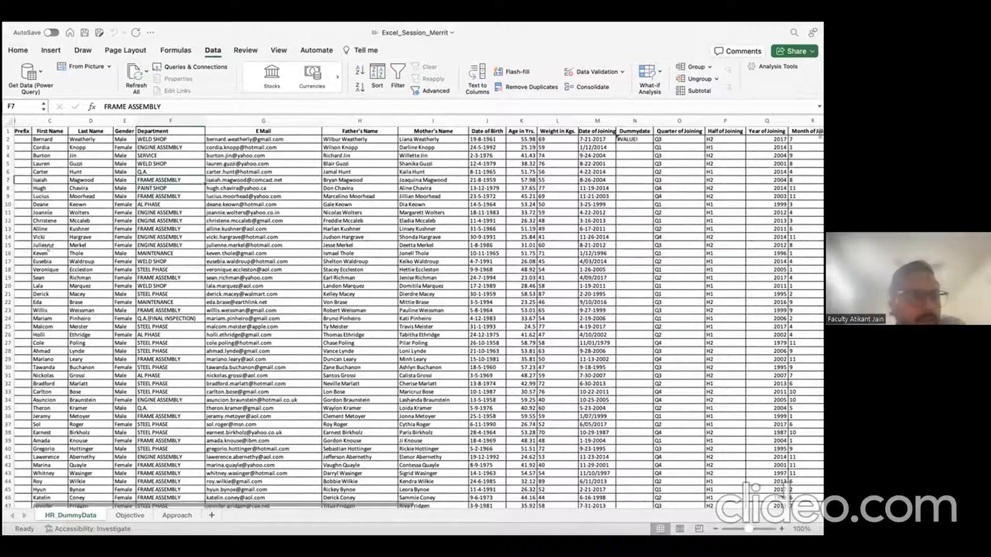
# Step: Select the Name Prefix, First Name, Last Name, Gender, E Mail and Father's Name columns in turn
pyautogui.hscroll(-3, 47, 206)
pyautogui.click(45, 130)
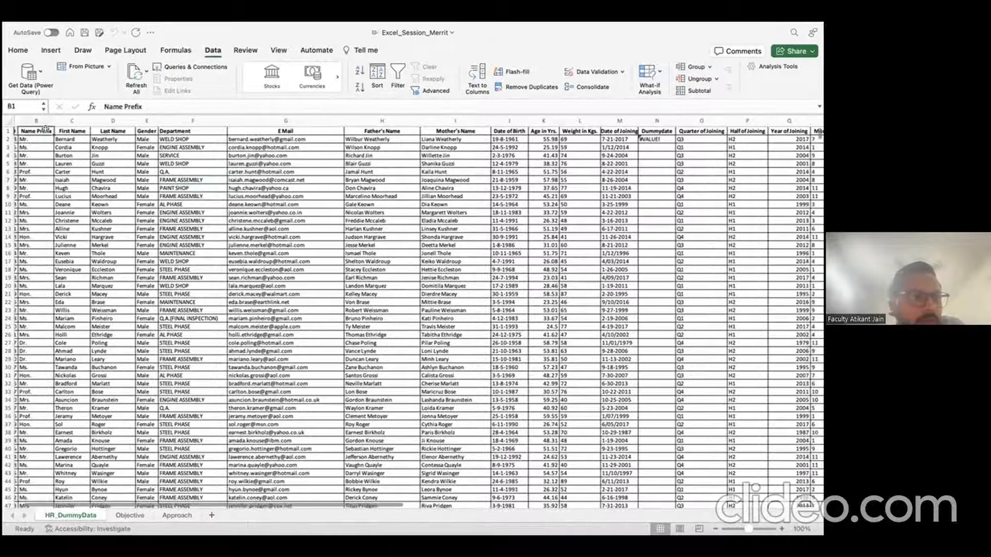
pyautogui.hscroll(-2, 45, 207)
pyautogui.click(54, 121)
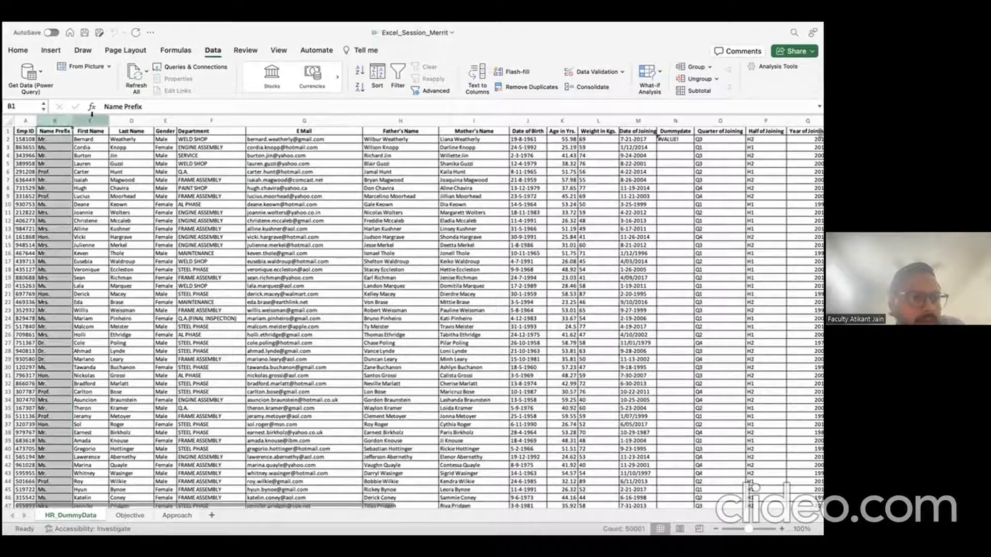
pyautogui.click(91, 120)
pyautogui.click(131, 120)
pyautogui.click(165, 120)
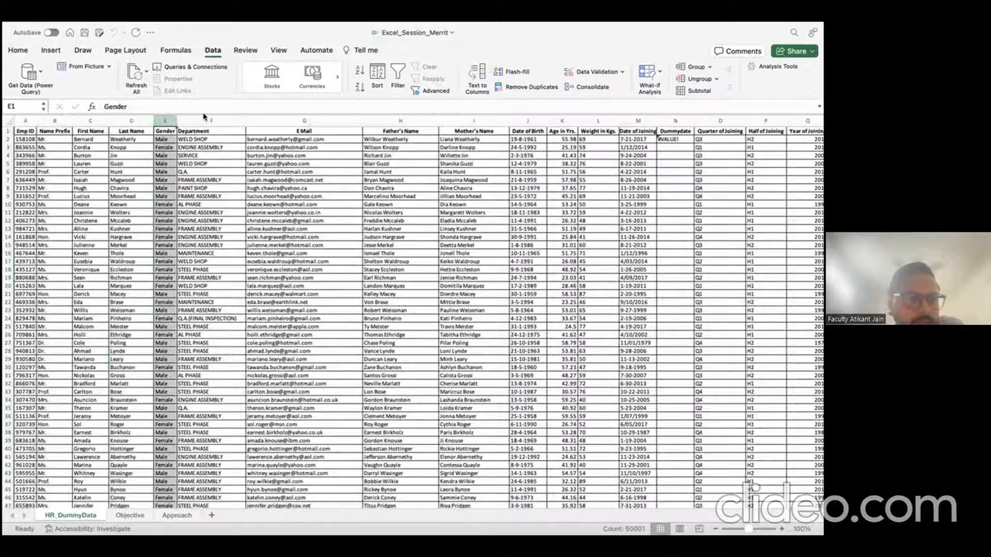
pyautogui.click(304, 120)
pyautogui.click(400, 120)
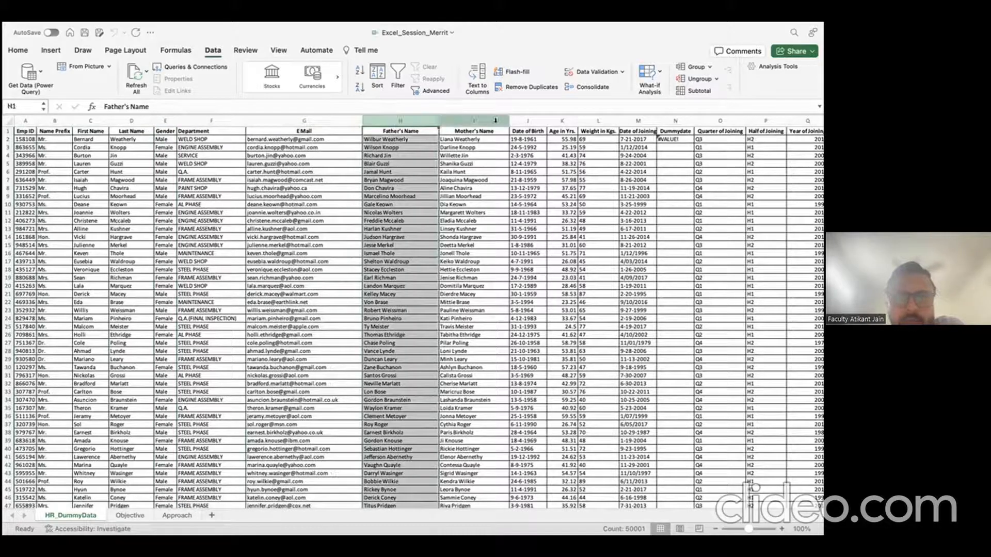
# Step: Clear the column selection at D8, then select every cell in the sheet
pyautogui.hscroll(15, 523, 167)
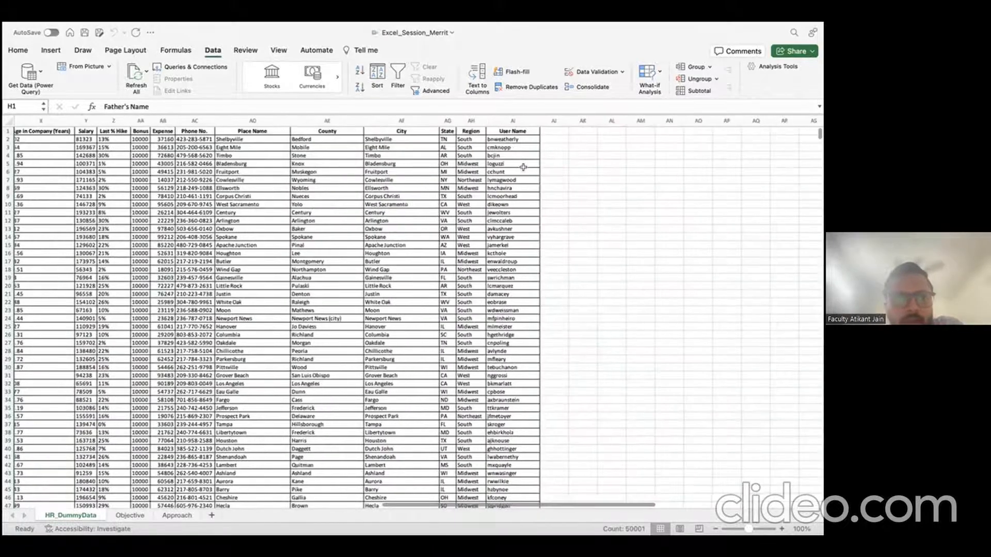
pyautogui.hscroll(-15, 523, 167)
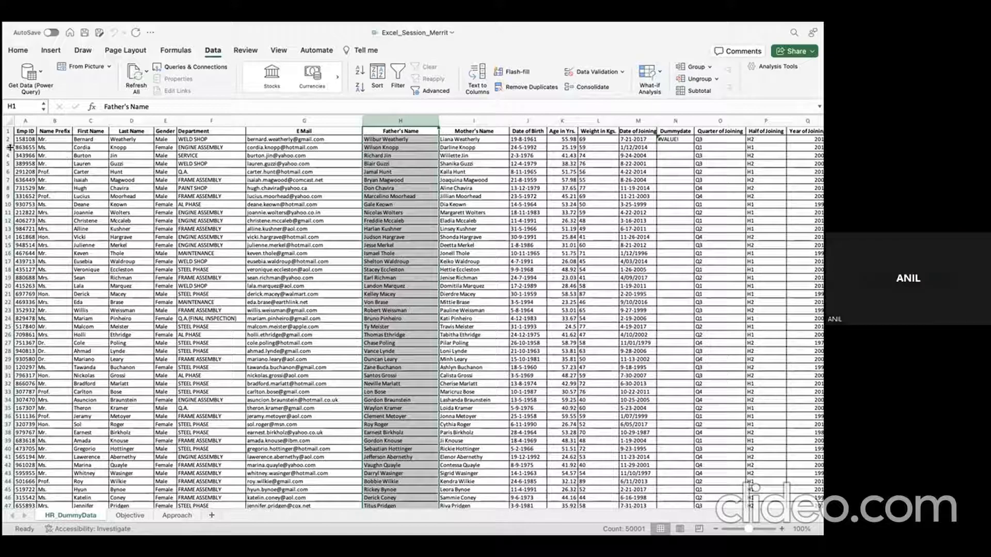
pyautogui.click(131, 189)
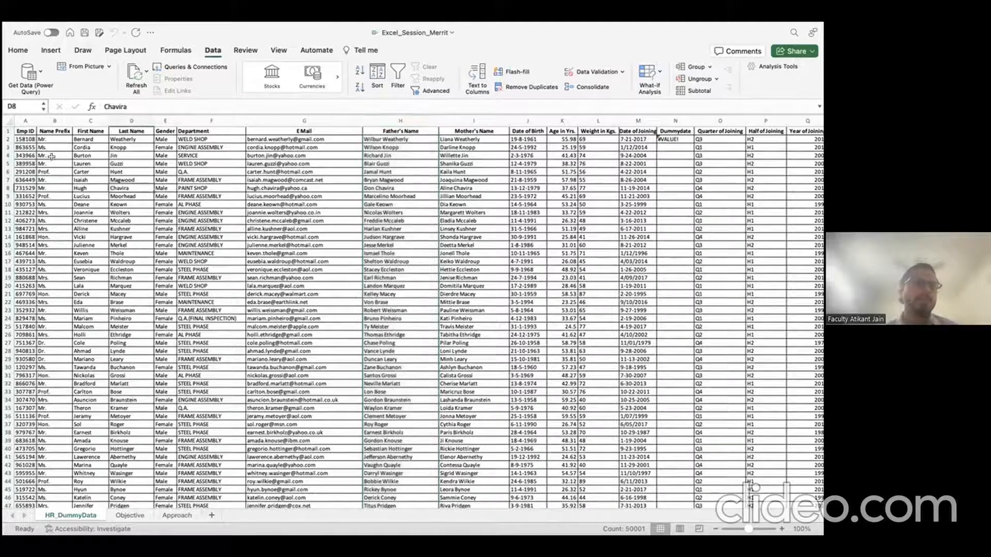
pyautogui.click(9, 122)
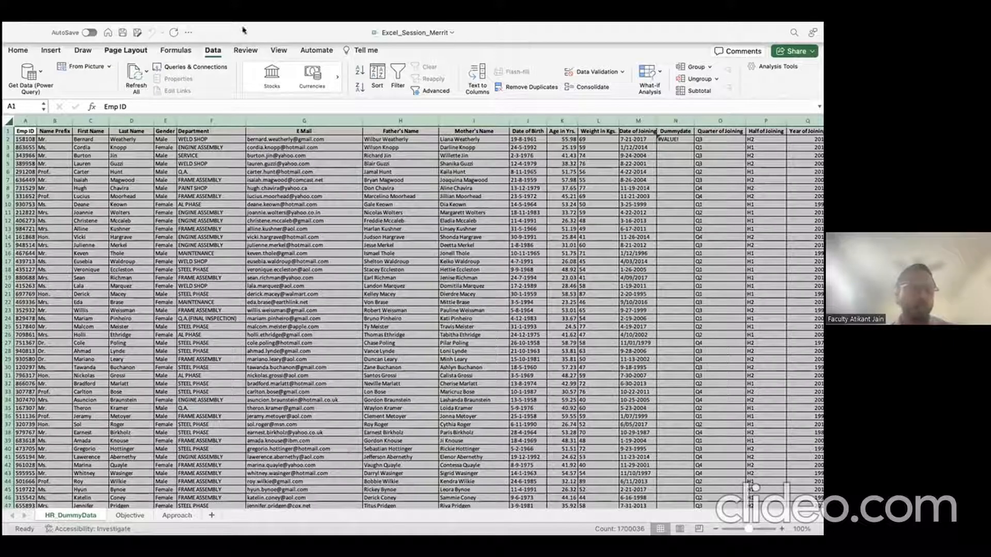
# Step: Look over the Objective and Approach sheets, then add a new blank worksheet
pyautogui.click(125, 516)
pyautogui.click(178, 516)
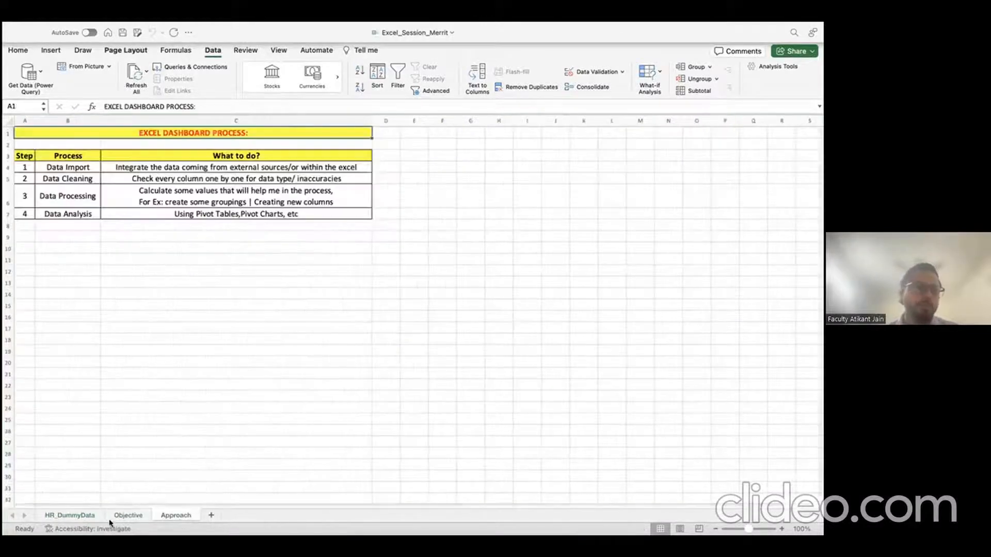
pyautogui.click(88, 516)
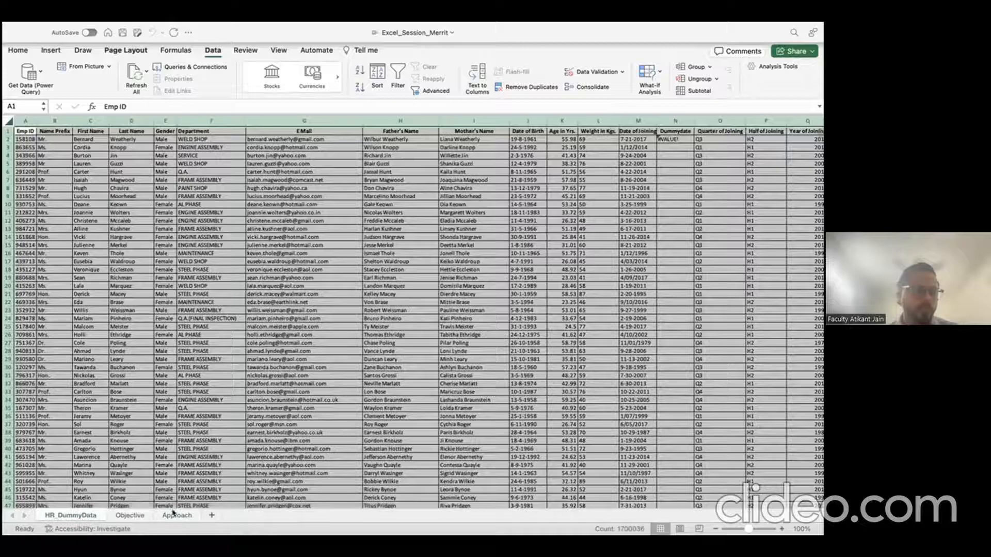
pyautogui.click(211, 516)
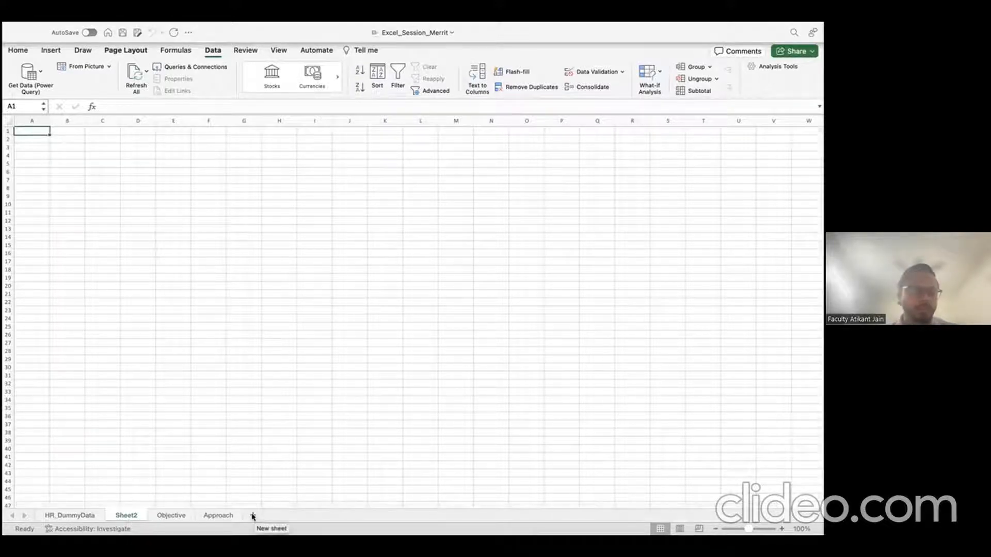
# Step: Delete the blank Sheet2 from the workbook
pyautogui.click(72, 515)
pyautogui.click(126, 516)
pyautogui.rightClick(127, 515)
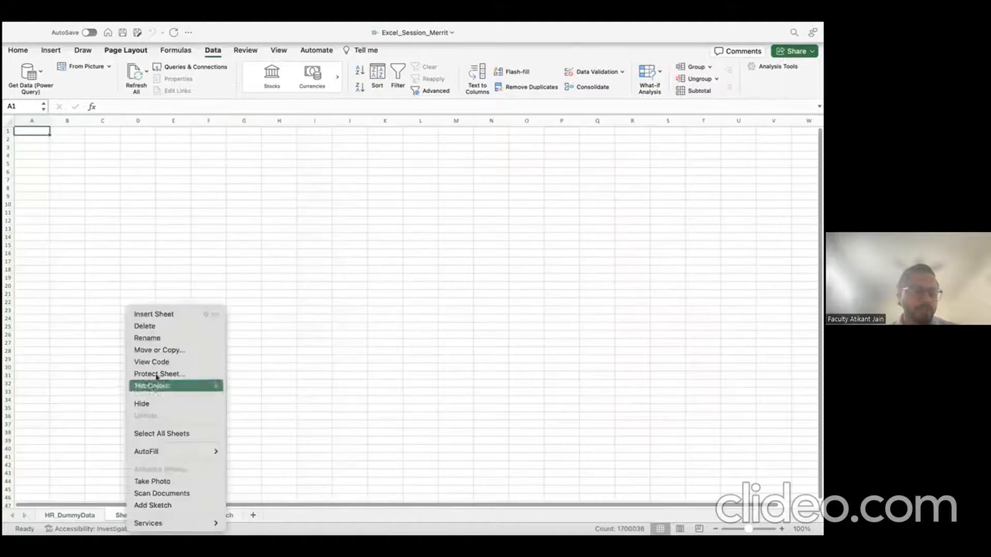
pyautogui.click(155, 326)
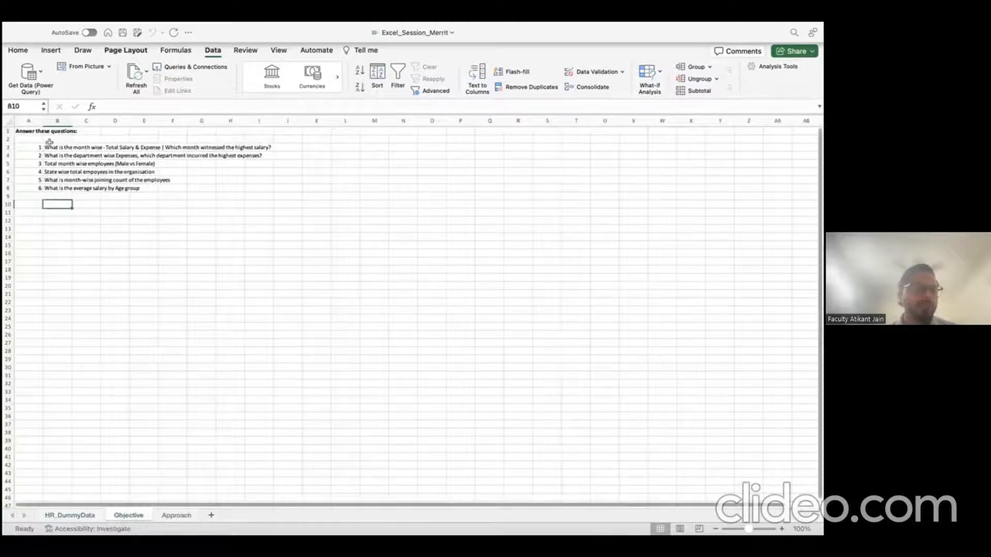
pyautogui.click(8, 121)
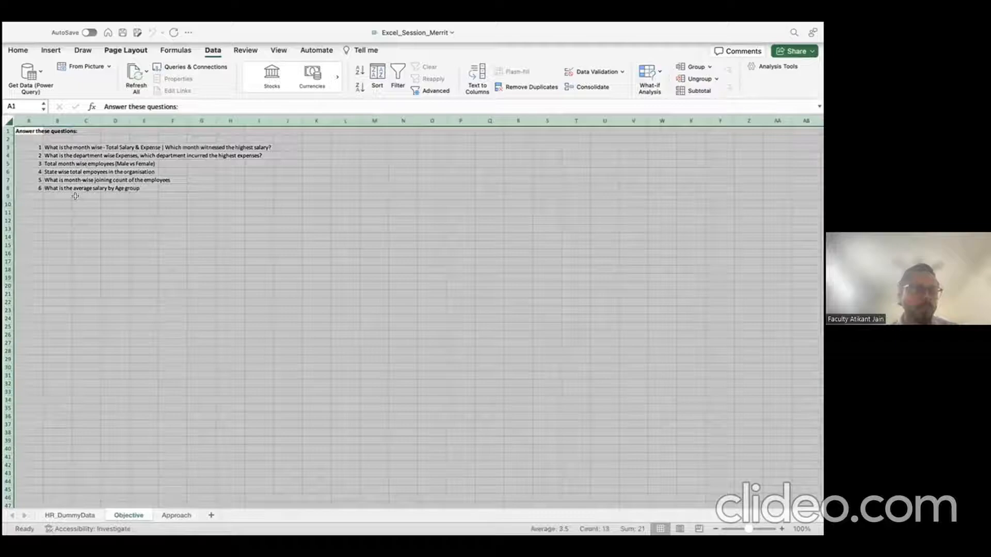
pyautogui.click(28, 121)
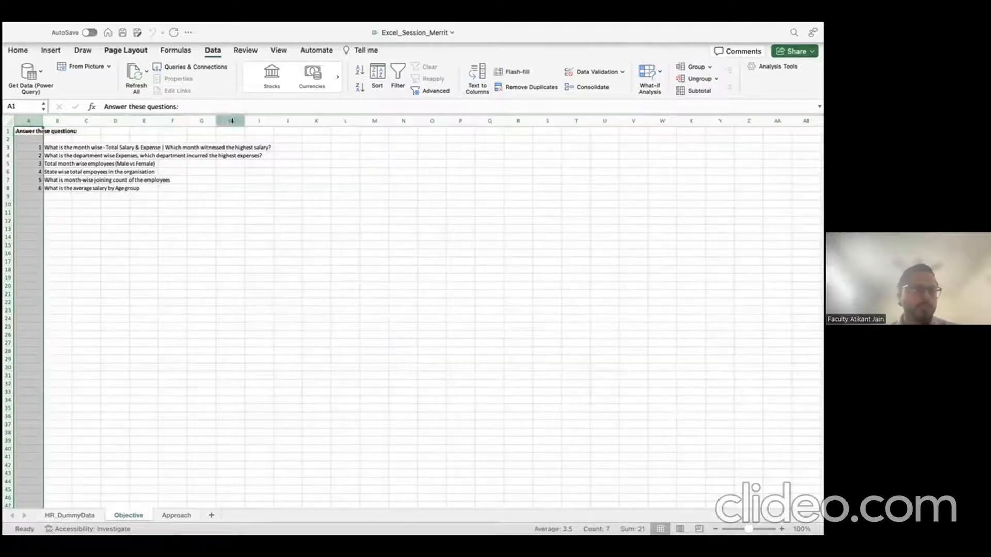
pyautogui.click(7, 131)
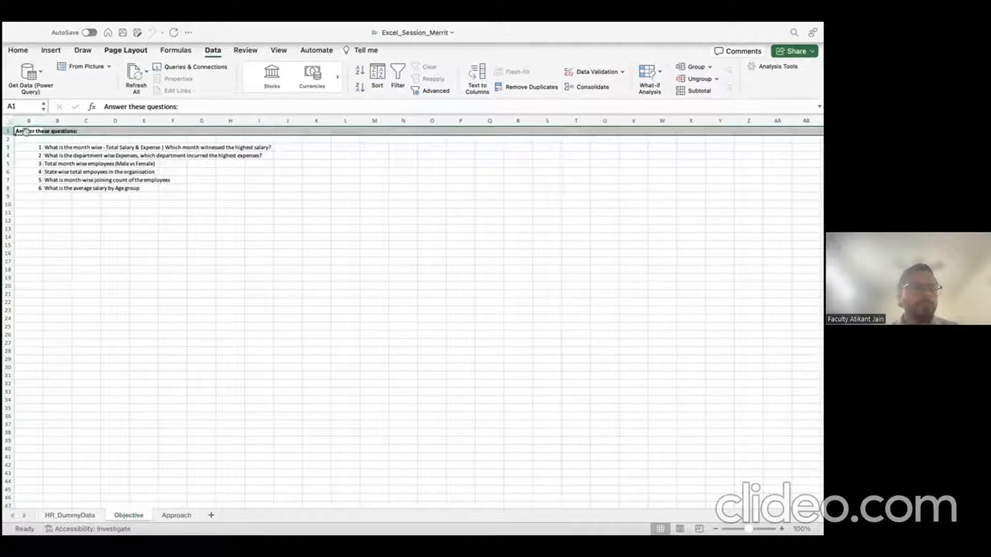
pyautogui.click(13, 52)
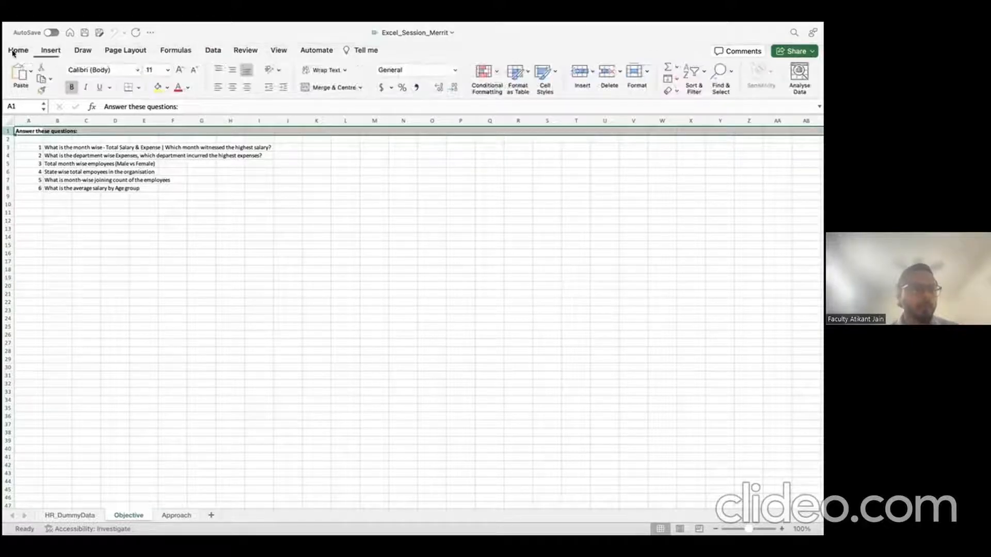
pyautogui.click(61, 52)
pyautogui.click(82, 52)
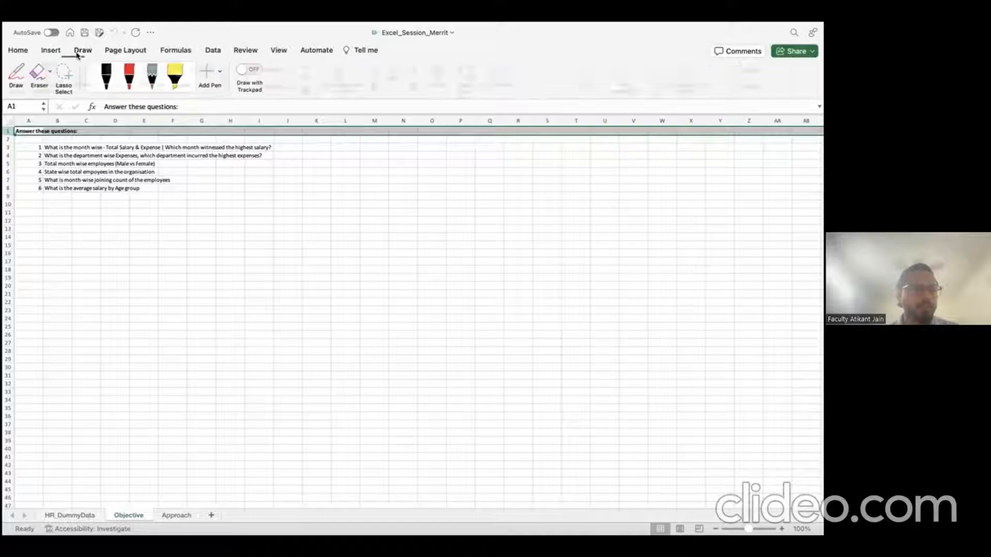
pyautogui.click(124, 51)
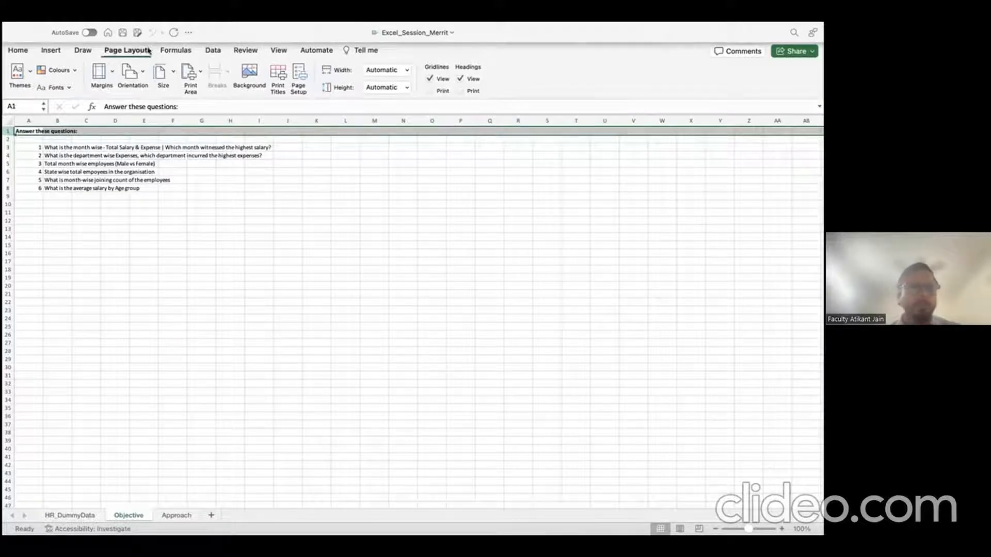
pyautogui.click(182, 51)
pyautogui.click(213, 50)
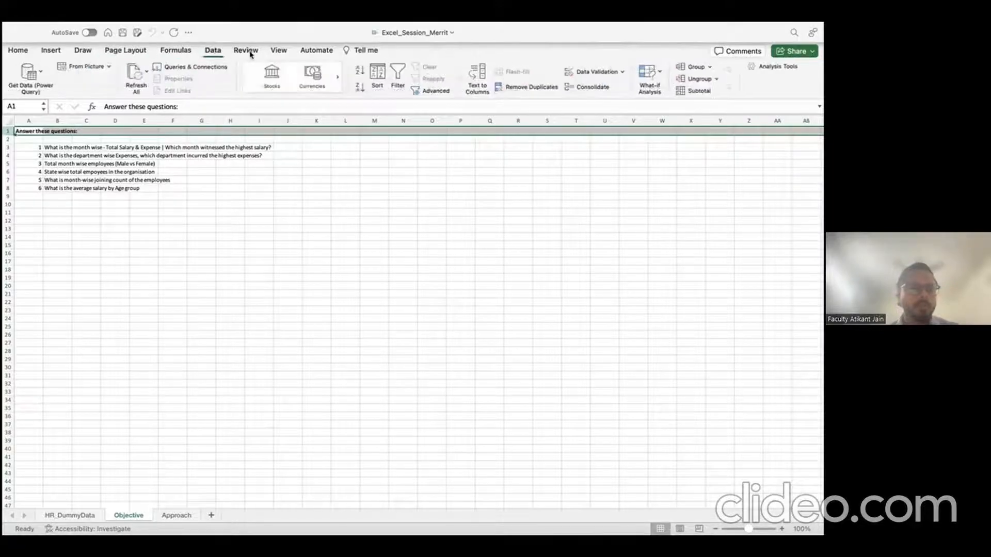
pyautogui.click(245, 51)
pyautogui.click(279, 50)
pyautogui.click(313, 51)
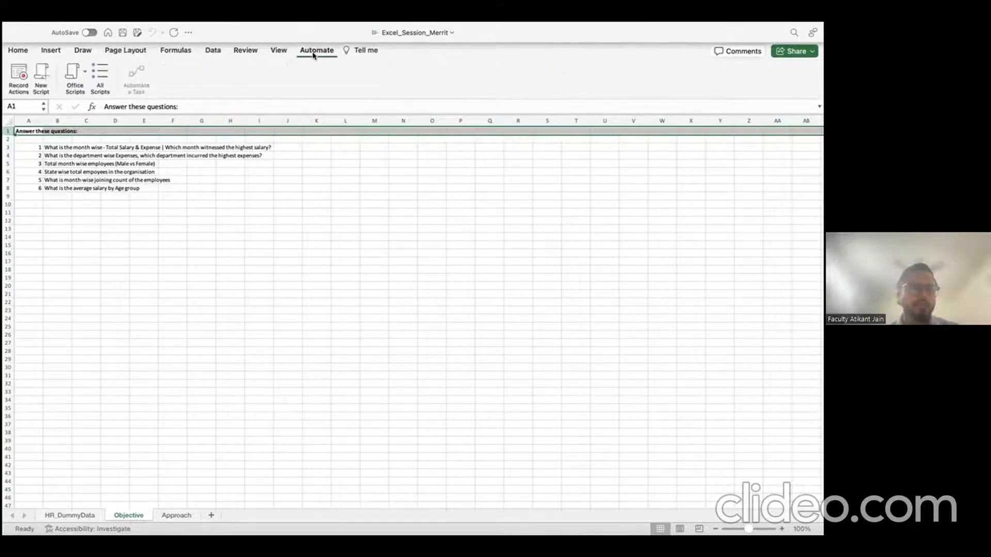
pyautogui.click(20, 51)
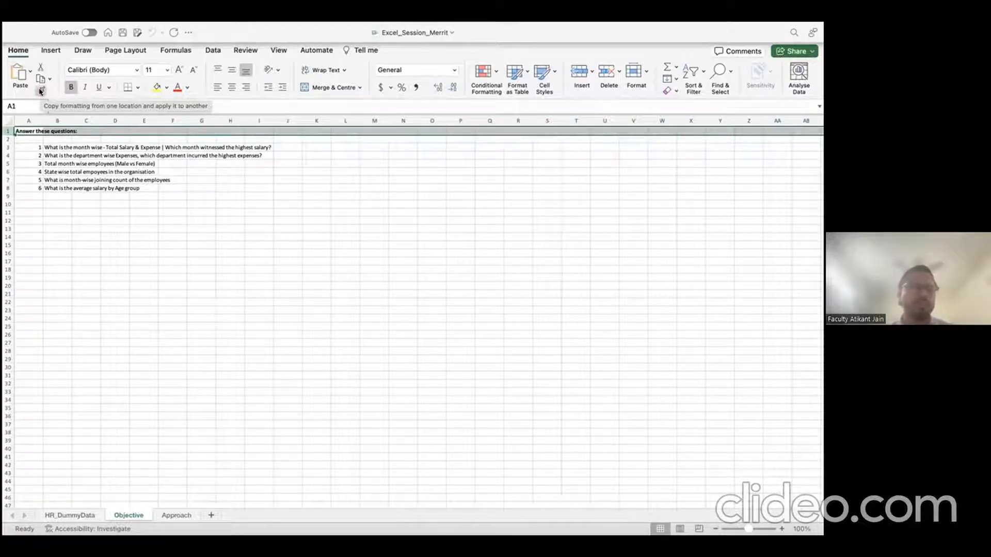
# Step: Back on HR_DummyData, confirm the Date of Birth column's date format in Format Cells
pyautogui.click(153, 226)
pyautogui.click(70, 515)
pyautogui.click(304, 164)
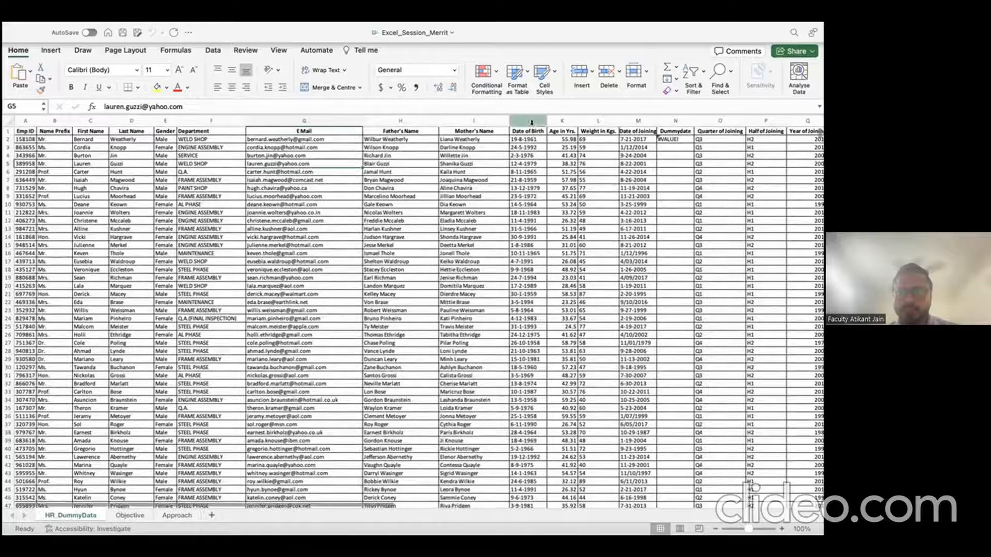
pyautogui.click(529, 122)
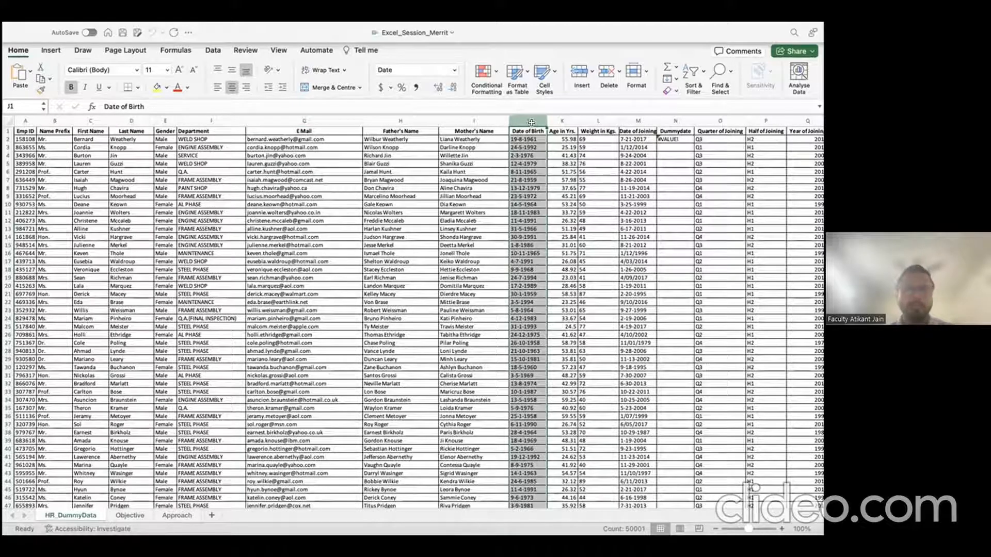
pyautogui.rightClick(526, 123)
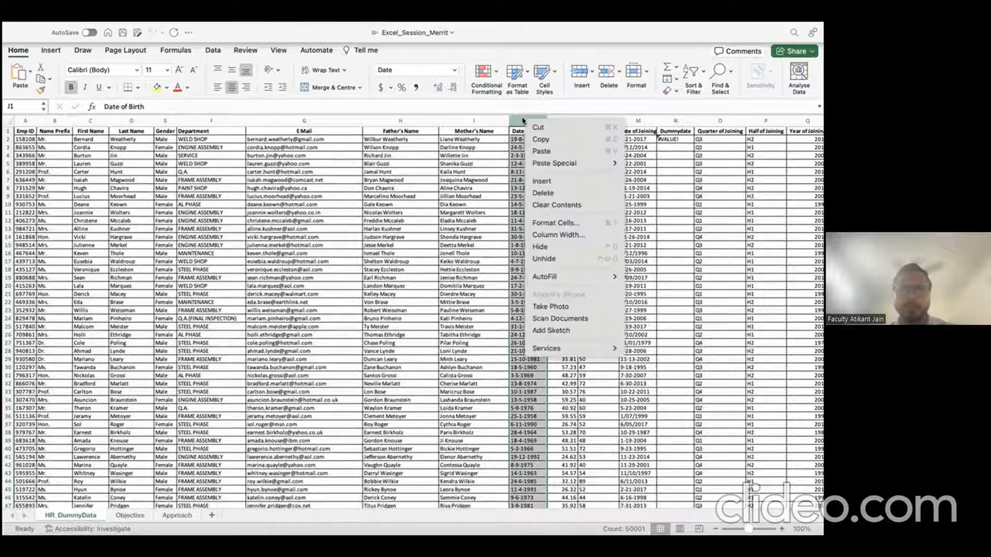
pyautogui.click(557, 223)
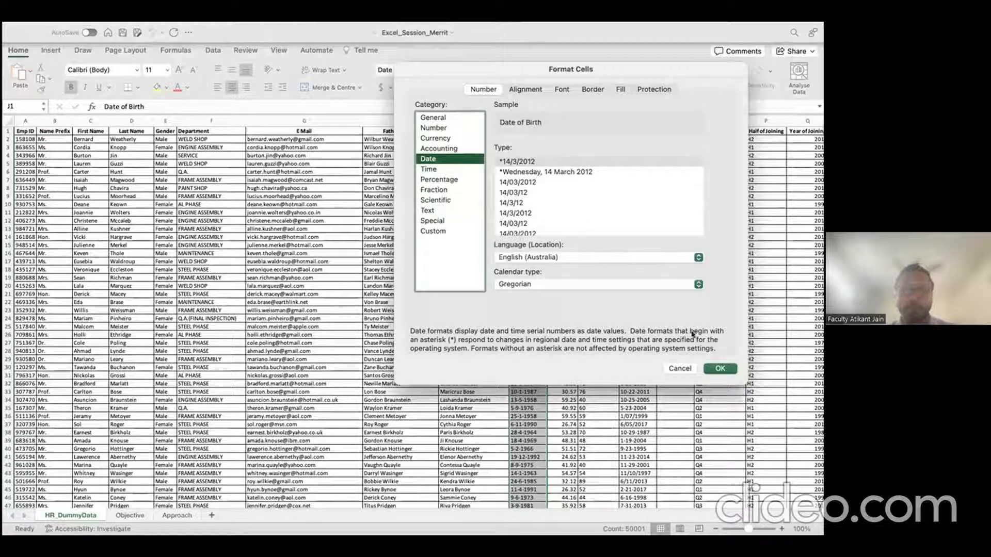
pyautogui.click(720, 368)
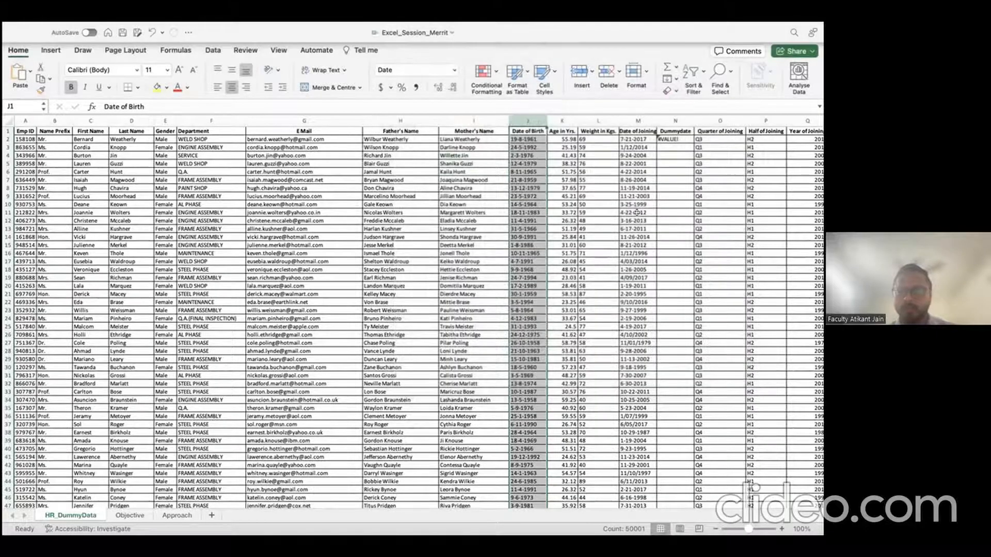
# Step: Set the Date of Joining column M to the General number format
pyautogui.click(632, 122)
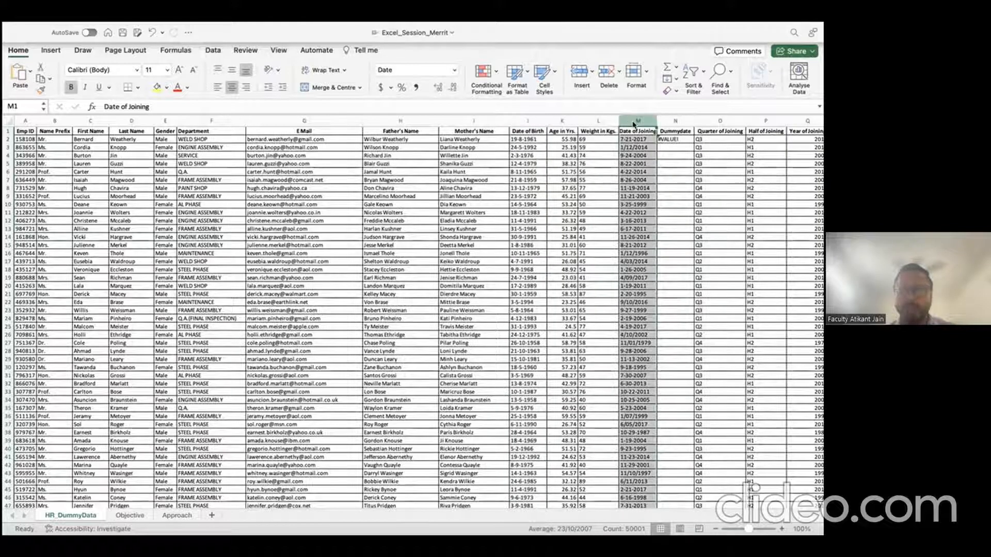
pyautogui.rightClick(633, 123)
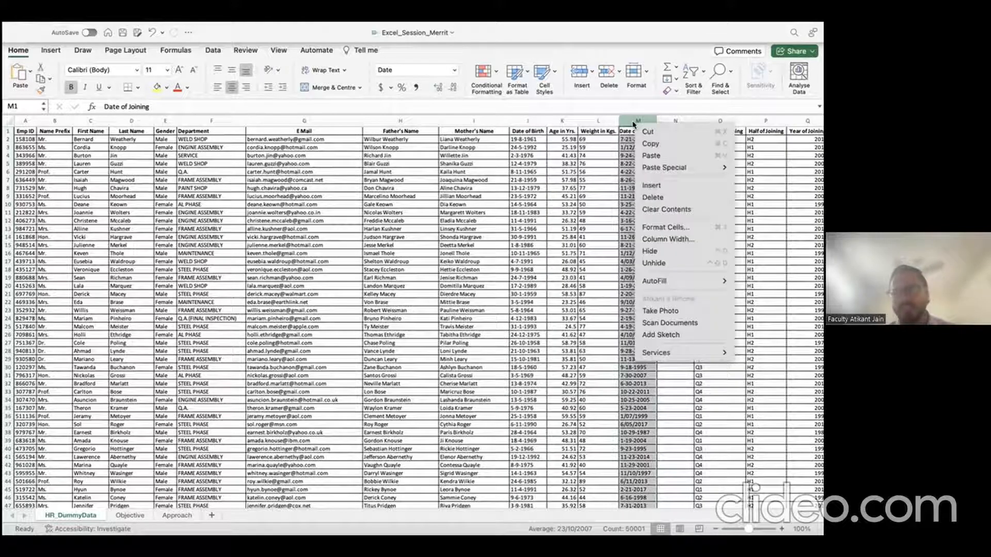
pyautogui.click(666, 227)
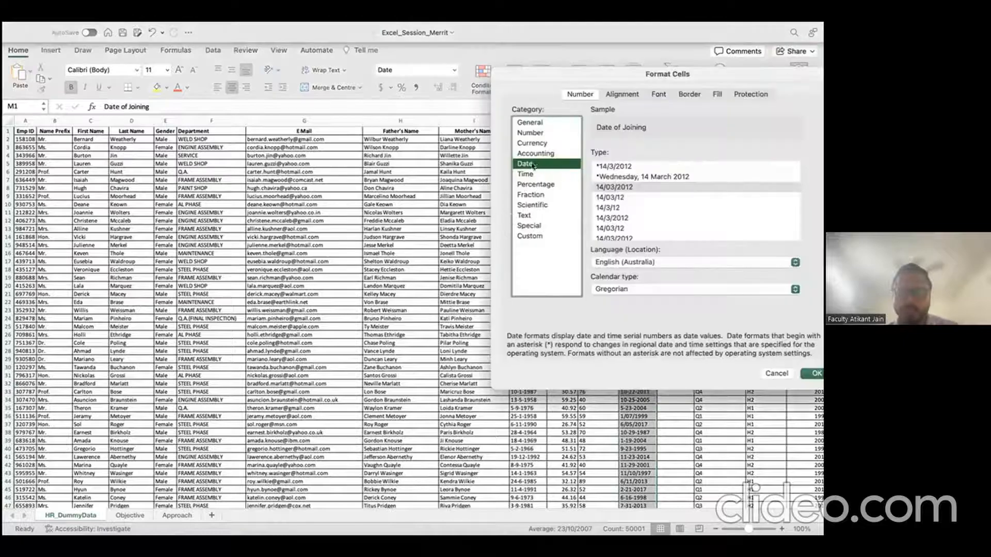
pyautogui.click(536, 124)
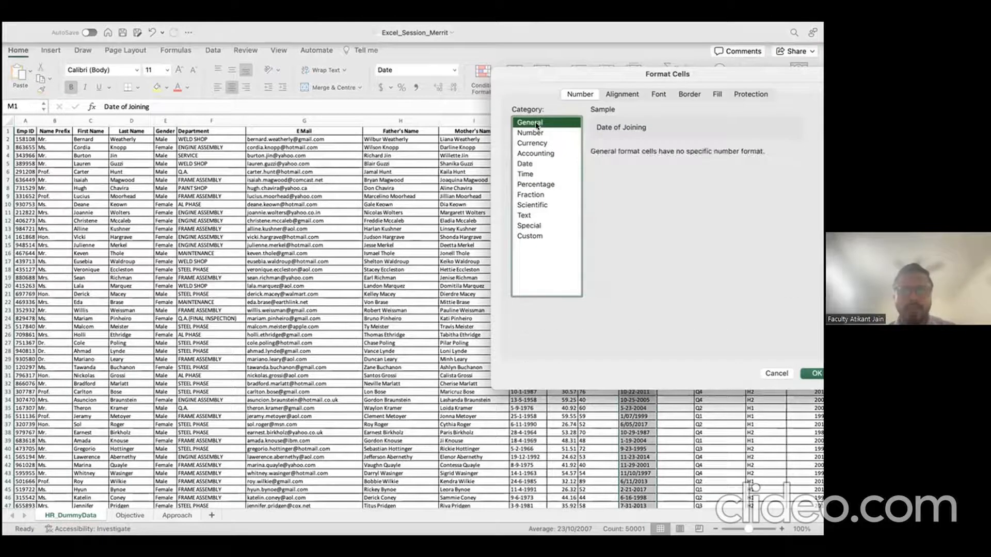
pyautogui.click(814, 373)
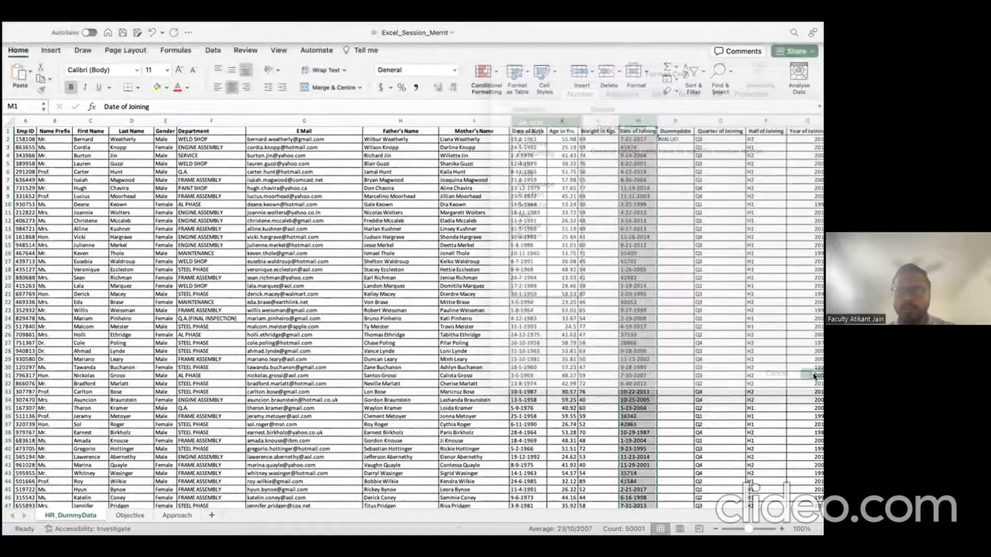
# Step: Recheck column M's format settings, then select the Date of Birth column J
pyautogui.rightClick(634, 124)
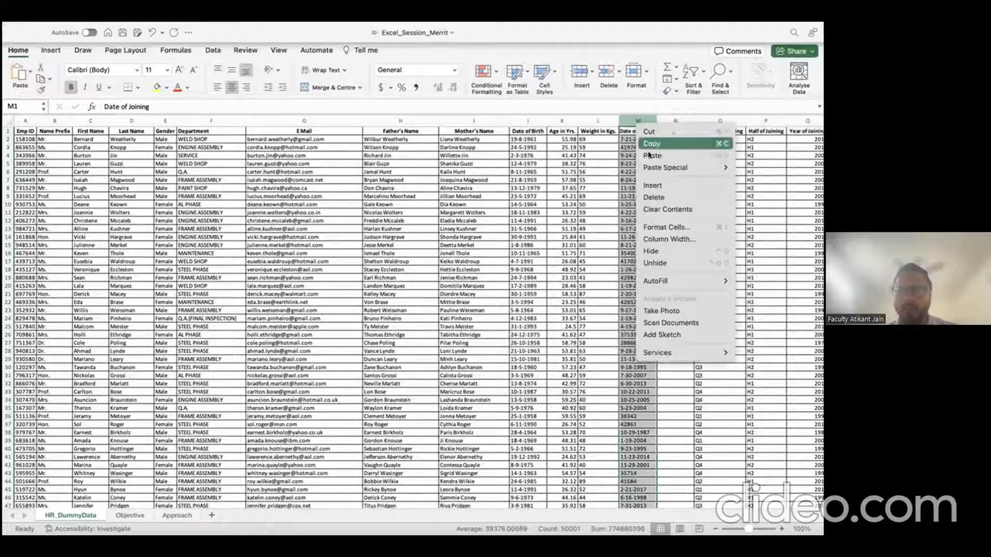
pyautogui.click(663, 219)
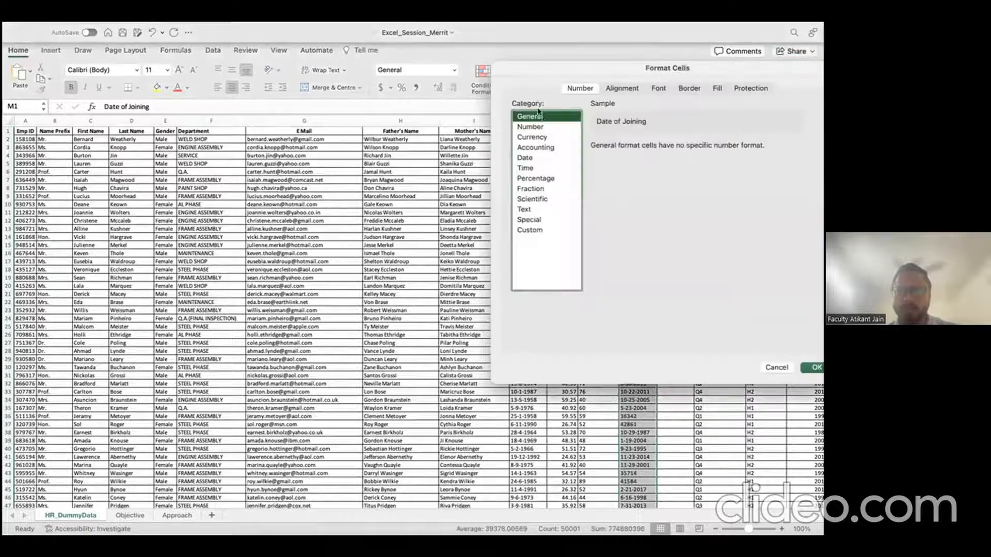
pyautogui.moveTo(544, 83); pyautogui.dragTo(469, 81)
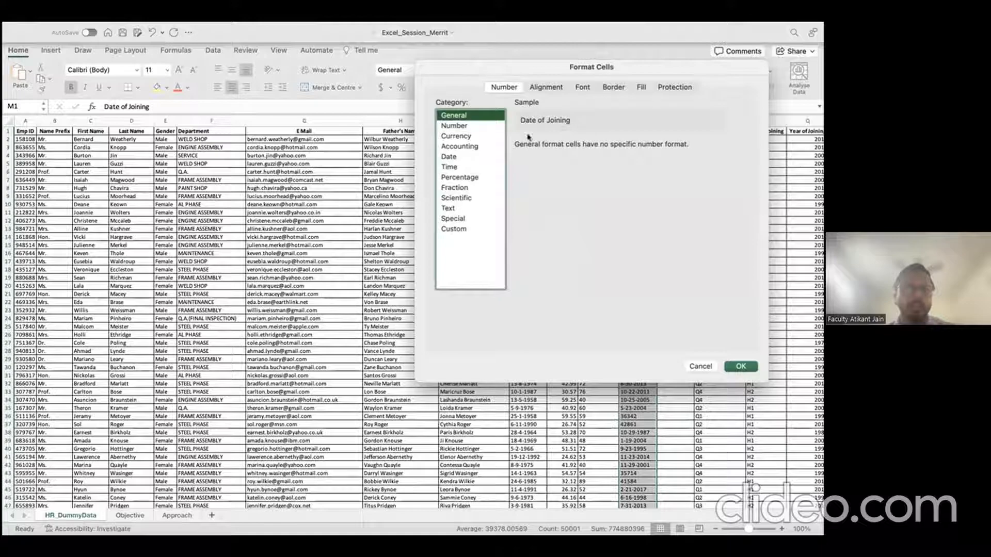
pyautogui.click(740, 367)
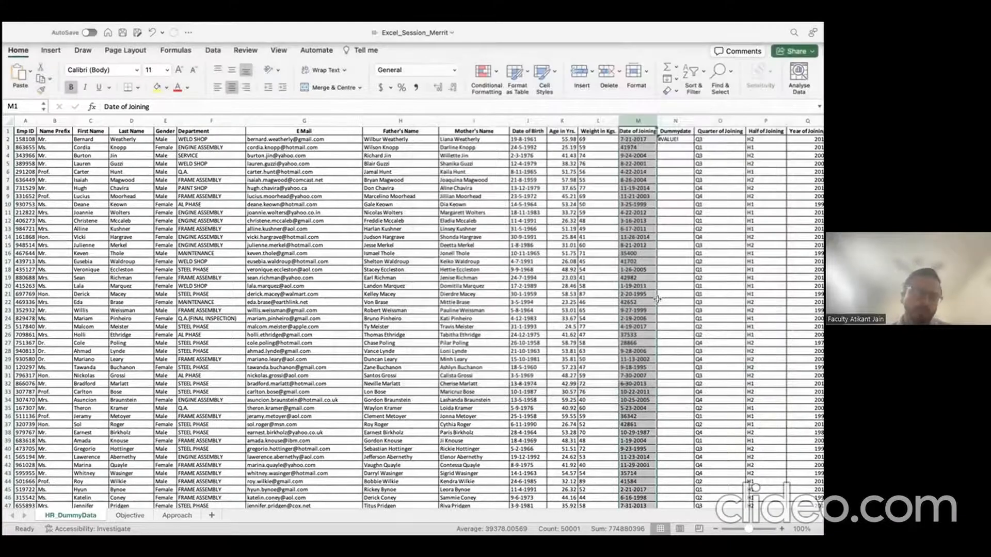
pyautogui.rightClick(637, 122)
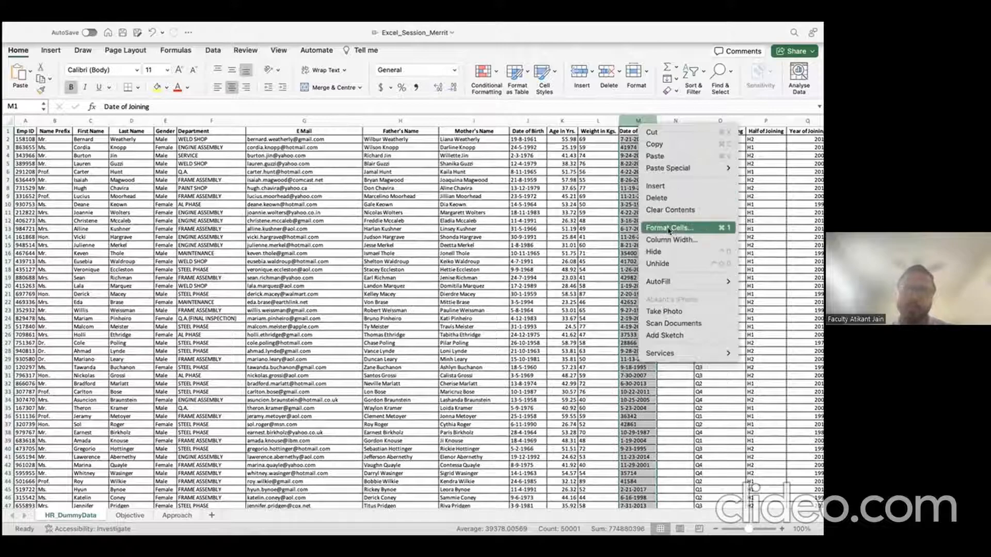
pyautogui.click(600, 194)
pyautogui.click(630, 189)
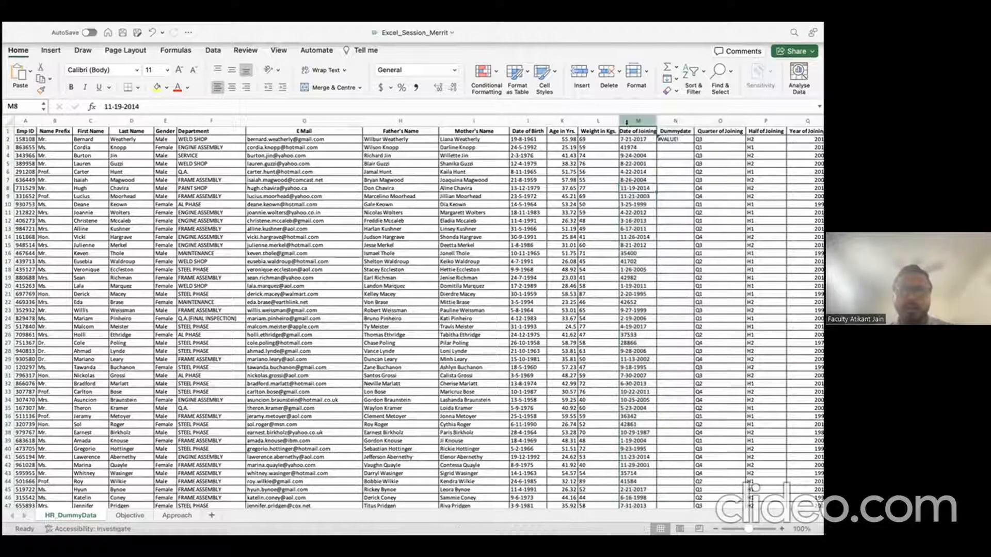
pyautogui.click(524, 123)
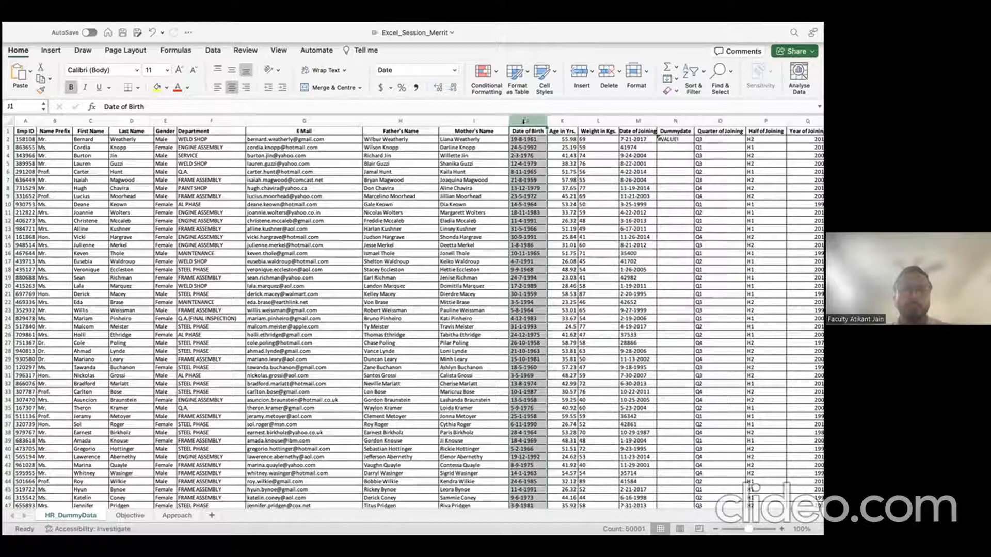
# Step: Format Painter column J's date format onto column M, verify it, then select F6:F13
pyautogui.click(41, 91)
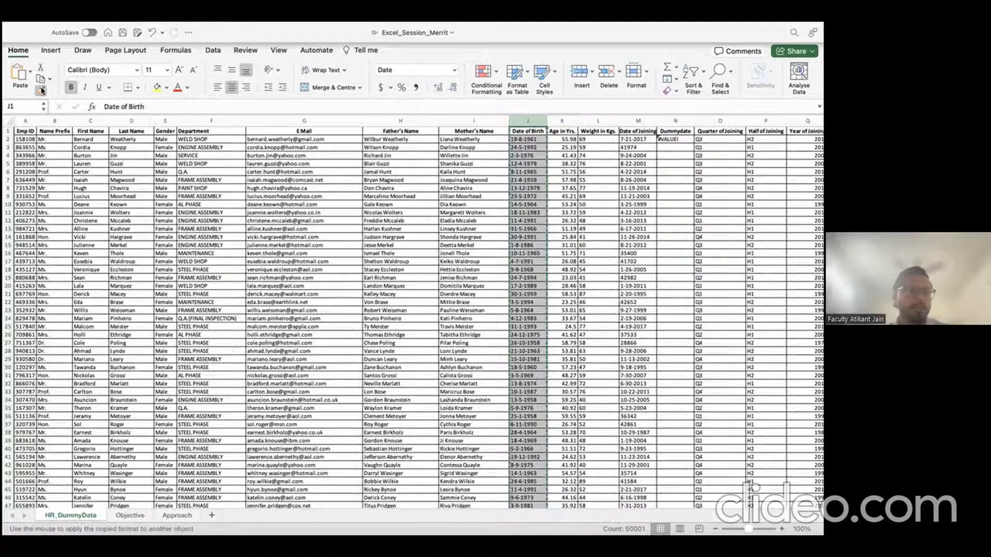
pyautogui.click(637, 120)
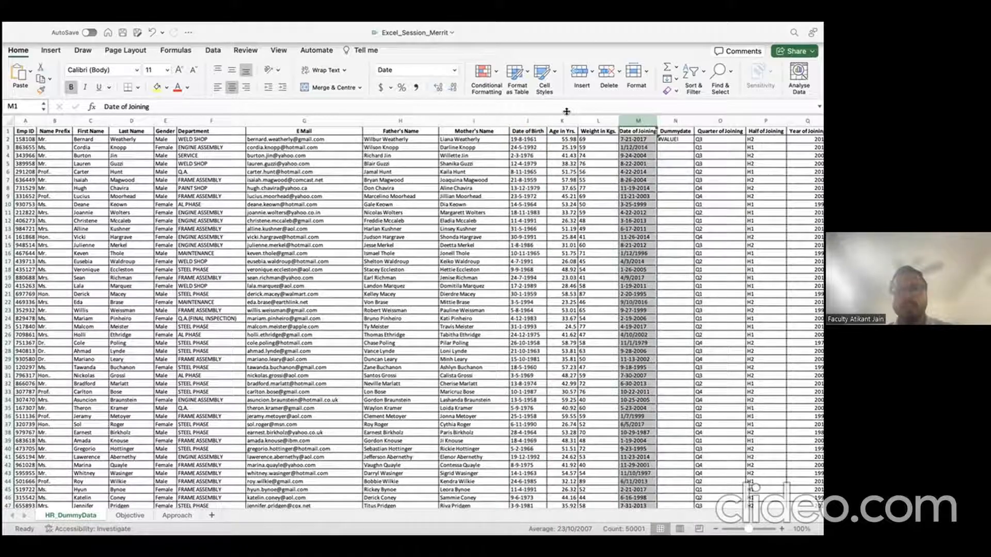
pyautogui.rightClick(633, 122)
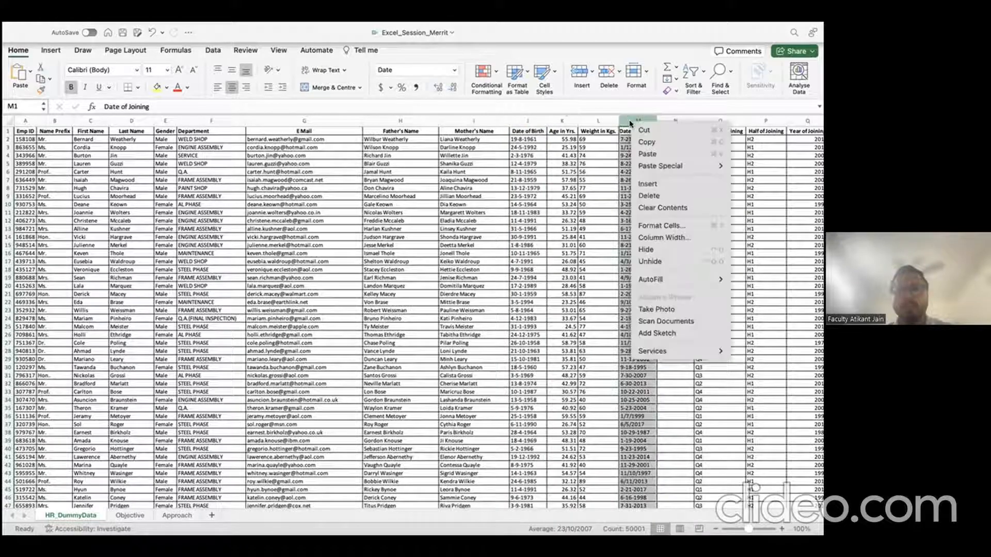
pyautogui.click(666, 225)
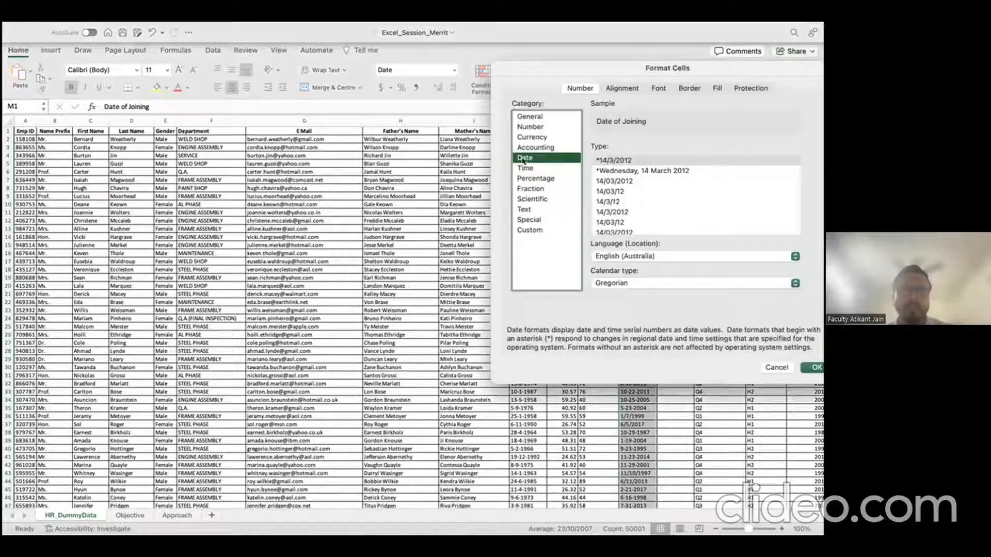
pyautogui.click(775, 367)
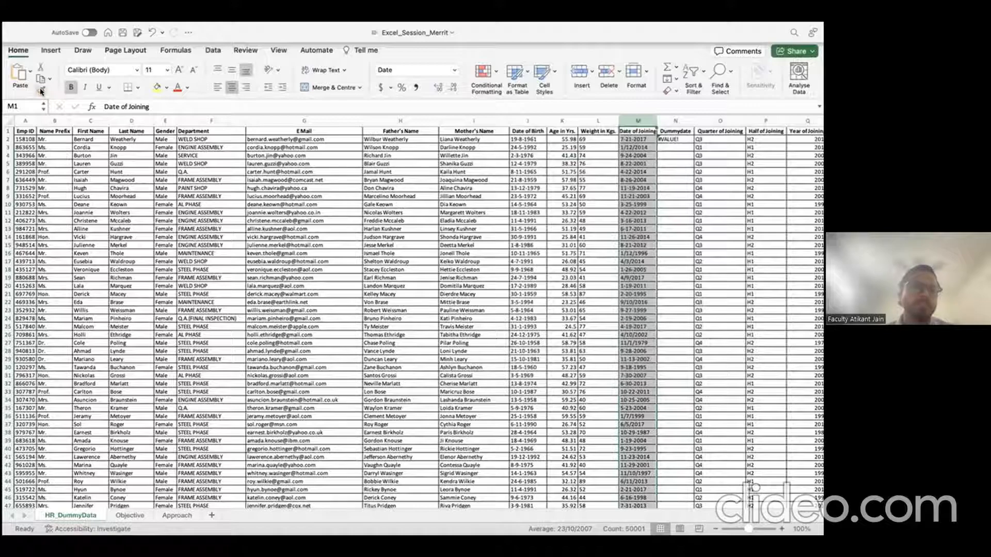
pyautogui.moveTo(204, 171); pyautogui.dragTo(203, 228)
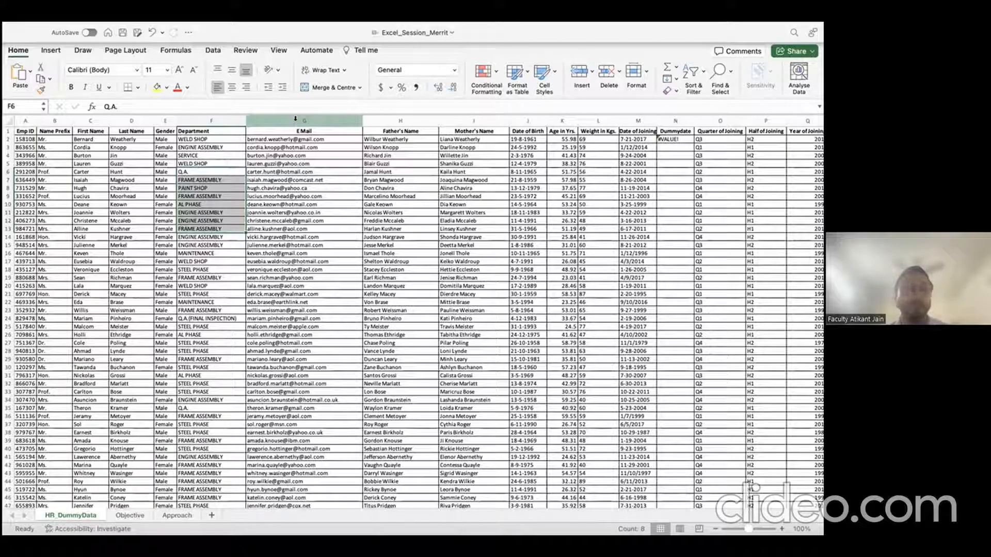
pyautogui.click(218, 303)
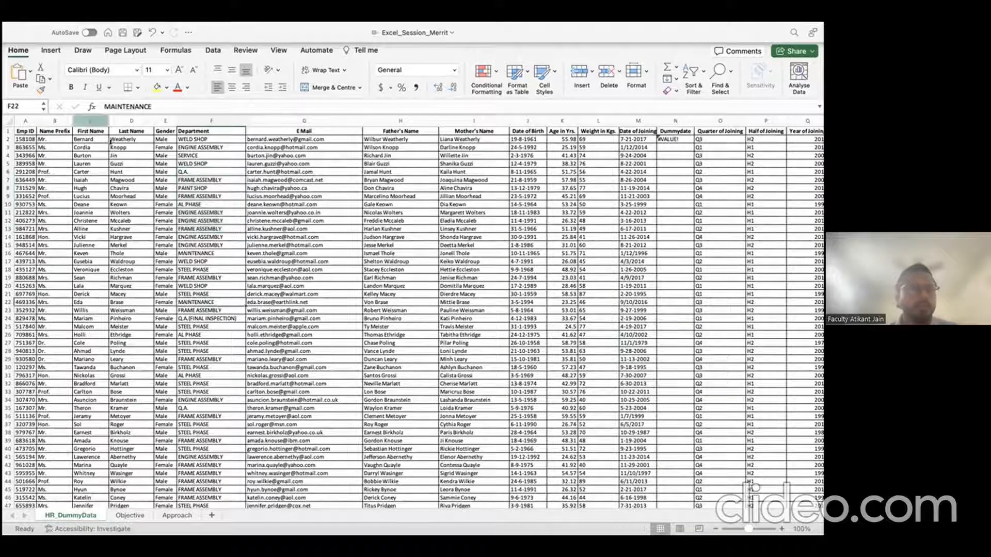
pyautogui.click(137, 69)
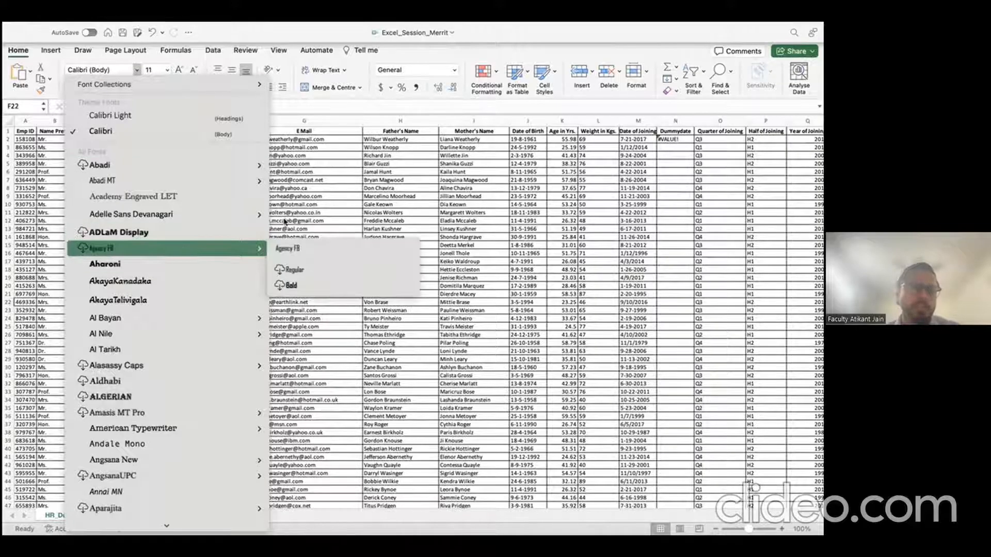
pyautogui.press('Escape')
pyautogui.click(167, 70)
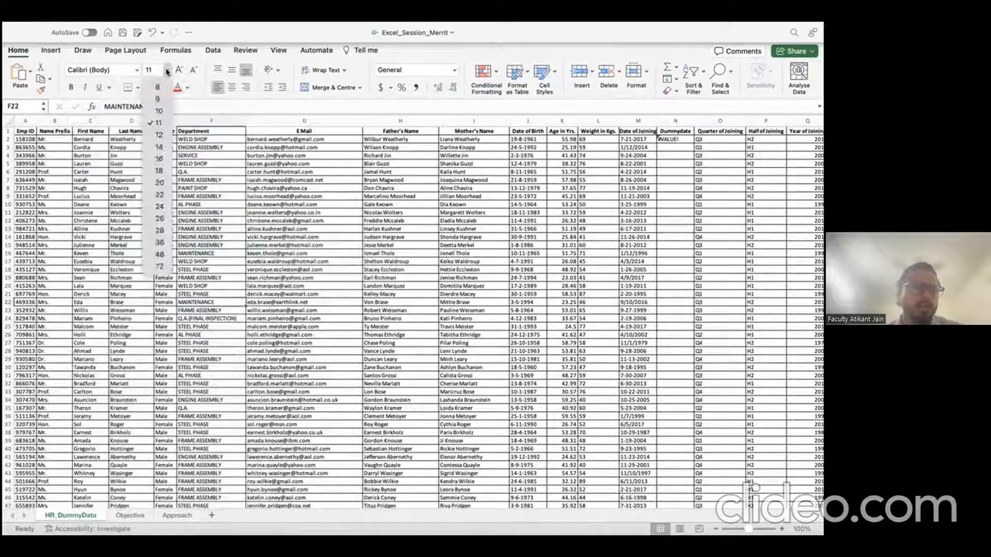
pyautogui.click(167, 70)
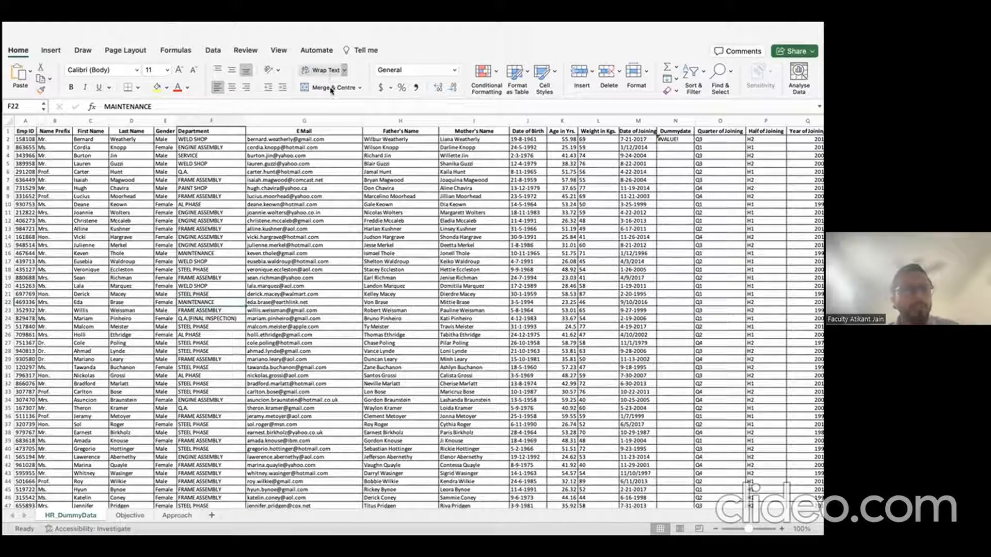
pyautogui.click(270, 203)
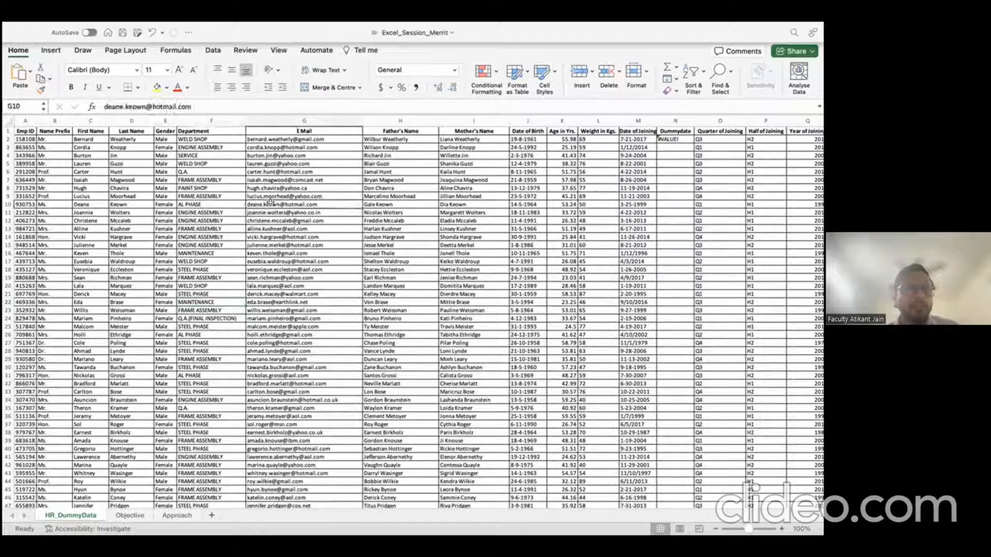
# Step: Add Sheet3, enter sample text in A1 and wrap it
pyautogui.click(212, 515)
pyautogui.write('mjbsdvmsbdvjmnsfb.kmbgml;bmr')
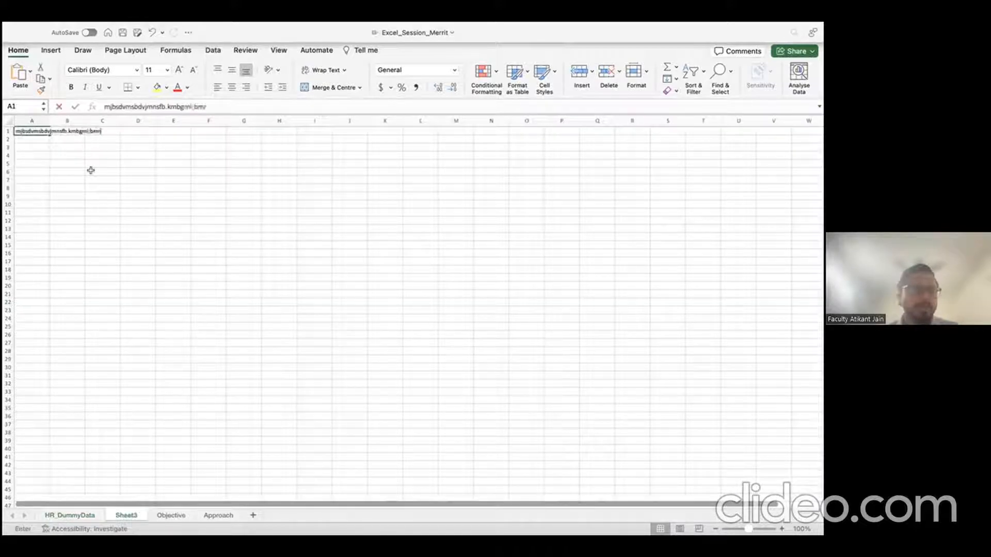
pyautogui.press('Return')
pyautogui.press('Up')
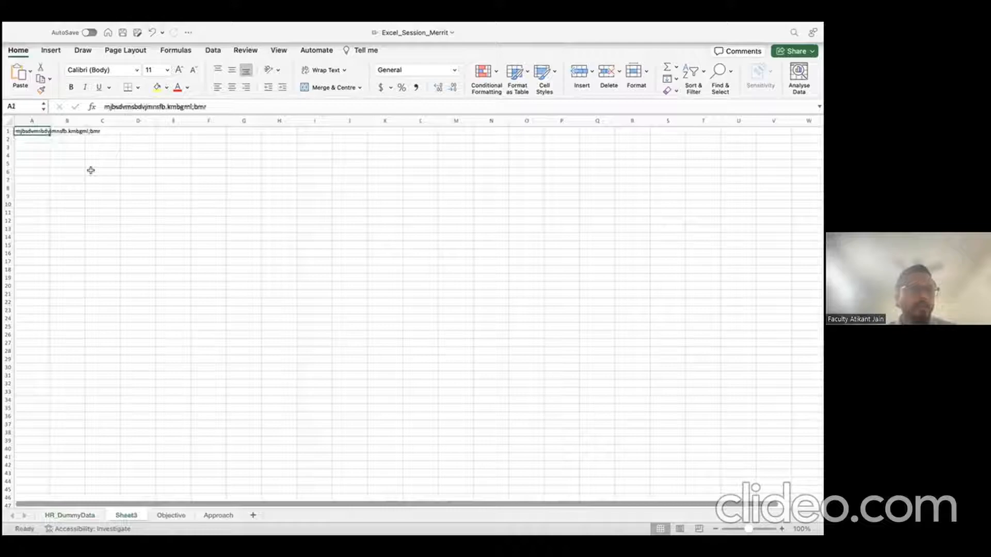
pyautogui.click(325, 70)
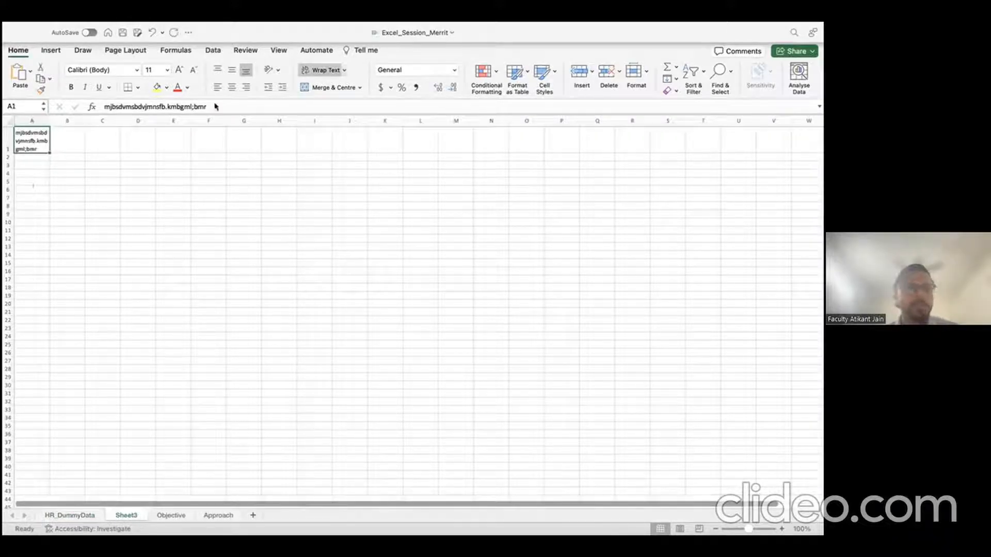
# Step: Enter Jan, Feb and Mar in B4:B6 and Q4 in A4
pyautogui.click(81, 172)
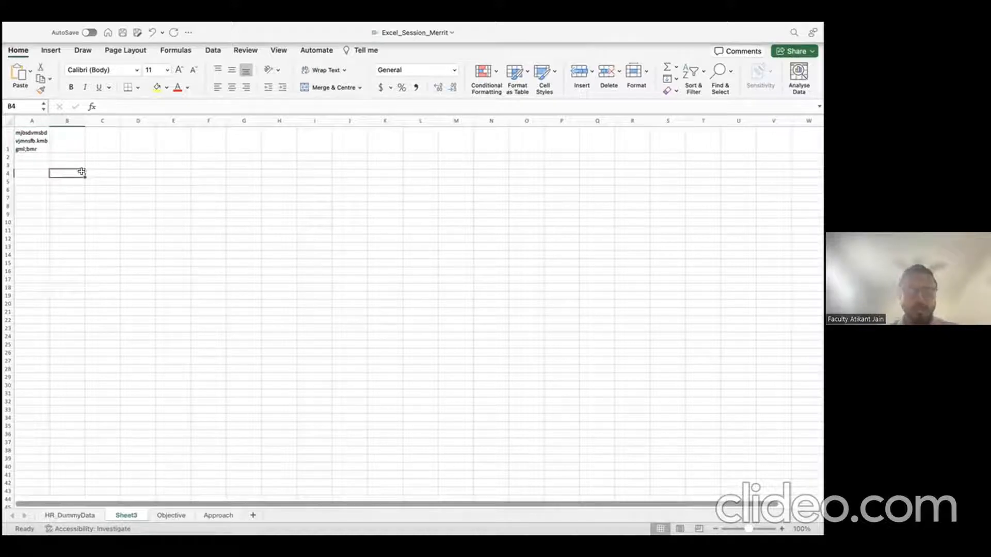
pyautogui.write('Jan')
pyautogui.press('Return')
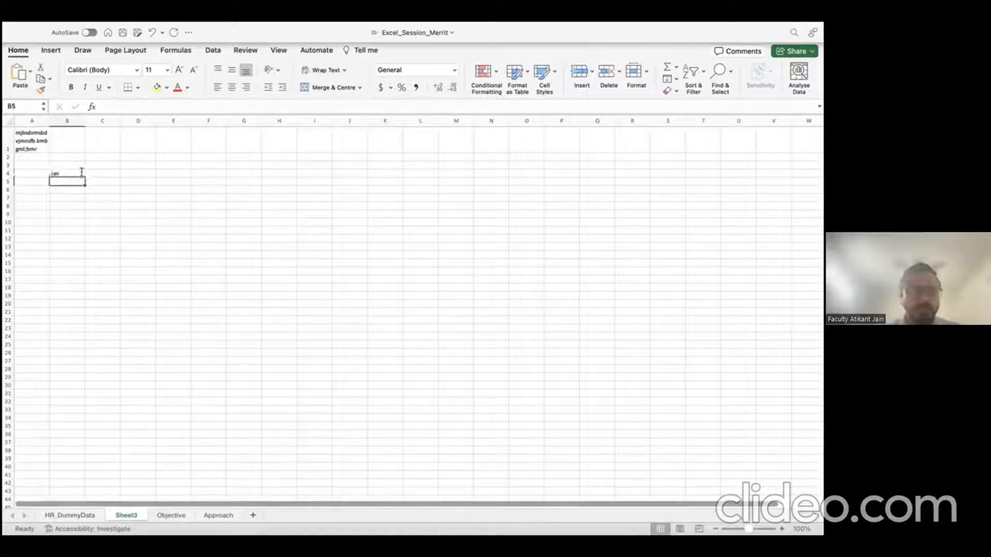
pyautogui.write('Feb')
pyautogui.press('Return')
pyautogui.write('Mar')
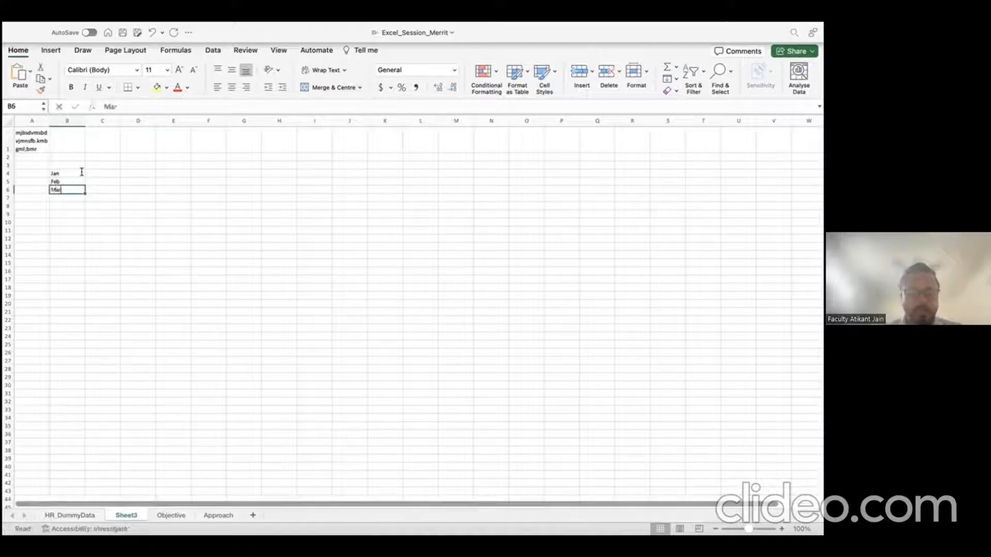
pyautogui.press('Return')
pyautogui.press('Left')
pyautogui.press('Up')
pyautogui.press('Up')
pyautogui.press('Up')
pyautogui.write('Q4')
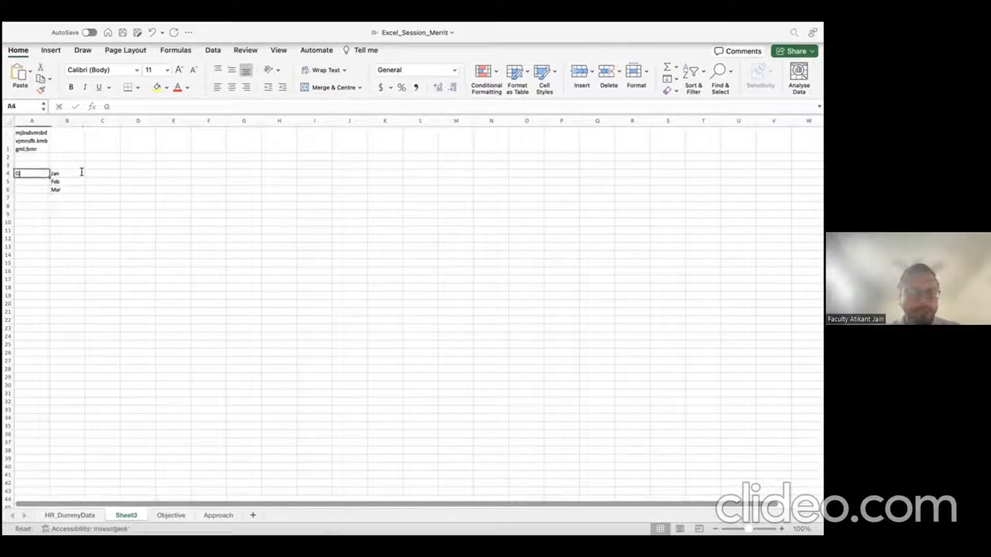
pyautogui.press('Return')
# Step: Merge A4:A6 into one cell with Q4 centred vertically
pyautogui.press('Up')
pyautogui.hotkey('shift', 'Down')
pyautogui.hotkey('shift', 'Down')
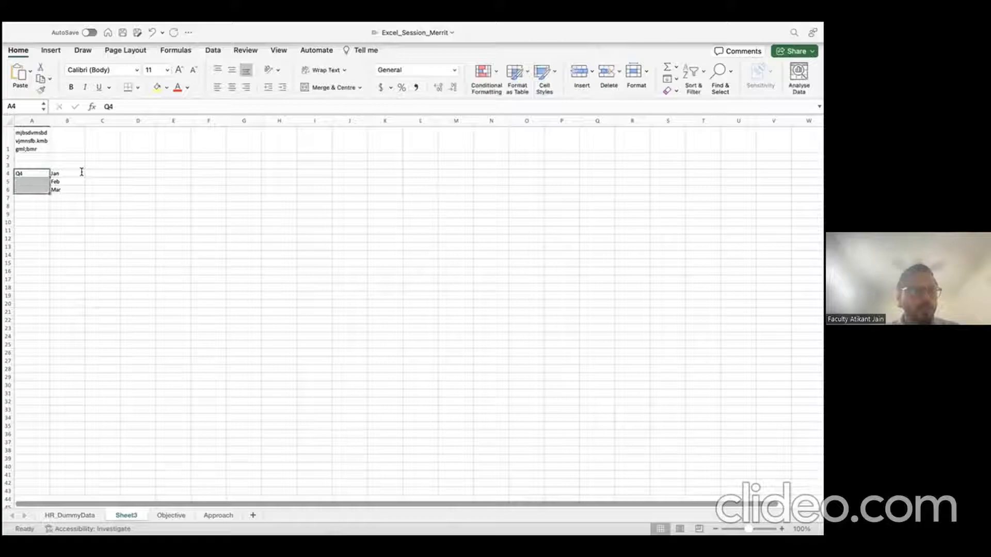
pyautogui.click(331, 87)
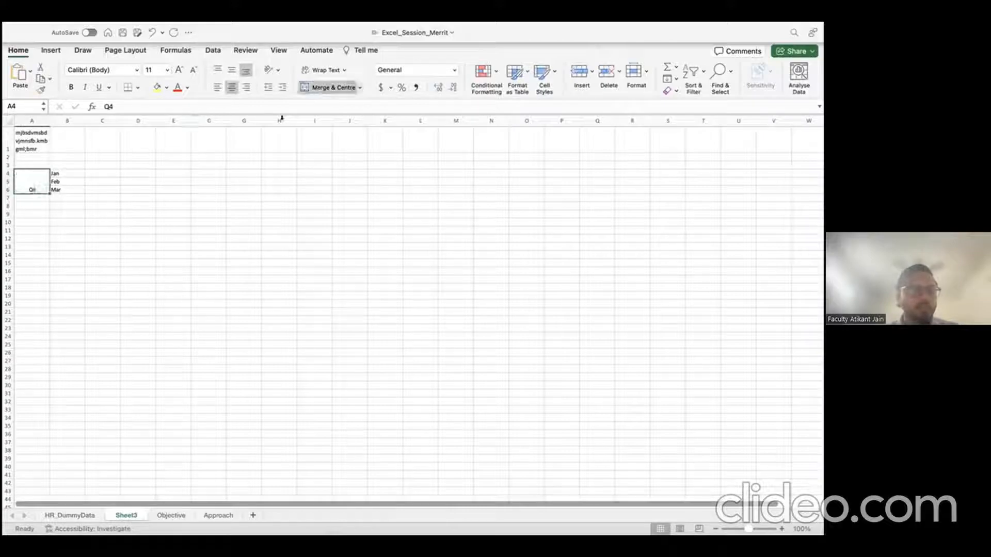
pyautogui.click(230, 72)
# Step: Select and deselect A4:B6, then return to HR_DummyData and select the E Mail column
pyautogui.click(66, 238)
pyautogui.moveTo(34, 178); pyautogui.dragTo(55, 178)
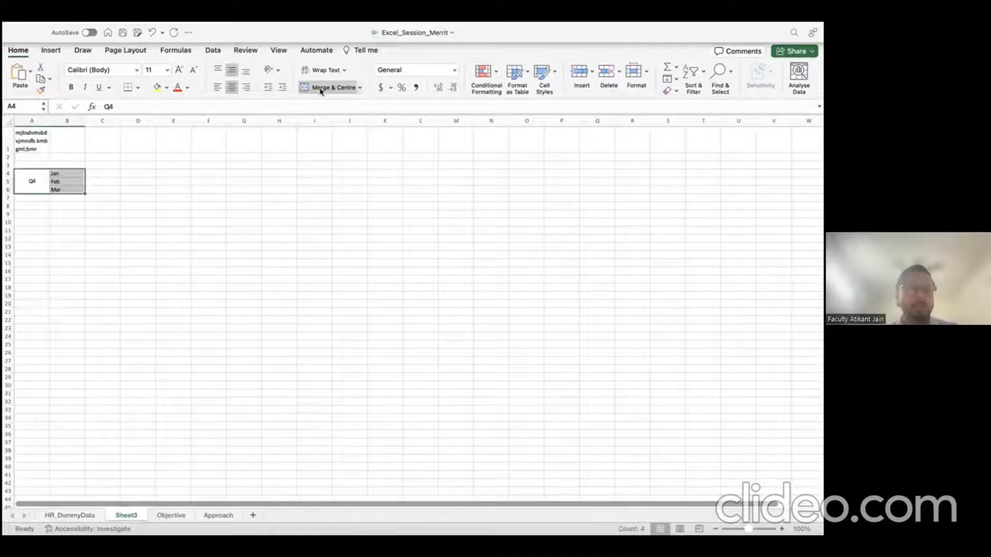
pyautogui.click(349, 230)
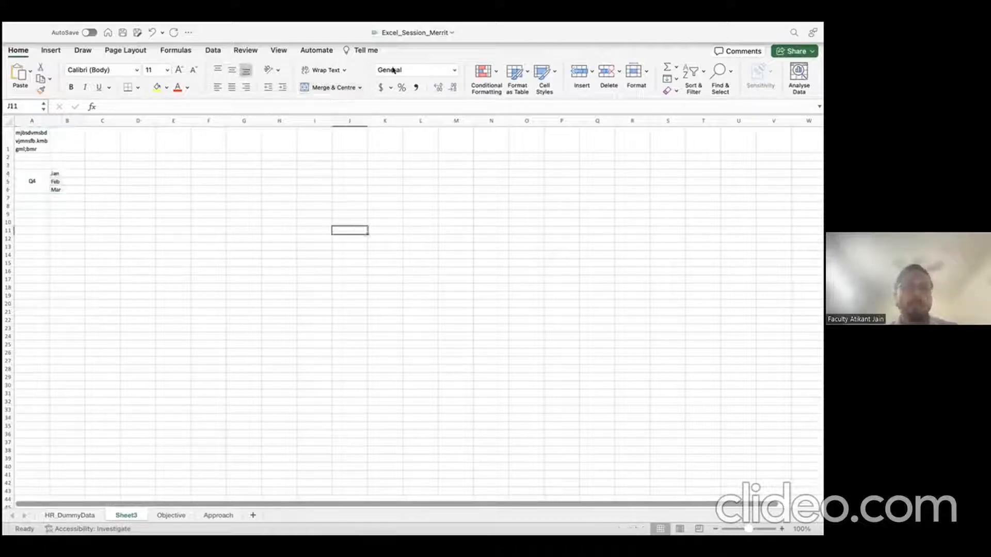
pyautogui.click(77, 515)
pyautogui.click(347, 122)
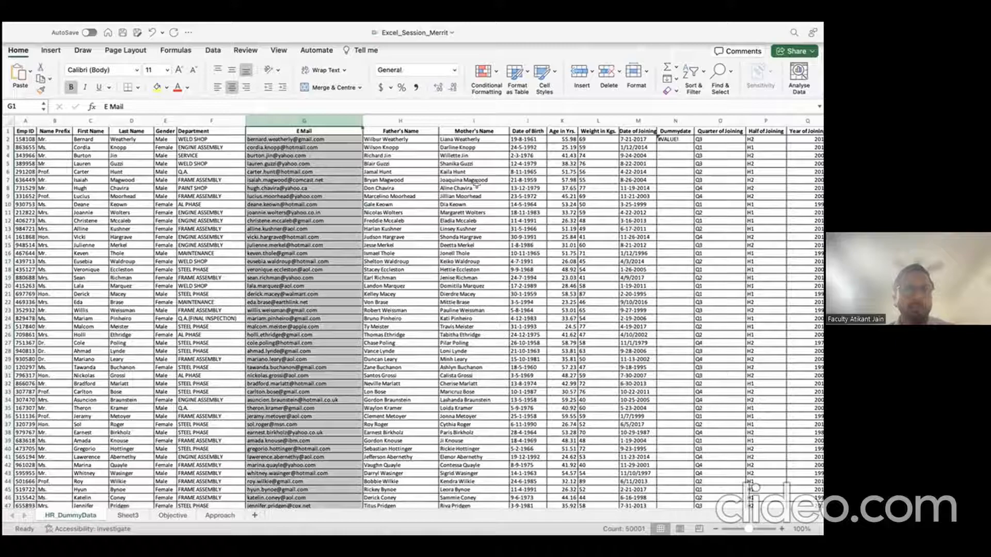
pyautogui.click(527, 120)
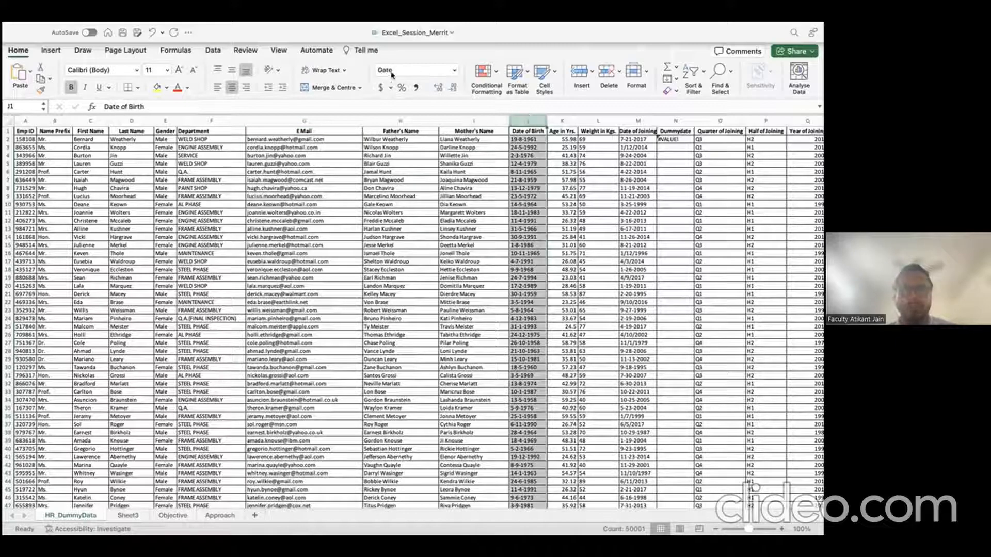
pyautogui.click(455, 70)
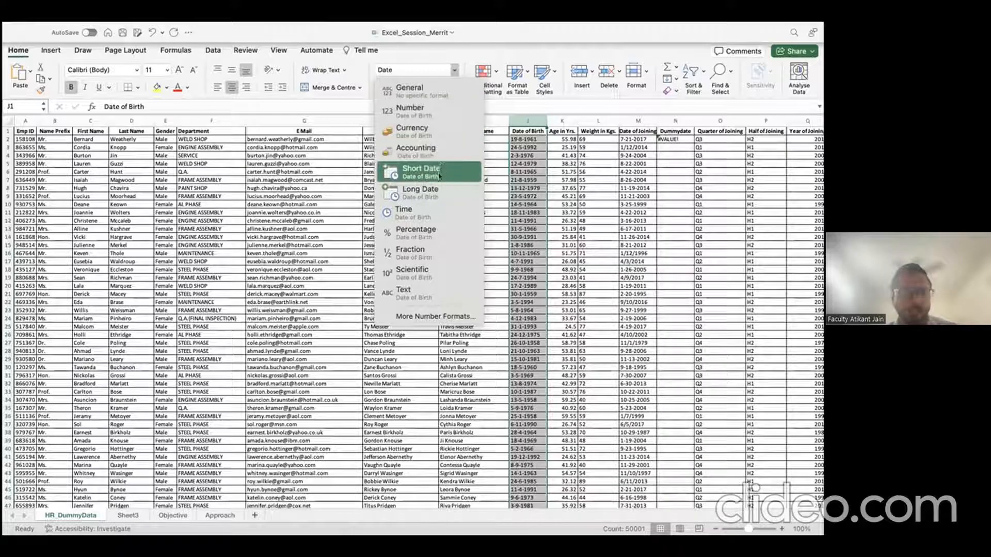
pyautogui.click(342, 180)
pyautogui.click(308, 121)
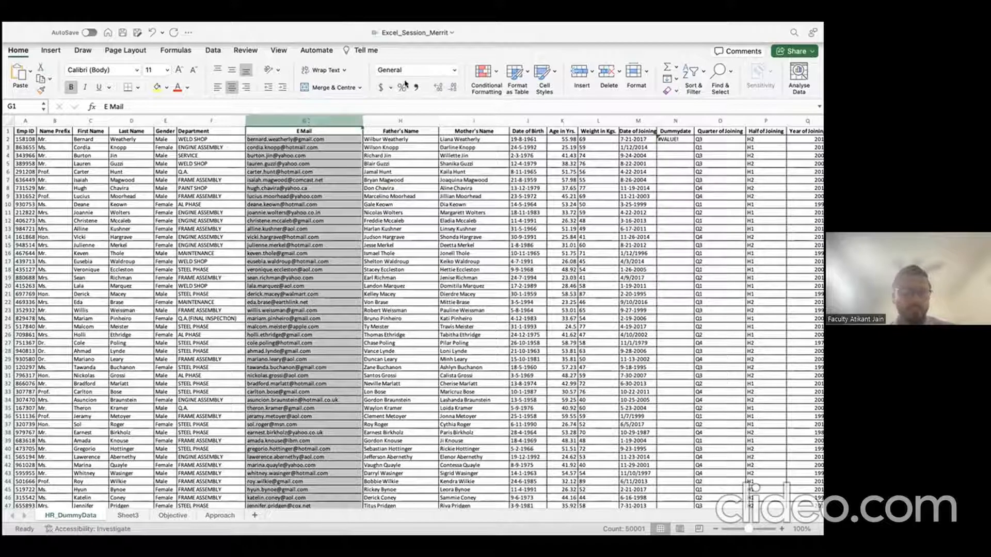
pyautogui.click(197, 122)
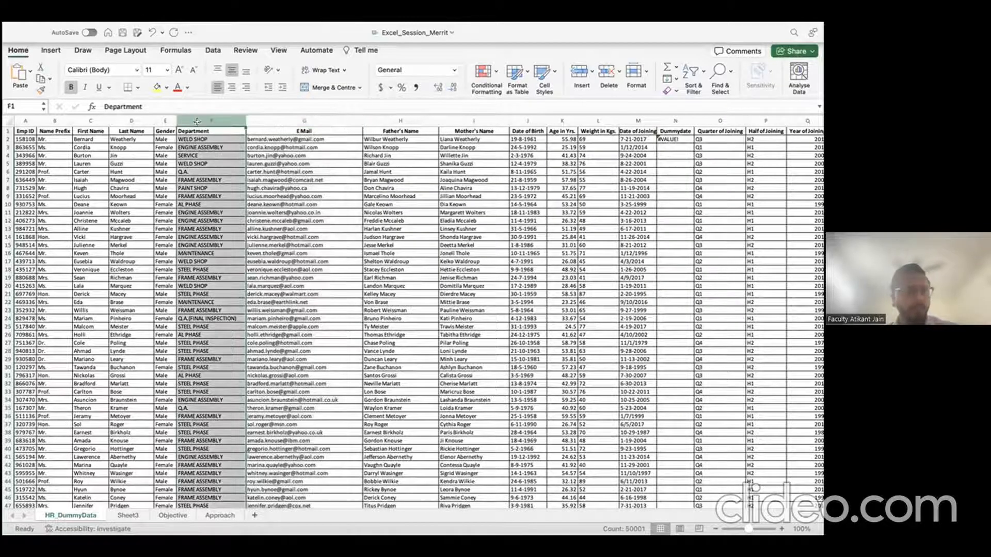
pyautogui.click(165, 120)
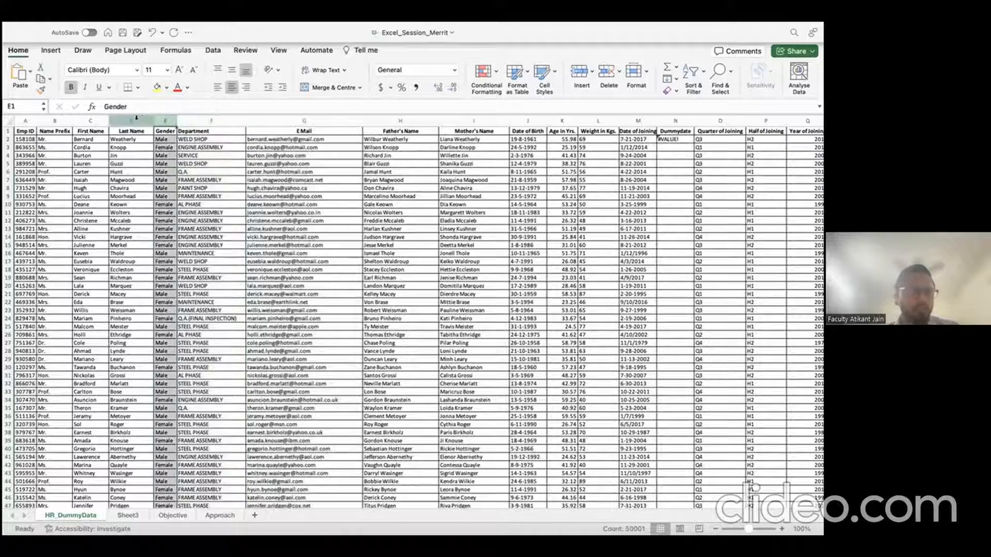
pyautogui.click(28, 121)
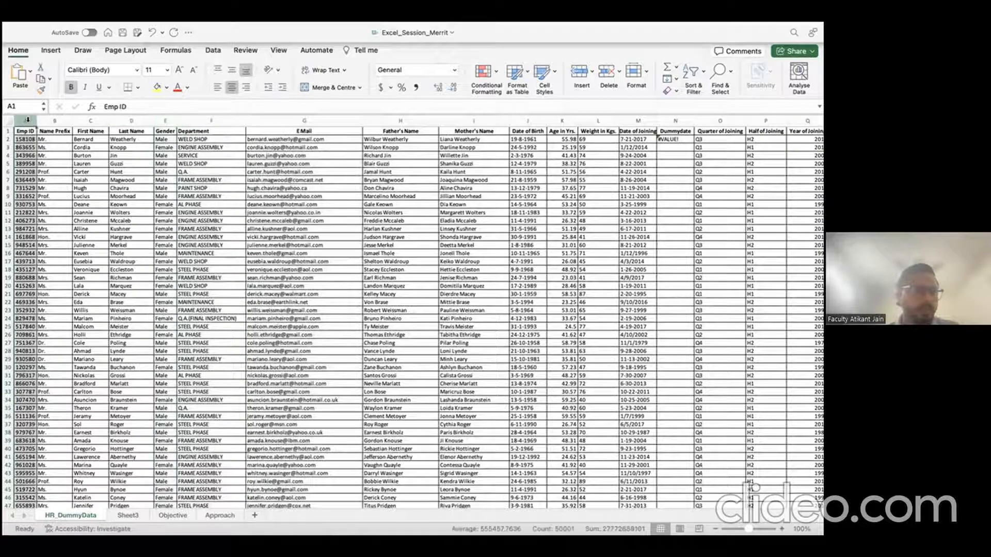
pyautogui.click(454, 71)
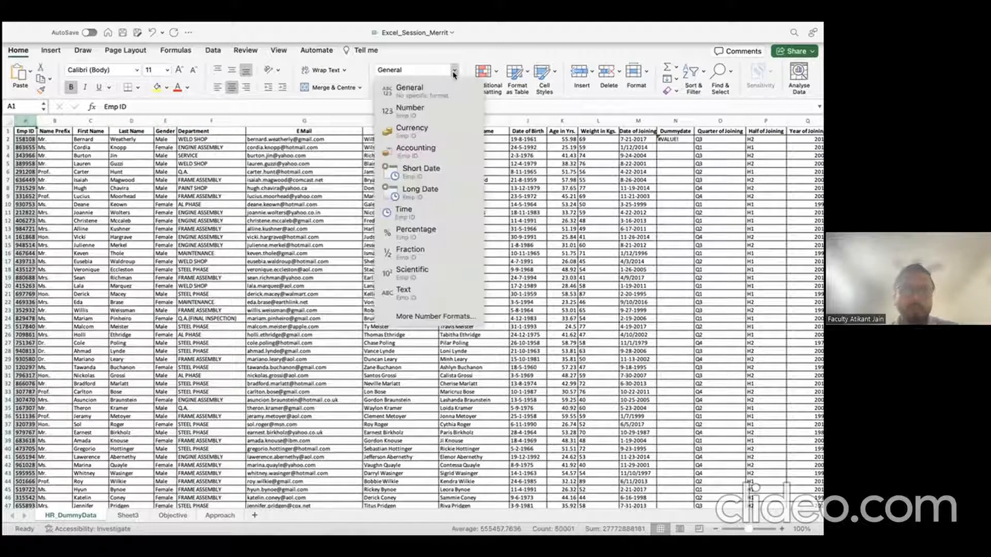
pyautogui.click(33, 242)
pyautogui.click(30, 187)
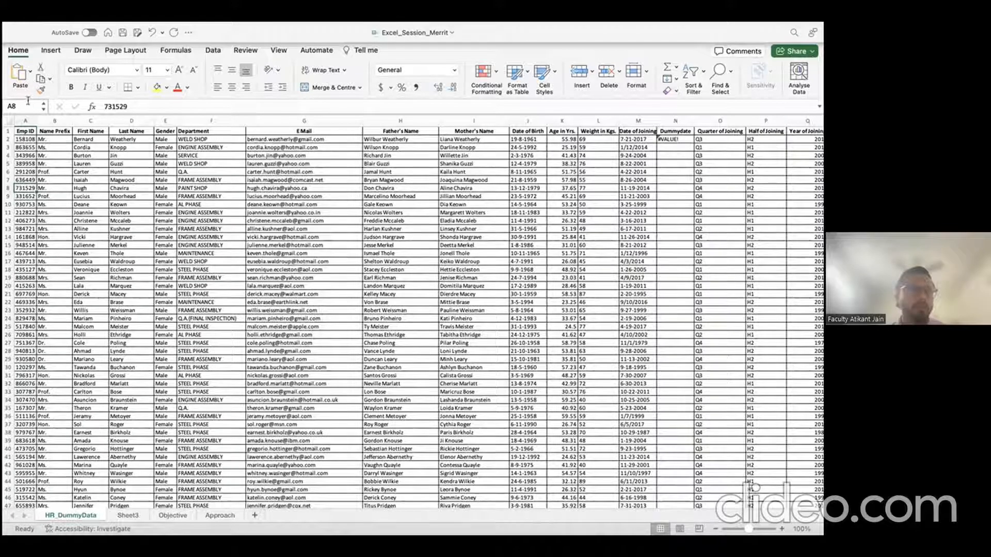
pyautogui.click(26, 121)
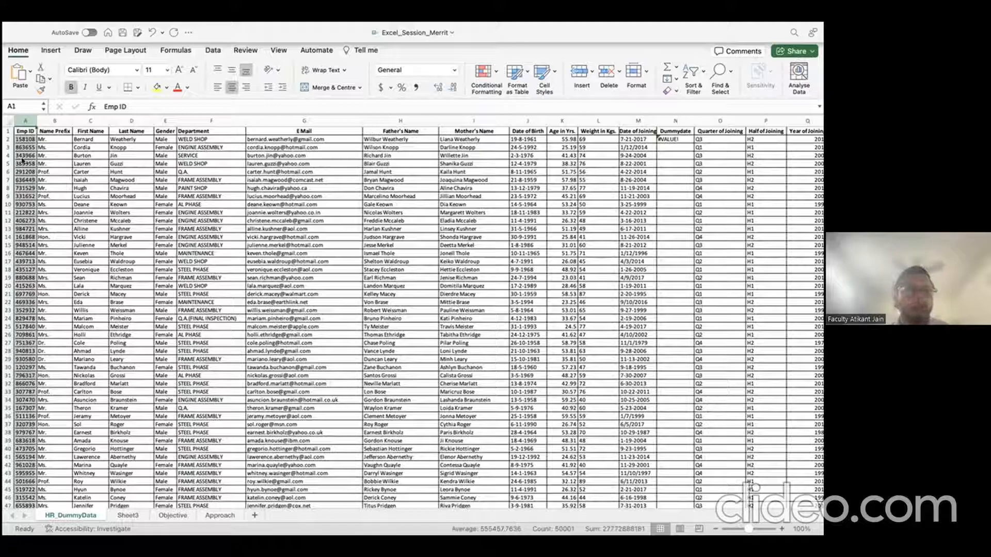
pyautogui.scroll(-6, 32, 184)
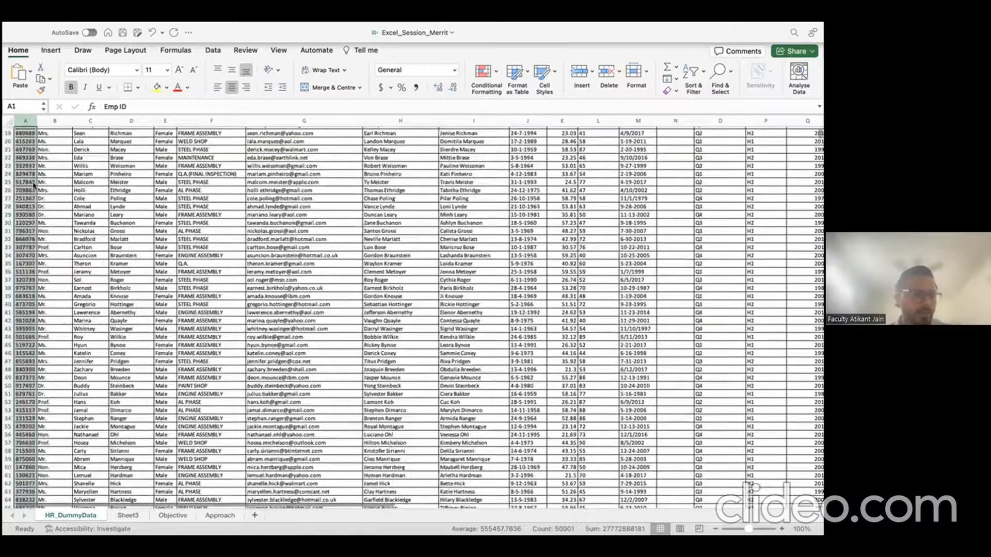
# Step: Apply the Number format to the Emp ID column and remove both decimal places
pyautogui.click(452, 72)
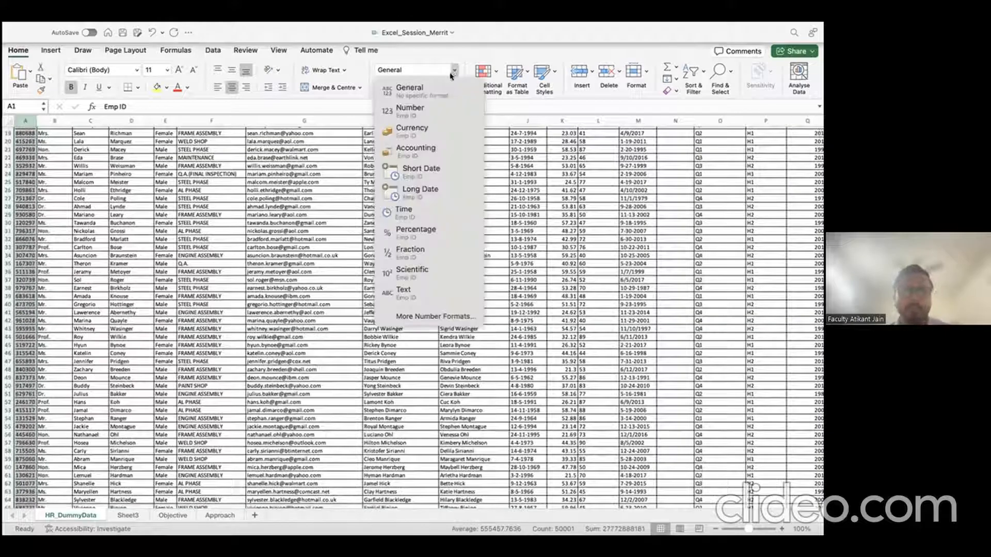
pyautogui.click(411, 109)
pyautogui.scroll(6, 209, 206)
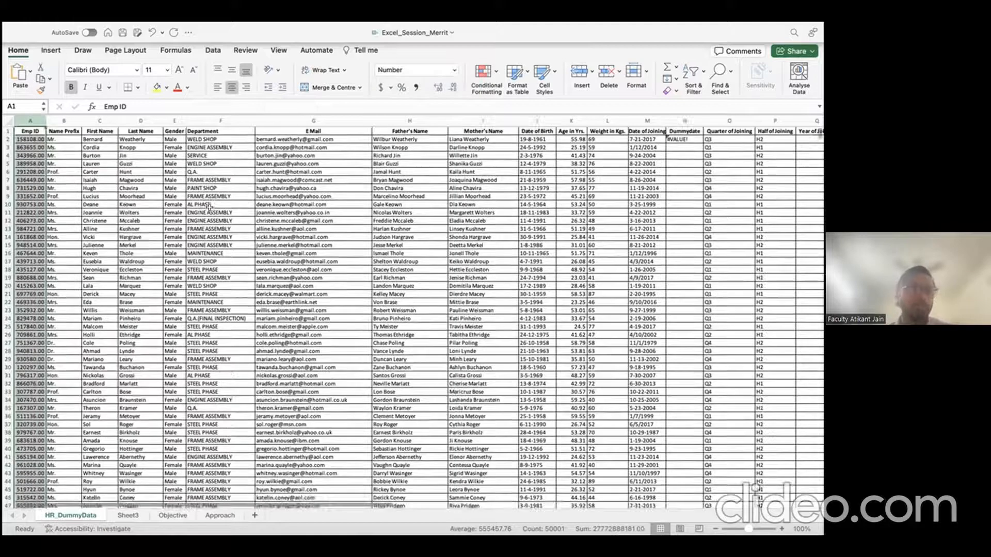
pyautogui.click(39, 141)
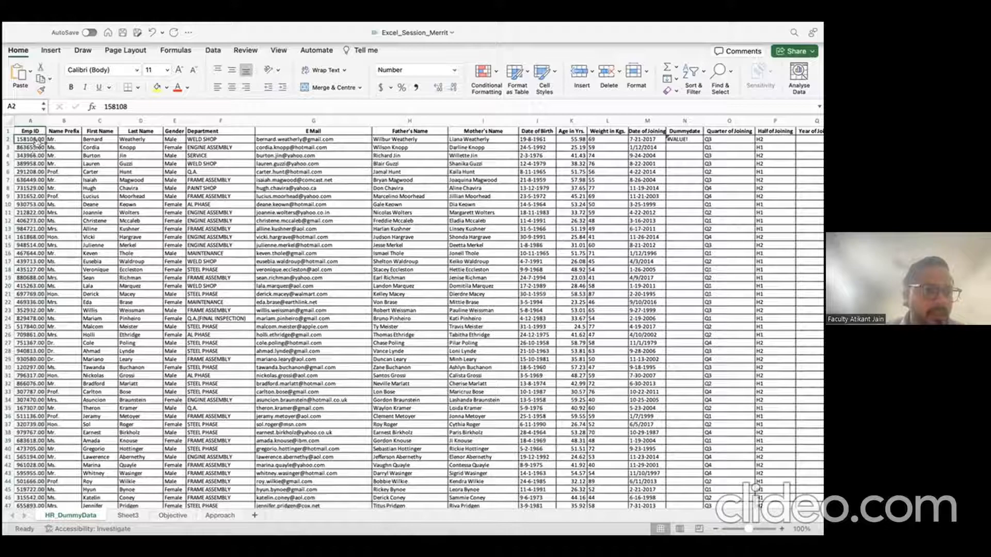
pyautogui.click(29, 120)
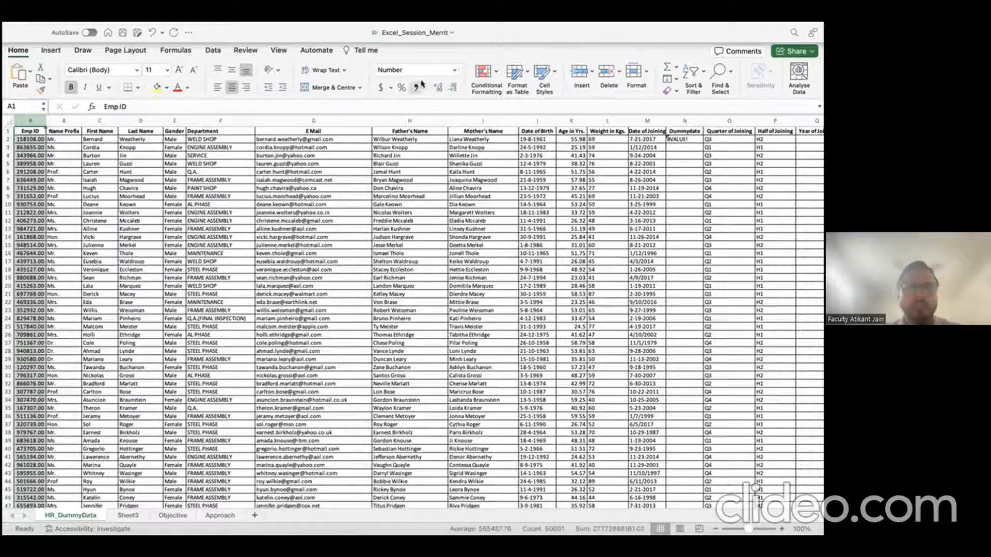
pyautogui.click(451, 86)
pyautogui.click(451, 86)
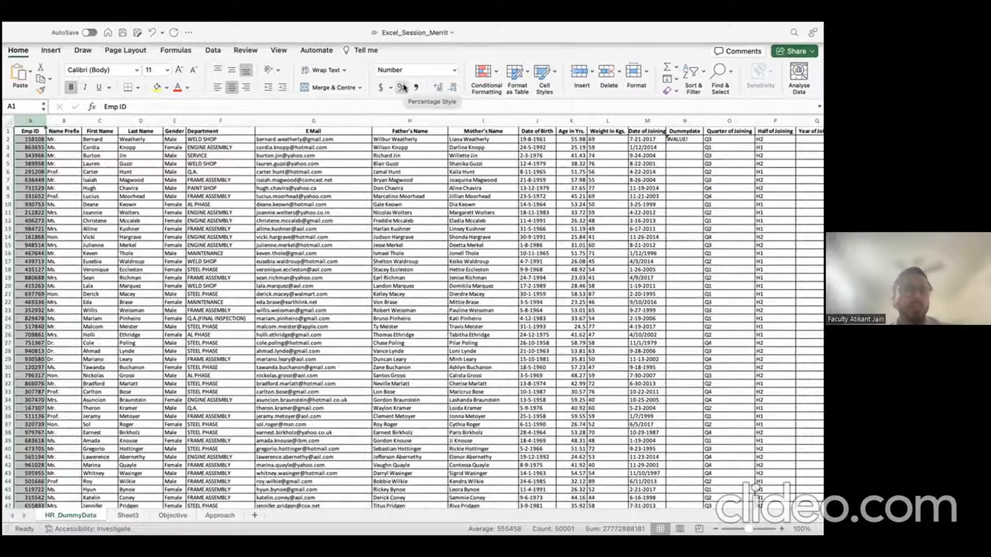
pyautogui.click(409, 147)
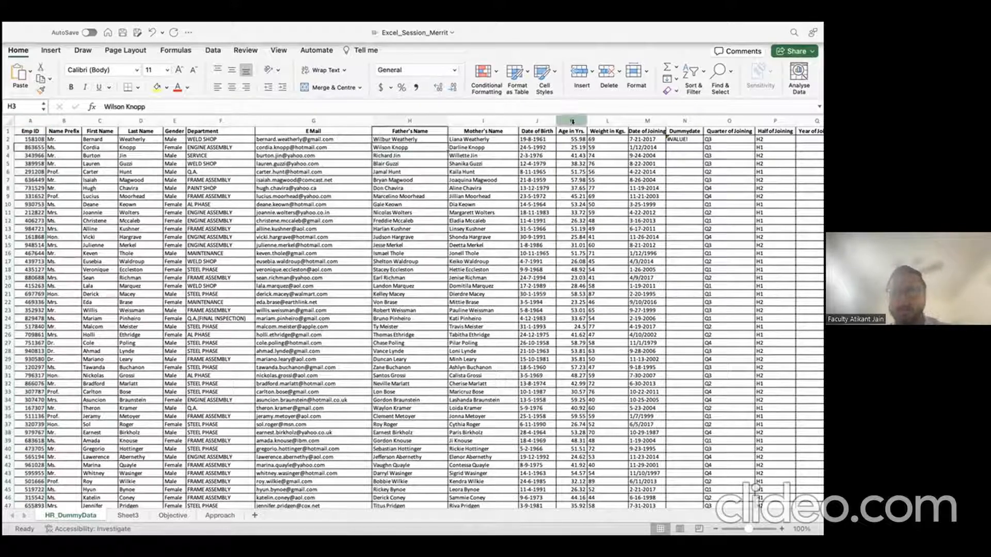
pyautogui.click(606, 119)
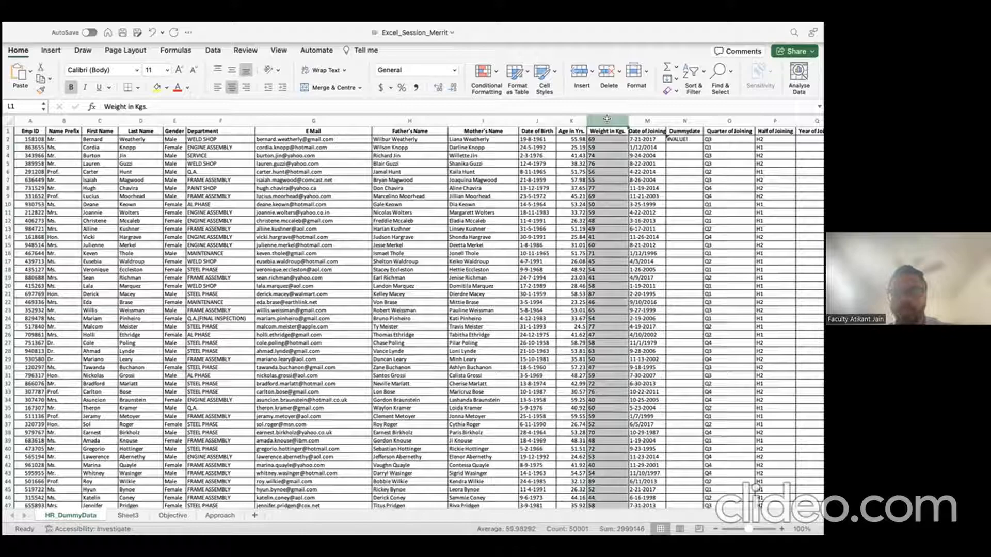
pyautogui.click(401, 88)
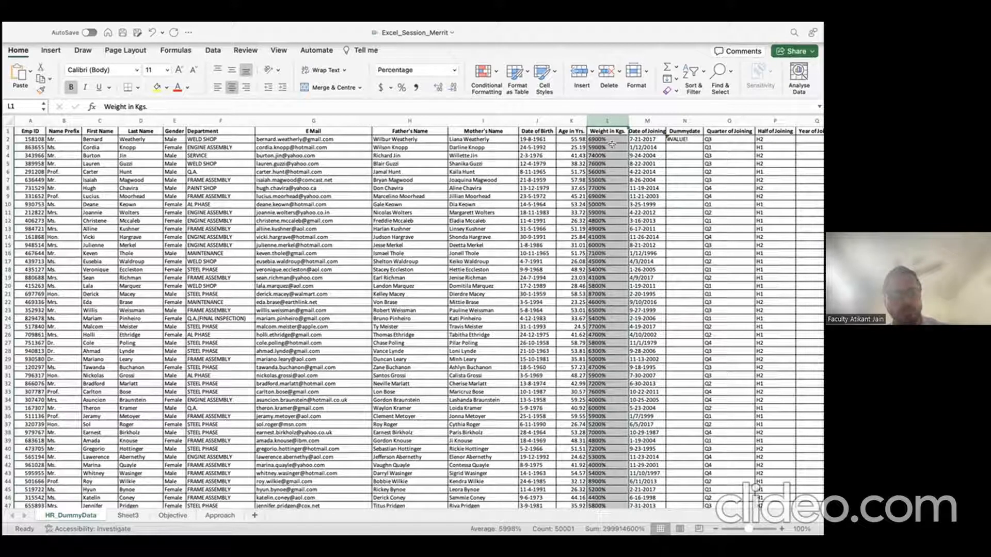
pyautogui.press('super+z')
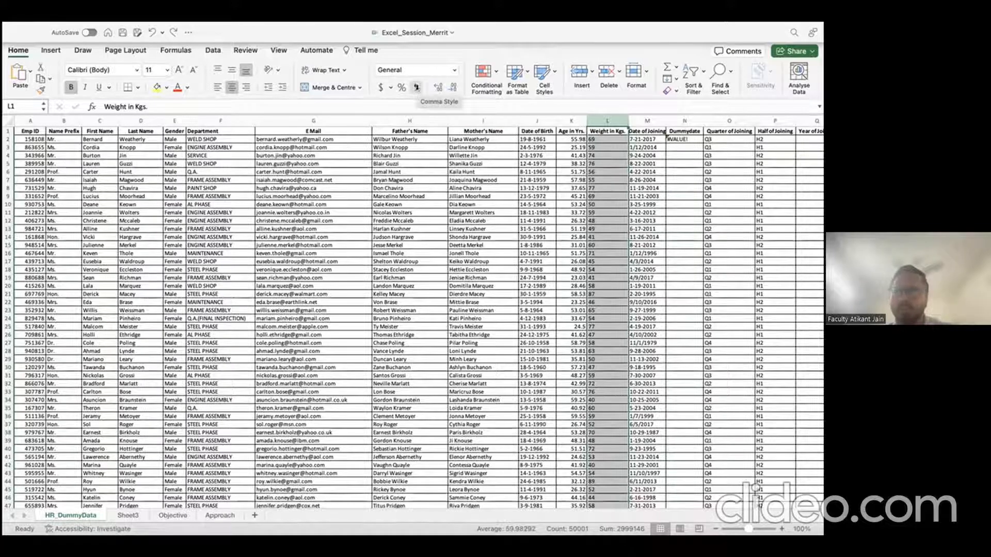
pyautogui.click(32, 122)
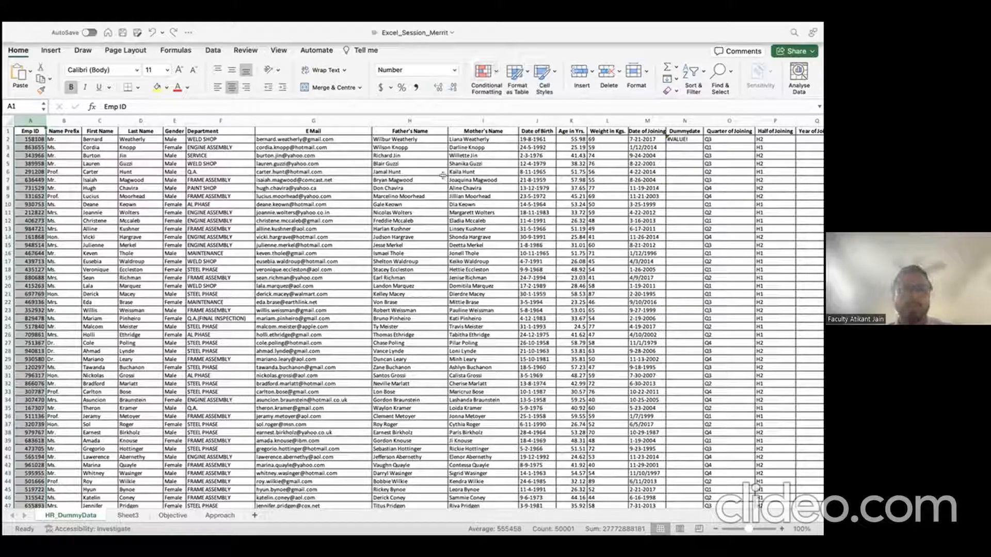
pyautogui.hscroll(10, 529, 122)
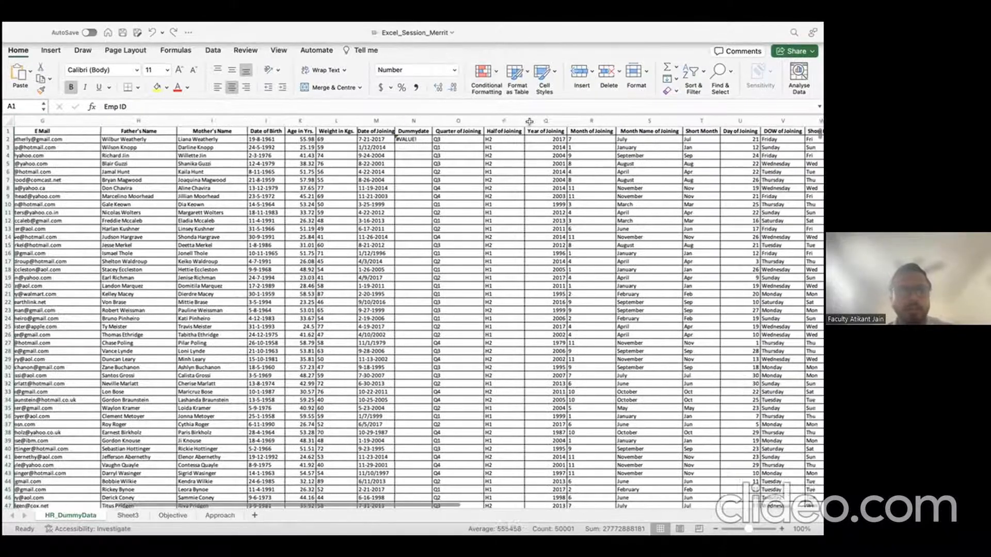
pyautogui.hscroll(2, 529, 122)
# Step: Select the Age in Yrs. column K and open the Conditional Formatting menu
pyautogui.click(235, 122)
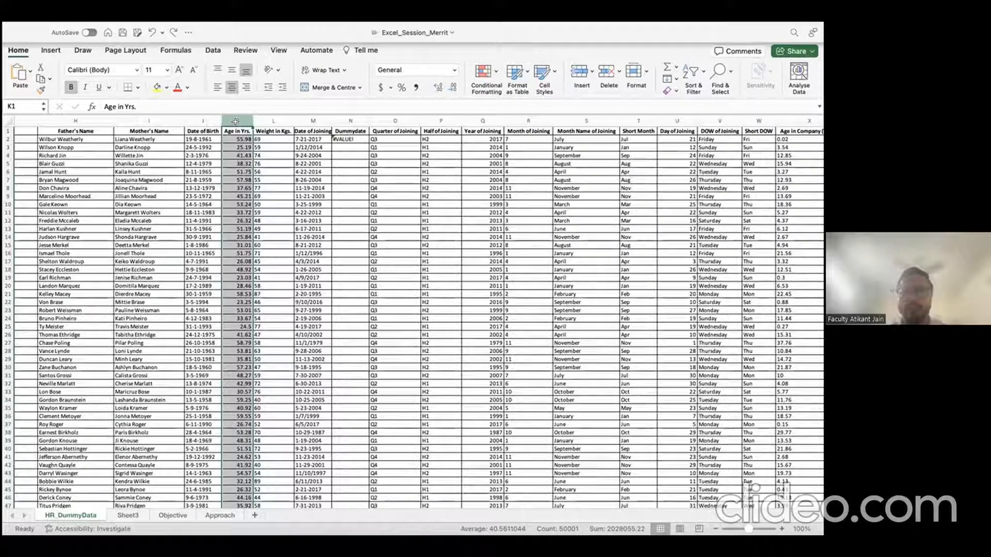
pyautogui.click(496, 73)
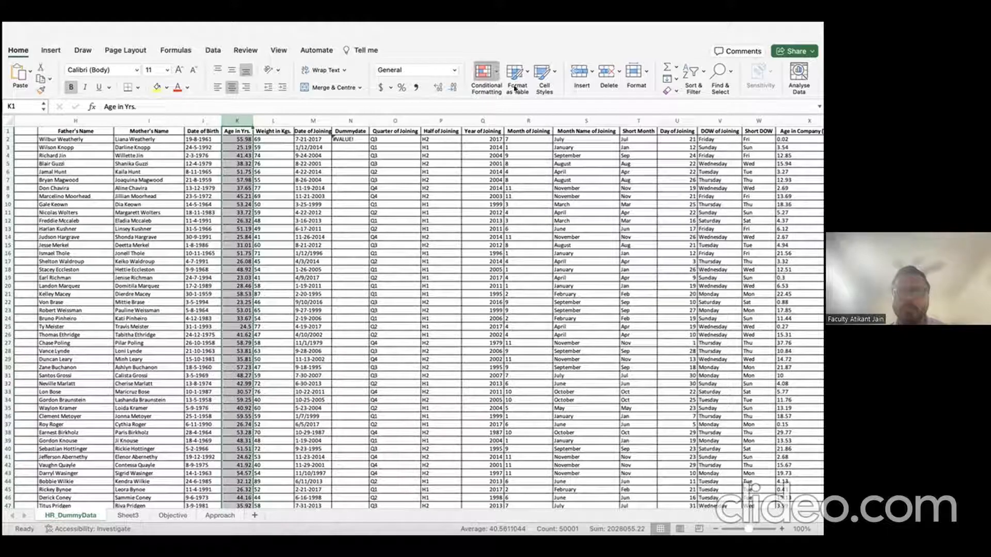
# Step: Add a rule showing Age in Yrs. values greater than 25 in bold green font
pyautogui.click(621, 89)
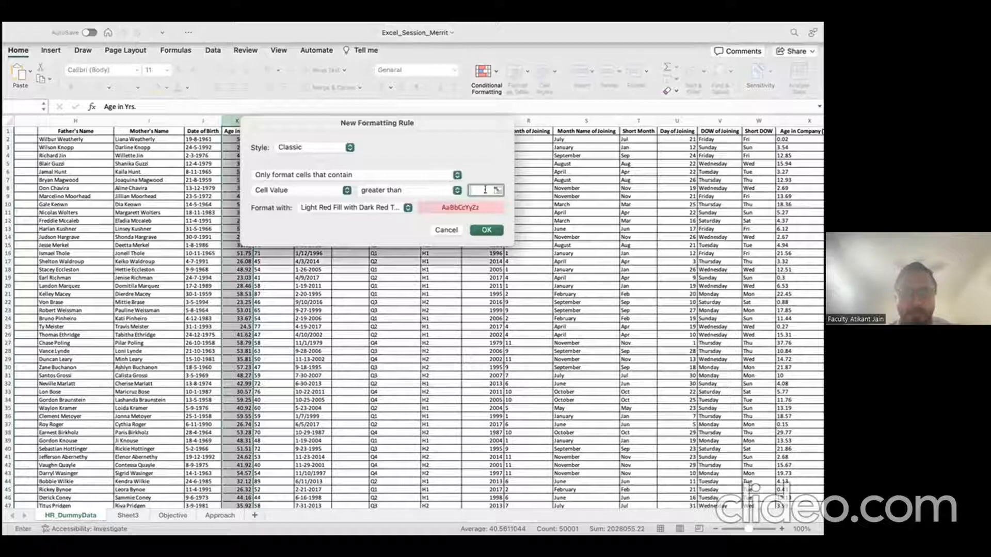
pyautogui.write('25')
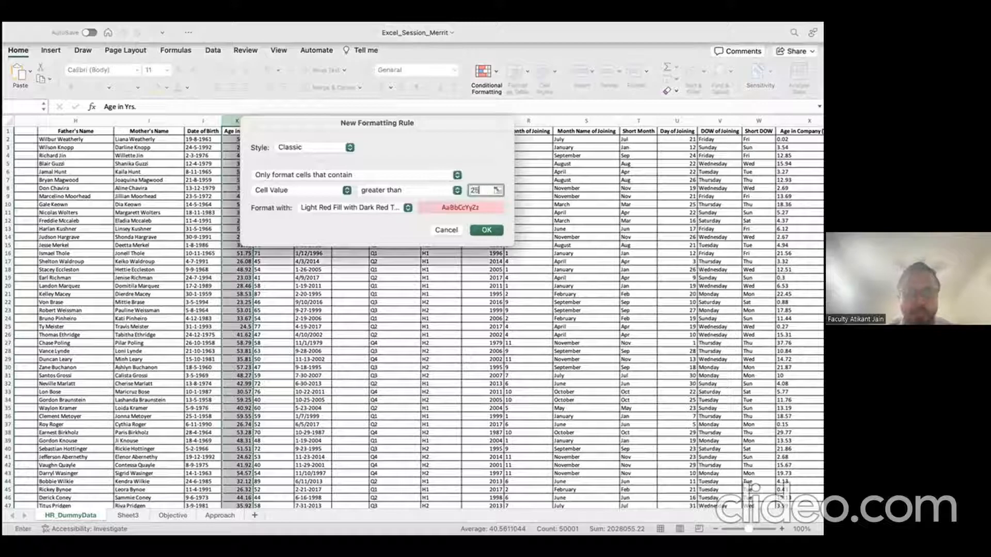
pyautogui.click(386, 208)
pyautogui.click(370, 278)
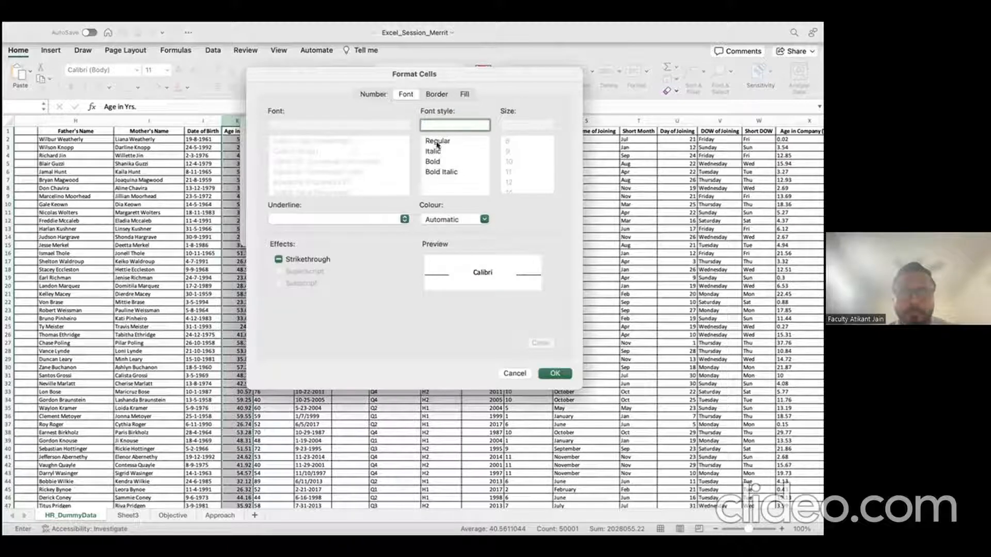
pyautogui.click(433, 161)
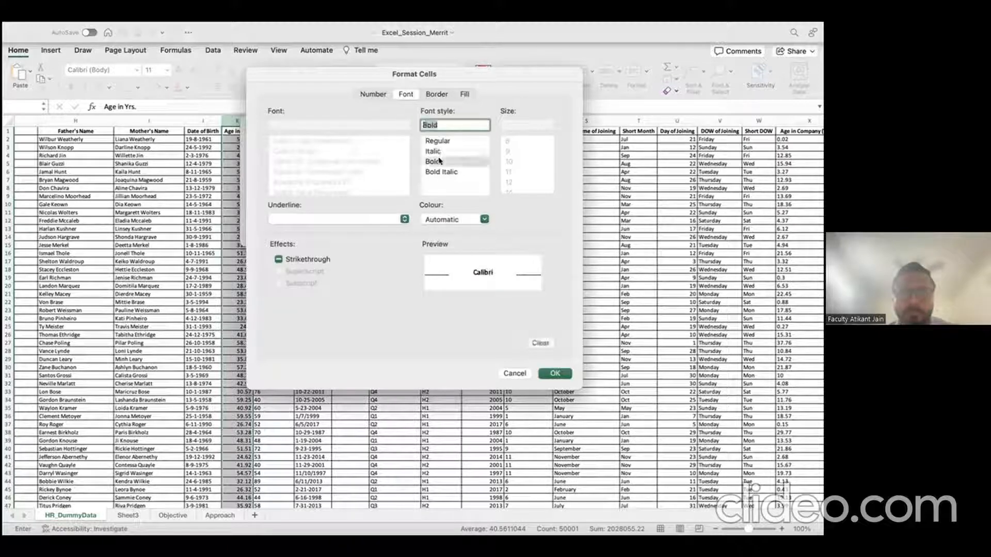
pyautogui.click(464, 223)
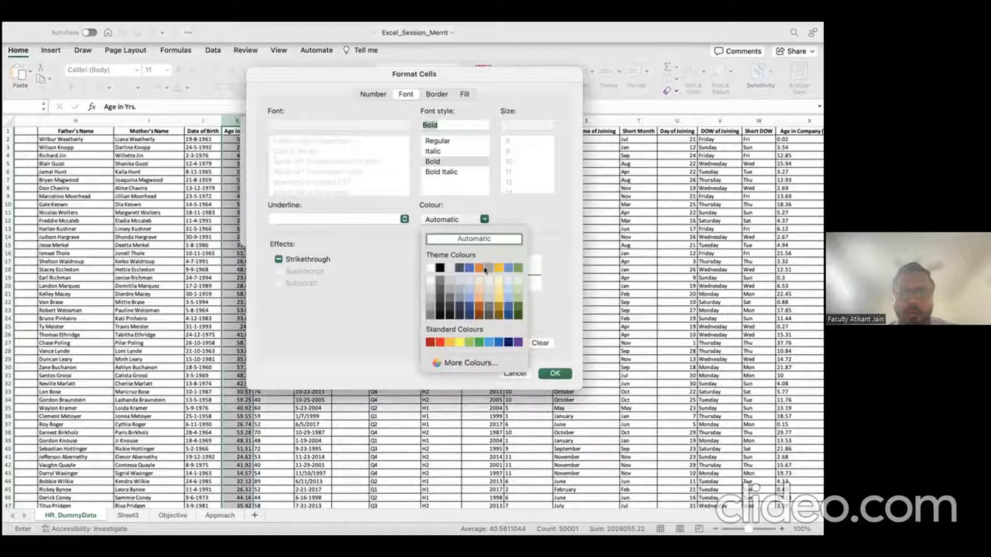
pyautogui.click(479, 342)
pyautogui.click(555, 373)
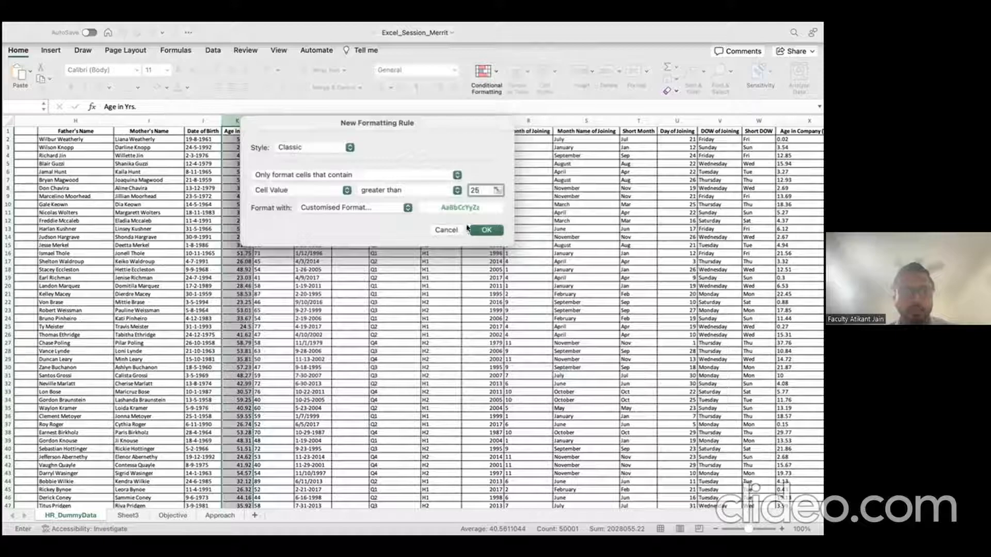
pyautogui.click(485, 229)
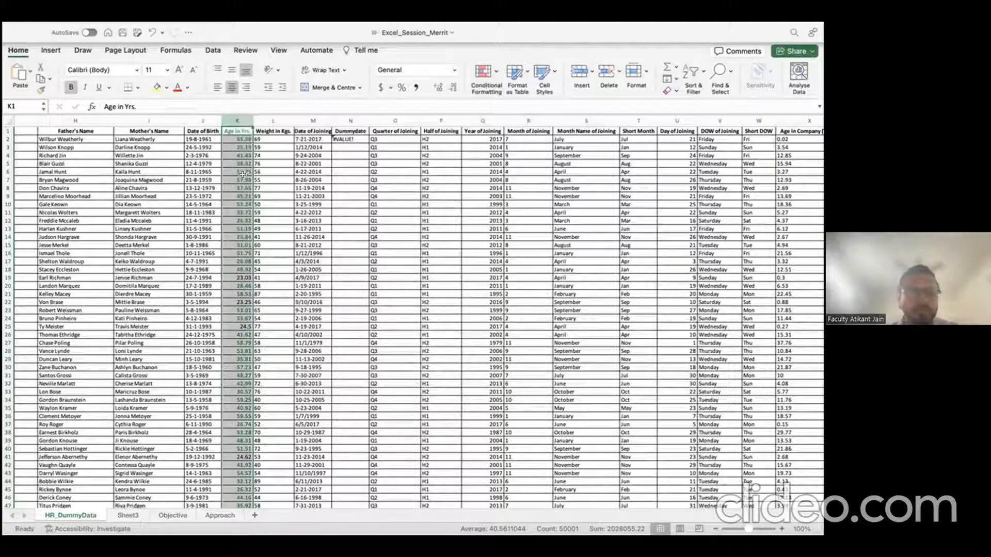
# Step: Check the formatted ages in K5 and K4
pyautogui.scroll(-20, 246, 228)
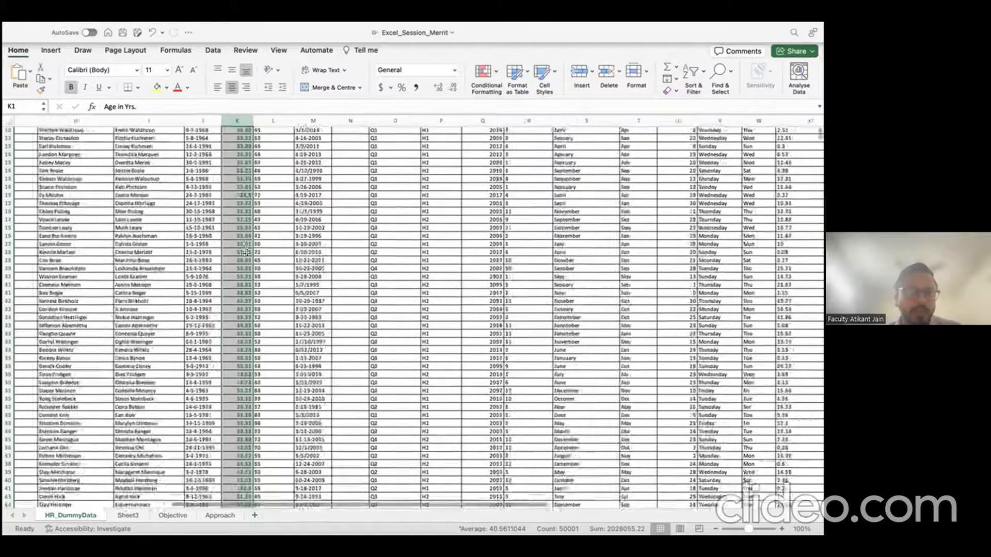
pyautogui.scroll(20, 246, 253)
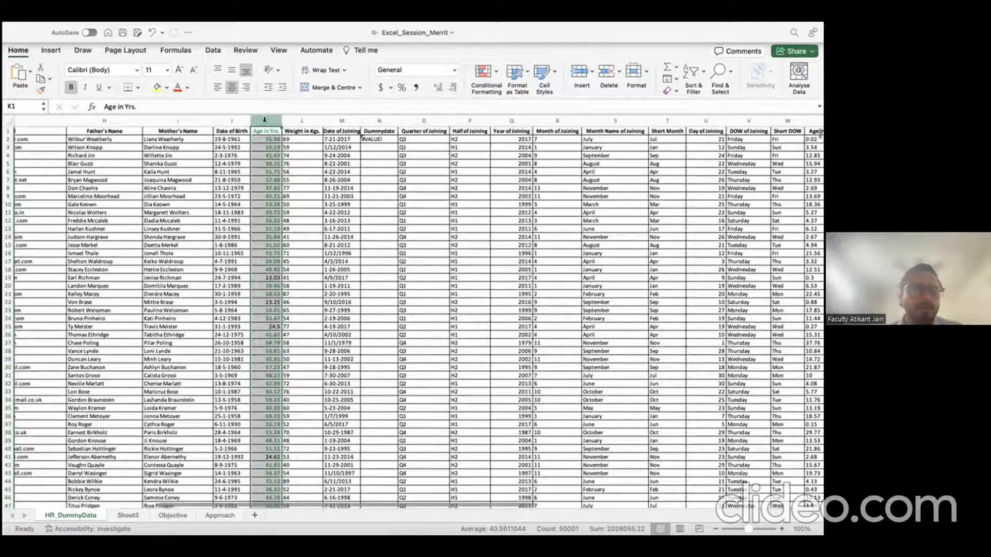
pyautogui.click(267, 161)
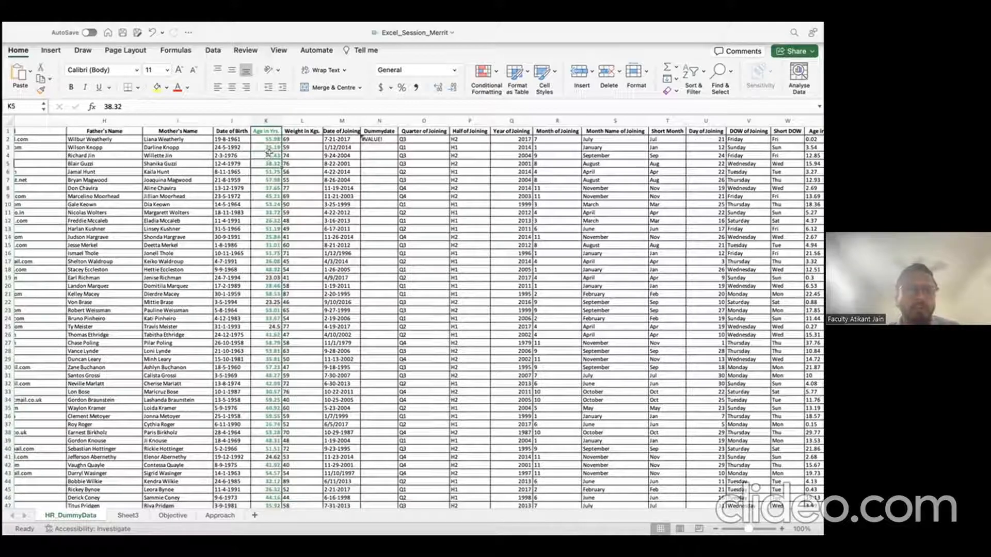
pyautogui.click(268, 156)
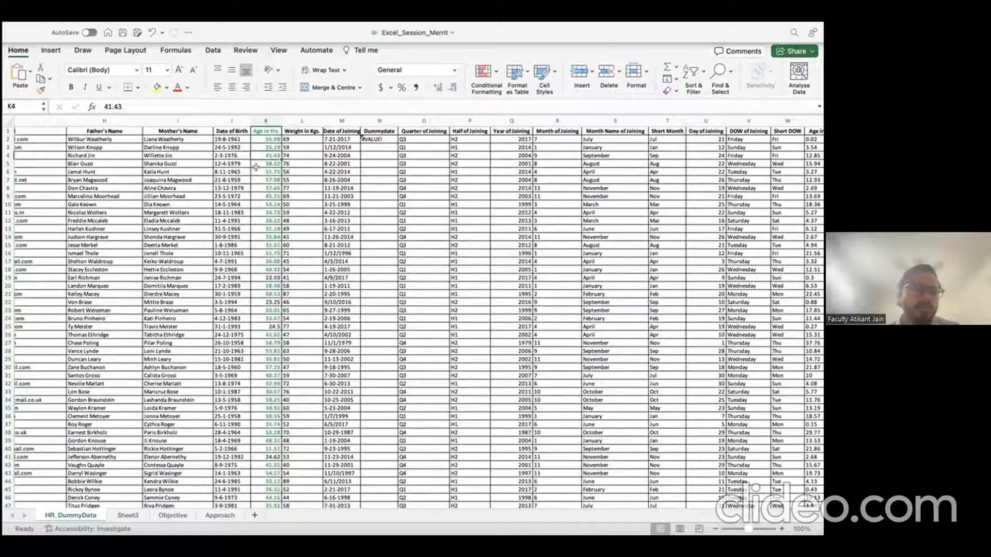
# Step: Undo the green conditional formatting on column K with Cmd+Z
pyautogui.click(260, 146)
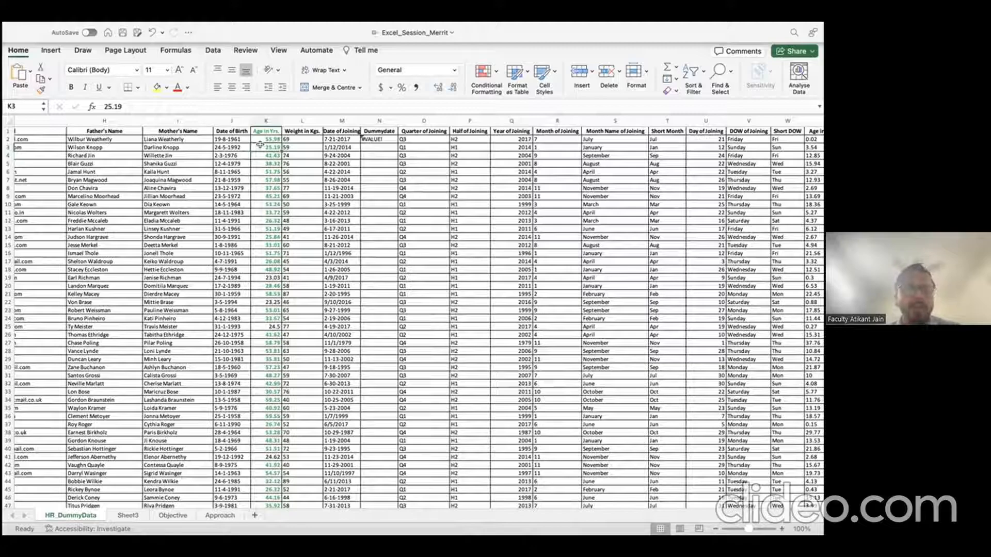
pyautogui.click(265, 120)
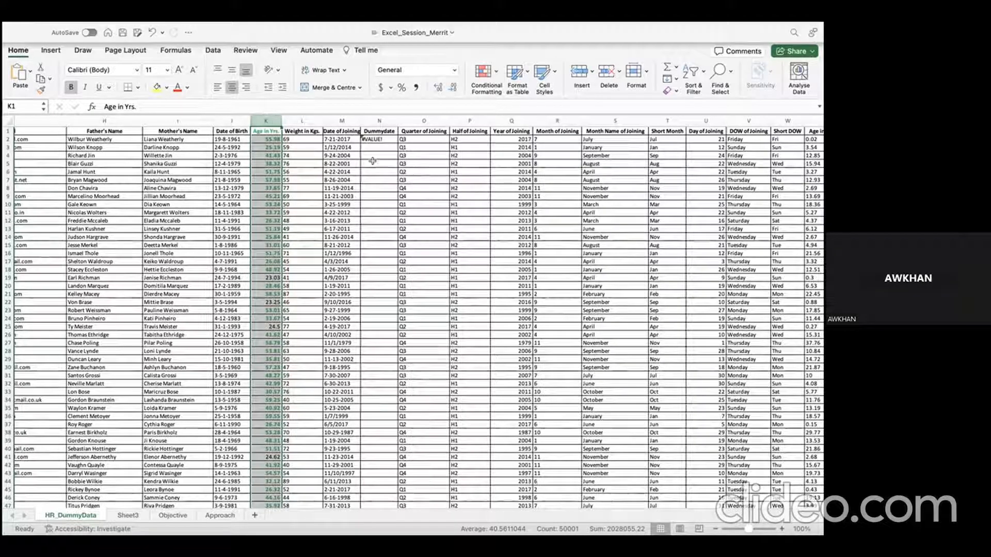
pyautogui.click(494, 81)
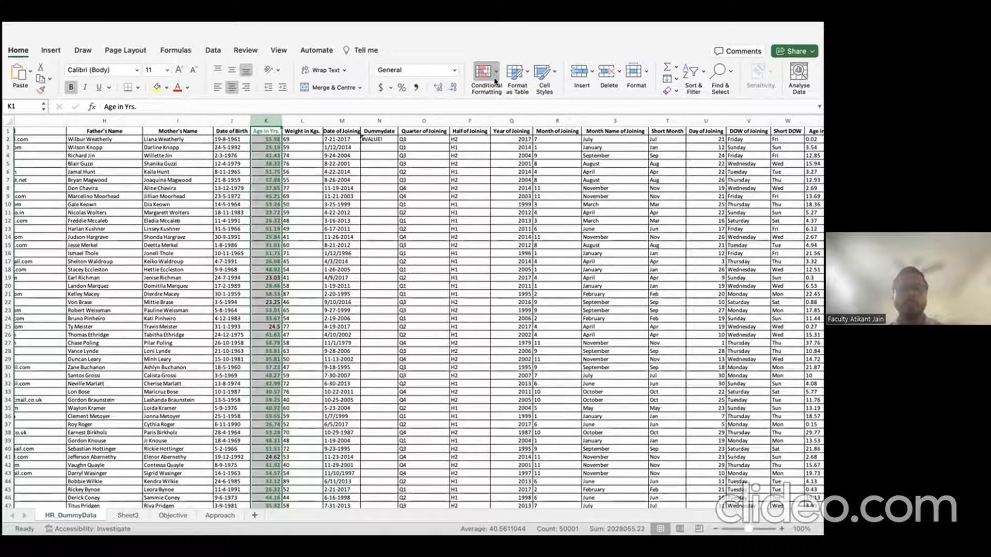
pyautogui.click(323, 204)
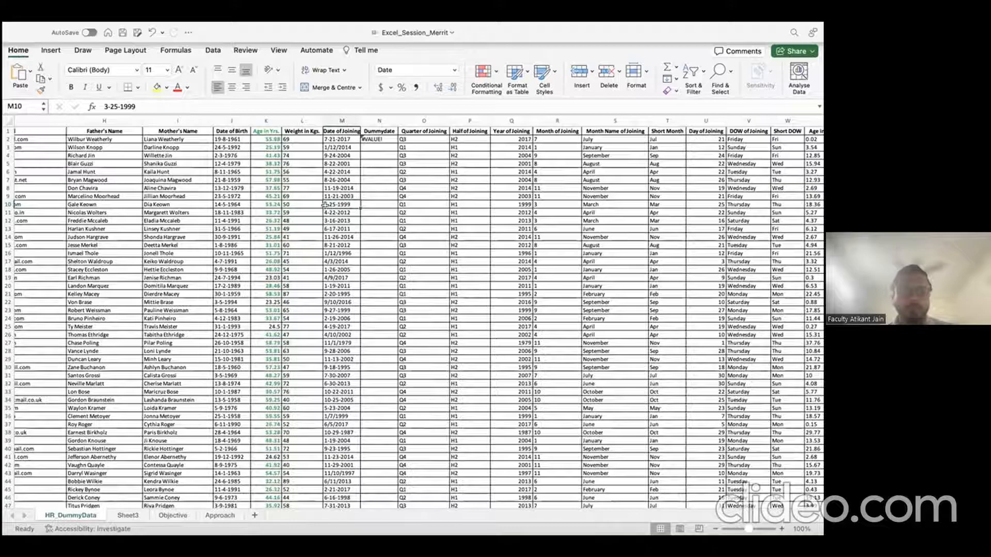
pyautogui.press('super+z')
# Step: Check the ages in K2, K3, K6 and K7, then select the Age in Yrs. header
pyautogui.click(277, 212)
pyautogui.hscroll(-3, 277, 212)
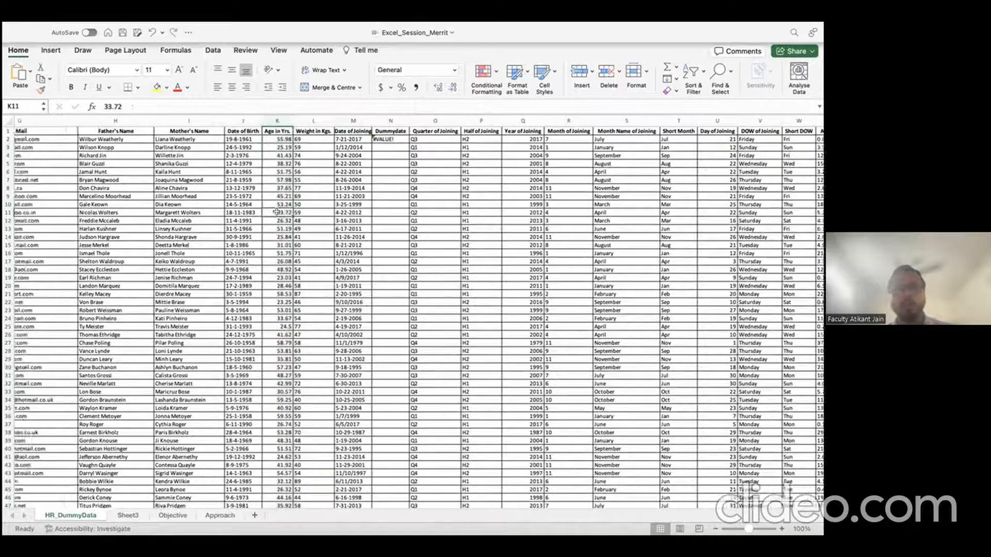
pyautogui.hscroll(-3, 277, 212)
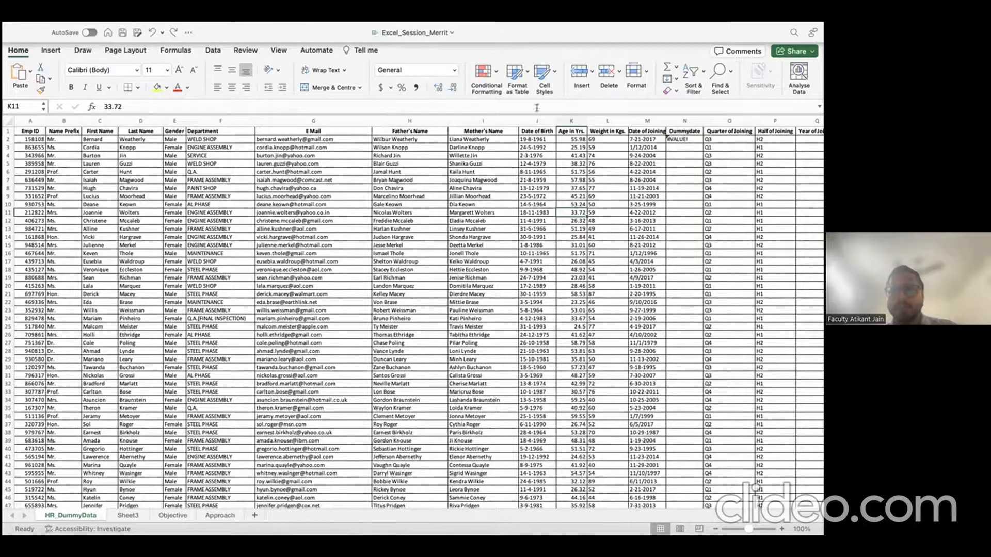
pyautogui.click(571, 121)
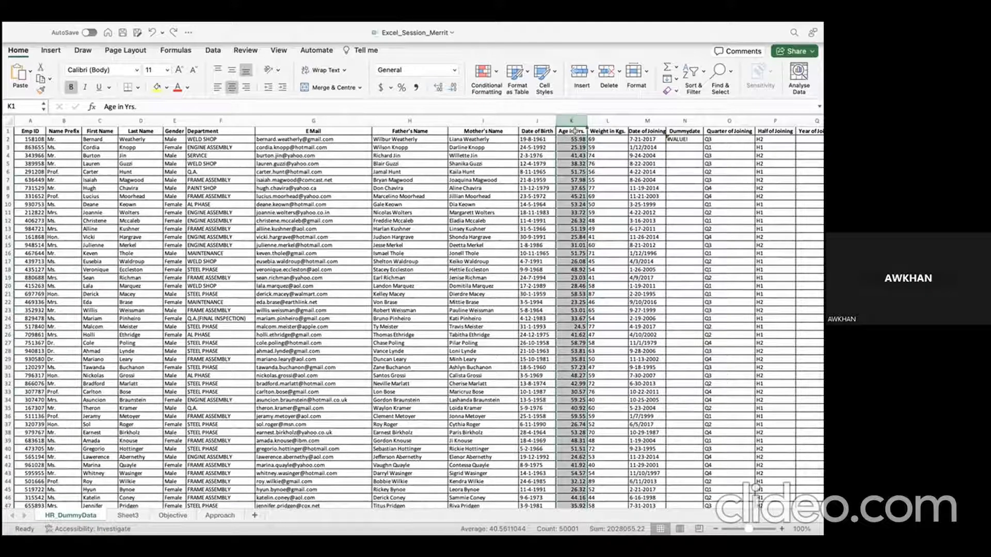
pyautogui.click(576, 138)
pyautogui.click(576, 147)
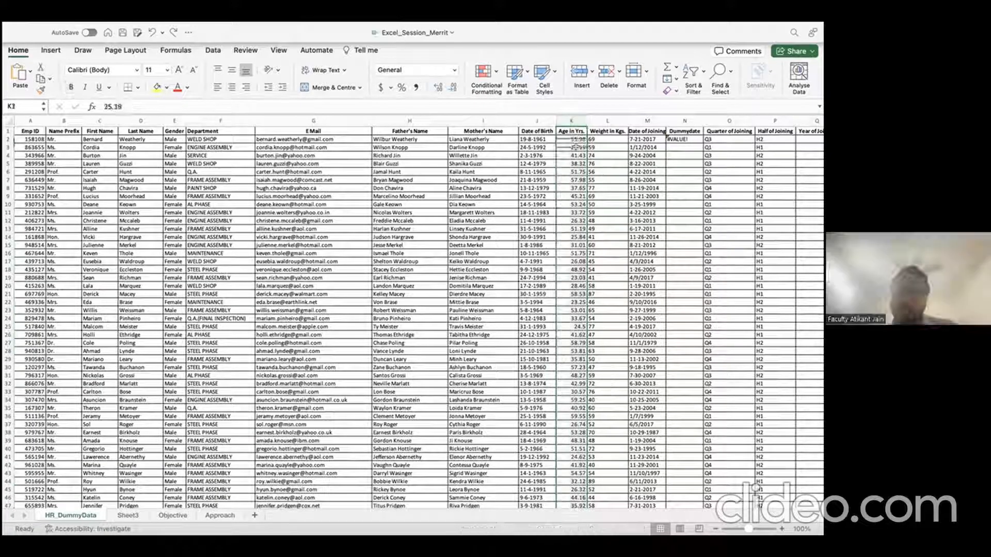
pyautogui.click(579, 139)
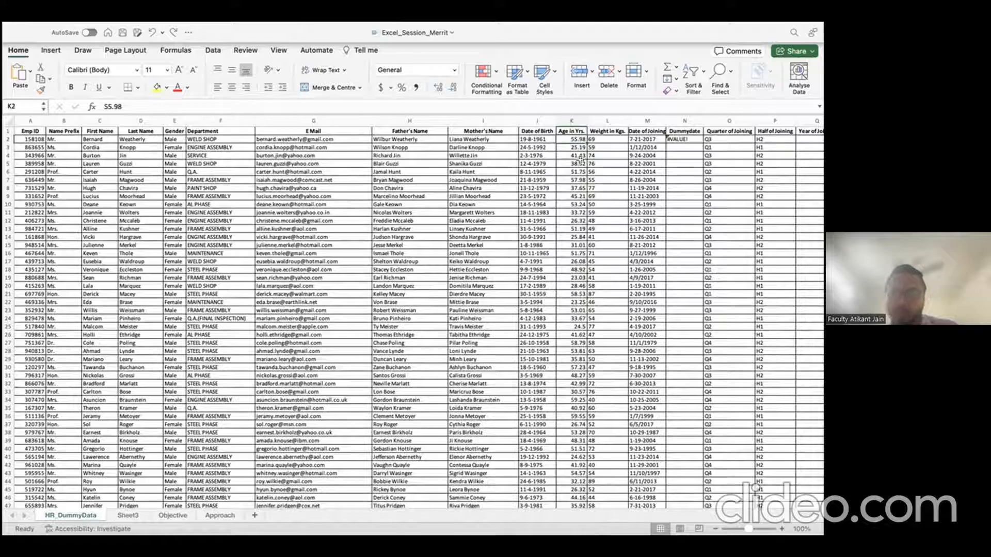
pyautogui.click(581, 171)
pyautogui.click(580, 179)
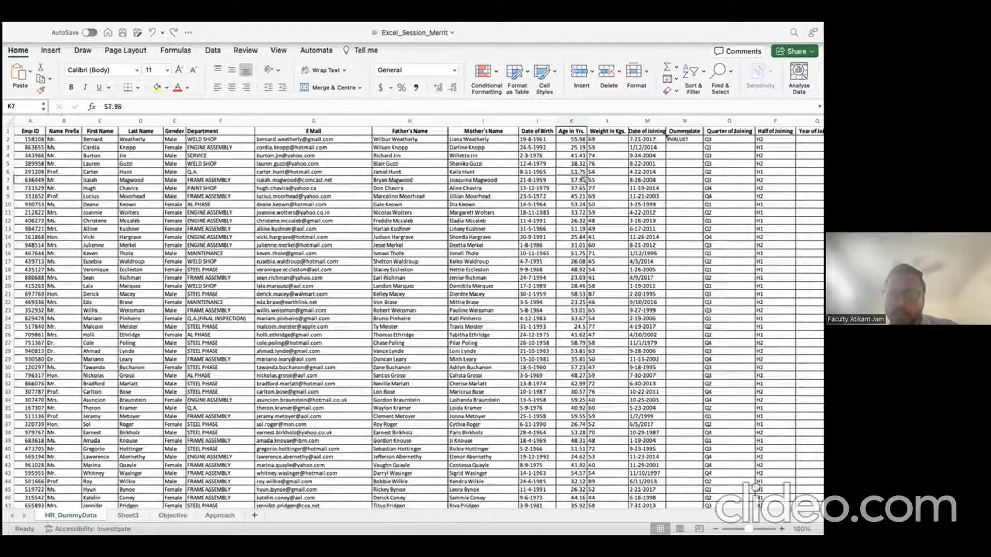
pyautogui.click(578, 131)
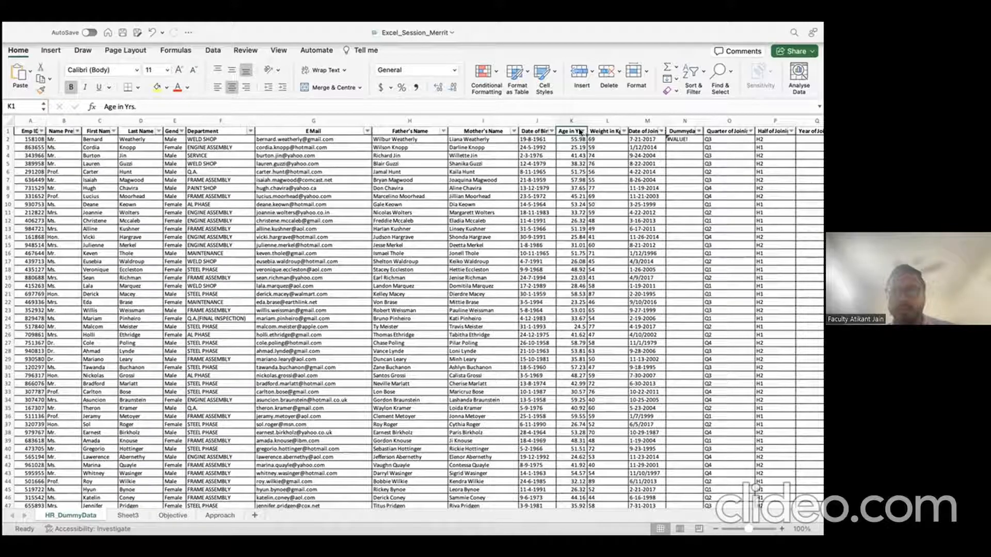
# Step: Add header filters and filter Age in Yrs. to values greater than 50
pyautogui.hotkey('ctrl', 'shift', 'l')
pyautogui.click(583, 131)
pyautogui.click(583, 132)
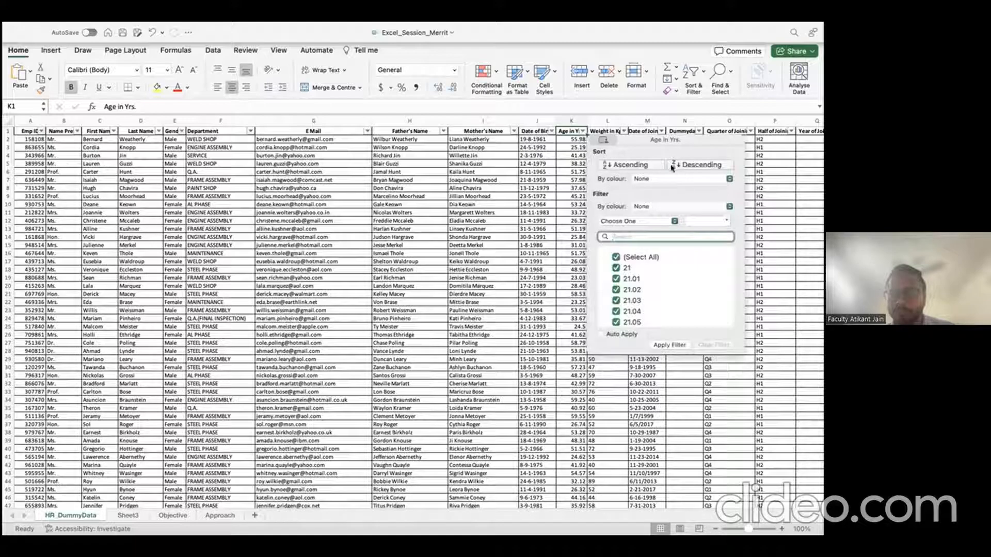
pyautogui.click(685, 207)
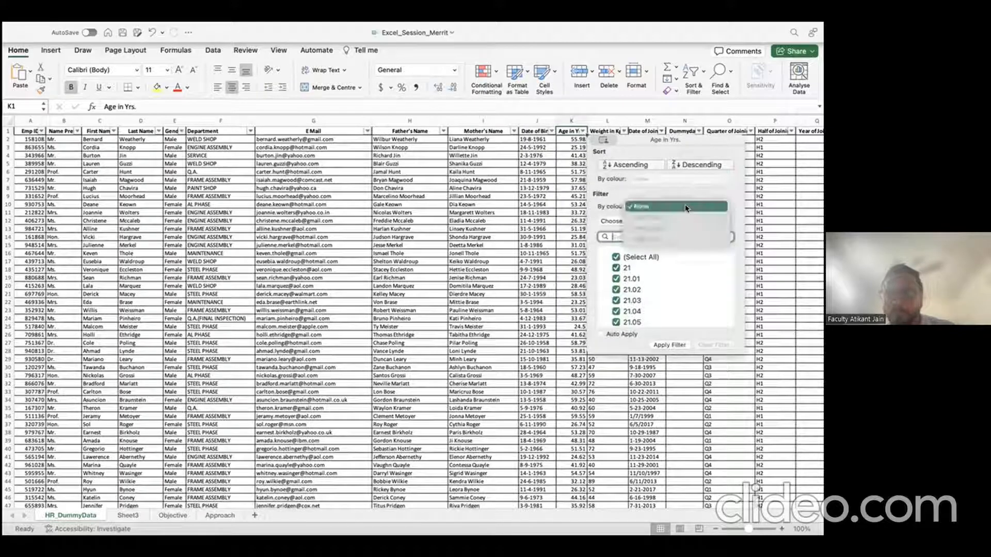
pyautogui.click(685, 206)
pyautogui.click(633, 222)
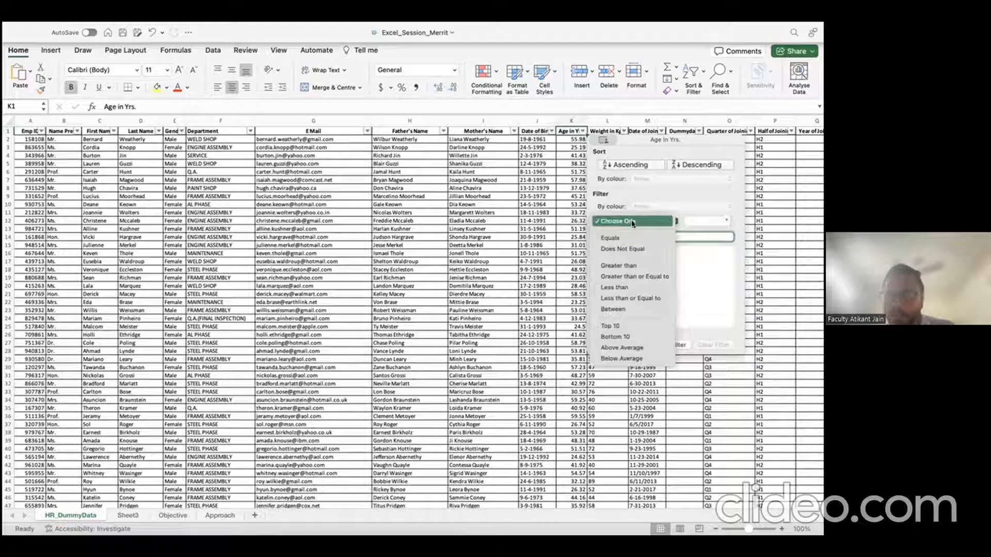
pyautogui.click(618, 265)
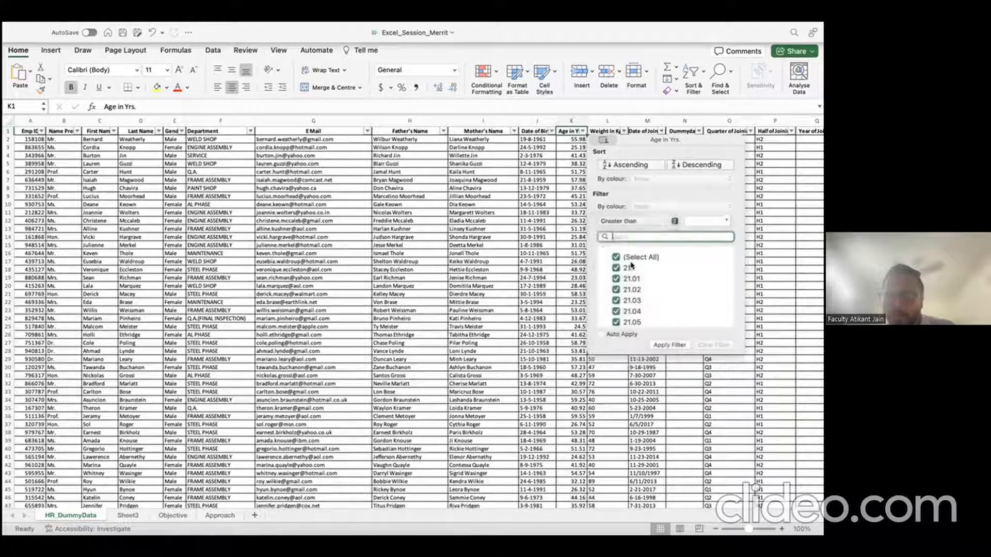
pyautogui.click(700, 221)
pyautogui.write('50')
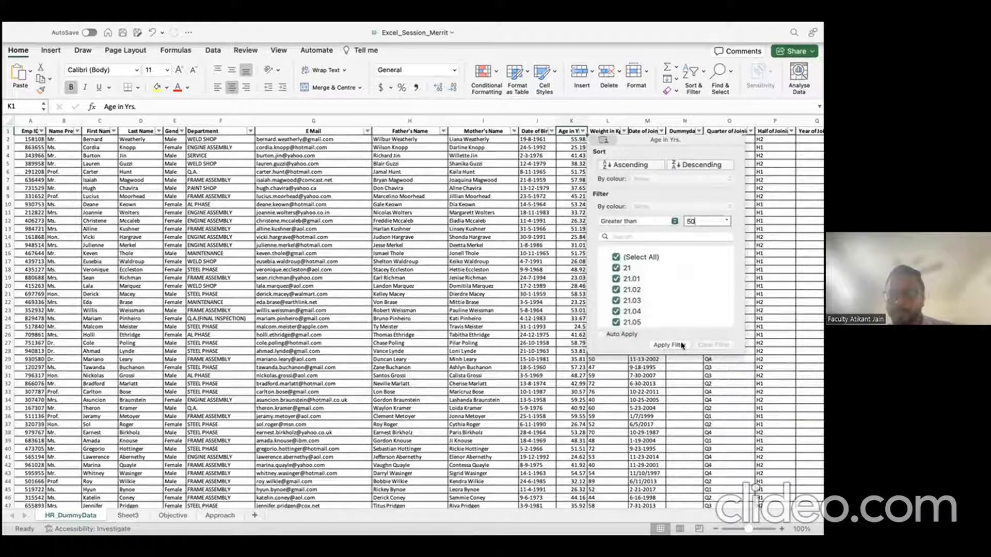
pyautogui.click(681, 345)
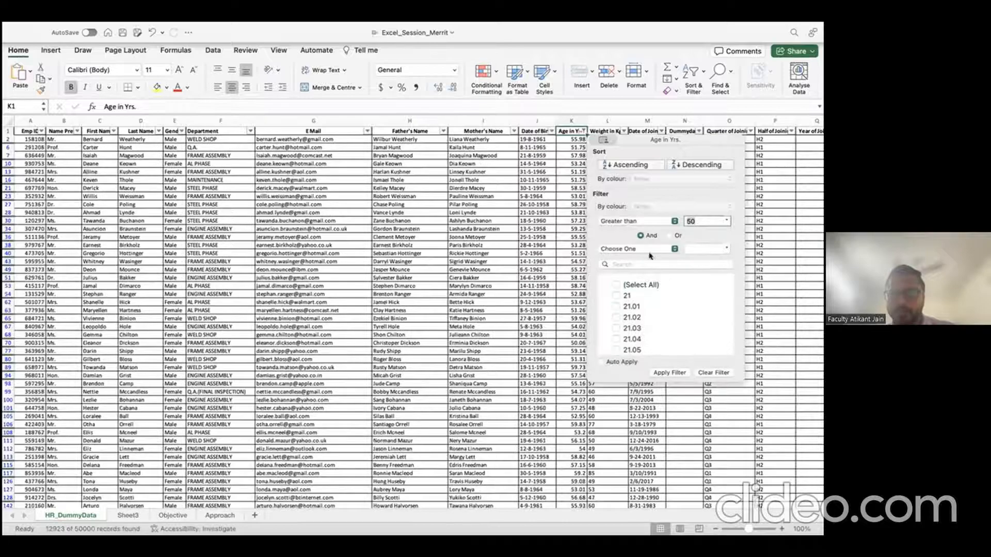
pyautogui.click(556, 198)
# Step: Exit full screen, enlarge the window and remove the filters so all rows show
pyautogui.scroll(-5, 574, 338)
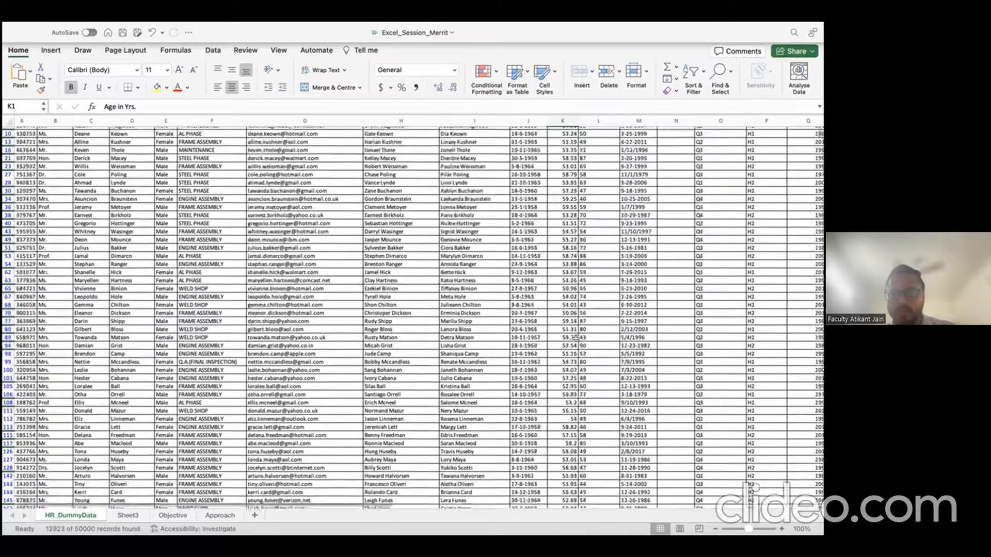
pyautogui.scroll(5, 574, 338)
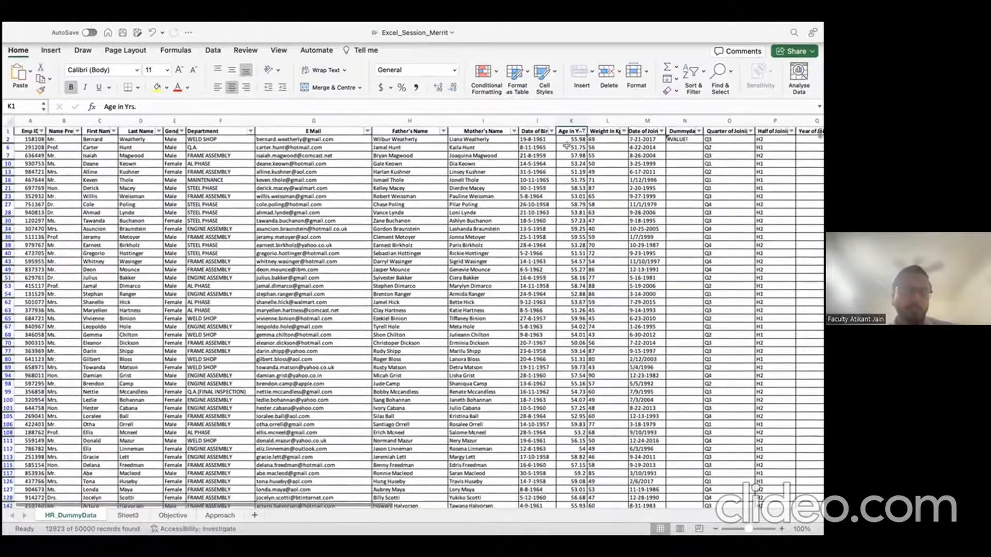
pyautogui.press('Escape')
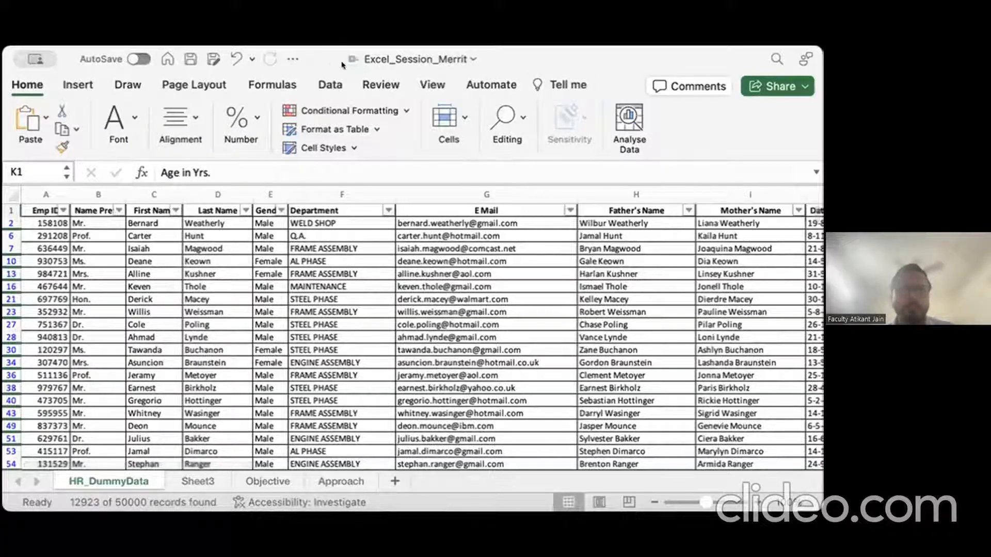
pyautogui.doubleClick(65, 50)
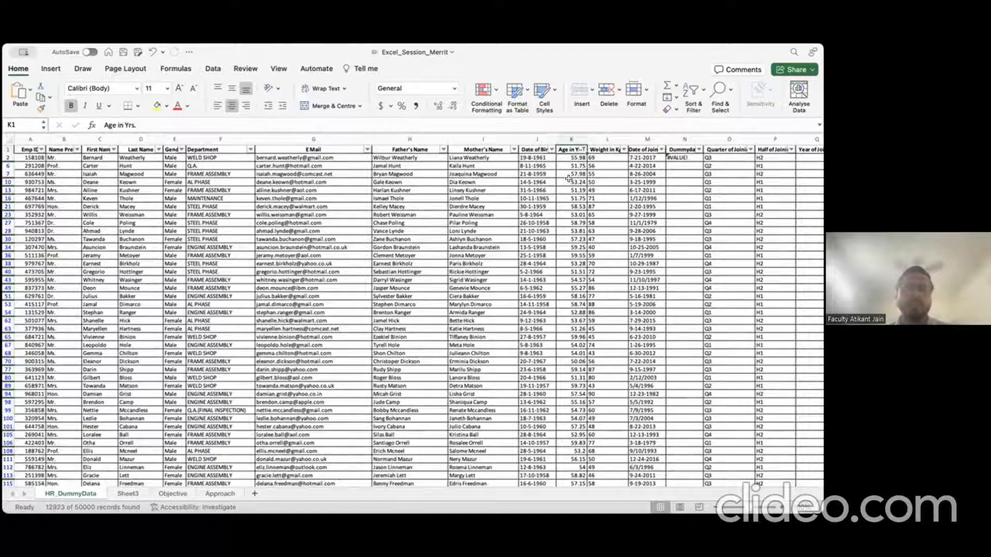
pyautogui.click(534, 146)
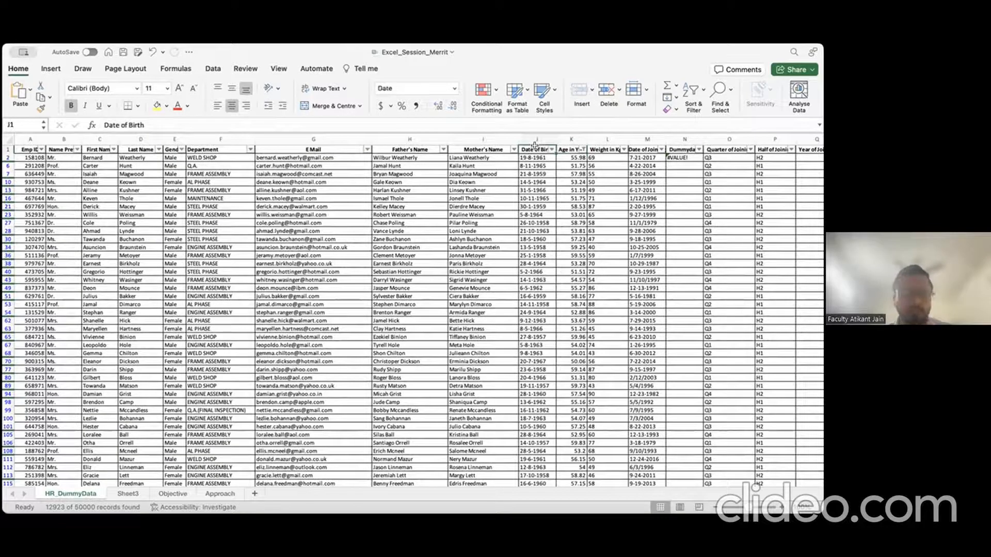
pyautogui.press('super+shift+f')
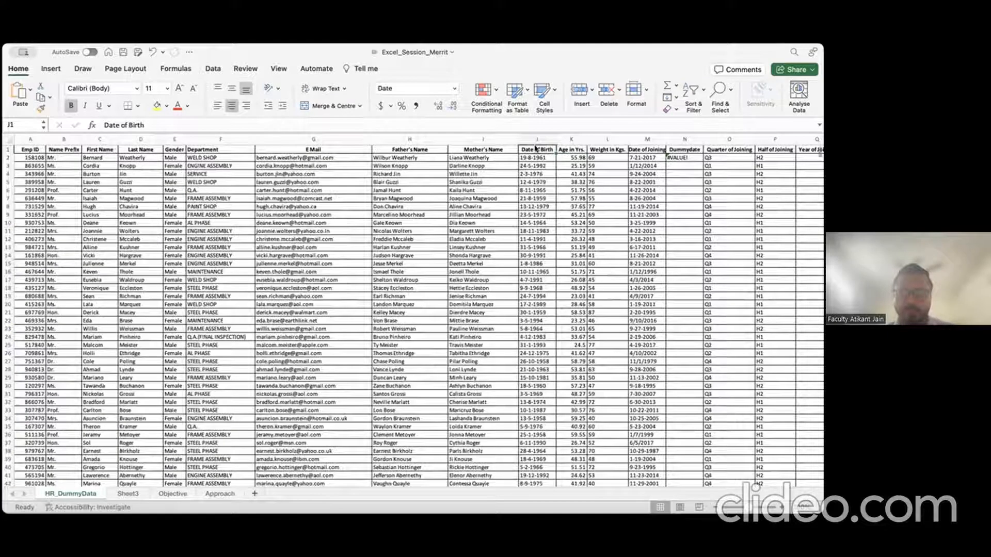
pyautogui.click(571, 138)
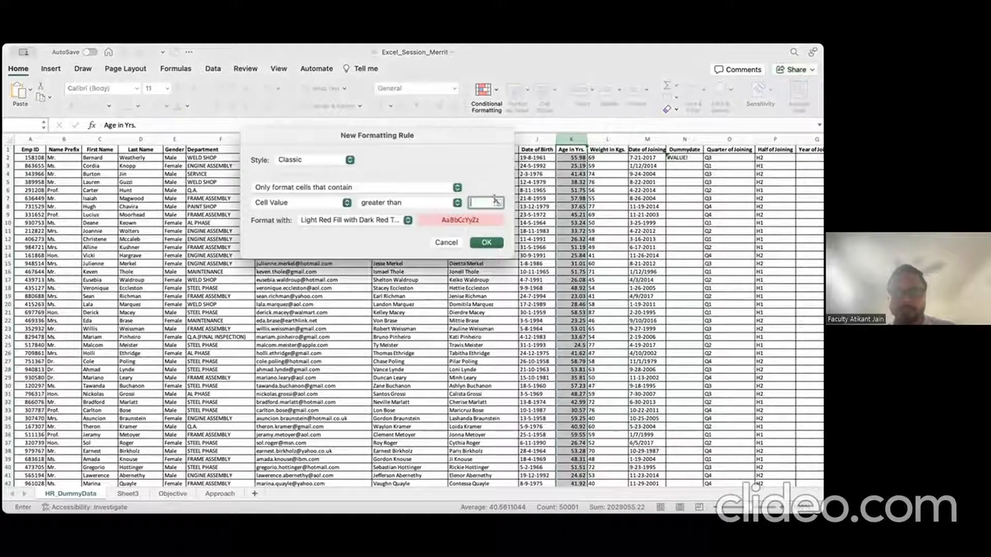
# Step: Set the new rule to format cells whose value is greater than 50
pyautogui.write('50')
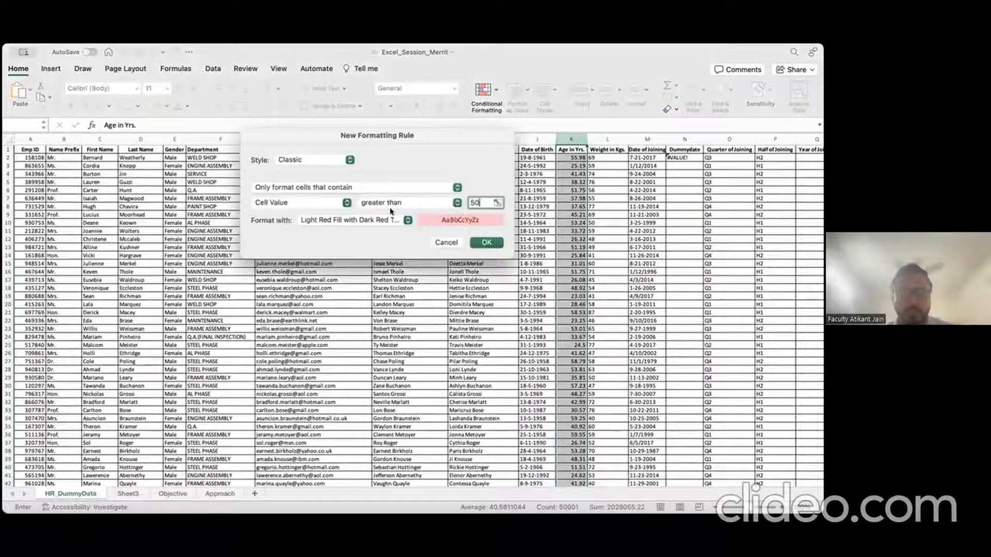
pyautogui.click(344, 202)
pyautogui.click(341, 195)
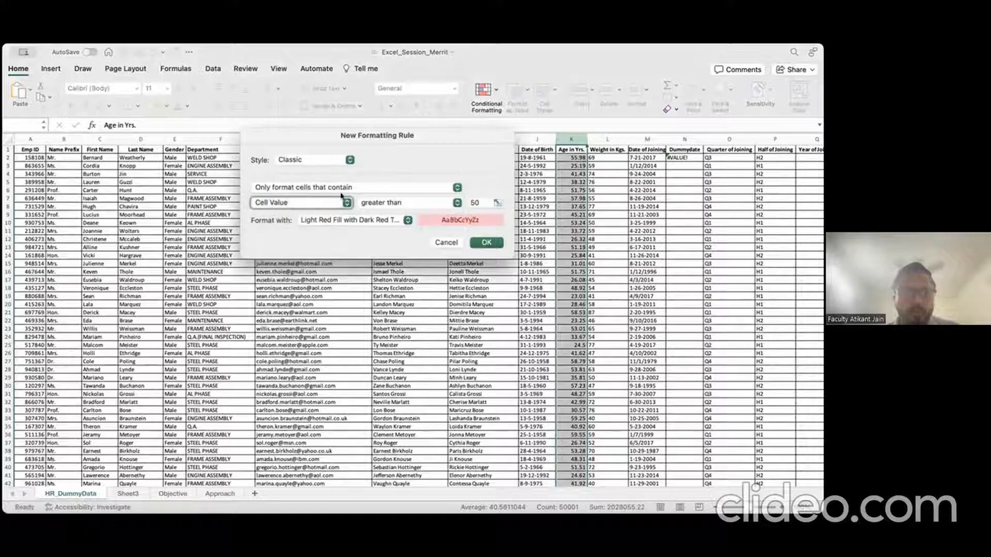
pyautogui.click(349, 188)
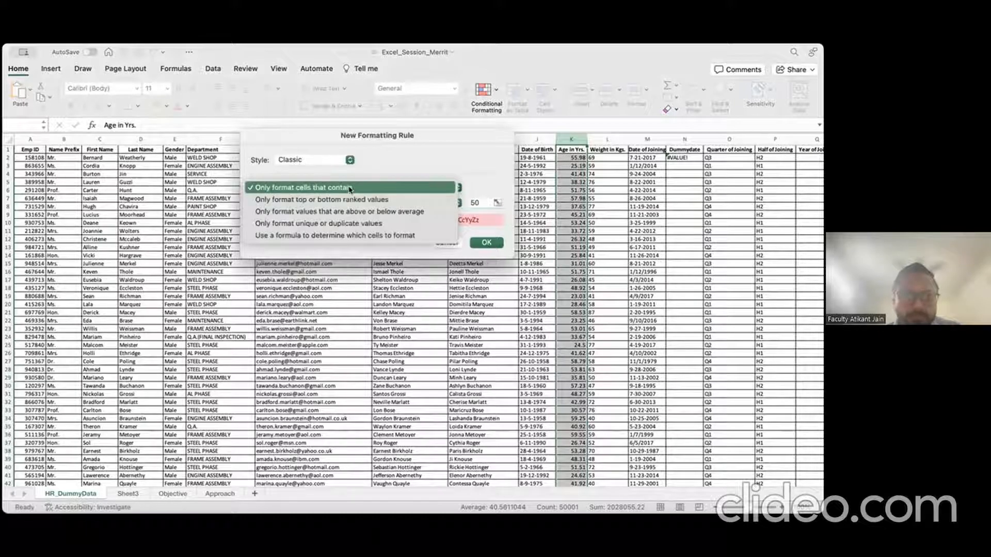
pyautogui.click(349, 189)
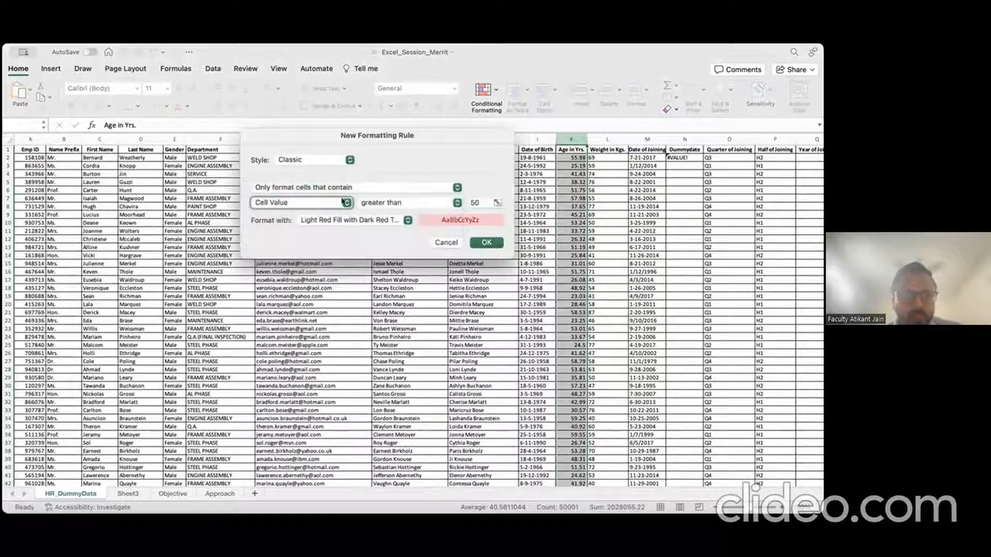
# Step: Give matching ages a bold red custom font and apply the rule
pyautogui.click(400, 222)
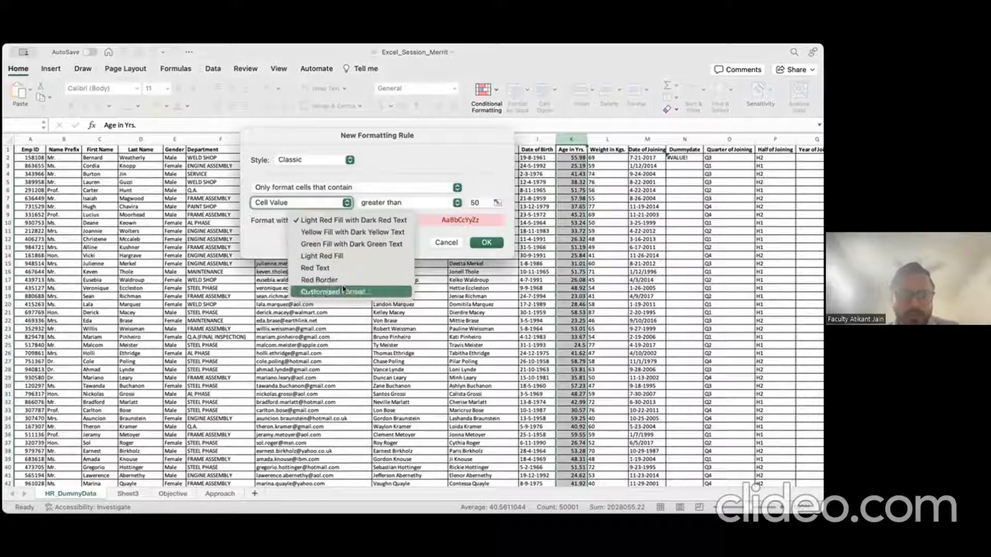
pyautogui.click(336, 292)
pyautogui.click(468, 230)
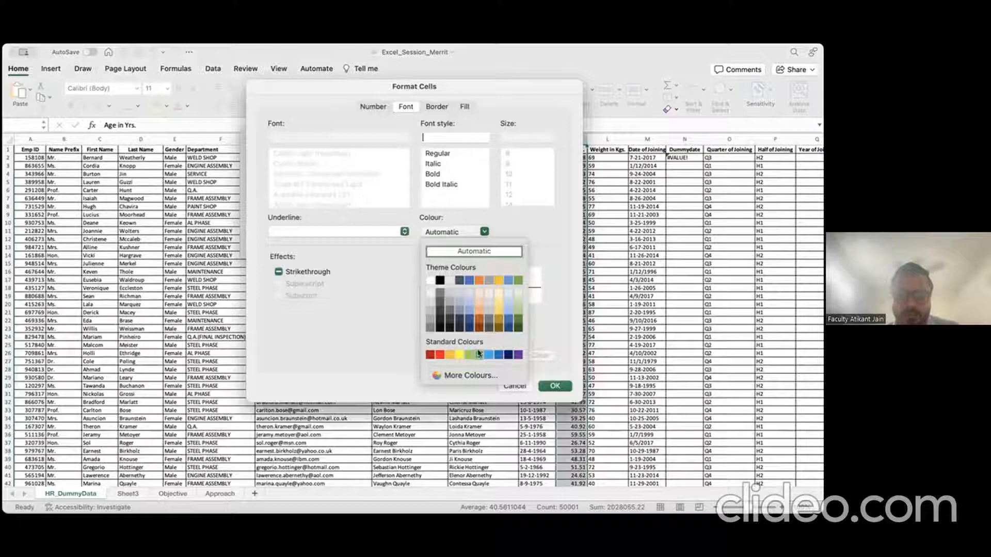
pyautogui.click(440, 355)
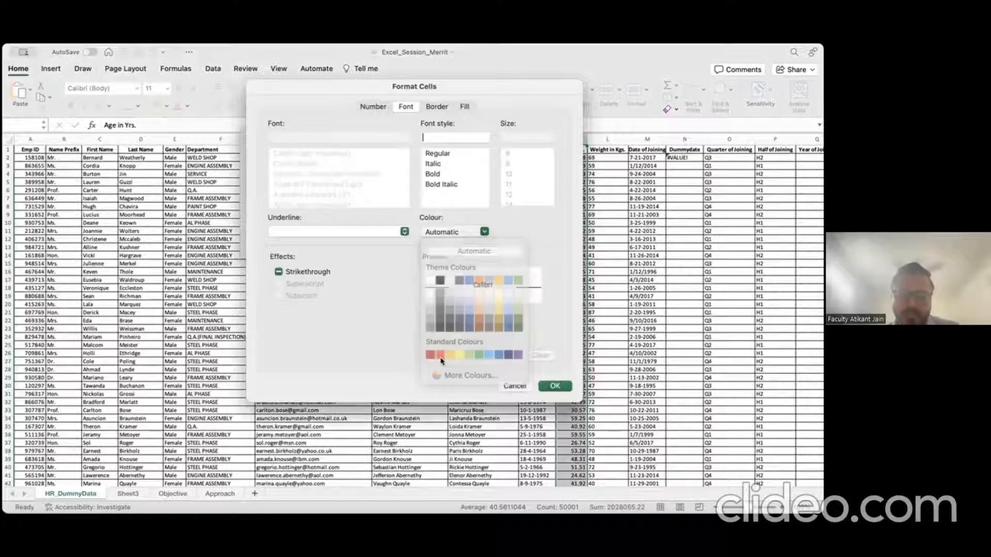
pyautogui.click(436, 174)
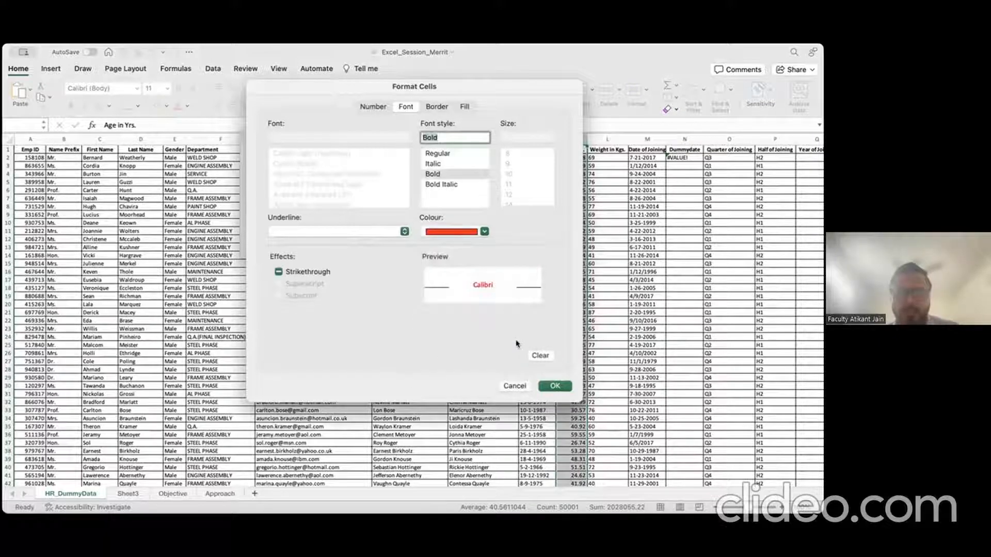
pyautogui.click(553, 386)
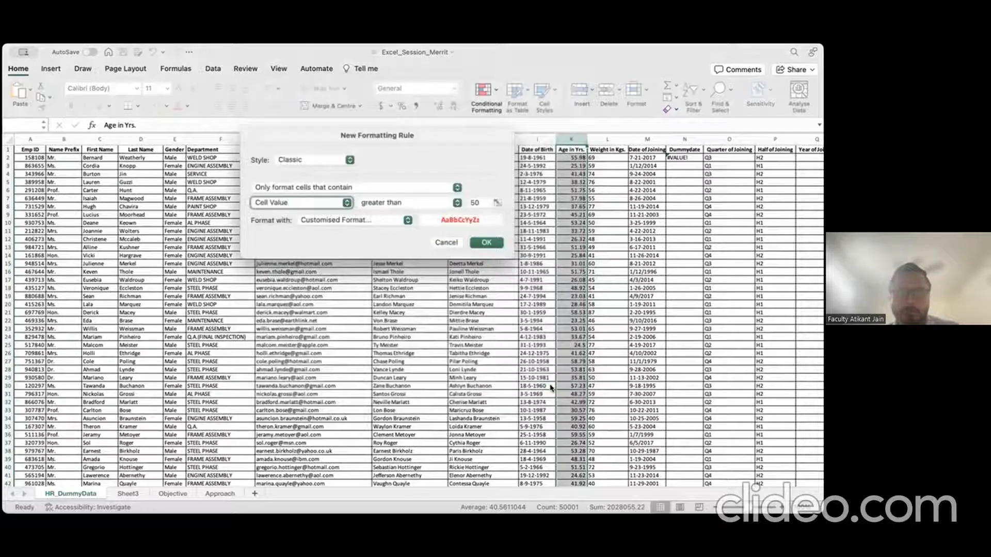
pyautogui.click(483, 243)
pyautogui.click(590, 221)
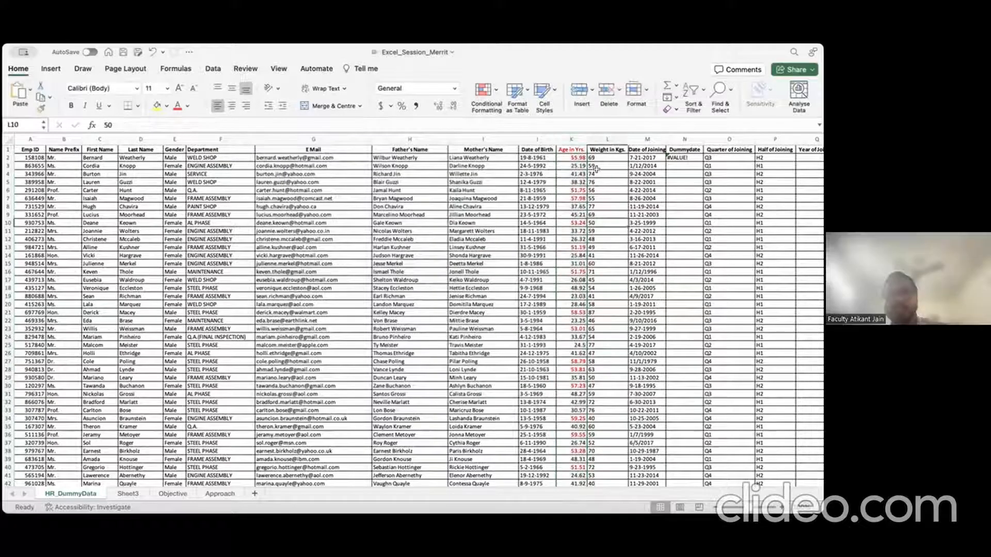
pyautogui.click(577, 158)
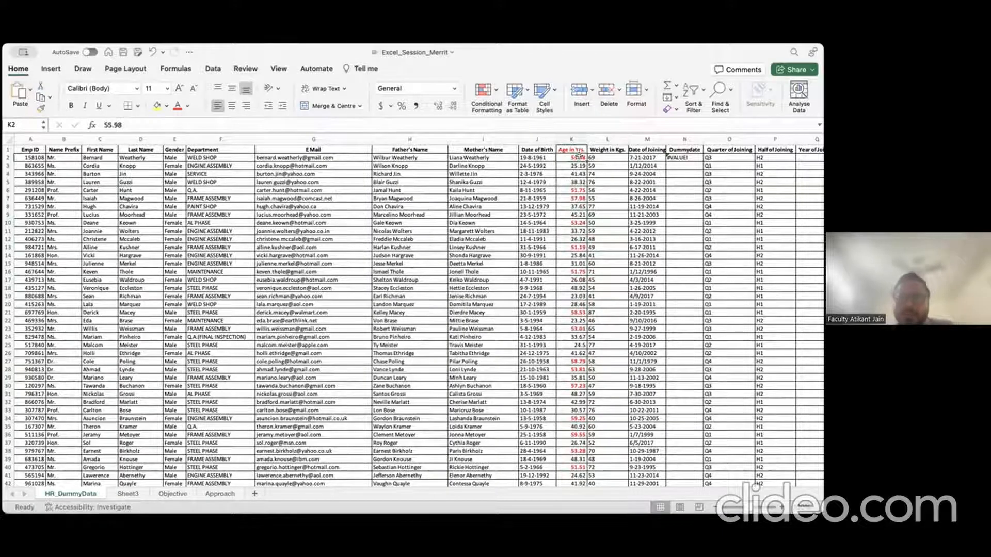
pyautogui.click(577, 190)
pyautogui.click(578, 199)
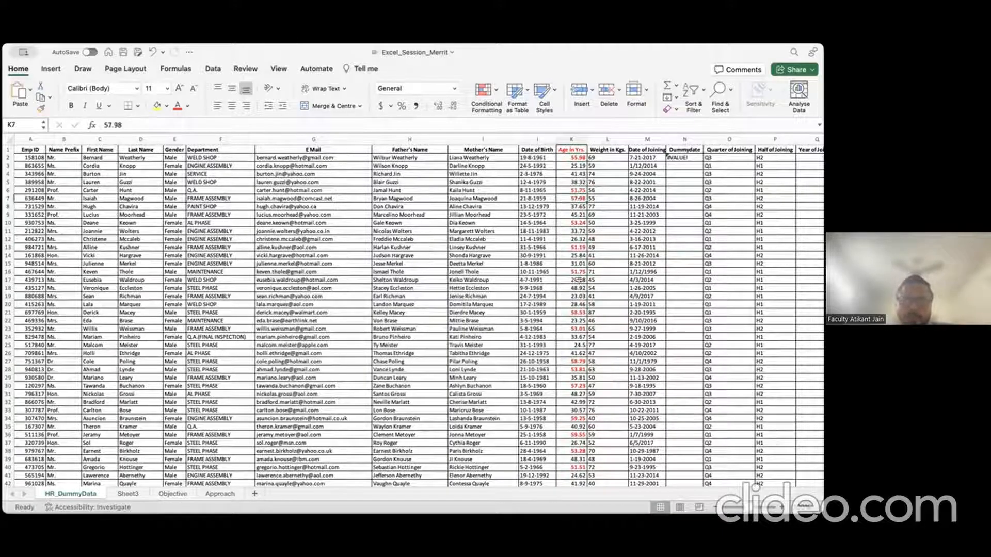
pyautogui.scroll(-2, 579, 281)
pyautogui.scroll(-15, 579, 281)
pyautogui.scroll(20, 579, 258)
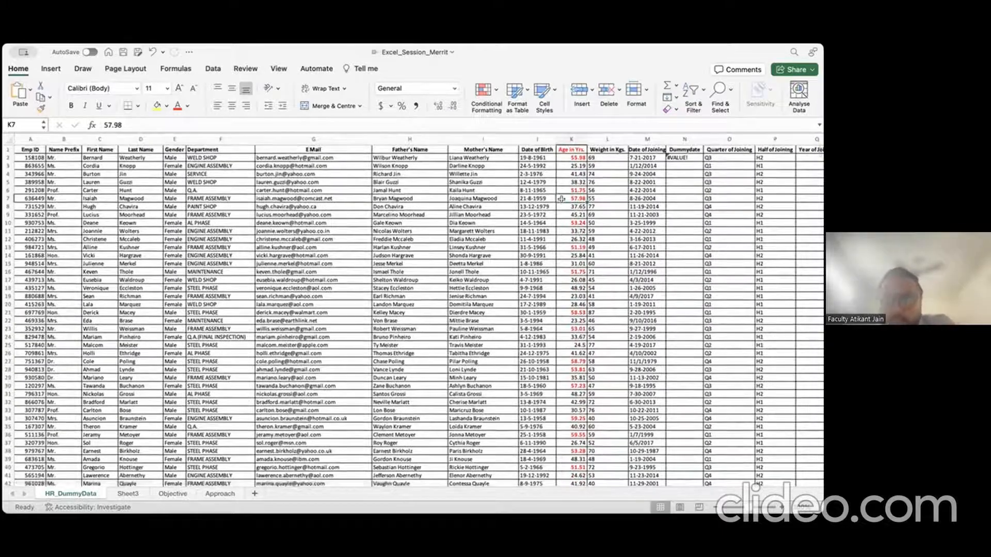
pyautogui.press('Down')
pyautogui.press('Down')
pyautogui.press('Down')
pyautogui.press('Down')
pyautogui.press('Down')
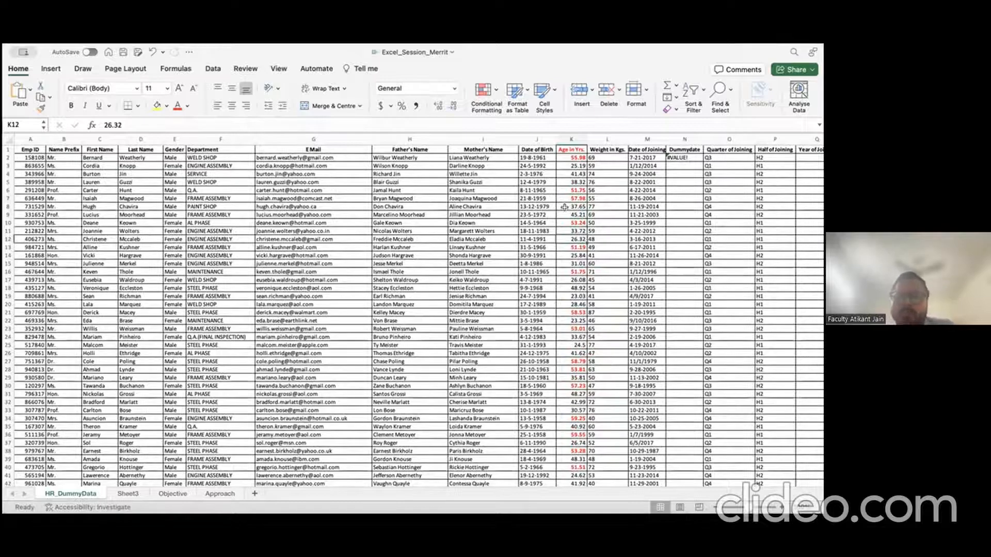
pyautogui.click(575, 136)
pyautogui.click(571, 255)
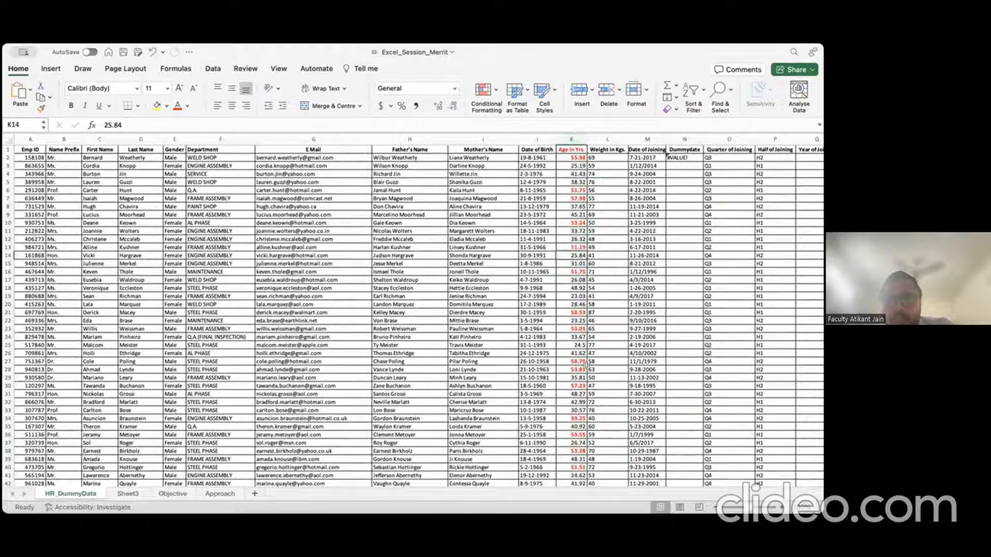
pyautogui.scroll(-4, 585, 365)
pyautogui.scroll(-2, 586, 365)
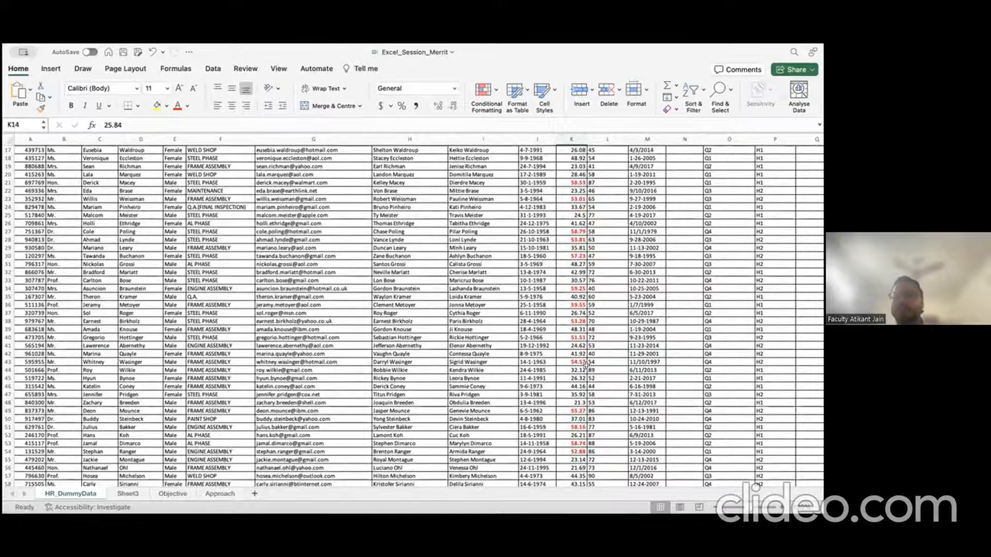
pyautogui.scroll(-20, 585, 365)
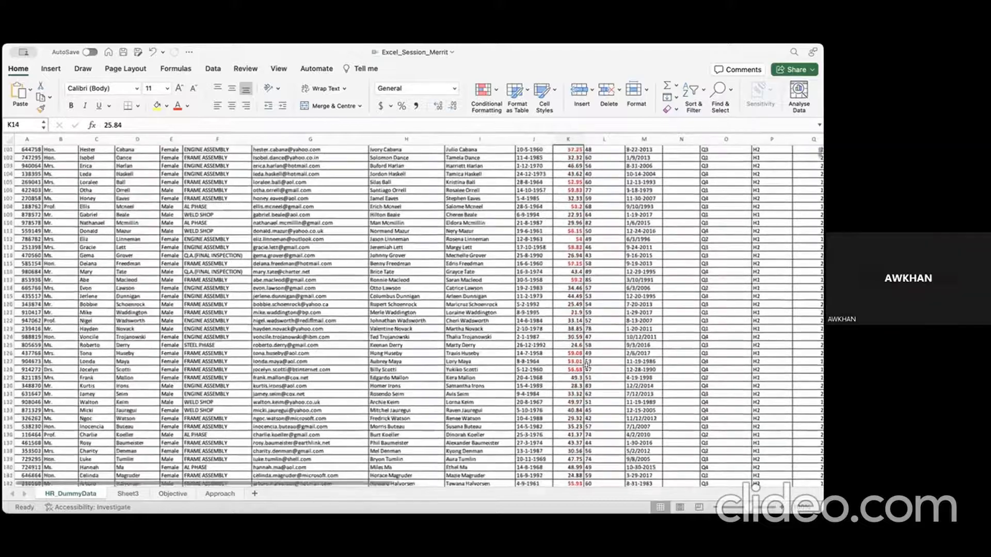
pyautogui.scroll(-10, 586, 366)
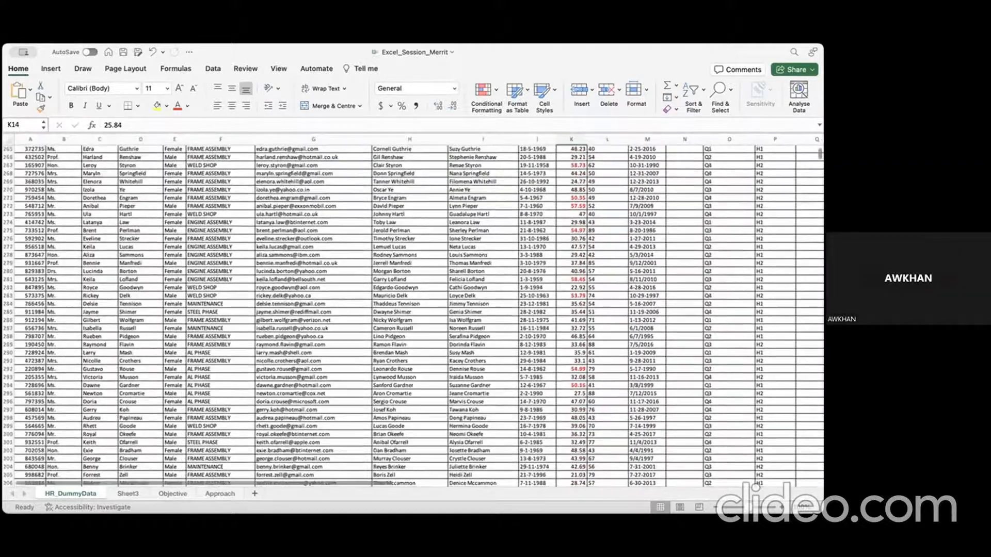
pyautogui.rightClick(591, 365)
pyautogui.press('Escape')
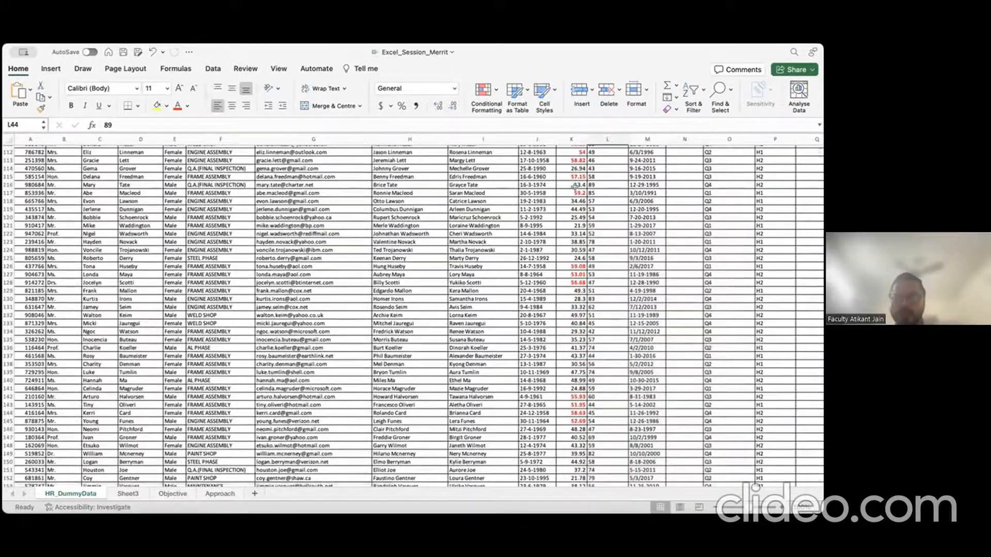
pyautogui.scroll(20, 568, 310)
pyautogui.scroll(-2, 563, 232)
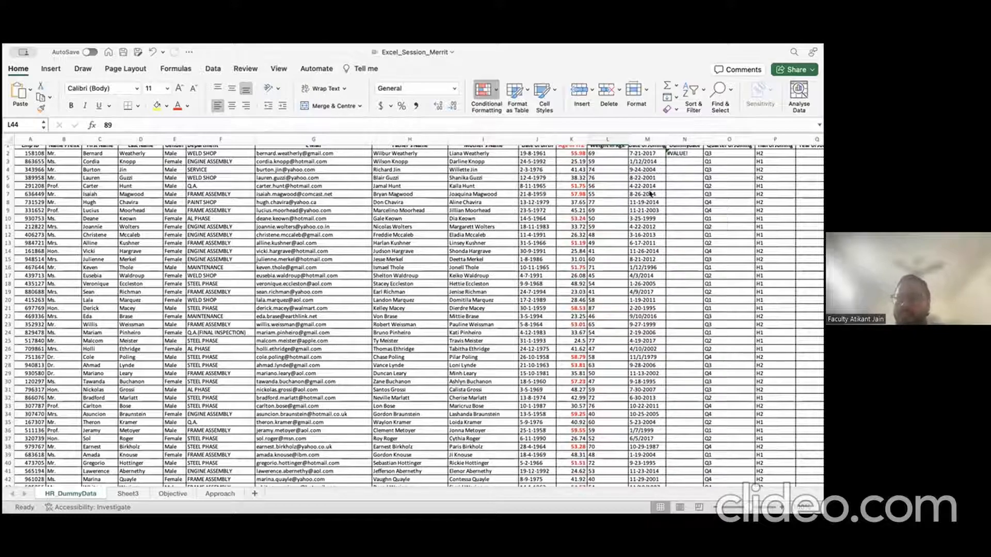
# Step: Add blue gradient data bars to Age in Yrs. (column K) and widen column K to show them fully
pyautogui.click(573, 139)
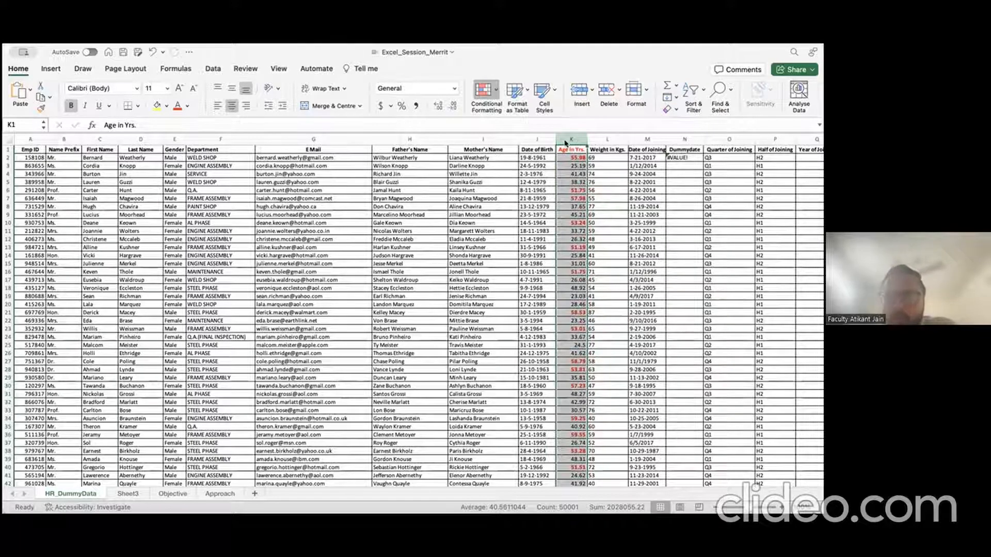
pyautogui.click(614, 164)
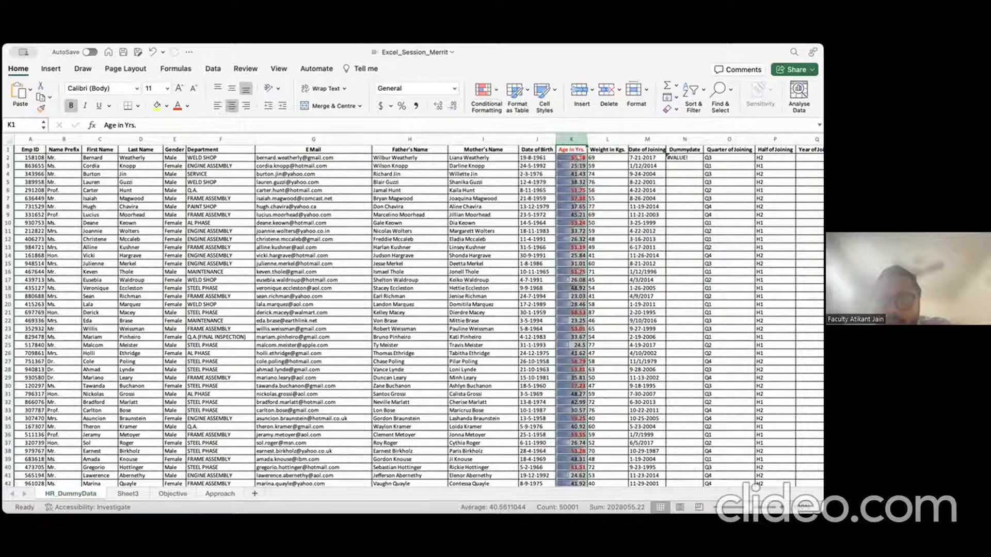
pyautogui.moveTo(587, 138); pyautogui.dragTo(628, 138)
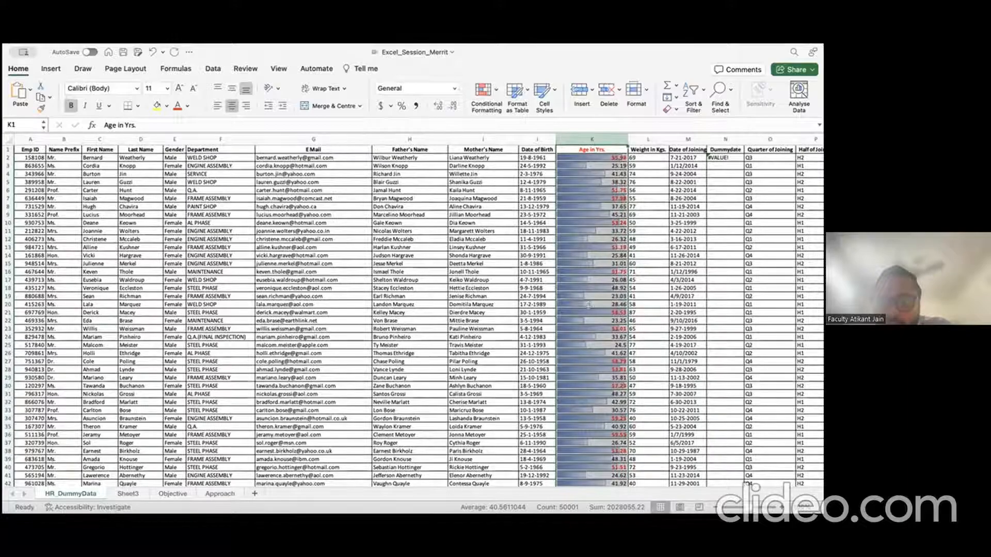
pyautogui.scroll(-20, 600, 378)
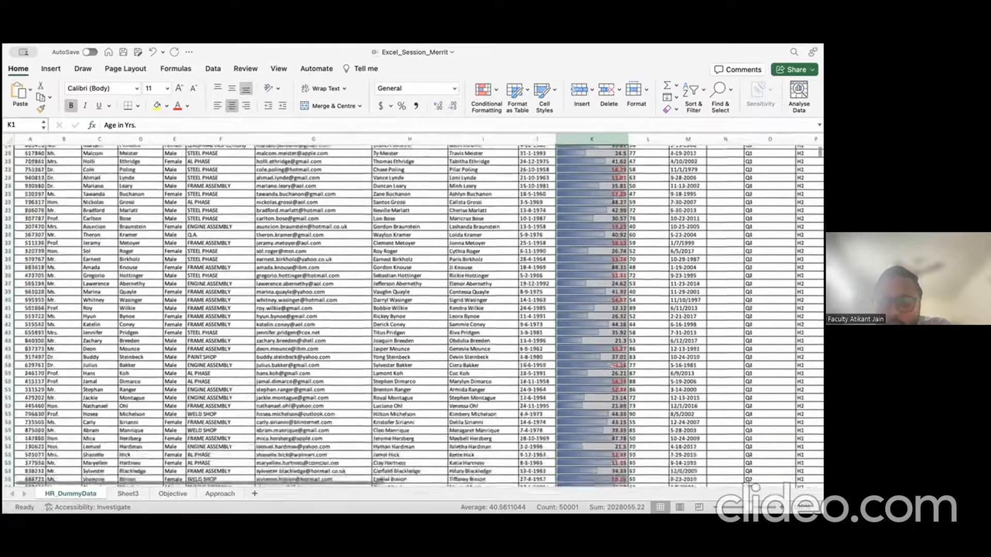
pyautogui.scroll(-20, 612, 367)
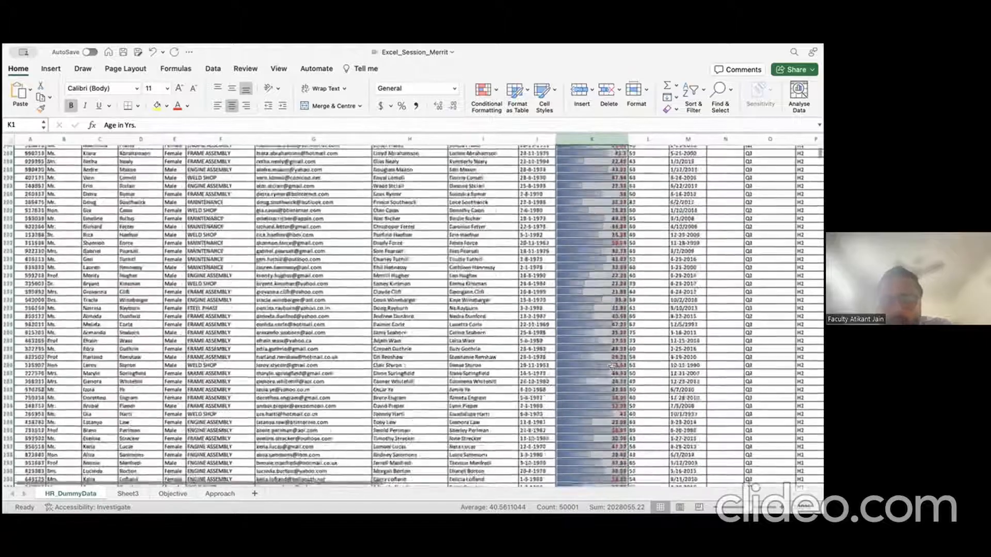
pyautogui.scroll(-20, 612, 367)
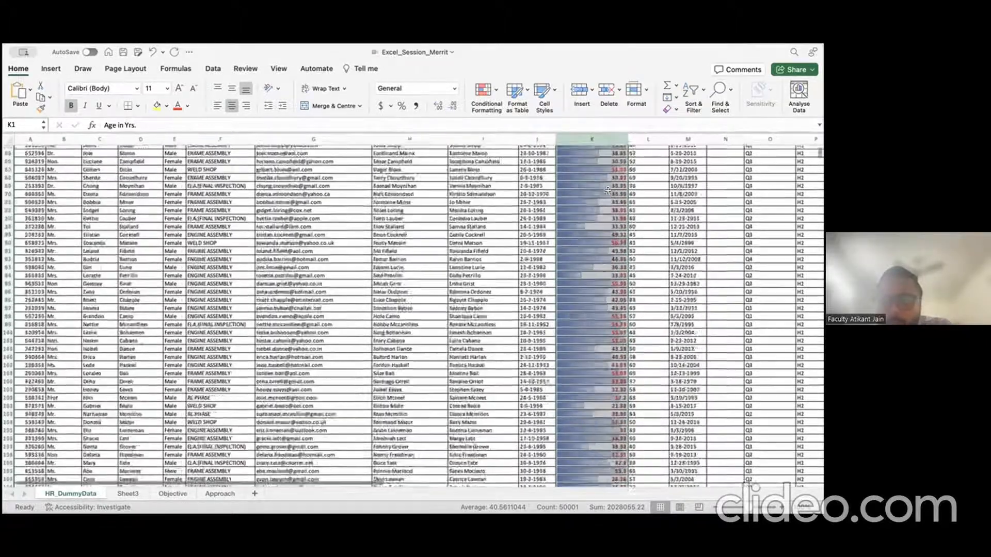
pyautogui.scroll(20, 570, 116)
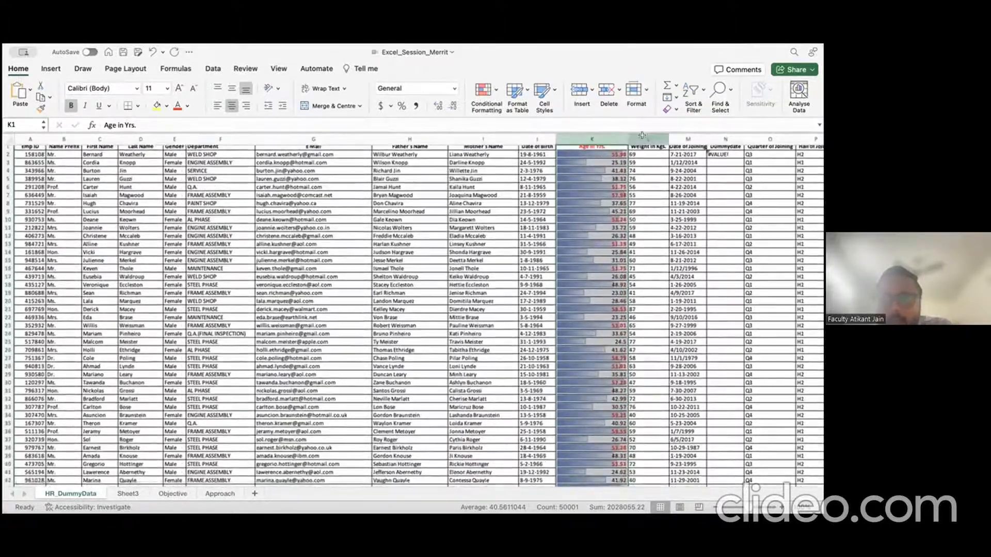
pyautogui.click(642, 136)
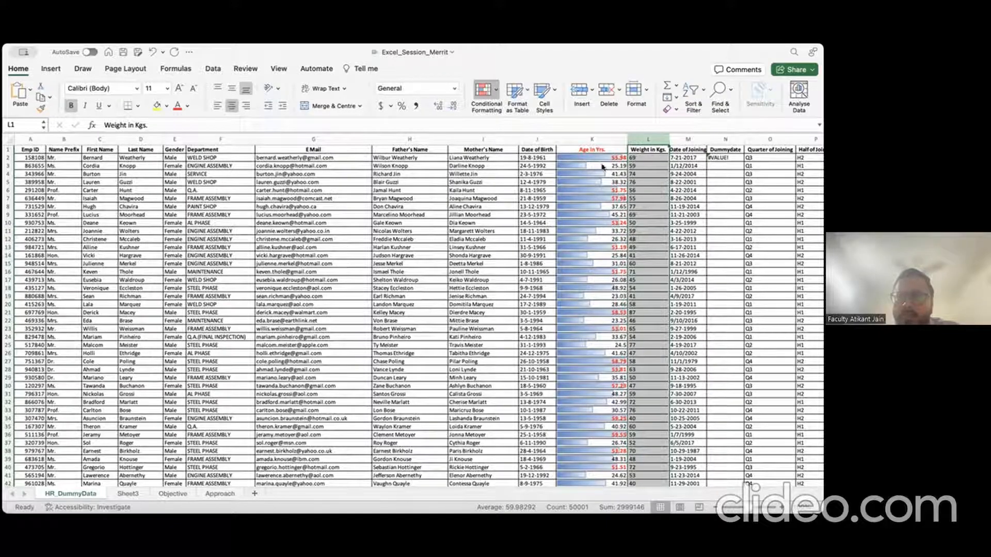
# Step: Apply a green colour scale to Weight in Kgs. and spot-check weights 87, 76, 40 and 88 (L21–L53)
pyautogui.click(612, 205)
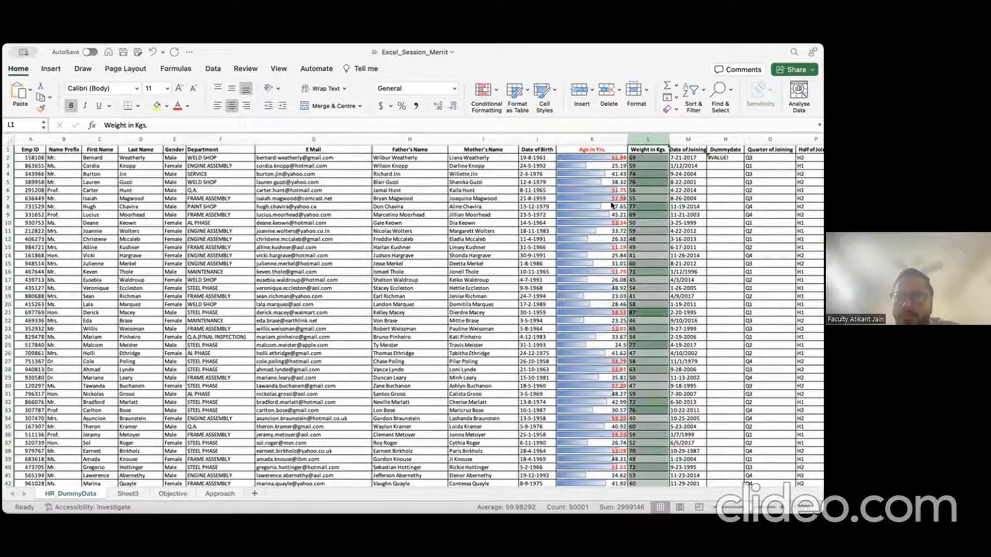
pyautogui.click(645, 232)
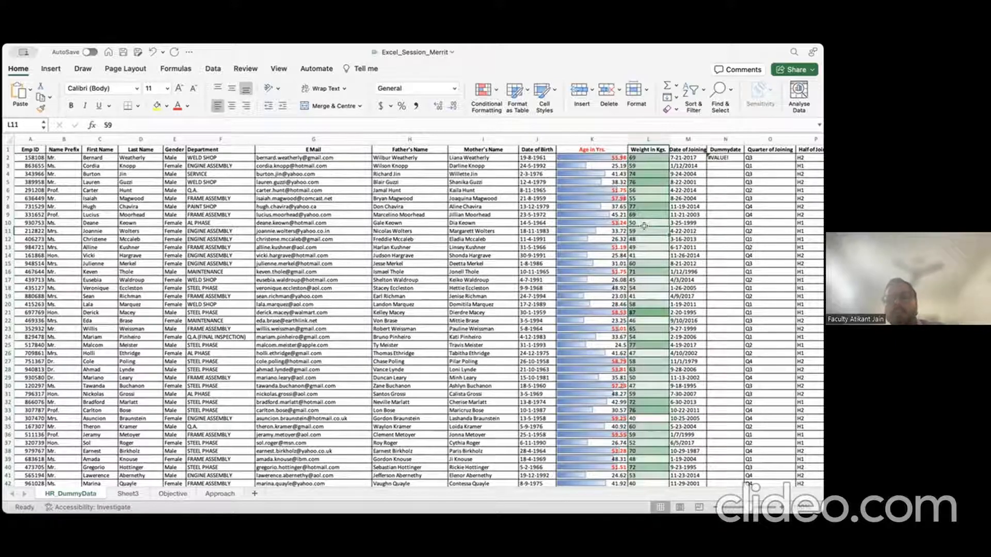
pyautogui.click(642, 310)
pyautogui.scroll(-3, 645, 359)
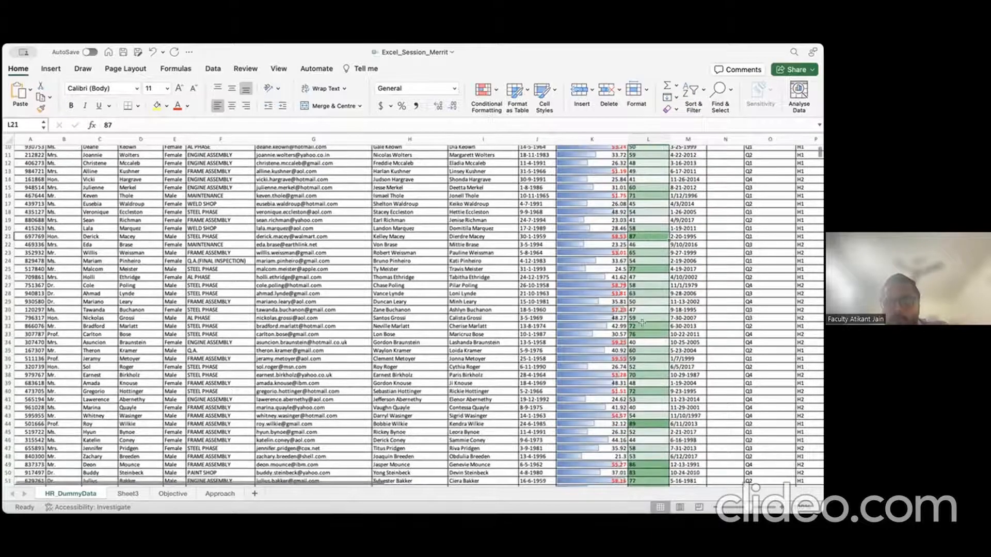
pyautogui.click(644, 334)
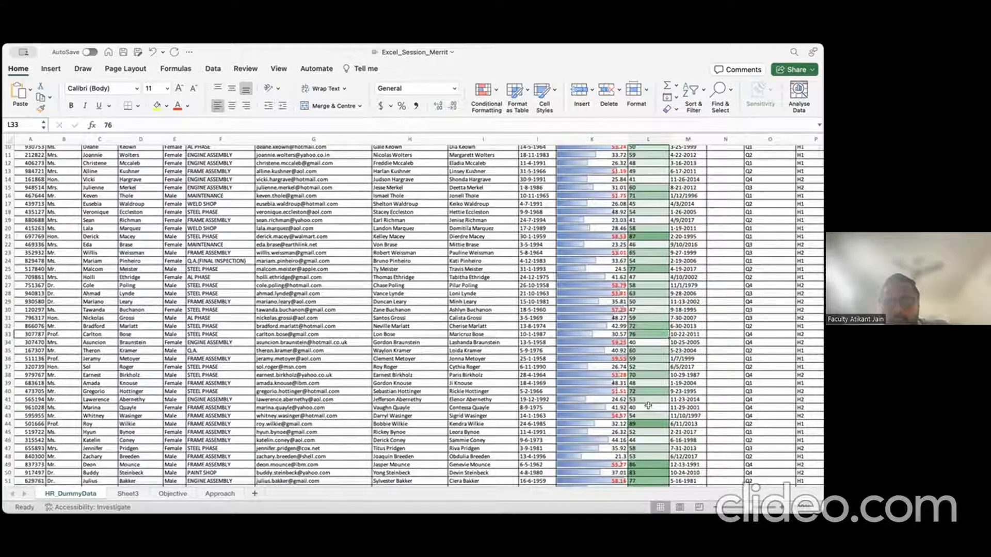
pyautogui.click(648, 406)
pyautogui.scroll(-10, 640, 235)
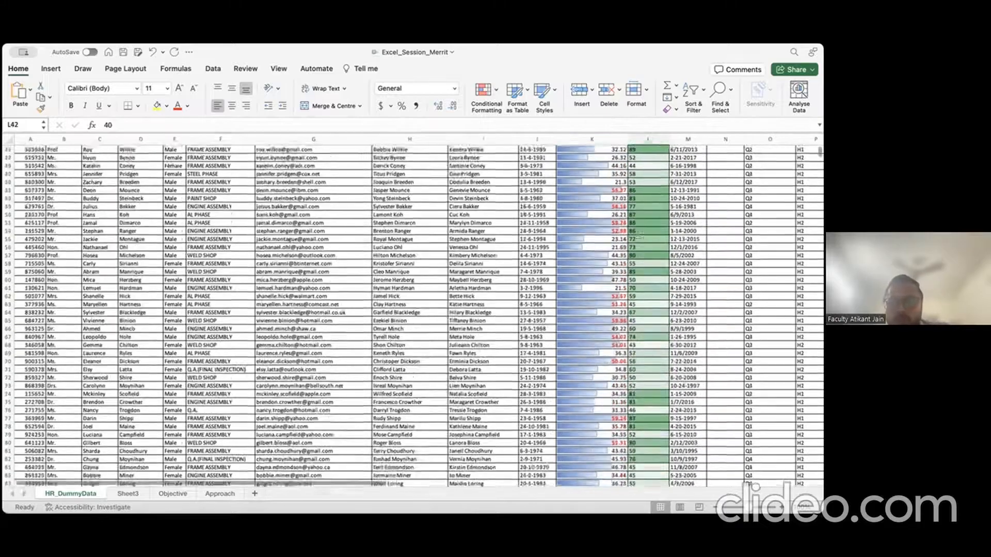
pyautogui.click(639, 206)
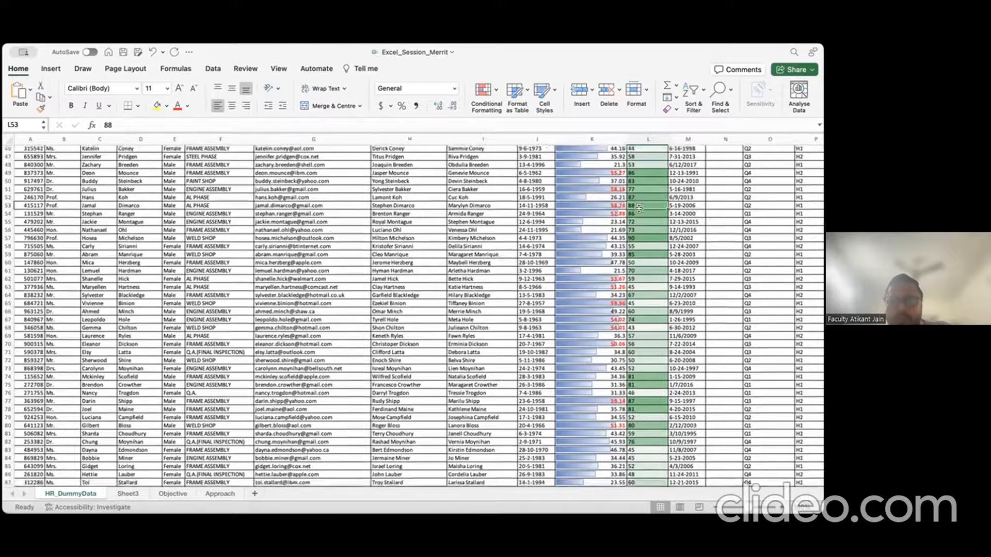
pyautogui.scroll(-20, 640, 208)
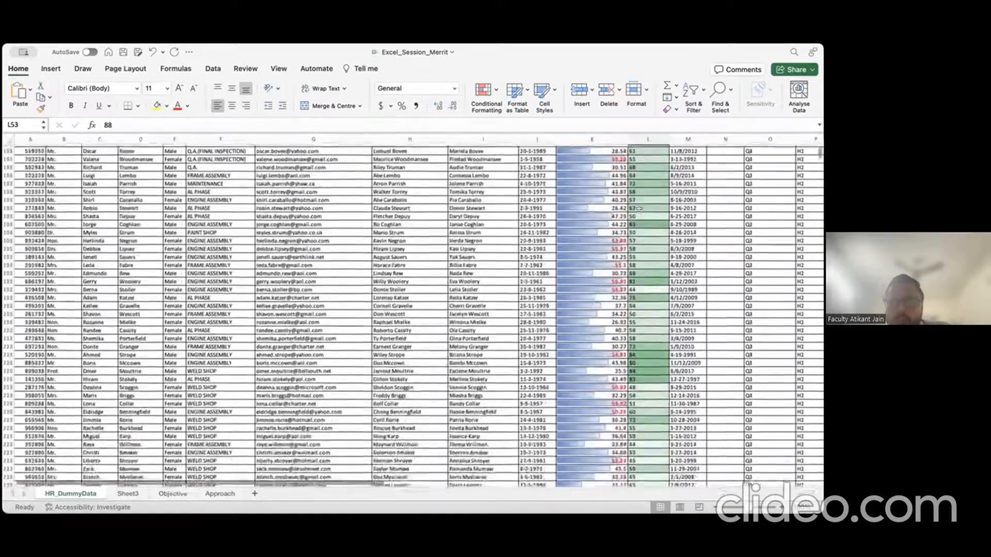
pyautogui.scroll(20, 639, 208)
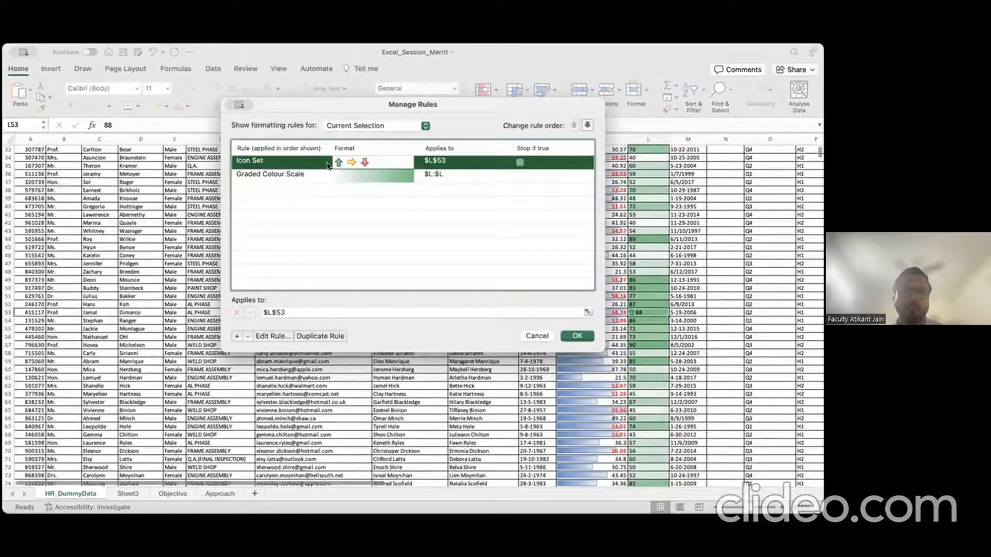
# Step: Review the column L Graded Colour Scale and L53 Icon Set rules, then cancel without changes
pyautogui.click(299, 176)
pyautogui.click(309, 165)
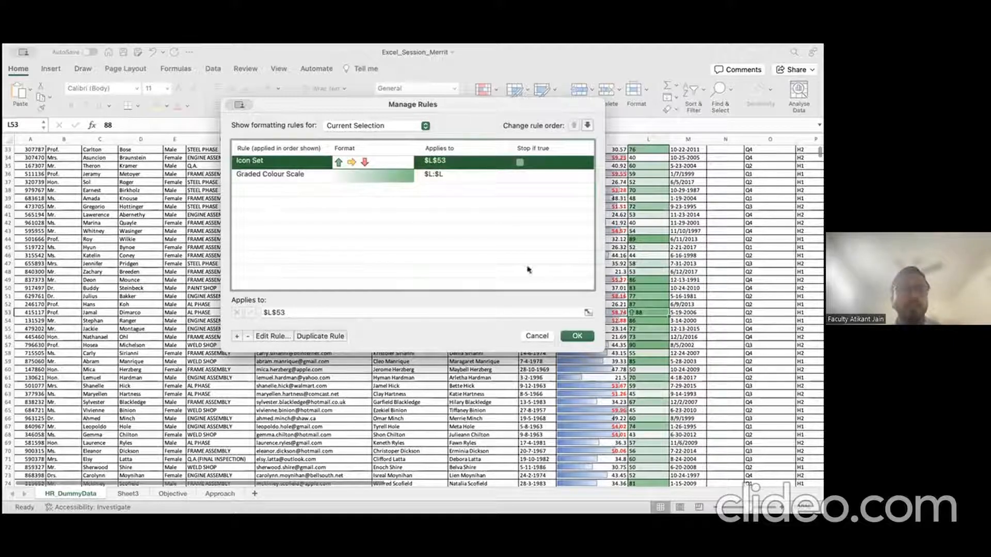
pyautogui.click(536, 336)
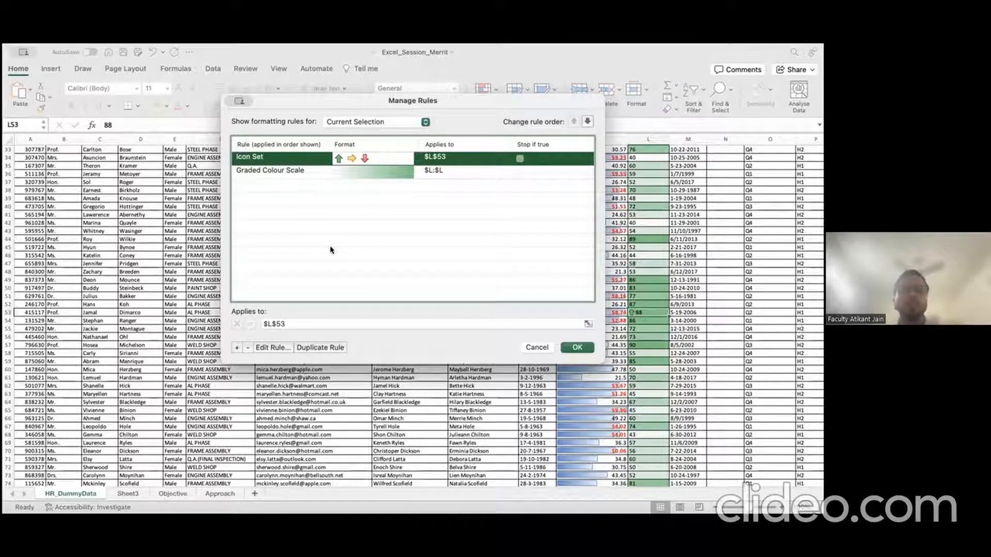
pyautogui.click(545, 348)
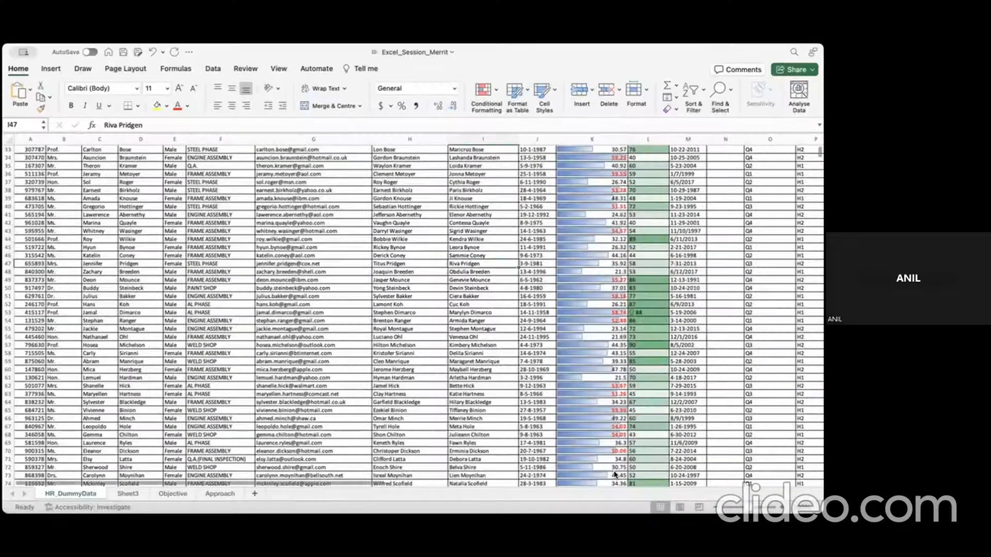
pyautogui.click(483, 259)
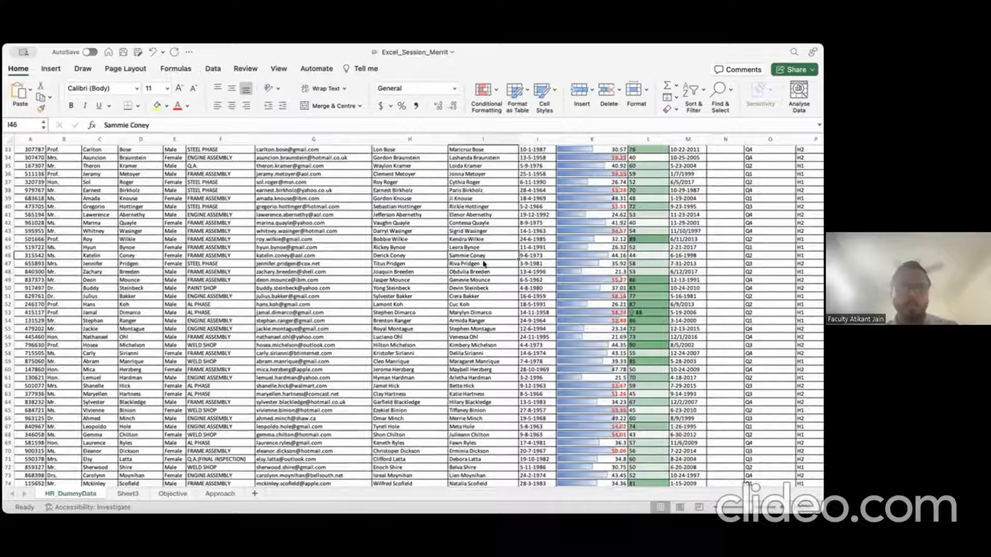
pyautogui.press('super+shift+Up')
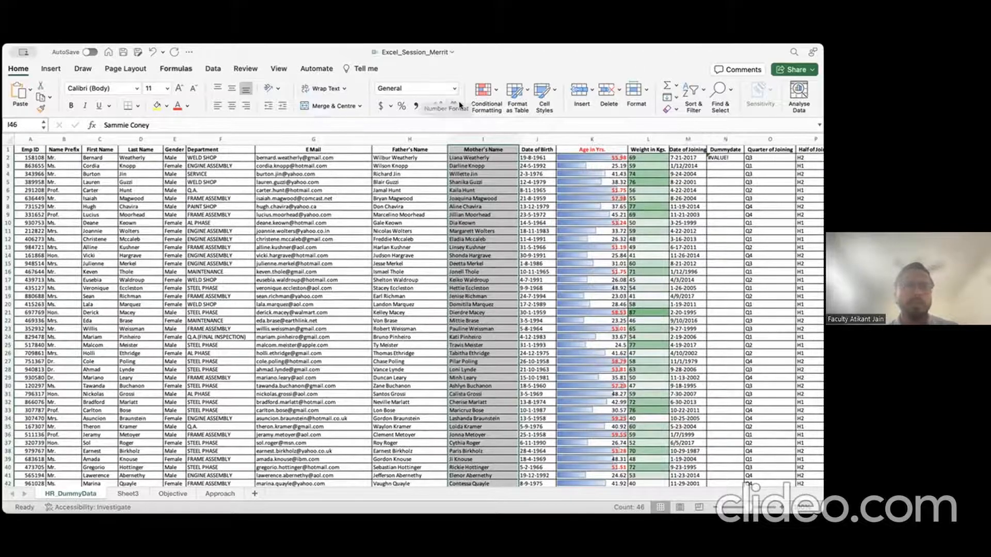
pyautogui.click(428, 181)
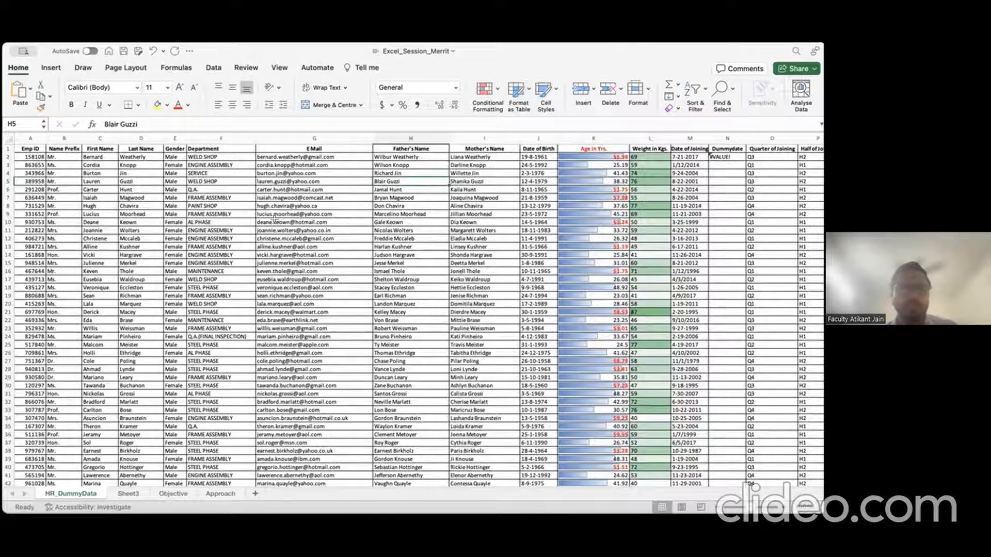
pyautogui.click(9, 140)
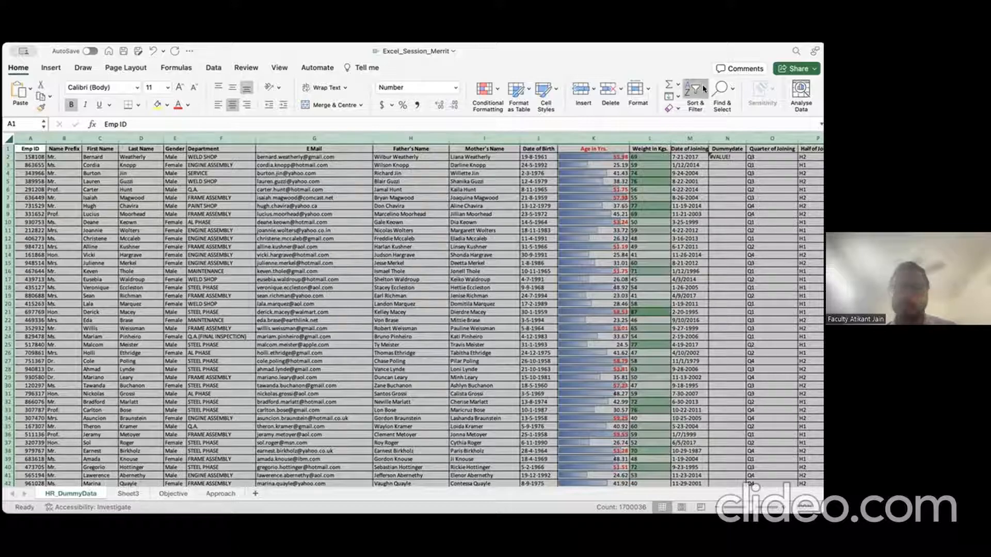
# Step: Select header row 1 and turn on Filter dropdowns for every column heading
pyautogui.click(9, 148)
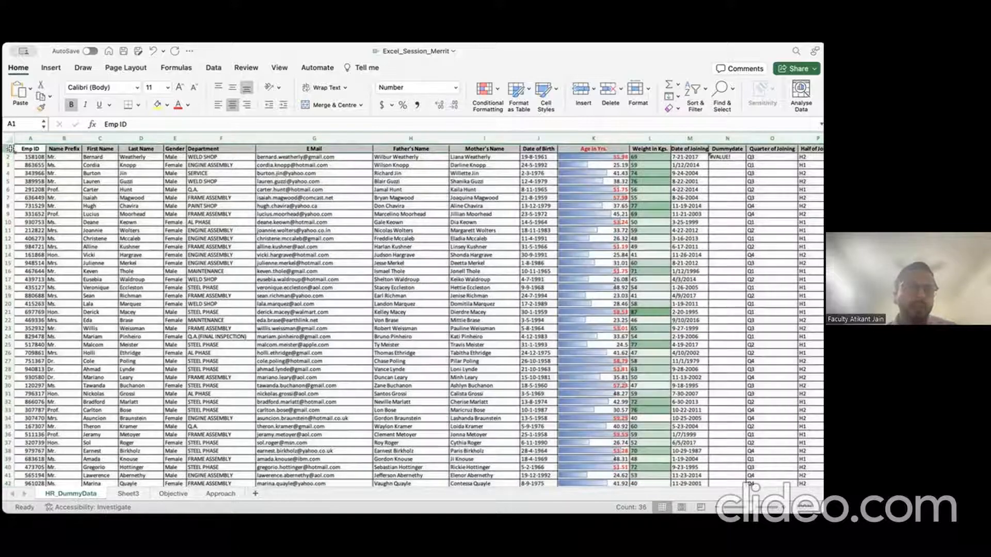
pyautogui.click(700, 94)
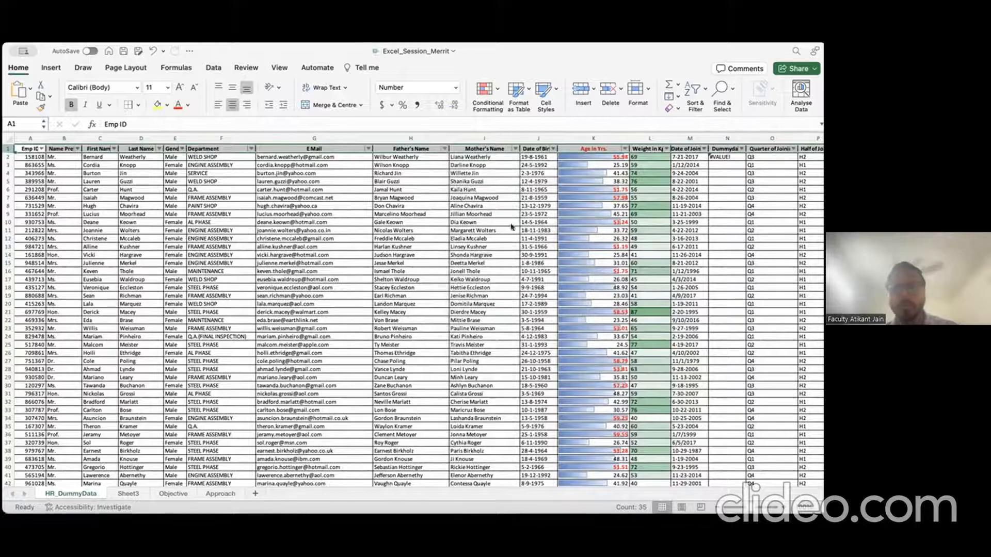
pyautogui.press('Escape')
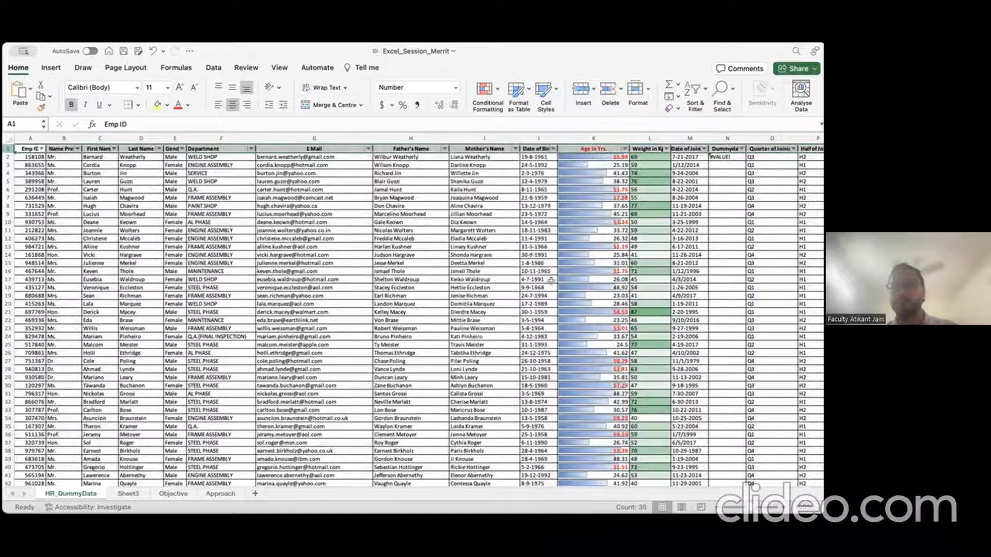
pyautogui.click(49, 67)
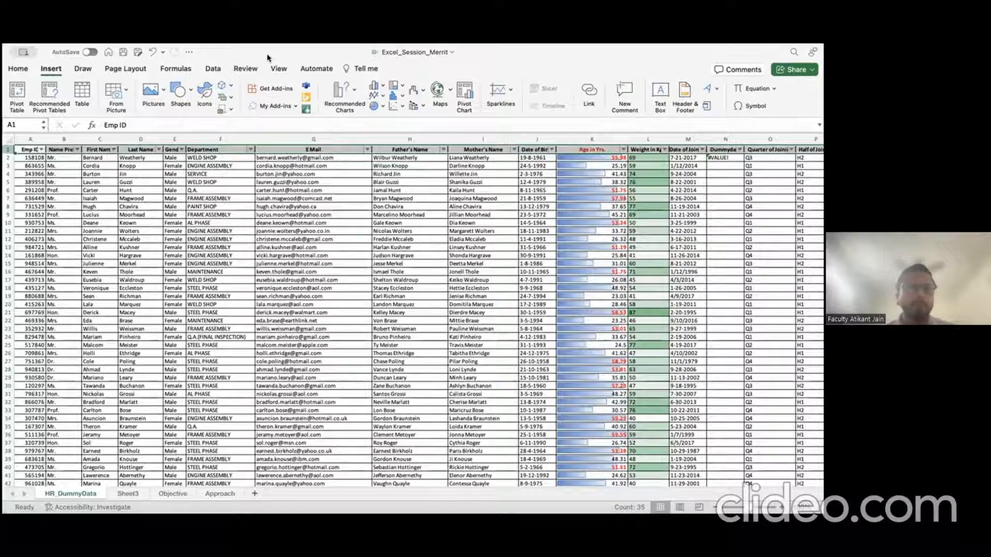
# Step: Select the entire E Mail column G and copy it with Cmd+C
pyautogui.click(278, 207)
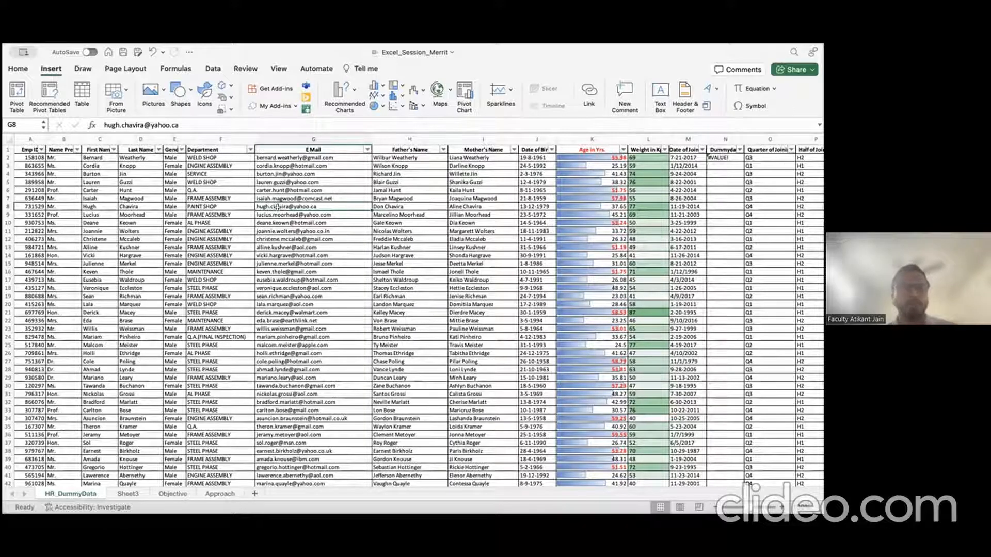
pyautogui.click(296, 140)
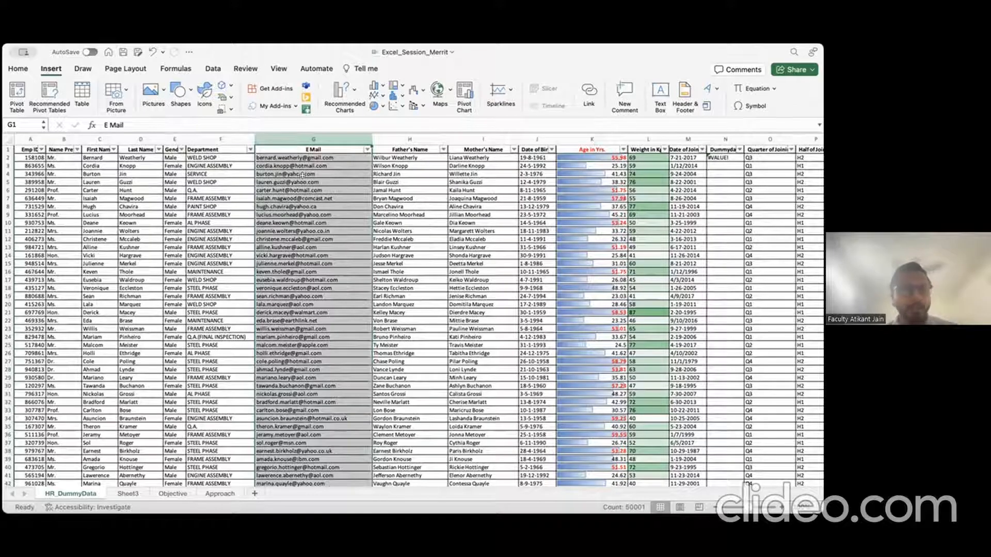
pyautogui.click(100, 140)
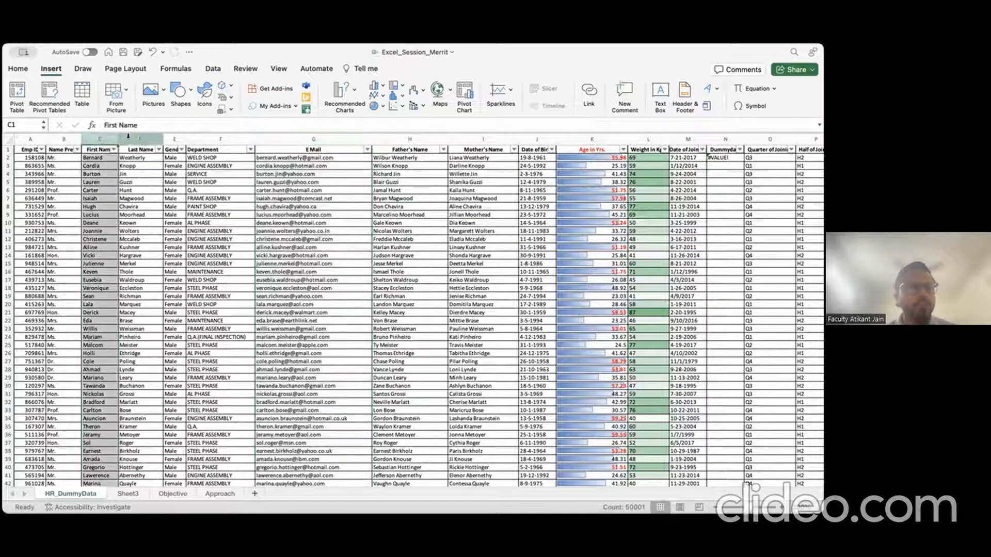
pyautogui.click(130, 136)
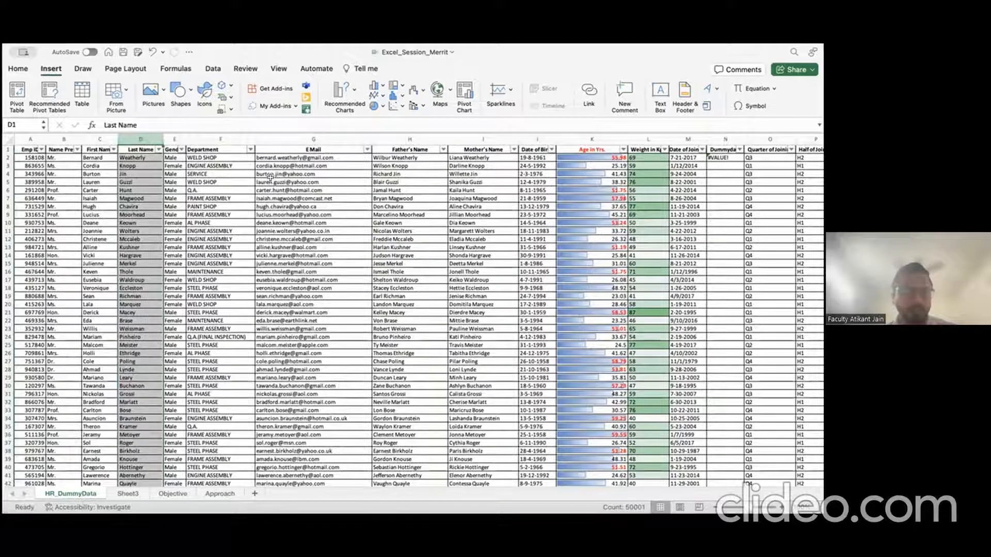
pyautogui.click(292, 140)
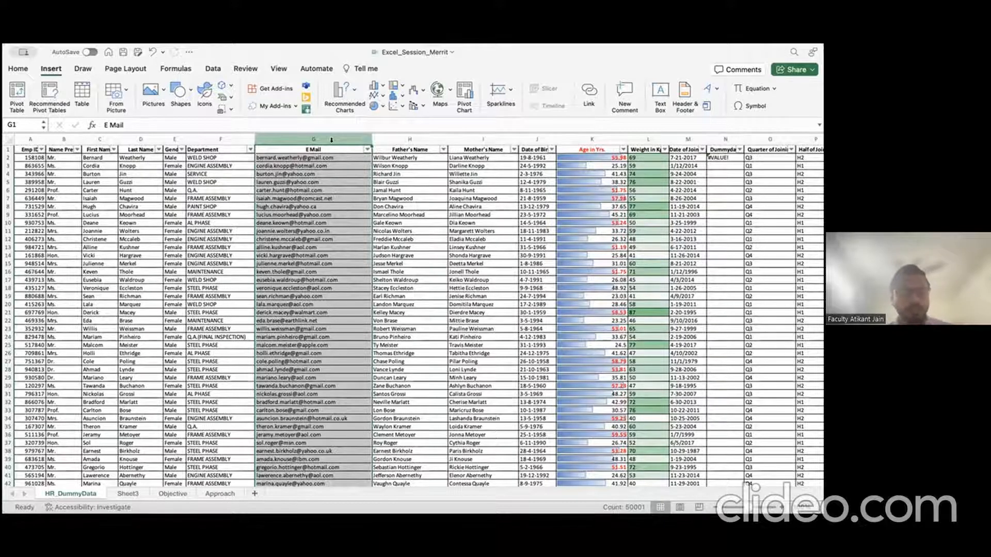
pyautogui.press('super+c')
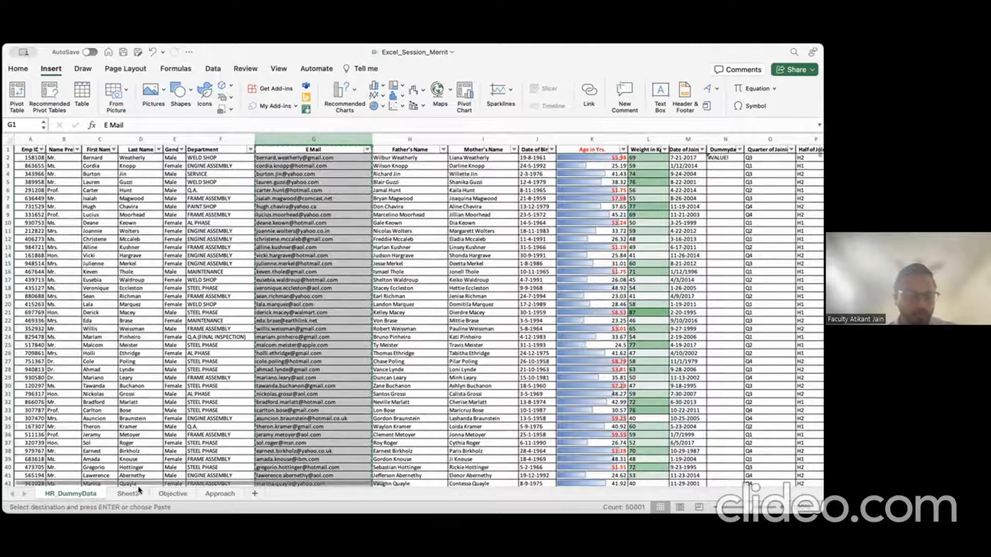
# Step: Paste the copied E Mail column into column C of Sheet3, starting at C1
pyautogui.click(127, 493)
pyautogui.click(106, 150)
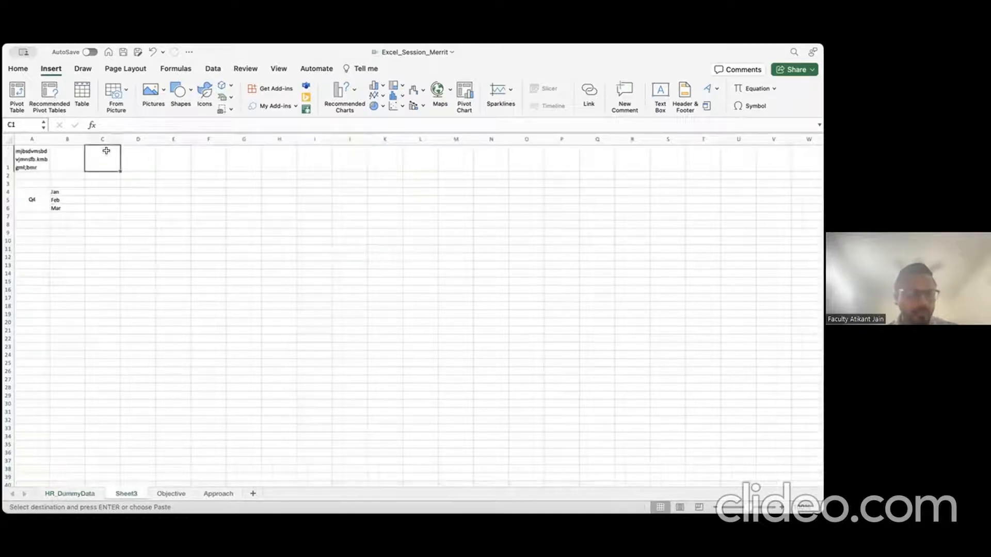
pyautogui.press('super+v')
pyautogui.click(249, 198)
# Step: Add headings 'First Name' in D1 and 'Last Name' in E1
pyautogui.click(215, 158)
pyautogui.write('First Name')
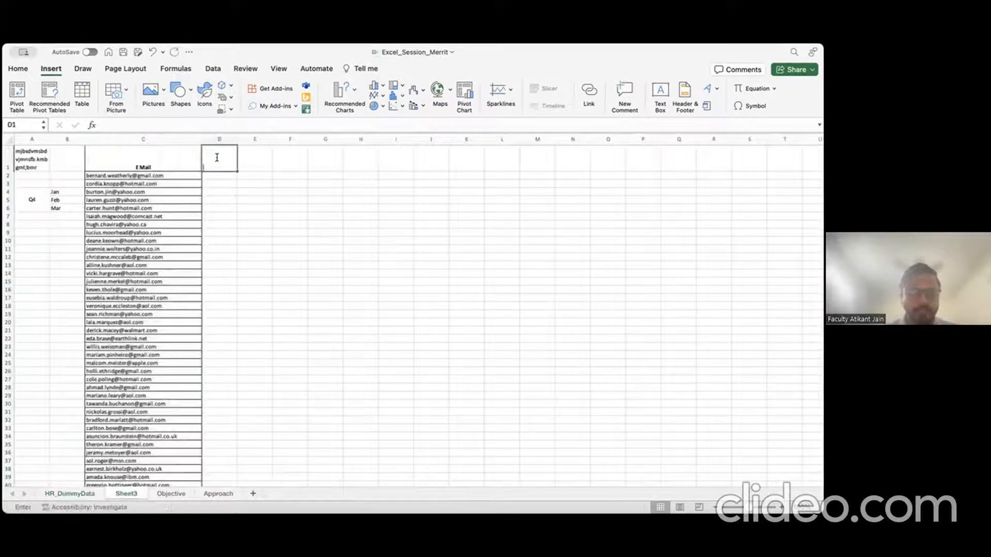
pyautogui.press('Tab')
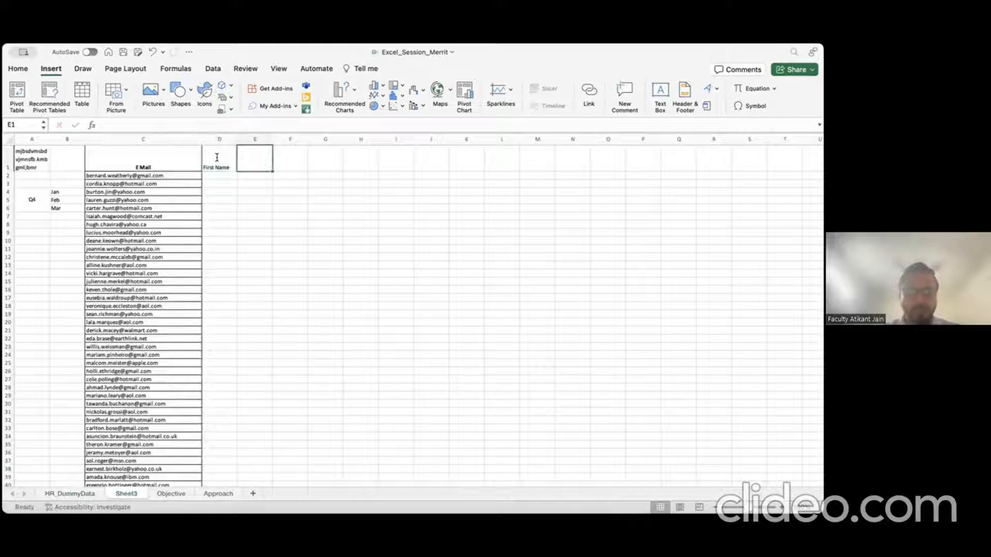
pyautogui.write('Last Name')
pyautogui.press('Return')
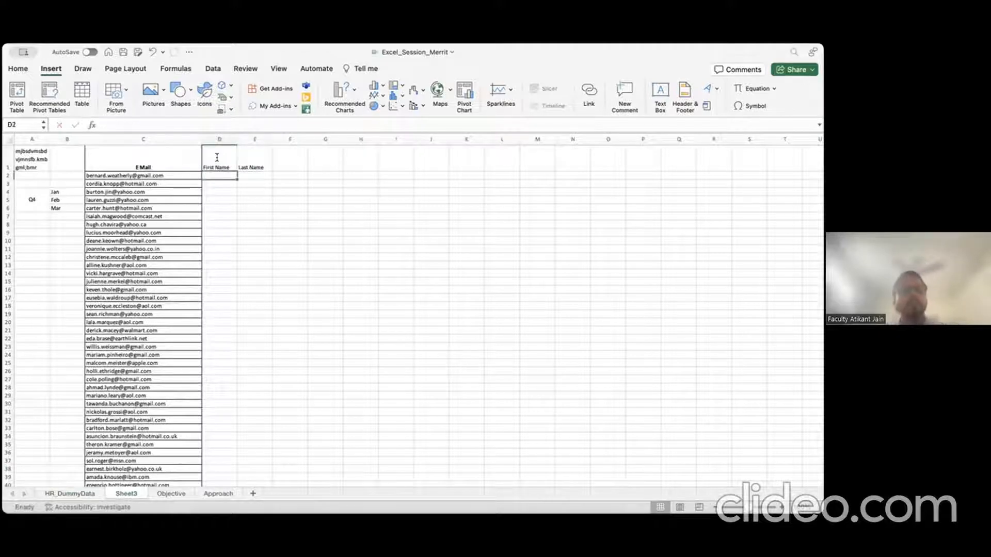
pyautogui.click(216, 158)
pyautogui.press('Right')
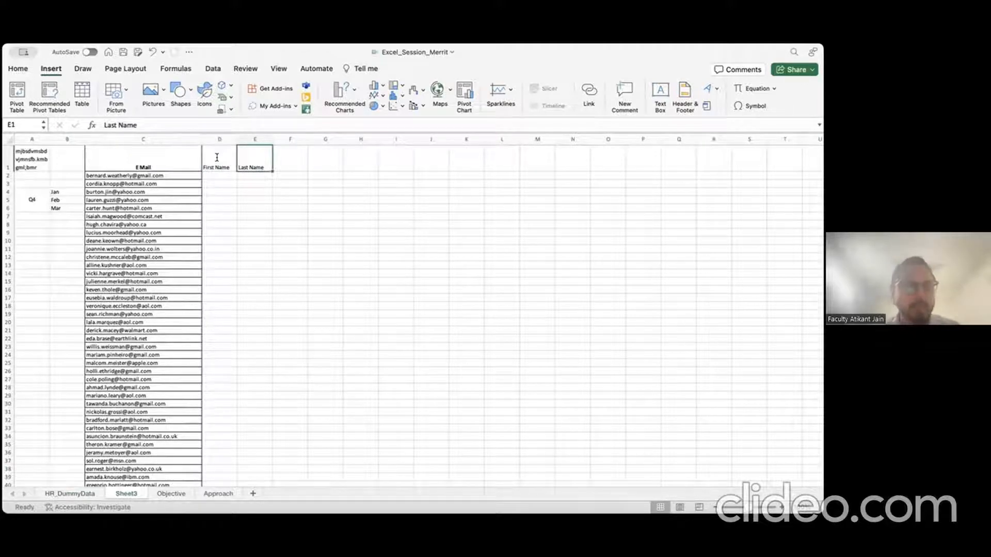
pyautogui.press('Return')
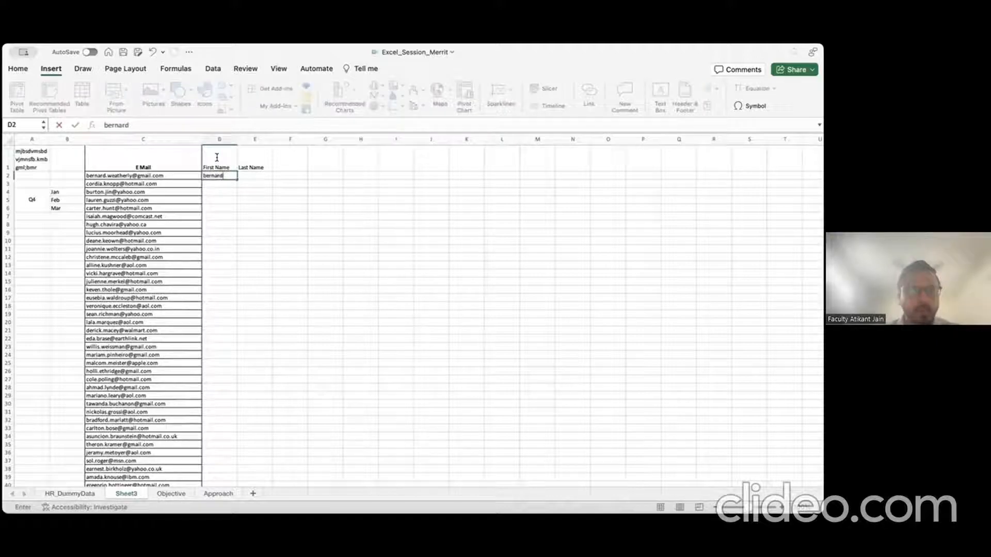
pyautogui.press('Tab')
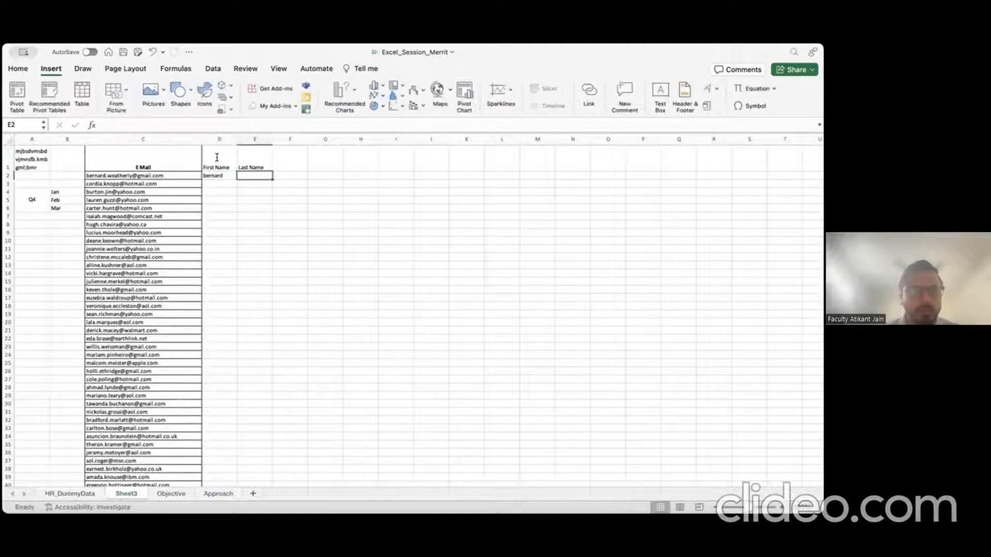
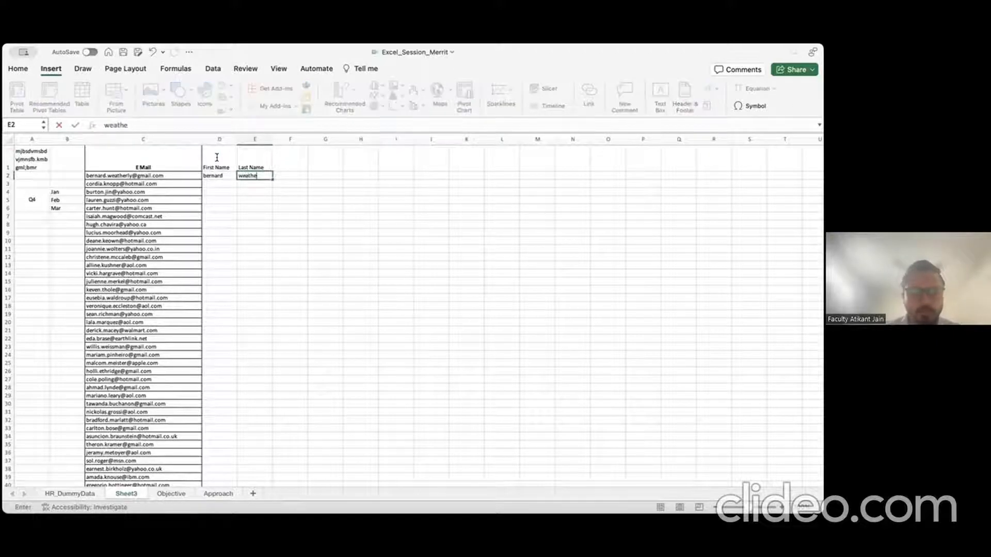
pyautogui.press('Return')
pyautogui.press('Left')
pyautogui.press('Down')
pyautogui.press('Down')
pyautogui.press('Right')
pyautogui.press('Up')
pyautogui.press('Up')
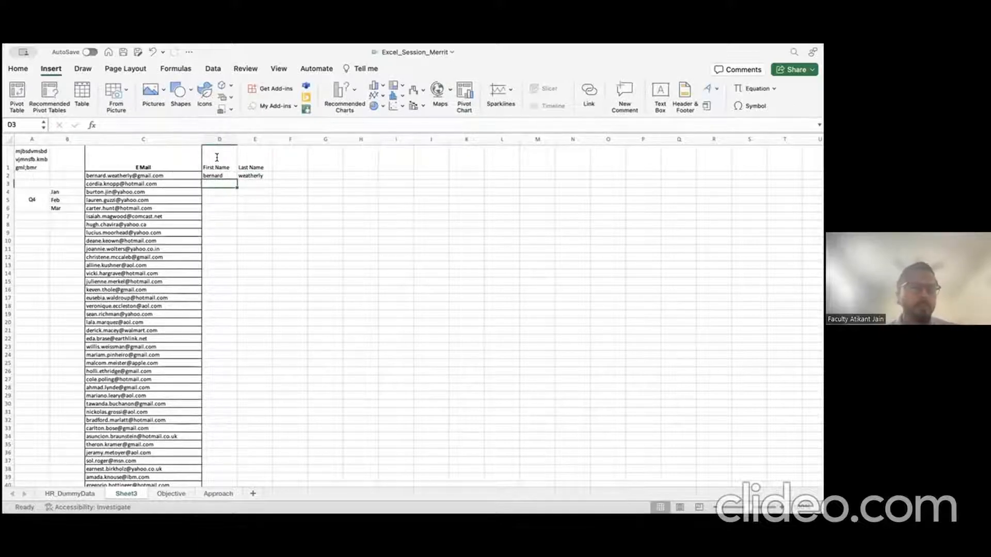
pyautogui.press('Up')
pyautogui.hotkey('shift', 'Right')
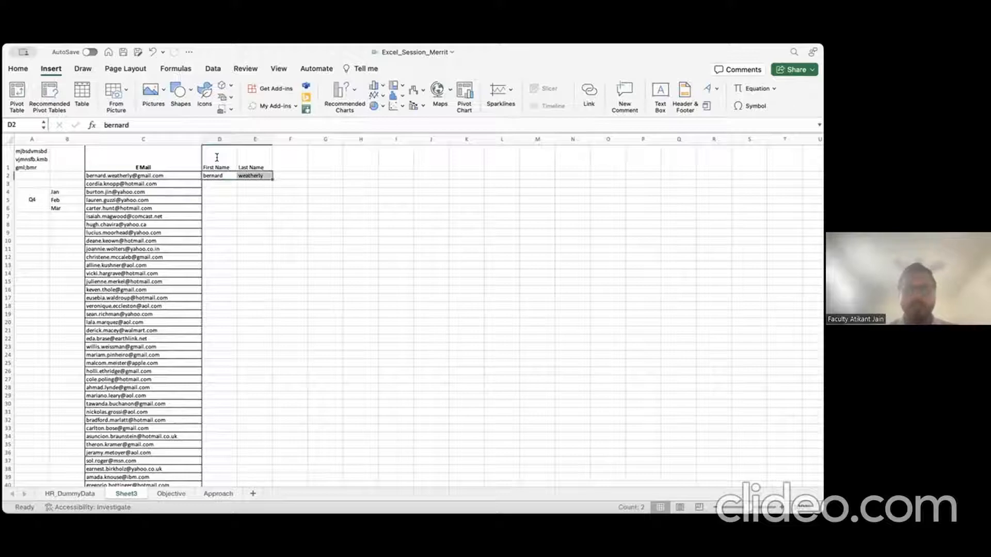
pyautogui.press('Delete')
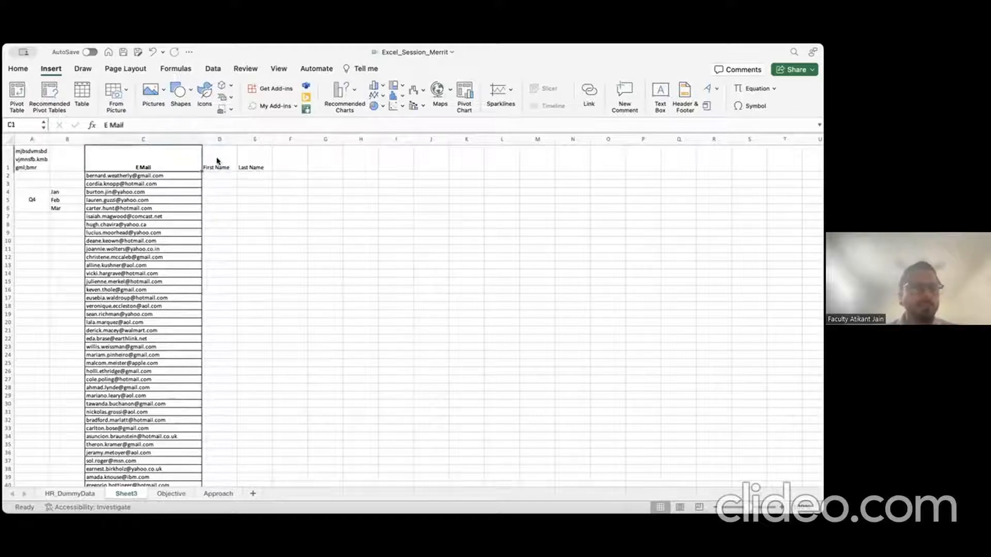
# Step: Select the E Mail column and bring up the Data ribbon tools
pyautogui.click(184, 138)
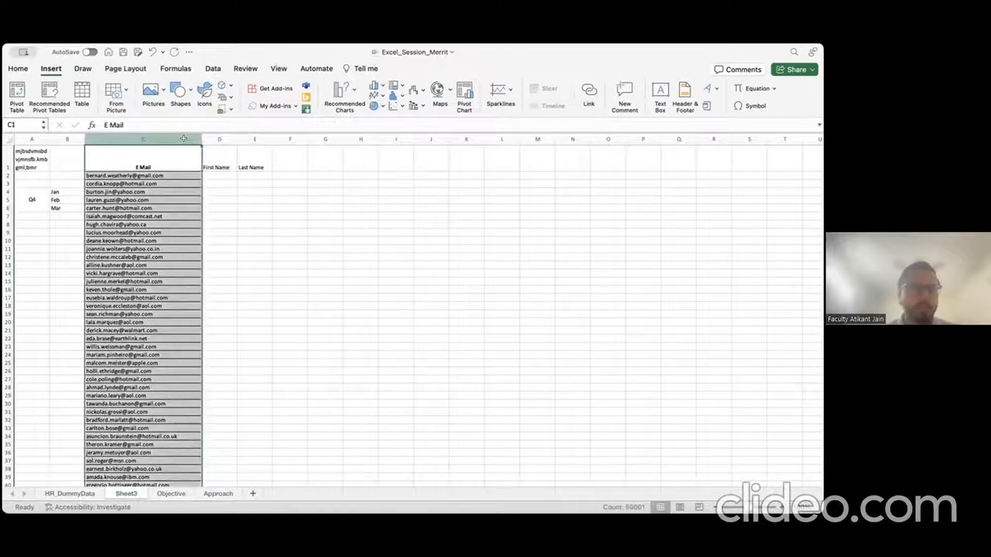
pyautogui.click(18, 68)
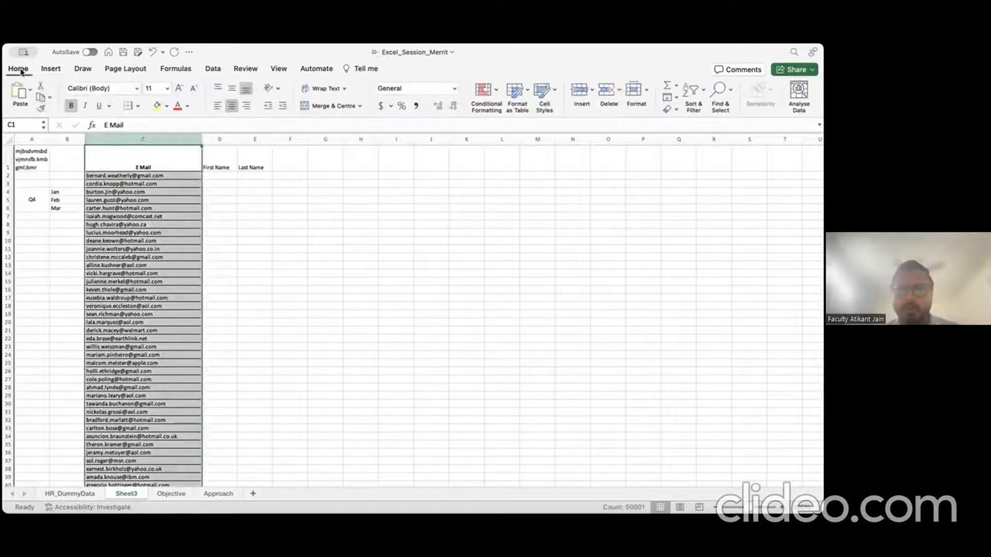
pyautogui.click(81, 70)
pyautogui.click(211, 69)
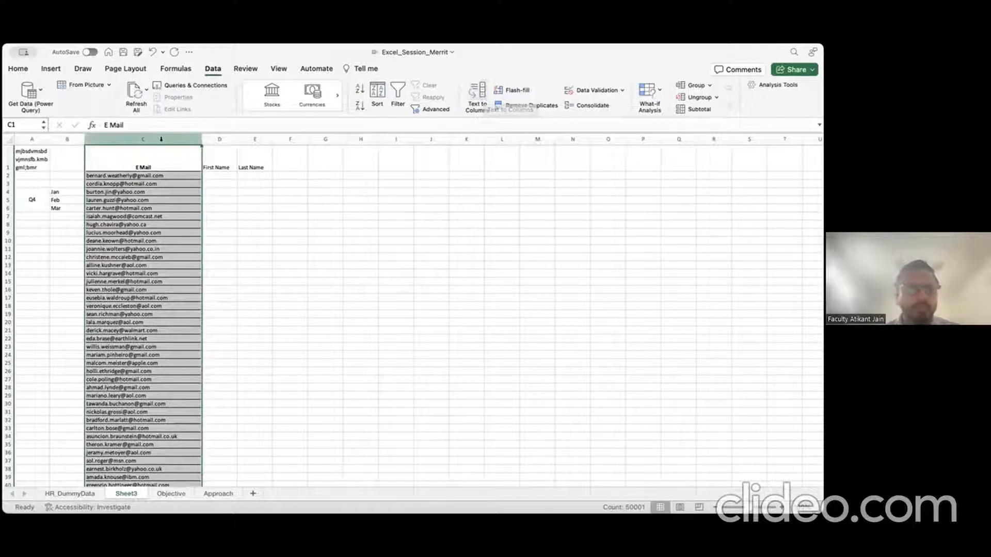
pyautogui.click(477, 94)
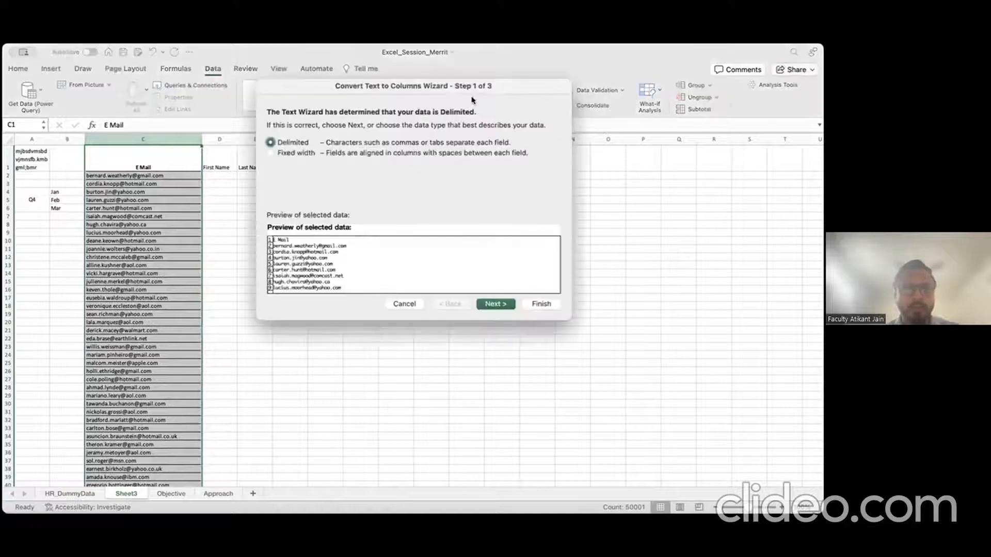
pyautogui.moveTo(445, 91); pyautogui.dragTo(478, 191)
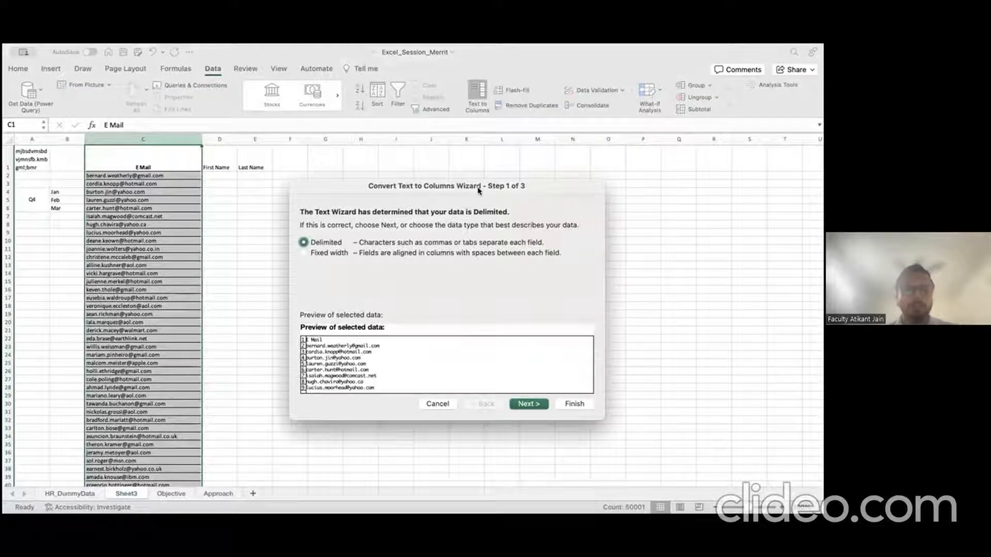
pyautogui.click(324, 252)
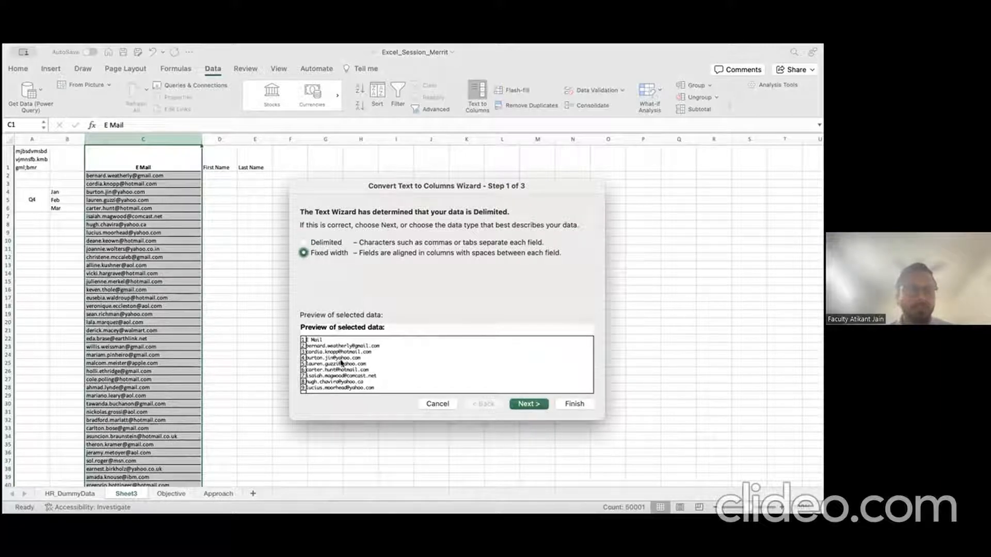
pyautogui.click(304, 242)
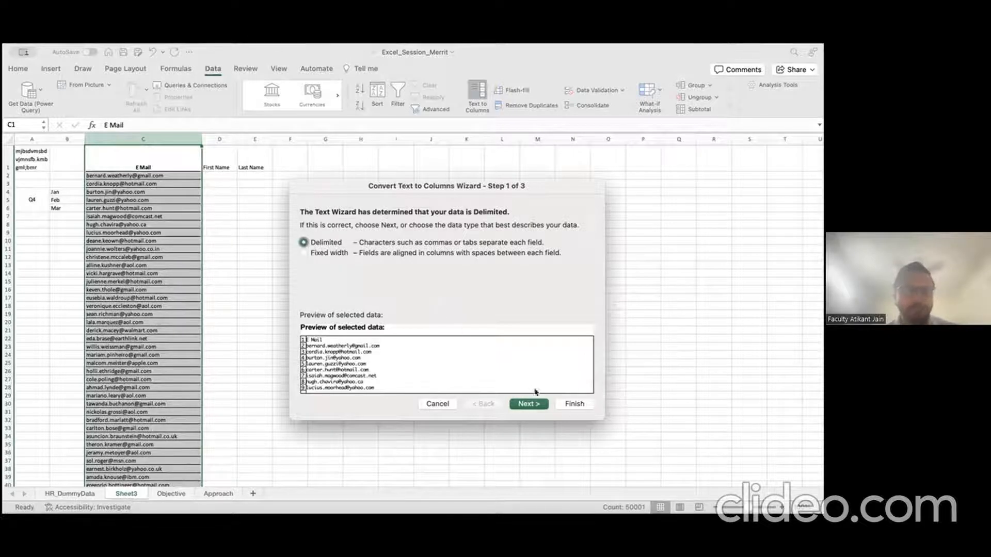
pyautogui.click(536, 405)
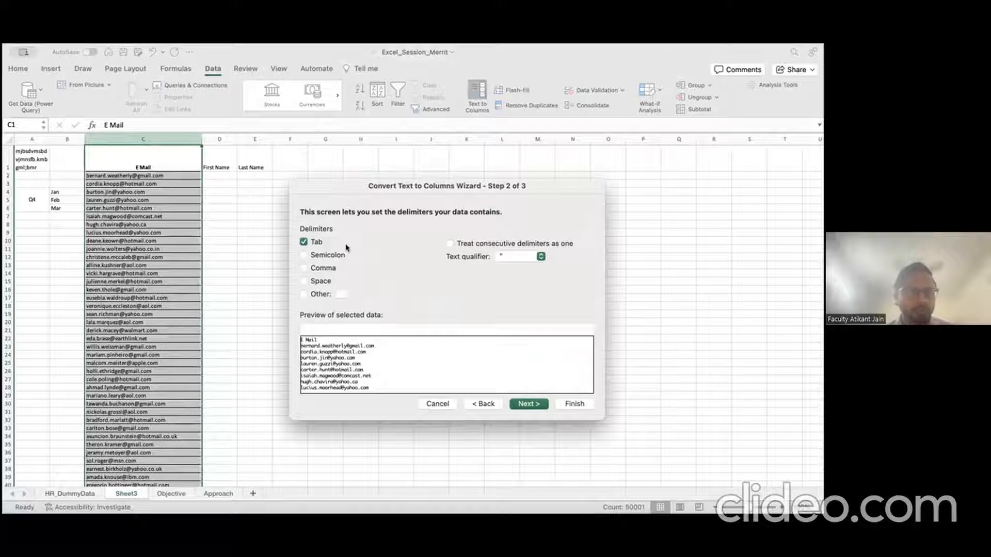
pyautogui.click(304, 294)
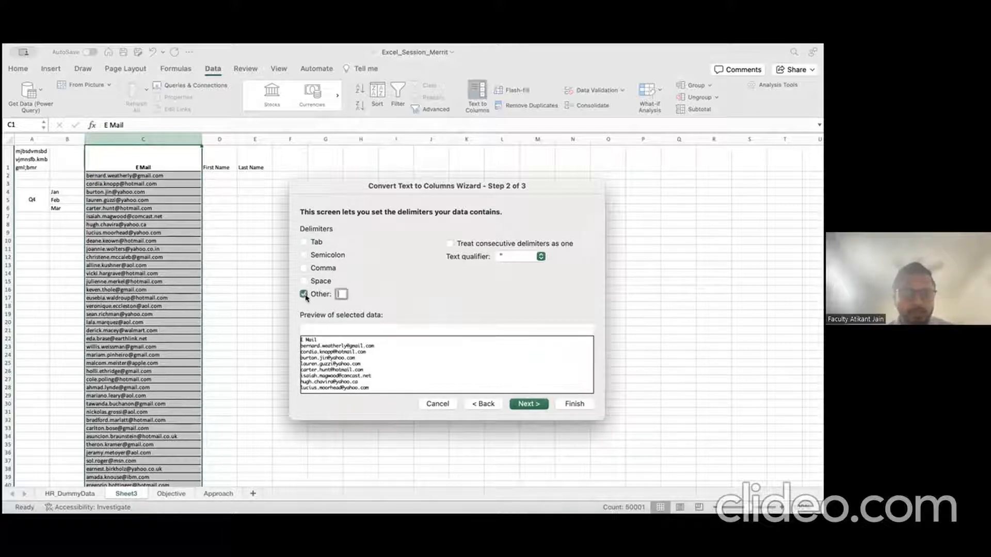
pyautogui.write('.')
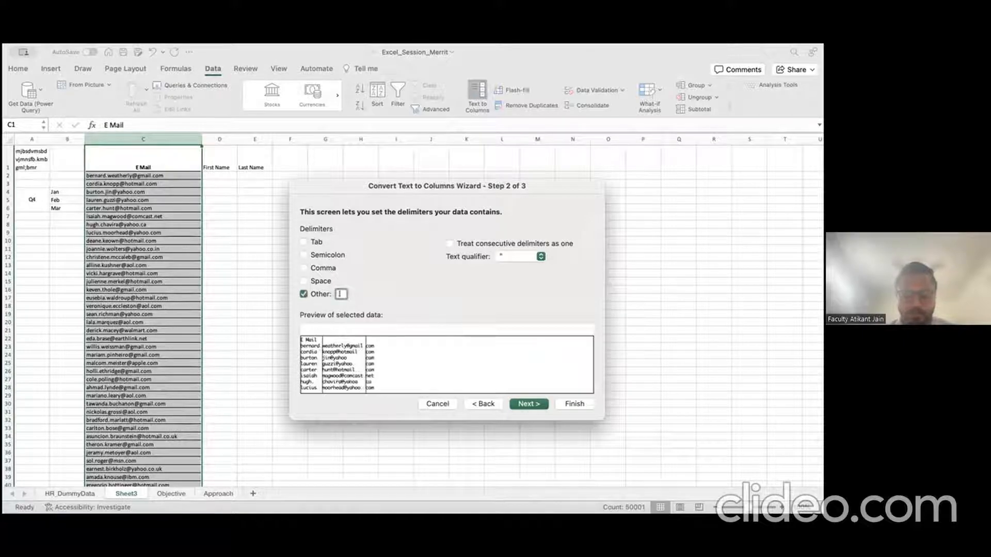
pyautogui.click(537, 405)
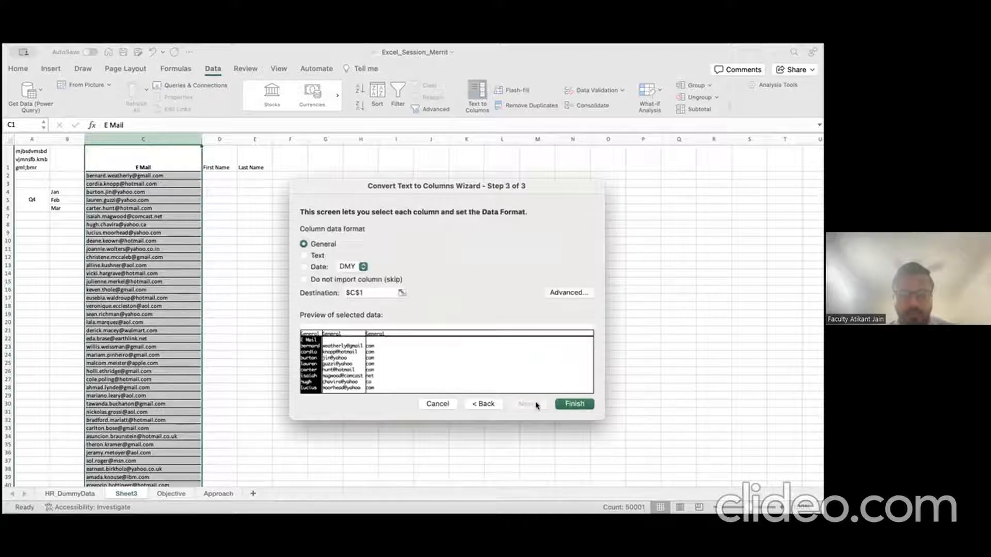
pyautogui.click(570, 405)
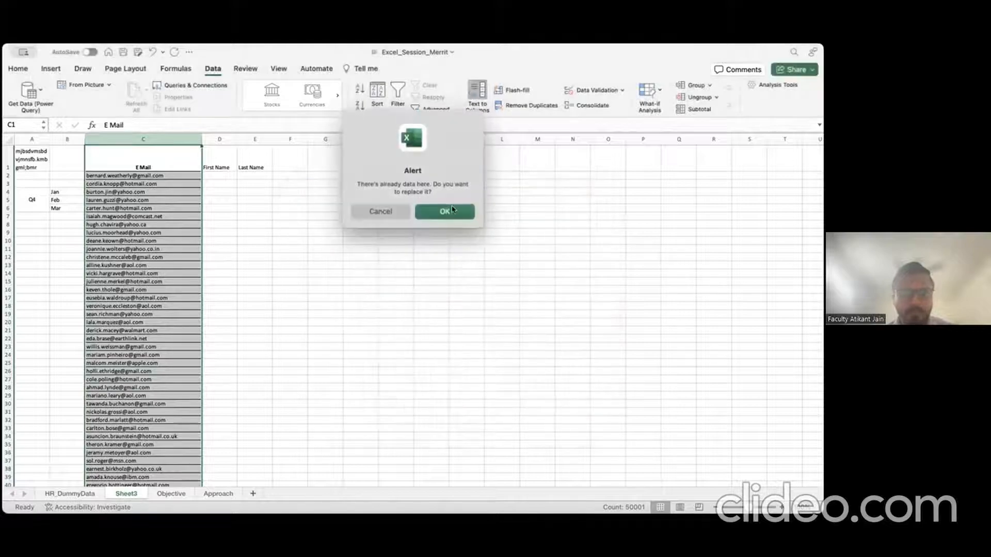
pyautogui.click(452, 209)
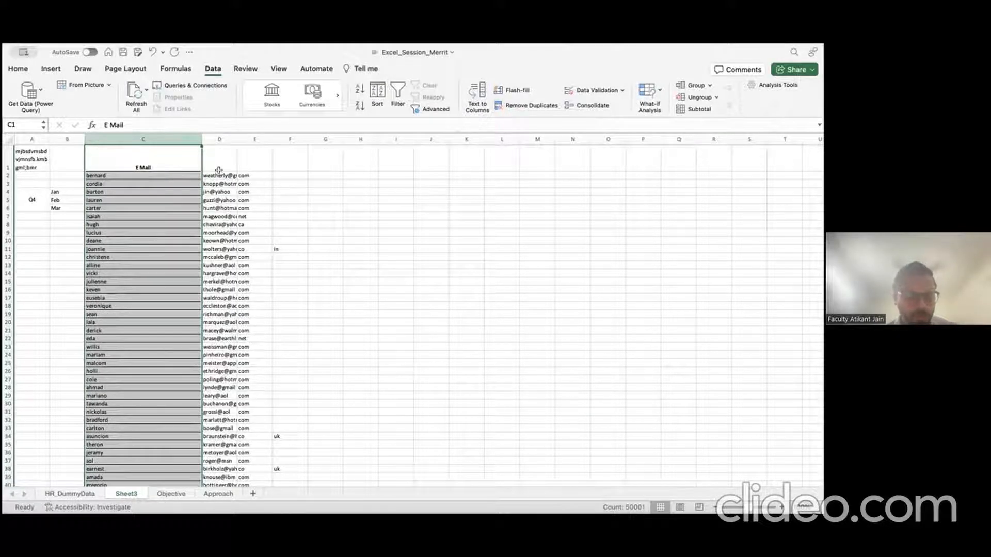
pyautogui.press('super+z')
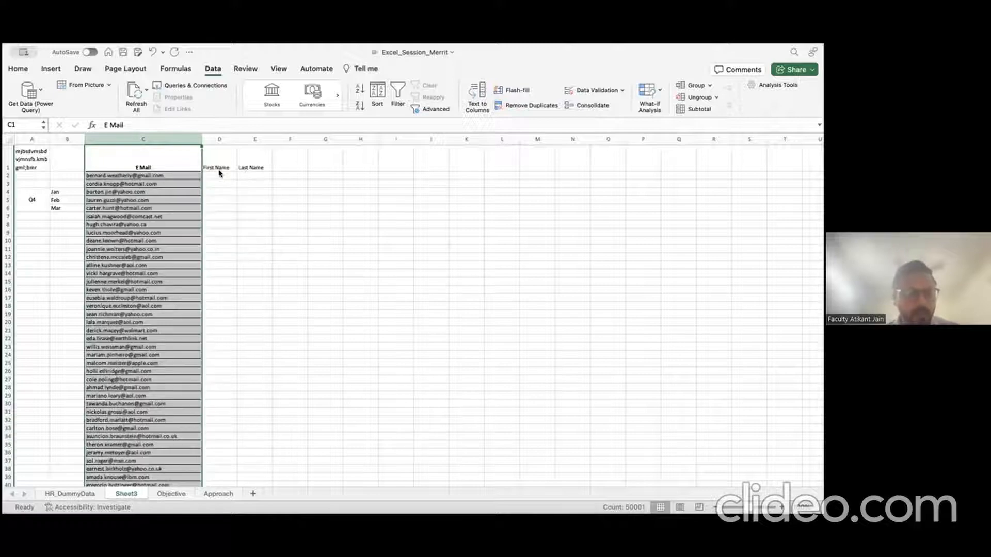
pyautogui.click(220, 140)
# Step: Split the e-mails with Text to Columns on the '.' delimiter into $D$1 onward, confirming replacement
pyautogui.click(172, 136)
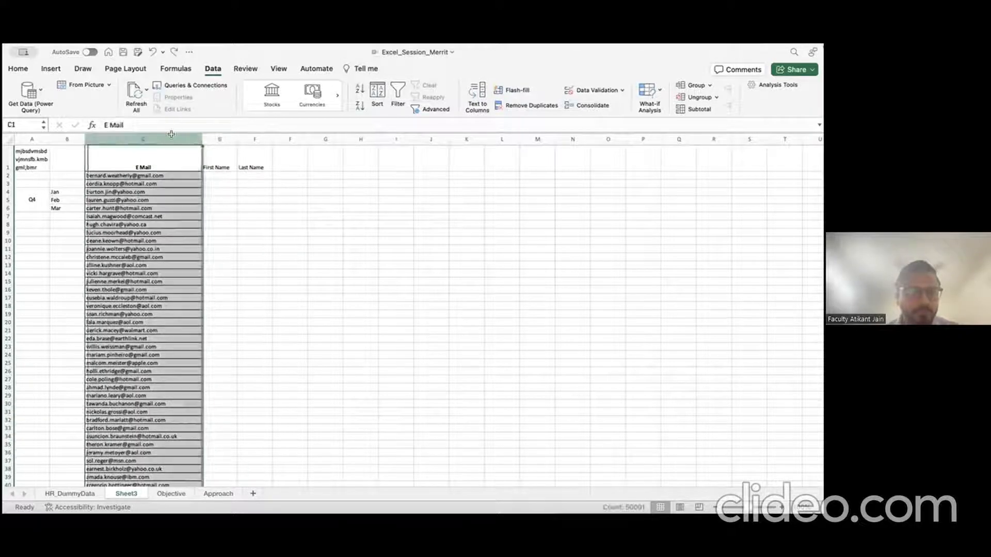
pyautogui.click(471, 94)
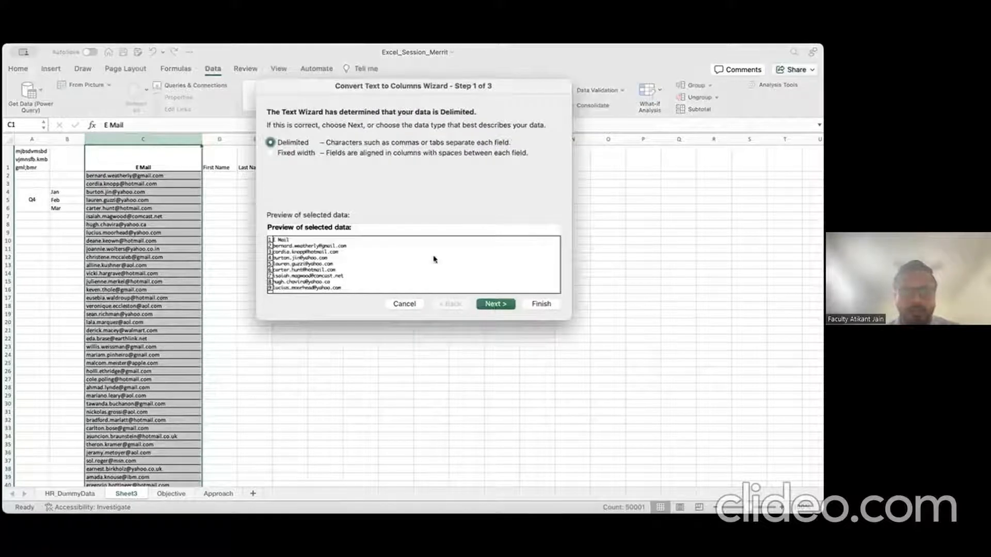
pyautogui.click(496, 305)
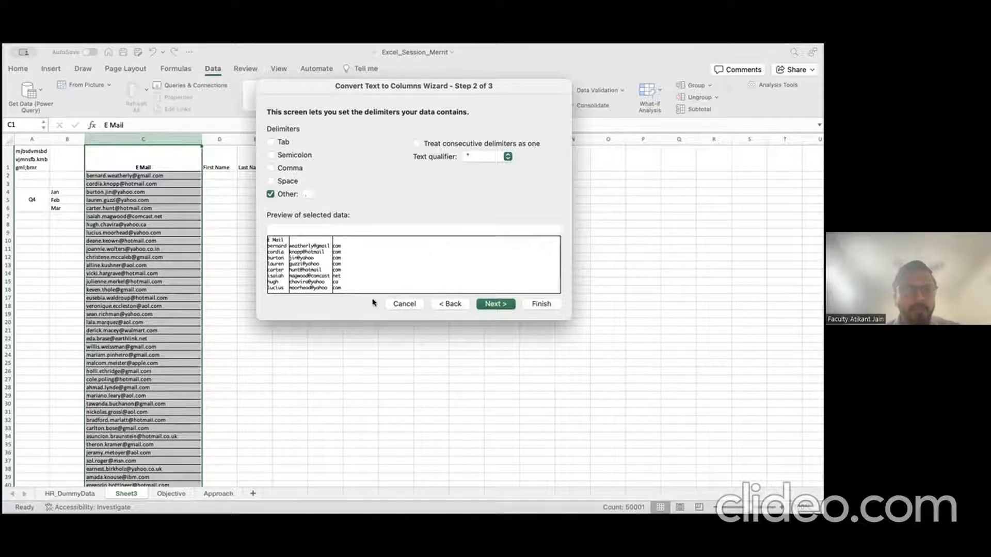
pyautogui.click(483, 304)
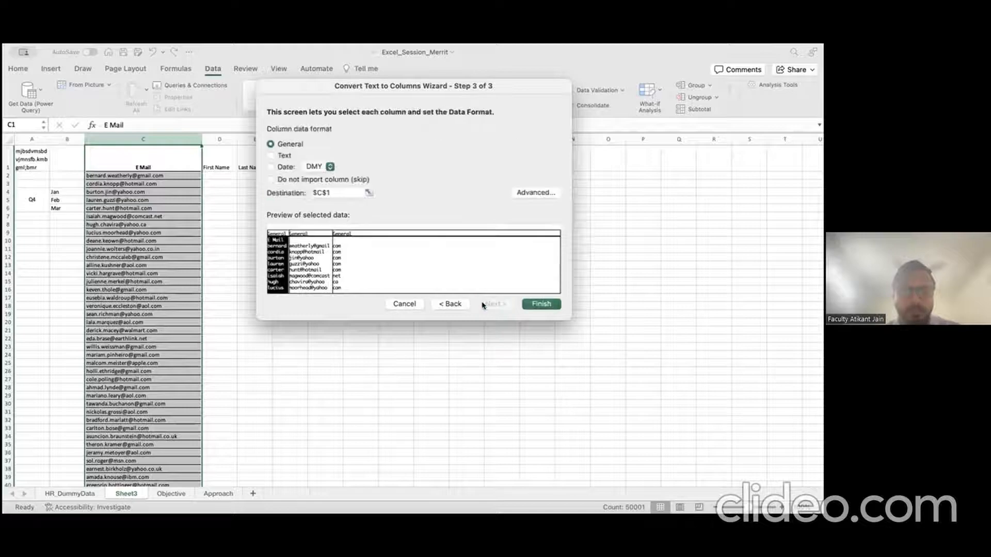
pyautogui.click(368, 192)
pyautogui.click(223, 160)
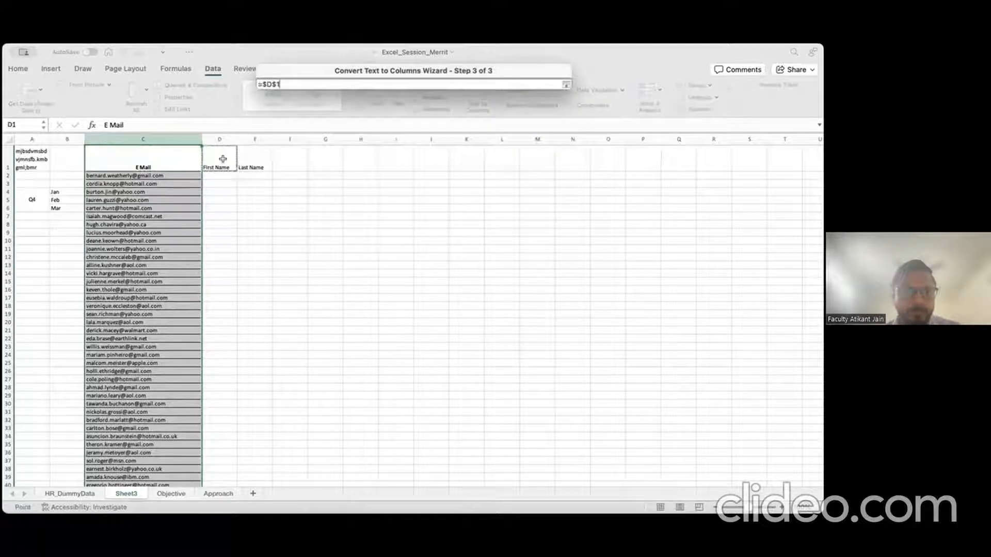
pyautogui.click(566, 84)
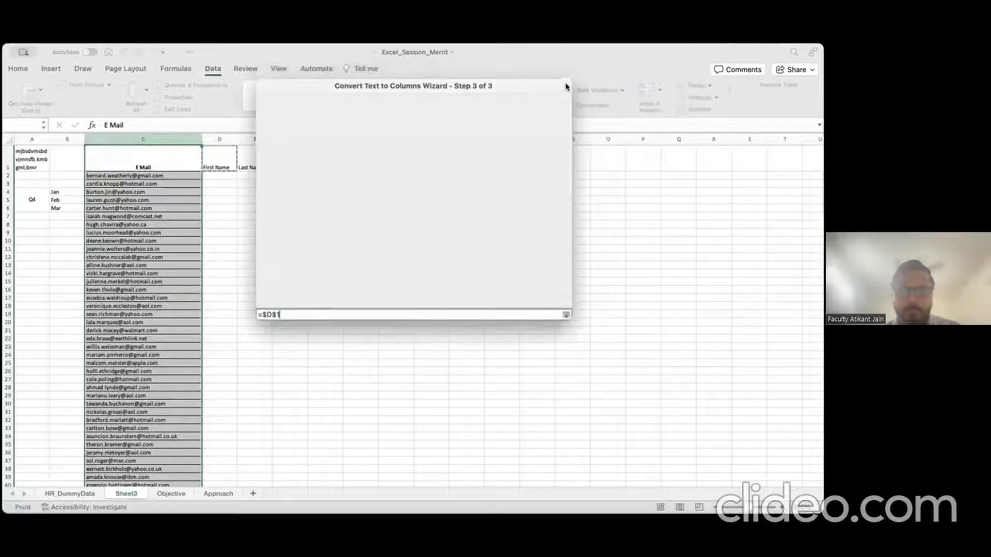
pyautogui.click(547, 307)
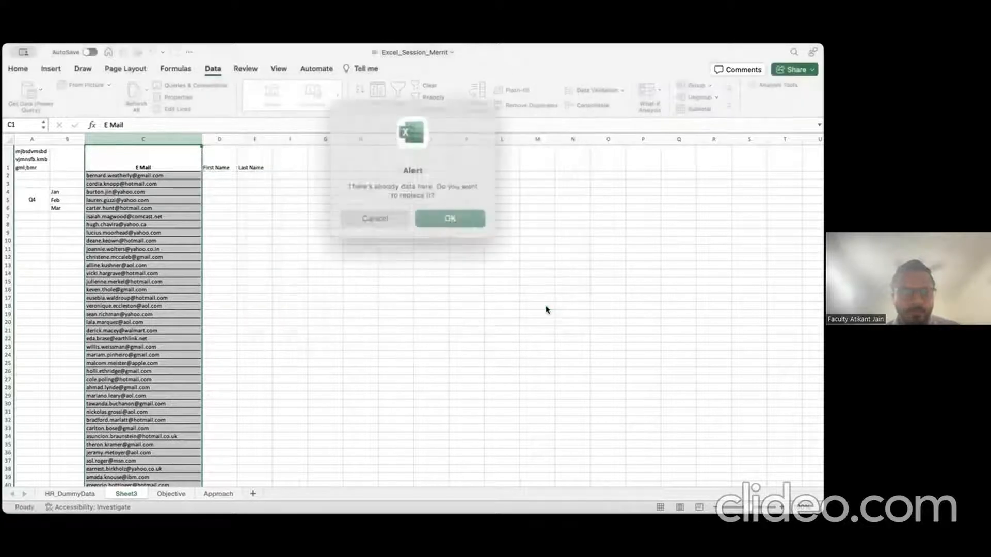
pyautogui.click(447, 217)
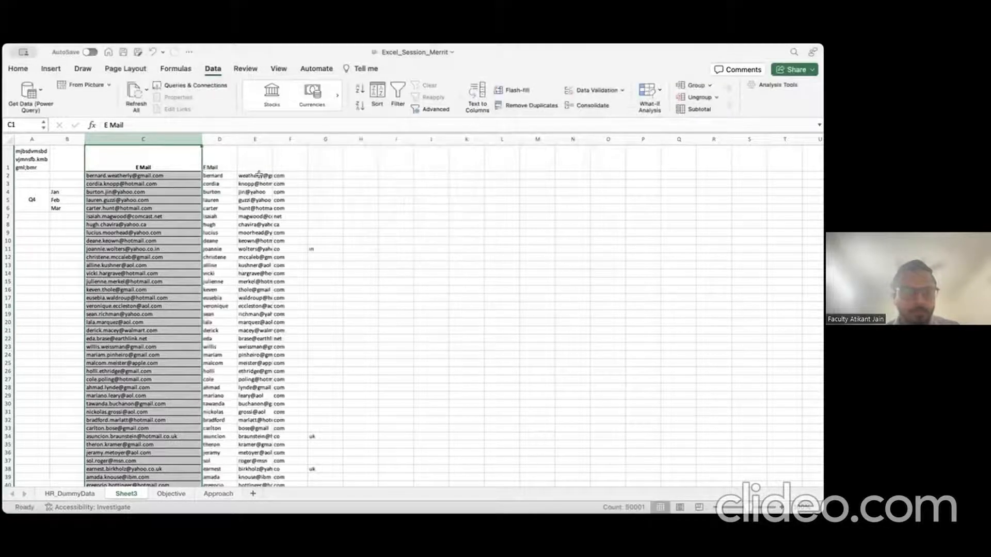
# Step: Autofit column E and head column D 'First name'
pyautogui.doubleClick(272, 139)
pyautogui.click(224, 160)
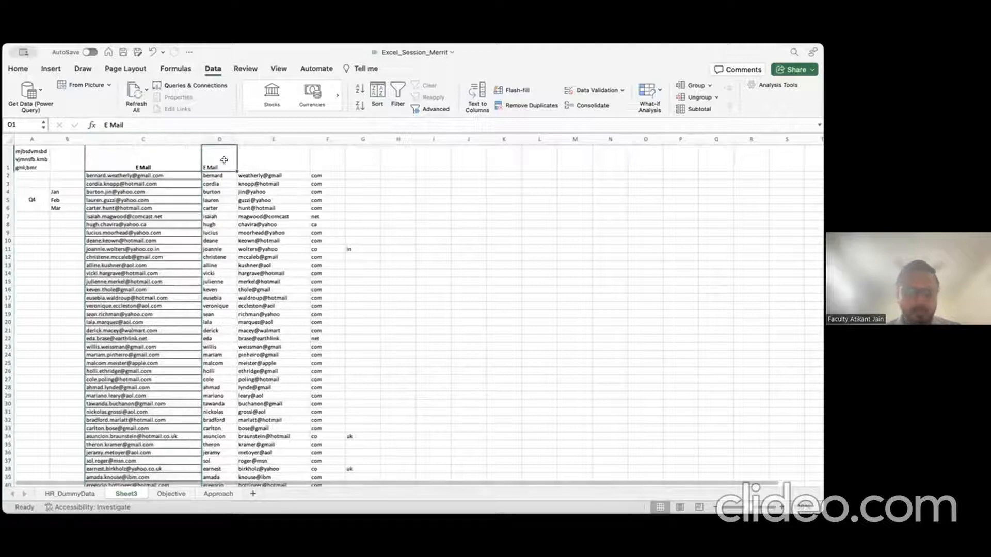
pyautogui.write('First name')
pyautogui.press('Return')
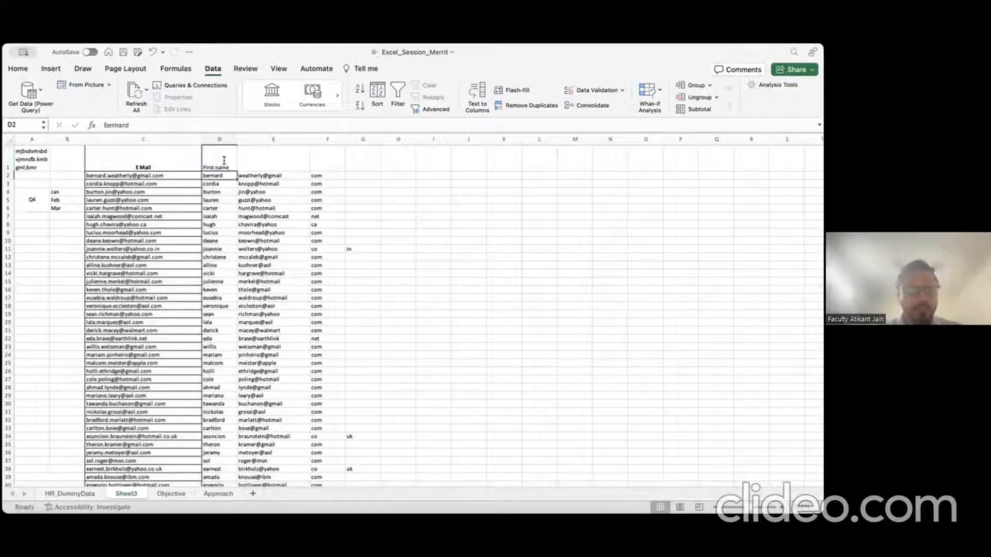
pyautogui.press('Right')
# Step: Delete the 'com' domain column F
pyautogui.hotkey('shift', 'Right')
pyautogui.hotkey('shift', 'Down')
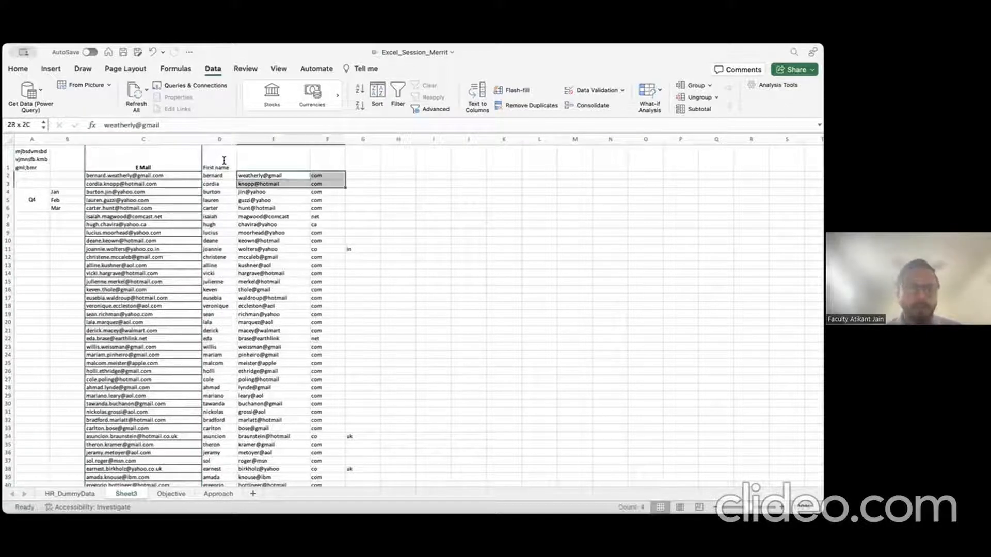
pyautogui.click(328, 138)
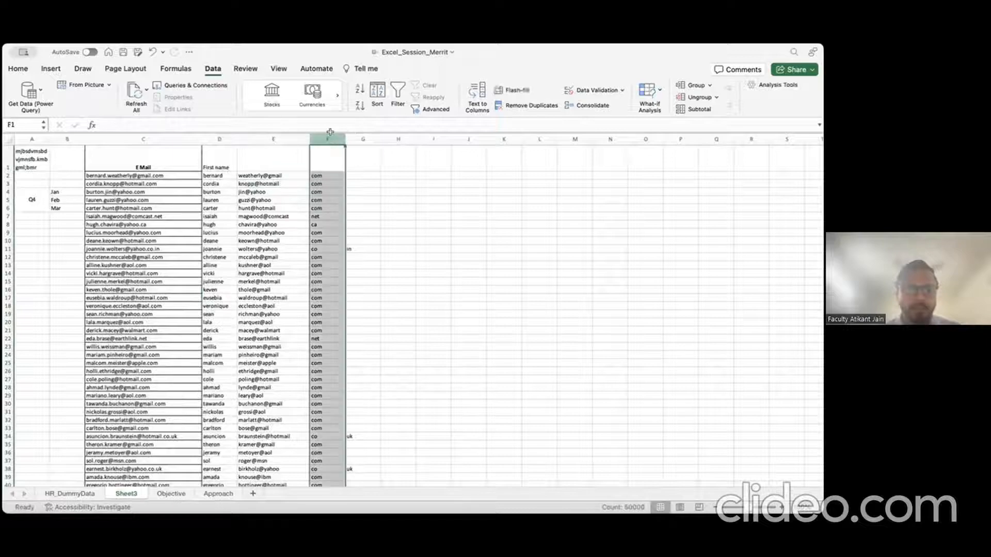
pyautogui.rightClick(330, 136)
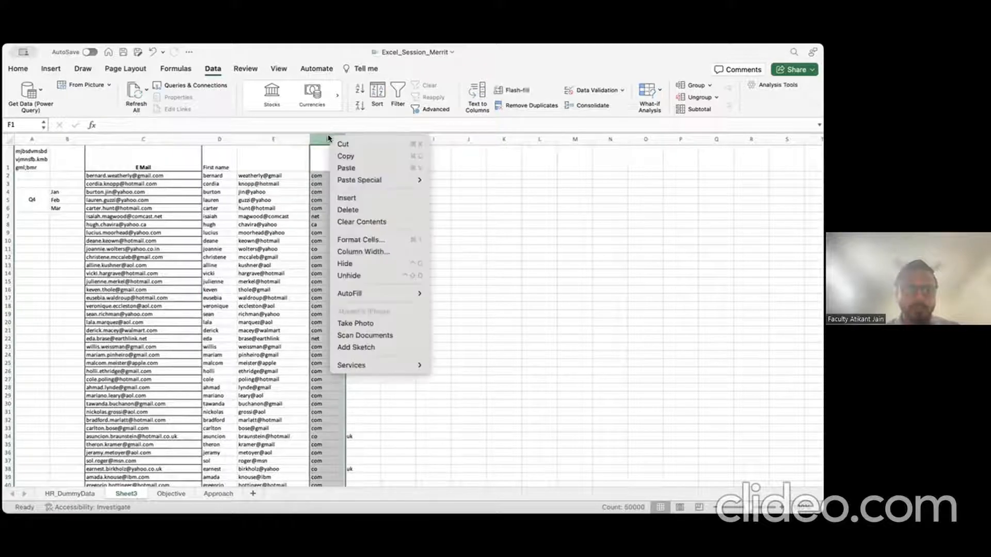
pyautogui.click(348, 209)
# Step: Split column E with Text to Columns on the '@' delimiter, replacing existing data
pyautogui.click(274, 138)
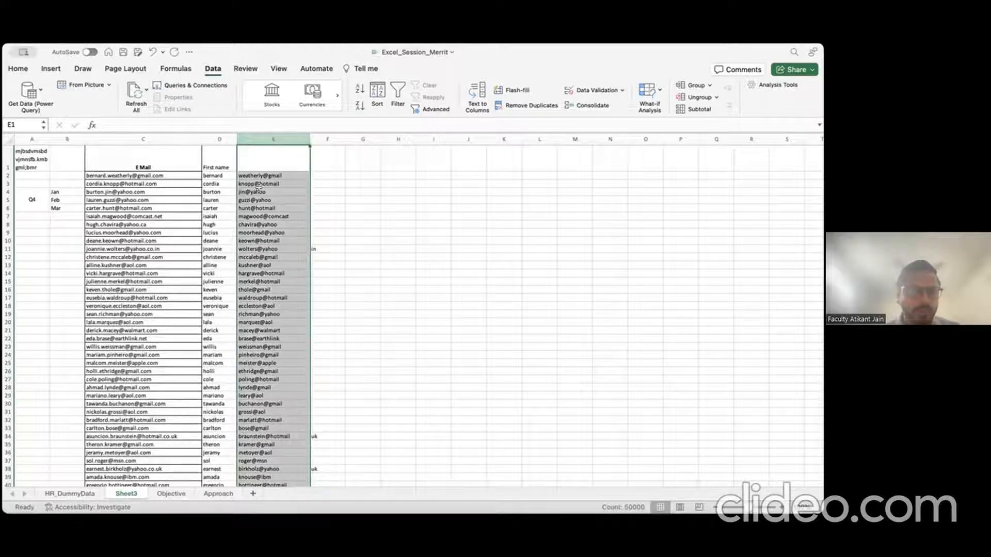
pyautogui.rightClick(276, 138)
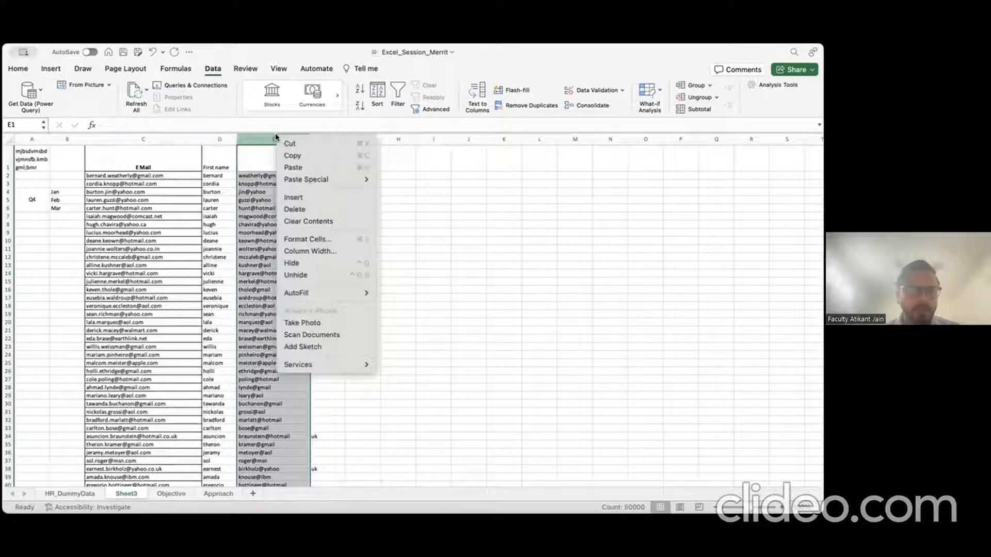
pyautogui.click(471, 95)
pyautogui.click(471, 94)
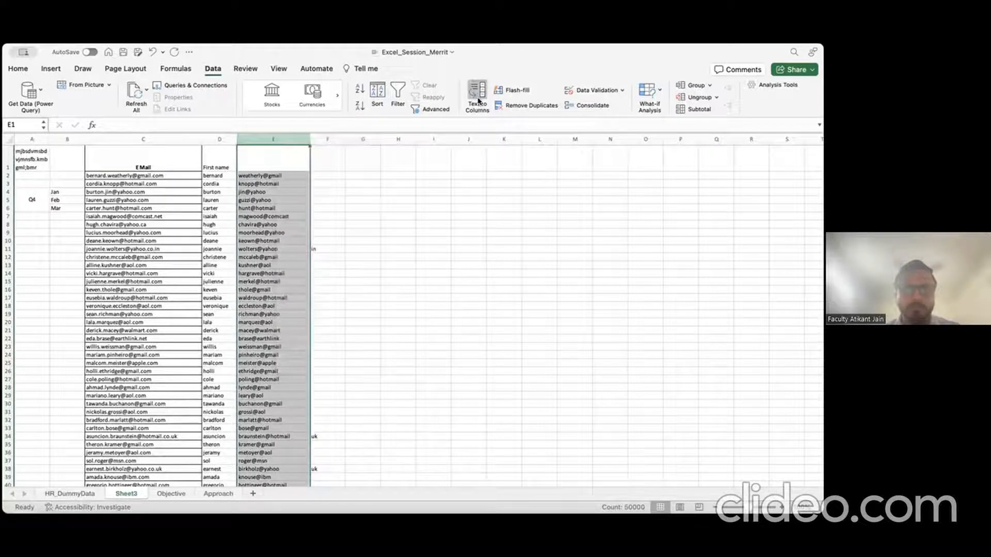
pyautogui.click(494, 304)
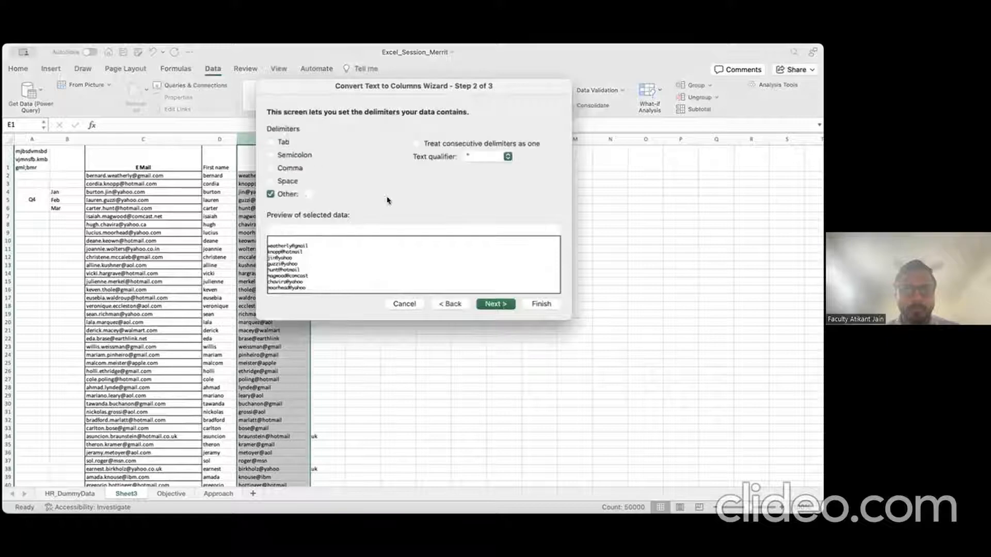
pyautogui.click(279, 198)
pyautogui.click(287, 196)
pyautogui.write('@')
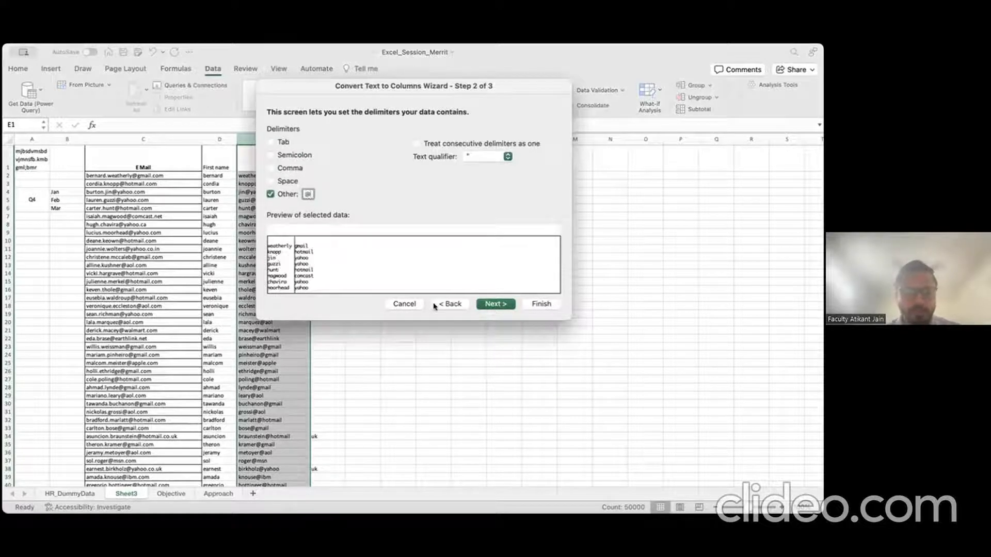
pyautogui.click(500, 305)
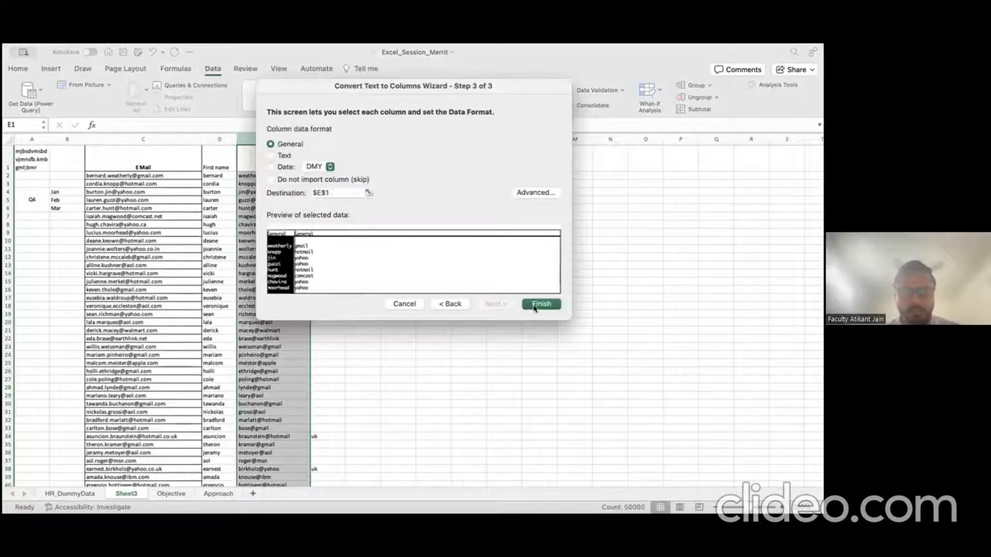
pyautogui.click(539, 304)
pyautogui.click(417, 213)
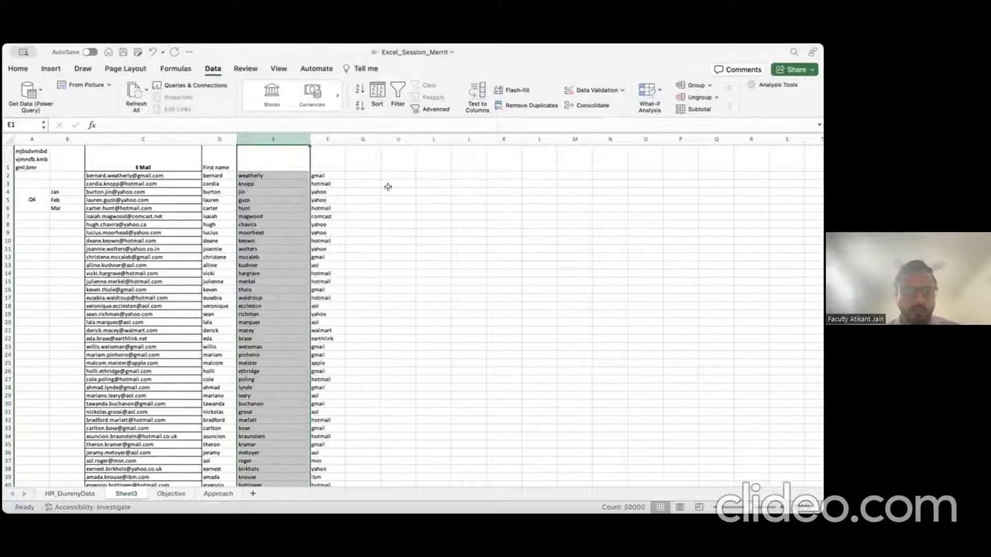
# Step: Empty the leftover domain columns F–H and head column E 'Last Name'
pyautogui.click(330, 139)
pyautogui.moveTo(331, 139); pyautogui.dragTo(398, 139)
pyautogui.rightClick(334, 140)
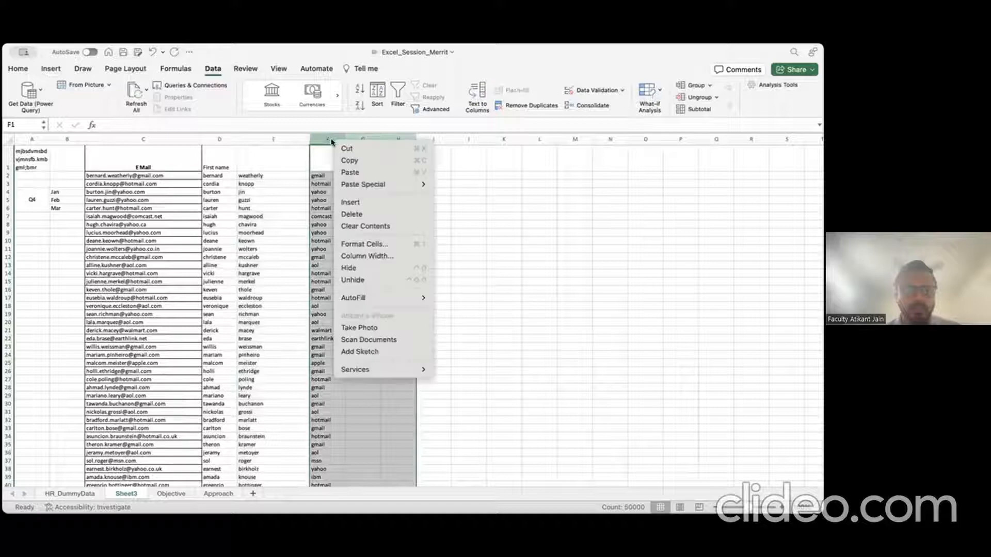
pyautogui.click(372, 225)
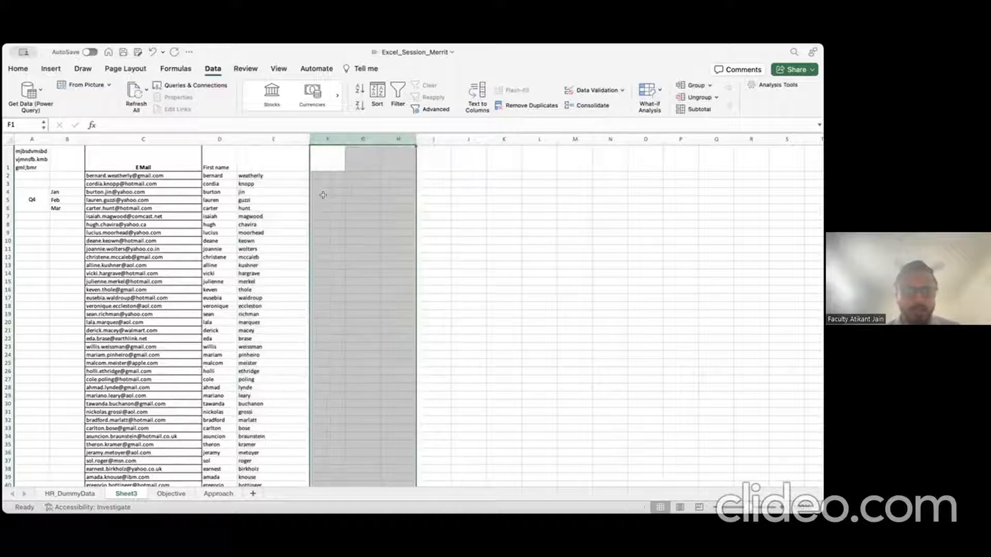
pyautogui.click(268, 159)
pyautogui.write('Last Name')
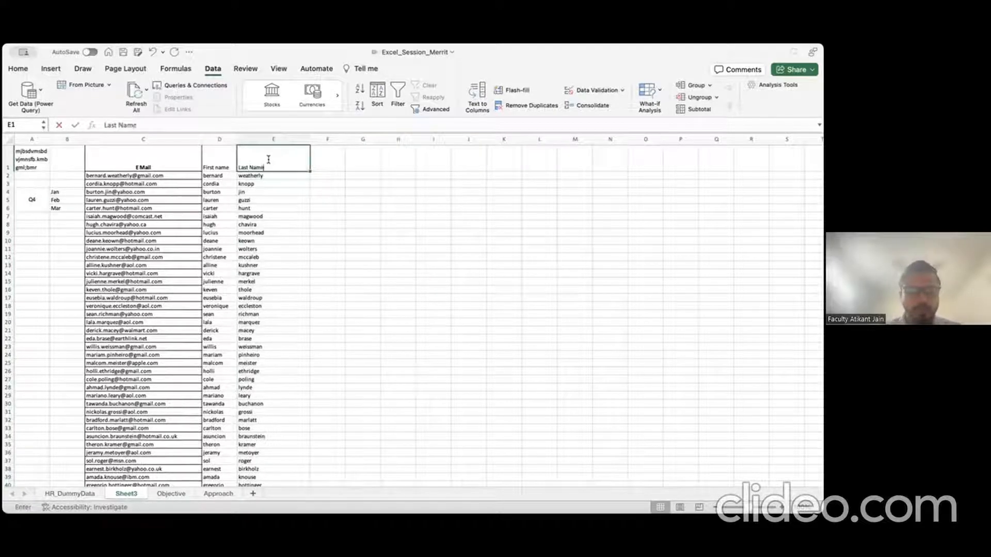
pyautogui.press('Return')
# Step: Review Sheet3's E Mail, First name and Last Name columns, then return to HR_DummyData
pyautogui.click(143, 137)
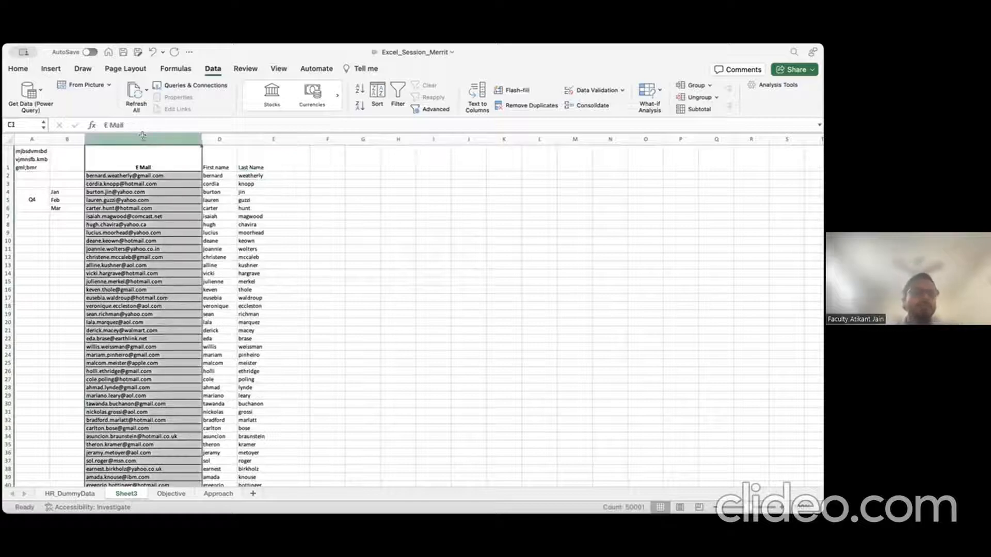
pyautogui.moveTo(219, 136); pyautogui.dragTo(258, 135)
pyautogui.click(258, 136)
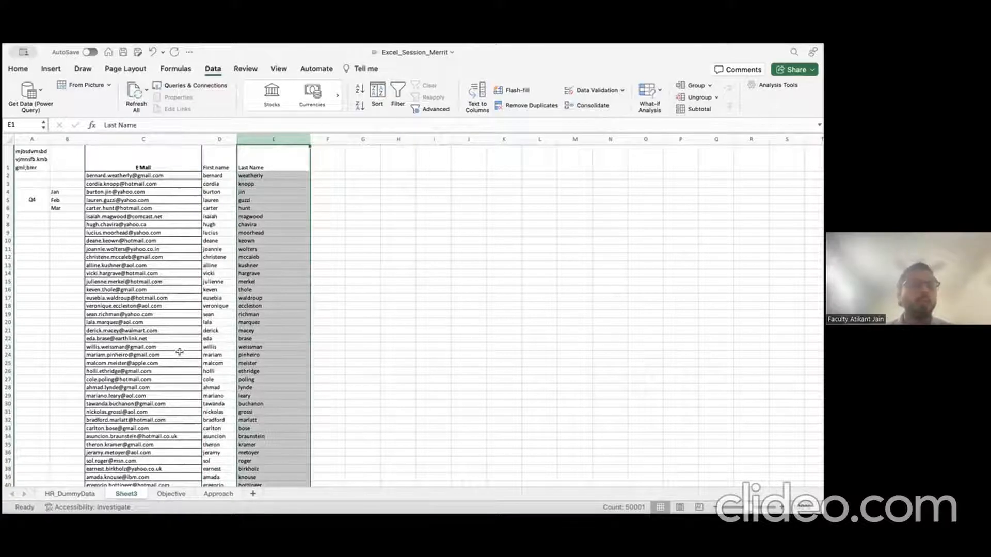
pyautogui.click(104, 176)
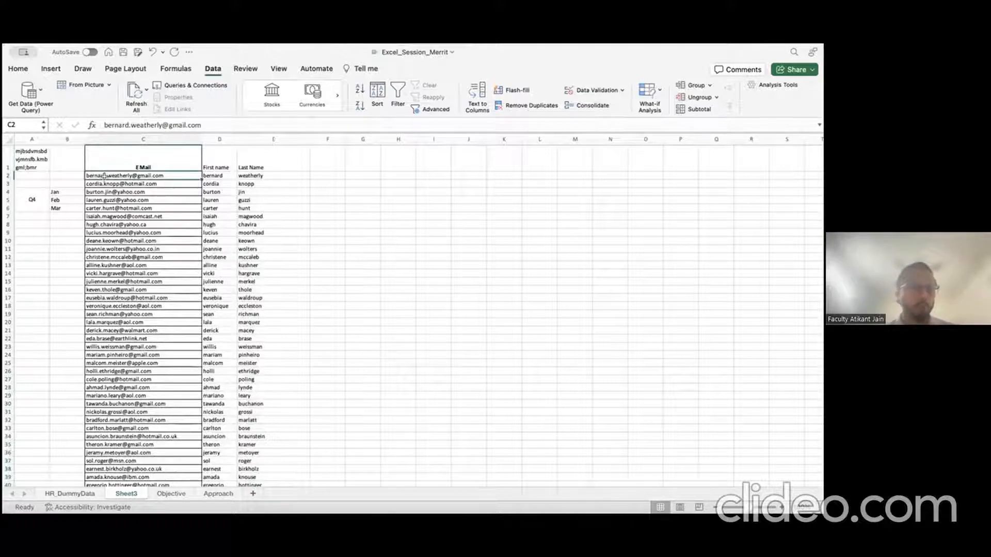
pyautogui.scroll(-20, 225, 318)
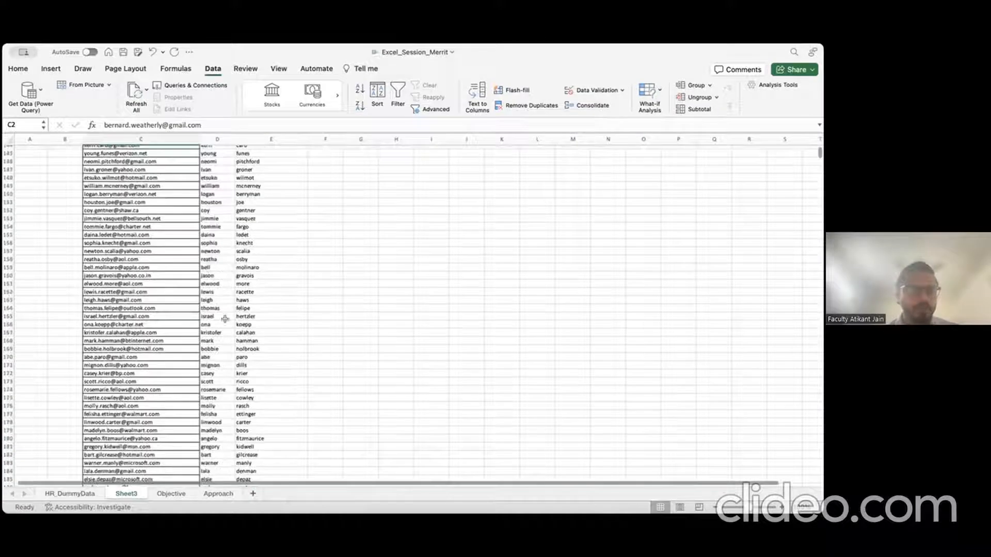
pyautogui.scroll(20, 263, 321)
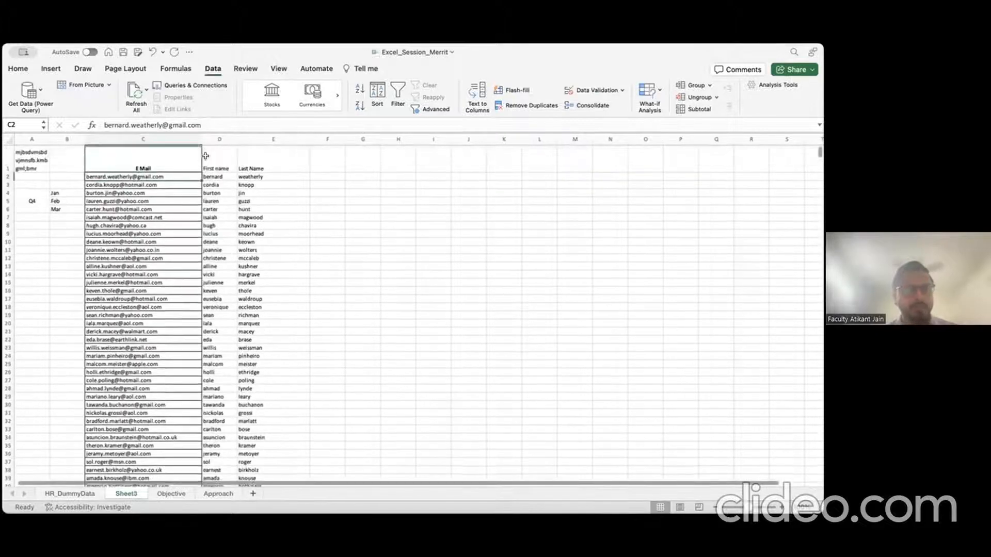
pyautogui.click(223, 135)
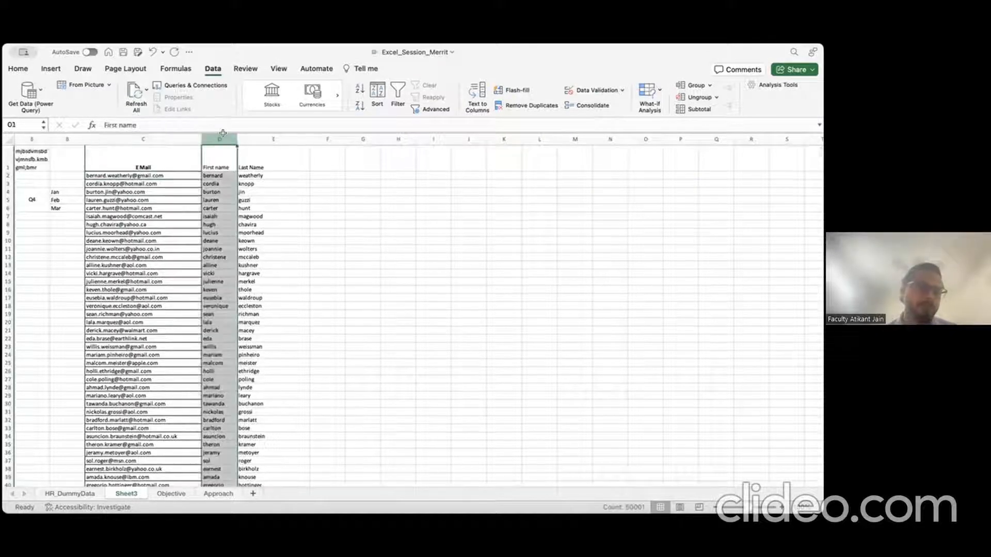
pyautogui.hotkey('shift', 'Right')
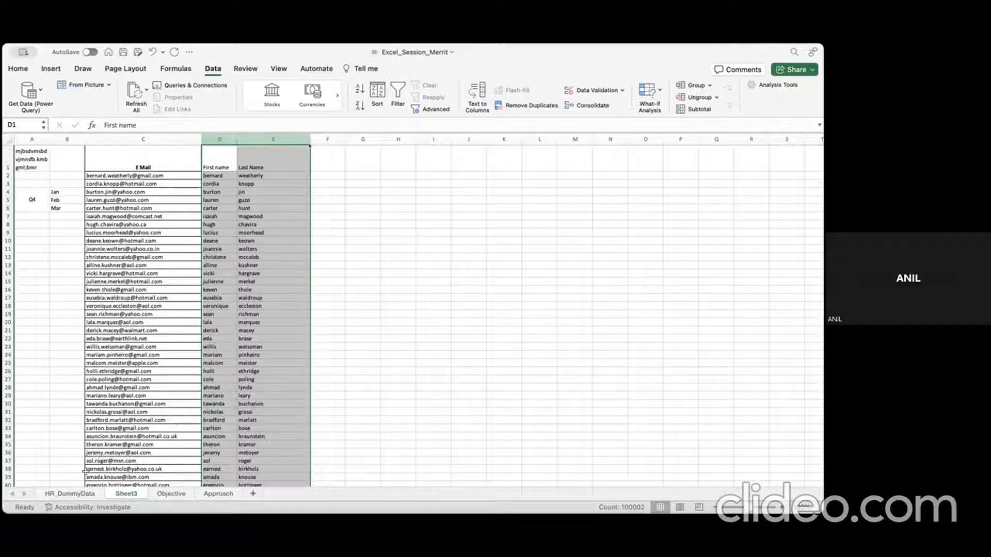
pyautogui.click(70, 494)
pyautogui.click(320, 138)
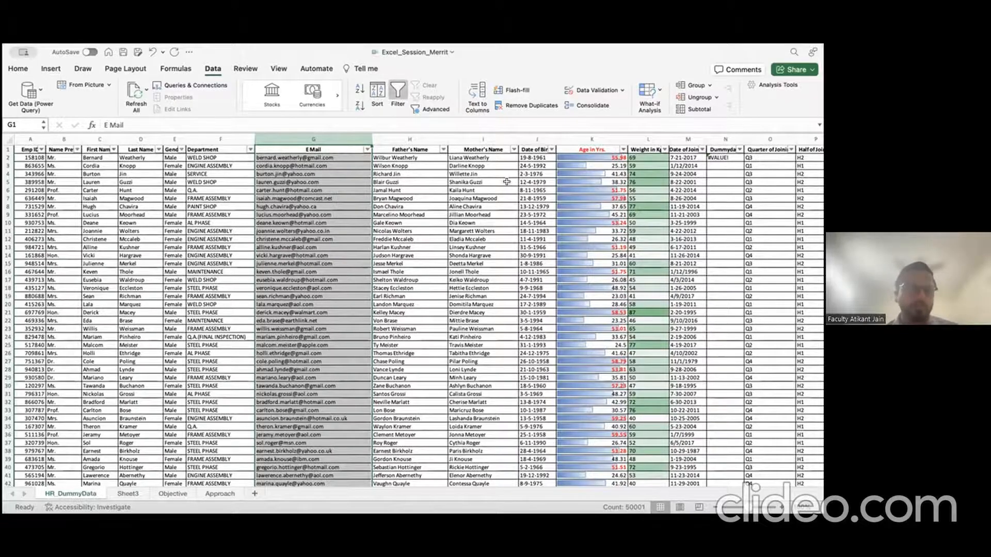
# Step: Delete the #VALUE! Dummydate column N so Quarter of Joining moves into N
pyautogui.hscroll(10, 506, 182)
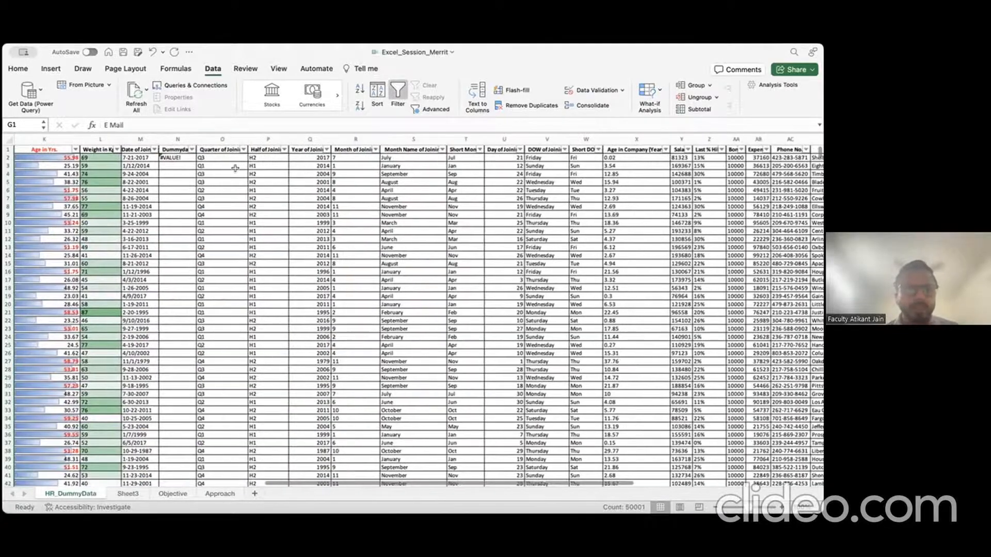
pyautogui.click(178, 139)
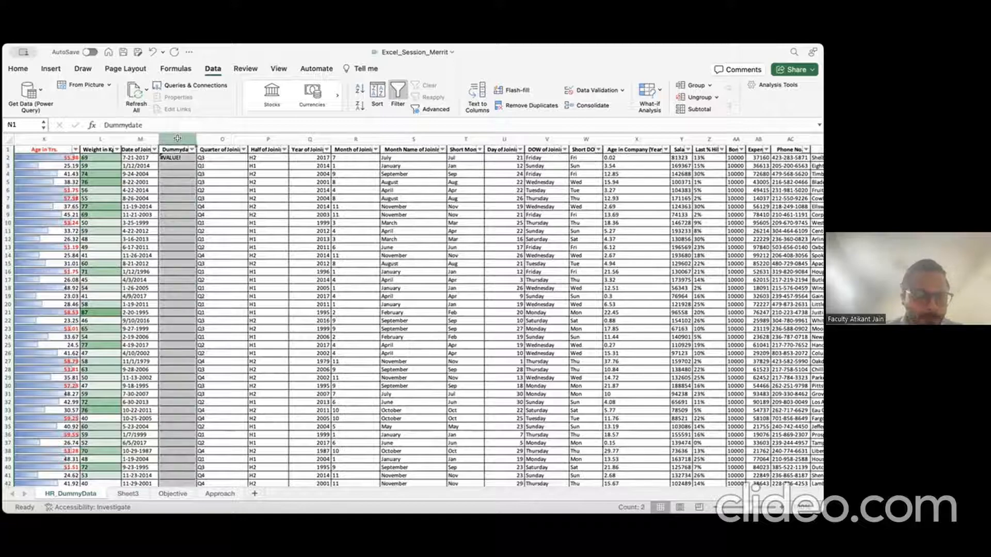
pyautogui.hotkey('shift', 'Right')
pyautogui.hotkey('shift', 'Left')
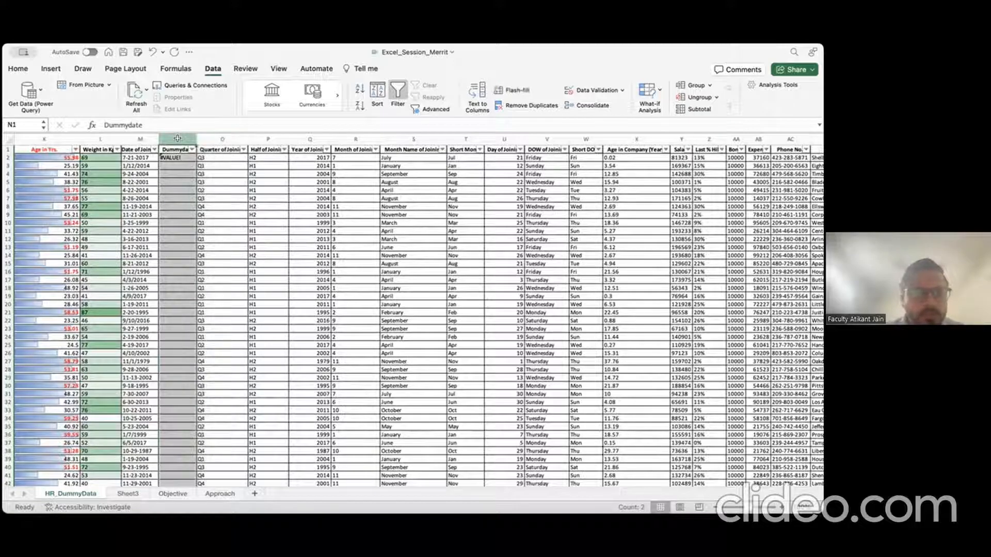
pyautogui.rightClick(178, 139)
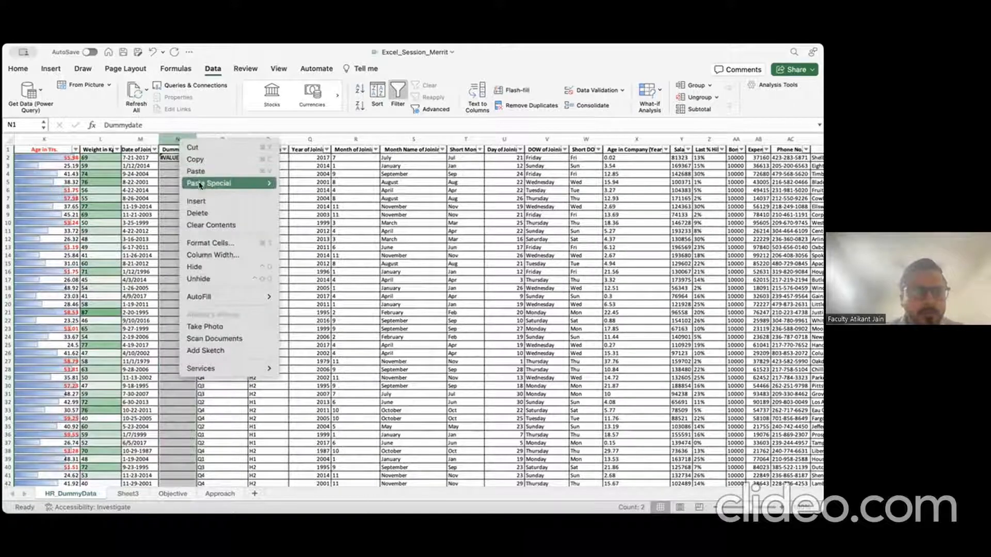
pyautogui.click(203, 212)
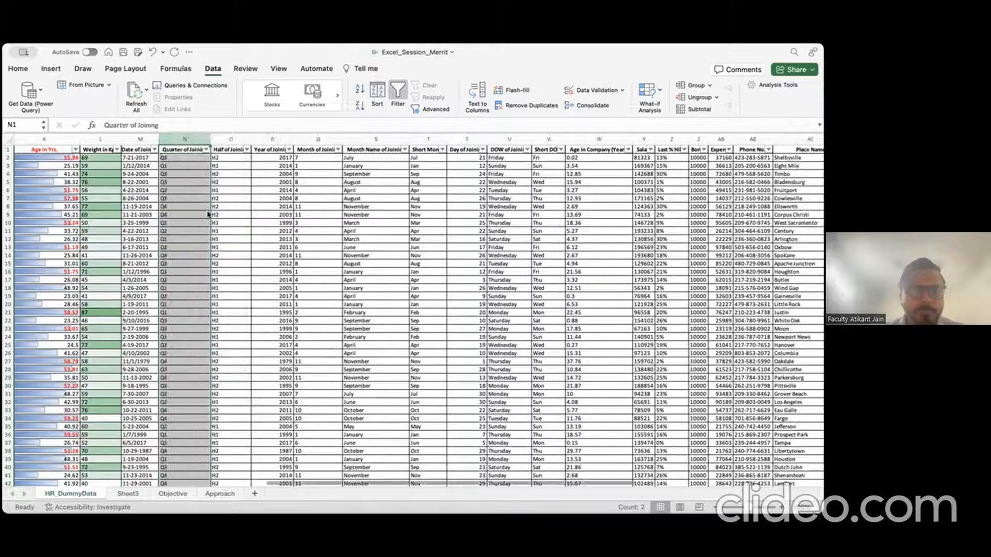
pyautogui.click(280, 189)
# Step: Select the whole data table from Emp ID using Ctrl+Shift+Right and Ctrl+Shift+Down
pyautogui.click(101, 151)
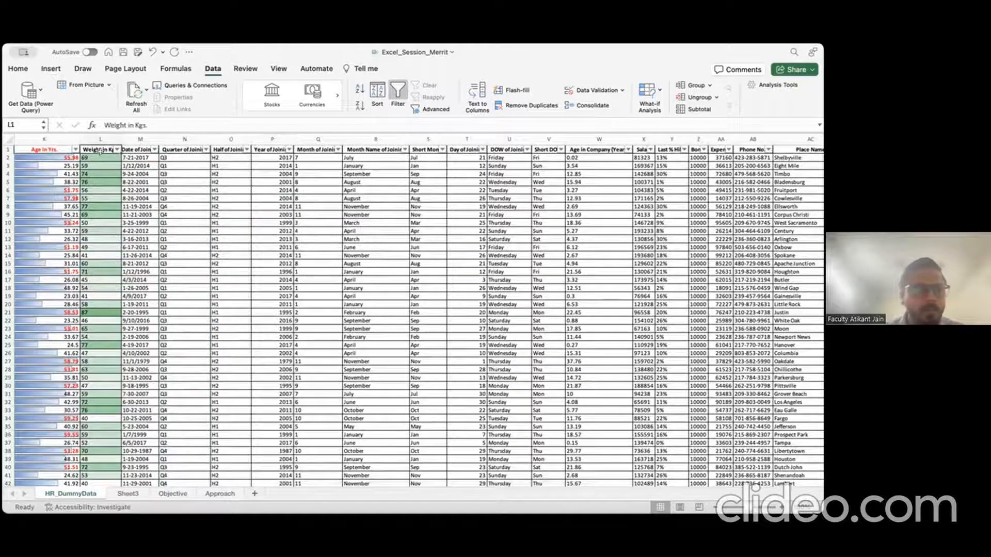
pyautogui.press('Left')
pyautogui.press('Left')
pyautogui.press('Left')
pyautogui.press('Left')
pyautogui.press('Left')
pyautogui.press('Left')
pyautogui.press('Left')
pyautogui.press('Left')
pyautogui.press('Left')
pyautogui.press('Left')
pyautogui.press('Left')
pyautogui.press('Left')
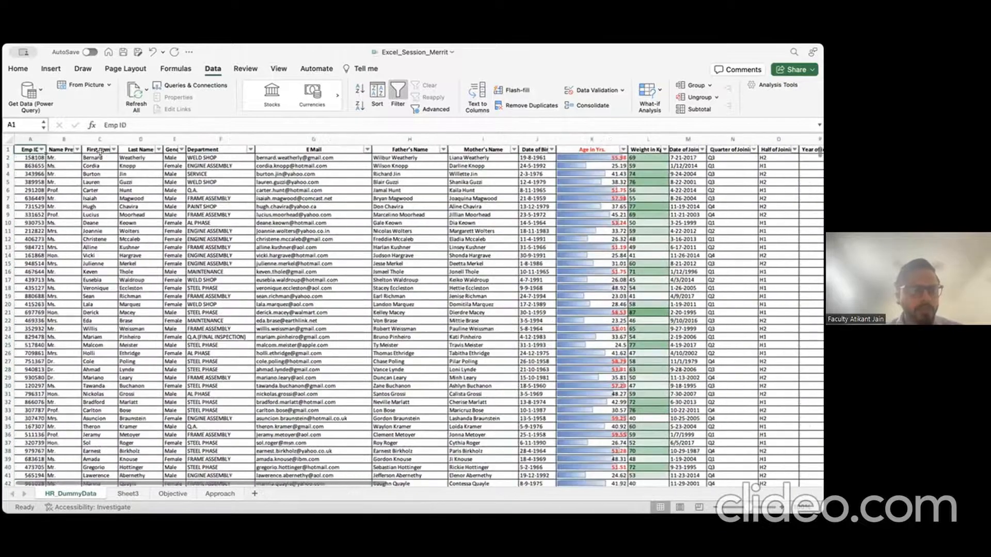
pyautogui.hotkey('ctrl', 'shift', 'Right')
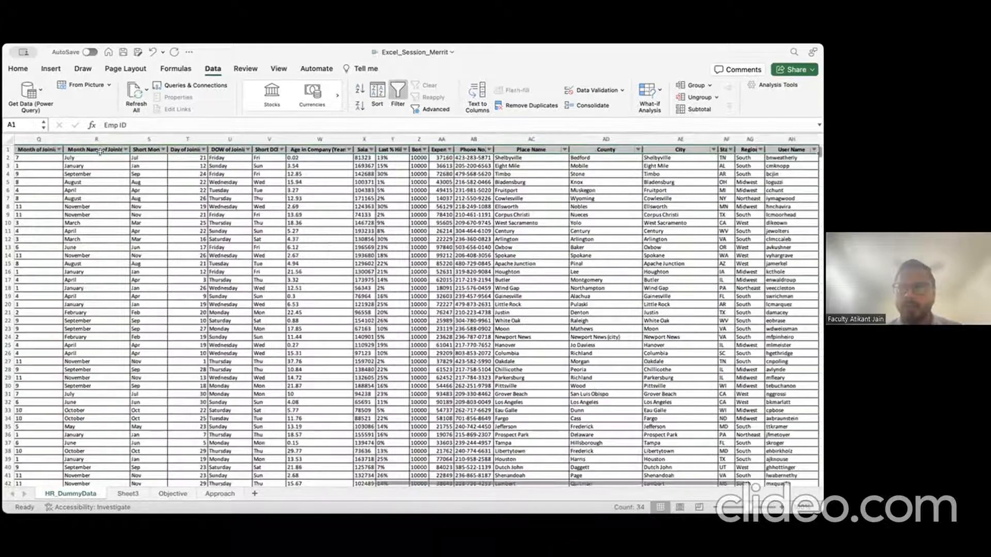
pyautogui.hotkey('ctrl', 'shift', 'Down')
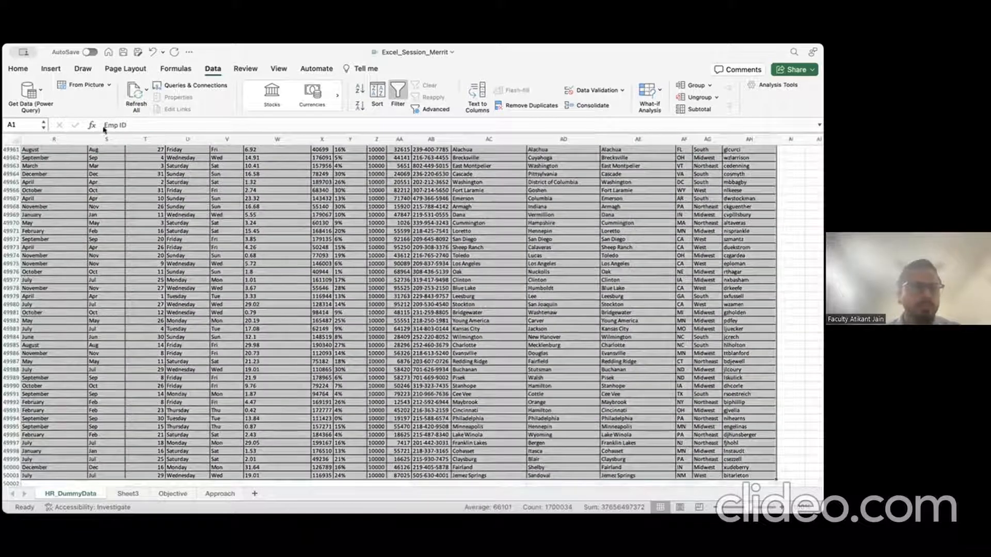
pyautogui.click(52, 68)
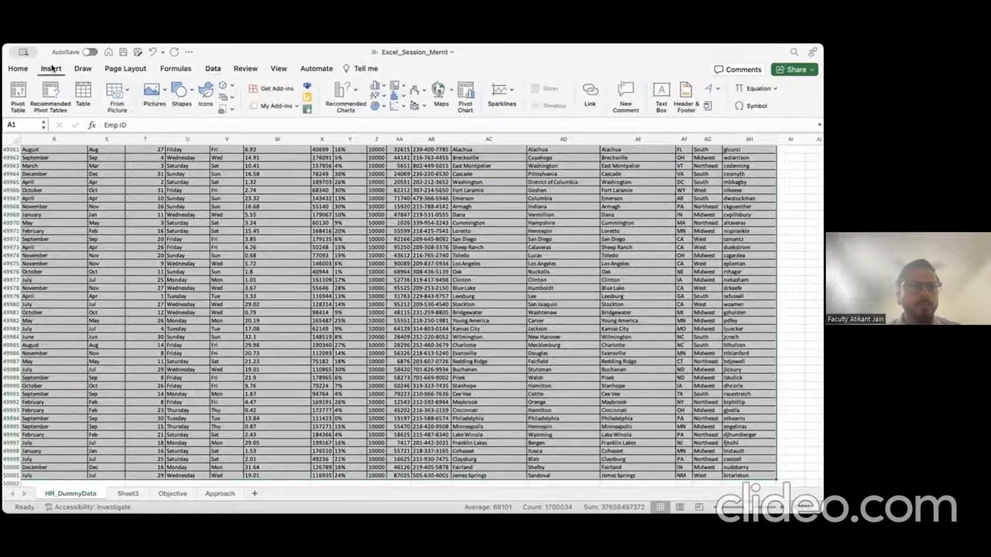
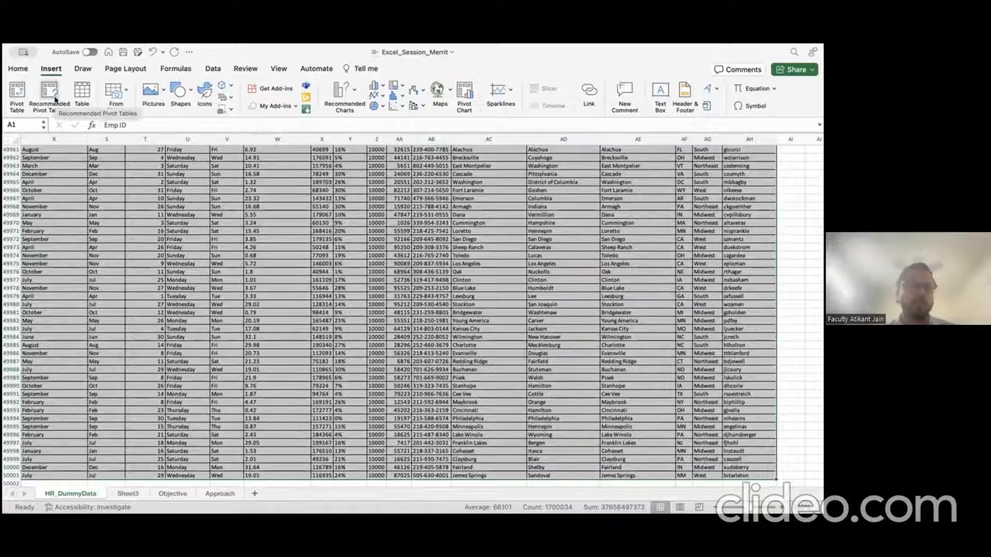
# Step: Insert a PivotTable from the HR_DummyData range $A$1:$AH$50001 on a new worksheet
pyautogui.click(17, 92)
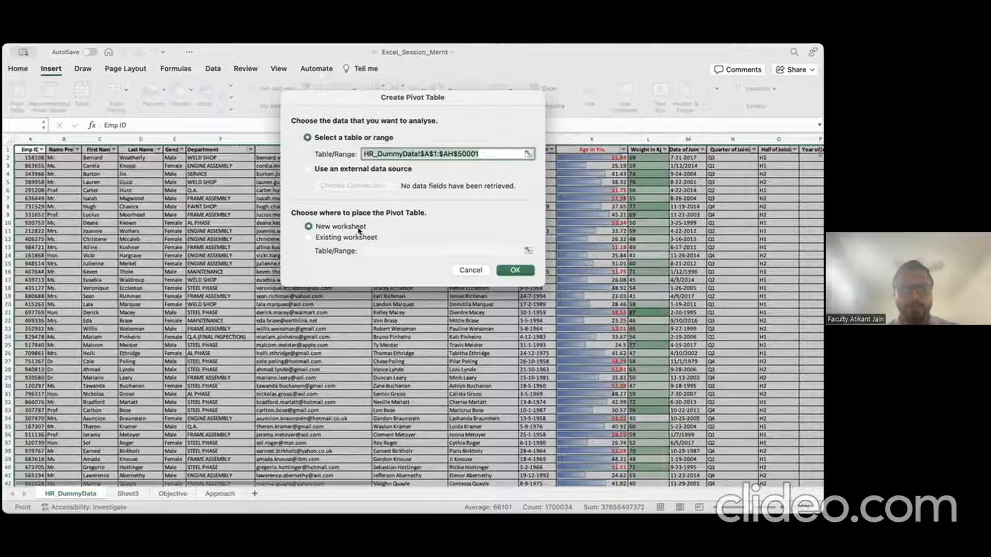
pyautogui.click(521, 276)
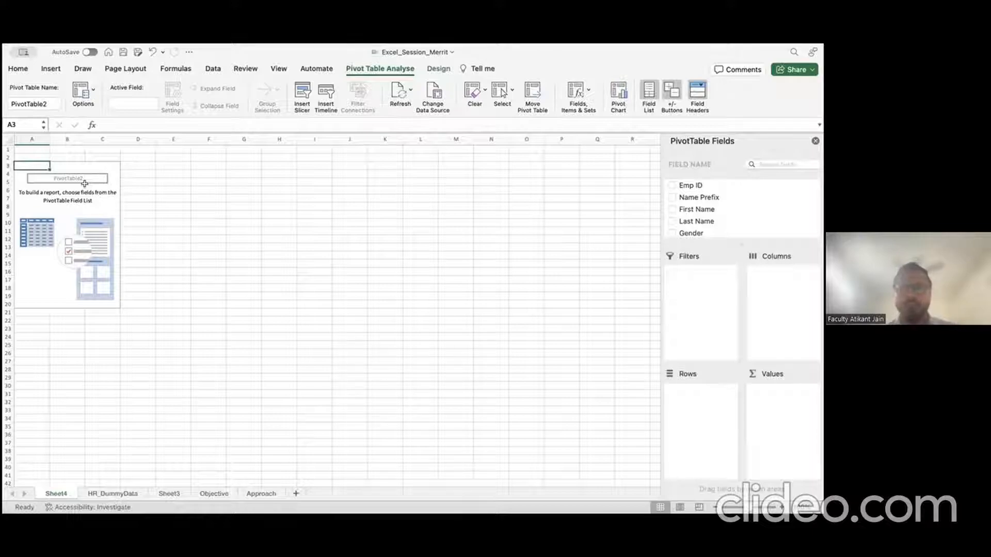
# Step: Place the Gender field in the pivot table's Rows area
pyautogui.click(696, 231)
pyautogui.click(673, 232)
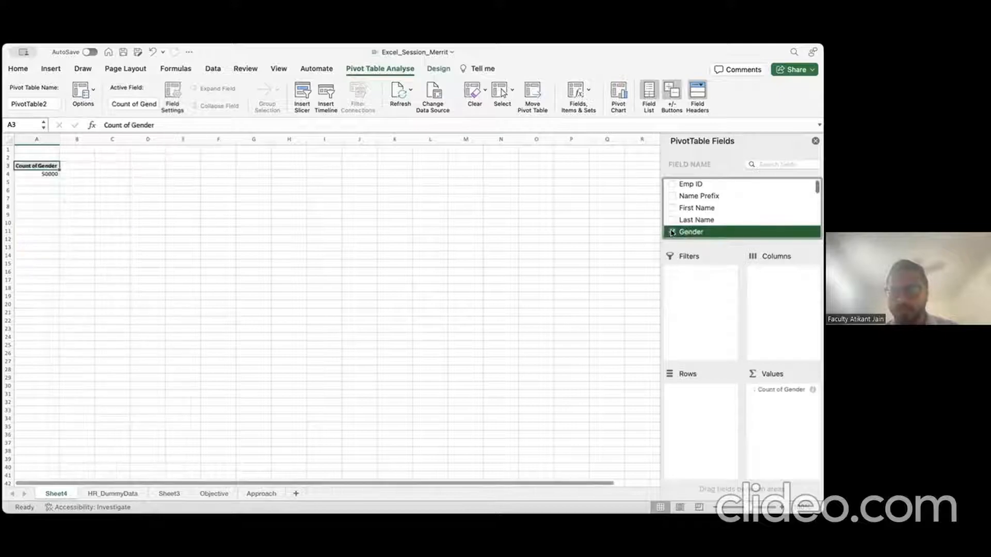
pyautogui.moveTo(773, 391); pyautogui.dragTo(703, 393)
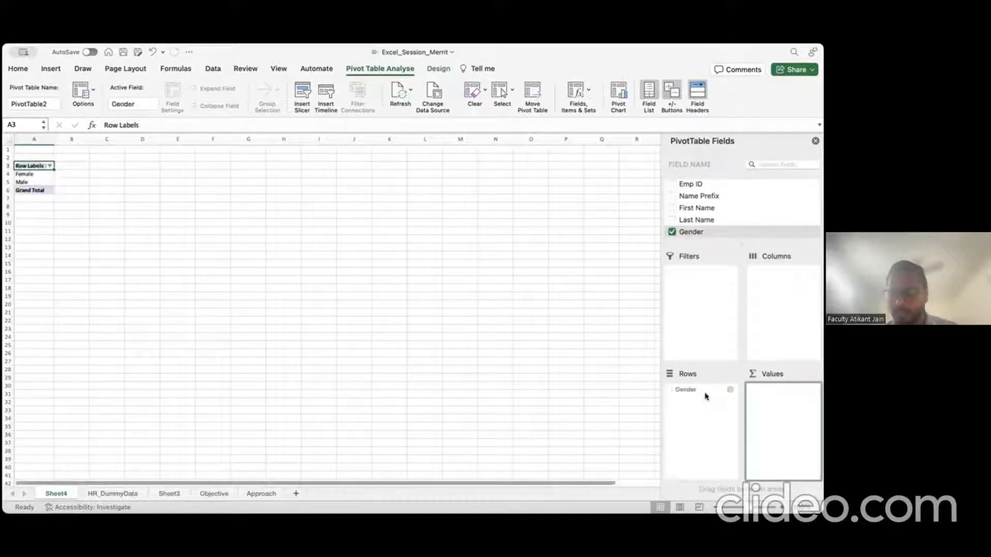
# Step: Add Age in Yrs. to Values and summarise it as Average
pyautogui.click(772, 164)
pyautogui.write('age')
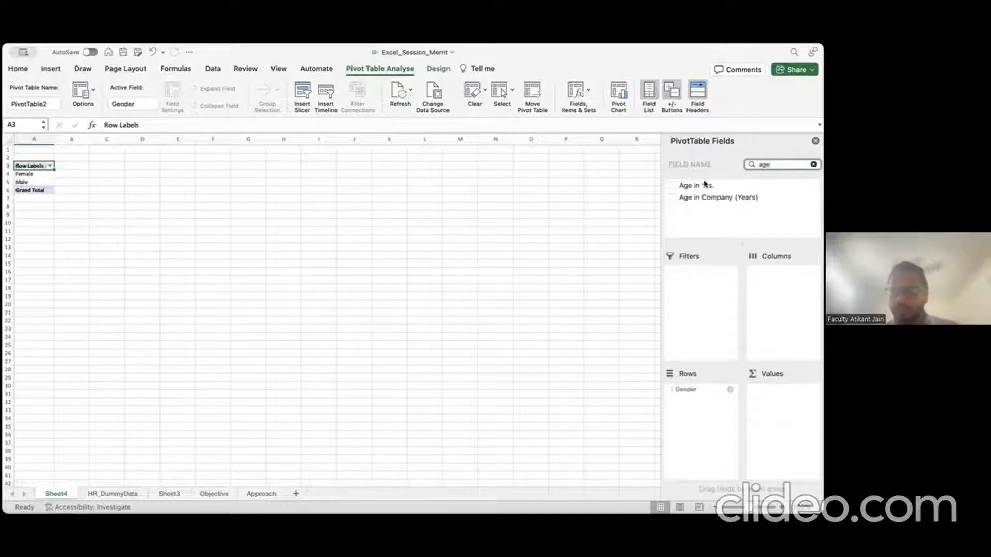
pyautogui.moveTo(705, 183); pyautogui.dragTo(793, 389)
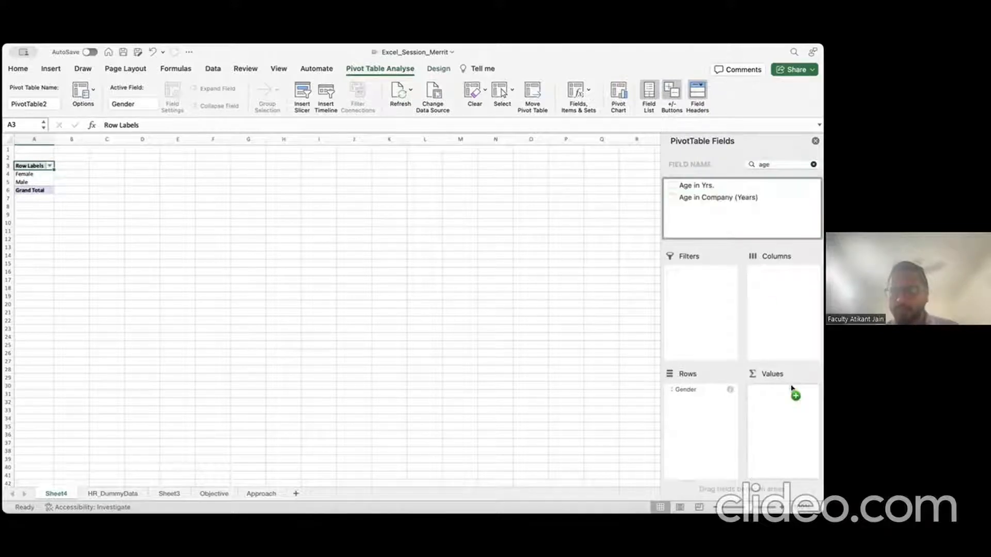
pyautogui.click(811, 390)
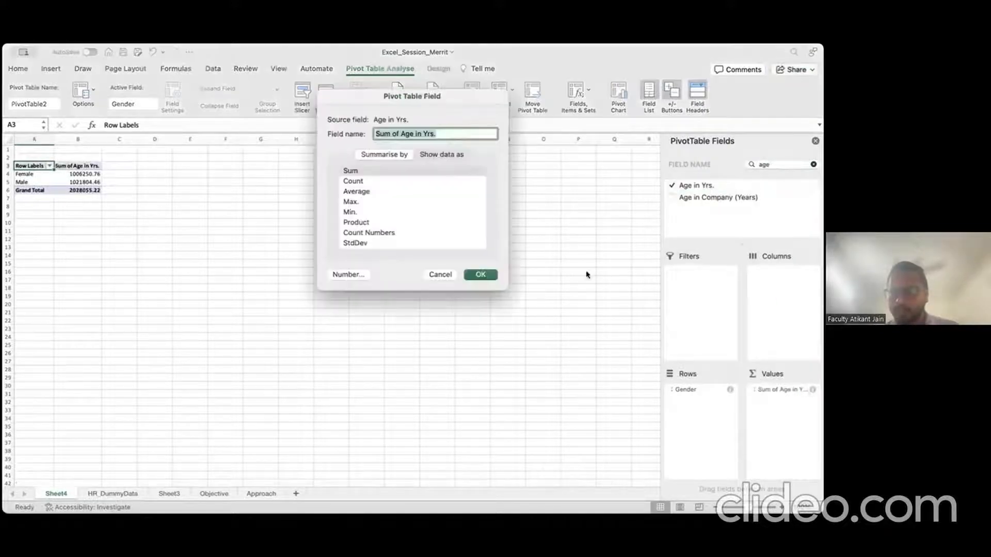
pyautogui.click(368, 193)
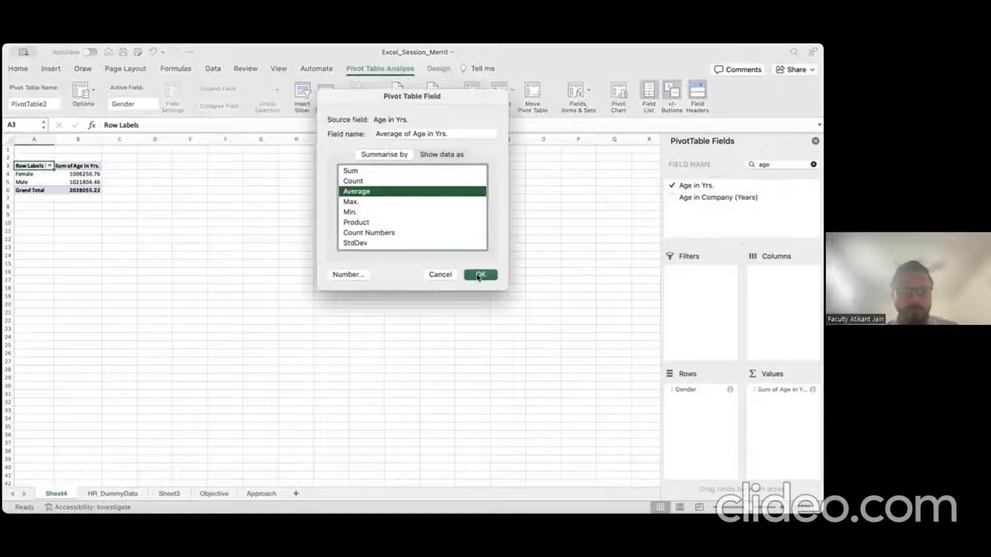
pyautogui.click(480, 275)
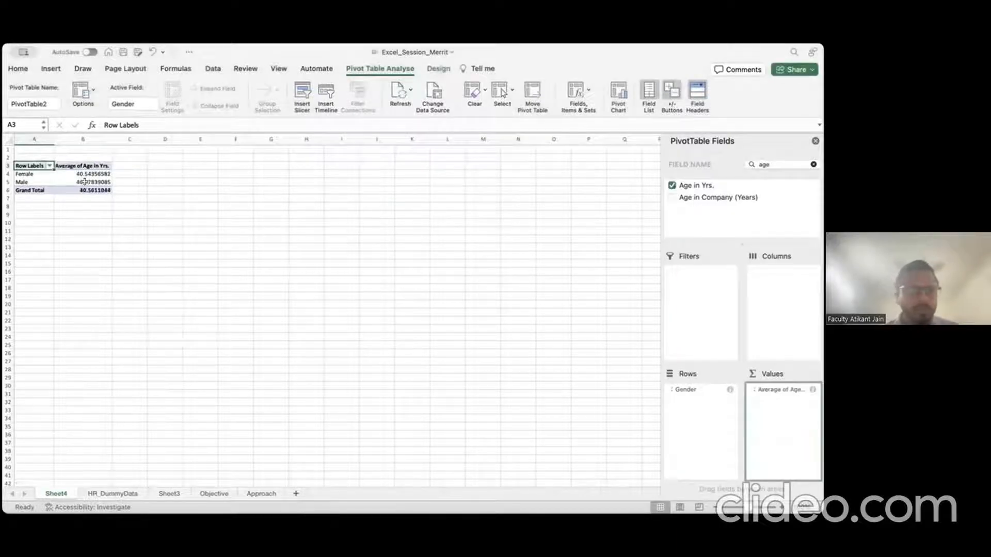
# Step: Check the average ages: Female 40.54 and Male 40.58
pyautogui.click(31, 167)
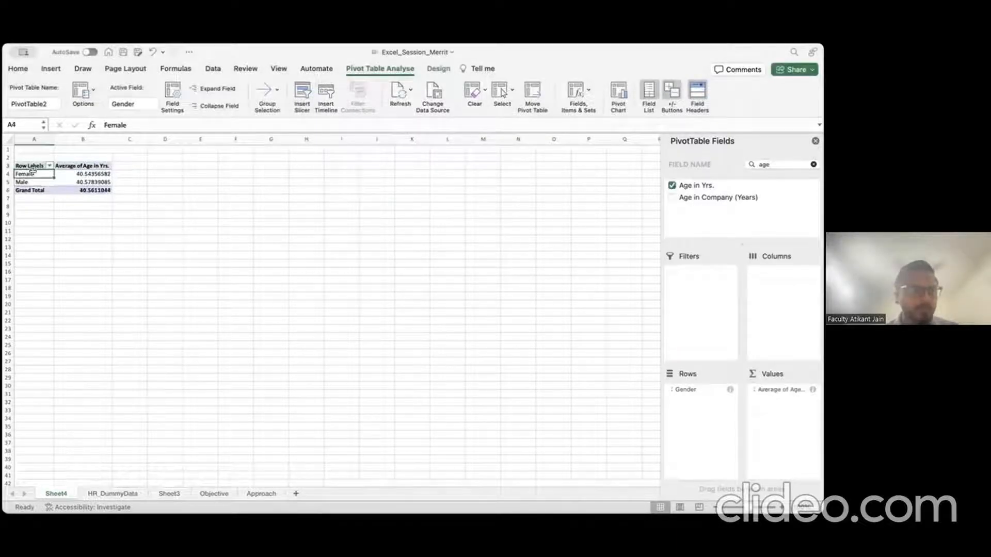
pyautogui.click(93, 174)
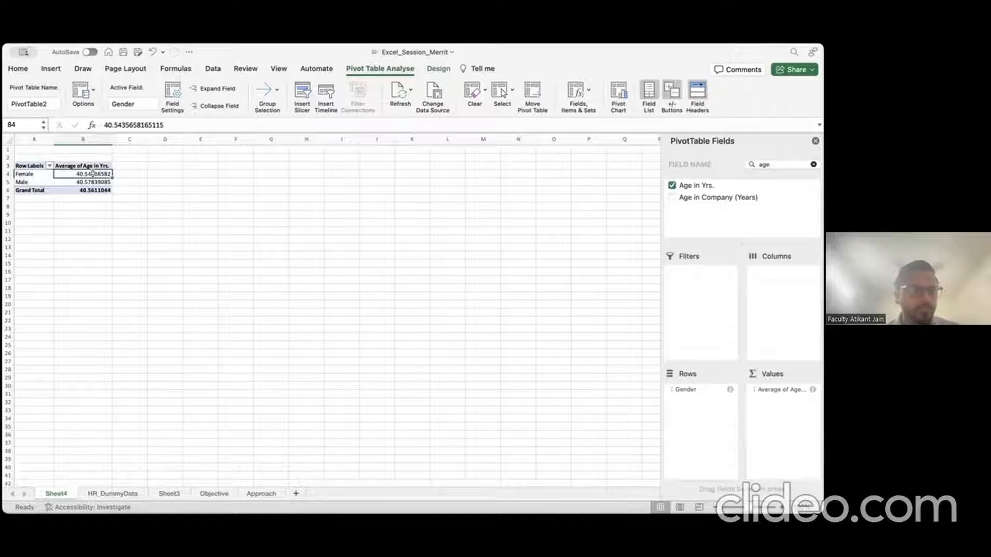
pyautogui.click(40, 182)
pyautogui.click(75, 182)
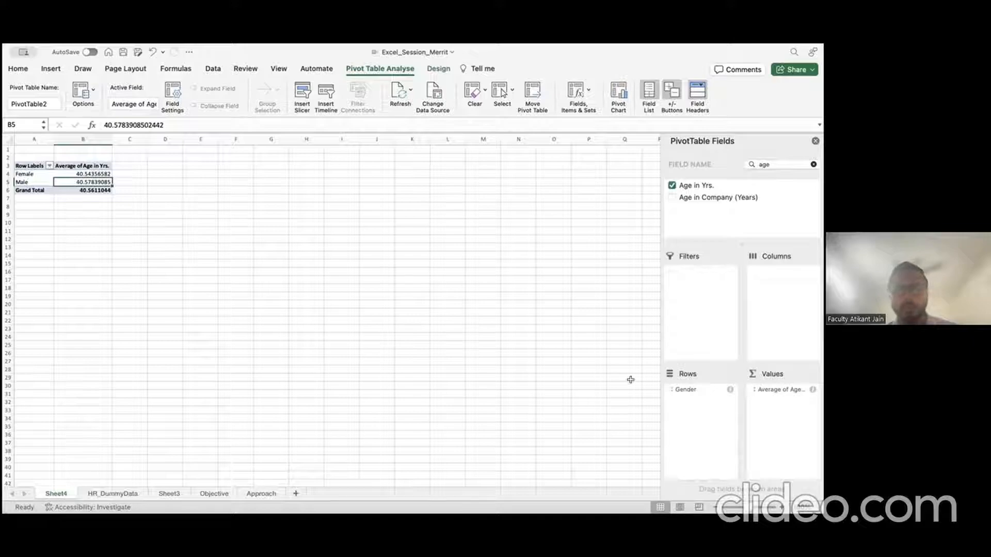
pyautogui.click(809, 392)
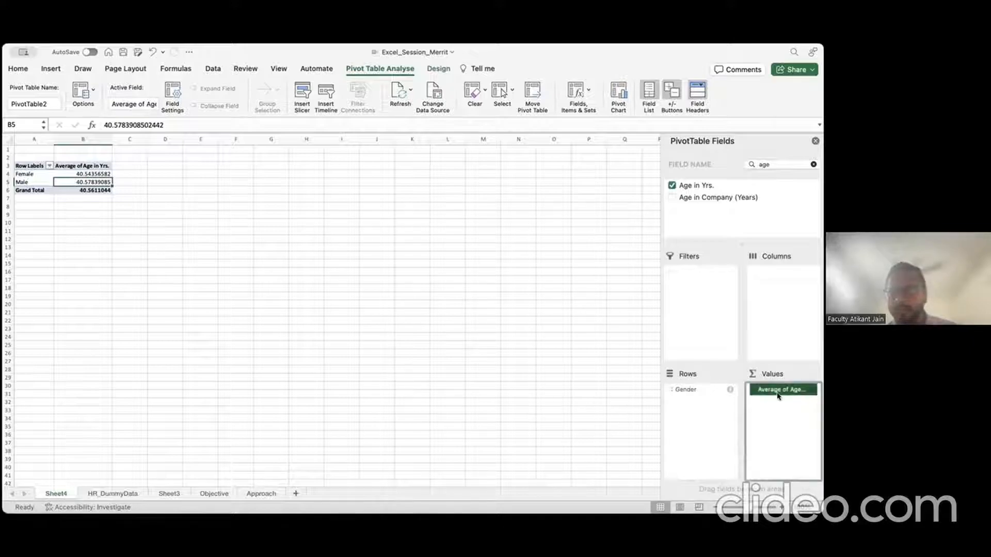
pyautogui.moveTo(778, 396); pyautogui.dragTo(559, 361)
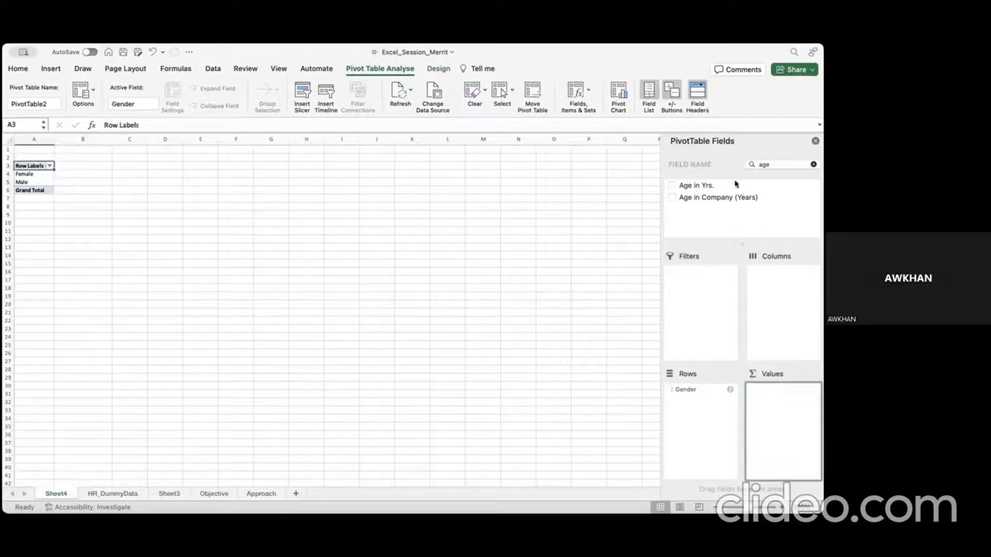
pyautogui.moveTo(712, 188); pyautogui.dragTo(774, 400)
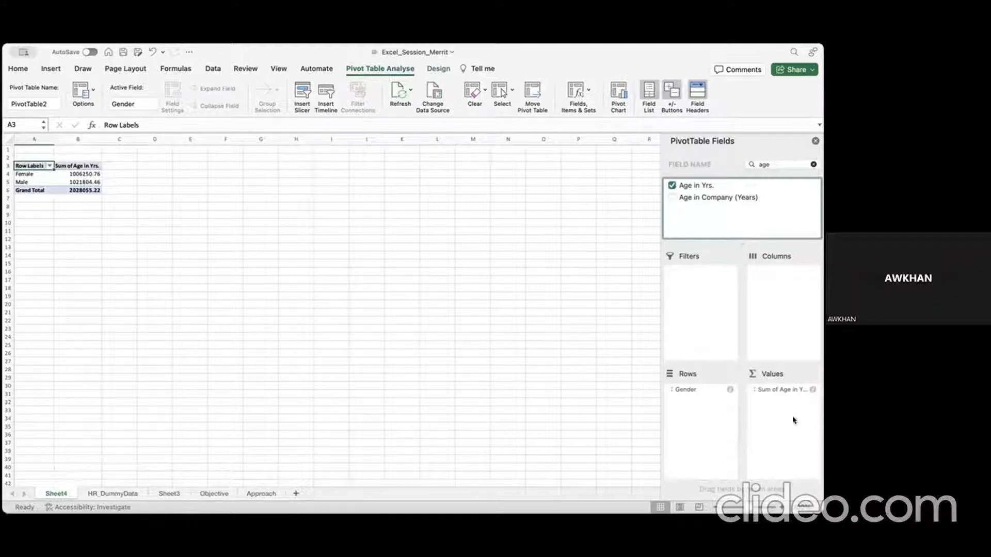
pyautogui.click(811, 390)
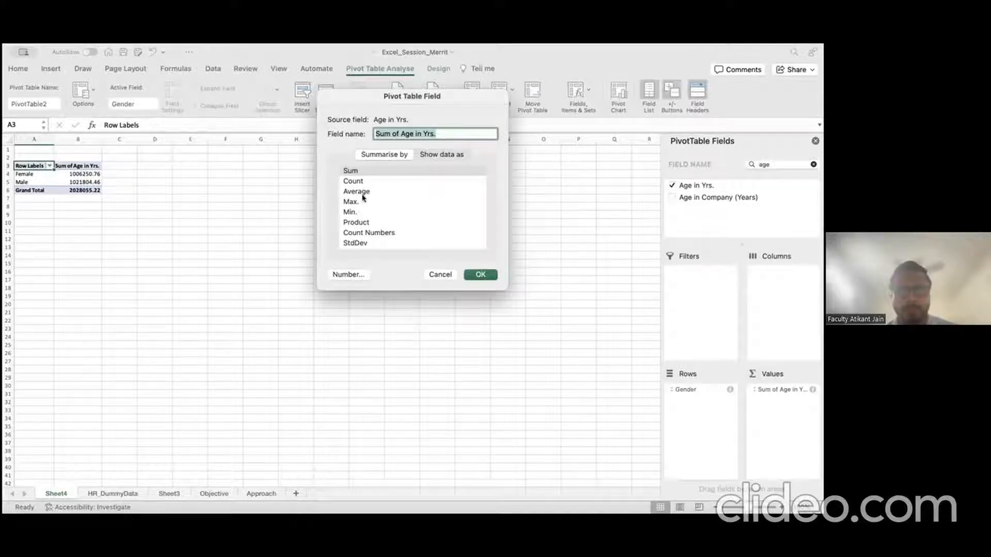
pyautogui.click(356, 192)
pyautogui.click(479, 274)
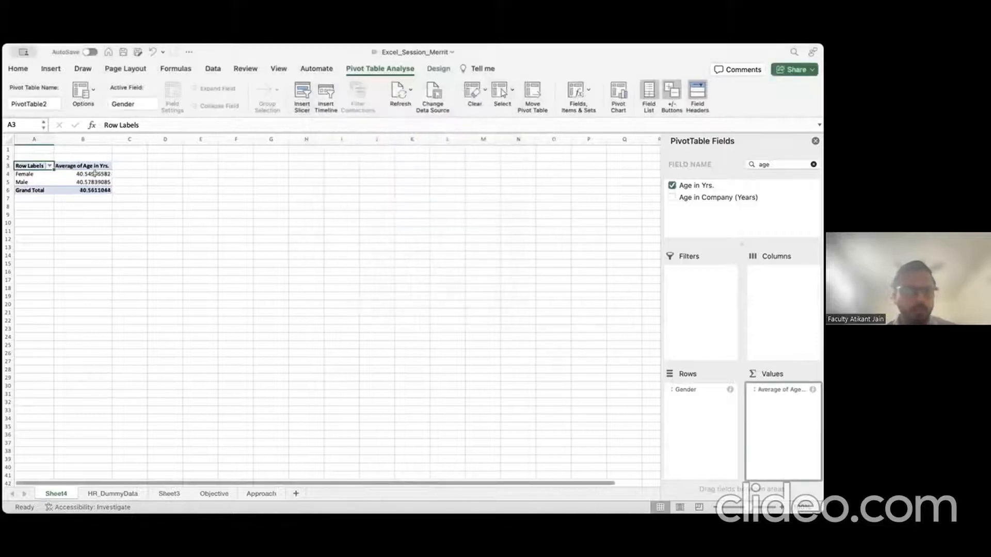
pyautogui.rightClick(96, 175)
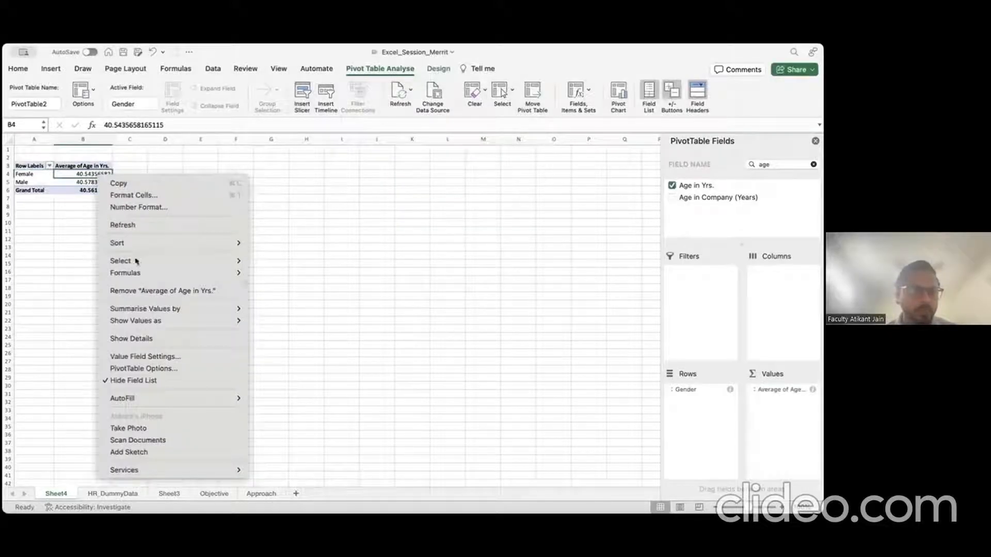
pyautogui.moveTo(182, 311)
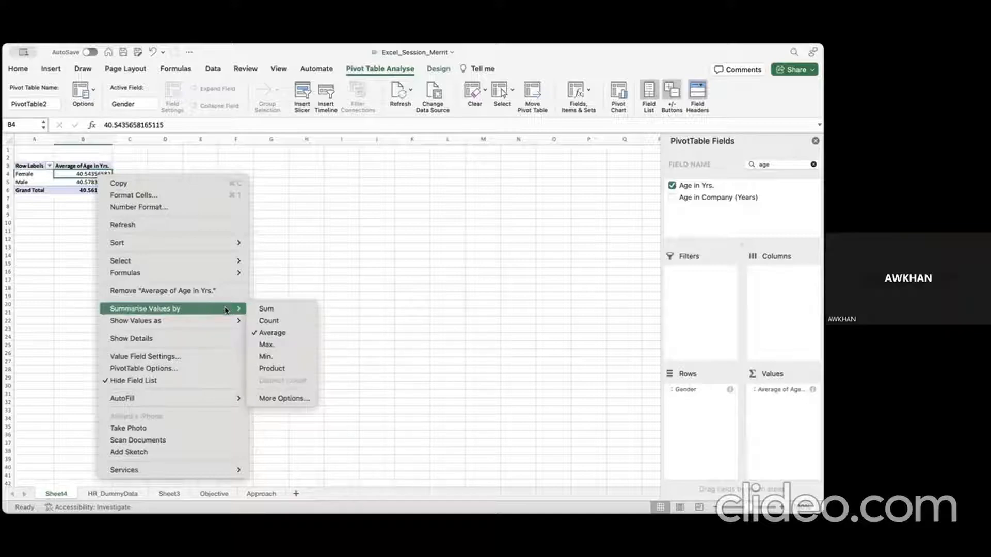
pyautogui.click(281, 345)
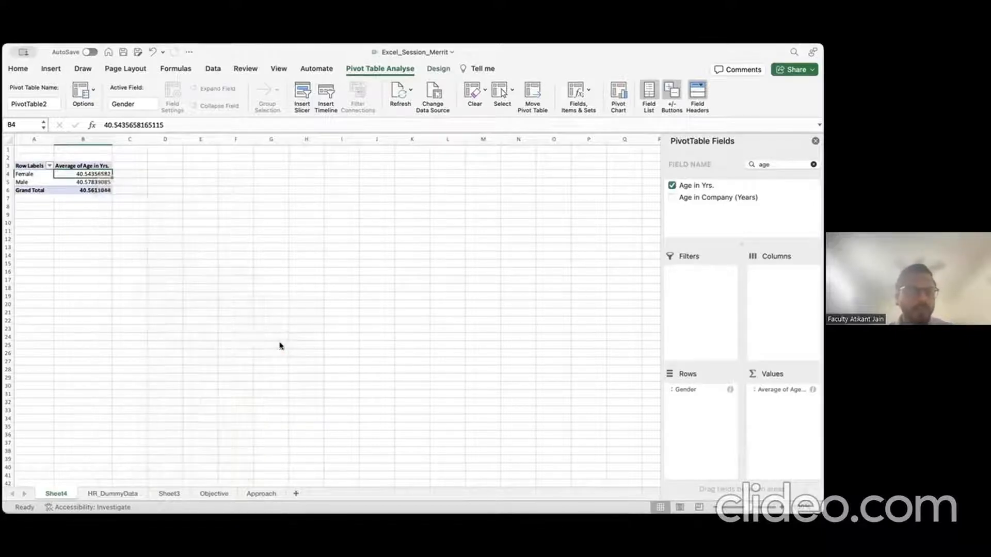
pyautogui.rightClick(86, 183)
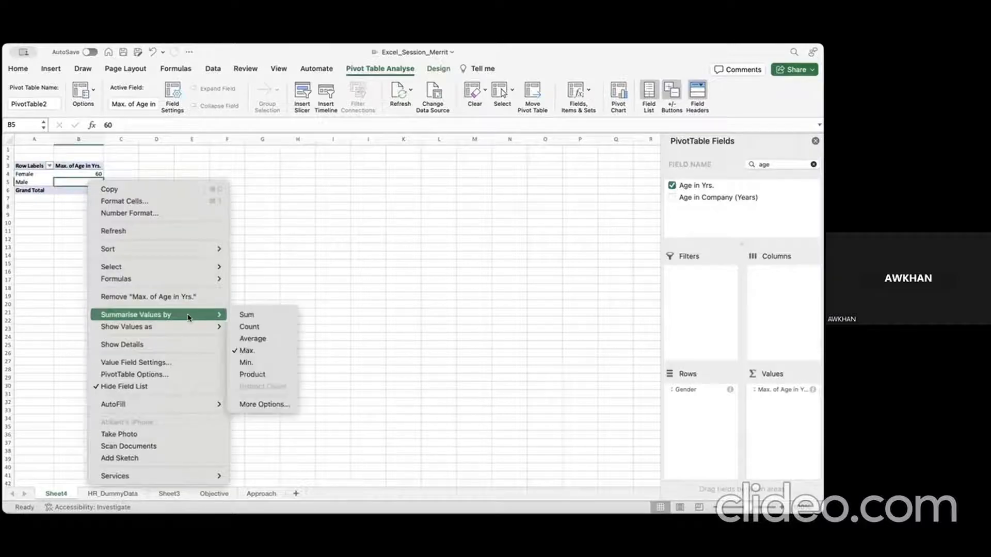
pyautogui.click(251, 338)
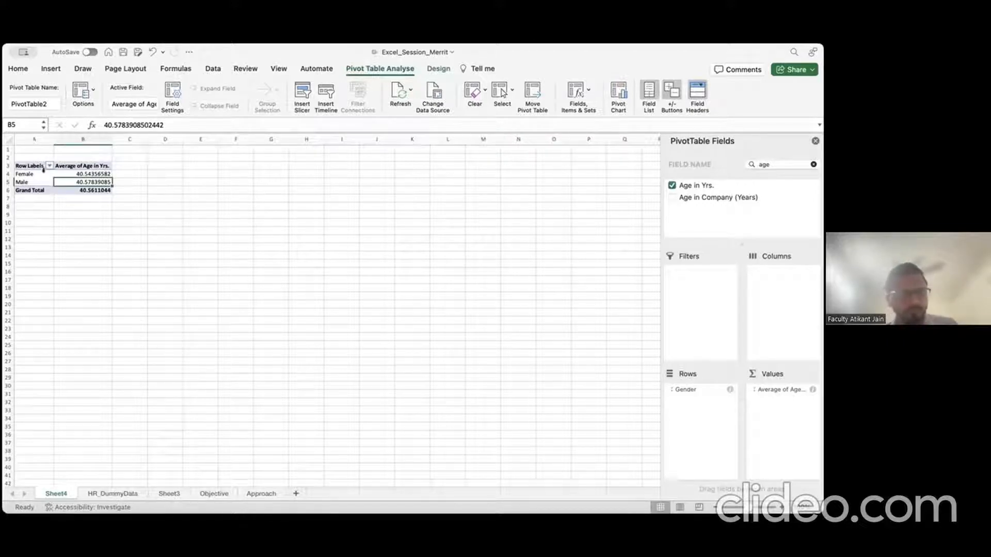
pyautogui.click(9, 166)
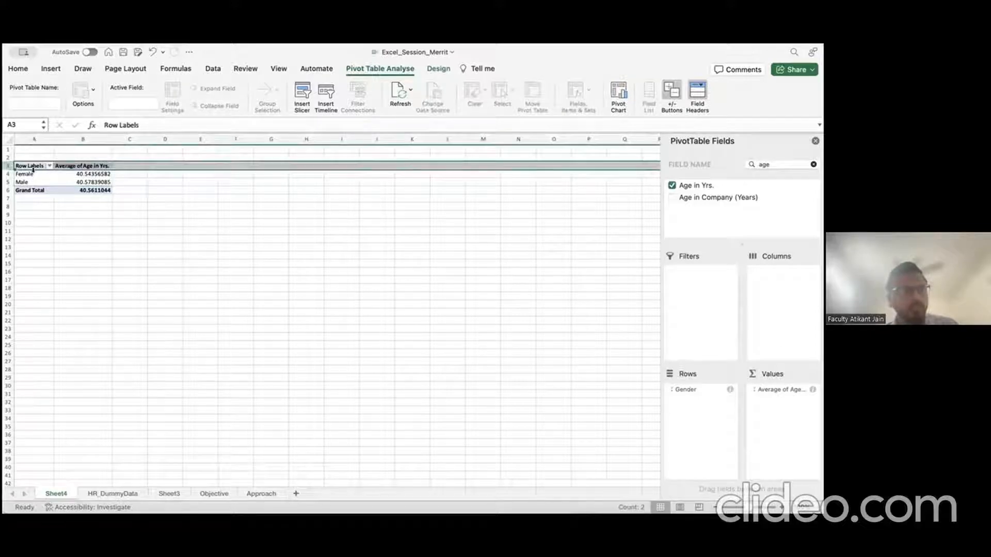
pyautogui.click(98, 190)
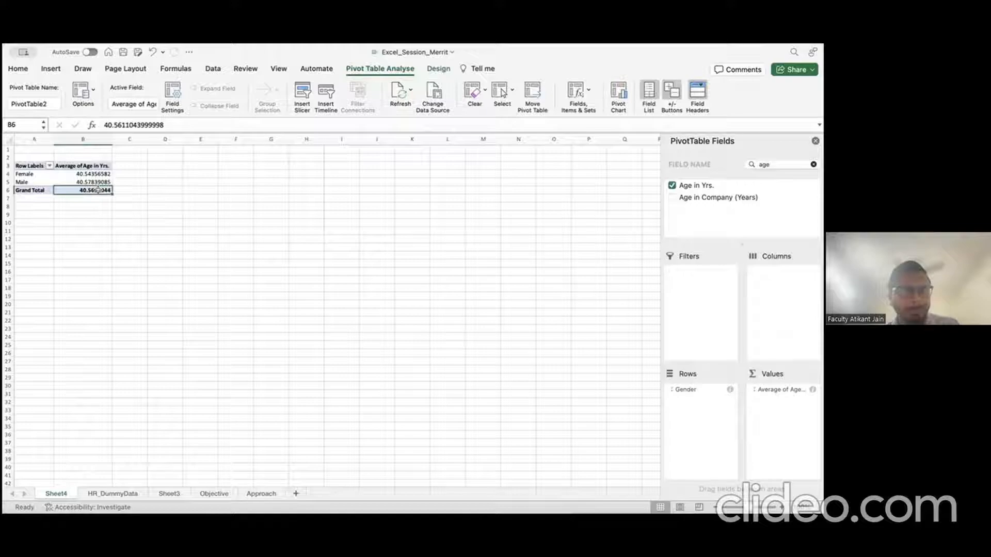
# Step: Insert a pivot chart of average age by gender and place it in rows 11–26
pyautogui.click(618, 95)
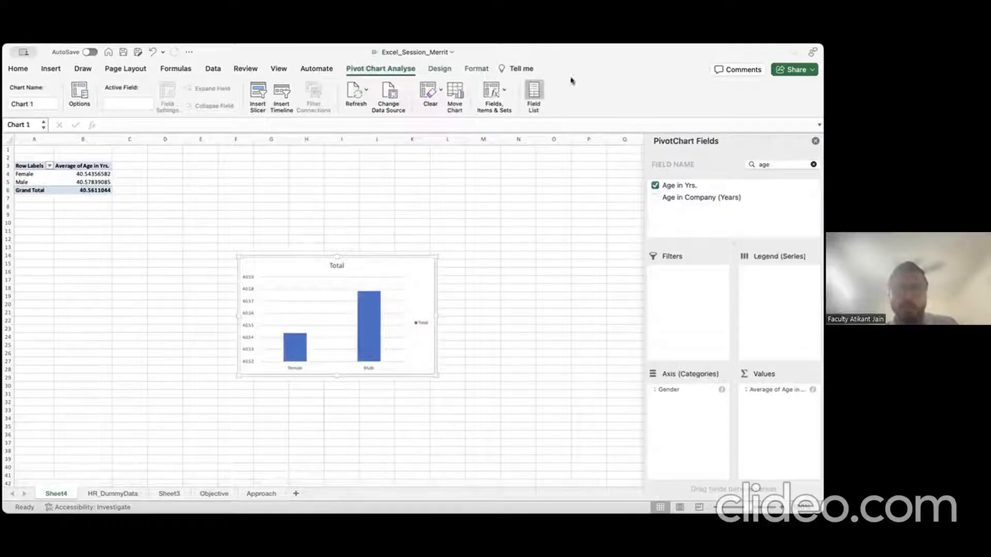
pyautogui.click(51, 69)
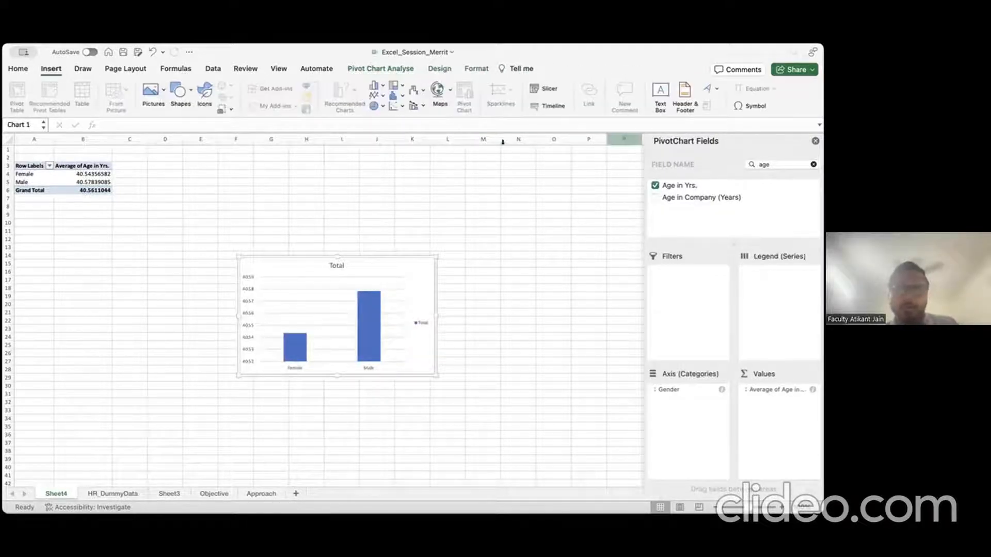
pyautogui.moveTo(360, 254); pyautogui.dragTo(382, 162)
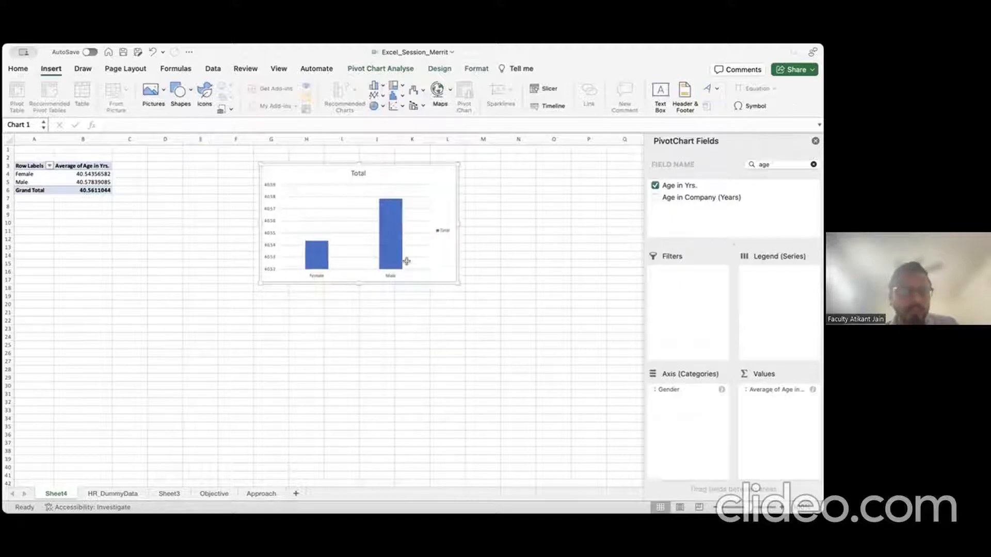
pyautogui.moveTo(376, 282); pyautogui.dragTo(367, 349)
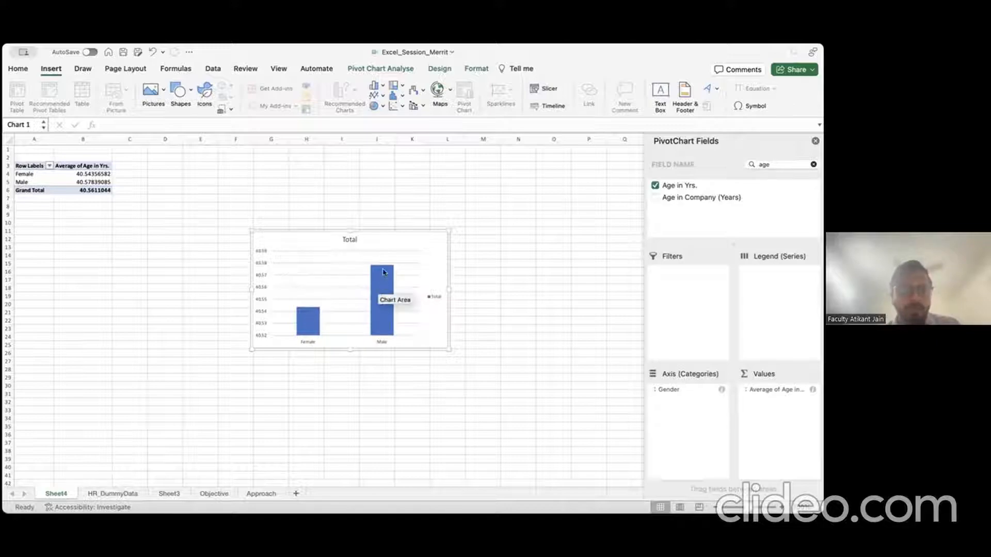
# Step: Change the pivot chart from a column chart to a 2-D Pie
pyautogui.rightClick(433, 236)
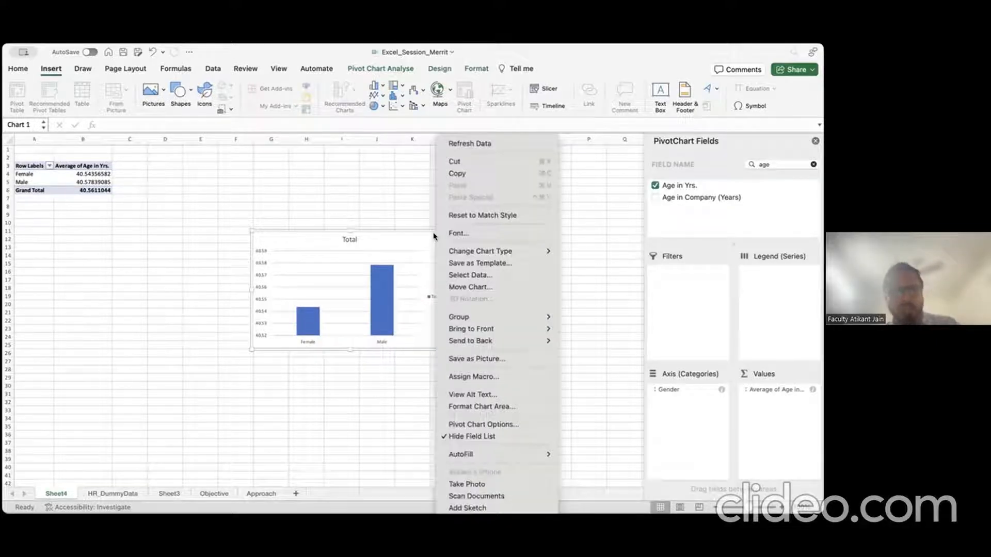
pyautogui.moveTo(487, 251)
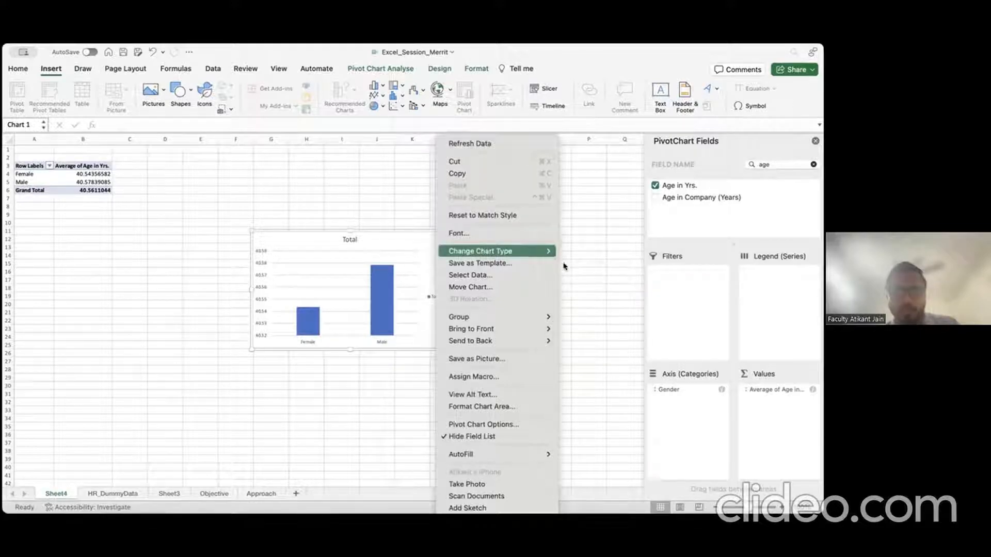
pyautogui.moveTo(582, 272)
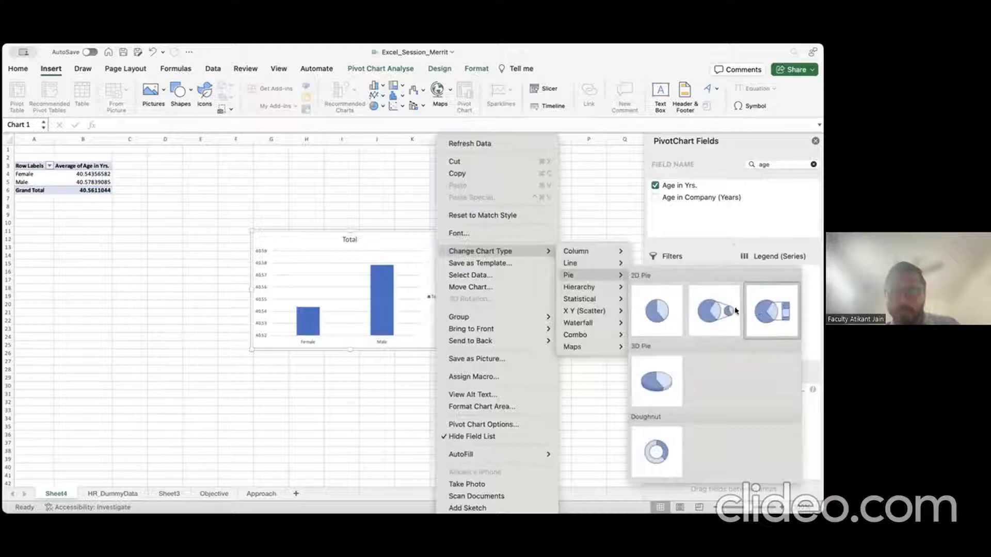
pyautogui.click(668, 326)
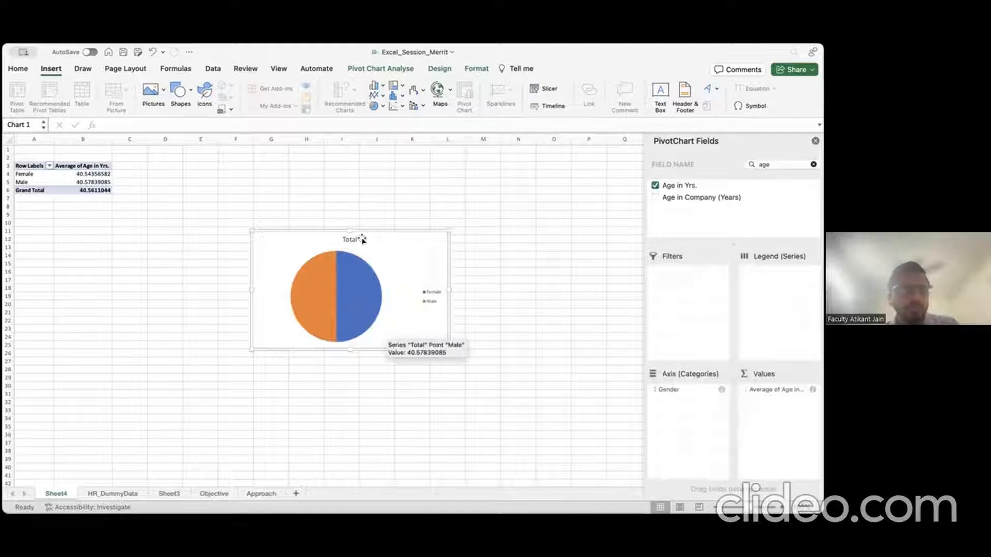
pyautogui.click(72, 189)
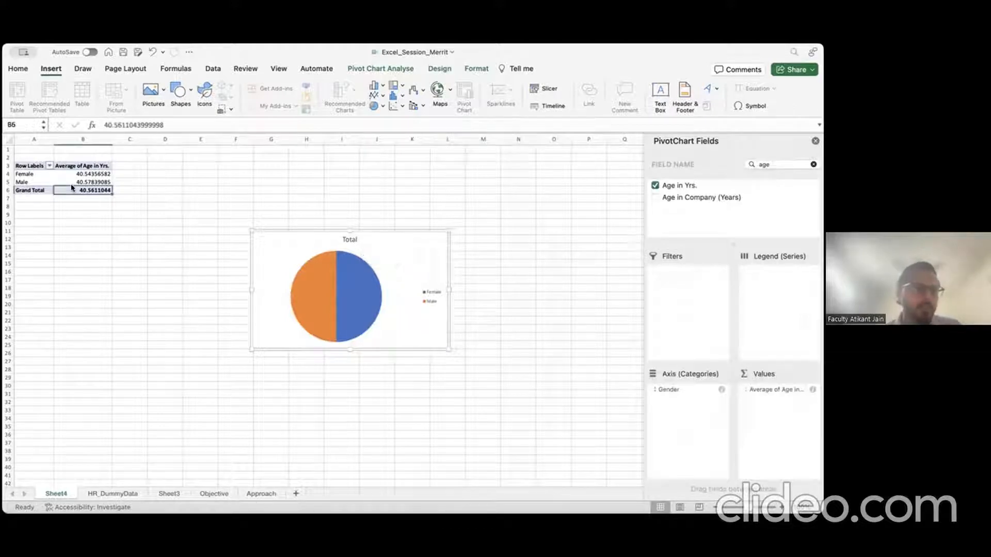
# Step: Clear the field search and add Age in Company (Years) to the pivot's Values
pyautogui.click(49, 181)
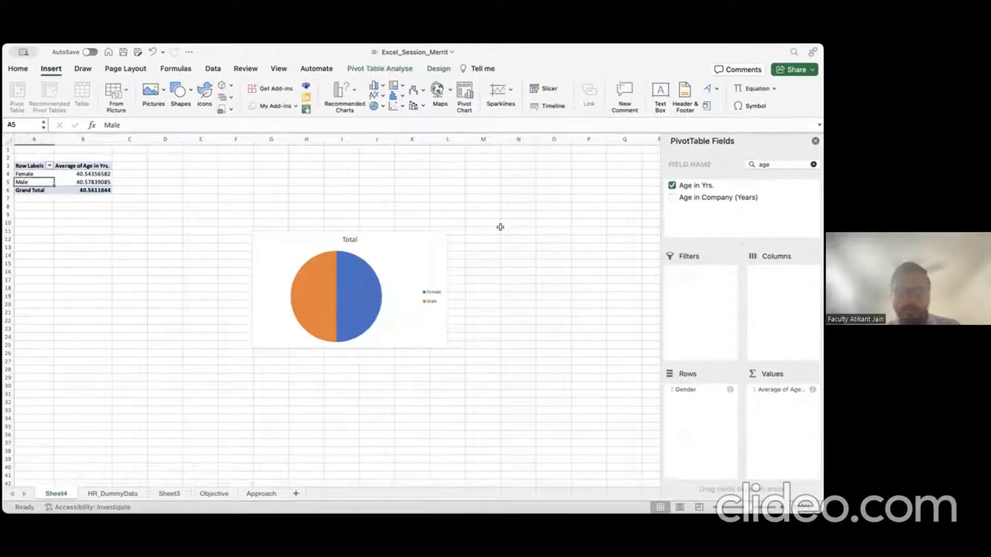
pyautogui.doubleClick(772, 163)
pyautogui.press('BackSpace')
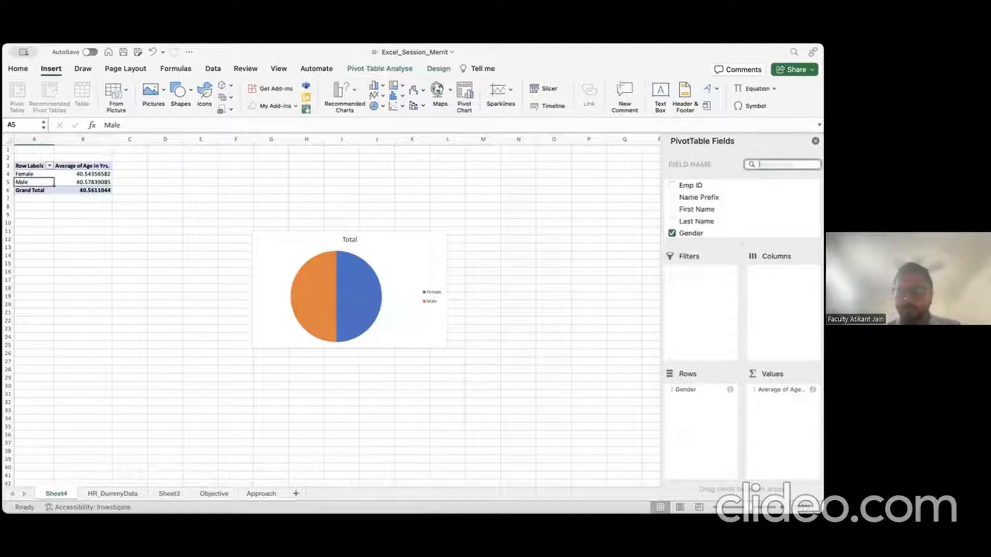
pyautogui.scroll(-5, 731, 209)
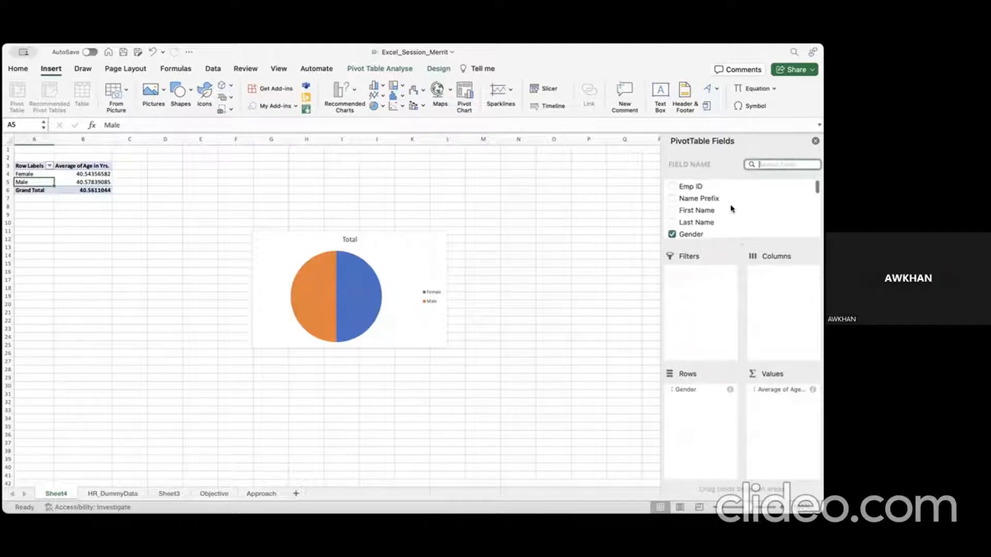
pyautogui.scroll(-8, 732, 208)
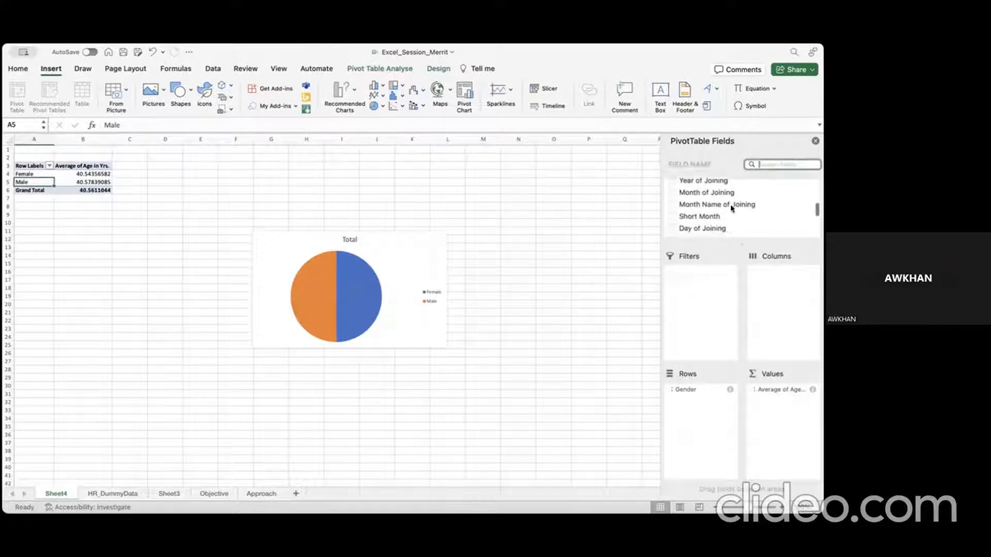
pyautogui.scroll(-3, 731, 208)
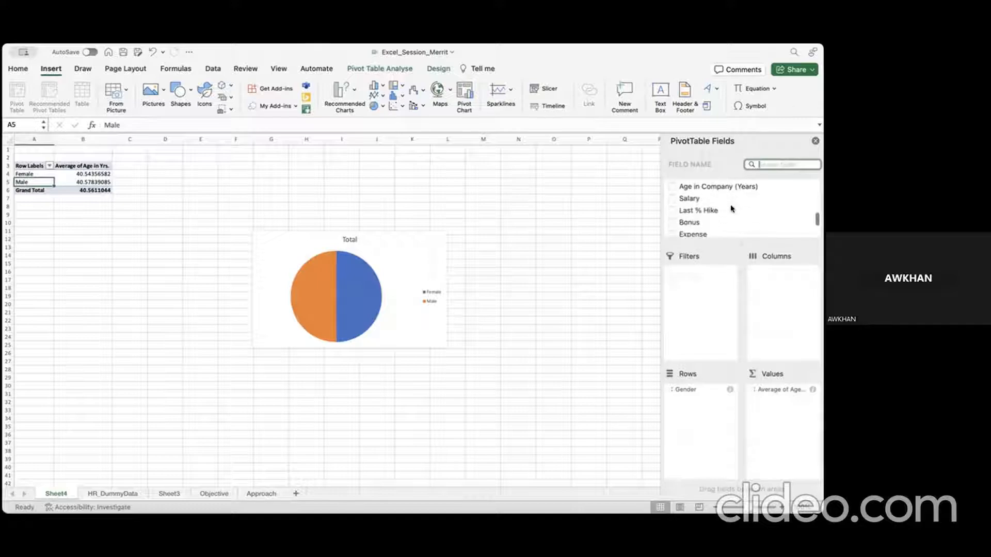
pyautogui.scroll(-1, 730, 209)
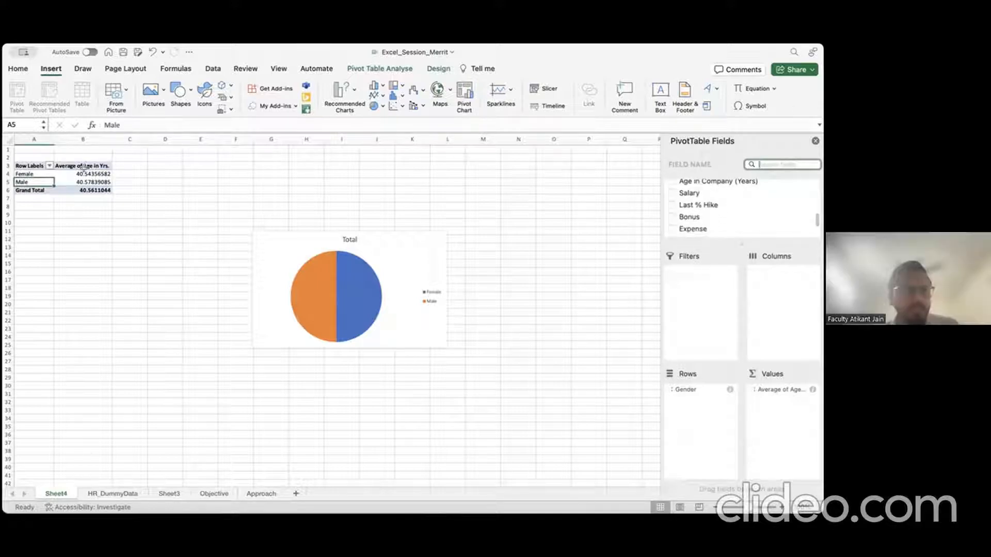
pyautogui.scroll(3, 733, 217)
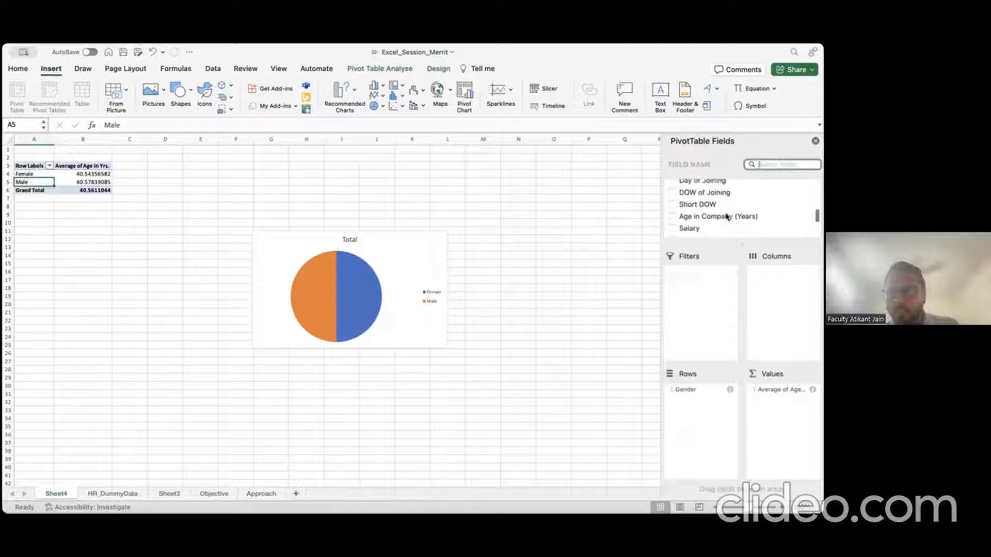
pyautogui.click(720, 218)
pyautogui.moveTo(720, 217); pyautogui.dragTo(784, 407)
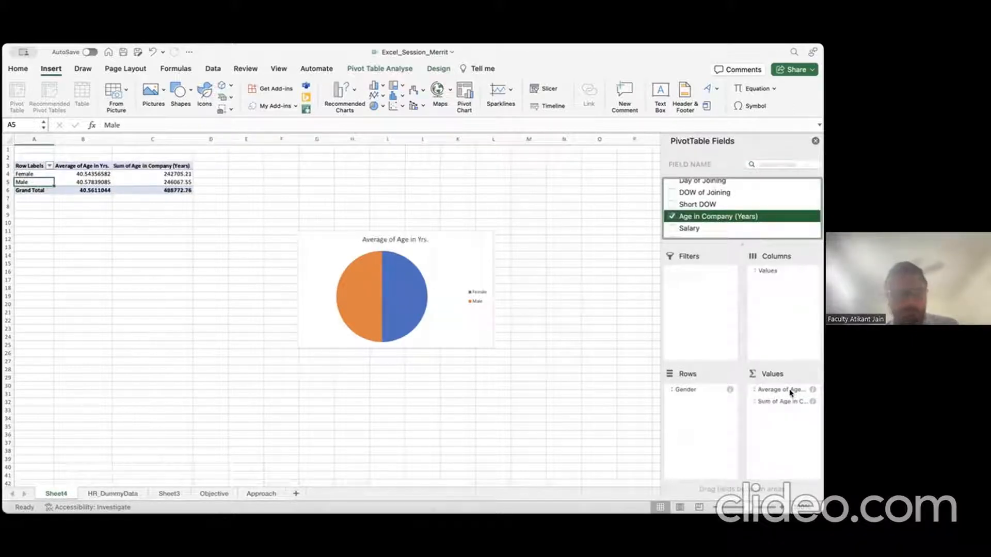
# Step: Remove Average of Age in Yrs. from the Values area
pyautogui.click(791, 391)
pyautogui.moveTo(791, 393); pyautogui.dragTo(791, 394)
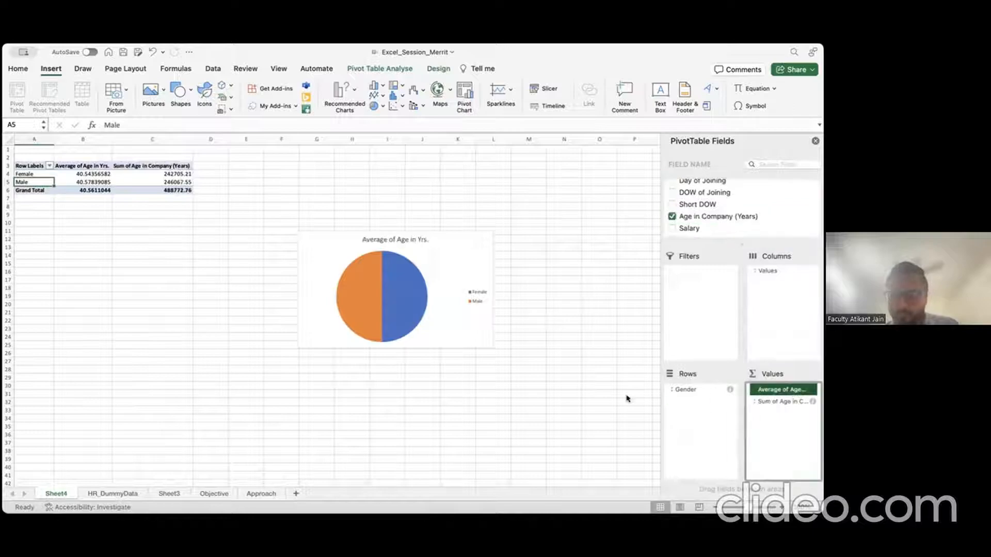
pyautogui.moveTo(627, 399); pyautogui.dragTo(593, 400)
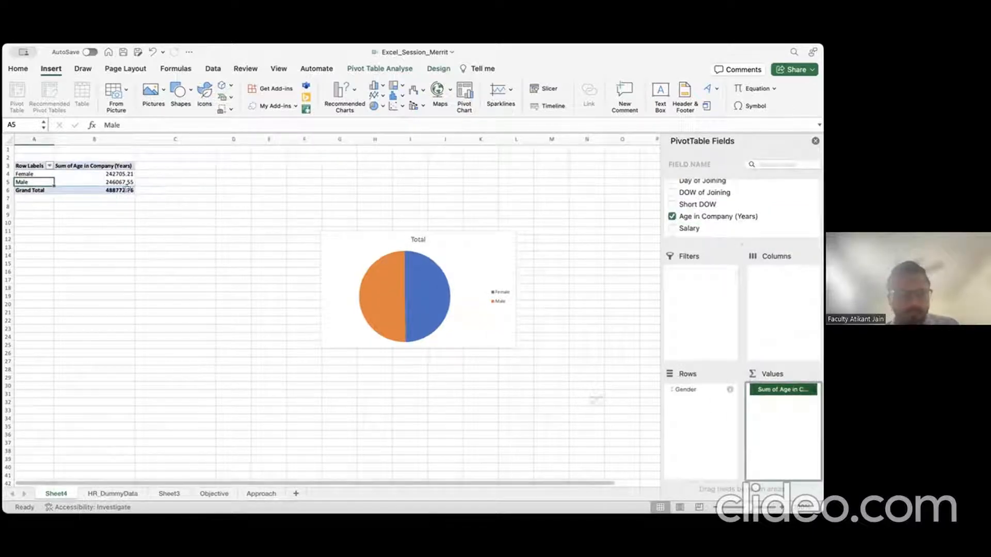
# Step: Check the sums Female 242705.21 and Male 246067.55 and the updated pie chart
pyautogui.click(112, 174)
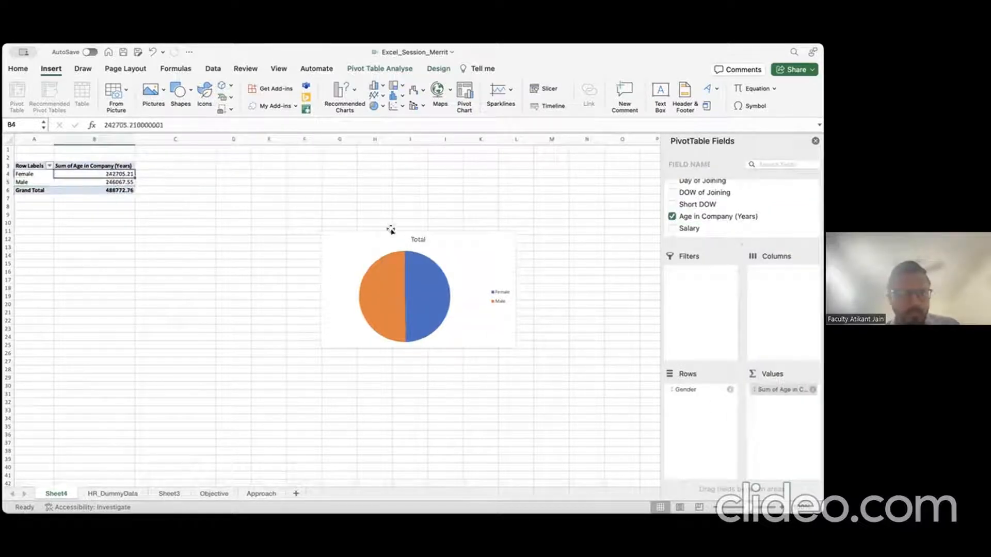
pyautogui.click(390, 231)
pyautogui.rightClick(447, 250)
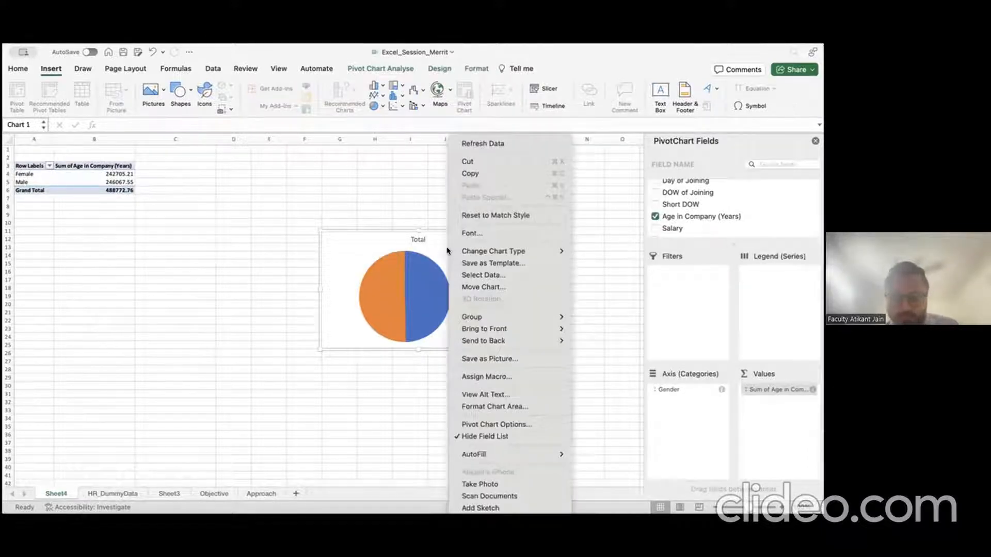
pyautogui.click(484, 145)
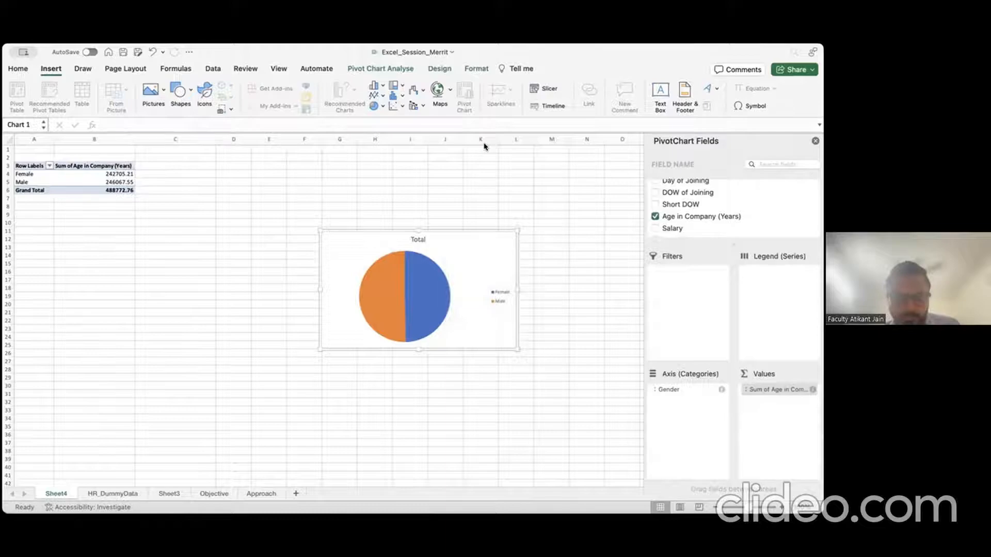
pyautogui.click(115, 182)
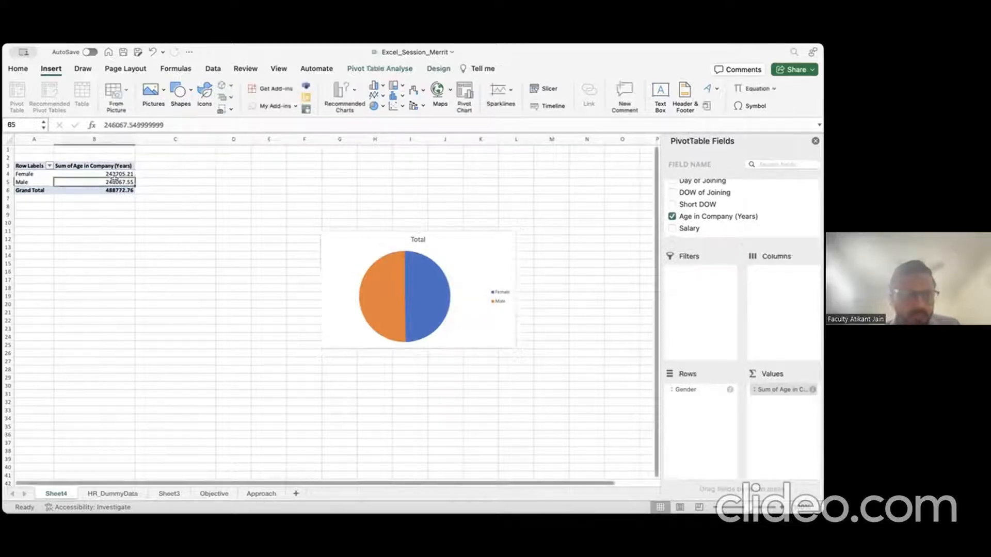
# Step: Summarise Age in Company (Years) by Average: Female 9.779, Male 9.772, total 9.775
pyautogui.click(813, 390)
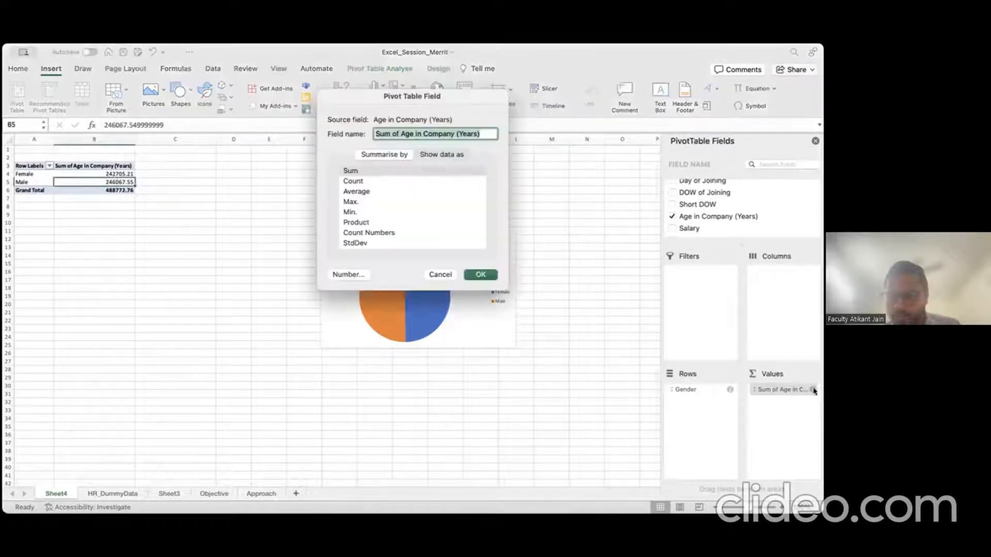
pyautogui.click(356, 191)
pyautogui.click(490, 276)
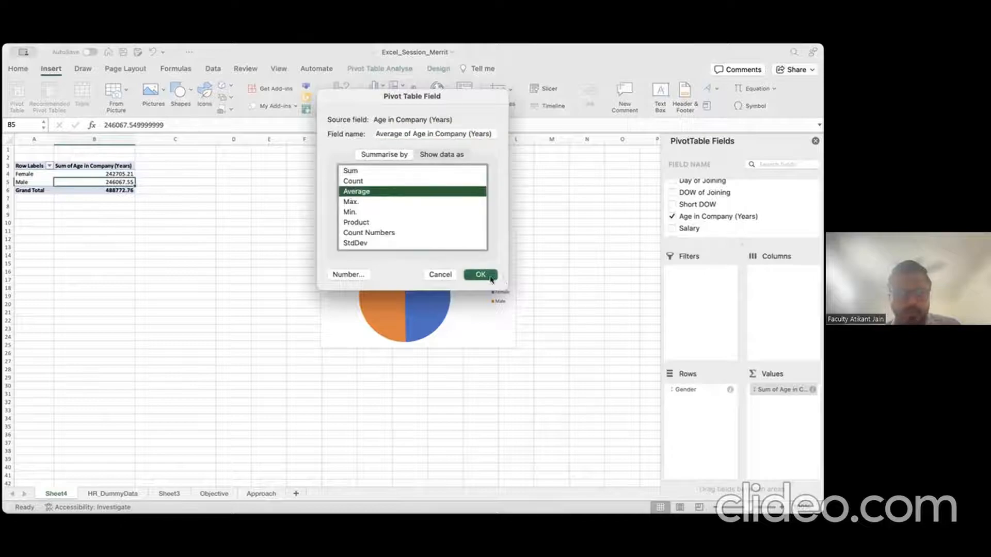
pyautogui.click(124, 190)
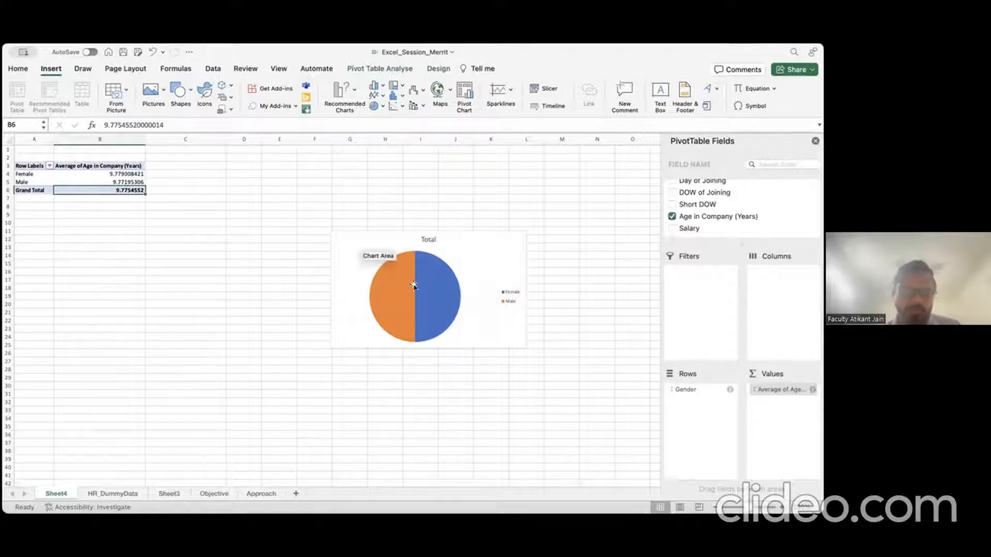
pyautogui.moveTo(413, 251)
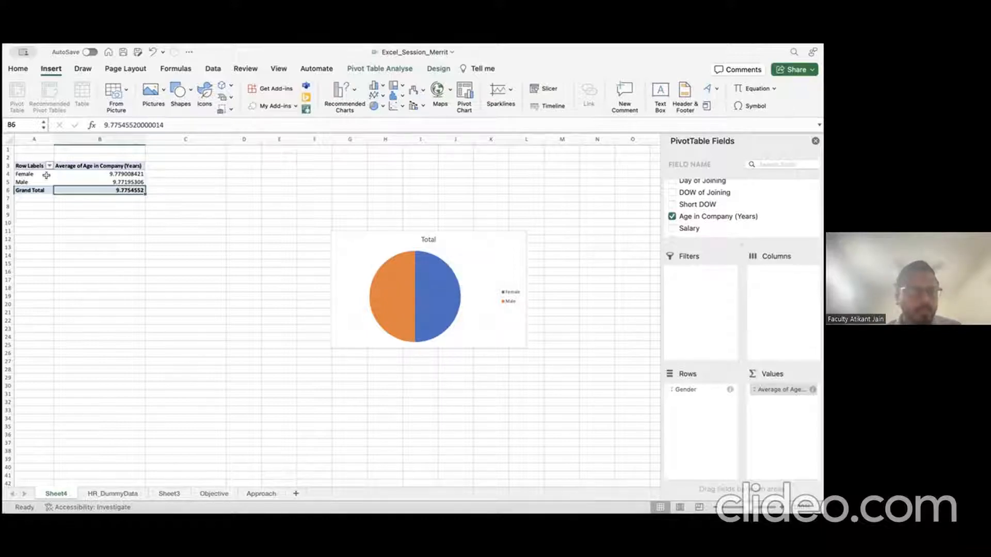
pyautogui.moveTo(46, 175); pyautogui.dragTo(38, 184)
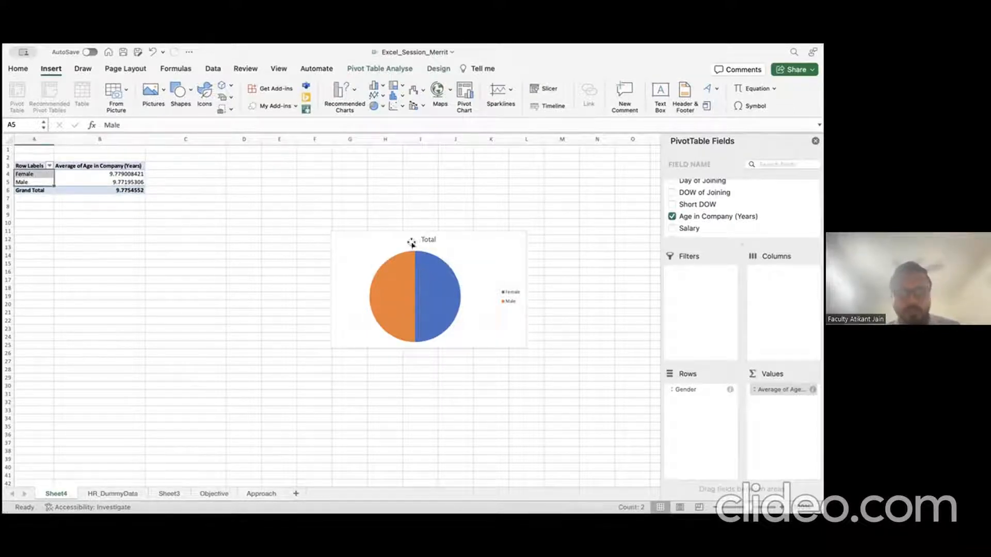
pyautogui.moveTo(409, 261)
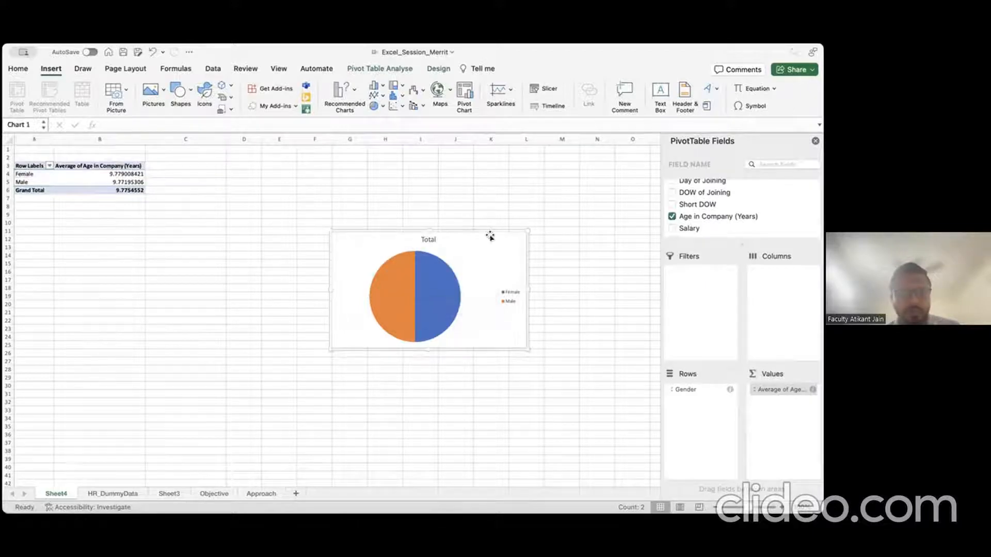
# Step: Start saving the pie chart as a chart template, then close the save prompt
pyautogui.rightClick(491, 235)
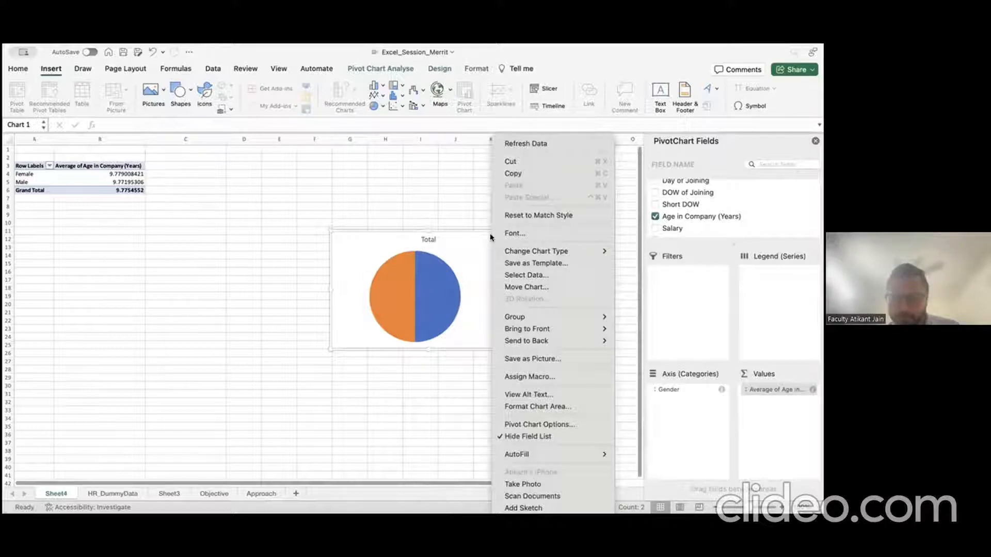
pyautogui.moveTo(536, 253)
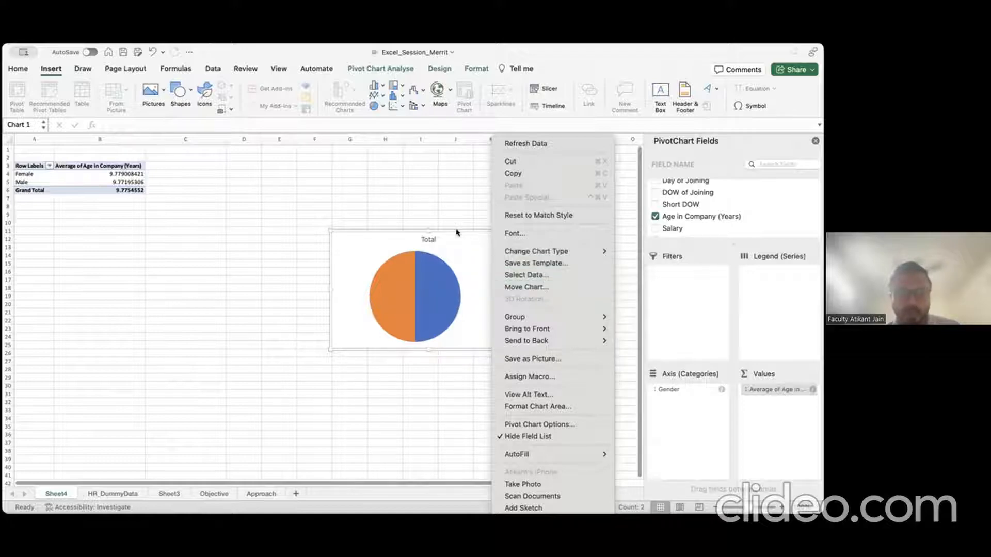
pyautogui.click(538, 264)
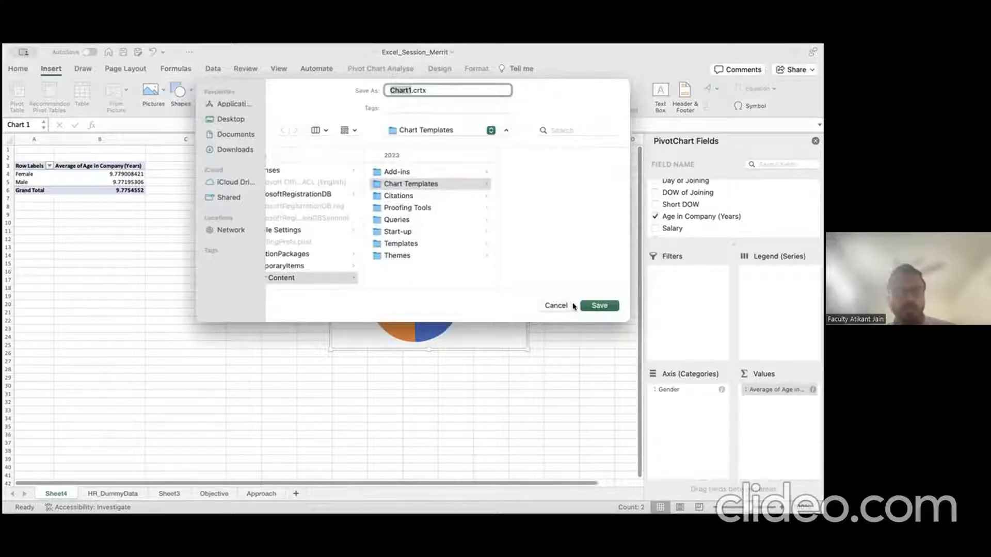
pyautogui.click(575, 306)
# Step: Reposition the pie chart slightly further left on Sheet4
pyautogui.moveTo(457, 232); pyautogui.dragTo(372, 265)
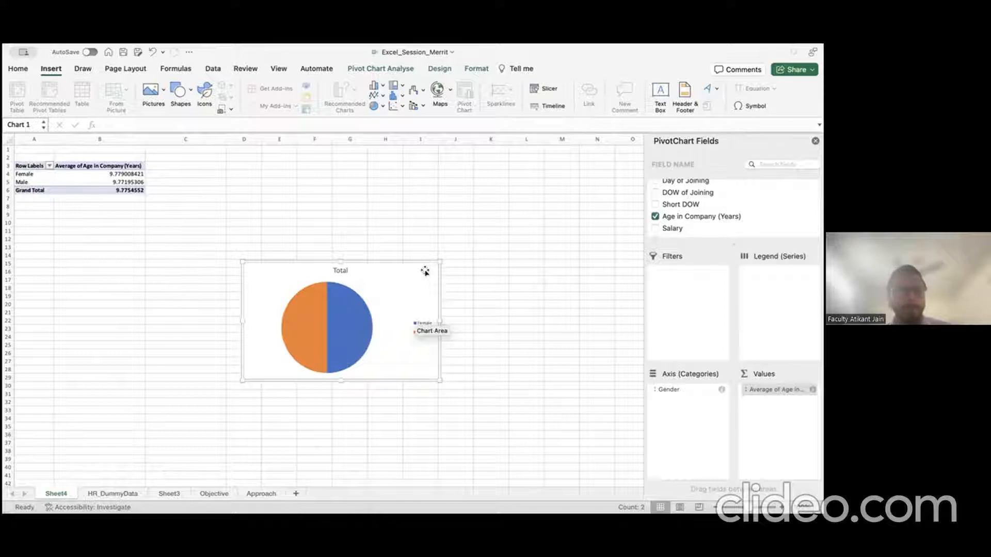
pyautogui.moveTo(279, 261); pyautogui.dragTo(340, 234)
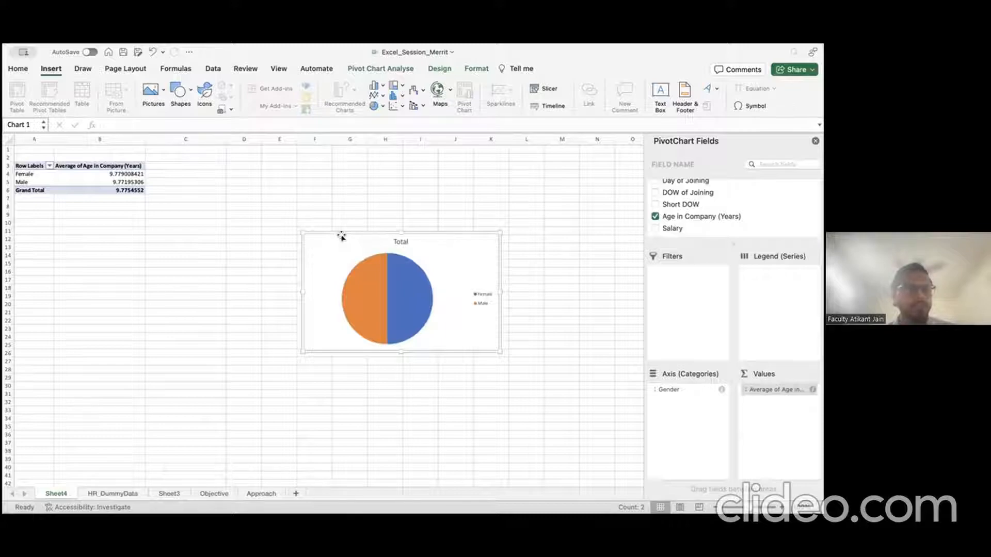
pyautogui.click(126, 173)
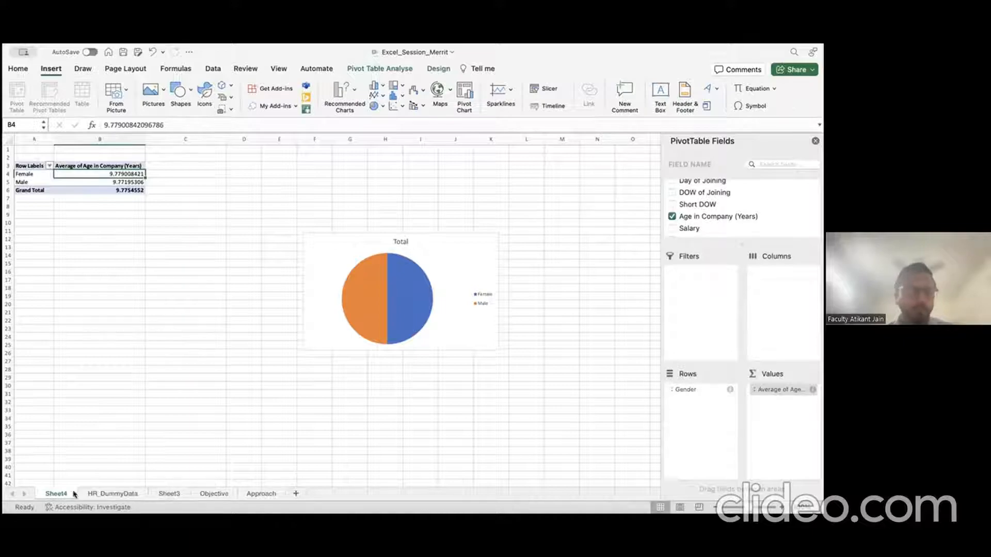
# Step: Browse row 3 of HR_DummyData from the Father's Name column rightward
pyautogui.click(123, 495)
pyautogui.click(300, 268)
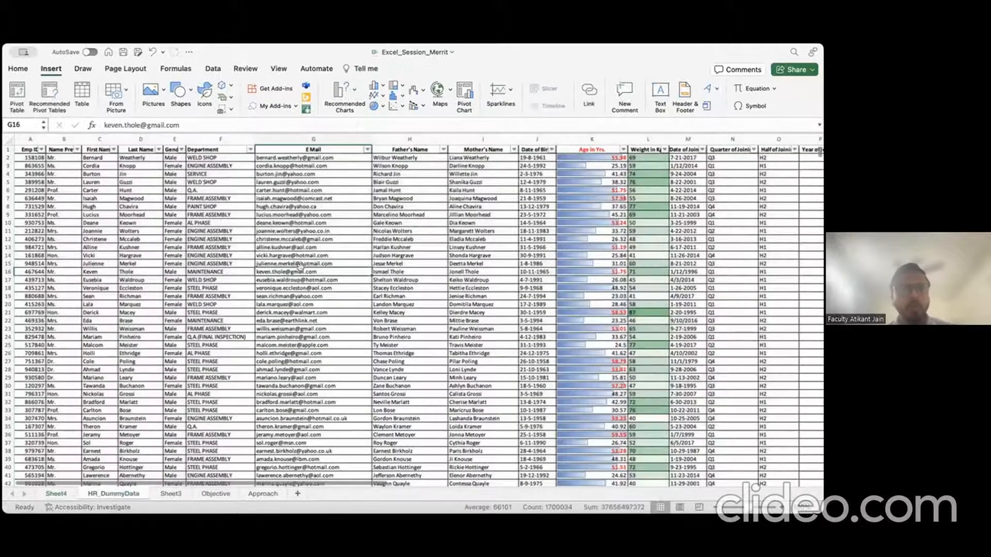
pyautogui.click(386, 229)
pyautogui.press('Up')
pyautogui.press('Up')
pyautogui.press('Up')
pyautogui.press('Up')
pyautogui.press('Up')
pyautogui.press('Up')
pyautogui.press('Up')
pyautogui.press('Up')
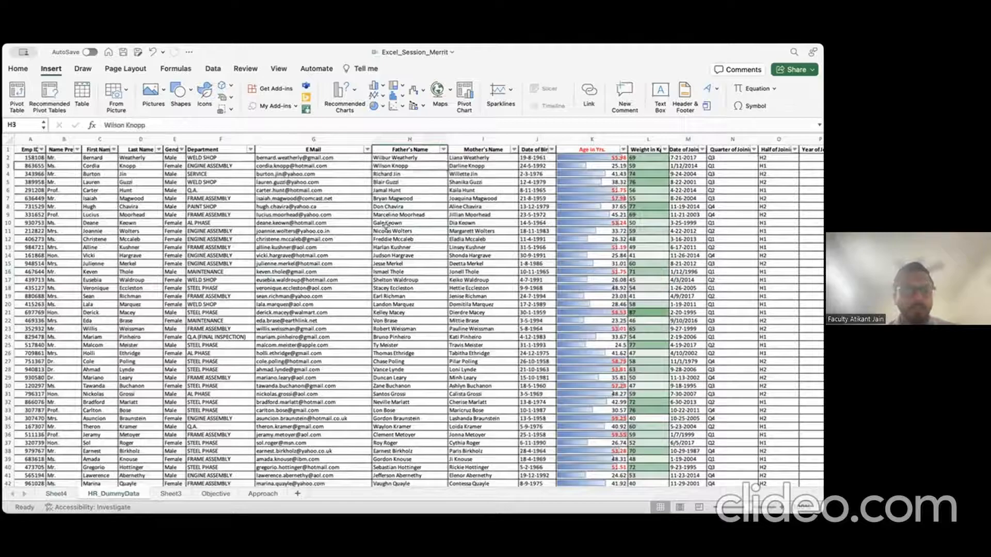
pyautogui.press('Right')
pyautogui.press('Right')
pyautogui.press('Right')
pyautogui.press('Right')
pyautogui.press('Right')
pyautogui.press('Right')
pyautogui.press('Right')
pyautogui.press('Right')
pyautogui.press('Right')
pyautogui.press('Right')
pyautogui.press('Right')
pyautogui.press('Right')
pyautogui.press('Right')
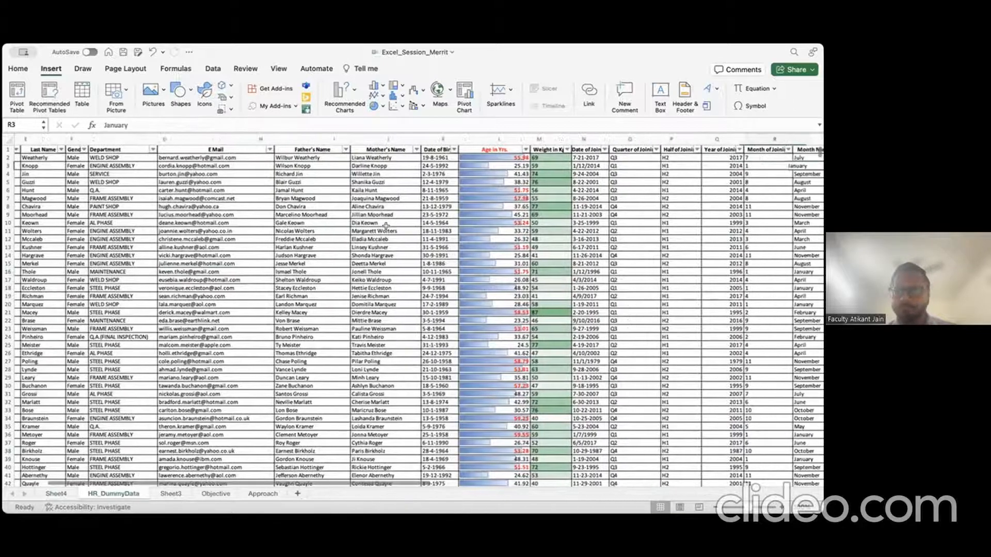
pyautogui.press('Right')
pyautogui.press('Right')
pyautogui.press('Right')
pyautogui.press('Right')
pyautogui.press('Right')
pyautogui.press('Right')
pyautogui.press('Right')
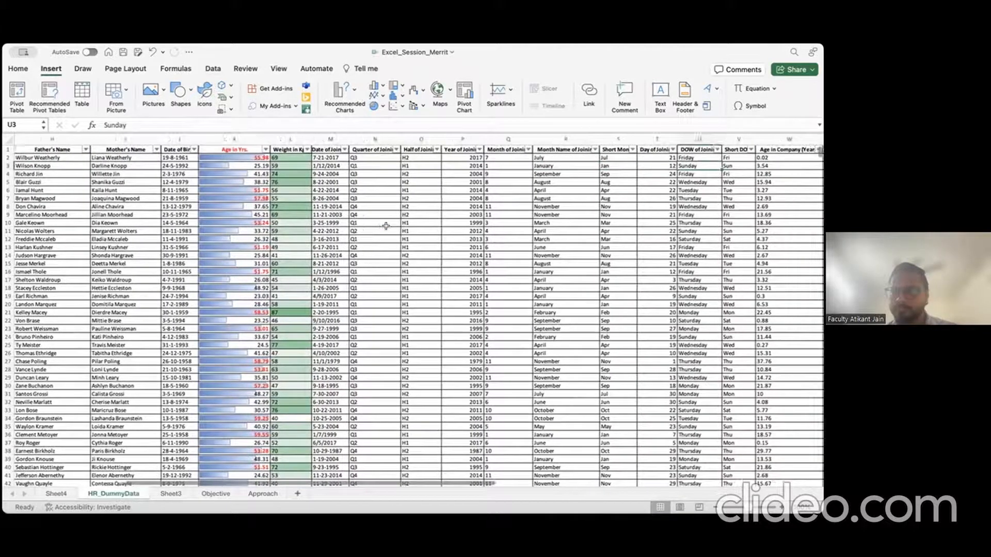
pyautogui.press('Right')
pyautogui.press('Right')
pyautogui.press('Right')
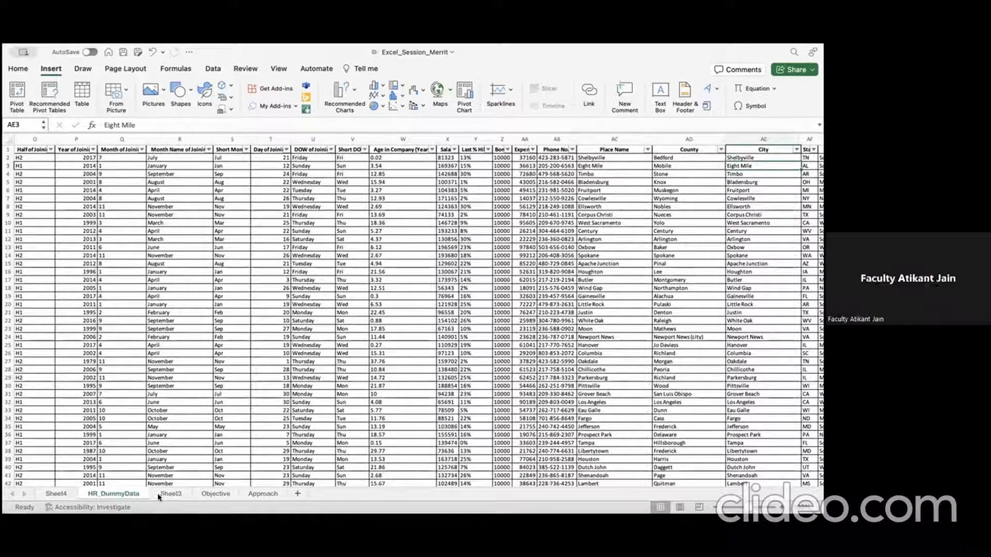
# Step: Switch to Sheet3 and move to its E Mail column
pyautogui.click(174, 494)
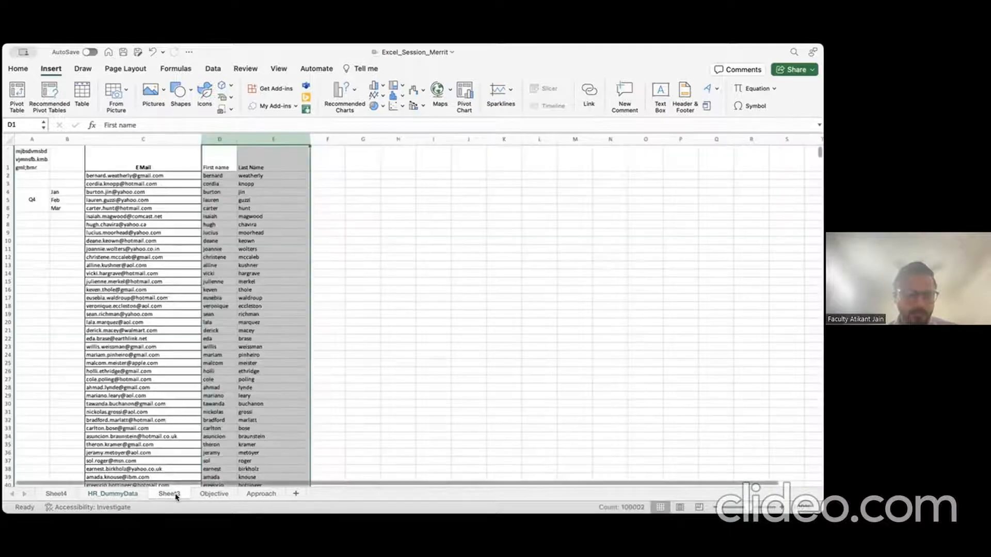
pyautogui.click(229, 273)
pyautogui.press('Up')
pyautogui.press('Left')
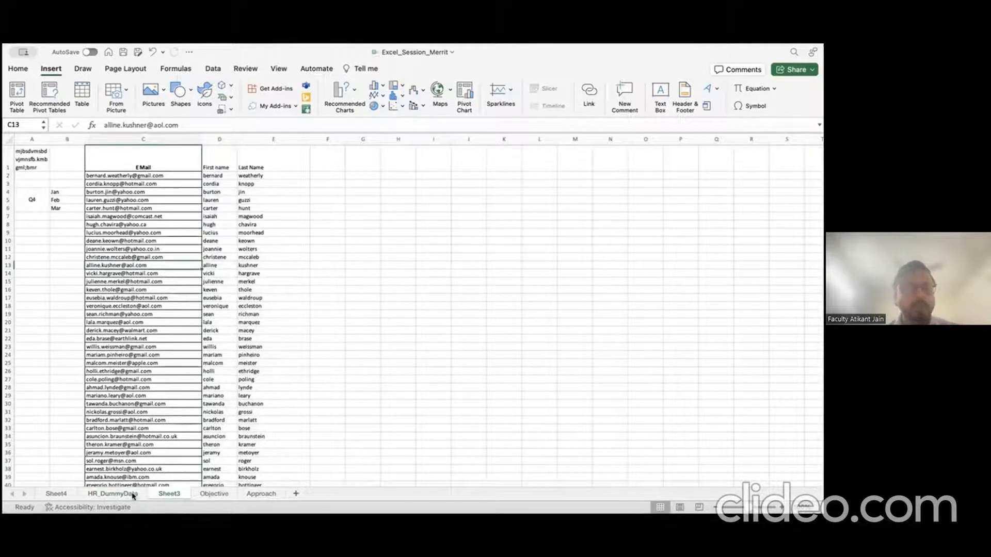
# Step: On the Objective sheet, enter VLOOKUP, XLOOKUP and HLOOKUP in K17 to K19
pyautogui.click(213, 494)
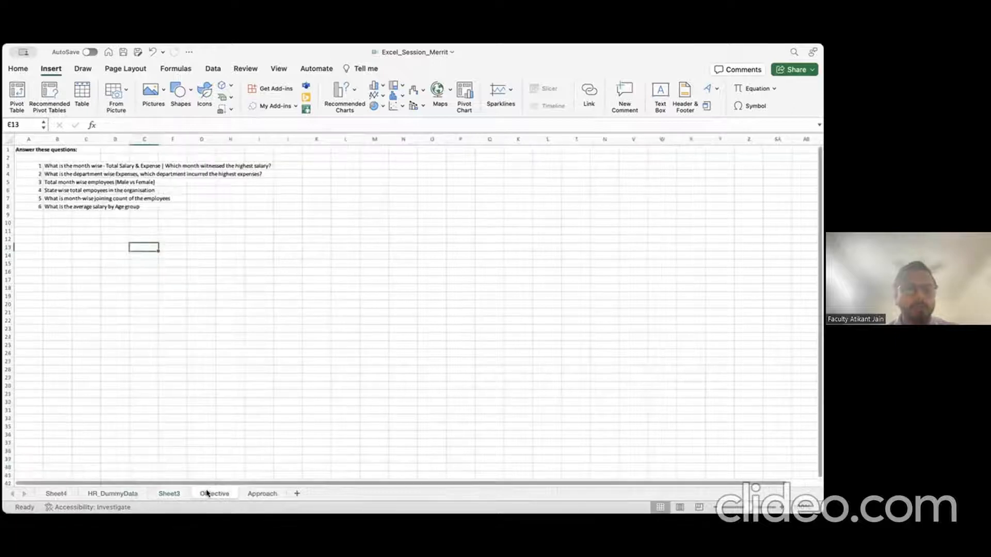
pyautogui.click(314, 279)
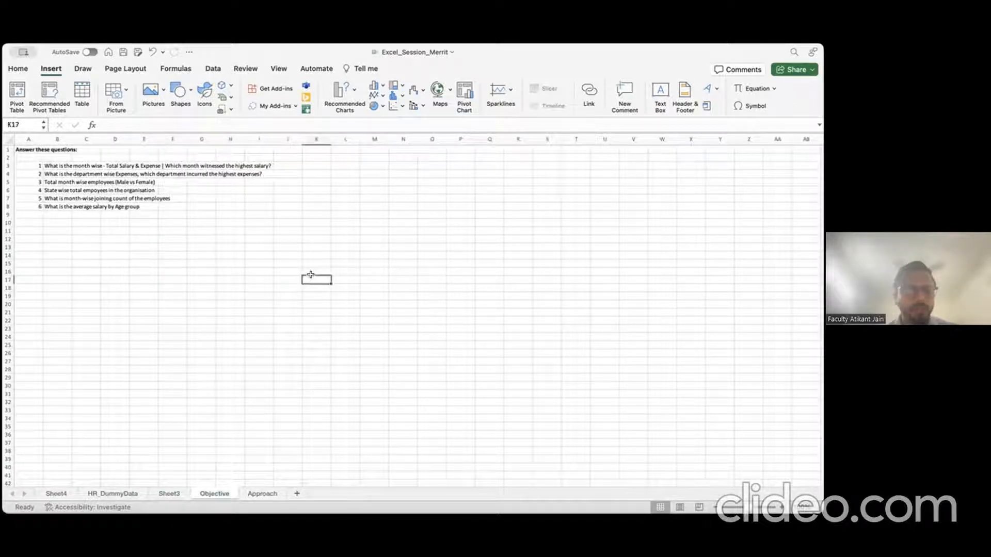
pyautogui.write('VLO')
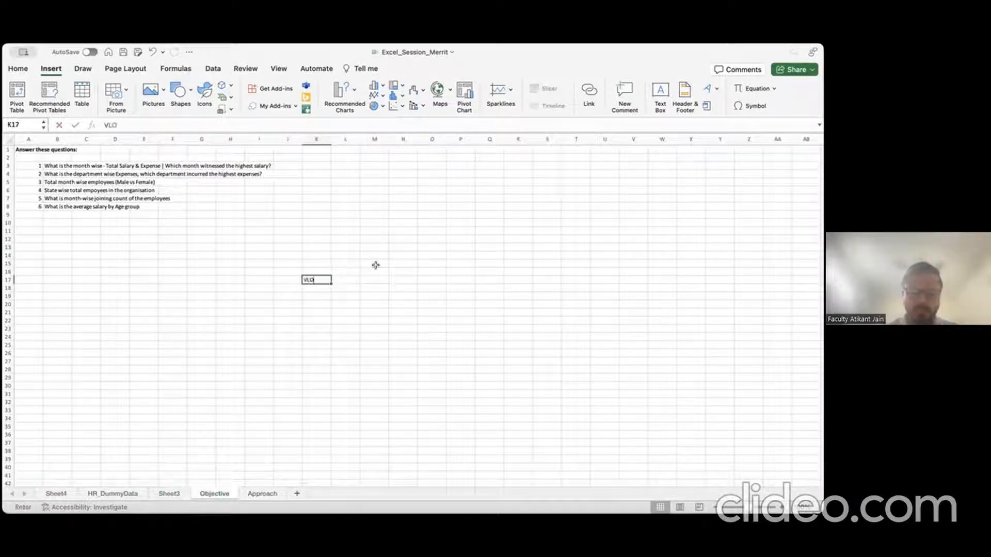
pyautogui.write('OKUP')
pyautogui.press('Return')
pyautogui.write('XLO')
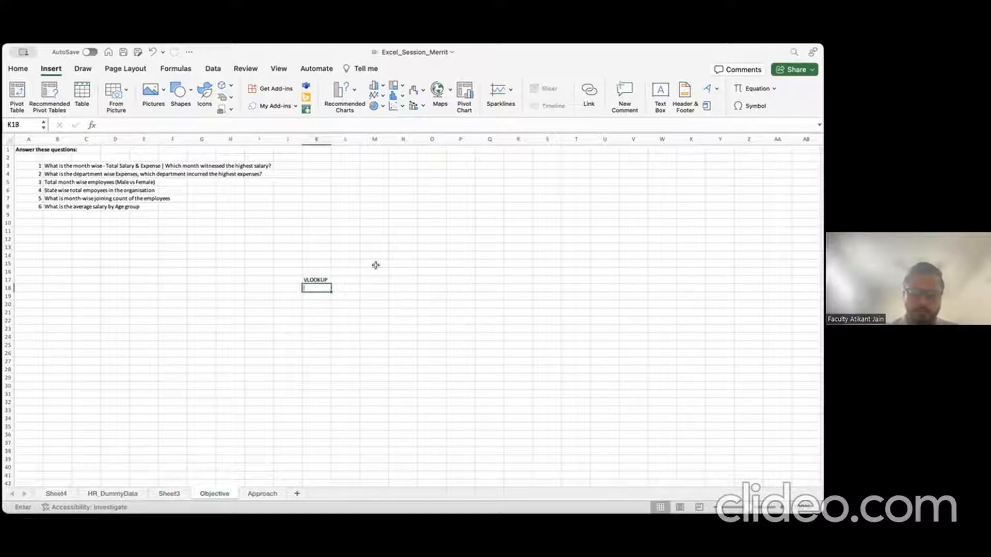
pyautogui.write('OKUP')
pyautogui.press('Return')
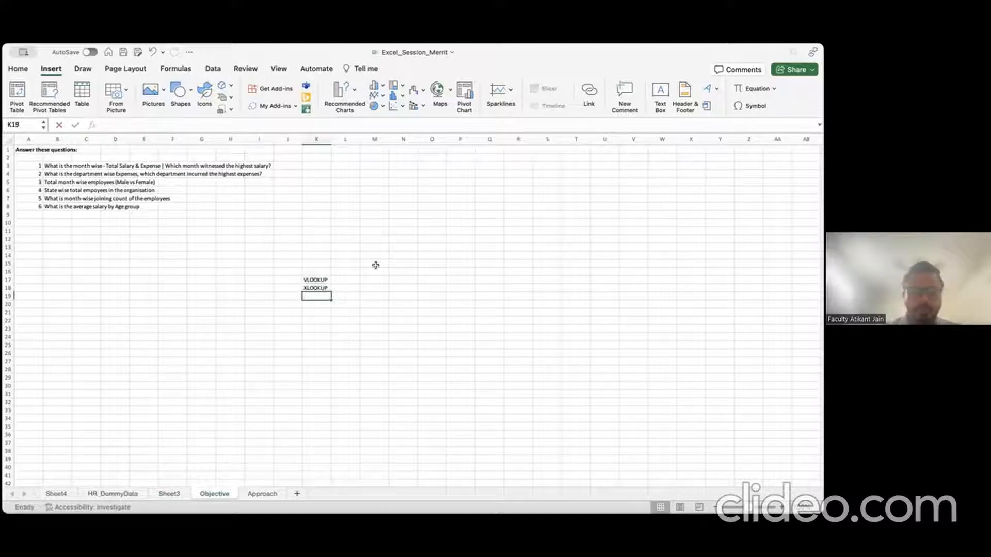
pyautogui.write('HLOOK')
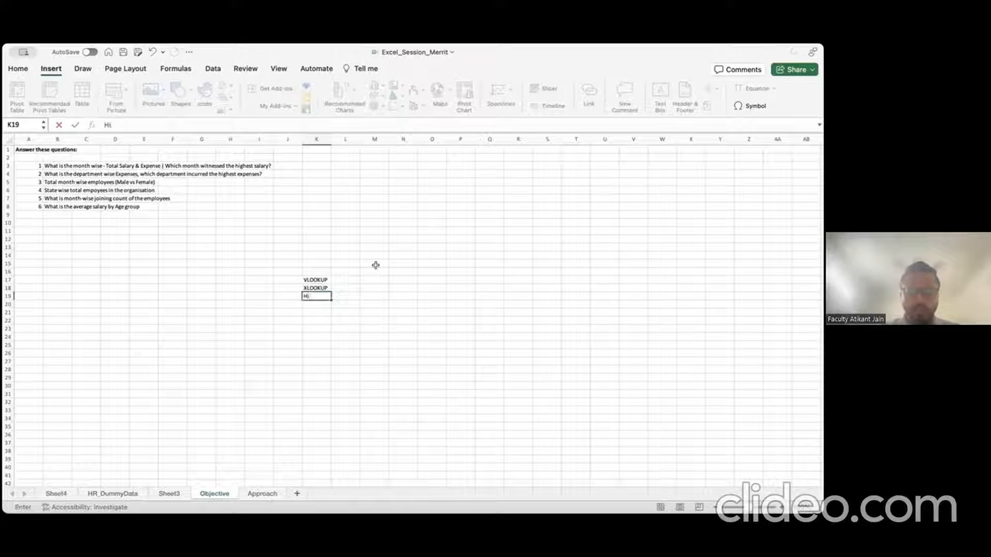
pyautogui.write('UP')
pyautogui.press('Tab')
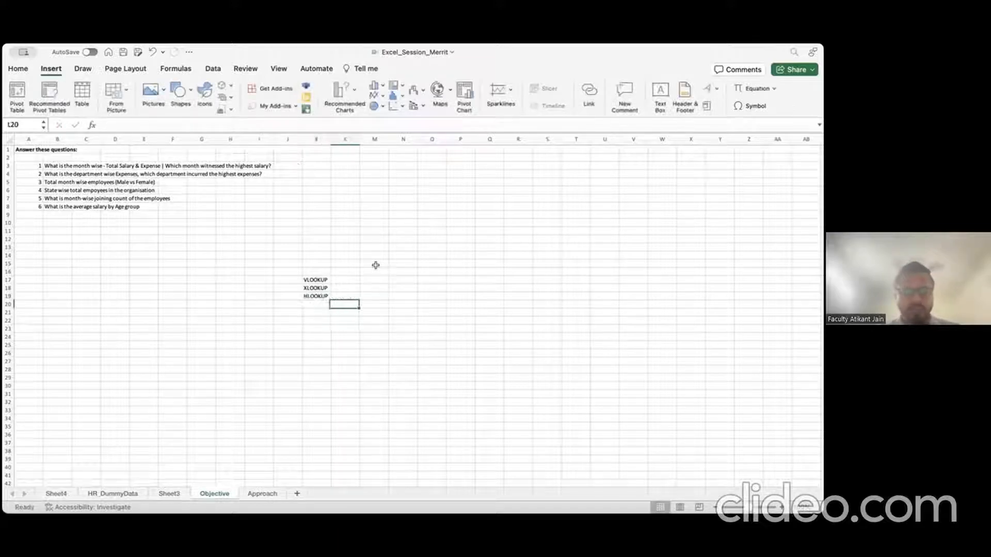
# Step: Step through the lookup names and select VLOOKUP and XLOOKUP with Shift+Down
pyautogui.press('Left')
pyautogui.press('Left')
pyautogui.press('Up')
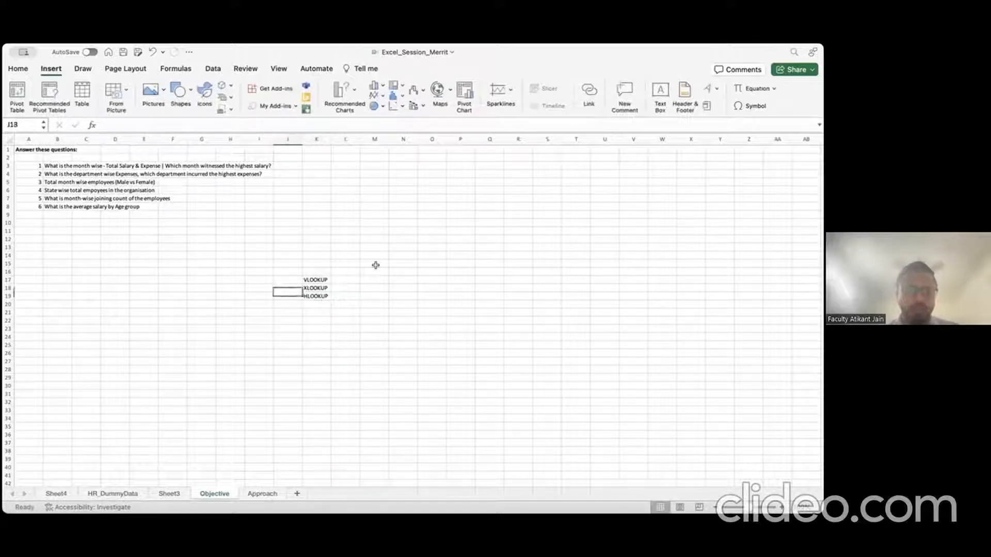
pyautogui.press('Up')
pyautogui.press('Right')
pyautogui.press('Down')
pyautogui.press('Down')
pyautogui.press('Down')
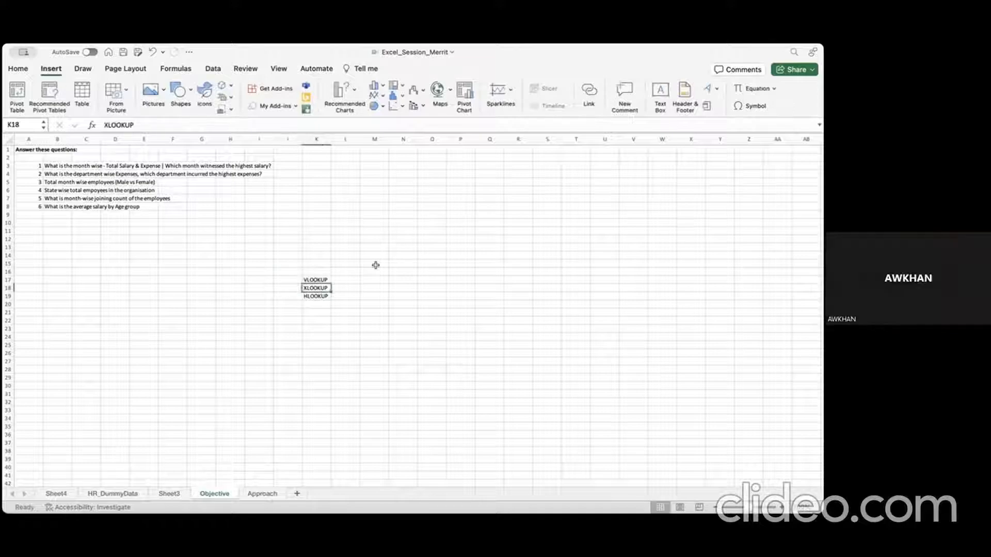
pyautogui.press('Up')
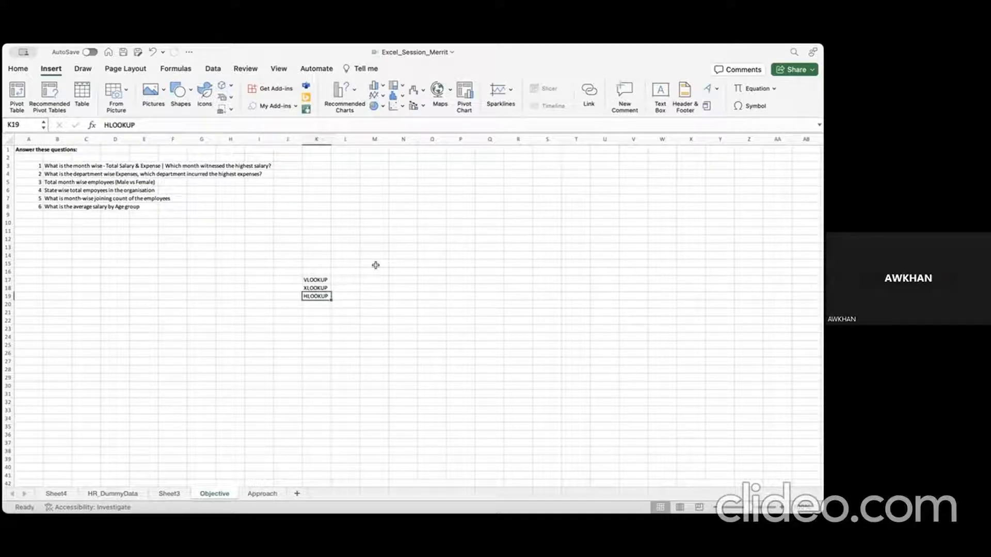
pyautogui.press('Down')
pyautogui.press('Up')
pyautogui.press('Down')
pyautogui.press('Up')
pyautogui.press('Up')
pyautogui.press('Up')
pyautogui.hotkey('shift', 'Down')
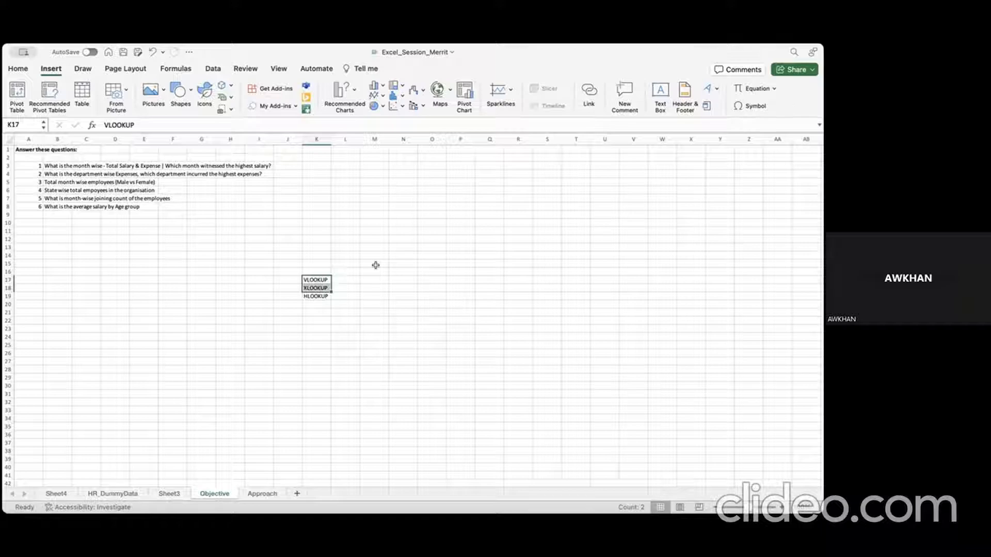
pyautogui.press('Down')
pyautogui.press('Down')
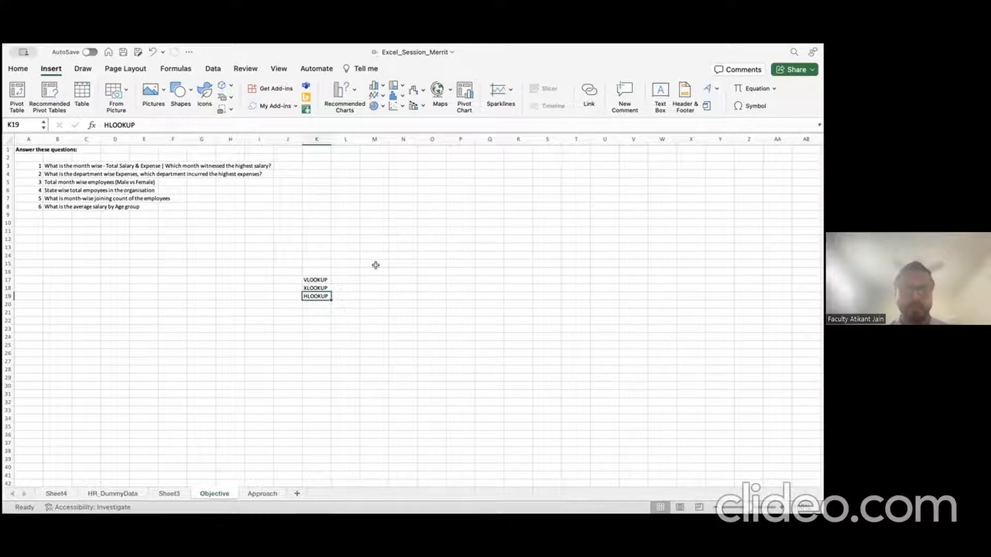
# Step: Reselect cells K17:K18 holding VLOOKUP and XLOOKUP with the mouse
pyautogui.click(317, 277)
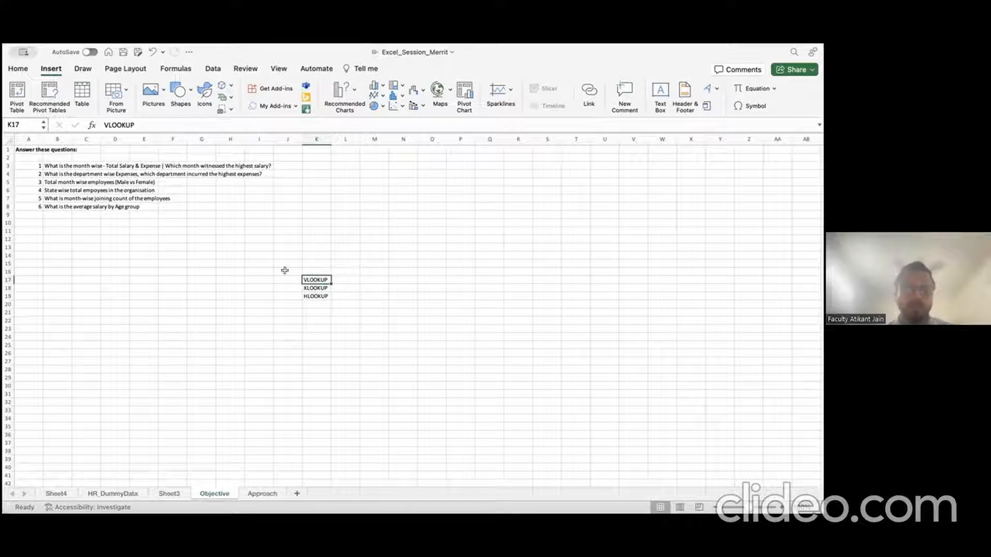
pyautogui.moveTo(285, 270); pyautogui.dragTo(342, 276)
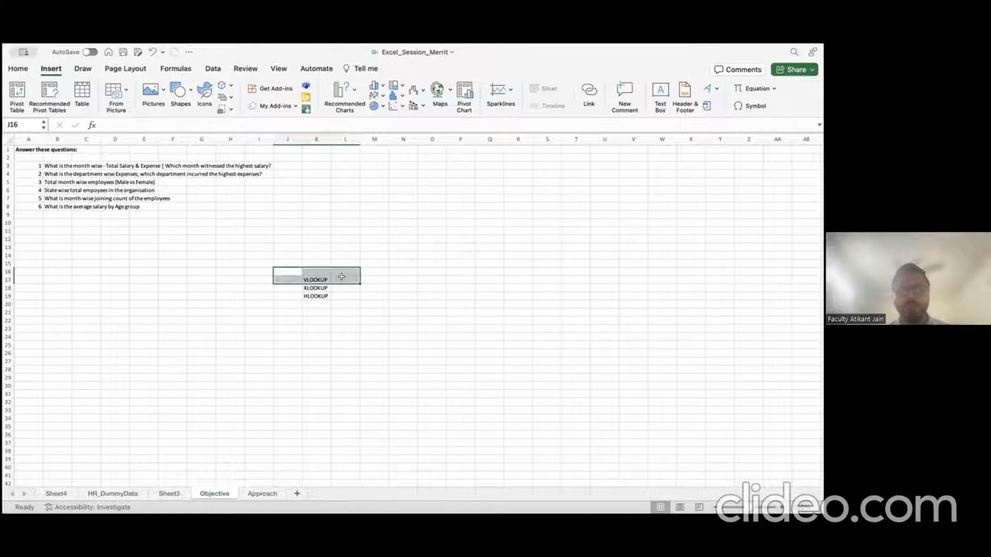
pyautogui.click(287, 296)
pyautogui.click(321, 293)
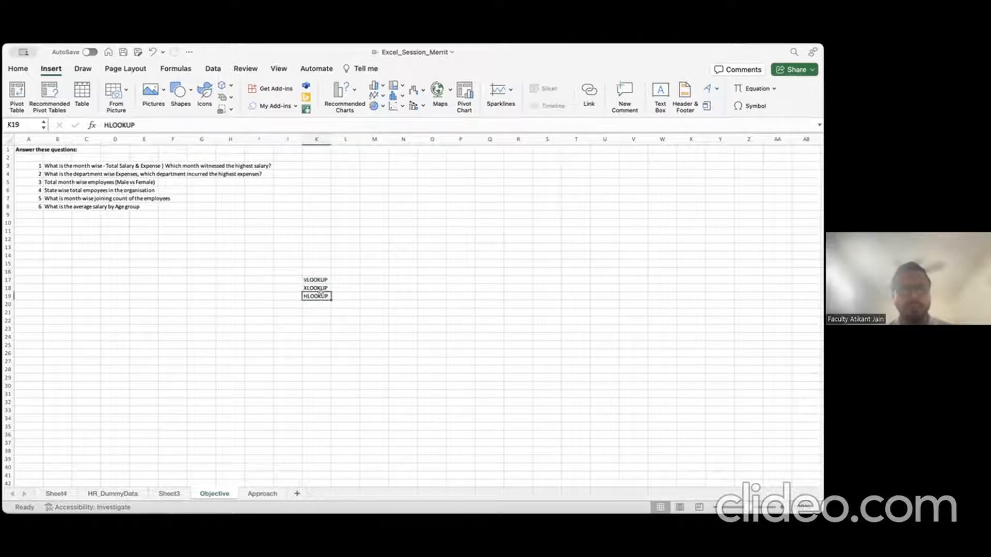
pyautogui.moveTo(311, 280); pyautogui.dragTo(308, 287)
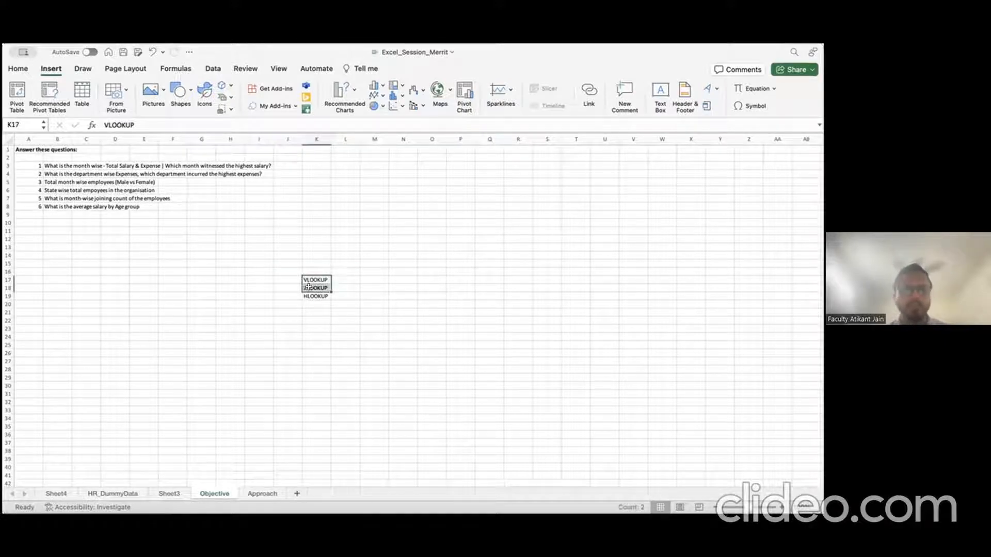
# Step: Browse back along row 3 of the HR_DummyData sheet
pyautogui.click(136, 491)
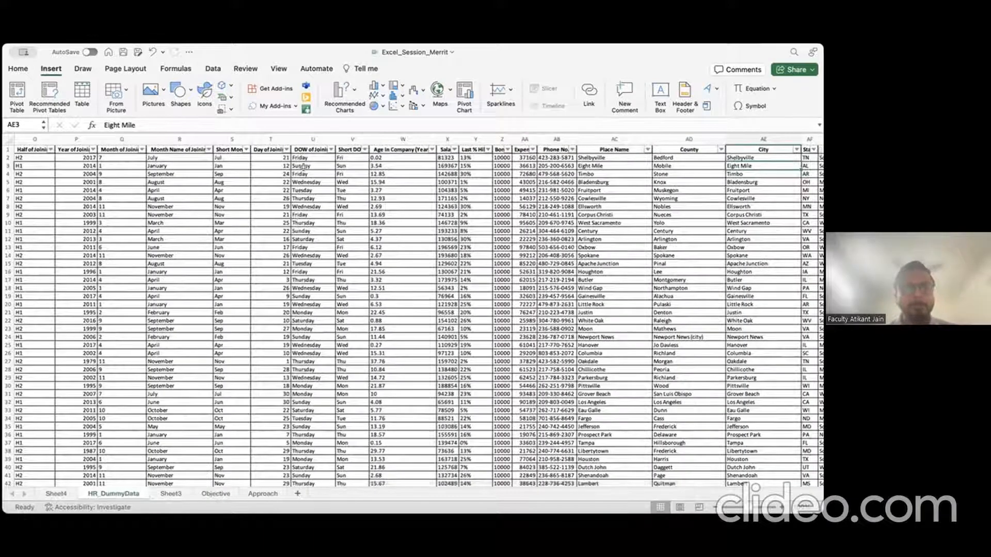
pyautogui.press('Left')
pyautogui.press('Left')
pyautogui.press('Left')
pyautogui.press('Left')
pyautogui.press('Left')
pyautogui.press('Left')
pyautogui.press('Left')
pyautogui.press('Left')
pyautogui.press('Left')
pyautogui.press('Left')
pyautogui.press('Left')
pyautogui.press('Left')
pyautogui.press('Left')
pyautogui.press('Left')
pyautogui.press('Left')
pyautogui.press('Left')
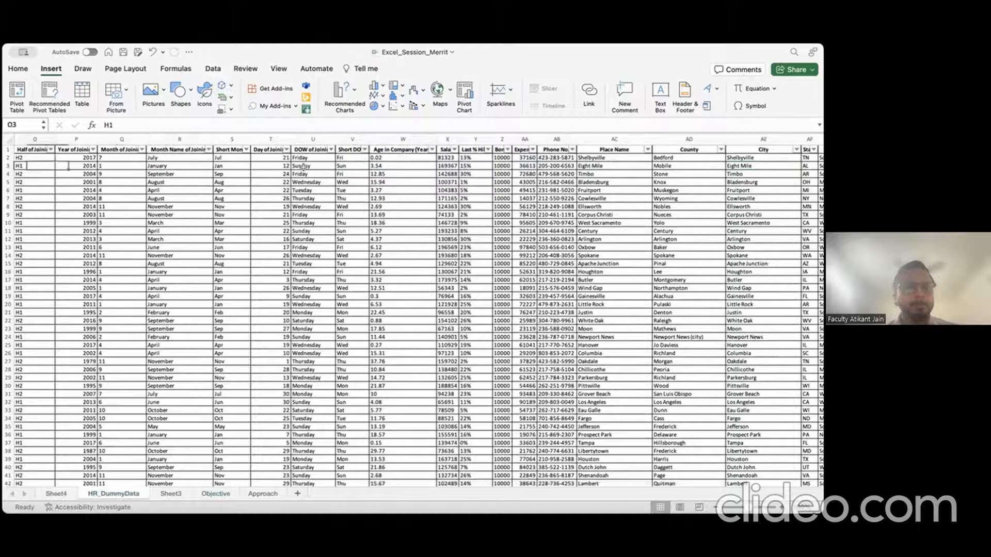
pyautogui.press('Left')
pyautogui.press('Left')
pyautogui.press('Left')
pyautogui.press('Left')
pyautogui.press('Left')
pyautogui.press('Left')
pyautogui.press('Left')
pyautogui.press('Left')
pyautogui.press('Left')
pyautogui.press('Left')
pyautogui.press('Left')
pyautogui.press('Left')
pyautogui.press('Left')
pyautogui.press('Left')
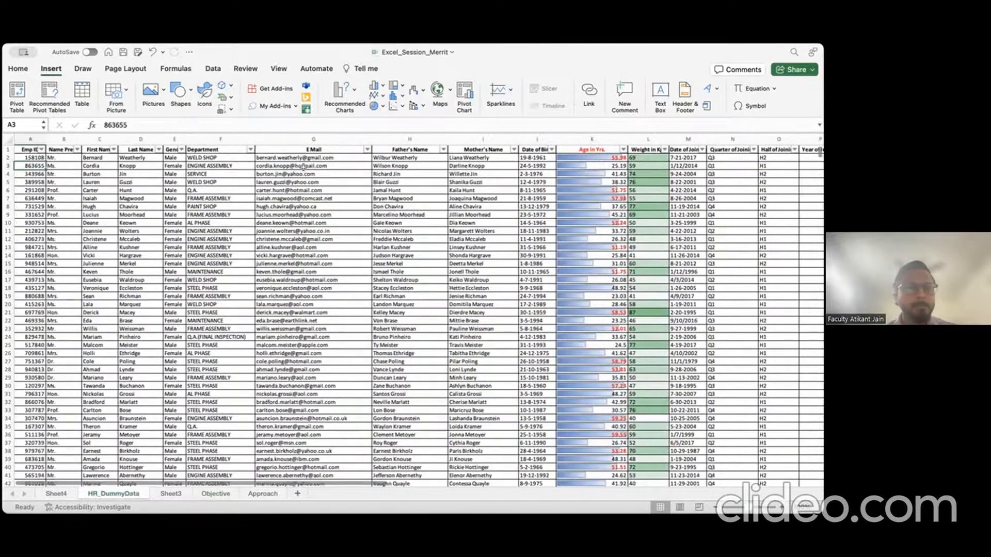
pyautogui.hscroll(10, 538, 223)
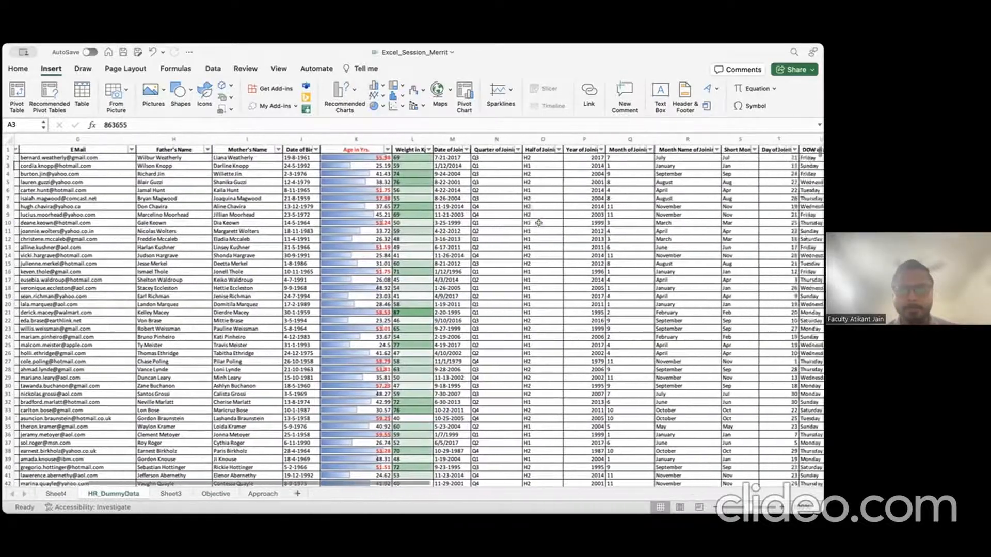
pyautogui.hscroll(2, 538, 223)
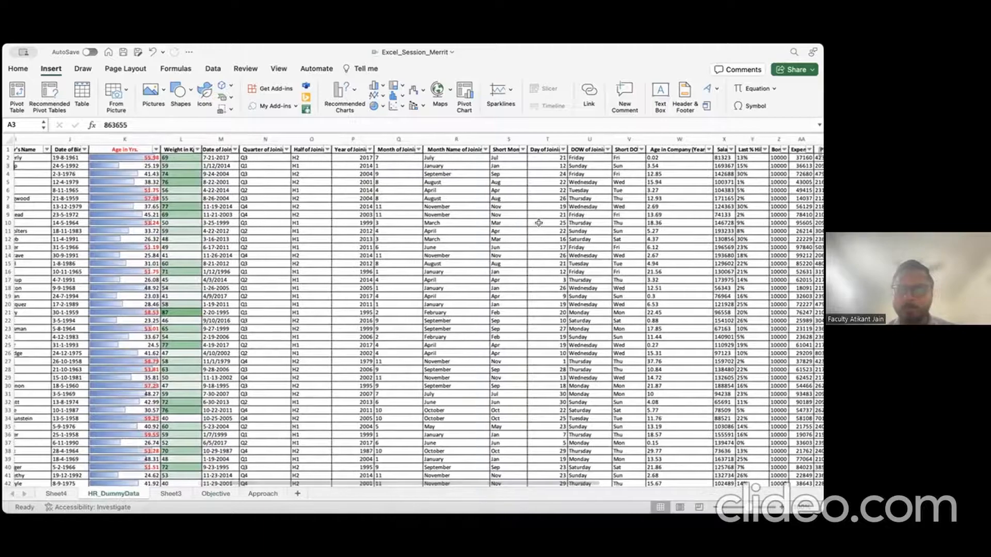
# Step: Add a new worksheet and name it Vlookup
pyautogui.click(178, 495)
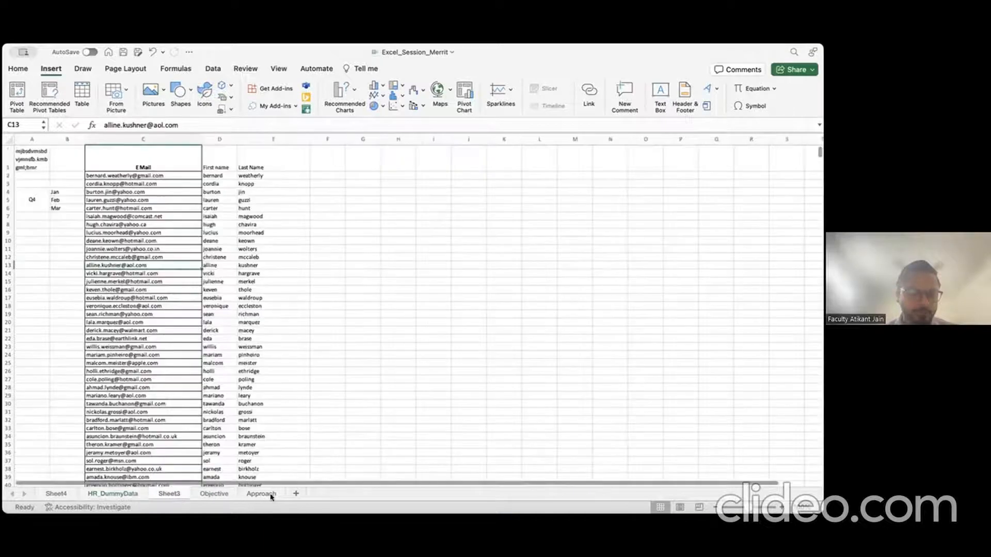
pyautogui.click(296, 493)
pyautogui.doubleClick(210, 494)
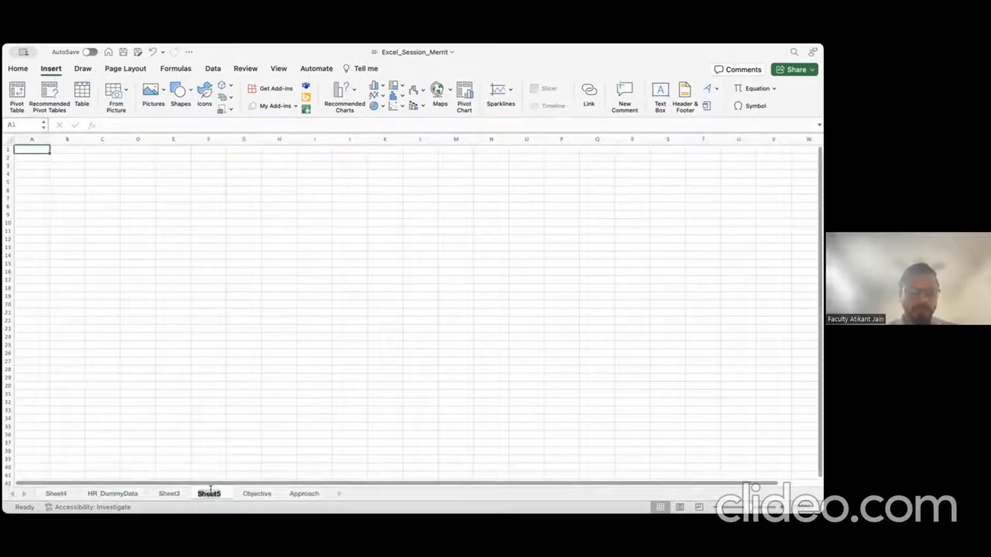
pyautogui.write('Vlookup')
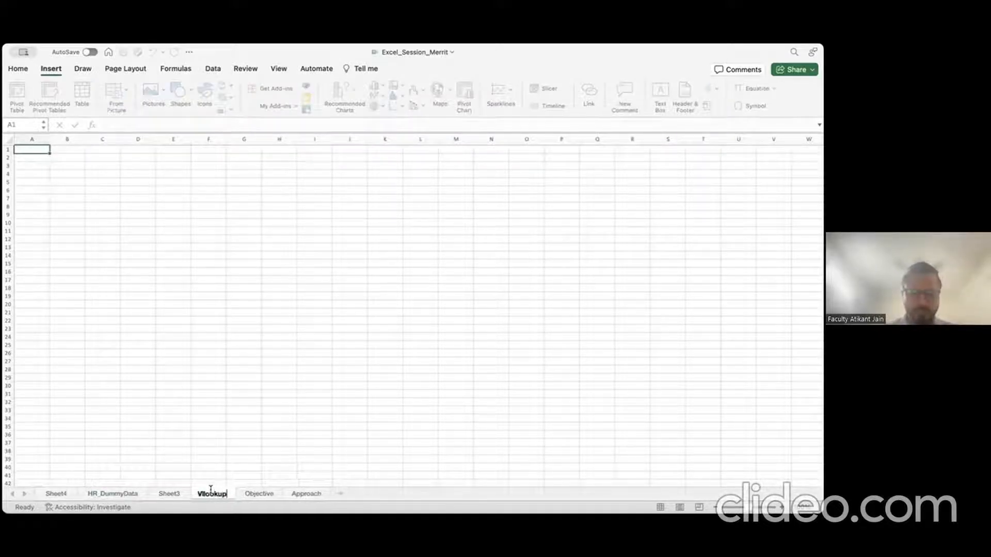
pyautogui.press('Return')
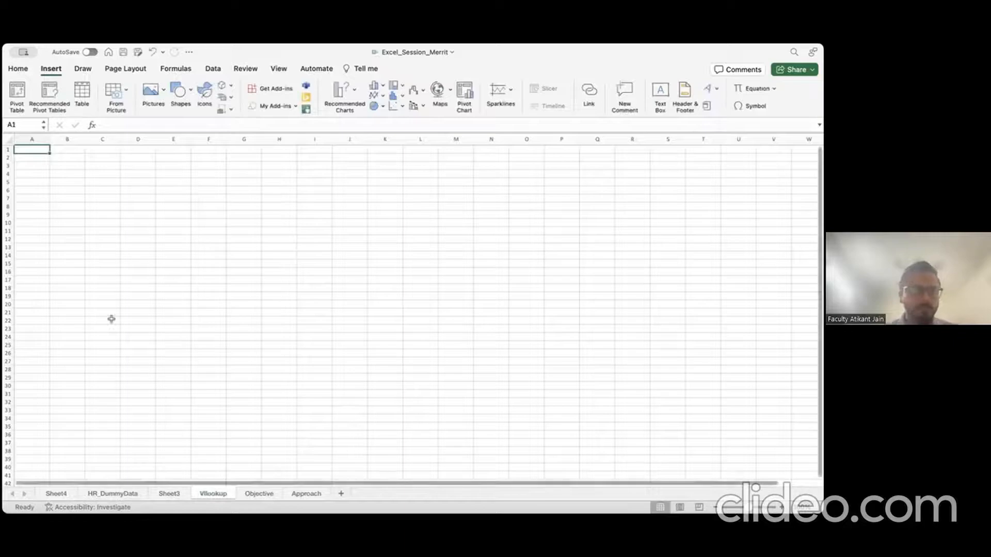
# Step: Enter the heading Category in cell A1
pyautogui.doubleClick(37, 148)
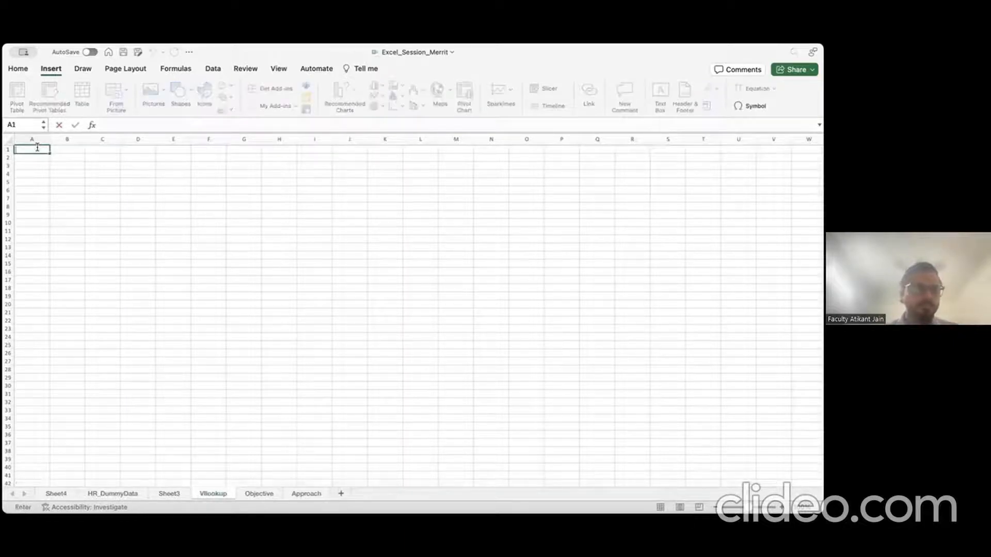
pyautogui.press('Escape')
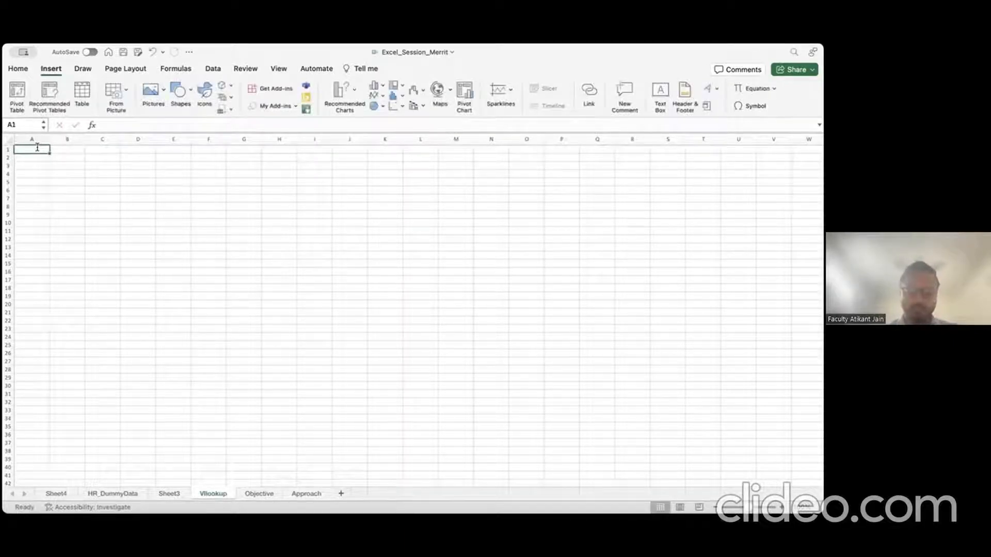
pyautogui.write('Name')
pyautogui.press('BackSpace')
pyautogui.press('BackSpace')
pyautogui.press('BackSpace')
pyautogui.press('BackSpace')
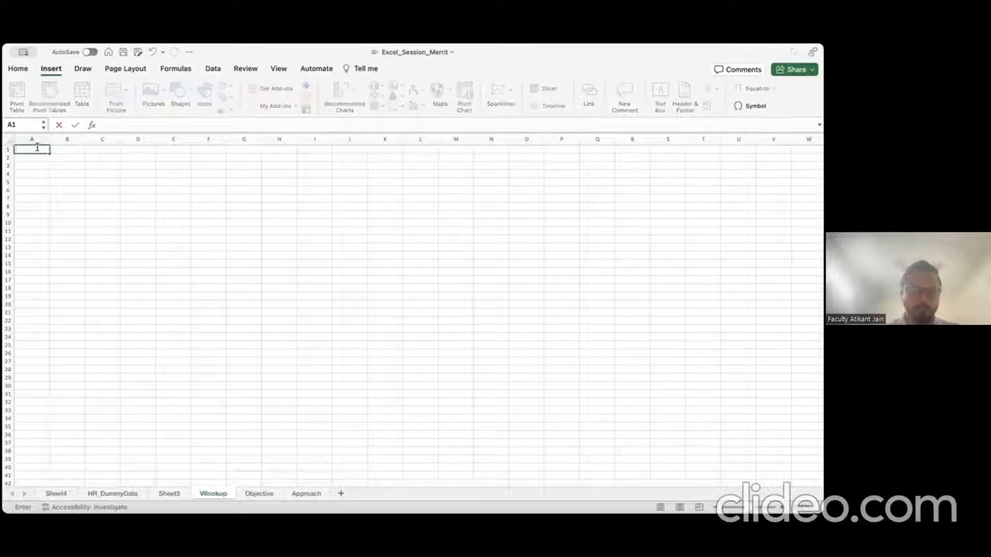
pyautogui.write('Category')
pyautogui.press('Return')
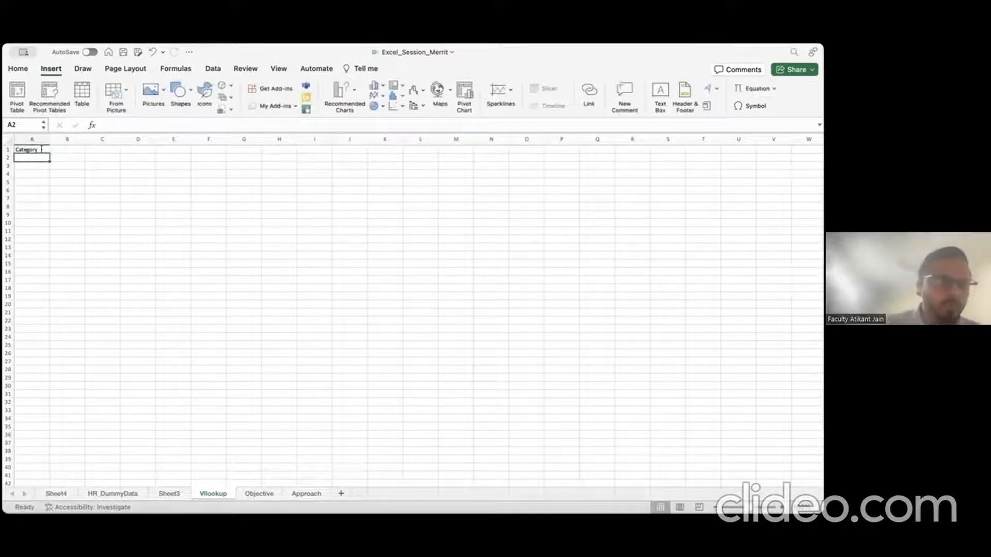
# Step: Enter the categories Furniture in A2 and Sports in A3
pyautogui.write('Fur')
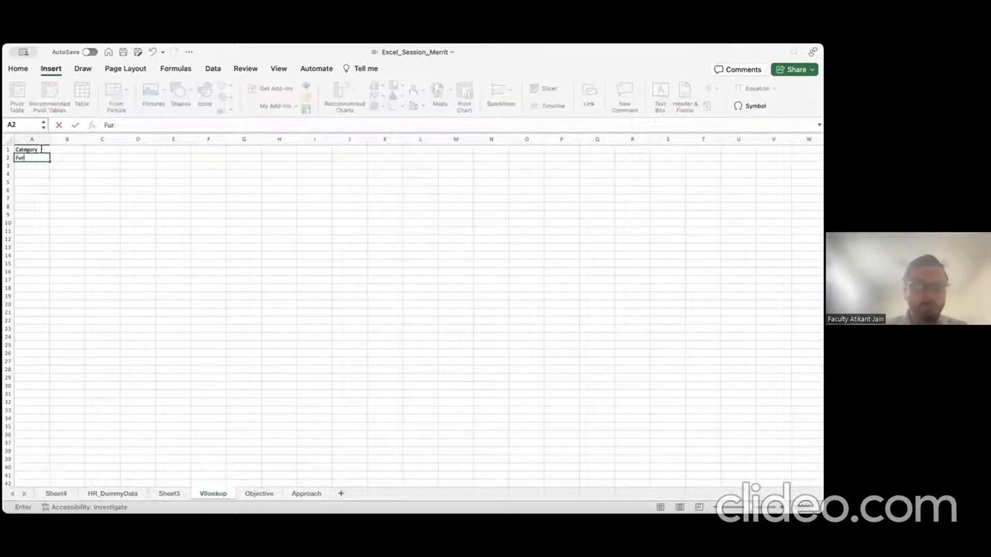
pyautogui.write('niture')
pyautogui.press('Return')
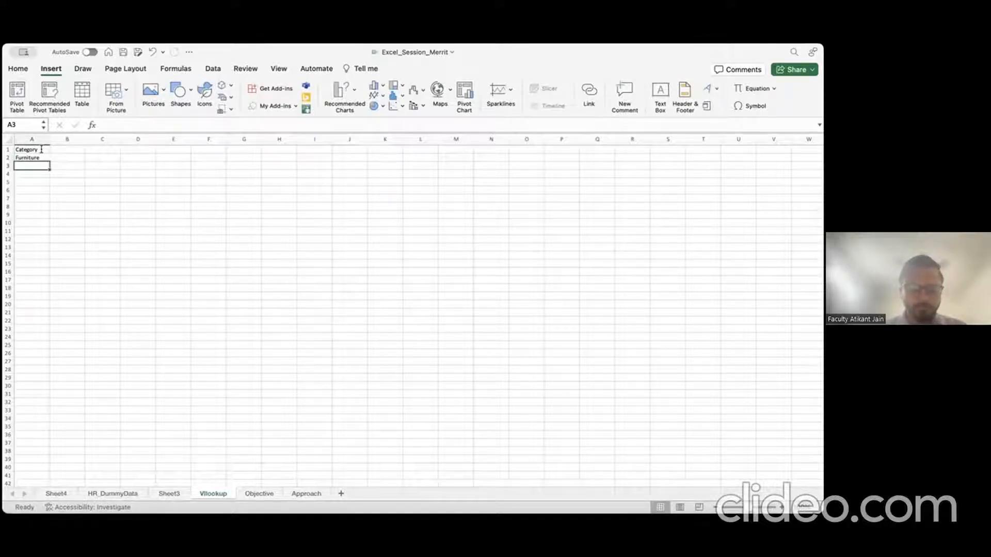
pyautogui.write('Sports')
pyautogui.press('Return')
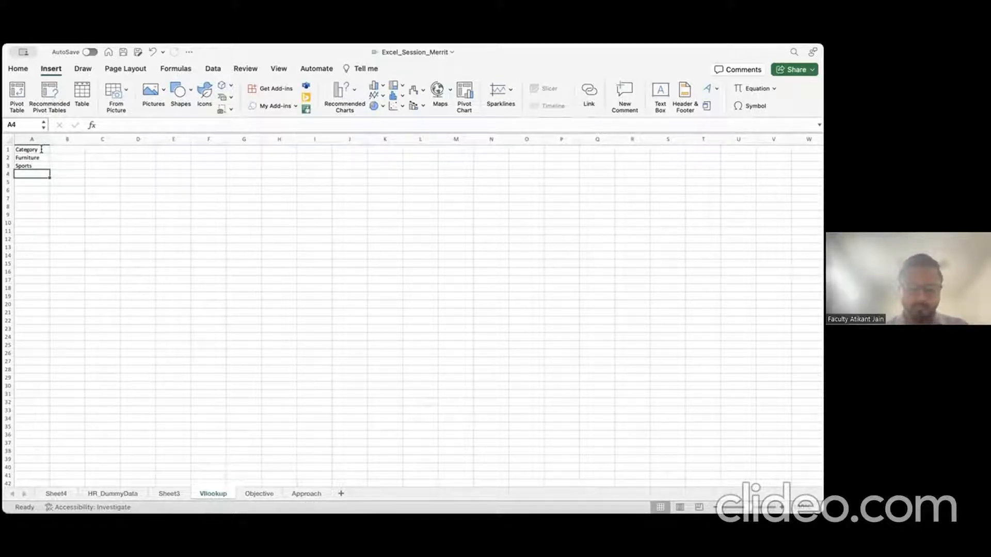
# Step: Add the Sales heading in B1 with 100 for Furniture and 200 for Sports
pyautogui.click(42, 154)
pyautogui.press('Up')
pyautogui.press('Right')
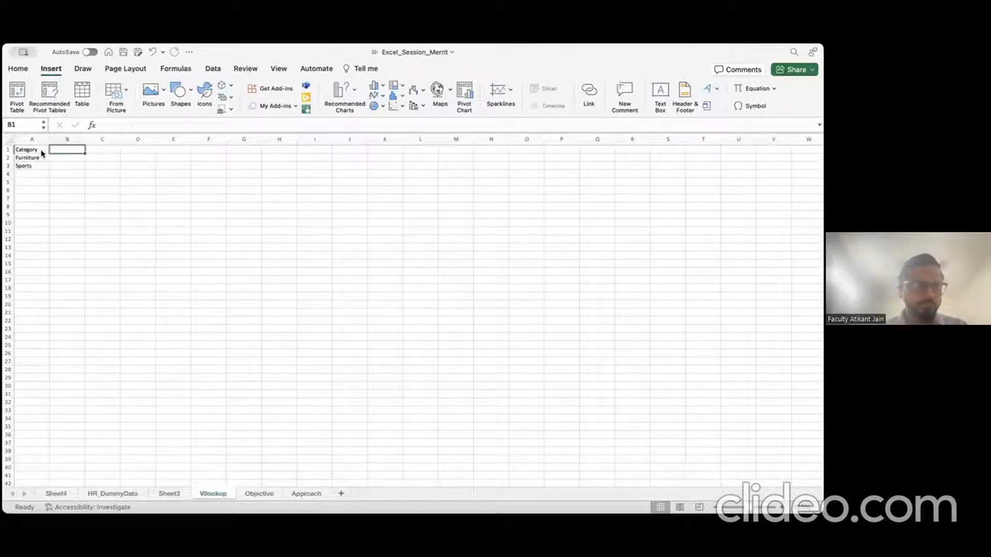
pyautogui.write('Sales')
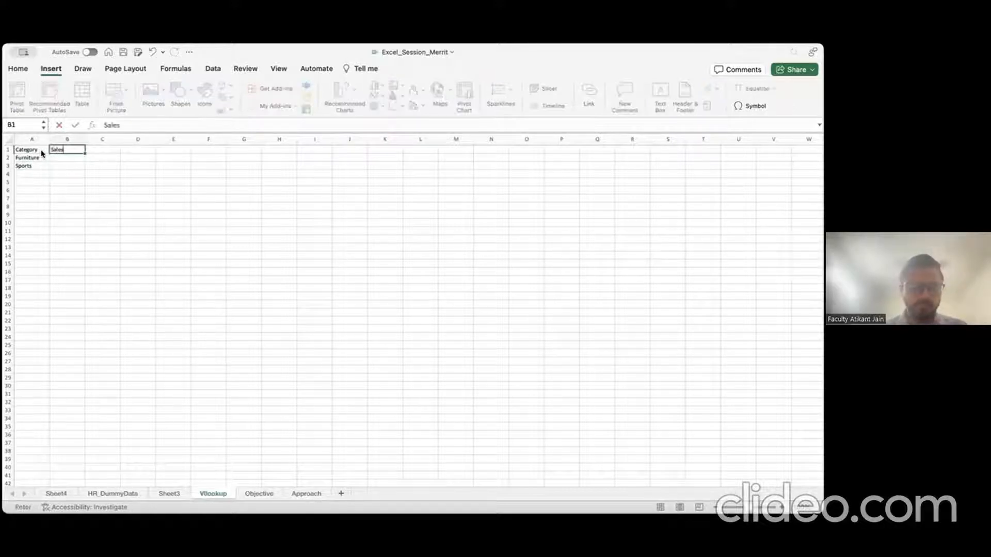
pyautogui.press('Return')
pyautogui.write('100')
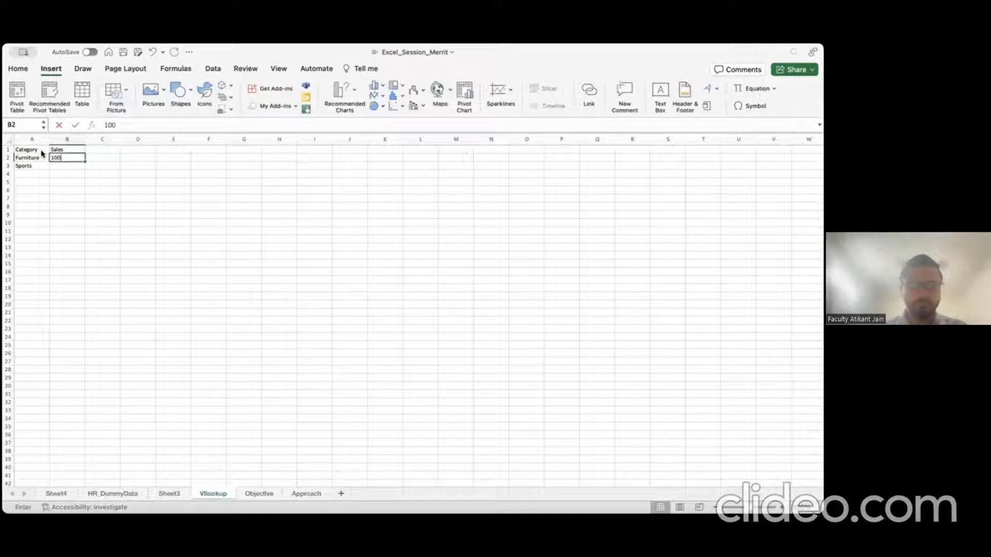
pyautogui.press('Return')
pyautogui.write('200')
pyautogui.press('Return')
pyautogui.press('Up')
pyautogui.press('Up')
pyautogui.press('Right')
pyautogui.press('Right')
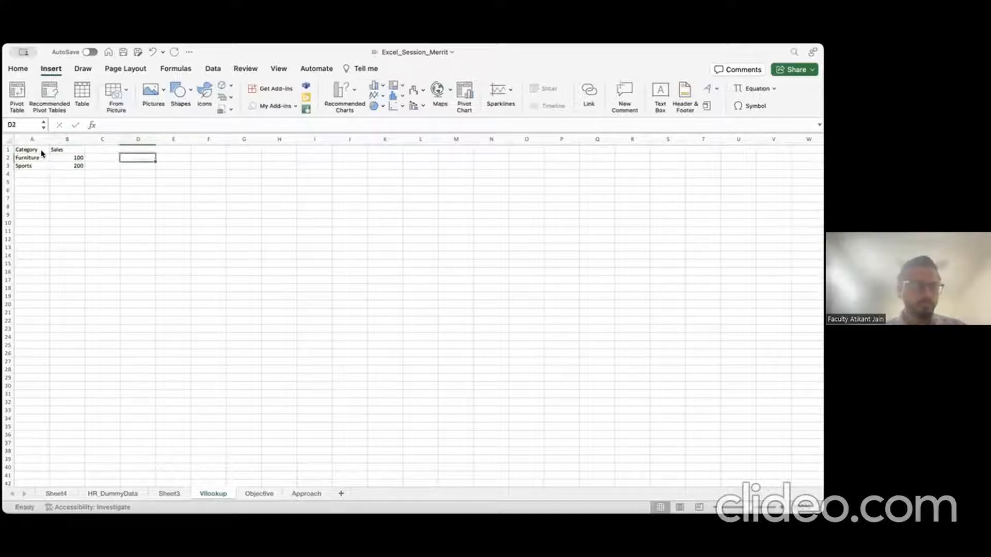
pyautogui.press('Up')
pyautogui.press('Right')
pyautogui.press('Right')
pyautogui.press('Right')
pyautogui.press('Right')
pyautogui.press('Right')
pyautogui.press('Right')
pyautogui.press('Right')
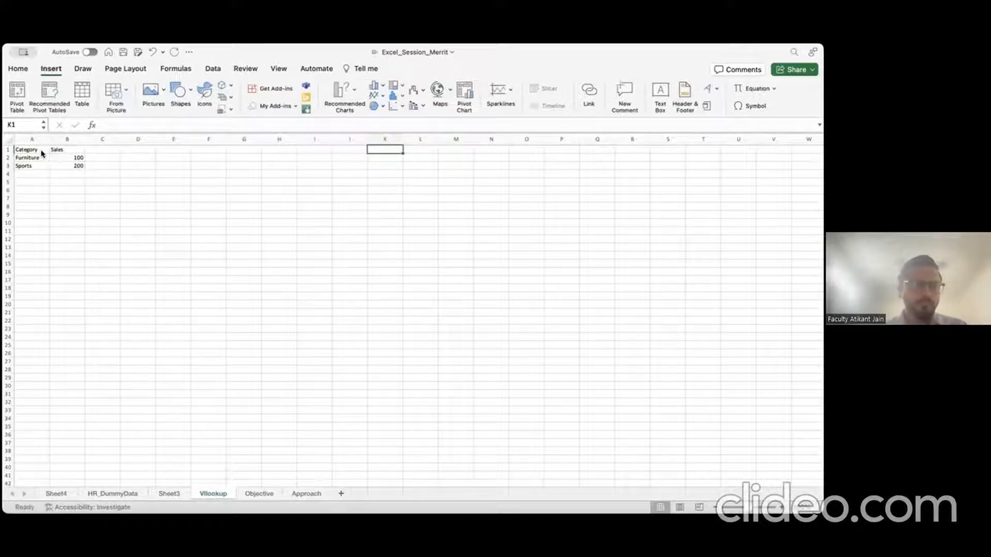
# Step: Start the second table with heading Category in K1 and Sports, Furniture in K2:K3
pyautogui.write('Category')
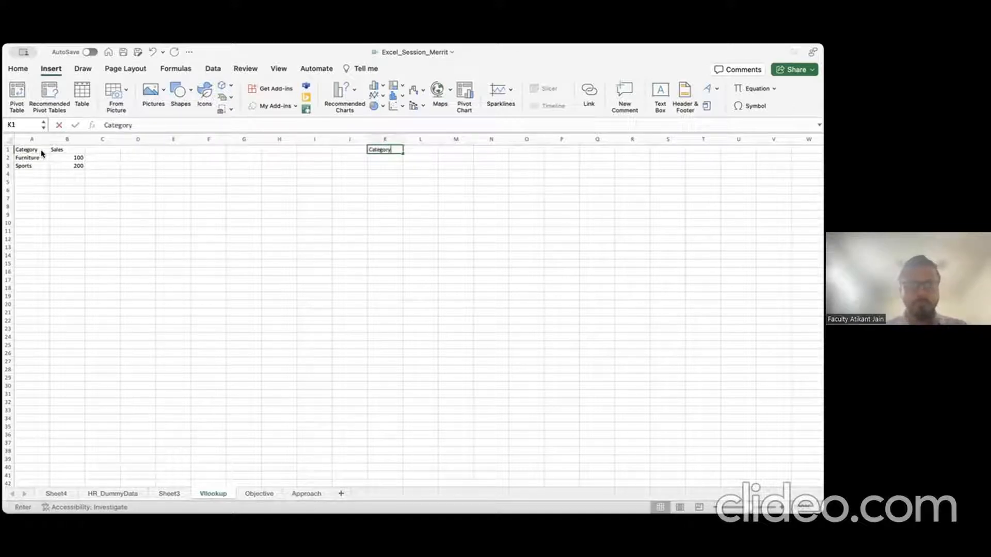
pyautogui.press('Return')
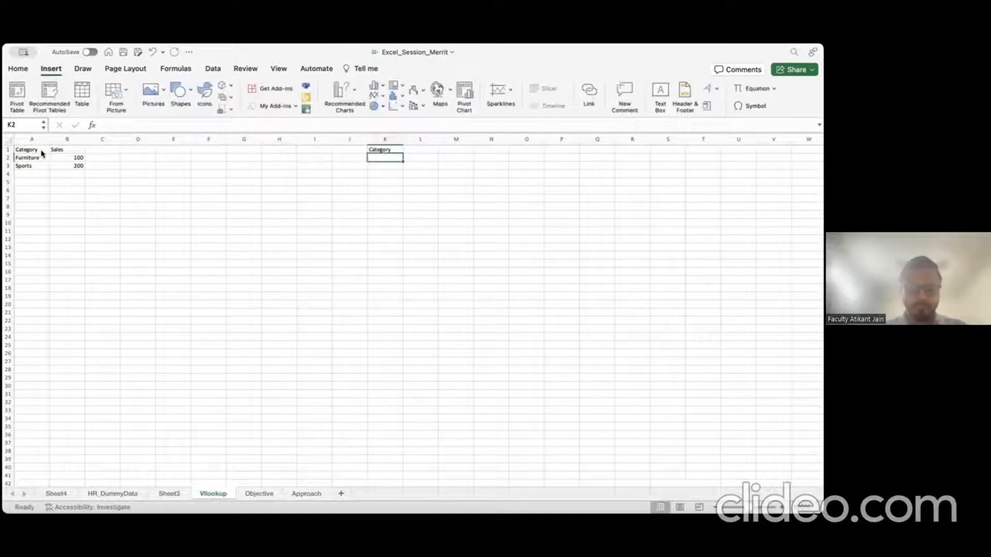
pyautogui.write('Sports')
pyautogui.press('Return')
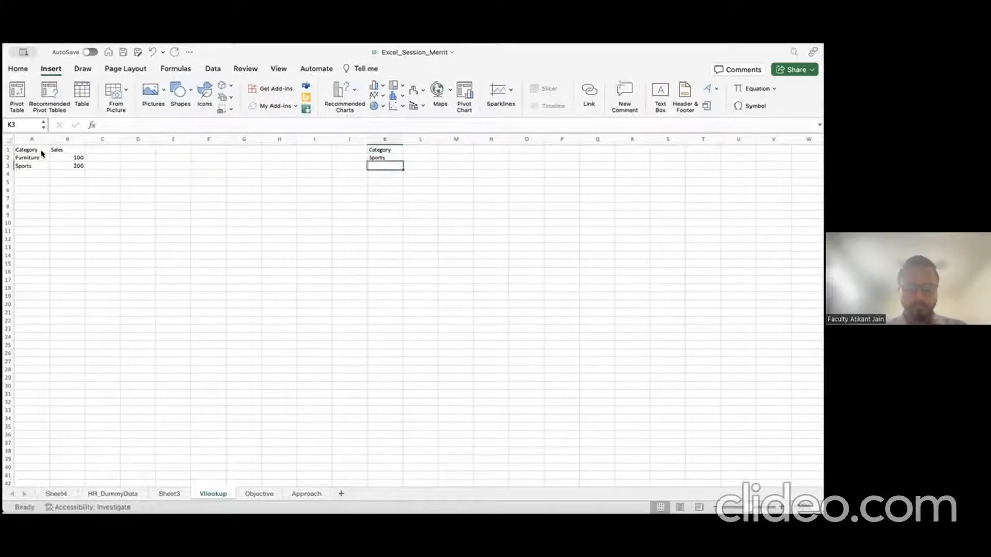
pyautogui.write('Furniture')
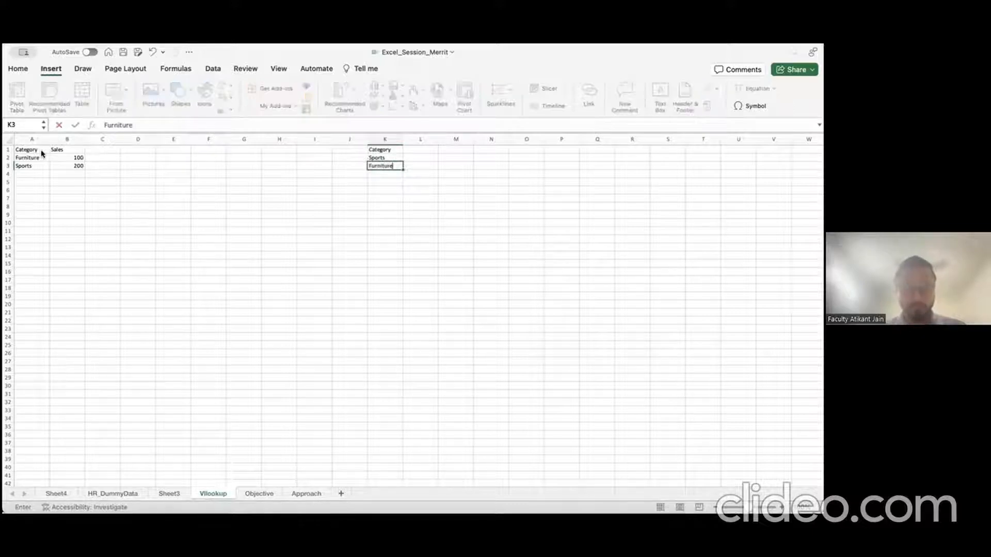
pyautogui.press('Return')
# Step: Add Aviation with Sales 250 in A4:B4
pyautogui.press('Left')
pyautogui.press('Left')
pyautogui.press('Left')
pyautogui.press('Left')
pyautogui.press('Left')
pyautogui.press('Left')
pyautogui.press('Left')
pyautogui.press('Left')
pyautogui.press('Left')
pyautogui.press('Left')
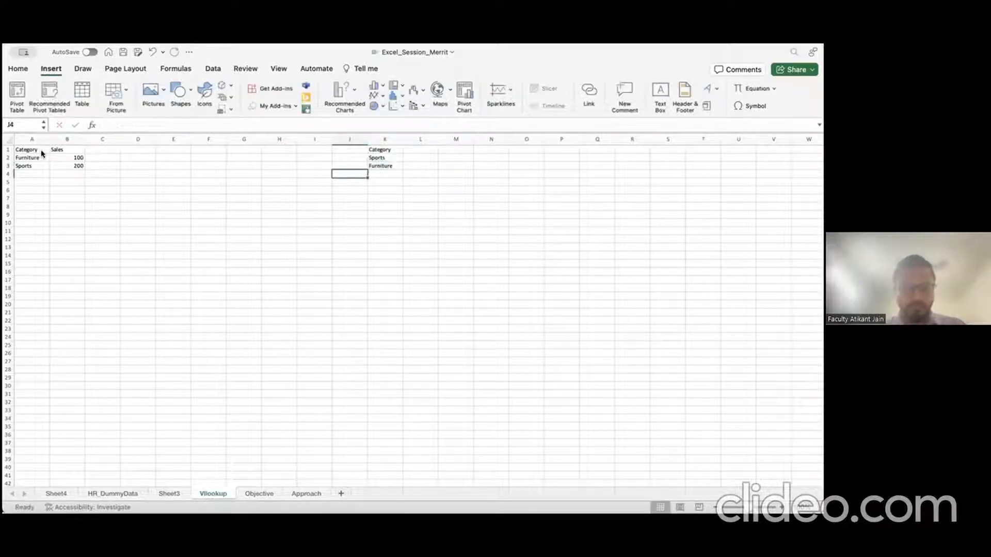
pyautogui.write('Avia')
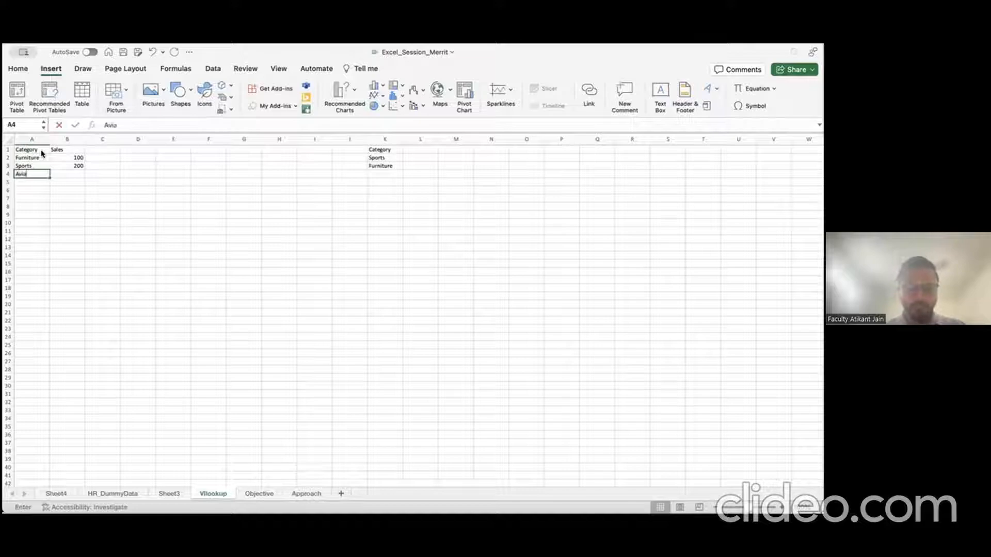
pyautogui.write('tion')
pyautogui.press('Return')
pyautogui.press('Right')
pyautogui.press('Up')
pyautogui.press('Up')
pyautogui.press('Down')
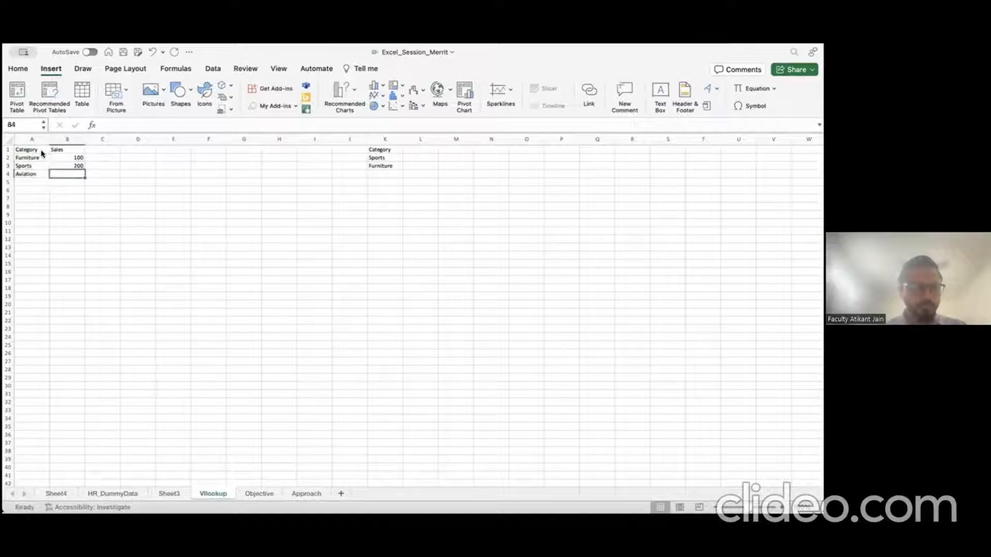
pyautogui.write('250')
pyautogui.press('Right')
pyautogui.press('Right')
pyautogui.press('Right')
pyautogui.press('Right')
pyautogui.press('Right')
pyautogui.press('Right')
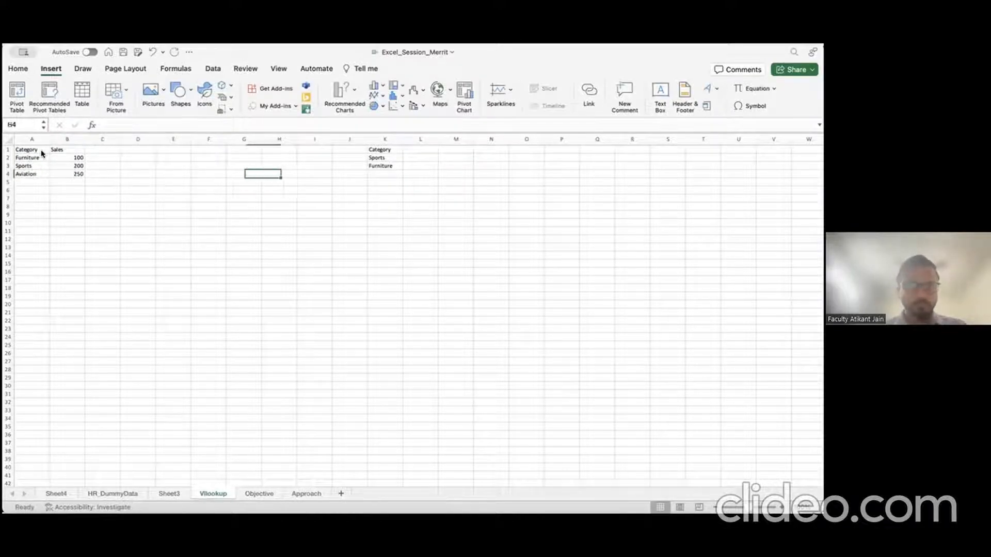
# Step: Add Aviation in K4 and an Expenses column in L with 25, 35 and 100
pyautogui.press('Right')
pyautogui.press('Right')
pyautogui.press('Right')
pyautogui.write('Aviation')
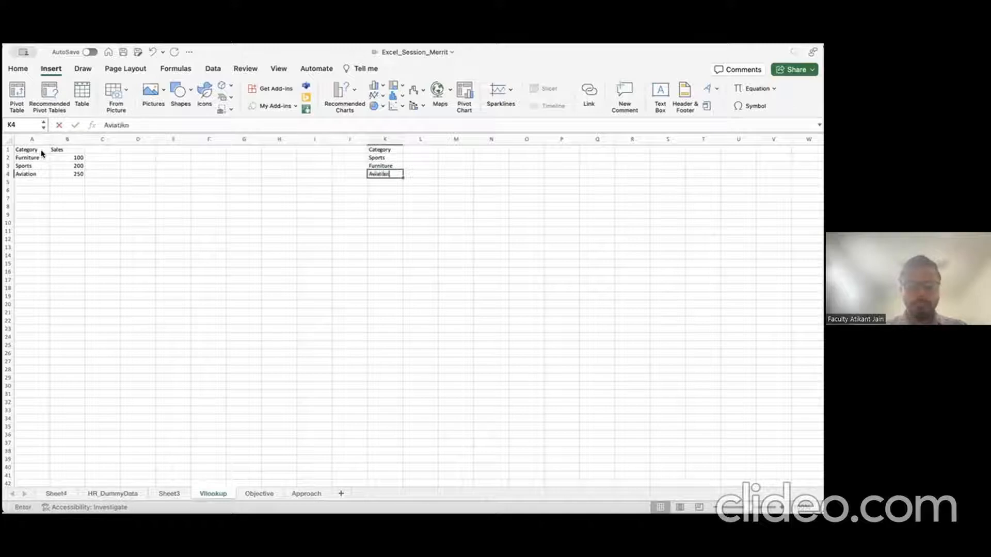
pyautogui.press('Right')
pyautogui.press('Up')
pyautogui.press('Up')
pyautogui.press('Up')
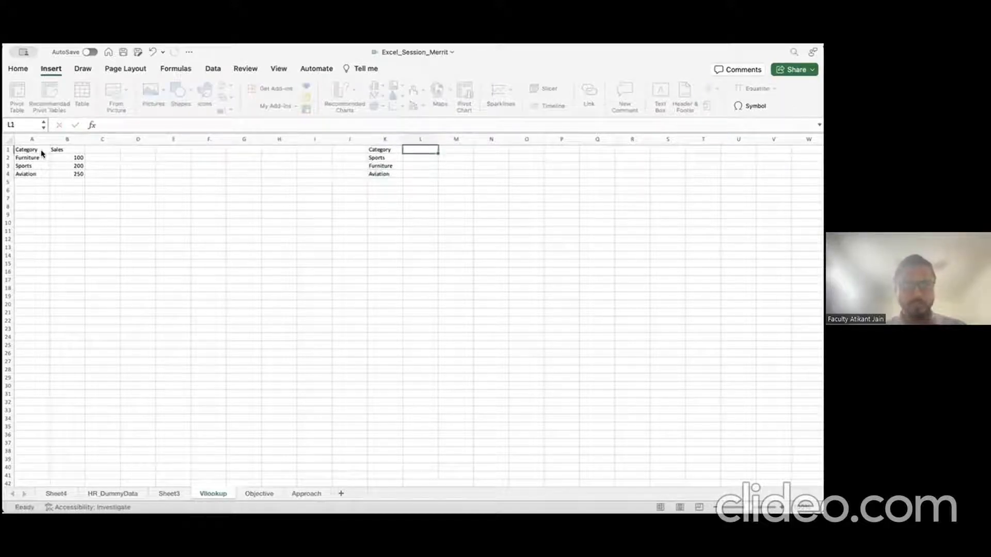
pyautogui.write('Exens')
pyautogui.press('BackSpace')
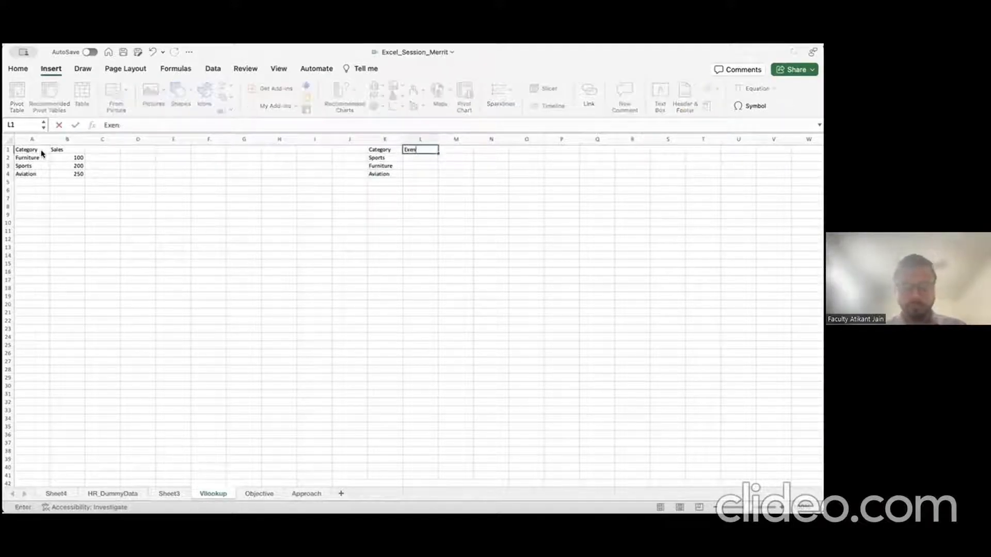
pyautogui.write('es')
pyautogui.press('Return')
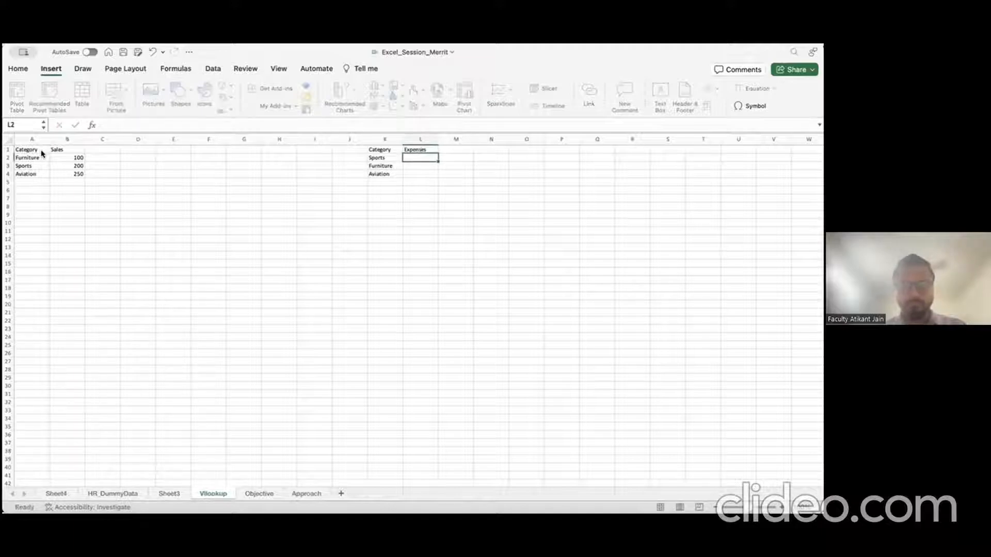
pyautogui.write('25')
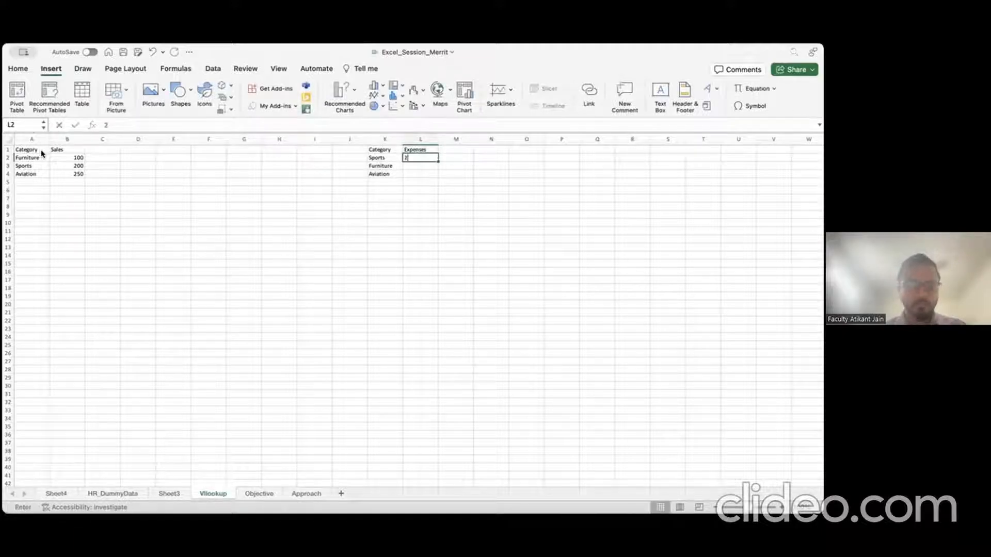
pyautogui.press('Return')
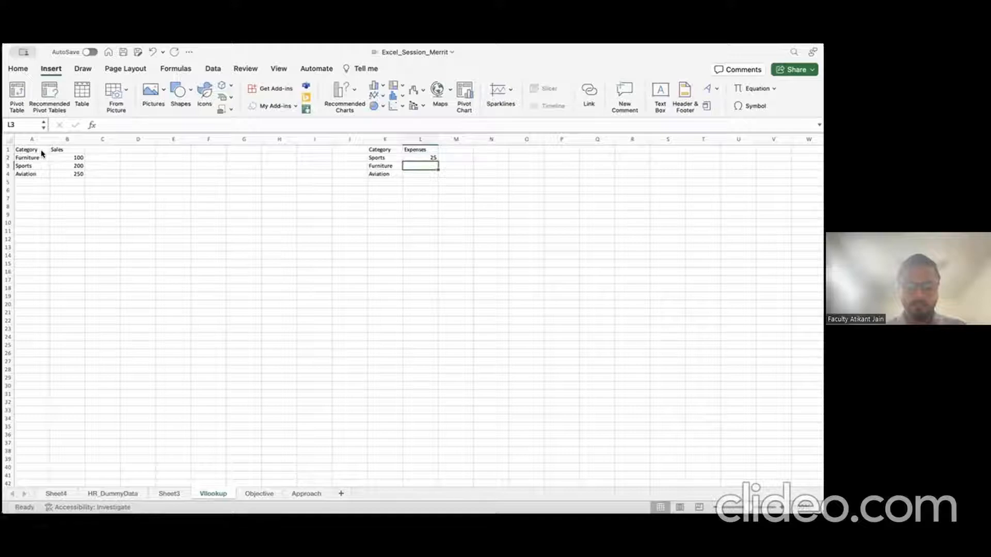
pyautogui.write('35')
pyautogui.press('Return')
pyautogui.write('100')
pyautogui.press('Return')
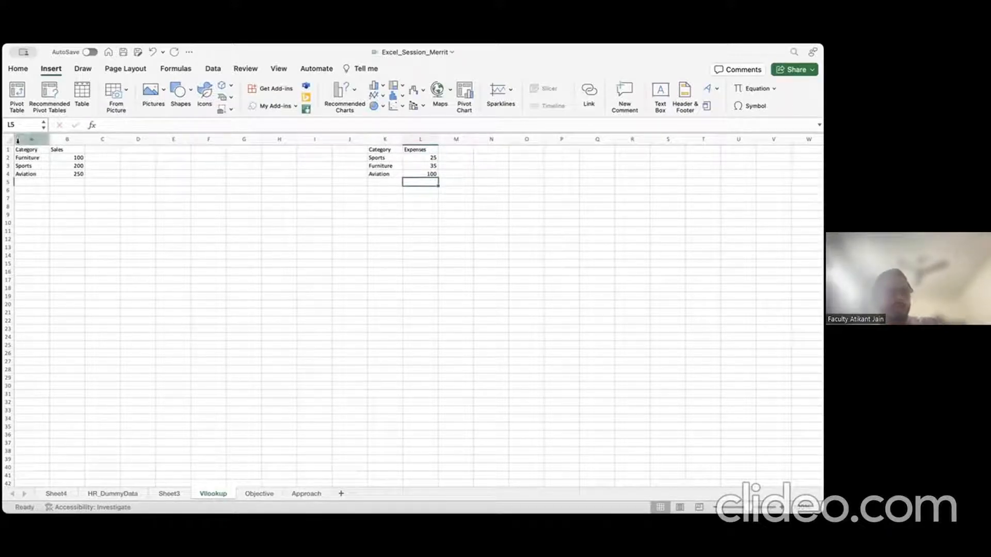
# Step: Select the Category/Sales entries and sales figures in A1:B4 to review them
pyautogui.click(10, 141)
pyautogui.click(42, 148)
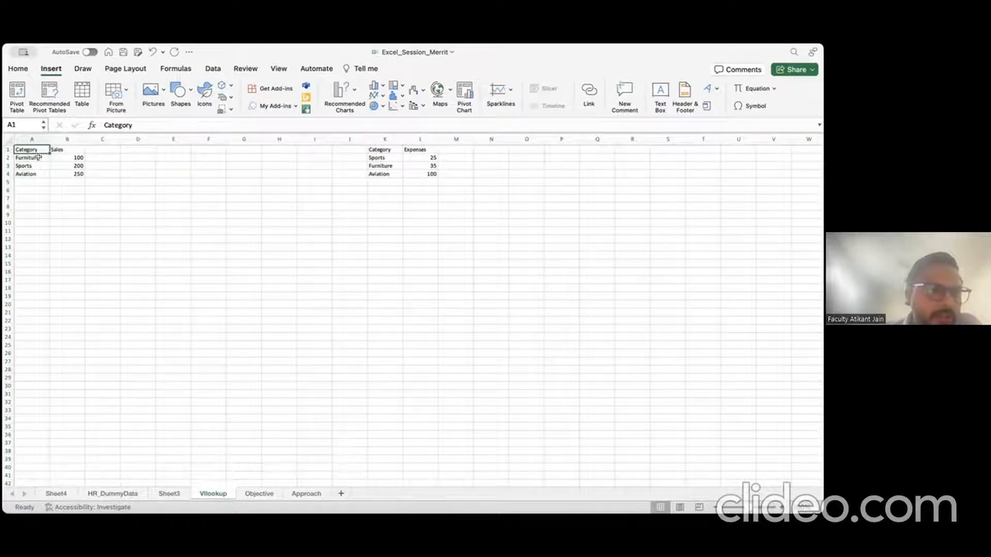
pyautogui.click(38, 157)
pyautogui.click(38, 166)
pyautogui.click(38, 172)
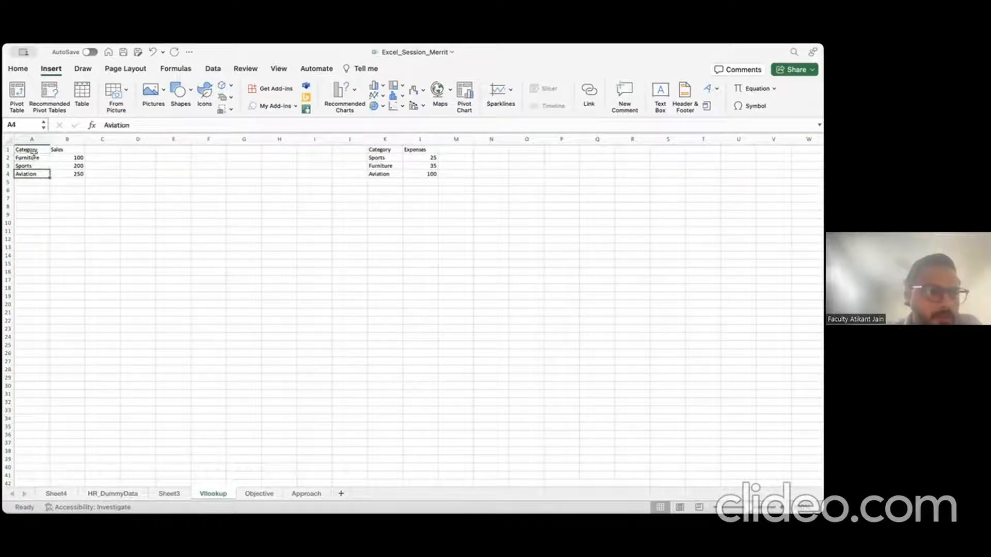
pyautogui.moveTo(39, 157); pyautogui.dragTo(64, 174)
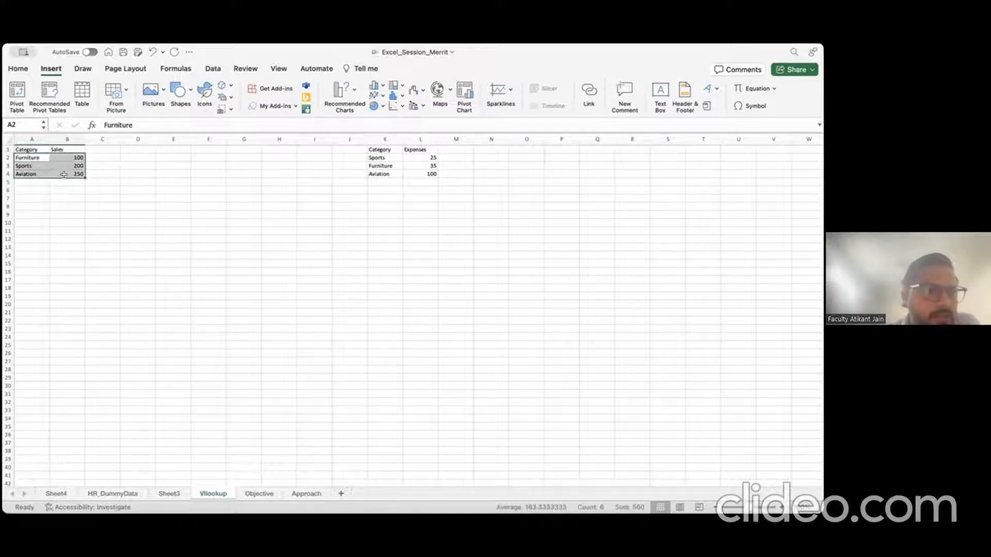
# Step: Apply All Borders to the Expenses table K1:L4 and the Sales table A1:B4
pyautogui.click(381, 150)
pyautogui.moveTo(380, 149); pyautogui.dragTo(434, 173)
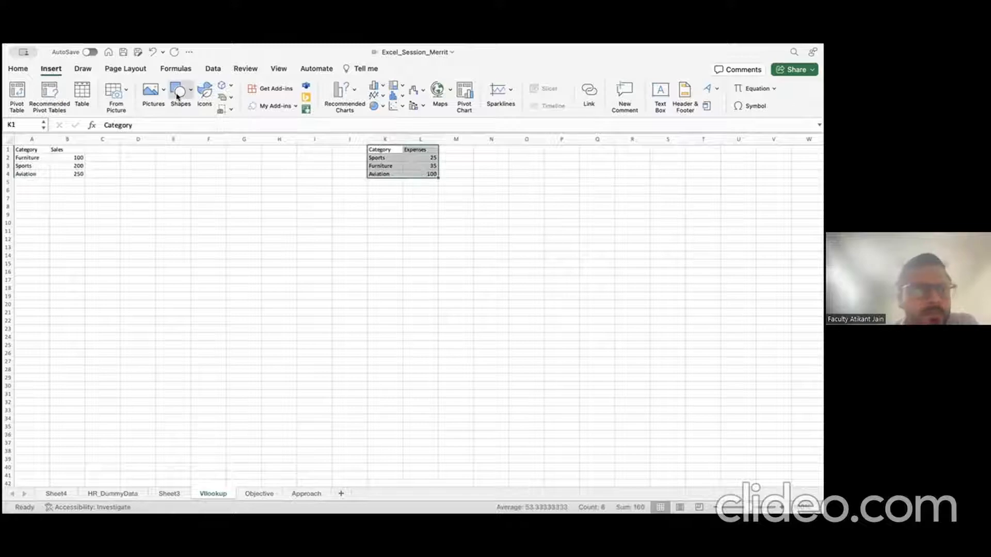
pyautogui.click(18, 69)
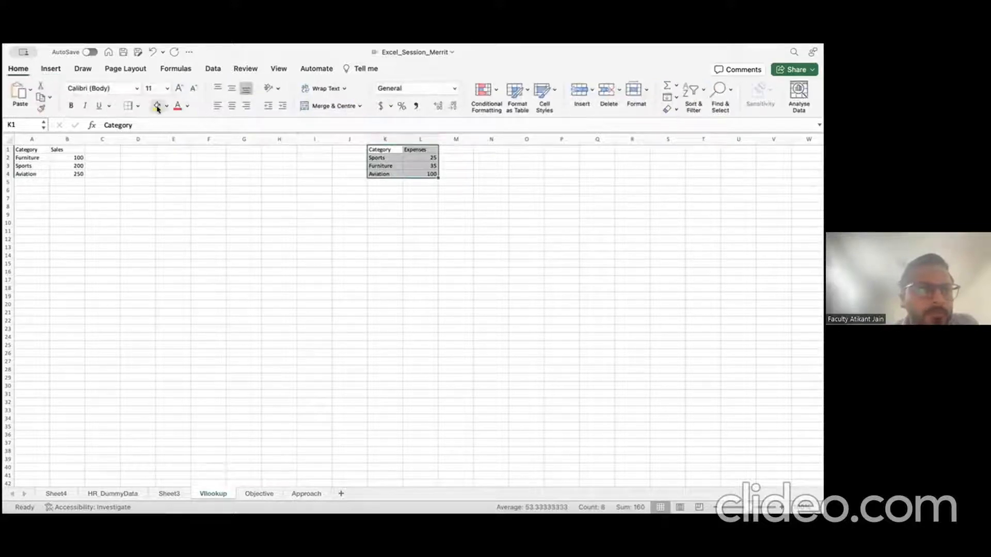
pyautogui.click(153, 211)
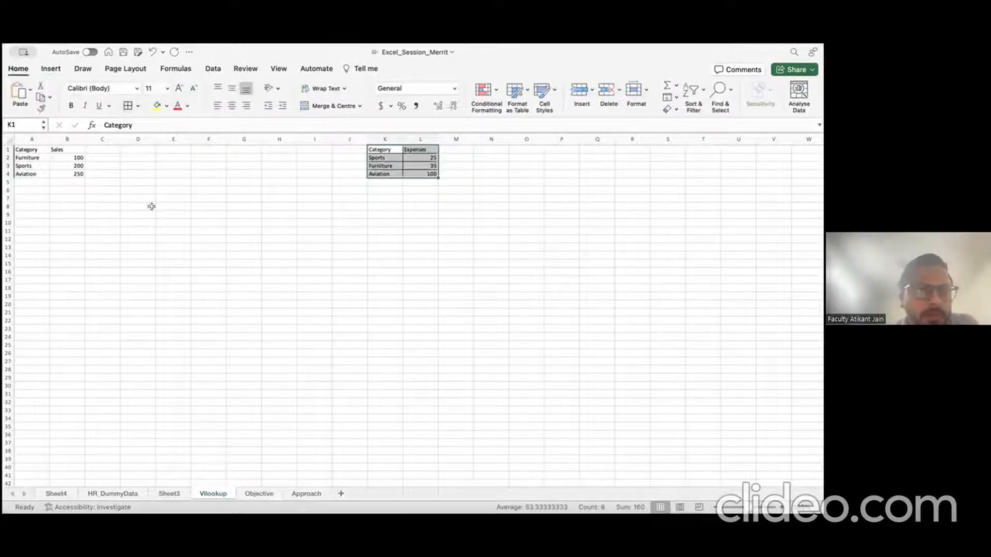
pyautogui.moveTo(23, 150); pyautogui.dragTo(61, 175)
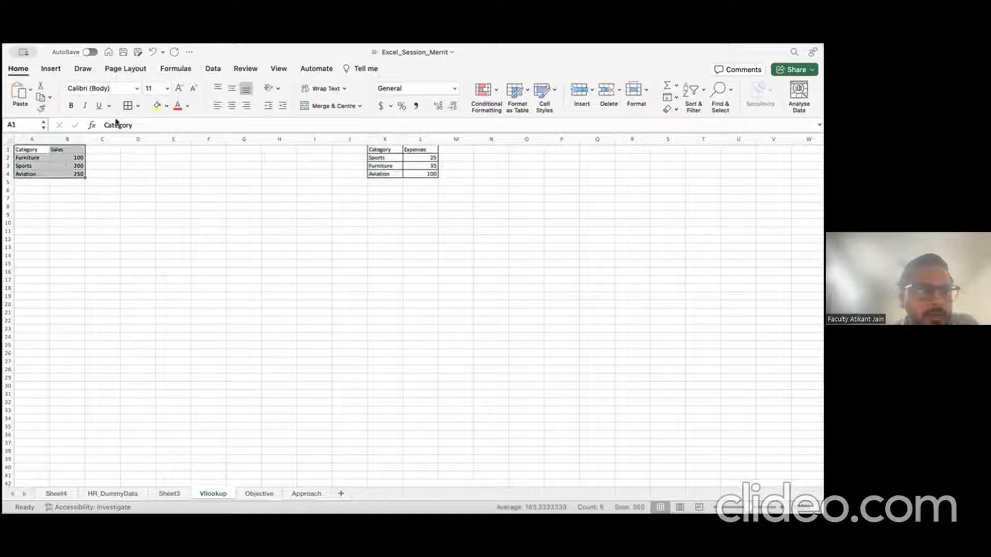
pyautogui.click(127, 105)
# Step: Deselect and check the bordered Expenses table's Category, Expenses and Sports cells
pyautogui.click(315, 214)
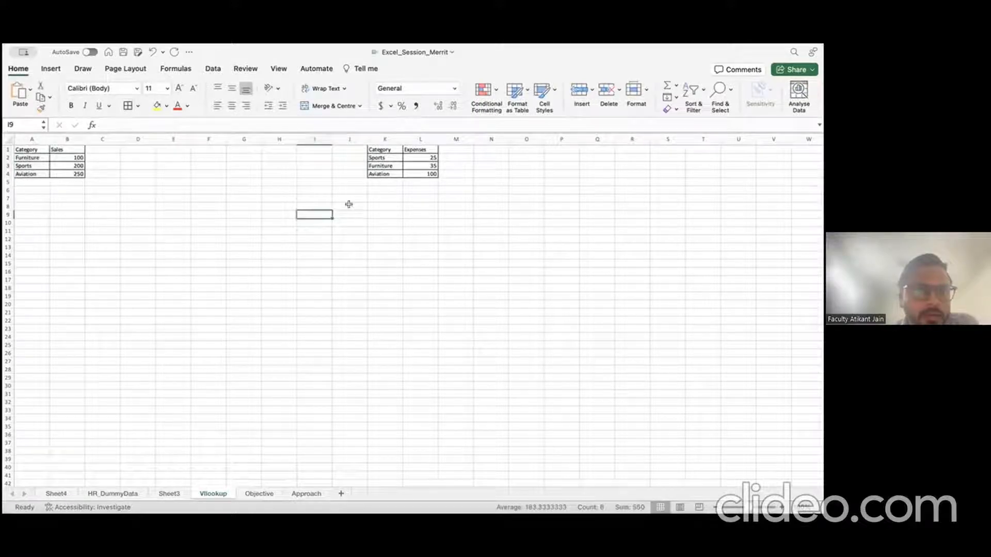
pyautogui.click(384, 149)
pyautogui.click(418, 149)
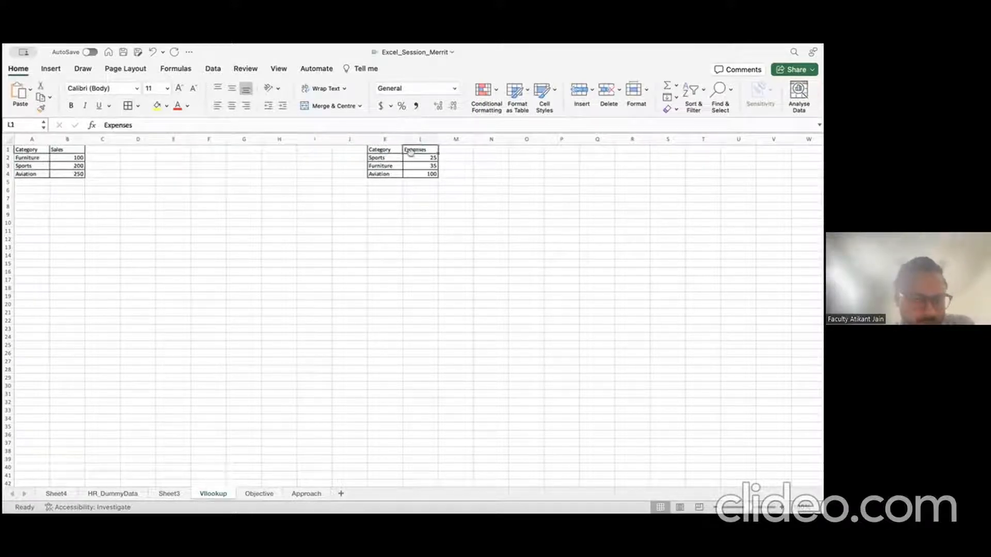
pyautogui.click(394, 157)
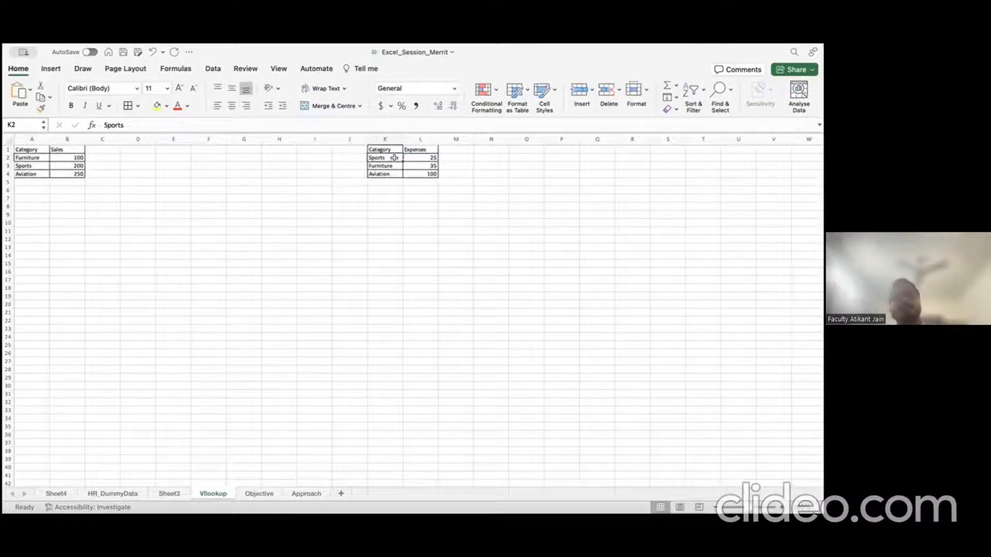
# Step: Add an Expenses heading in C1 with values 35, 25 and 100 in C2:C4
pyautogui.click(33, 139)
pyautogui.click(103, 150)
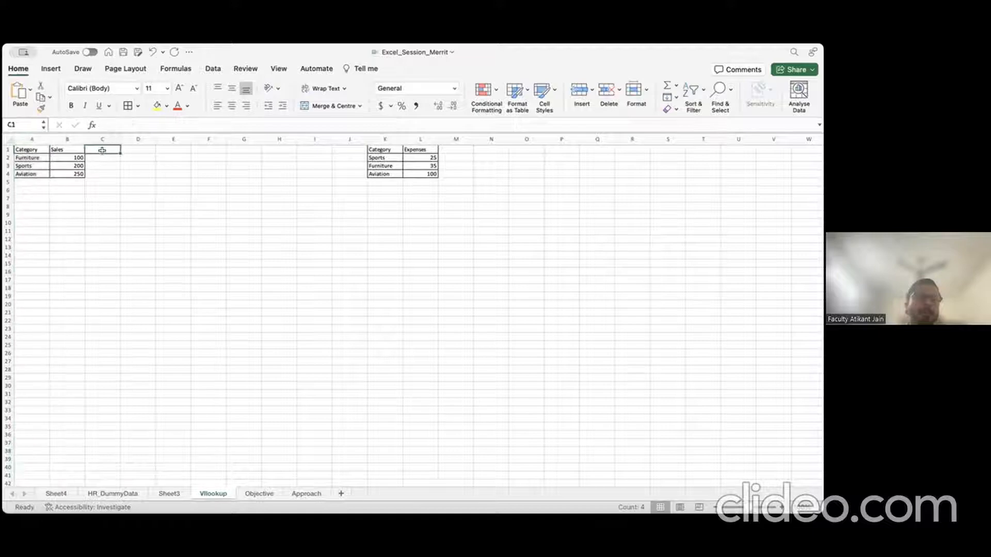
pyautogui.write('Expen')
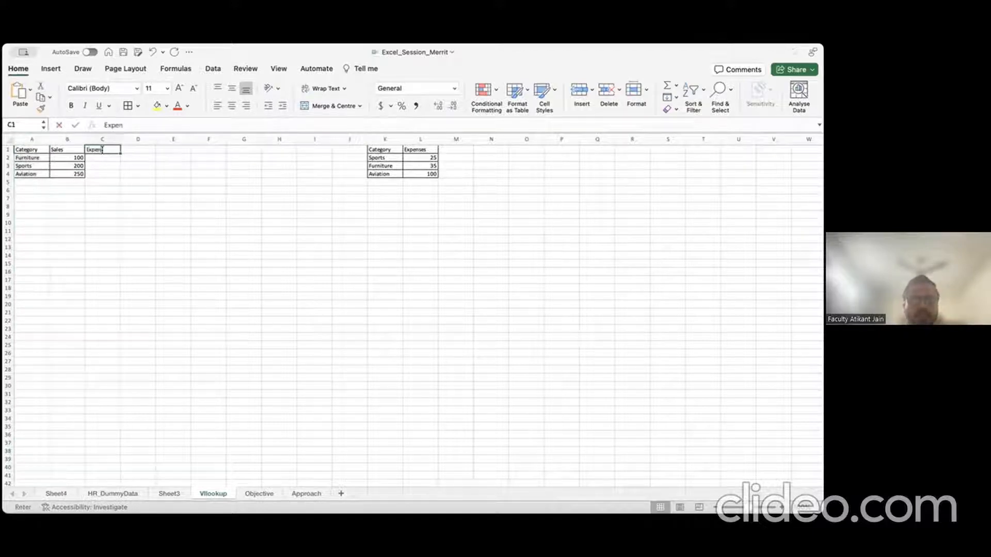
pyautogui.write('ses')
pyautogui.press('Return')
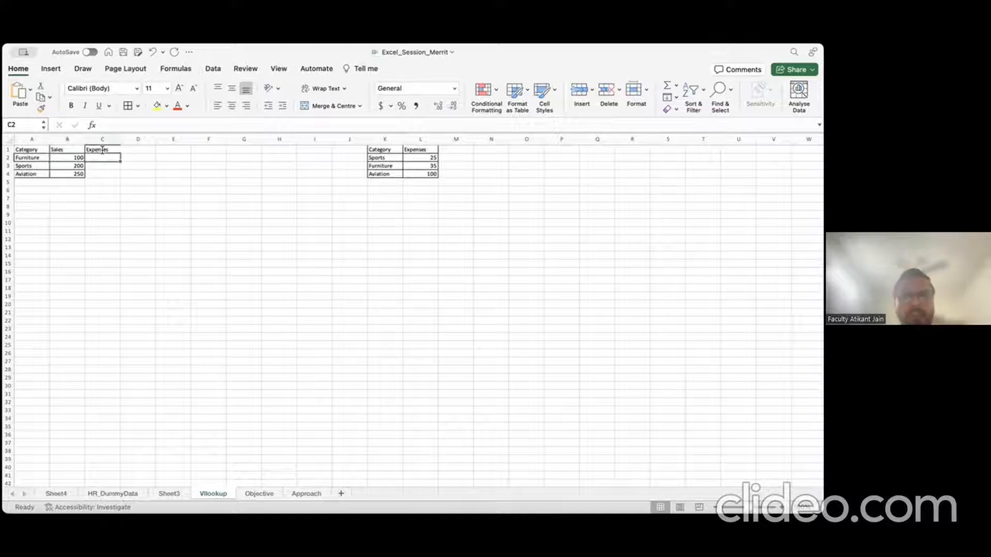
pyautogui.write('35')
pyautogui.press('Return')
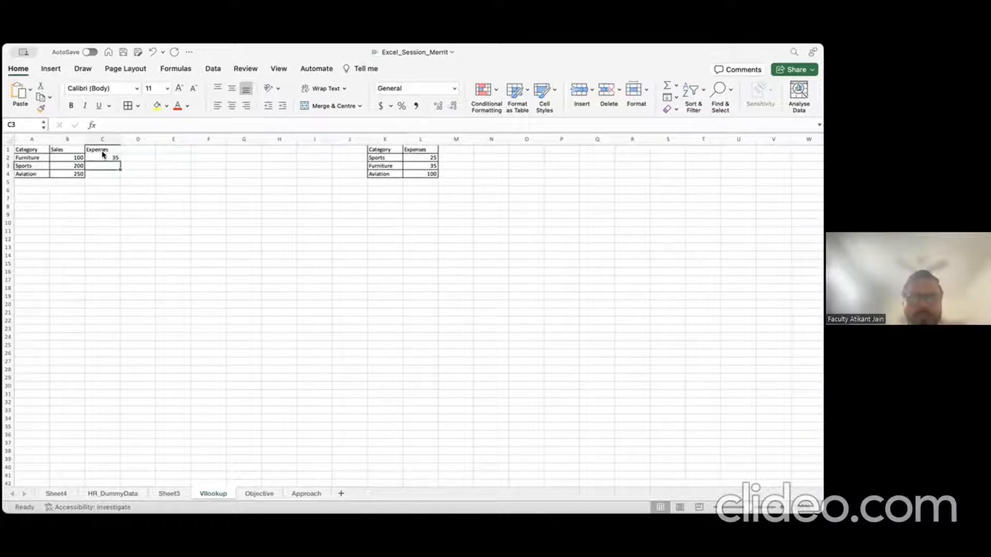
pyautogui.write('25')
pyautogui.press('Return')
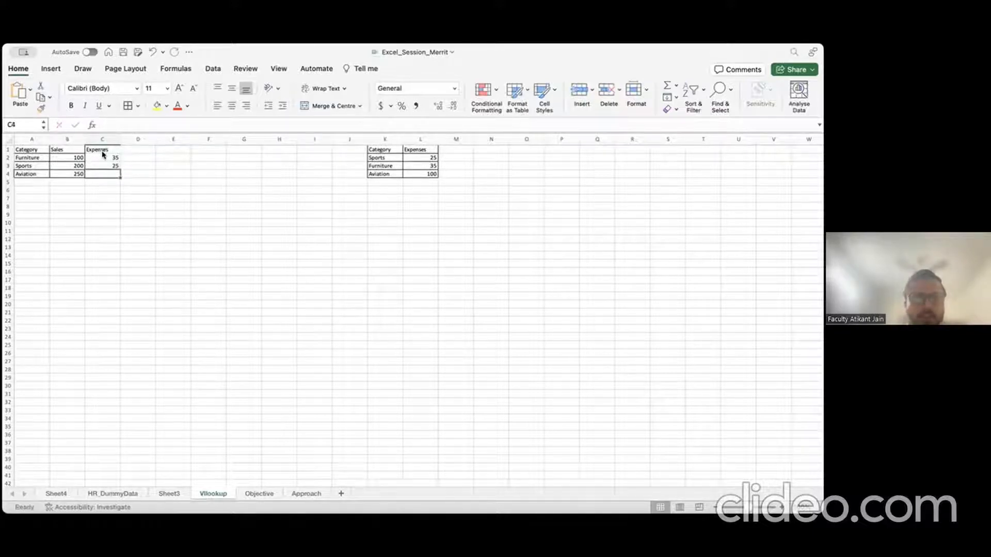
pyautogui.write('100')
pyautogui.press('Return')
# Step: Compare the typed Expenses column with the K:L table and select D1
pyautogui.moveTo(385, 139); pyautogui.dragTo(423, 136)
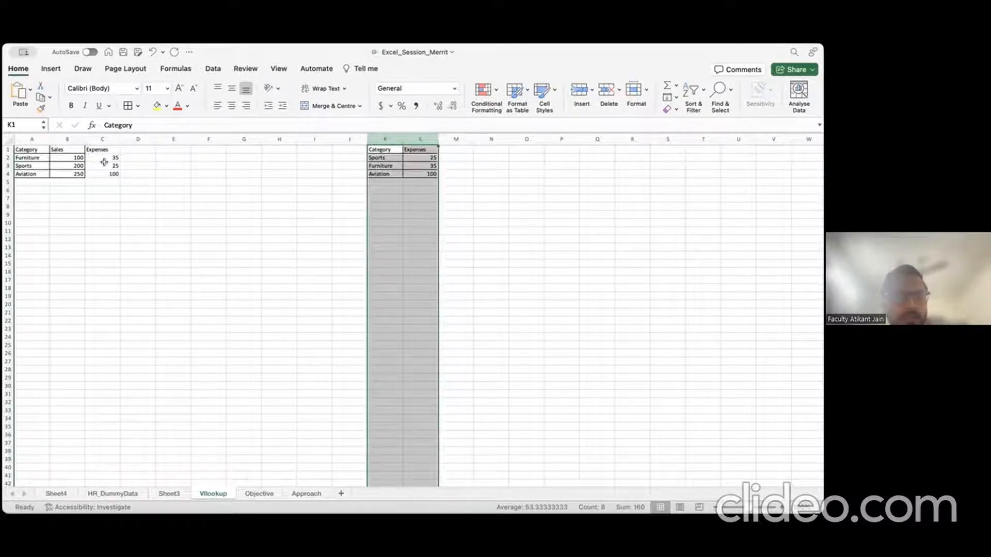
pyautogui.click(37, 150)
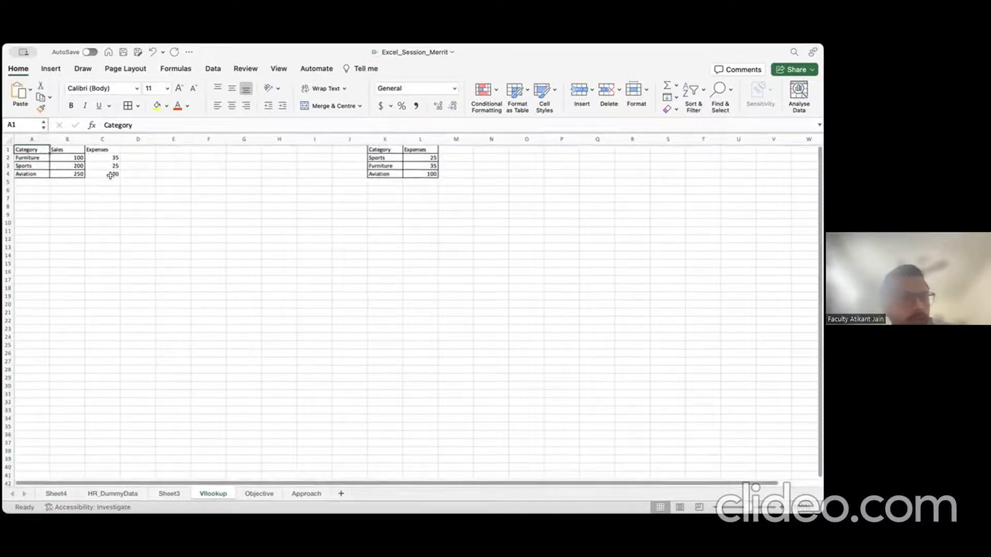
pyautogui.click(106, 139)
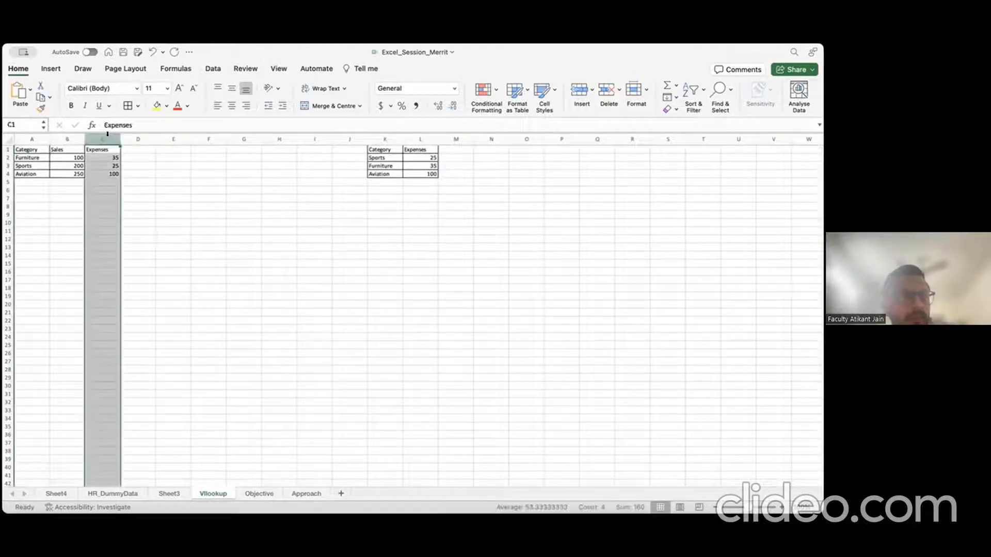
pyautogui.click(106, 157)
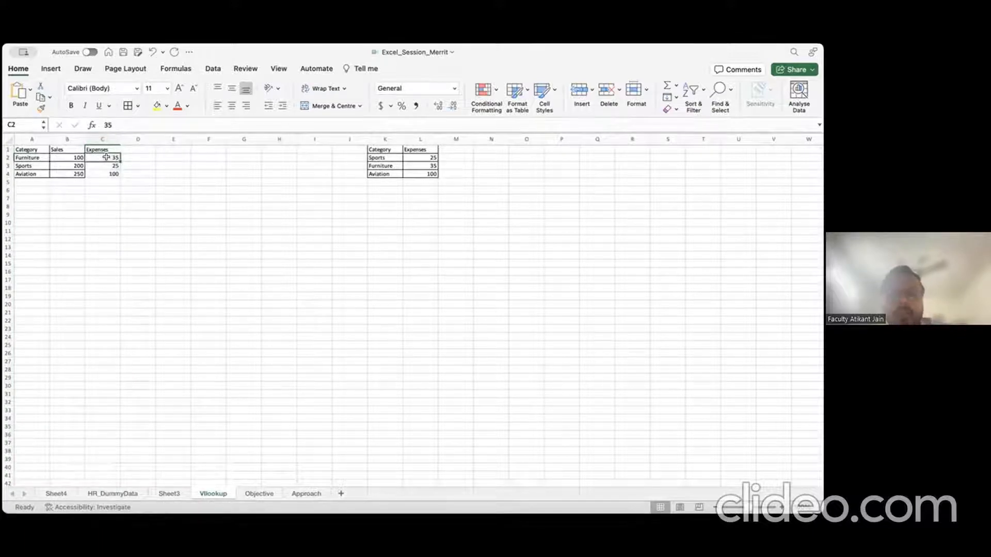
pyautogui.click(144, 148)
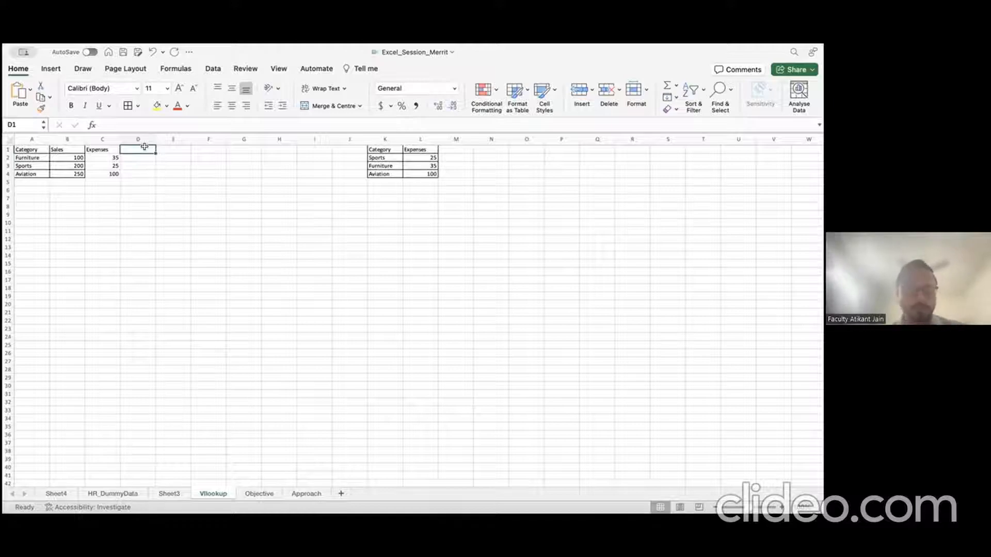
# Step: Head D1 'Expenses' and enter =VLOOKUP(A2,K2:L4,1,FALSE) in D2
pyautogui.write('Expense')
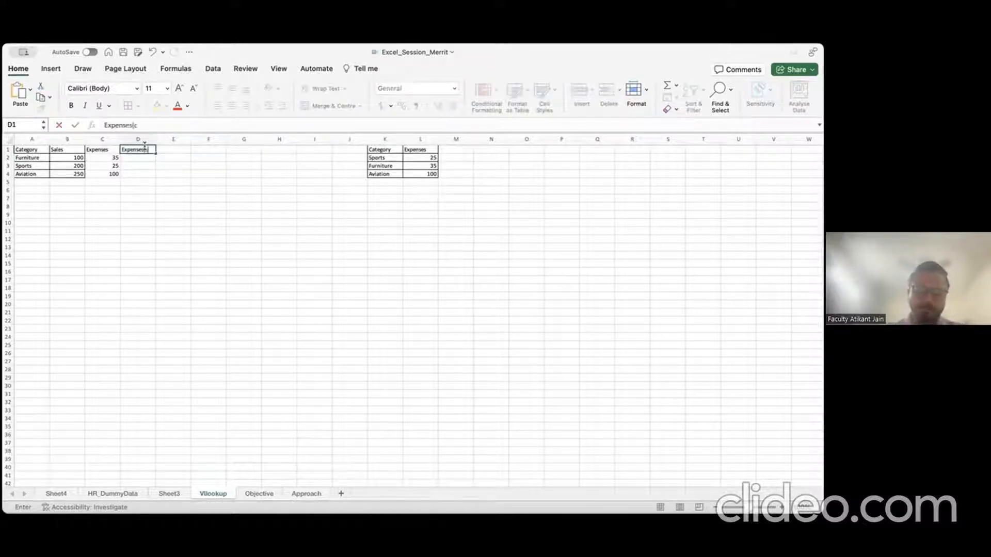
pyautogui.write('s')
pyautogui.press('Return')
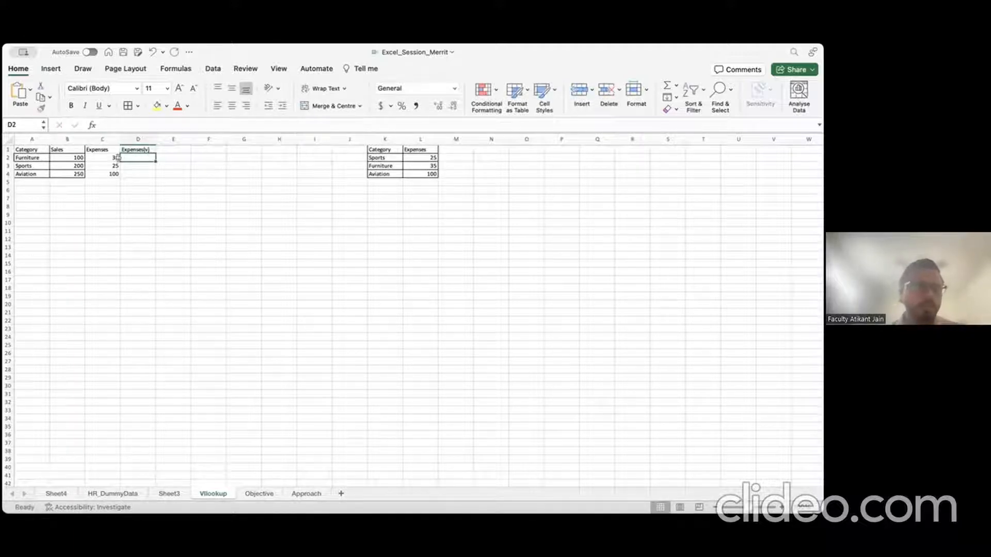
pyautogui.moveTo(118, 157); pyautogui.dragTo(112, 173)
pyautogui.click(136, 156)
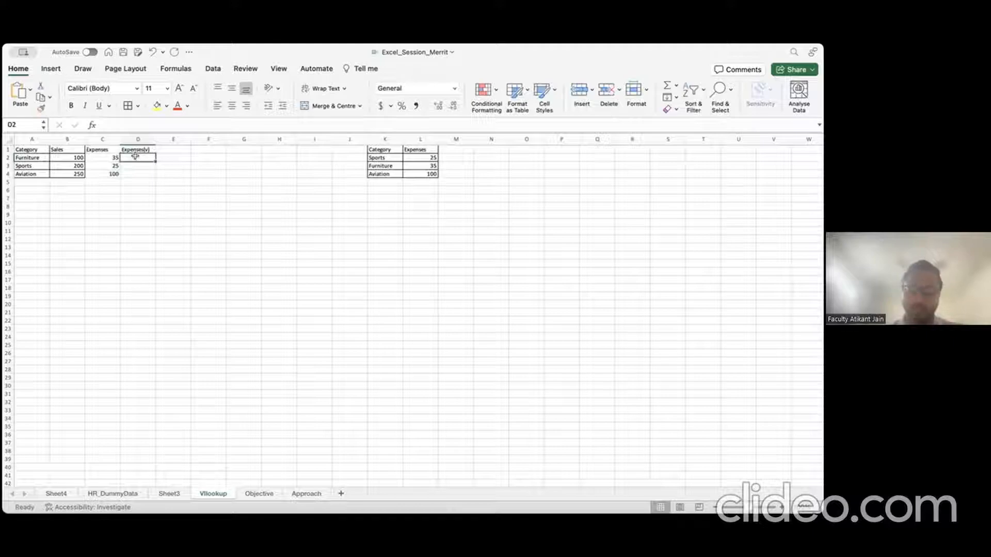
pyautogui.write('=VLOOKUP(')
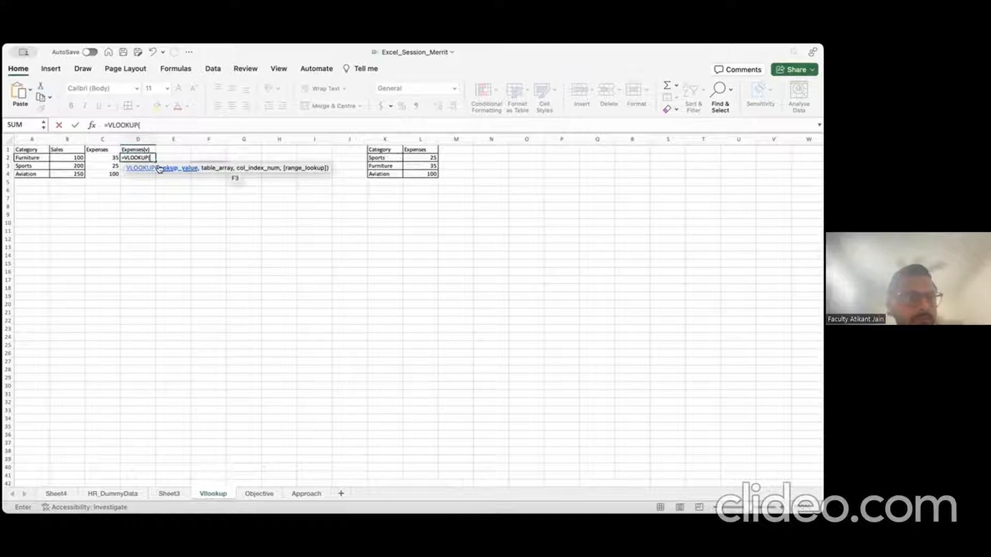
pyautogui.click(35, 158)
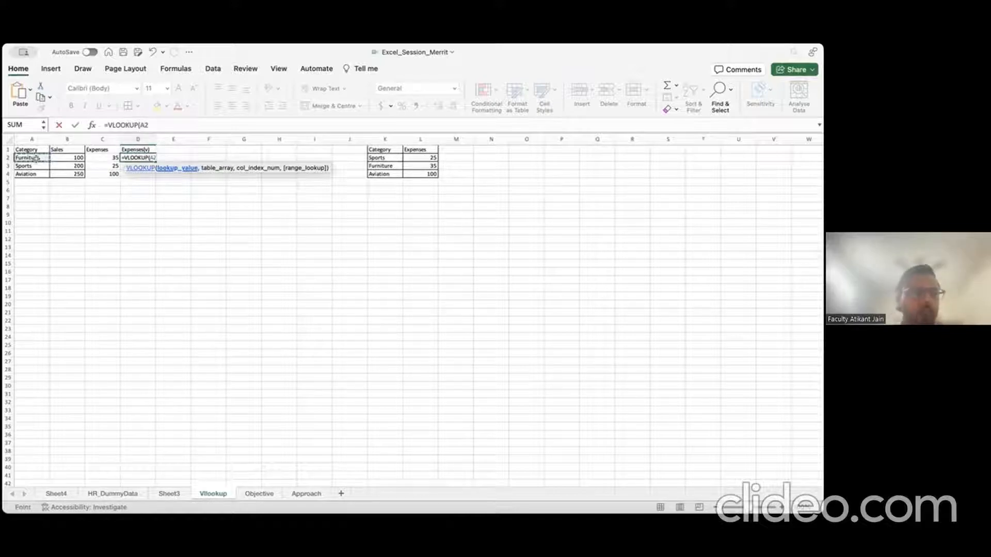
pyautogui.write(',')
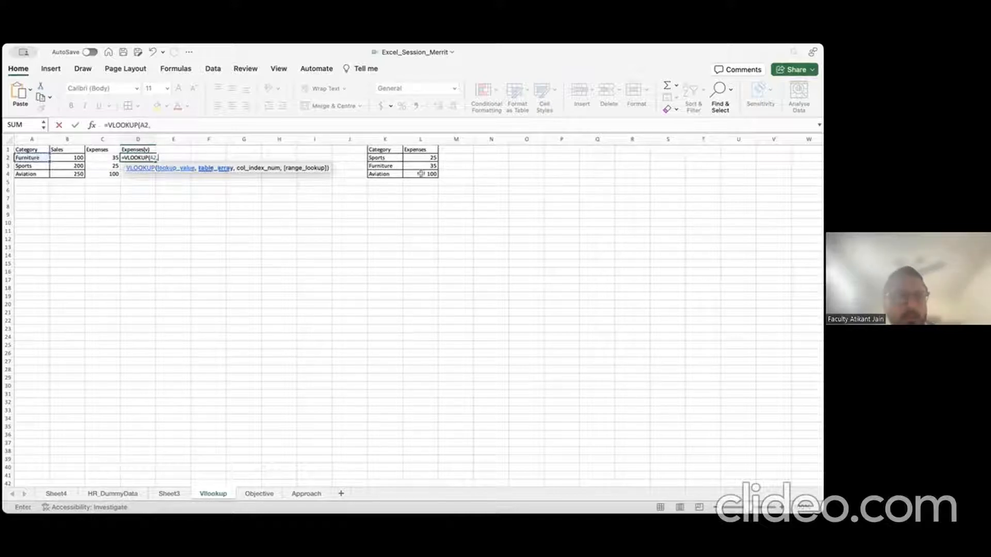
pyautogui.click(391, 158)
pyautogui.moveTo(391, 157); pyautogui.dragTo(438, 175)
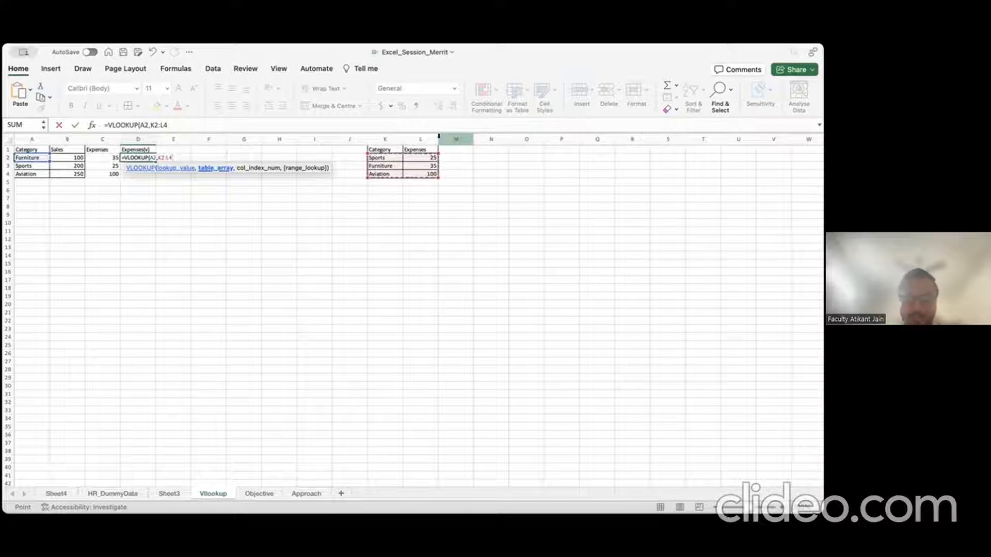
pyautogui.write(',')
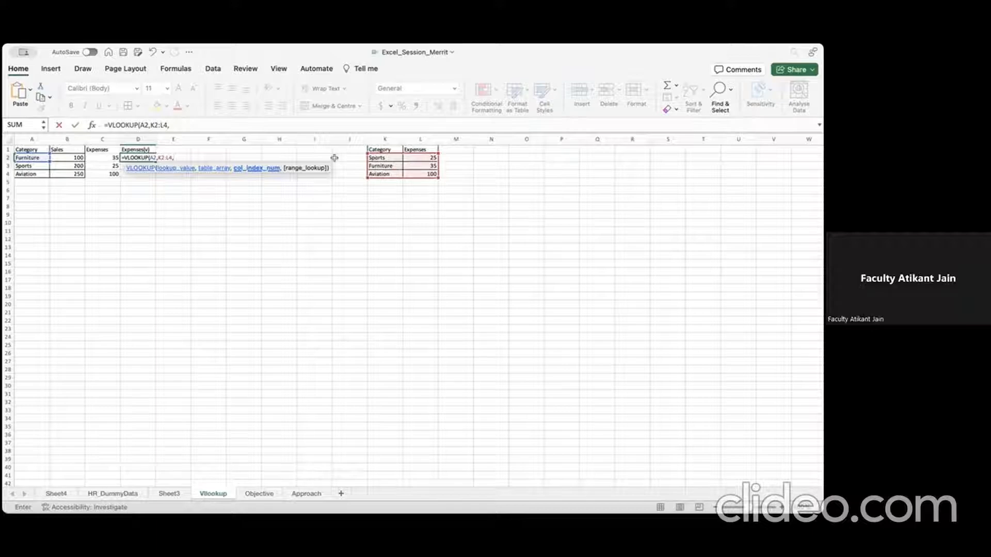
pyautogui.write('1')
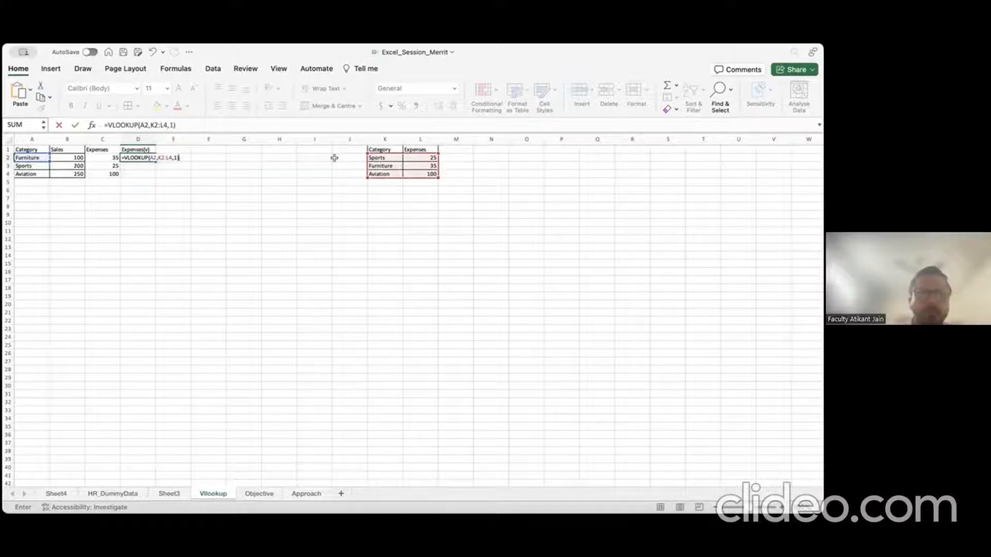
pyautogui.write(',FALSE')
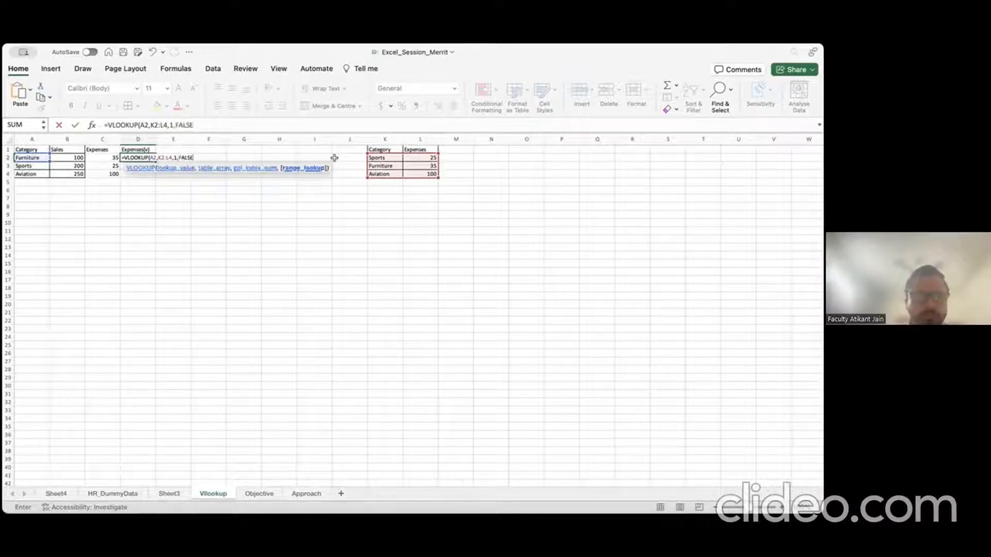
pyautogui.write(')')
pyautogui.press('Return')
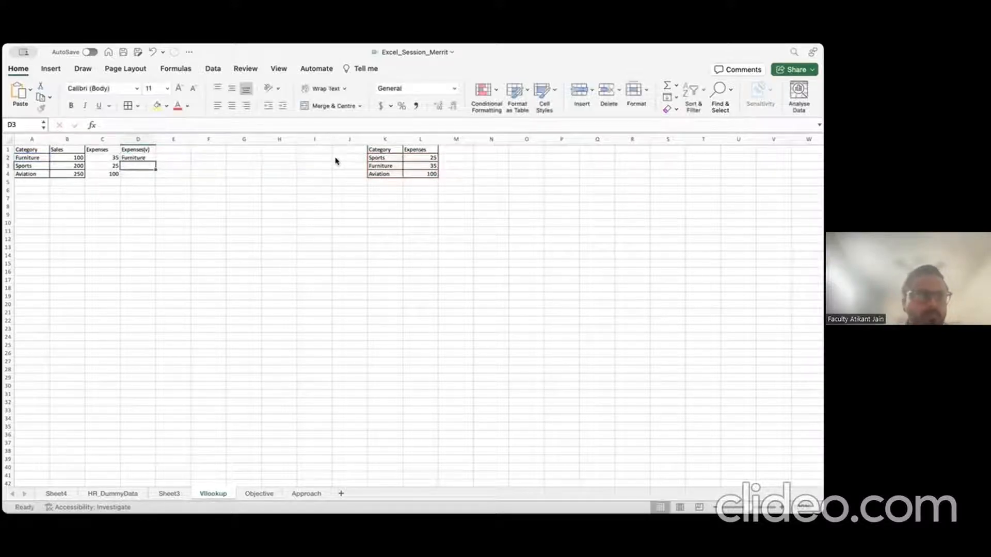
# Step: Change D2's column index from 1 to 2 so it returns Furniture's expense 35
pyautogui.press('Up')
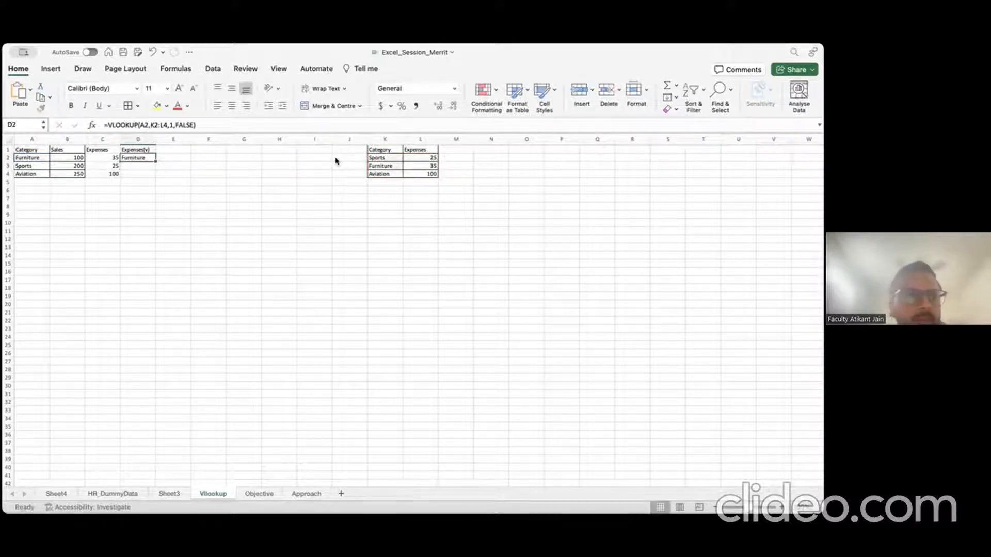
pyautogui.click(213, 125)
pyautogui.press('Left')
pyautogui.press('Left')
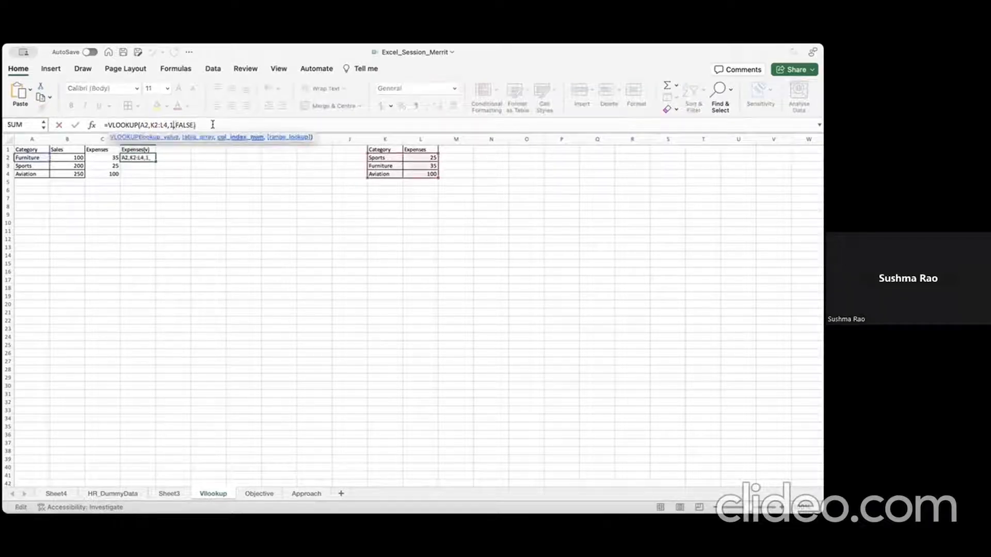
pyautogui.press('BackSpace')
pyautogui.write('2')
pyautogui.press('Return')
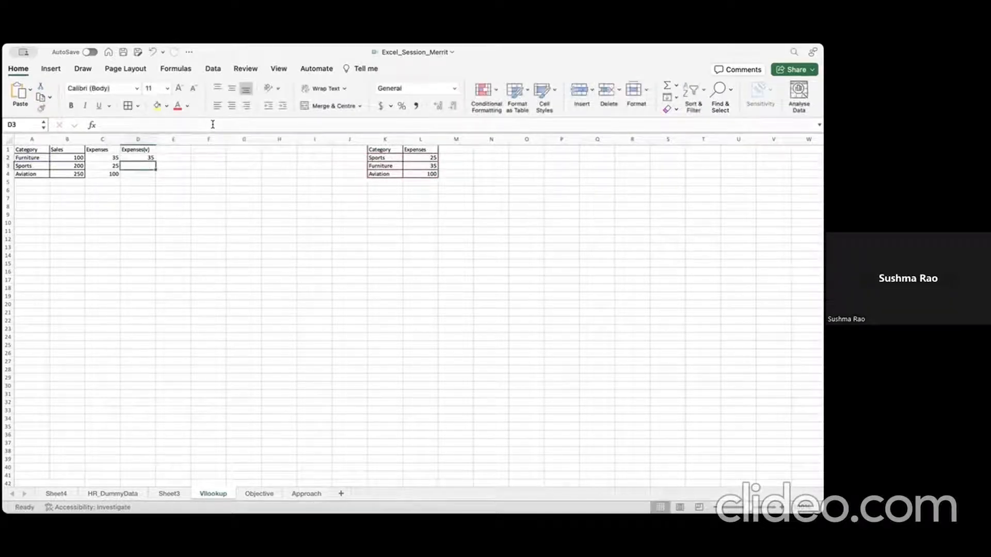
pyautogui.press('Up')
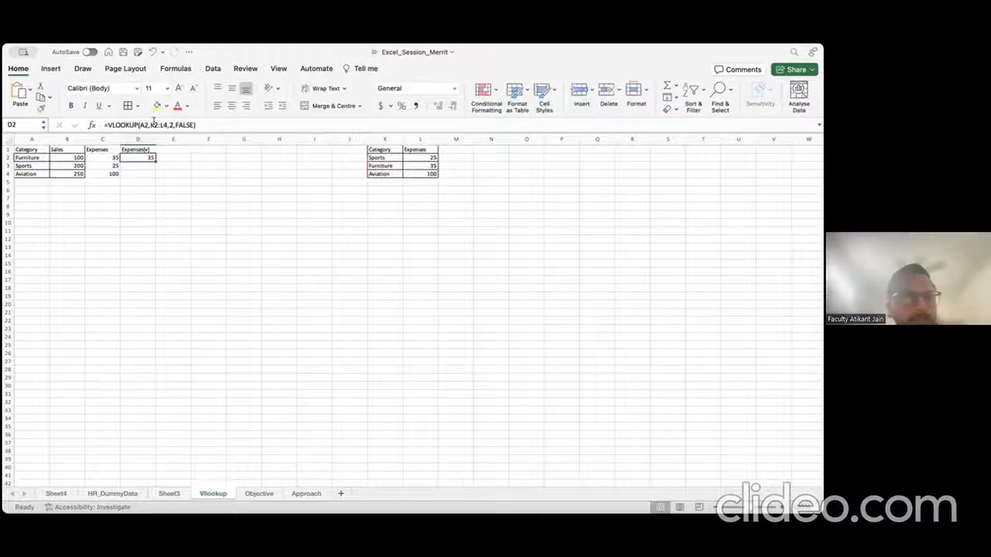
pyautogui.click(392, 165)
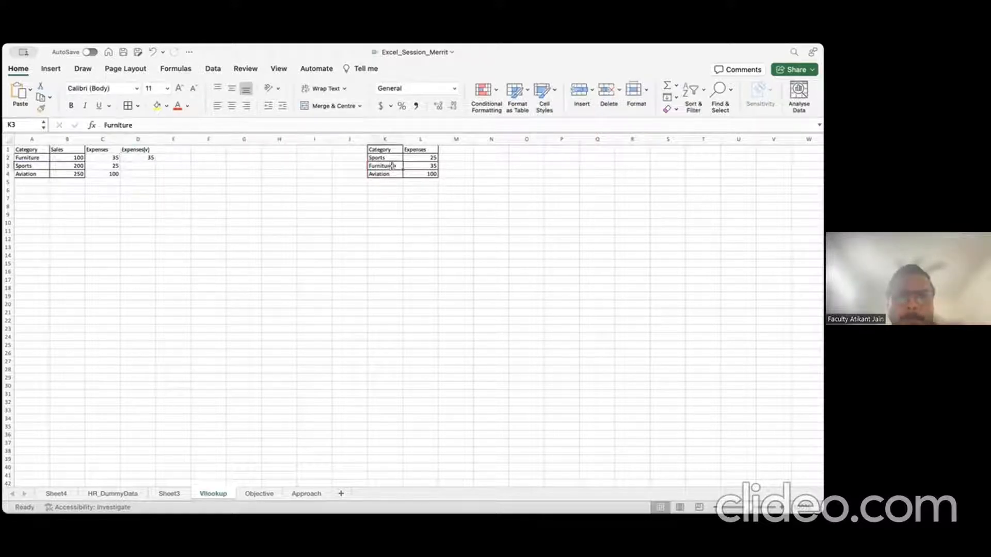
pyautogui.click(432, 165)
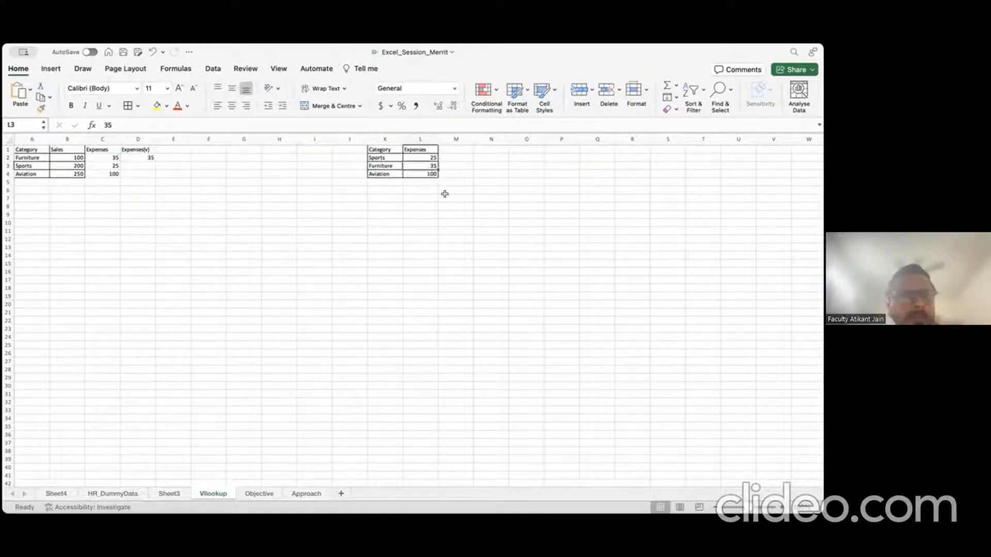
pyautogui.click(135, 157)
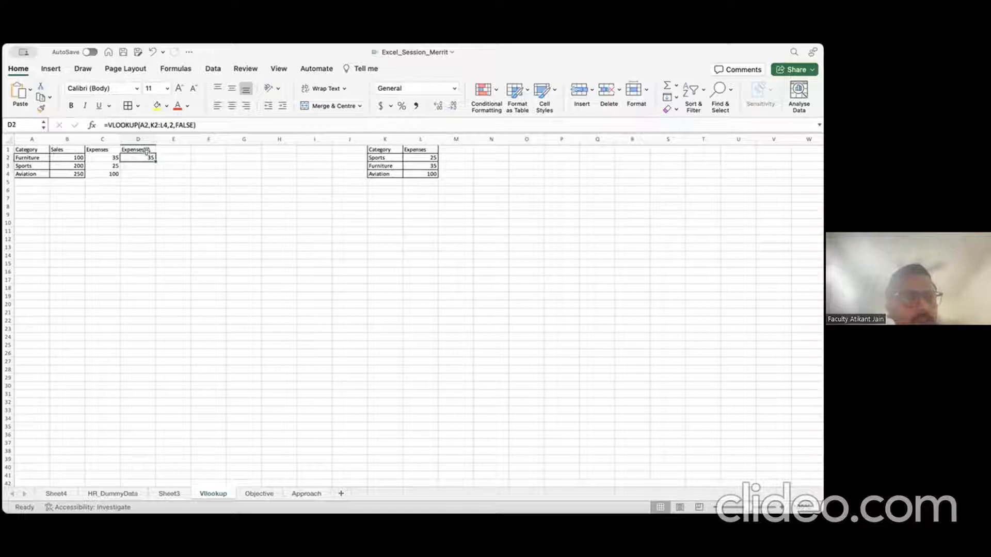
pyautogui.press('super+c')
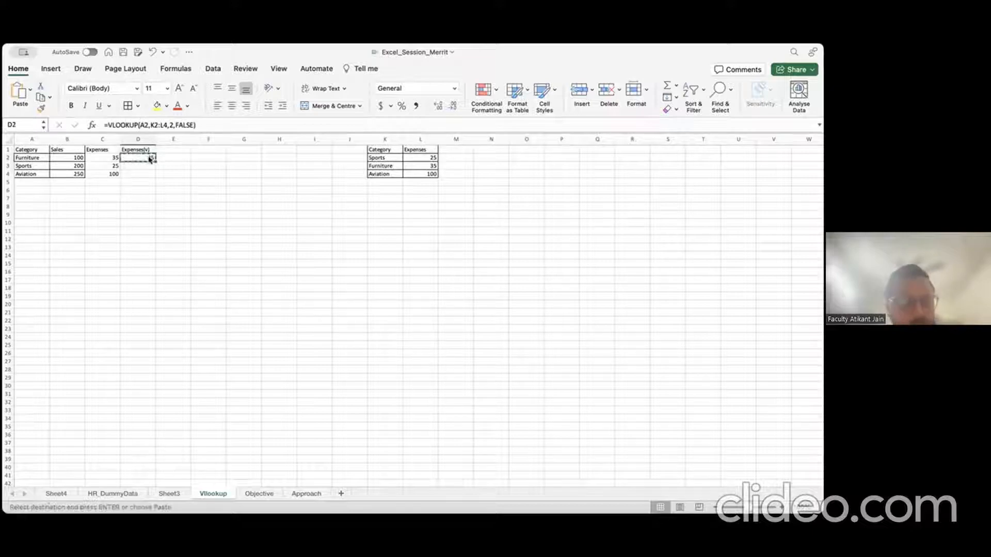
pyautogui.moveTo(148, 157); pyautogui.dragTo(149, 174)
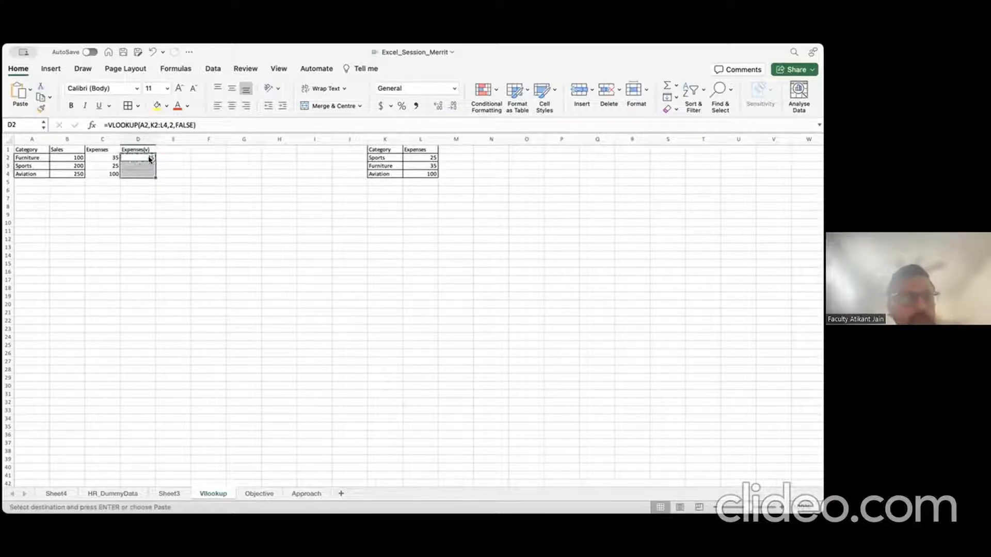
pyautogui.press('super+v')
pyautogui.press('Return')
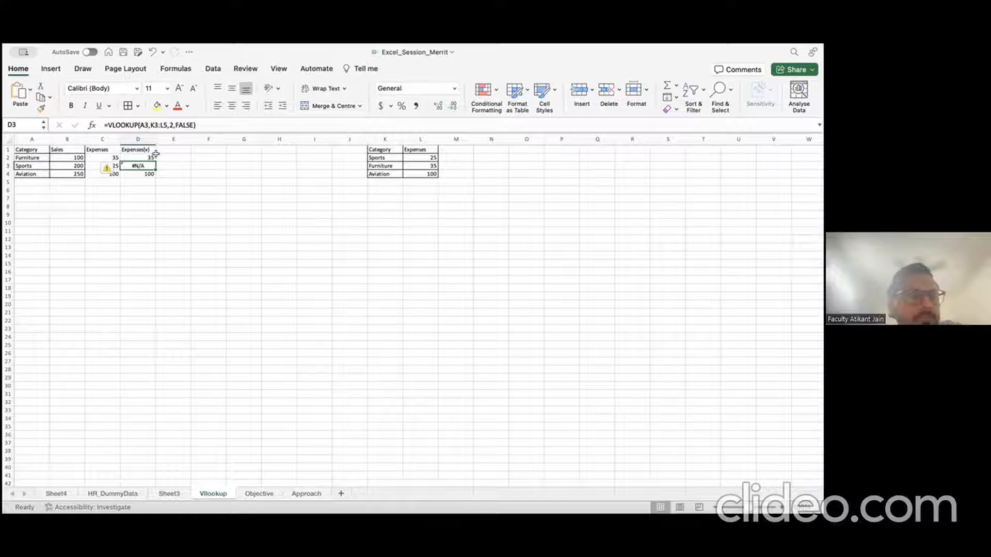
pyautogui.moveTo(150, 125); pyautogui.dragTo(166, 124)
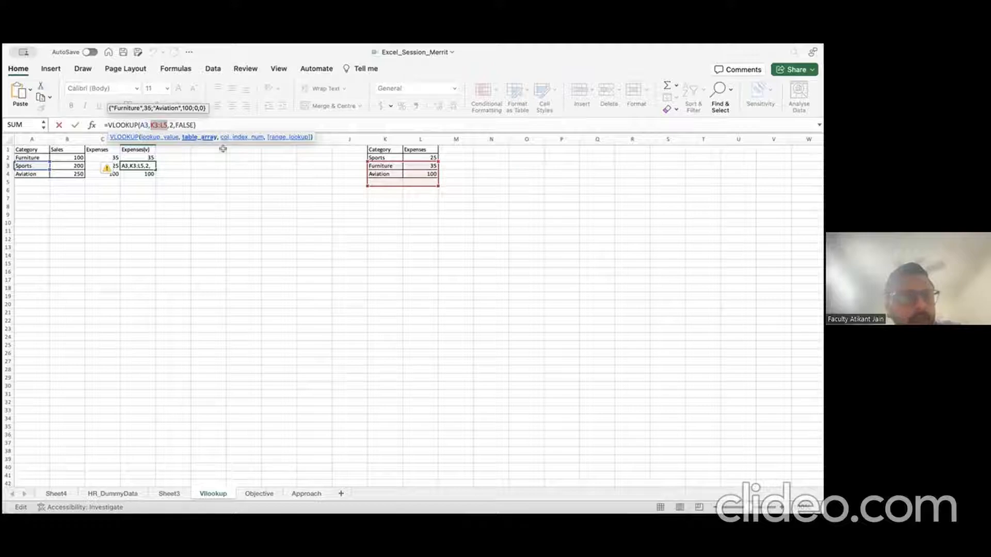
pyautogui.click(134, 157)
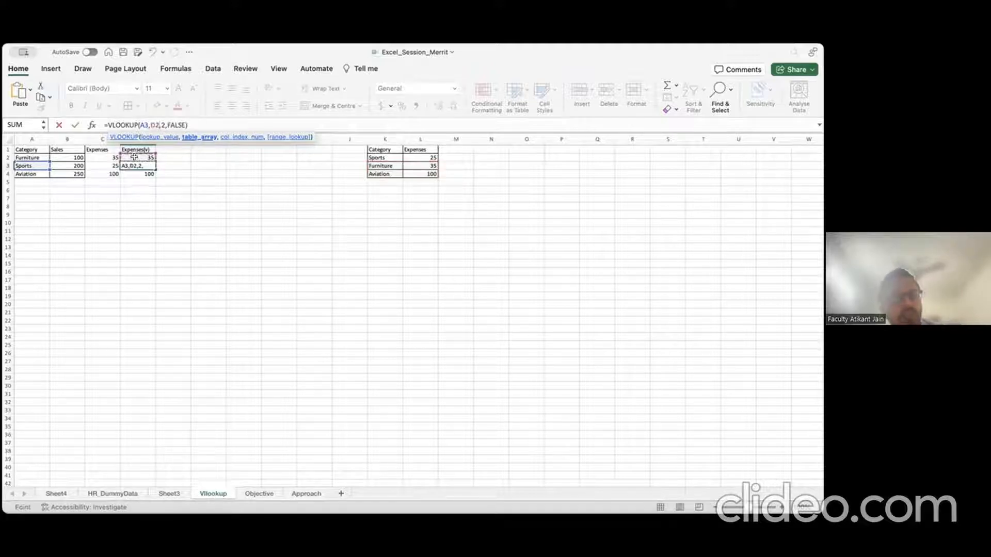
pyautogui.press('Return')
pyautogui.click(137, 157)
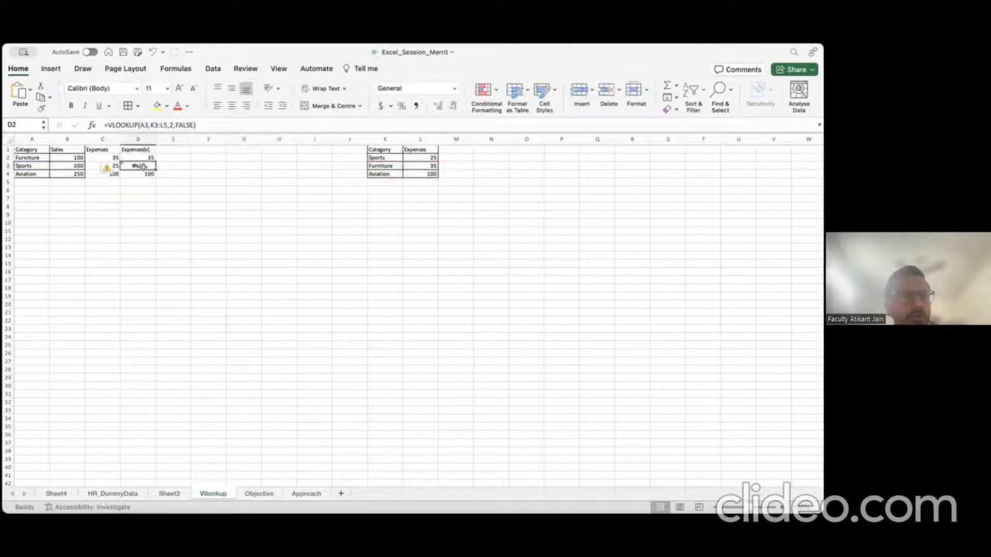
pyautogui.moveTo(137, 165); pyautogui.dragTo(145, 176)
pyautogui.press('Delete')
# Step: Lock D2's references so it reads =VLOOKUP($A2,$K$2:$L$4,2,FALSE)
pyautogui.press('Up')
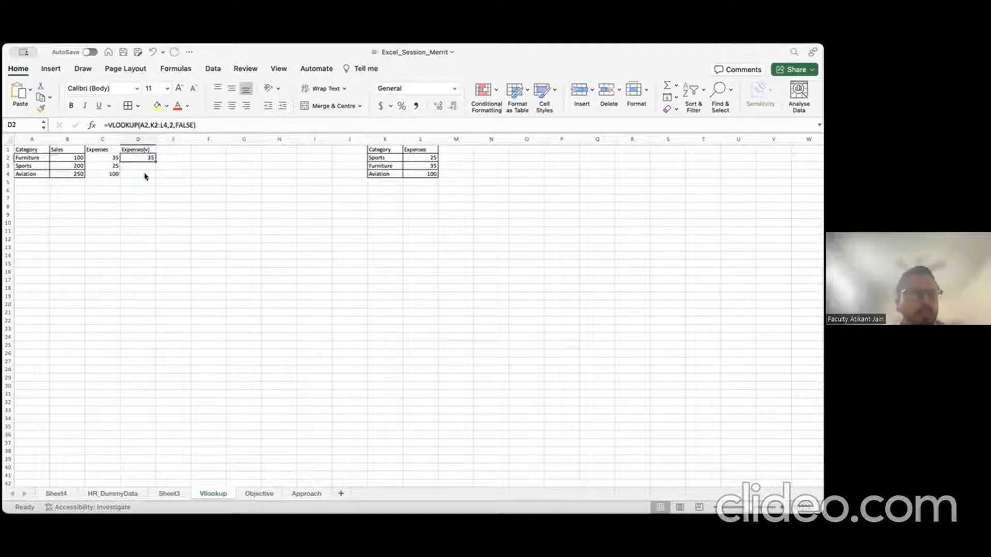
pyautogui.click(151, 124)
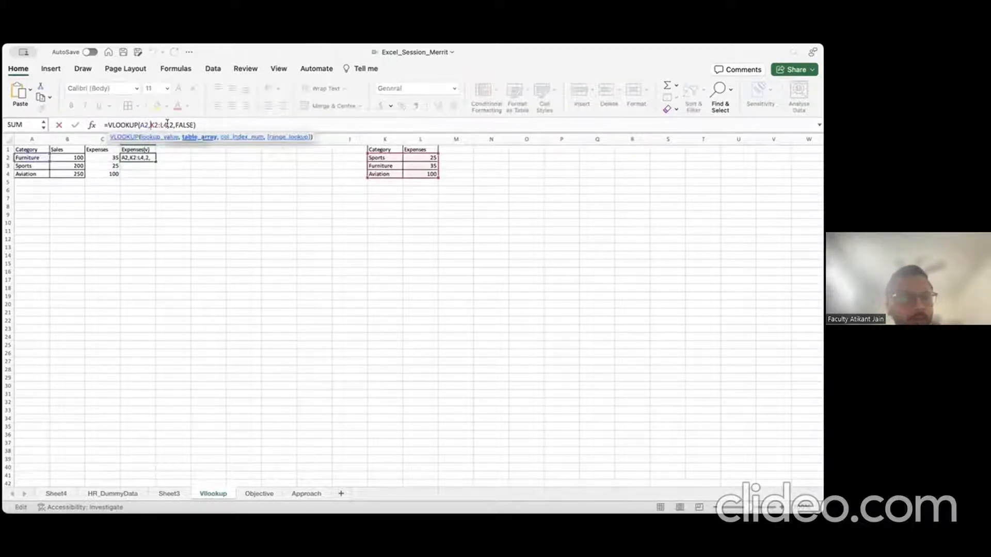
pyautogui.write('$K$2:')
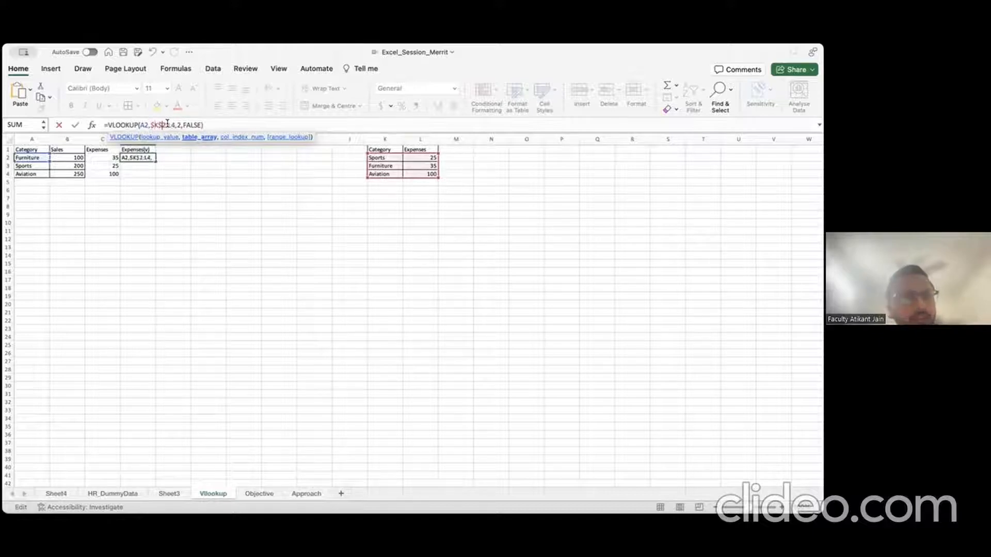
pyautogui.write('$')
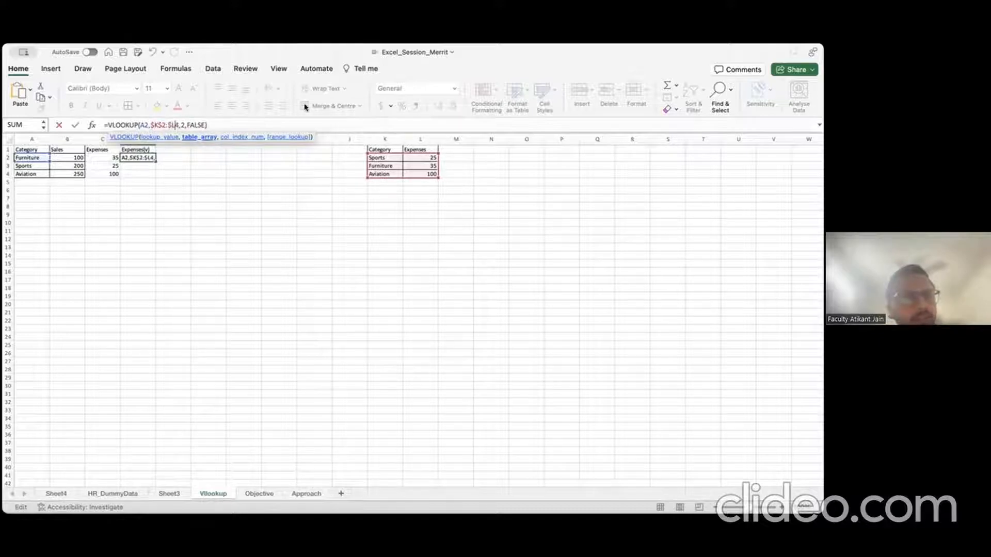
pyautogui.press('Right')
pyautogui.write('$')
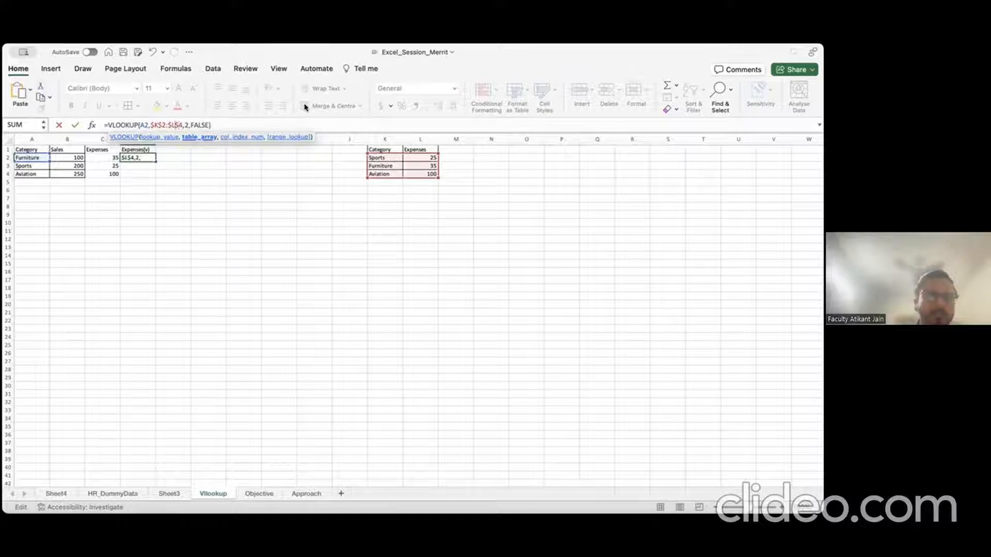
pyautogui.press('Left')
pyautogui.press('Left')
pyautogui.press('Left')
pyautogui.press('Left')
pyautogui.press('Left')
pyautogui.press('Left')
pyautogui.press('Left')
pyautogui.press('Left')
pyautogui.press('Left')
pyautogui.press('Left')
pyautogui.press('Left')
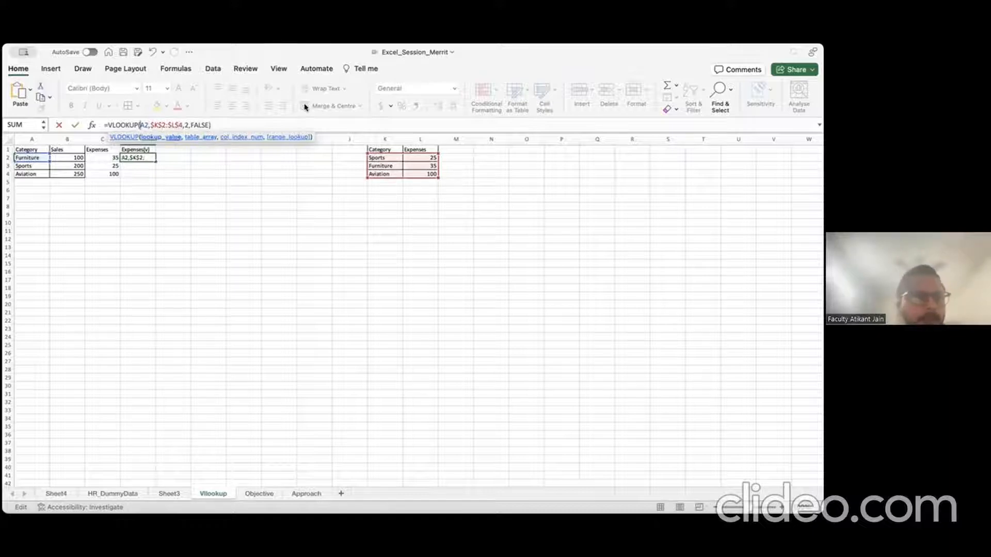
pyautogui.write('$')
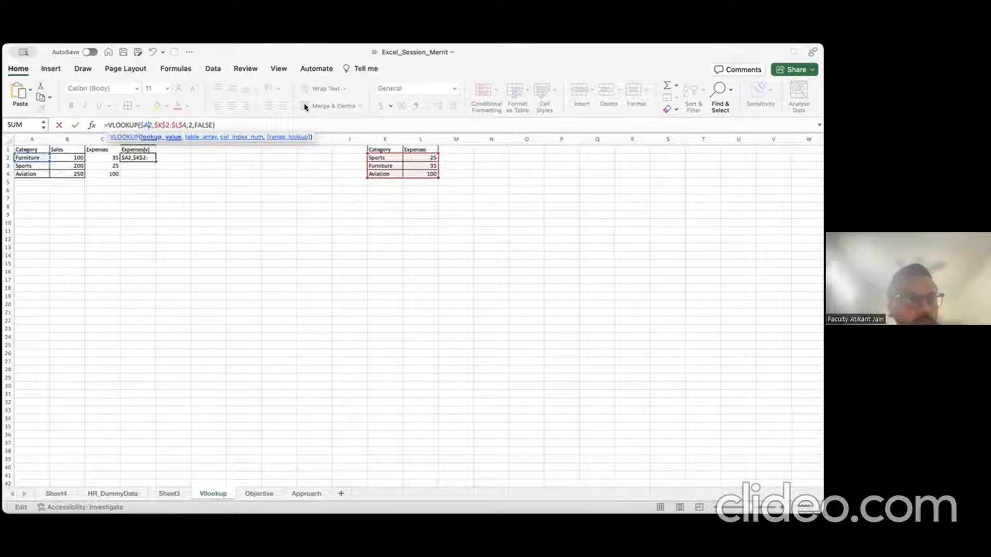
pyautogui.press('Return')
pyautogui.press('Up')
# Step: Copy the D2 formula into D3:D4 so they show 35, 25 and 100
pyautogui.press('super+c')
pyautogui.press('Down')
pyautogui.hotkey('shift', 'Down')
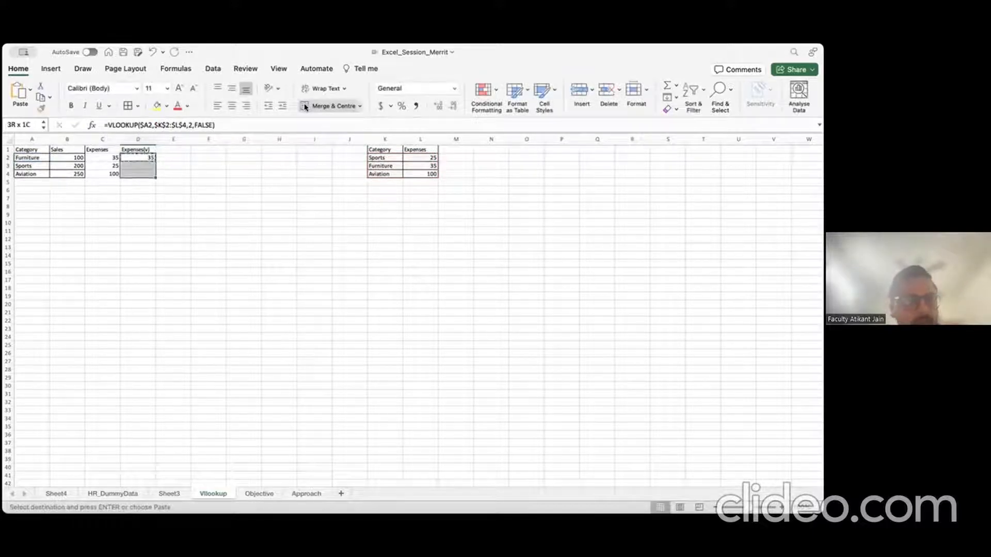
pyautogui.press('super+v')
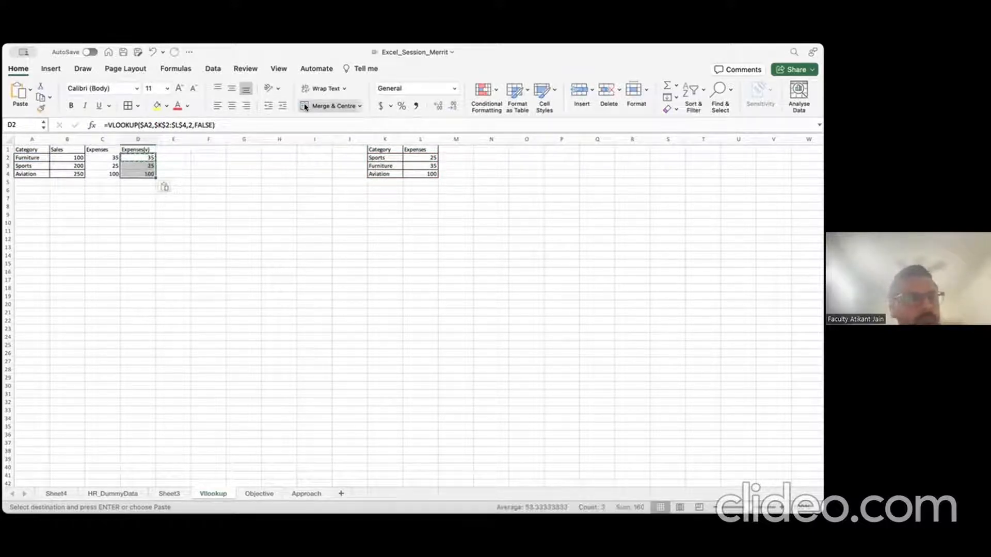
pyautogui.press('Escape')
pyautogui.press('Down')
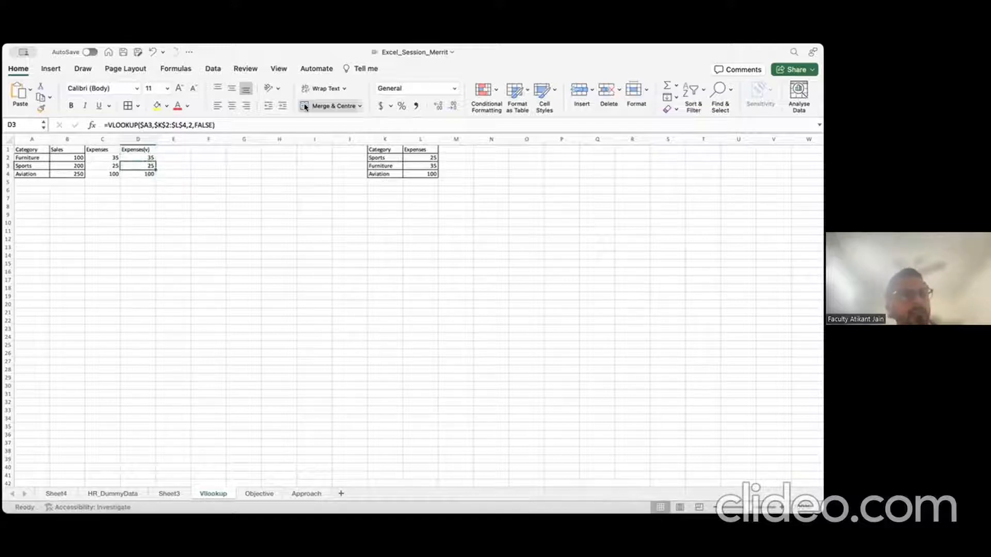
pyautogui.press('Up')
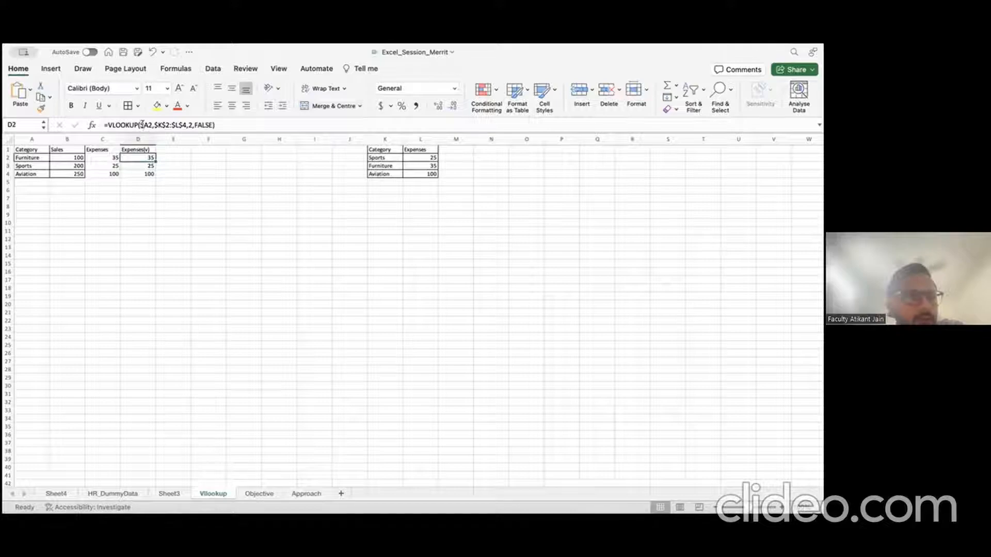
pyautogui.moveTo(214, 125); pyautogui.dragTo(141, 123)
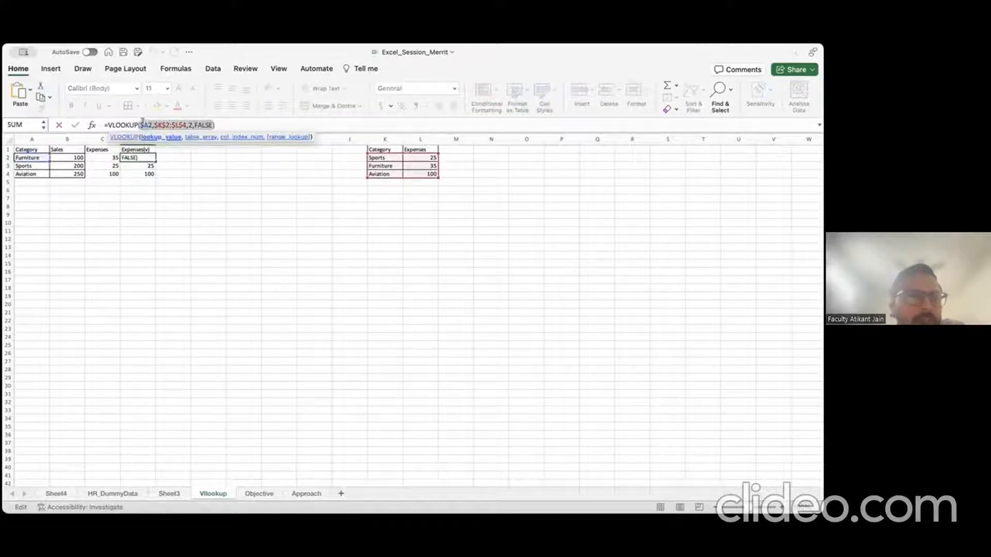
pyautogui.click(141, 125)
pyautogui.moveTo(141, 124); pyautogui.dragTo(153, 124)
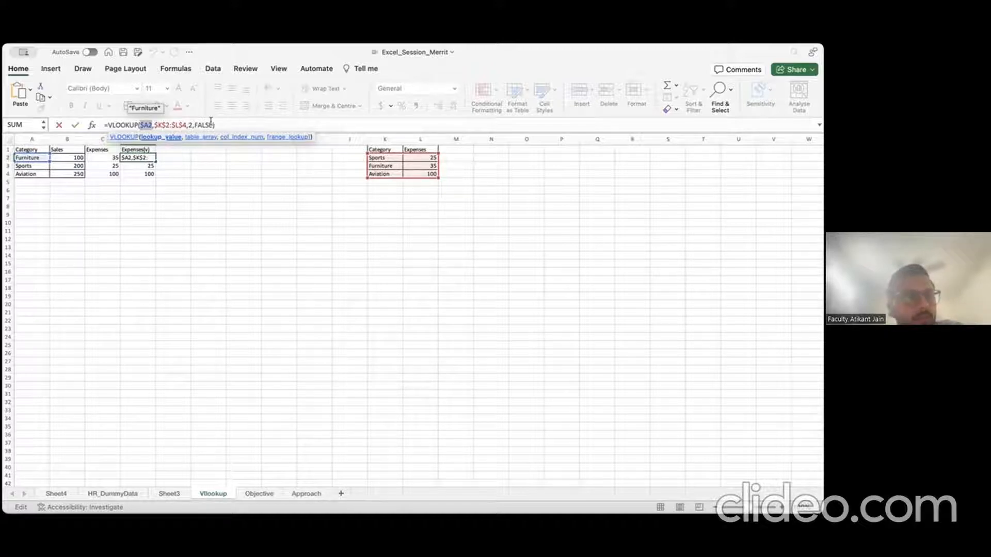
pyautogui.press('Return')
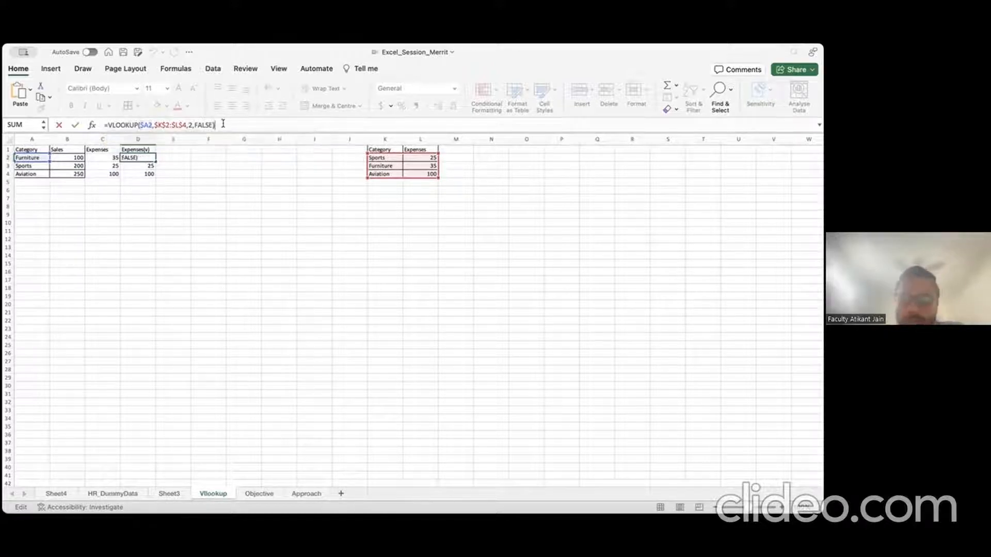
pyautogui.click(150, 156)
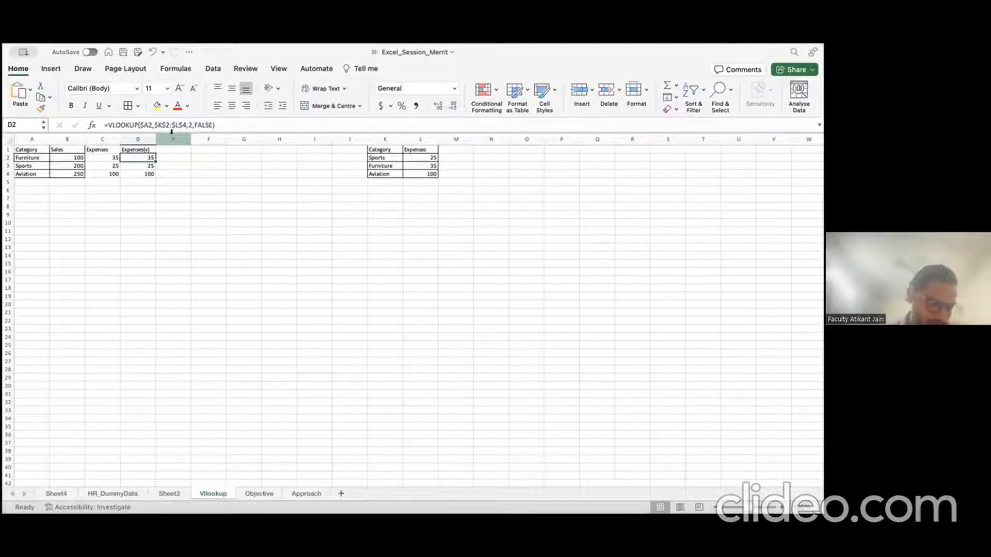
# Step: Undo the stray entry typed into A7 below the table
pyautogui.click(36, 200)
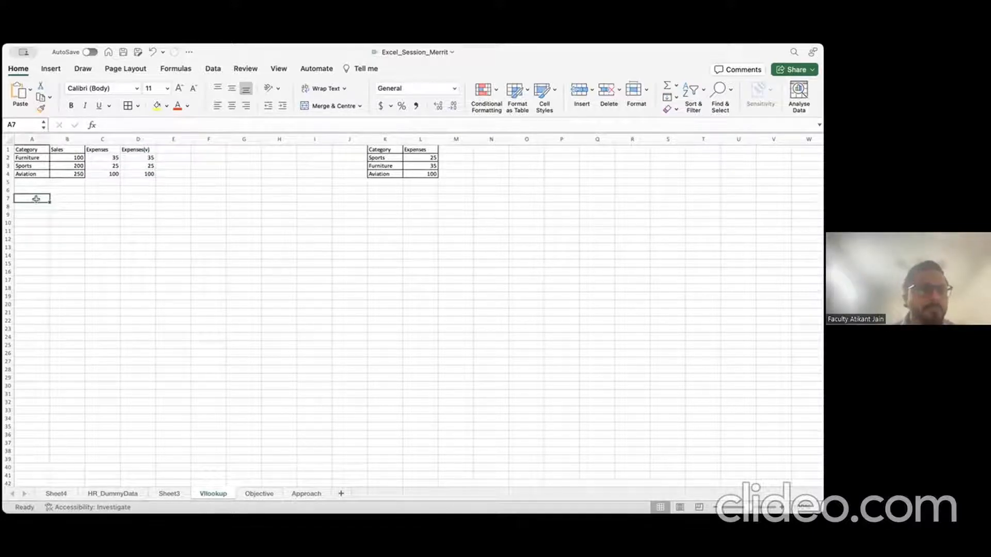
pyautogui.write('e')
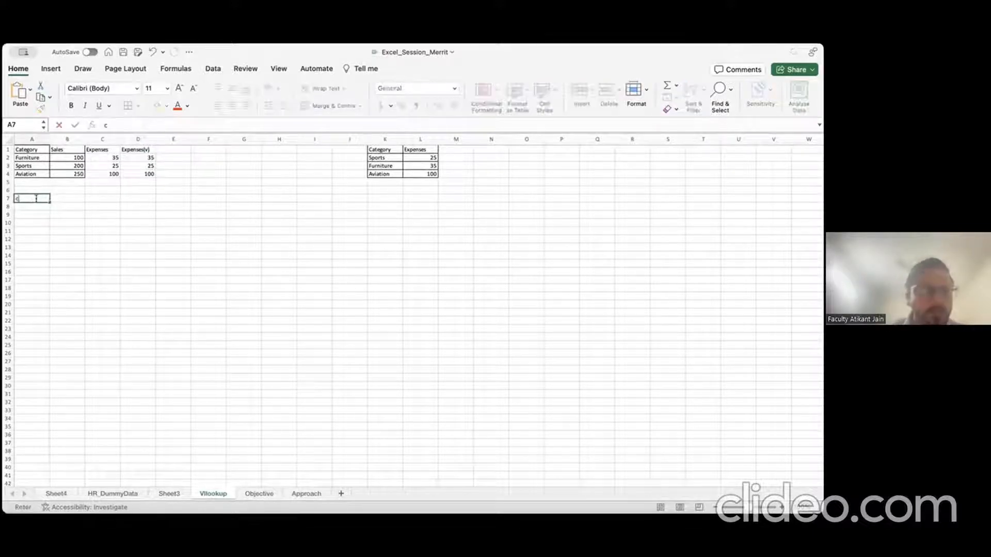
pyautogui.press('Return')
pyautogui.press('Return')
pyautogui.press('Down')
pyautogui.press('Down')
pyautogui.press('Down')
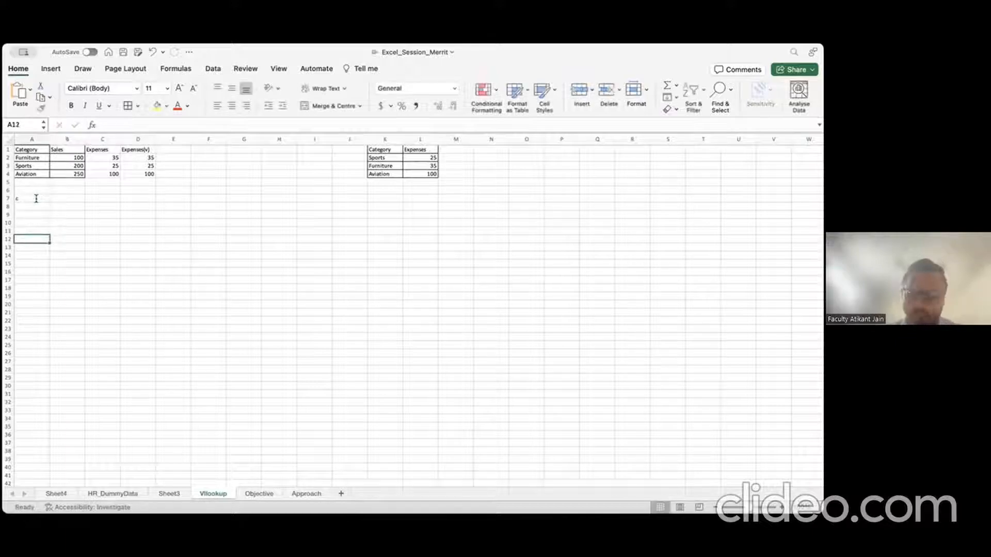
pyautogui.press('Up')
pyautogui.press('Up')
pyautogui.press('Up')
pyautogui.press('Up')
pyautogui.press('Up')
pyautogui.press('Up')
pyautogui.press('Up')
pyautogui.press('Up')
pyautogui.press('Up')
pyautogui.press('Up')
pyautogui.press('Up')
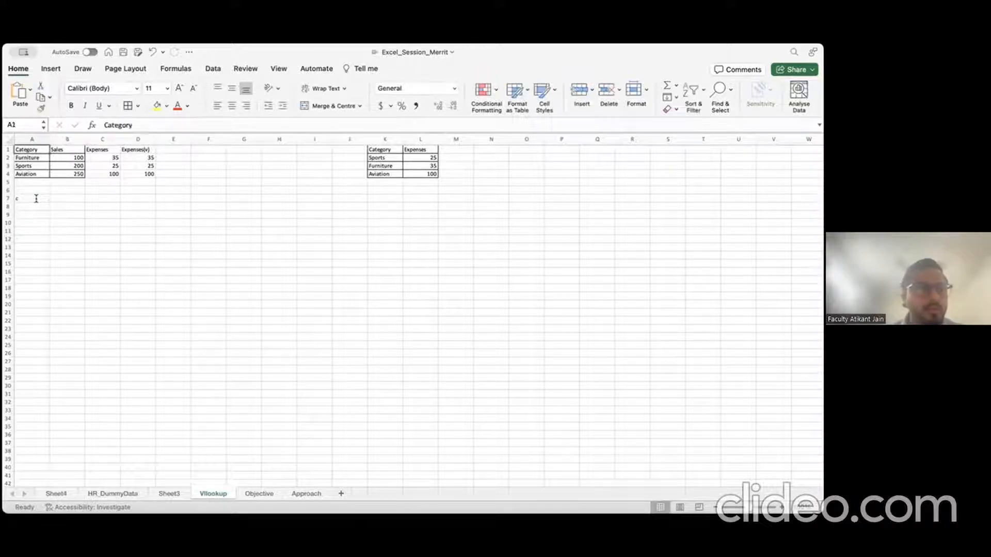
pyautogui.hotkey('shift', 'Right')
pyautogui.hotkey('shift', 'Down')
pyautogui.hotkey('shift', 'Down')
pyautogui.hotkey('shift', 'Down')
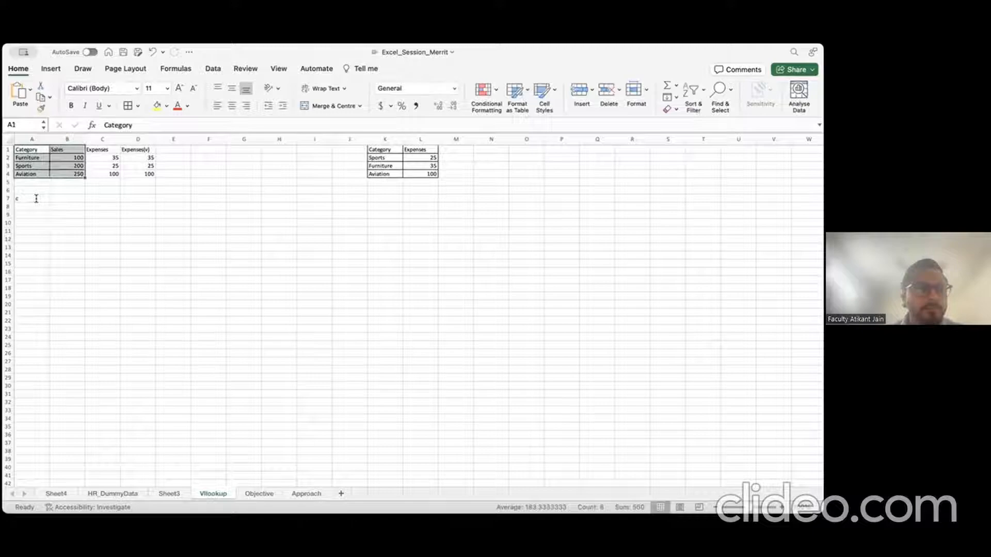
pyautogui.click(10, 198)
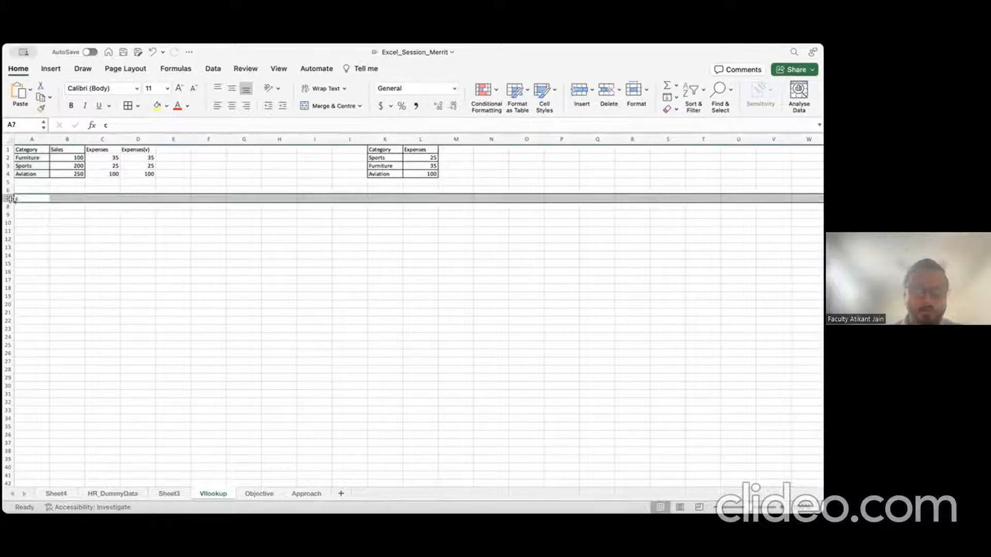
pyautogui.press('super+z')
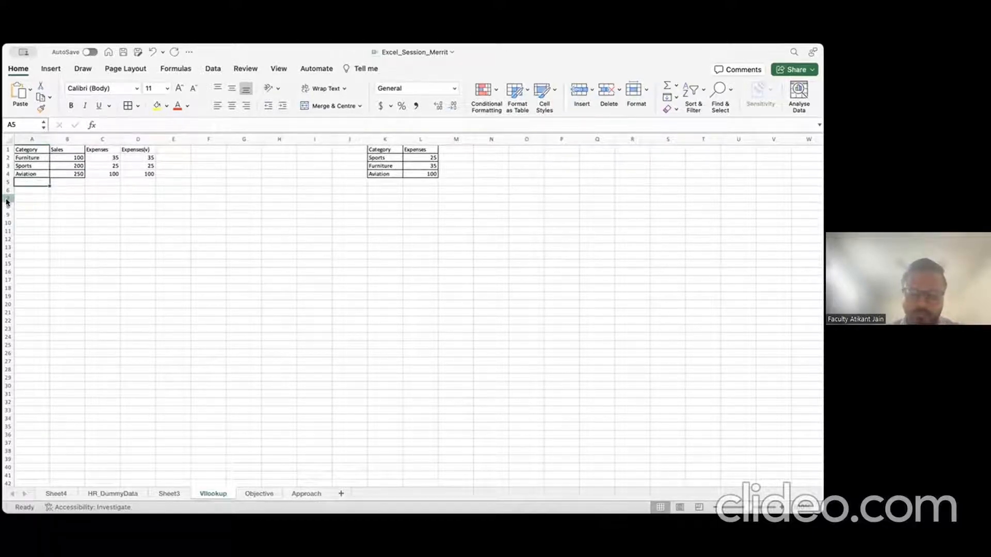
# Step: Add categories Recreation, Indian Grocery/FMCG and Global Products in A5:A7 and widen column A
pyautogui.write('Recreation')
pyautogui.press('Return')
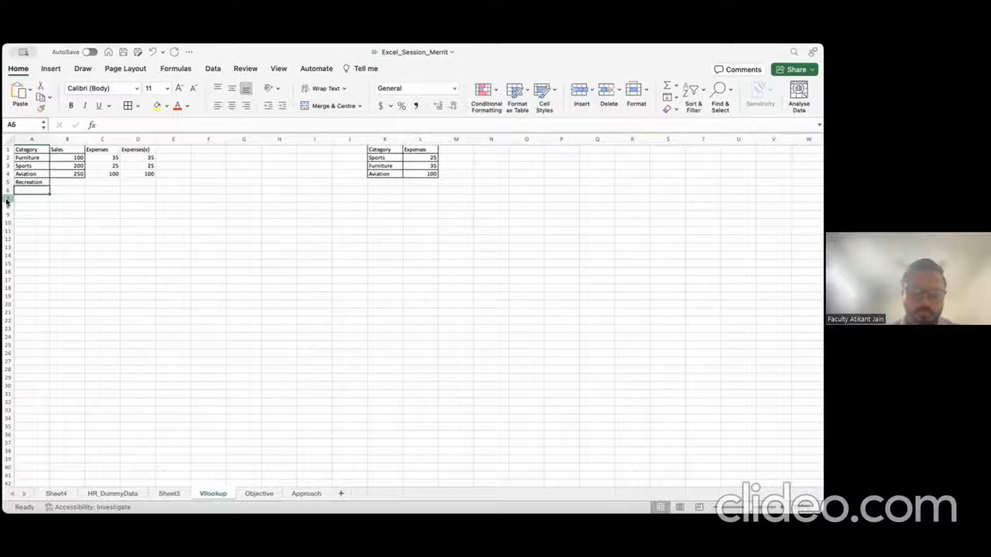
pyautogui.write('I')
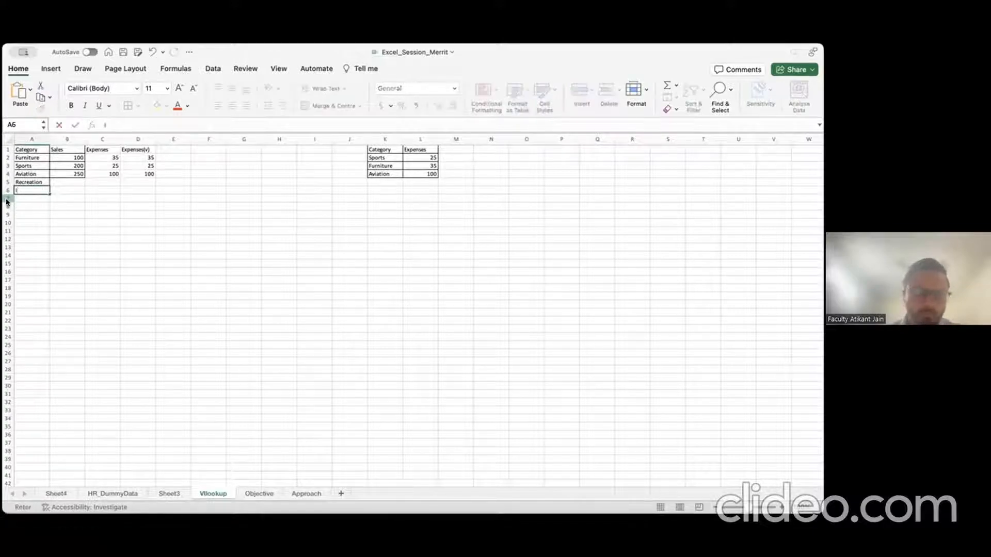
pyautogui.write('ndian')
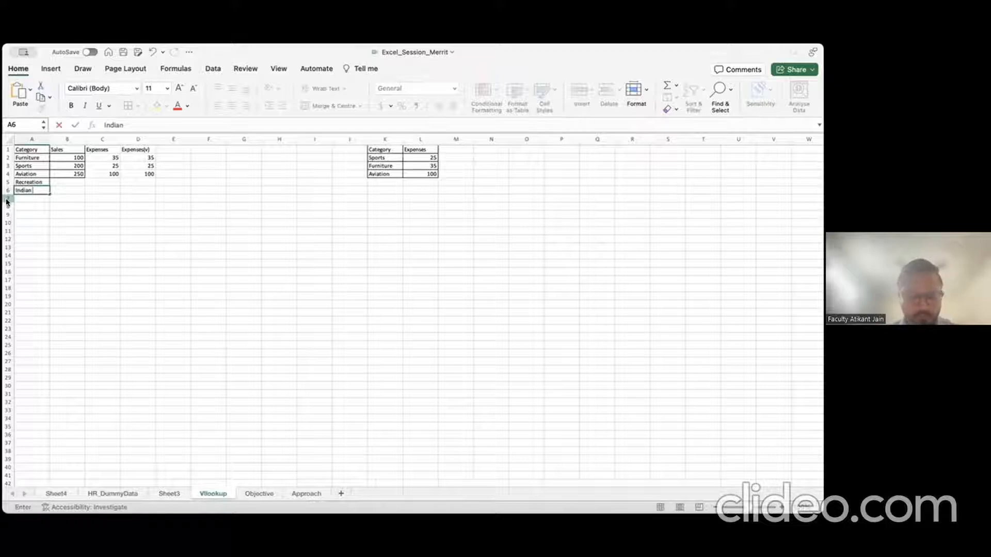
pyautogui.write(' Groc')
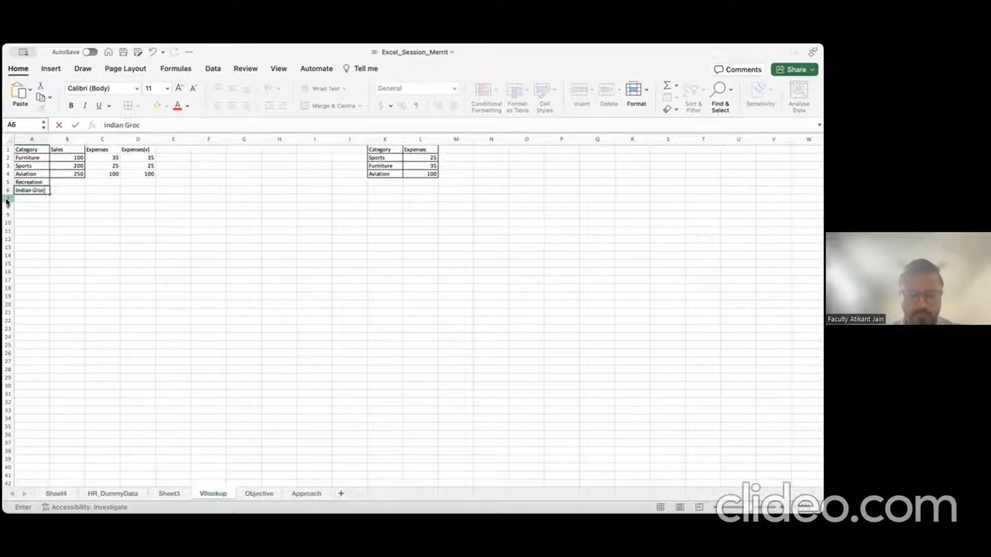
pyautogui.write('ery/FMCG')
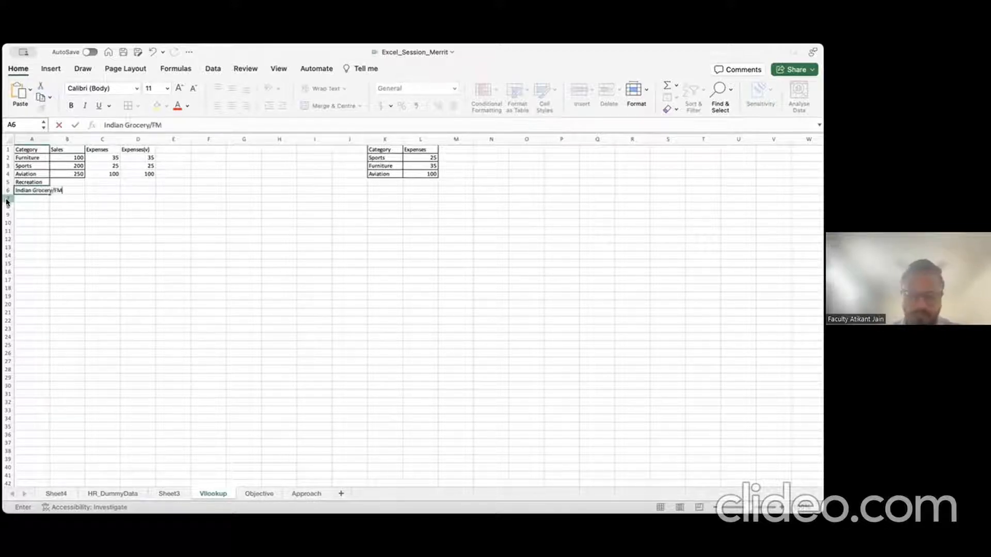
pyautogui.press('Return')
pyautogui.write('Global')
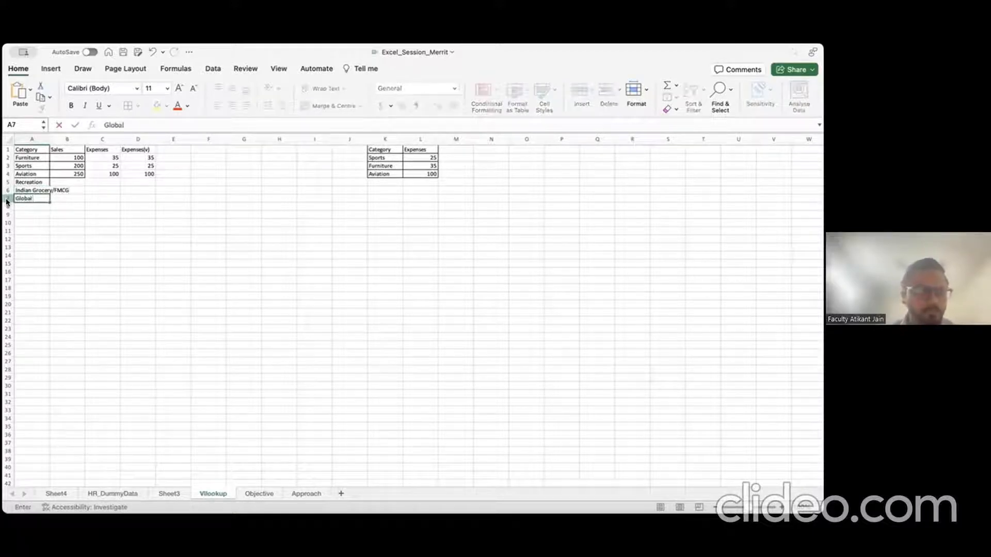
pyautogui.write(' Products')
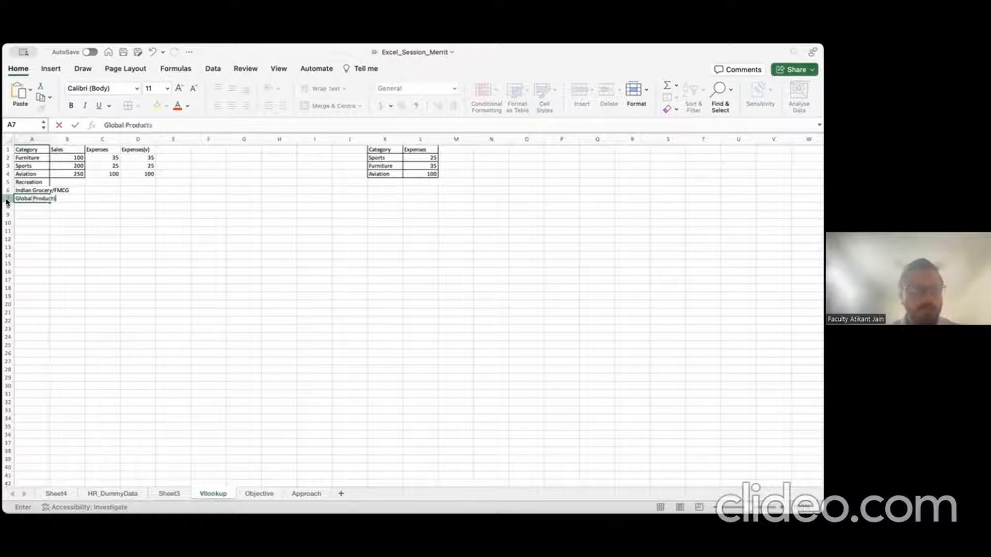
pyautogui.press('Return')
pyautogui.moveTo(50, 139); pyautogui.dragTo(72, 139)
# Step: Enter sales 125, 450 and 725 in B5:B7
pyautogui.click(99, 184)
pyautogui.write('125')
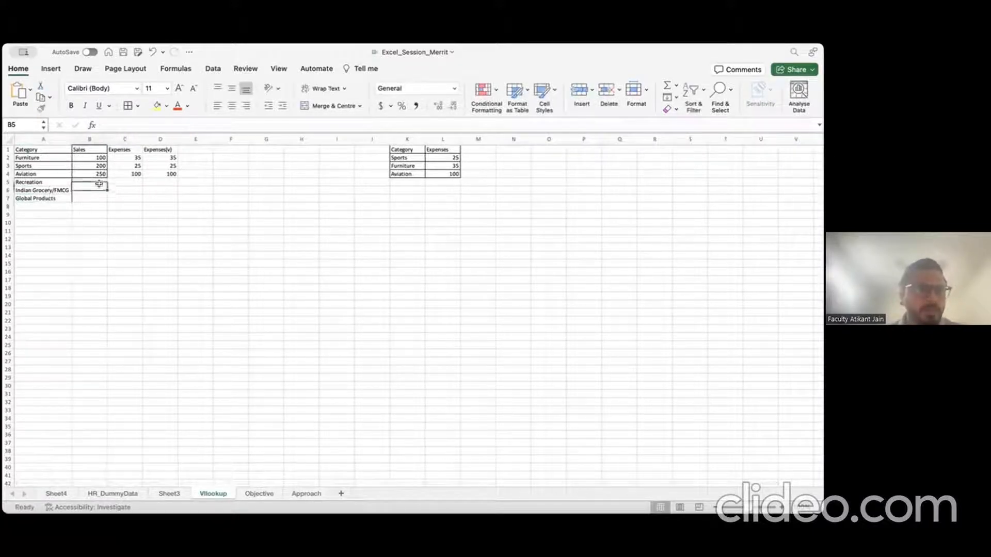
pyautogui.press('Return')
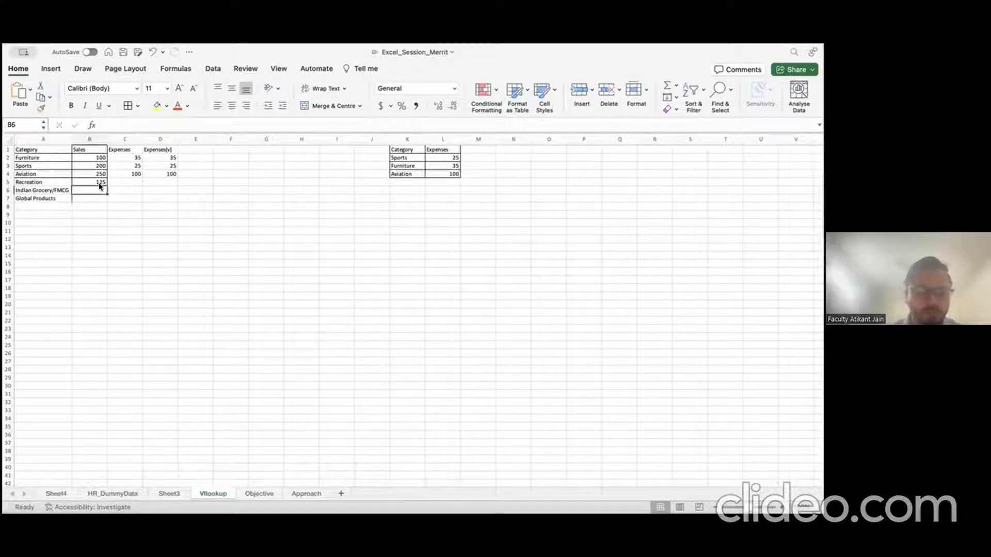
pyautogui.write('450')
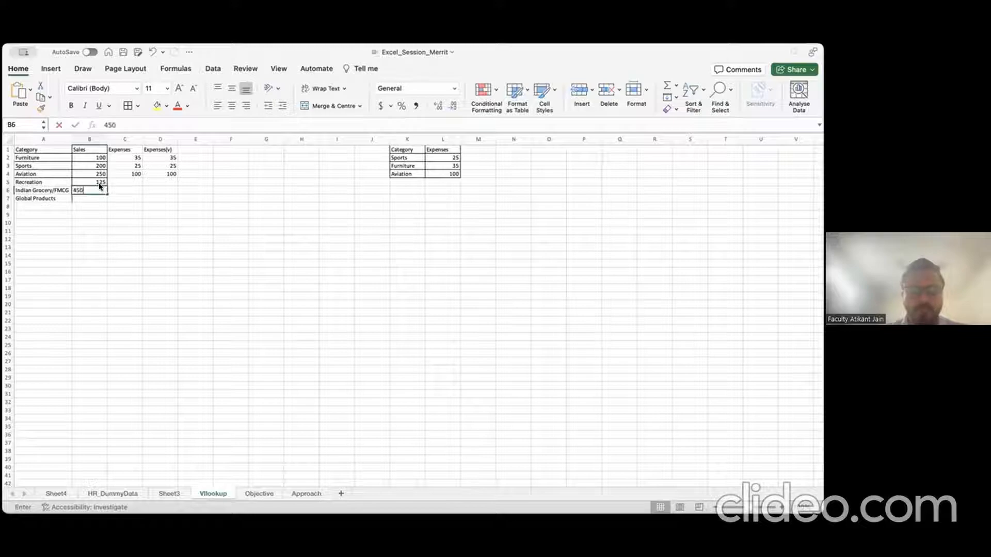
pyautogui.press('Return')
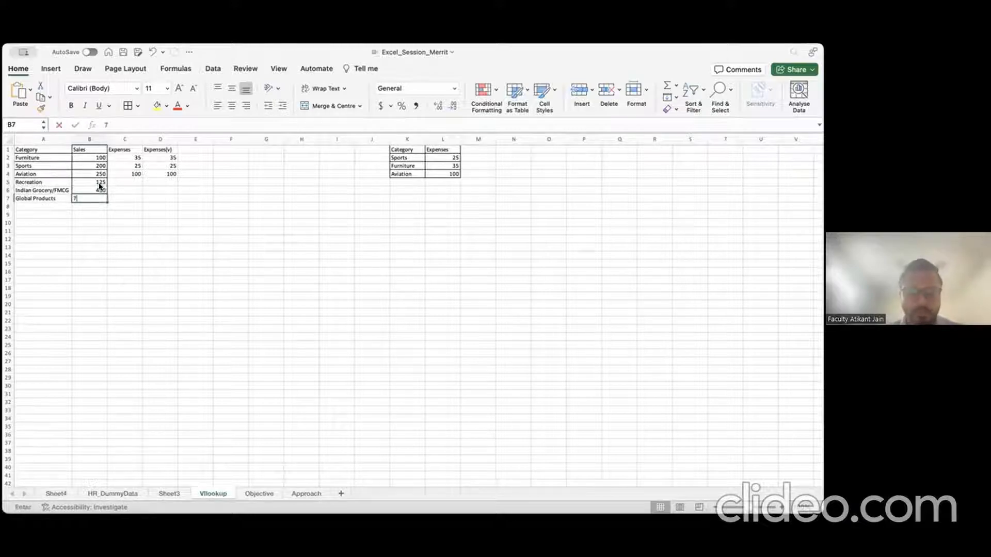
pyautogui.write('725')
pyautogui.press('Return')
# Step: Select the three new categories in A5:A7
pyautogui.press('Up')
pyautogui.press('Up')
pyautogui.press('Up')
pyautogui.press('Right')
pyautogui.press('Up')
pyautogui.press('Right')
pyautogui.press('Right')
pyautogui.press('Right')
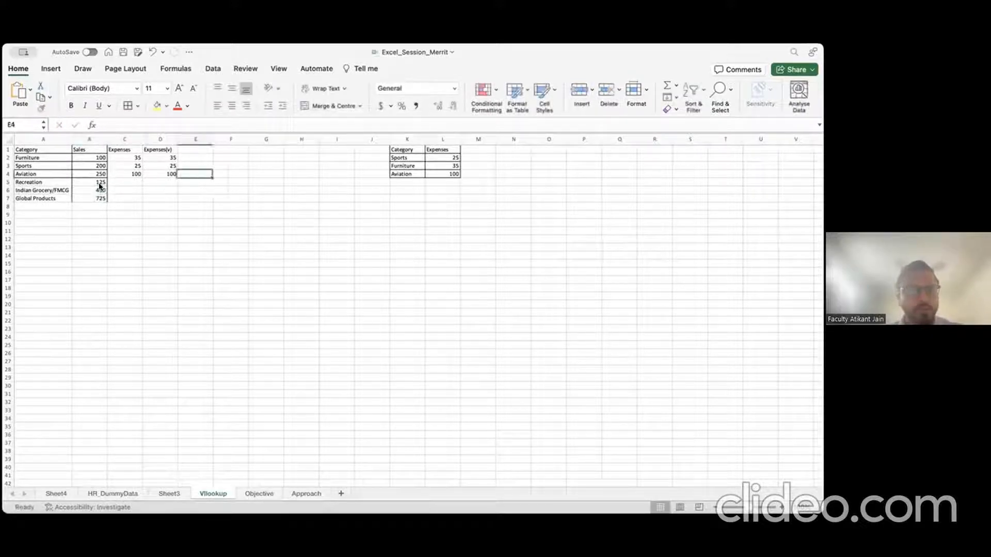
pyautogui.press('Left')
pyautogui.press('Left')
pyautogui.press('Left')
pyautogui.press('Left')
pyautogui.press('Left')
pyautogui.press('Down')
pyautogui.hotkey('shift', 'Down')
pyautogui.hotkey('shift', 'Down')
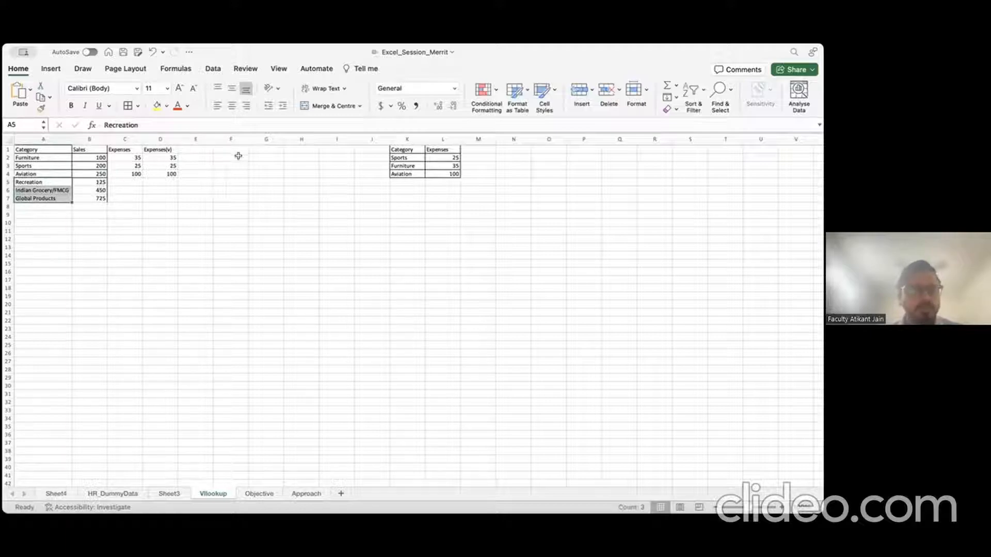
pyautogui.click(256, 149)
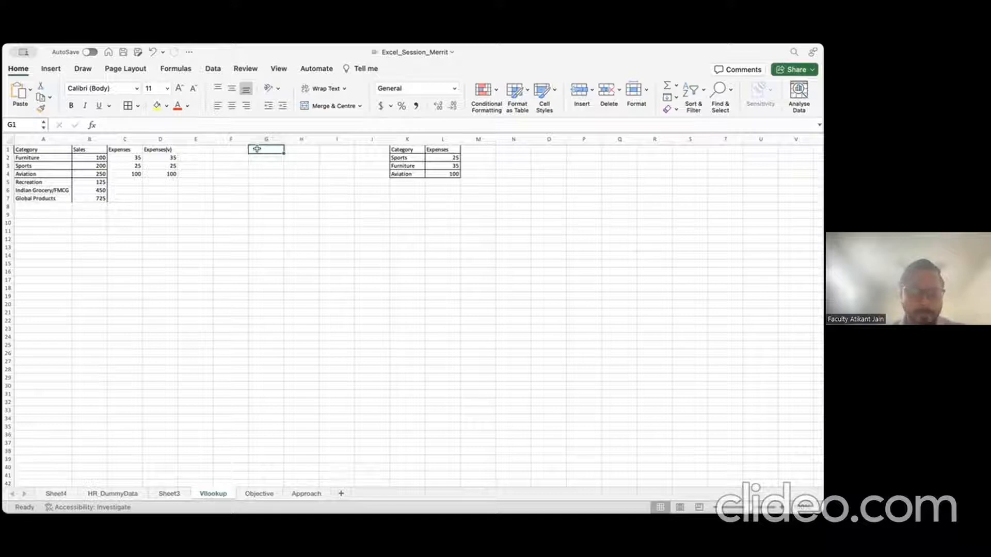
# Step: Enter the lookup headings Category (G1) and Sales (H1), with Furniture in G2
pyautogui.write('Category')
pyautogui.press('Return')
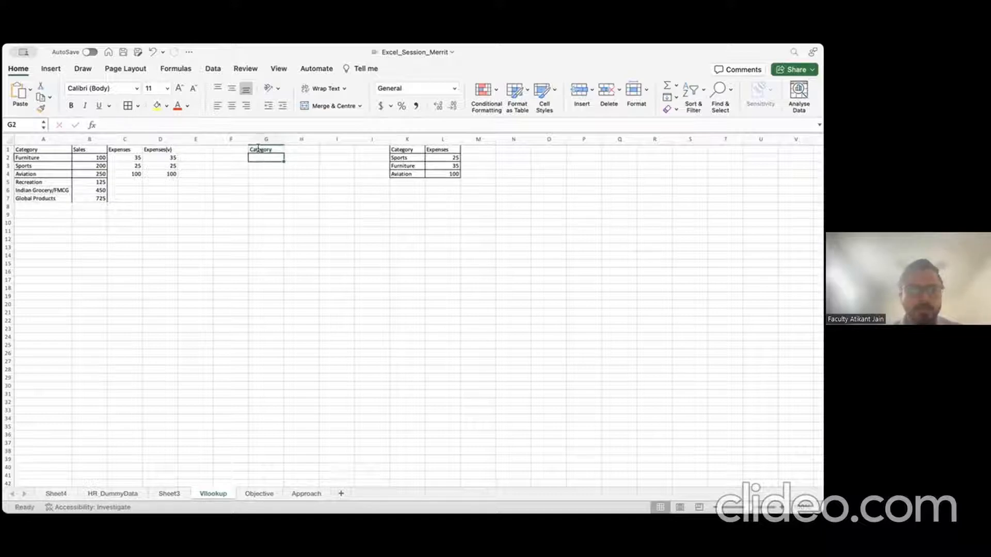
pyautogui.press('Right')
pyautogui.press('Up')
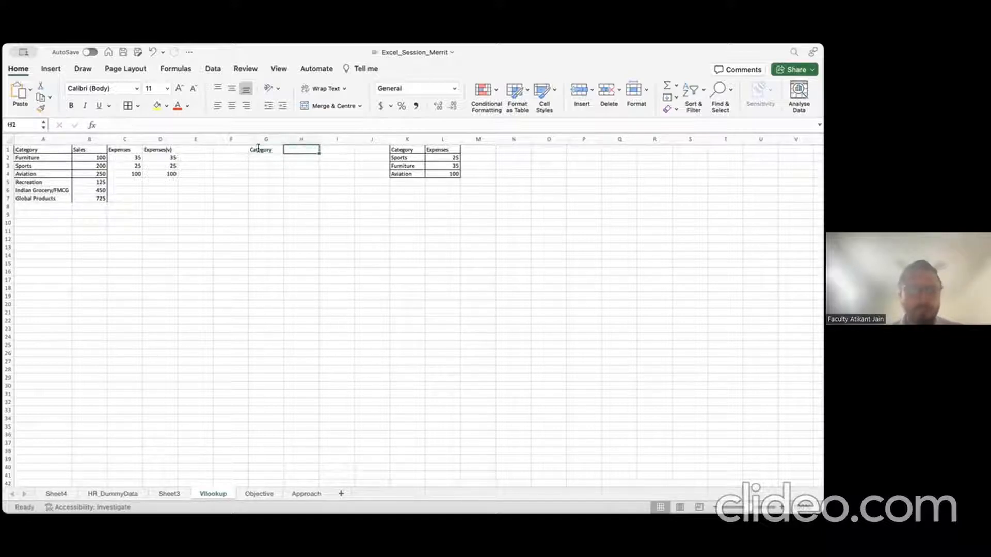
pyautogui.write('Sales')
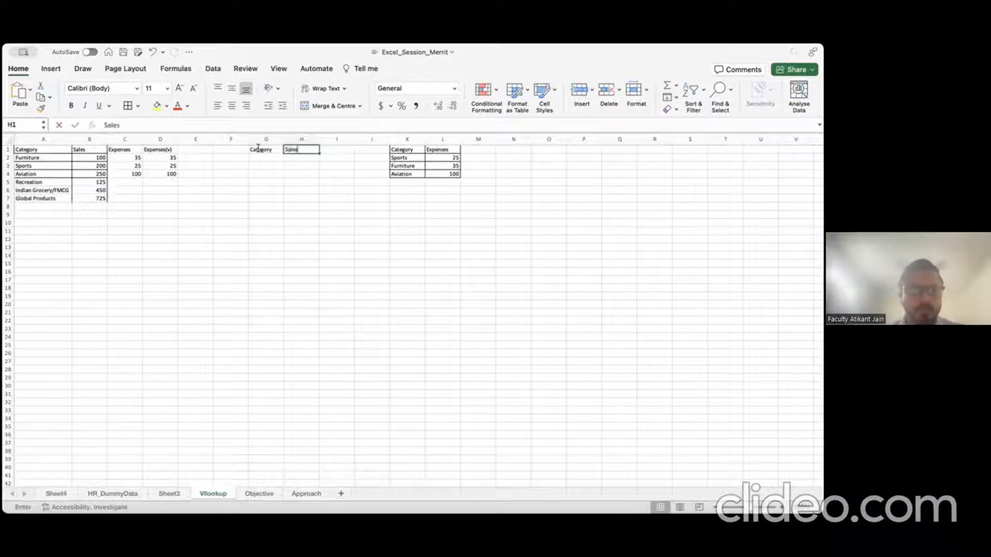
pyautogui.press('Return')
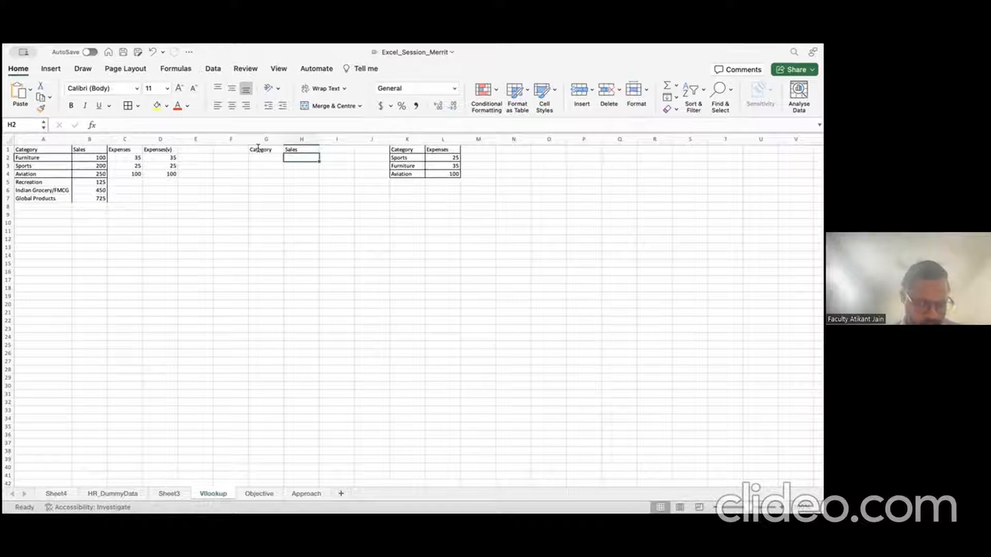
pyautogui.press('Left')
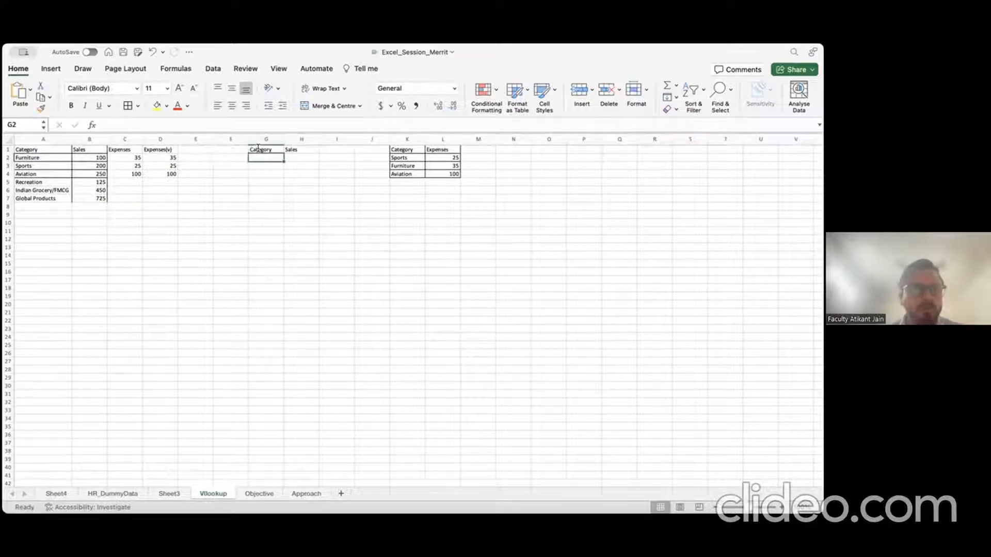
pyautogui.write('Furnitu')
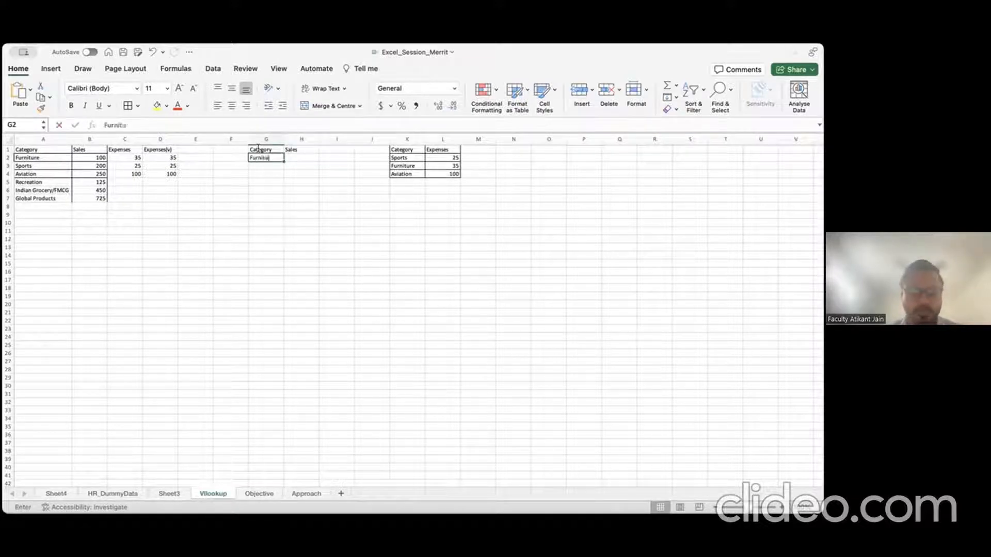
pyautogui.write('re')
pyautogui.press('Tab')
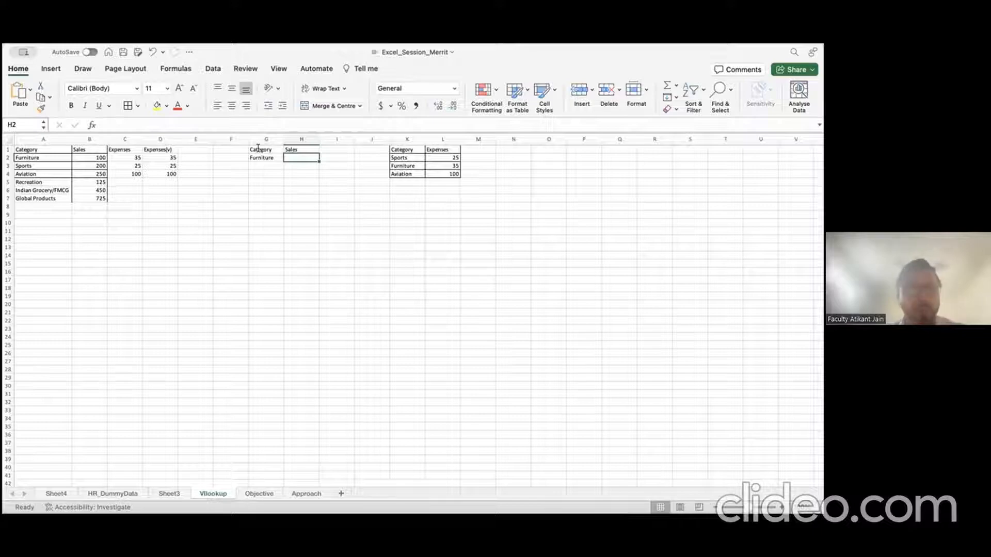
# Step: Begin an XLOOKUP in H2 using G2 and A2:B7, then abandon the half-built formula
pyautogui.press('Left')
pyautogui.press('Right')
pyautogui.write('=')
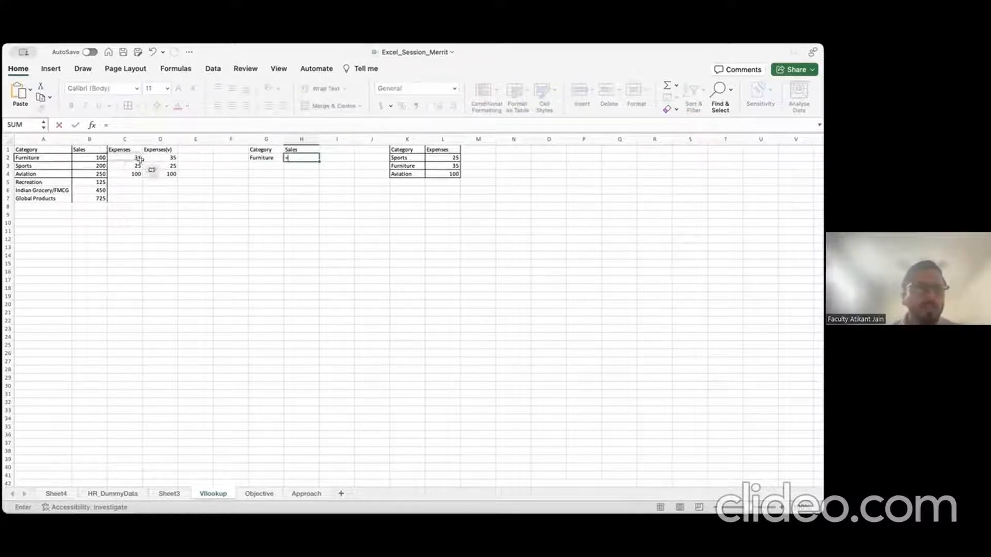
pyautogui.write('xlo')
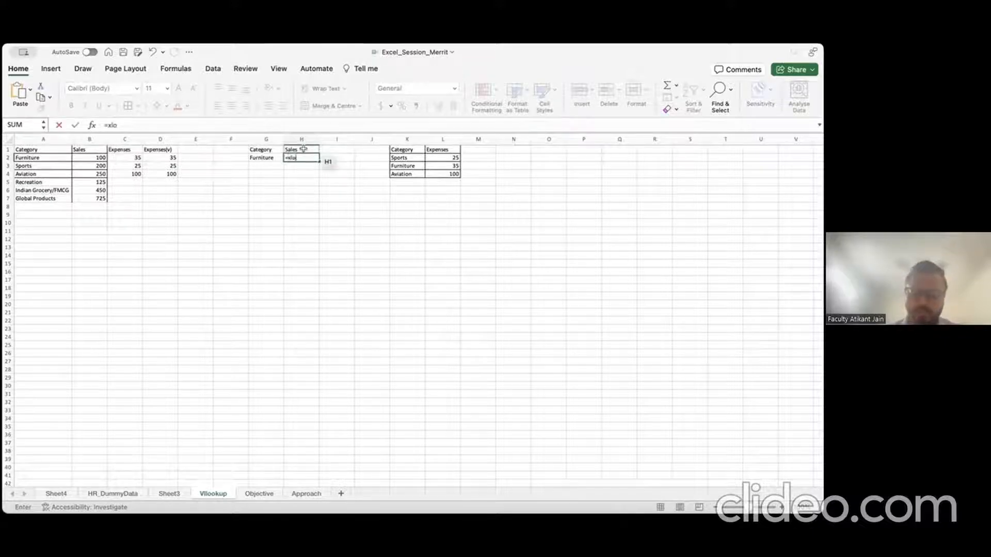
pyautogui.write('ok')
pyautogui.press('Tab')
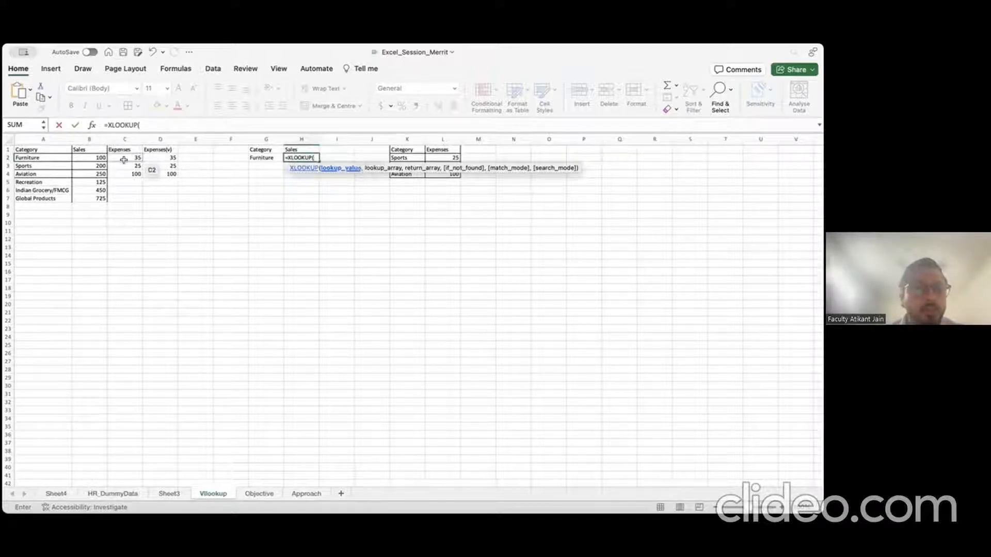
pyautogui.click(59, 158)
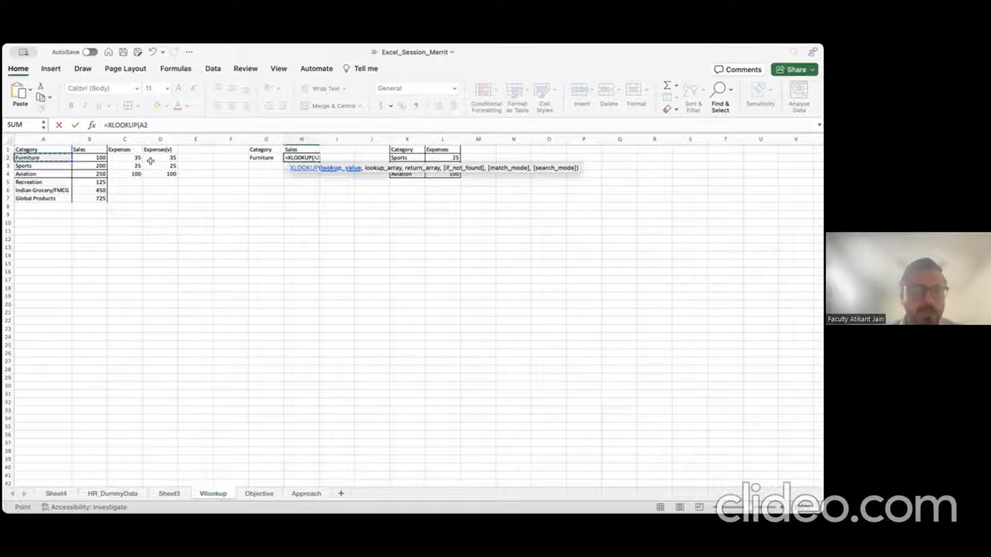
pyautogui.click(258, 157)
pyautogui.write(',')
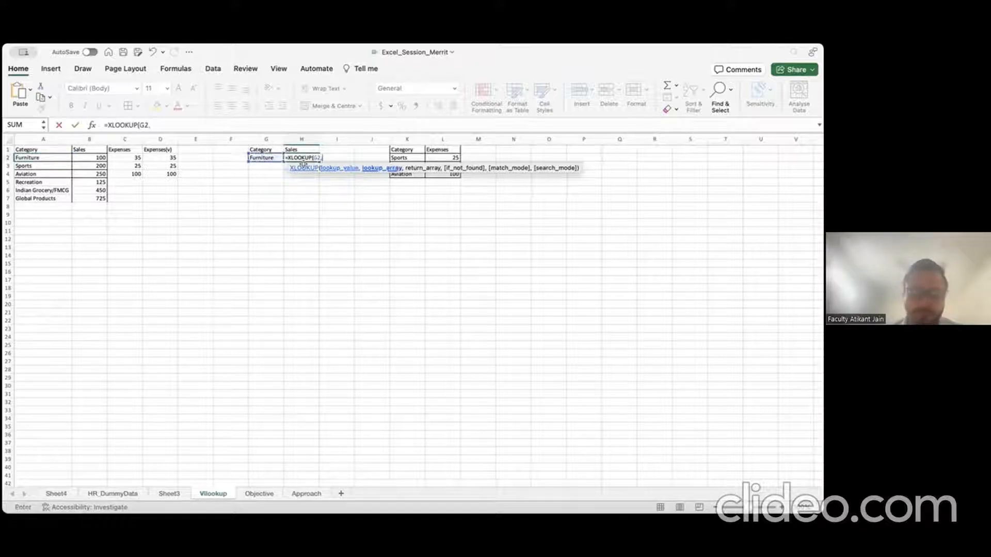
pyautogui.press('Left')
pyautogui.press('Left')
pyautogui.press('Left')
pyautogui.press('Left')
pyautogui.press('Left')
pyautogui.press('Left')
pyautogui.press('Left')
pyautogui.hotkey('shift', 'Right')
pyautogui.hotkey('shift', 'Down')
pyautogui.hotkey('shift', 'Down')
pyautogui.hotkey('shift', 'Down')
pyautogui.hotkey('shift', 'Down')
pyautogui.hotkey('shift', 'Down')
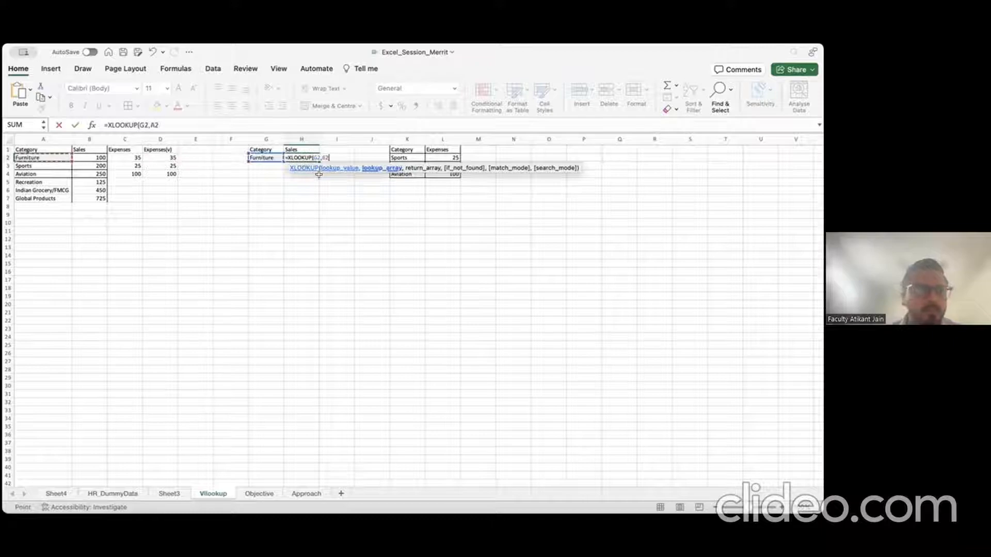
pyautogui.write(',')
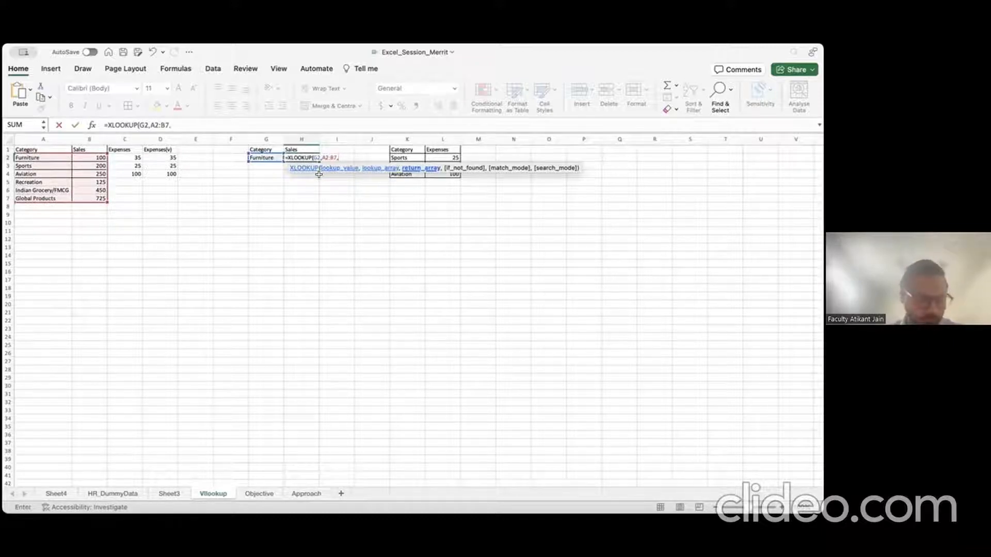
pyautogui.press('Left')
pyautogui.press('Left')
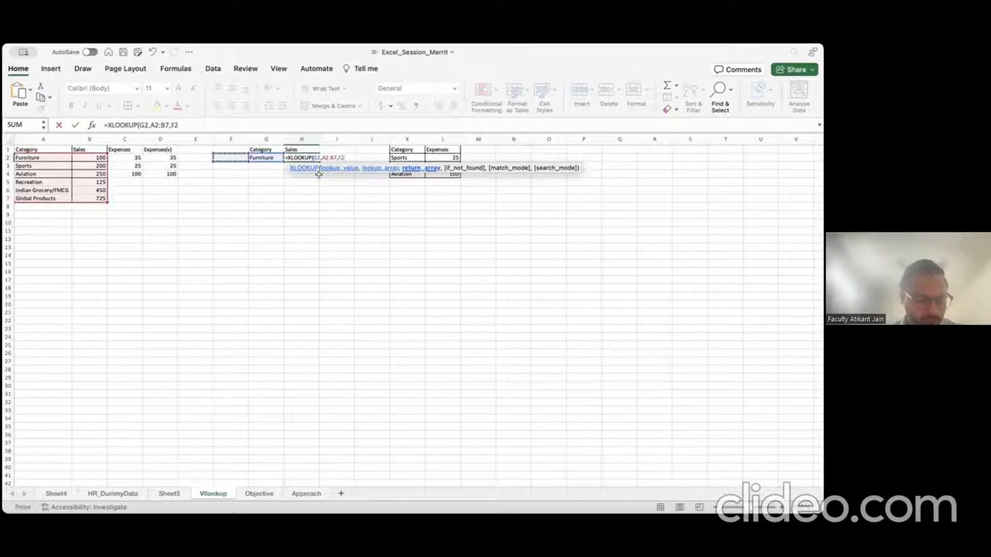
pyautogui.press('Right')
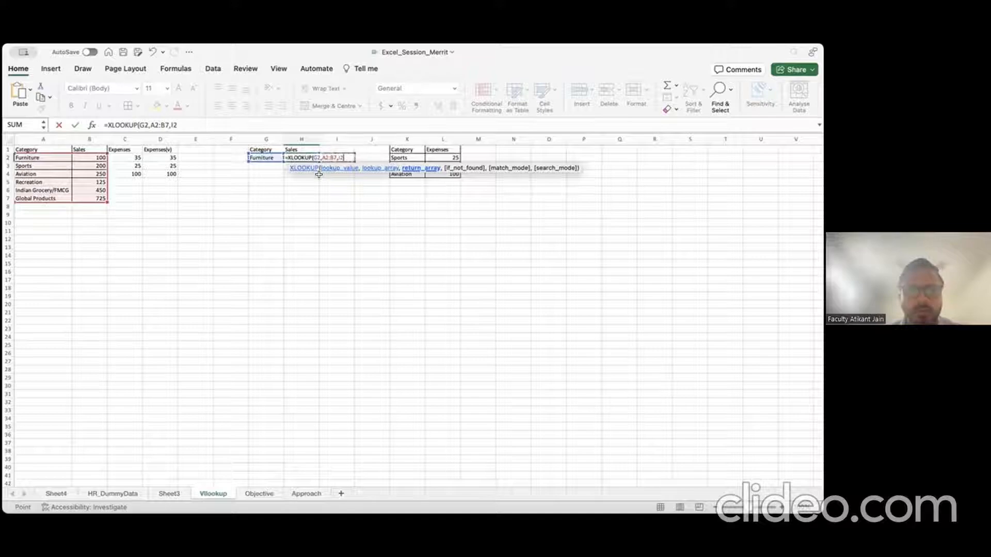
pyautogui.press('Escape')
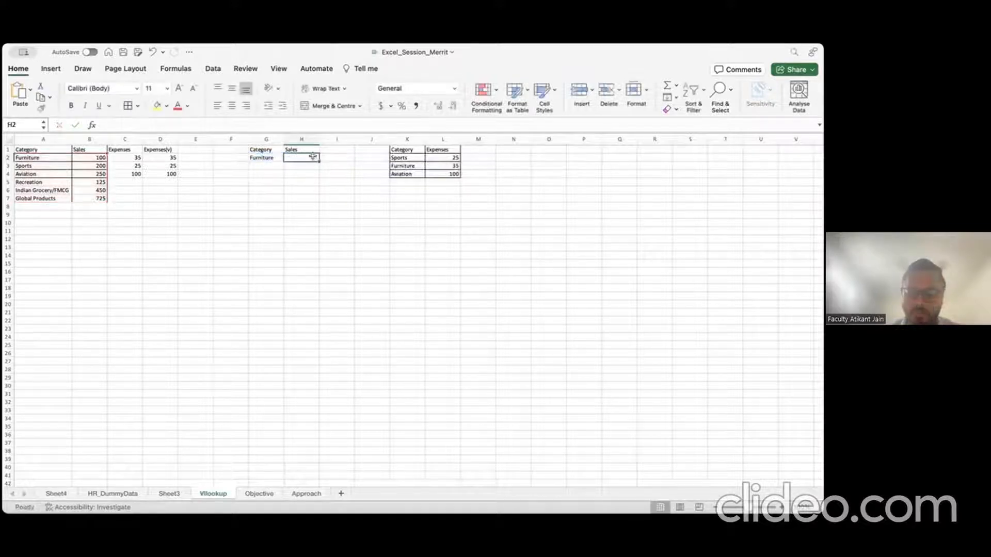
# Step: Enter =XLOOKUP(G2,A2:A7,B2:B7) in H2 so it returns 100
pyautogui.write('=xloo')
pyautogui.press('Tab')
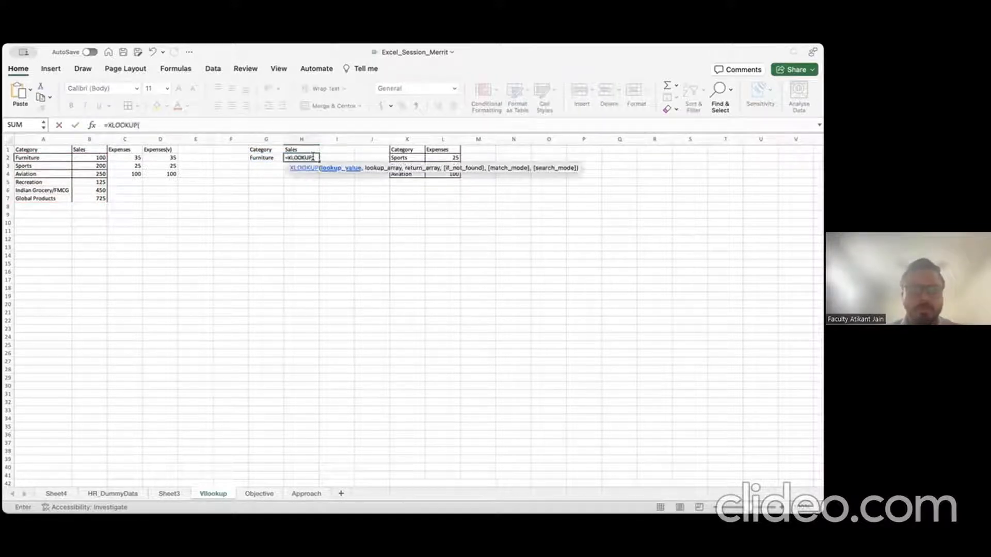
pyautogui.press('Left')
pyautogui.write(',')
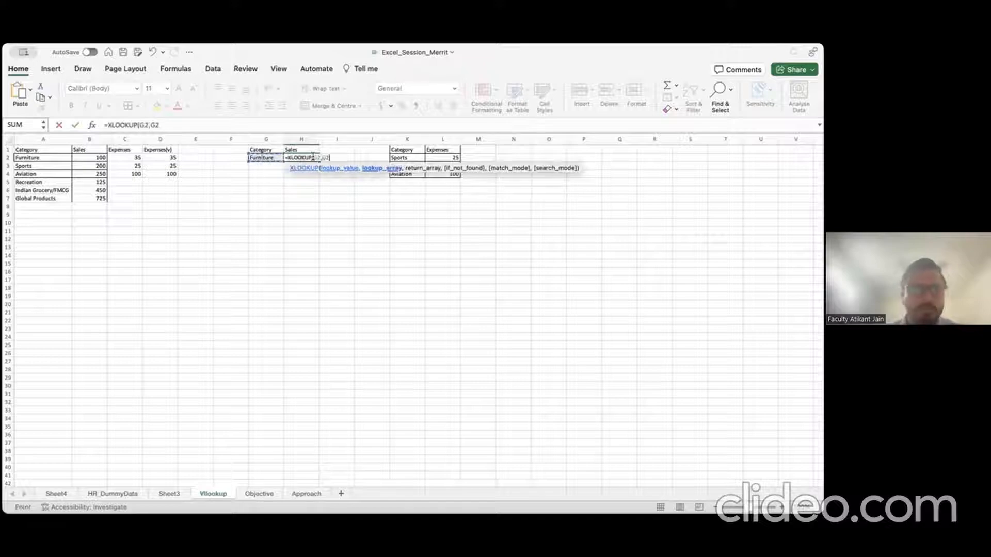
pyautogui.press('Left')
pyautogui.press('Left')
pyautogui.press('Left')
pyautogui.press('Left')
pyautogui.press('Left')
pyautogui.press('Left')
pyautogui.press('Left')
pyautogui.hotkey('shift', 'Down')
pyautogui.hotkey('shift', 'Down')
pyautogui.hotkey('shift', 'Down')
pyautogui.hotkey('shift', 'Down')
pyautogui.hotkey('shift', 'Down')
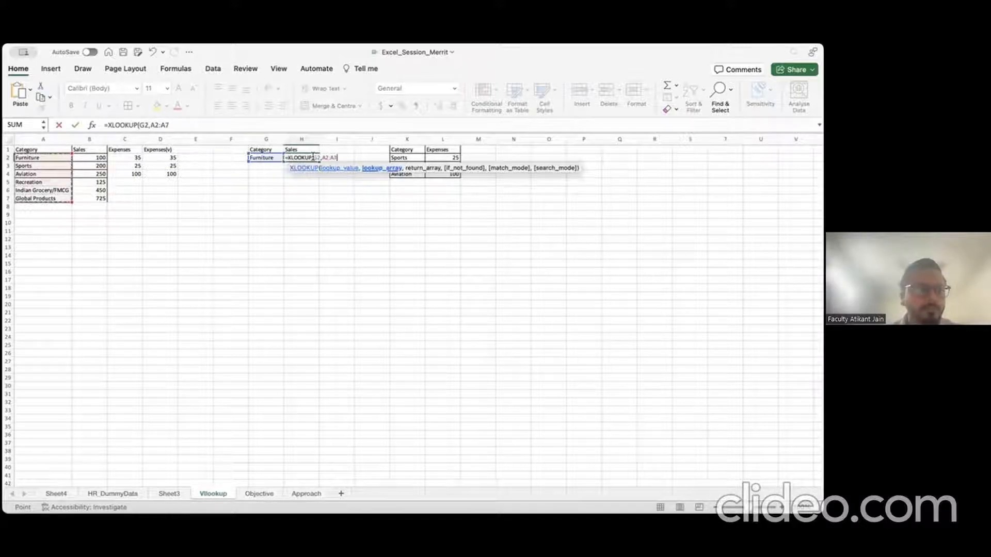
pyautogui.write(',')
pyautogui.press('Left')
pyautogui.press('Left')
pyautogui.press('Left')
pyautogui.press('Left')
pyautogui.press('Left')
pyautogui.press('Left')
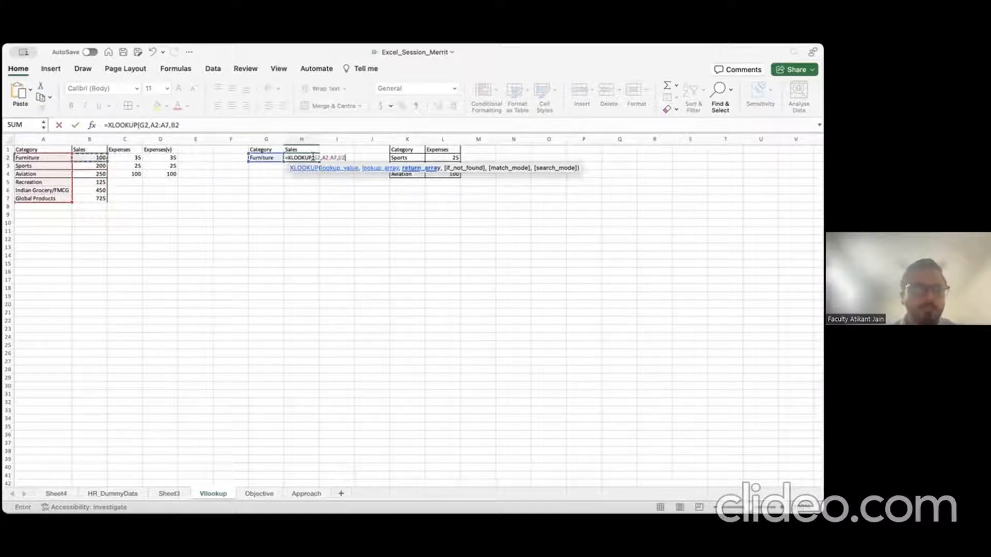
pyautogui.hotkey('shift', 'Down')
pyautogui.hotkey('shift', 'Down')
pyautogui.hotkey('shift', 'Down')
pyautogui.hotkey('shift', 'Down')
pyautogui.hotkey('shift', 'Down')
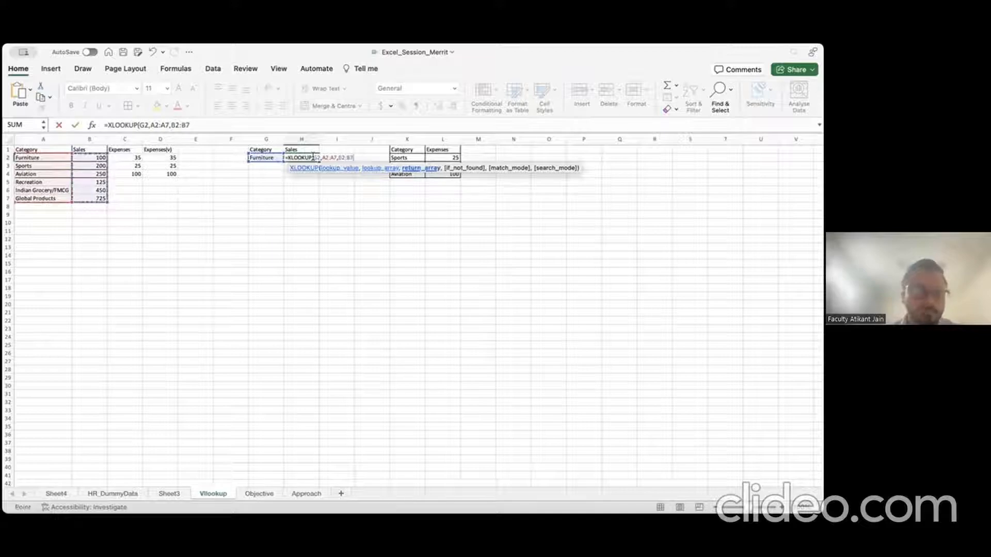
pyautogui.press('Return')
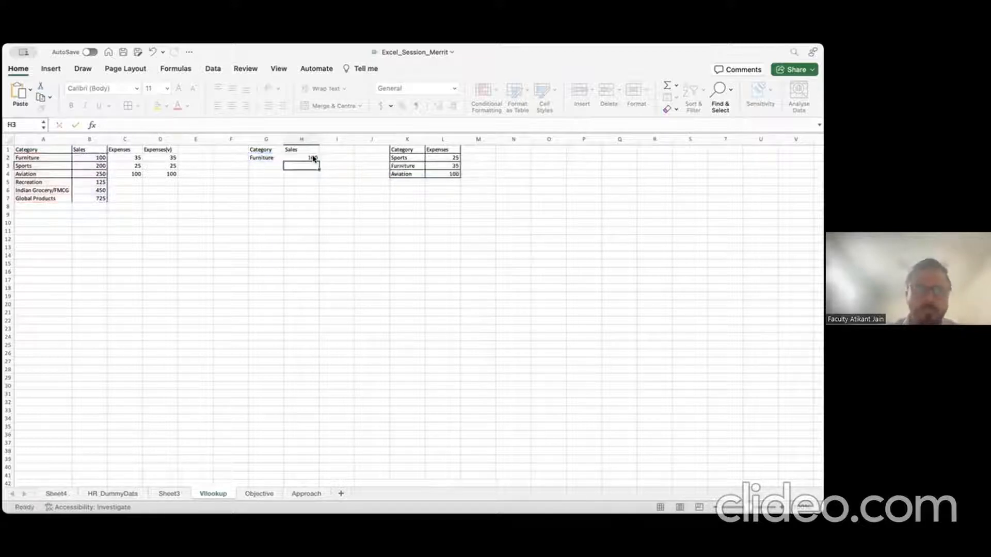
pyautogui.click(313, 159)
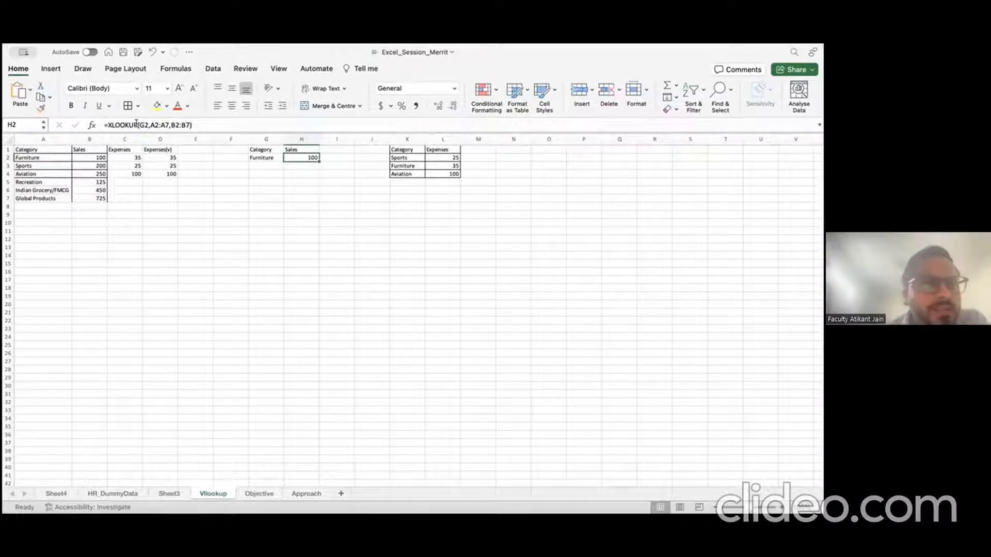
pyautogui.moveTo(138, 125); pyautogui.dragTo(109, 124)
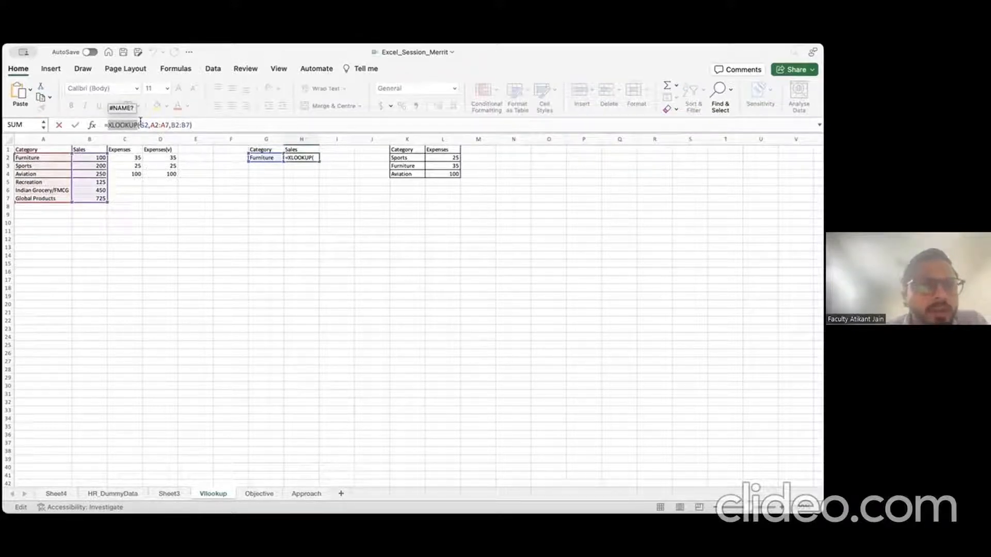
pyautogui.moveTo(139, 125); pyautogui.dragTo(148, 125)
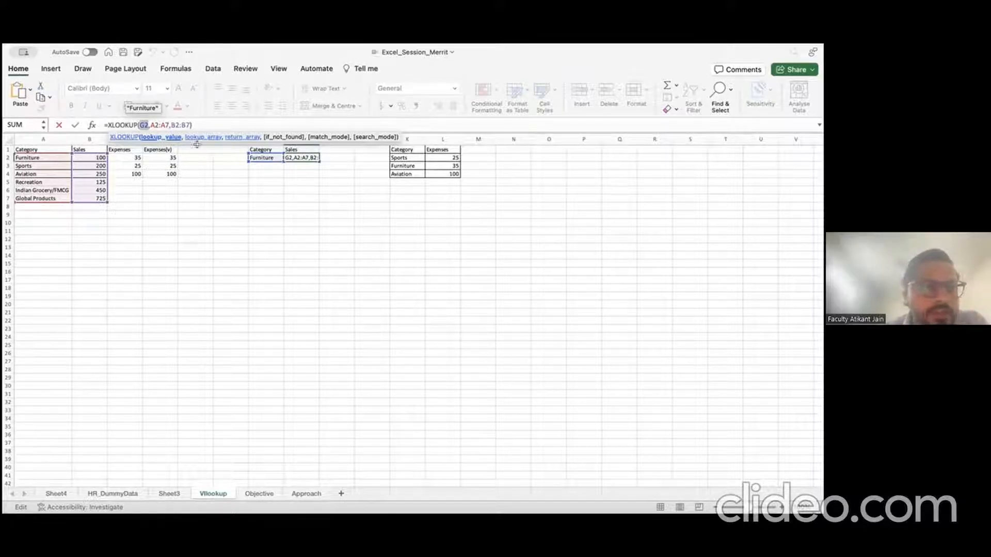
pyautogui.click(254, 173)
pyautogui.write("'")
pyautogui.press('Return')
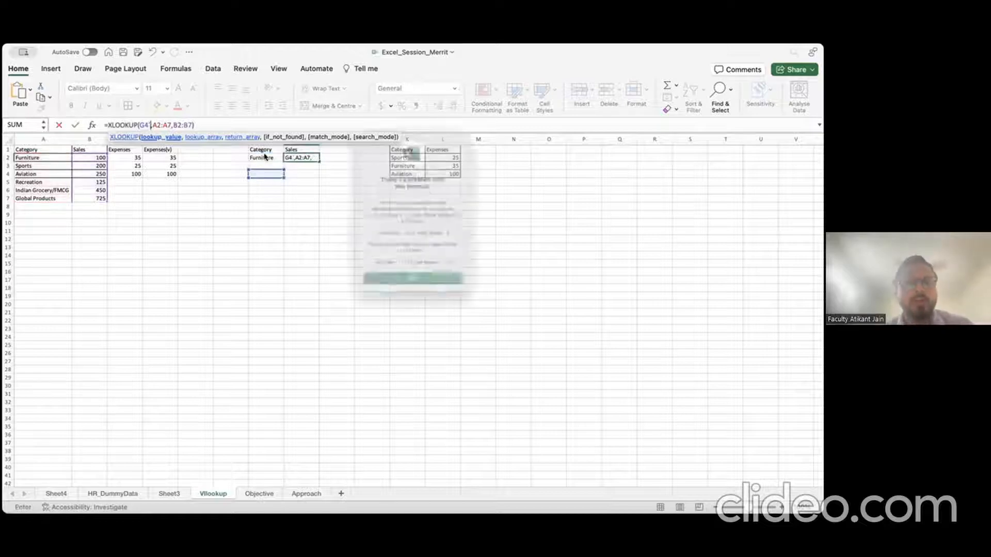
pyautogui.click(413, 295)
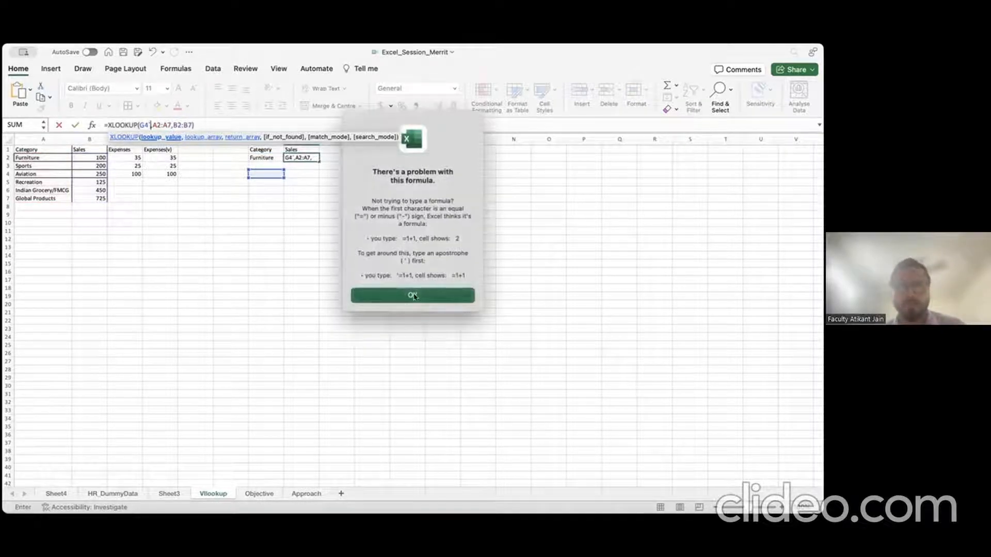
pyautogui.click(272, 157)
pyautogui.press('Return')
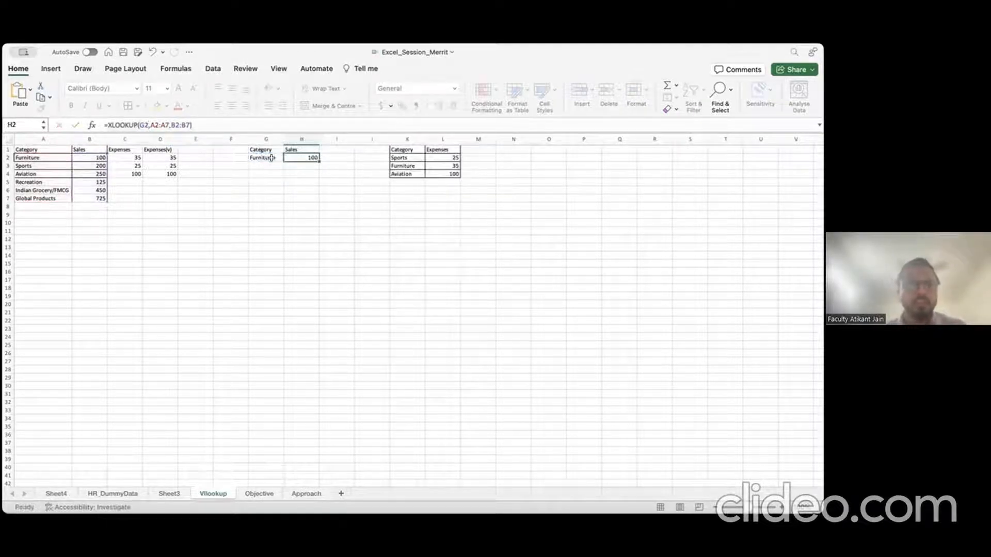
pyautogui.click(274, 169)
pyautogui.click(296, 171)
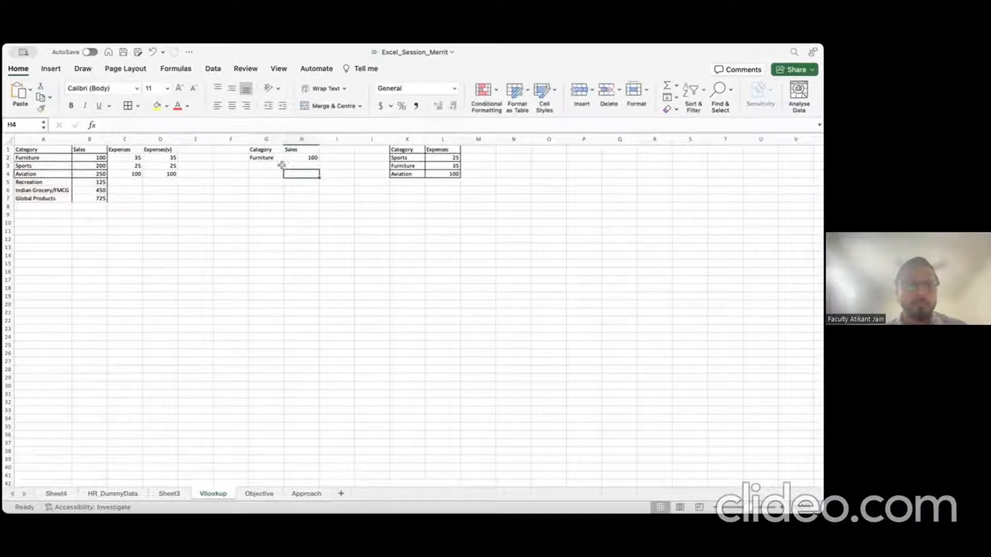
pyautogui.click(268, 157)
# Step: Enter Aviation as the lookup category in G2, then return to H2
pyautogui.write('Aviation')
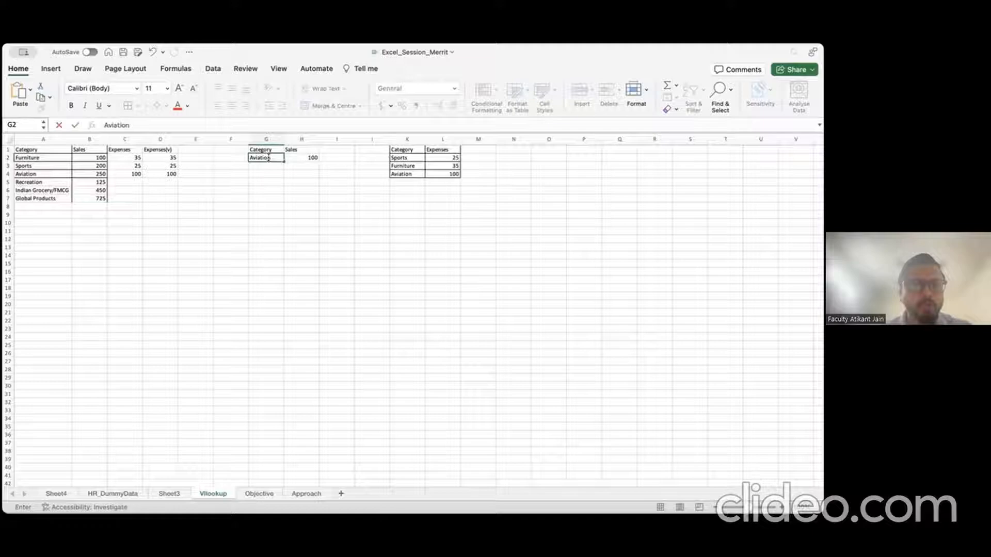
pyautogui.press('Return')
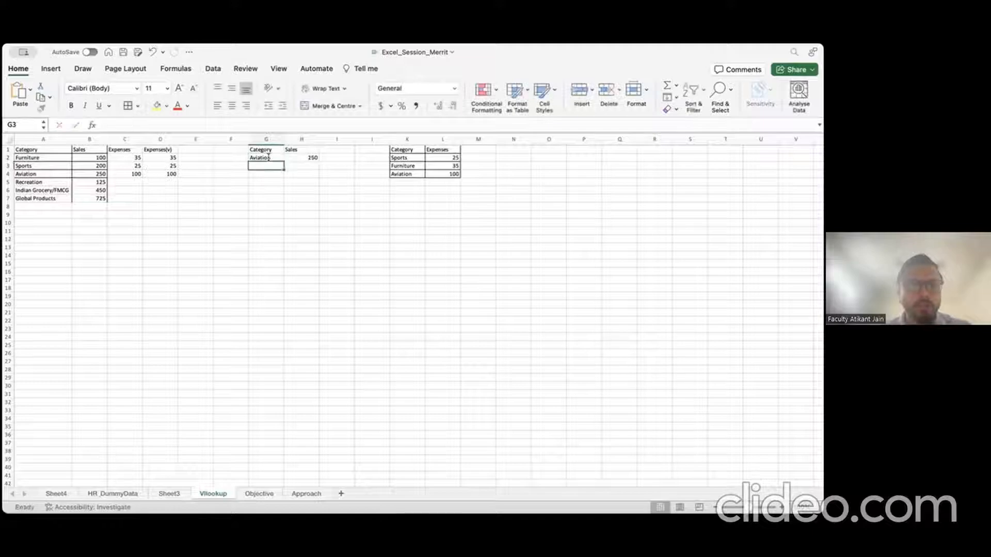
pyautogui.press('Right')
pyautogui.press('Up')
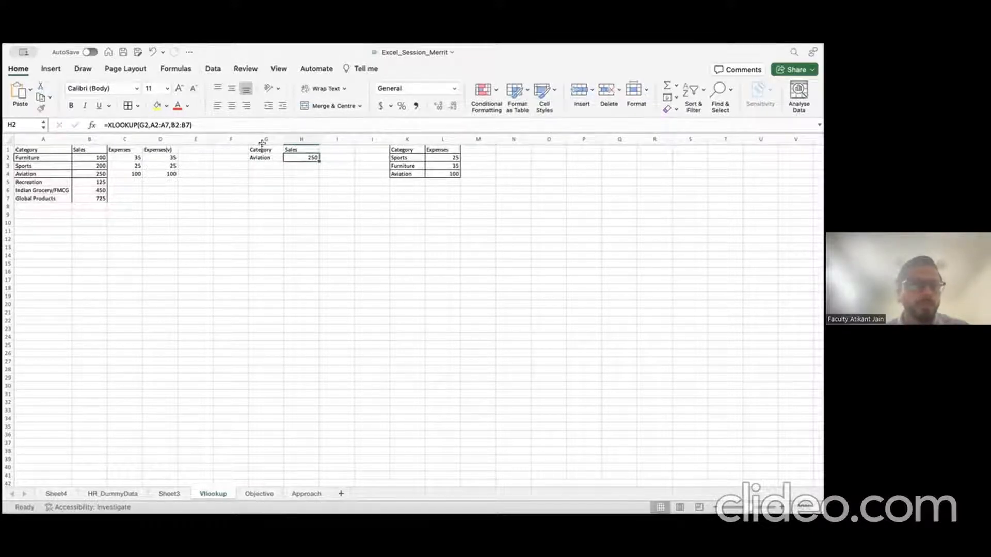
# Step: Highlight the G2, A2:A7 and B2:B7 arguments of the H2 formula in the formula bar
pyautogui.click(146, 124)
pyautogui.doubleClick(143, 125)
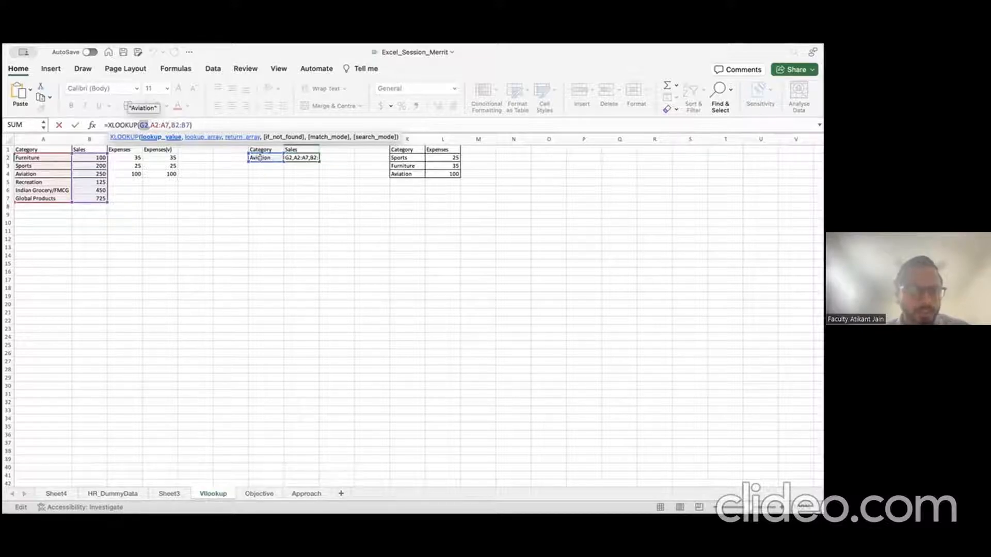
pyautogui.moveTo(150, 124); pyautogui.dragTo(169, 125)
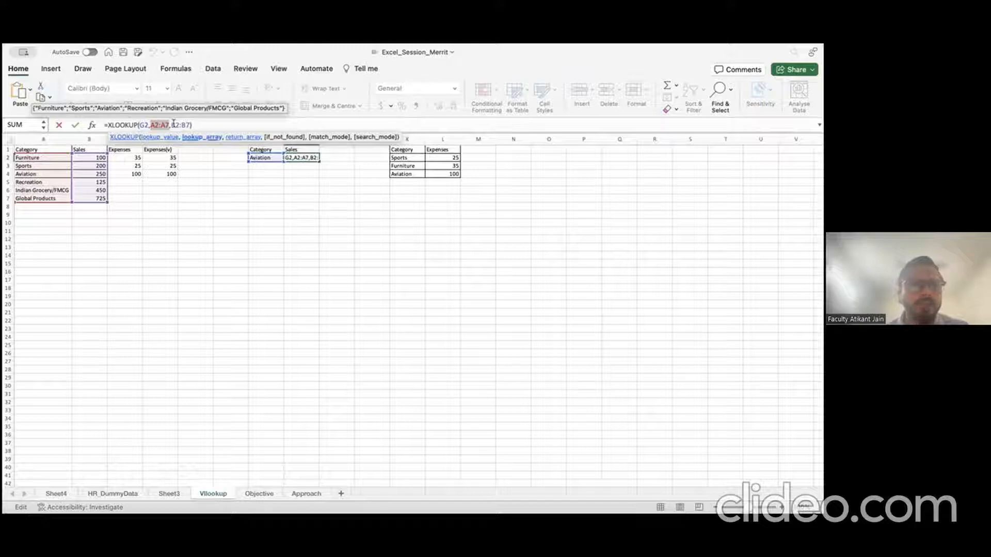
pyautogui.moveTo(172, 124); pyautogui.dragTo(192, 124)
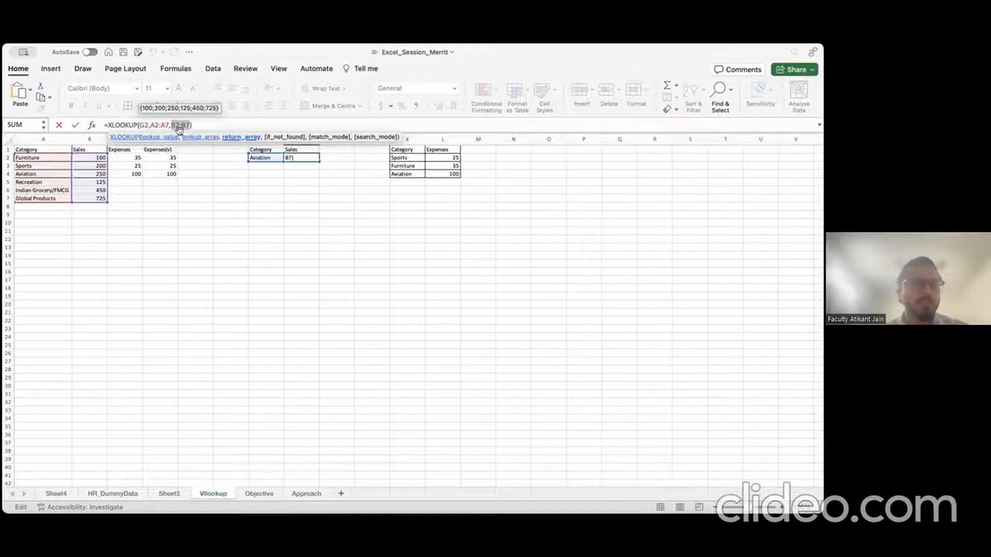
# Step: Start a new =XLOOKUP( formula in cell G11
pyautogui.press('Return')
pyautogui.click(259, 222)
pyautogui.click(259, 230)
pyautogui.write('=')
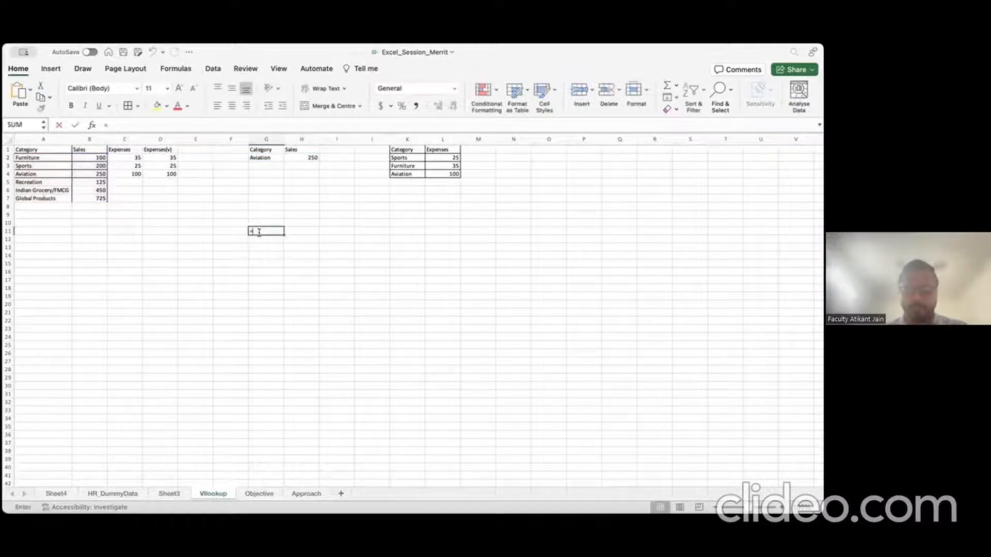
pyautogui.write('XLOOKUP(')
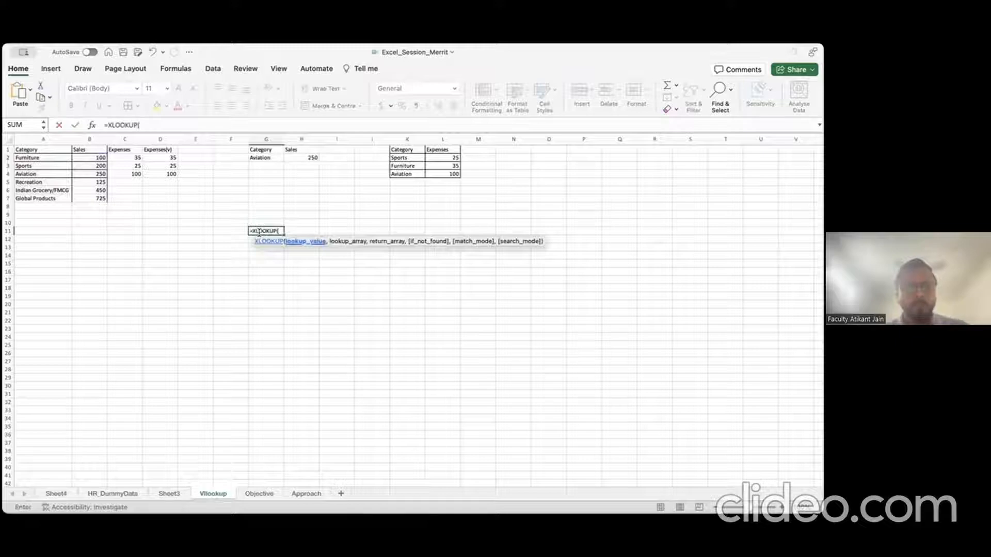
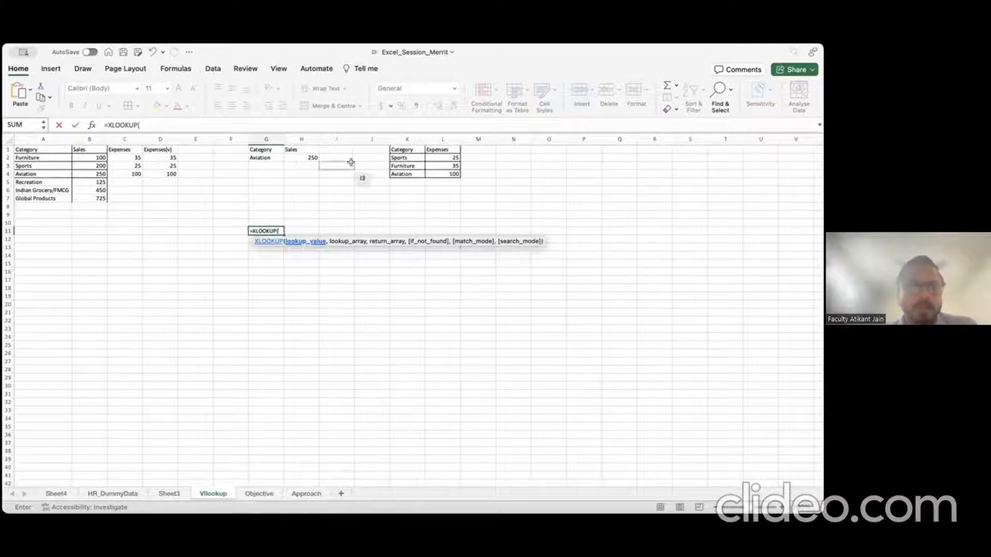
# Step: Discard G11's unfinished formula and enter Recreation in G2 so H2's XLOOKUP returns 125
pyautogui.press('Escape')
pyautogui.click(276, 157)
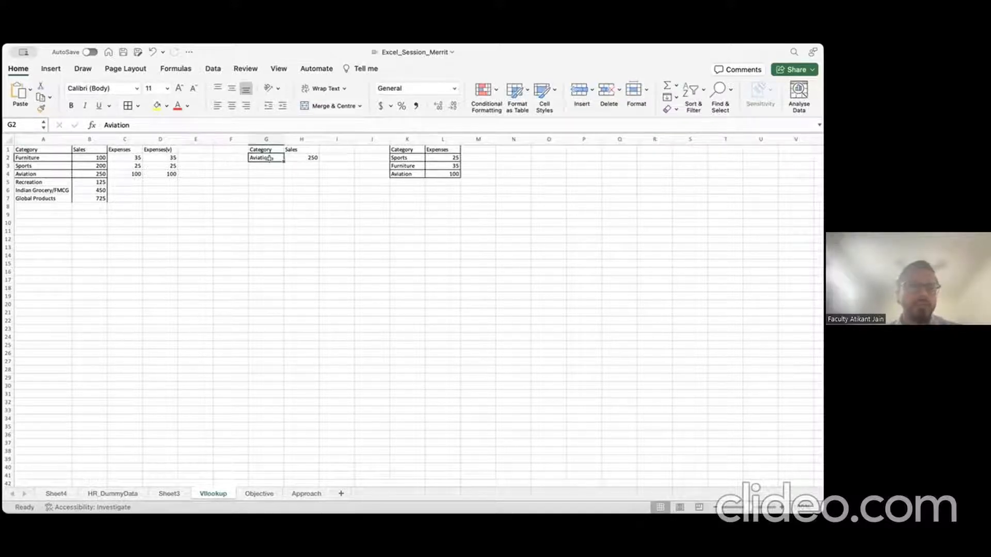
pyautogui.write('Recreat')
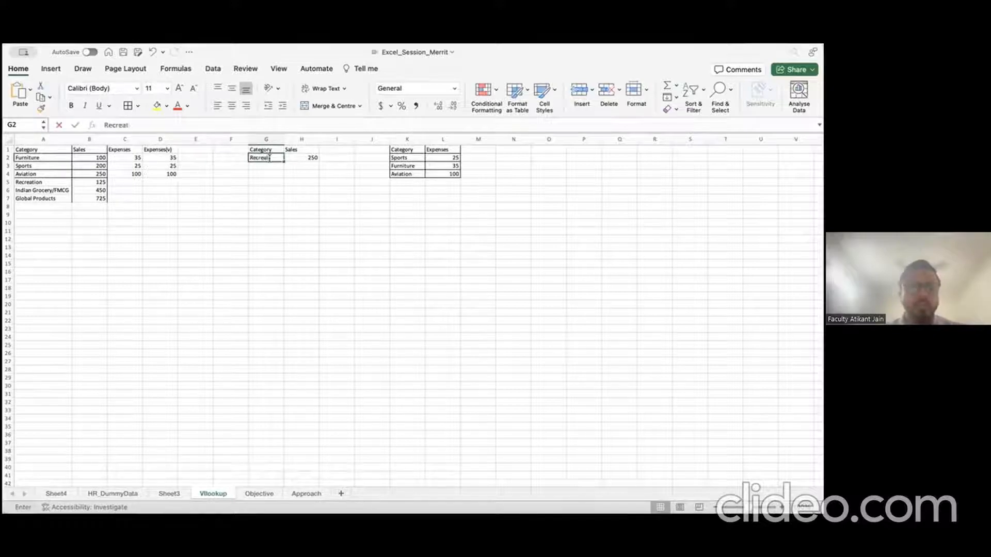
pyautogui.write('ion')
pyautogui.press('Return')
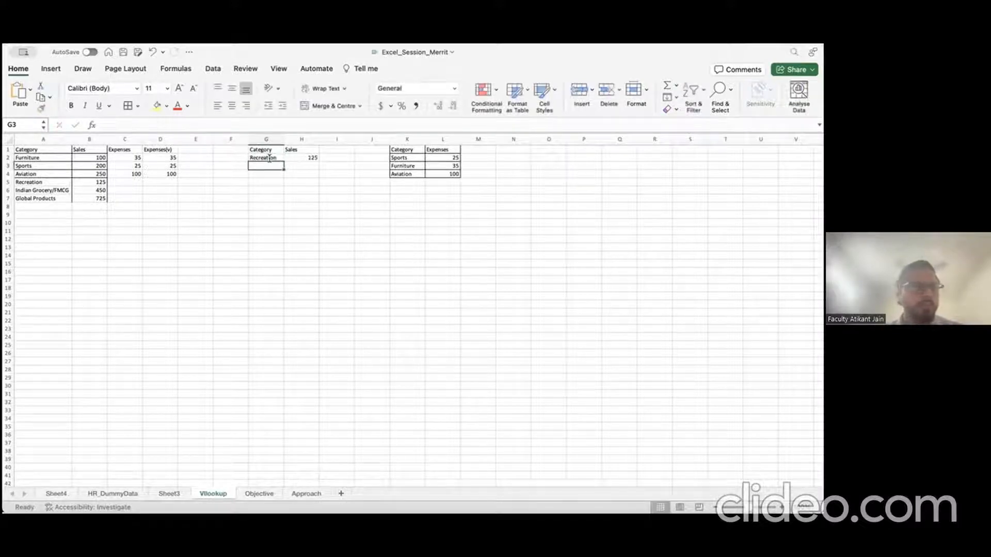
pyautogui.press('Up')
pyautogui.press('Right')
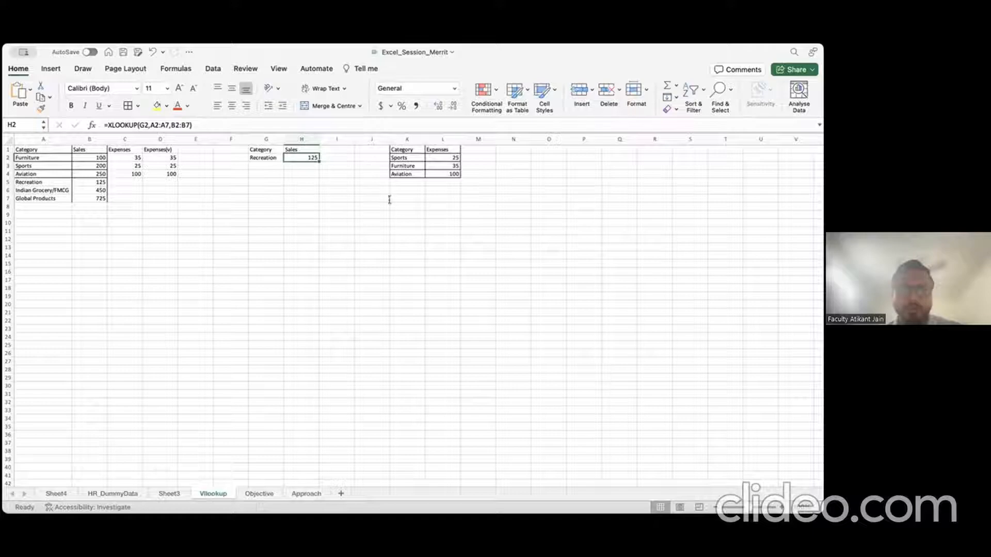
pyautogui.click(272, 212)
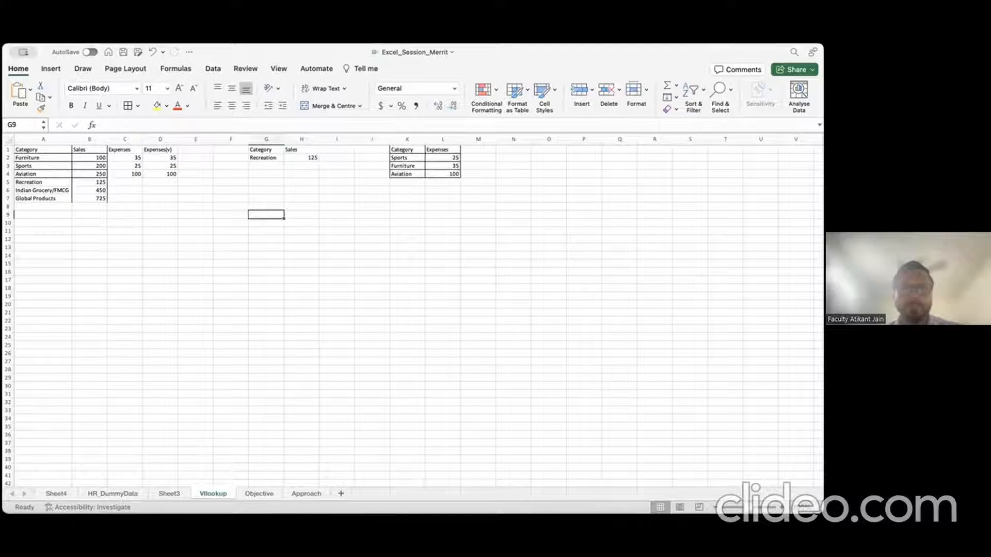
# Step: Leave the Vlookup sheet and bring up the HR_DummyData employee sheet
pyautogui.click(356, 221)
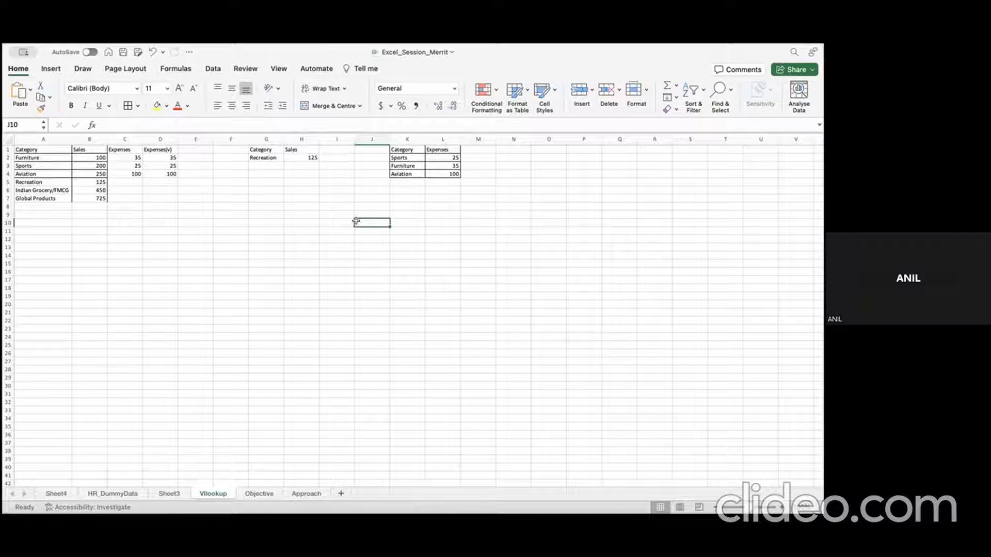
pyautogui.click(133, 492)
pyautogui.click(322, 336)
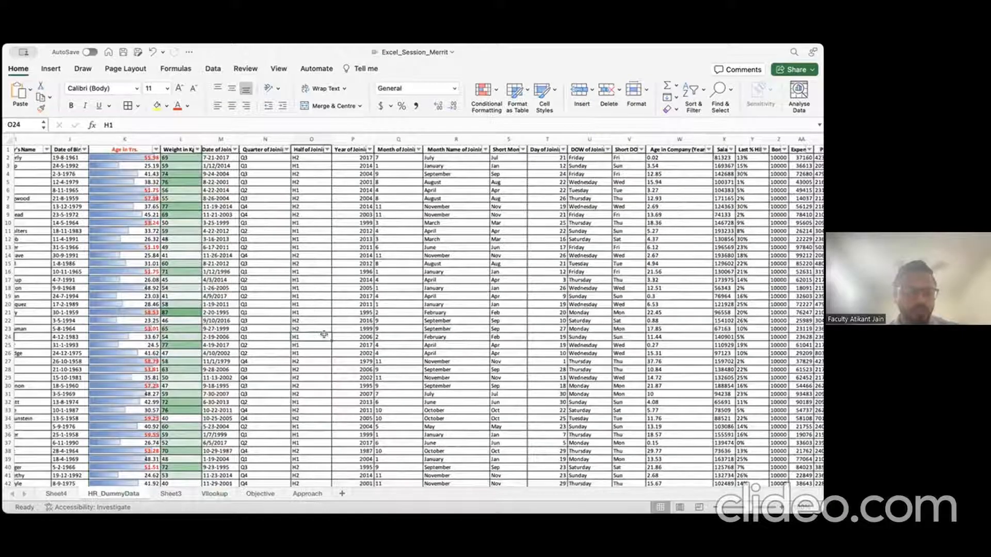
pyautogui.press('Left')
pyautogui.press('Up')
pyautogui.press('Up')
pyautogui.press('Up')
pyautogui.press('Up')
pyautogui.press('Up')
pyautogui.press('Up')
pyautogui.press('Up')
pyautogui.press('Up')
pyautogui.press('Up')
pyautogui.press('Up')
pyautogui.press('Up')
pyautogui.press('Up')
pyautogui.press('Up')
pyautogui.press('Up')
pyautogui.press('Up')
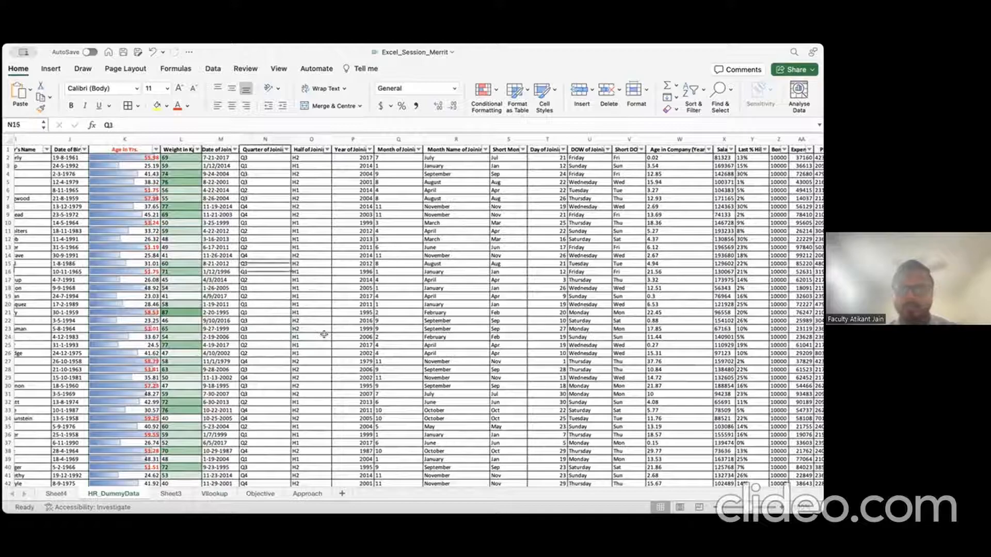
pyautogui.press('Up')
pyautogui.press('Up')
pyautogui.press('Up')
pyautogui.press('Up')
pyautogui.press('Up')
pyautogui.press('Up')
pyautogui.press('Up')
pyautogui.press('Up')
pyautogui.press('Right')
pyautogui.press('Right')
pyautogui.press('Right')
pyautogui.press('Right')
pyautogui.press('Right')
pyautogui.press('Right')
pyautogui.press('Right')
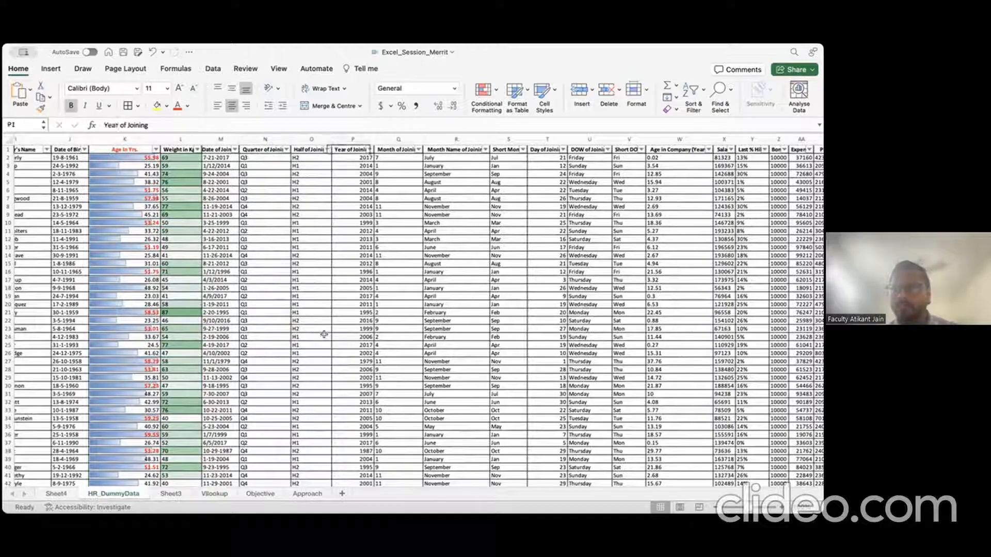
pyautogui.press('Right')
pyautogui.press('Right')
pyautogui.press('Right')
pyautogui.press('Right')
pyautogui.press('Right')
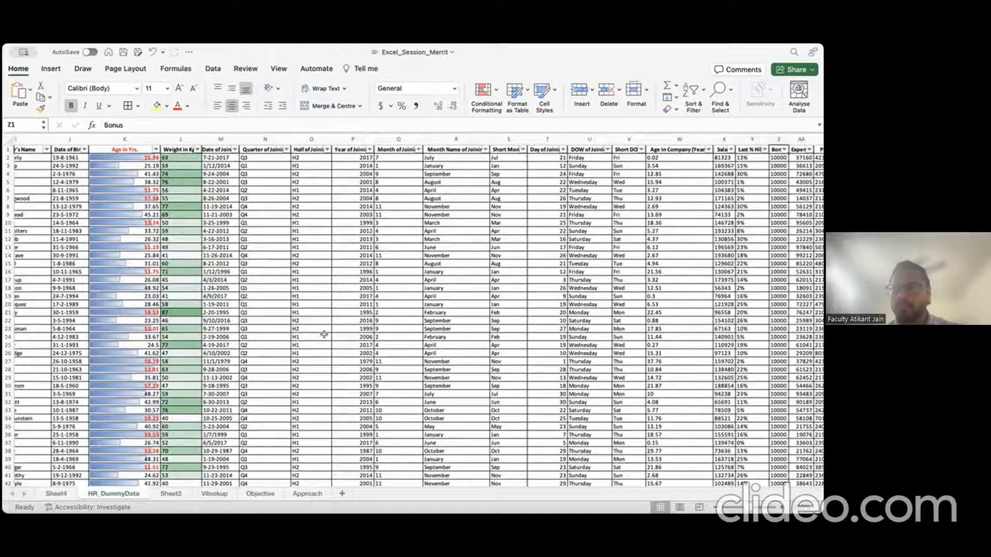
pyautogui.press('Left')
pyautogui.press('Left')
pyautogui.press('Left')
pyautogui.press('Left')
pyautogui.press('Left')
pyautogui.press('Left')
pyautogui.press('Left')
pyautogui.press('Left')
pyautogui.press('Left')
pyautogui.press('Left')
pyautogui.press('Left')
pyautogui.press('Left')
pyautogui.press('Left')
pyautogui.press('Left')
pyautogui.press('Left')
pyautogui.press('Left')
pyautogui.press('Left')
pyautogui.press('Left')
pyautogui.press('Left')
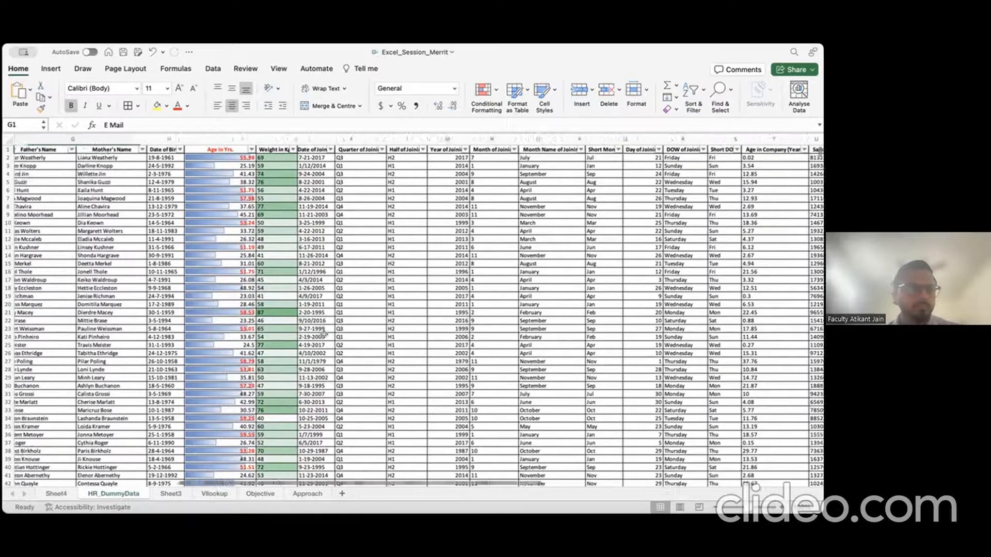
pyautogui.press('Left')
pyautogui.press('Left')
pyautogui.press('Left')
pyautogui.press('Left')
pyautogui.press('Left')
pyautogui.press('Left')
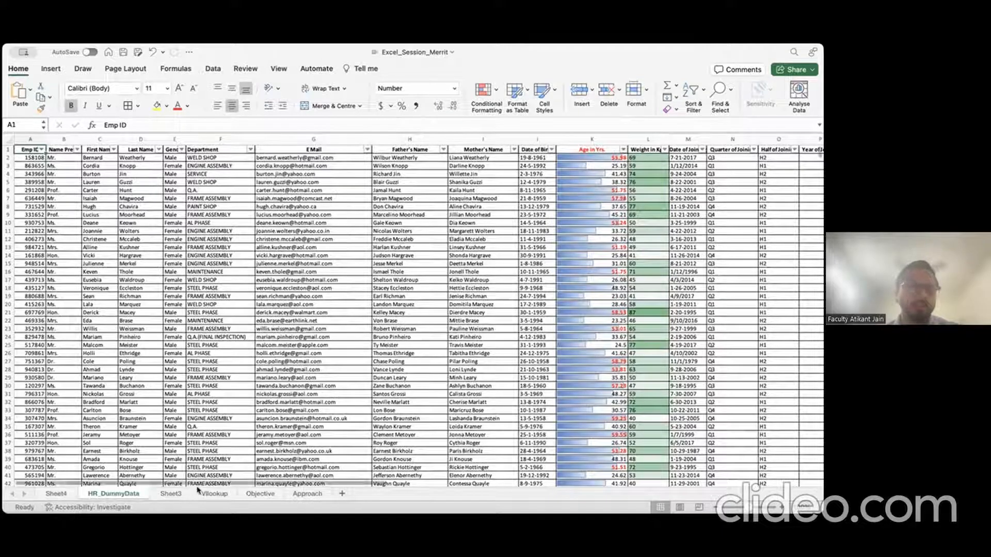
pyautogui.click(213, 493)
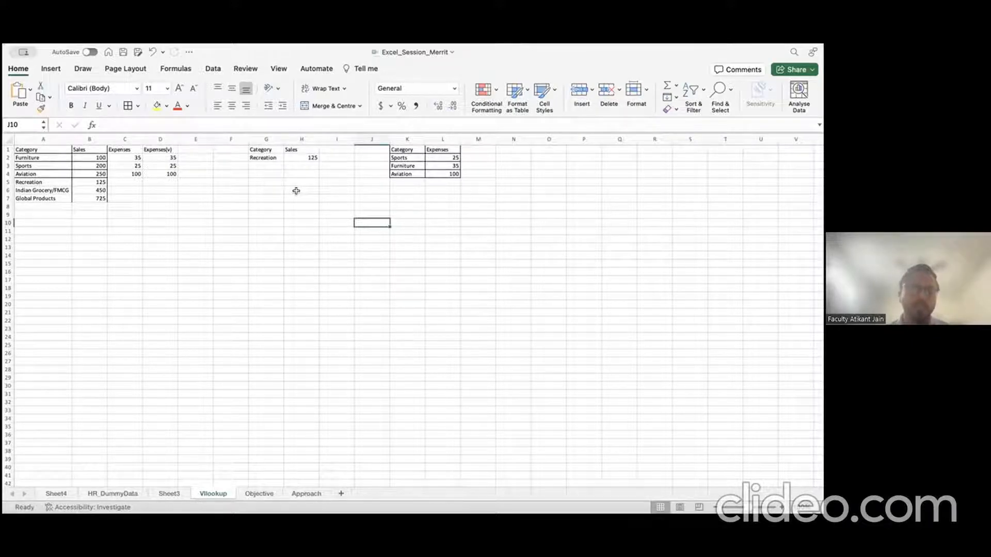
pyautogui.click(126, 494)
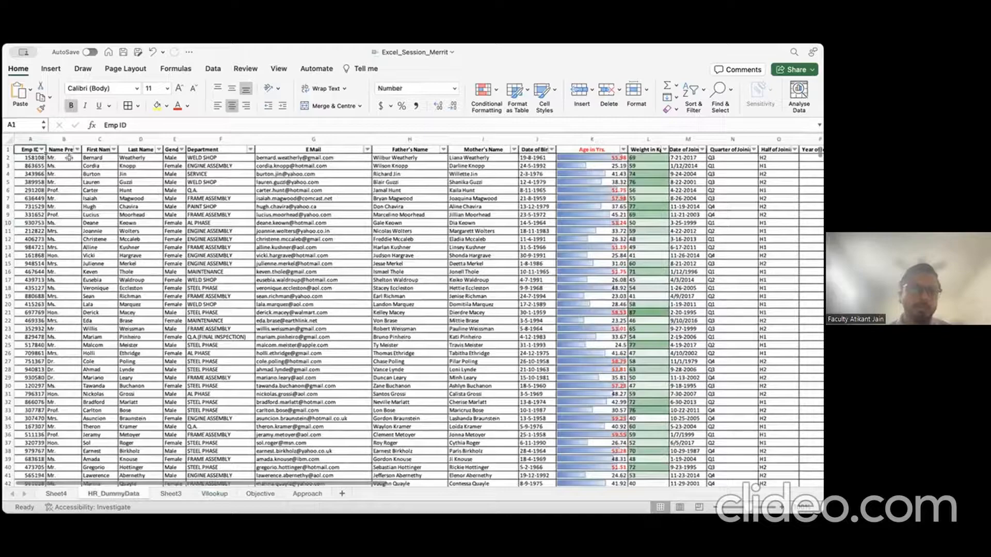
# Step: Navigate to the E Mail column header in the HR_DummyData employee table
pyautogui.click(10, 138)
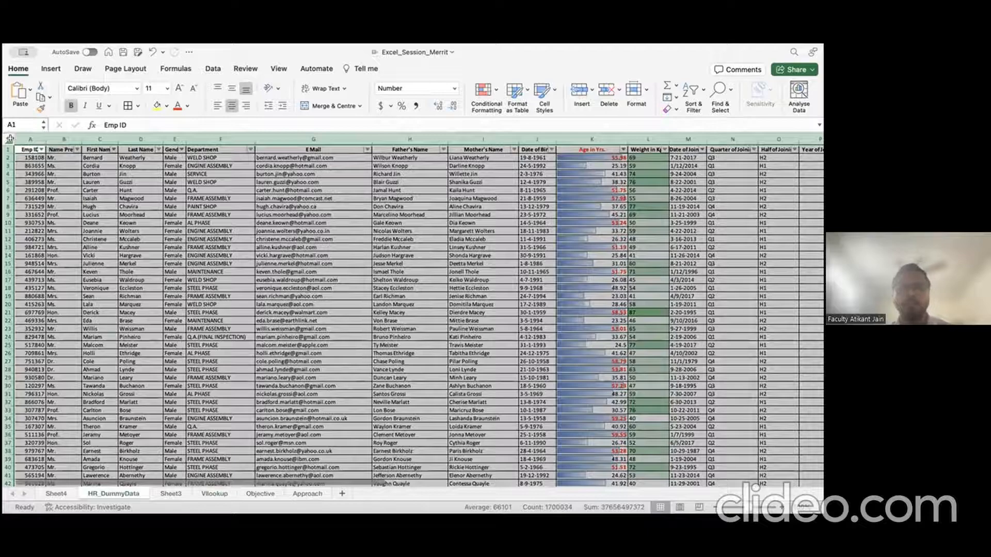
pyautogui.click(70, 190)
pyautogui.click(90, 190)
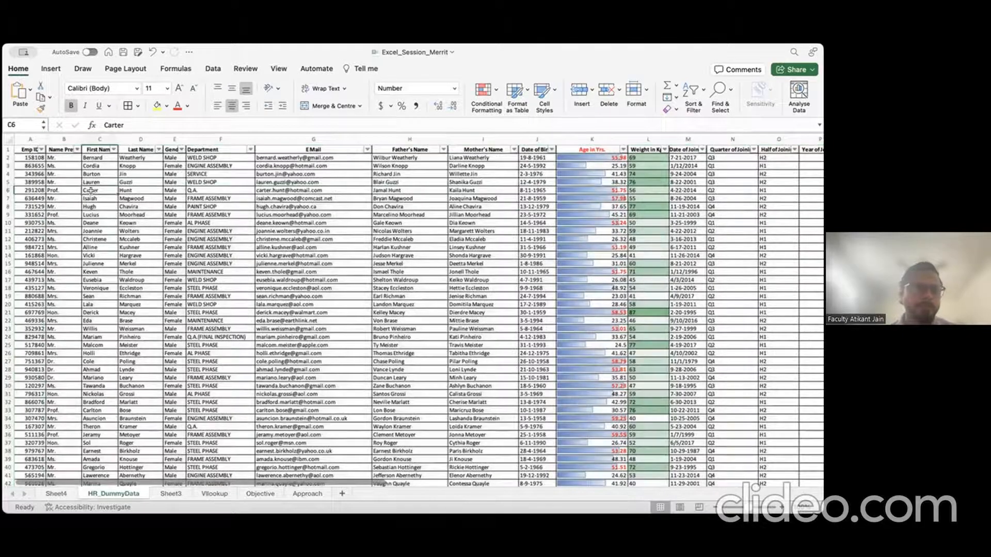
pyautogui.press('Right')
pyautogui.press('Up')
pyautogui.press('Up')
pyautogui.press('Up')
pyautogui.press('Right')
pyautogui.press('Right')
pyautogui.press('Up')
pyautogui.press('Up')
pyautogui.press('Right')
pyautogui.press('Right')
pyautogui.press('Left')
pyautogui.press('Left')
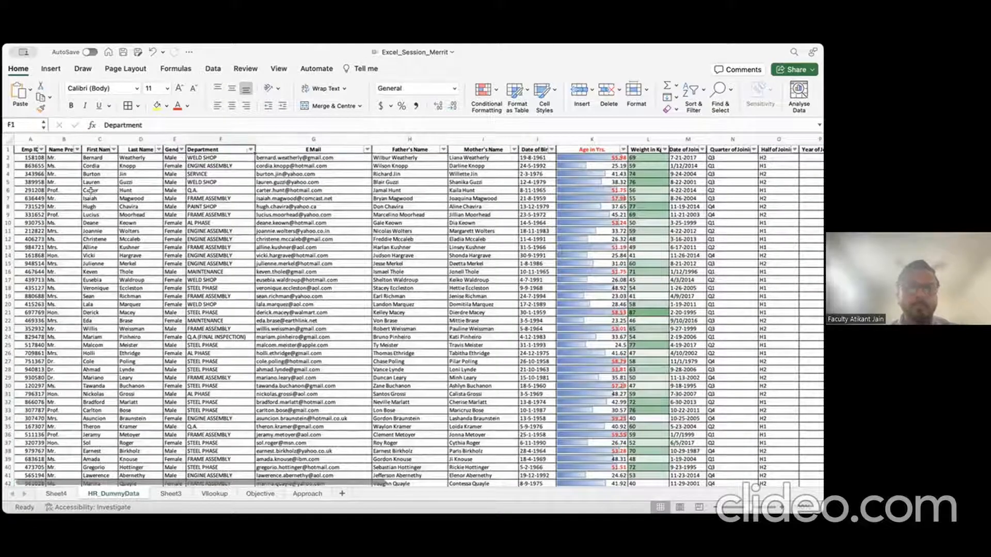
pyautogui.press('Right')
# Step: Copy the e-mail addresses from the E Mail column down to row 19
pyautogui.press('Down')
pyautogui.press('Down')
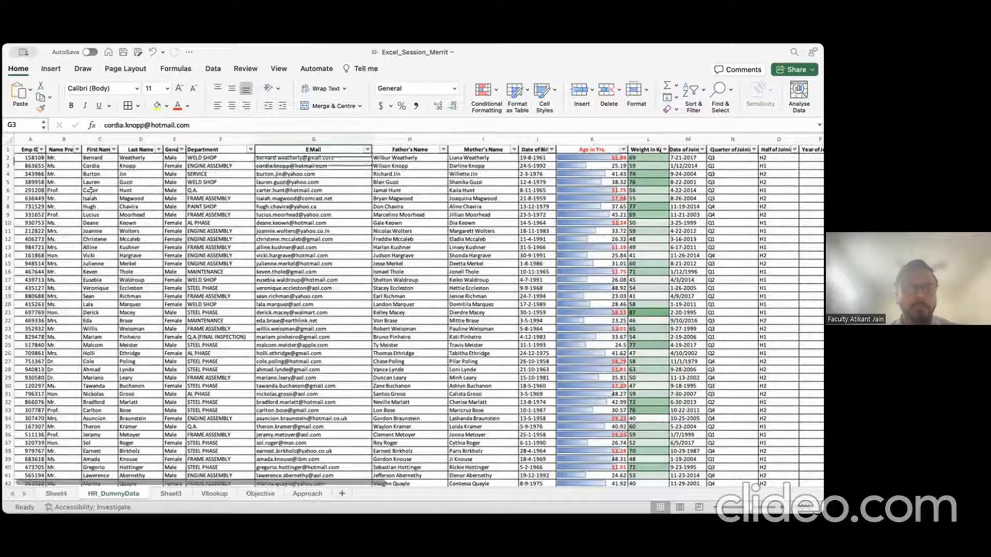
pyautogui.press('Up')
pyautogui.press('Up')
pyautogui.press('Down')
pyautogui.hotkey('shift', 'Down')
pyautogui.hotkey('shift', 'Down')
pyautogui.hotkey('shift', 'Down')
pyautogui.hotkey('shift', 'Down')
pyautogui.hotkey('shift', 'Down')
pyautogui.hotkey('shift', 'Down')
pyautogui.hotkey('shift', 'Down')
pyautogui.hotkey('shift', 'Down')
pyautogui.hotkey('shift', 'Down')
pyautogui.hotkey('shift', 'Down')
pyautogui.hotkey('shift', 'Down')
pyautogui.hotkey('shift', 'Down')
pyautogui.hotkey('shift', 'Down')
pyautogui.hotkey('shift', 'Down')
pyautogui.hotkey('shift', 'Down')
pyautogui.hotkey('shift', 'Down')
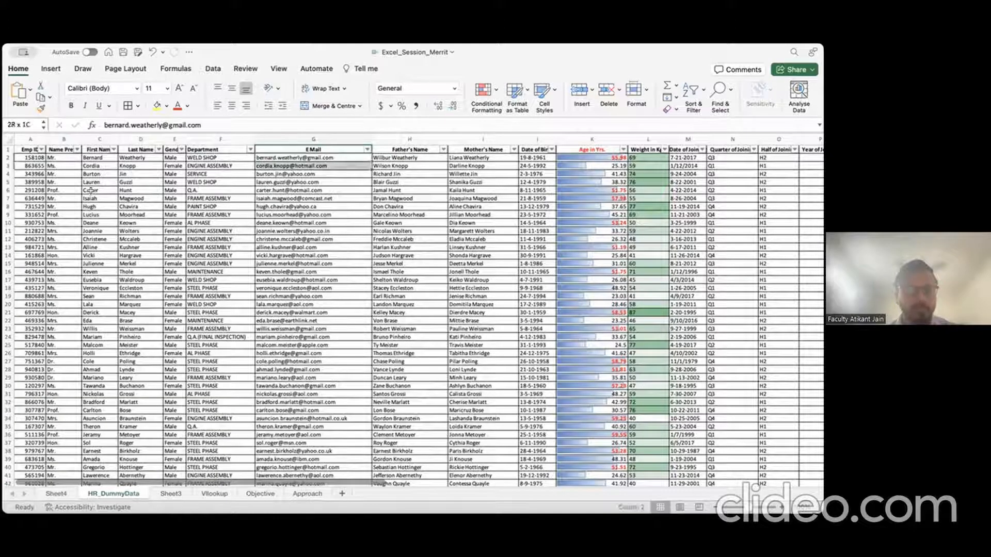
pyautogui.hotkey('shift', 'Down')
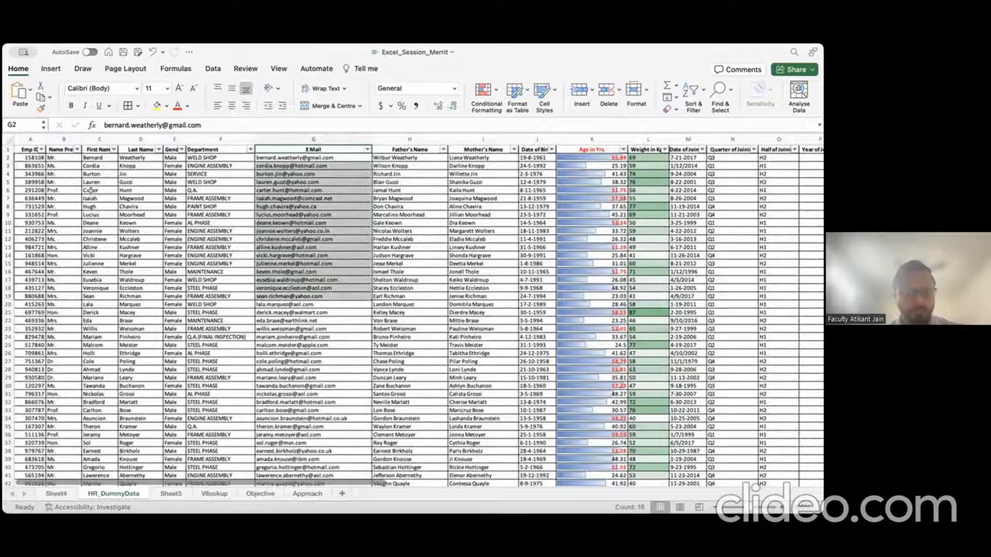
pyautogui.press('super+c')
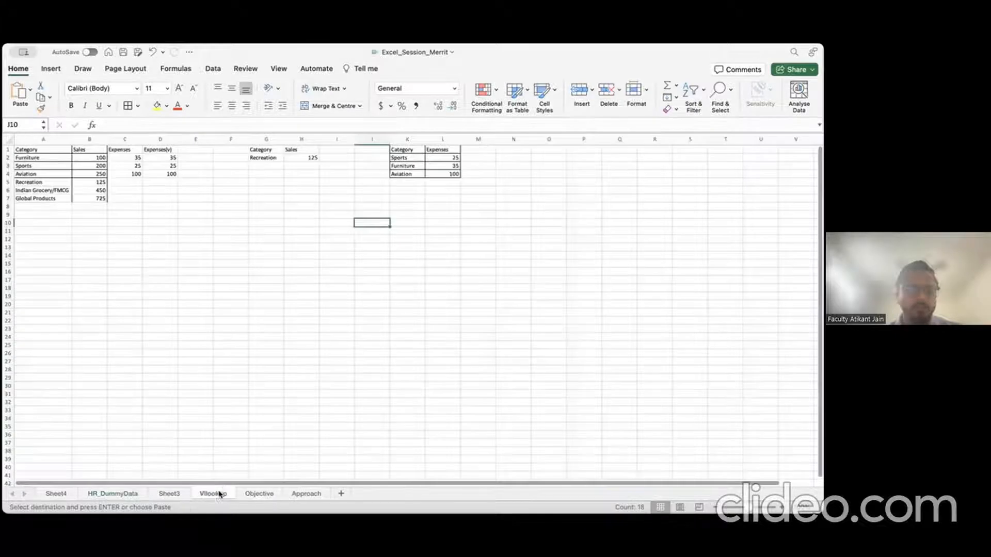
# Step: Paste the copied e-mails into column N of the Vlookup sheet, starting at N1
pyautogui.click(214, 493)
pyautogui.click(506, 148)
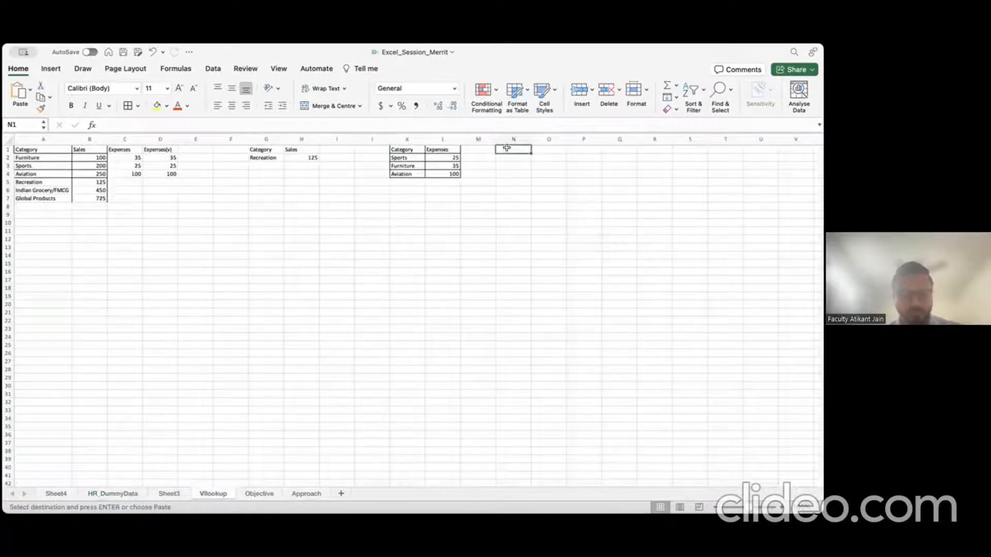
pyautogui.doubleClick(506, 148)
pyautogui.press('Escape')
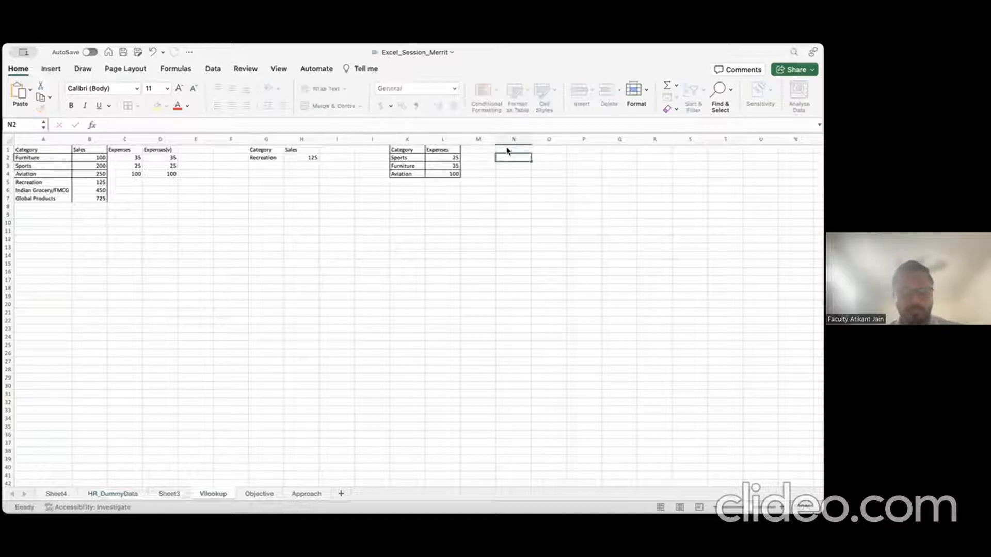
pyautogui.press('super+v')
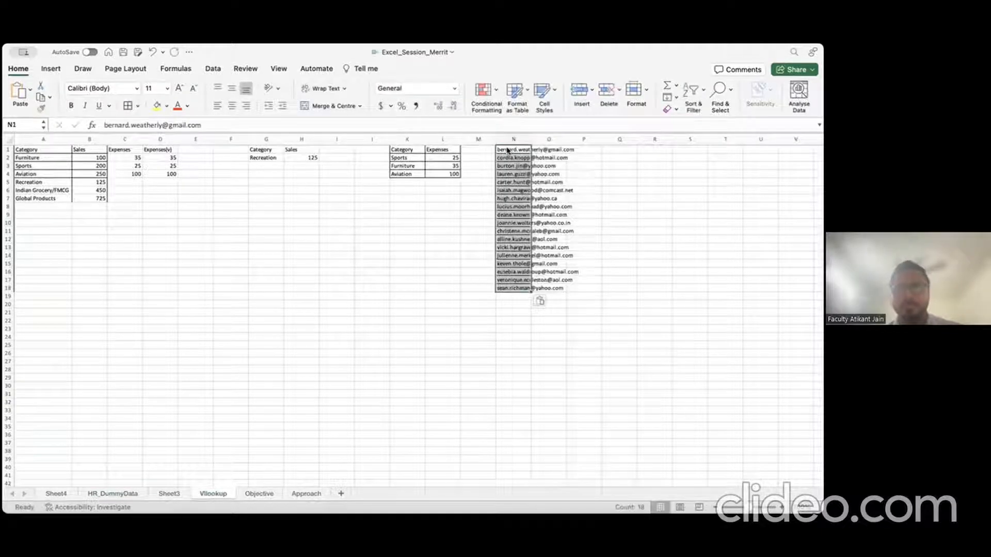
# Step: Shift the pasted e-mail list down so it starts at N3
pyautogui.click(512, 175)
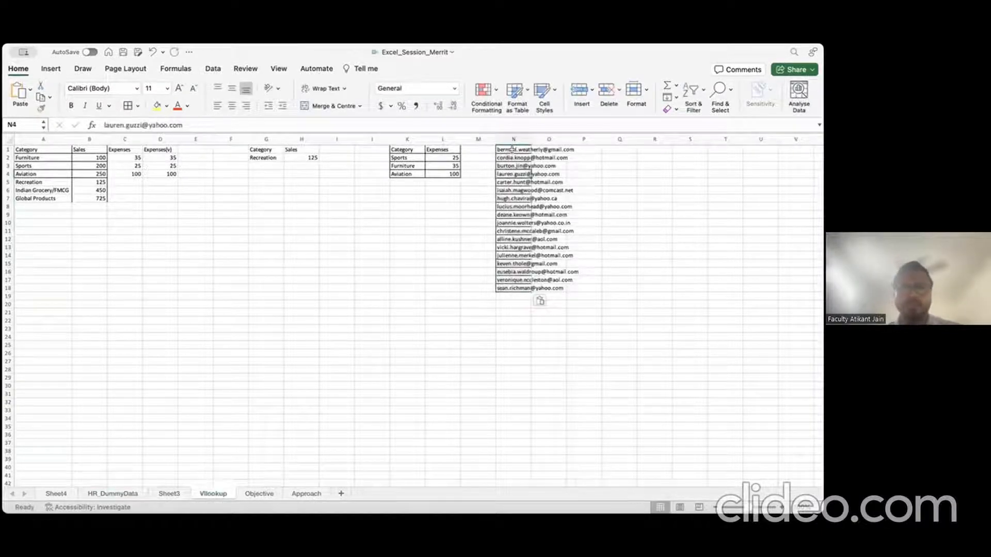
pyautogui.click(511, 150)
pyautogui.hotkey('shift', 'Down')
pyautogui.hotkey('shift', 'Down')
pyautogui.hotkey('shift', 'Down')
pyautogui.hotkey('shift', 'Down')
pyautogui.hotkey('shift', 'Down')
pyautogui.hotkey('shift', 'Down')
pyautogui.hotkey('shift', 'Down')
pyautogui.hotkey('shift', 'Down')
pyautogui.hotkey('shift', 'Down')
pyautogui.hotkey('shift', 'Down')
pyautogui.hotkey('shift', 'Down')
pyautogui.hotkey('shift', 'Down')
pyautogui.hotkey('shift', 'Down')
pyautogui.hotkey('shift', 'Down')
pyautogui.hotkey('shift', 'Down')
pyautogui.hotkey('shift', 'Down')
pyautogui.hotkey('shift', 'Down')
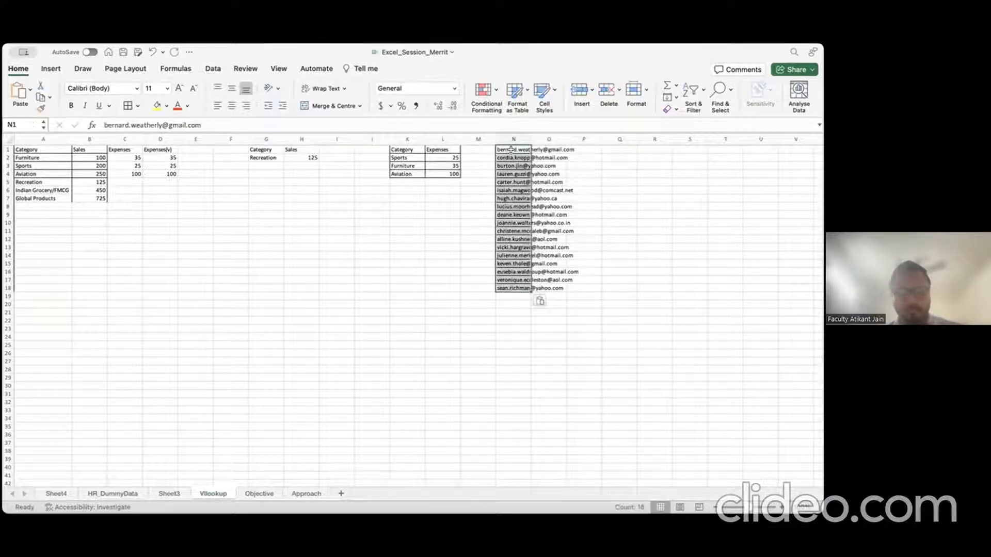
pyautogui.write('x')
pyautogui.press('Down')
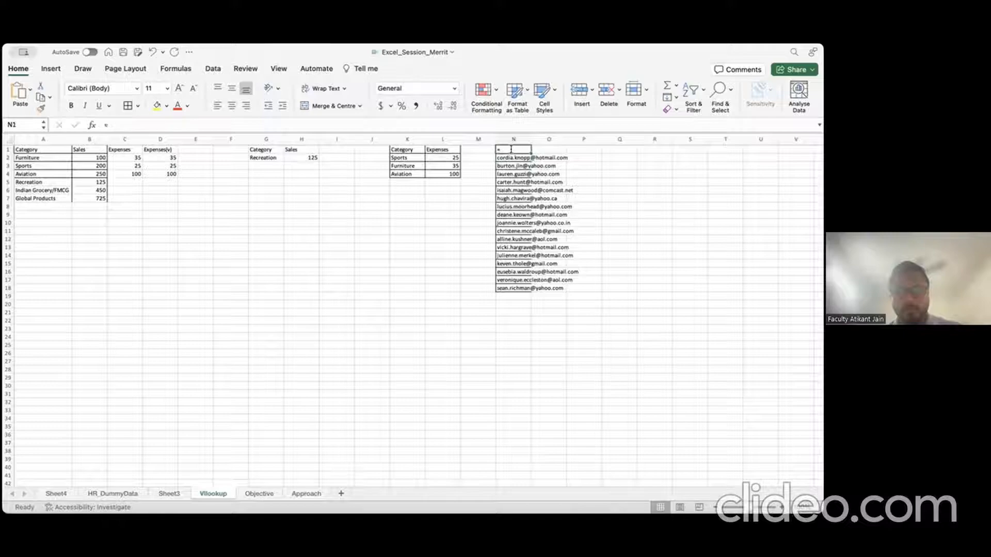
pyautogui.hotkey('ctrl', 'shift', 'Down')
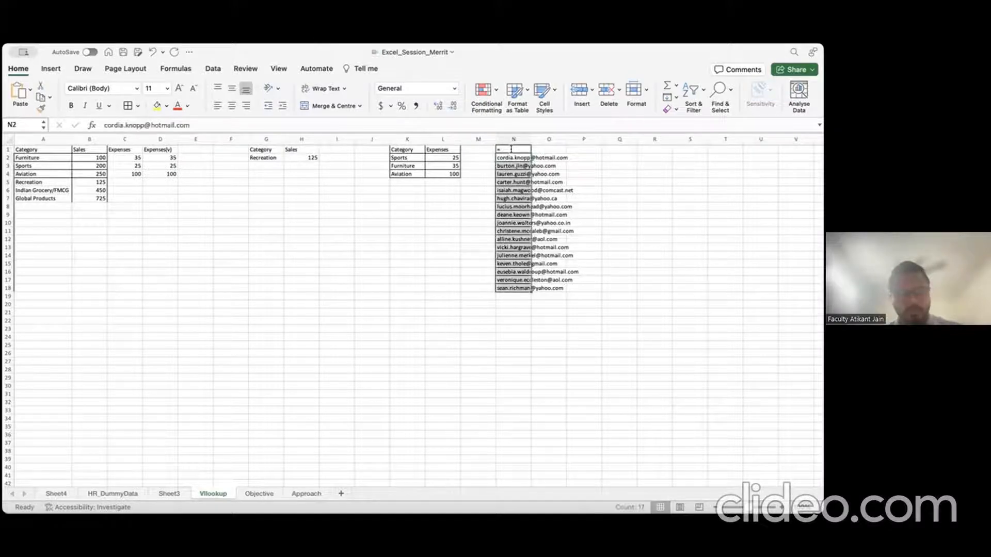
pyautogui.press('super+c')
pyautogui.press('Down')
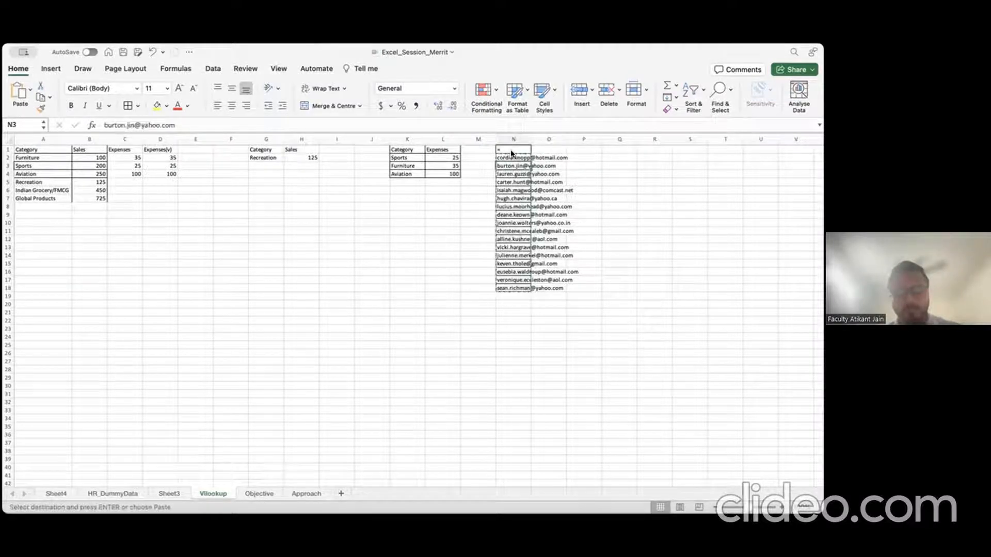
pyautogui.press('Return')
# Step: Add the heading 'Email ID' in N2 and begin typing DOB in O2
pyautogui.click(511, 154)
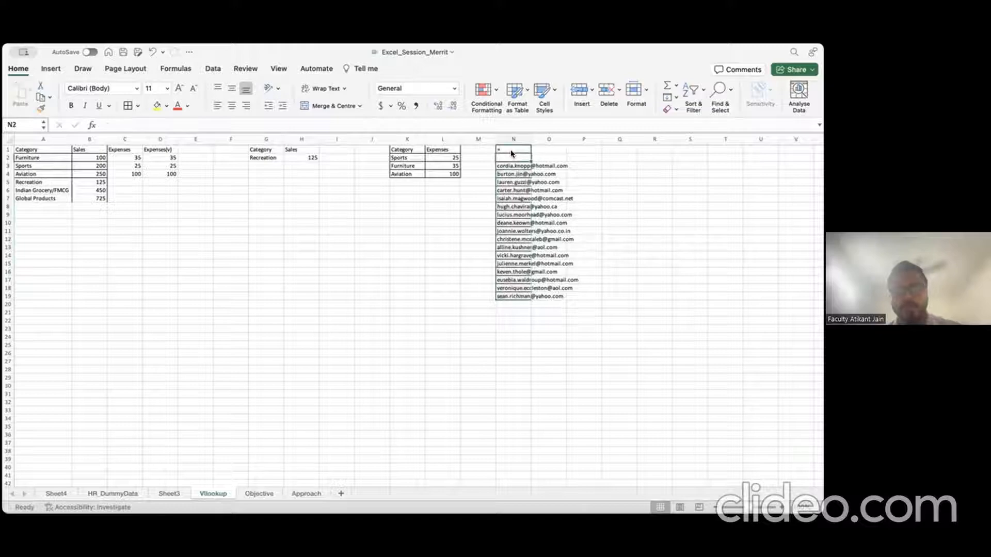
pyautogui.write('Email')
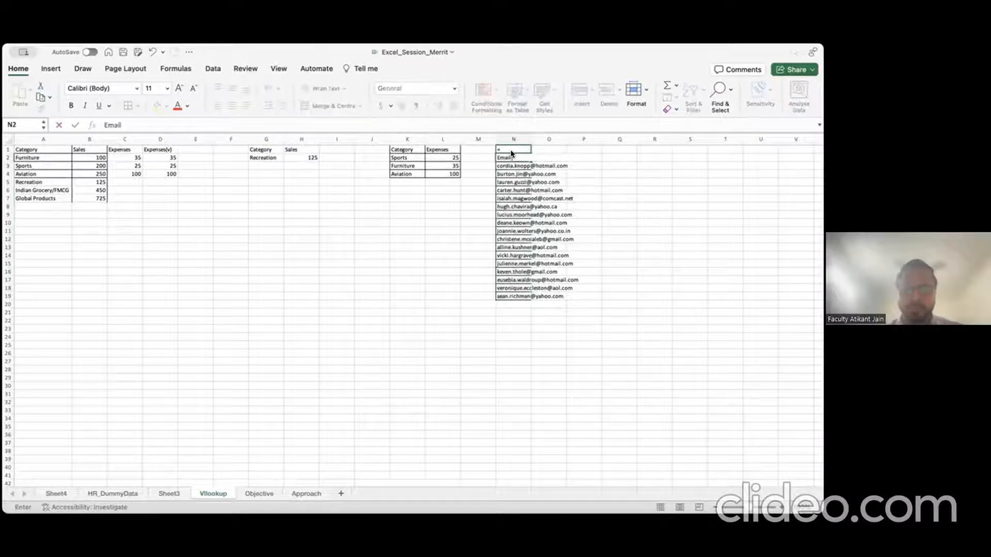
pyautogui.write(' ID')
pyautogui.press('Tab')
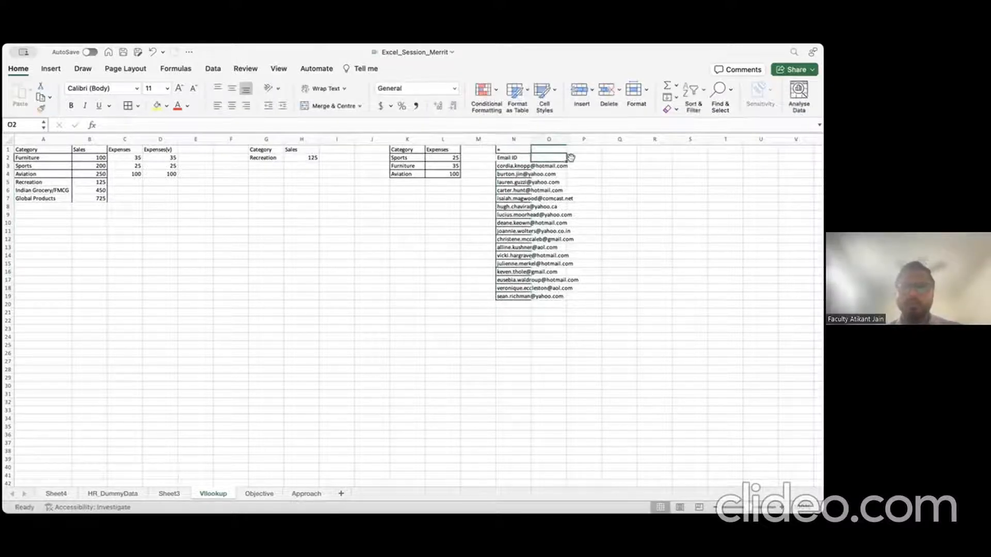
pyautogui.write('DOB')
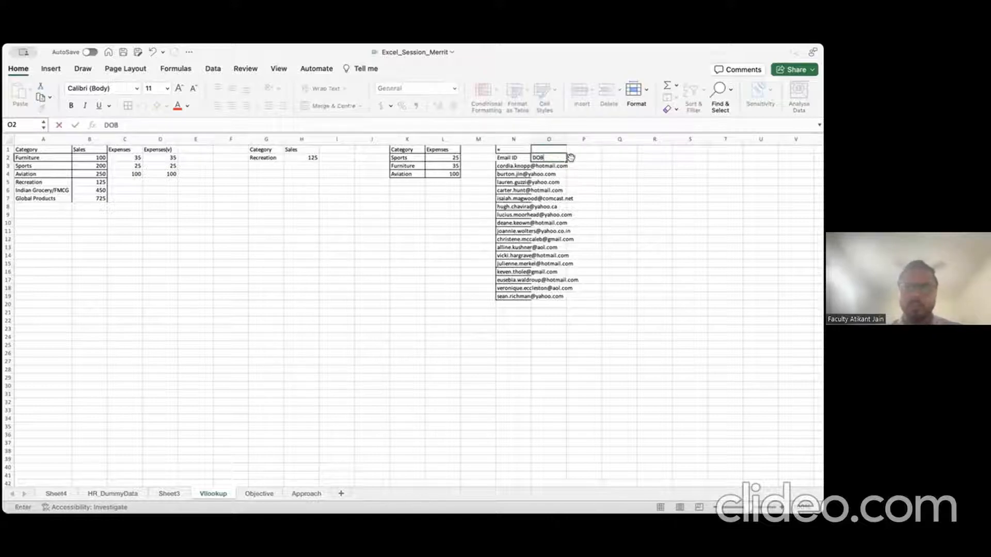
# Step: Locate the Phone No. column on the HR_DummyData sheet
pyautogui.click(113, 494)
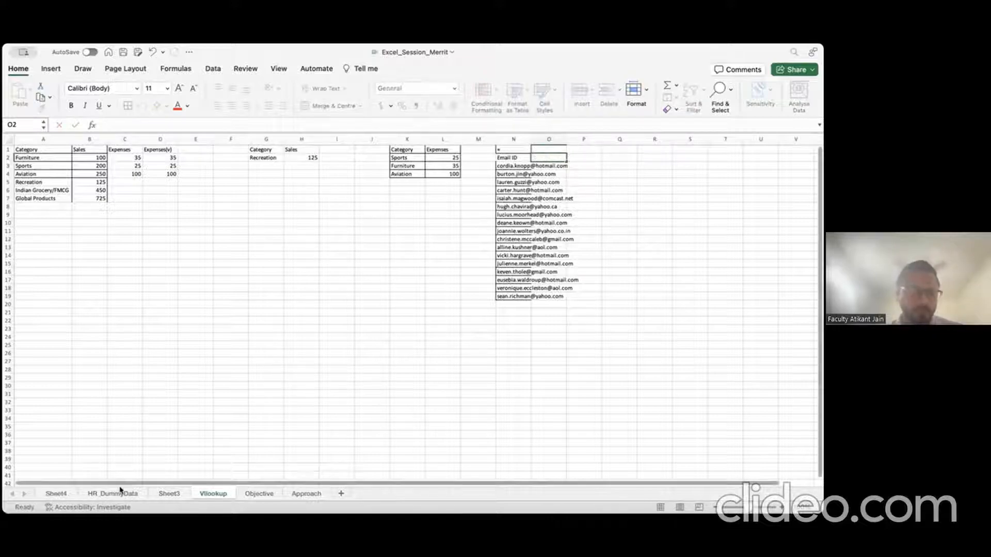
pyautogui.click(513, 270)
pyautogui.hscroll(10, 513, 271)
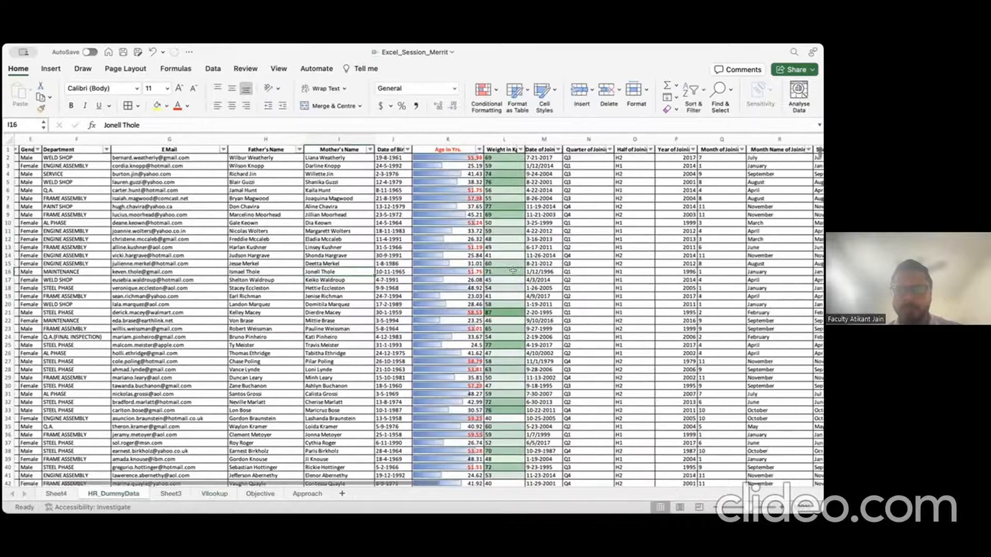
pyautogui.hscroll(6, 512, 271)
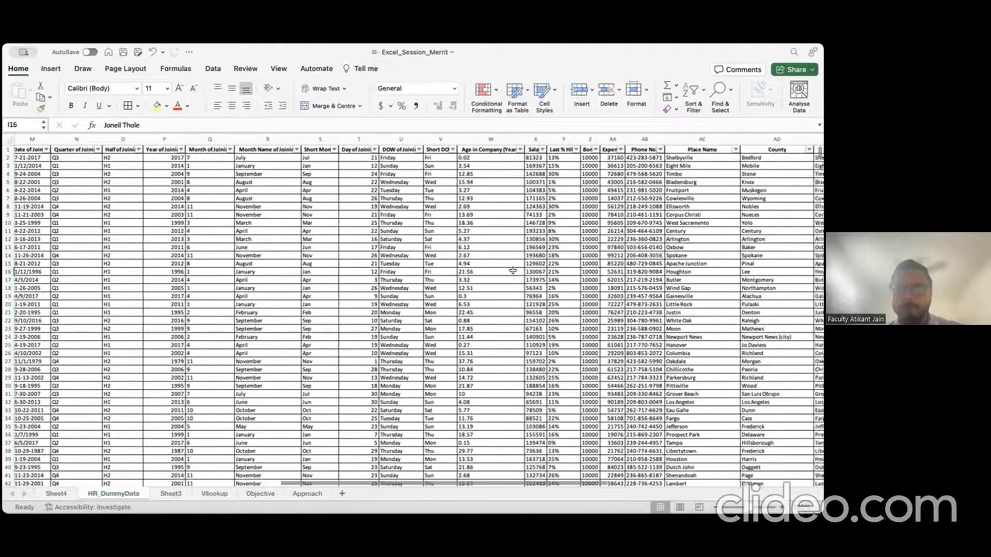
pyautogui.hscroll(1, 512, 271)
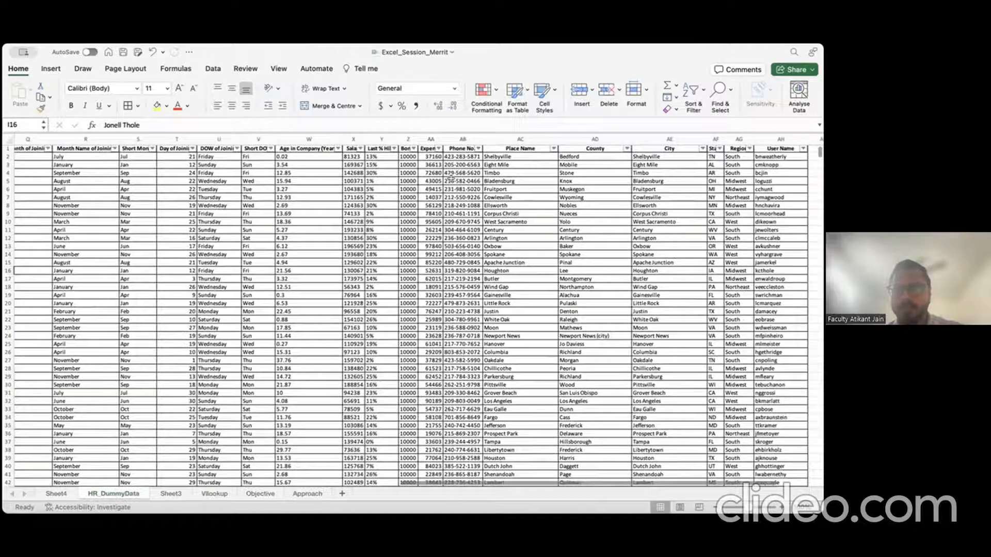
pyautogui.click(462, 139)
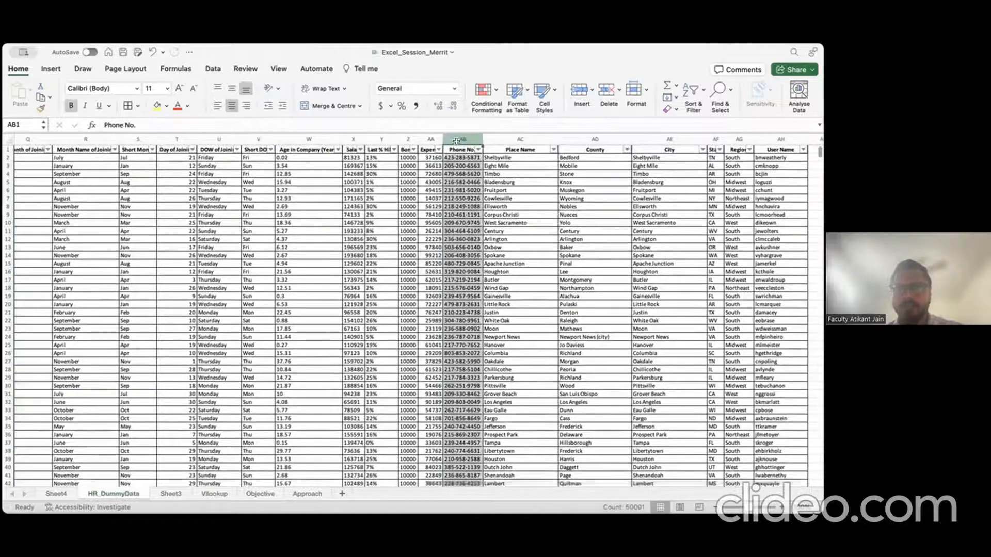
# Step: Enter the Phone Number heading in O2 and widen column N to fit the e-mails
pyautogui.click(212, 494)
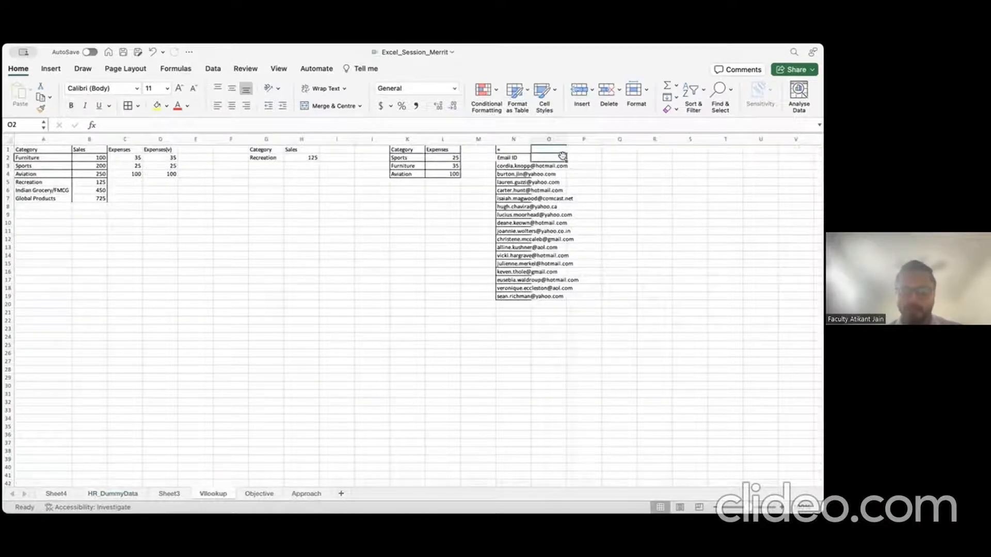
pyautogui.write('Phone Num')
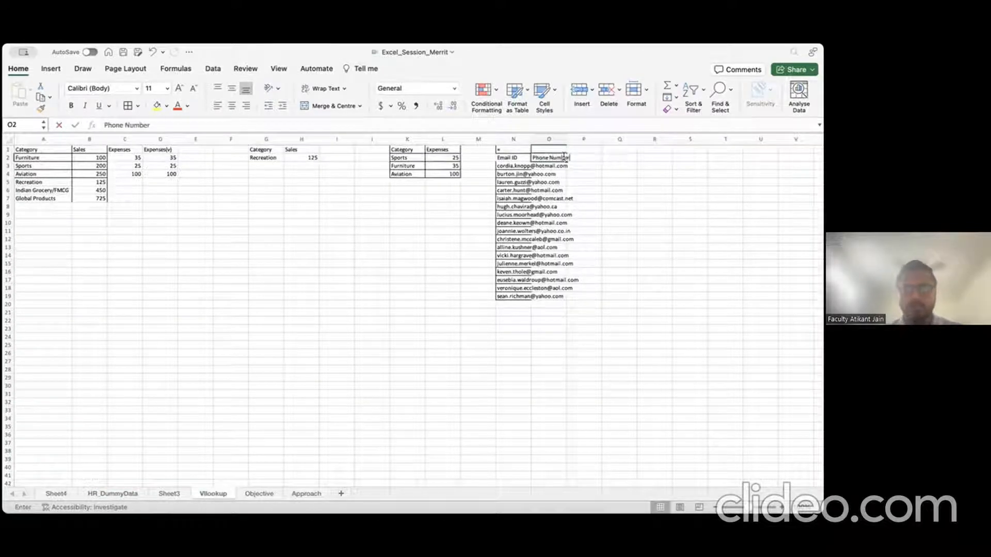
pyautogui.write('ber')
pyautogui.press('Return')
pyautogui.moveTo(531, 139); pyautogui.dragTo(582, 139)
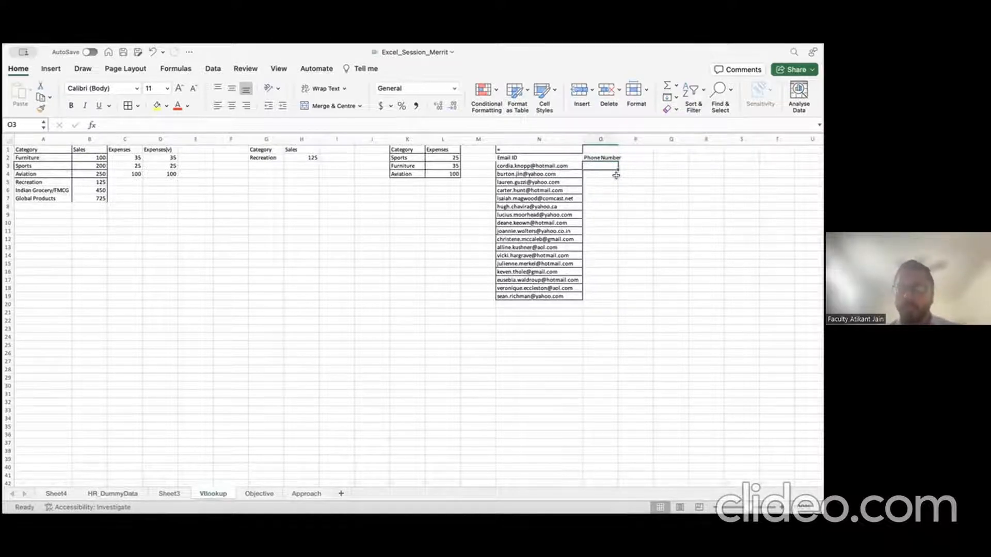
# Step: Start =VLOOKUP(N3, in O3 and go to HR_DummyData for the lookup table
pyautogui.press('Left')
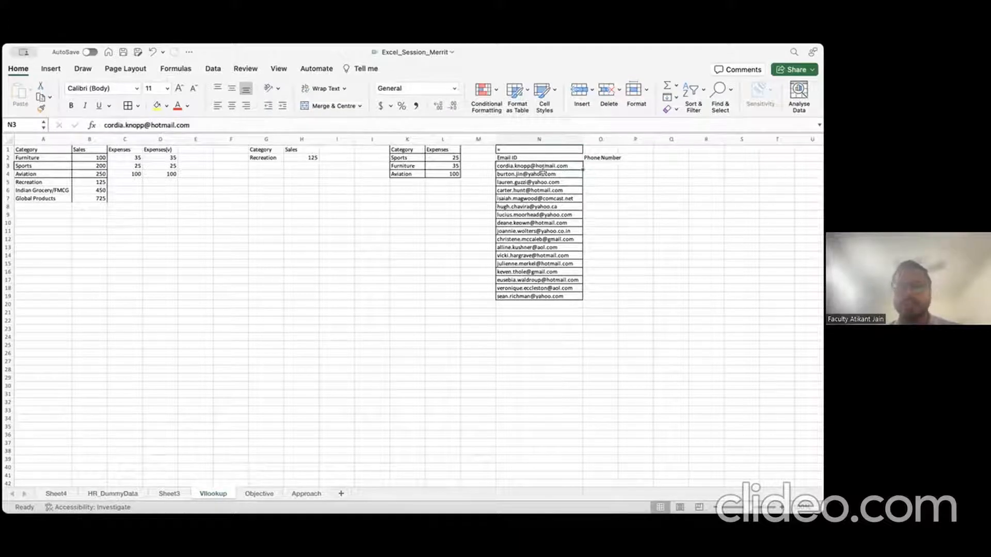
pyautogui.press('Right')
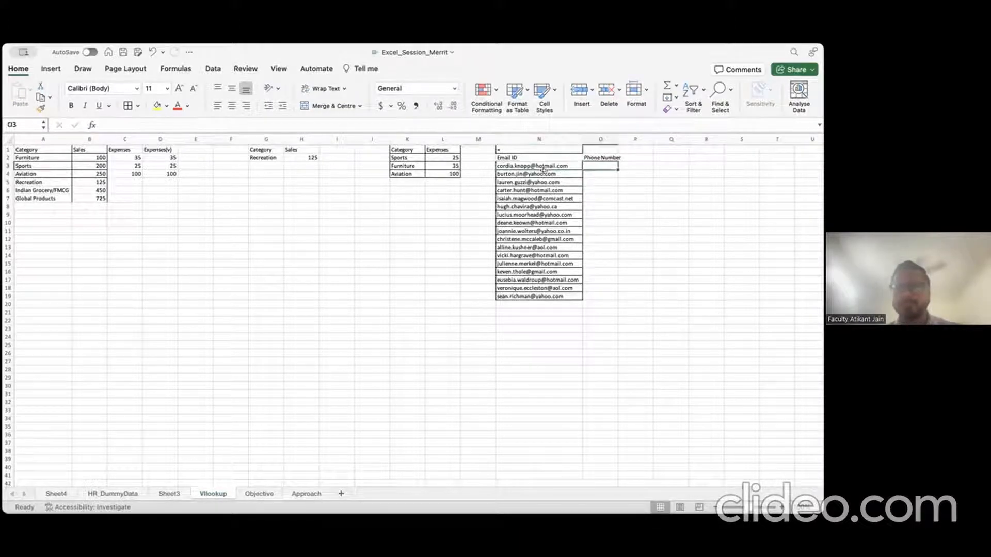
pyautogui.write('=vlo')
pyautogui.press('Tab')
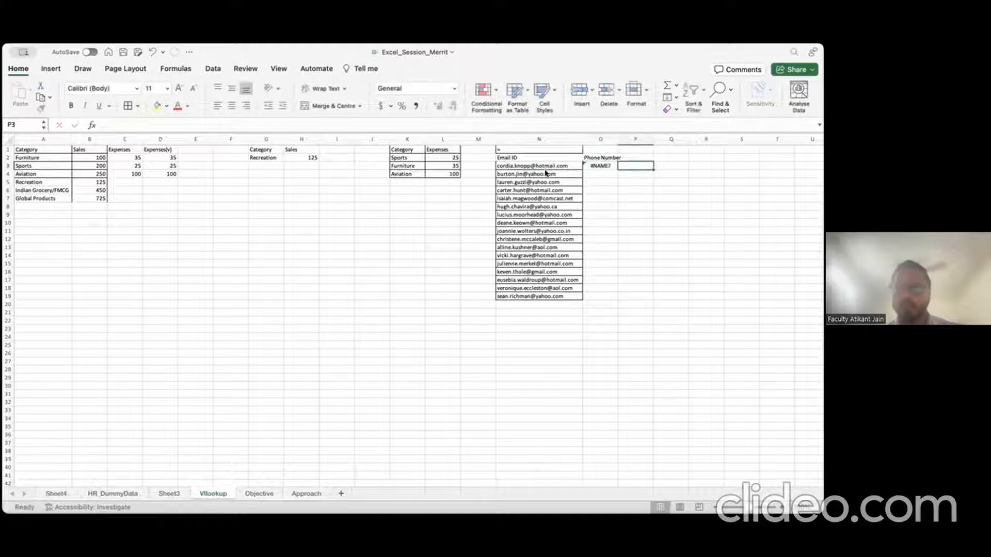
pyautogui.press('Left')
pyautogui.write('=vlook')
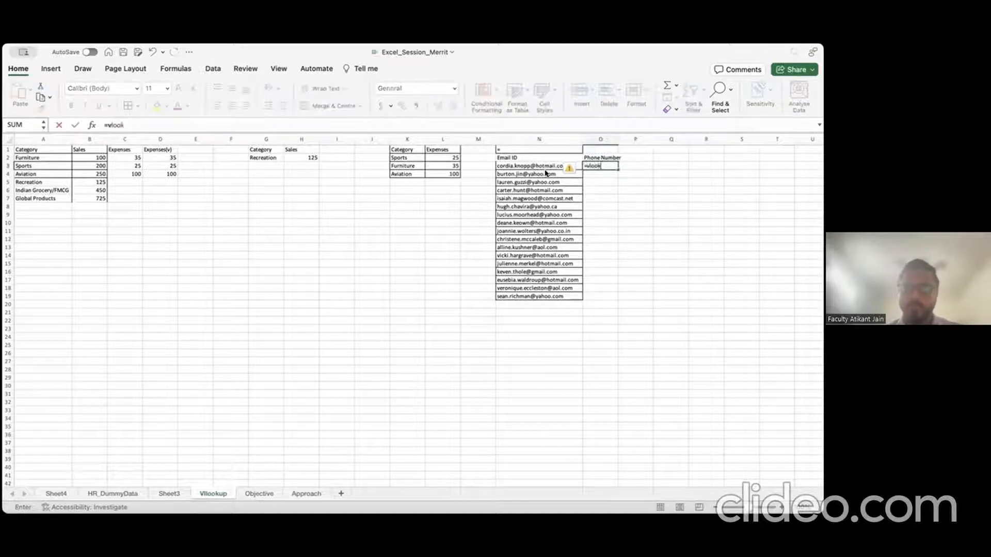
pyautogui.press('Tab')
pyautogui.press('Left')
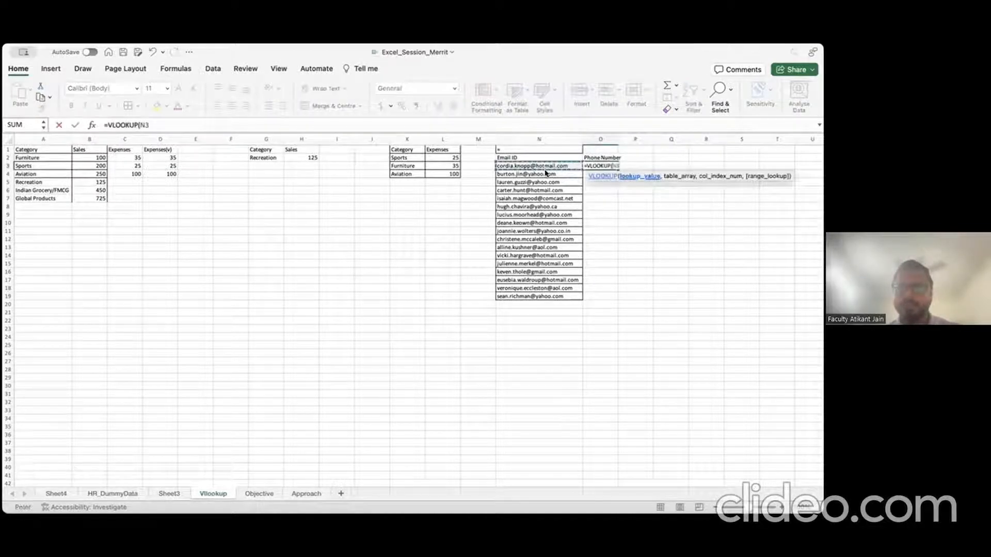
pyautogui.write(',')
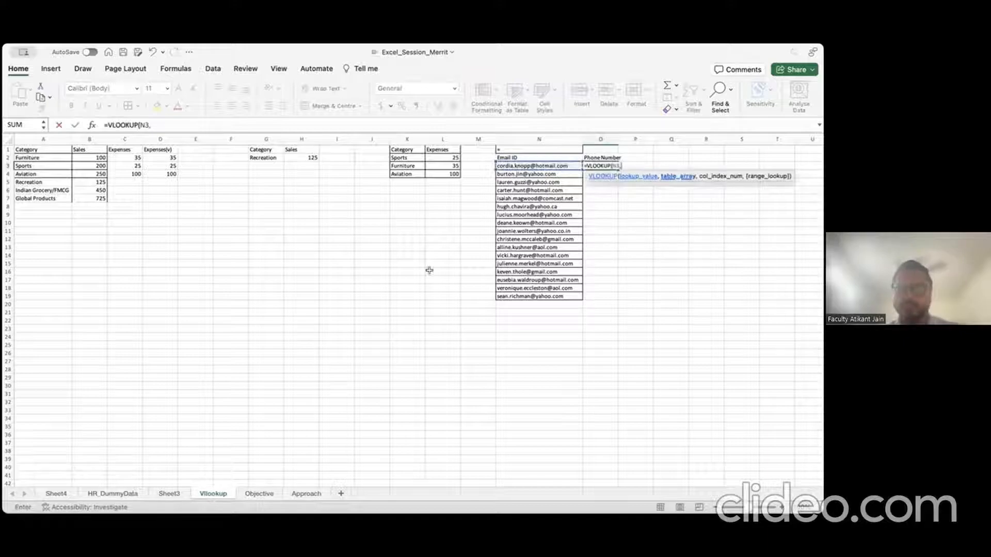
pyautogui.click(126, 492)
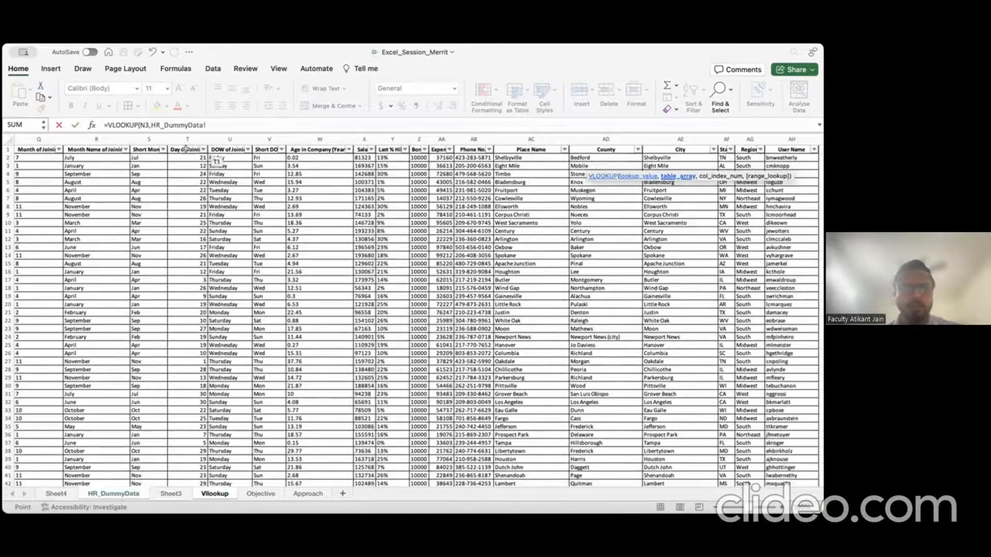
# Step: Select G1:AB50001 on HR_DummyData as the VLOOKUP table range
pyautogui.click(97, 149)
pyautogui.press('Left')
pyautogui.press('Left')
pyautogui.press('Left')
pyautogui.press('Left')
pyautogui.press('Left')
pyautogui.press('Left')
pyautogui.press('Left')
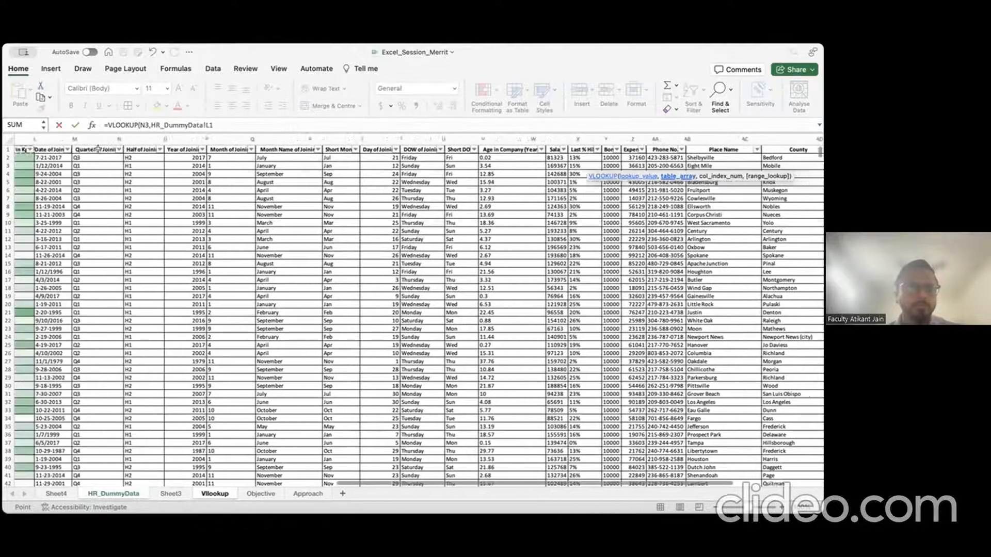
pyautogui.press('Left')
pyautogui.press('Left')
pyautogui.press('Left')
pyautogui.press('Left')
pyautogui.press('Left')
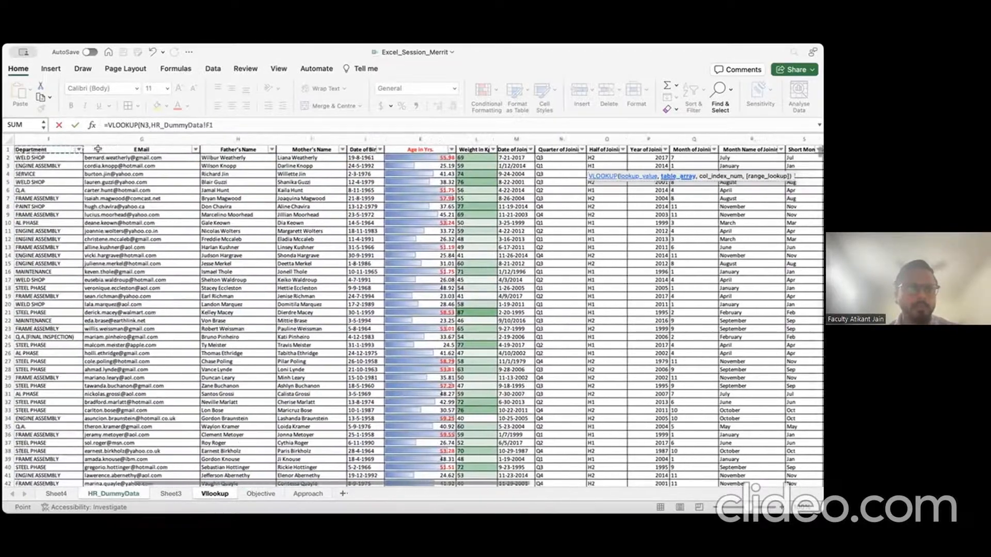
pyautogui.press('Right')
pyautogui.press('Right')
pyautogui.press('Right')
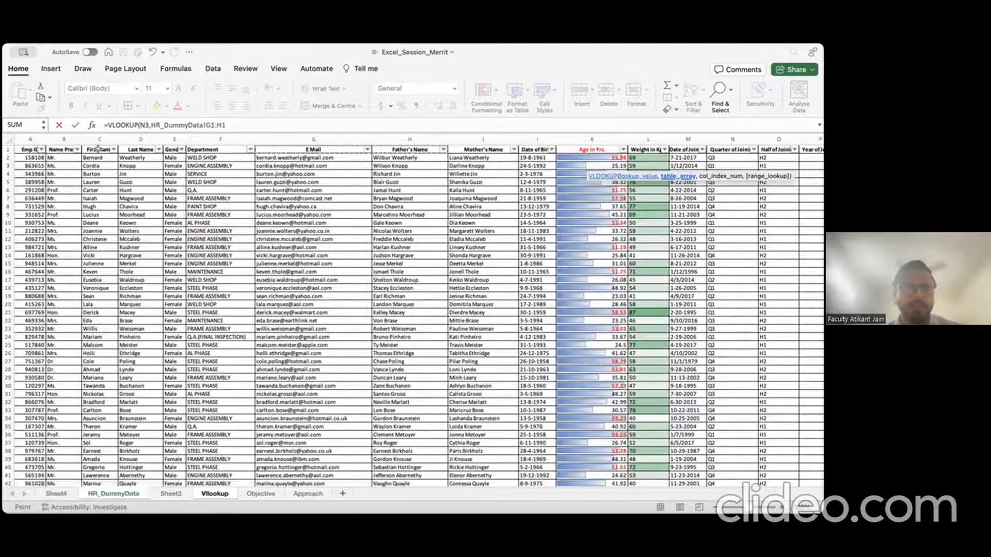
pyautogui.hotkey('shift', 'Right')
pyautogui.hotkey('shift', 'Right')
pyautogui.hotkey('shift', 'Right')
pyautogui.hotkey('shift', 'Right')
pyautogui.hotkey('shift', 'Right')
pyautogui.hotkey('shift', 'Right')
pyautogui.hotkey('shift', 'Right')
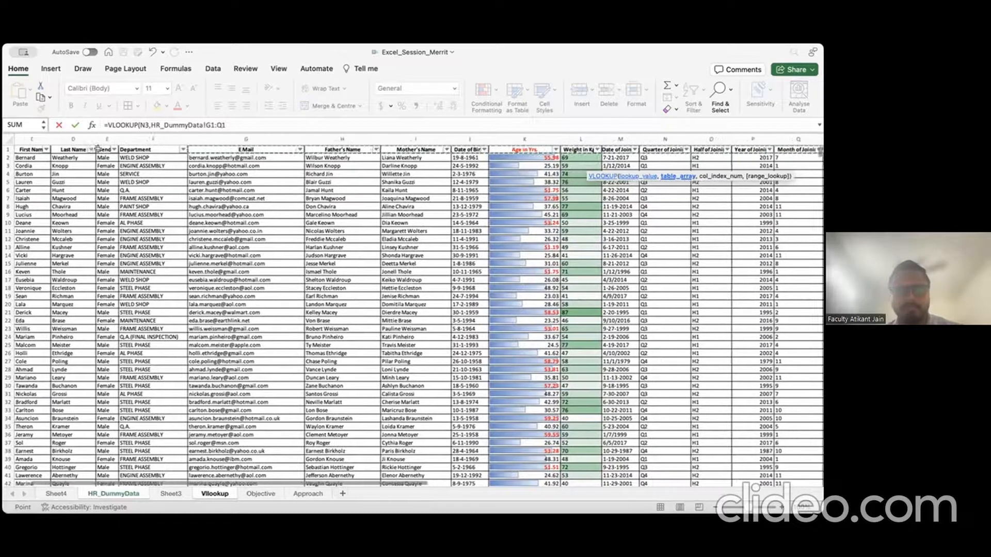
pyautogui.hotkey('shift', 'Right')
pyautogui.hotkey('shift', 'Right')
pyautogui.hotkey('shift', 'Right')
pyautogui.hotkey('shift', 'Right')
pyautogui.hotkey('shift', 'Right')
pyautogui.hotkey('shift', 'Right')
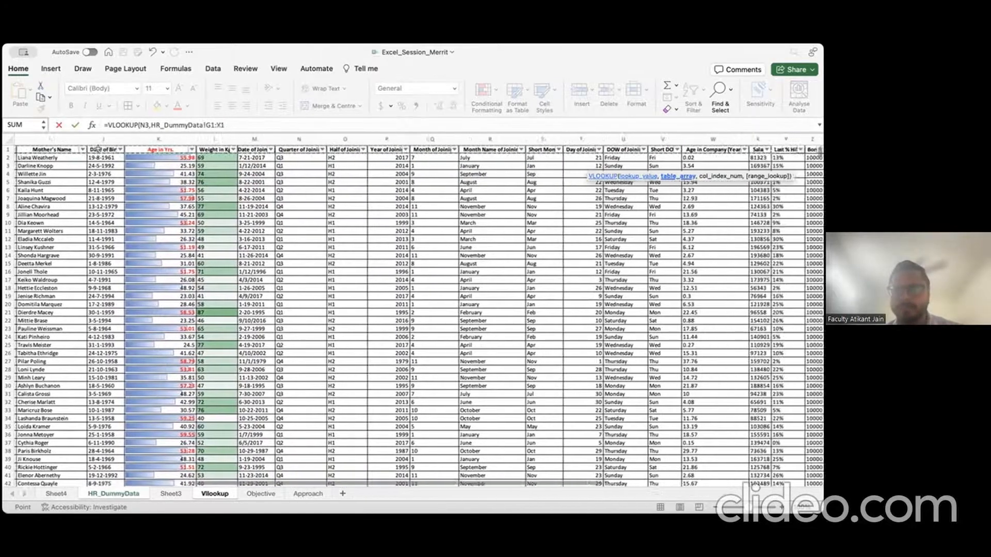
pyautogui.hotkey('shift', 'Right')
pyautogui.hotkey('shift', 'Right')
pyautogui.hotkey('shift', 'Right')
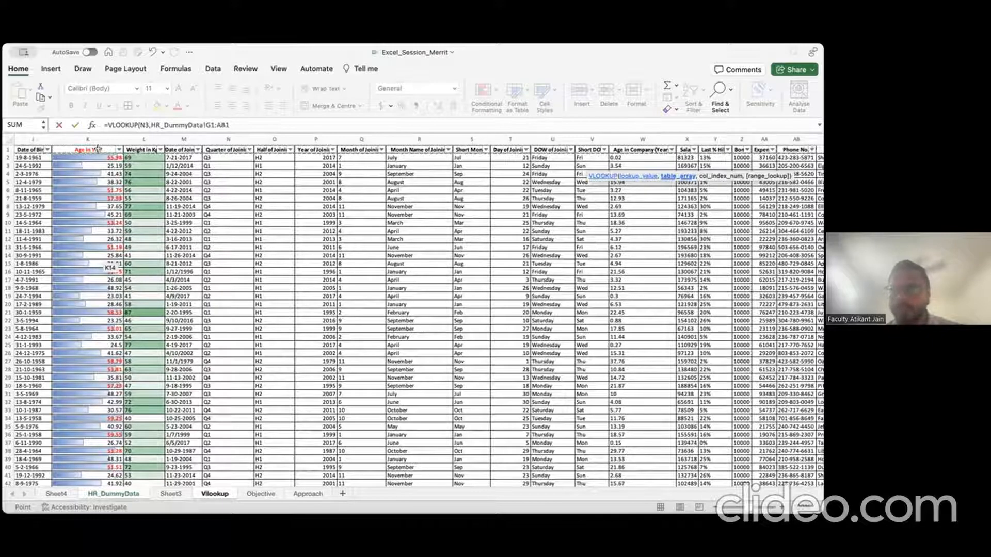
pyautogui.hotkey('shift', 'Right')
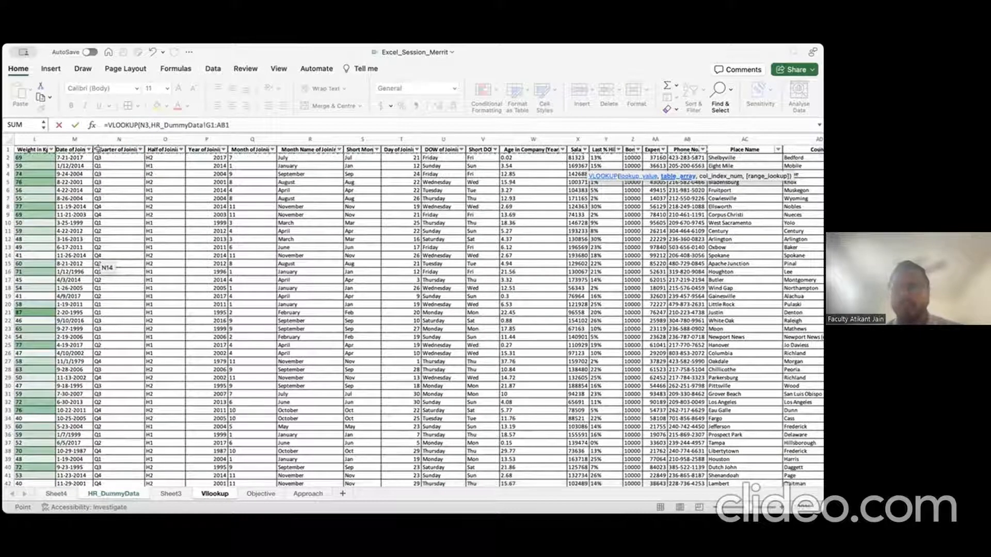
pyautogui.hotkey('shift', 'Right')
pyautogui.hotkey('shift', 'Right')
pyautogui.hotkey('shift', 'Right')
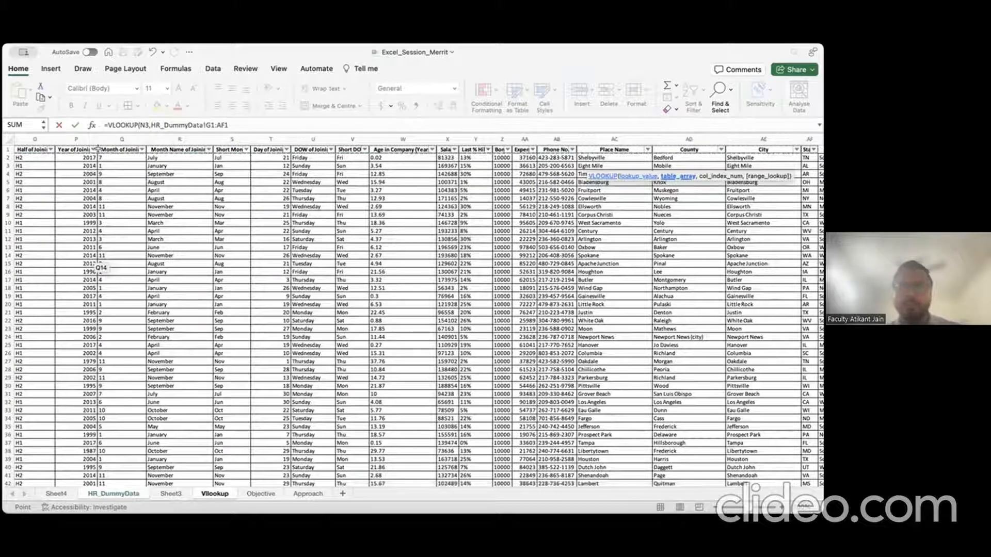
pyautogui.hotkey('shift', 'Left')
pyautogui.hotkey('shift', 'Left')
pyautogui.hotkey('shift', 'Left')
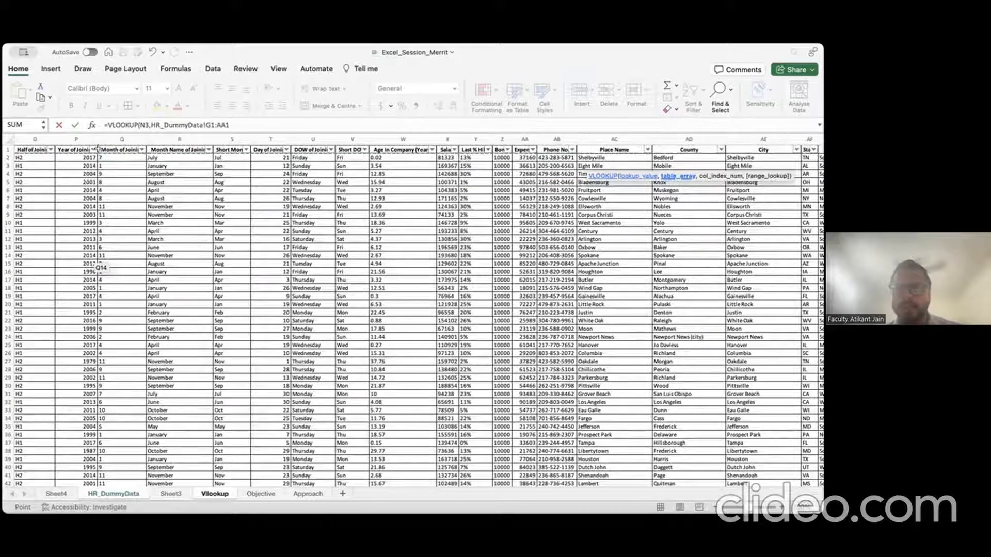
pyautogui.hotkey('shift', 'Right')
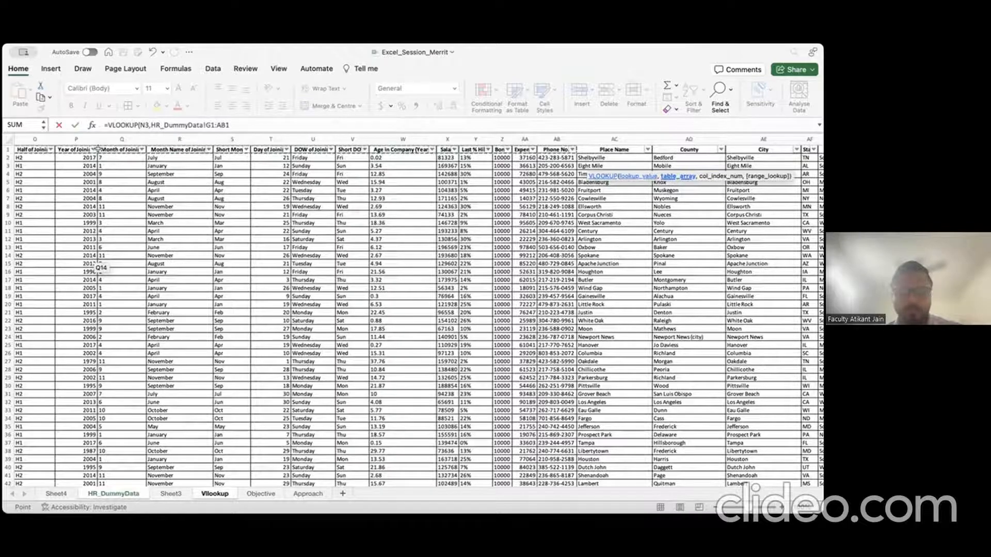
pyautogui.hotkey('ctrl', 'shift', 'Down')
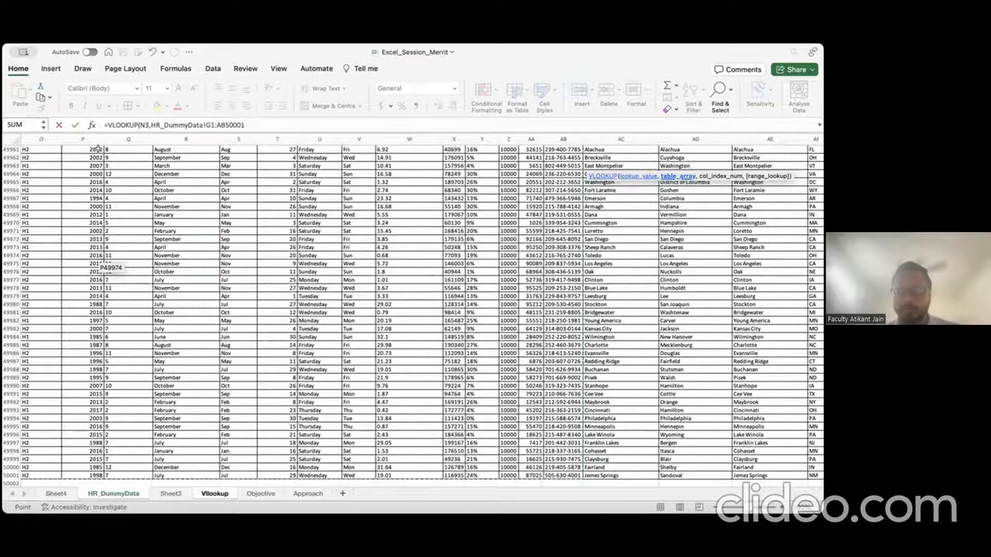
pyautogui.write(',')
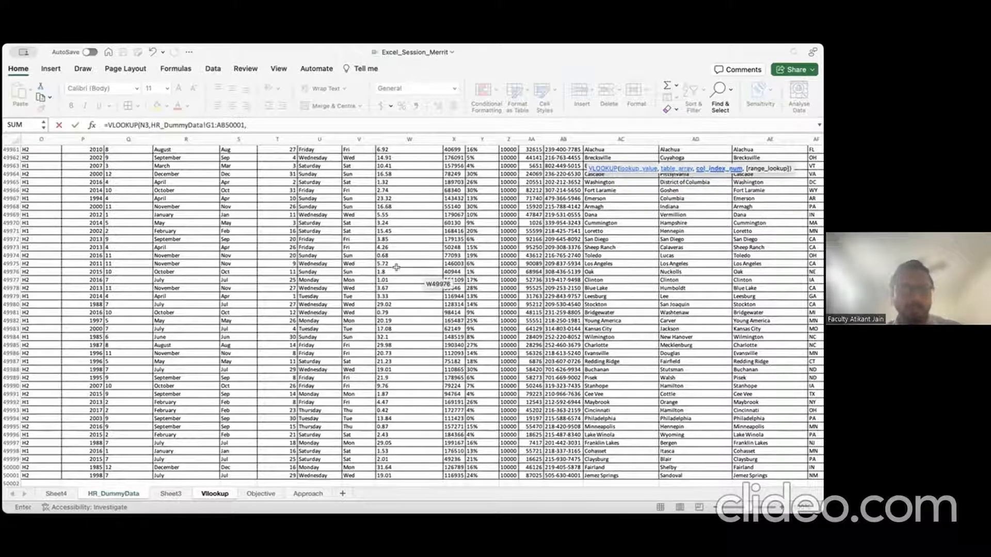
# Step: Remove the stray range and finish the VLOOKUP with column index 10 and false
pyautogui.hscroll(-15, 396, 267)
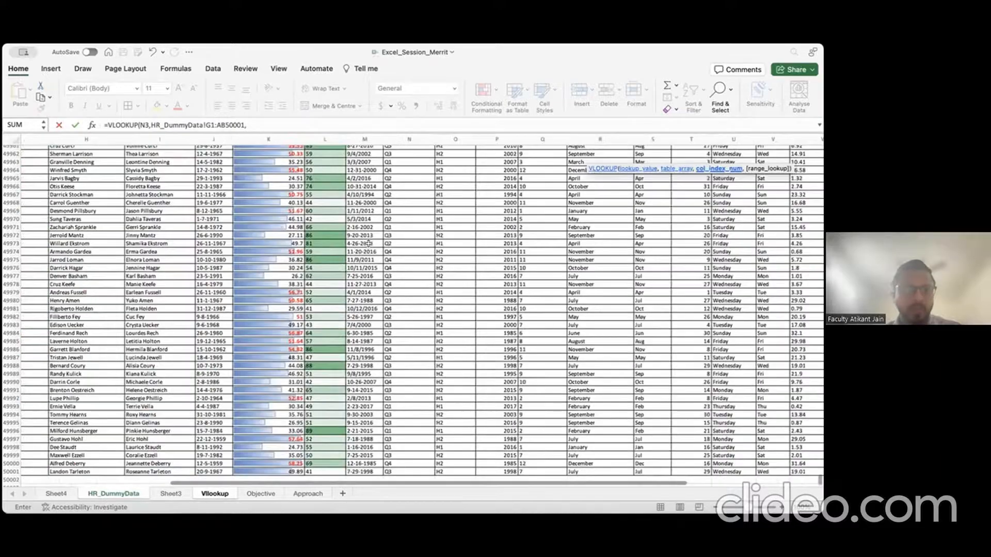
pyautogui.scroll(15, 368, 244)
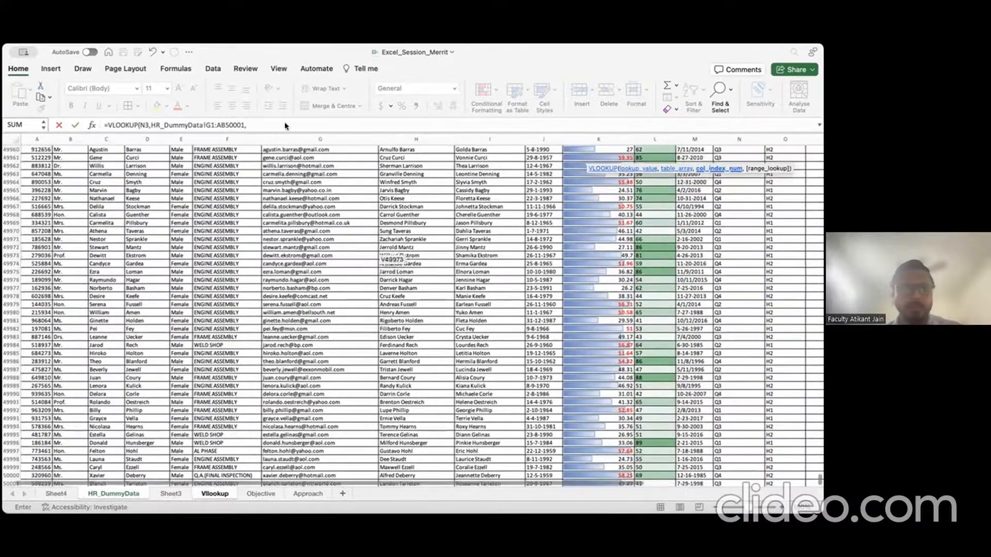
pyautogui.scroll(12, 800, 410)
pyautogui.scroll(20, 741, 282)
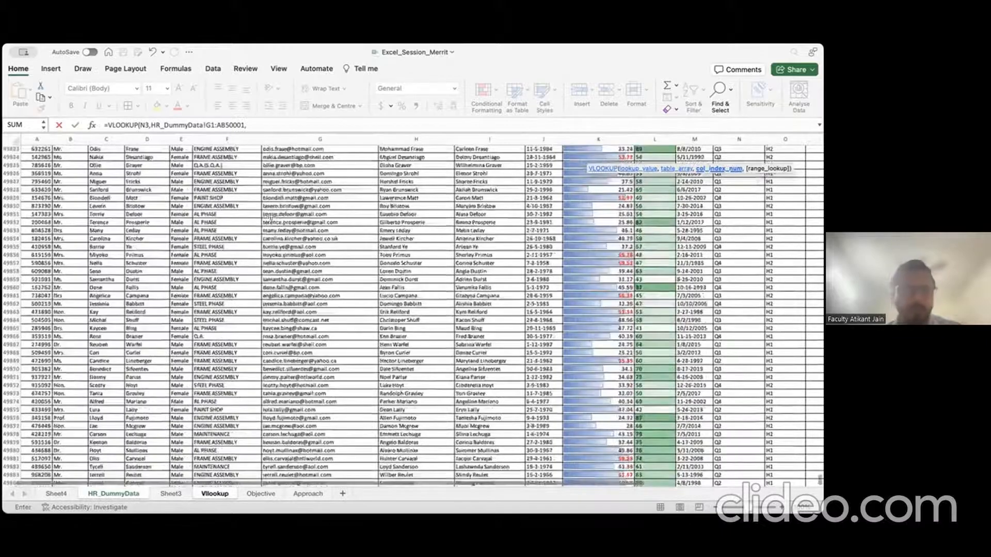
pyautogui.scroll(20, 270, 216)
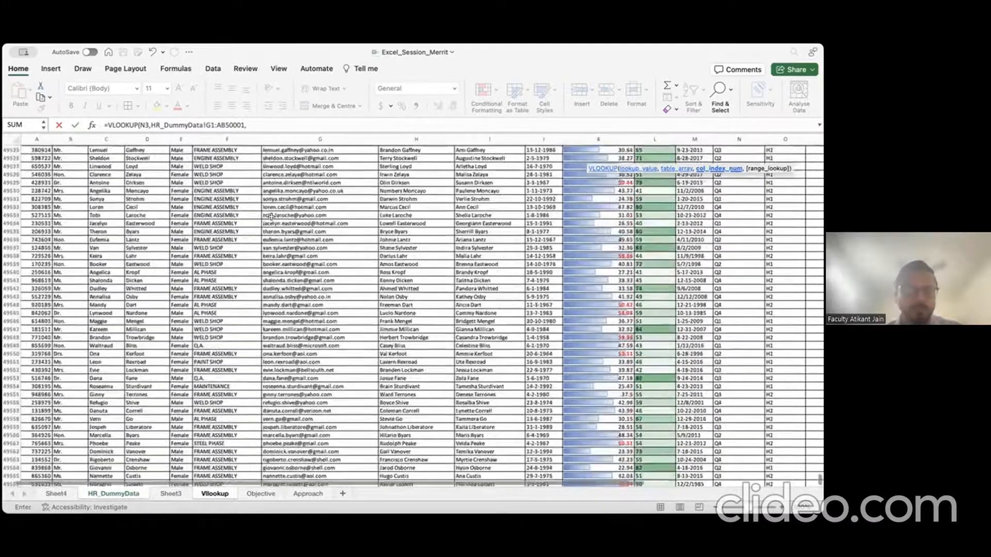
pyautogui.press('shift+super+Up')
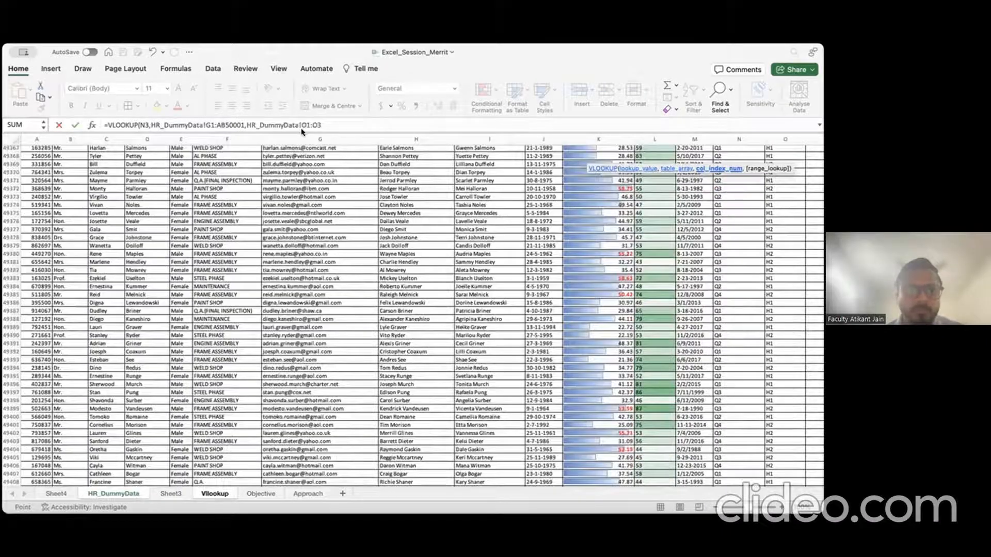
pyautogui.press('shift+super+Up')
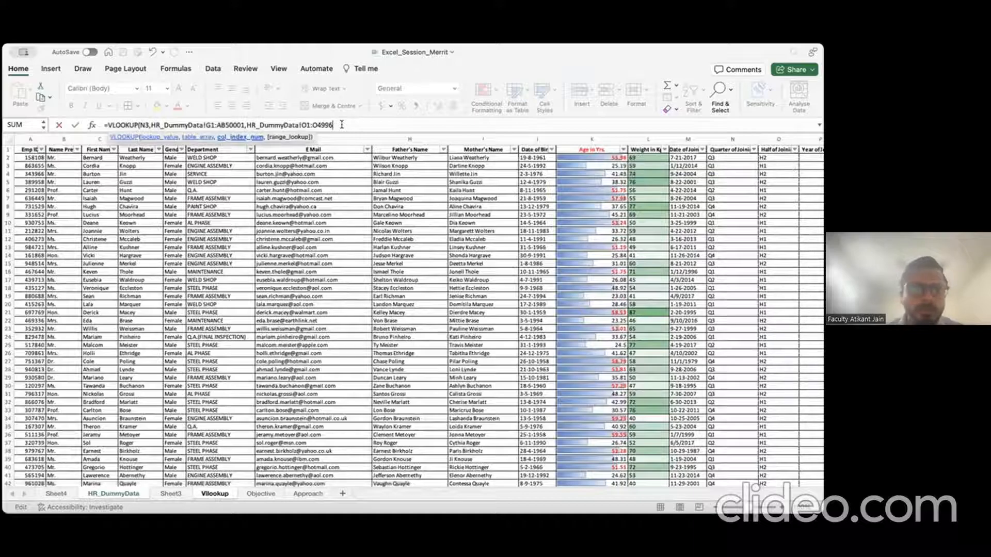
pyautogui.press('BackSpace')
pyautogui.press('BackSpace')
pyautogui.press('BackSpace')
pyautogui.press('BackSpace')
pyautogui.press('BackSpace')
pyautogui.press('BackSpace')
pyautogui.press('BackSpace')
pyautogui.press('BackSpace')
pyautogui.press('BackSpace')
pyautogui.press('BackSpace')
pyautogui.press('BackSpace')
pyautogui.press('BackSpace')
pyautogui.press('BackSpace')
pyautogui.press('BackSpace')
pyautogui.press('BackSpace')
pyautogui.press('BackSpace')
pyautogui.press('BackSpace')
pyautogui.press('BackSpace')
pyautogui.press('BackSpace')
pyautogui.press('BackSpace')
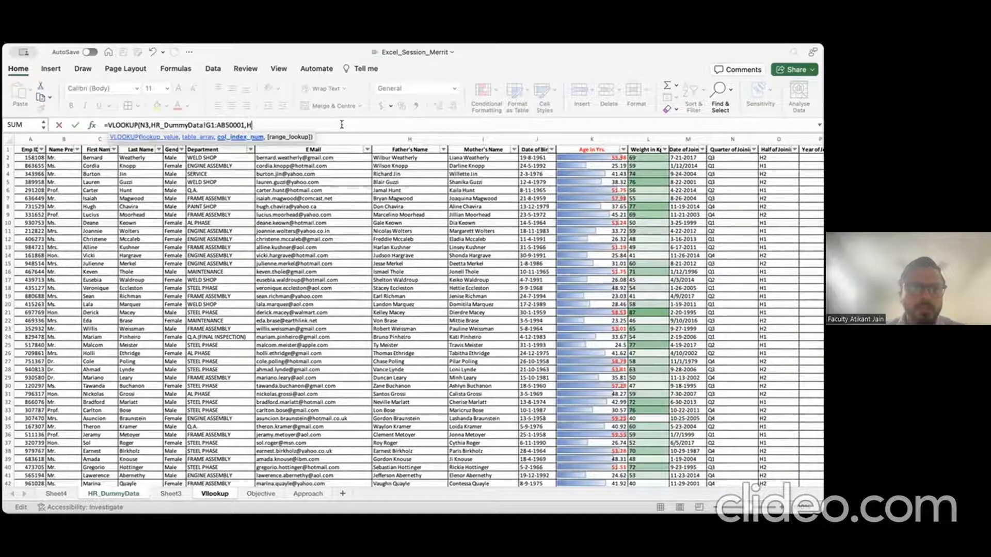
pyautogui.write('10,f')
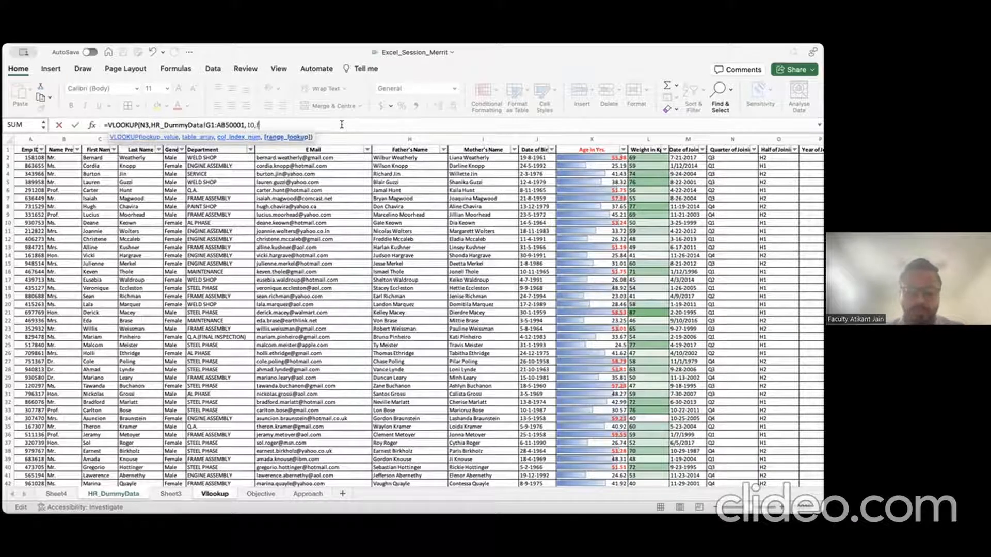
pyautogui.write('alse')
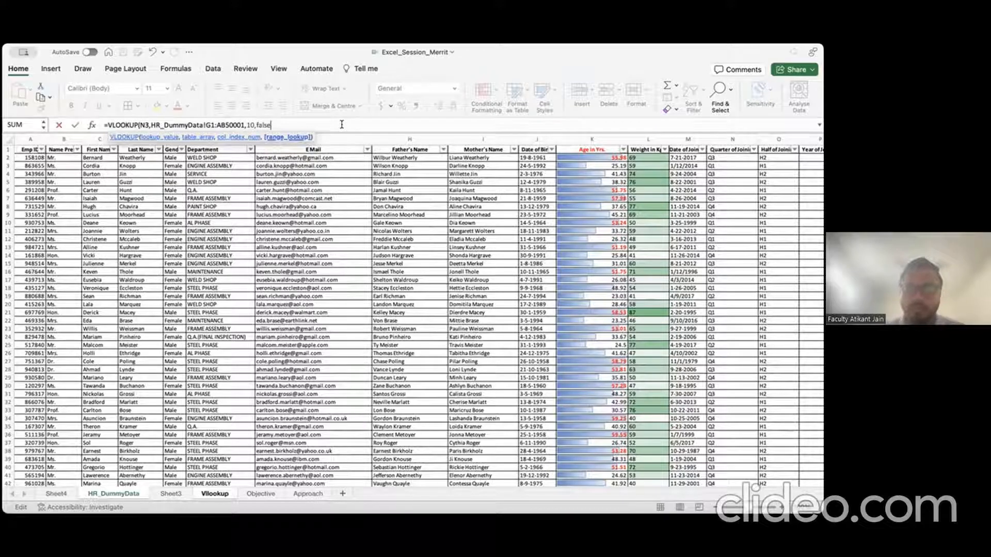
pyautogui.press('Return')
# Step: On HR_DummyData, count the columns from the E Mail cell G2 across to Phone No
pyautogui.click(120, 493)
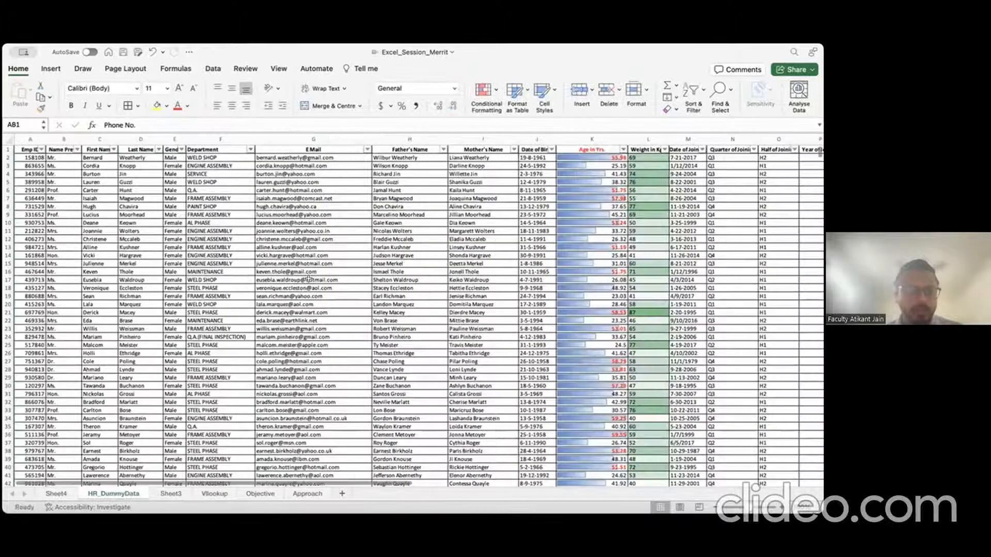
pyautogui.click(309, 159)
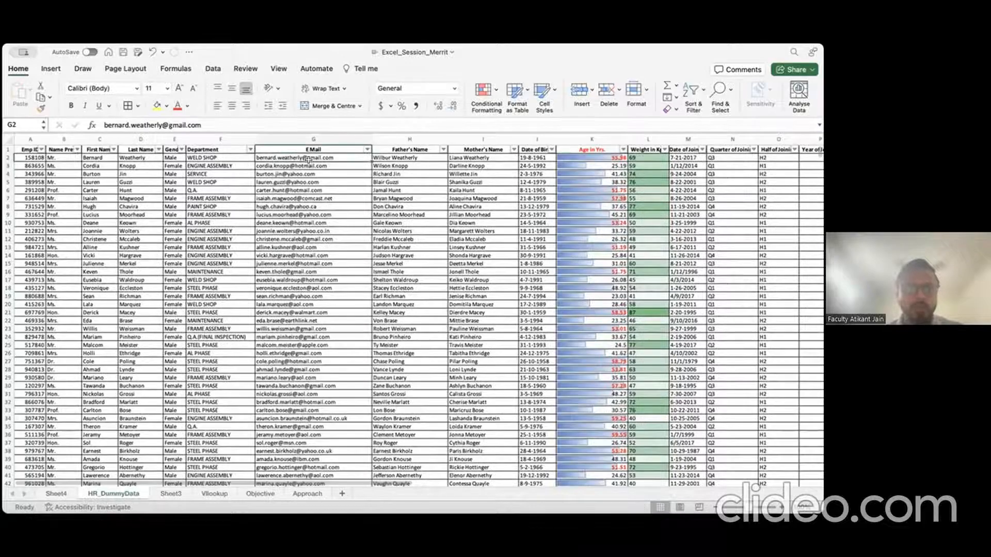
pyautogui.hotkey('shift', 'Right')
pyautogui.hotkey('shift', 'Right')
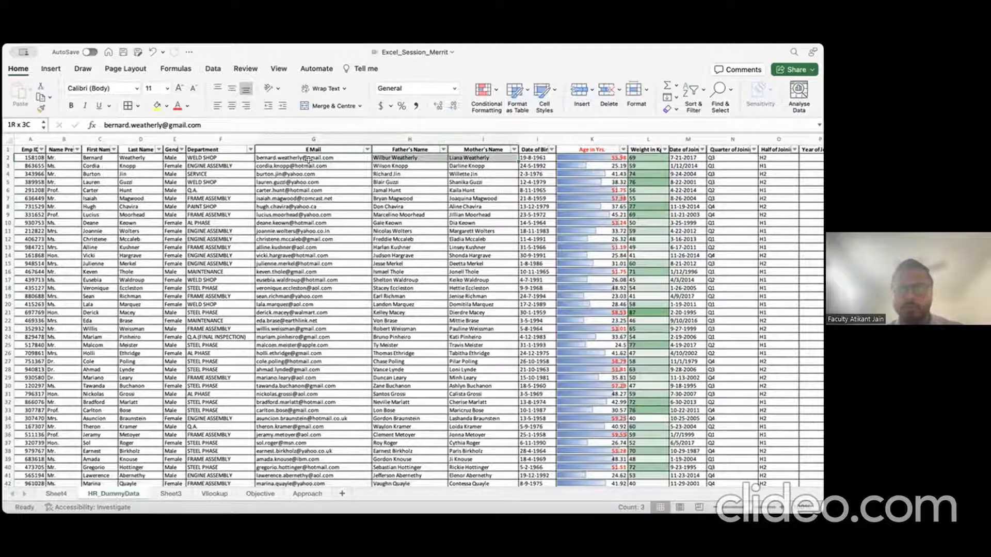
pyautogui.hotkey('shift', 'Right')
pyautogui.hotkey('shift', 'Right')
pyautogui.hotkey('shift', 'Right')
pyautogui.hotkey('shift', 'Right')
pyautogui.hotkey('shift', 'Right')
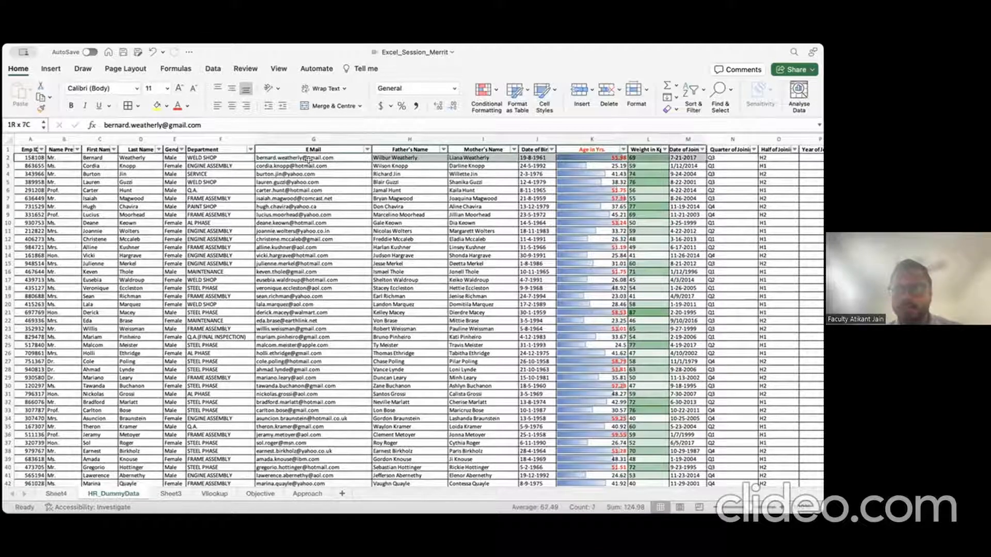
pyautogui.hotkey('shift', 'Right')
pyautogui.hotkey('shift', 'Right')
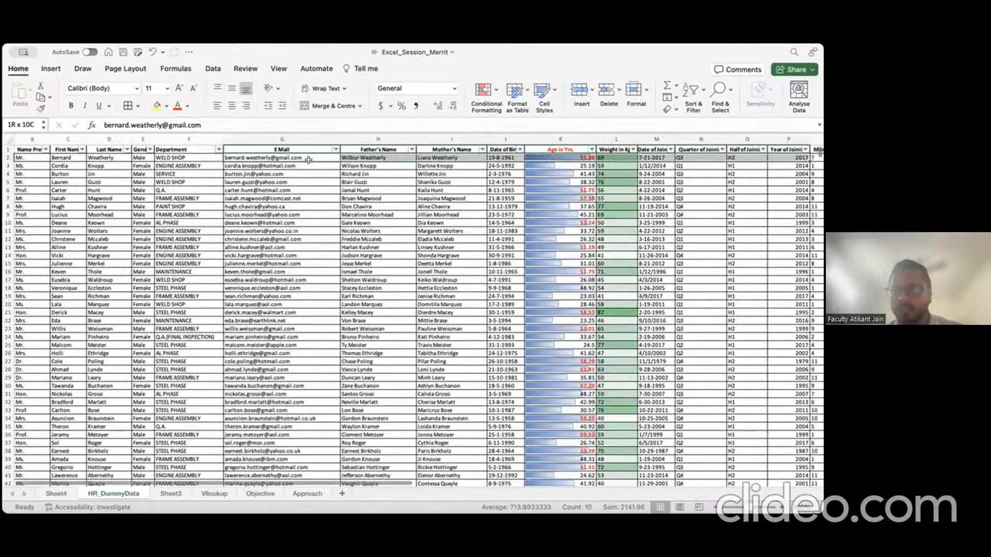
pyautogui.hotkey('shift', 'Right')
pyautogui.hotkey('shift', 'Right')
pyautogui.hotkey('shift', 'Right')
pyautogui.hotkey('shift', 'Right')
pyautogui.hotkey('shift', 'Right')
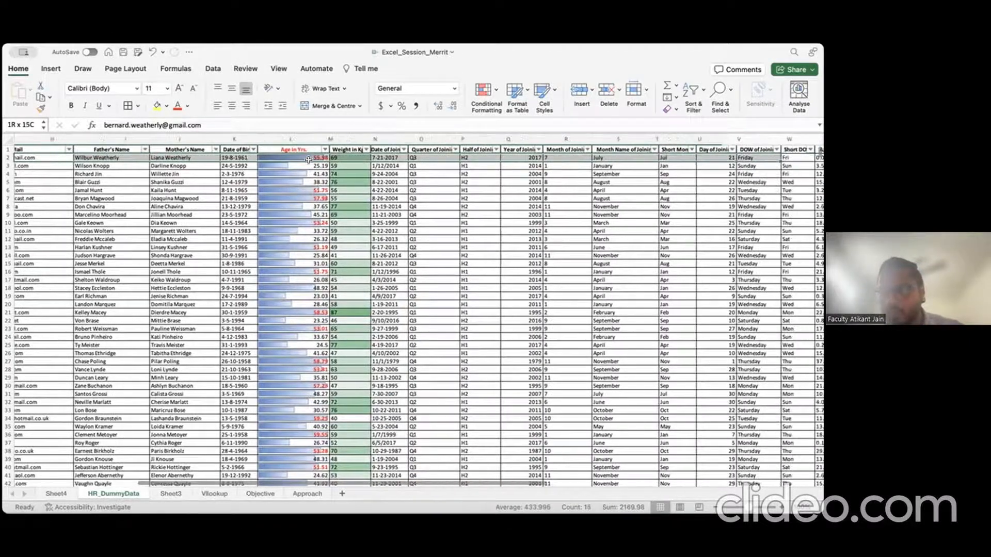
pyautogui.hotkey('shift', 'Right')
pyautogui.hotkey('shift', 'Right')
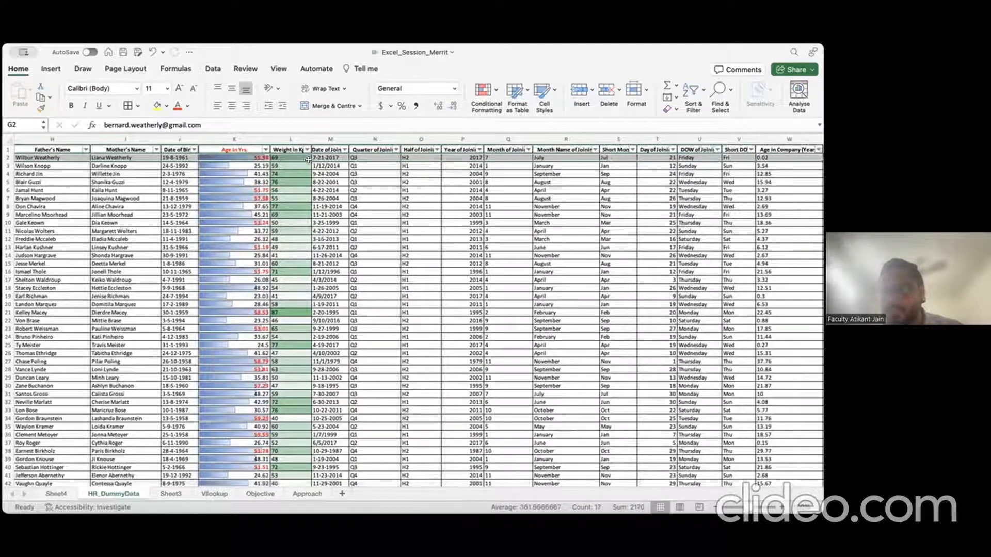
pyautogui.hotkey('shift', 'Right')
pyautogui.hotkey('shift', 'Right')
pyautogui.hotkey('shift', 'Right')
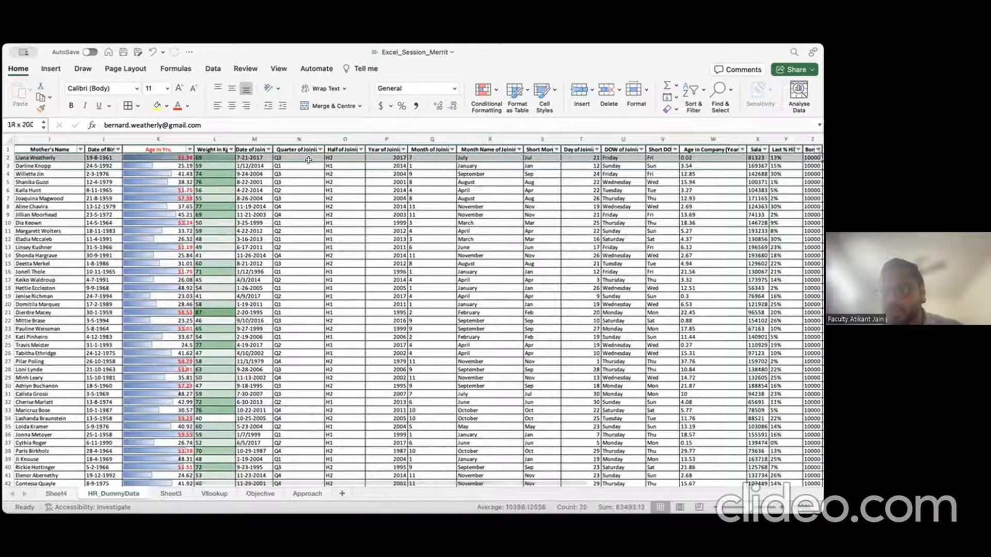
pyautogui.hotkey('shift', 'Right')
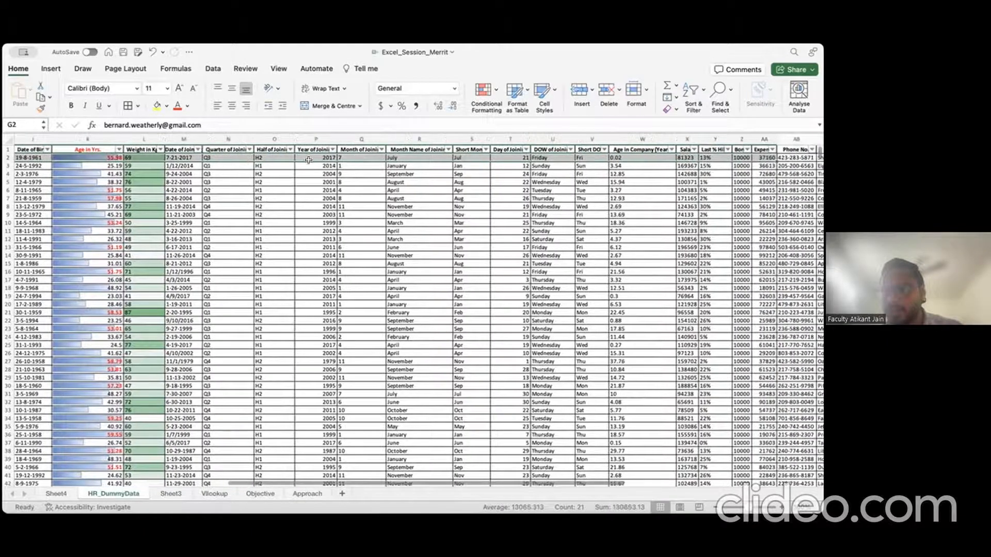
pyautogui.hotkey('shift', 'Right')
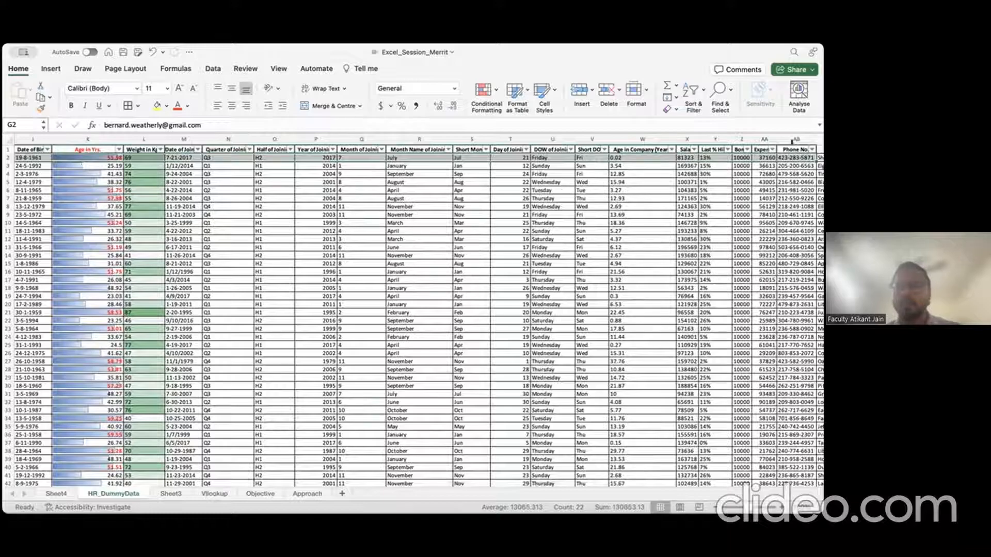
# Step: Change O3's VLOOKUP column index from 10 to 22 and widen column O
pyautogui.click(172, 494)
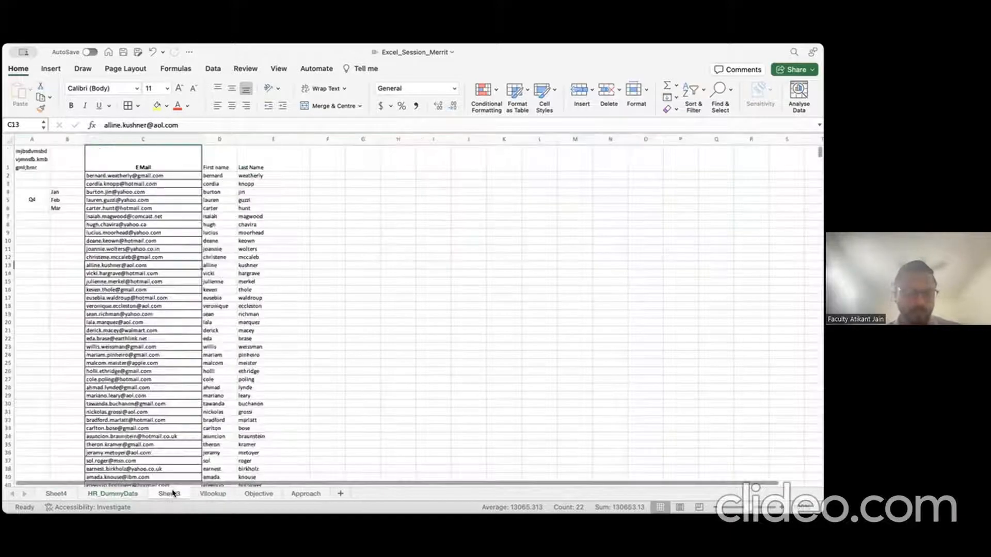
pyautogui.click(212, 494)
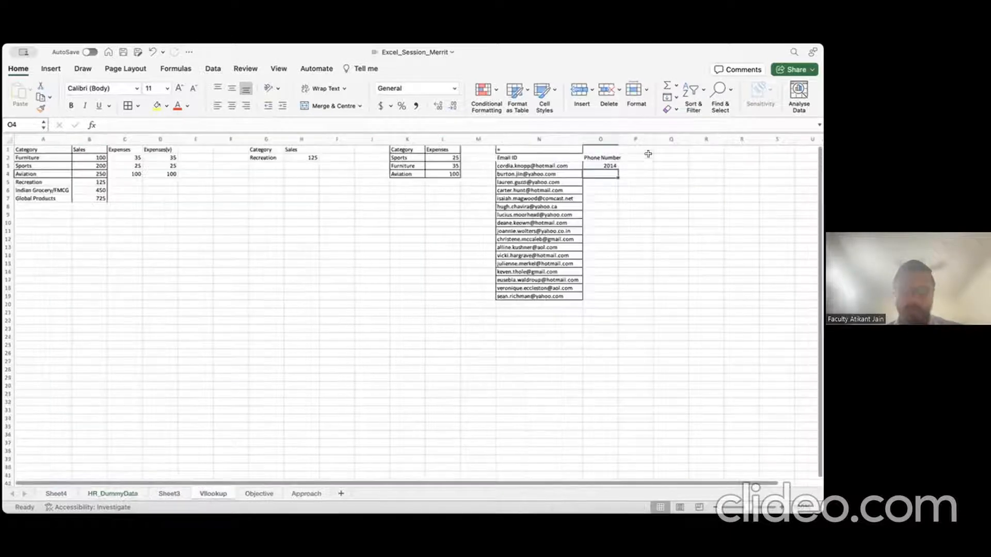
pyautogui.click(607, 168)
pyautogui.click(252, 125)
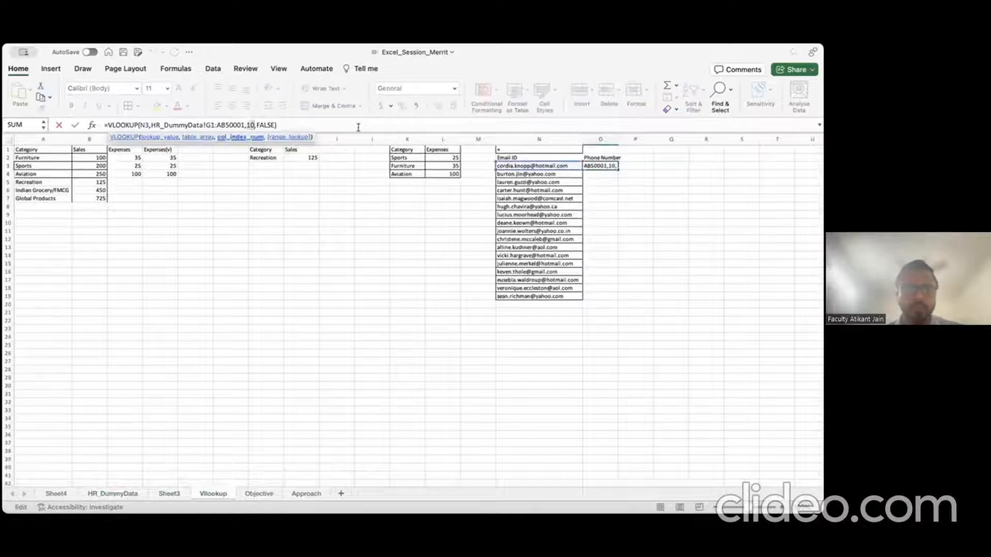
pyautogui.press('BackSpace')
pyautogui.press('BackSpace')
pyautogui.write('22')
pyautogui.press('Return')
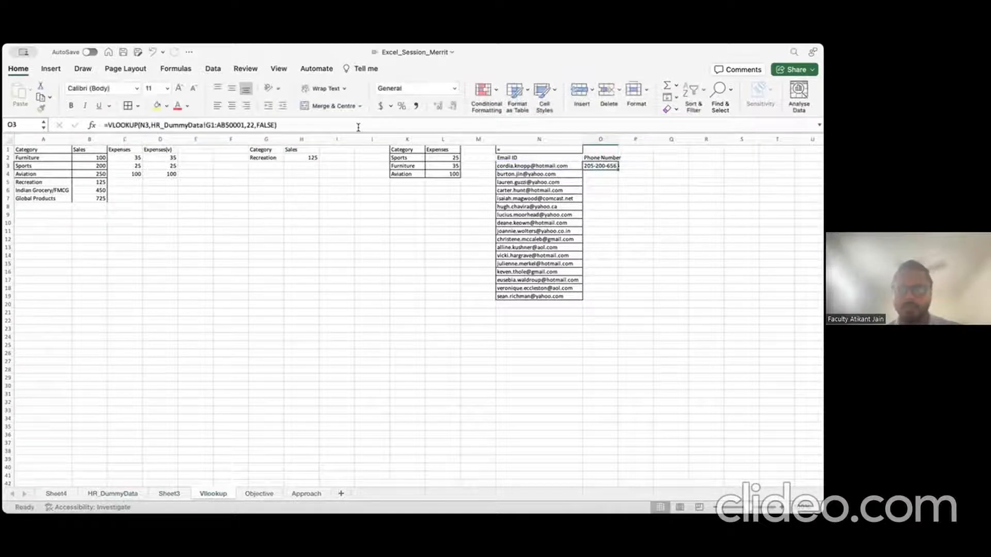
pyautogui.moveTo(617, 137); pyautogui.dragTo(623, 138)
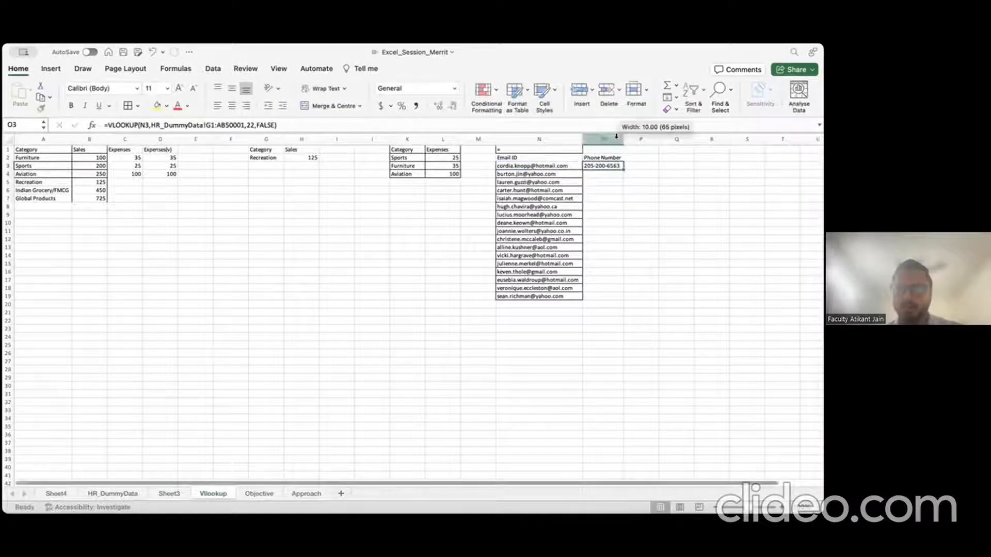
# Step: Anchor the lookup value as $N3 and lock the range as $G$1:$AB$50001
pyautogui.click(535, 165)
pyautogui.press('Right')
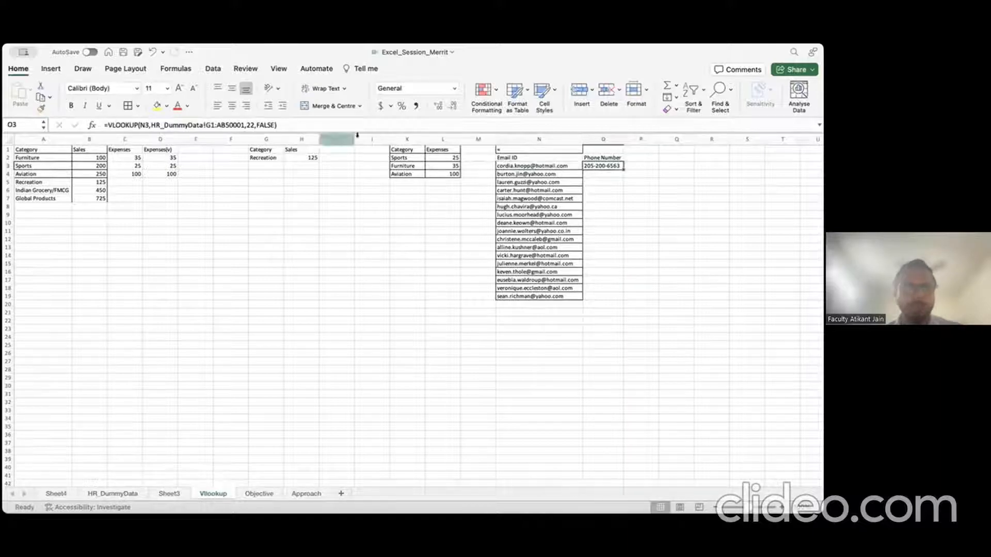
pyautogui.click(142, 125)
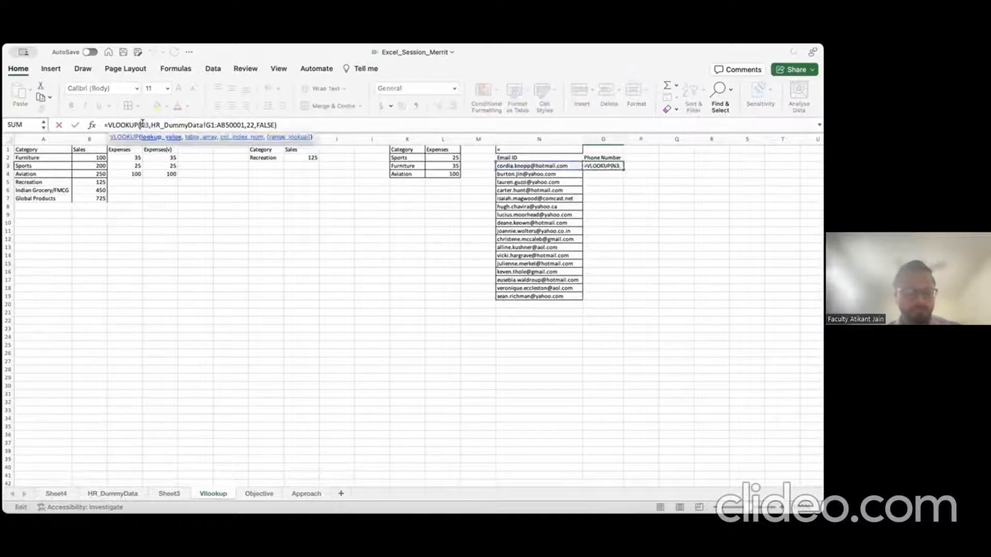
pyautogui.write('$')
pyautogui.press('Right')
pyautogui.press('Right')
pyautogui.press('Right')
pyautogui.press('Right')
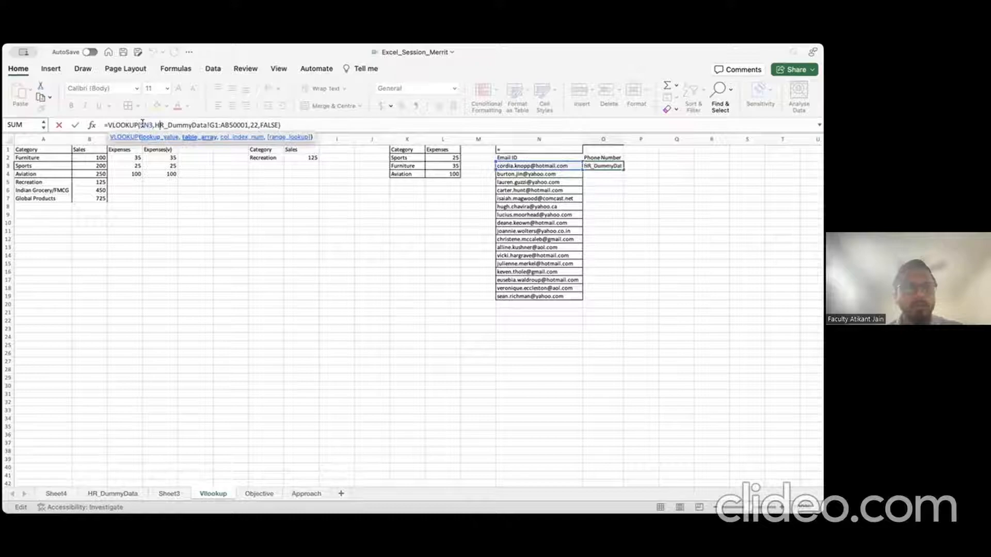
pyautogui.press('Right')
pyautogui.press('Right')
pyautogui.press('Right')
pyautogui.press('Right')
pyautogui.press('Right')
pyautogui.press('Right')
pyautogui.press('Right')
pyautogui.press('Right')
pyautogui.press('Right')
pyautogui.write('$')
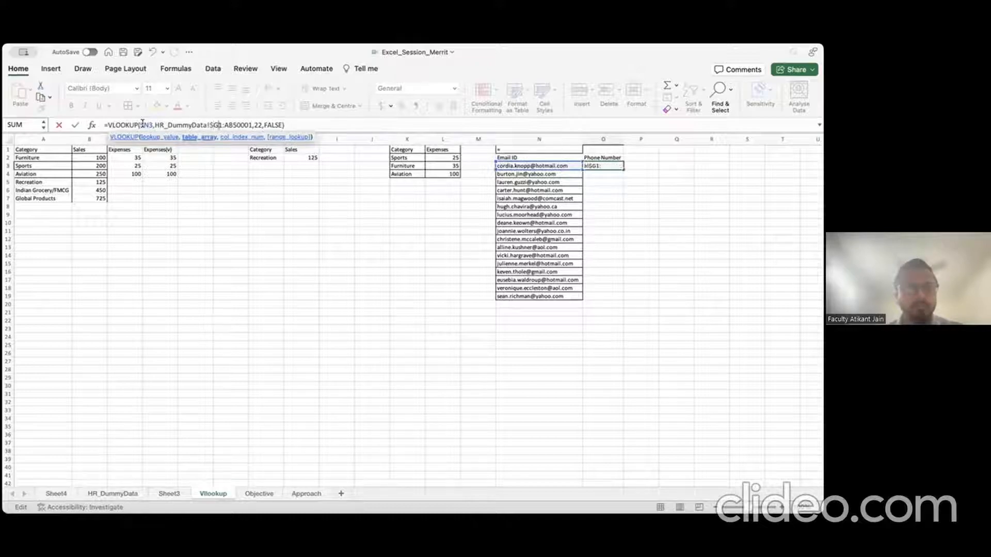
pyautogui.press('Right')
pyautogui.write('$')
pyautogui.press('Right')
pyautogui.press('Right')
pyautogui.write('$')
pyautogui.press('Right')
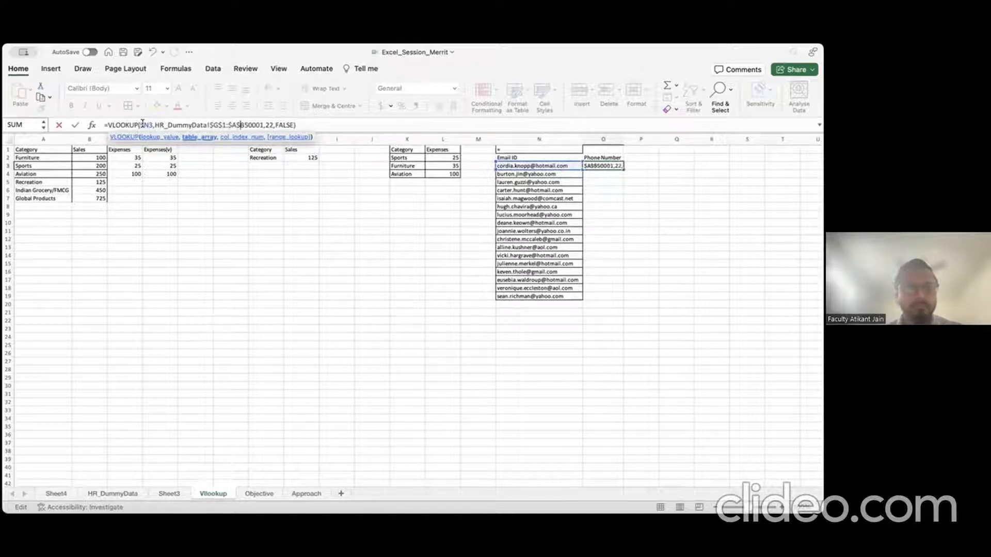
pyautogui.write('$')
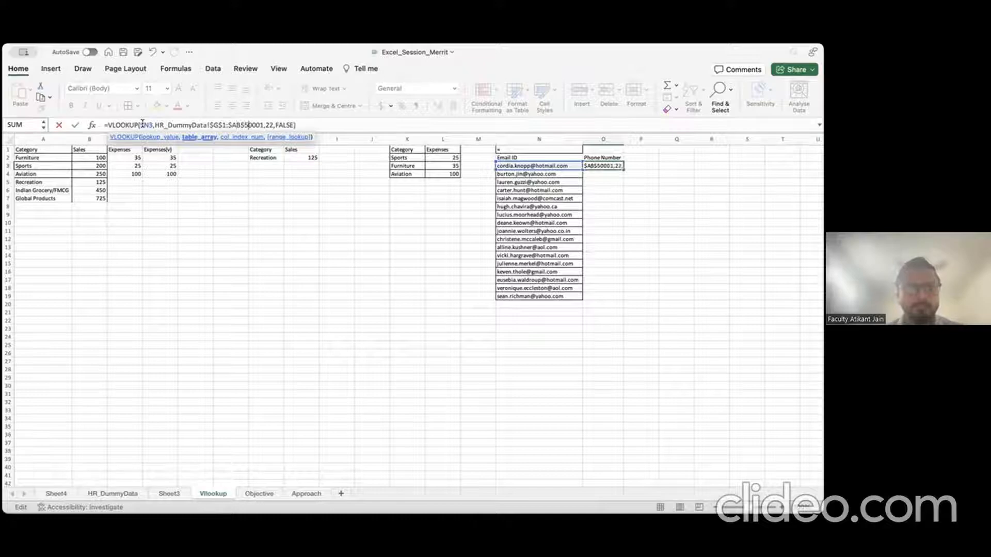
pyautogui.press('Return')
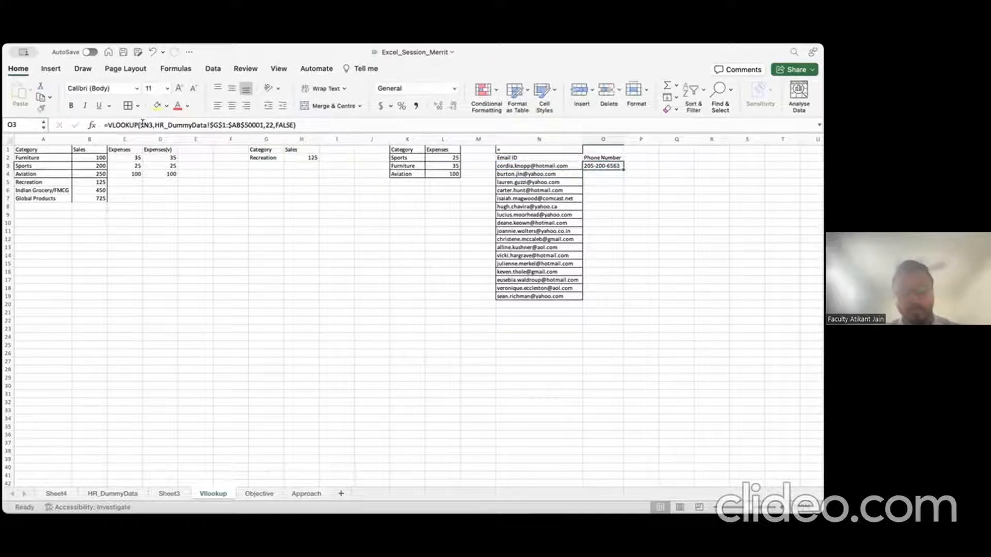
# Step: Copy O3's phone-number lookup formula down through O19
pyautogui.press('super+c')
pyautogui.press('super+shift+Down')
pyautogui.press('super+Up')
pyautogui.press('Down')
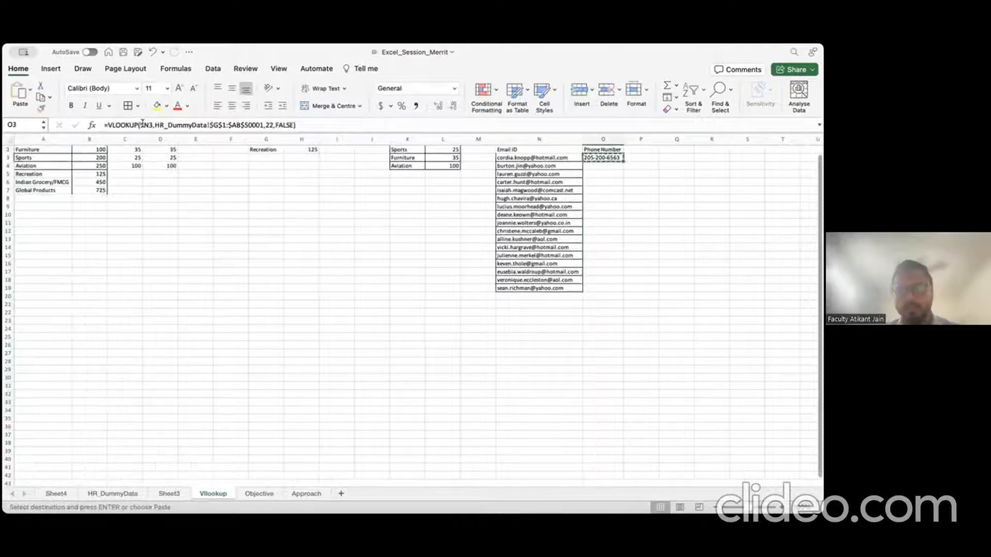
pyautogui.hotkey('shift', 'Down')
pyautogui.hotkey('shift', 'Down')
pyautogui.hotkey('shift', 'Down')
pyautogui.hotkey('shift', 'Down')
pyautogui.hotkey('shift', 'Down')
pyautogui.hotkey('shift', 'Down')
pyautogui.hotkey('shift', 'Down')
pyautogui.hotkey('shift', 'Down')
pyautogui.hotkey('shift', 'Down')
pyautogui.hotkey('shift', 'Down')
pyautogui.hotkey('shift', 'Down')
pyautogui.hotkey('shift', 'Down')
pyautogui.hotkey('shift', 'Down')
pyautogui.hotkey('shift', 'Down')
pyautogui.hotkey('shift', 'Down')
pyautogui.hotkey('shift', 'Down')
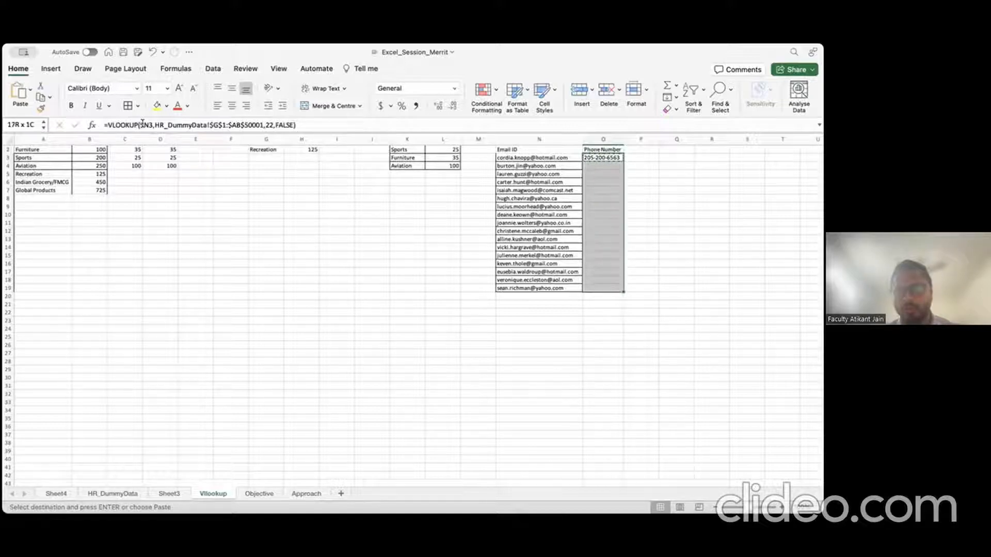
pyautogui.press('super+v')
pyautogui.press('Escape')
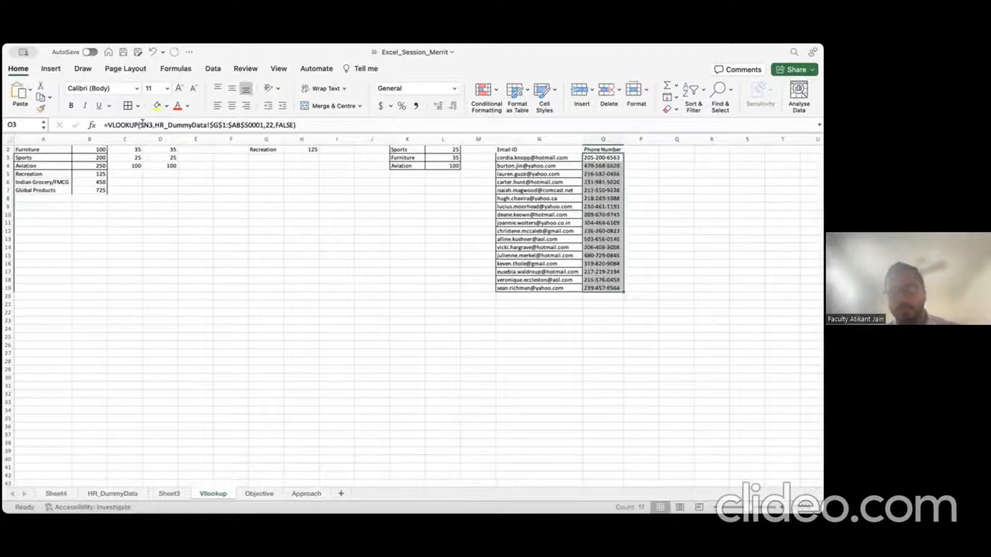
pyautogui.press('Down')
pyautogui.press('Down')
pyautogui.press('Down')
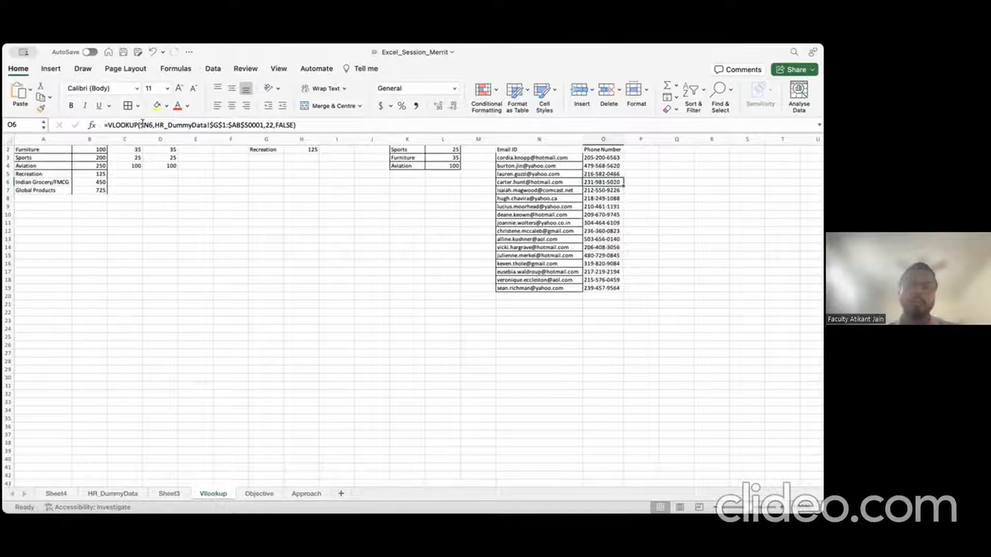
pyautogui.press('Up')
pyautogui.press('Up')
pyautogui.press('Up')
pyautogui.press('Up')
# Step: Add the headings DOB, DOI and Fathers Name in P2:R2 beside Phone Number
pyautogui.press('Right')
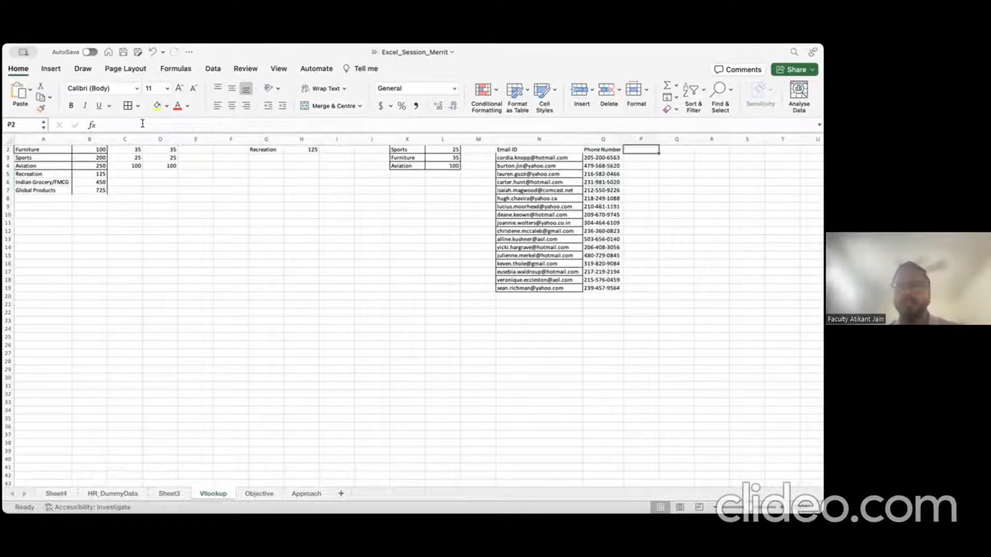
pyautogui.write('DOB')
pyautogui.press('Tab')
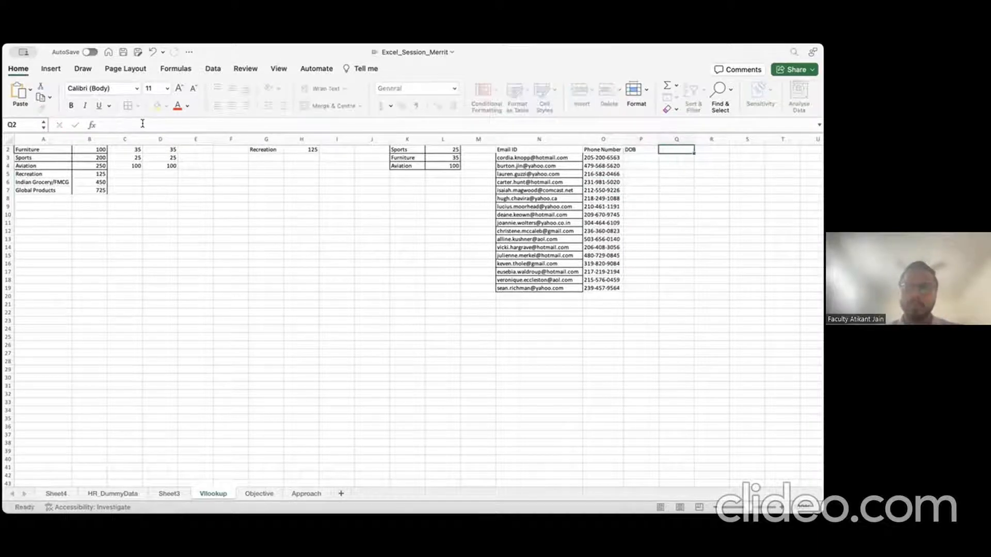
pyautogui.write('DOJ')
pyautogui.press('Tab')
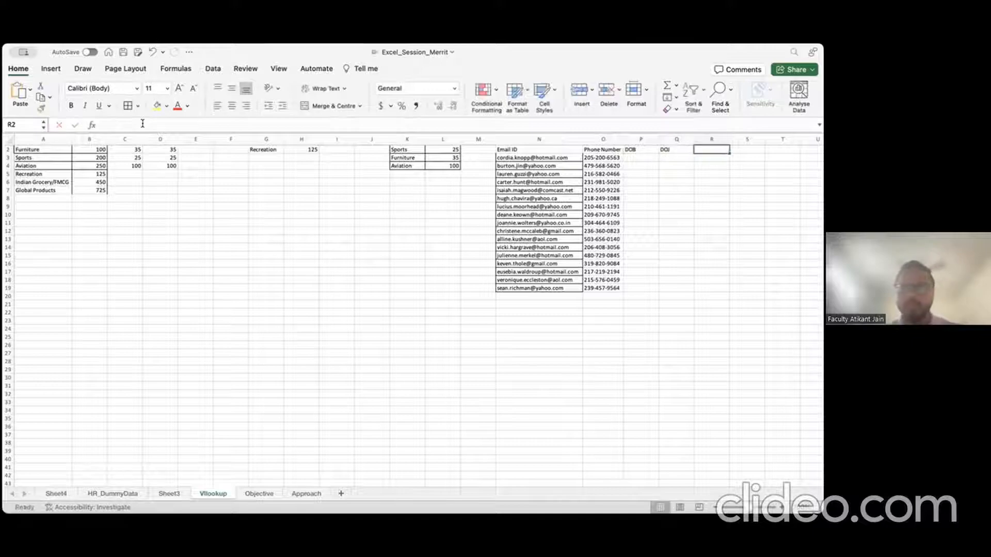
pyautogui.write('Fathers Name')
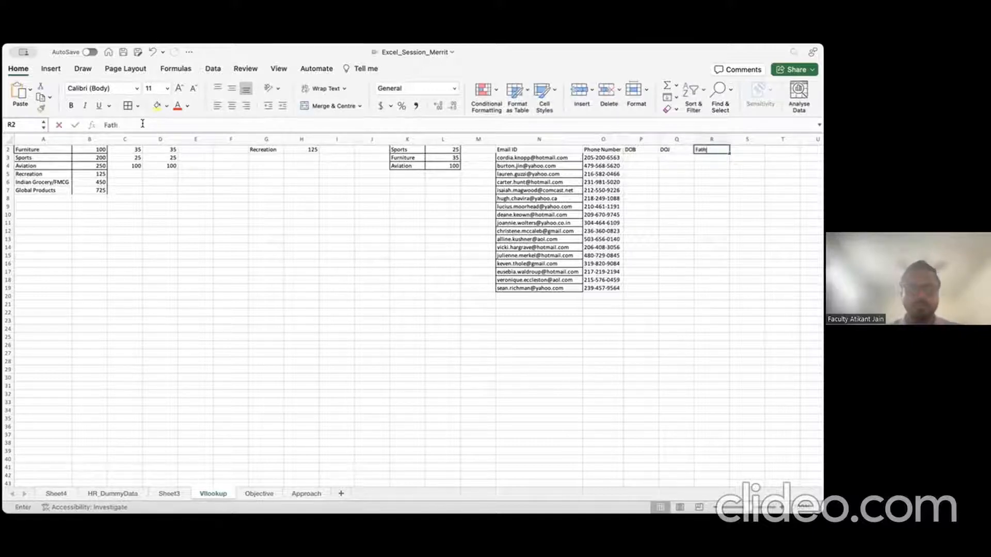
pyautogui.press('Return')
pyautogui.press('Up')
pyautogui.press('Right')
pyautogui.press('Right')
pyautogui.press('Right')
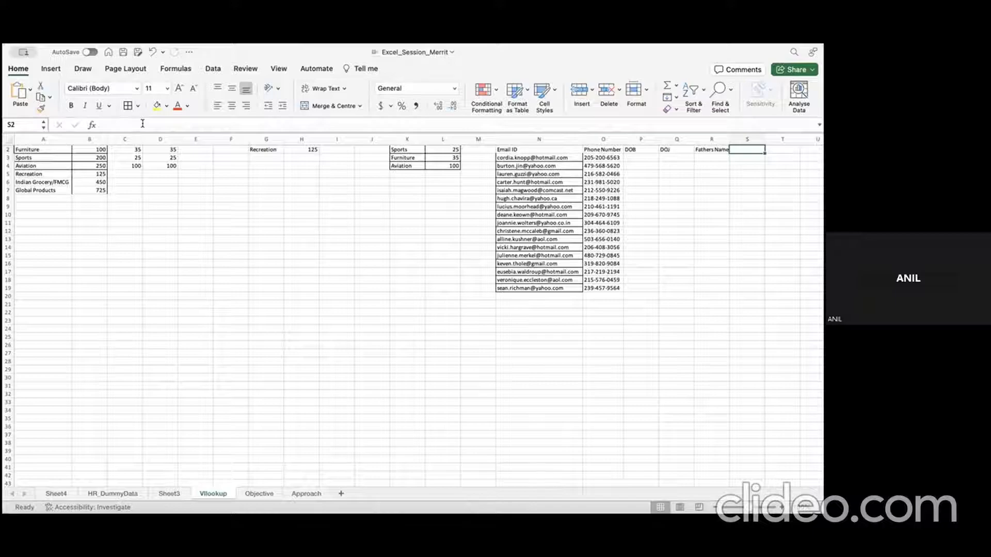
pyautogui.click(109, 493)
pyautogui.hscroll(5, 240, 211)
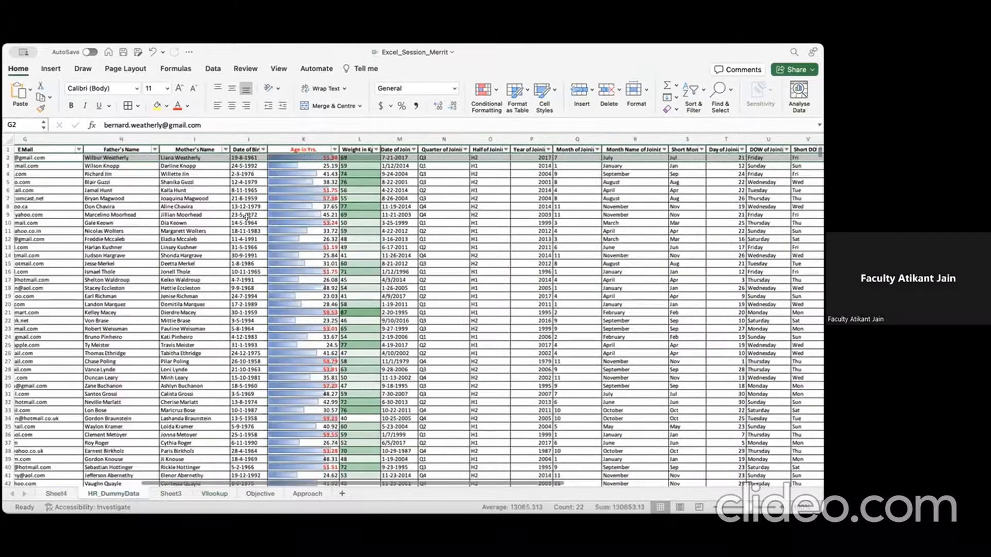
pyautogui.hscroll(-5, 246, 216)
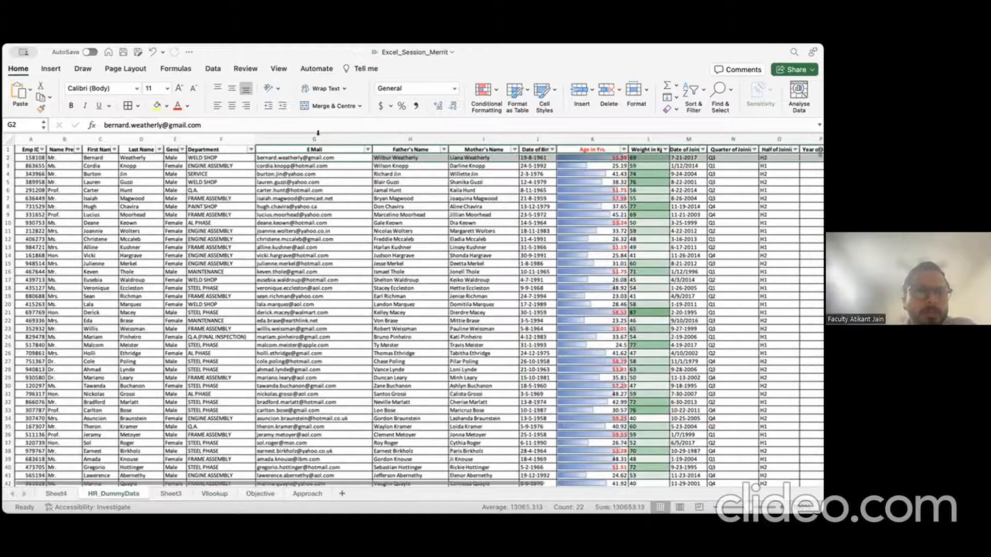
pyautogui.click(316, 138)
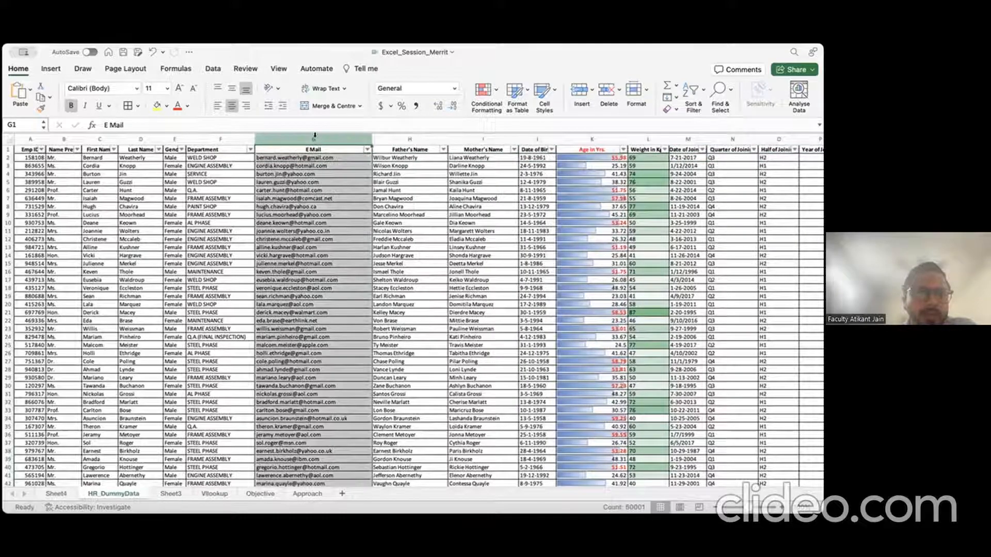
pyautogui.rightClick(315, 138)
pyautogui.press('Escape')
pyautogui.click(213, 138)
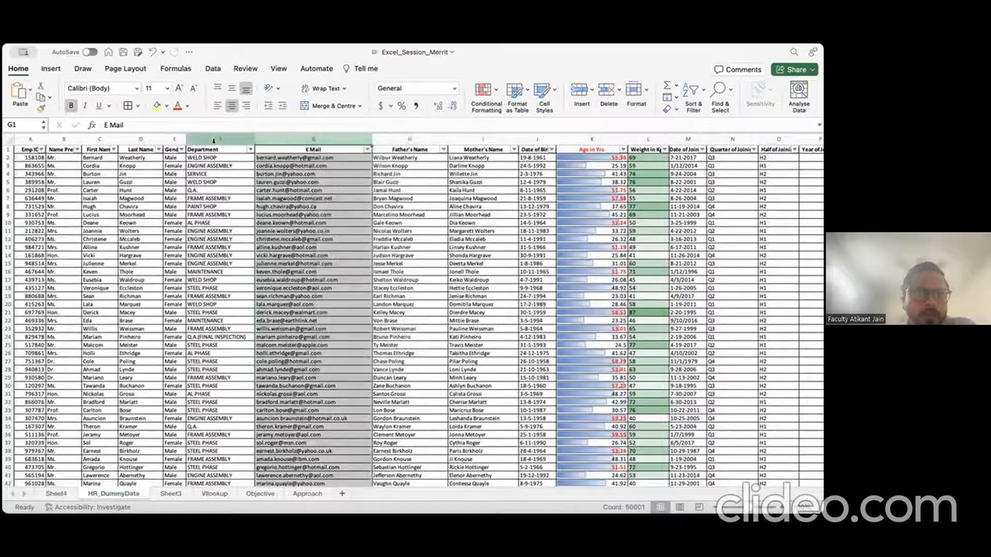
pyautogui.moveTo(213, 139)
pyautogui.mouseDown()
pyautogui.moveTo(311, 141)
pyautogui.moveTo(209, 135)
pyautogui.mouseUp()
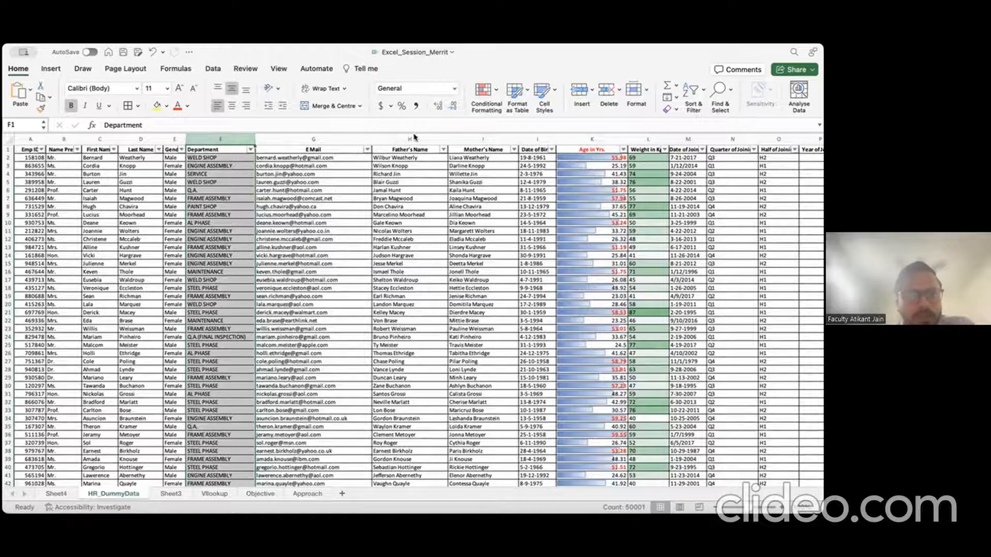
pyautogui.click(414, 137)
pyautogui.click(217, 137)
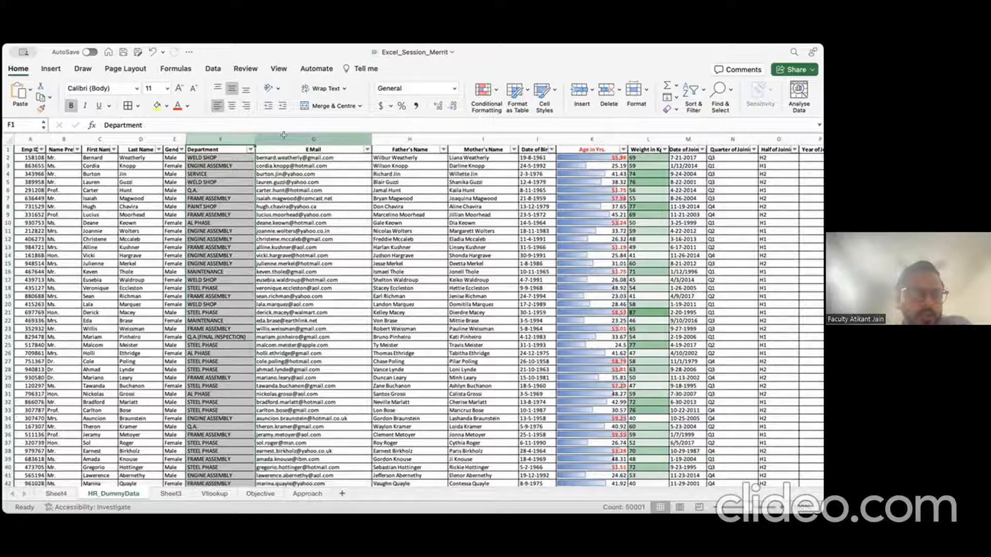
pyautogui.moveTo(283, 136); pyautogui.dragTo(229, 134)
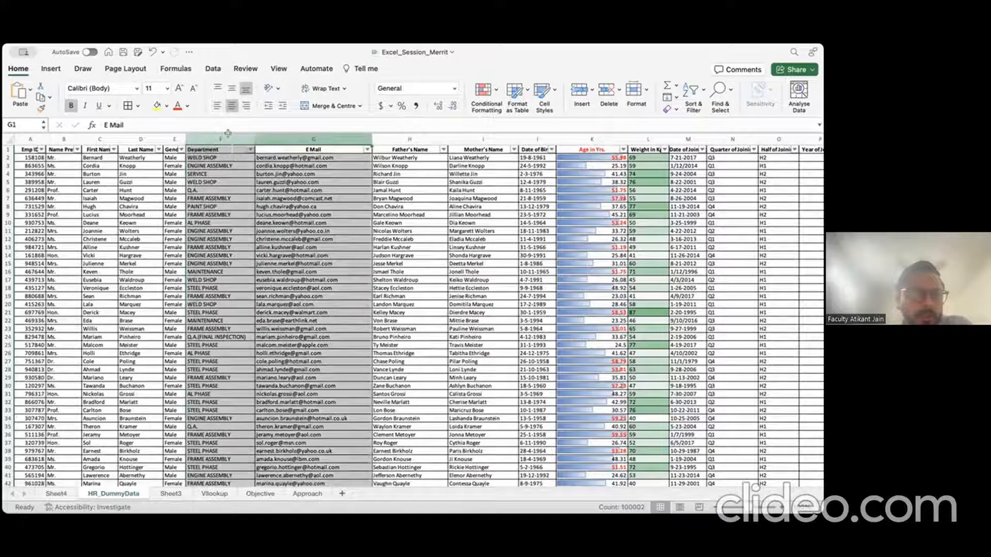
pyautogui.click(212, 493)
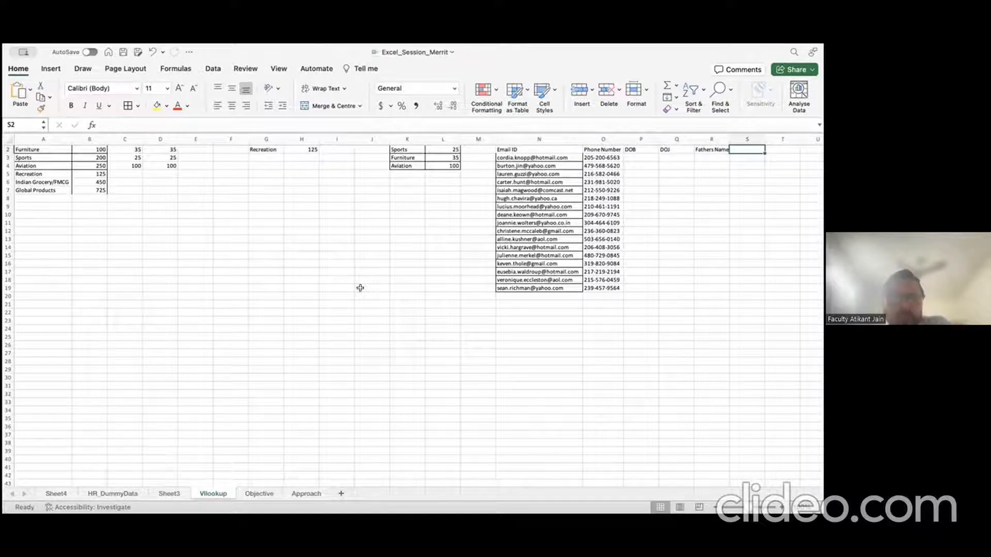
pyautogui.click(112, 493)
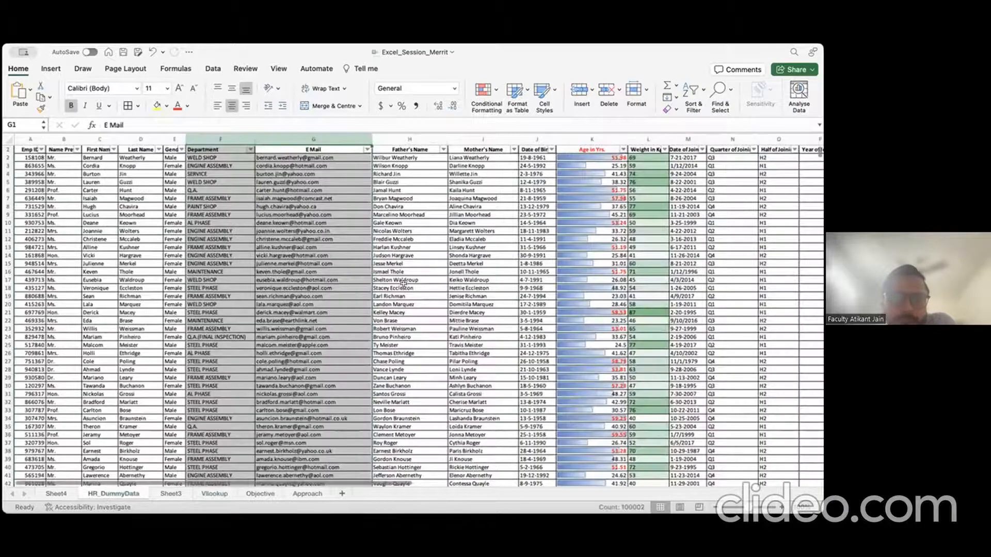
pyautogui.click(349, 155)
pyautogui.press('Right')
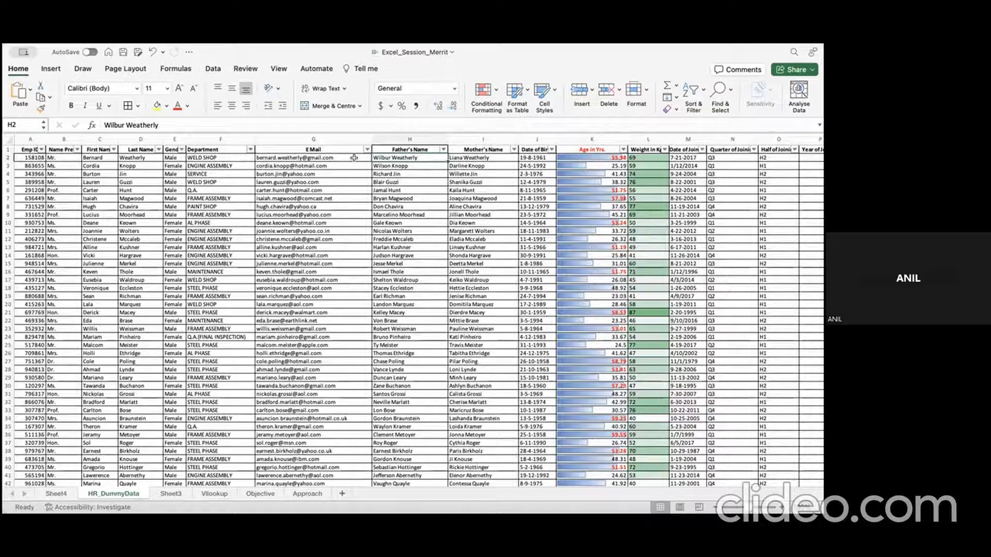
pyautogui.click(215, 494)
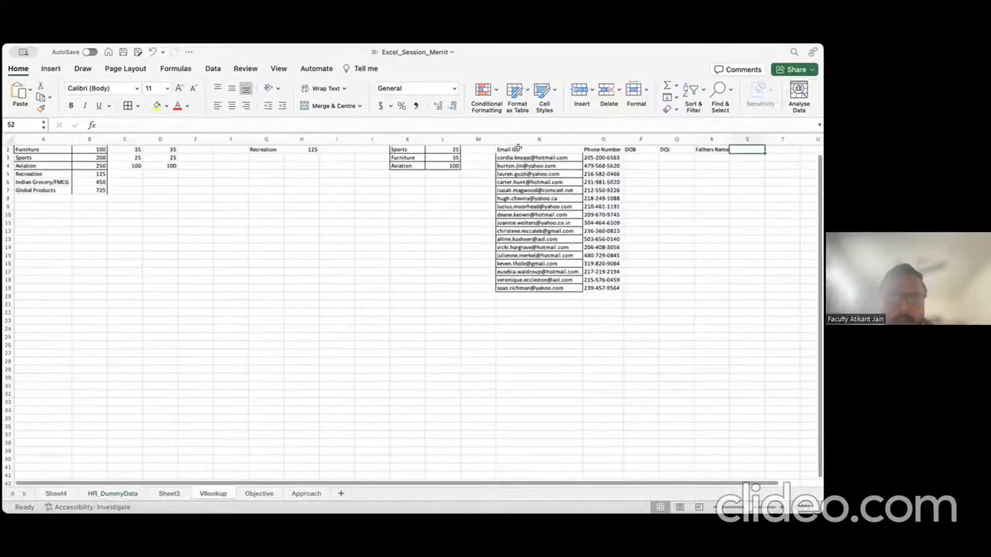
pyautogui.moveTo(518, 148); pyautogui.dragTo(700, 278)
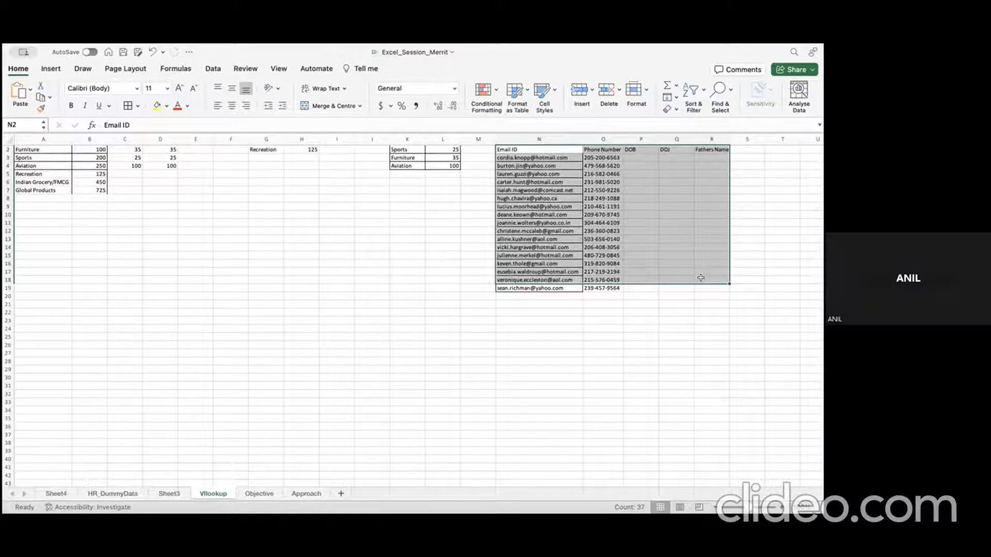
pyautogui.click(642, 238)
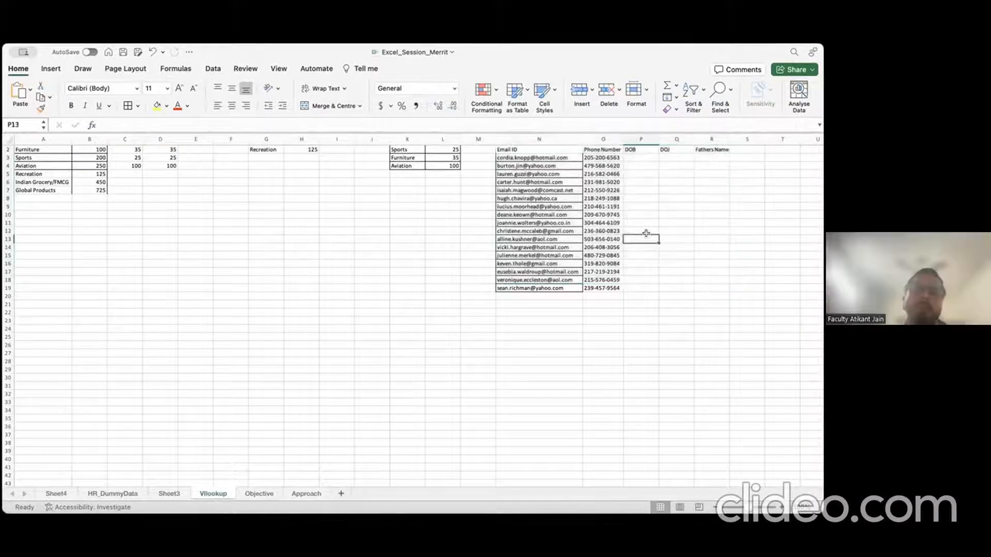
pyautogui.click(604, 139)
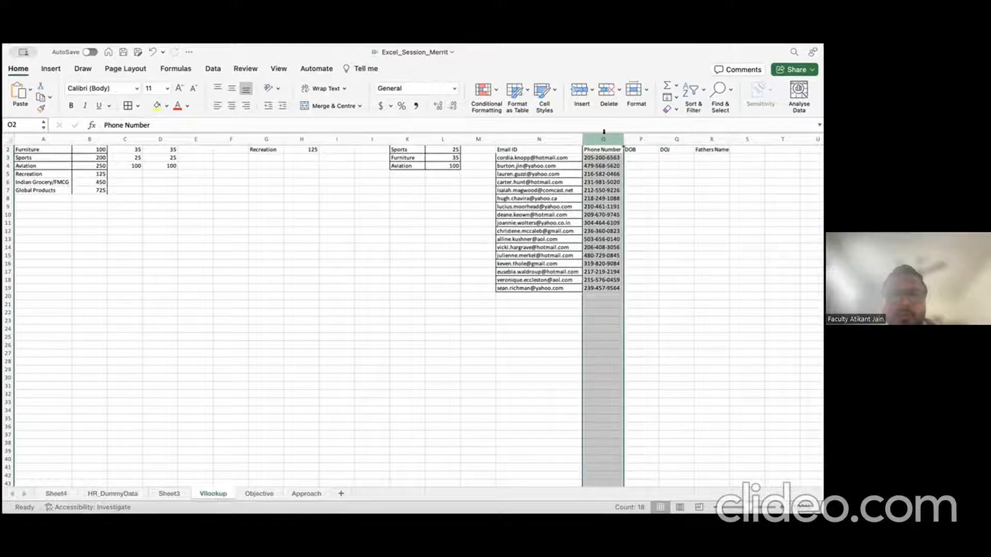
pyautogui.click(114, 493)
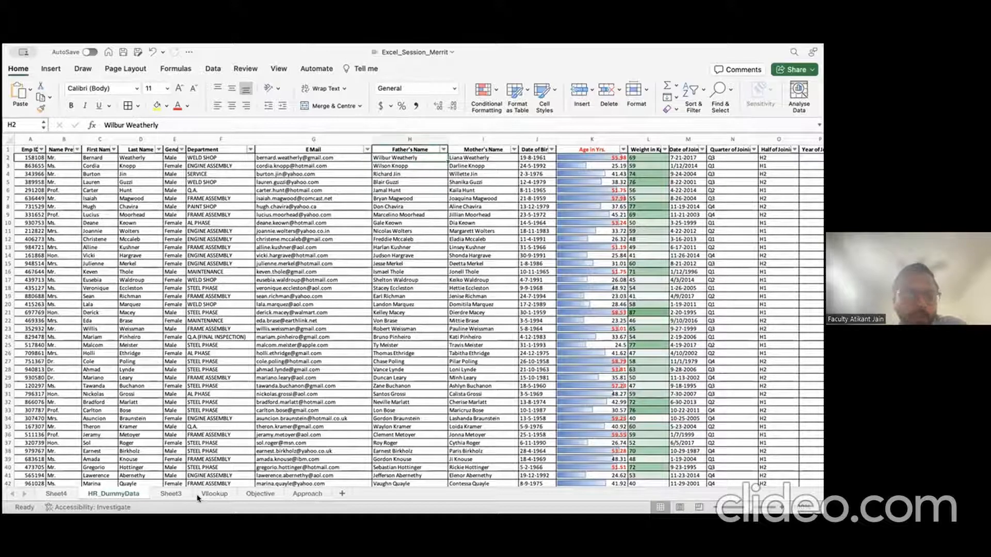
pyautogui.click(213, 494)
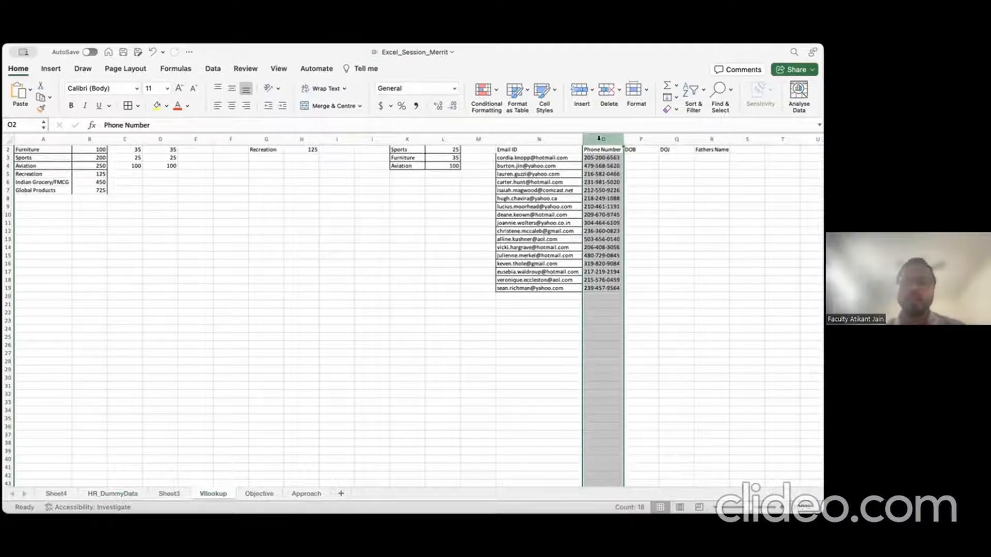
pyautogui.moveTo(598, 139); pyautogui.dragTo(567, 135)
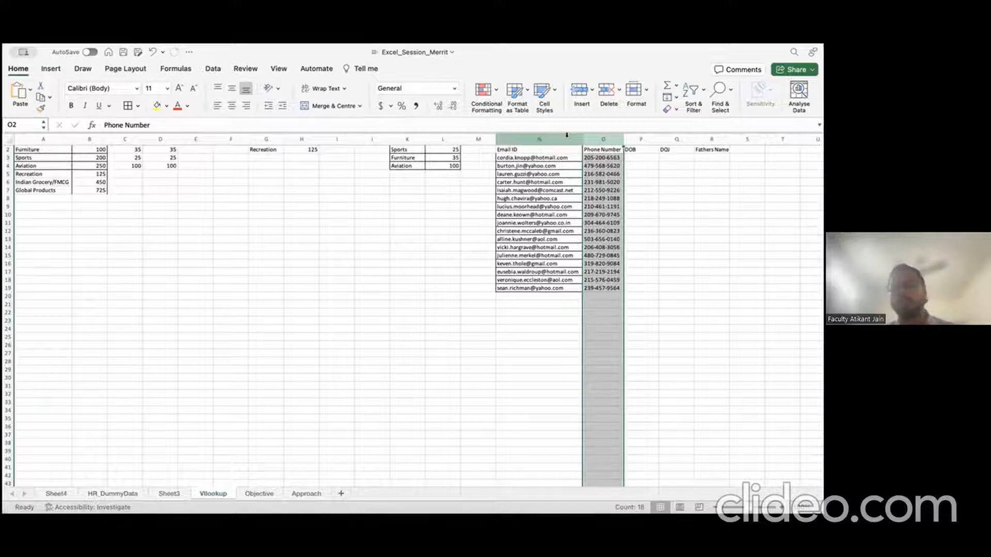
pyautogui.click(591, 157)
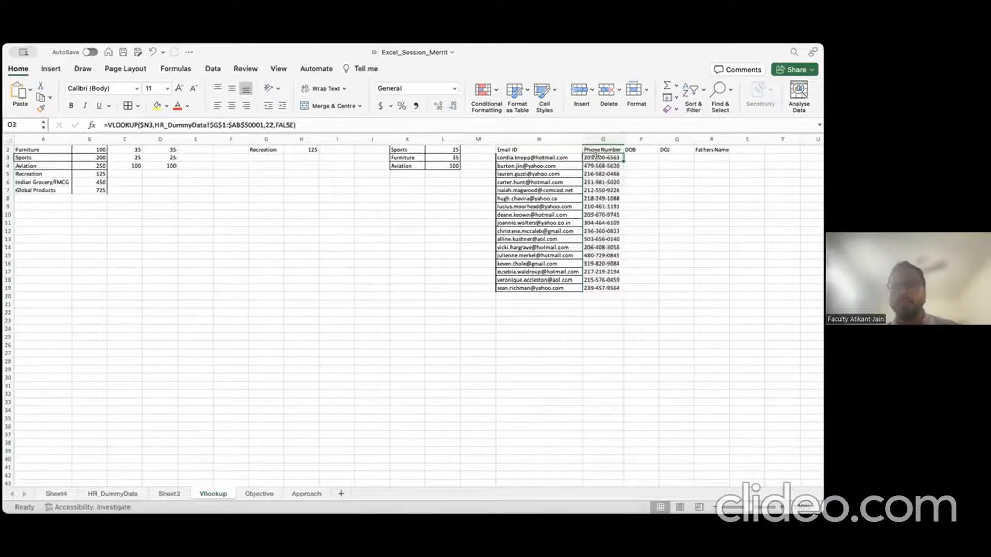
# Step: Add a $ lock to O3's phone-number VLOOKUP and commit it
pyautogui.click(140, 124)
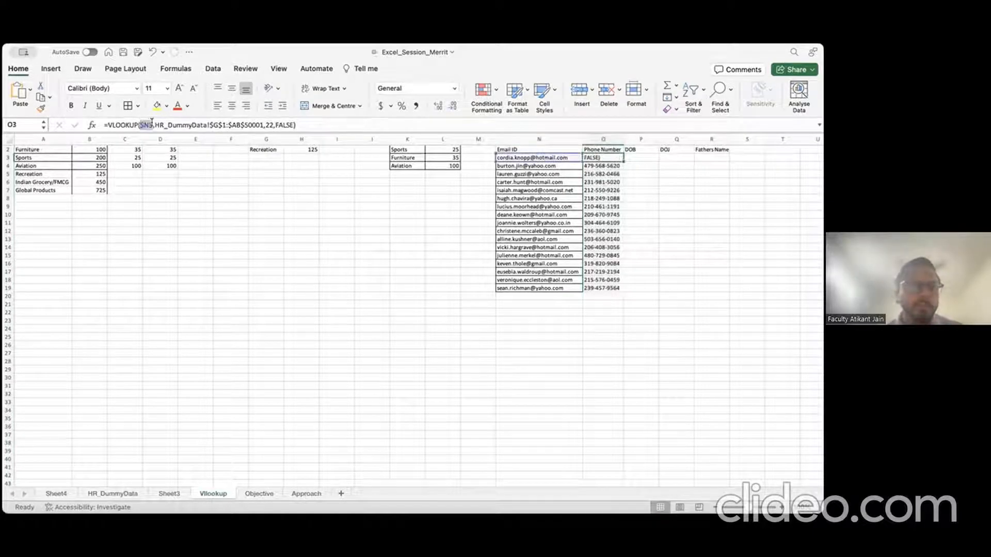
pyautogui.write('$')
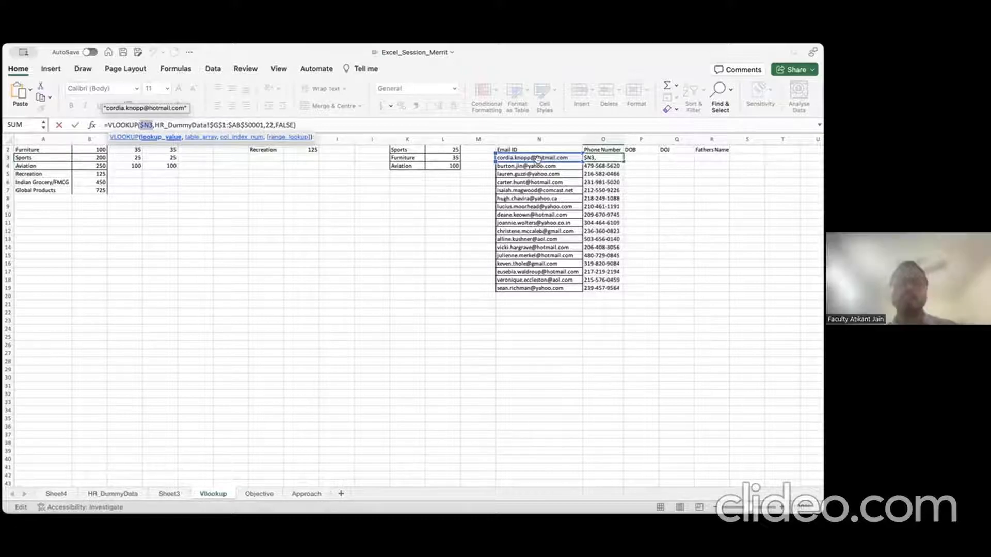
pyautogui.press('Return')
# Step: Enter the header Department in M2 with HR beneath it in M3
pyautogui.click(485, 158)
pyautogui.click(485, 150)
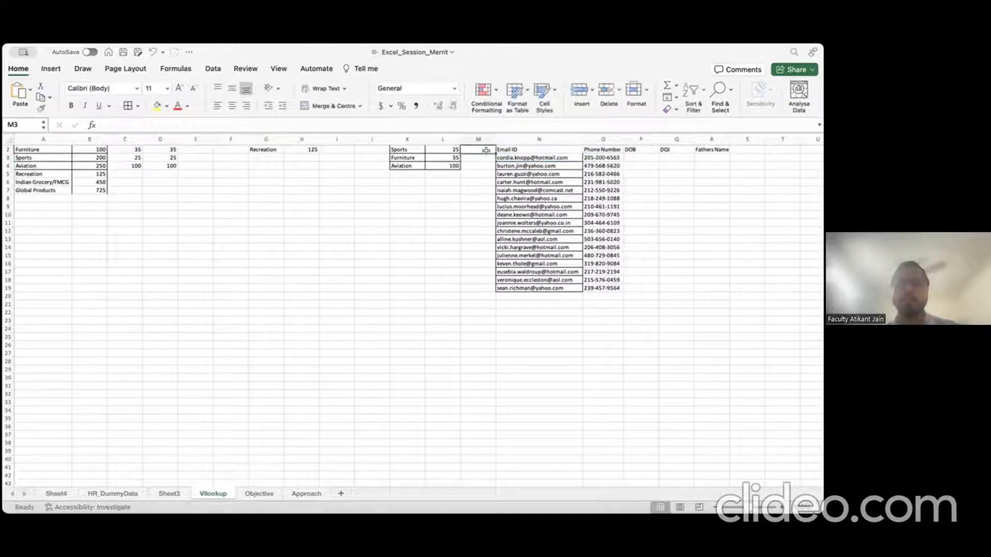
pyautogui.write('Department')
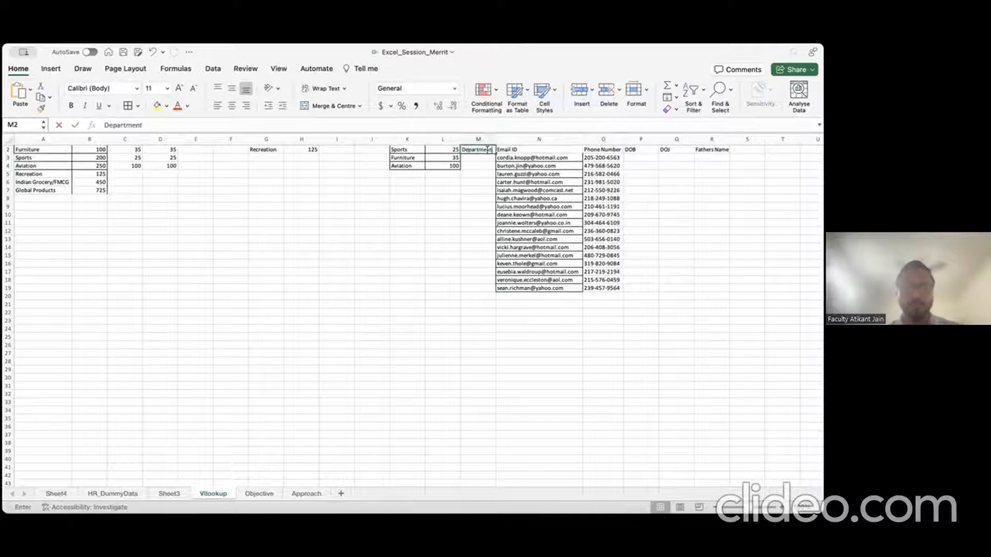
pyautogui.press('Return')
pyautogui.write('HR')
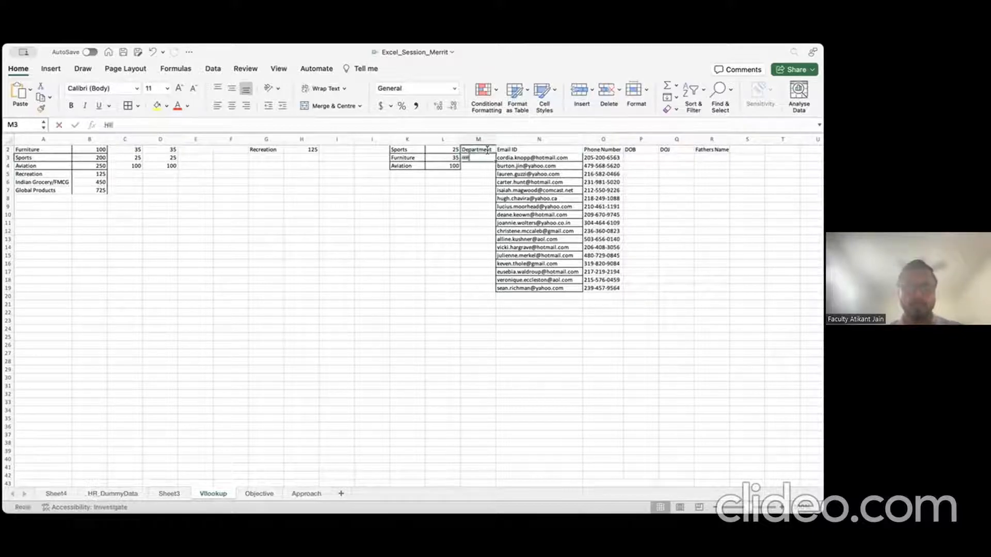
pyautogui.press('Right')
pyautogui.press('Right')
pyautogui.press('Right')
# Step: Recheck the $N3 lookup value in O3's formula and recommit it
pyautogui.press('Left')
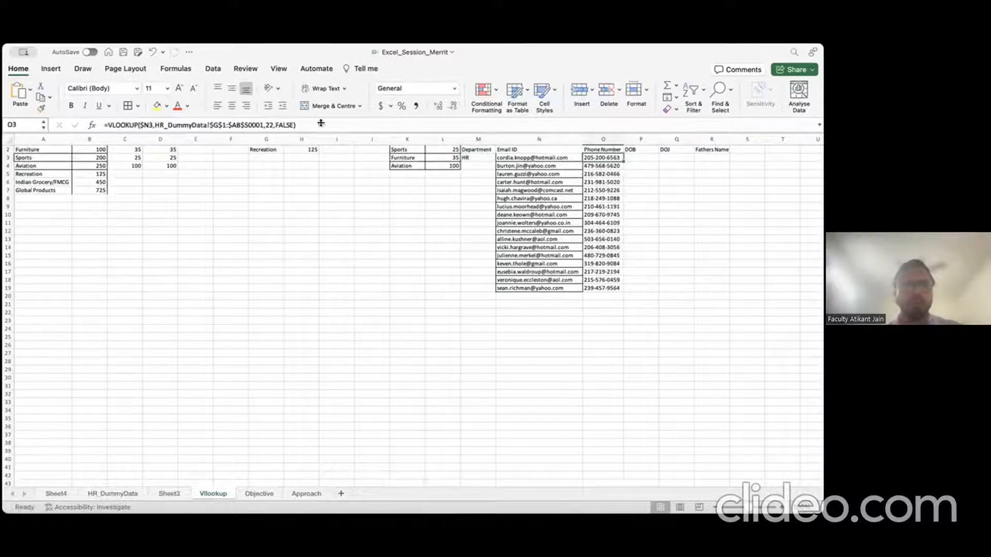
pyautogui.click(151, 123)
pyautogui.moveTo(153, 124); pyautogui.dragTo(140, 126)
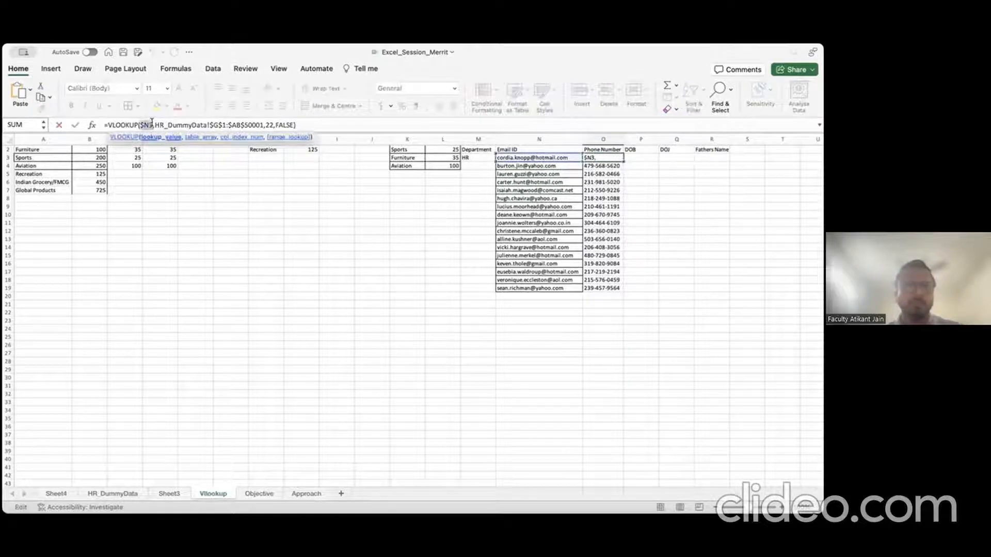
pyautogui.press('Return')
pyautogui.click(524, 166)
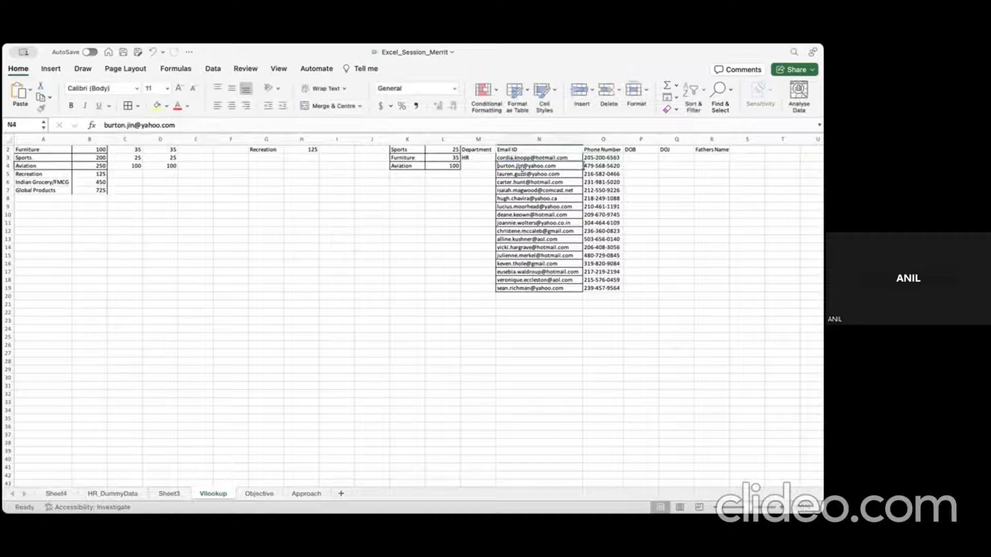
pyautogui.click(601, 165)
pyautogui.press('Up')
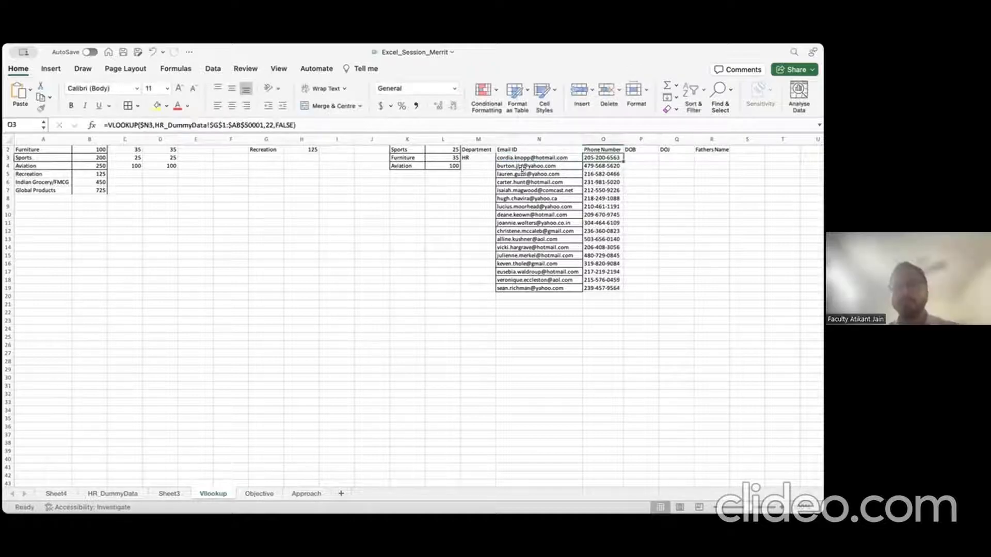
# Step: Browse the email and father's name entries on the HR_DummyData sheet
pyautogui.click(133, 493)
pyautogui.click(319, 305)
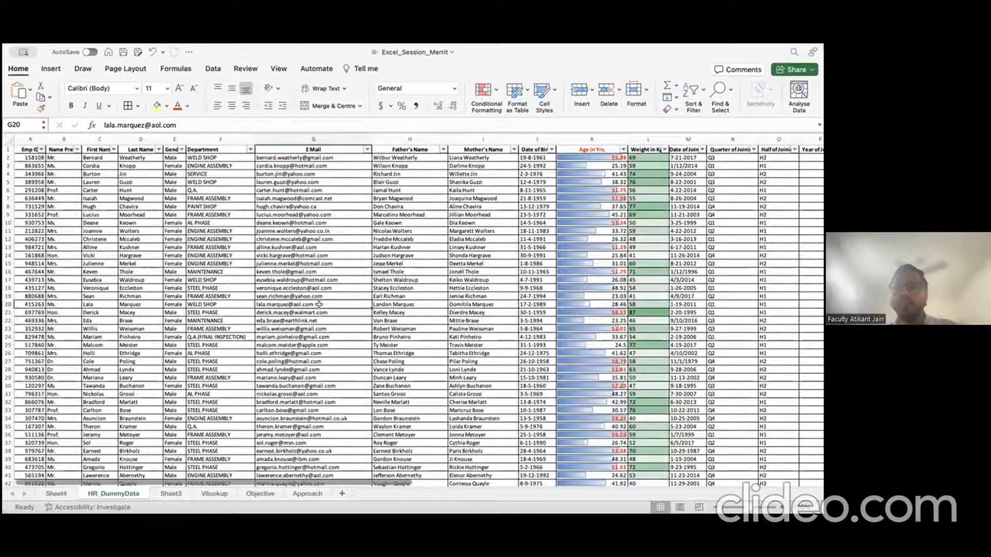
pyautogui.click(415, 252)
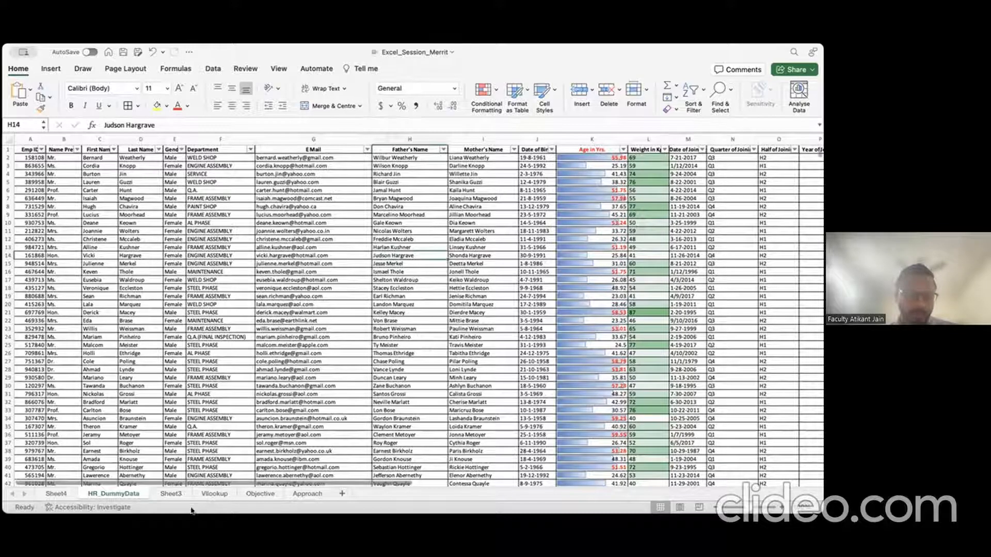
# Step: On the Vlookup sheet, start an =XLOOKUP( in H9, then cancel it
pyautogui.click(209, 494)
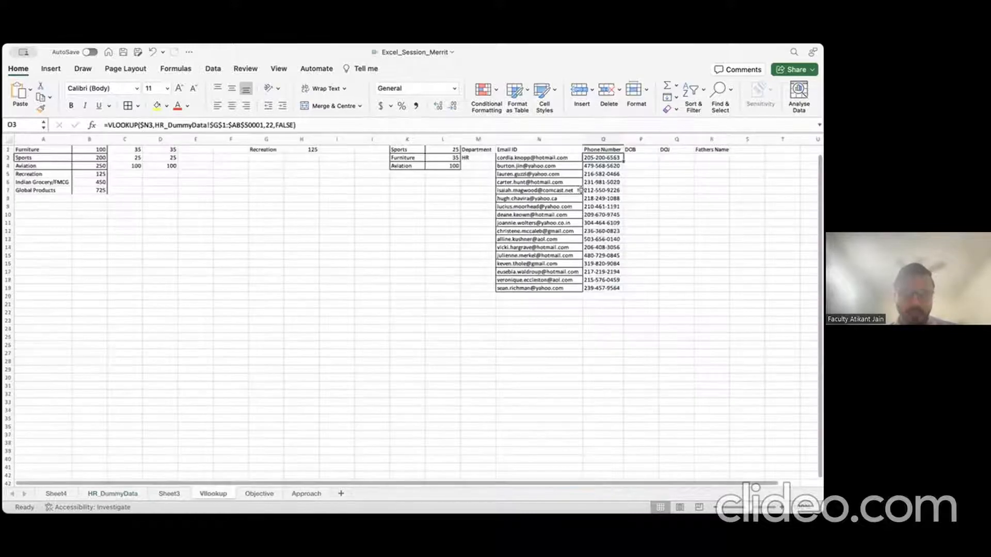
pyautogui.click(302, 150)
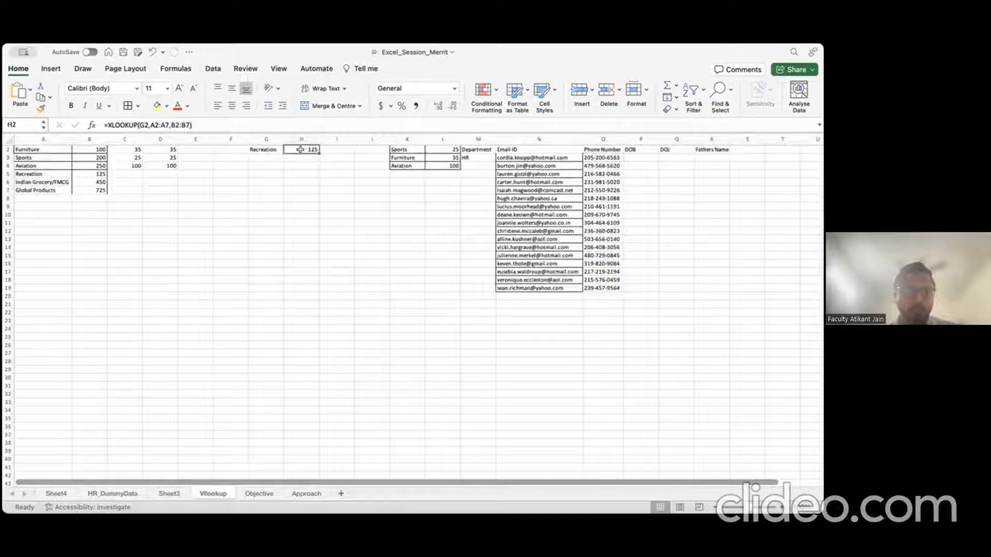
pyautogui.click(295, 203)
pyautogui.write('=XLOOKUP(')
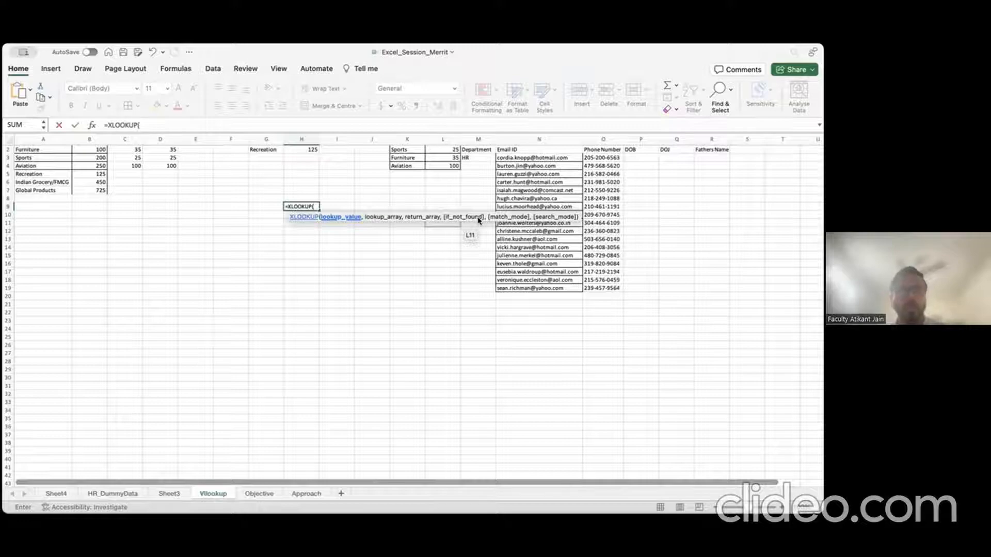
pyautogui.press('Escape')
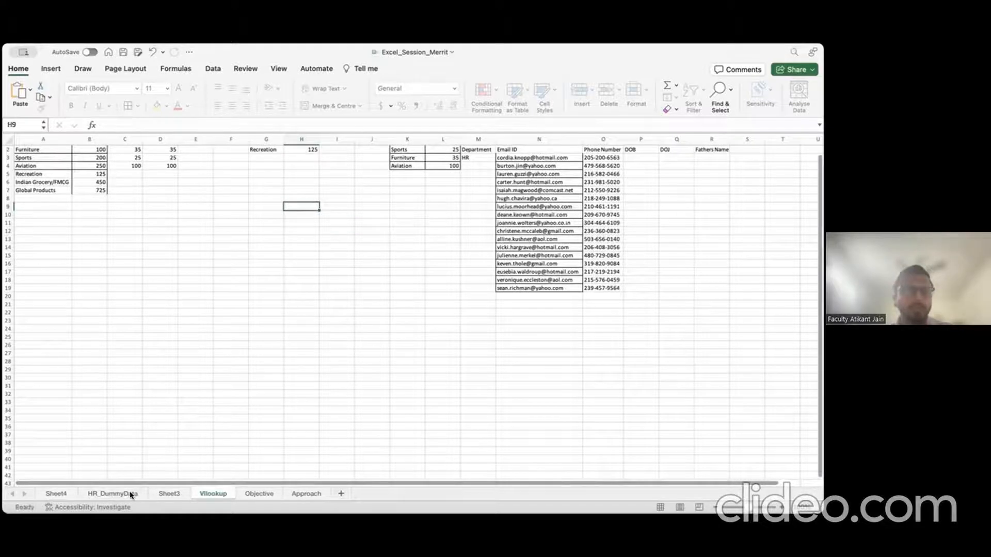
# Step: Return to HR_DummyData and look toward its rightmost columns
pyautogui.click(131, 494)
pyautogui.click(519, 253)
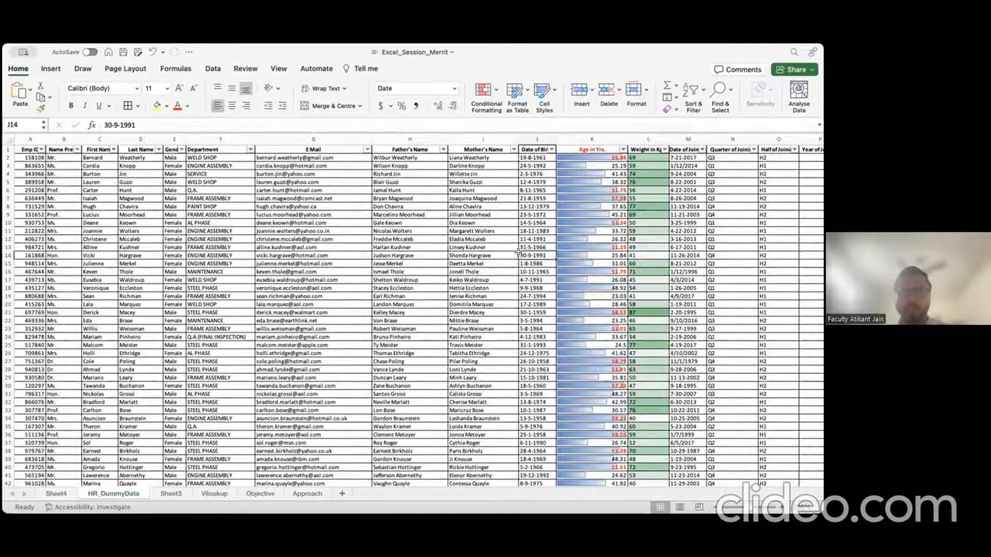
pyautogui.hscroll(5, 686, 199)
# Step: Head column AI 'South India + Age>50' and autofit the column to the header
pyautogui.hscroll(8, 686, 200)
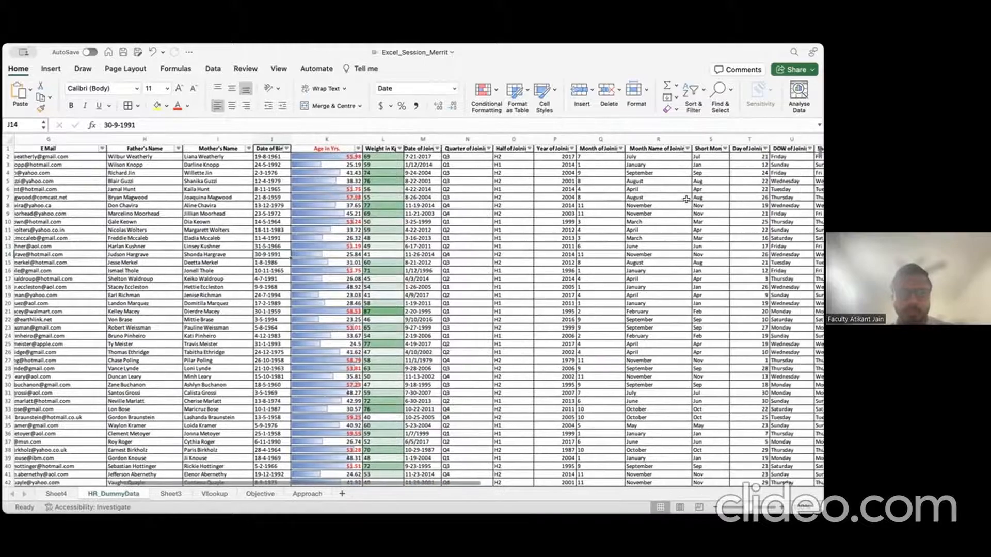
pyautogui.hscroll(8, 432, 230)
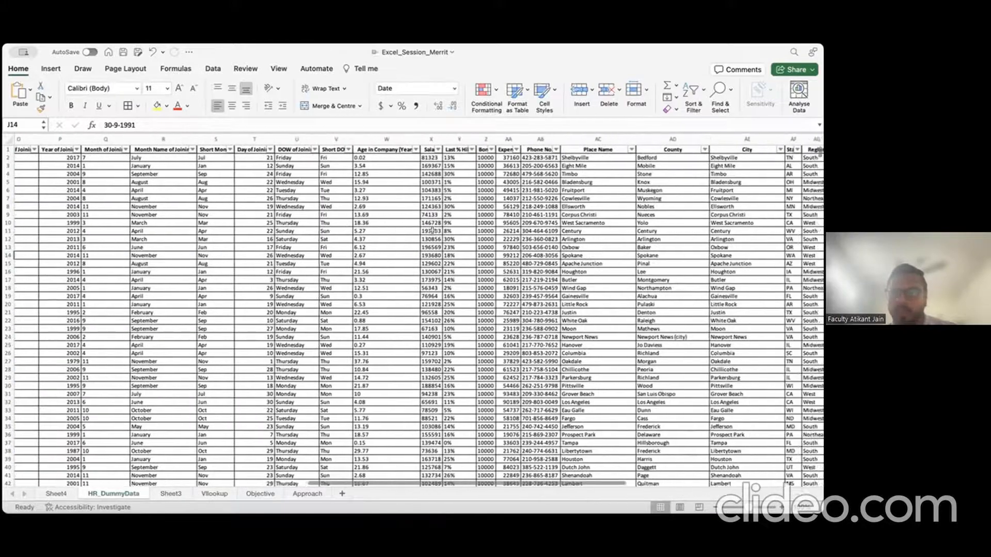
pyautogui.hscroll(-5, 362, 222)
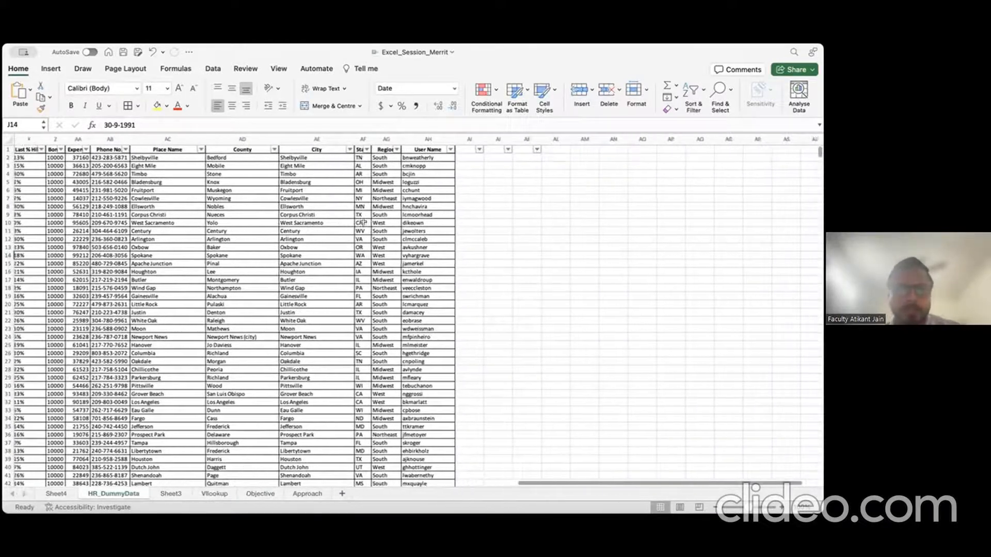
pyautogui.hscroll(-5, 363, 222)
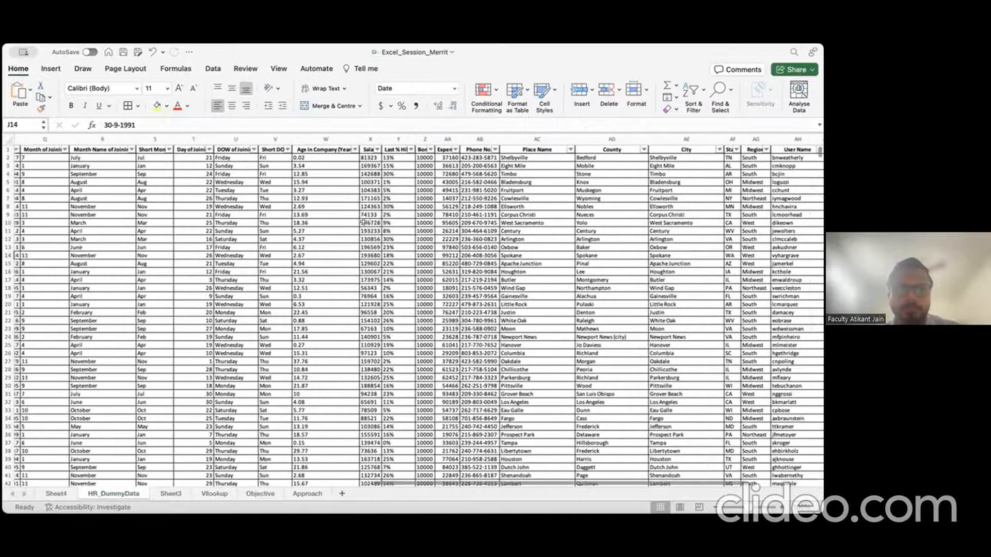
pyautogui.hscroll(10, 460, 151)
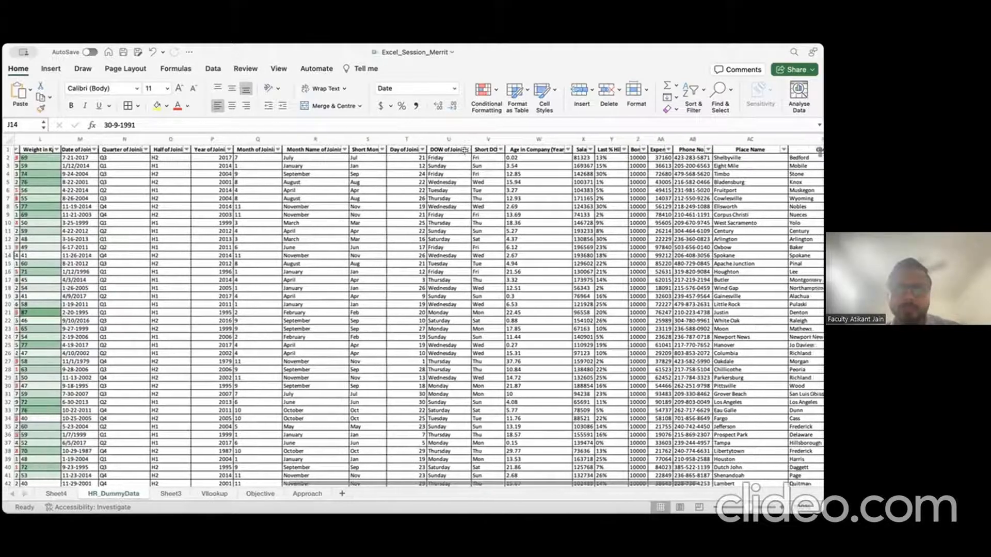
pyautogui.click(478, 151)
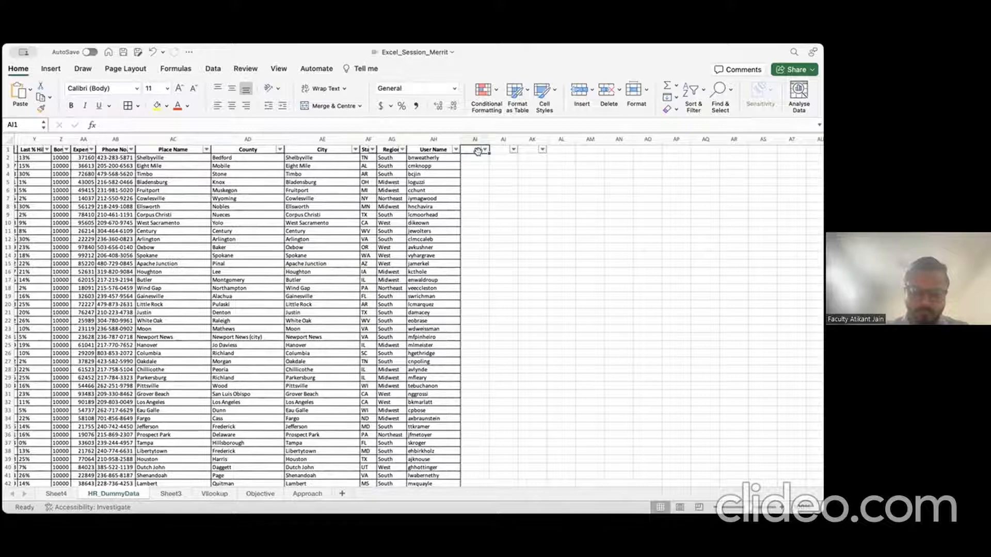
pyautogui.write('Nor')
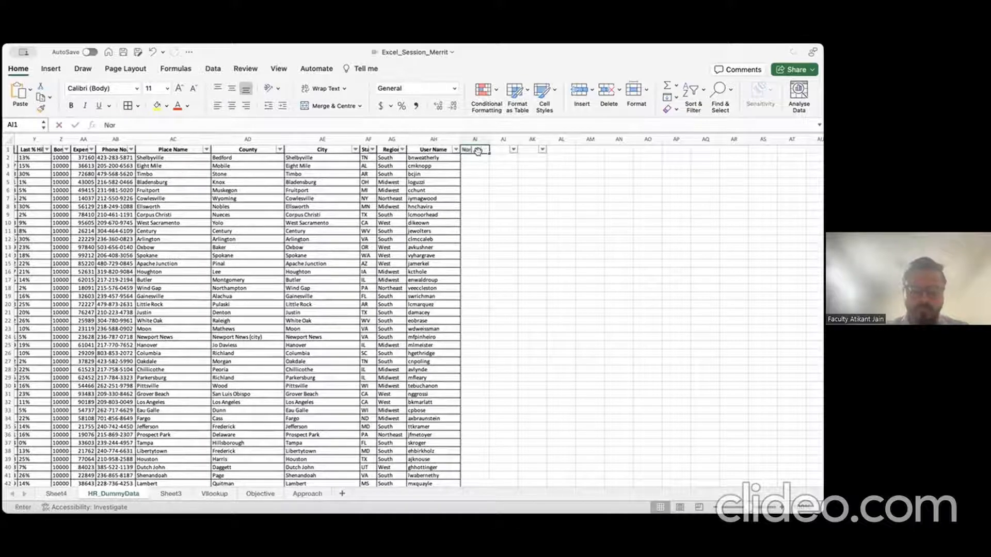
pyautogui.press('BackSpace')
pyautogui.press('BackSpace')
pyautogui.write('Slar')
pyautogui.press('BackSpace')
pyautogui.press('BackSpace')
pyautogui.press('BackSpace')
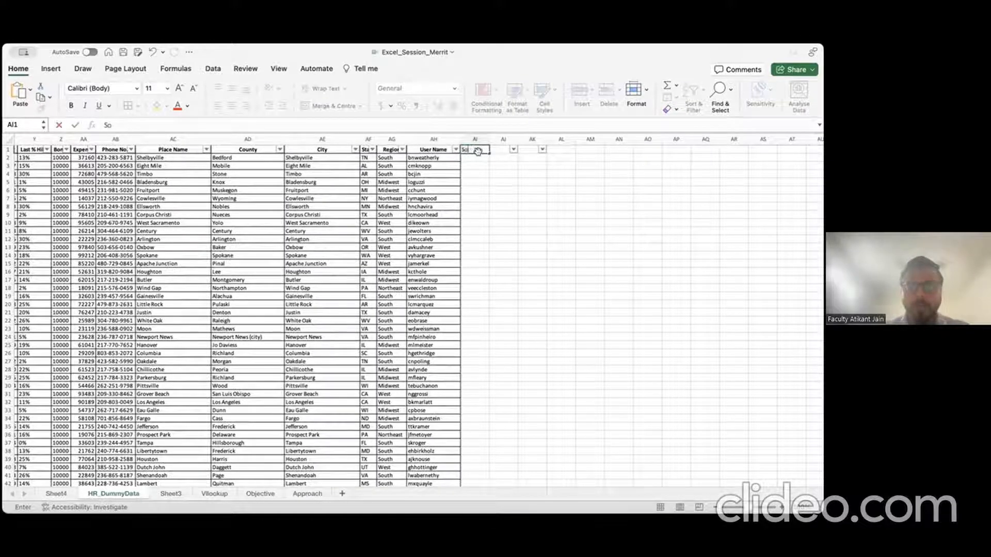
pyautogui.write('outh')
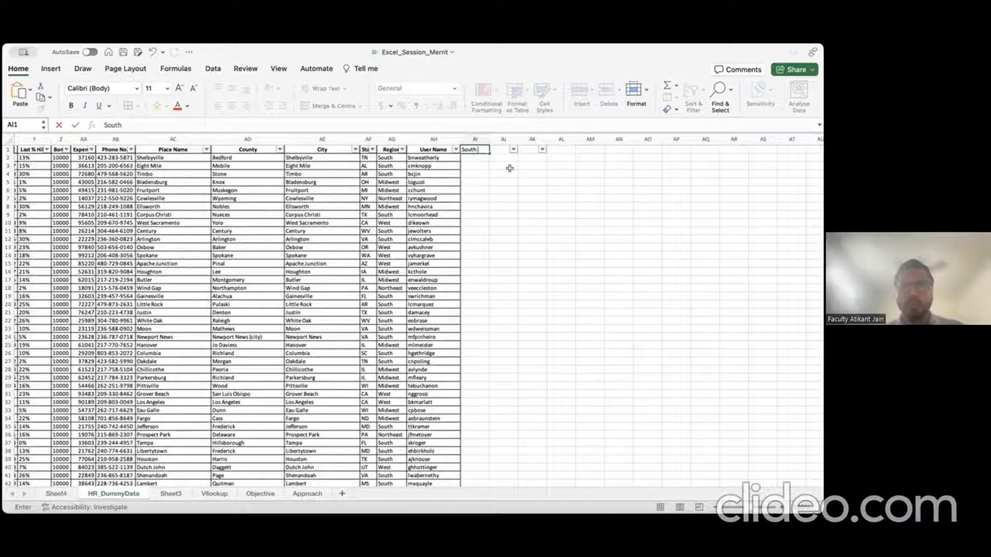
pyautogui.write(' India')
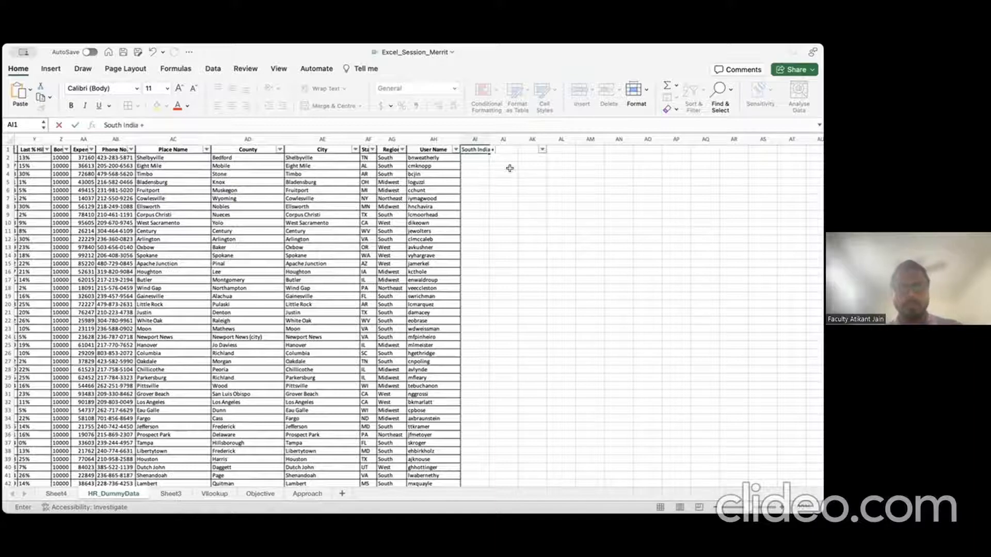
pyautogui.write(' + Age>')
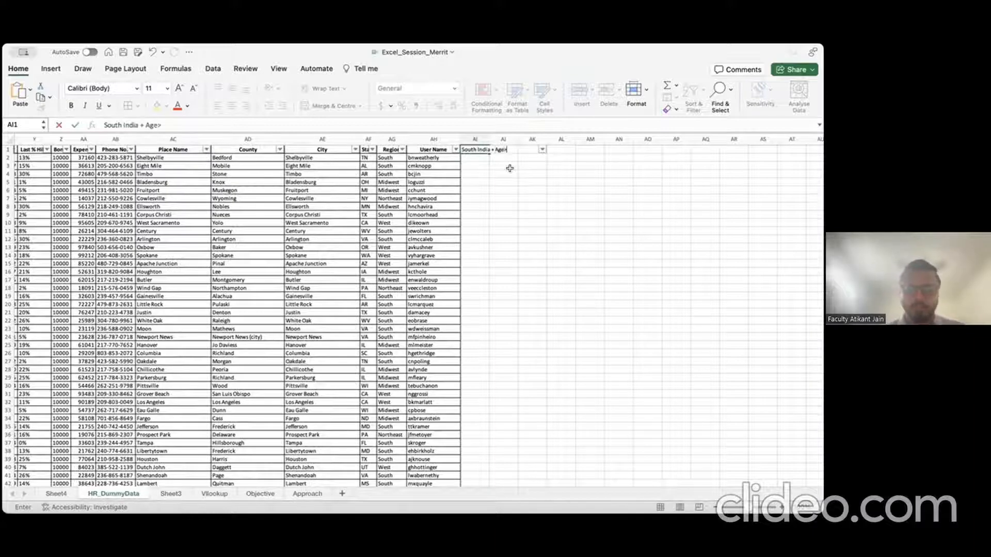
pyautogui.write('50')
pyautogui.press('Return')
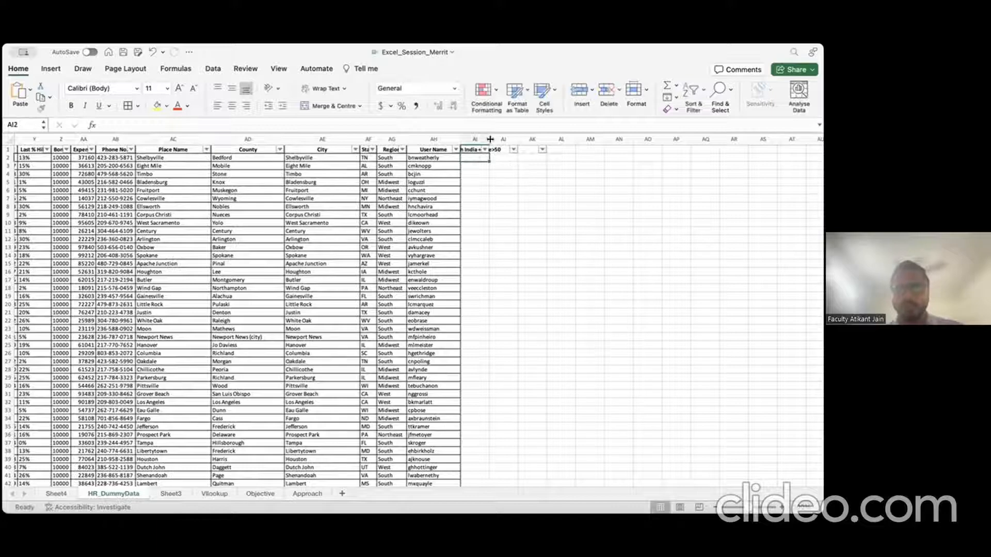
pyautogui.doubleClick(490, 139)
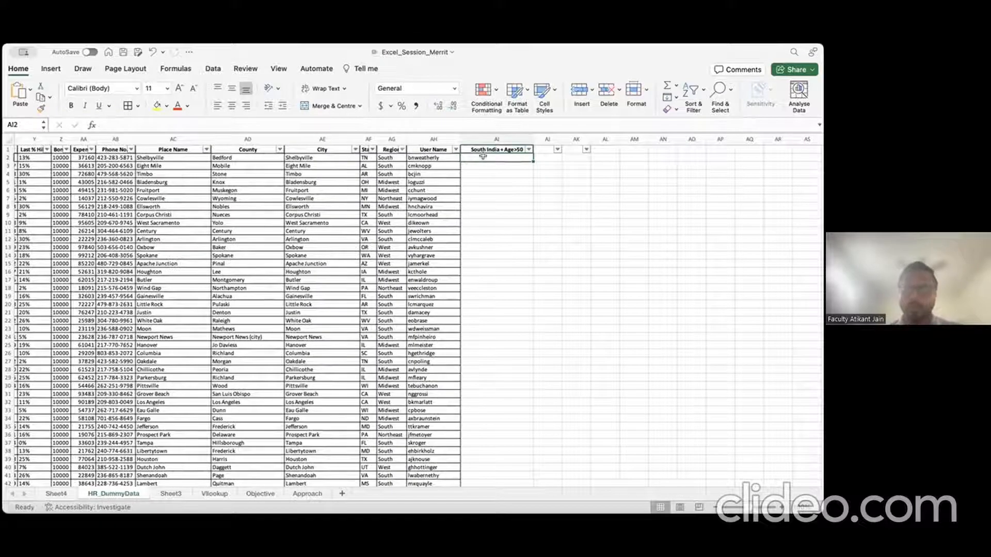
# Step: Begin an IF formula in AI2 testing whether AG2 equals "South"
pyautogui.write('=')
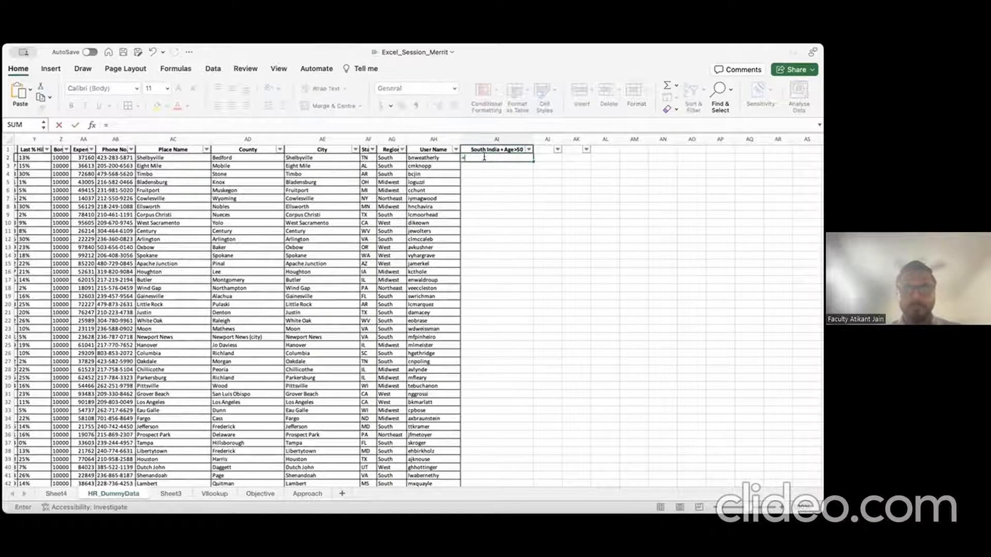
pyautogui.write('if')
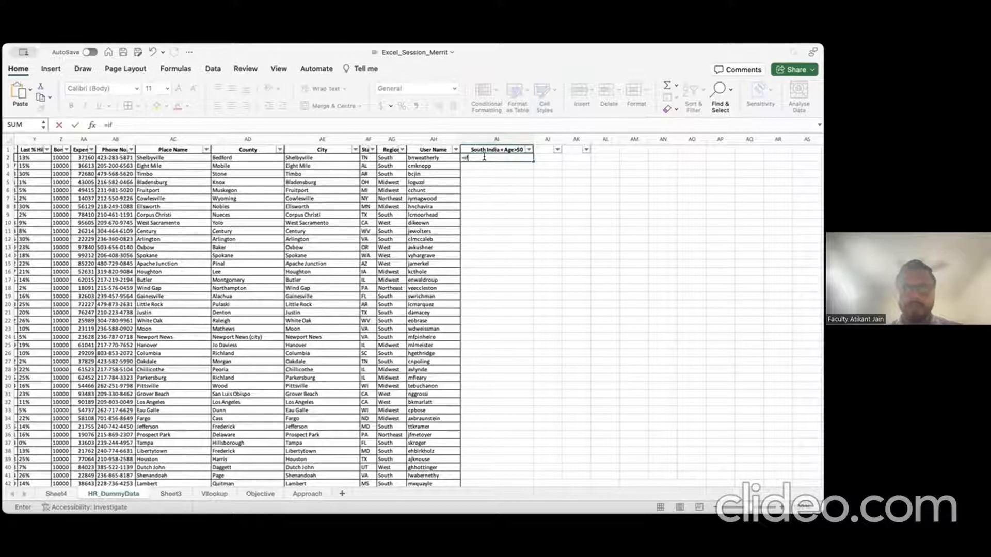
pyautogui.press('Tab')
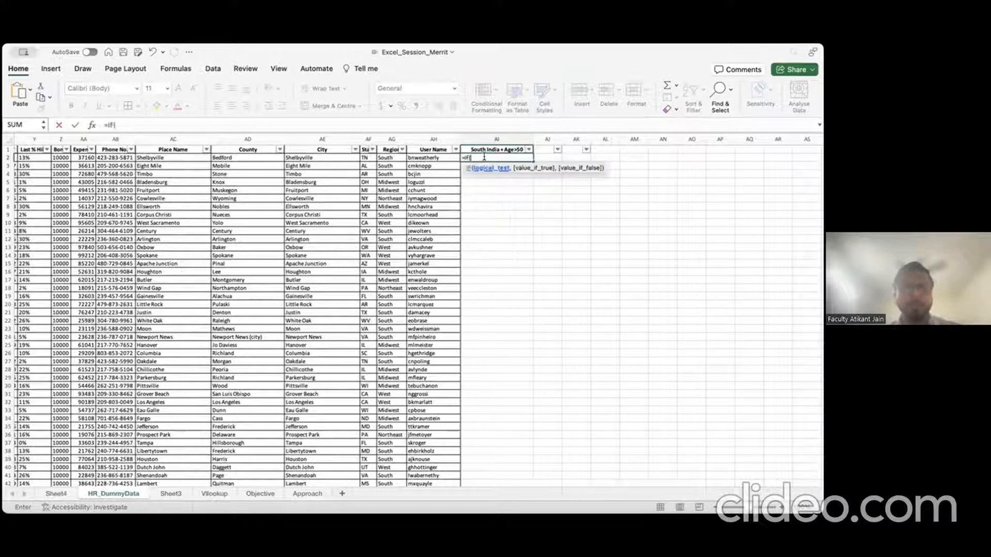
pyautogui.press('Left')
pyautogui.press('Left')
pyautogui.press('Left')
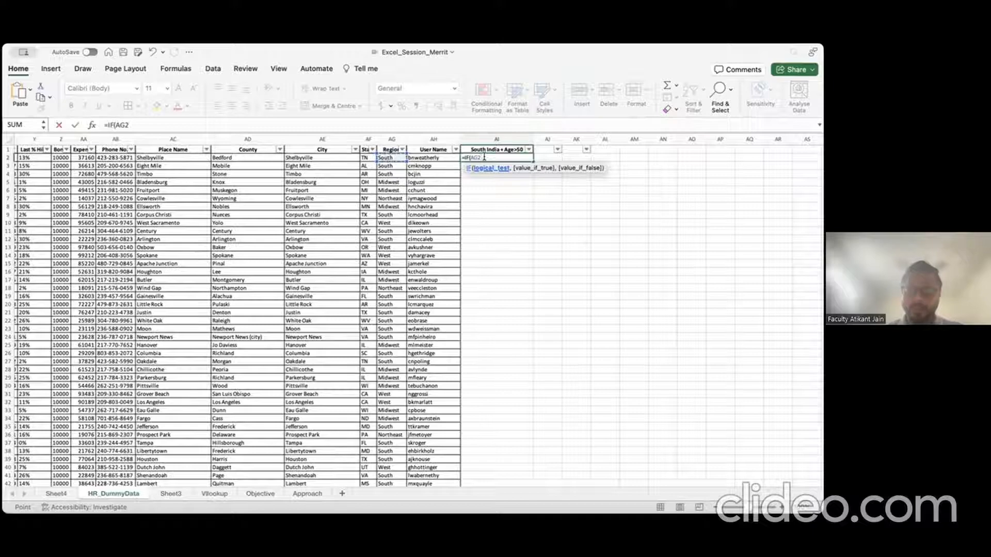
pyautogui.write('="South')
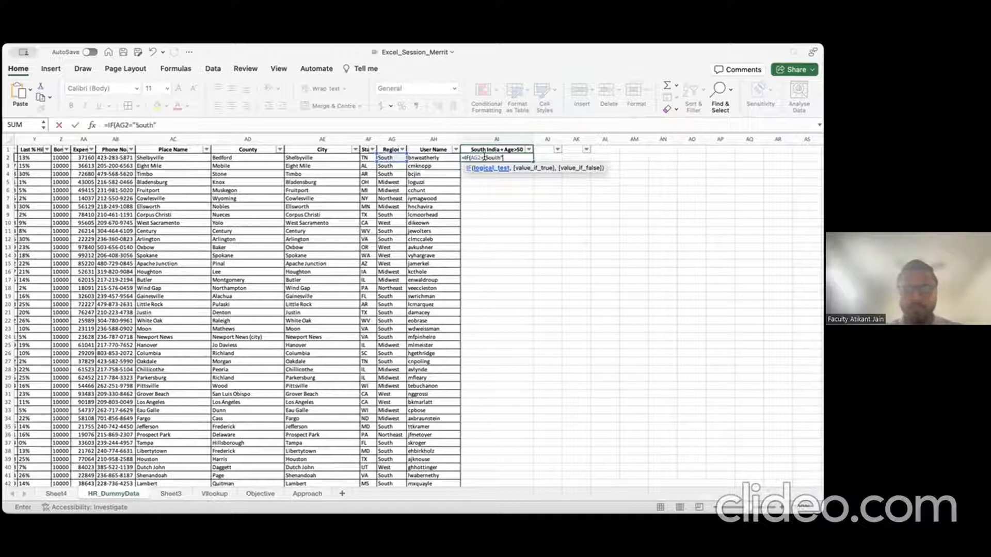
pyautogui.write('"')
pyautogui.write('and')
pyautogui.press('BackSpace')
pyautogui.press('BackSpace')
pyautogui.press('BackSpace')
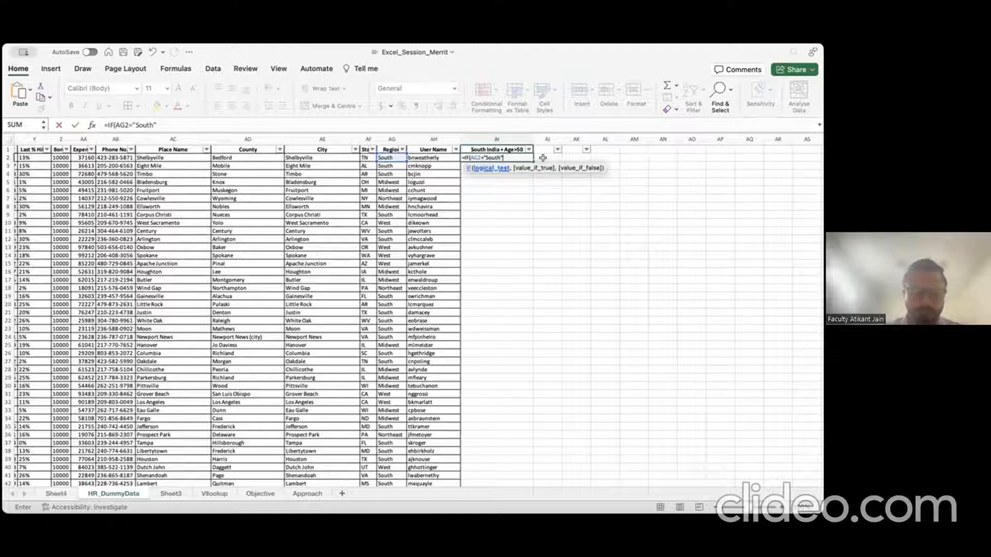
pyautogui.write('&&')
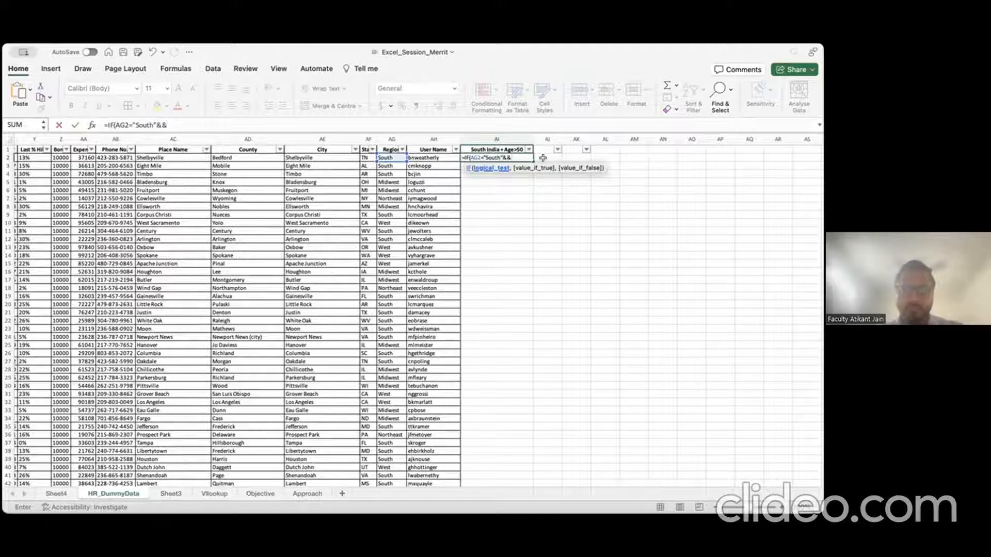
# Step: Finish the formula with K2>50 returning "Yes"/"No" and accept Excel's correction
pyautogui.press('Left')
pyautogui.press('Left')
pyautogui.press('Left')
pyautogui.press('Left')
pyautogui.press('Left')
pyautogui.press('Left')
pyautogui.press('Left')
pyautogui.press('Left')
pyautogui.press('Left')
pyautogui.press('Left')
pyautogui.press('Left')
pyautogui.press('Left')
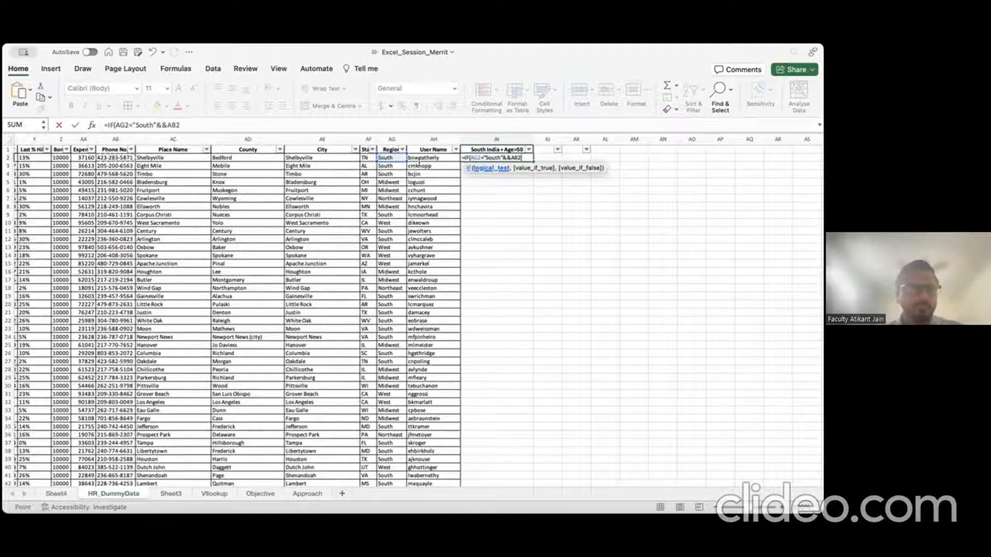
pyautogui.press('Left')
pyautogui.press('Left')
pyautogui.press('Left')
pyautogui.press('Left')
pyautogui.press('Left')
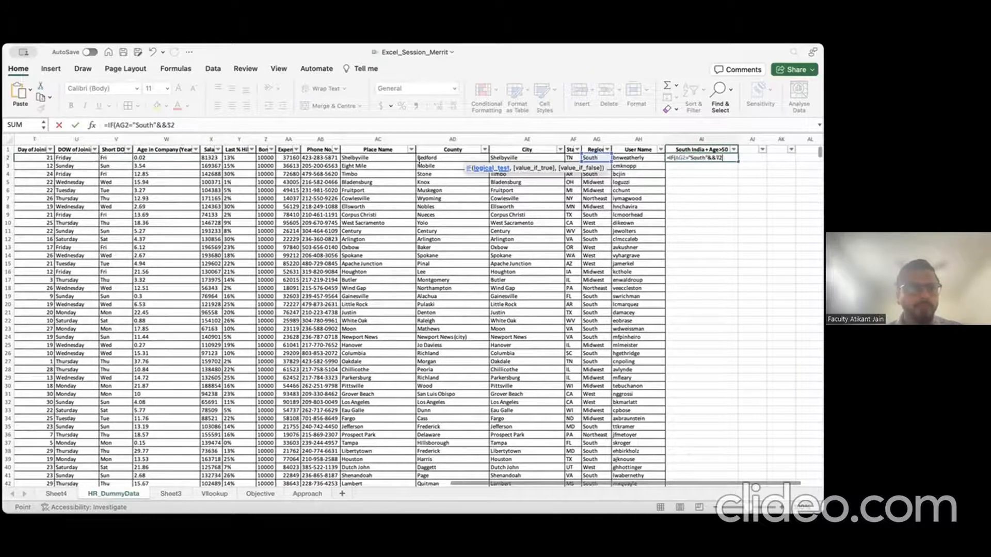
pyautogui.press('Left')
pyautogui.press('Left')
pyautogui.press('Left')
pyautogui.press('Left')
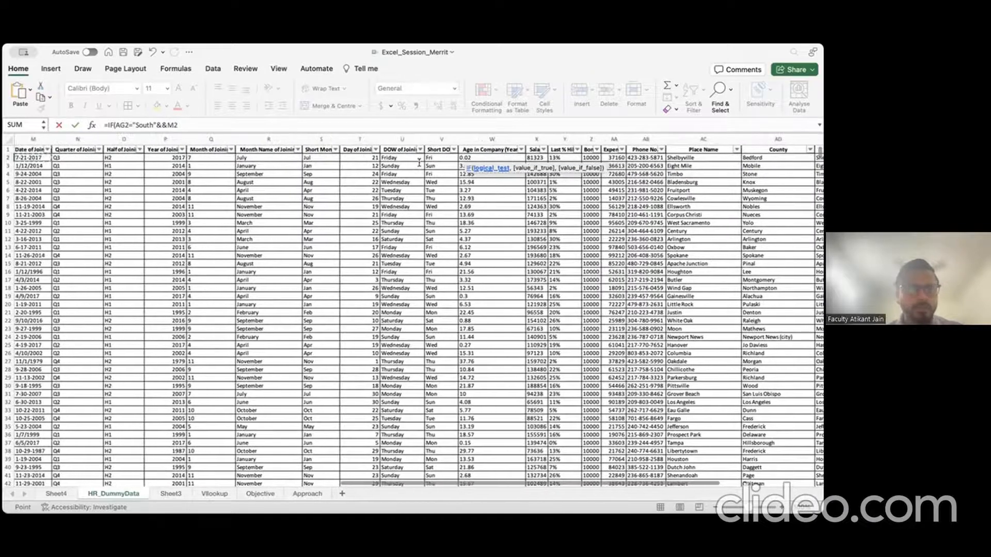
pyautogui.press('Left')
pyautogui.press('Left')
pyautogui.press('Left')
pyautogui.press('Left')
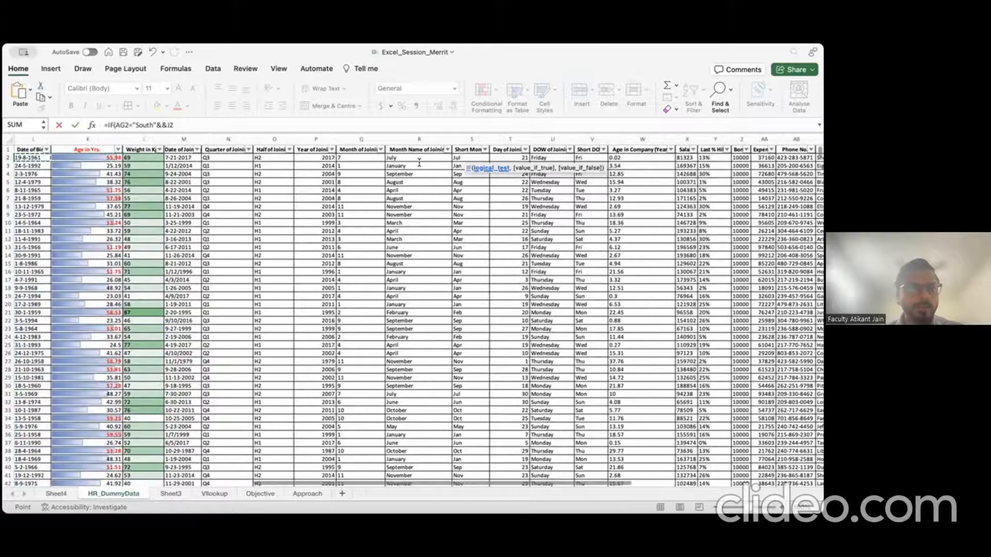
pyautogui.hscroll(-5, 419, 162)
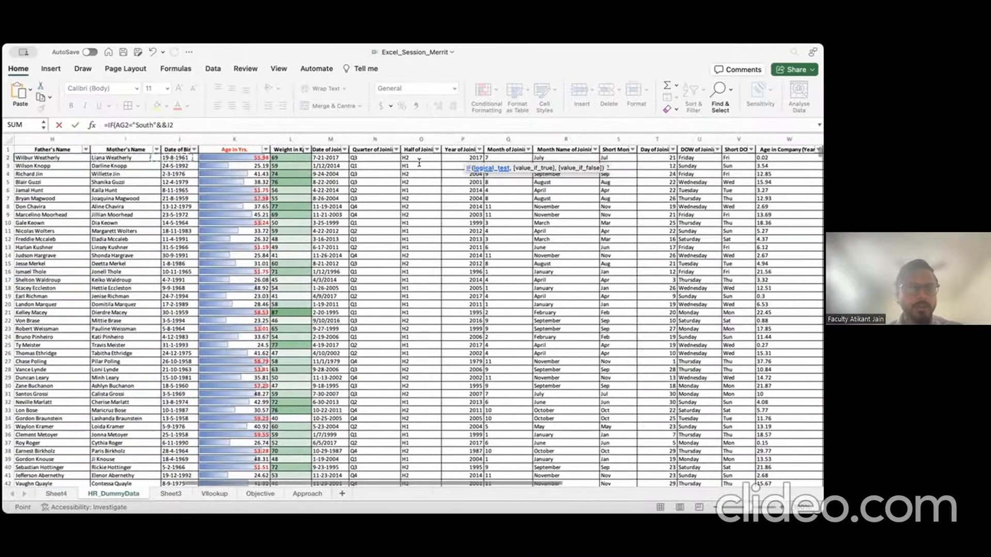
pyautogui.press('Right')
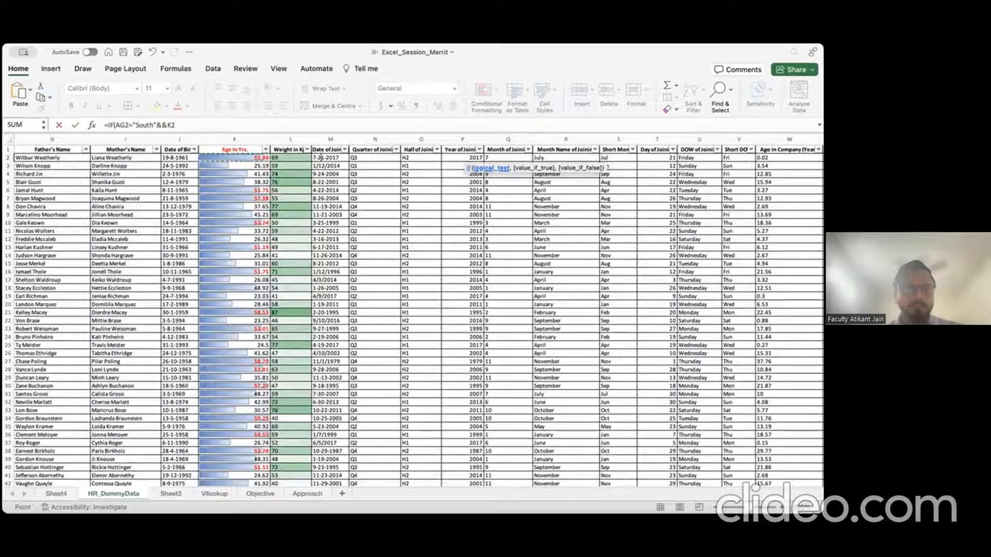
pyautogui.click(213, 122)
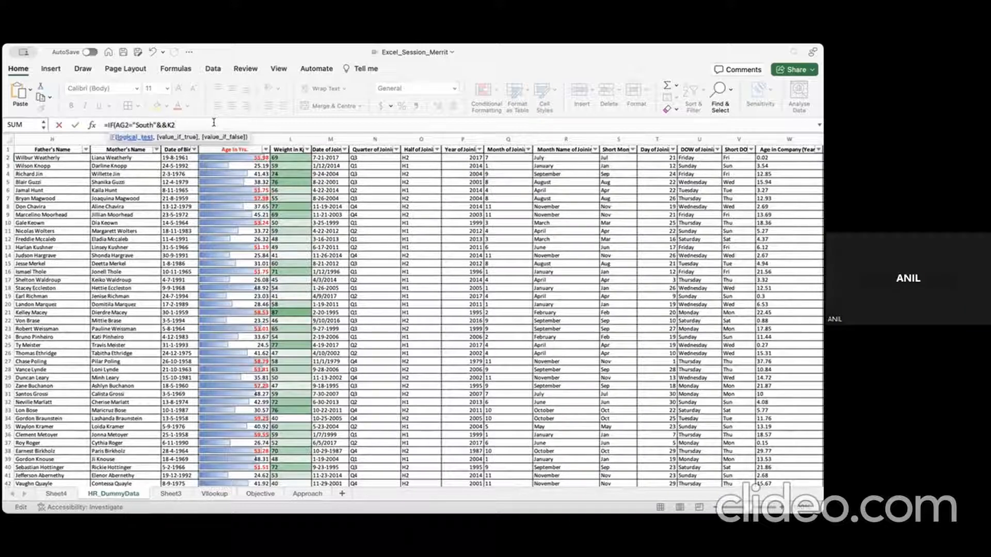
pyautogui.write('>50')
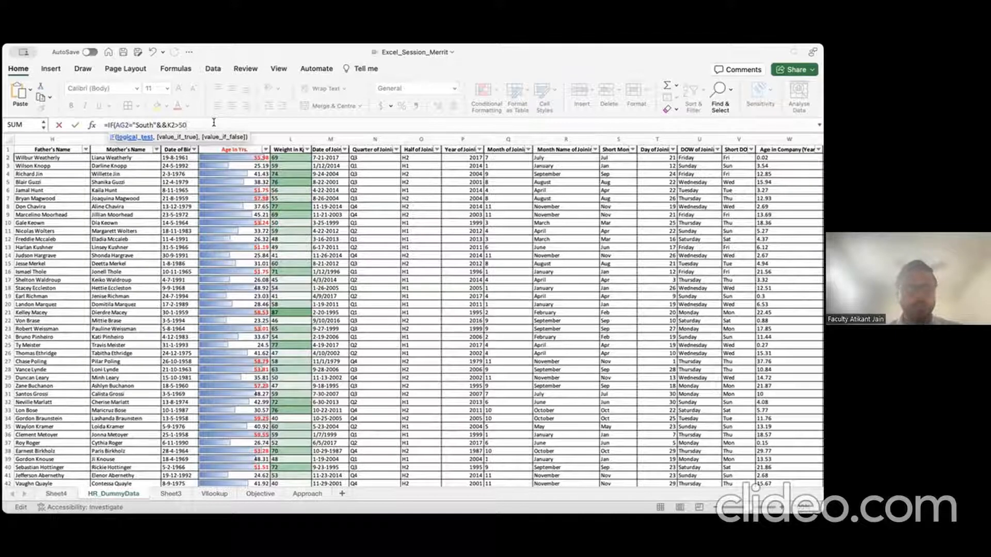
pyautogui.write(',')
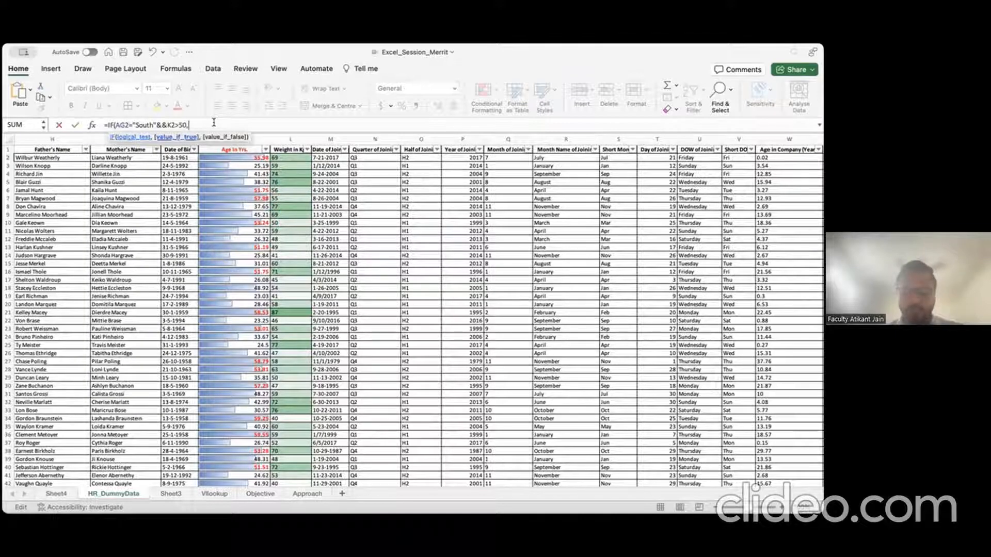
pyautogui.write('"Yes')
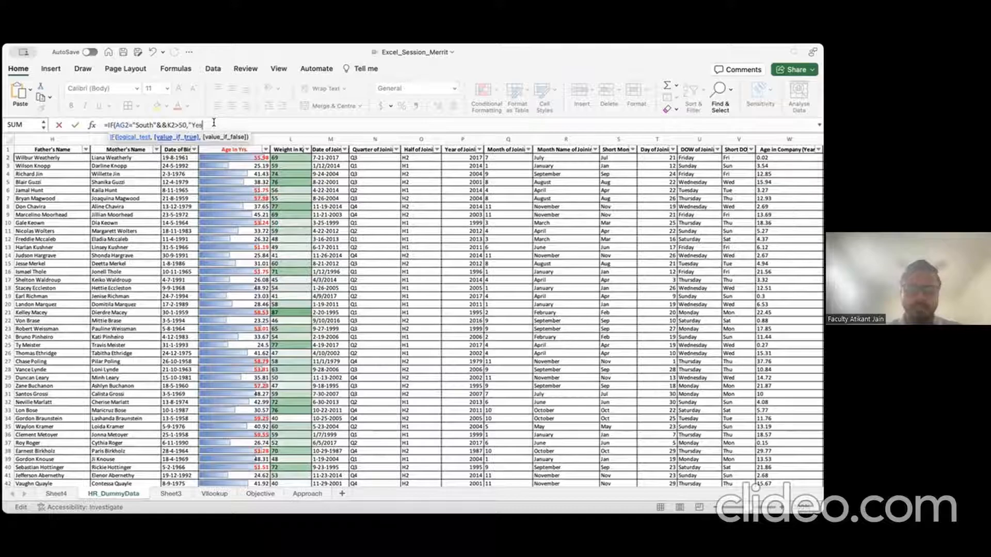
pyautogui.write('",')
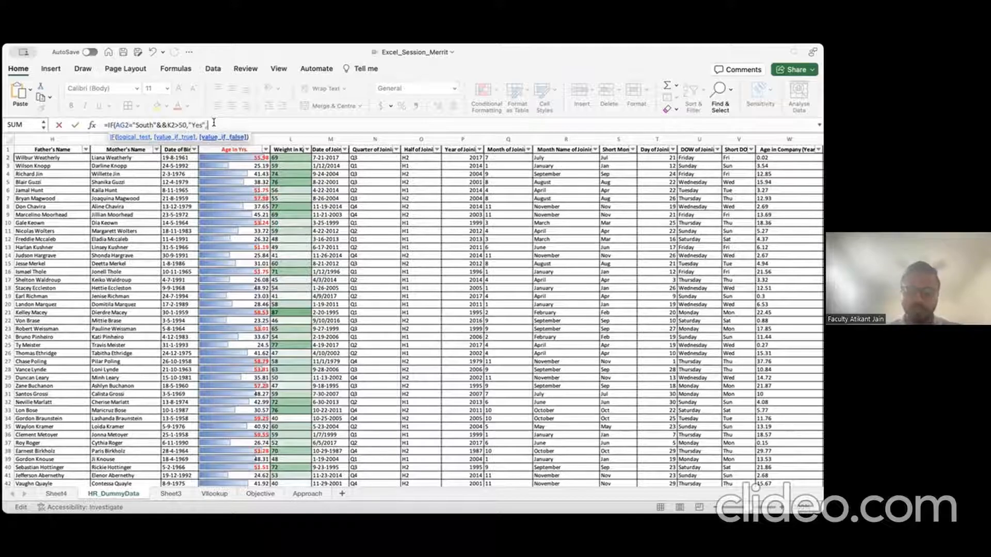
pyautogui.write('"No"')
pyautogui.press('Return')
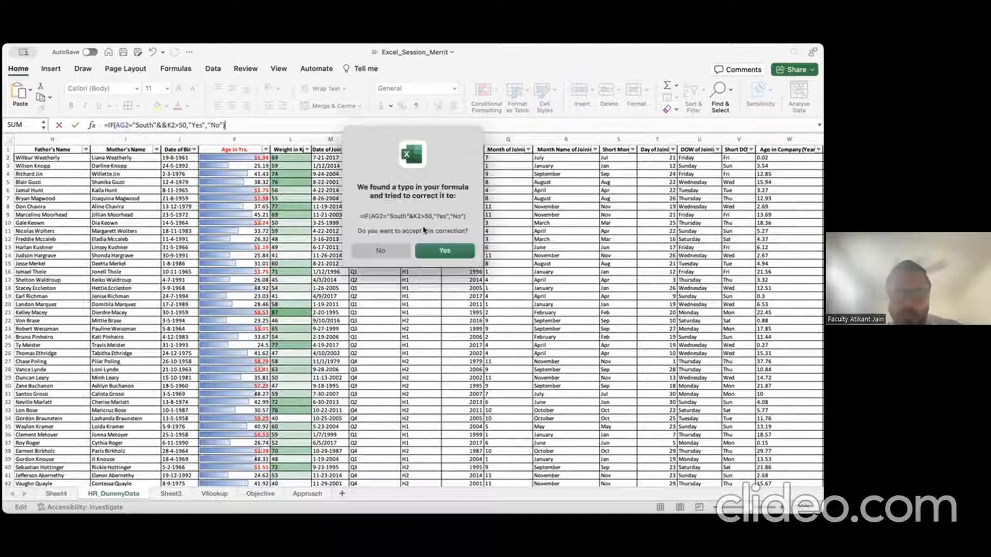
pyautogui.click(445, 250)
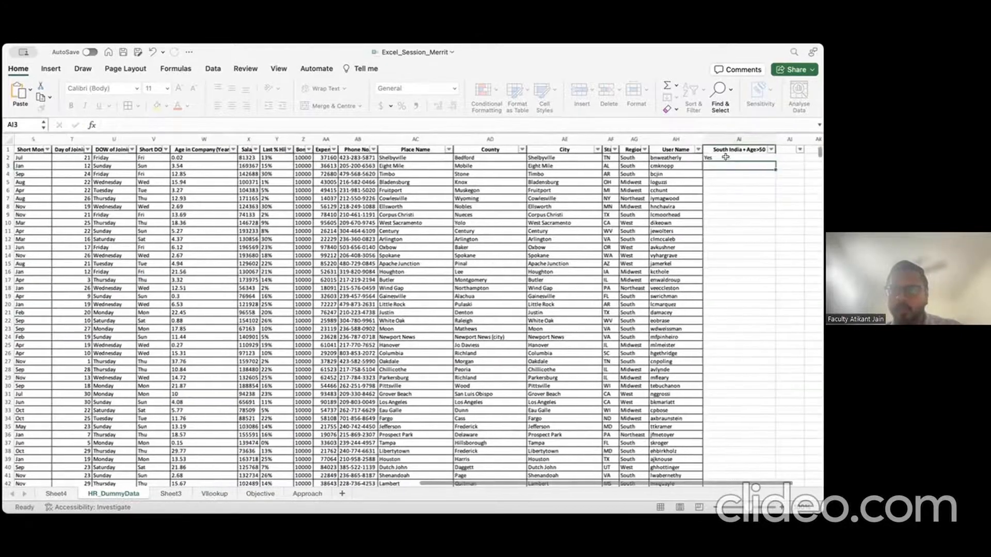
# Step: Review AI2's region-and-age condition, then begin a new =if( formula in AI6
pyautogui.press('Up')
pyautogui.click(158, 124)
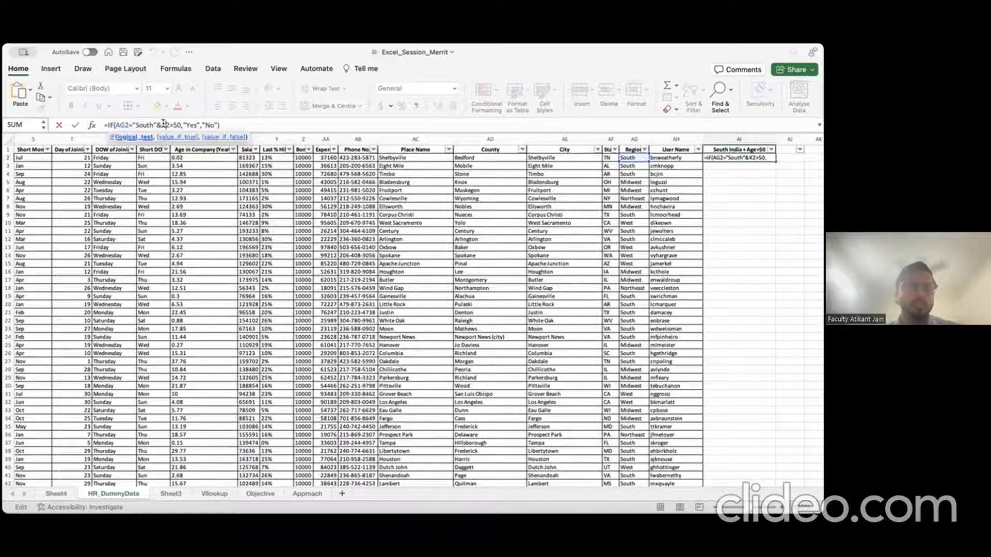
pyautogui.click(227, 125)
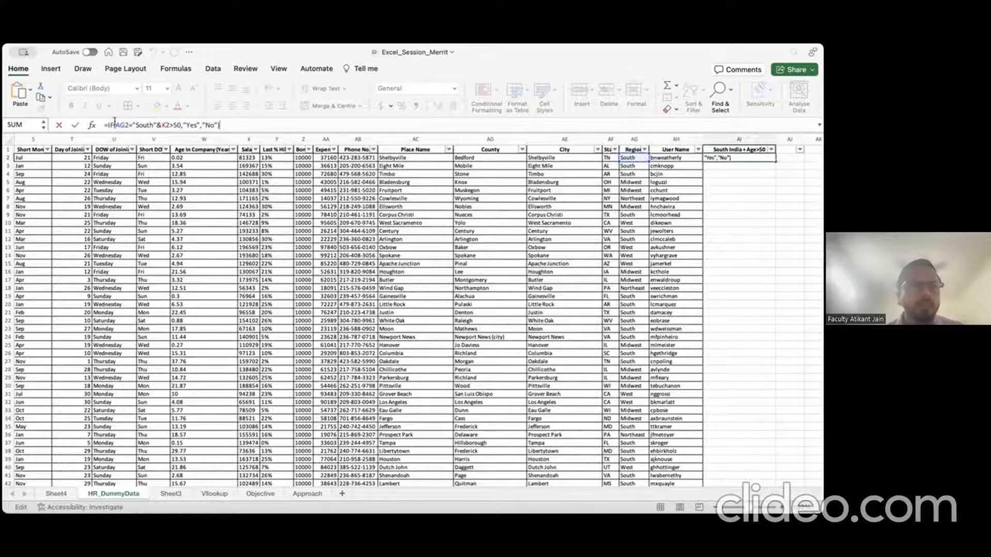
pyautogui.moveTo(114, 125); pyautogui.dragTo(179, 124)
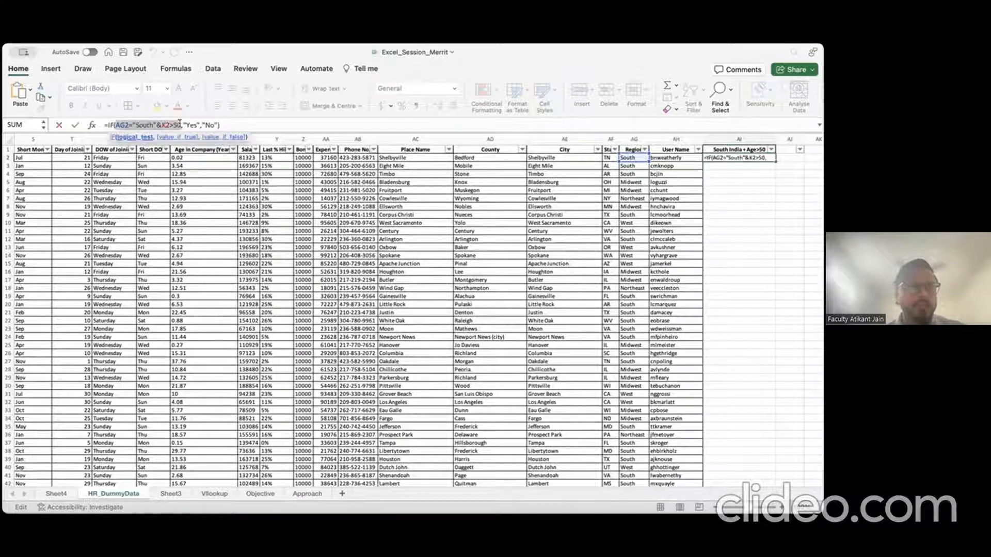
pyautogui.press('Return')
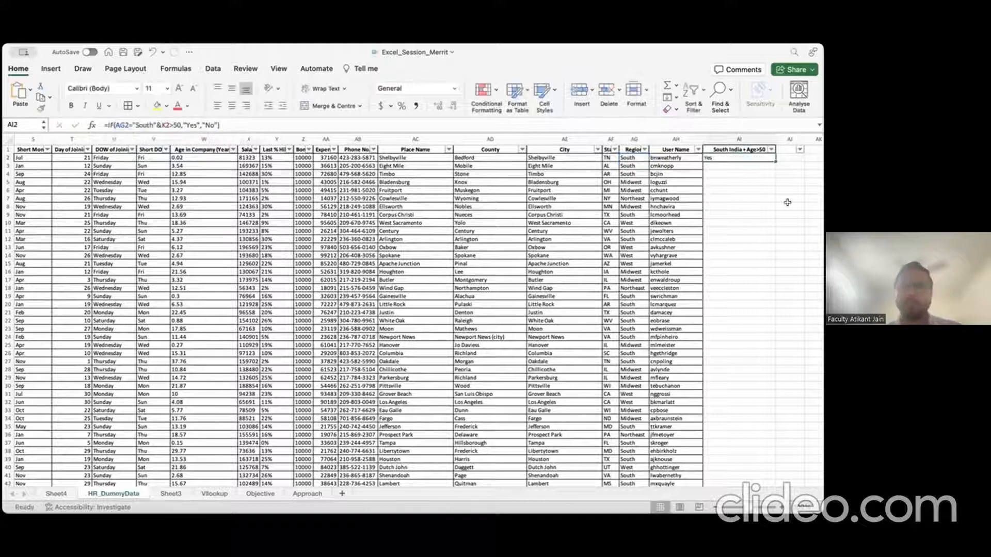
pyautogui.click(731, 186)
pyautogui.write('=if(')
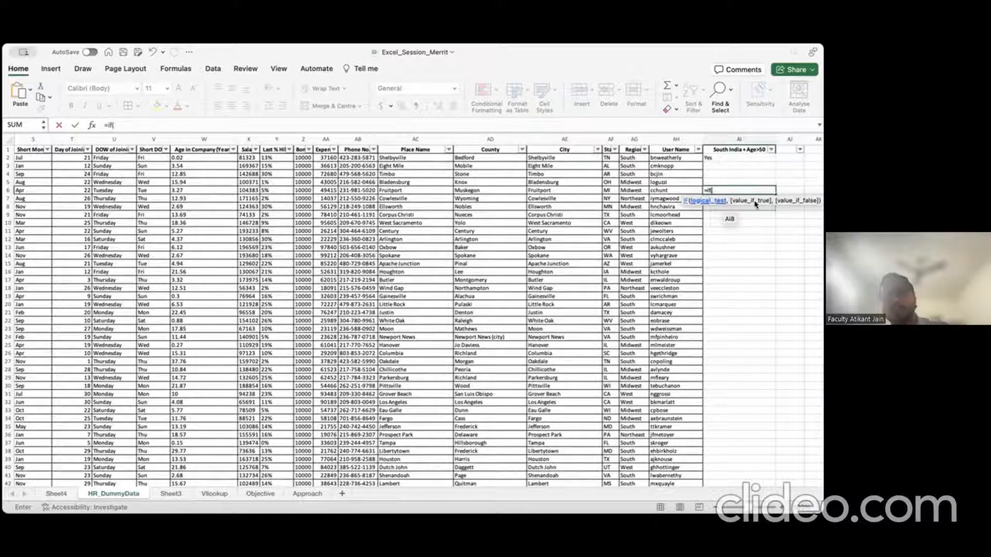
# Step: Change AI2's formula to use column-locked $AG2 and $K2 references
pyautogui.press('Escape')
pyautogui.click(728, 160)
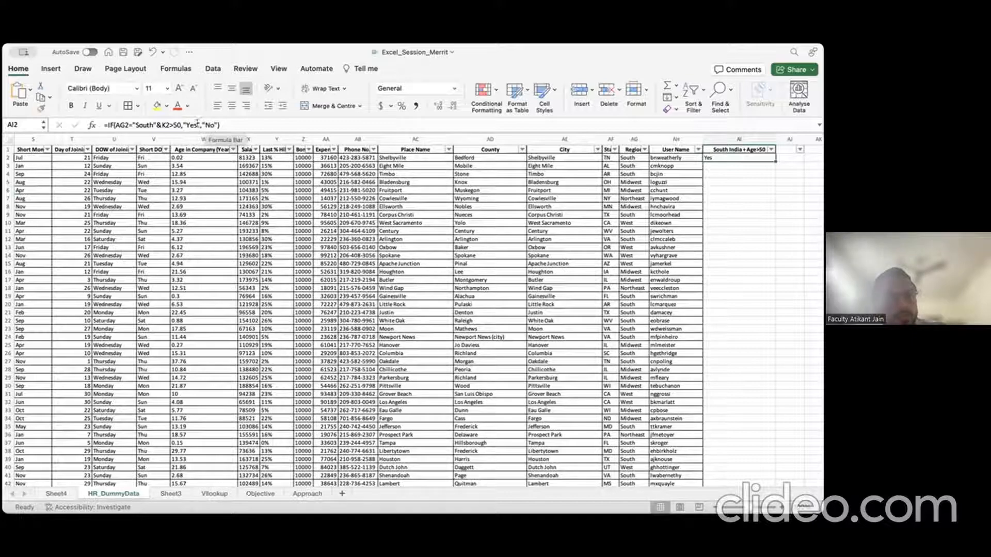
pyautogui.click(160, 125)
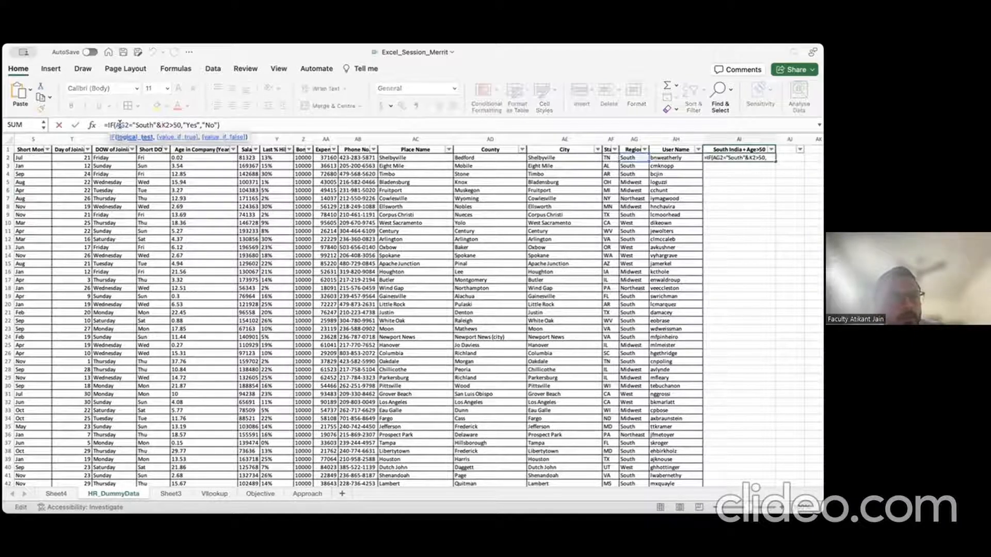
pyautogui.write('$')
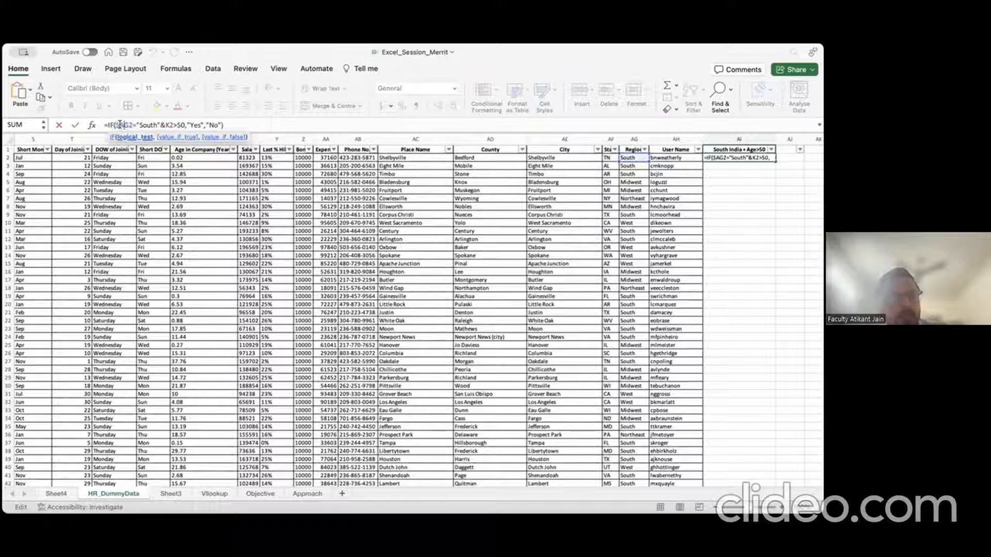
pyautogui.press('Right')
pyautogui.press('Right')
pyautogui.press('Right')
pyautogui.press('Right')
pyautogui.press('Right')
pyautogui.press('Right')
pyautogui.press('Right')
pyautogui.press('Right')
pyautogui.press('Right')
pyautogui.press('Right')
pyautogui.press('Right')
pyautogui.press('Right')
pyautogui.press('Right')
pyautogui.press('Right')
pyautogui.press('Left')
pyautogui.write('$')
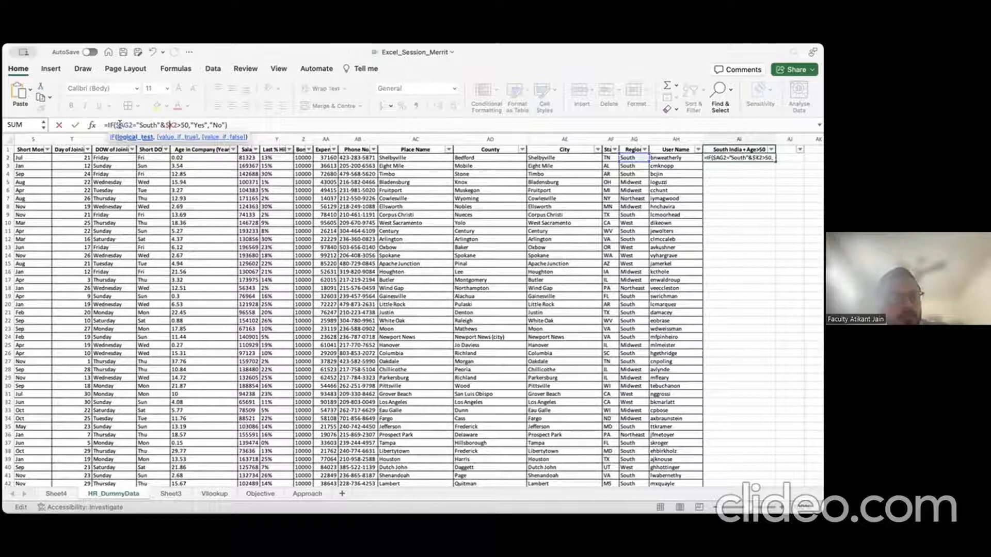
pyautogui.press('Return')
# Step: Copy AI2's formula down into AI3:AI15
pyautogui.press('super+c')
pyautogui.hotkey('shift', 'Down')
pyautogui.hotkey('shift', 'Down')
pyautogui.hotkey('shift', 'Down')
pyautogui.hotkey('shift', 'Down')
pyautogui.hotkey('shift', 'Down')
pyautogui.hotkey('shift', 'Down')
pyautogui.hotkey('shift', 'Down')
pyautogui.hotkey('shift', 'Down')
pyautogui.hotkey('shift', 'Down')
pyautogui.hotkey('shift', 'Down')
pyautogui.hotkey('shift', 'Down')
pyautogui.hotkey('shift', 'Down')
pyautogui.hotkey('shift', 'Down')
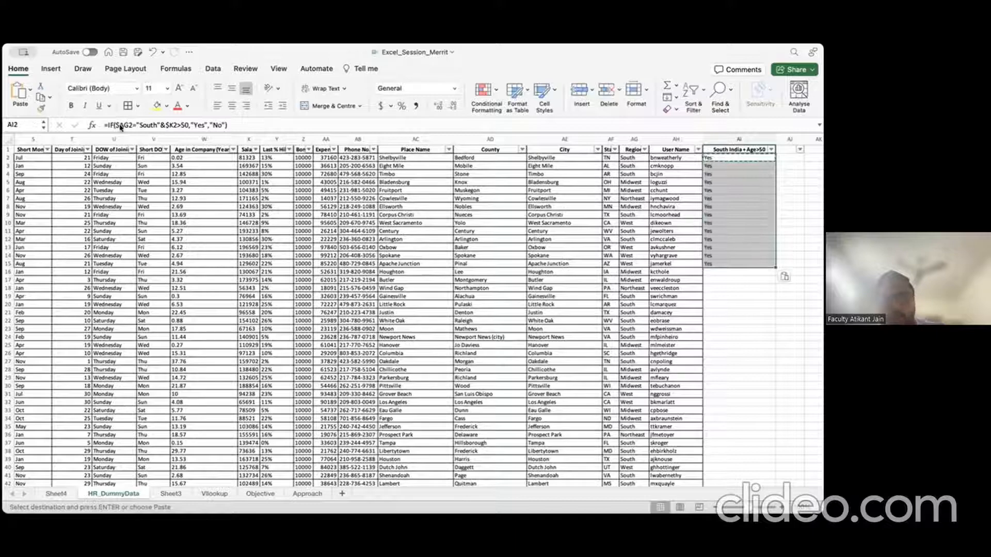
pyautogui.press('super+v')
pyautogui.press('Escape')
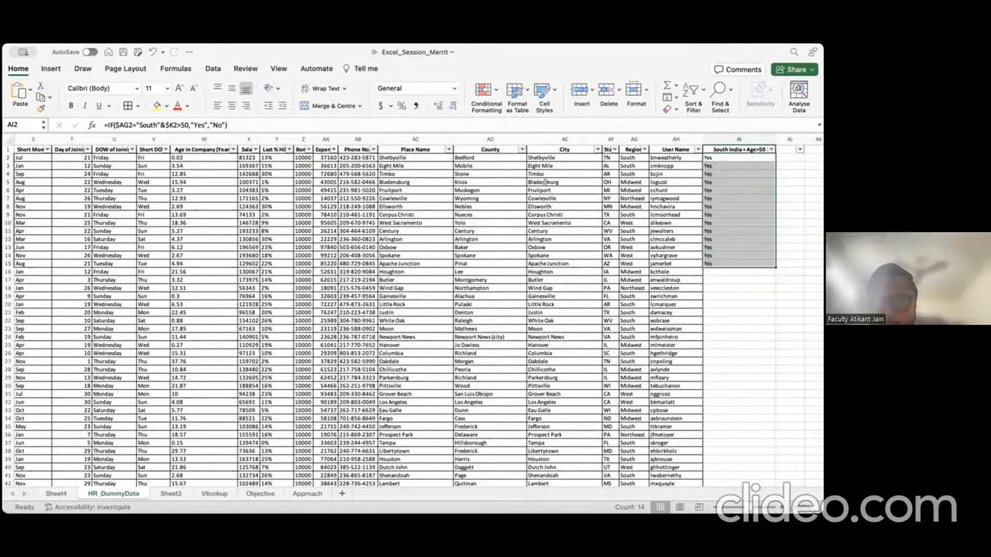
# Step: Check the copied formulas in AI6, AI3 and AI2 against region in AG5
pyautogui.click(720, 189)
pyautogui.click(630, 182)
pyautogui.click(722, 167)
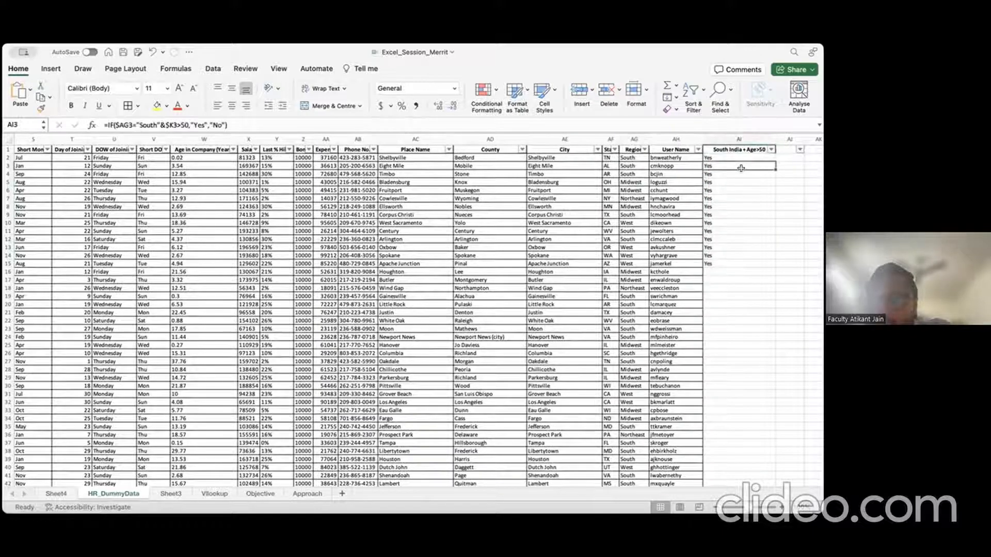
pyautogui.click(736, 156)
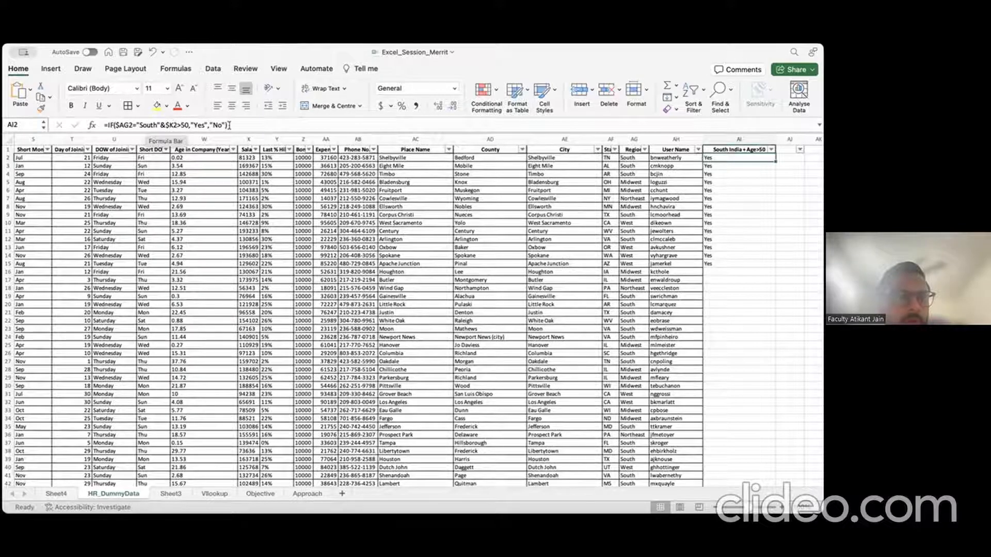
# Step: Rewrite AI2 as =IF(AND($AG2="South",$K2>50),"Yes","No")
pyautogui.click(166, 125)
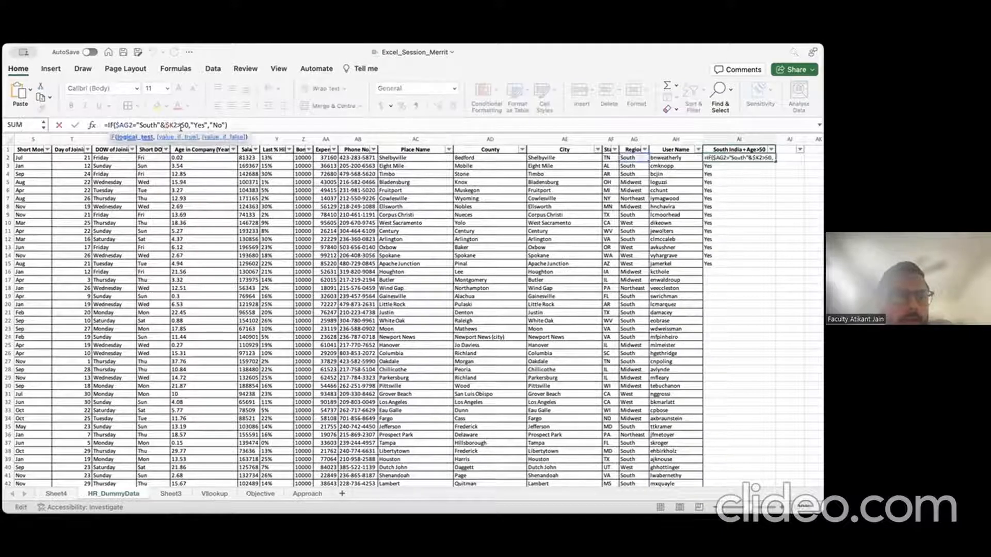
pyautogui.press('BackSpace')
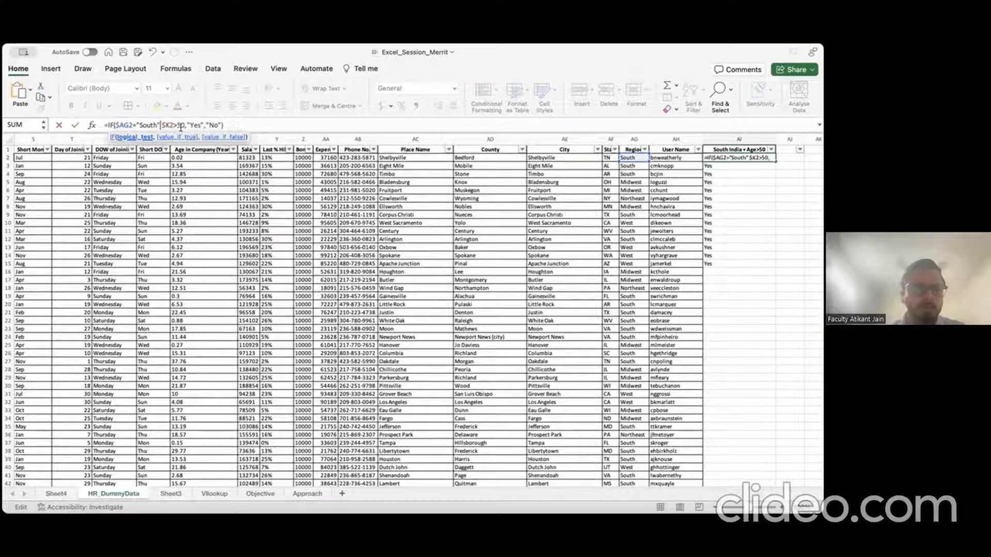
pyautogui.press('Left')
pyautogui.press('Left')
pyautogui.press('Left')
pyautogui.press('Left')
pyautogui.write('AND')
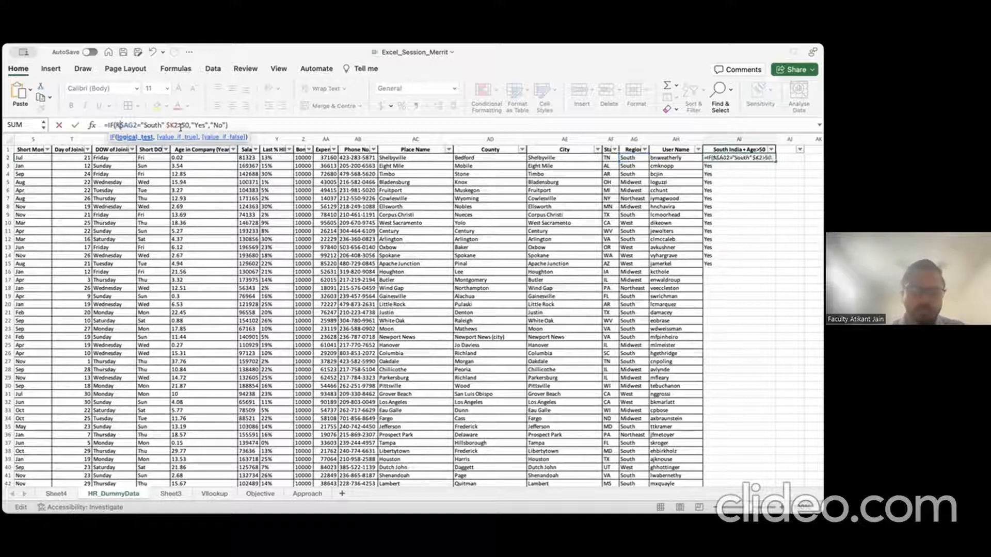
pyautogui.write('(AND')
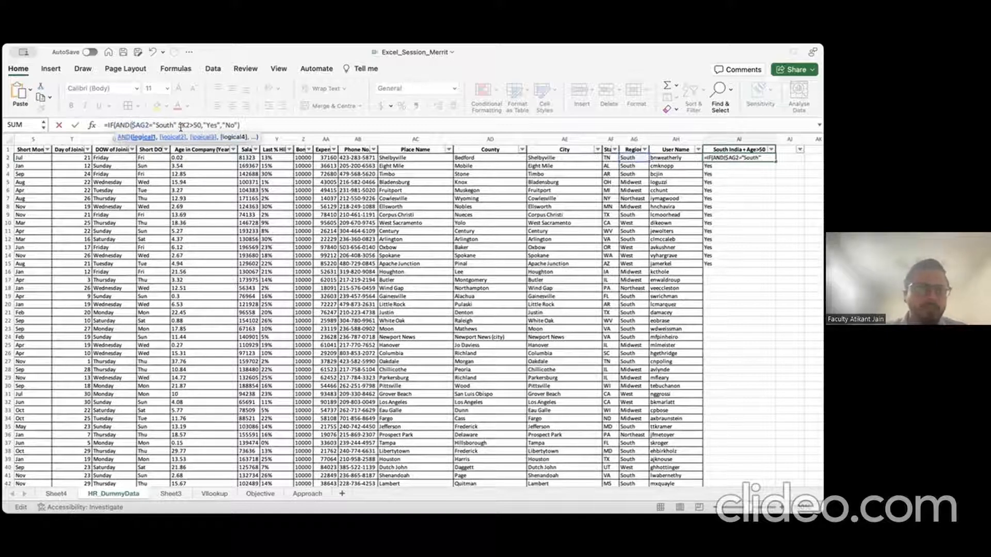
pyautogui.press('Right')
pyautogui.press('Right')
pyautogui.press('Right')
pyautogui.press('Right')
pyautogui.press('Right')
pyautogui.press('Right')
pyautogui.press('Right')
pyautogui.press('Right')
pyautogui.press('Right')
pyautogui.press('Right')
pyautogui.press('Right')
pyautogui.press('Right')
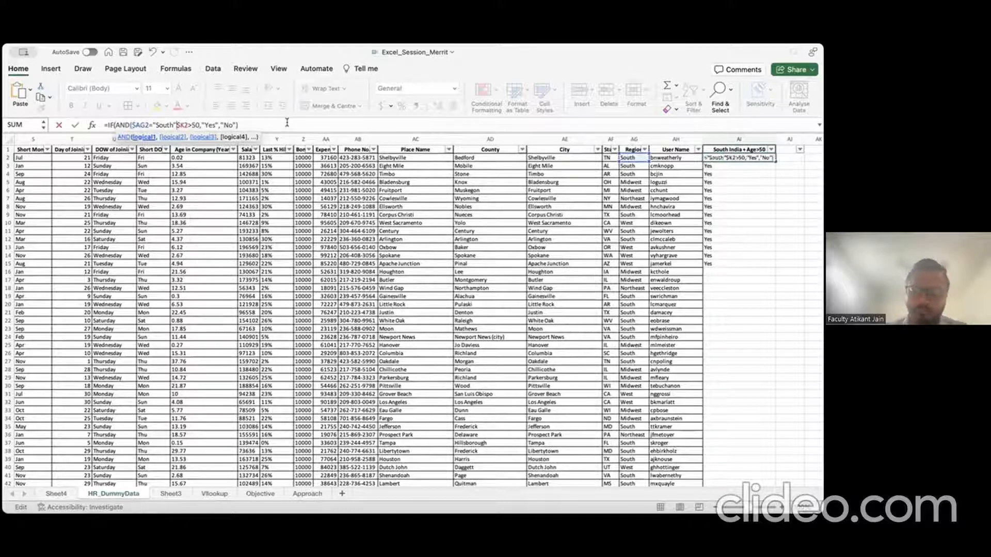
pyautogui.write(',"No"')
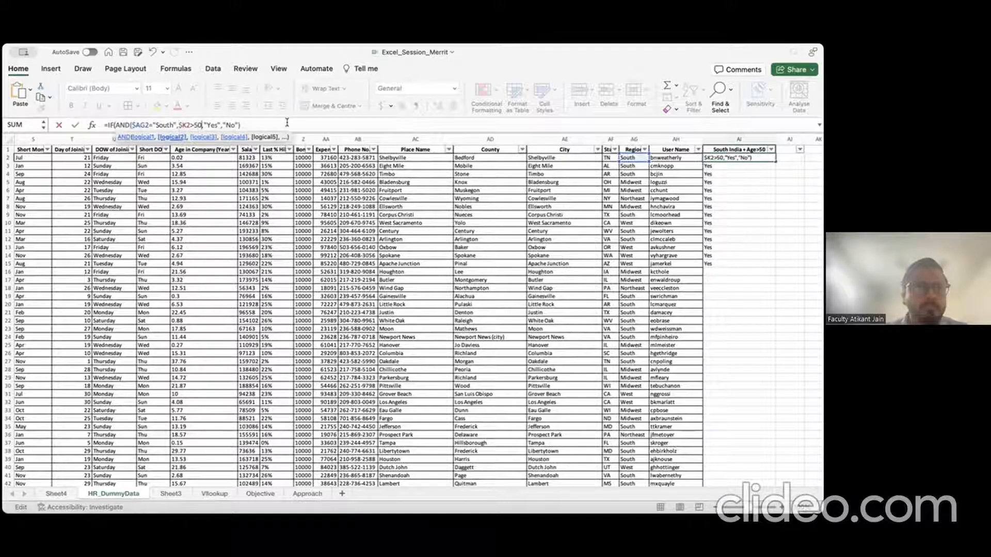
pyautogui.write(')')
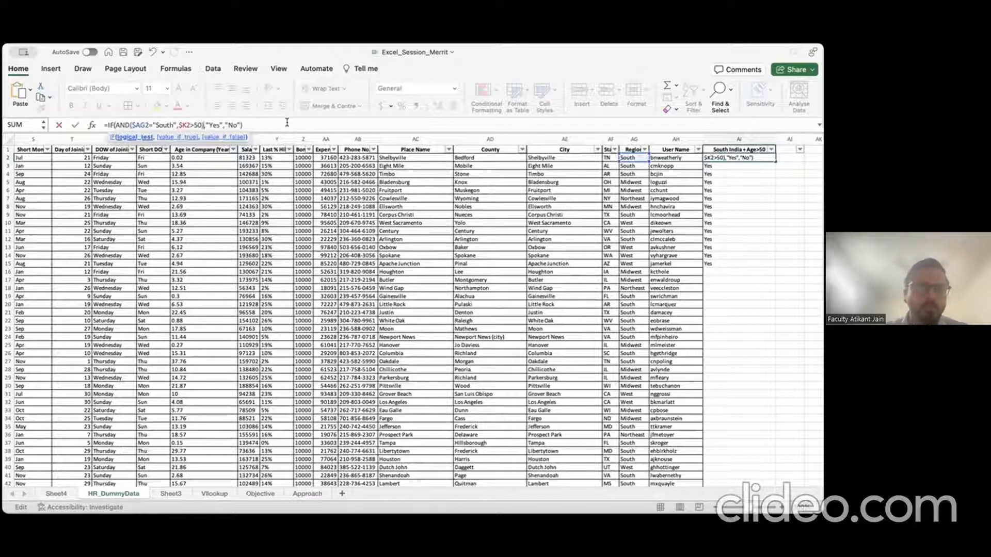
pyautogui.hotkey('ctrl', 'Return')
# Step: Copy the IF(AND) formula from AI2 down through AI15
pyautogui.hotkey('shift', 'Down')
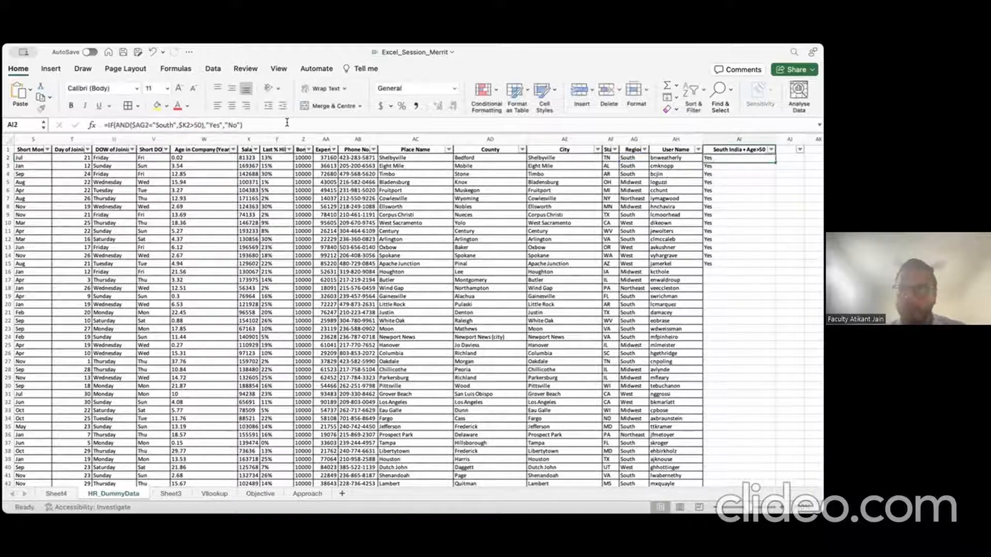
pyautogui.hotkey('ctrl', 'c')
pyautogui.hotkey('shift', 'Down')
pyautogui.hotkey('shift', 'Down')
pyautogui.hotkey('shift', 'Down')
pyautogui.hotkey('shift', 'Down')
pyautogui.hotkey('shift', 'Down')
pyautogui.hotkey('shift', 'Down')
pyautogui.hotkey('shift', 'Down')
pyautogui.hotkey('shift', 'Down')
pyautogui.hotkey('shift', 'Down')
pyautogui.hotkey('shift', 'Down')
pyautogui.hotkey('shift', 'Down')
pyautogui.hotkey('shift', 'Down')
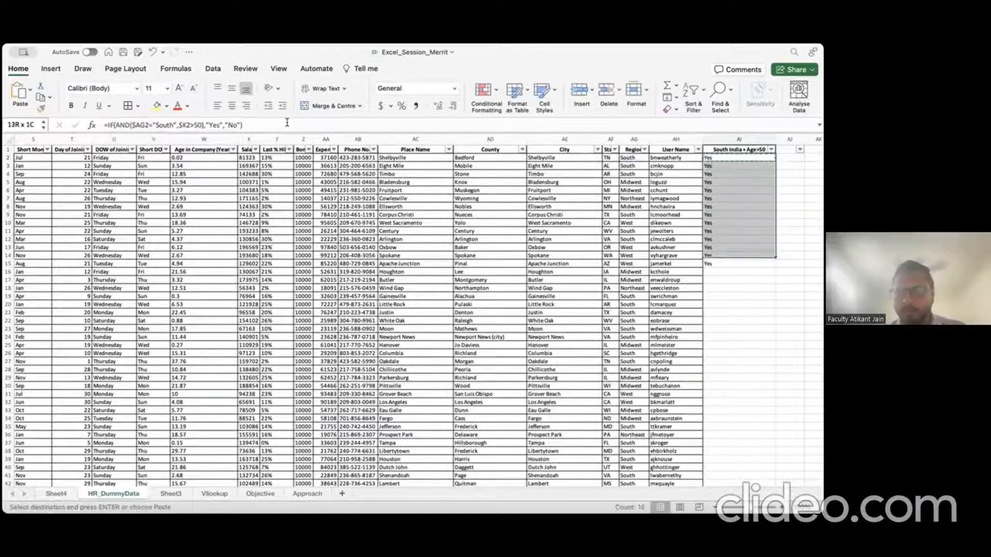
pyautogui.hotkey('ctrl', 'v')
pyautogui.press('Escape')
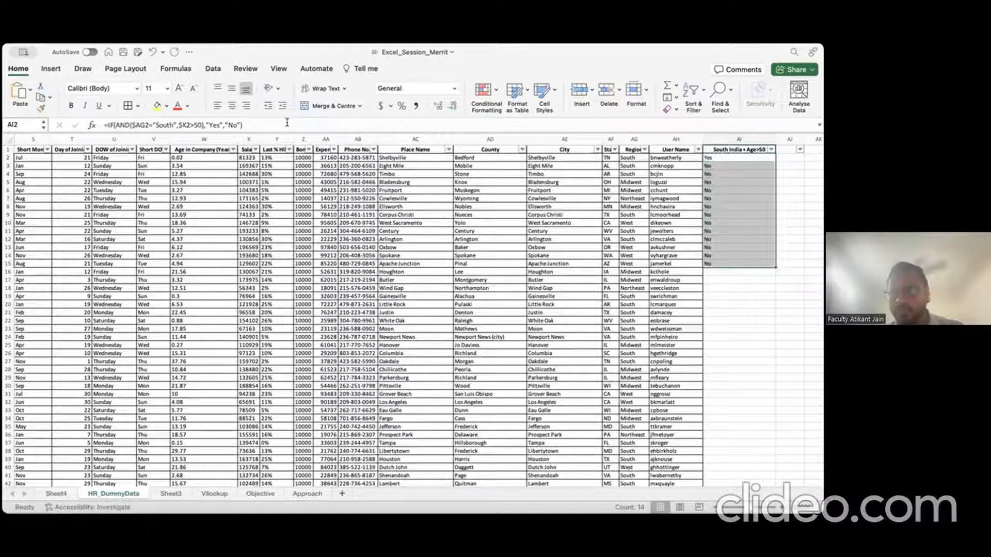
pyautogui.press('Down')
pyautogui.press('Up')
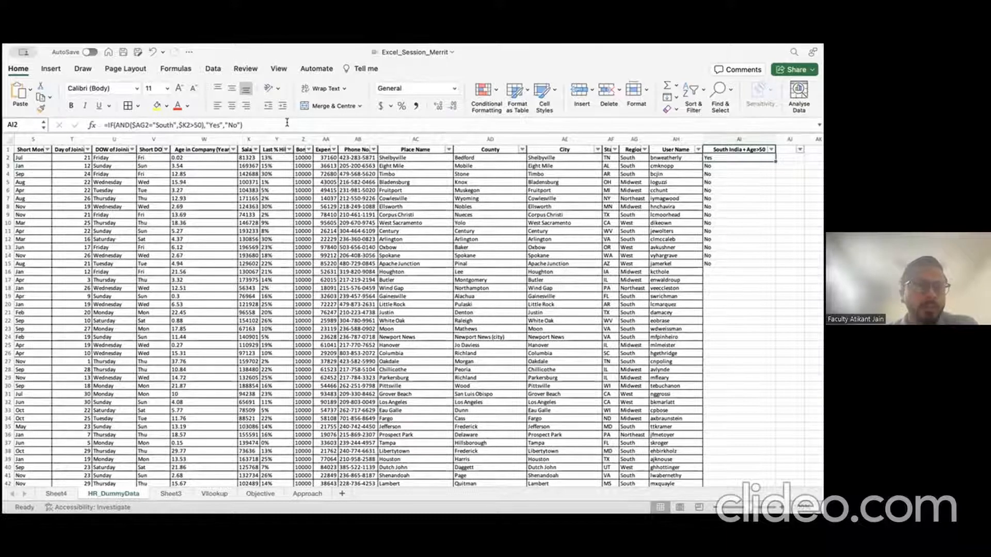
pyautogui.doubleClick(121, 125)
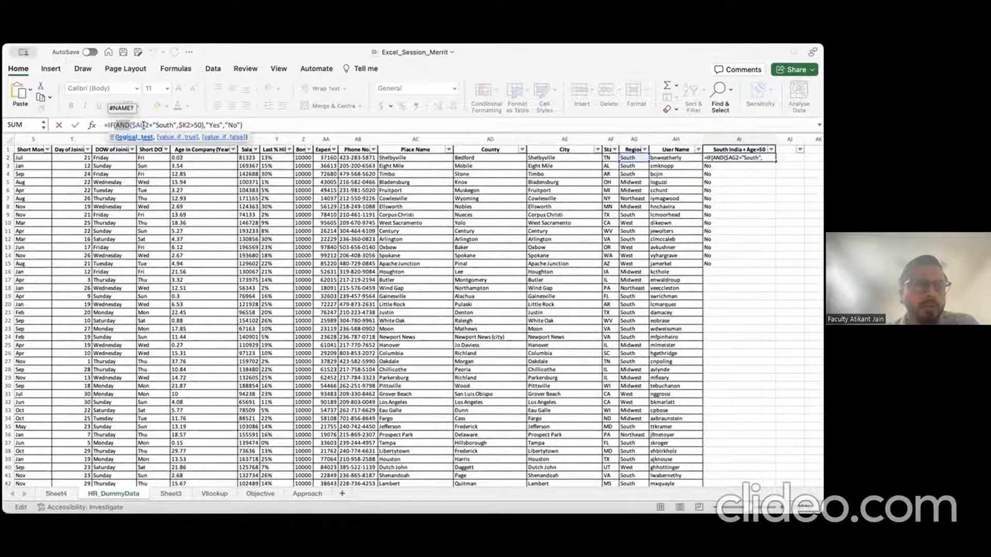
pyautogui.doubleClick(166, 125)
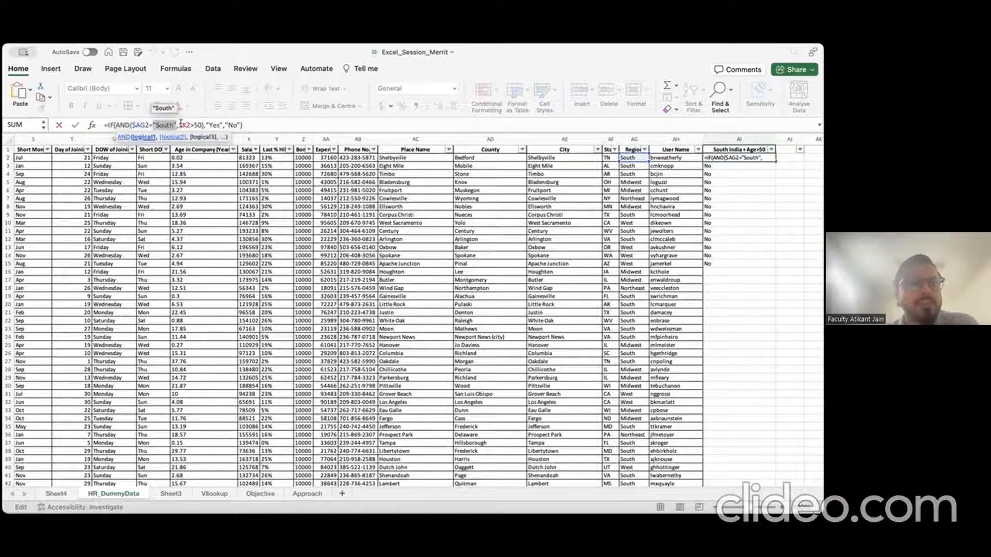
pyautogui.doubleClick(197, 125)
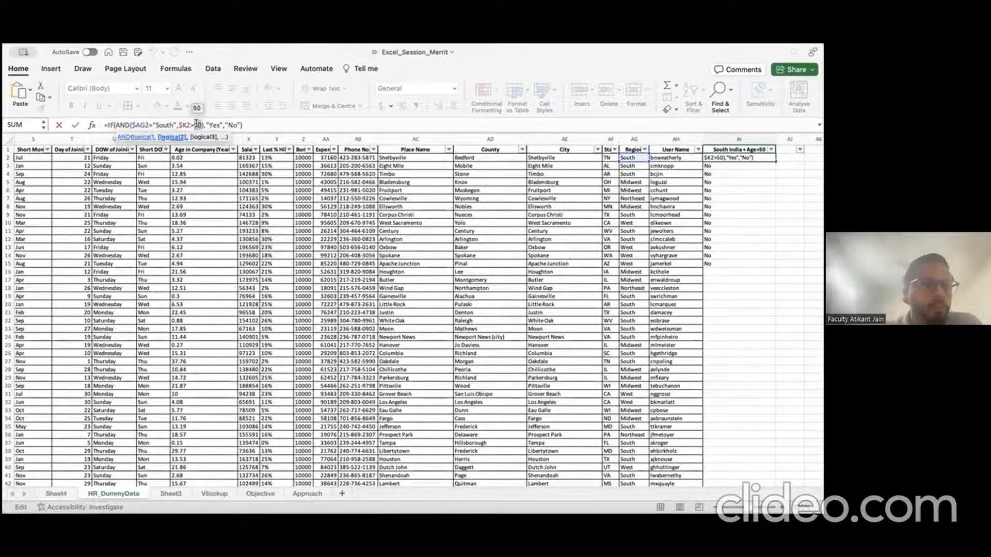
pyautogui.doubleClick(212, 125)
pyautogui.click(242, 125)
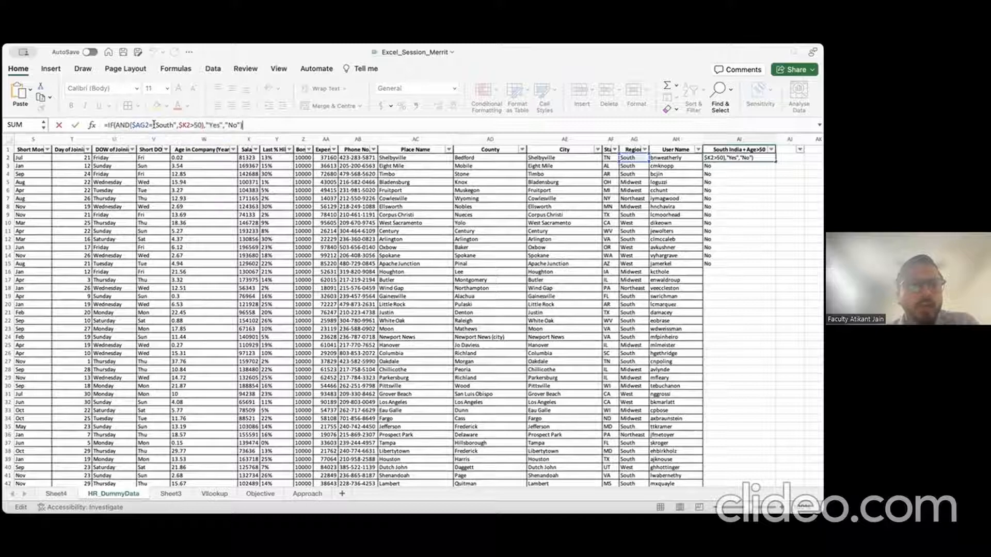
pyautogui.doubleClick(122, 125)
pyautogui.write('OR')
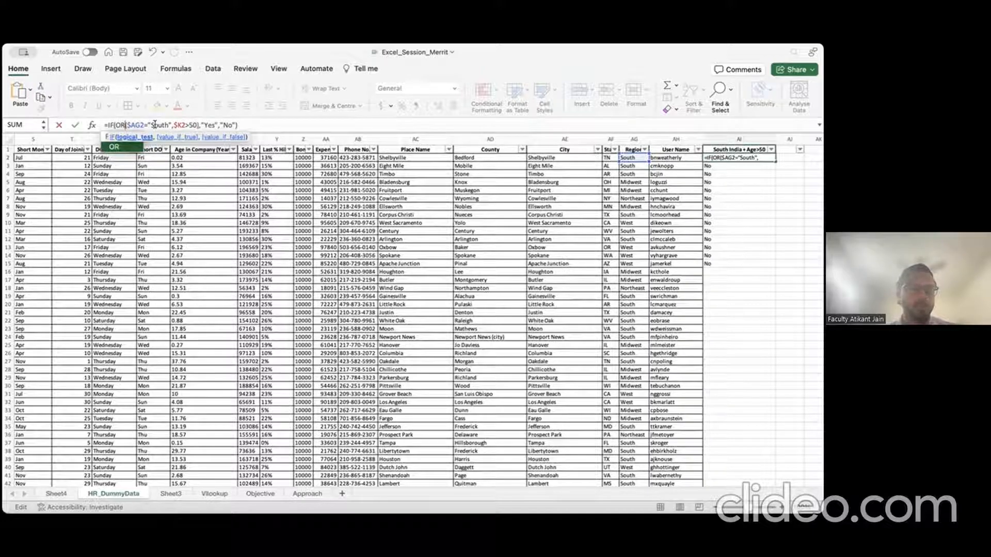
pyautogui.press('BackSpace')
pyautogui.press('BackSpace')
pyautogui.write('AND')
pyautogui.press('Return')
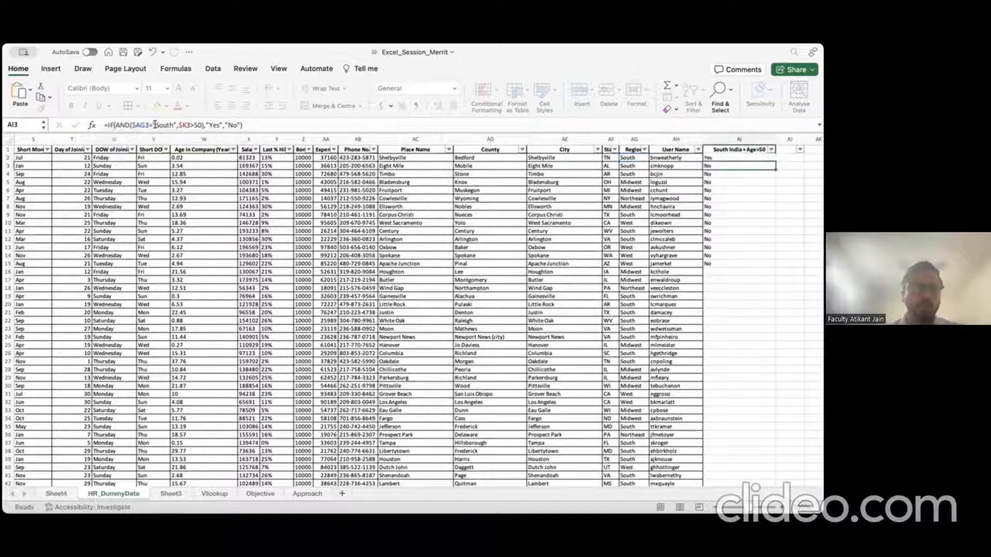
pyautogui.press('Up')
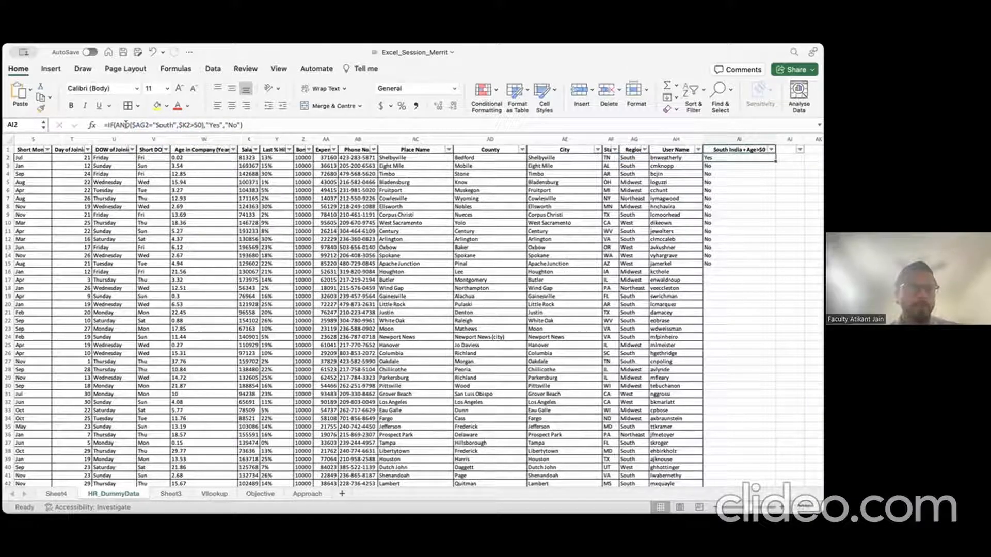
pyautogui.click(203, 124)
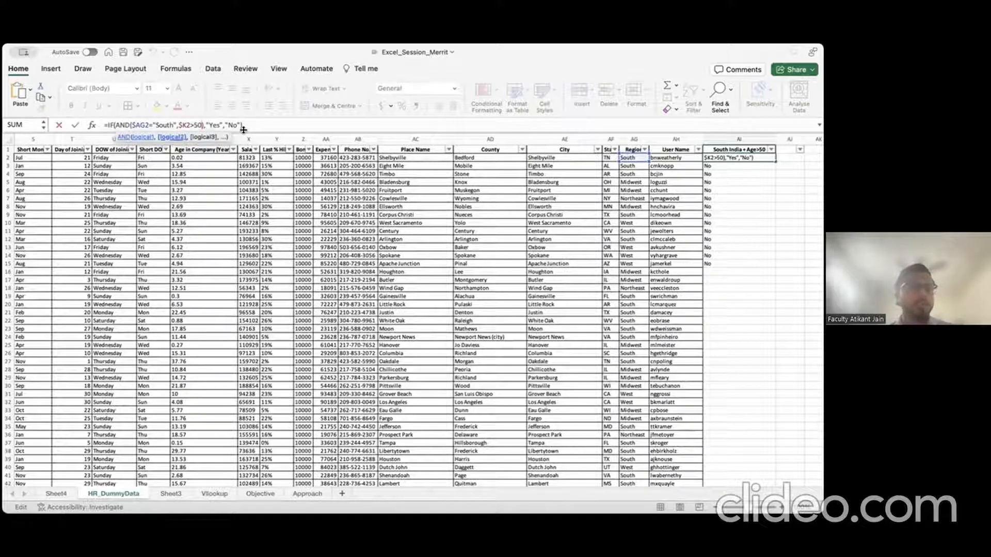
# Step: Add X2>75000 as a third condition inside AI2's AND
pyautogui.write(',')
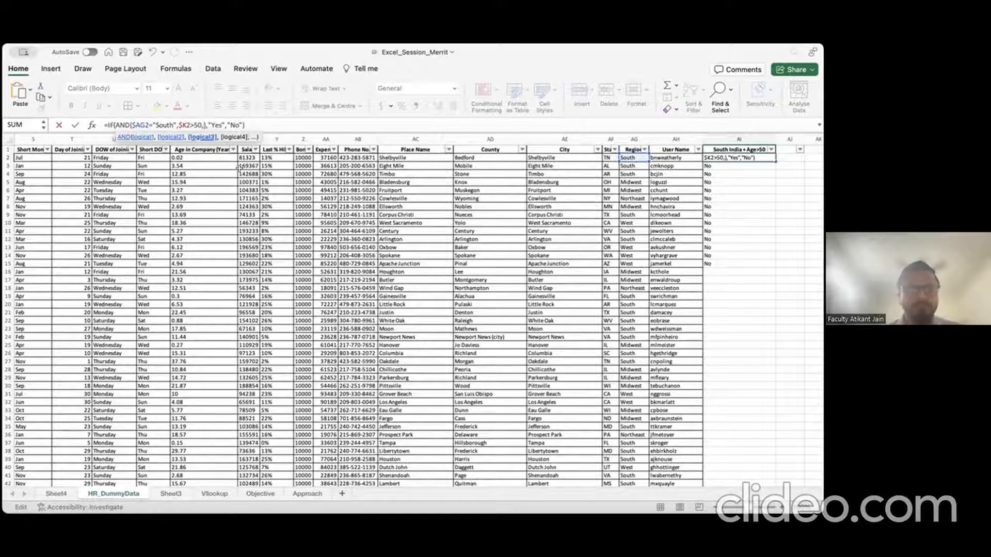
pyautogui.click(250, 158)
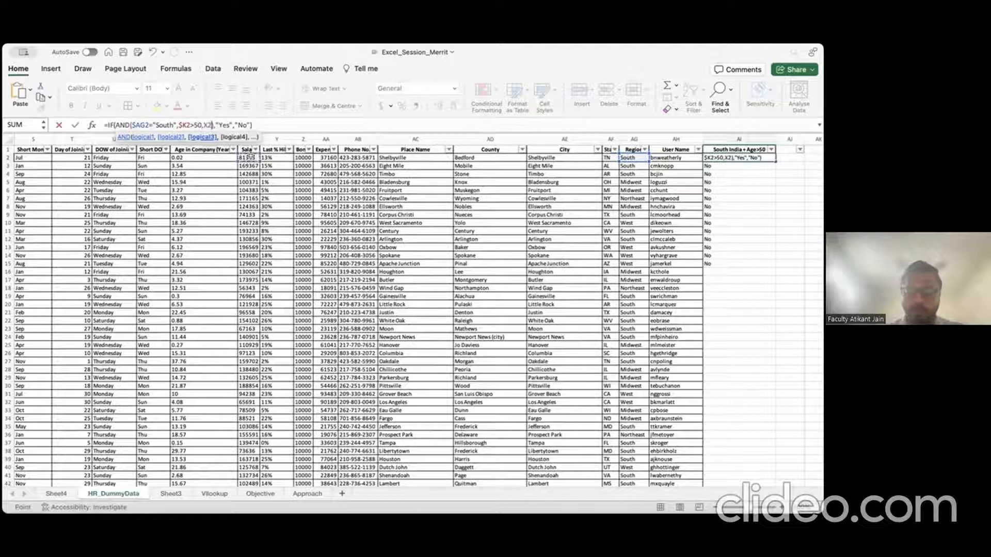
pyautogui.write('>')
pyautogui.write('75000')
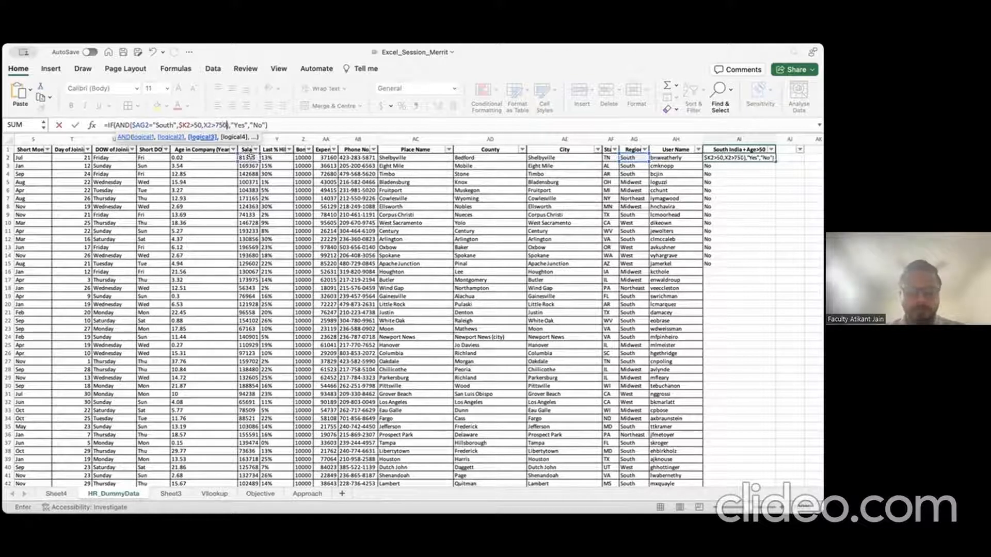
pyautogui.write(')')
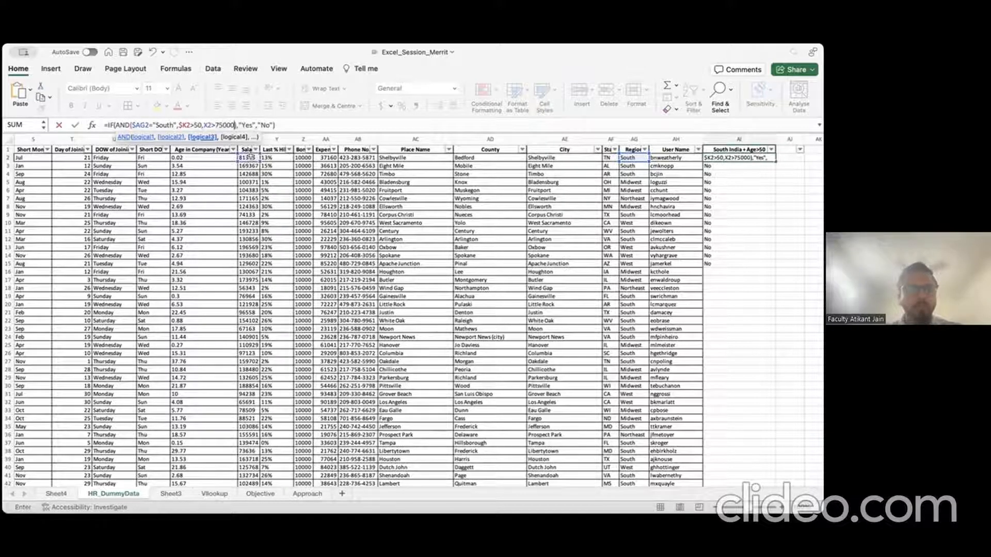
pyautogui.press('Return')
# Step: Copy the three-condition formula from AI2 down to AI22
pyautogui.press('Up')
pyautogui.press('super+c')
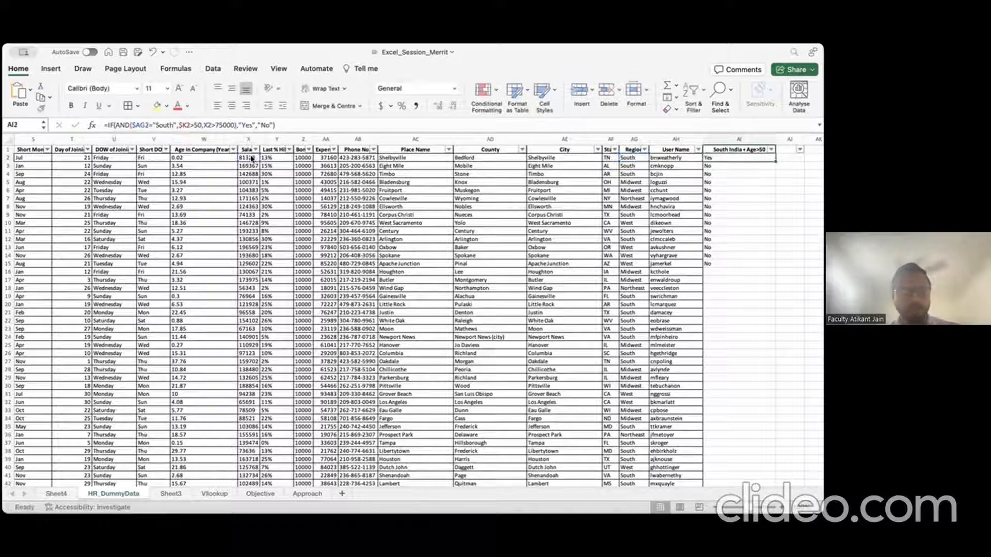
pyautogui.hotkey('shift', 'Down')
pyautogui.hotkey('shift', 'Down')
pyautogui.hotkey('shift', 'Down')
pyautogui.hotkey('shift', 'Down')
pyautogui.hotkey('shift', 'Down')
pyautogui.hotkey('shift', 'Down')
pyautogui.hotkey('shift', 'Down')
pyautogui.hotkey('shift', 'Down')
pyautogui.hotkey('shift', 'Down')
pyautogui.hotkey('shift', 'Down')
pyautogui.hotkey('shift', 'Down')
pyautogui.hotkey('shift', 'Down')
pyautogui.hotkey('shift', 'Down')
pyautogui.hotkey('shift', 'Down')
pyautogui.hotkey('shift', 'Down')
pyautogui.hotkey('shift', 'Down')
pyautogui.hotkey('shift', 'Down')
pyautogui.hotkey('shift', 'Down')
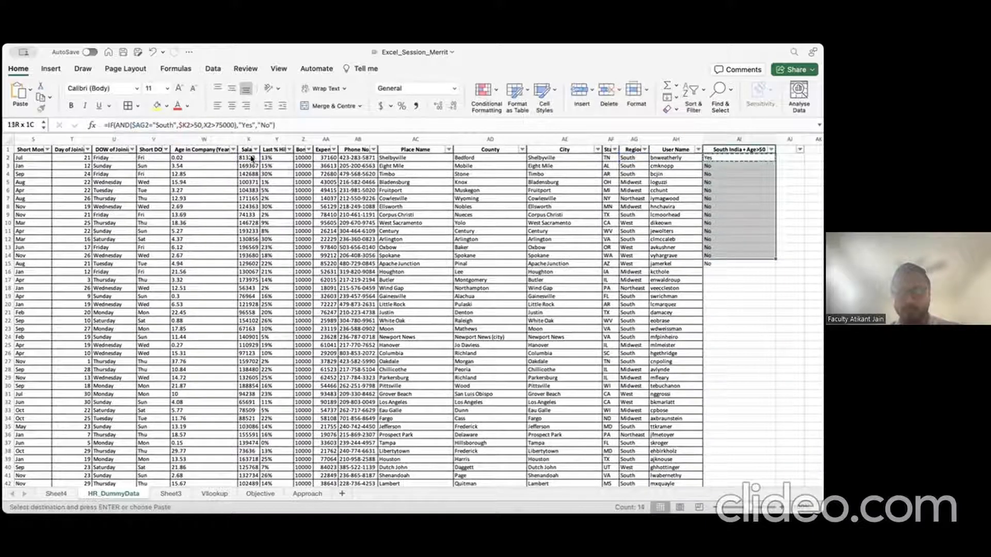
pyautogui.hotkey('shift', 'Down')
pyautogui.hotkey('shift', 'Down')
pyautogui.press('super+v')
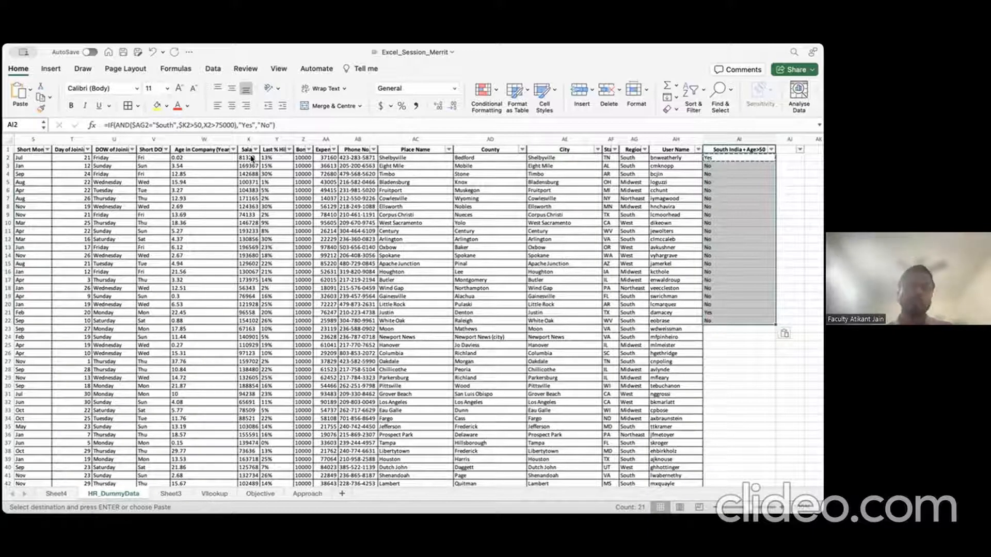
pyautogui.press('Escape')
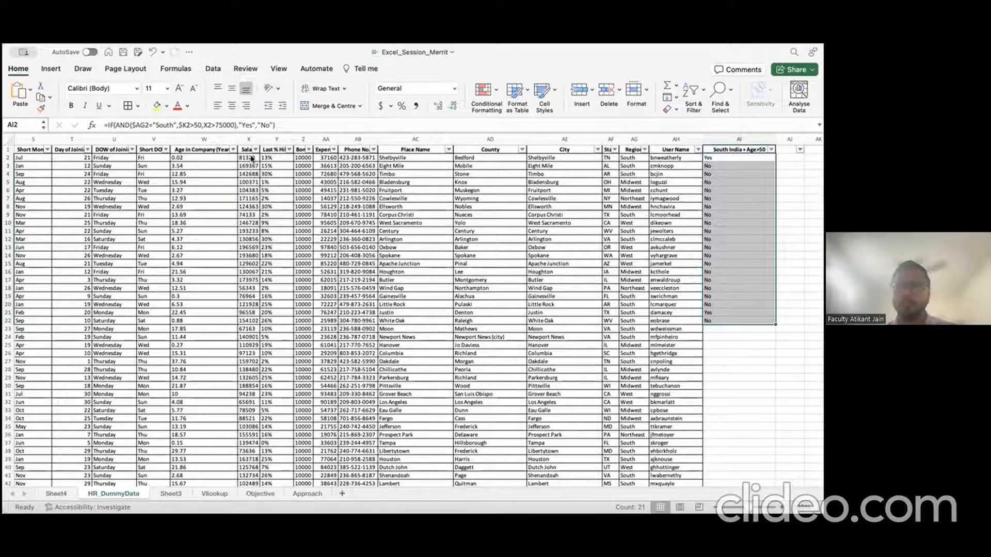
pyautogui.press('Down')
pyautogui.press('Down')
pyautogui.press('Down')
pyautogui.press('Down')
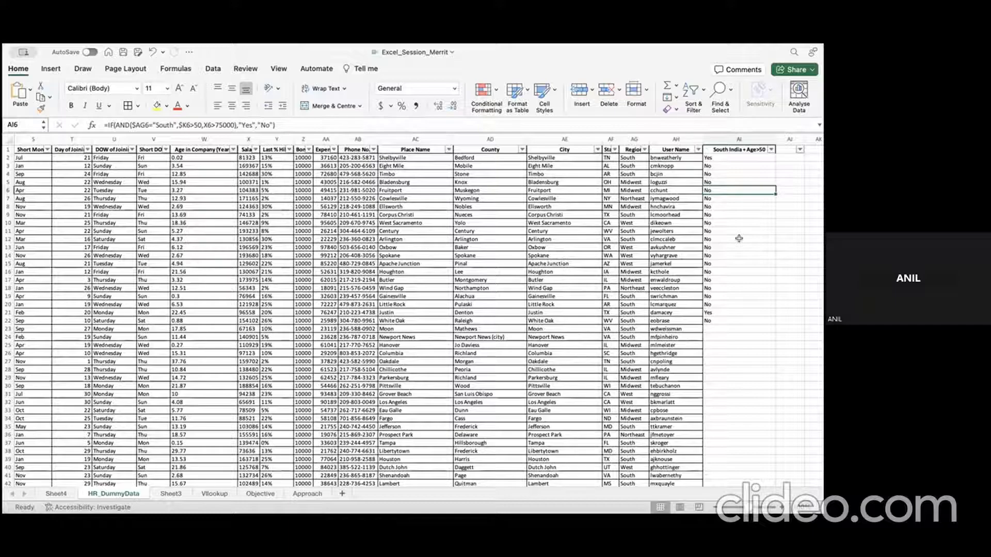
# Step: Inspect the IF(AND) formulas in AI3 and AI22, then select empty cell AJ1
pyautogui.click(725, 166)
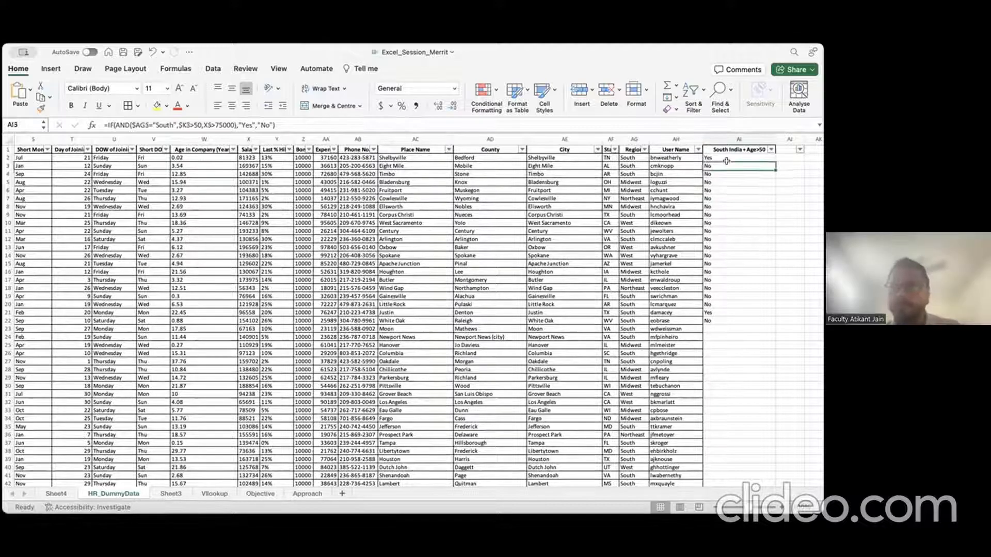
pyautogui.click(724, 320)
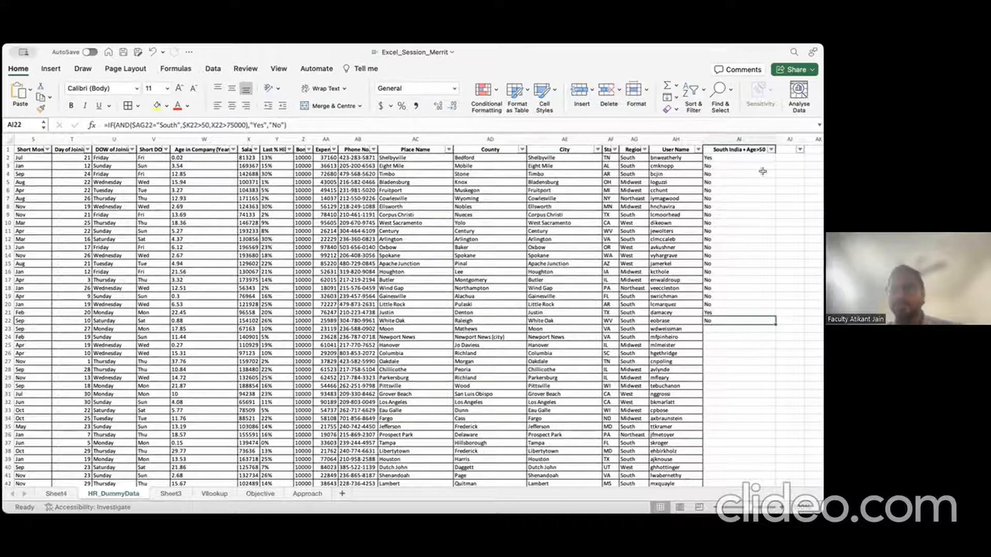
pyautogui.click(782, 153)
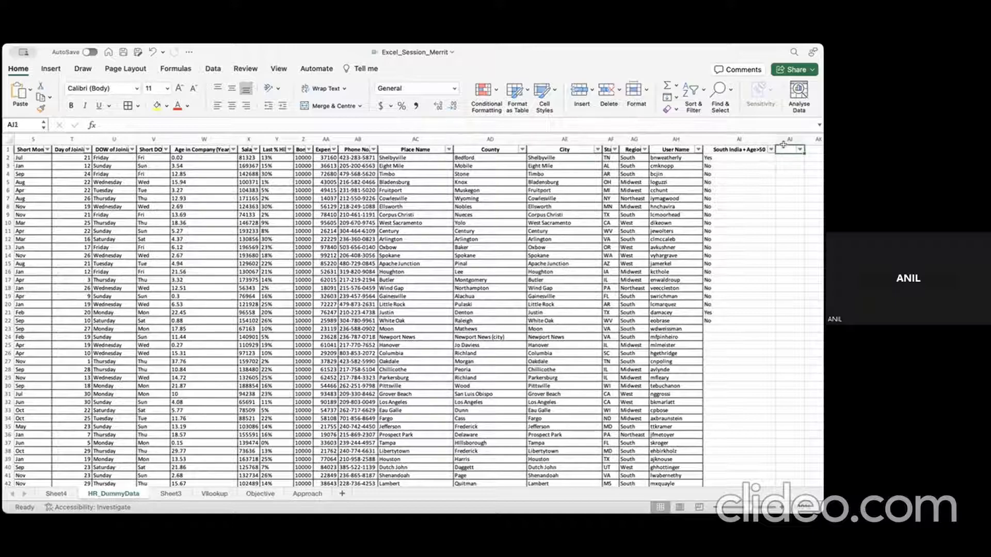
# Step: Title column AJ 'NestedIF' and begin an =if( formula in AJ2
pyautogui.write('NestedIF')
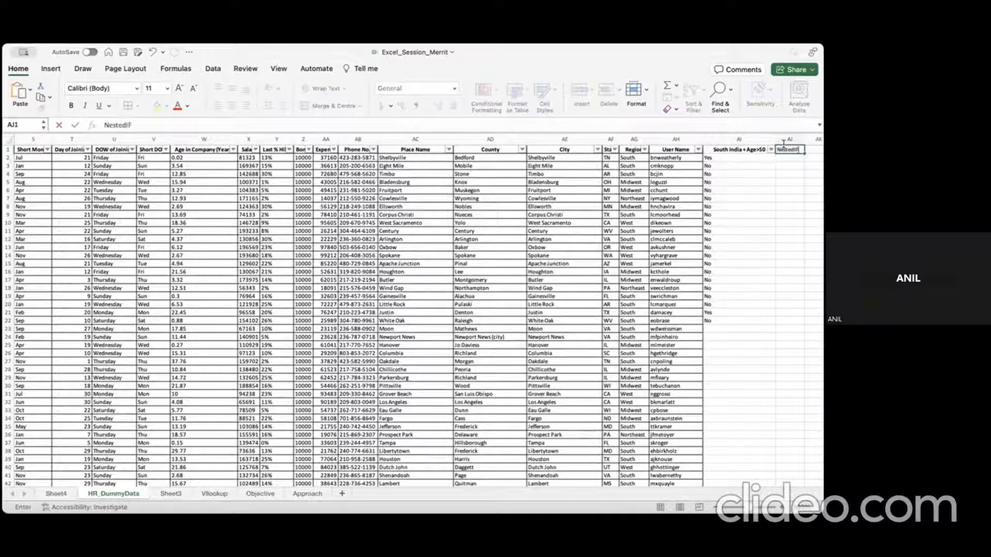
pyautogui.press('Return')
pyautogui.hscroll(1, 751, 187)
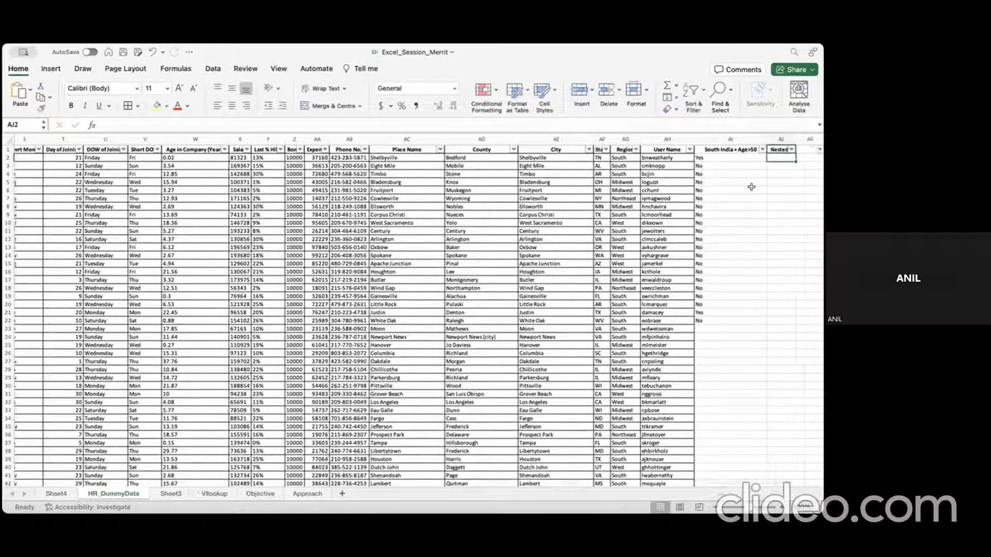
pyautogui.hscroll(1, 748, 168)
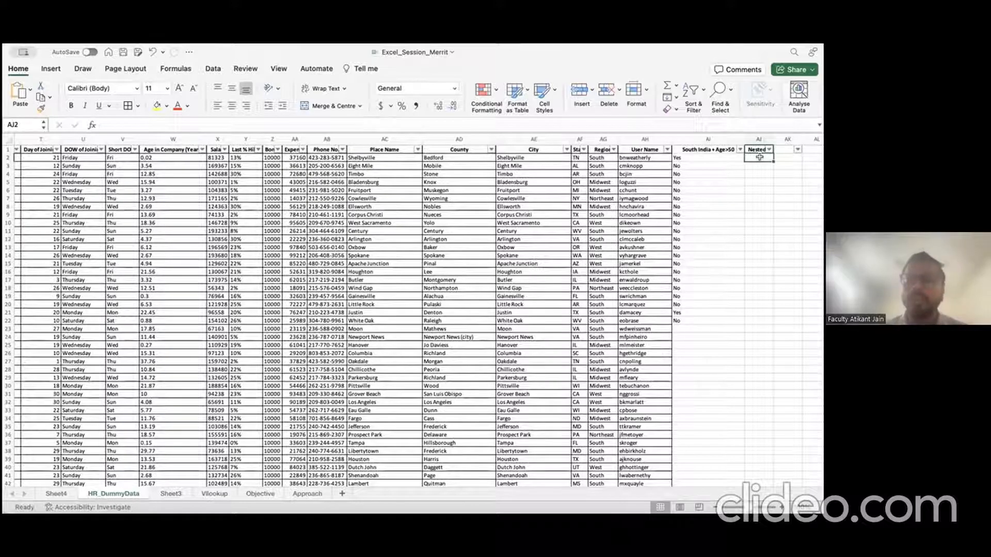
pyautogui.write('=if(')
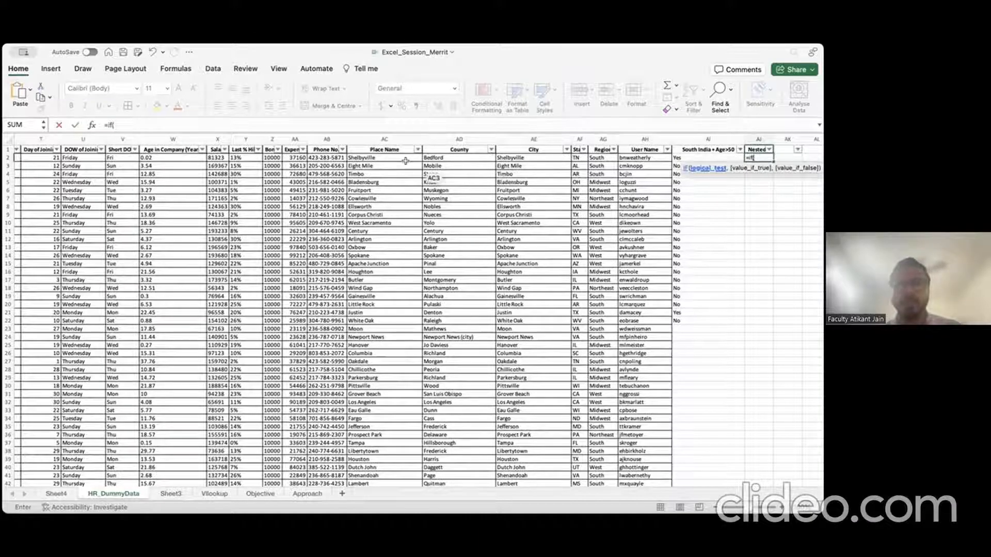
# Step: Start AJ2's formula with the AG2="South" test and an inner IF checking AF2="TN"
pyautogui.click(602, 158)
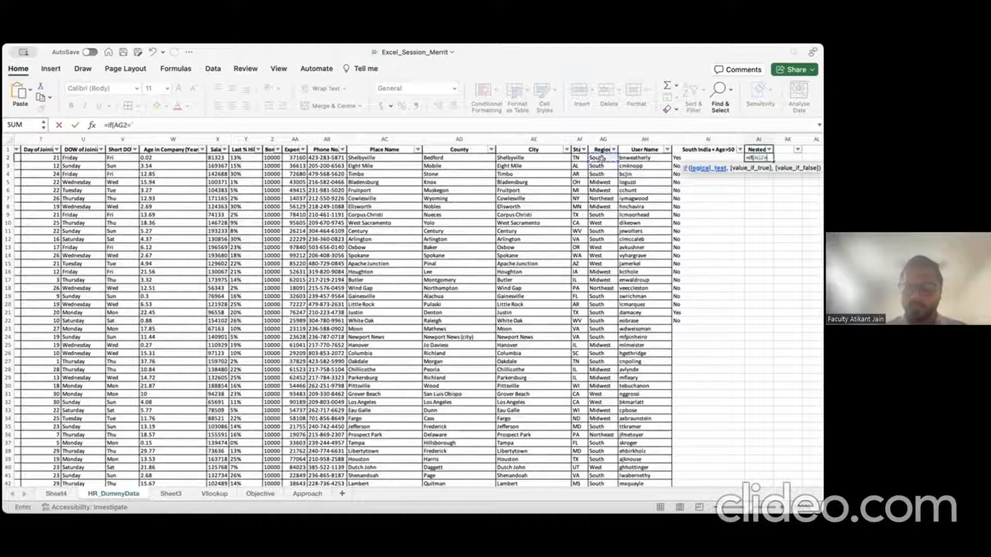
pyautogui.write('="South')
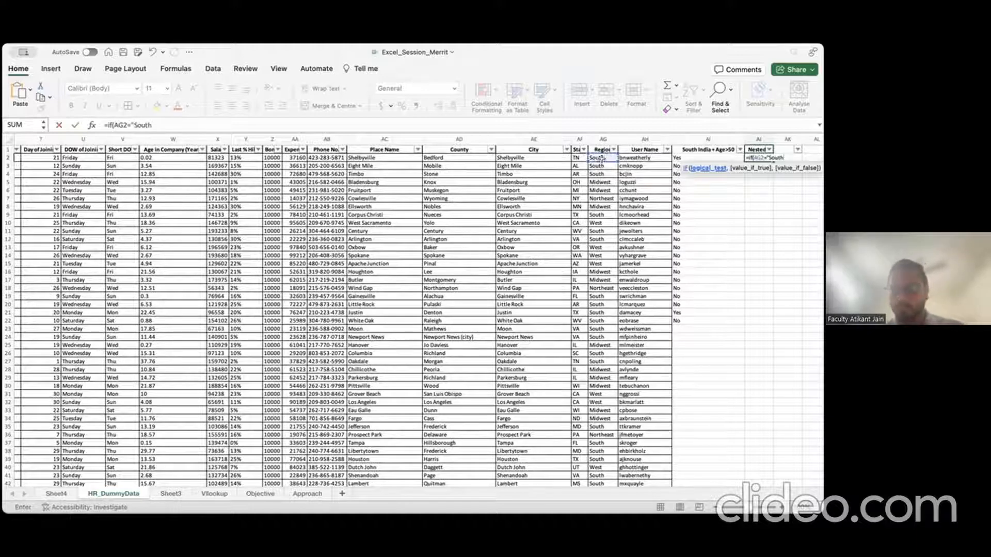
pyautogui.write('"')
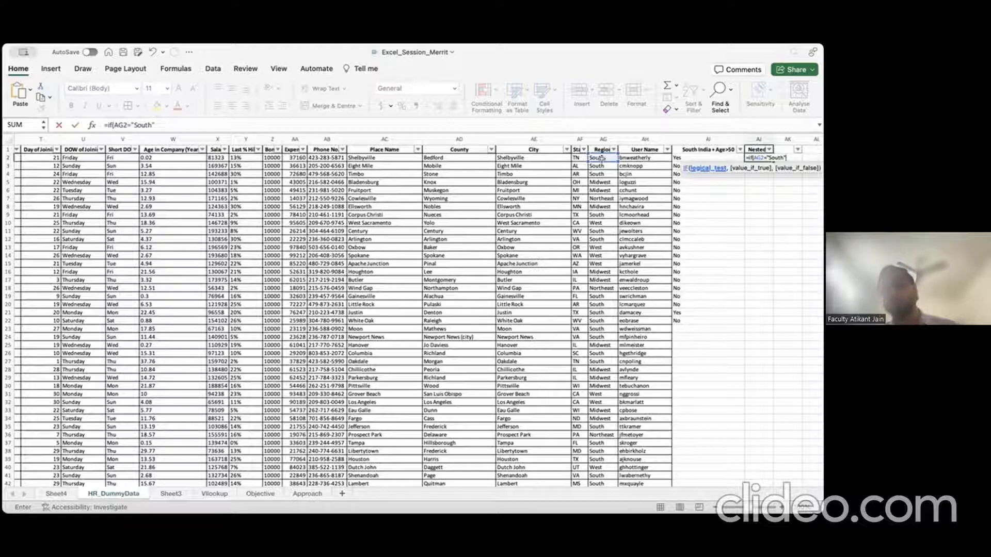
pyautogui.write(',')
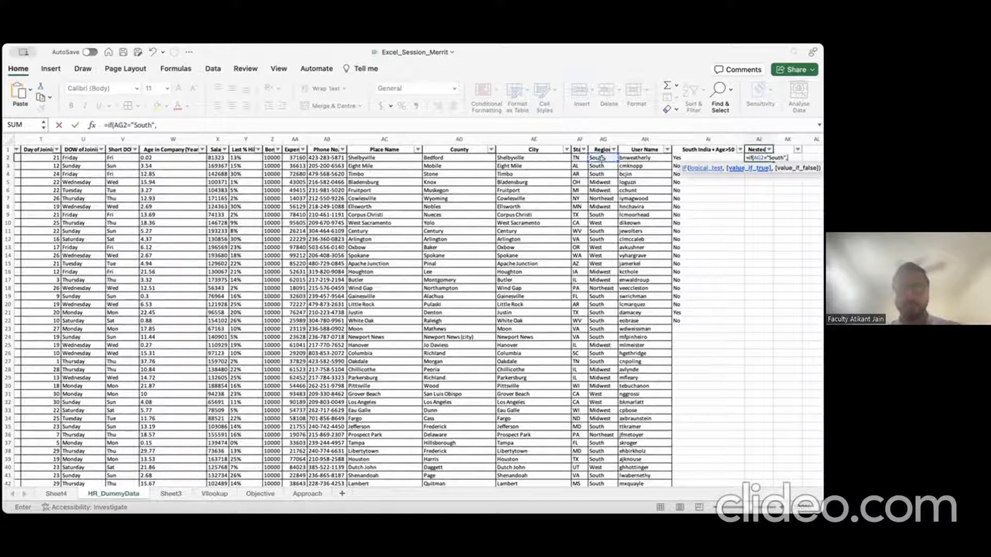
pyautogui.write('if(')
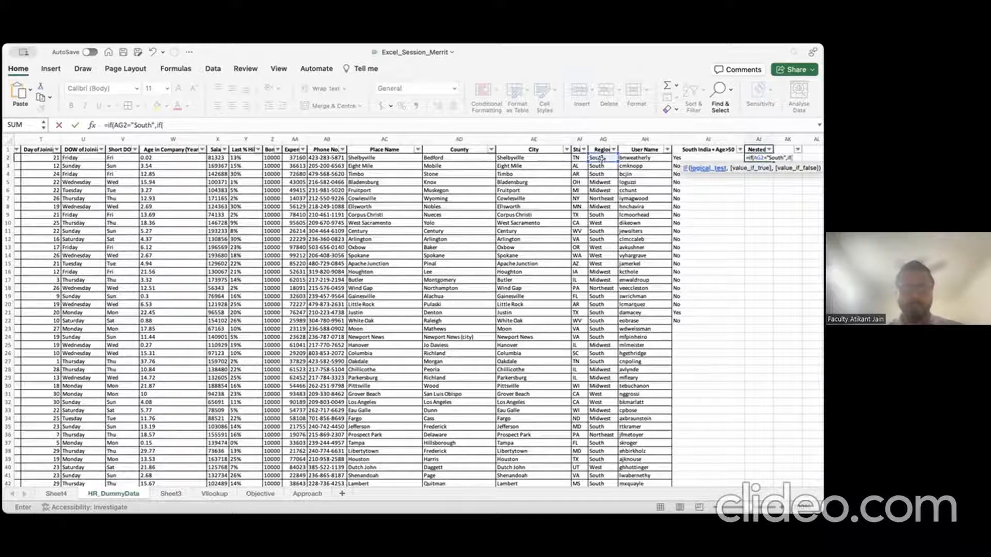
pyautogui.write('ci')
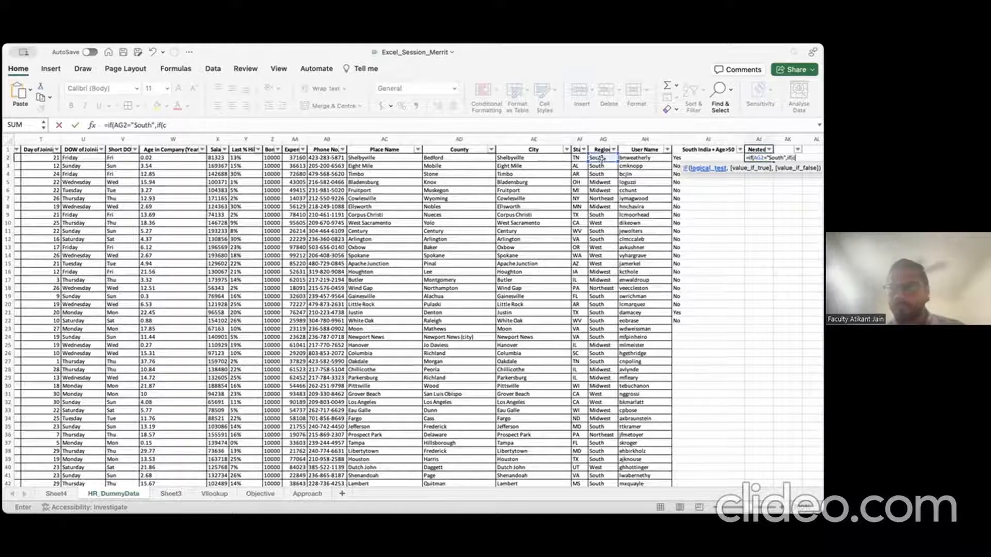
pyautogui.press('BackSpace')
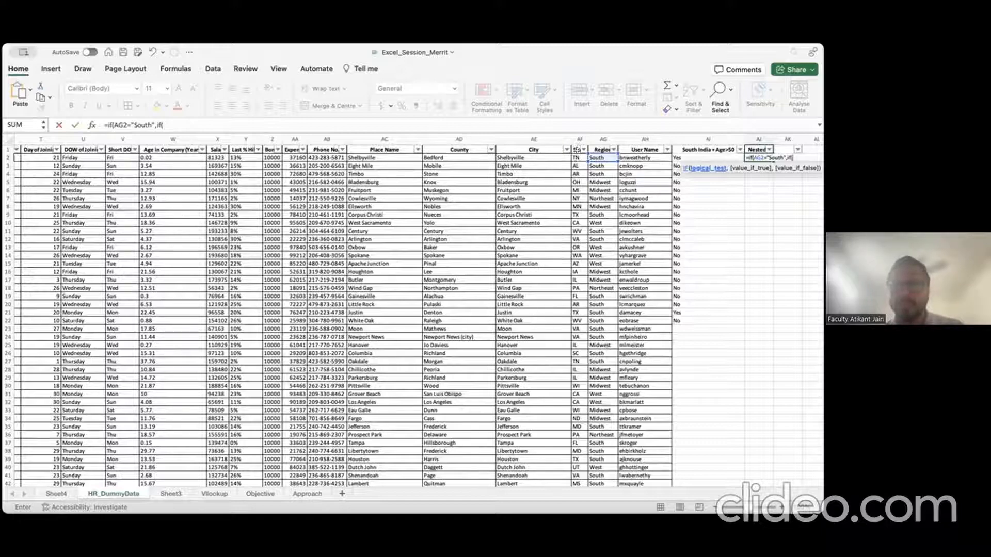
pyautogui.click(578, 158)
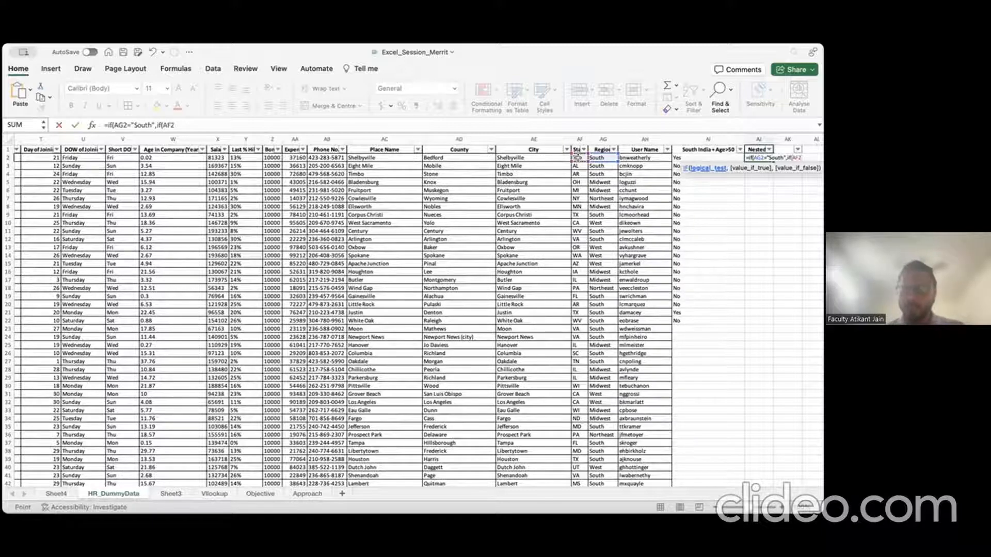
pyautogui.write('=')
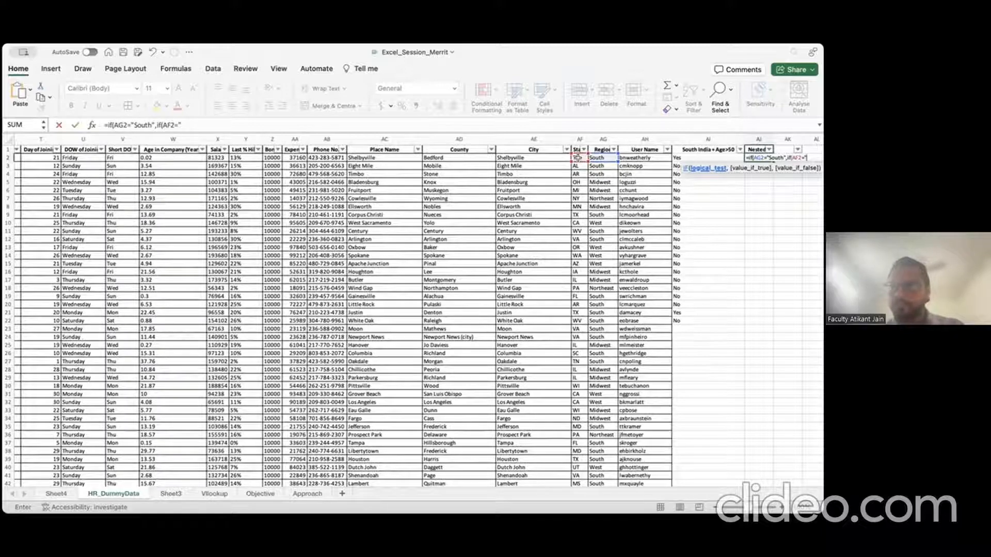
pyautogui.write('"T')
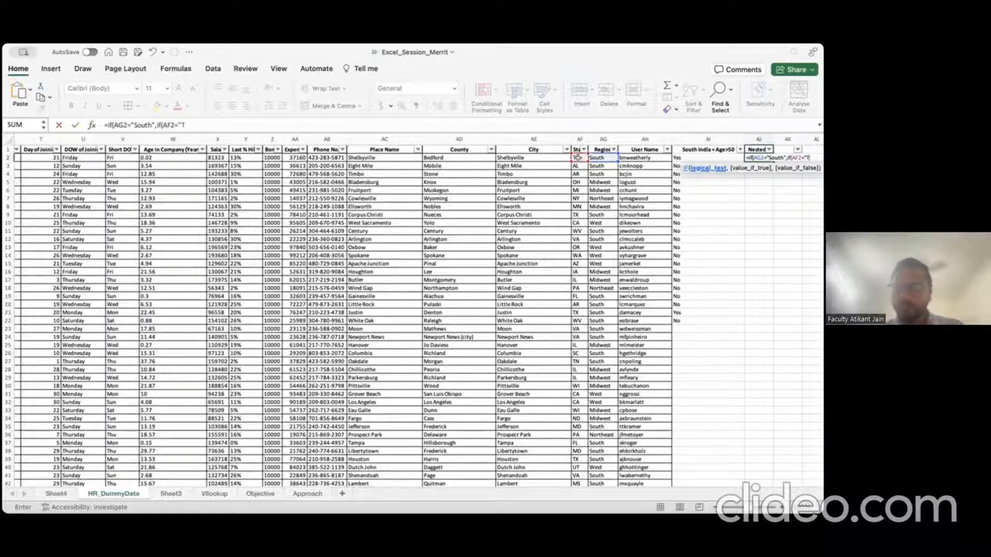
pyautogui.write('N')
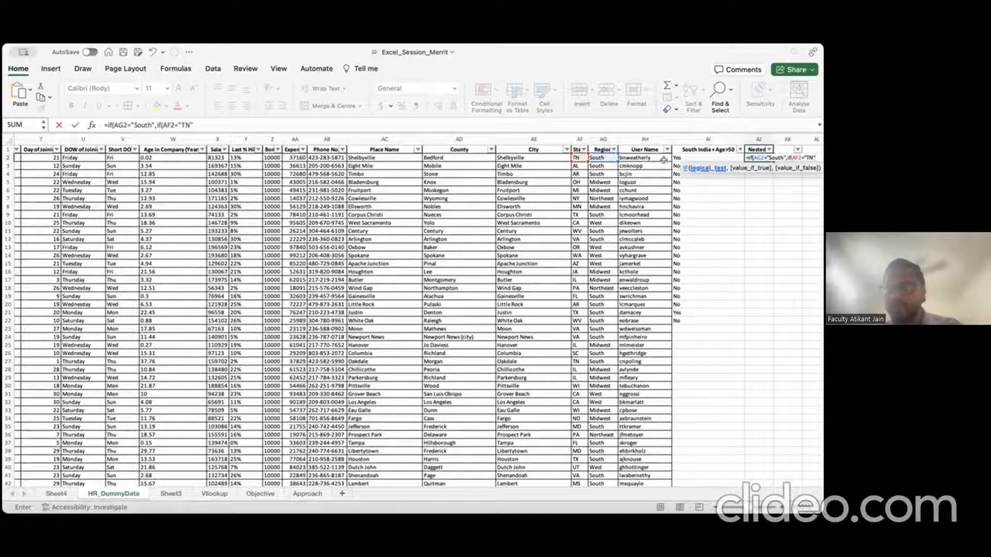
# Step: Wrap the TN test in AND and add the second condition X2>100000
pyautogui.click(793, 158)
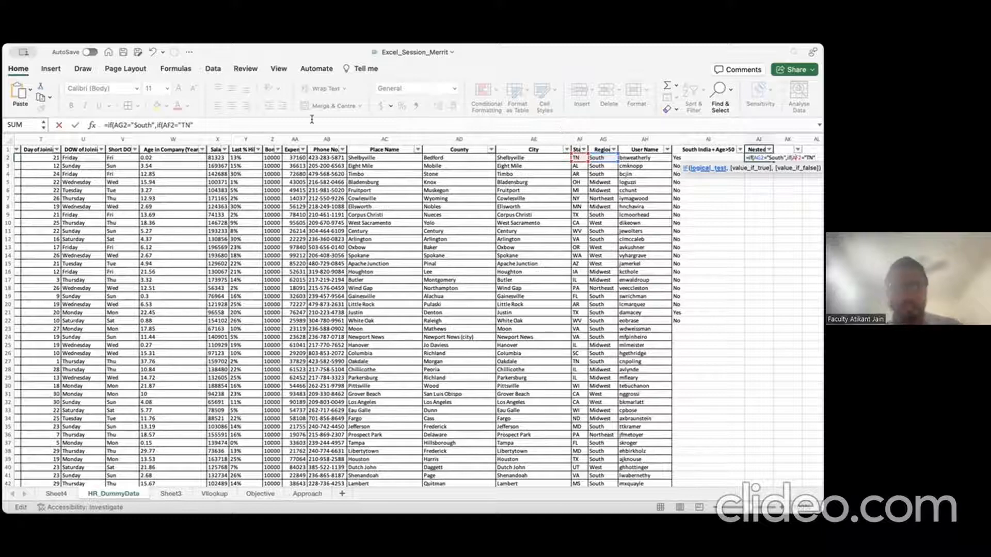
pyautogui.click(160, 123)
pyautogui.write('AND')
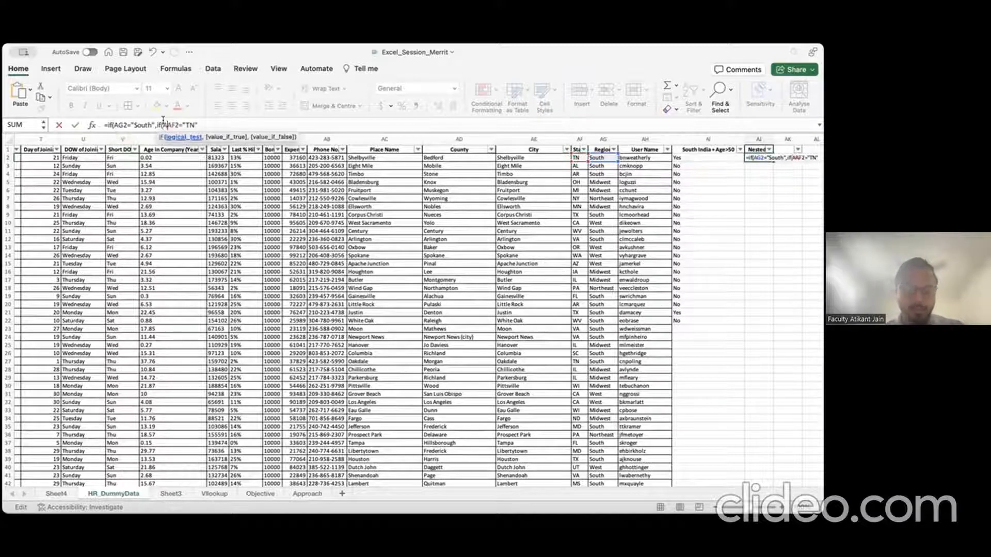
pyautogui.write('(')
pyautogui.click(241, 124)
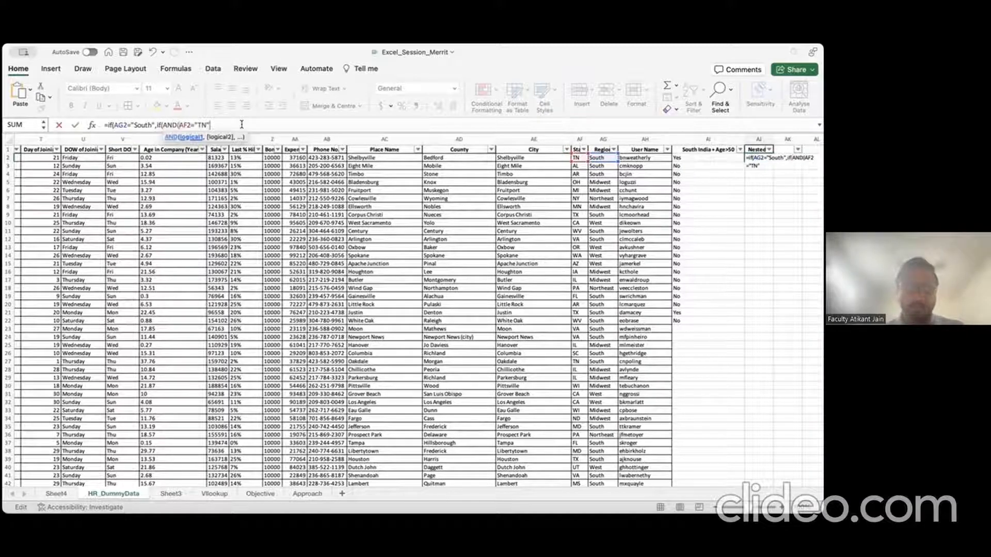
pyautogui.write(',')
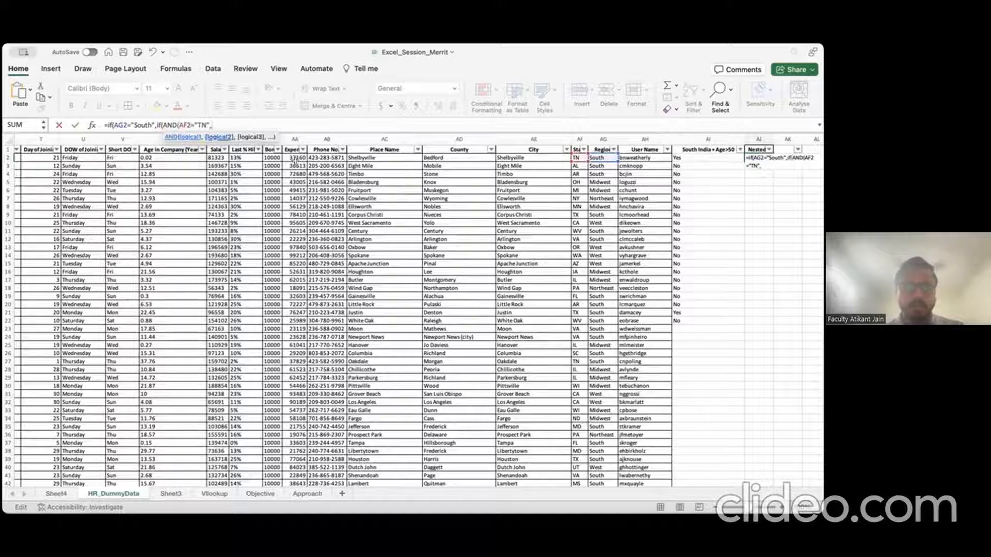
pyautogui.click(222, 157)
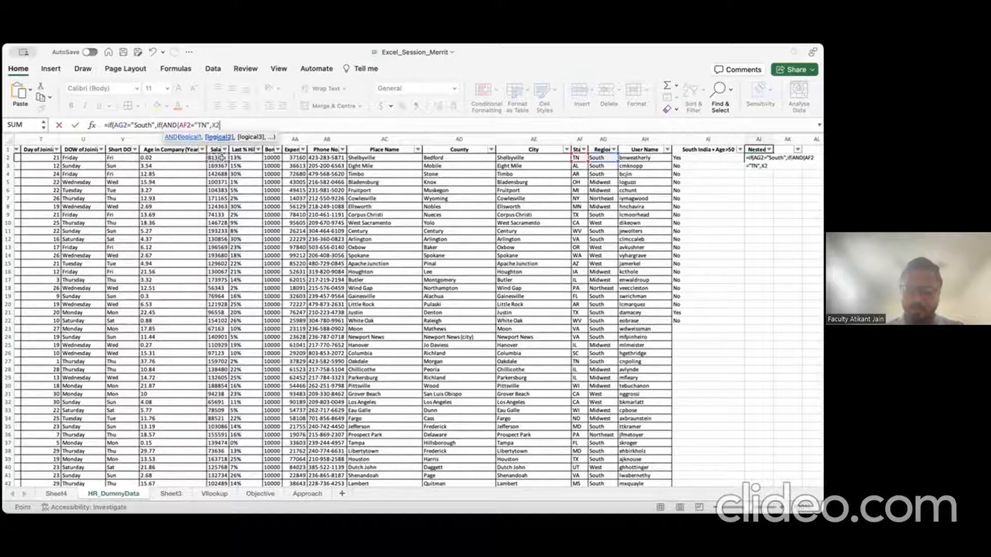
pyautogui.write('>100000')
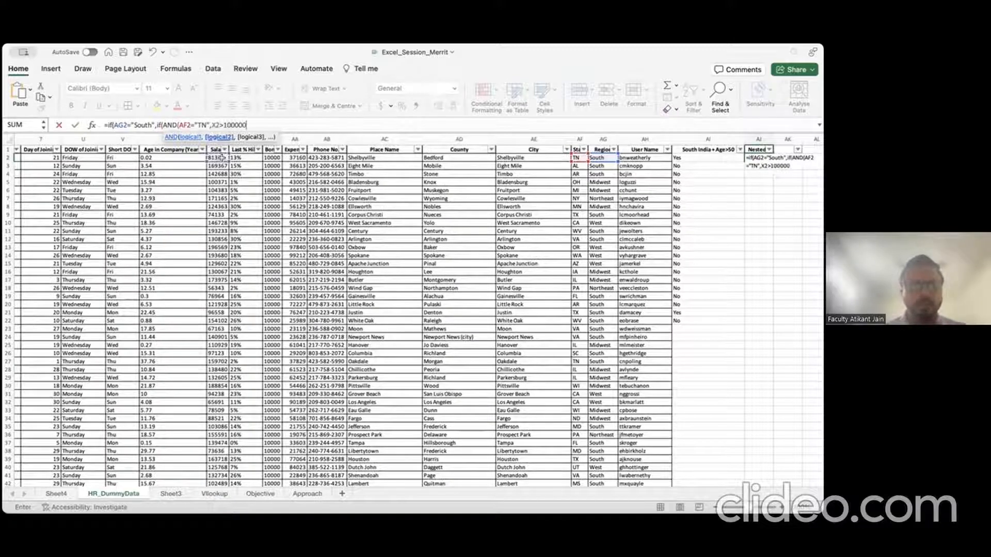
pyautogui.write(')')
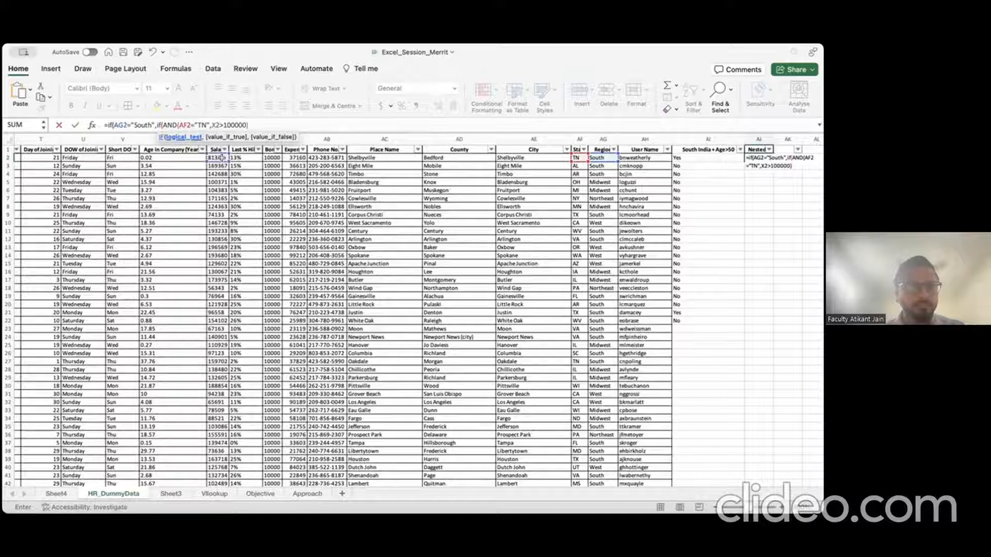
# Step: Give the inner IF a "Yes" result, close the parentheses and commit, showing FALSE
pyautogui.click(122, 123)
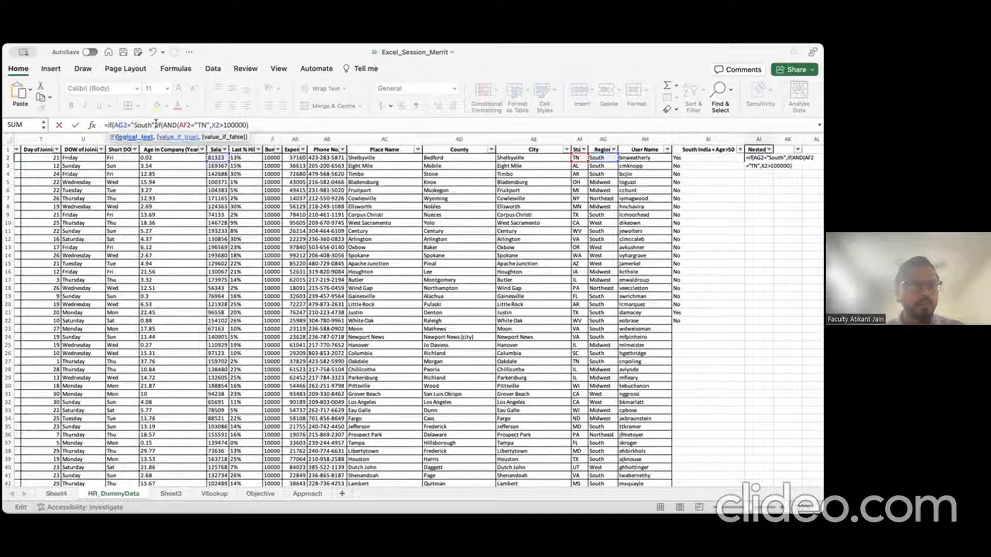
pyautogui.moveTo(157, 123); pyautogui.dragTo(250, 123)
pyautogui.click(250, 123)
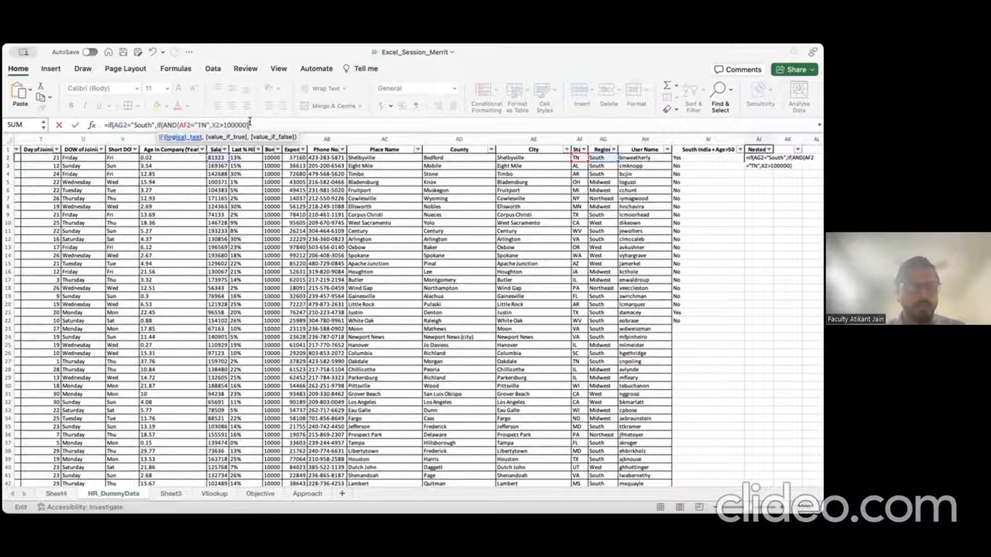
pyautogui.press('Left')
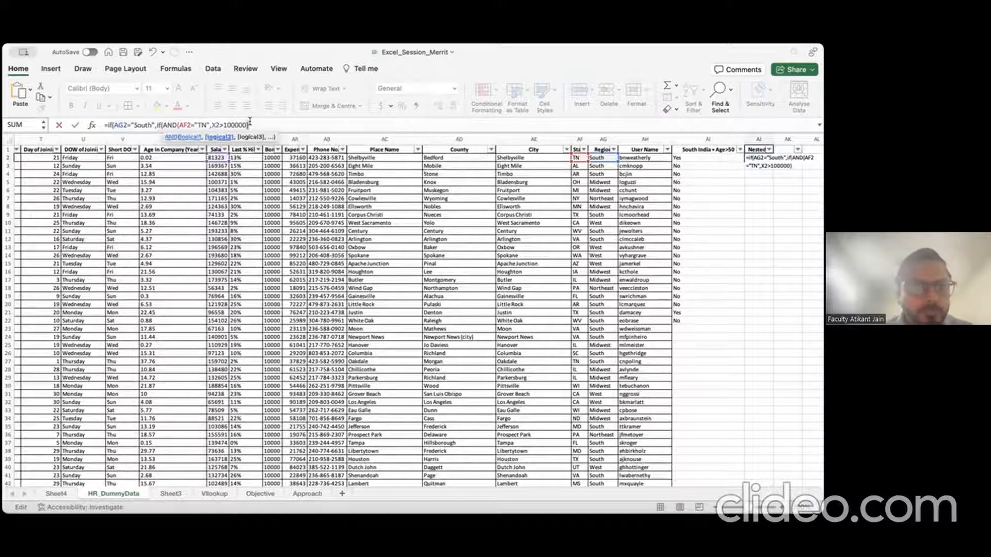
pyautogui.press('Right')
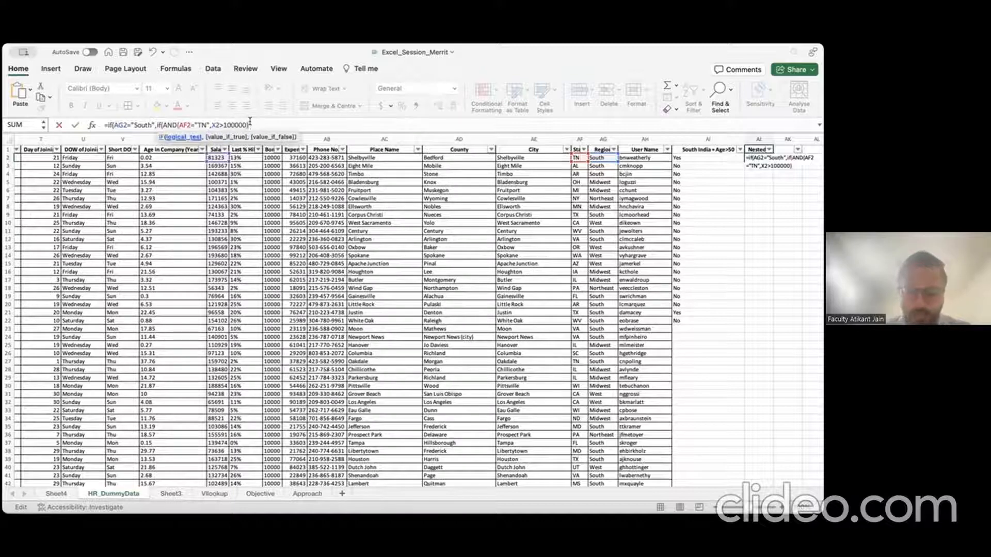
pyautogui.write(',"Y')
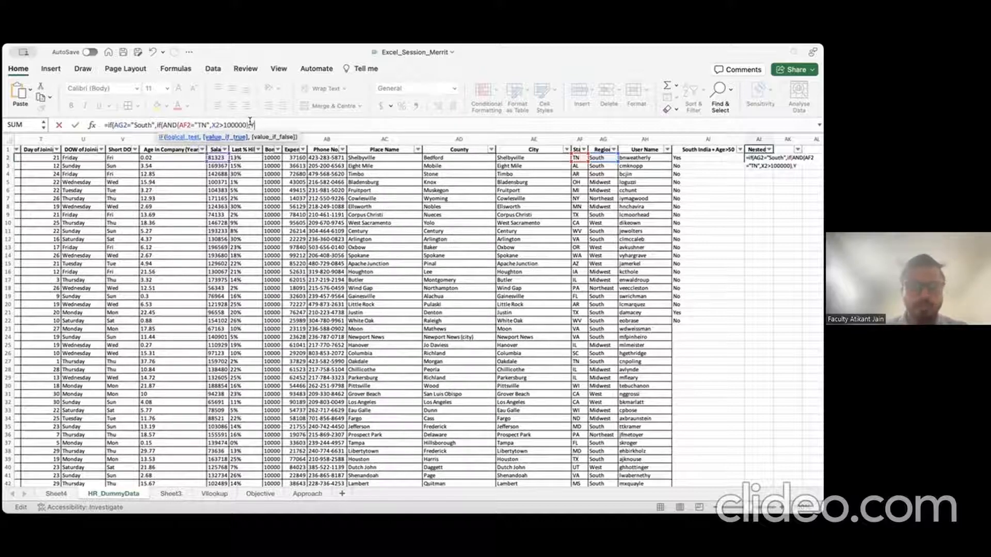
pyautogui.write('es"')
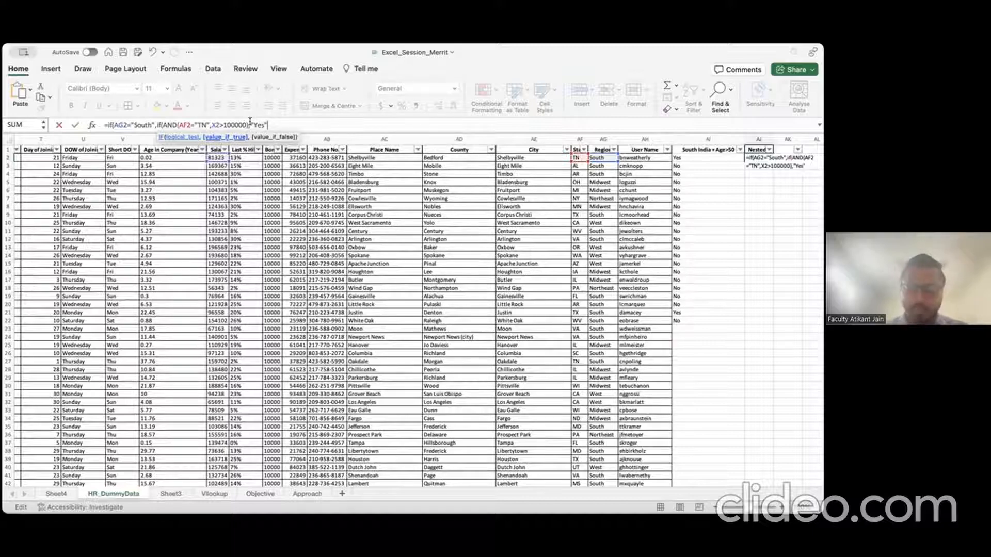
pyautogui.write(')')
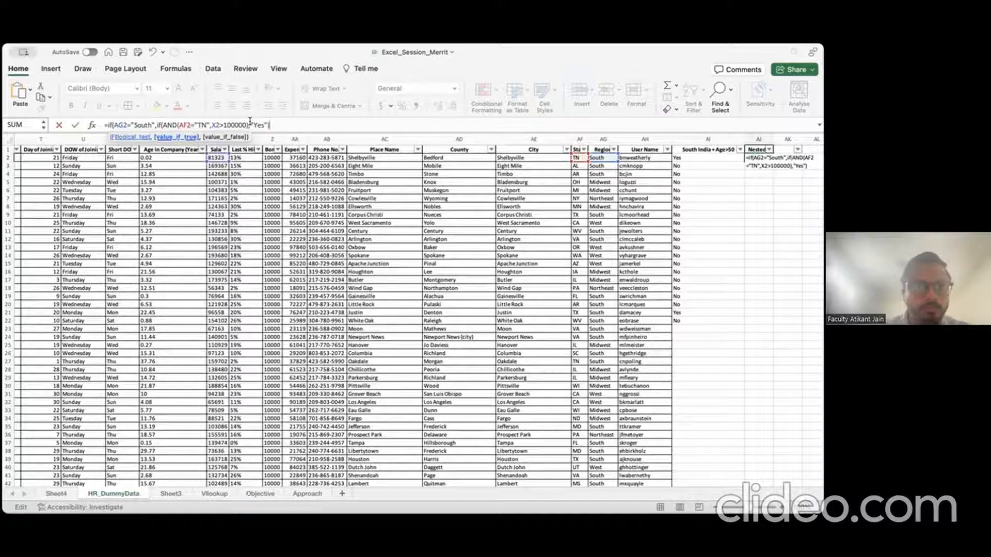
pyautogui.write(')')
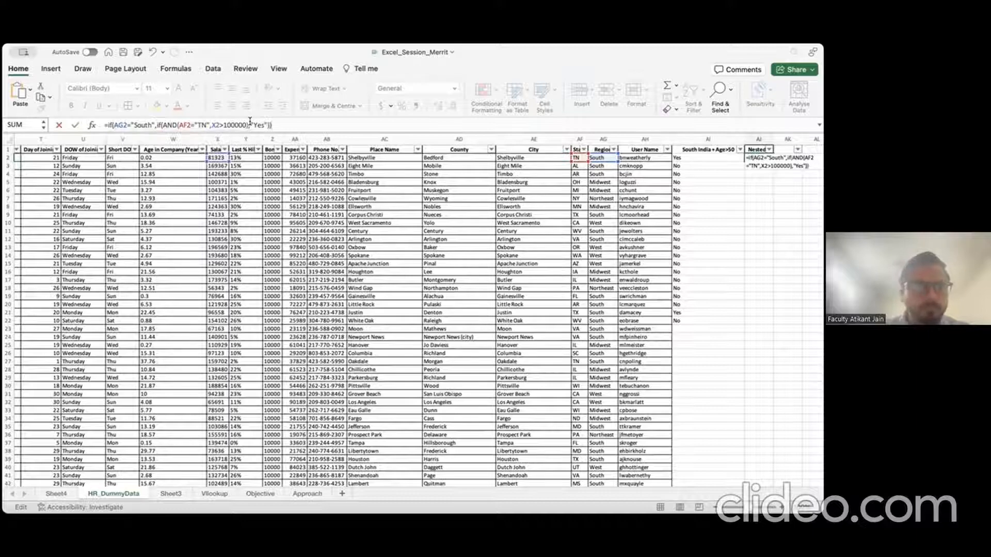
pyautogui.press('Return')
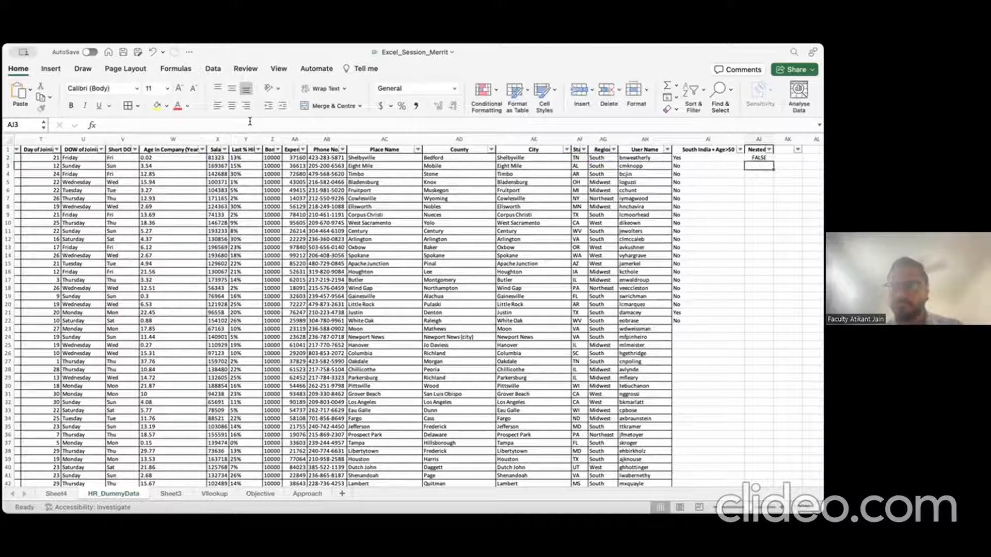
# Step: Add a "No" result for the outer IF's false case in AJ2's formula
pyautogui.press('Up')
pyautogui.click(272, 125)
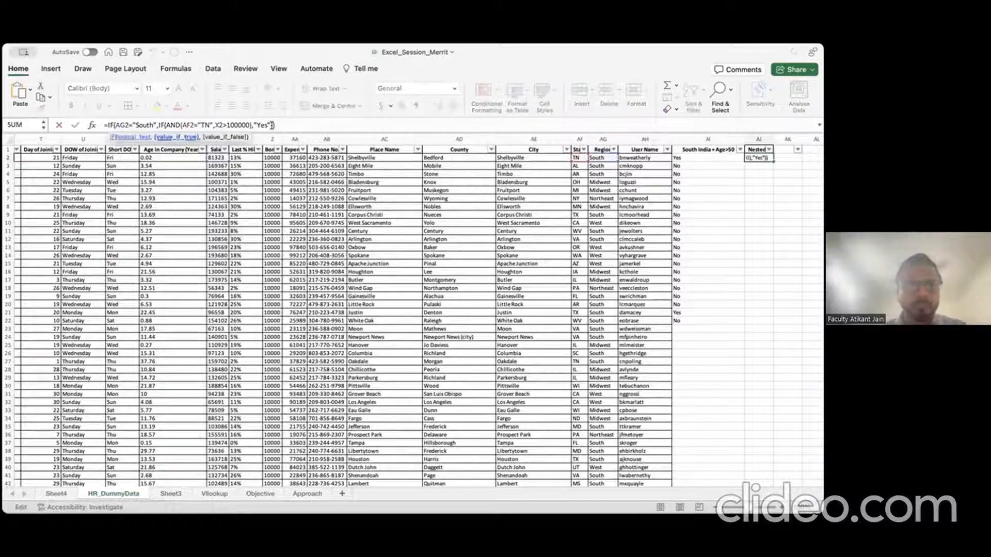
pyautogui.press('Escape')
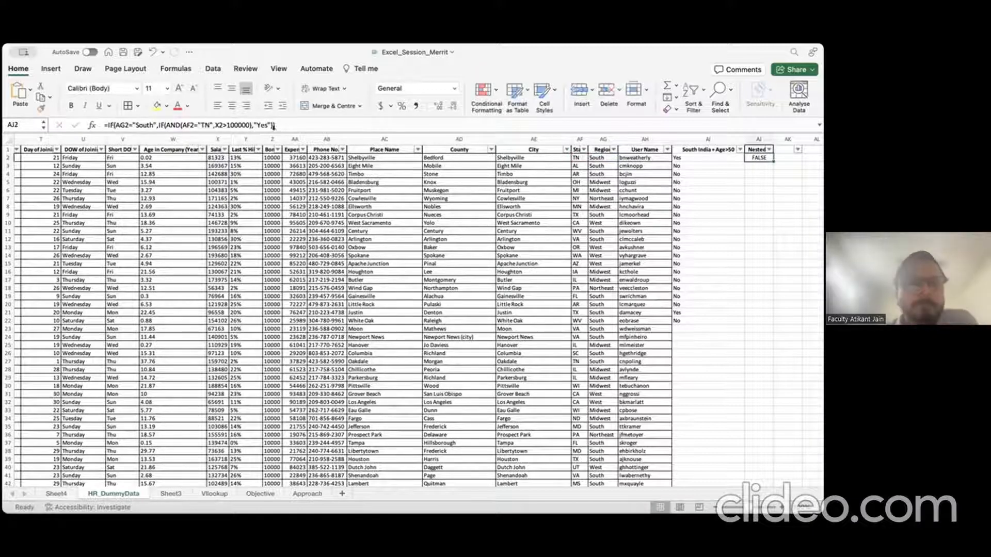
pyautogui.click(167, 124)
pyautogui.click(116, 124)
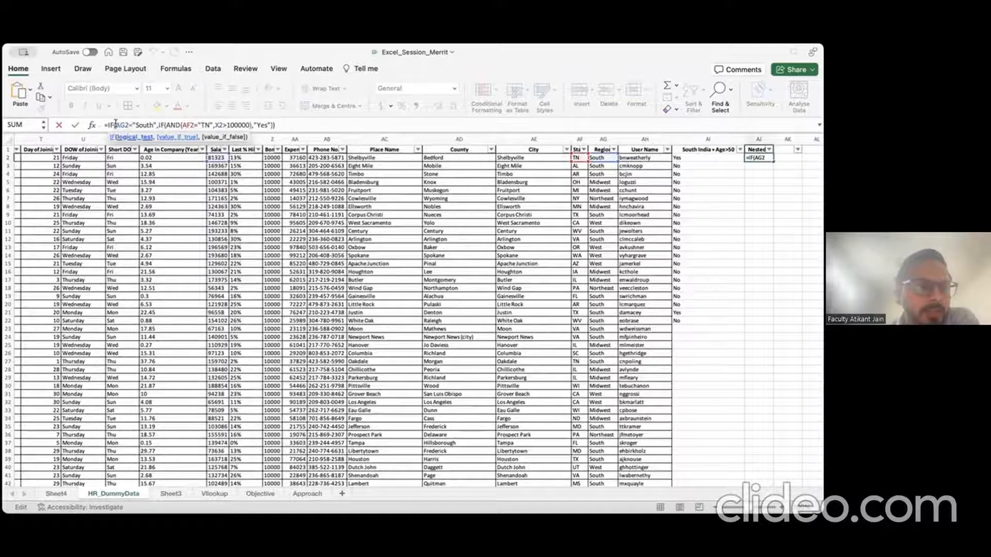
pyautogui.moveTo(116, 124); pyautogui.dragTo(154, 122)
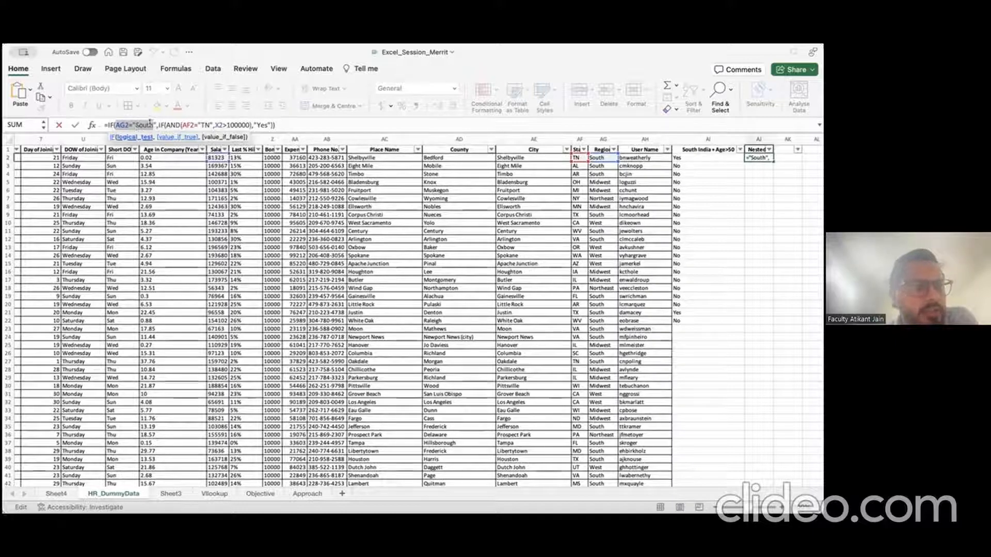
pyautogui.moveTo(158, 124); pyautogui.dragTo(253, 122)
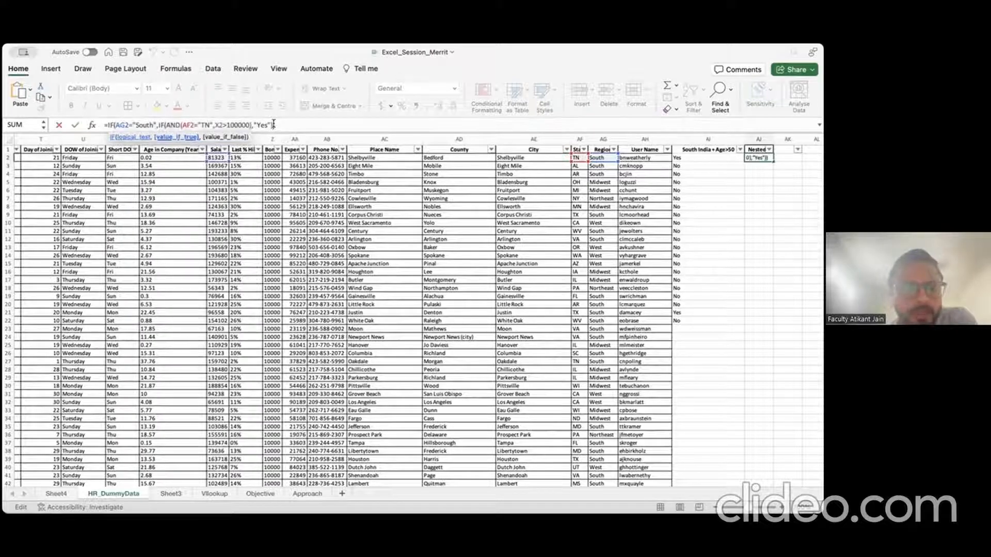
pyautogui.doubleClick(138, 124)
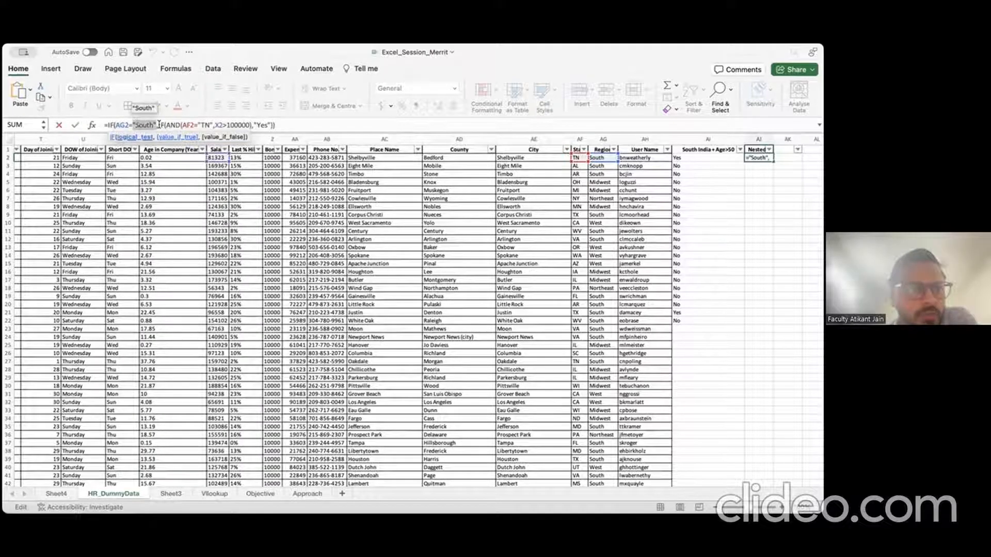
pyautogui.moveTo(158, 125); pyautogui.dragTo(201, 125)
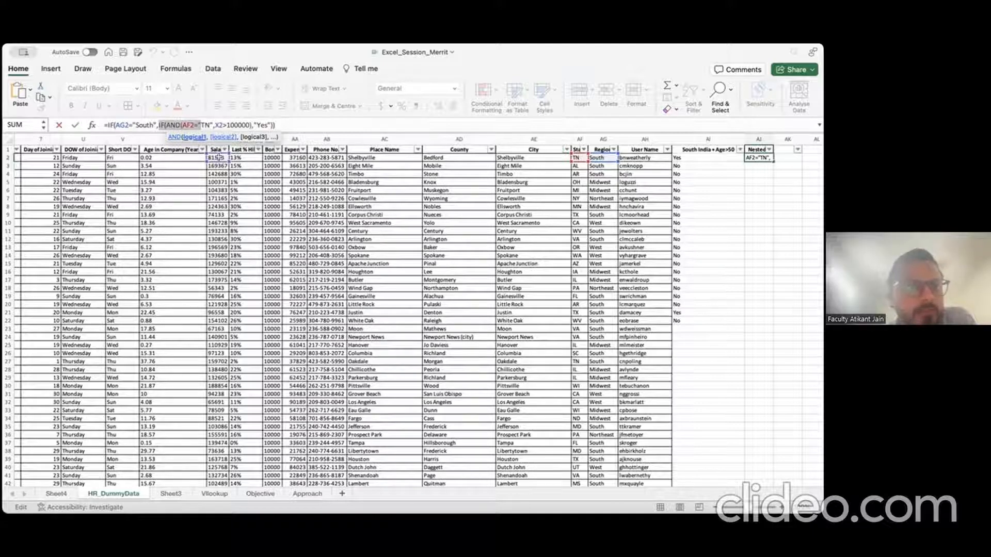
pyautogui.click(278, 123)
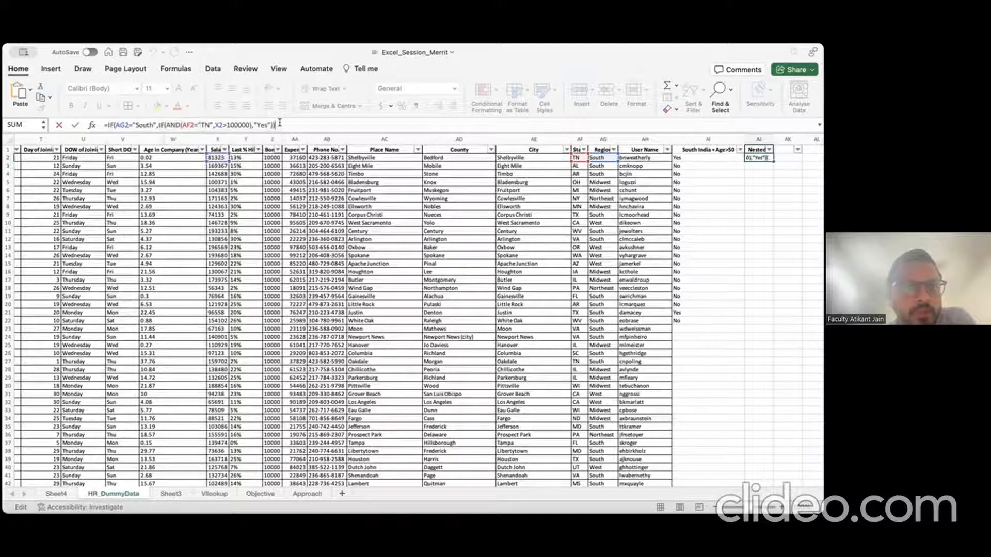
pyautogui.write(',"No"')
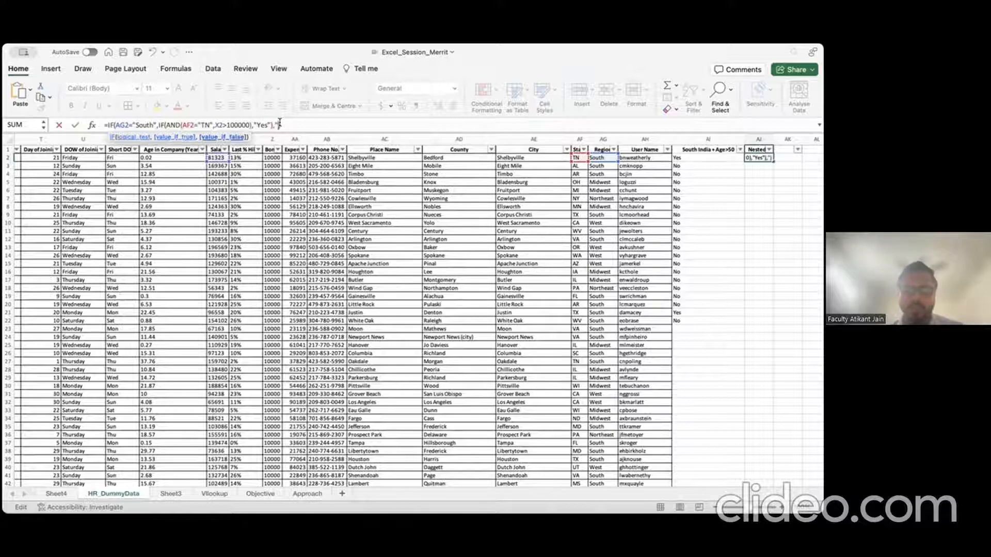
pyautogui.write(')')
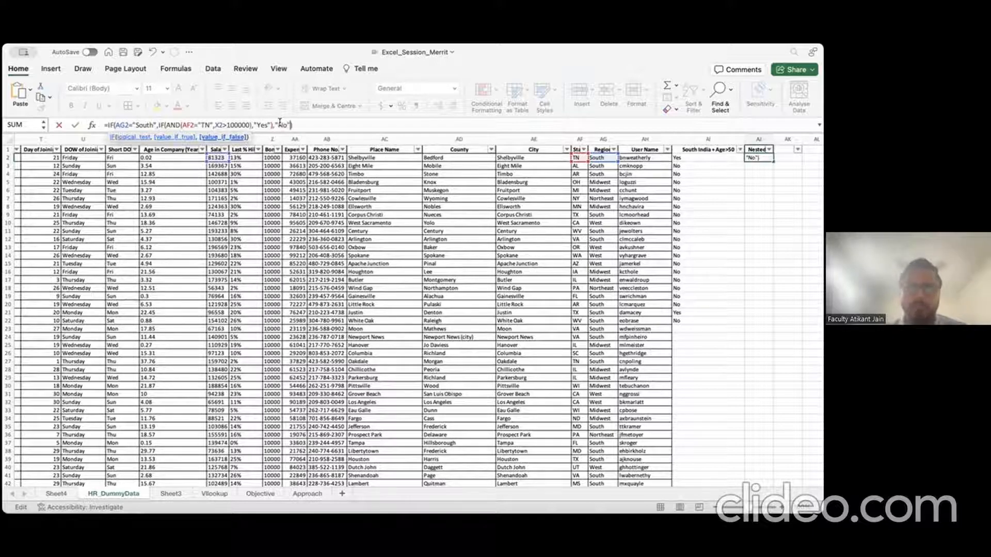
pyautogui.press('Return')
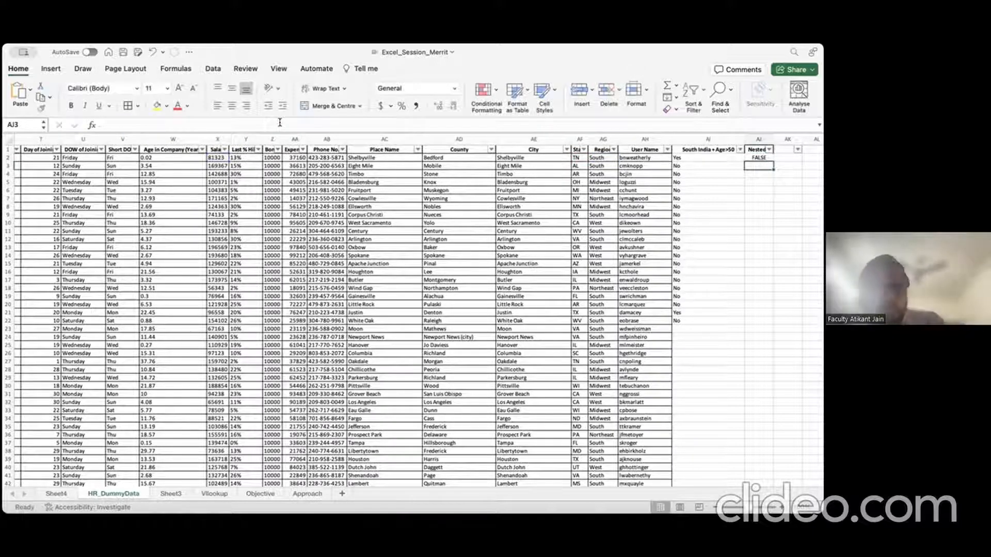
# Step: Insert "No" after "Yes" as the inner IF's false result and trim the leftover characters
pyautogui.press('Up')
pyautogui.click(270, 124)
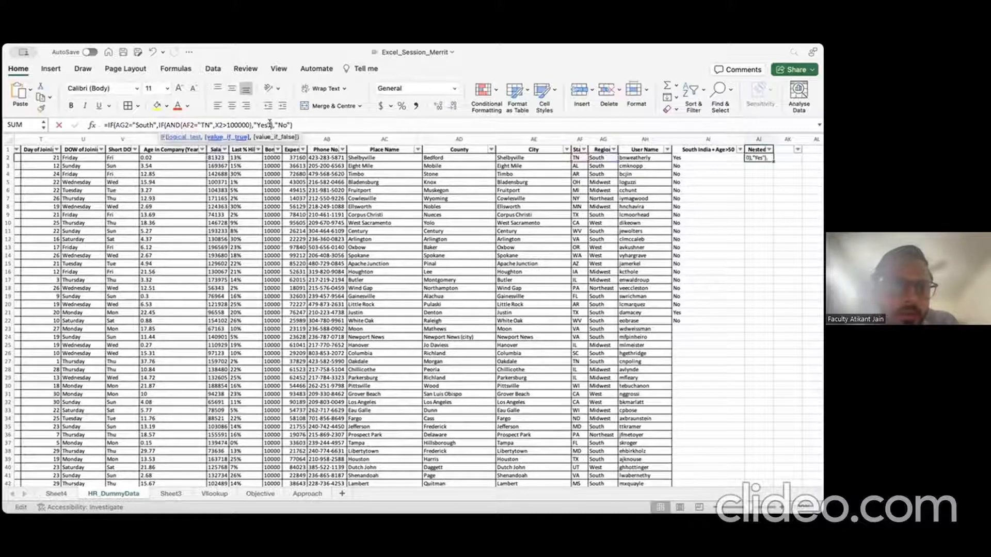
pyautogui.write(',"')
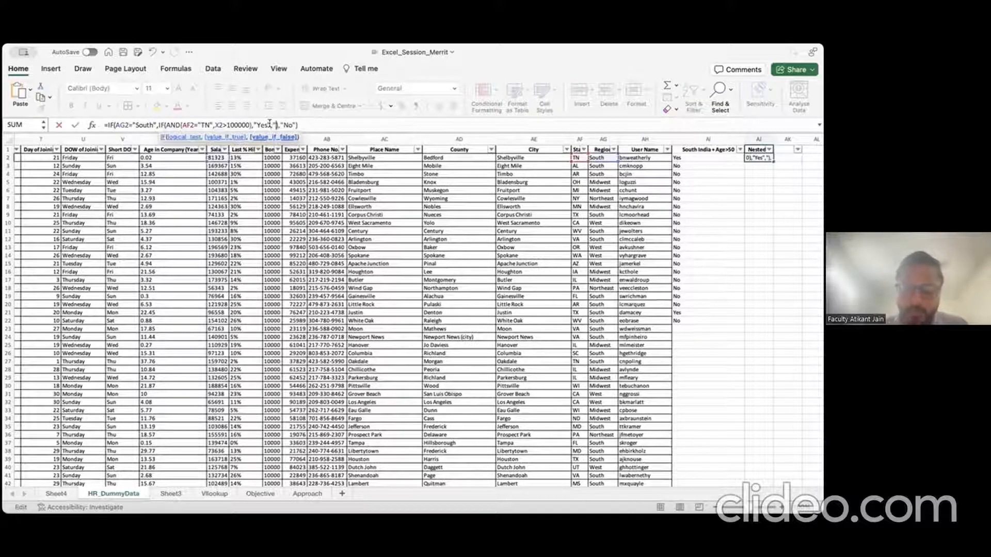
pyautogui.write('No"')
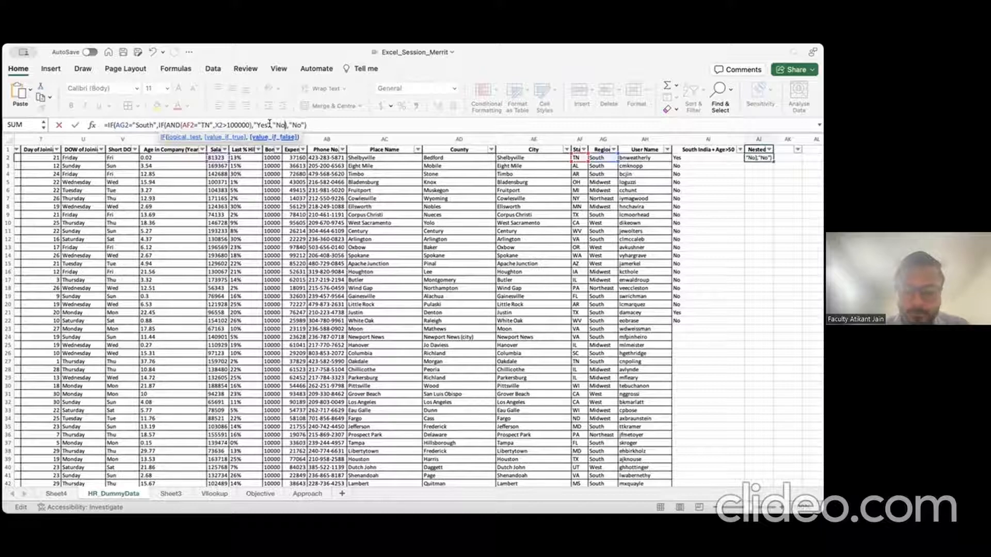
pyautogui.press('Right')
pyautogui.press('Right')
pyautogui.press('Right')
pyautogui.press('Right')
pyautogui.press('Right')
pyautogui.press('Right')
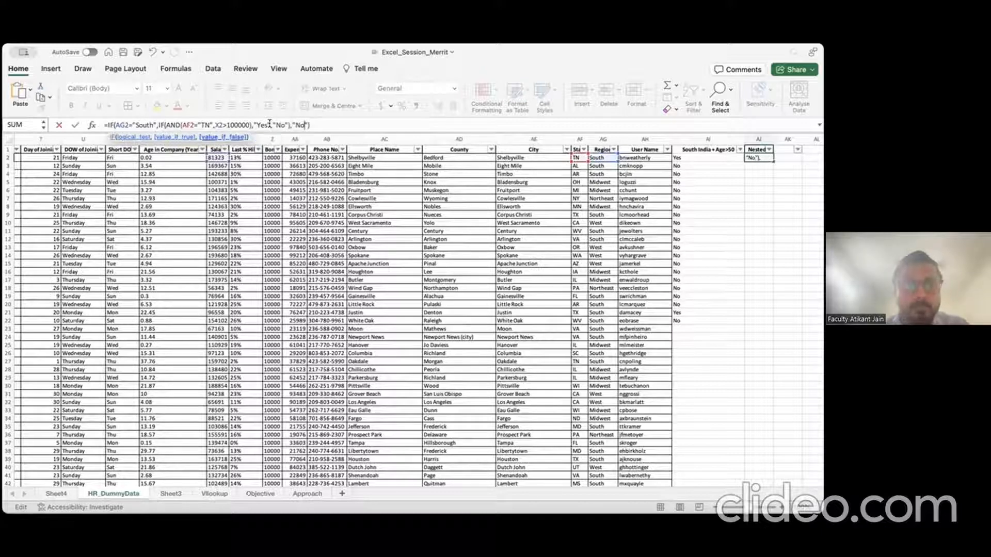
pyautogui.press('BackSpace')
pyautogui.press('BackSpace')
pyautogui.press('BackSpace')
pyautogui.press('BackSpace')
pyautogui.press('BackSpace')
pyautogui.press('Return')
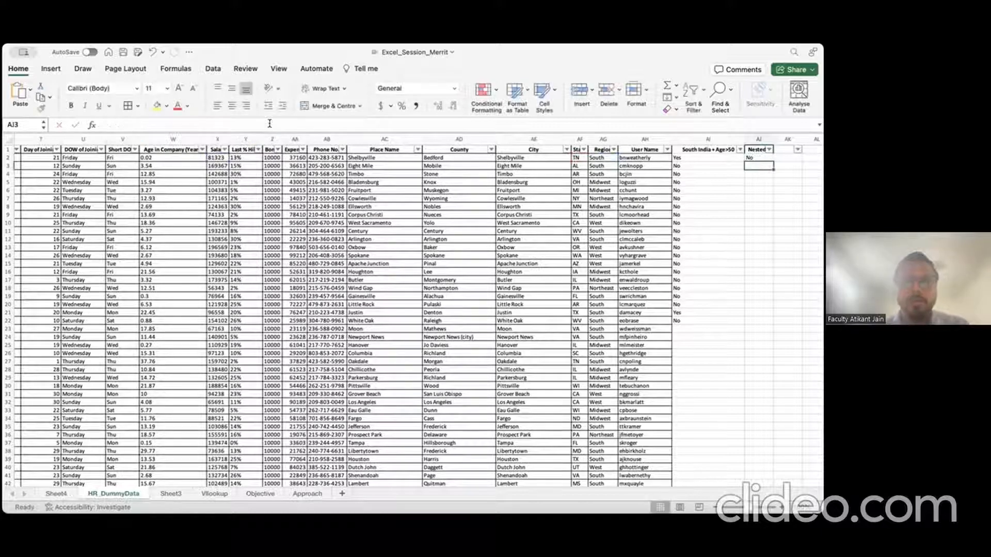
pyautogui.press('Up')
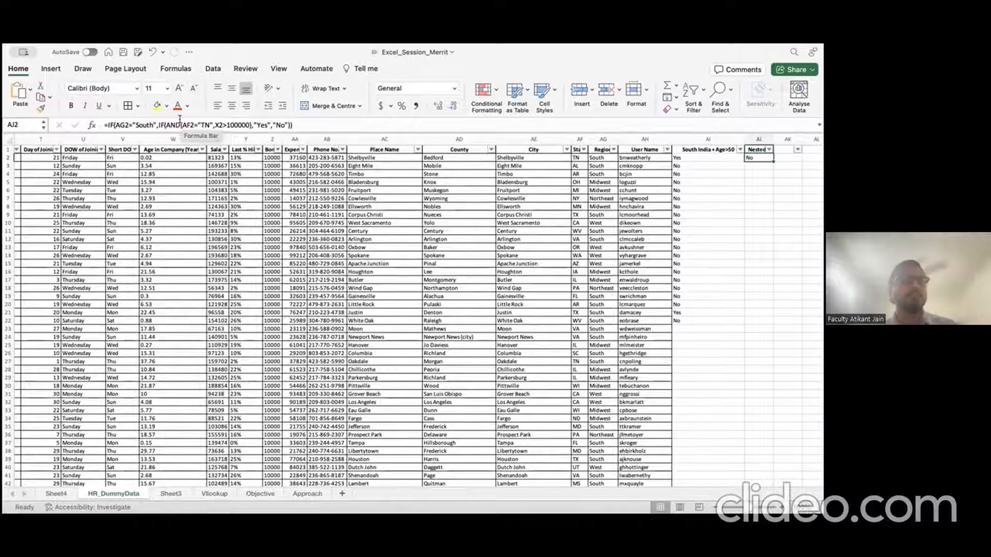
pyautogui.doubleClick(143, 124)
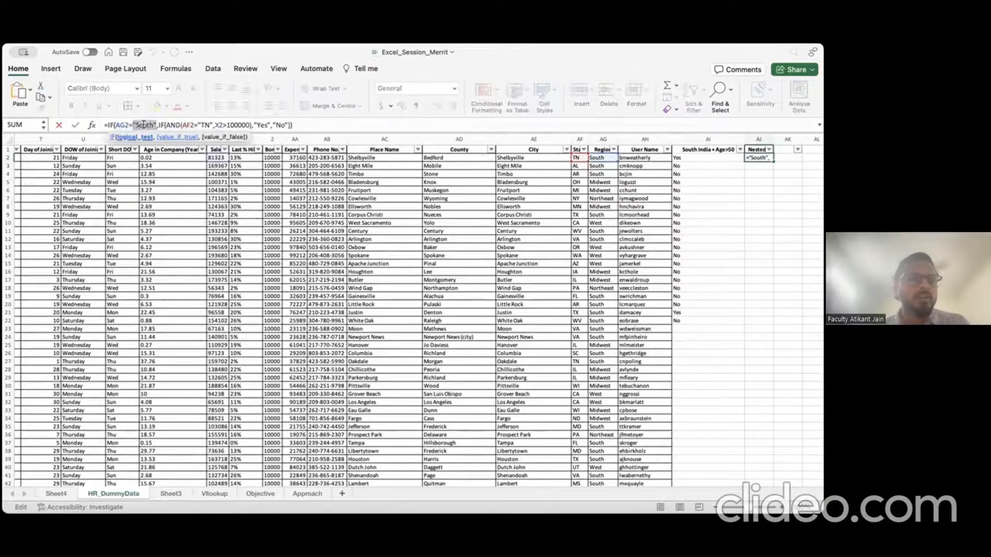
pyautogui.doubleClick(205, 125)
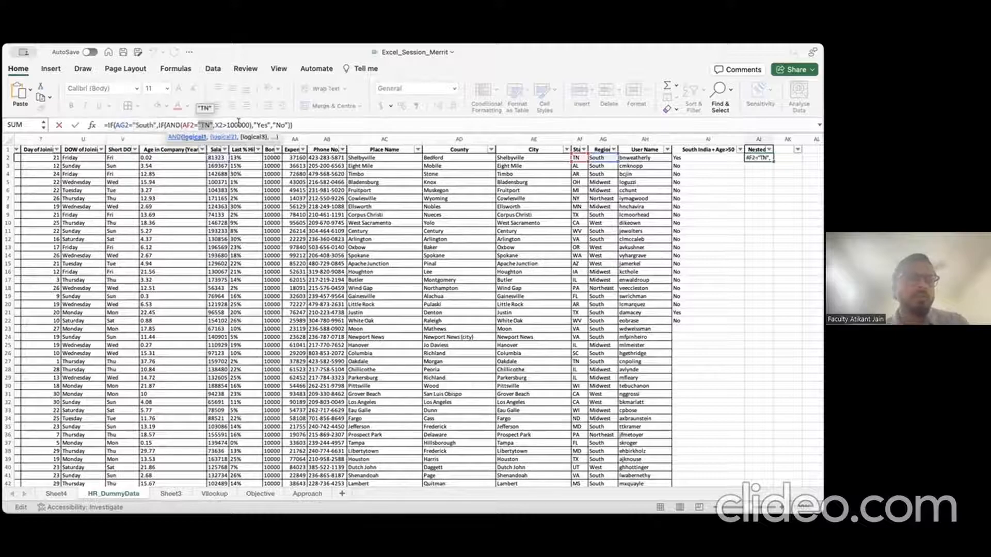
pyautogui.doubleClick(228, 124)
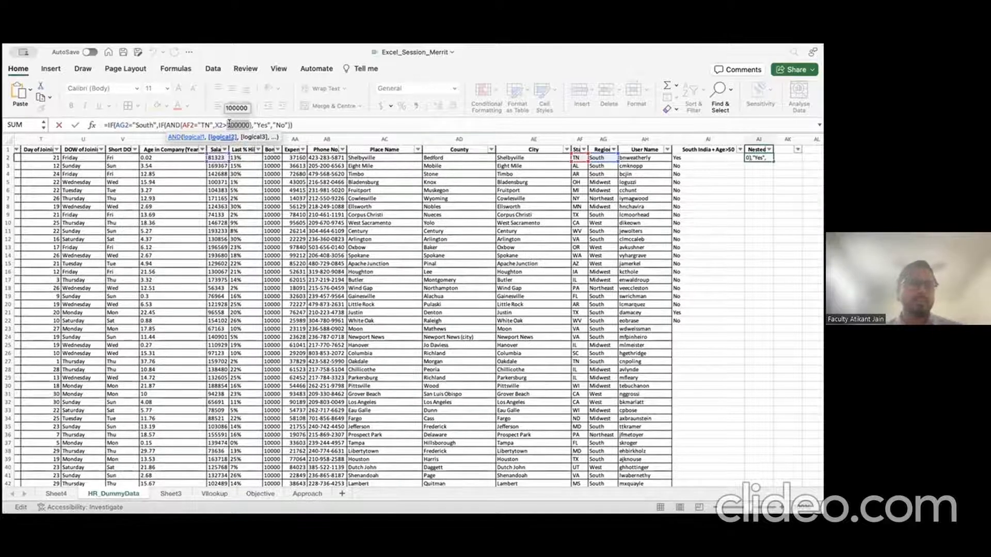
pyautogui.doubleClick(117, 125)
pyautogui.doubleClick(141, 125)
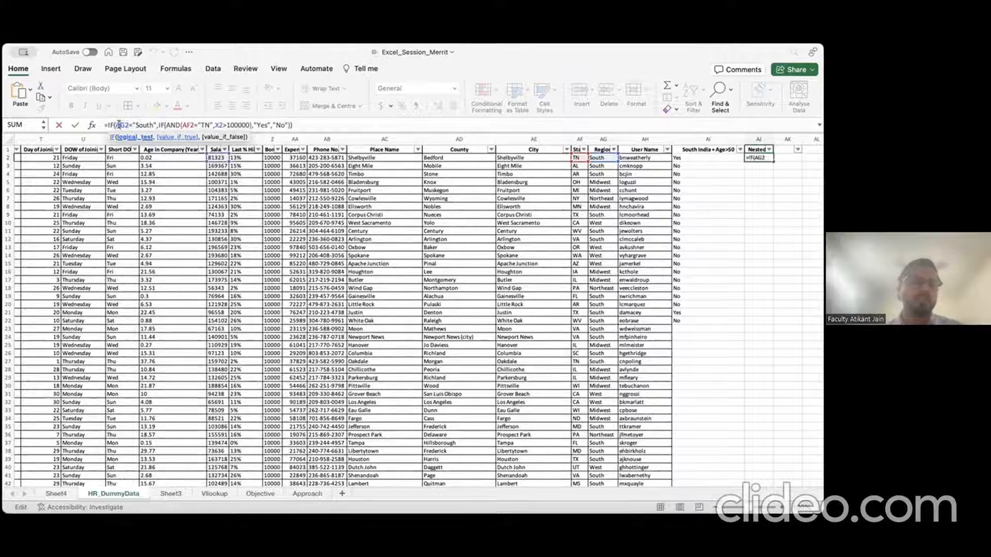
pyautogui.doubleClick(143, 124)
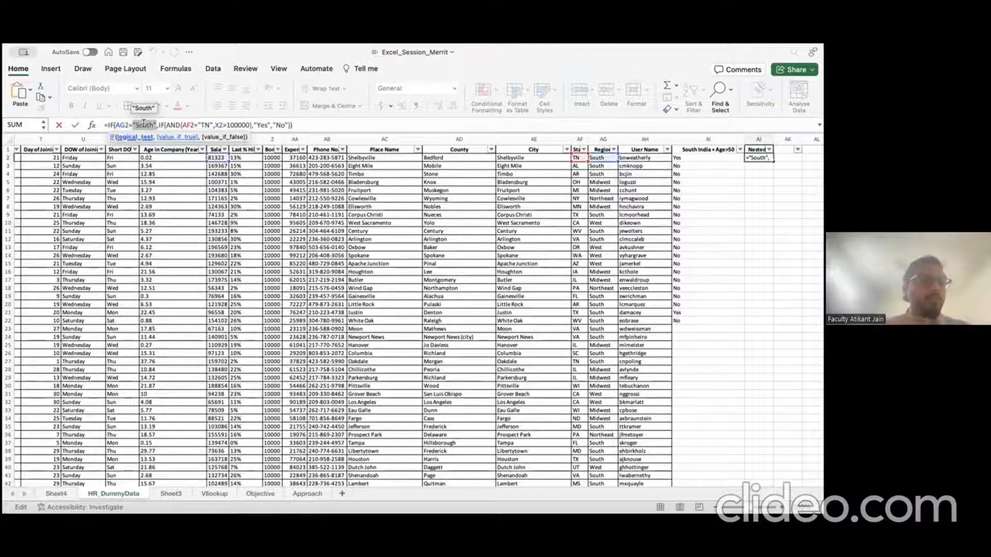
pyautogui.moveTo(159, 125); pyautogui.dragTo(288, 125)
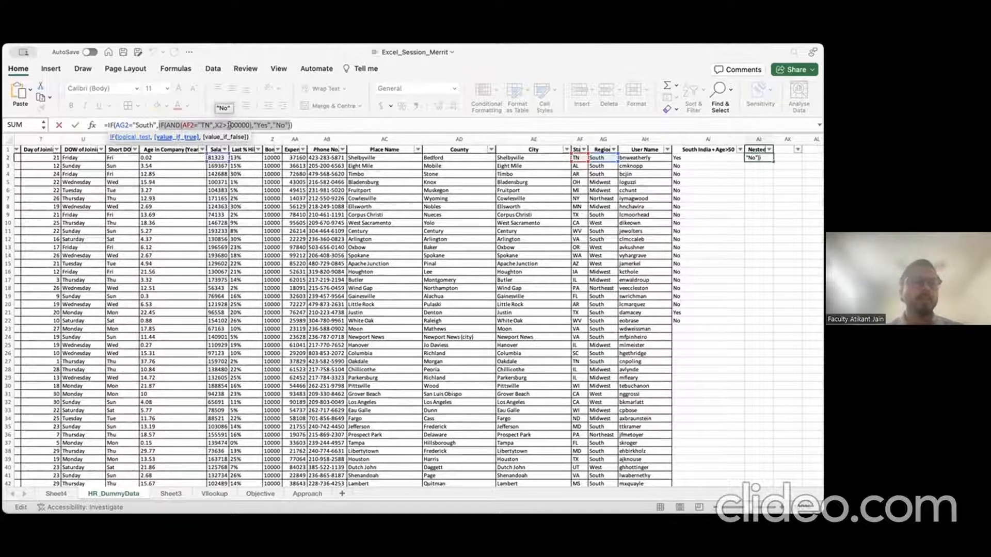
pyautogui.doubleClick(230, 125)
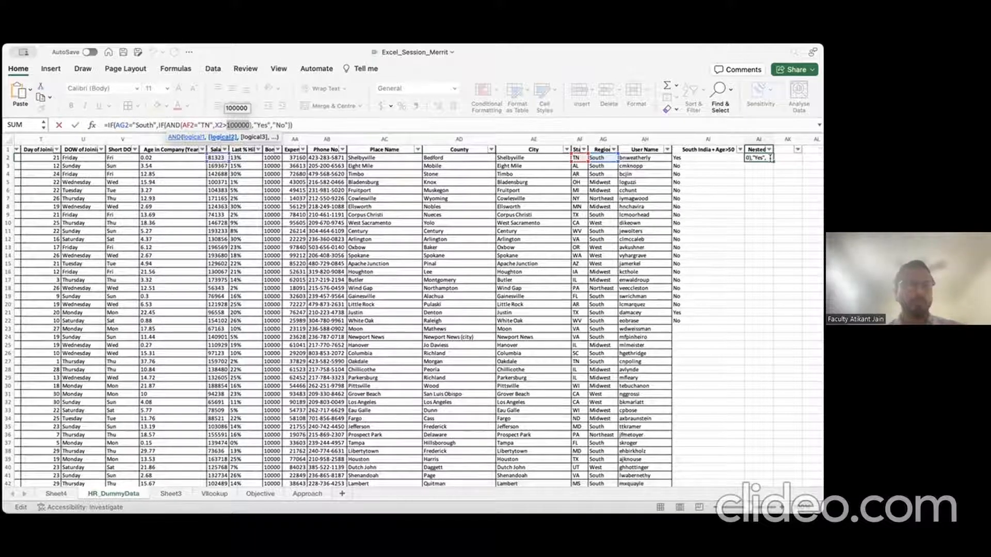
pyautogui.press('Escape')
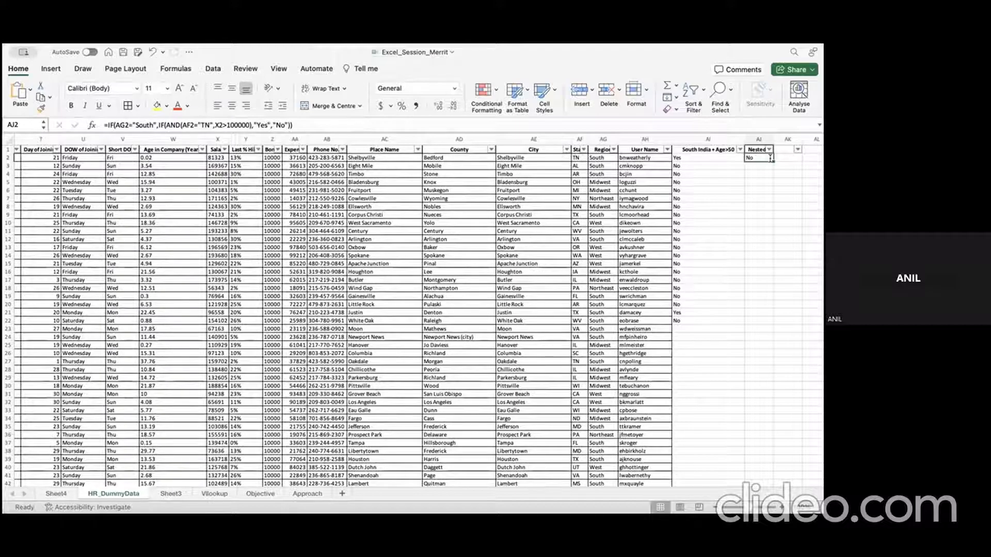
pyautogui.click(712, 166)
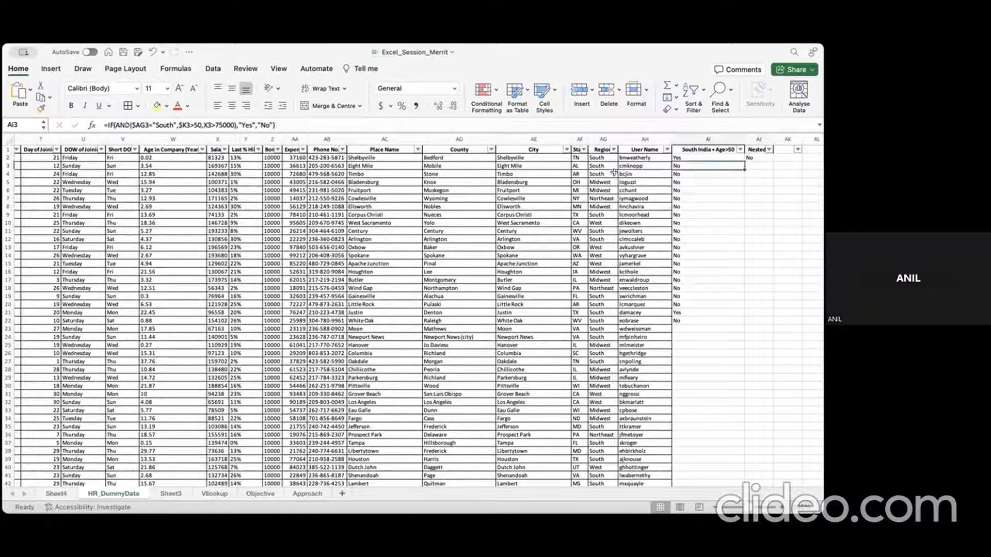
pyautogui.press('Up')
pyautogui.press('Right')
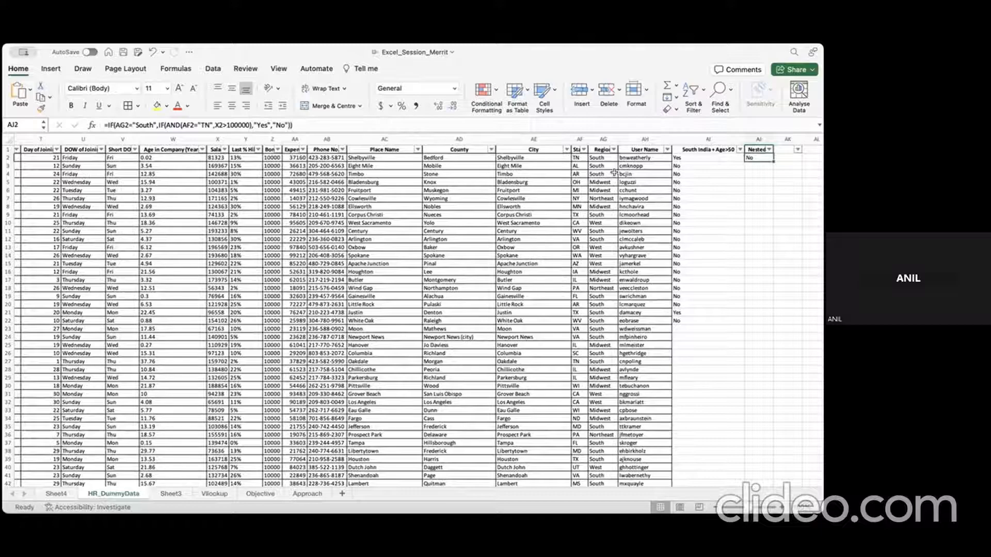
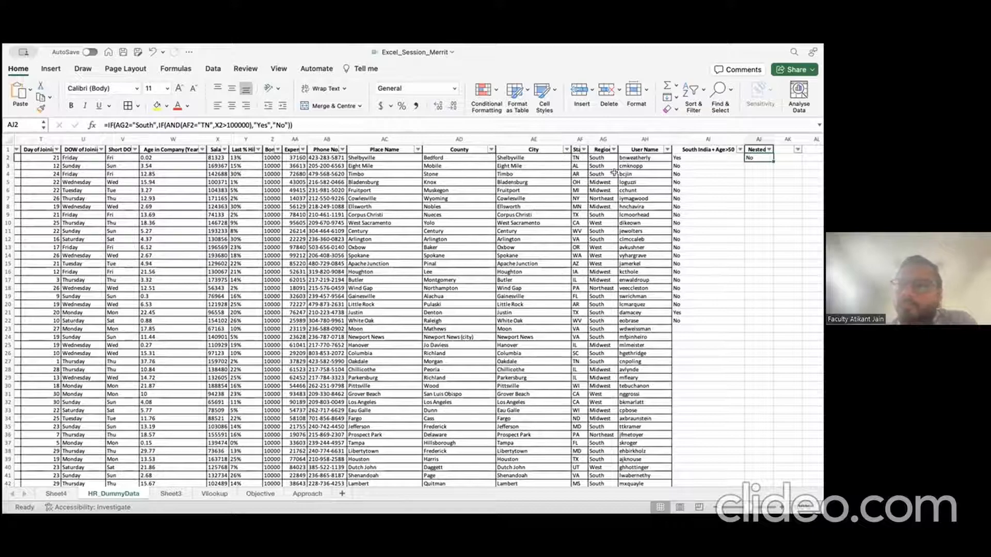
# Step: Move to the South India + Age>50 result cell
pyautogui.press('Up')
pyautogui.press('Left')
pyautogui.press('Down')
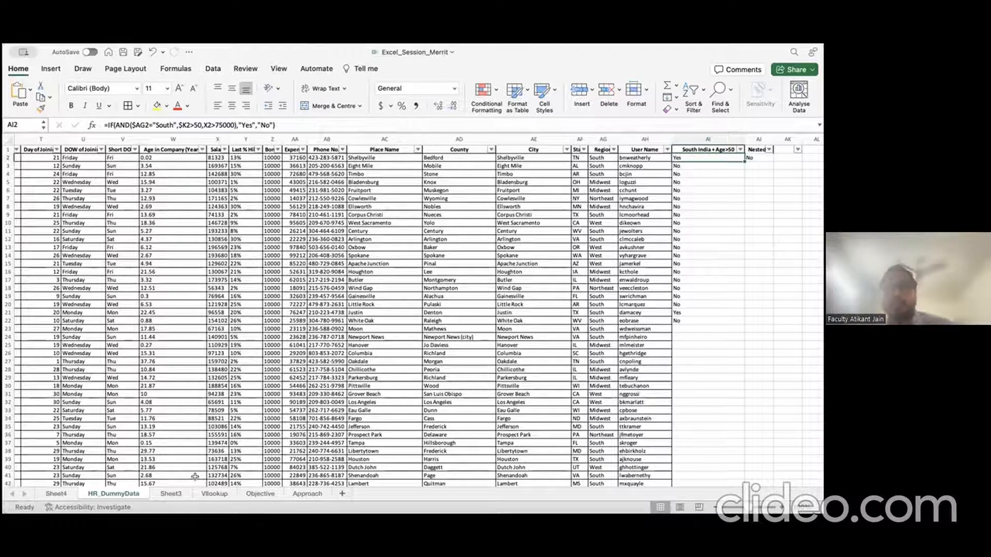
# Step: Select the table's header row and extend the selection down the whole table
pyautogui.press('Up')
pyautogui.press('Left')
pyautogui.hotkey('ctrl', 'shift', 'Left')
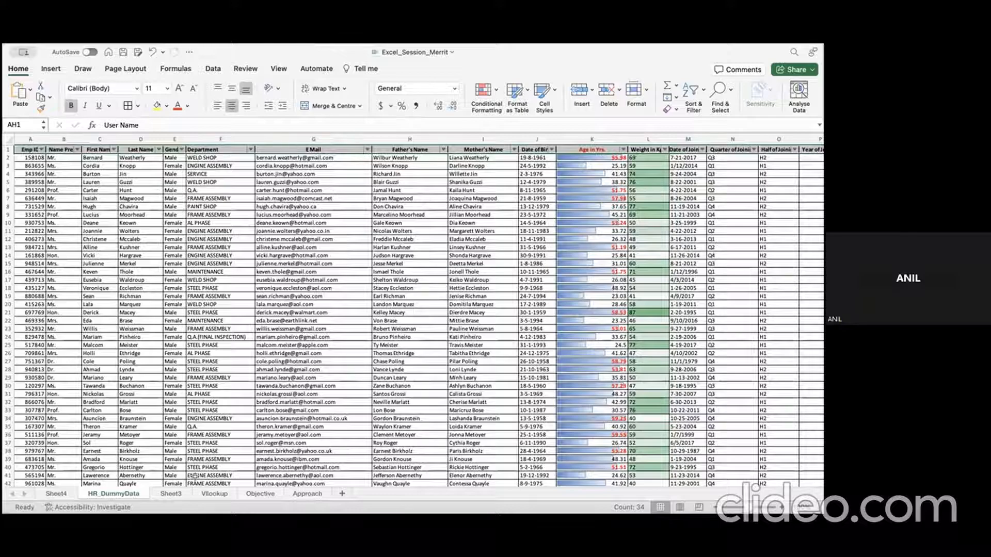
pyautogui.hotkey('ctrl', 'shift', 'Down')
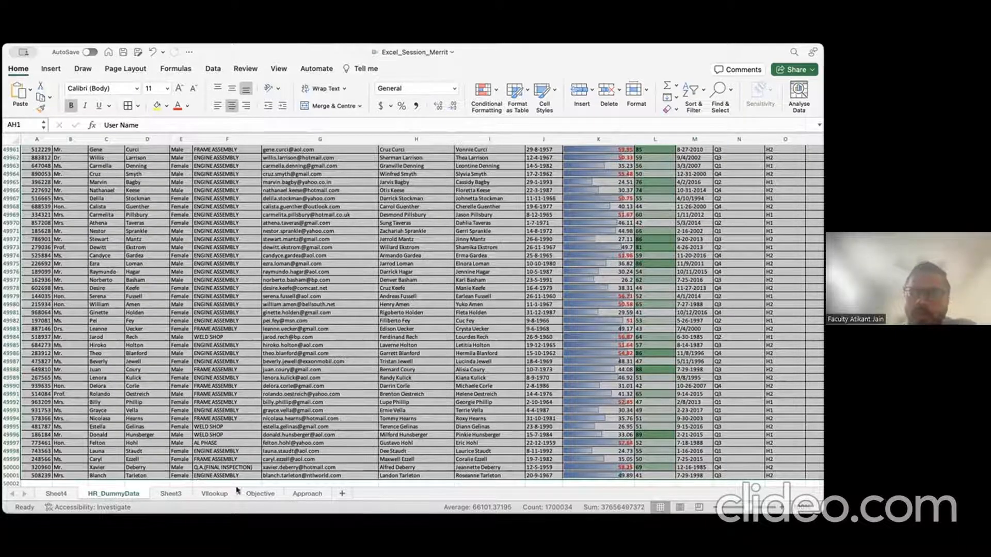
# Step: Reselect the full table from the Emp ID header across all columns down to row 50001
pyautogui.click(57, 247)
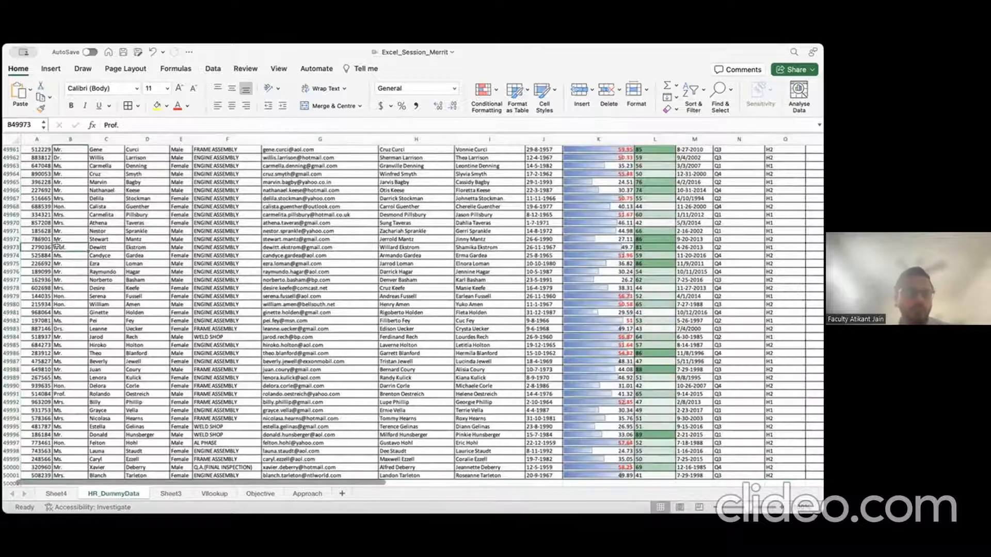
pyautogui.press('Left')
pyautogui.press('Up')
pyautogui.press('super+shift+Up')
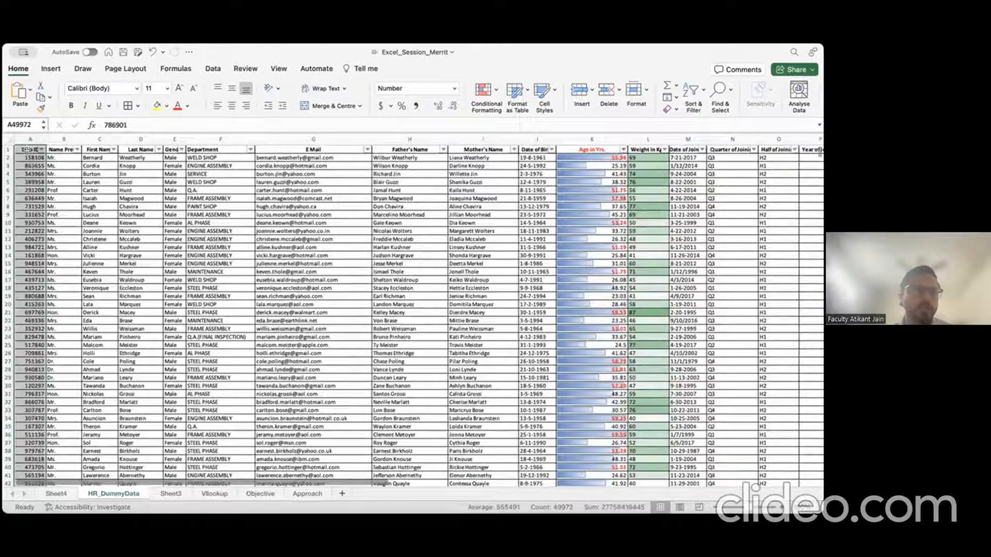
pyautogui.click(26, 148)
pyautogui.press('super+shift+Right')
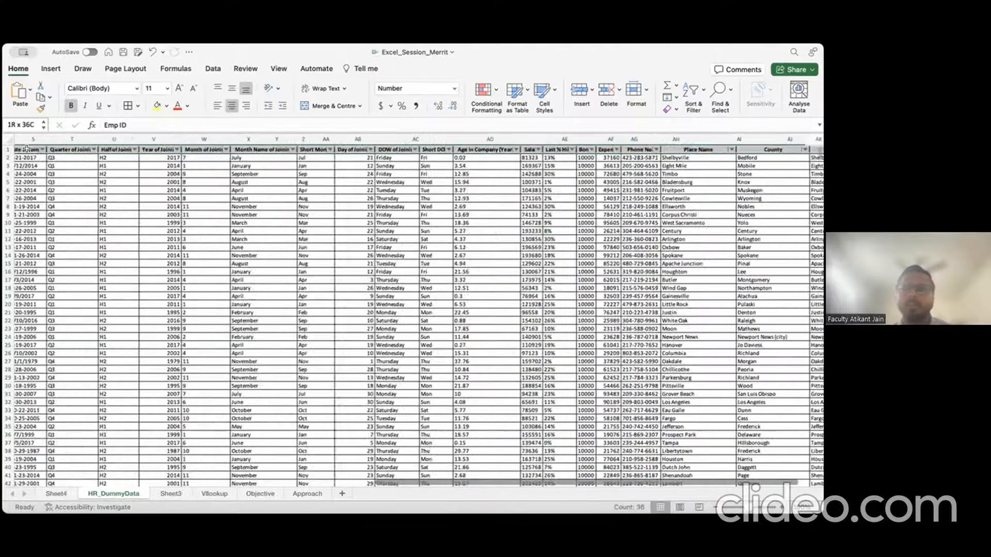
pyautogui.press('super+shift+Down')
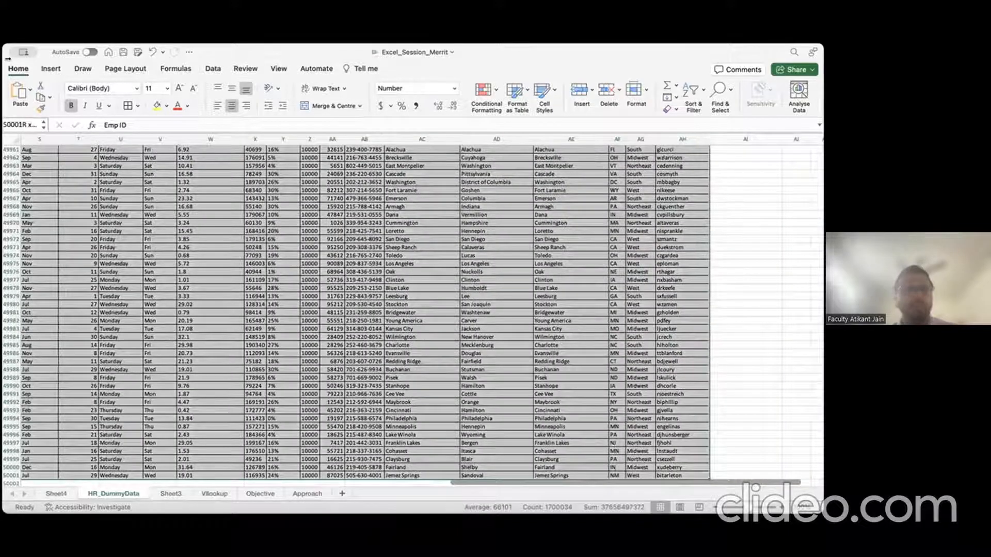
pyautogui.click(55, 69)
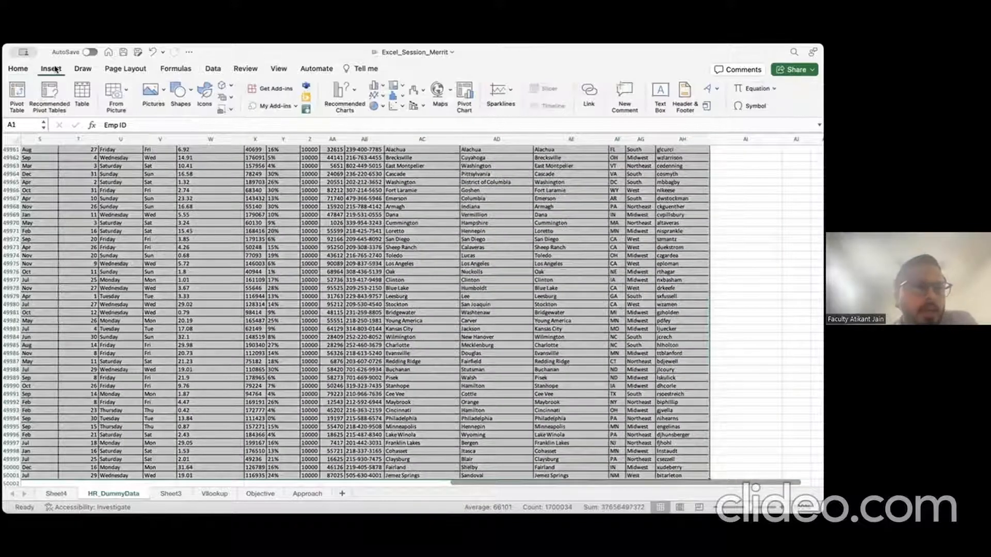
pyautogui.click(213, 69)
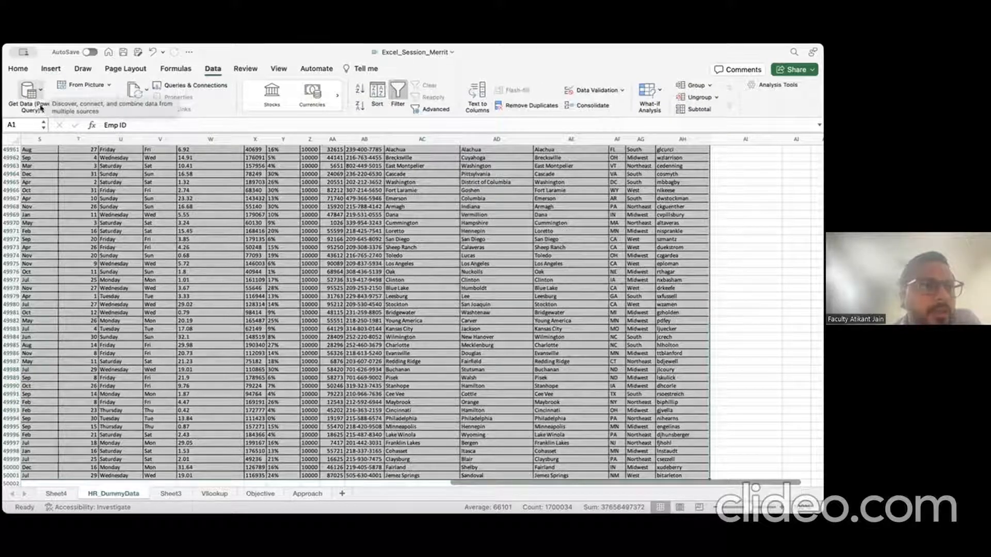
pyautogui.click(31, 92)
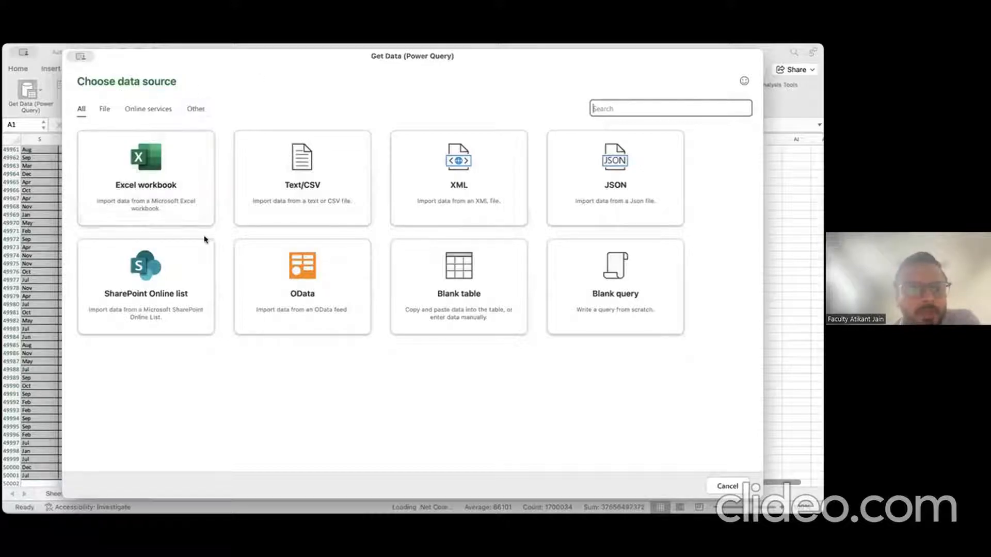
pyautogui.click(172, 172)
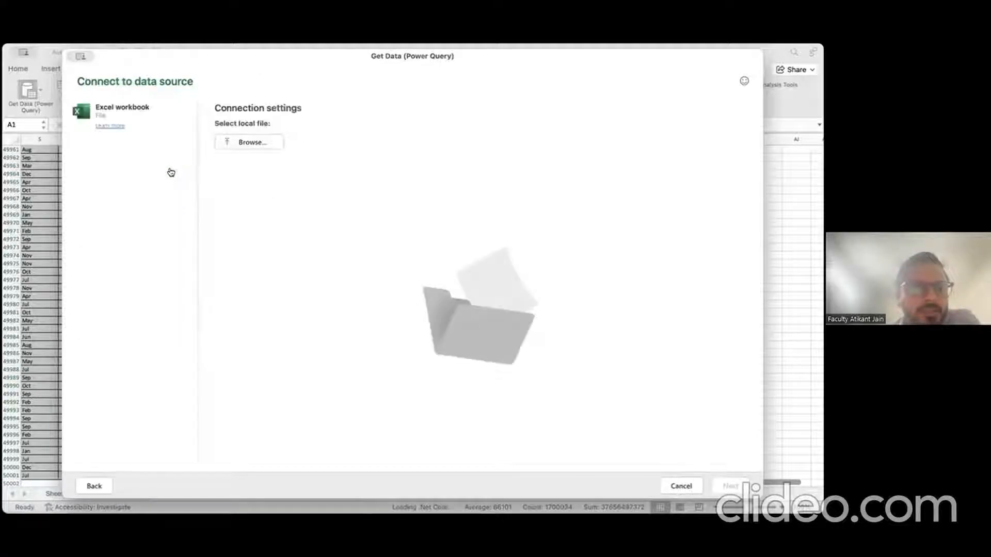
pyautogui.click(253, 141)
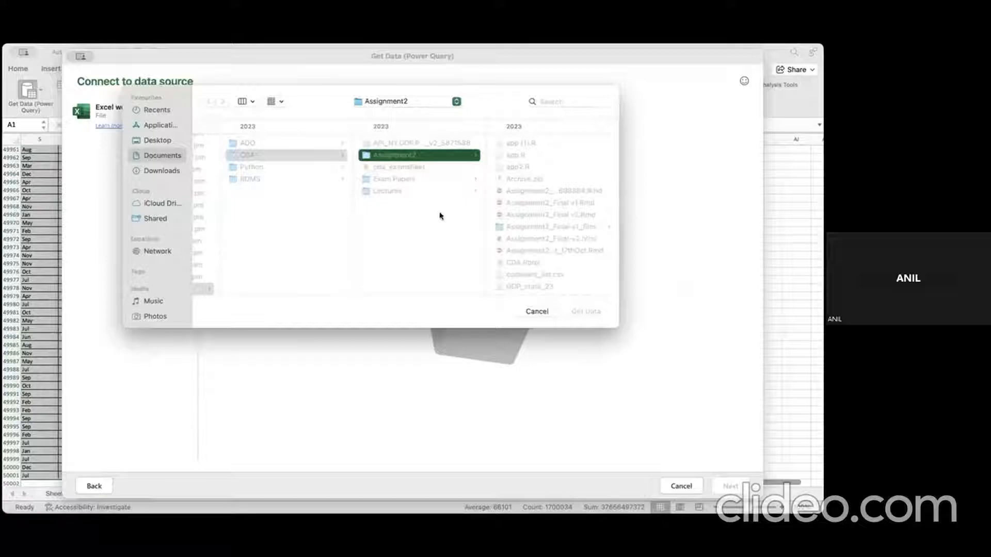
pyautogui.click(548, 311)
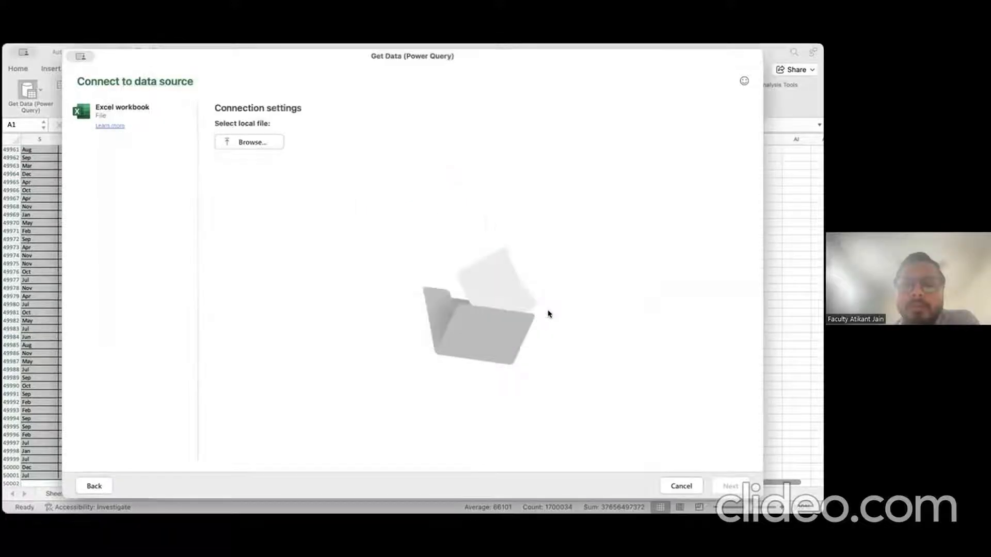
pyautogui.click(681, 486)
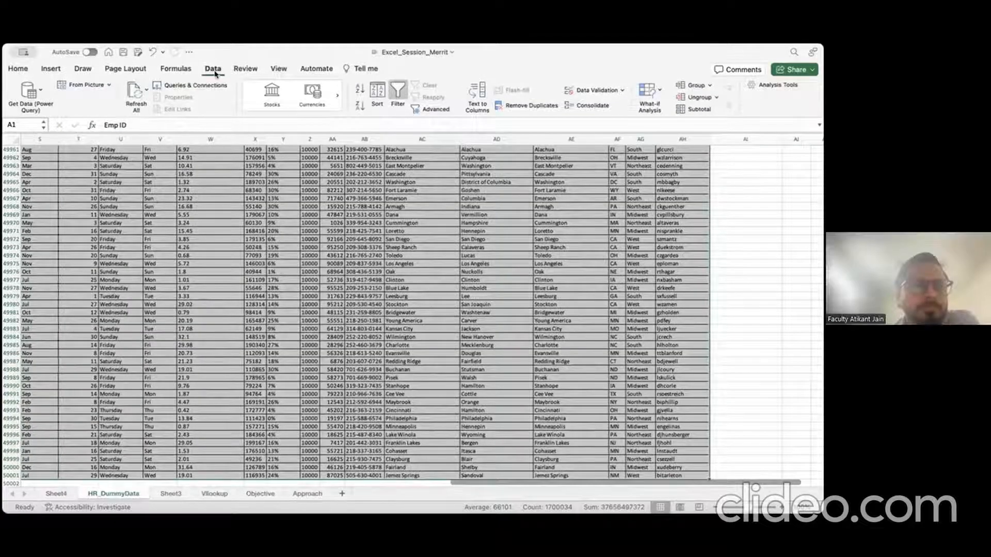
pyautogui.click(23, 100)
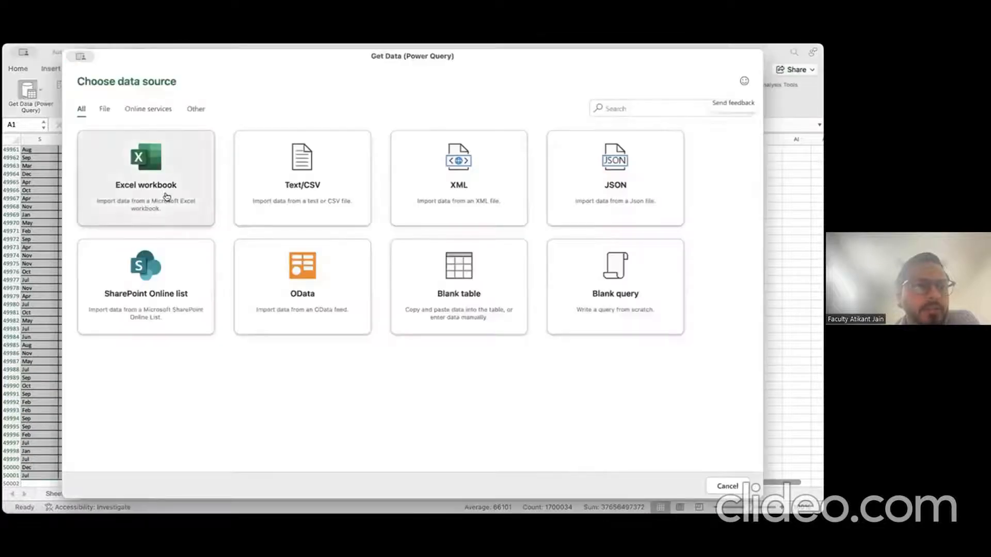
pyautogui.click(165, 195)
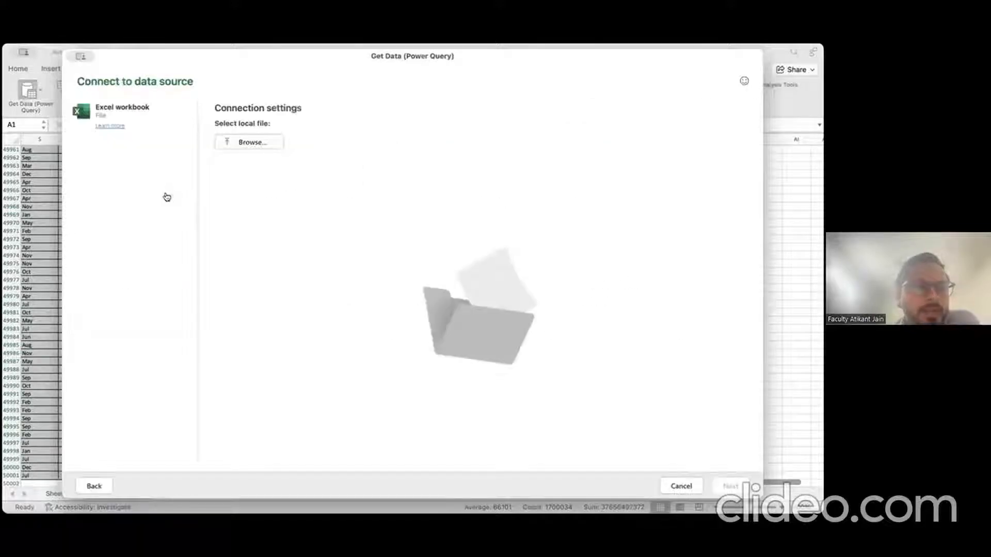
pyautogui.click(246, 142)
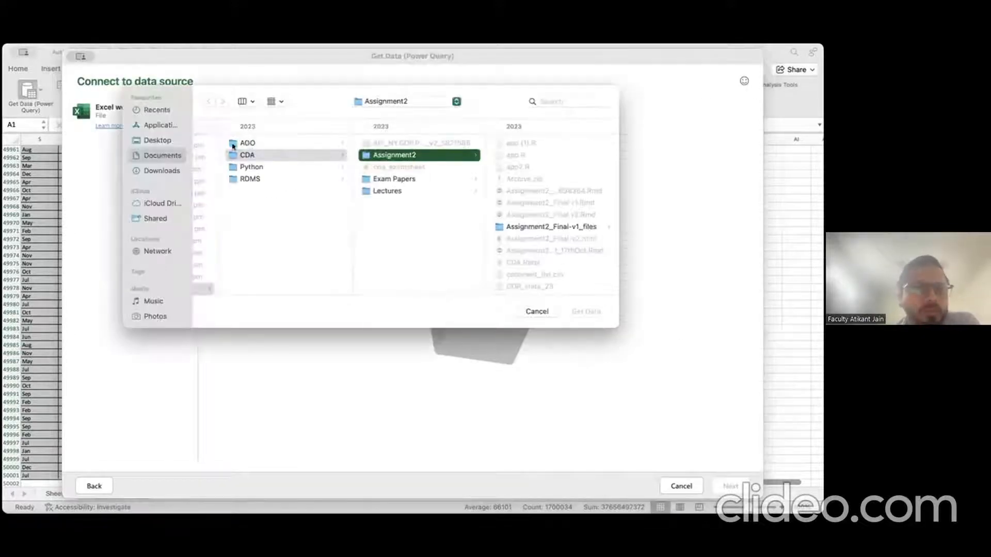
pyautogui.click(168, 168)
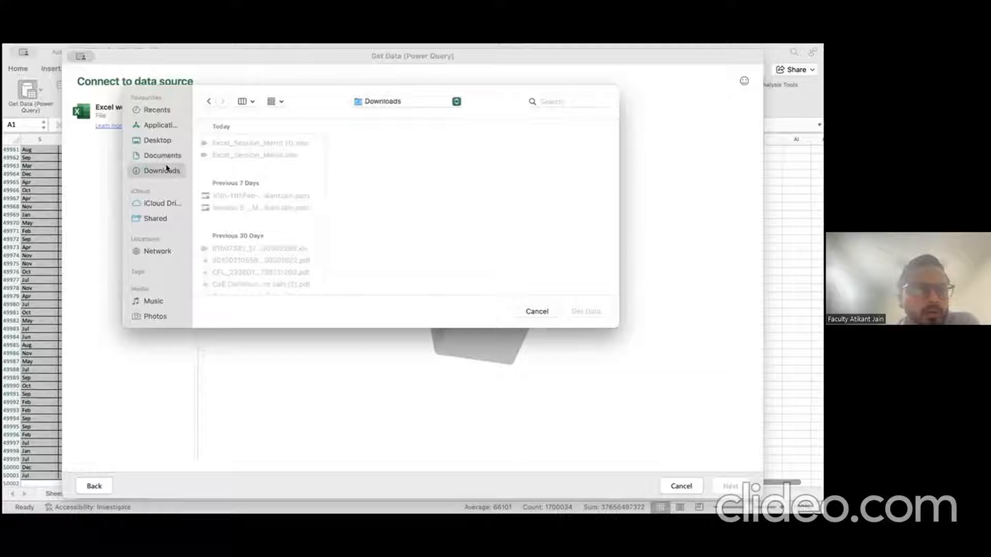
pyautogui.click(276, 155)
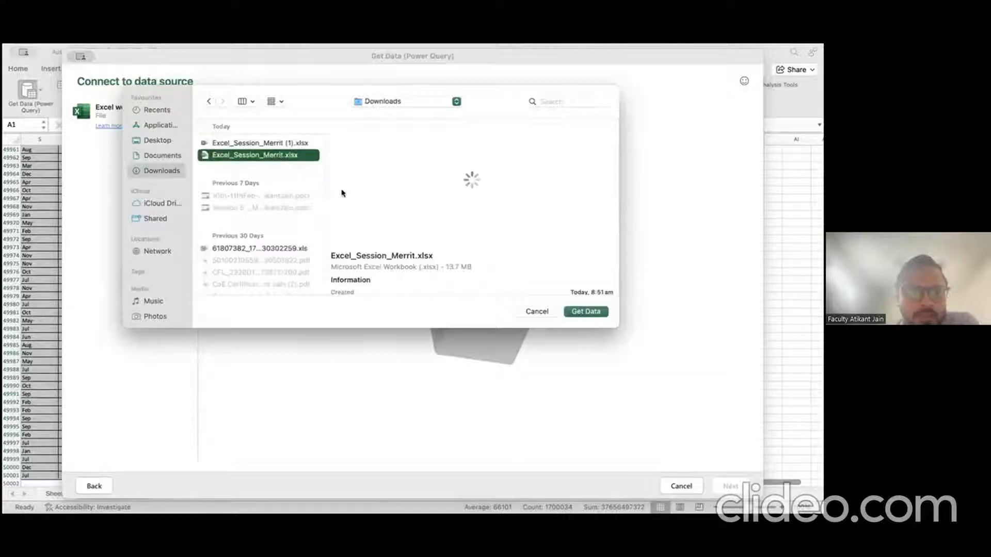
pyautogui.click(586, 312)
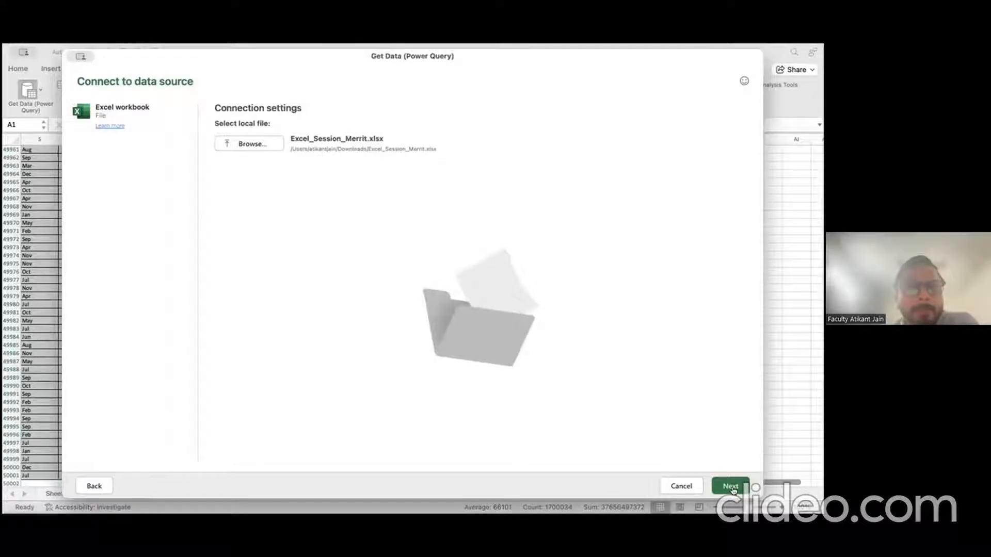
pyautogui.click(731, 487)
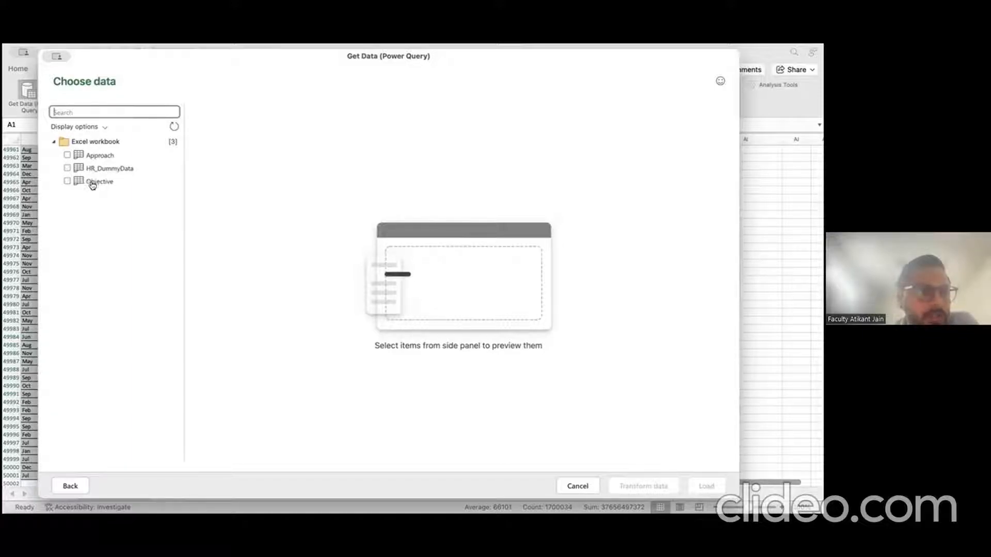
pyautogui.click(85, 156)
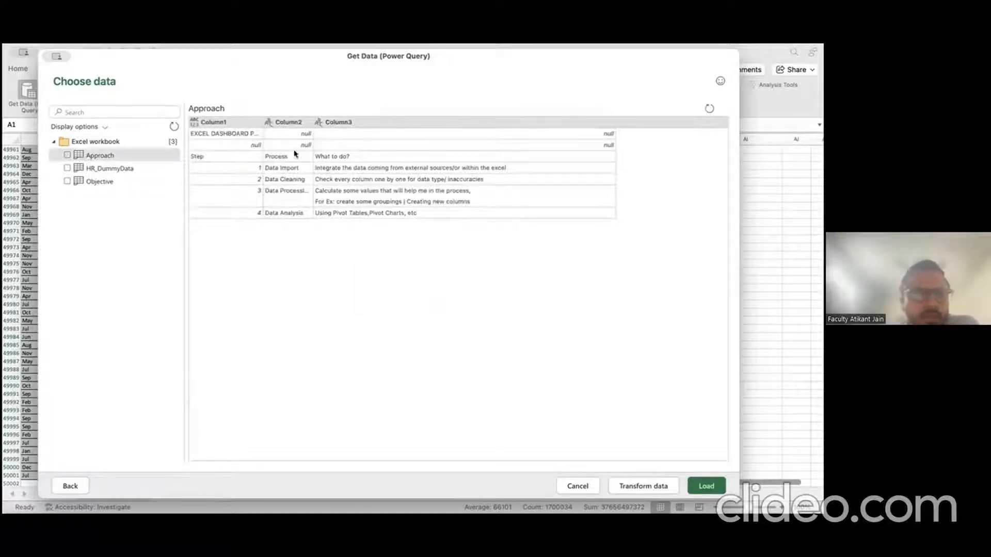
pyautogui.click(102, 169)
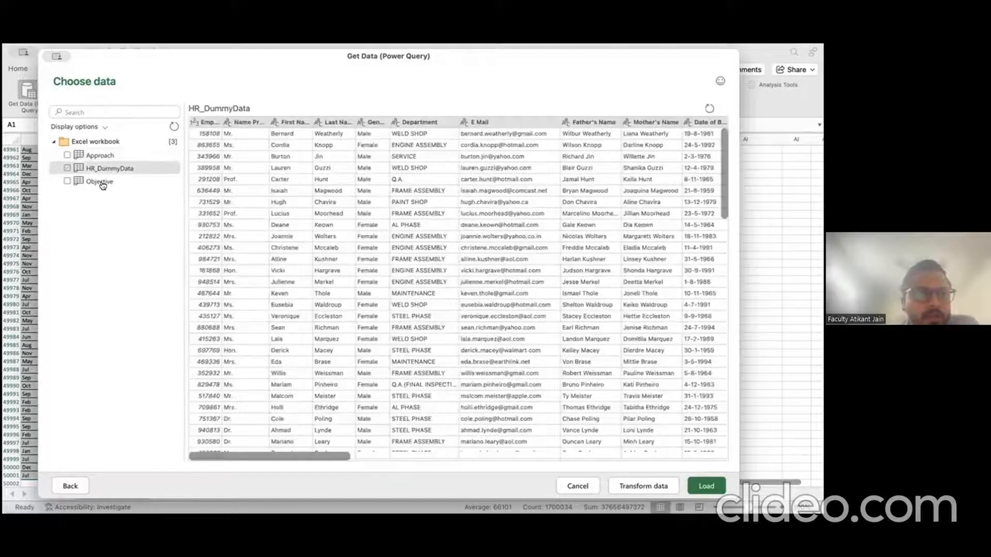
pyautogui.click(99, 182)
pyautogui.click(99, 169)
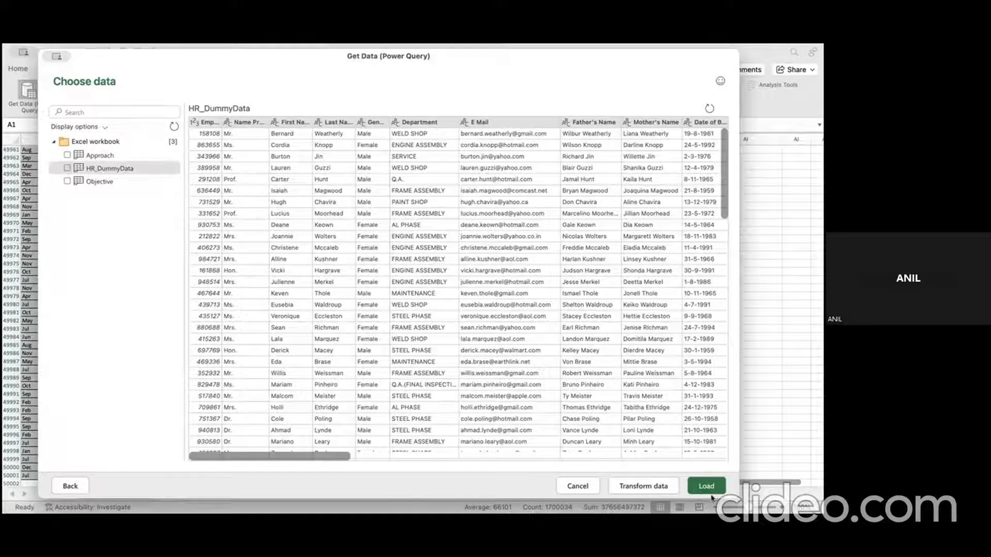
pyautogui.click(578, 486)
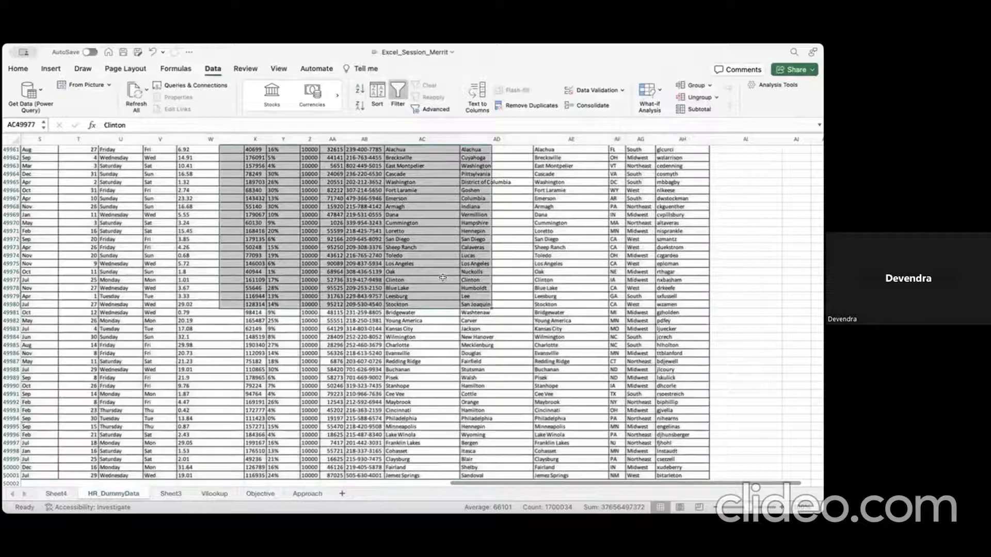
# Step: Clear the table selection, move the Excel window down and back, and select cells near column O
pyautogui.click(442, 277)
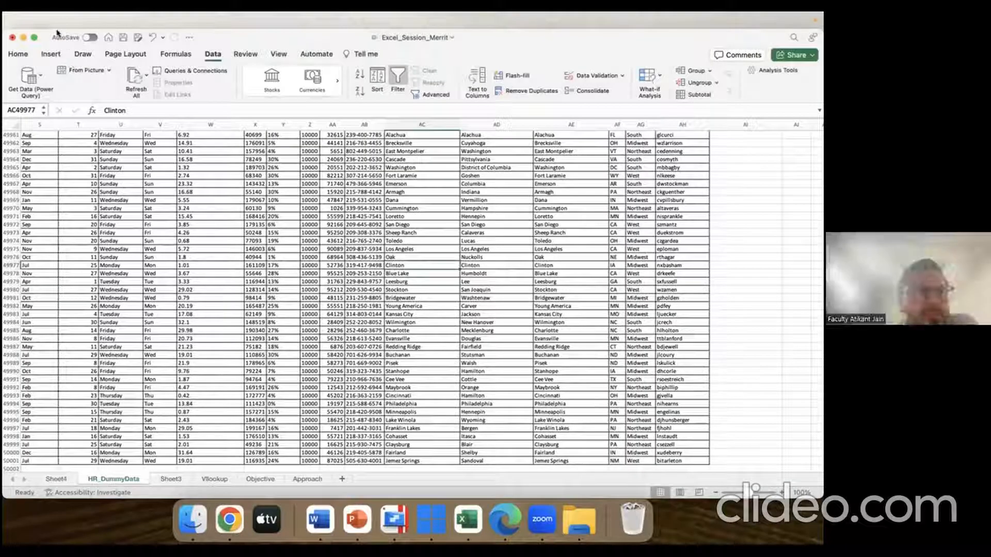
pyautogui.moveTo(57, 32); pyautogui.dragTo(98, 108)
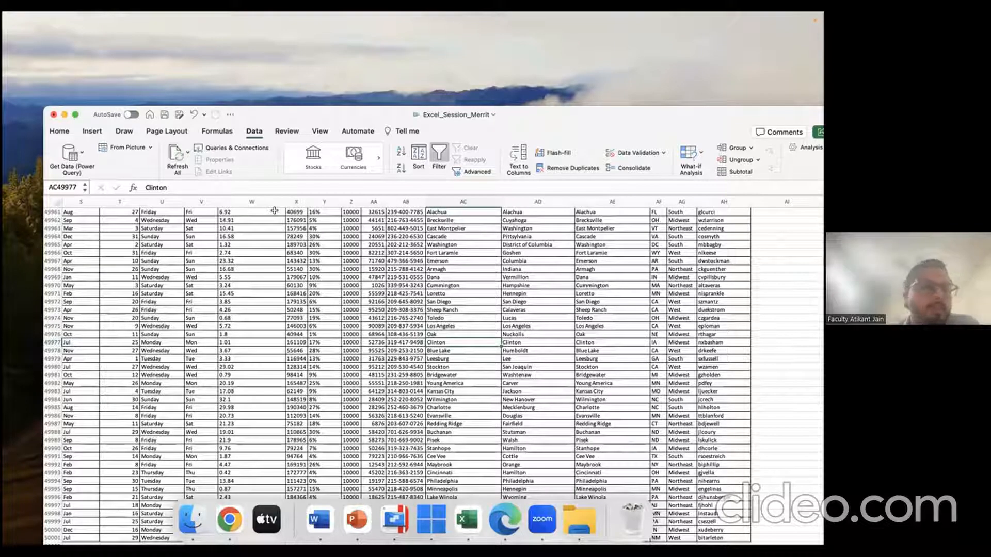
pyautogui.click(78, 220)
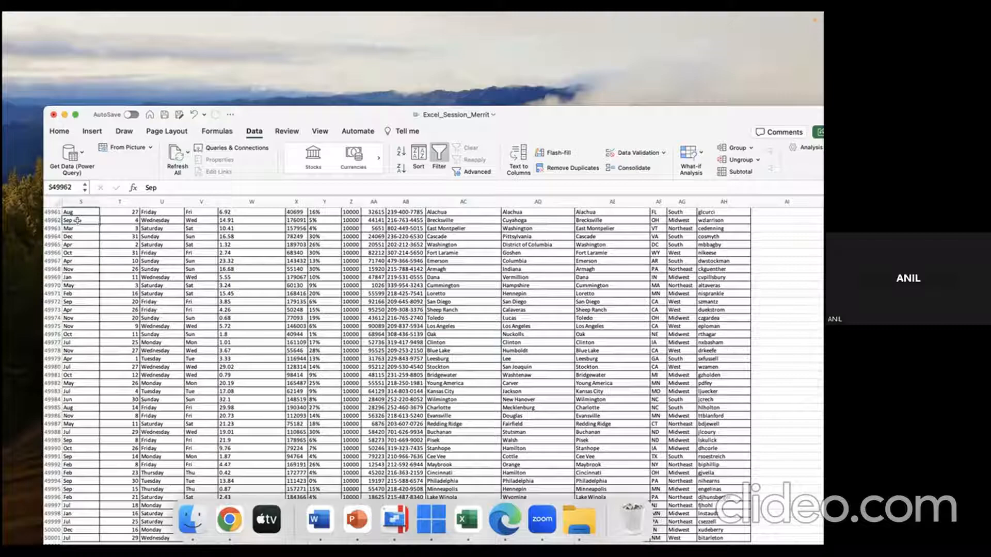
pyautogui.press('Up')
pyautogui.press('Left')
pyautogui.press('Left')
pyautogui.press('Left')
pyautogui.press('Left')
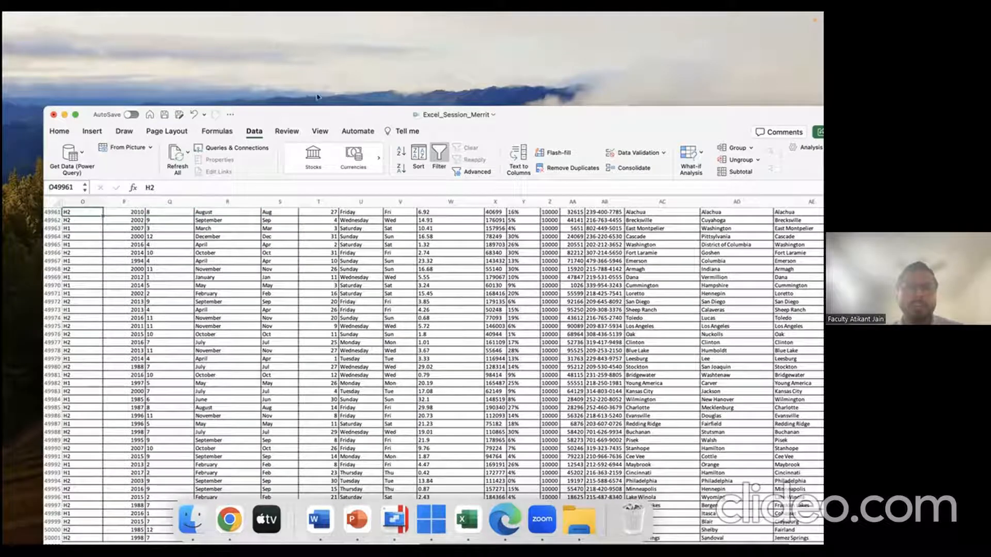
pyautogui.moveTo(321, 119); pyautogui.dragTo(297, 76)
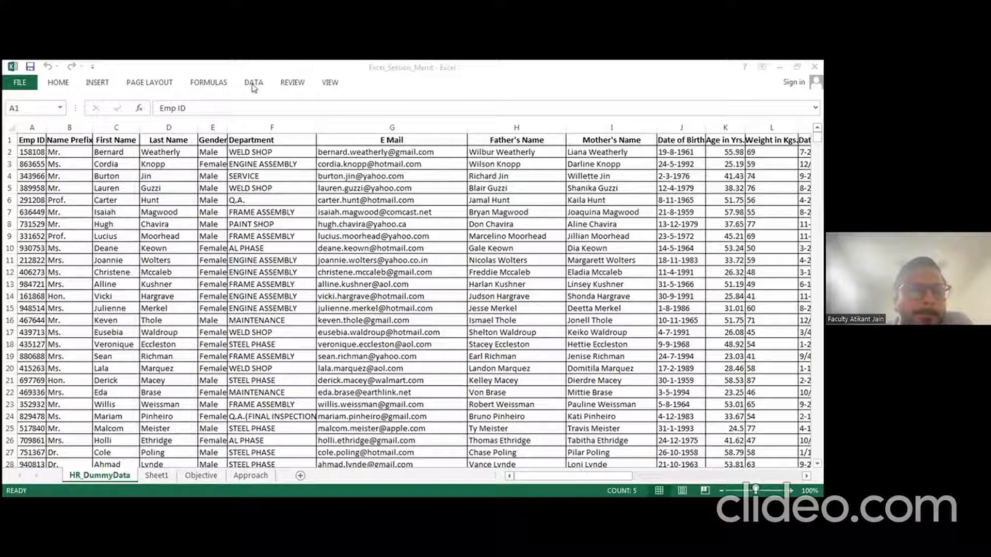
# Step: Explore Data > From Other Sources, select the full employee data range, and start a Microsoft Query import
pyautogui.click(254, 85)
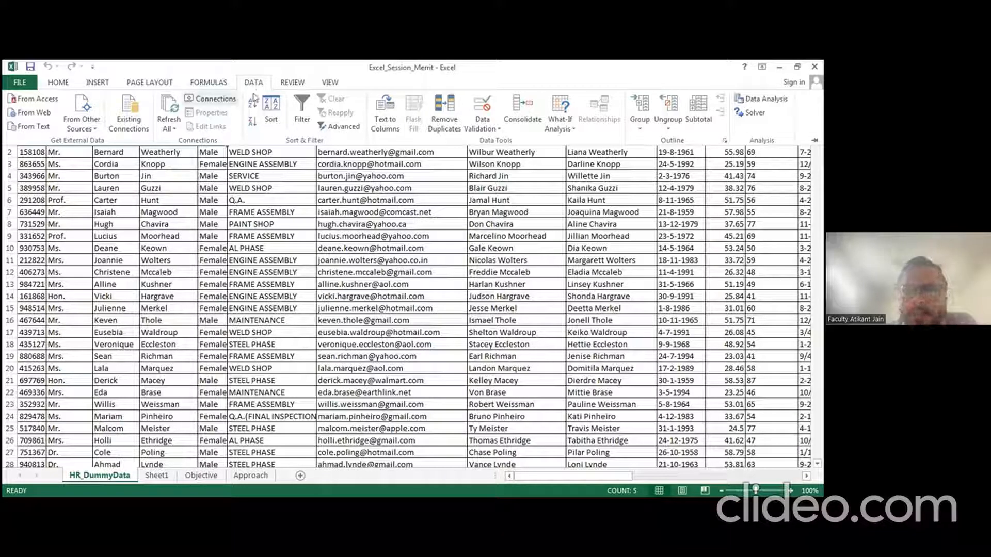
pyautogui.click(96, 132)
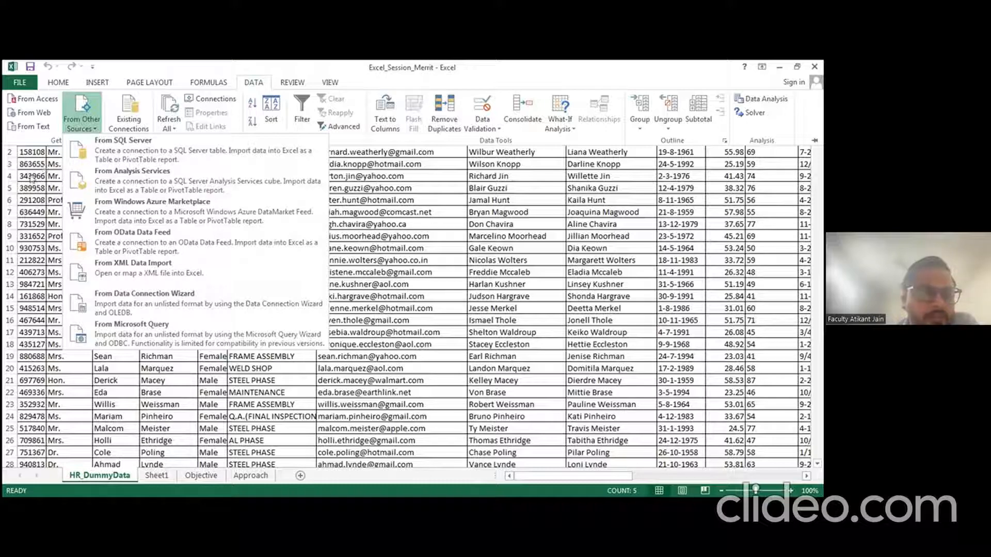
pyautogui.click(31, 156)
pyautogui.click(35, 152)
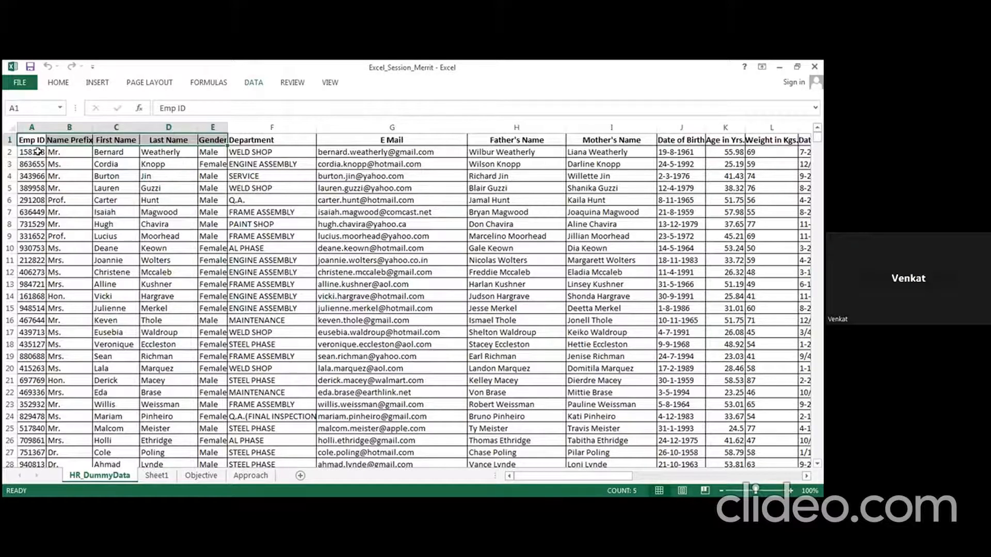
pyautogui.hotkey('ctrl', 'shift', 'End')
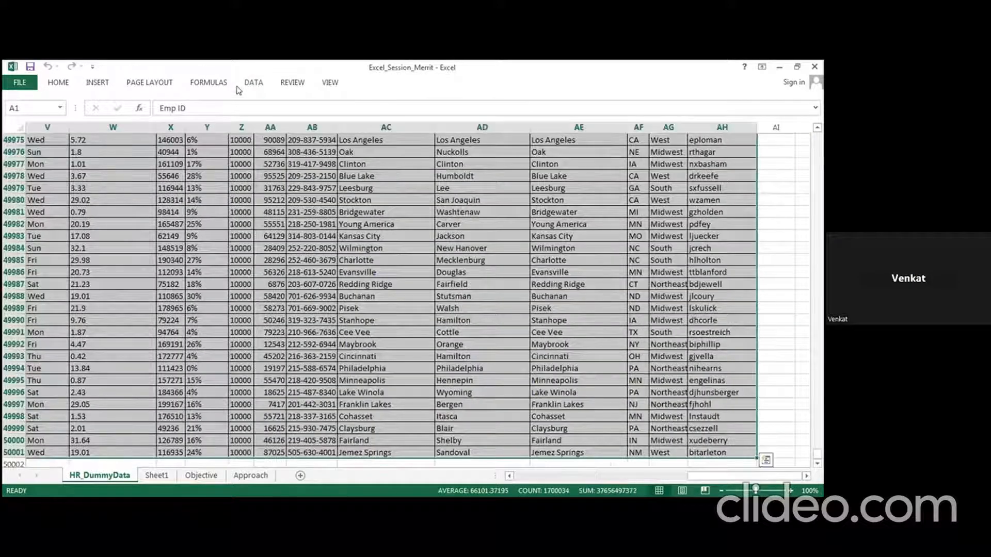
pyautogui.click(253, 90)
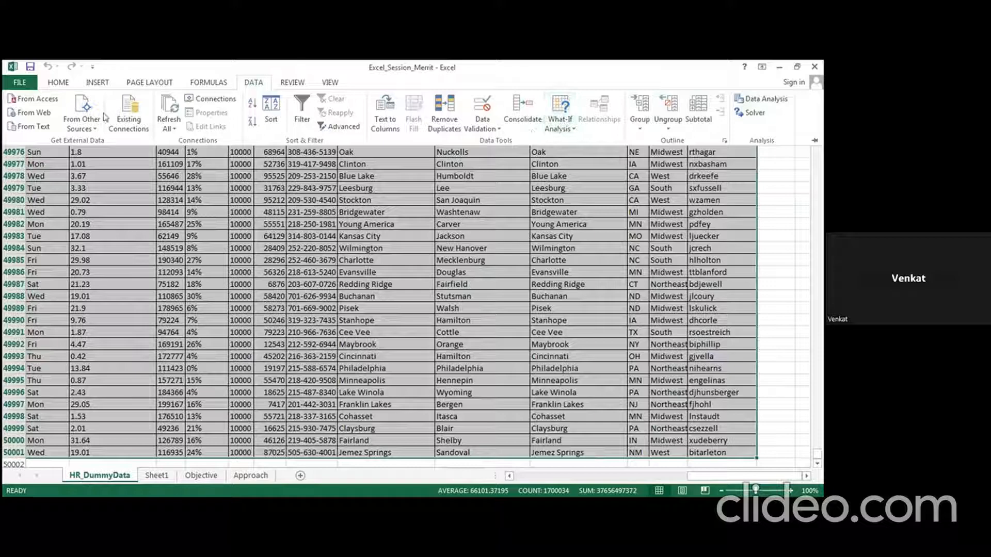
pyautogui.click(92, 130)
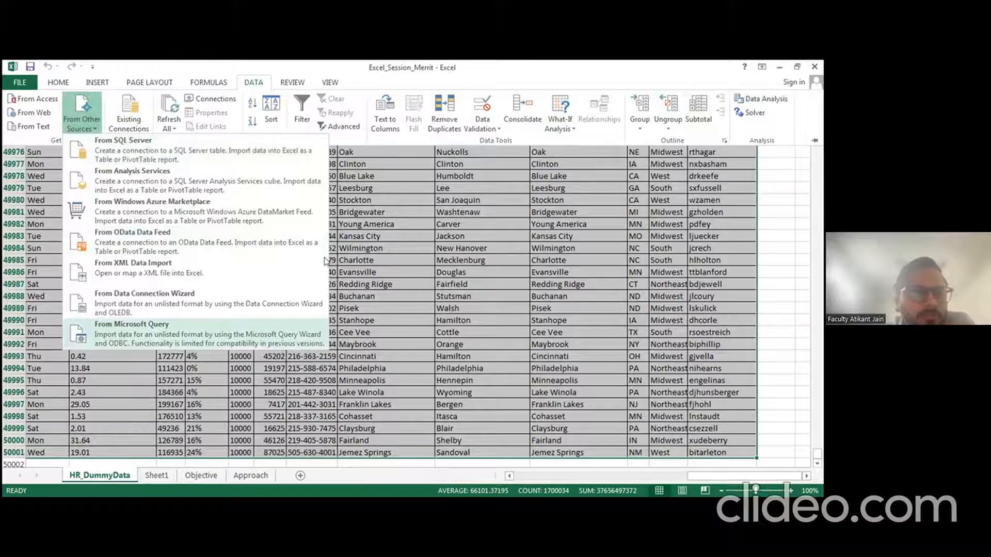
pyautogui.click(314, 272)
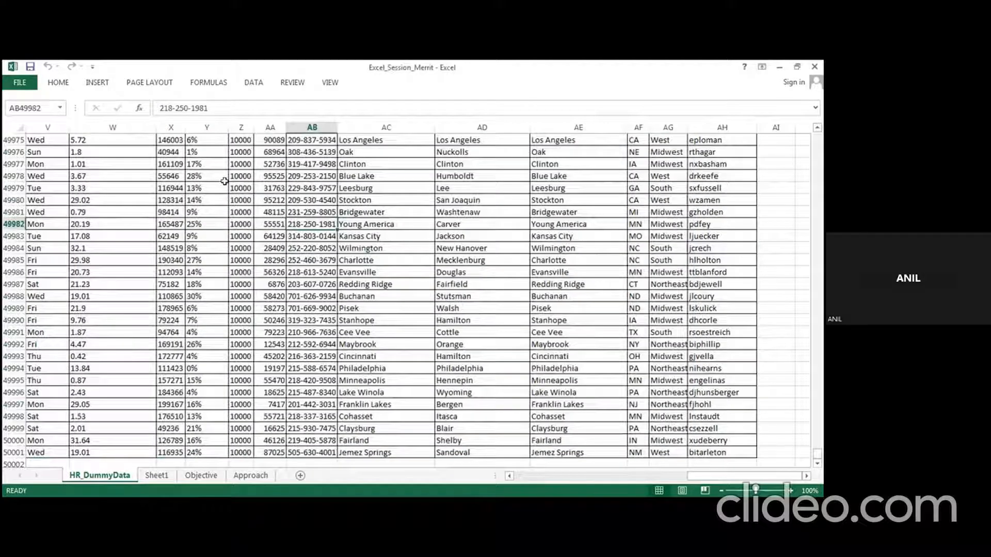
# Step: Return to the sheet at cell Y49979 and open the workbook's File Info page
pyautogui.click(223, 183)
pyautogui.click(253, 82)
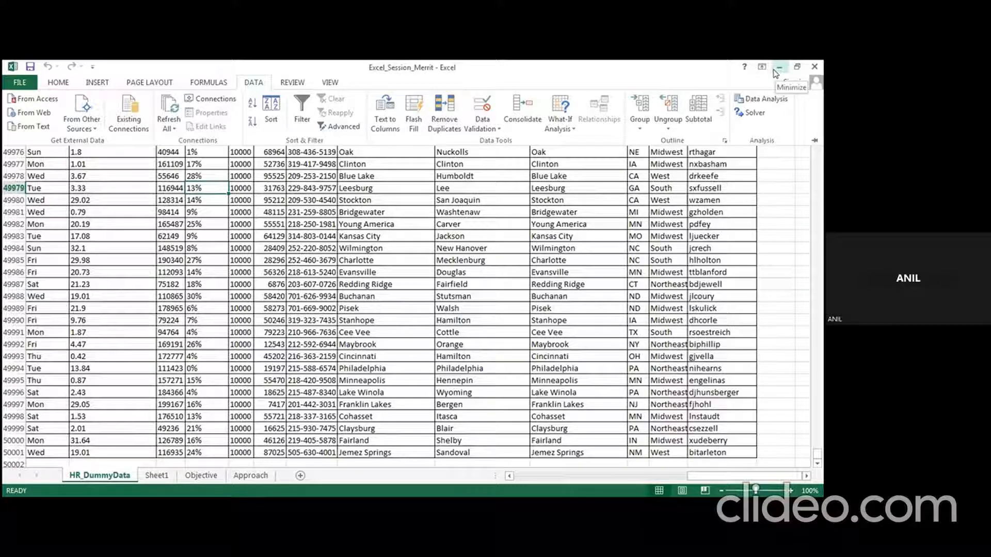
pyautogui.click(336, 455)
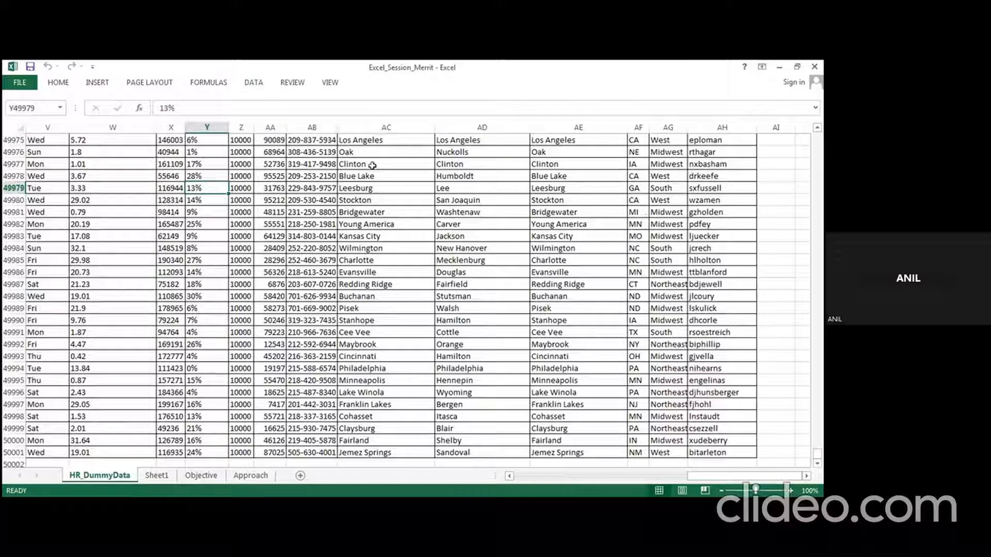
pyautogui.click(15, 82)
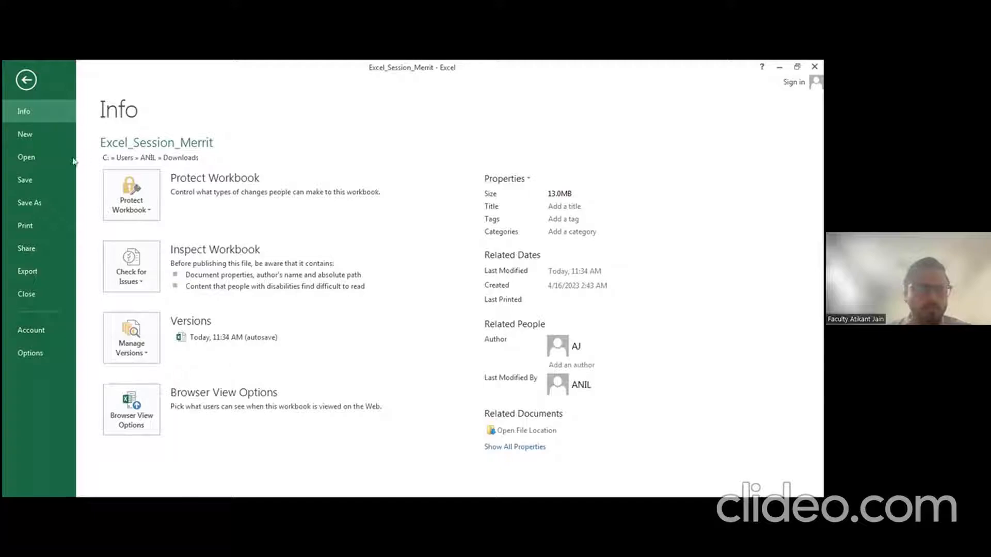
# Step: Open Excel Options at its General settings from the Backstage view
pyautogui.click(31, 354)
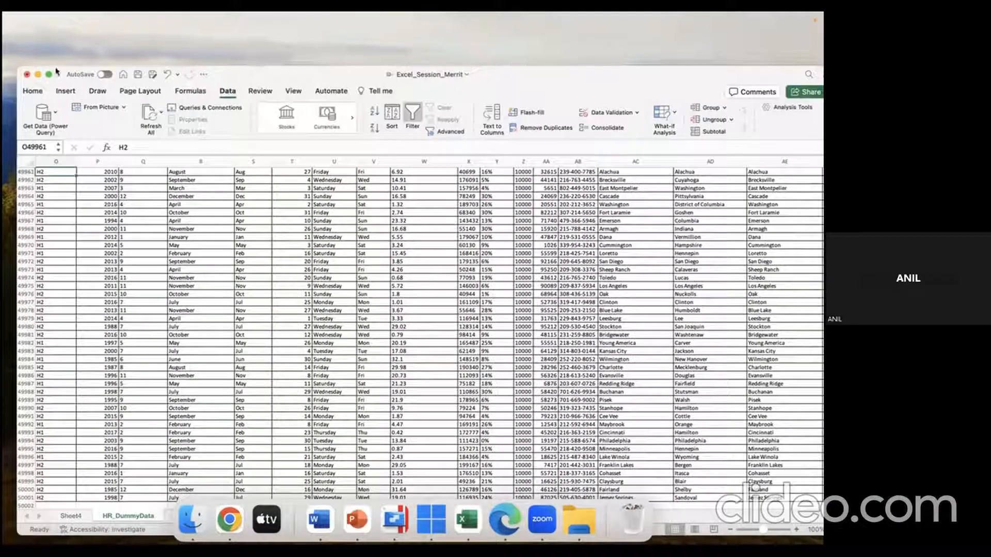
# Step: Maximise the Excel window and move the active cell to column A near row 49961
pyautogui.click(49, 74)
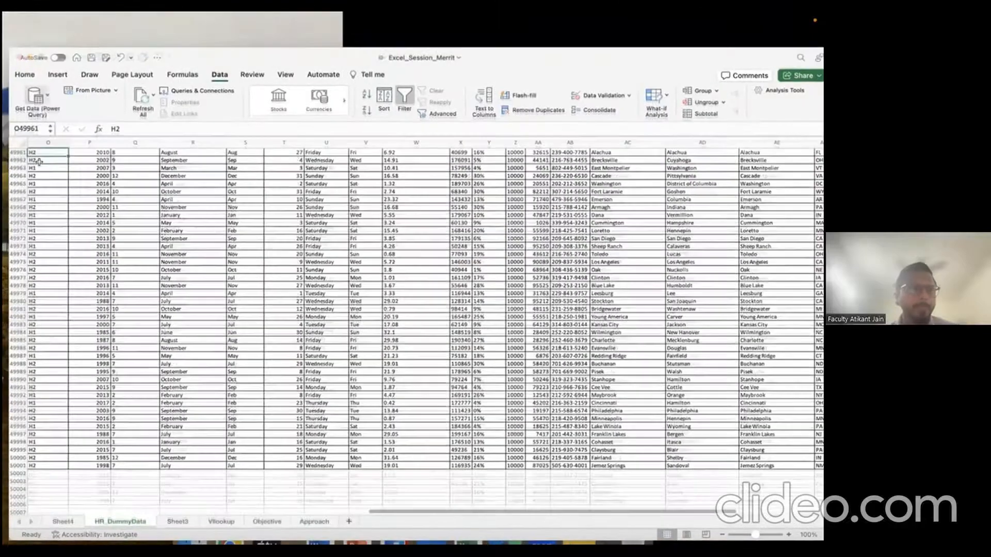
pyautogui.click(39, 161)
pyautogui.press('Left')
pyautogui.press('Left')
pyautogui.press('Left')
pyautogui.press('Left')
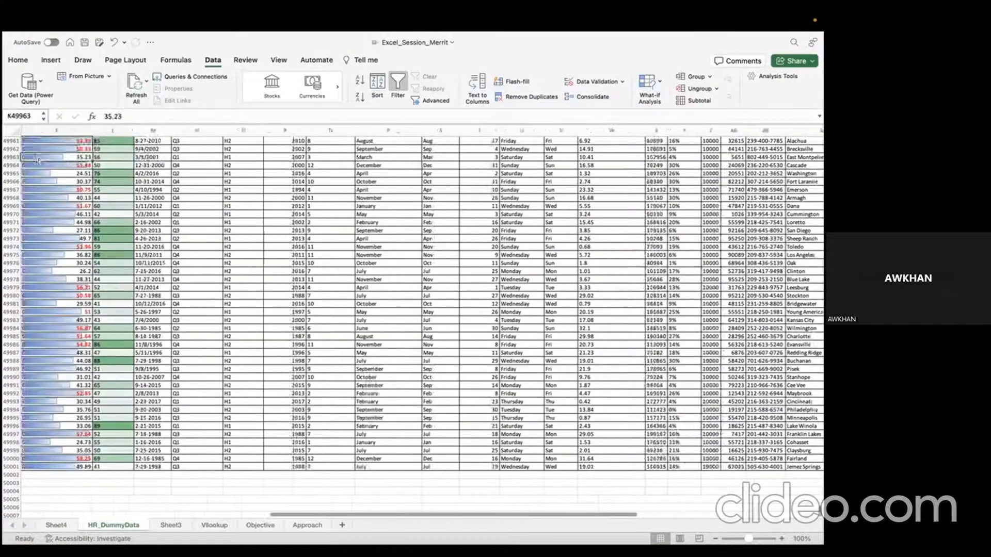
pyautogui.press('Left')
pyautogui.press('Left')
pyautogui.press('Left')
pyautogui.press('Left')
pyautogui.press('Left')
pyautogui.press('Left')
pyautogui.press('Left')
pyautogui.press('Left')
pyautogui.press('Left')
pyautogui.press('Left')
pyautogui.press('Up')
pyautogui.press('Up')
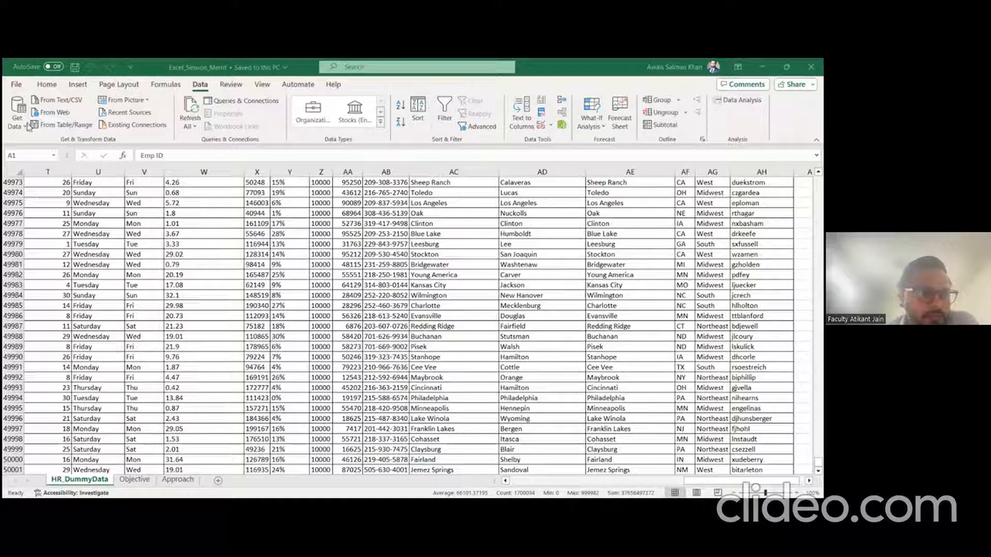
# Step: Check Data's Get Data import sources, then select the whole HR_DummyData worksheet with Ctrl+A
pyautogui.click(46, 181)
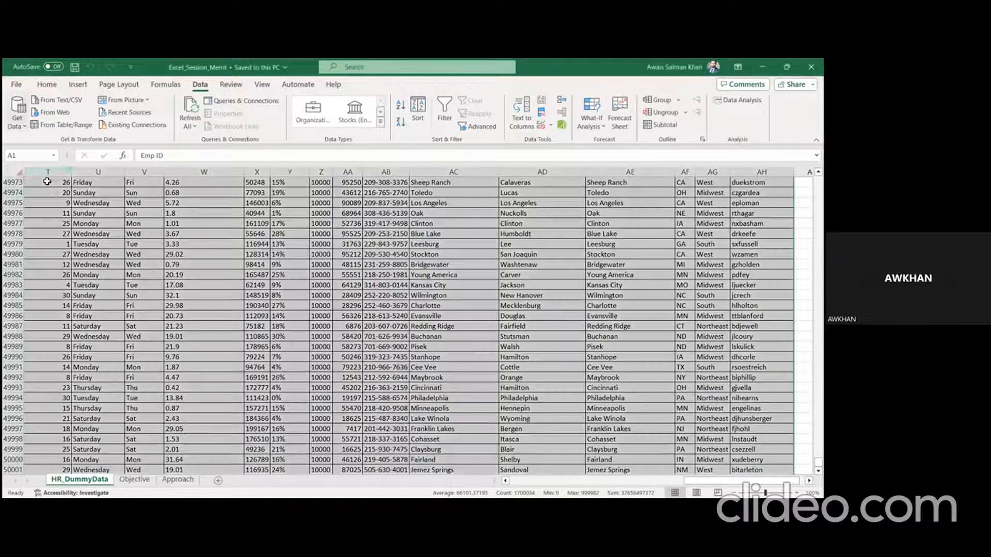
pyautogui.click(27, 135)
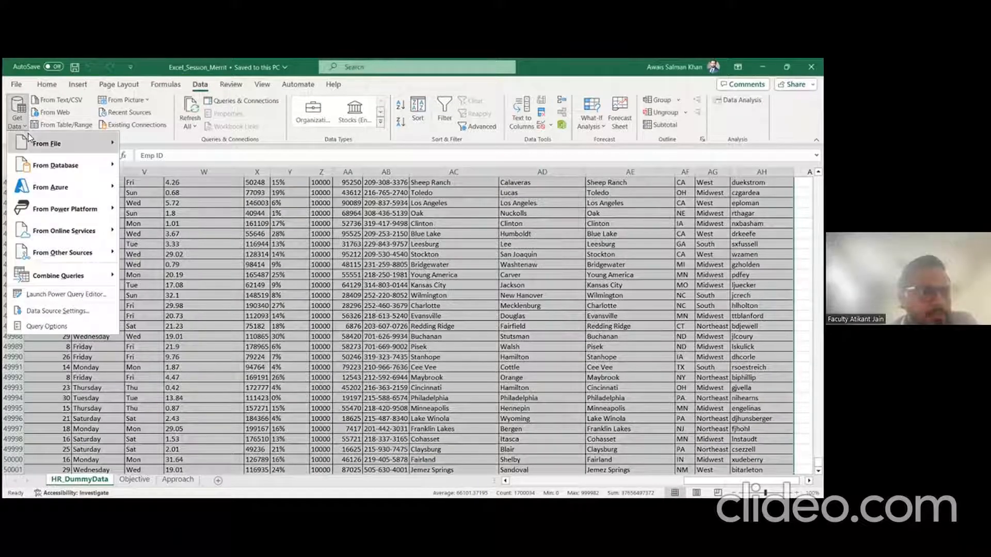
pyautogui.moveTo(32, 135)
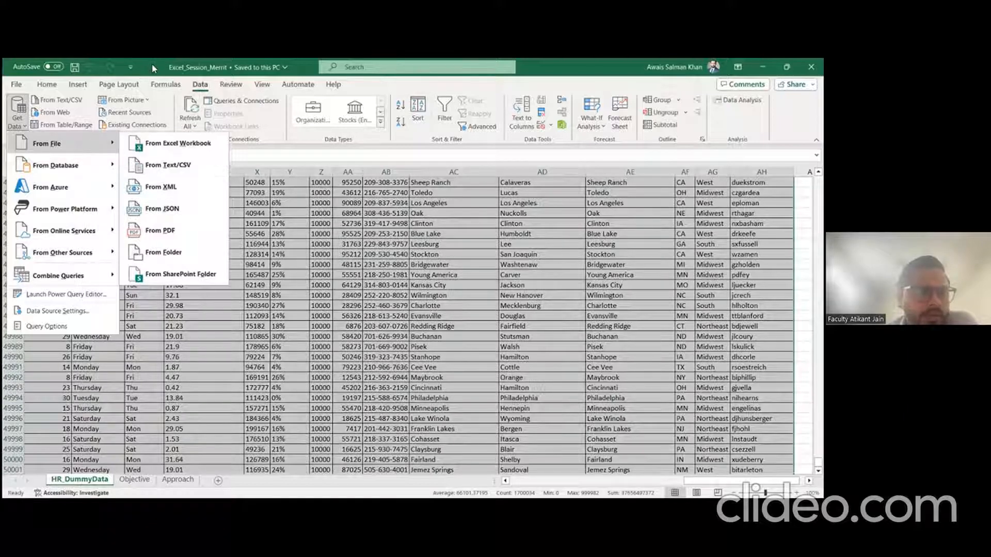
pyautogui.click(153, 206)
pyautogui.click(153, 206)
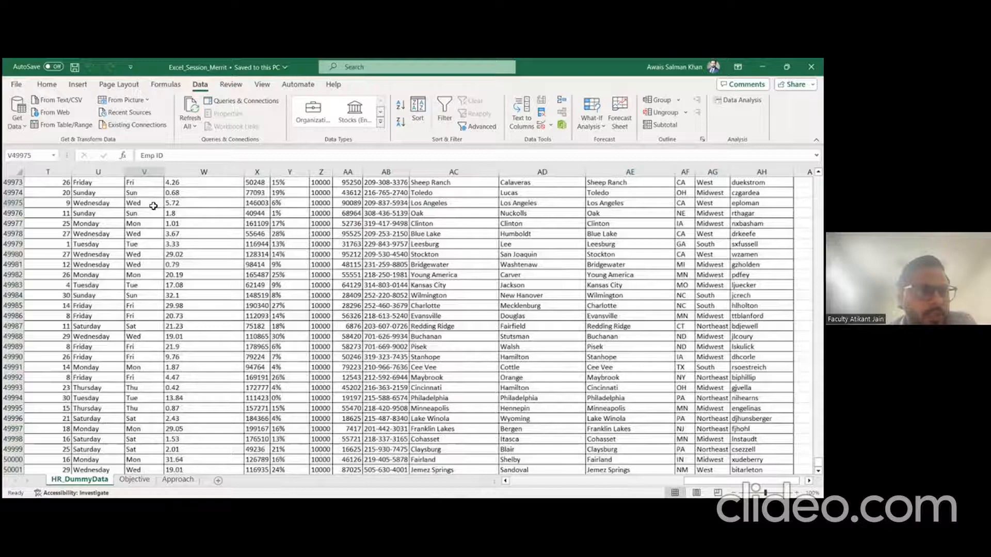
pyautogui.hotkey('ctrl', 'a')
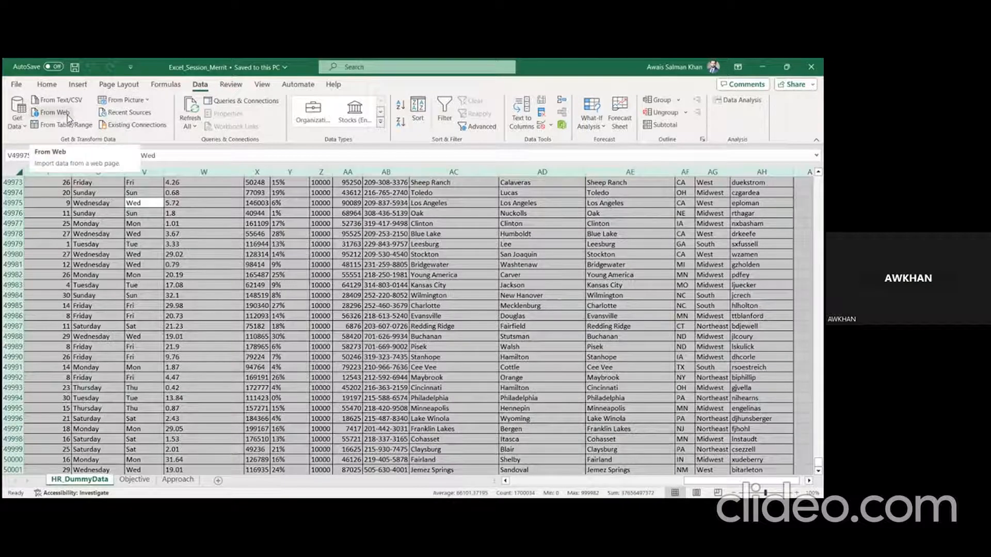
pyautogui.click(171, 86)
pyautogui.click(201, 87)
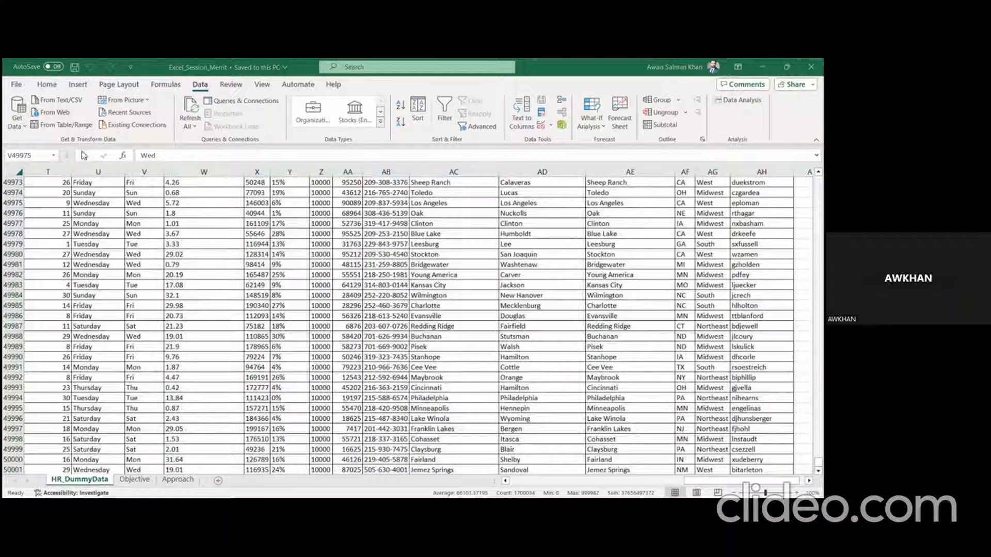
pyautogui.hotkey('ctrl', 'a')
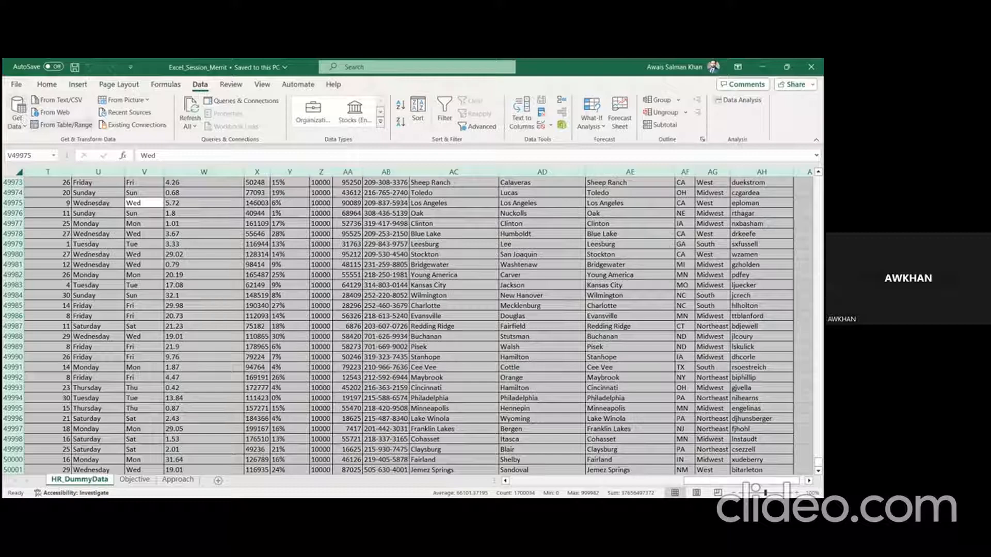
# Step: Turn the selected data into Table1 with headers via From Table/Range, opening Power Query Editor
pyautogui.click(66, 128)
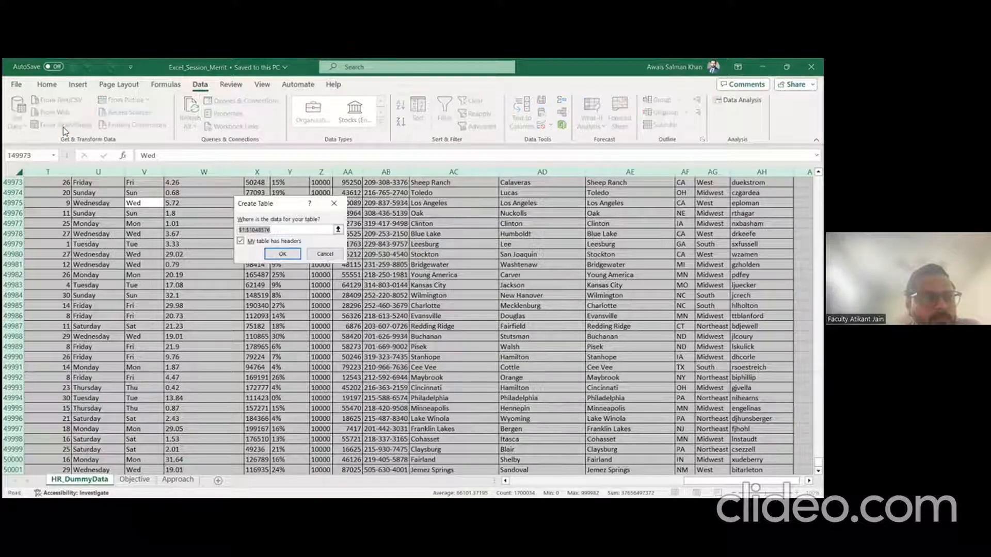
pyautogui.click(282, 253)
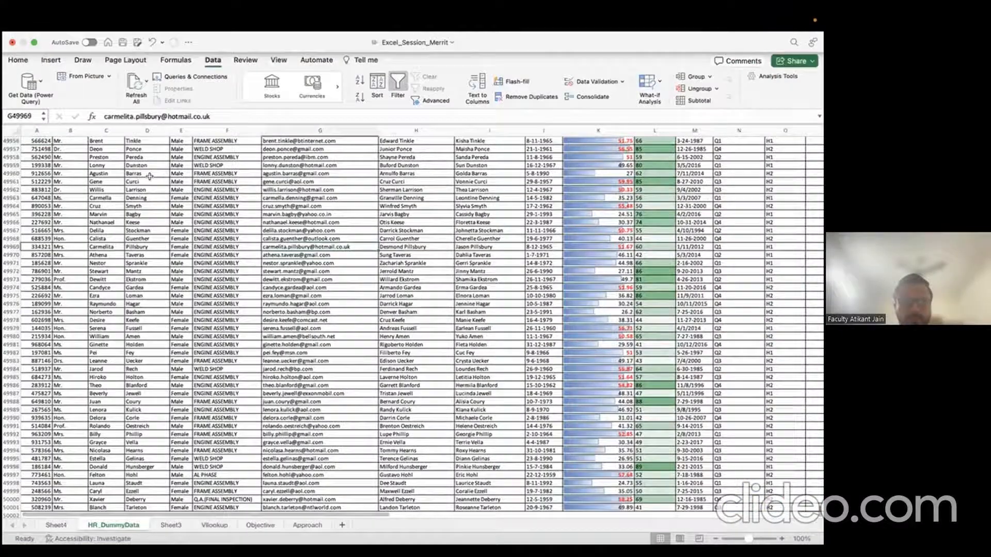
# Step: Select the worksheet and start a From Excel Workbook import of Excel_Session_Merrit.xlsx
pyautogui.click(150, 181)
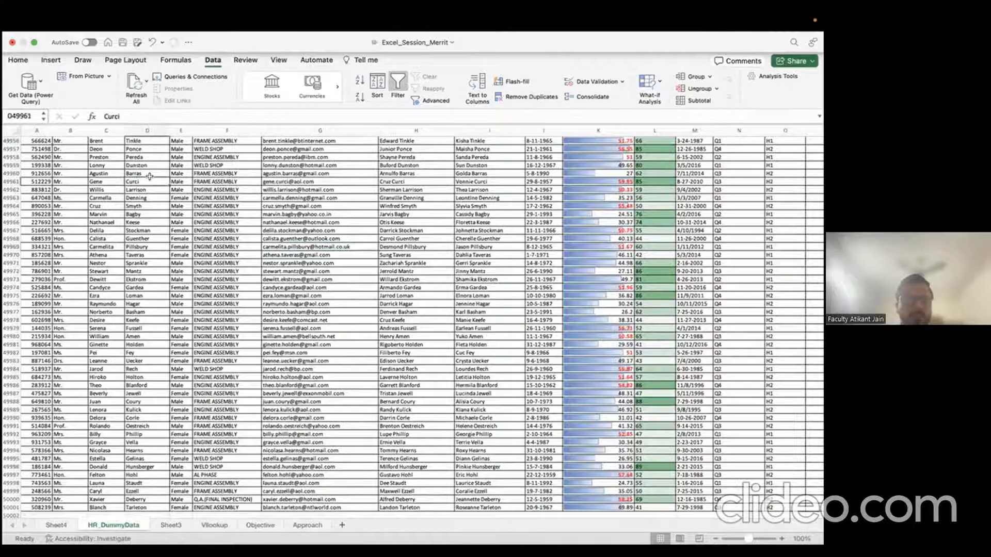
pyautogui.press('Left')
pyautogui.press('Left')
pyautogui.press('Left')
pyautogui.hotkey('ctrl', 'shift', 'Up')
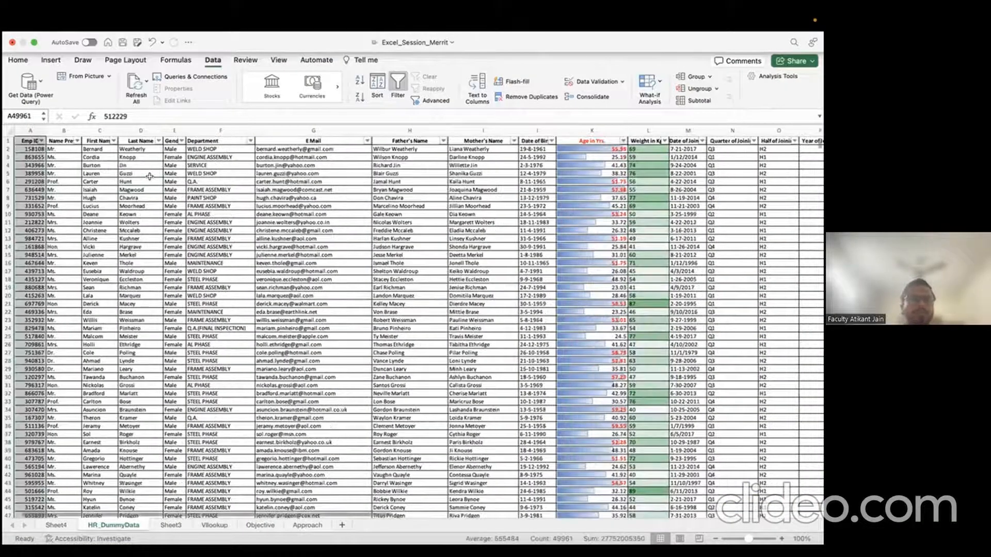
pyautogui.click(10, 130)
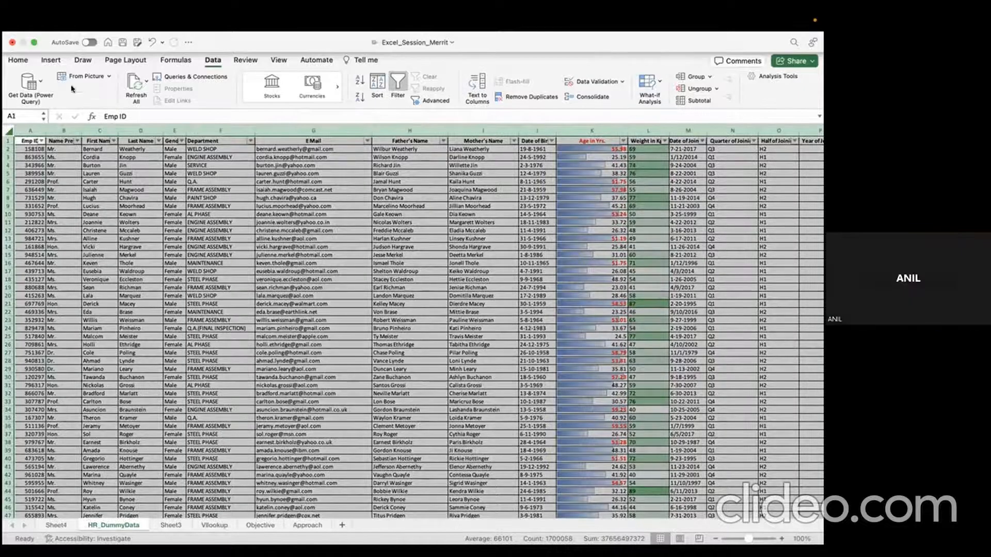
pyautogui.click(29, 83)
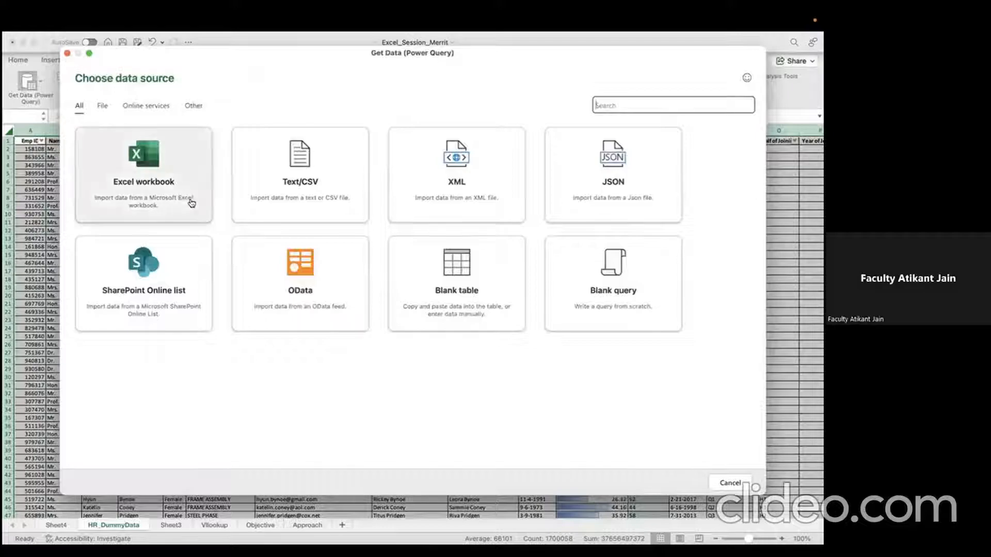
pyautogui.click(191, 203)
pyautogui.click(268, 139)
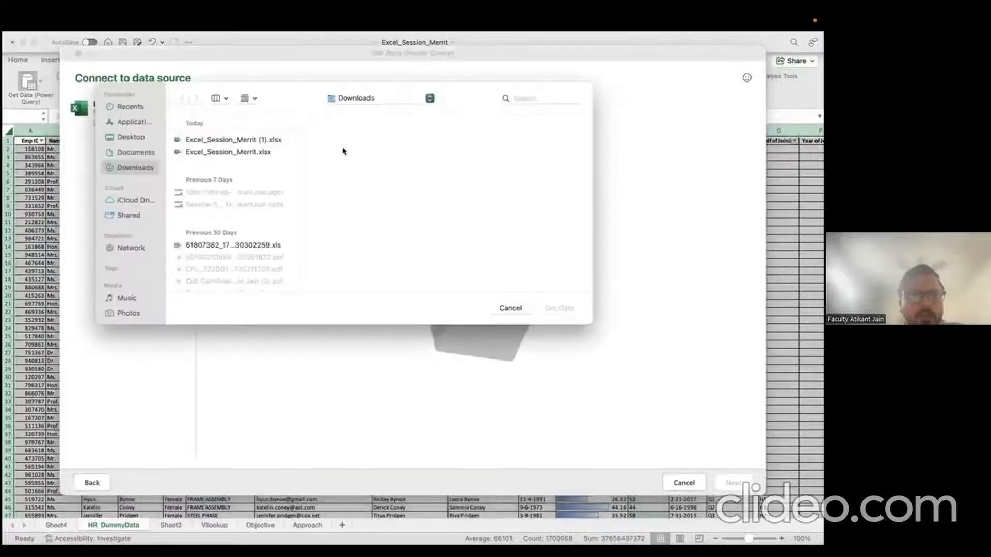
pyautogui.click(253, 152)
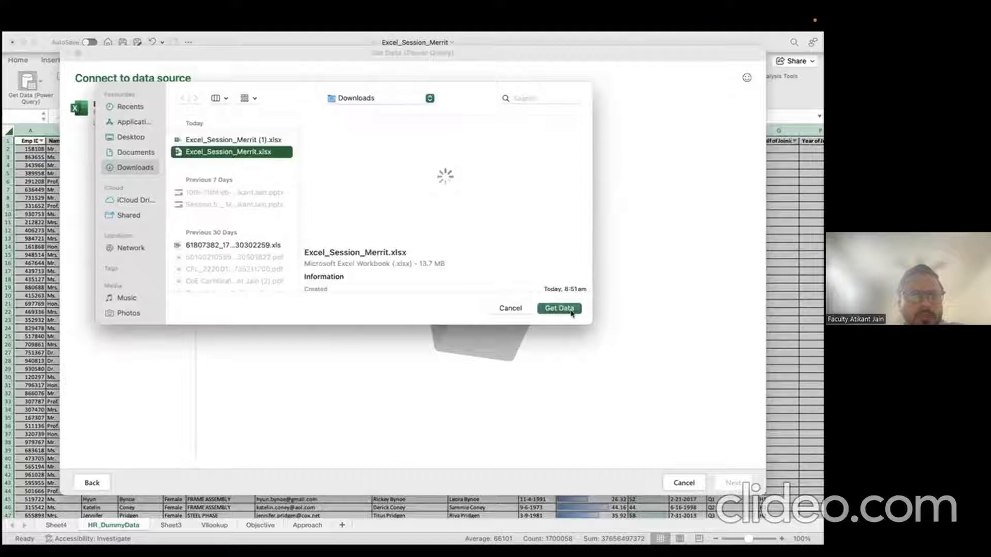
pyautogui.click(559, 308)
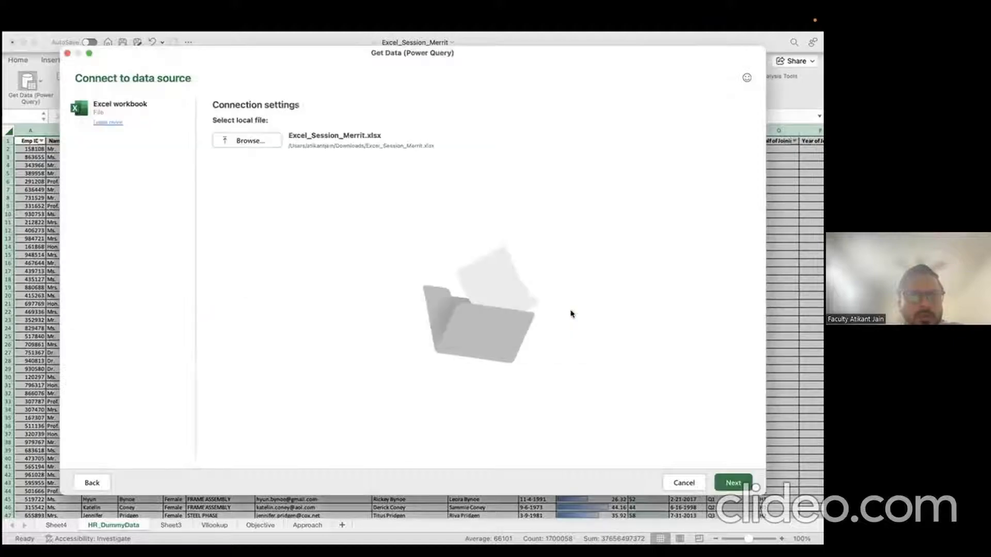
# Step: Preview the HR_DummyData, Approach and Objective sheets, then load HR_DummyData for transforming
pyautogui.click(736, 484)
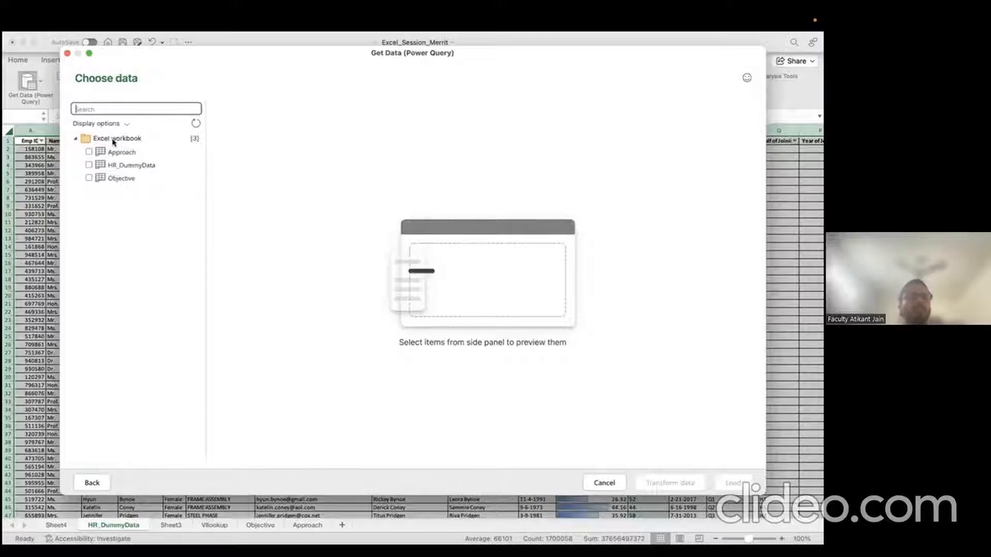
pyautogui.click(120, 166)
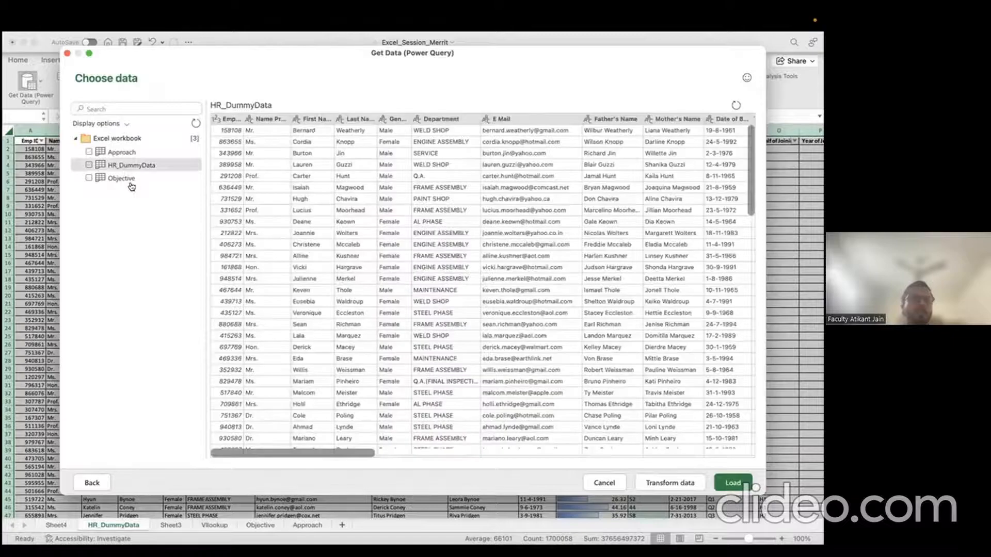
pyautogui.click(122, 154)
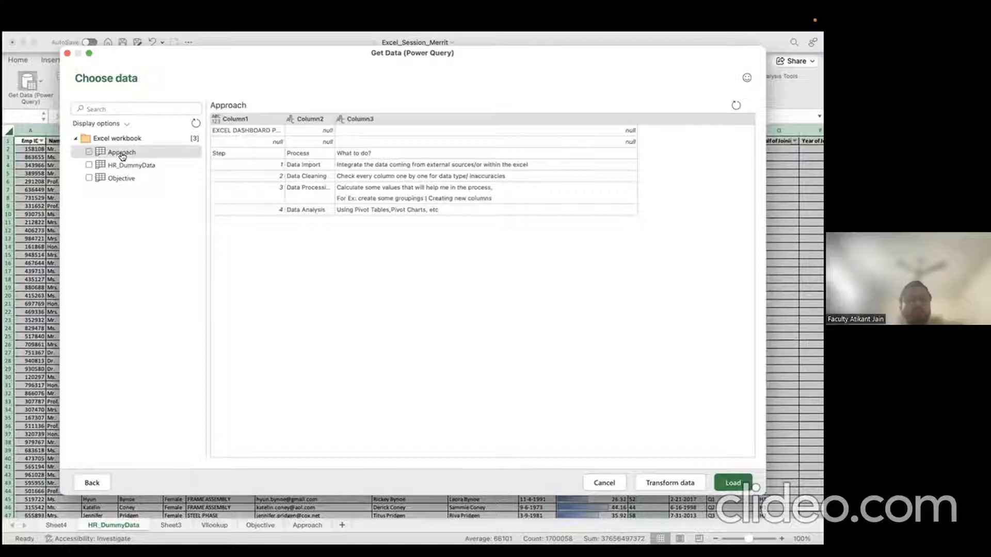
pyautogui.click(133, 166)
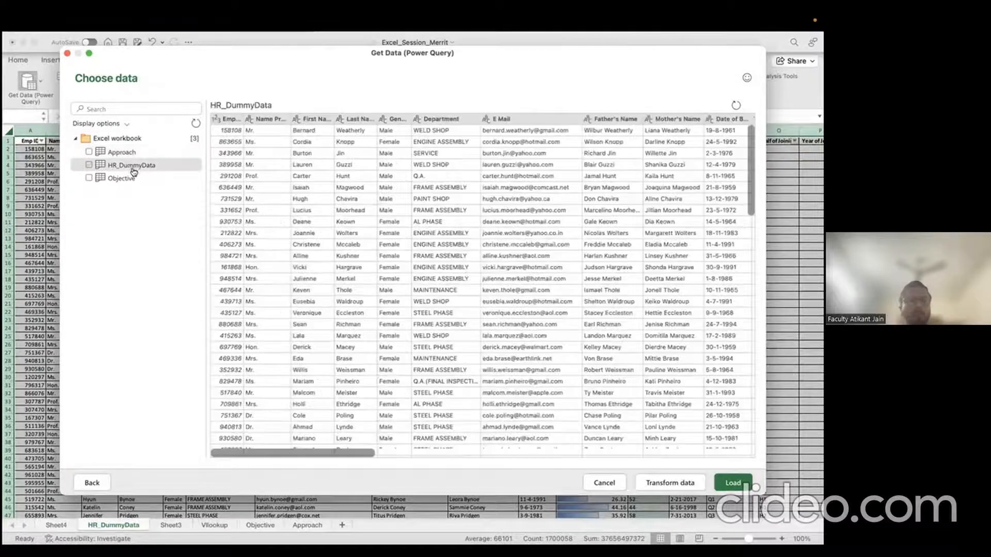
pyautogui.click(136, 179)
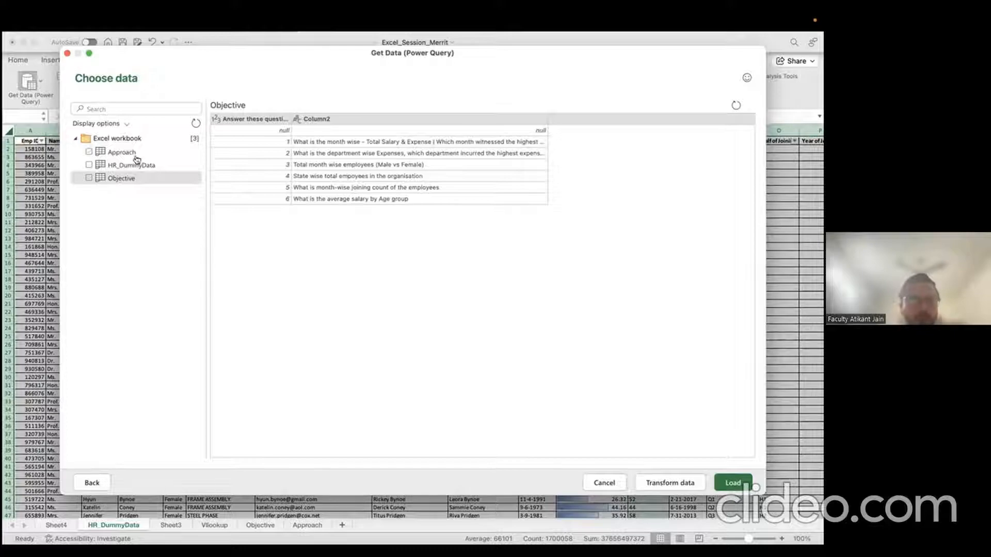
pyautogui.click(89, 165)
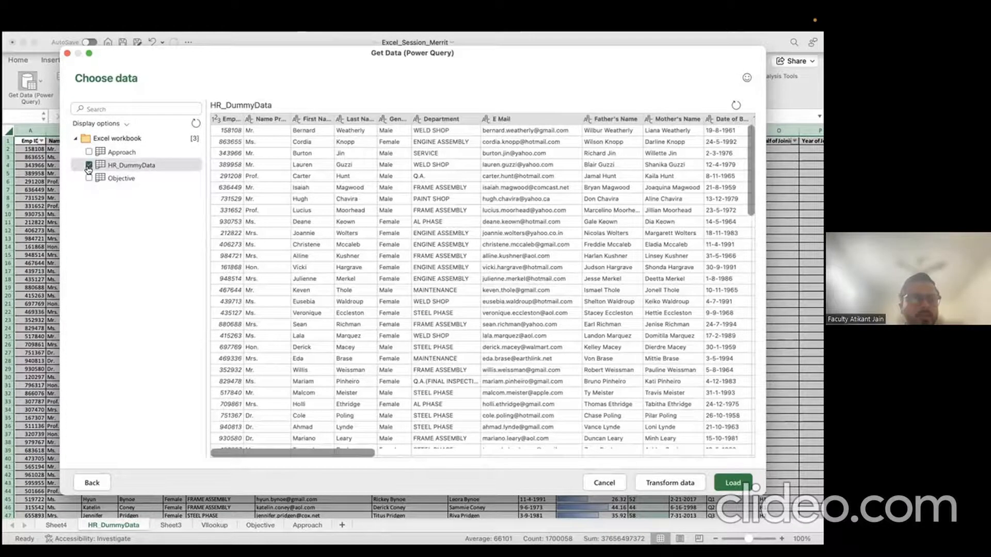
pyautogui.click(682, 483)
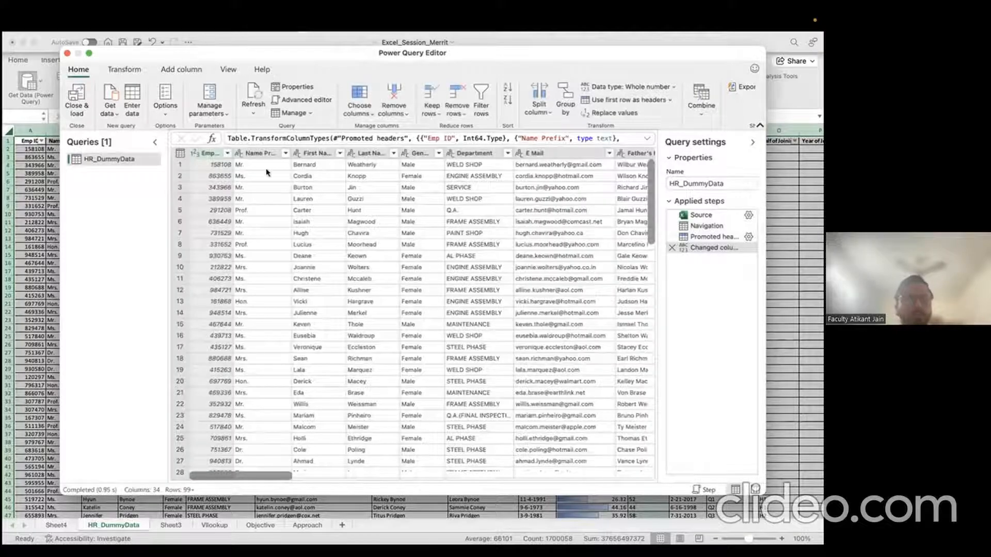
# Step: Maximise the Power Query Editor window showing the HR_DummyData query
pyautogui.click(89, 53)
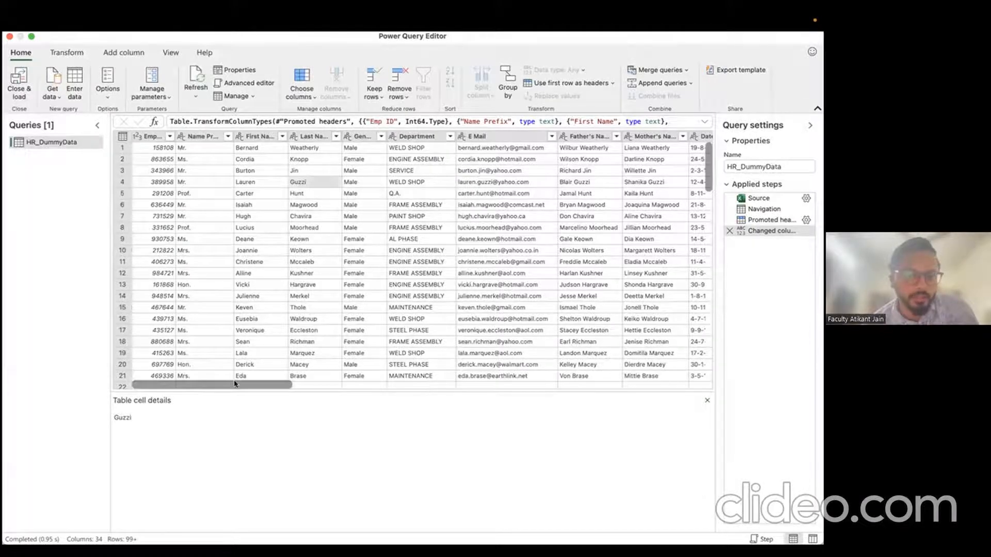
# Step: Rename the HR_DummyData query's First Name column to F Name and widen the settings pane
pyautogui.moveTo(235, 383); pyautogui.dragTo(284, 386)
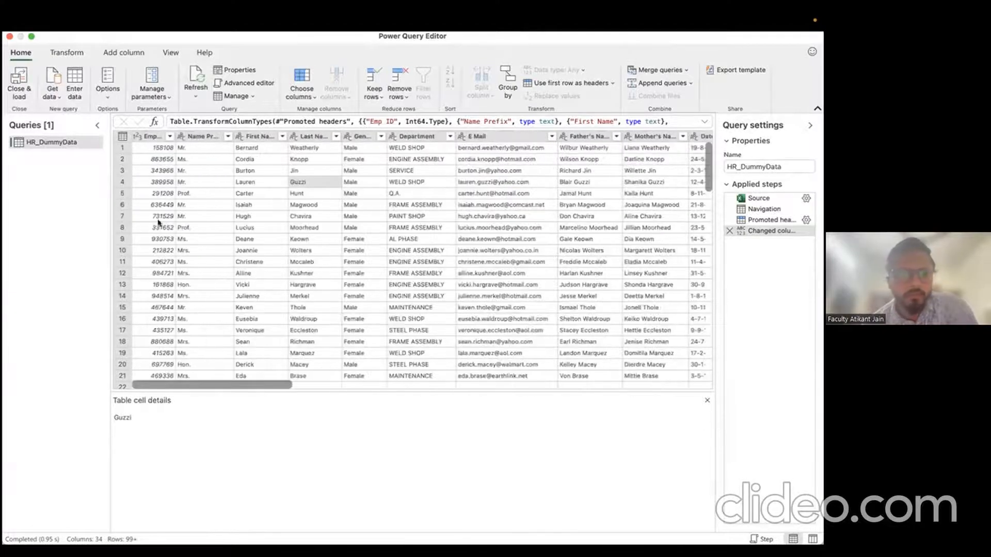
pyautogui.click(257, 136)
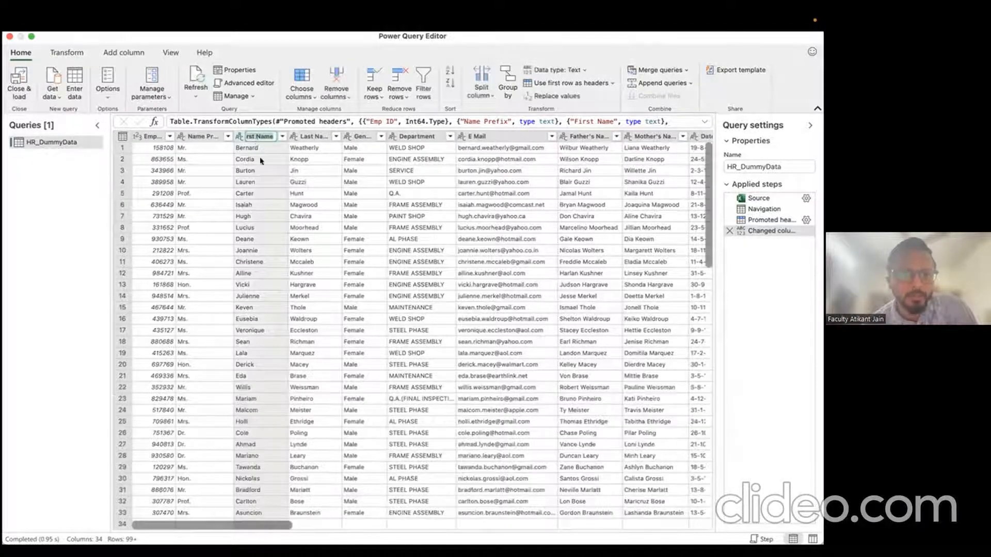
pyautogui.click(261, 161)
pyautogui.click(260, 136)
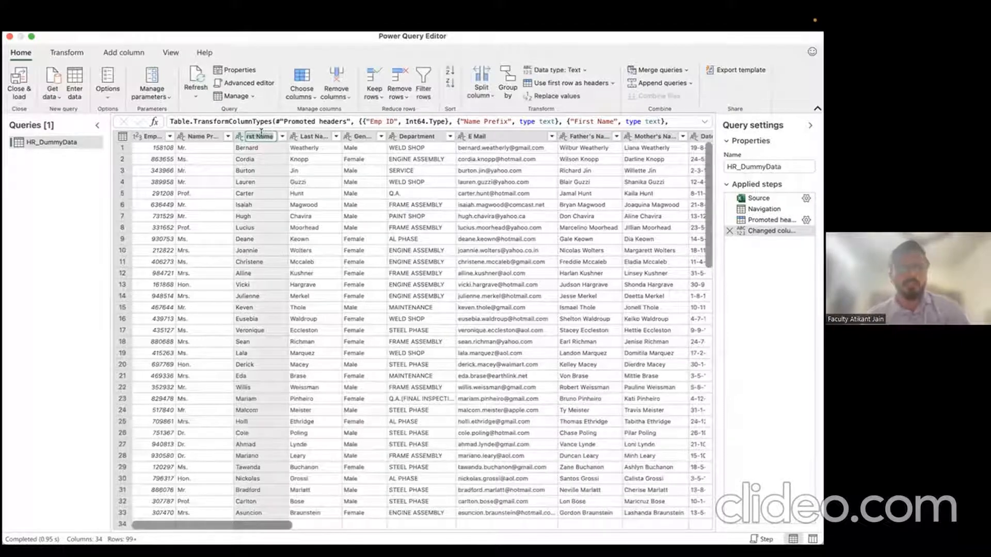
pyautogui.write('Fi')
pyautogui.write('Nam')
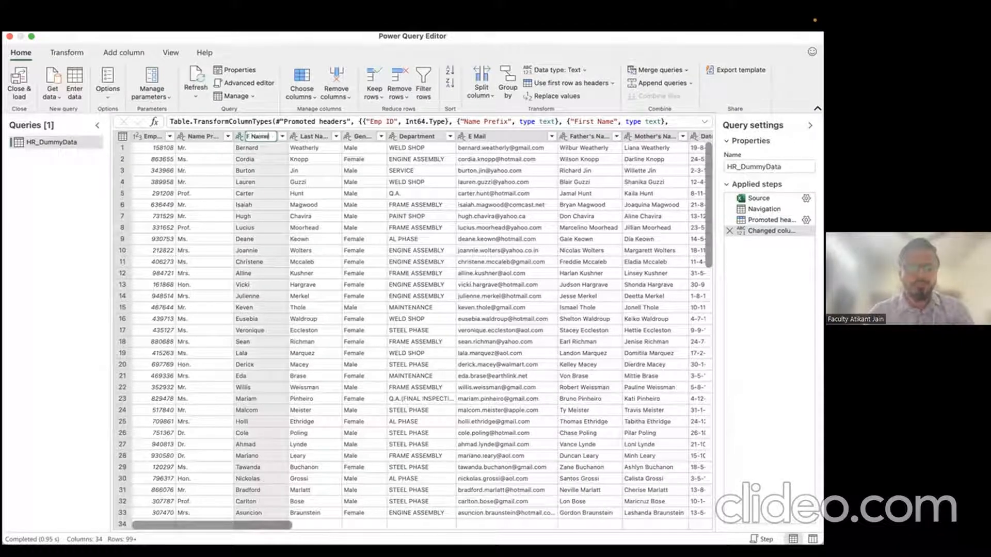
pyautogui.write('e')
pyautogui.press('Return')
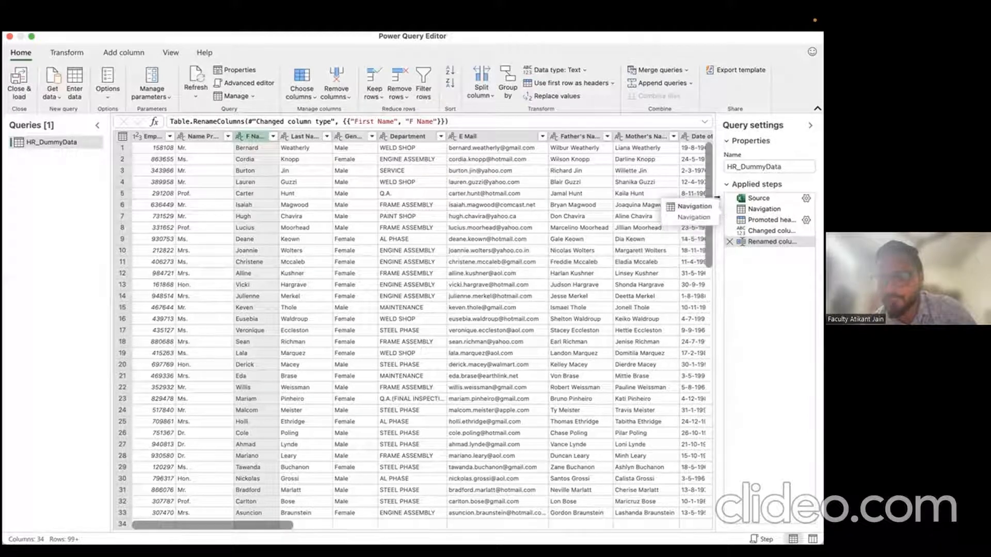
pyautogui.moveTo(716, 203); pyautogui.dragTo(575, 203)
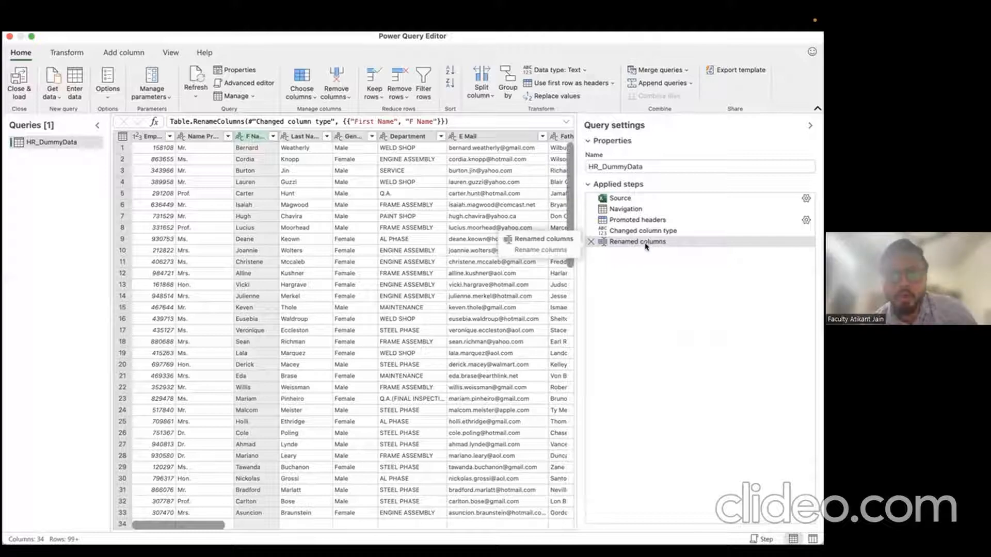
# Step: Duplicate the Last Name column into a Last Name - Copy column, then select the Renamed columns step
pyautogui.click(300, 136)
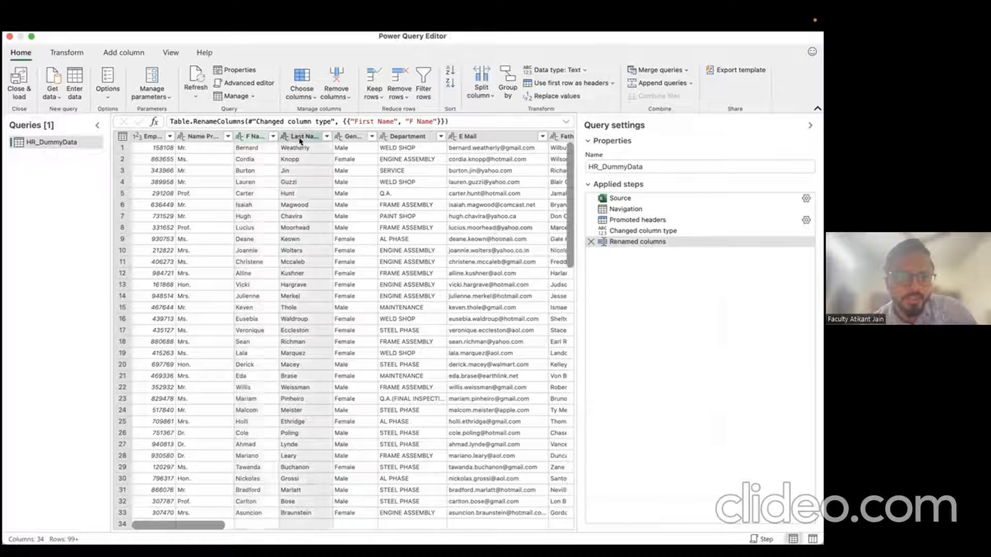
pyautogui.rightClick(300, 141)
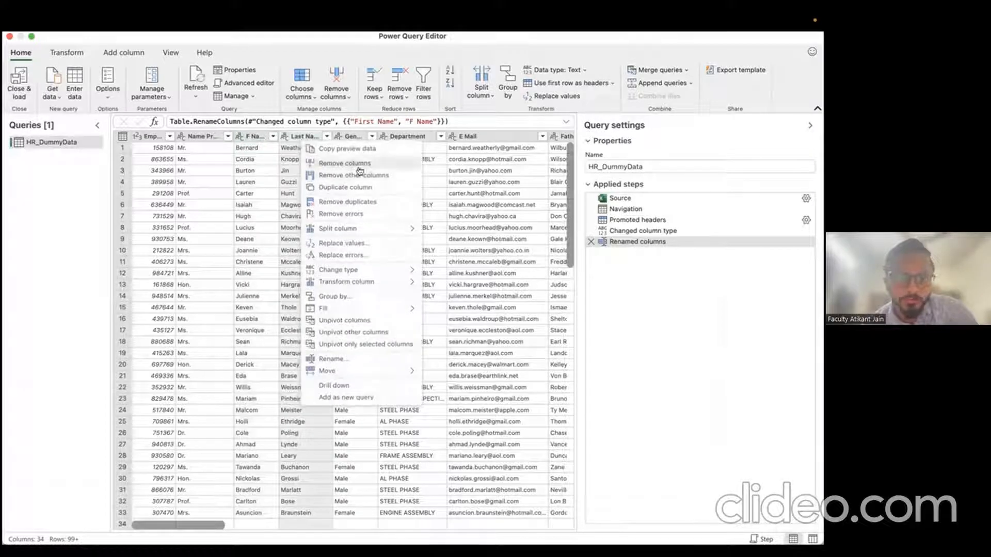
pyautogui.click(356, 187)
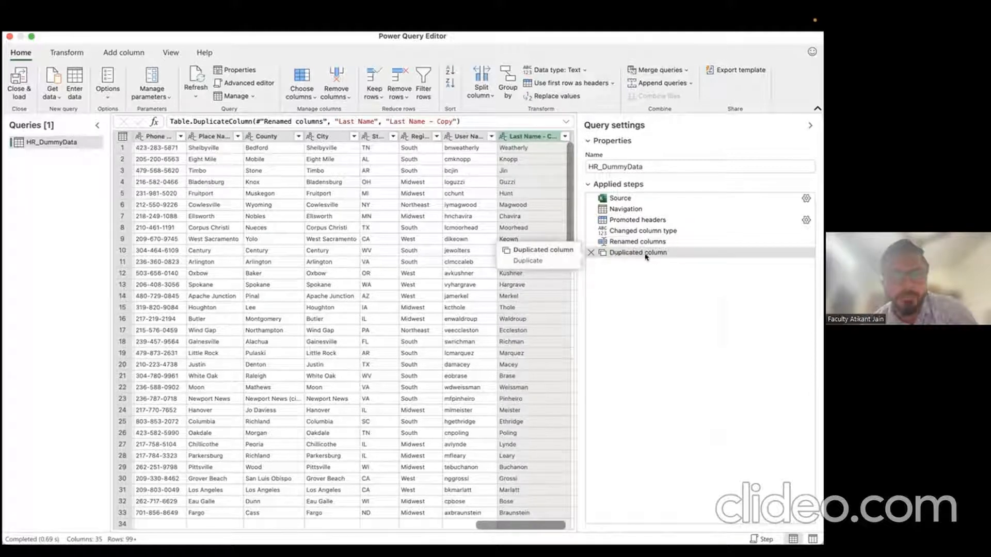
pyautogui.scroll(-3, 522, 523)
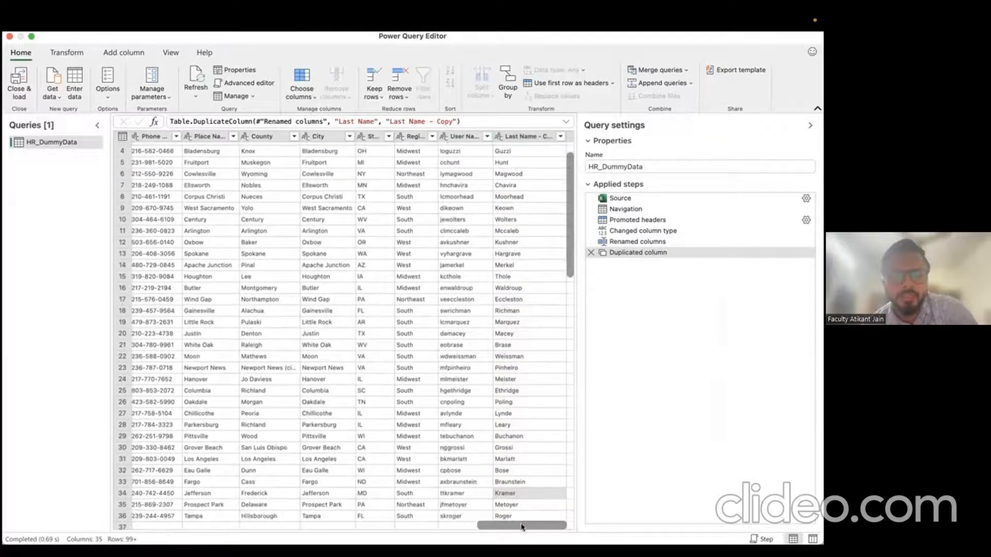
pyautogui.moveTo(522, 527); pyautogui.dragTo(177, 525)
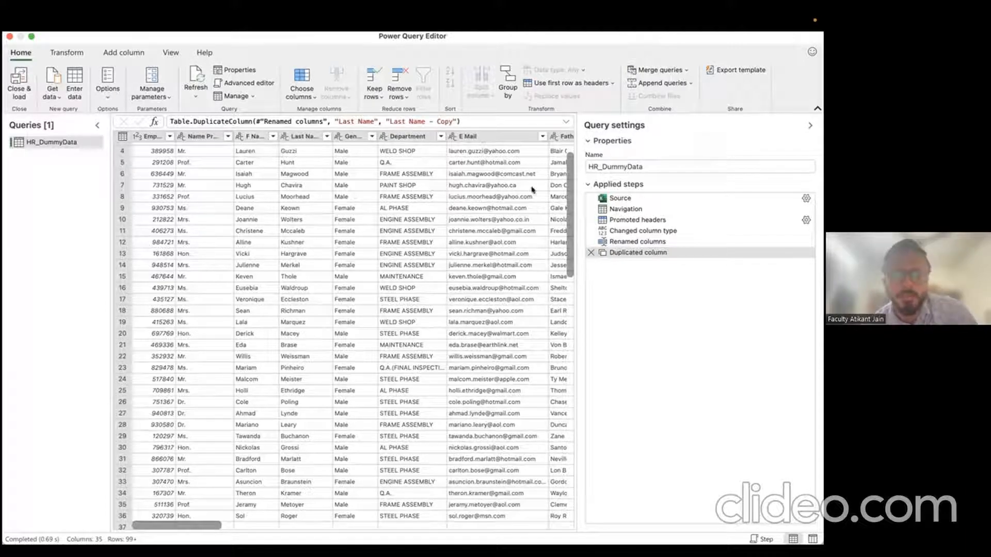
pyautogui.click(625, 242)
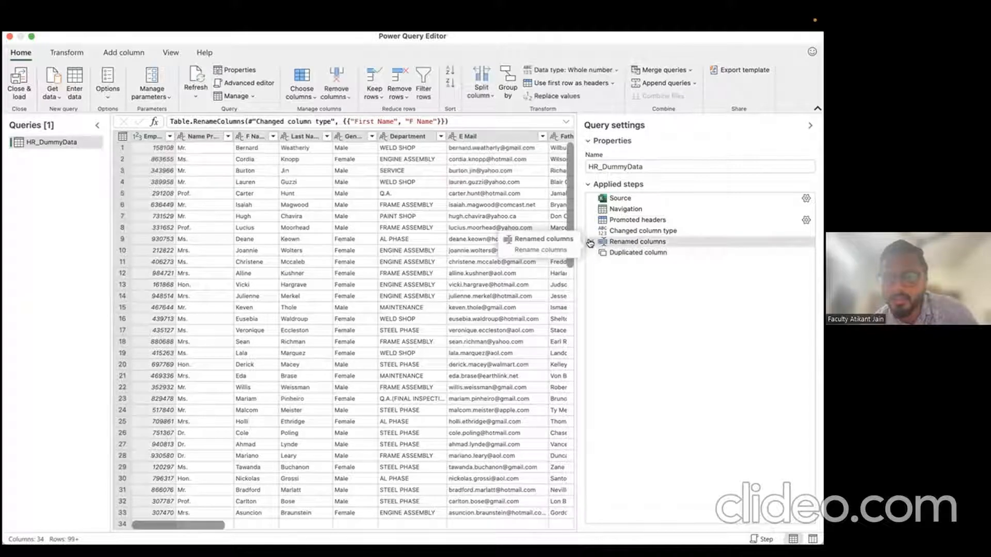
# Step: Delete the Renamed columns applied step so the column reverts to First Name
pyautogui.click(590, 243)
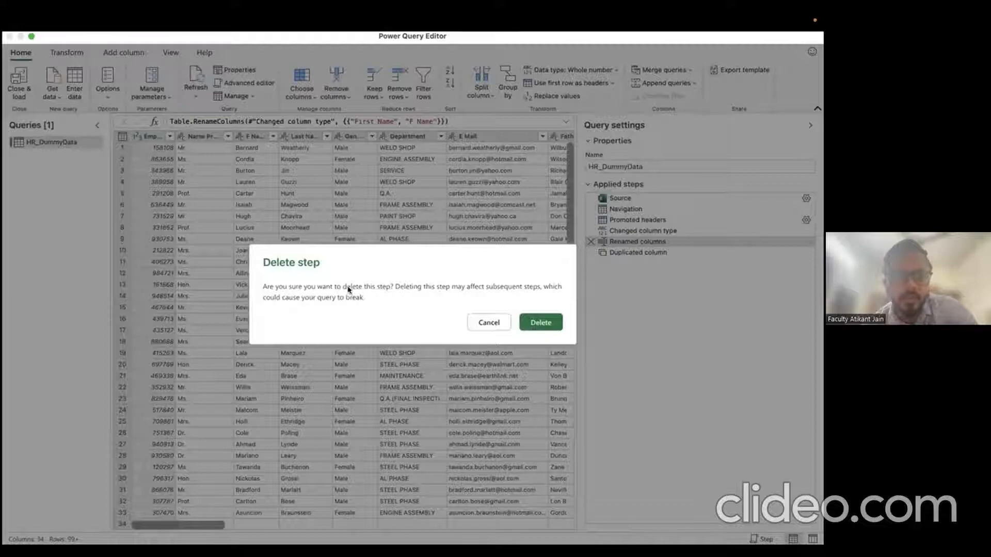
pyautogui.click(534, 323)
pyautogui.click(254, 137)
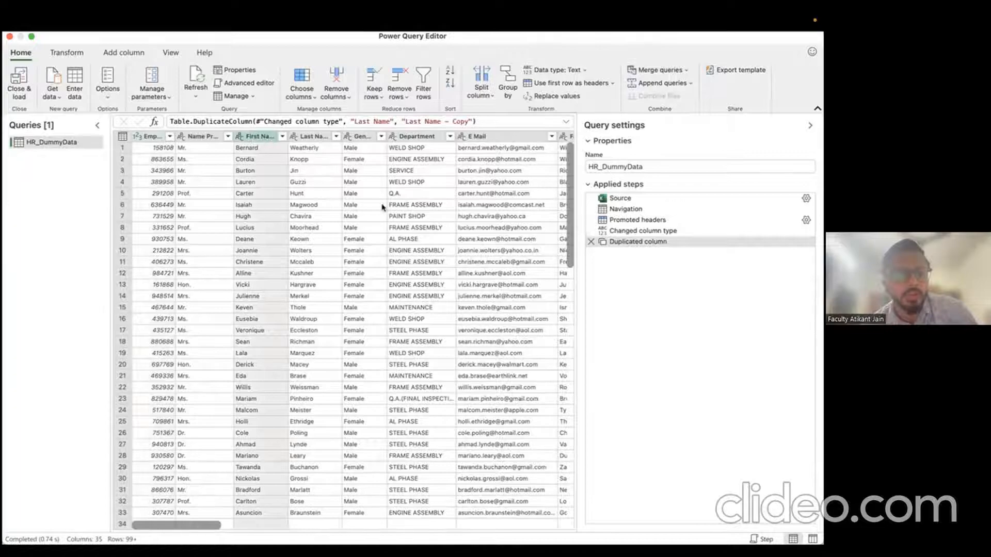
pyautogui.hscroll(15, 432, 225)
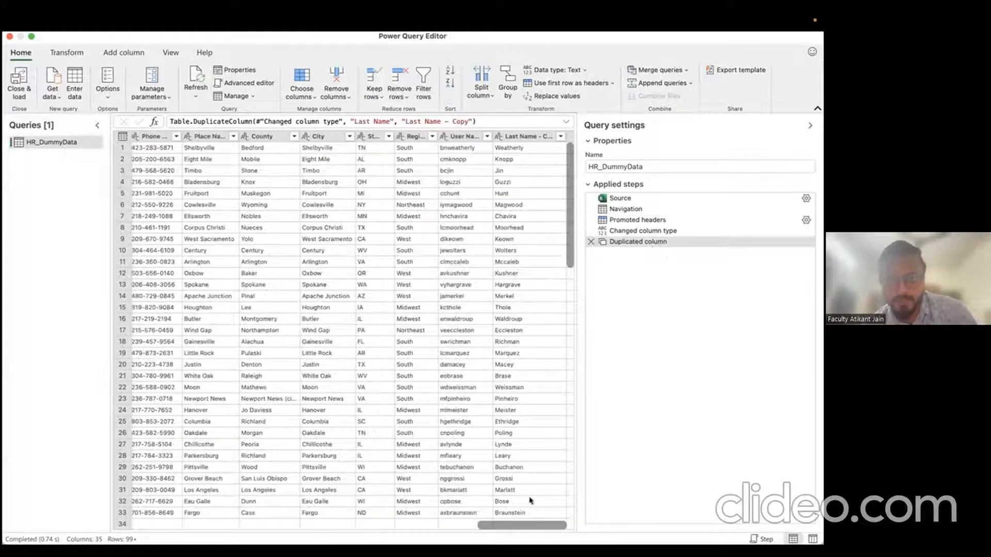
pyautogui.moveTo(534, 530); pyautogui.dragTo(115, 510)
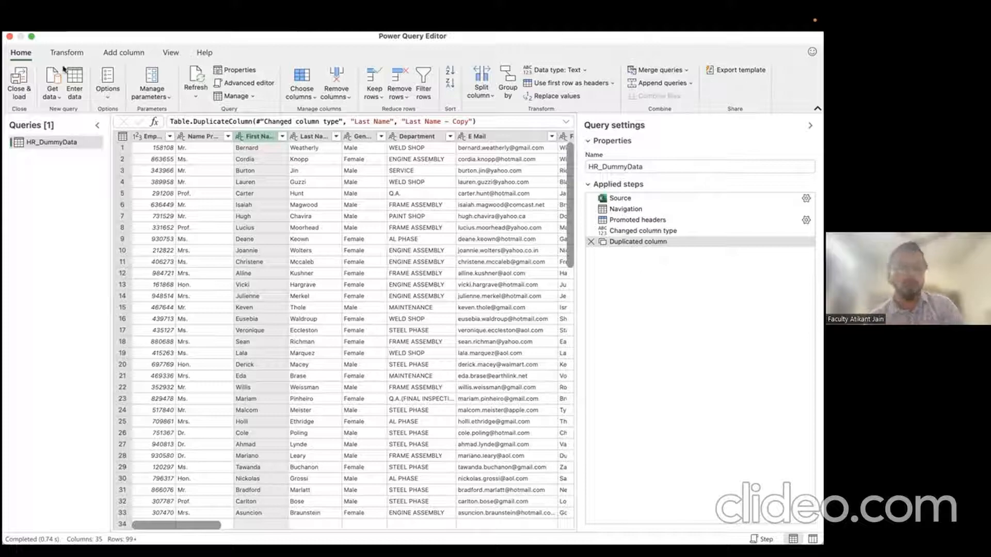
pyautogui.click(67, 52)
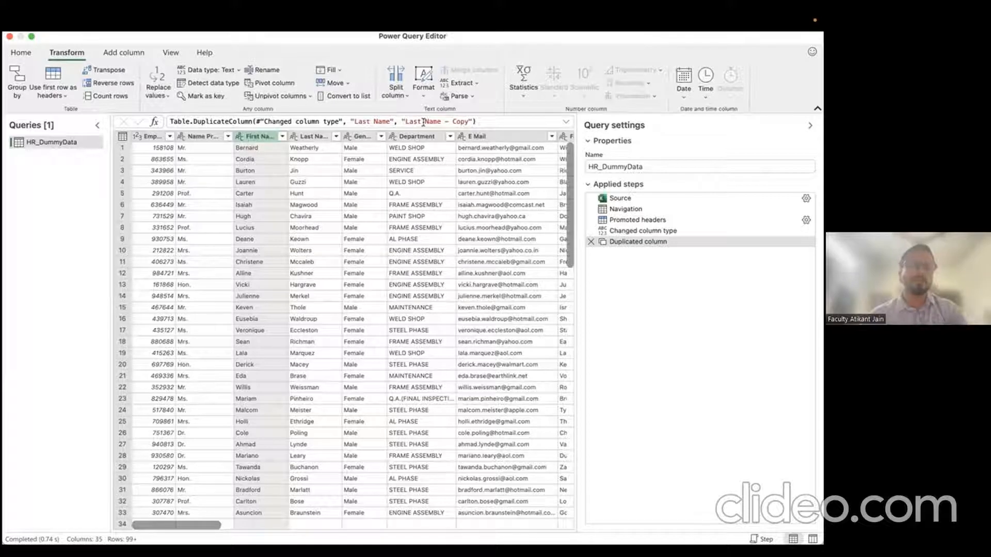
# Step: Close the Power Query Editor, discarding the query changes
pyautogui.click(124, 53)
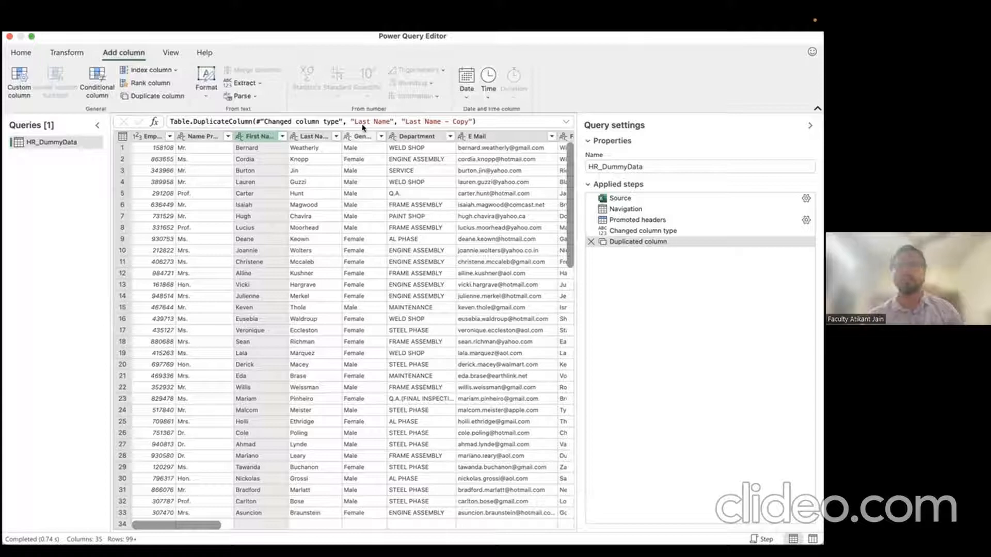
pyautogui.click(9, 36)
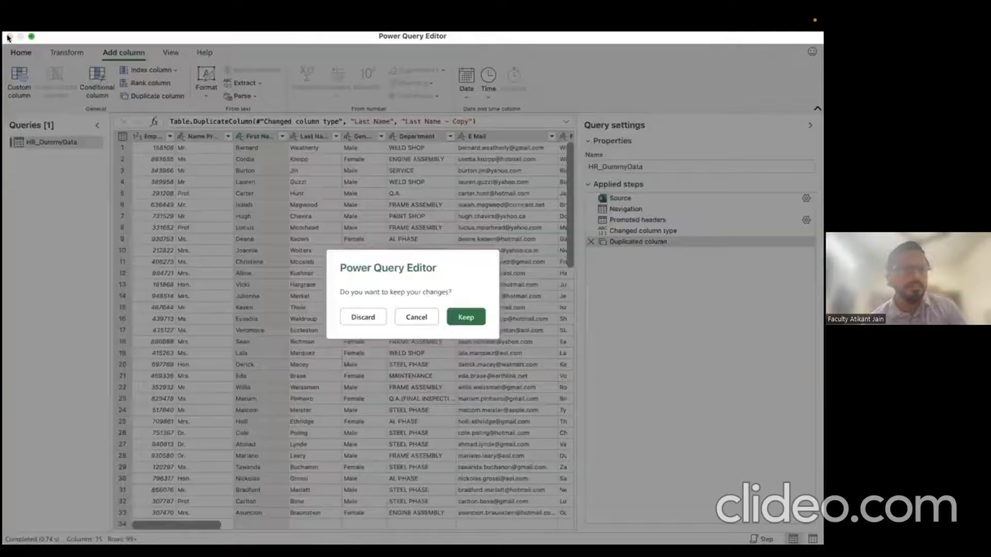
pyautogui.click(363, 317)
# Step: Create a new blank workbook, Book2, with Cmd+N
pyautogui.click(364, 312)
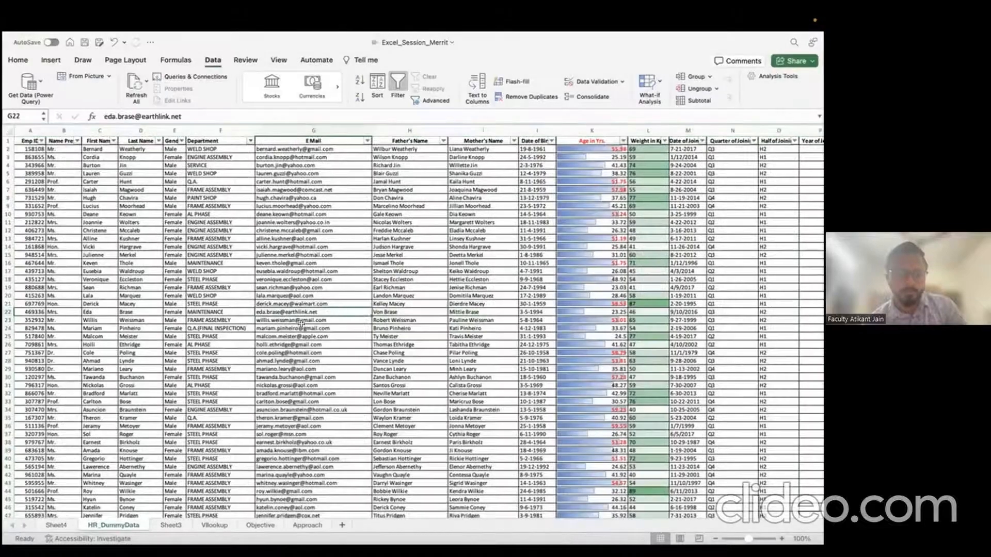
pyautogui.click(301, 326)
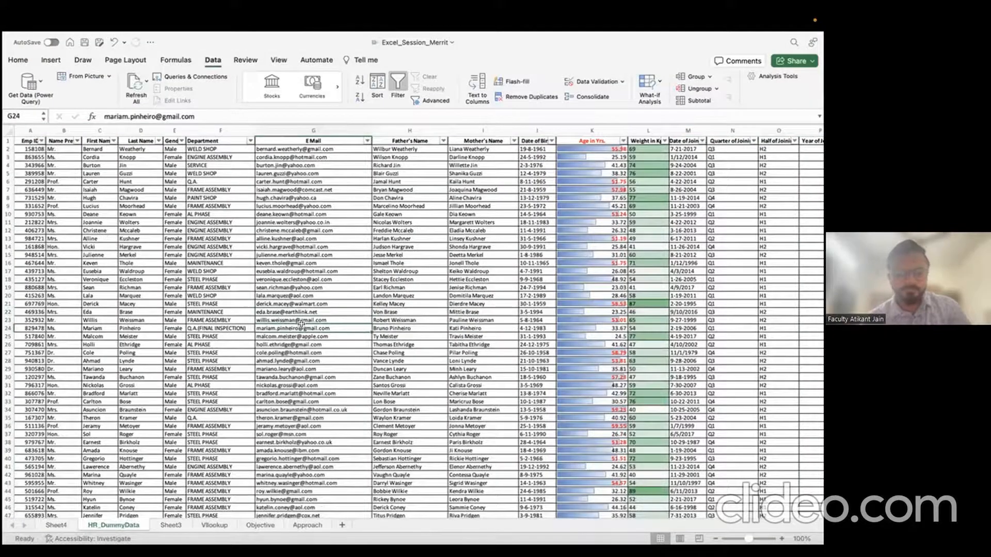
pyautogui.press('super+n')
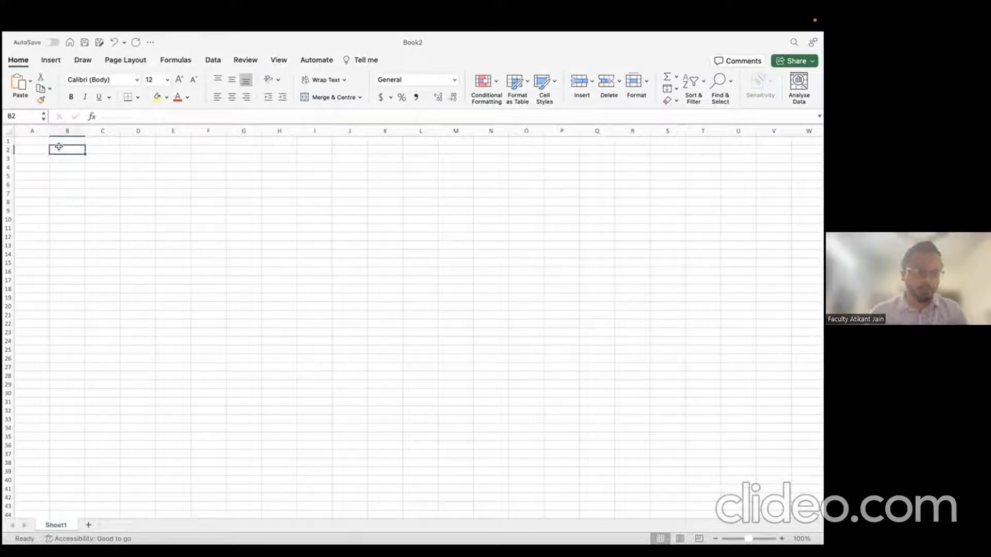
# Step: Type the headers ID, Name, Division, Grade, Actual Expenses across A2:E2
pyautogui.click(36, 145)
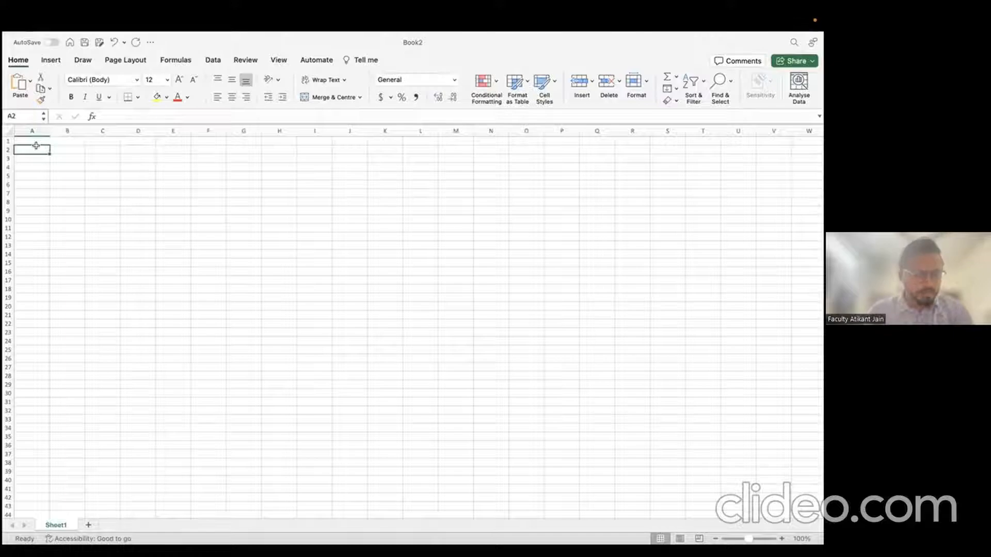
pyautogui.write('ID')
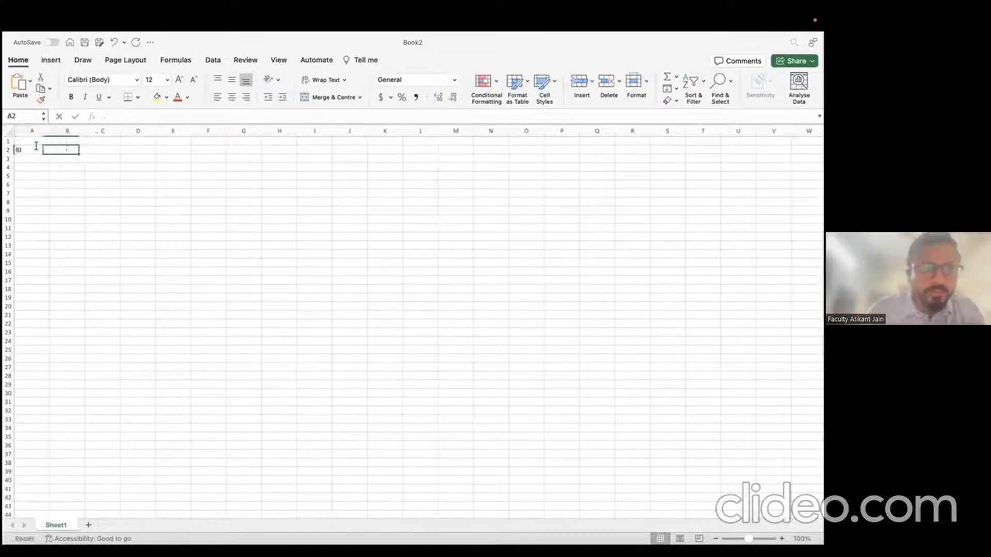
pyautogui.press('Tab')
pyautogui.write('Name')
pyautogui.press('Tab')
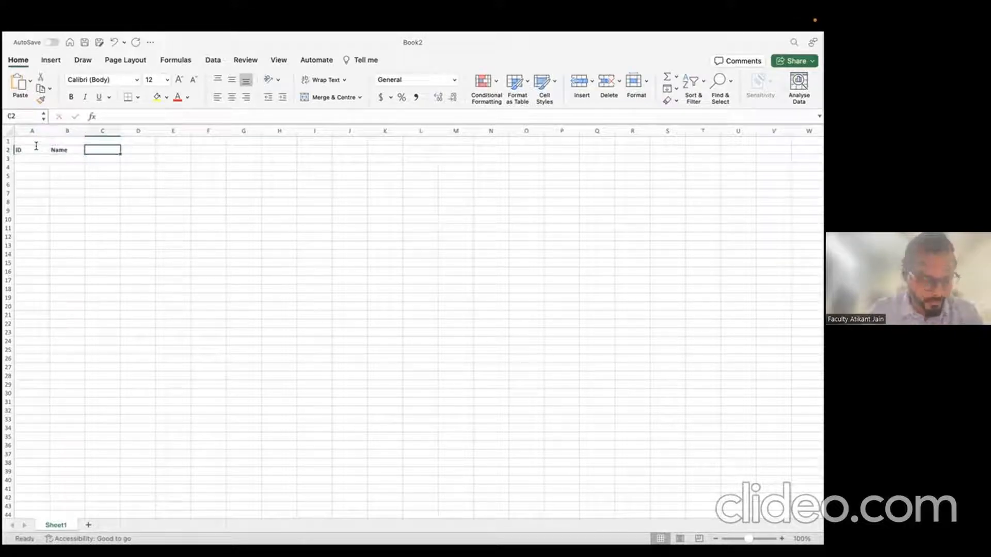
pyautogui.write('Division')
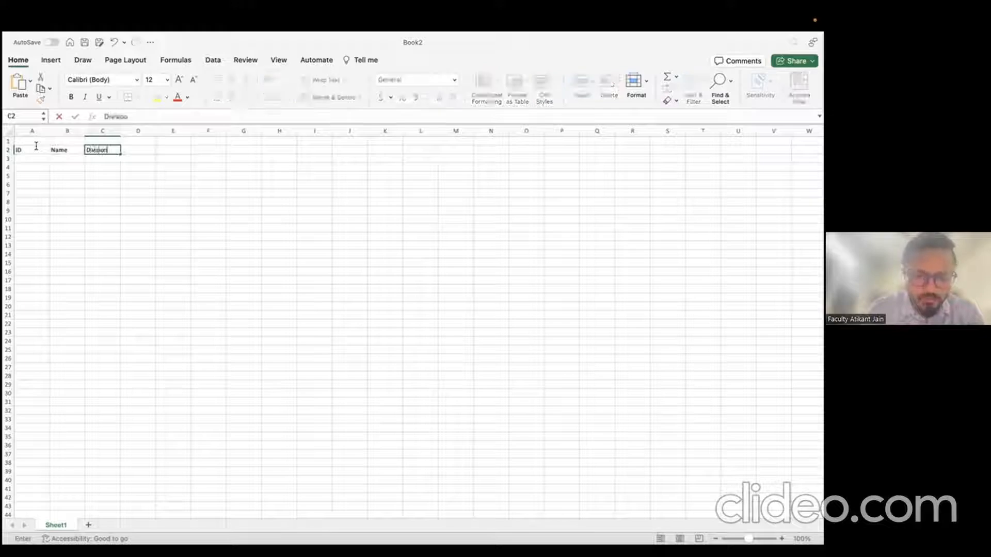
pyautogui.press('Tab')
pyautogui.write('Grade')
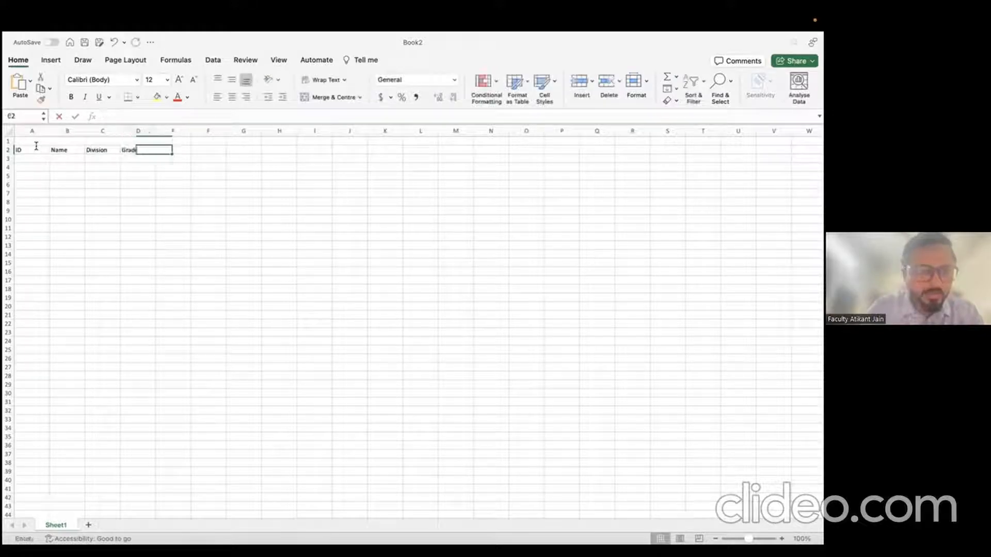
pyautogui.press('Tab')
pyautogui.write('Actual')
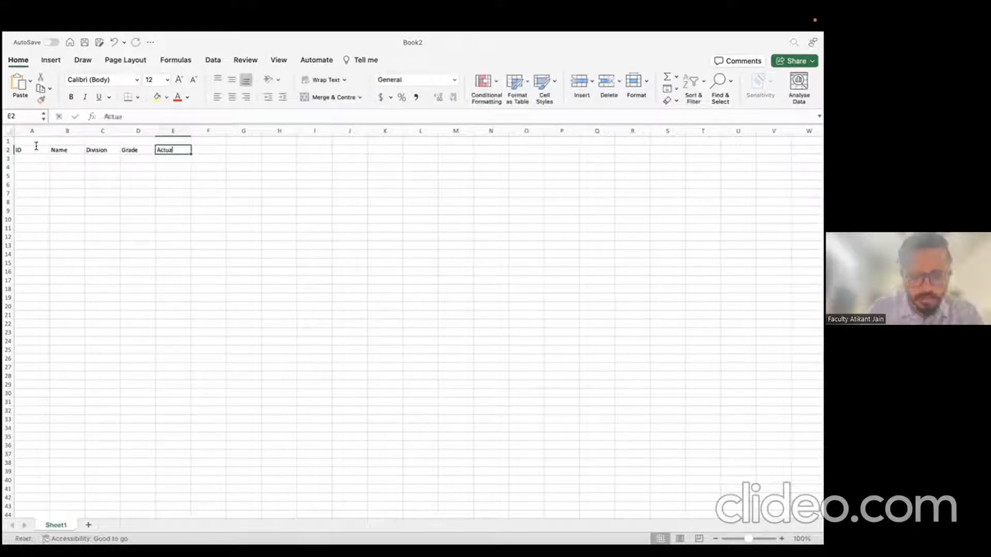
pyautogui.write(' Expenses')
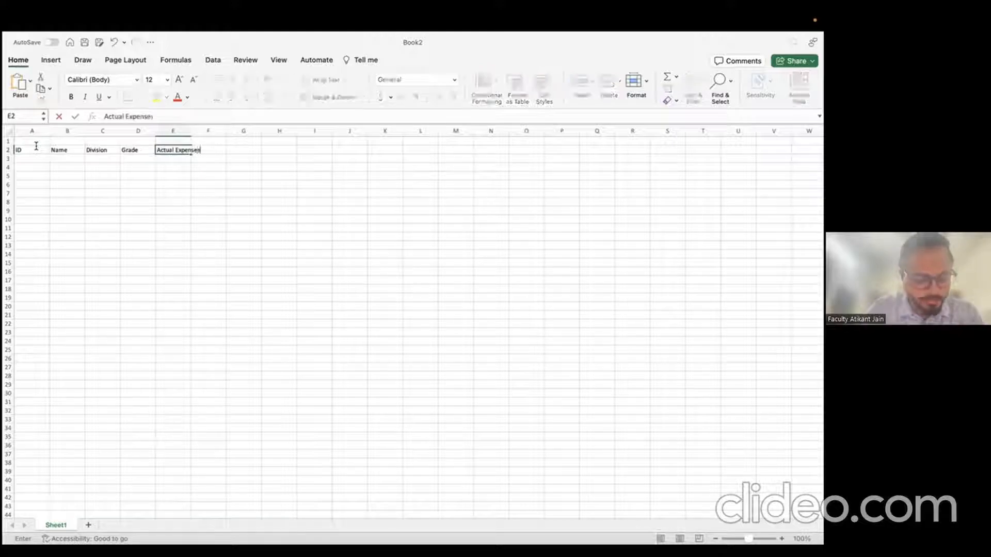
pyautogui.press('Return')
# Step: Enter the first record in row 3: ID 101, the employee's name, division GT, grade A1
pyautogui.write('101')
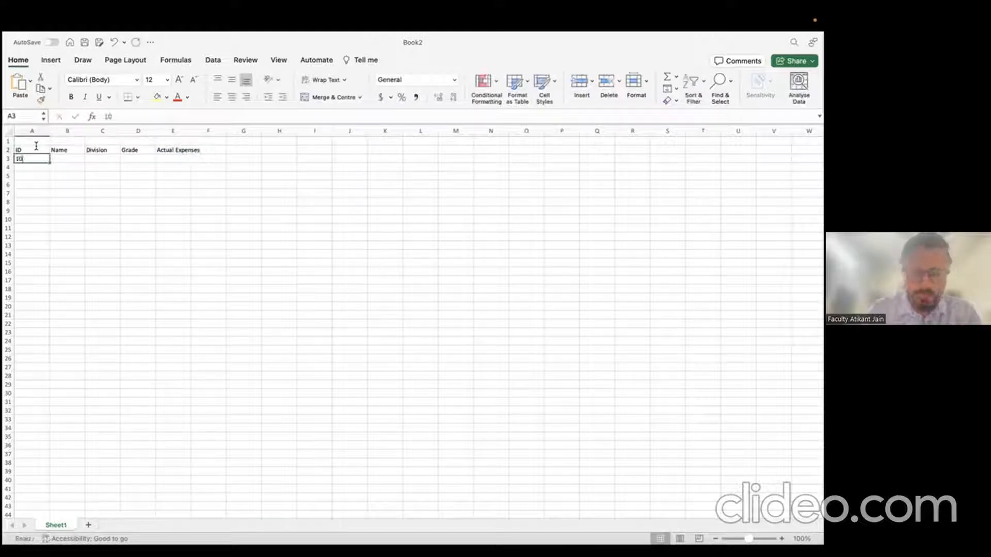
pyautogui.press('Tab')
pyautogui.write('Sachin')
pyautogui.press('Tab')
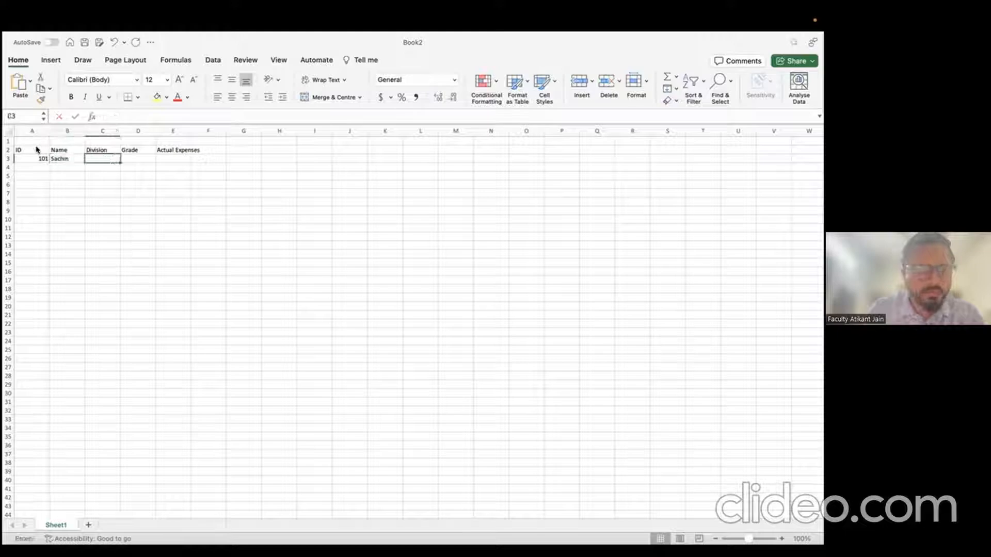
pyautogui.write('GT')
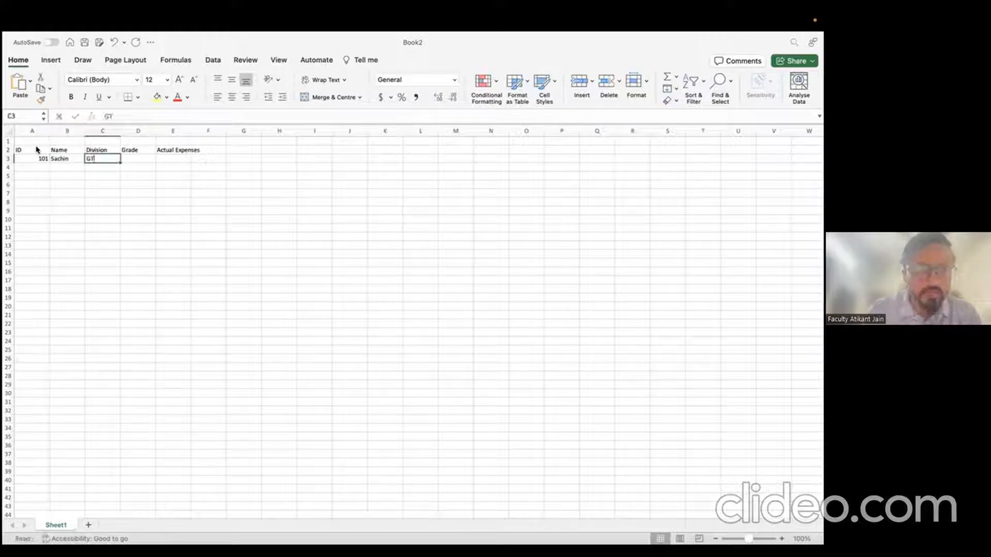
pyautogui.press('Tab')
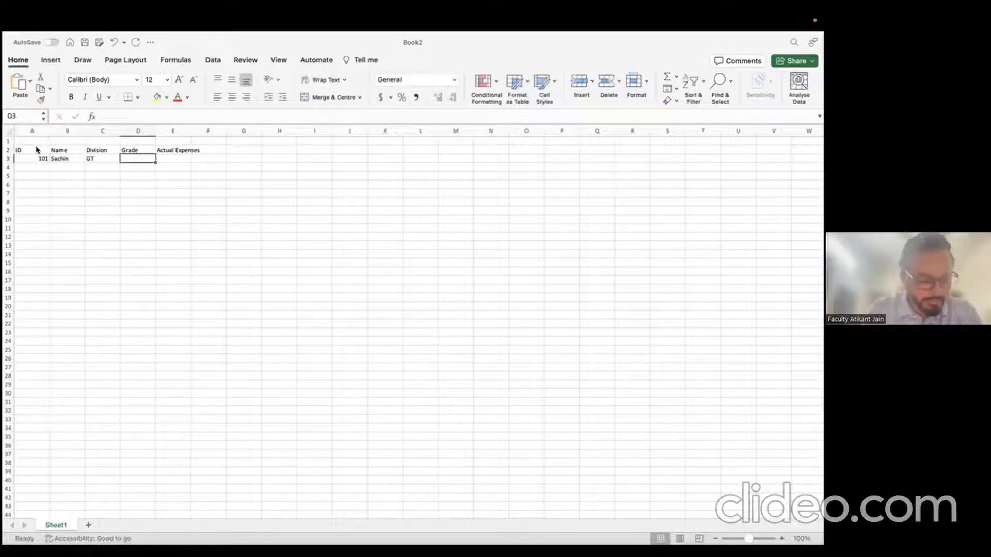
pyautogui.write('A1')
pyautogui.press('Return')
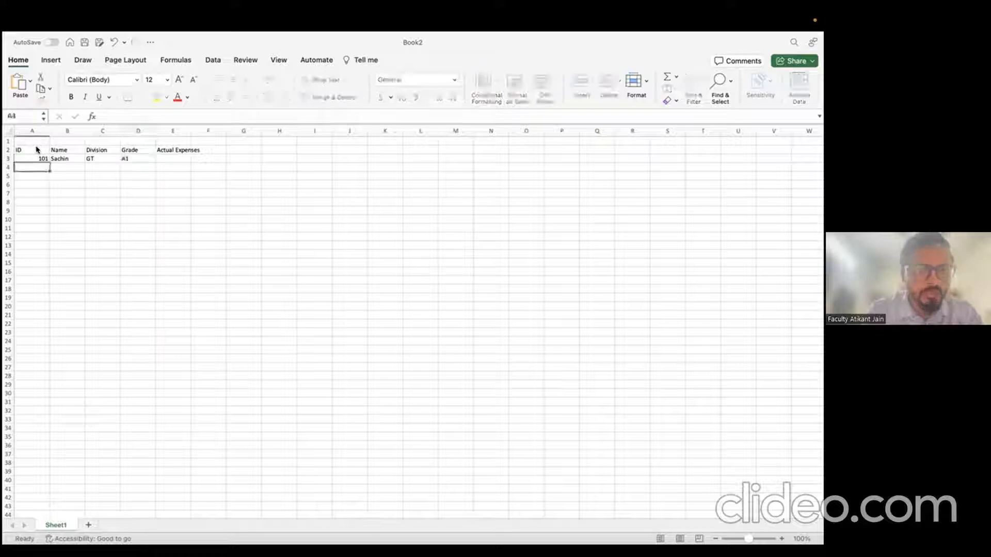
# Step: Enter 1100 as the first employee's Actual Expenses and start row 4 with ID 102
pyautogui.press('Up')
pyautogui.press('Right')
pyautogui.press('Right')
pyautogui.press('Right')
pyautogui.press('Right')
pyautogui.write('10')
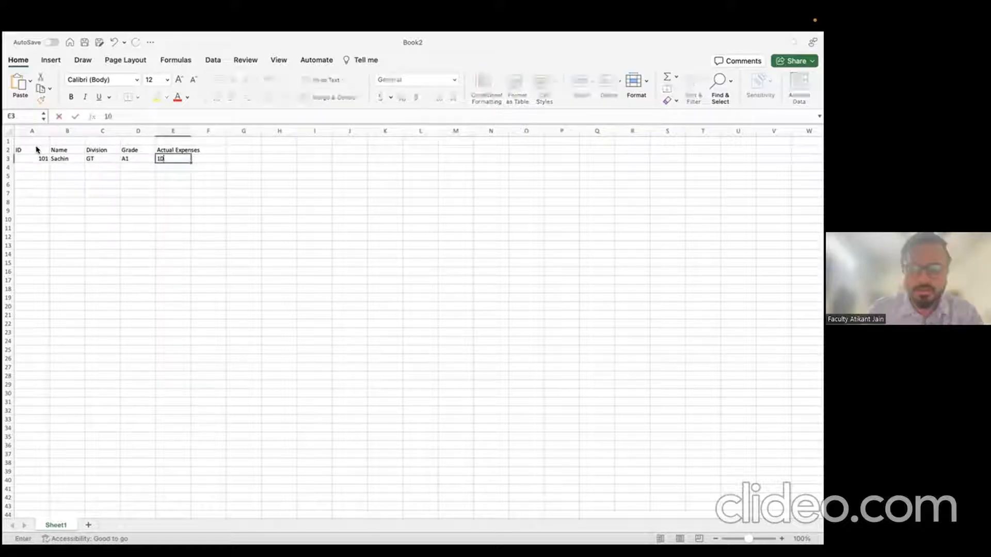
pyautogui.press('BackSpace')
pyautogui.write('100')
pyautogui.press('Return')
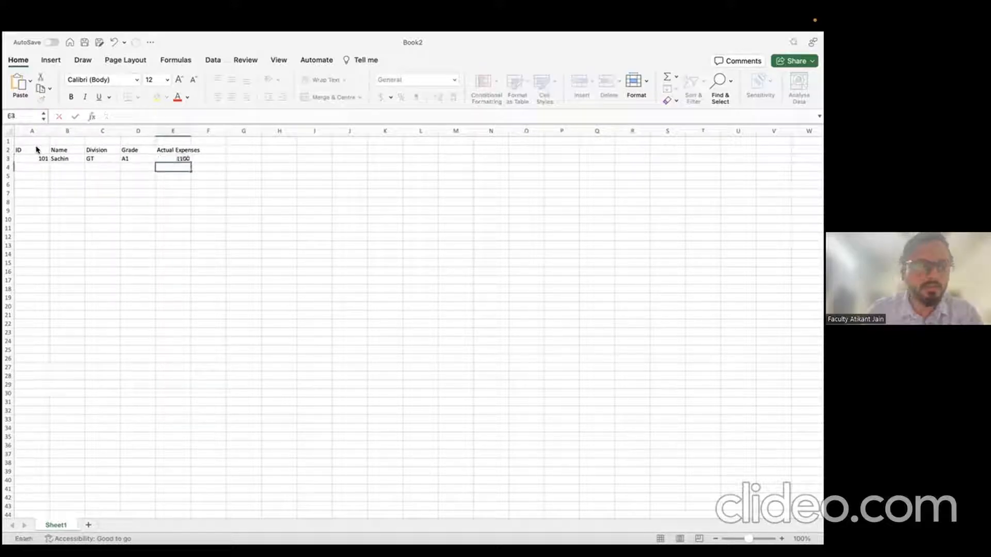
pyautogui.press('Left')
pyautogui.press('Left')
pyautogui.press('Left')
pyautogui.press('Left')
pyautogui.write('10')
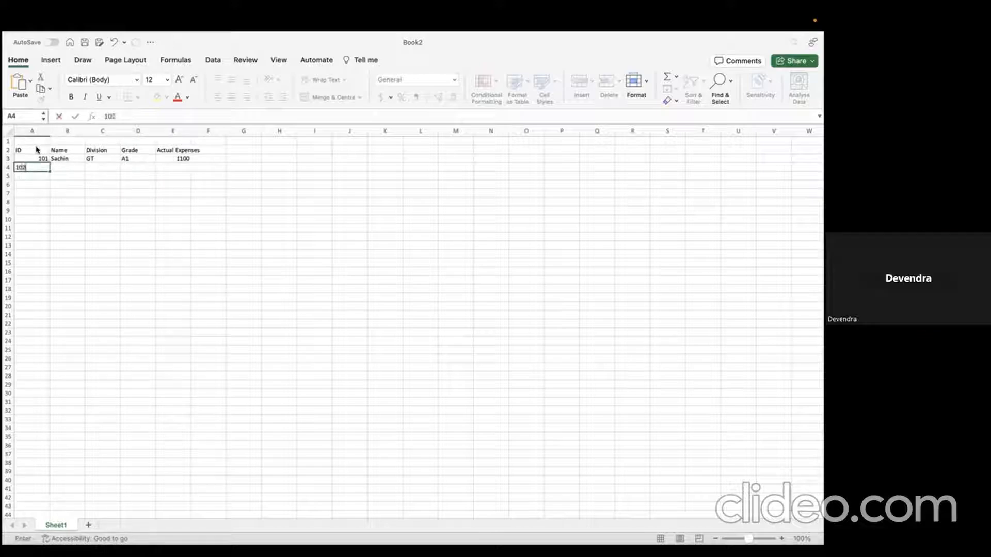
pyautogui.press('Tab')
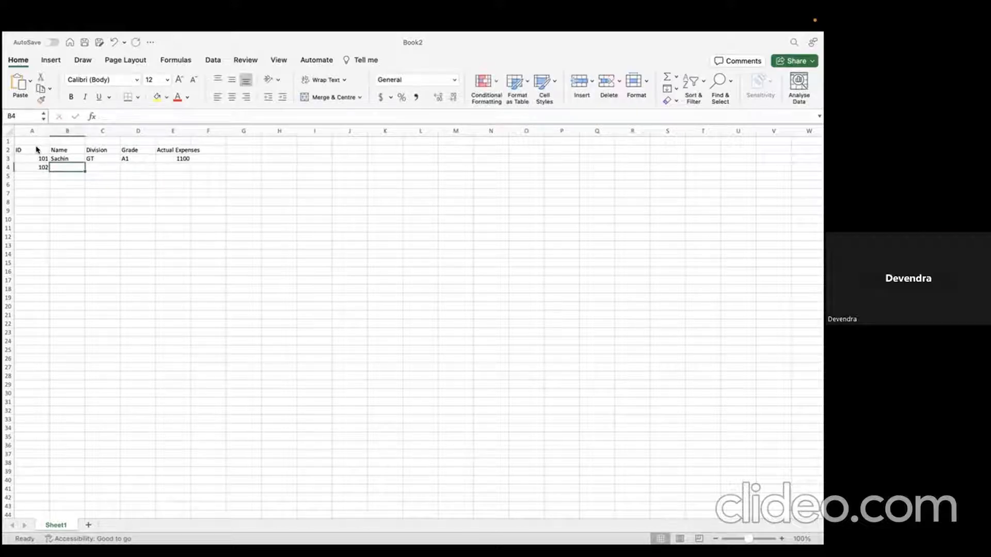
# Step: Complete employee 102's row with the name, division MT, grade A2 and expenses 1200
pyautogui.scroll(5, 63, 160)
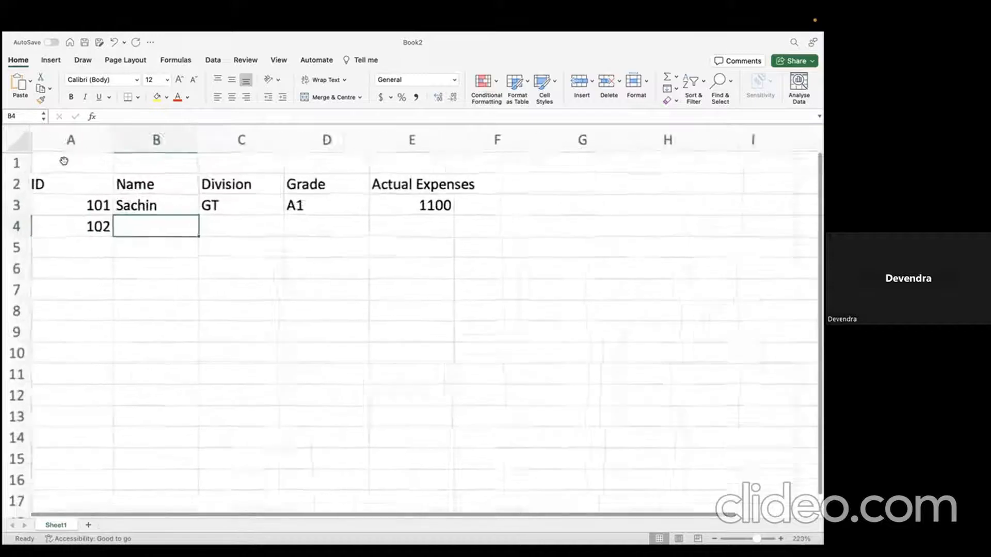
pyautogui.scroll(-1, 64, 160)
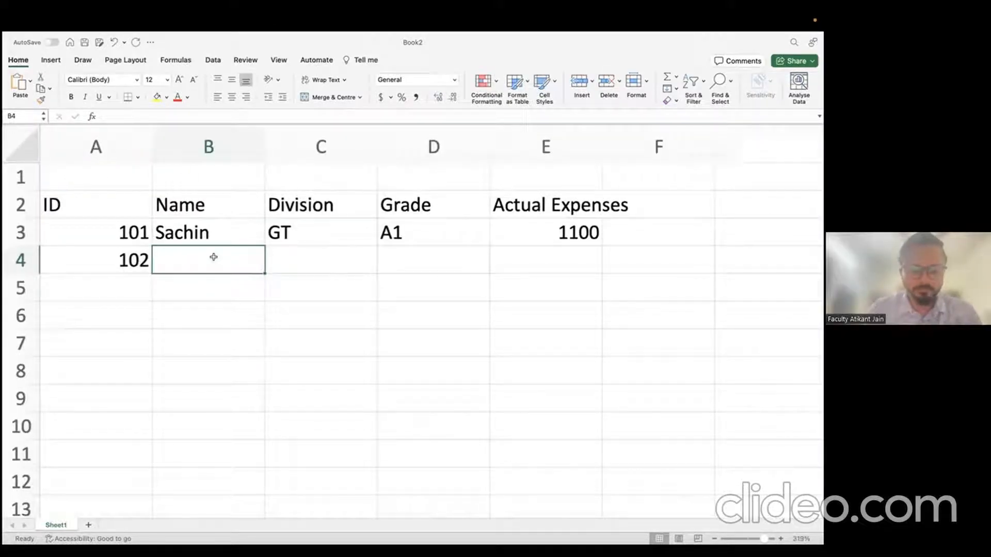
pyautogui.write('Na')
pyautogui.press('Escape')
pyautogui.write('A')
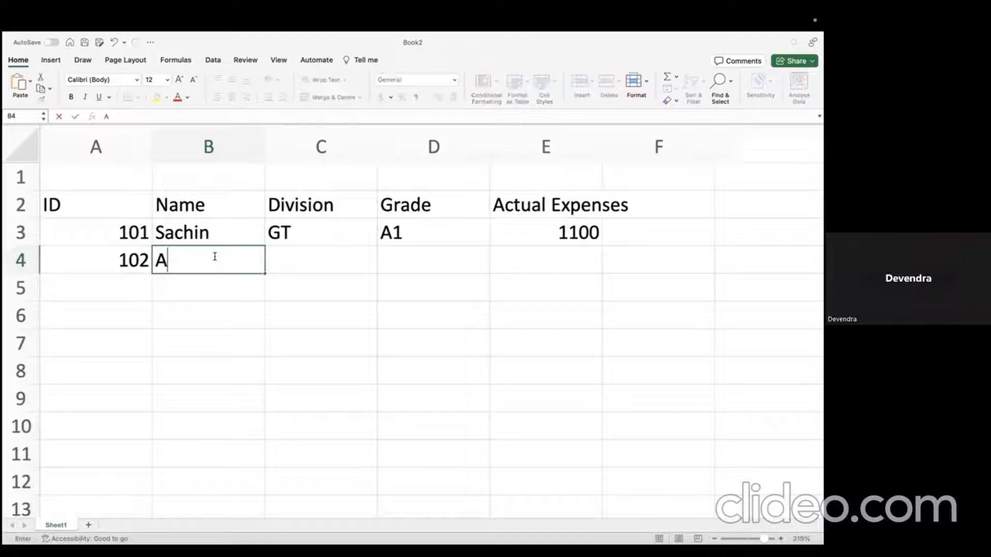
pyautogui.write('nkit')
pyautogui.press('Tab')
pyautogui.write('MT')
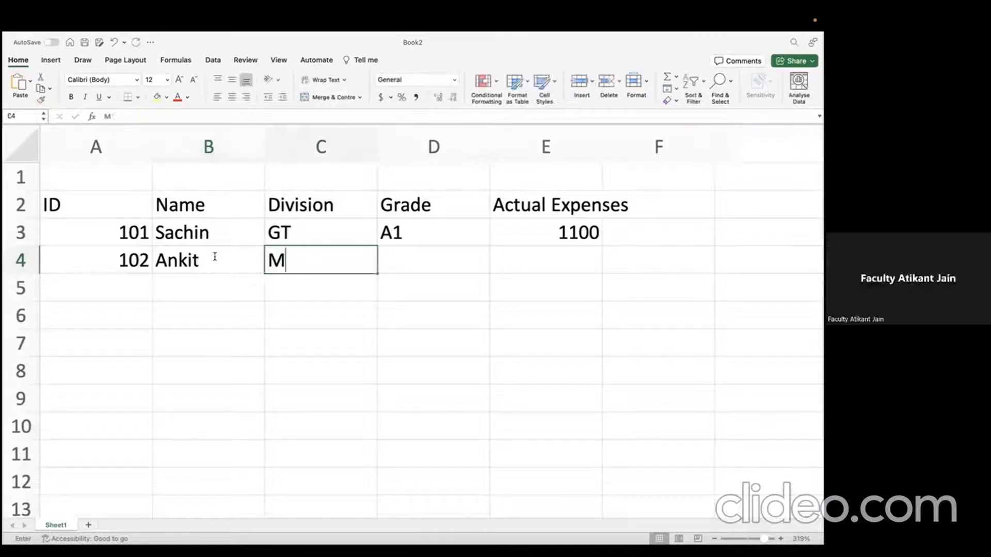
pyautogui.press('Tab')
pyautogui.write('A2')
pyautogui.press('Tab')
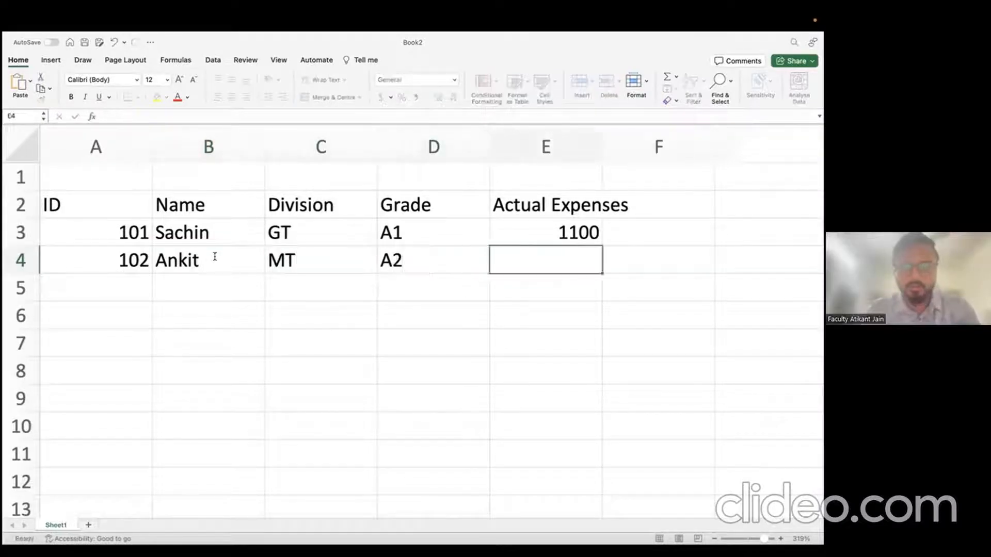
pyautogui.write('1200')
pyautogui.press('Return')
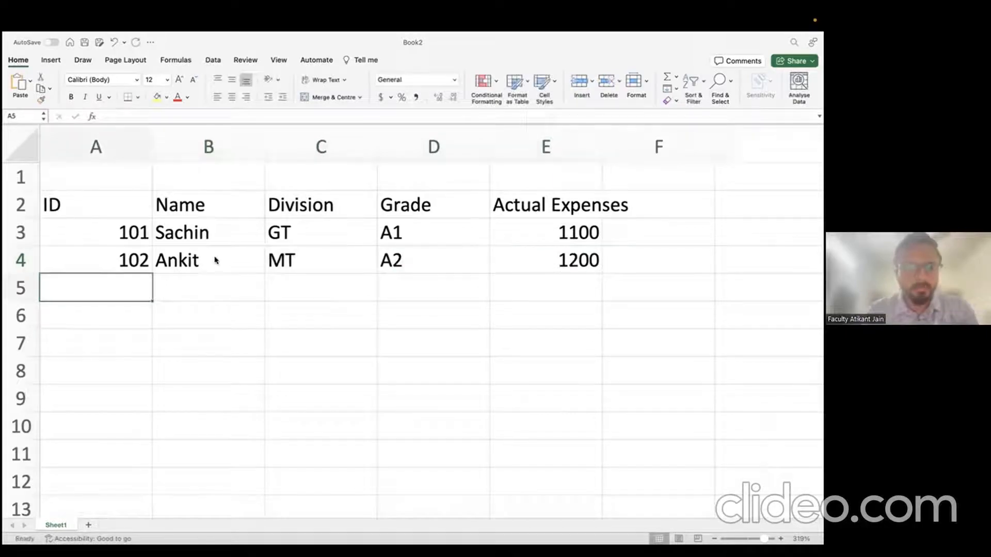
# Step: Enter employee 103 with the name, division GT, grade A3 and expenses 1500
pyautogui.write('103')
pyautogui.press('Tab')
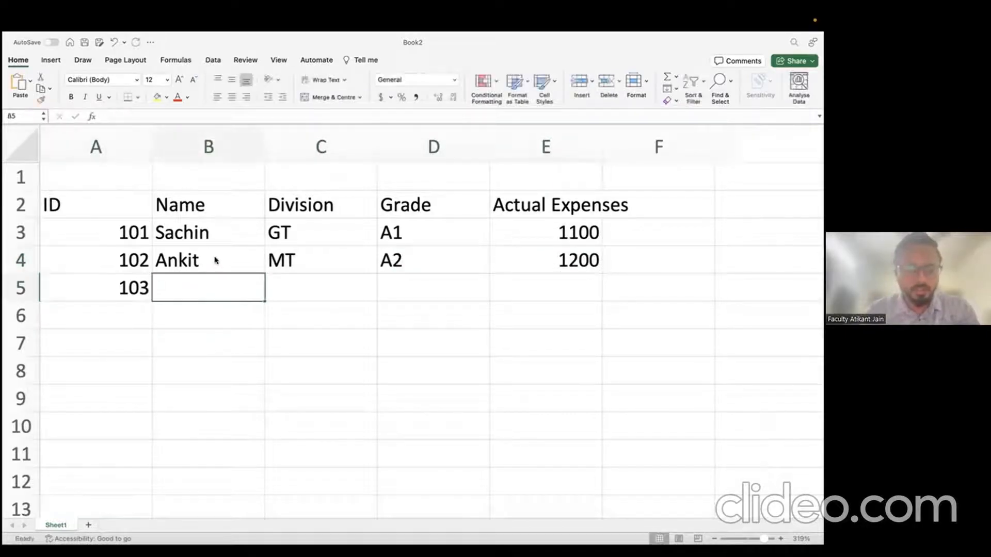
pyautogui.write('Sanchin')
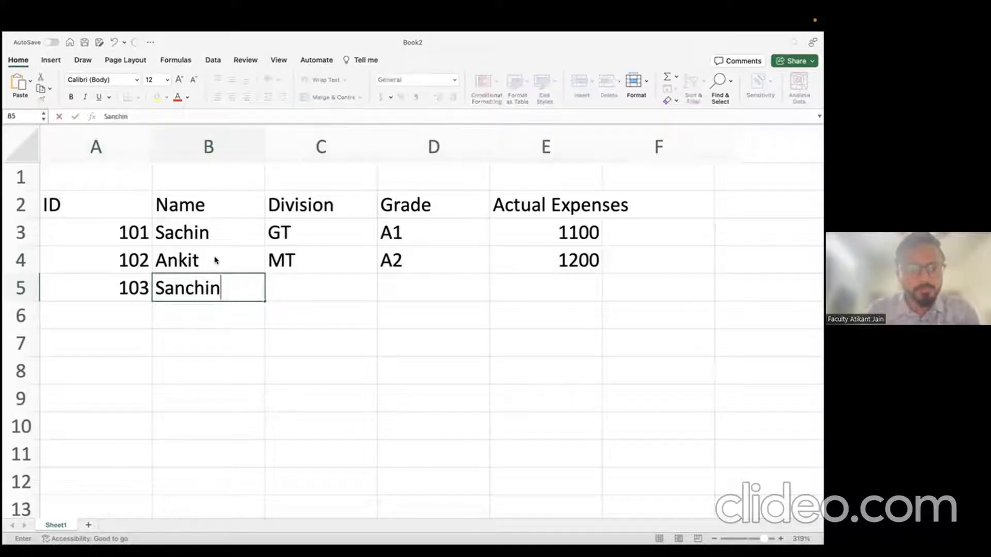
pyautogui.press('Tab')
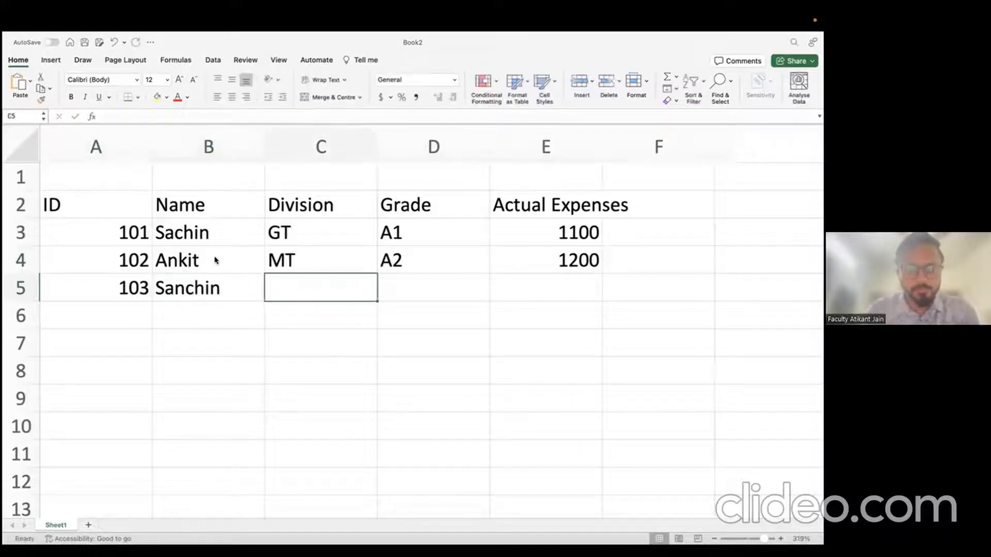
pyautogui.write('GT')
pyautogui.press('Tab')
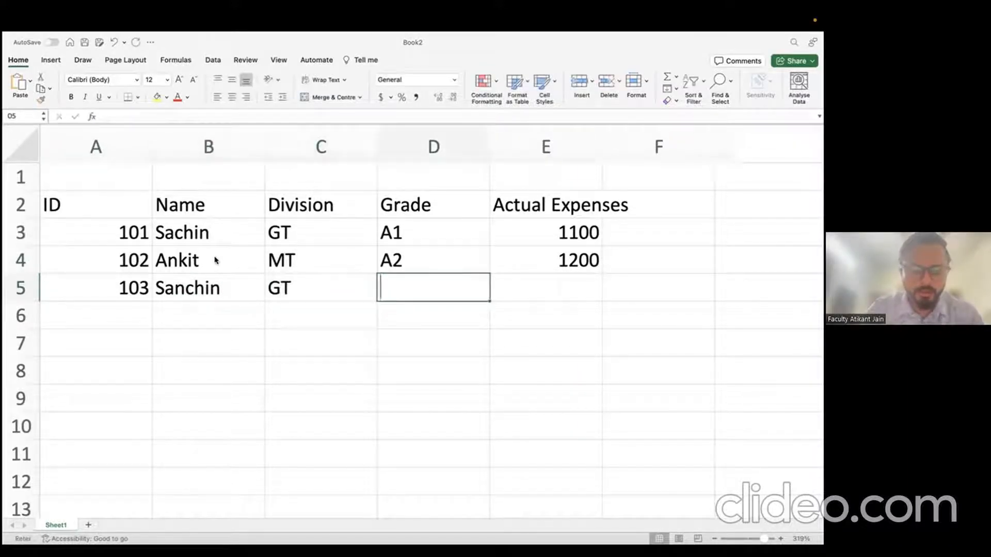
pyautogui.write('A#`')
pyautogui.press('BackSpace')
pyautogui.press('BackSpace')
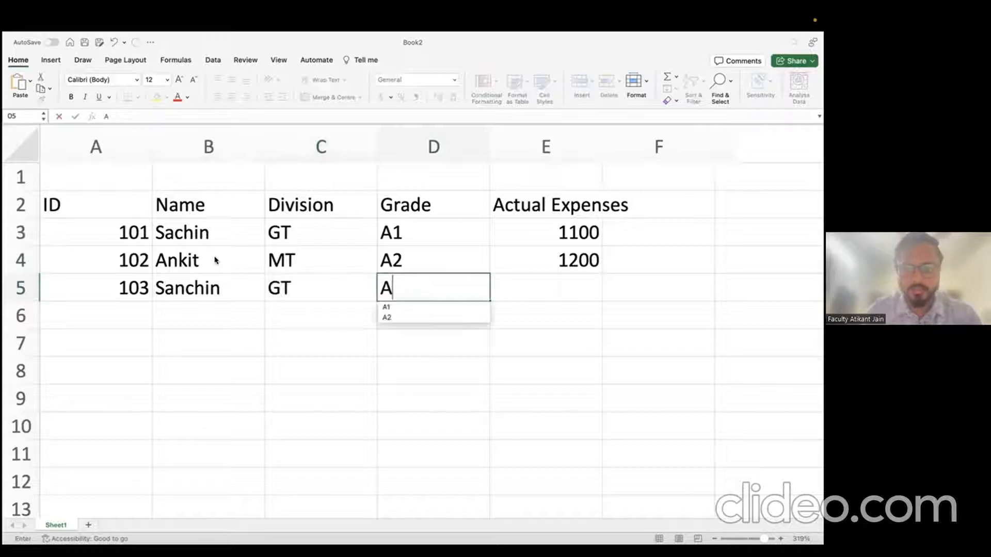
pyautogui.write('3')
pyautogui.press('Tab')
pyautogui.write('1500')
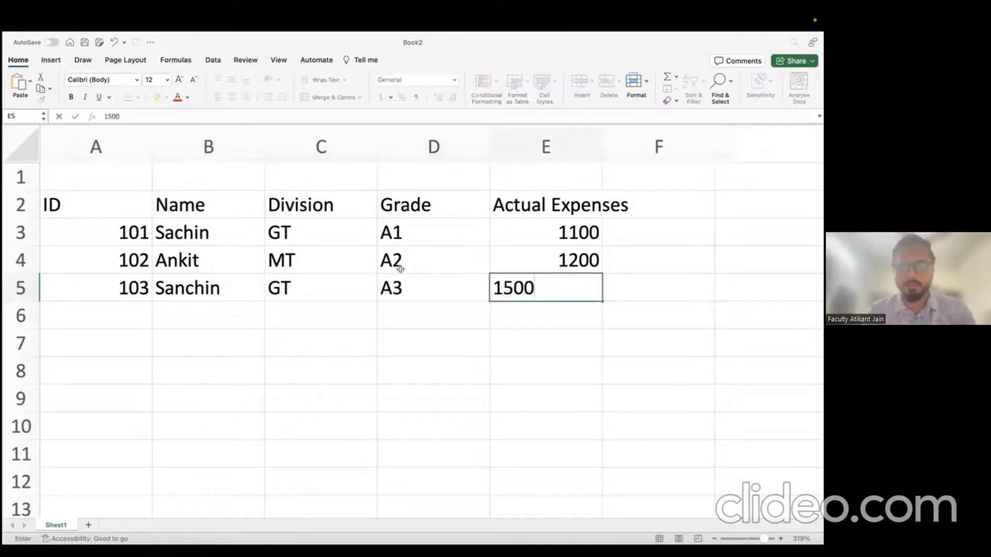
pyautogui.scroll(-3, 411, 271)
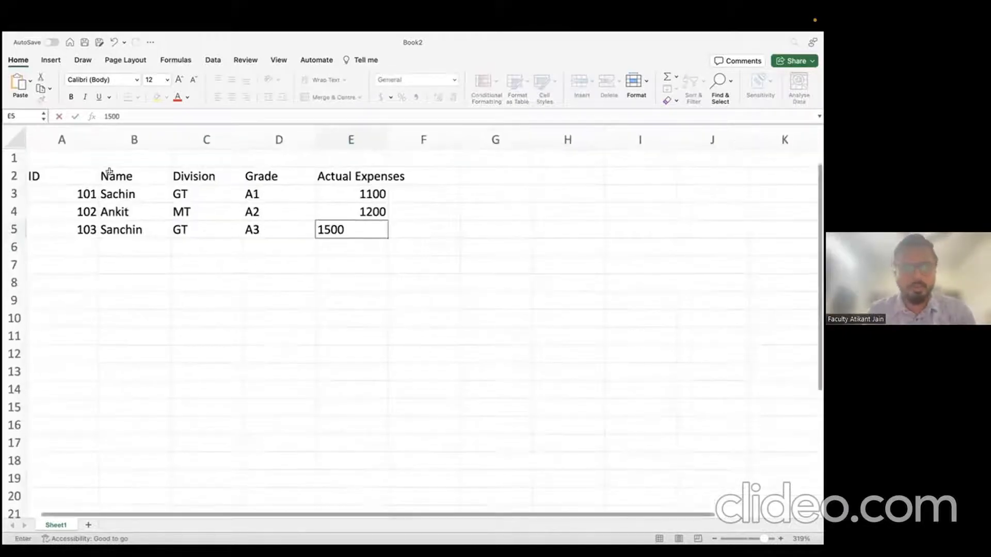
# Step: Apply All Borders to the employee table A2:E5
pyautogui.click(63, 171)
pyautogui.moveTo(63, 170); pyautogui.dragTo(356, 227)
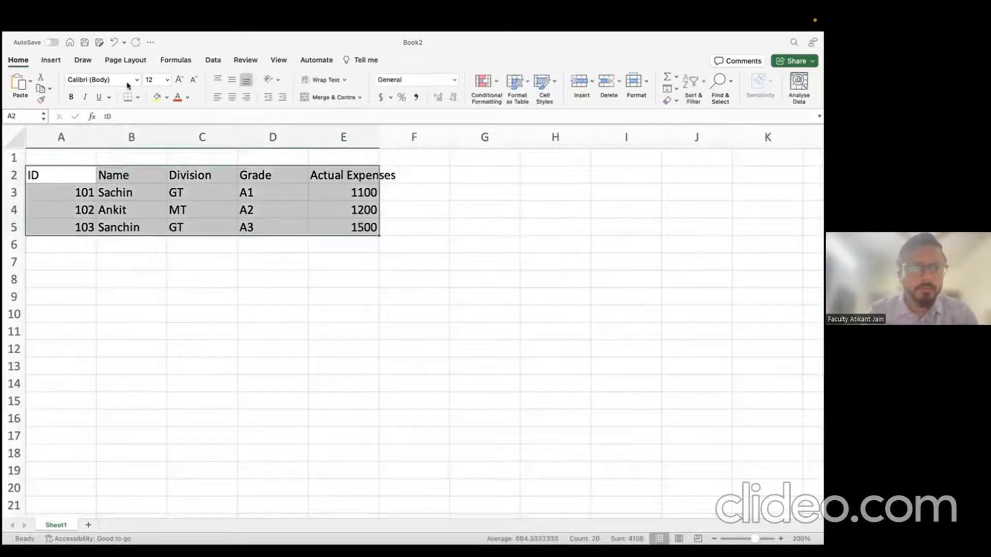
pyautogui.click(138, 96)
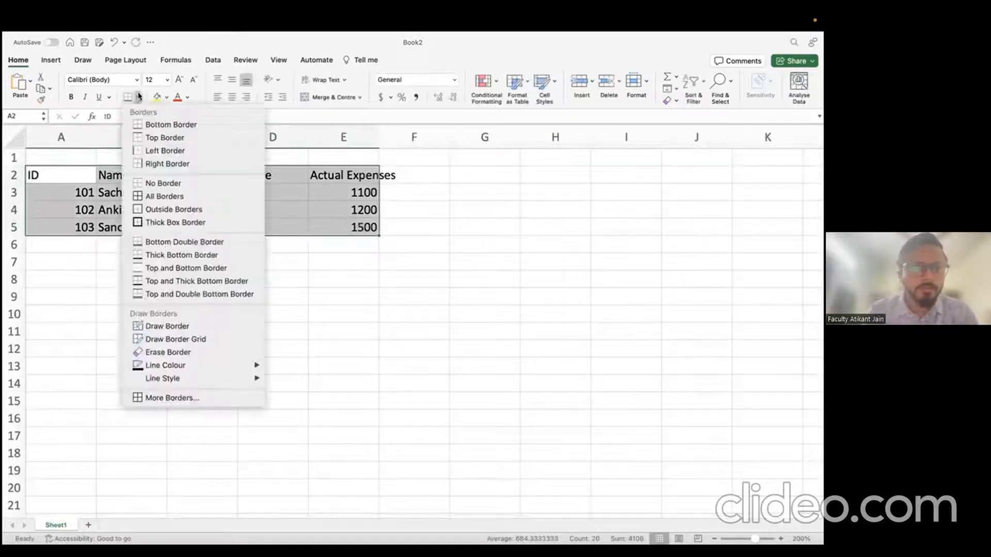
pyautogui.click(172, 198)
pyautogui.click(241, 255)
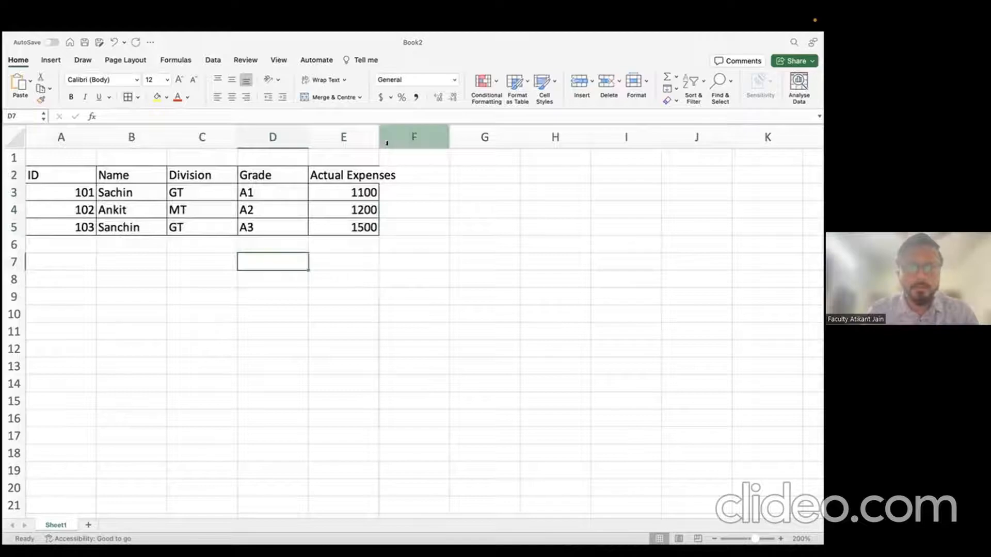
# Step: Widen column E to fit the Actual Expenses header
pyautogui.moveTo(387, 143); pyautogui.dragTo(404, 143)
pyautogui.scroll(-5, 420, 266)
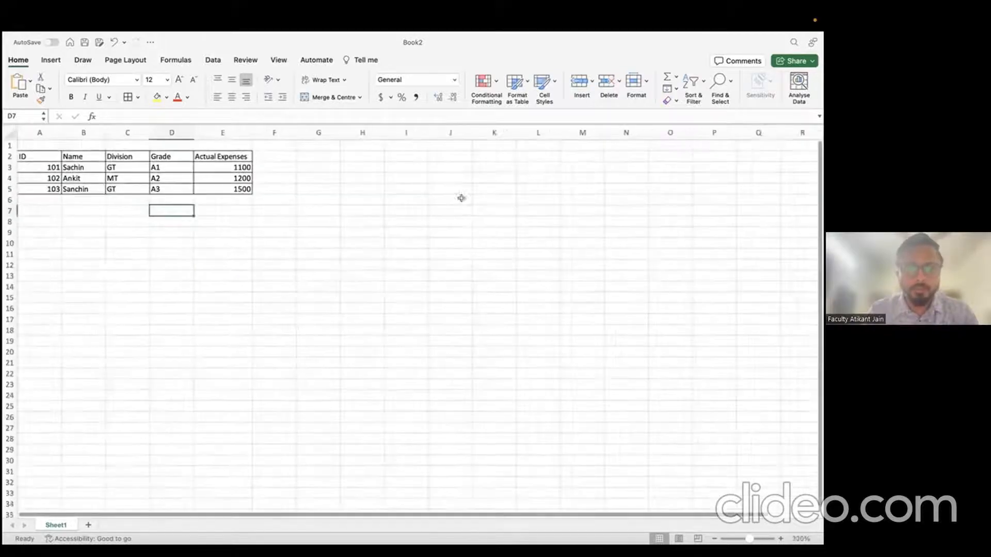
pyautogui.click(439, 153)
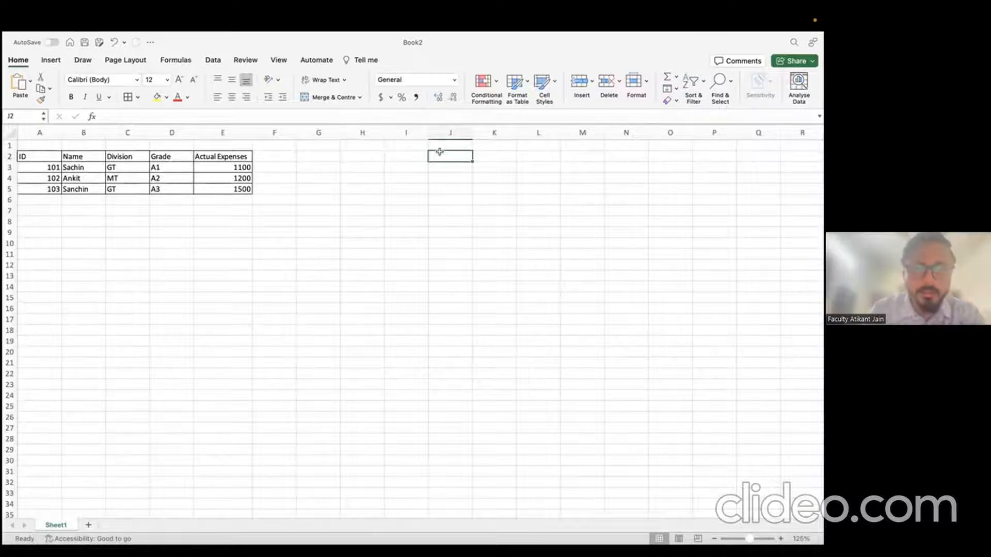
# Step: Enter the divisions GT and MT in J3 and J4
pyautogui.press('Return')
pyautogui.write('GT')
pyautogui.press('Return')
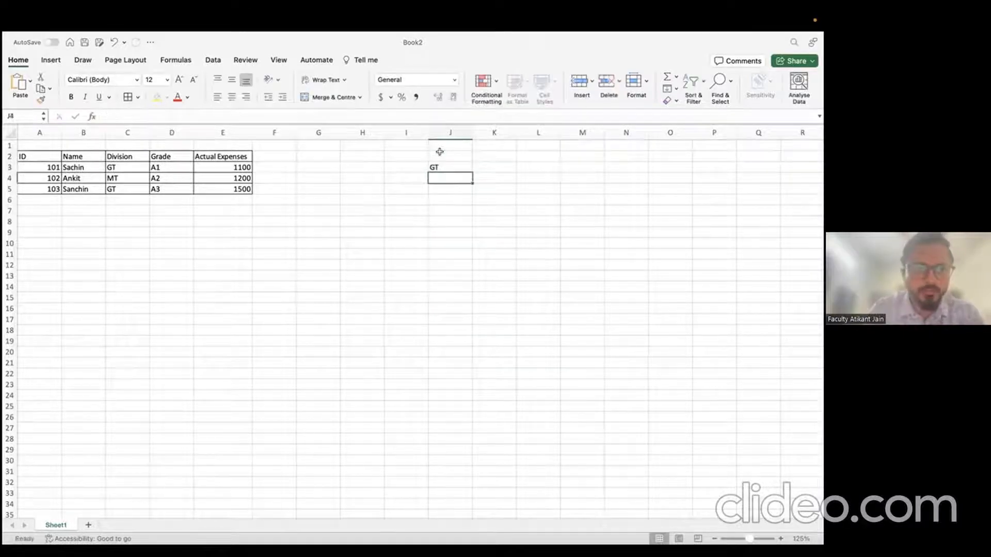
pyautogui.write('MT')
pyautogui.press('Tab')
pyautogui.press('Up')
pyautogui.press('Up')
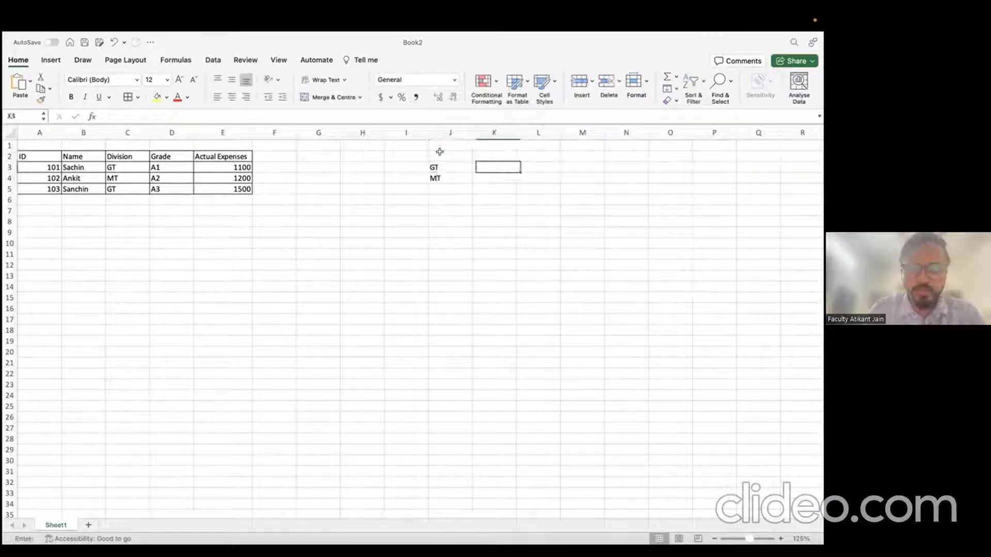
# Step: Enter grades A1, A2, A3 across K2:M2 and the GT/A1 limit 1000 in K3
pyautogui.write('A1')
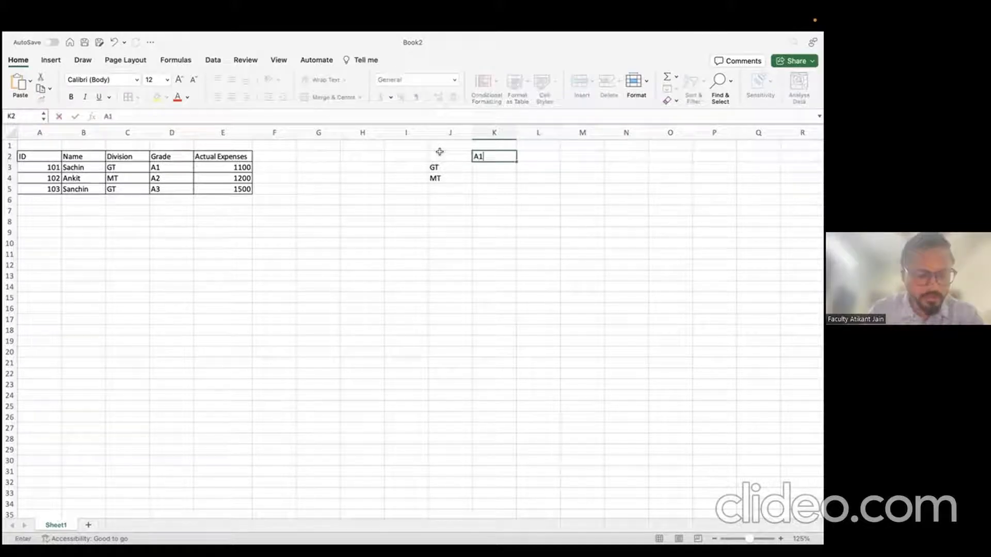
pyautogui.press('Tab')
pyautogui.write('A2')
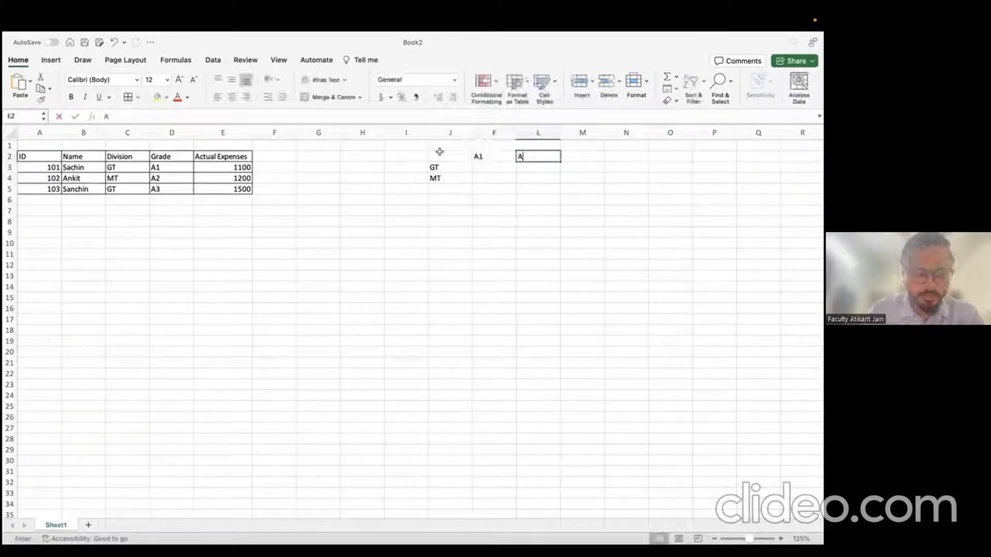
pyautogui.press('Tab')
pyautogui.write('A3')
pyautogui.press('Return')
pyautogui.press('Left')
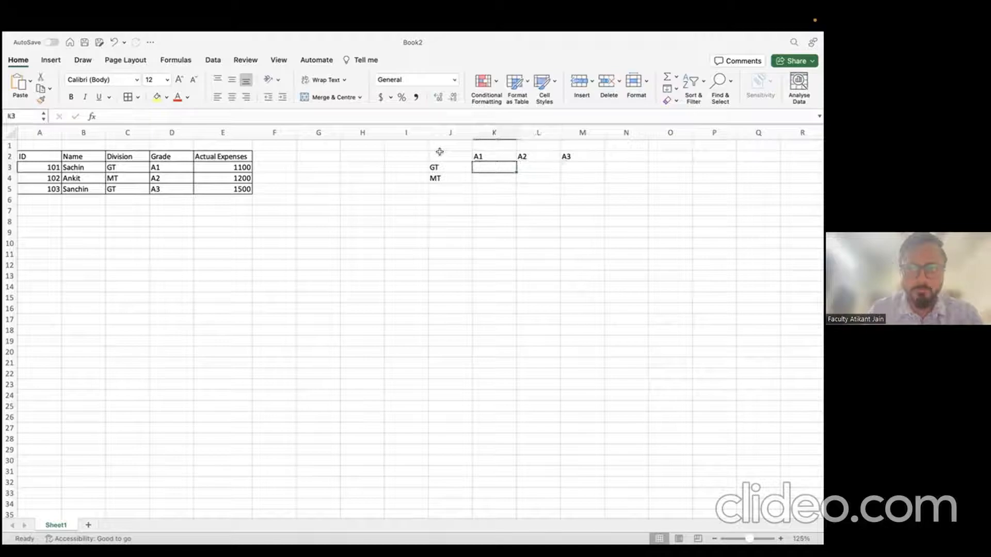
pyautogui.write('1000')
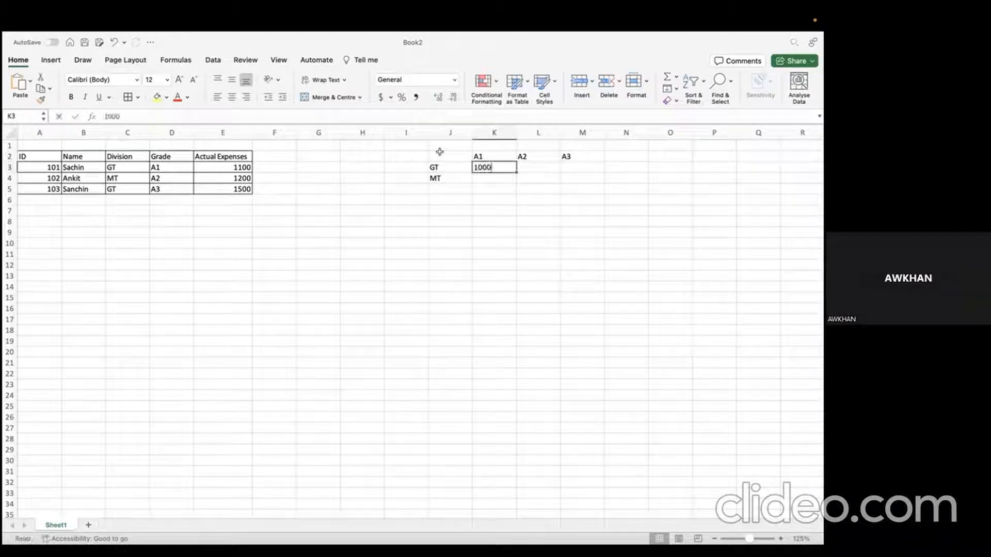
pyautogui.press('Left')
pyautogui.press('Left')
pyautogui.press('Left')
pyautogui.press('Left')
pyautogui.press('Left')
pyautogui.press('Left')
pyautogui.press('Left')
pyautogui.press('Left')
pyautogui.press('Left')
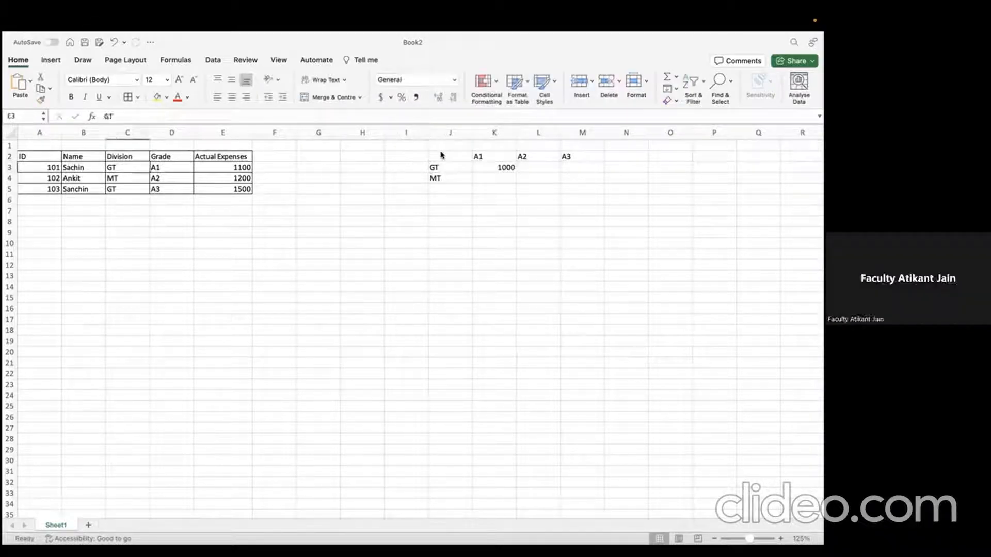
pyautogui.press('Down')
pyautogui.press('Down')
pyautogui.press('Down')
pyautogui.press('Left')
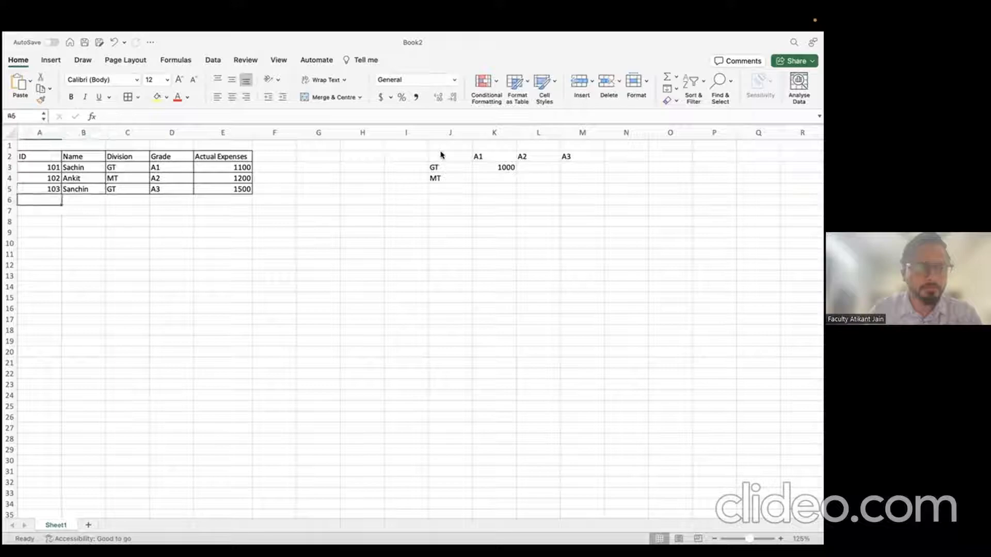
# Step: Add employee 104 in row 6 with a name, division SS, grade A2 and expenses 2000
pyautogui.write('104')
pyautogui.press('Tab')
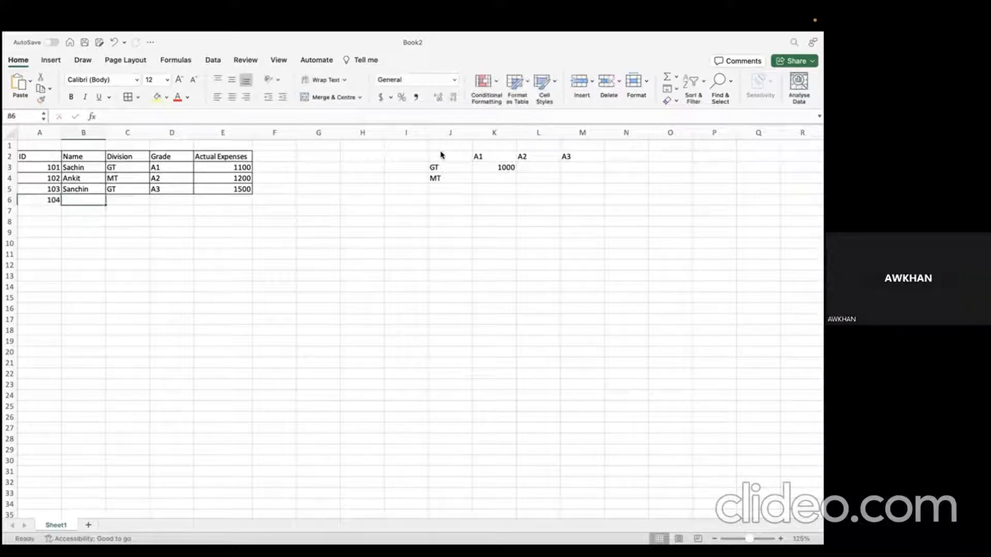
pyautogui.press('Right')
pyautogui.write('SS')
pyautogui.press('Left')
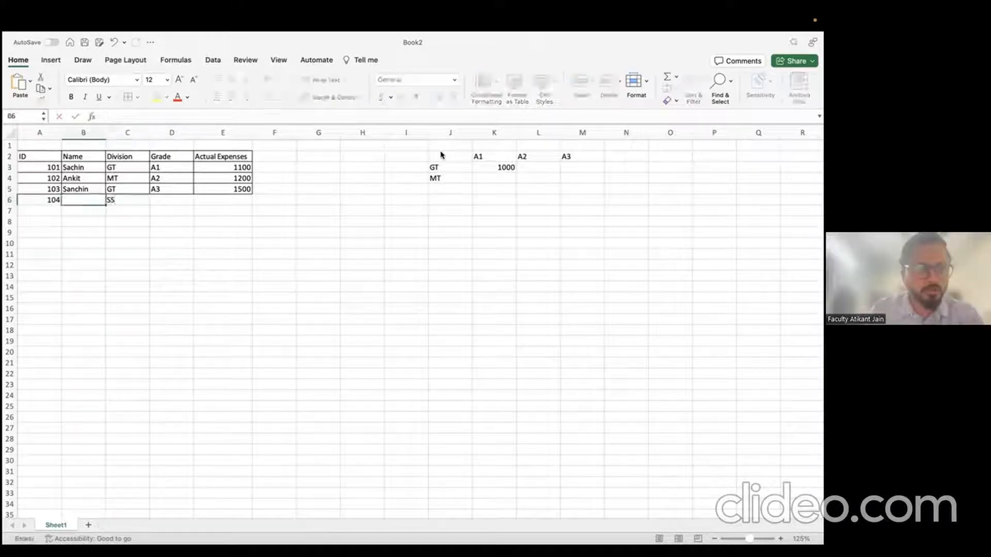
pyautogui.press('Right')
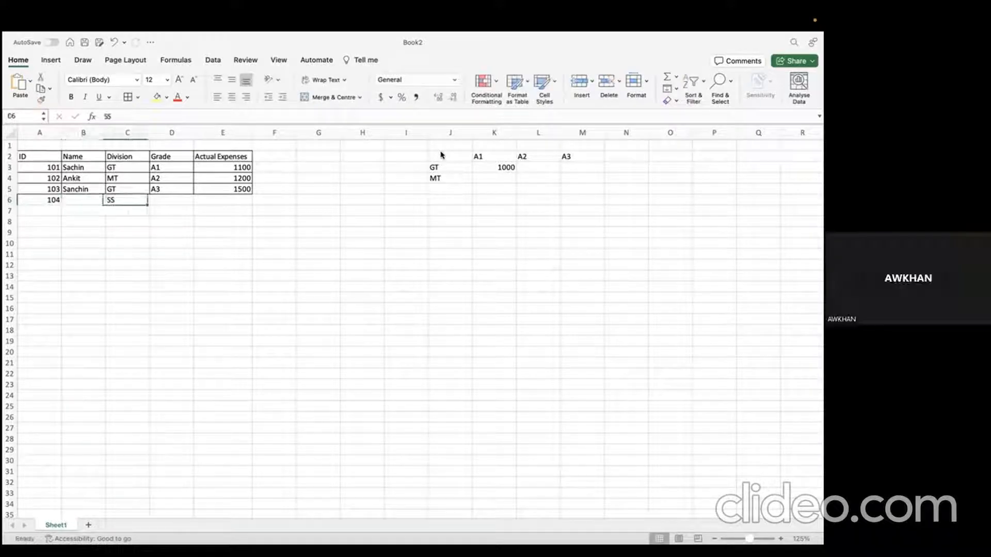
pyautogui.press('Right')
pyautogui.write('A')
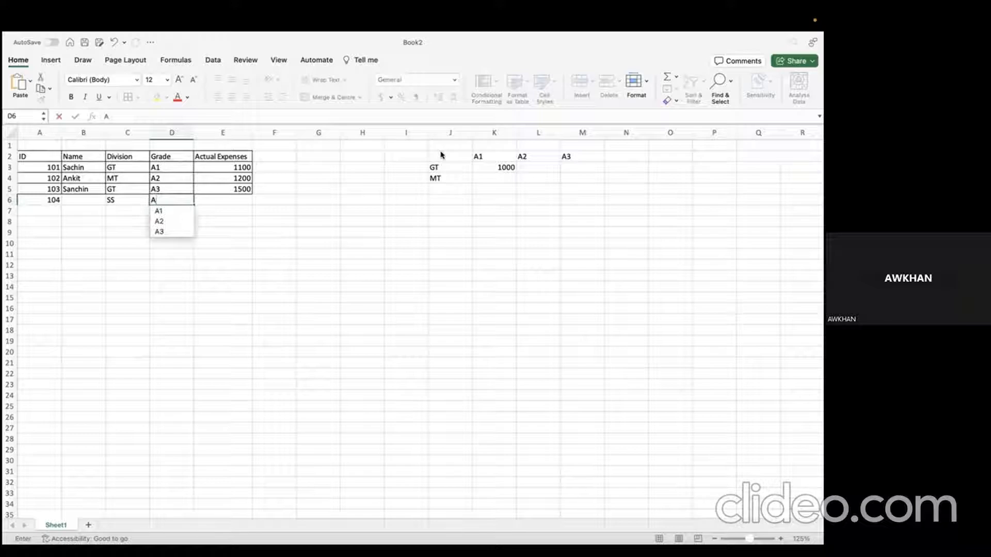
pyautogui.write('2')
pyautogui.press('Right')
pyautogui.write('2000')
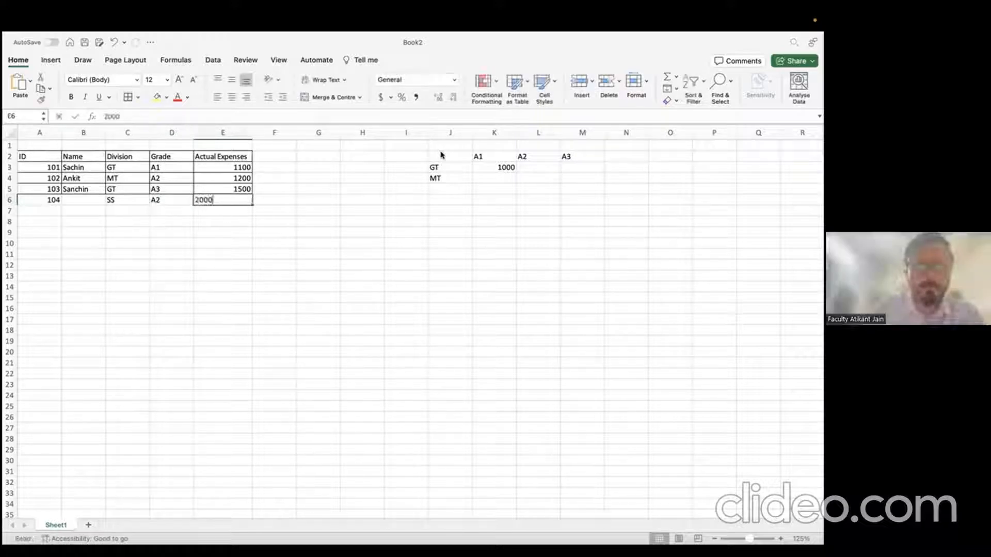
pyautogui.press('Left')
pyautogui.press('Left')
pyautogui.press('Left')
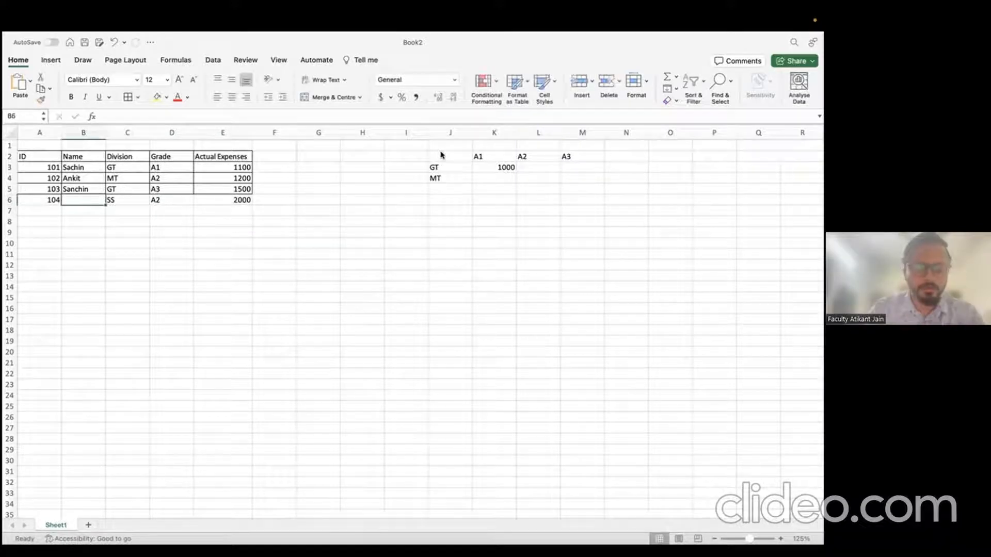
pyautogui.write('Ravi')
pyautogui.press('Right')
pyautogui.press('Right')
pyautogui.press('Right')
pyautogui.press('Right')
pyautogui.press('Right')
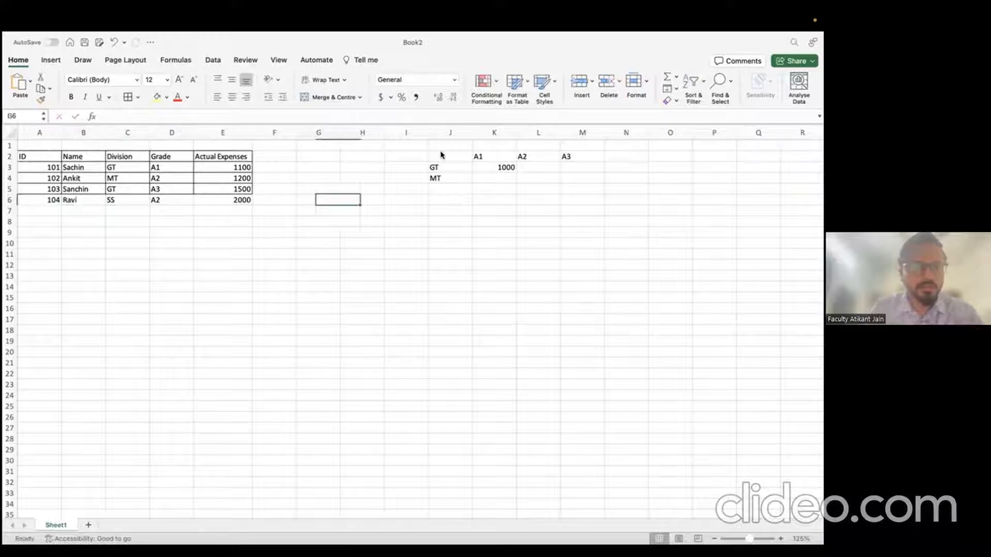
# Step: Re-apply borders to the employee table A2:E6 so the new row is included
pyautogui.press('Left')
pyautogui.press('Left')
pyautogui.hotkey('shift', 'Left')
pyautogui.hotkey('shift', 'Up')
pyautogui.hotkey('shift', 'Left')
pyautogui.hotkey('shift', 'Up')
pyautogui.hotkey('shift', 'Left')
pyautogui.hotkey('shift', 'Up')
pyautogui.hotkey('shift', 'Left')
pyautogui.hotkey('shift', 'Up')
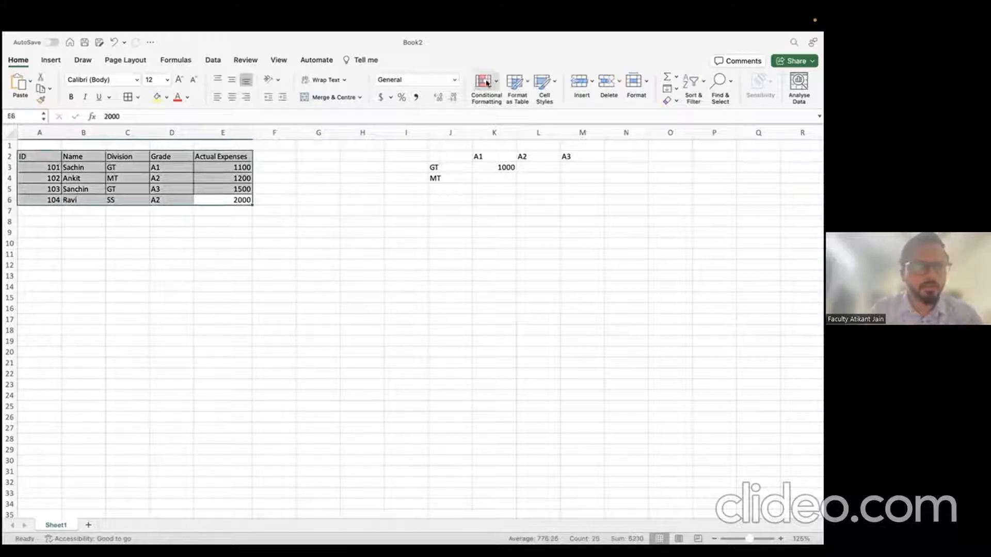
pyautogui.click(127, 97)
# Step: Add division SS in J5 and GT limits 1500 for A2 and 1300 for A3
pyautogui.click(470, 189)
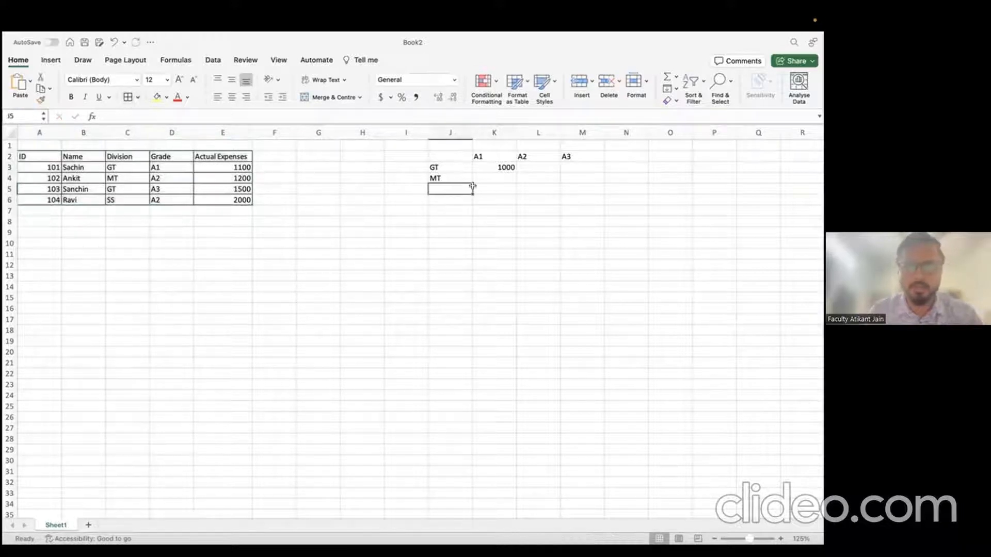
pyautogui.write('SS')
pyautogui.press('Tab')
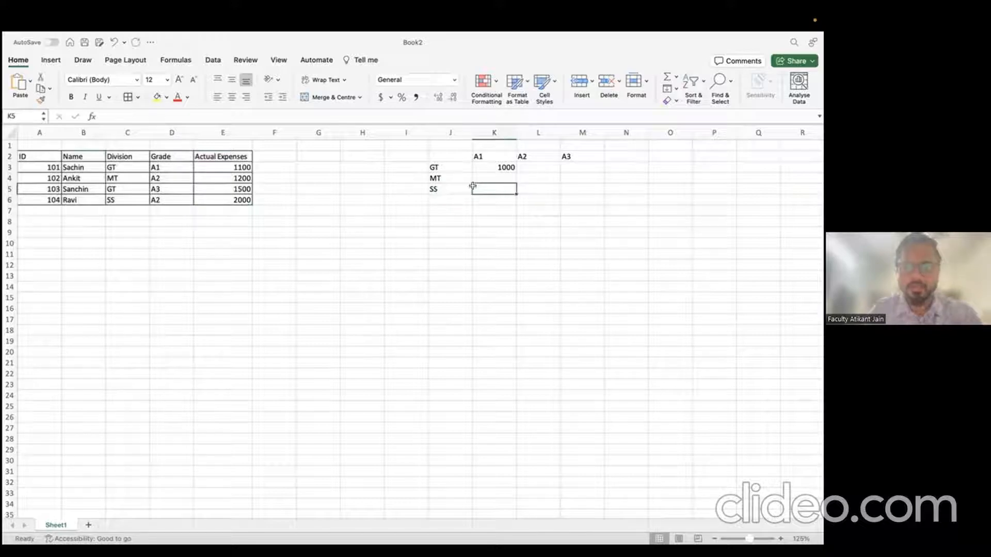
pyautogui.press('Up')
pyautogui.press('Right')
pyautogui.press('Up')
pyautogui.write('1500')
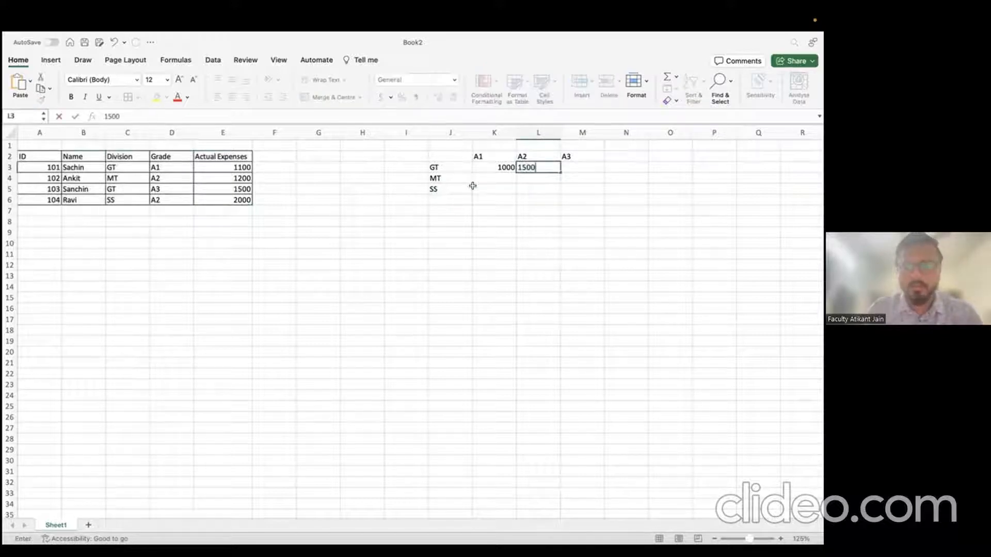
pyautogui.press('Tab')
pyautogui.write('1300')
pyautogui.press('Return')
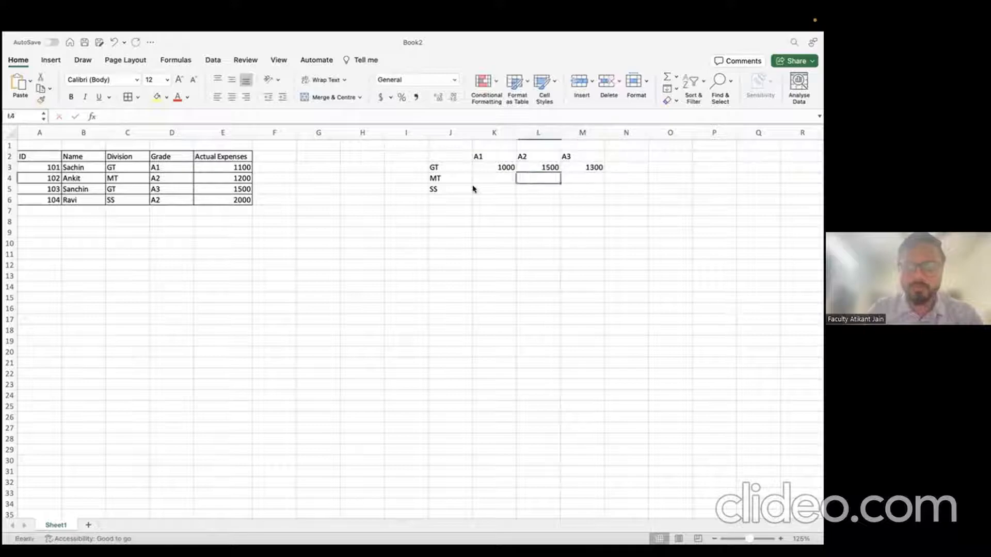
# Step: Fill the remaining limits: MT 1200, 1300, 2000 and SS 1000, 700, 900
pyautogui.press('Left')
pyautogui.write('1200')
pyautogui.press('Return')
pyautogui.write('1')
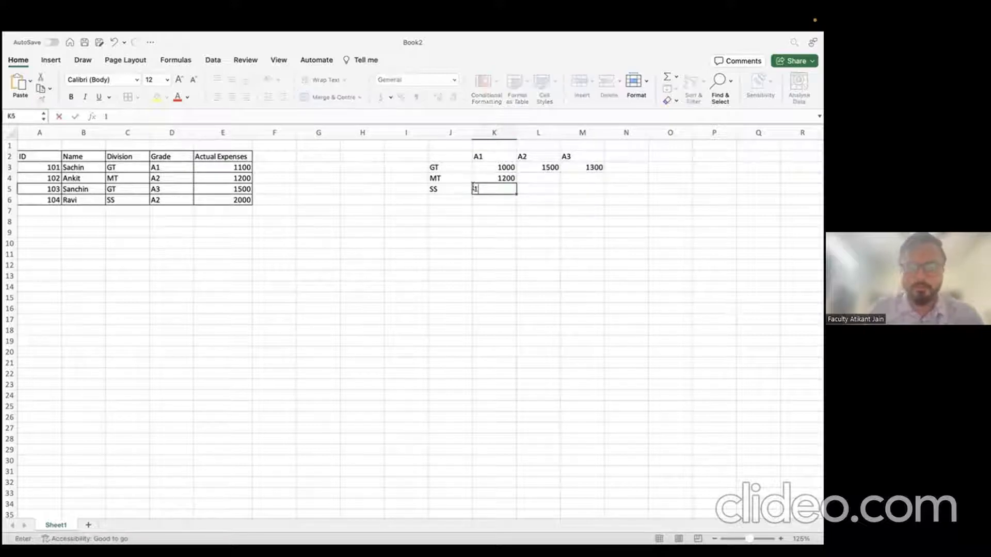
pyautogui.write('000')
pyautogui.press('Tab')
pyautogui.write('7')
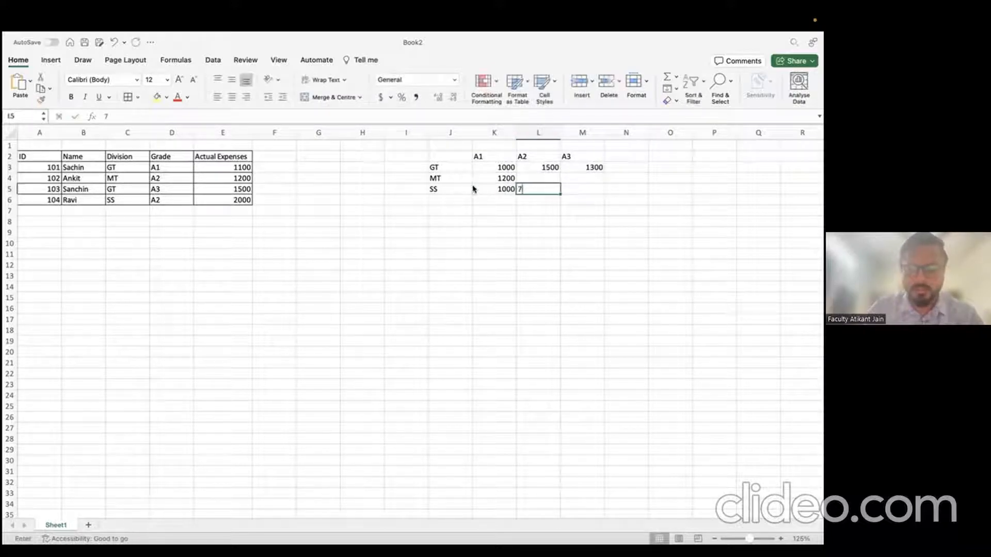
pyautogui.write('00')
pyautogui.press('Tab')
pyautogui.write('900')
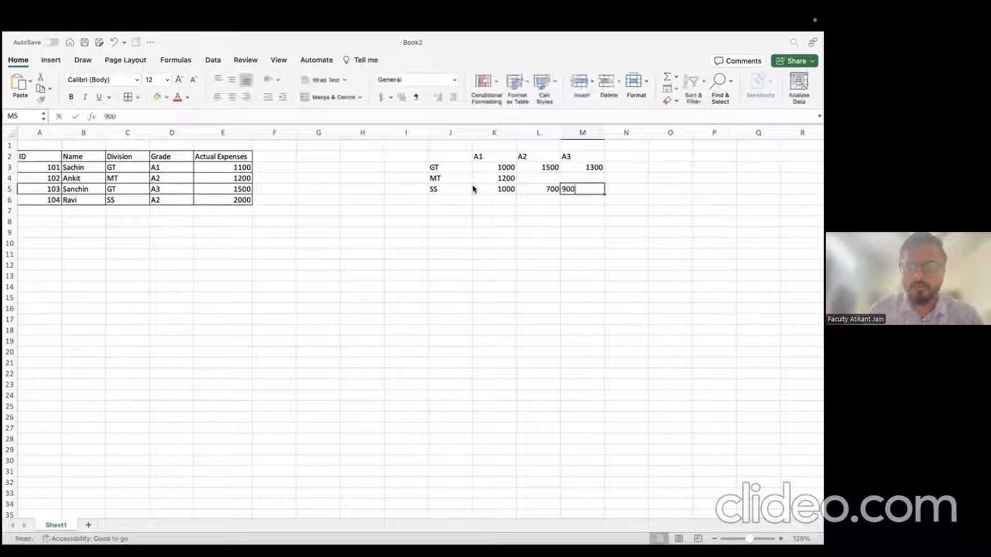
pyautogui.press('Up')
pyautogui.press('Left')
pyautogui.write('1300')
pyautogui.press('Tab')
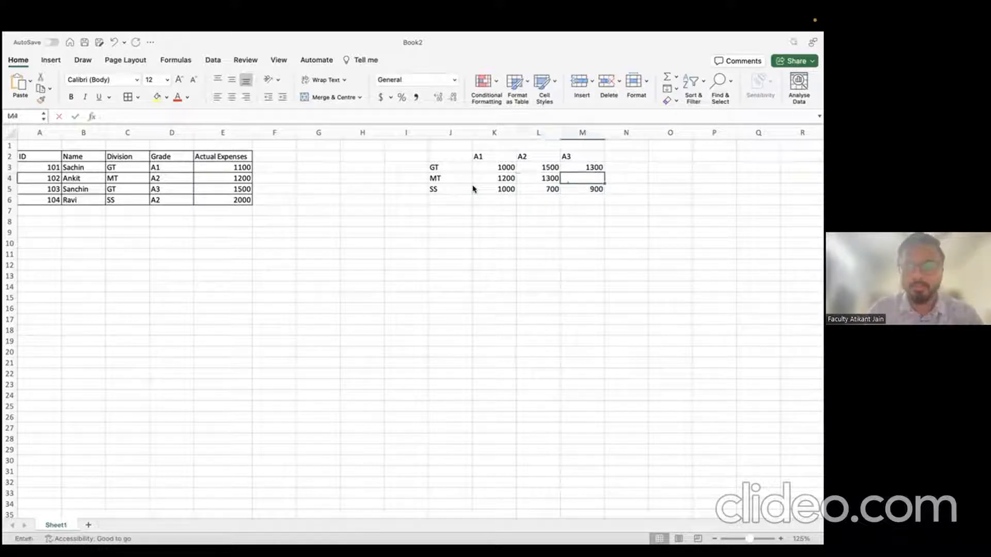
pyautogui.write('2000')
pyautogui.press('Return')
# Step: Select the whole Division-by-Grade matrix J2:M5
pyautogui.press('Left')
pyautogui.press('Up')
pyautogui.press('Up')
pyautogui.press('Up')
pyautogui.hotkey('ctrl', 'c')
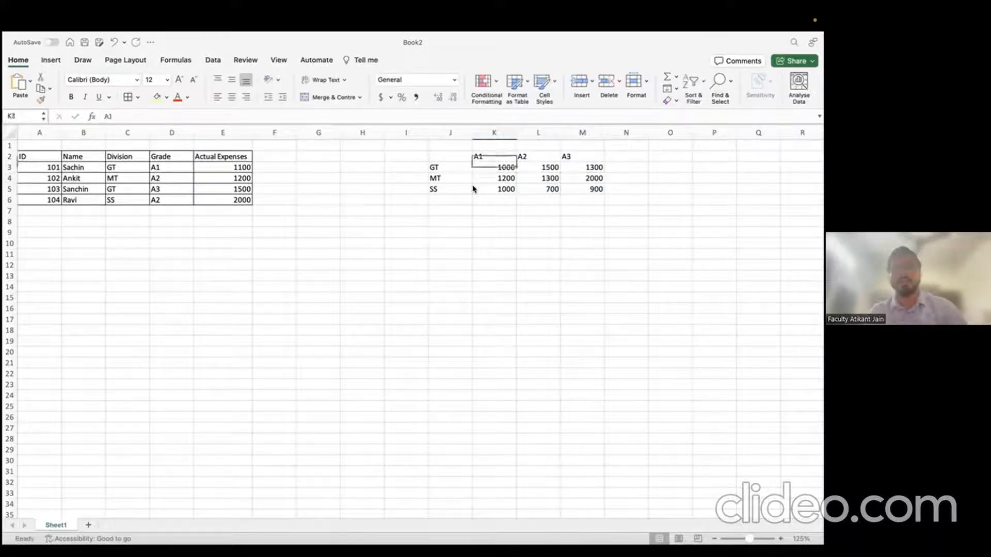
pyautogui.press('Left')
pyautogui.hotkey('shift', 'Down')
pyautogui.hotkey('shift', 'Down')
pyautogui.hotkey('shift', 'Down')
pyautogui.hotkey('shift', 'Right')
pyautogui.hotkey('shift', 'Right')
pyautogui.hotkey('shift', 'Right')
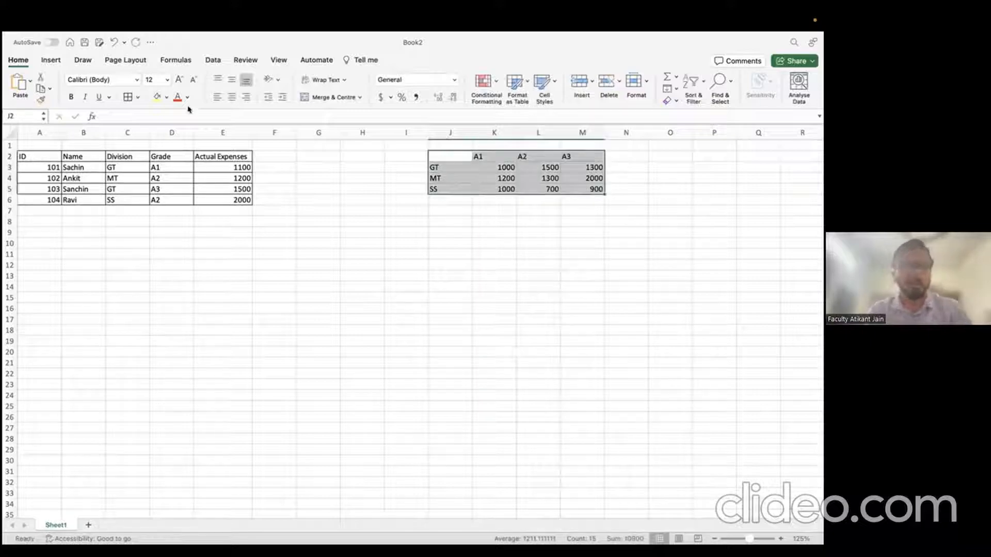
# Step: Apply All Borders to the matrix, then select the employee table A2:E6
pyautogui.click(127, 97)
pyautogui.click(260, 255)
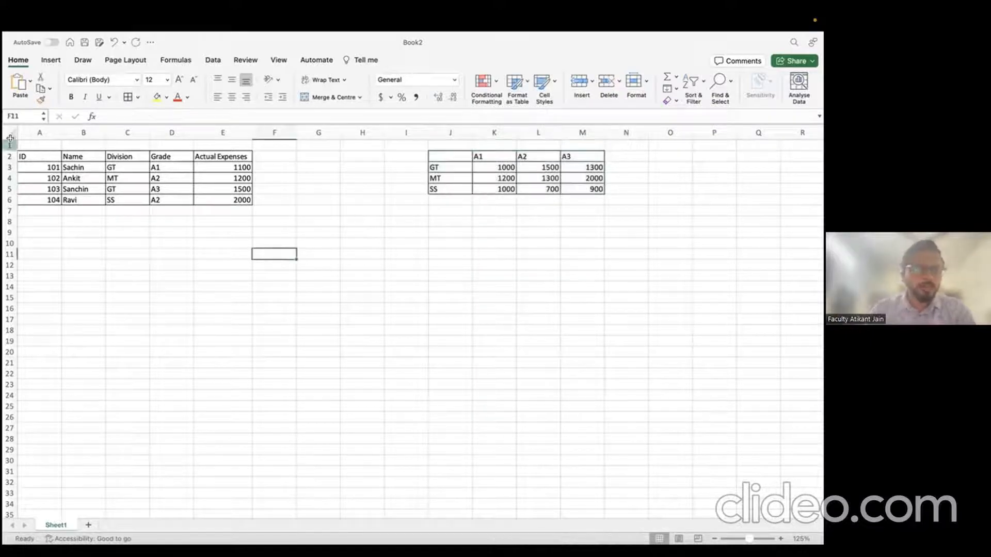
pyautogui.click(10, 144)
pyautogui.click(38, 154)
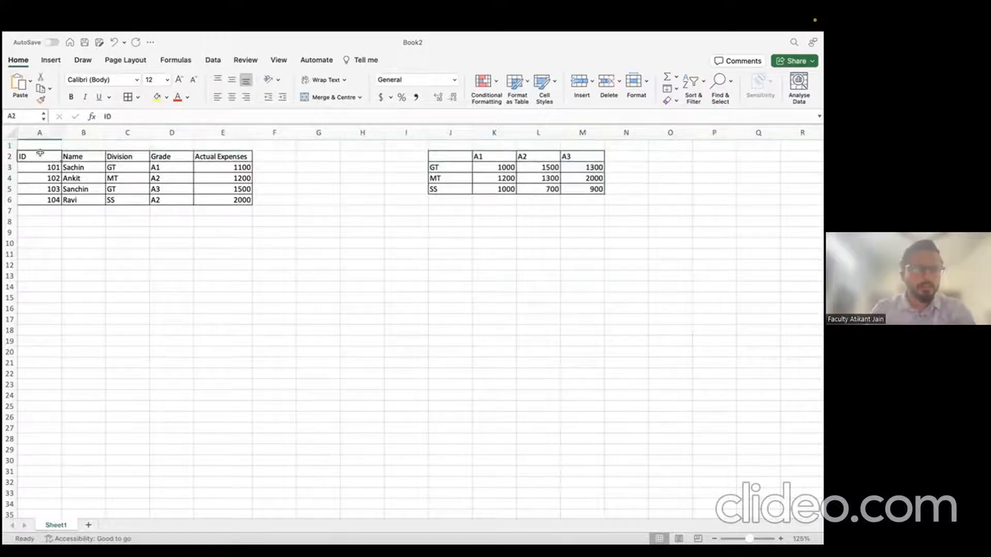
pyautogui.keyDown('shift'); pyautogui.click(197, 200); pyautogui.keyUp('shift')
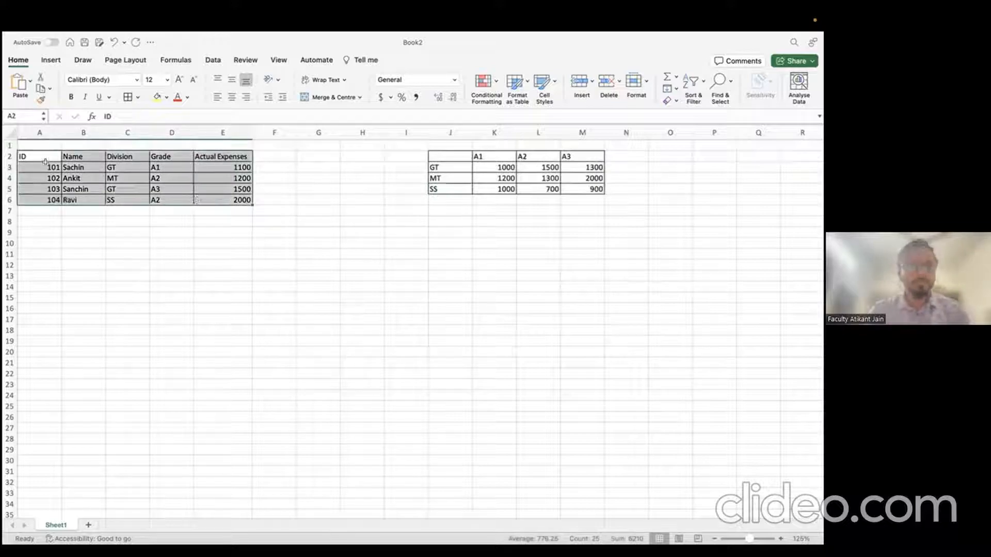
# Step: Point out the first employee's name, division GT and grade A1, and their columns
pyautogui.click(92, 165)
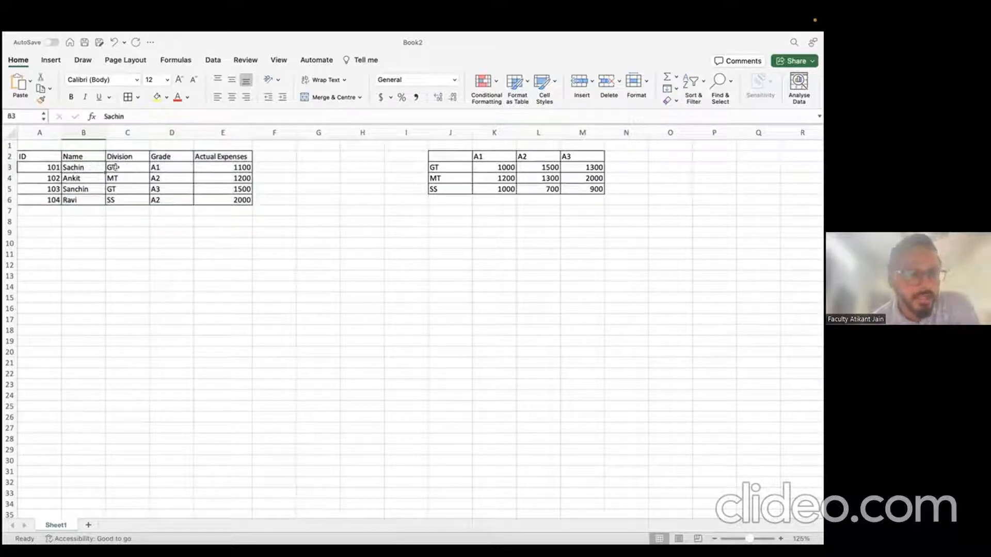
pyautogui.click(115, 167)
pyautogui.click(166, 167)
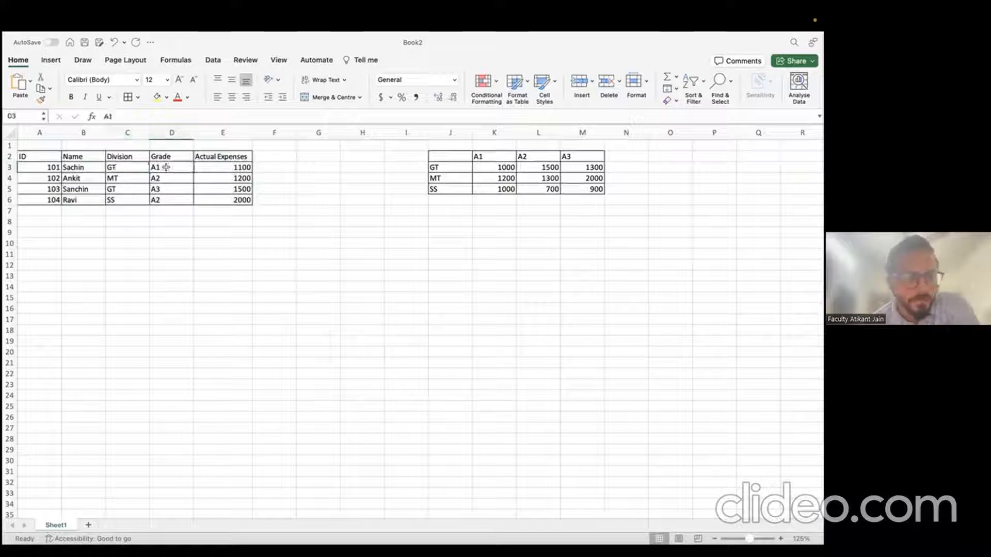
pyautogui.click(126, 132)
pyautogui.click(166, 130)
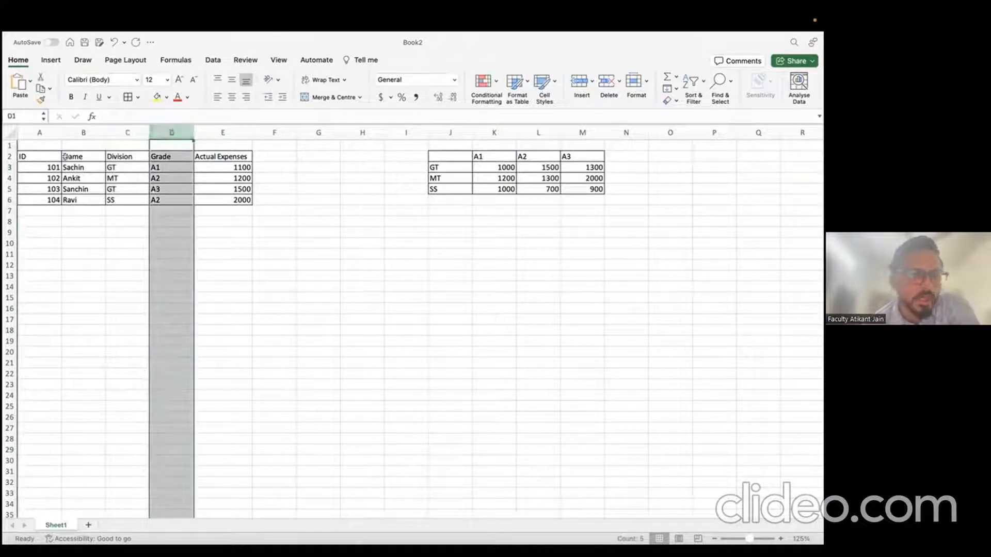
pyautogui.click(82, 163)
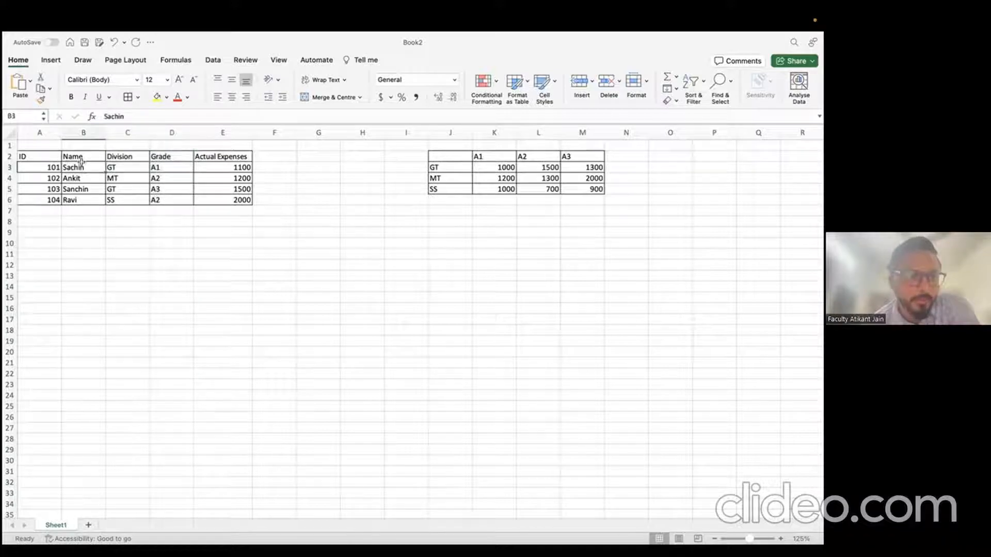
pyautogui.click(126, 163)
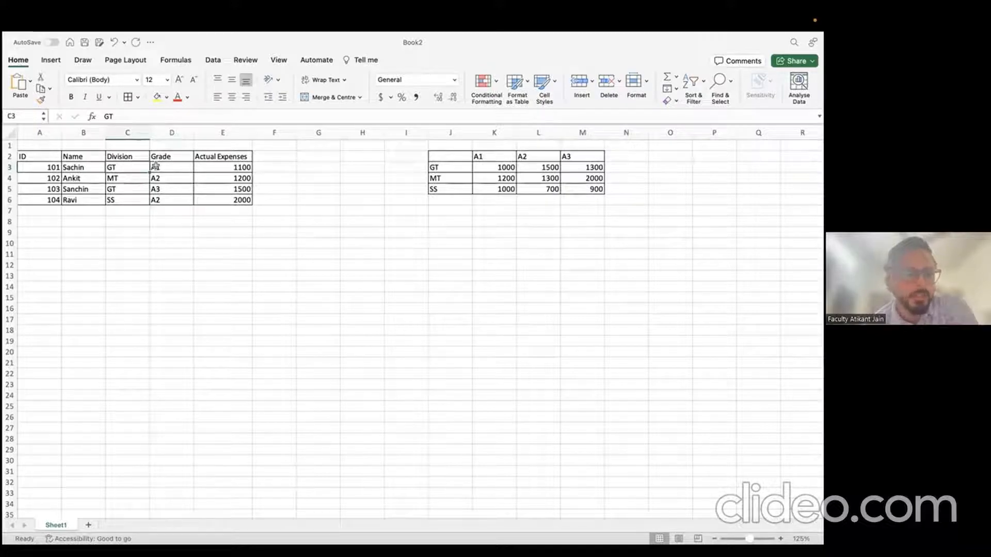
pyautogui.click(123, 130)
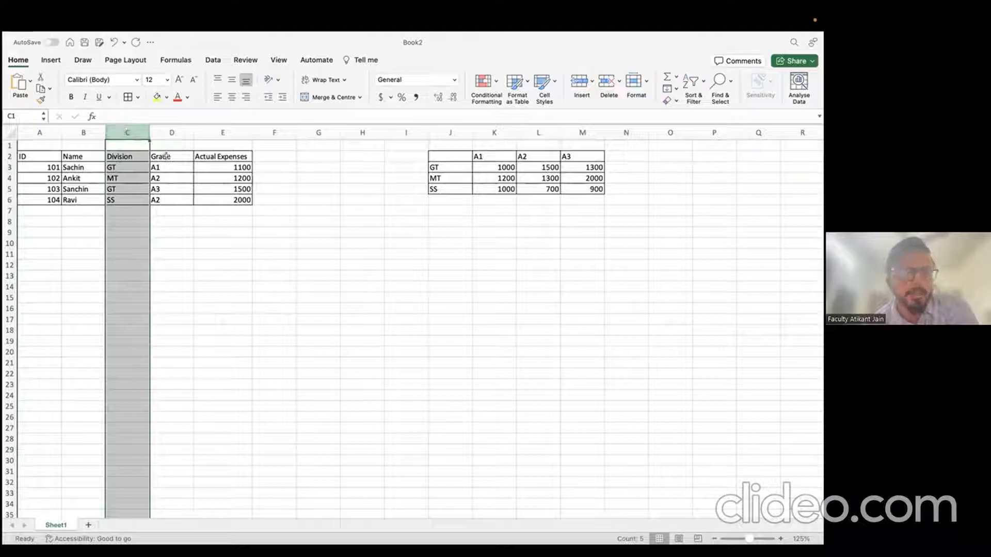
# Step: Walk through the Actual Expenses values 1100, 1200, 1500 and 2000
pyautogui.click(223, 134)
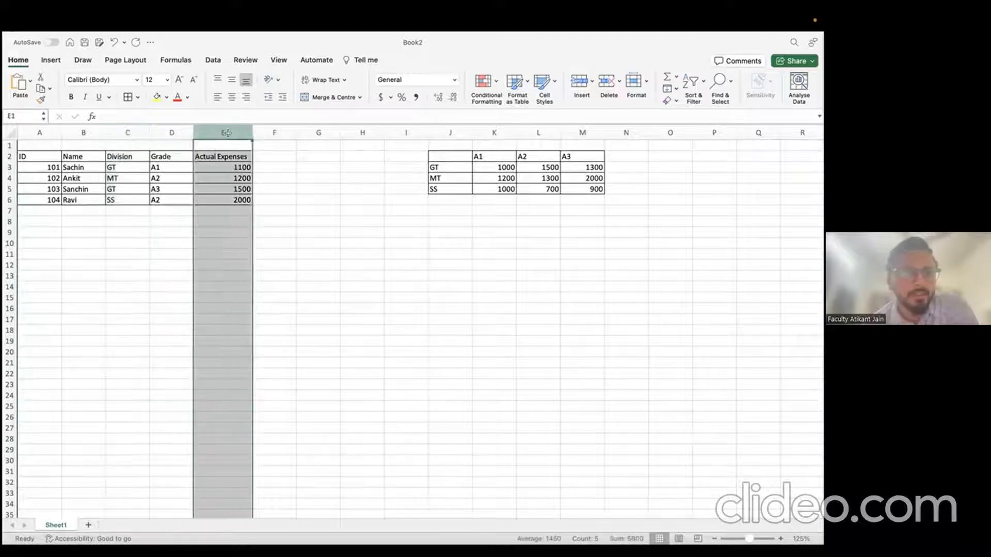
pyautogui.click(84, 168)
pyautogui.click(216, 168)
pyautogui.click(223, 179)
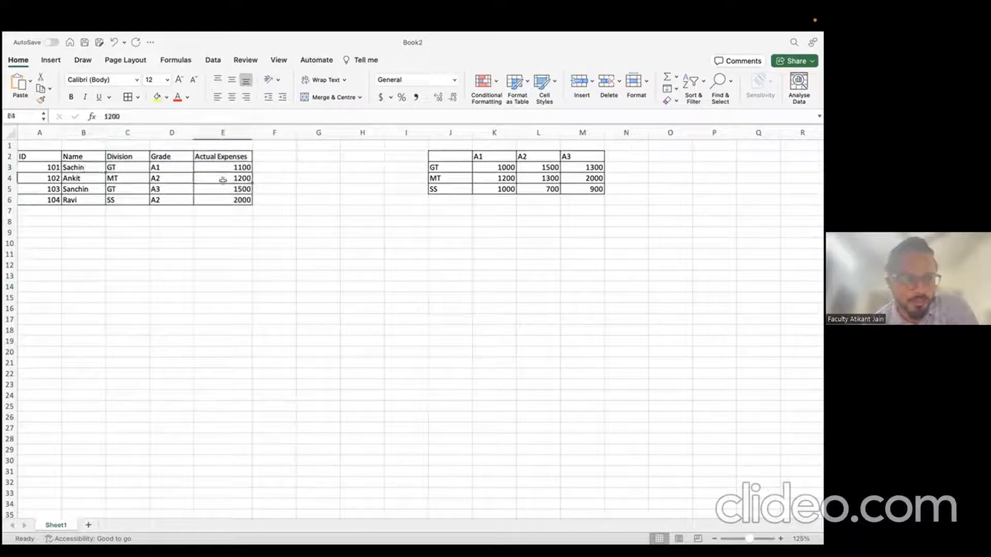
pyautogui.click(223, 190)
pyautogui.click(224, 200)
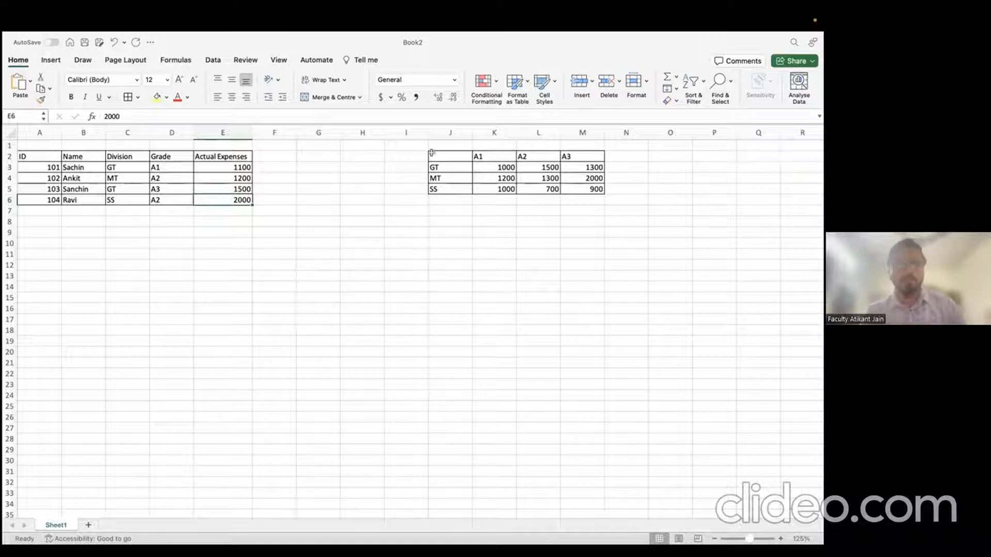
# Step: Show the matrix's GT limits: 1000 for A1, 1500 for A2, 1300 for A3
pyautogui.click(443, 163)
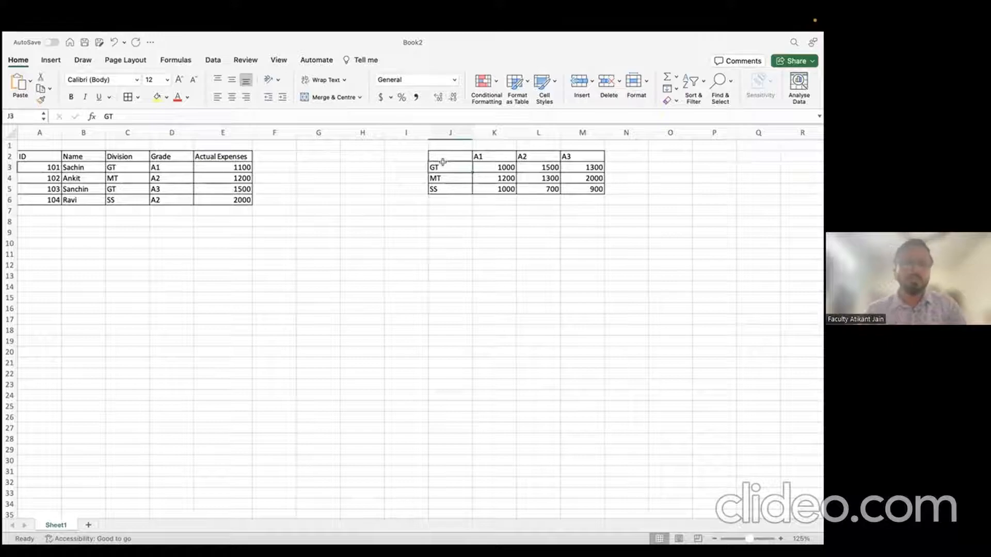
pyautogui.click(485, 157)
pyautogui.click(491, 164)
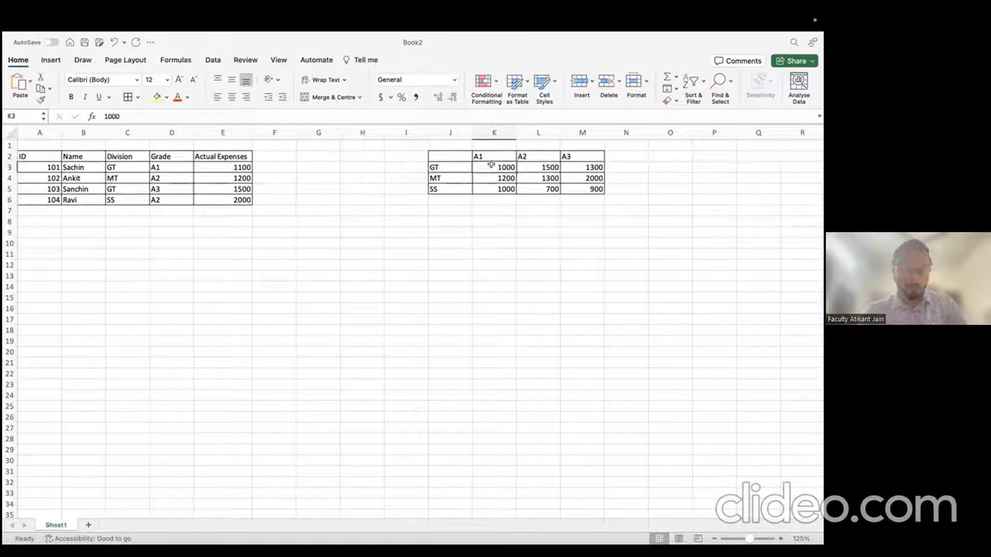
pyautogui.click(545, 167)
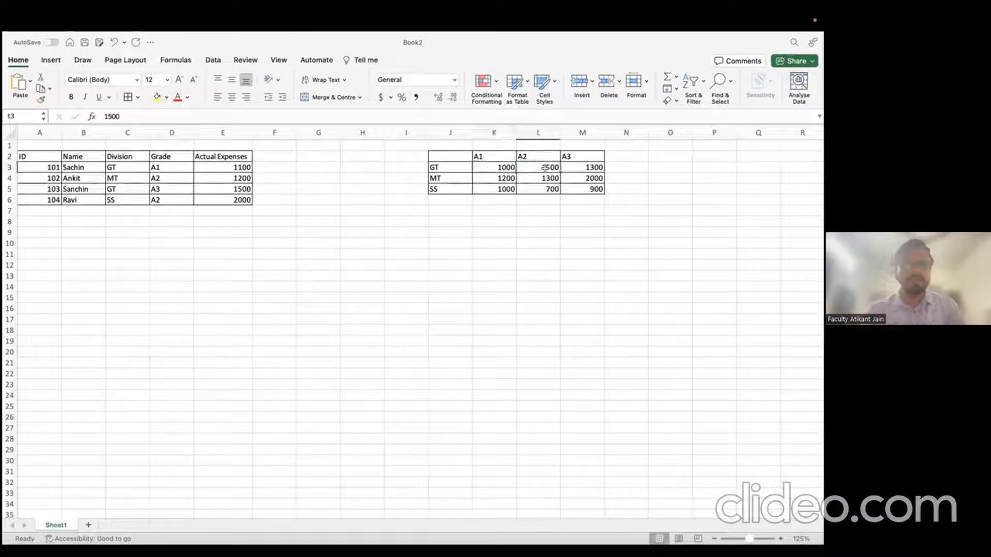
pyautogui.click(577, 167)
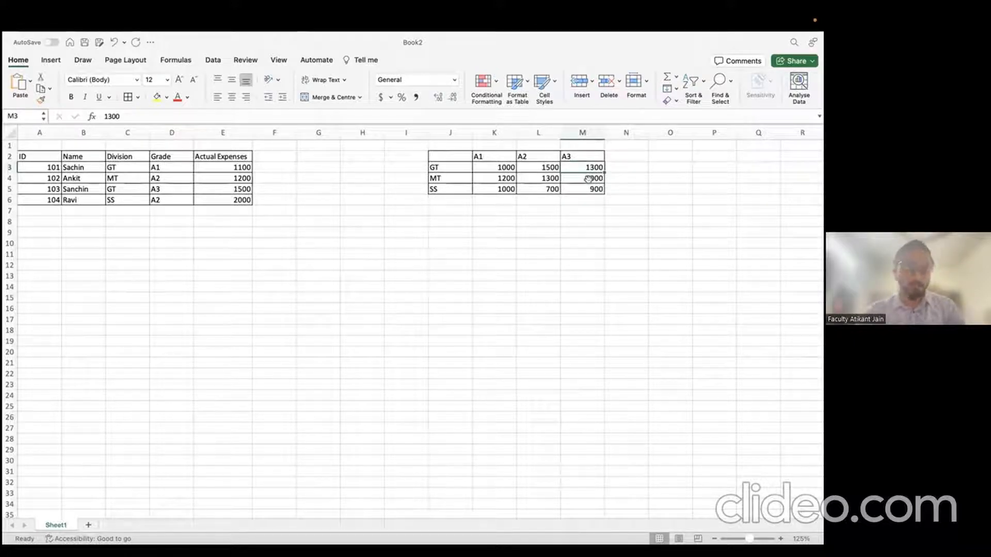
# Step: Relate the Division and Grade columns to the matrix labels and mark F3:F6 for limits
pyautogui.click(208, 126)
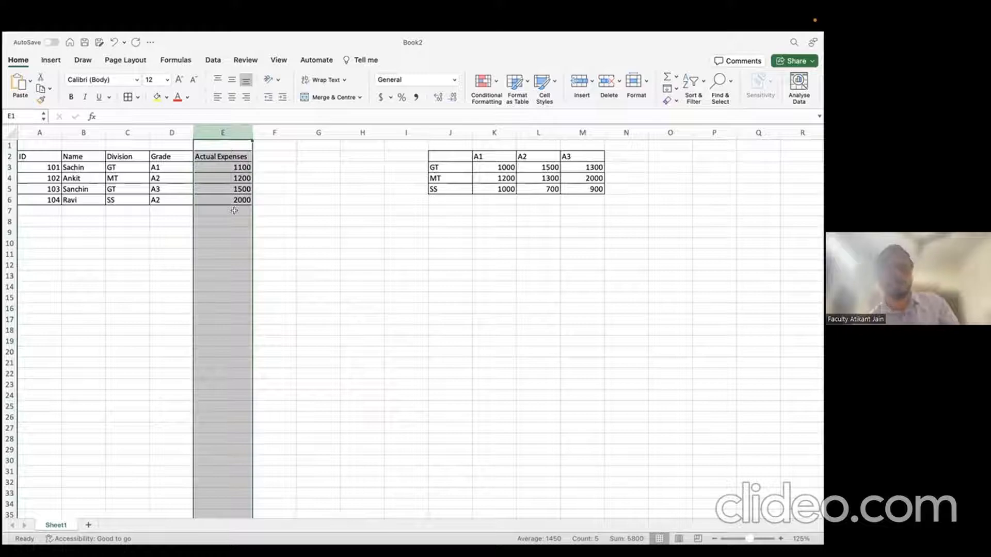
pyautogui.moveTo(128, 158); pyautogui.dragTo(128, 195)
pyautogui.click(128, 131)
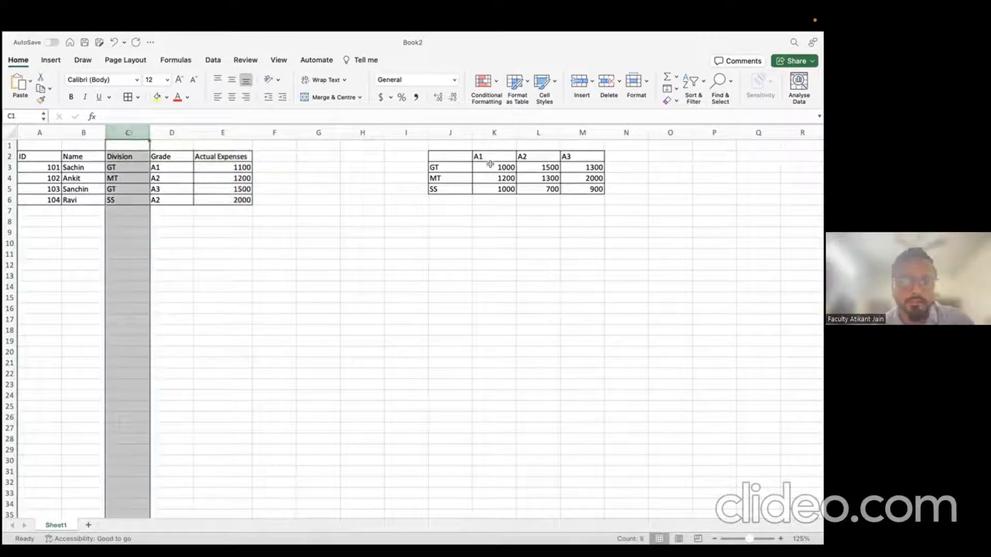
pyautogui.click(450, 132)
pyautogui.click(168, 133)
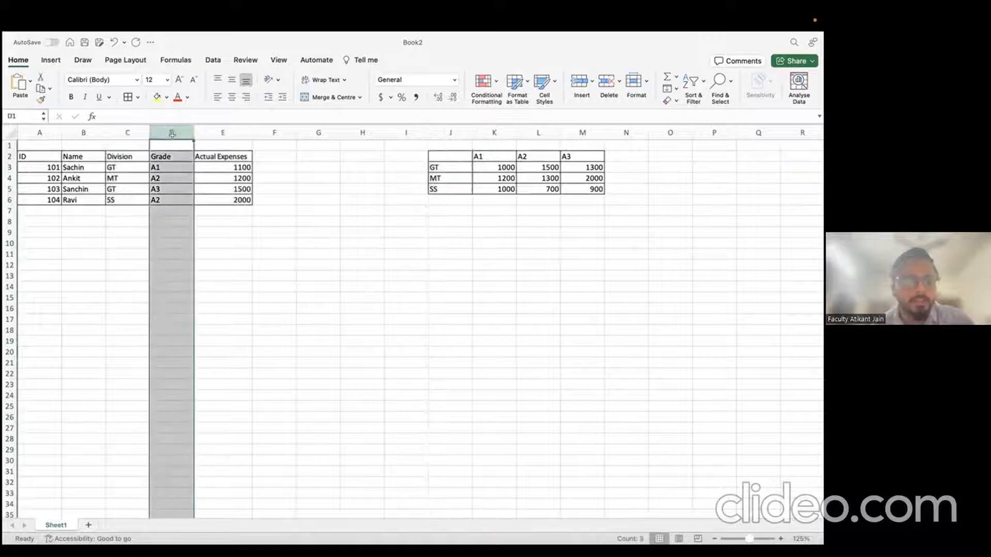
pyautogui.moveTo(406, 157); pyautogui.dragTo(593, 150)
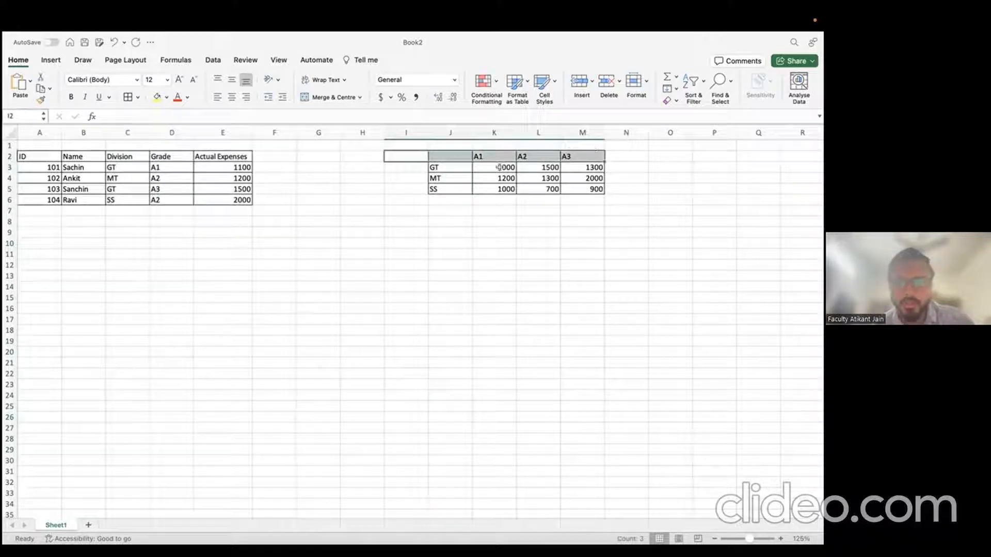
pyautogui.moveTo(509, 168); pyautogui.dragTo(594, 190)
pyautogui.moveTo(263, 163); pyautogui.dragTo(267, 195)
# Step: Enter the heading 'Limit' in F2, then return to F3 for the first limit
pyautogui.click(268, 154)
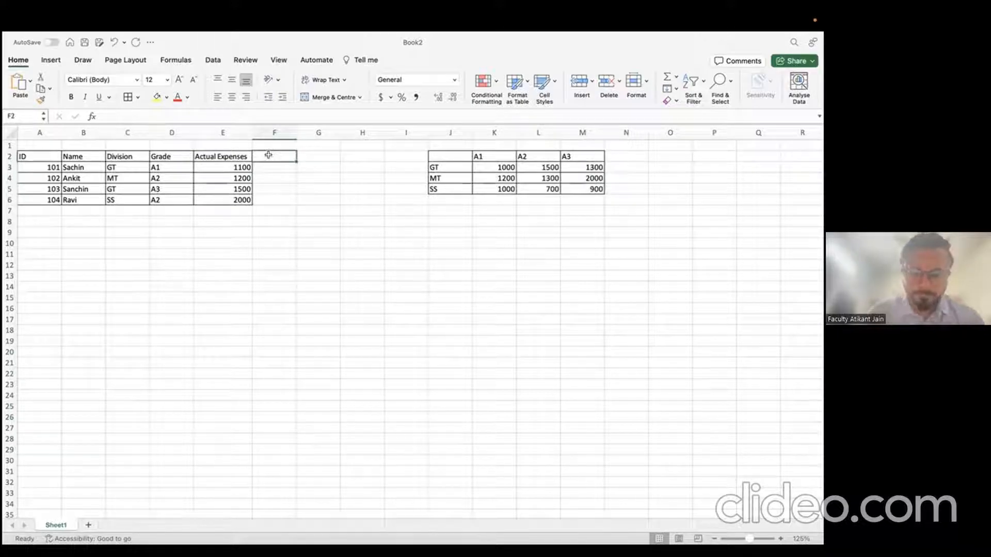
pyautogui.write('Limi')
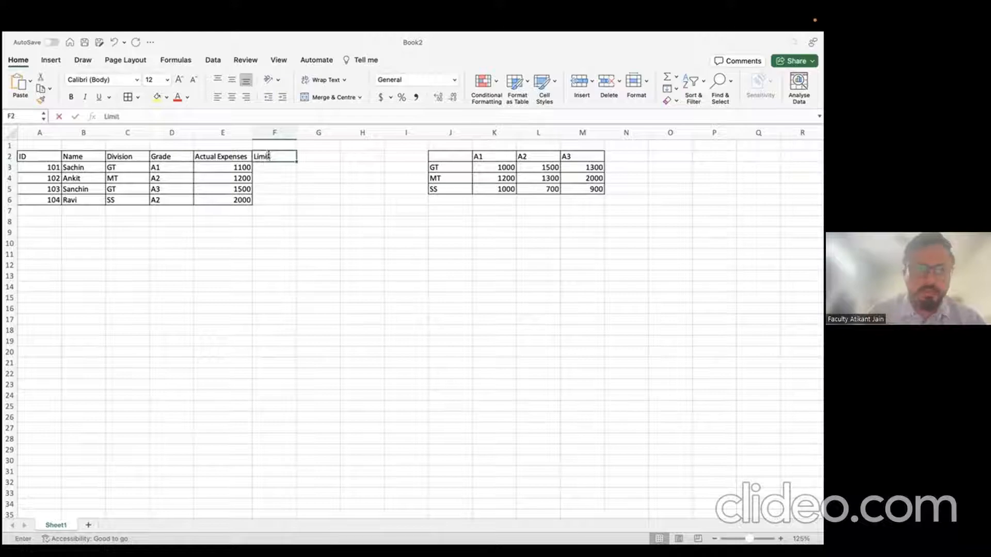
pyautogui.write('t')
pyautogui.press('Return')
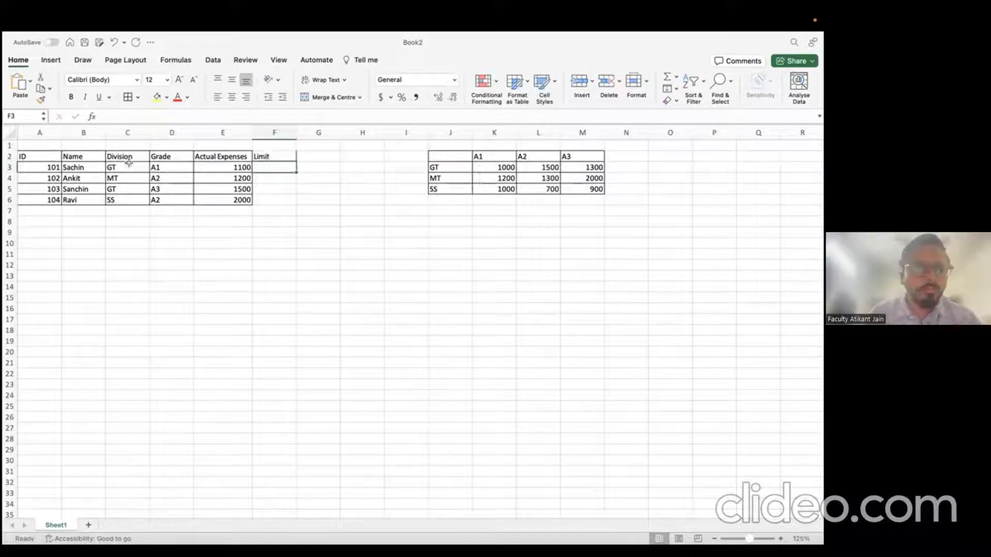
pyautogui.click(435, 168)
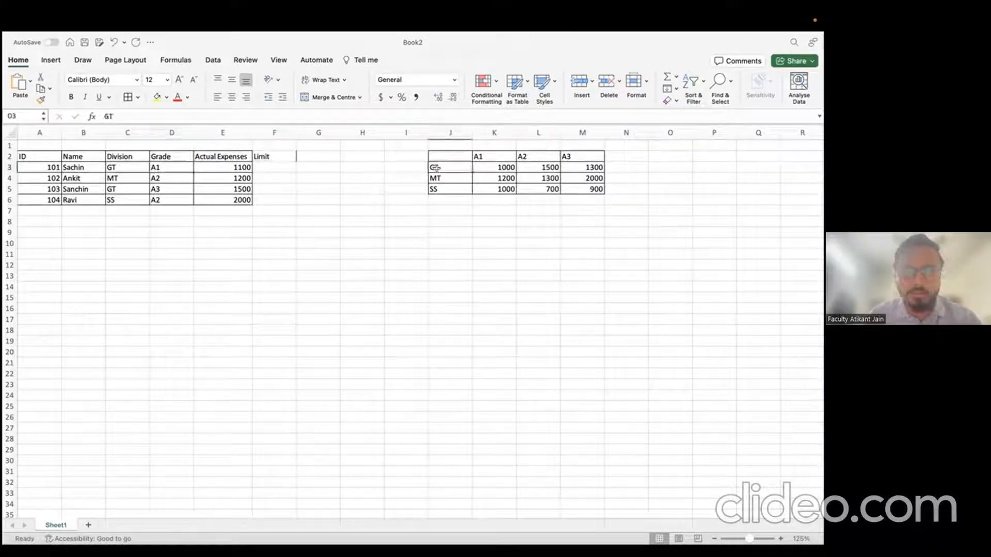
pyautogui.moveTo(435, 167); pyautogui.dragTo(490, 169)
pyautogui.click(276, 169)
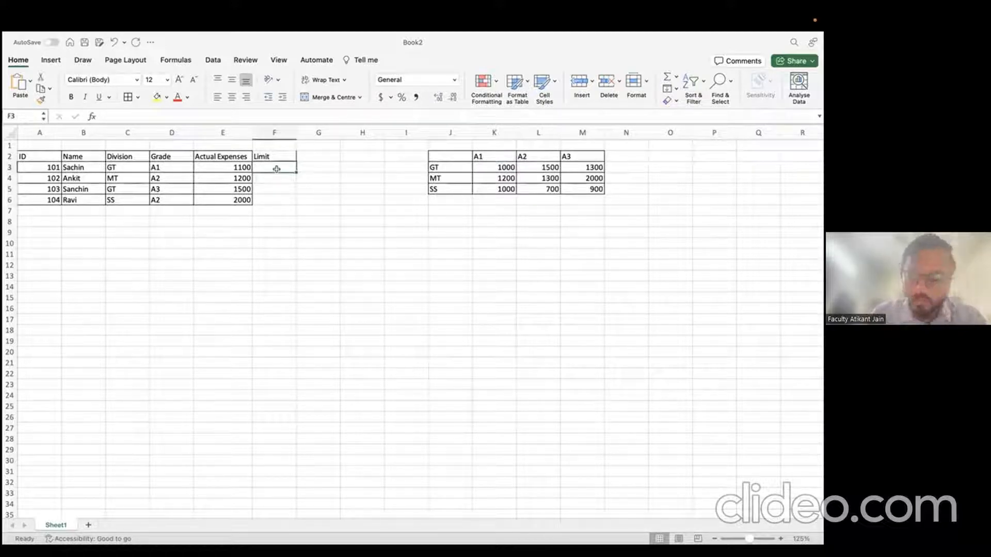
# Step: Start F3's formula as VLOOKUP of C3 in J3:M5 with an empty MATCH and FALSE
pyautogui.write('=VLOOKUP(')
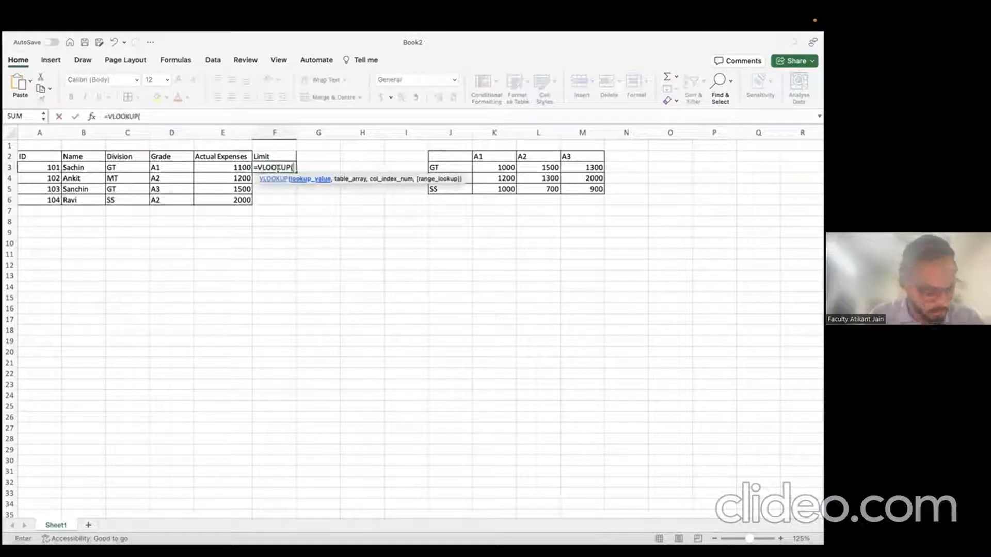
pyautogui.press('Left')
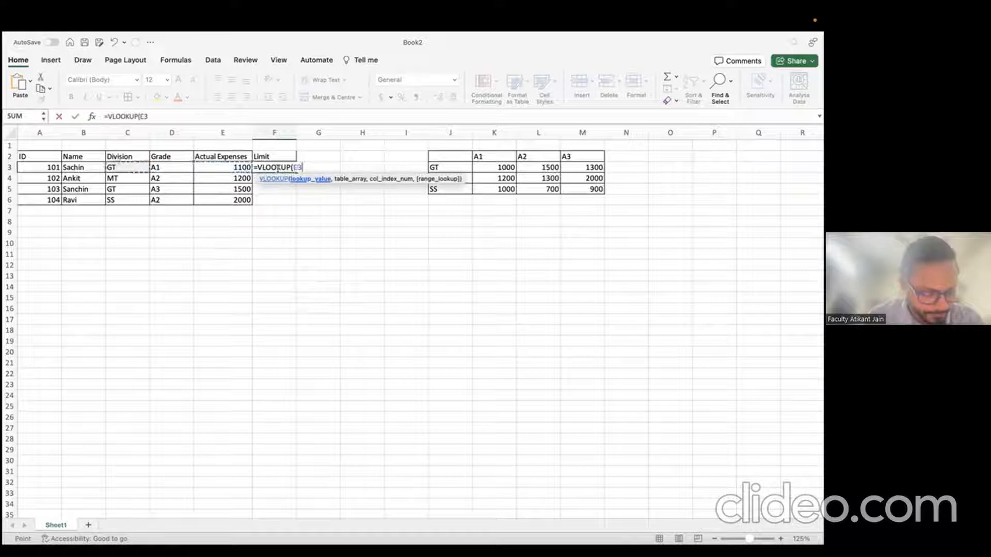
pyautogui.press('Left')
pyautogui.press('Left')
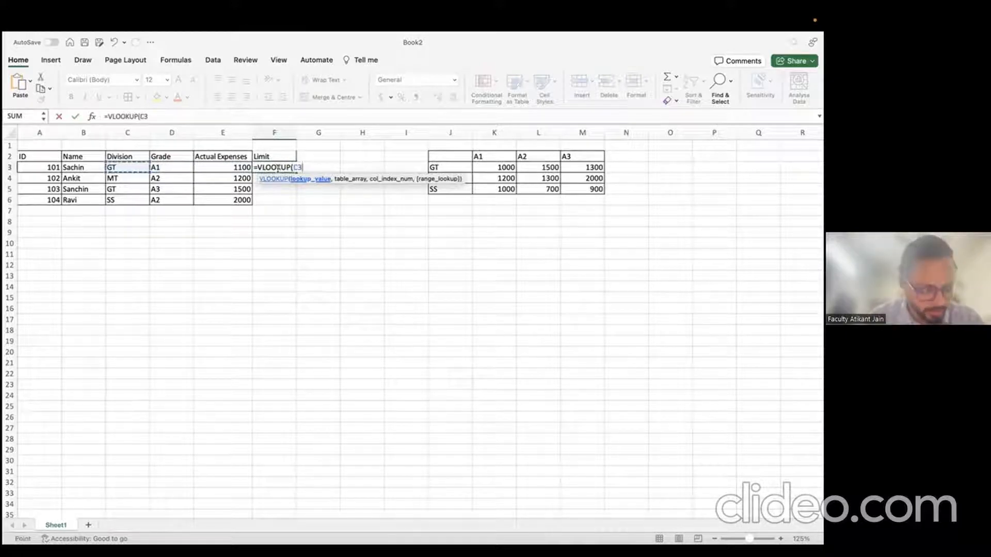
pyautogui.write(',')
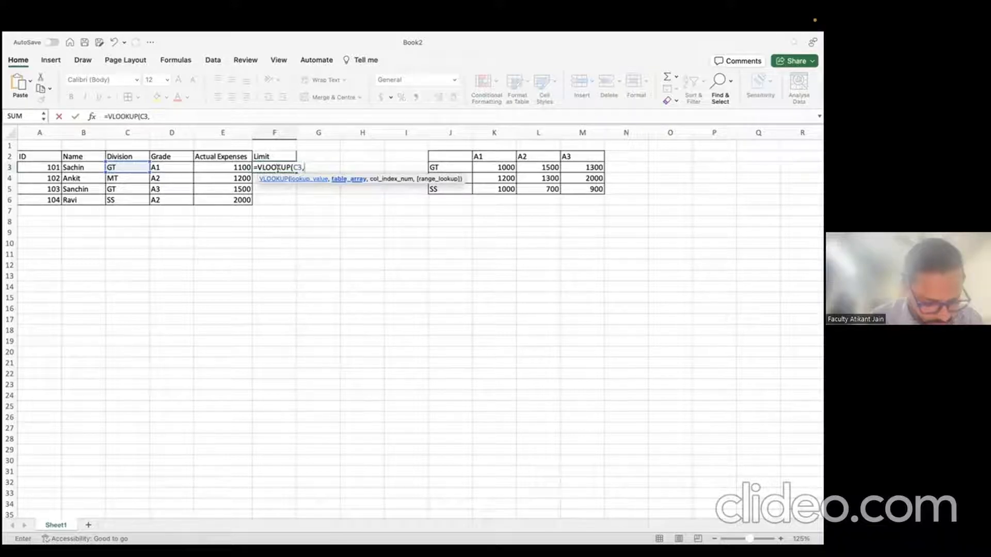
pyautogui.press('Right')
pyautogui.press('Right')
pyautogui.press('Right')
pyautogui.press('Right')
pyautogui.press('Up')
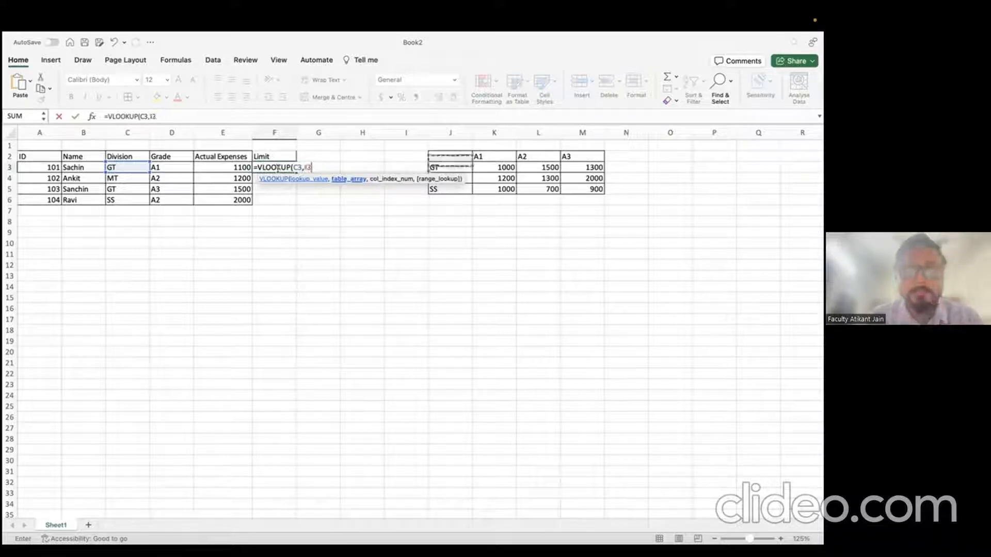
pyautogui.hotkey('shift', 'Down')
pyautogui.hotkey('shift', 'Right')
pyautogui.hotkey('shift', 'Right')
pyautogui.hotkey('shift', 'Right')
pyautogui.hotkey('shift', 'Down')
pyautogui.hotkey('shift', 'Down')
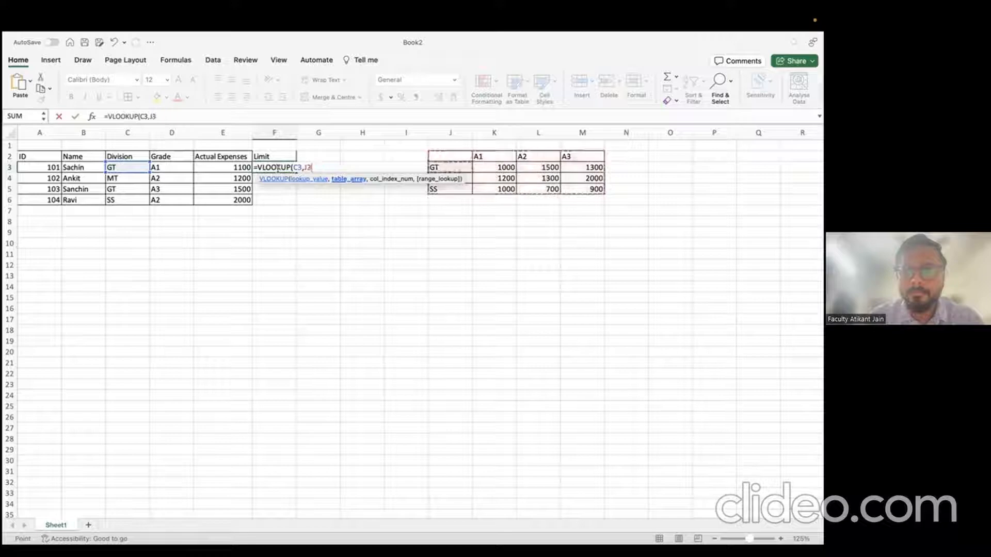
pyautogui.hotkey('shift', 'Down')
pyautogui.hotkey('shift', 'Down')
pyautogui.hotkey('shift', 'Right')
pyautogui.hotkey('shift', 'Right')
pyautogui.hotkey('shift', 'Right')
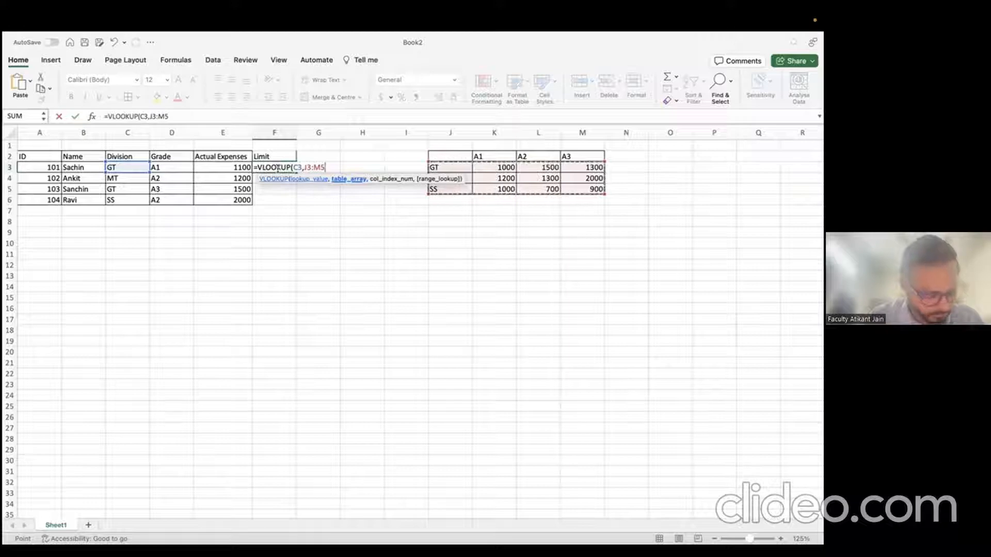
pyautogui.write(',match')
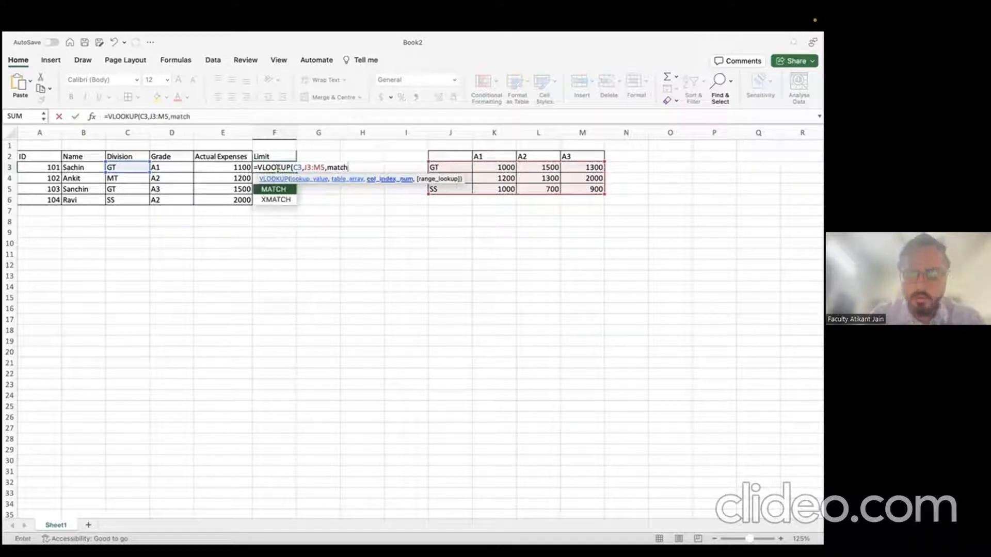
pyautogui.write('(),')
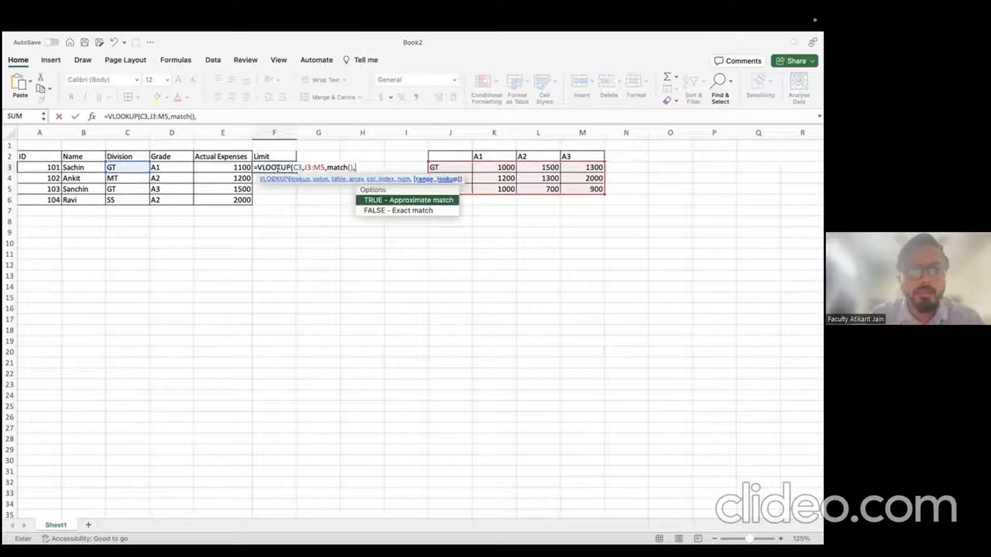
pyautogui.write('false)')
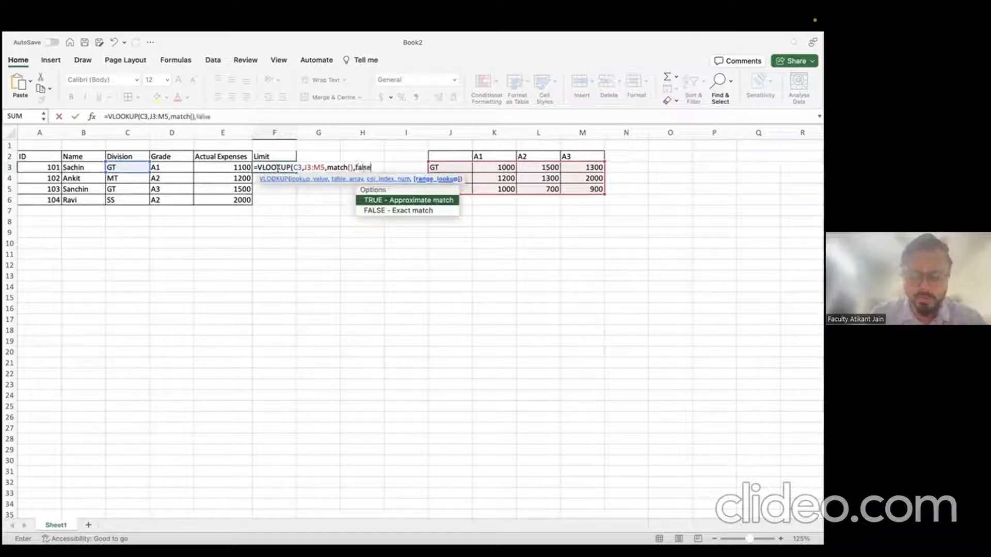
pyautogui.press('BackSpace')
pyautogui.press('BackSpace')
pyautogui.press('BackSpace')
pyautogui.press('BackSpace')
pyautogui.press('BackSpace')
pyautogui.press('BackSpace')
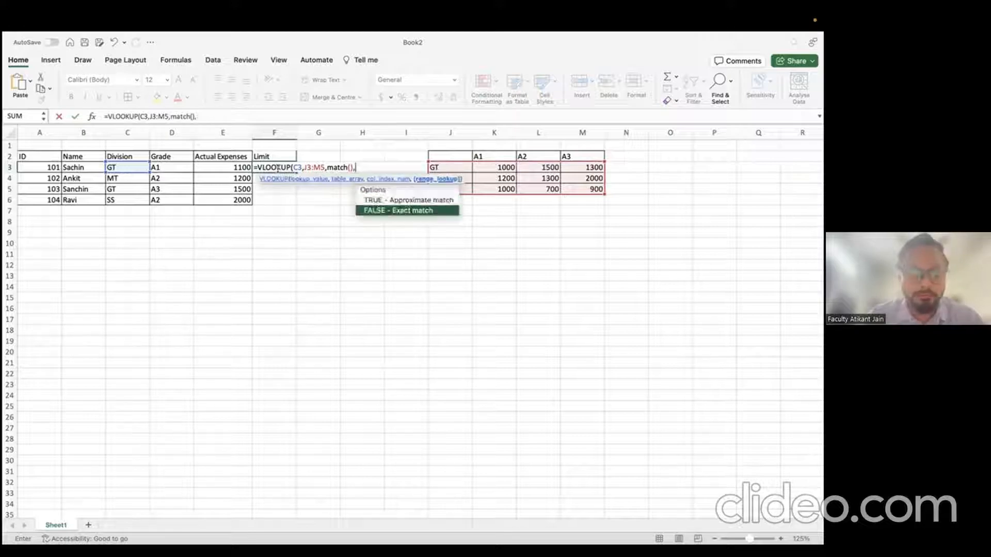
pyautogui.press('Tab')
pyautogui.write(')')
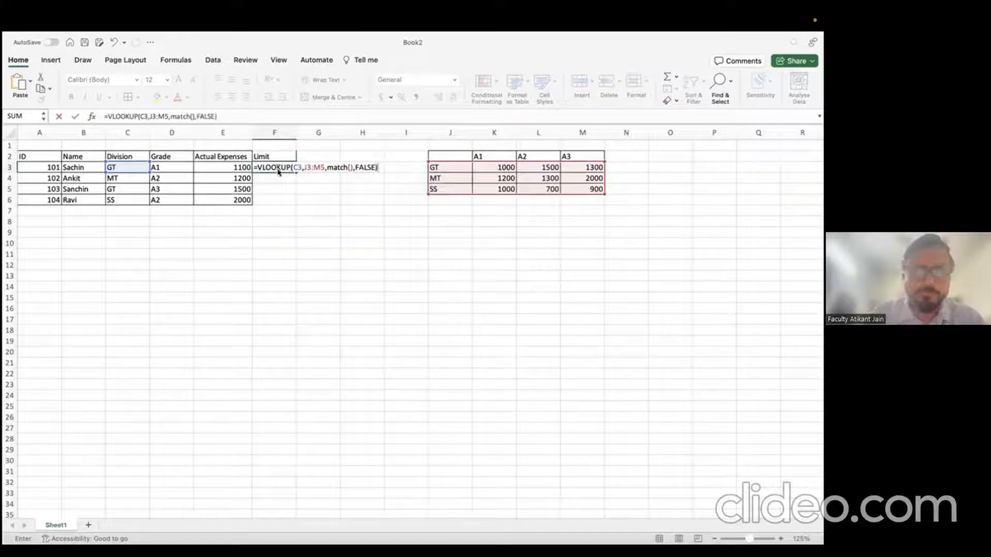
pyautogui.press('Return')
pyautogui.press('Return')
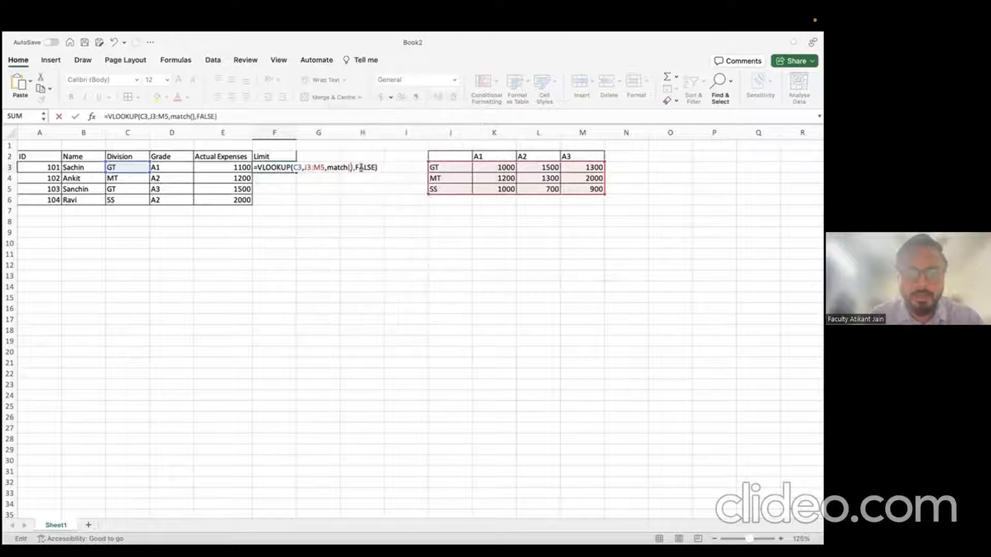
# Step: Complete the MATCH with D3 and J2:M2 so F3 returns 1000
pyautogui.click(350, 166)
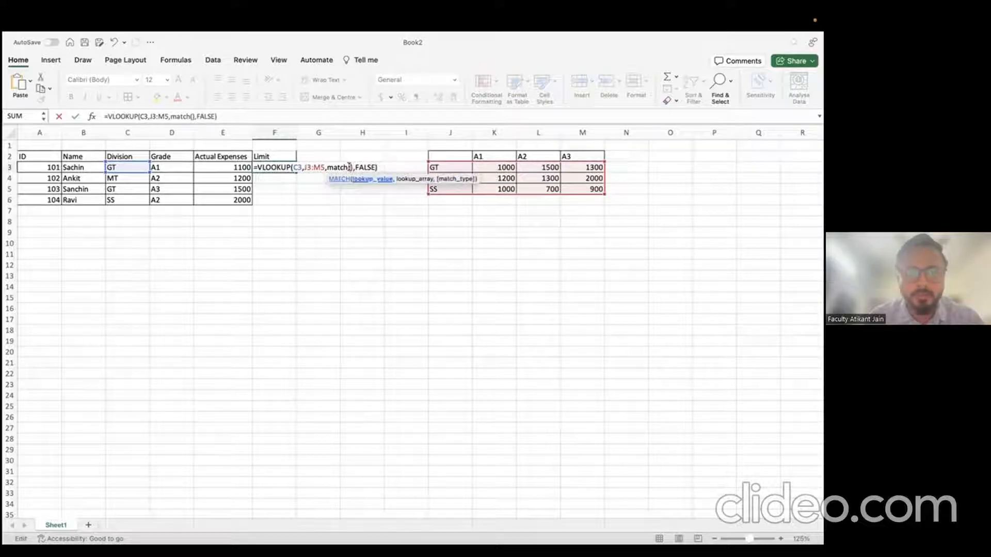
pyautogui.click(164, 164)
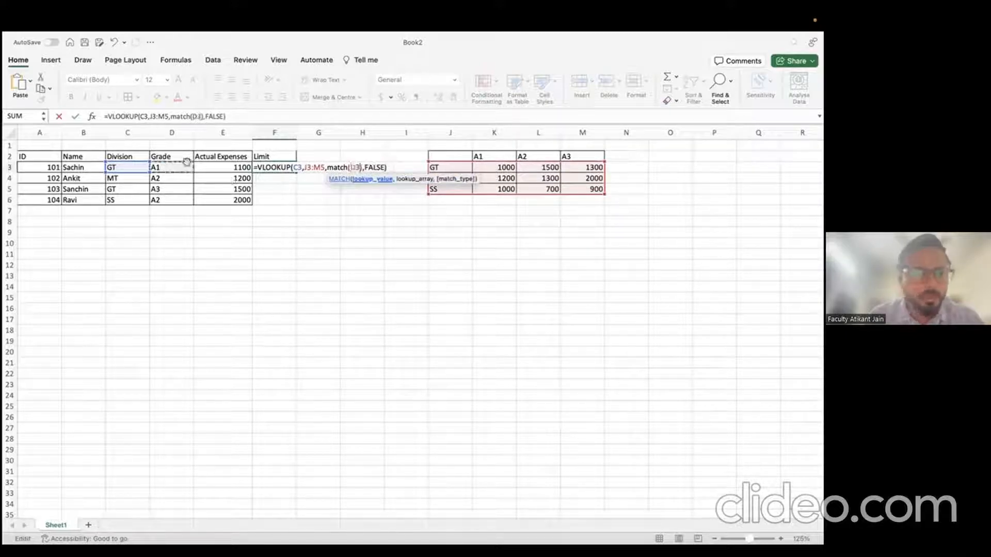
pyautogui.write(',')
pyautogui.click(438, 162)
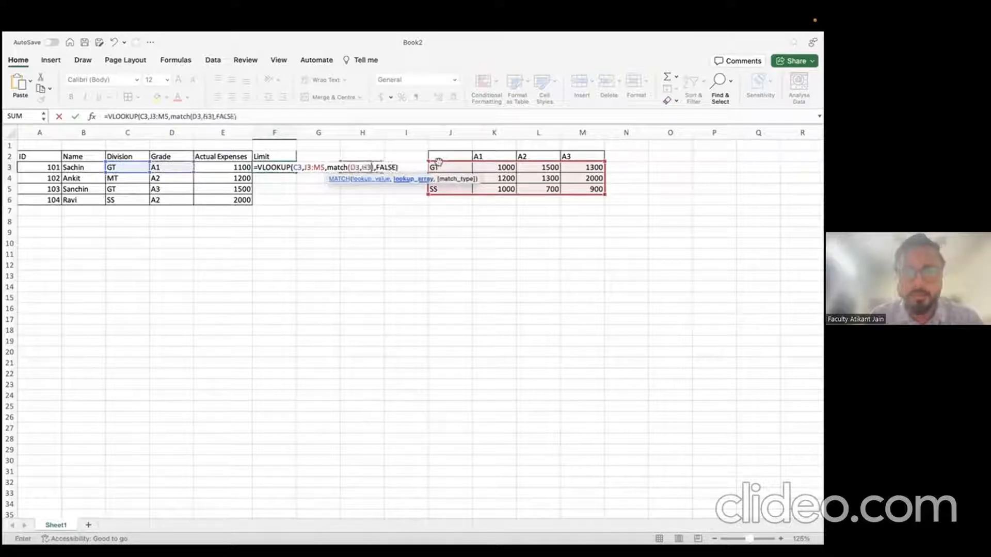
pyautogui.press('Up')
pyautogui.hotkey('shift', 'Right')
pyautogui.hotkey('shift', 'Right')
pyautogui.hotkey('shift', 'Right')
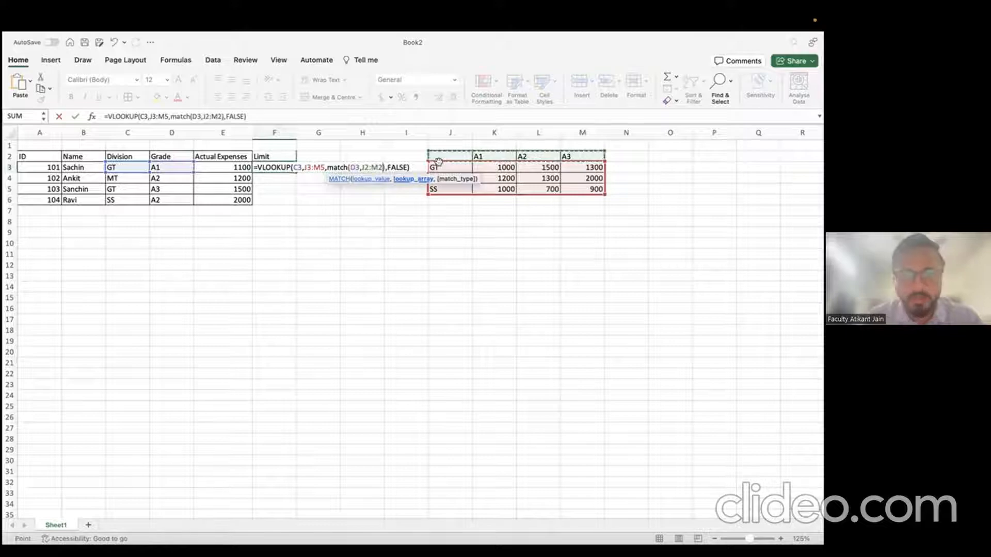
pyautogui.press('Return')
pyautogui.press('Up')
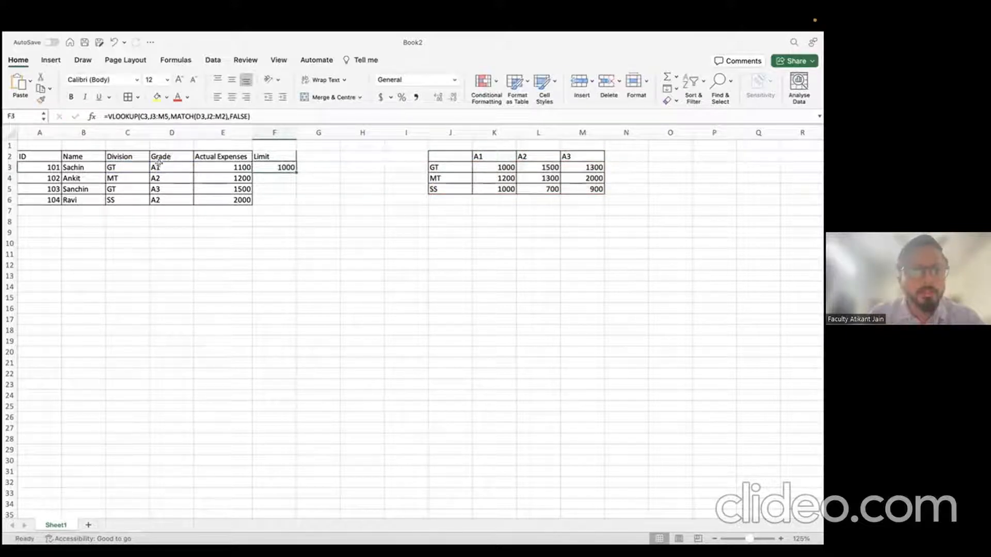
pyautogui.press('Right')
pyautogui.press('Right')
pyautogui.press('Right')
pyautogui.press('Right')
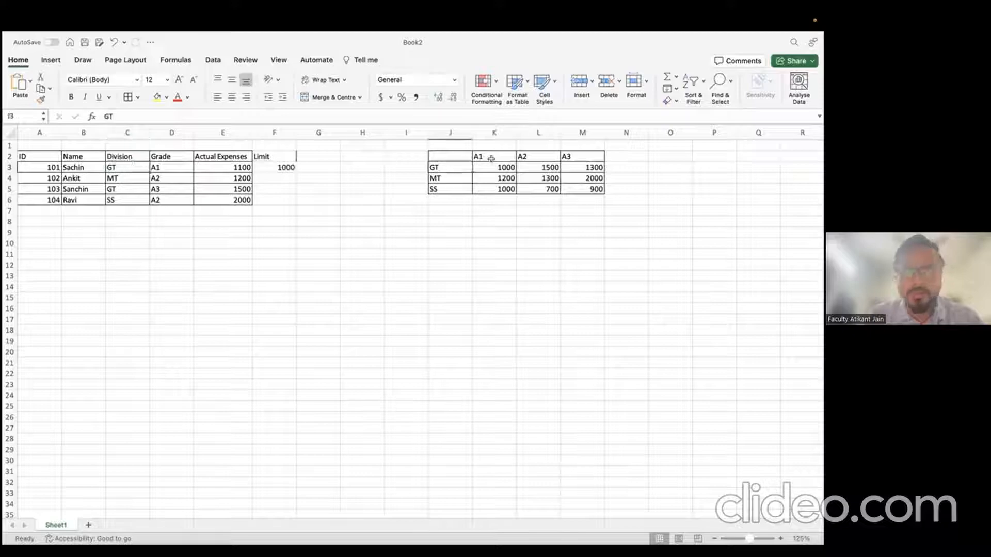
pyautogui.press('Right')
pyautogui.click(267, 163)
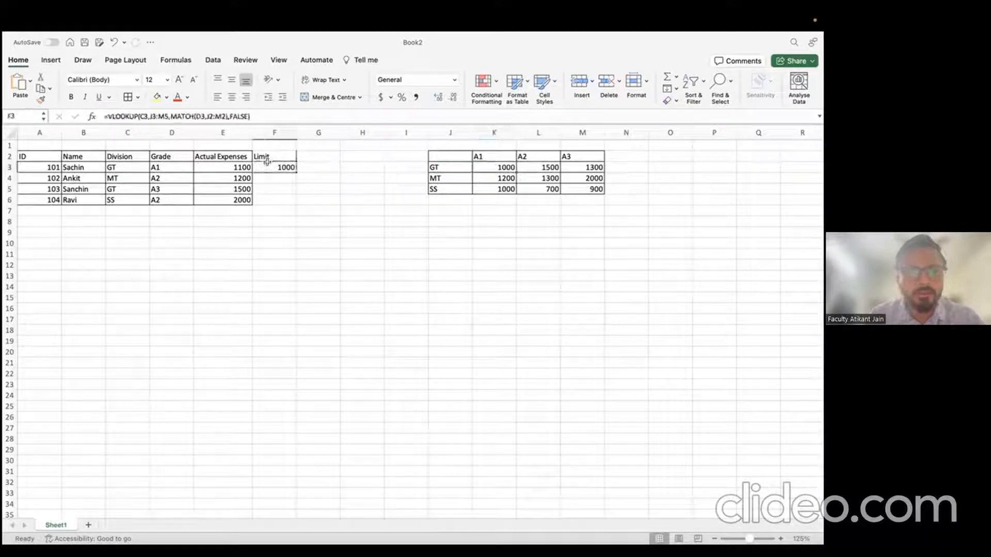
pyautogui.click(140, 116)
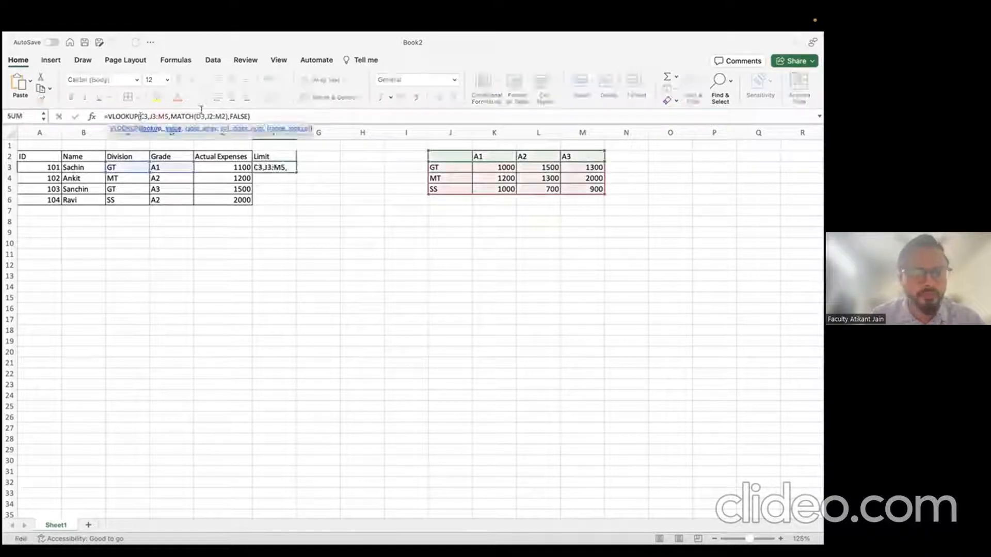
pyautogui.write('$')
pyautogui.press('Right')
pyautogui.press('Right')
pyautogui.press('Right')
pyautogui.write('$')
pyautogui.press('Right')
pyautogui.write('$')
pyautogui.press('Right')
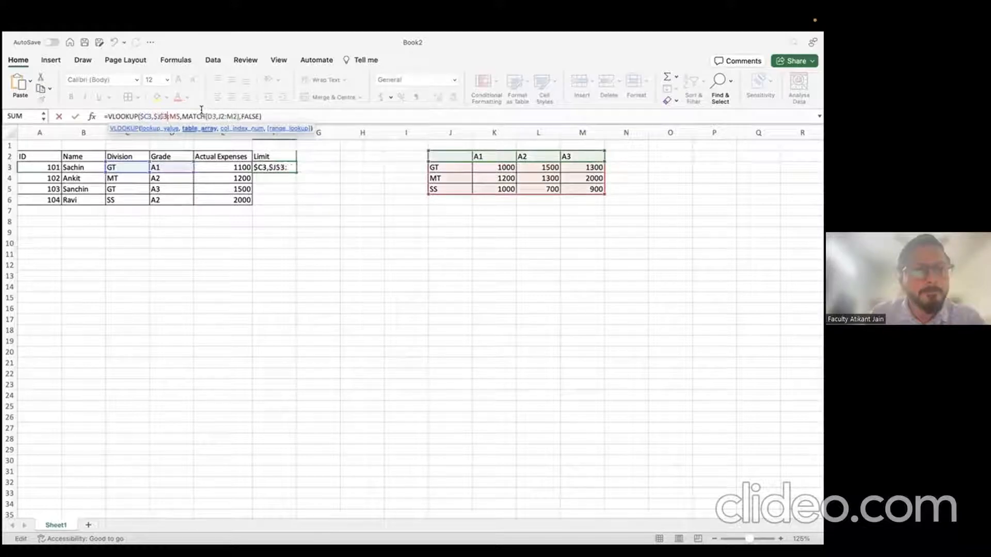
pyautogui.press('Right')
pyautogui.write('$')
pyautogui.press('Right')
pyautogui.write('$')
pyautogui.press('Right')
pyautogui.press('Right')
pyautogui.press('Right')
pyautogui.press('Right')
pyautogui.press('Right')
pyautogui.press('Right')
pyautogui.press('Right')
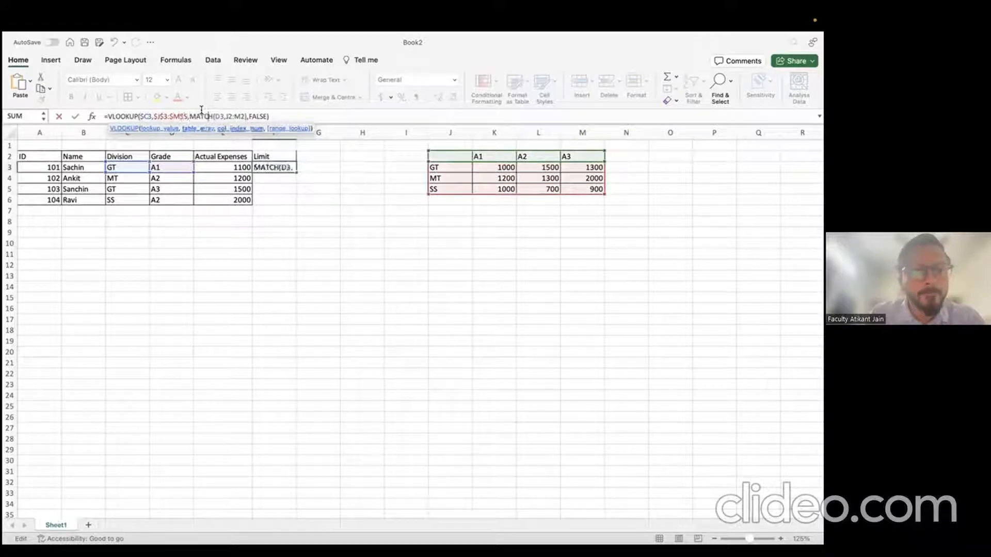
pyautogui.write('$')
pyautogui.press('Right')
pyautogui.press('Right')
pyautogui.press('Right')
pyautogui.write('$')
pyautogui.press('Right')
pyautogui.write('$')
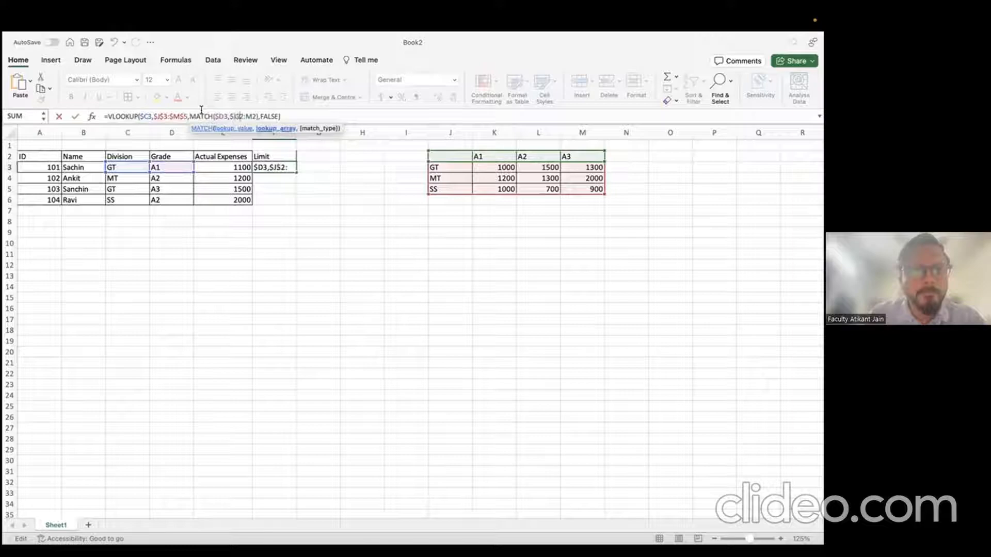
pyautogui.press('Right')
pyautogui.press('Right')
pyautogui.write('$')
pyautogui.press('Right')
pyautogui.write('$')
pyautogui.press('Return')
pyautogui.press('Up')
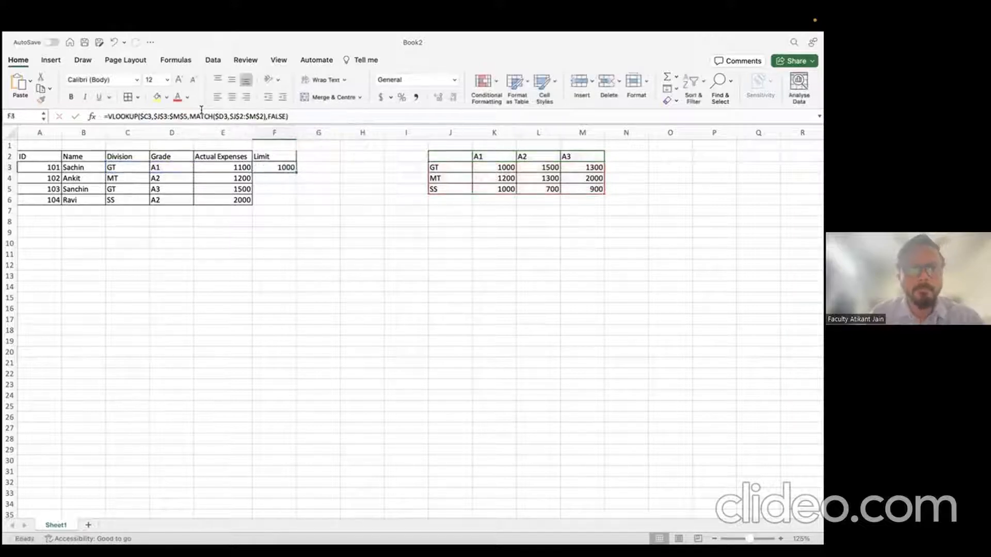
pyautogui.press('super+c')
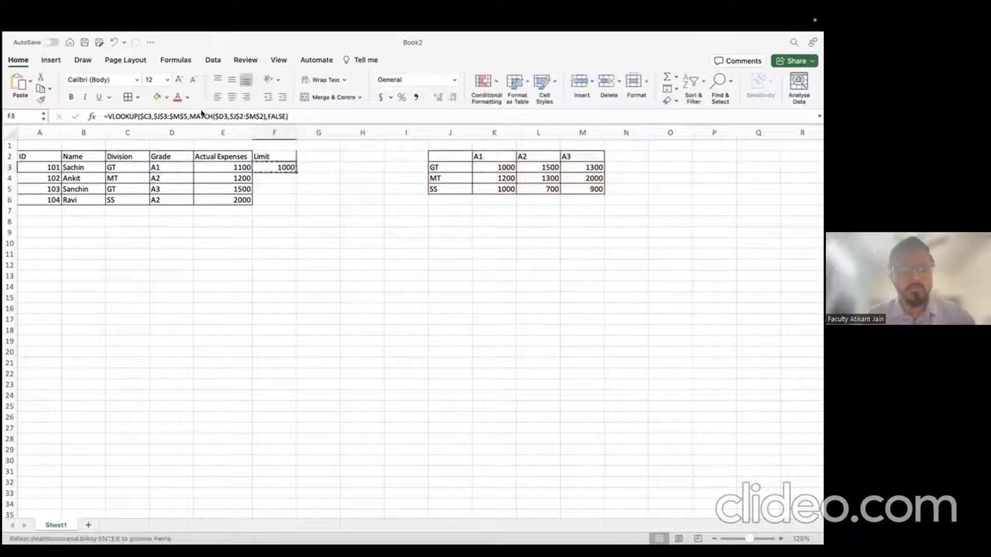
pyautogui.hotkey('shift', 'Down')
pyautogui.hotkey('shift', 'Down')
pyautogui.hotkey('shift', 'Down')
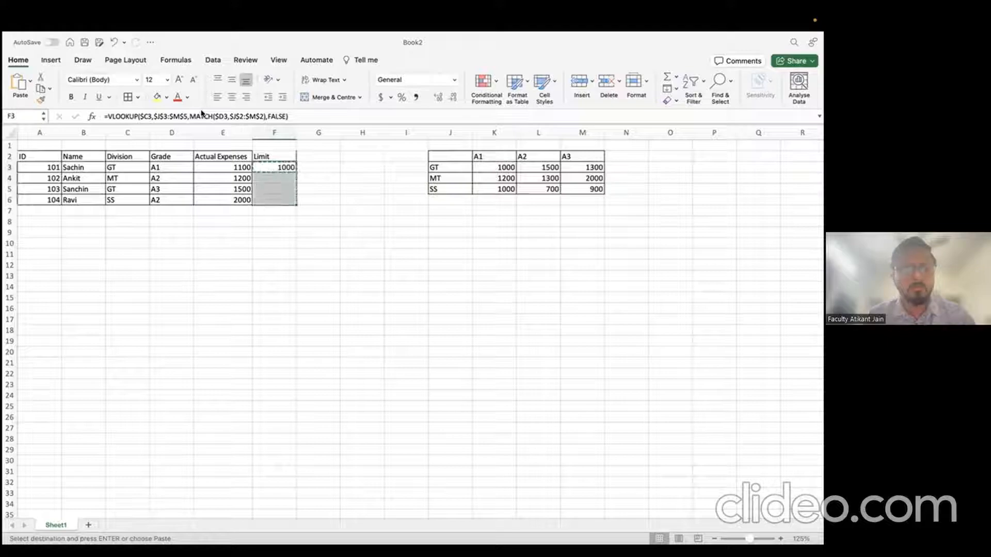
pyautogui.press('super+v')
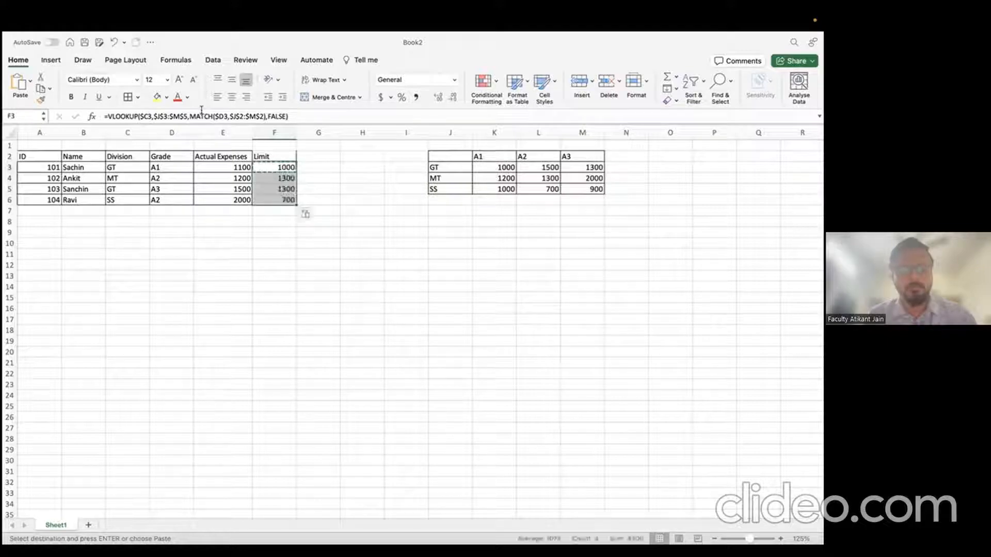
pyautogui.press('Escape')
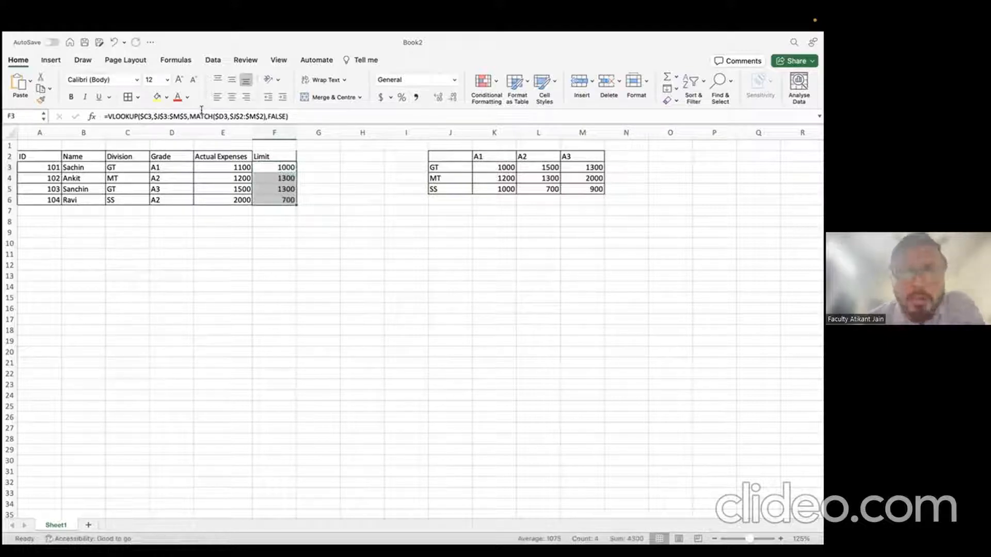
pyautogui.press('Down')
pyautogui.press('Down')
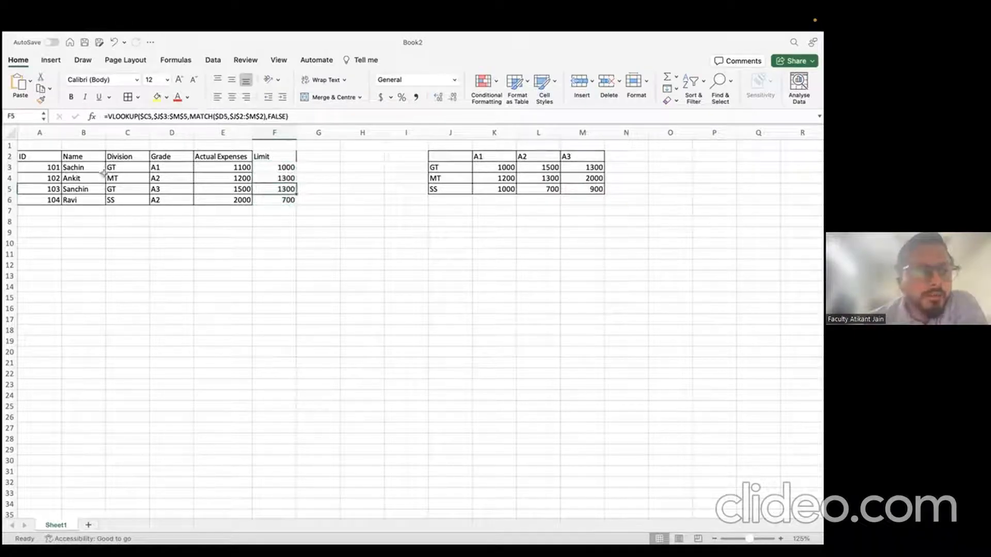
pyautogui.click(120, 177)
pyautogui.click(161, 176)
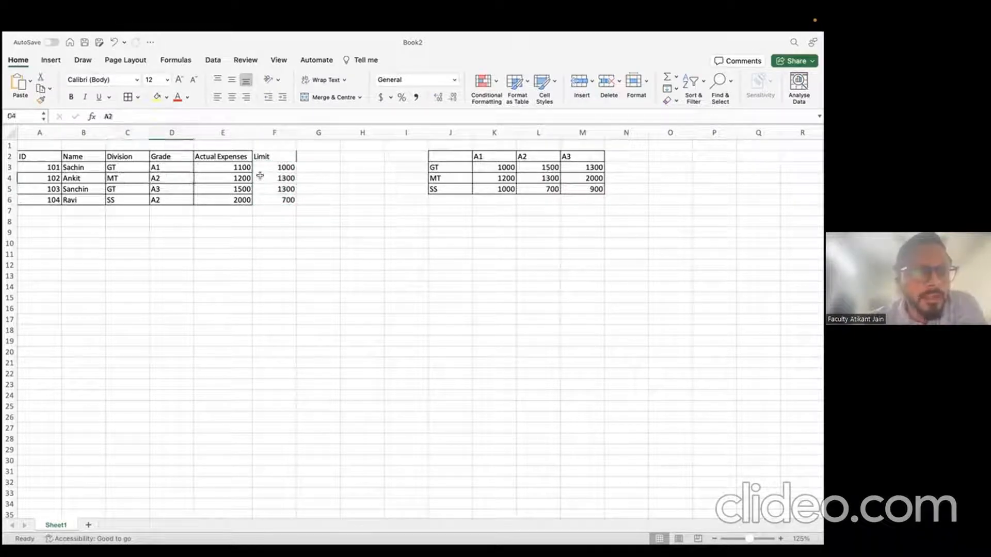
pyautogui.click(450, 178)
pyautogui.click(540, 178)
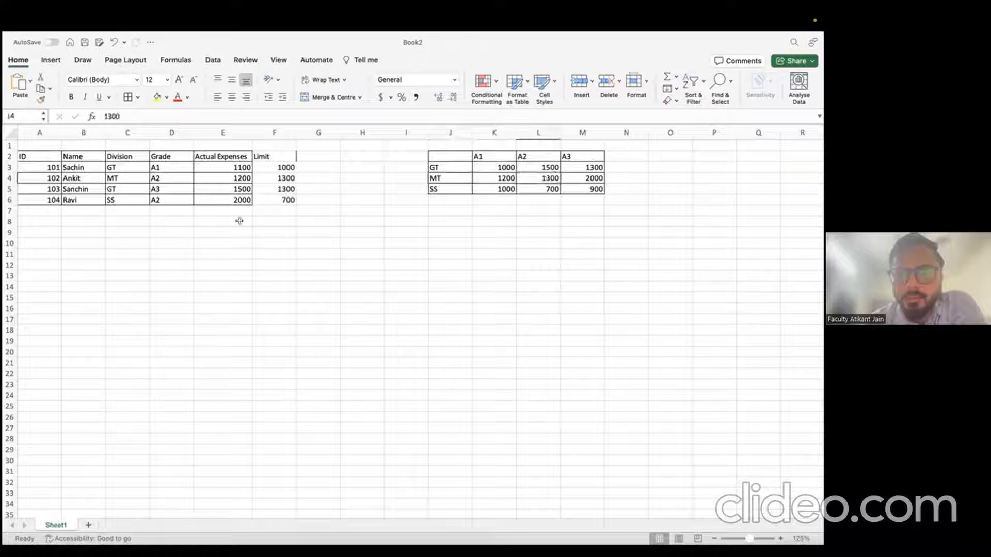
pyautogui.click(279, 177)
pyautogui.click(130, 187)
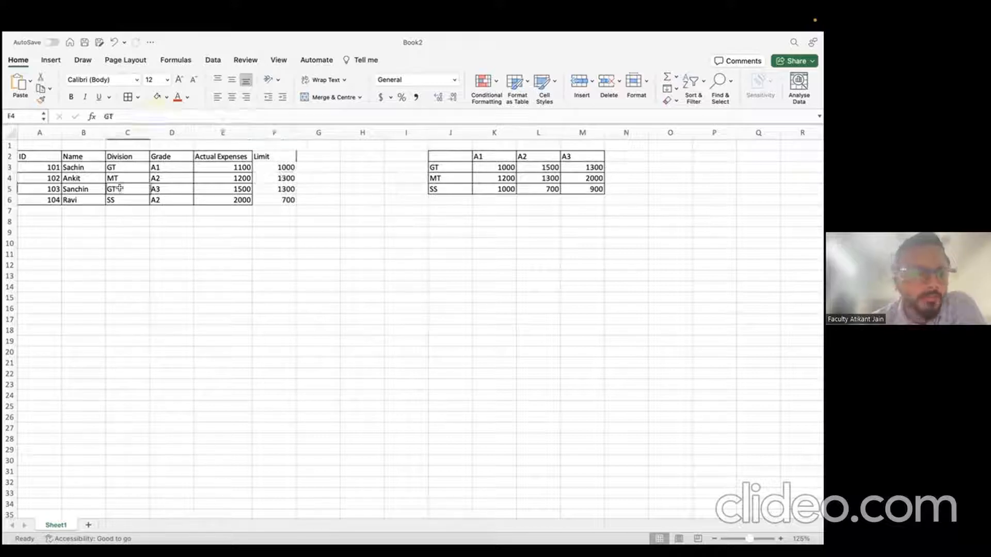
pyautogui.click(582, 166)
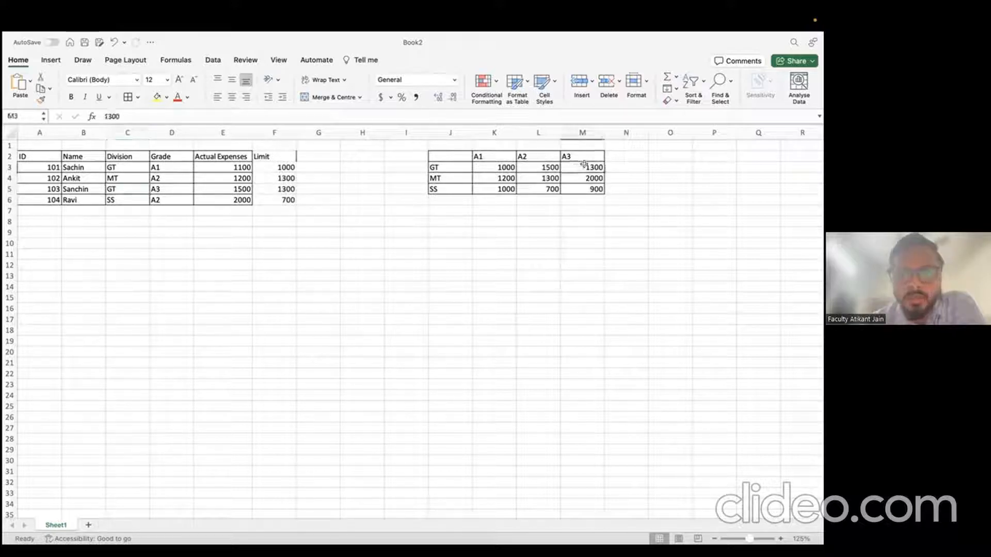
pyautogui.click(278, 188)
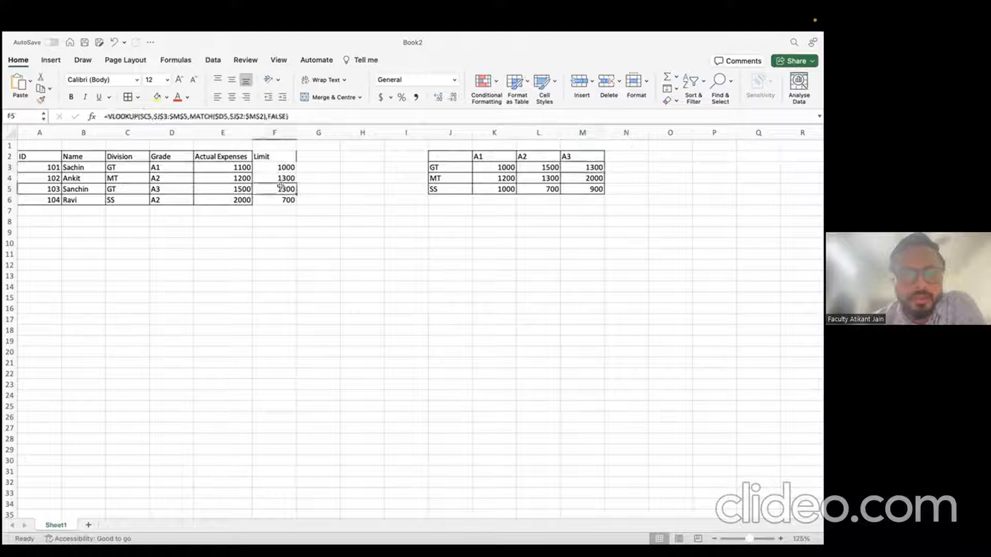
pyautogui.click(135, 201)
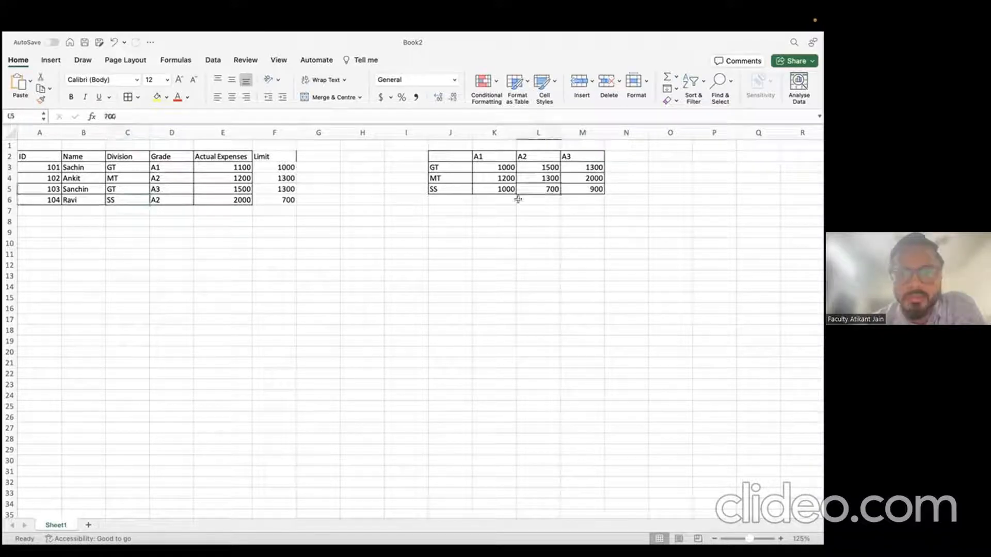
pyautogui.click(298, 201)
pyautogui.click(278, 199)
# Step: Add a Diff header in G2 and enter the formula =E3-F3 in G3
pyautogui.click(333, 155)
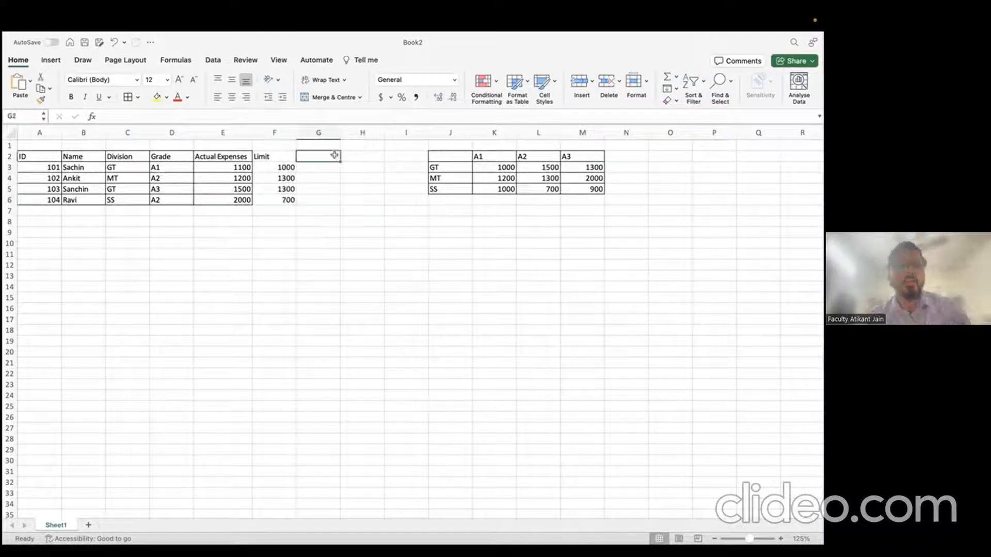
pyautogui.write('Diff')
pyautogui.press('Return')
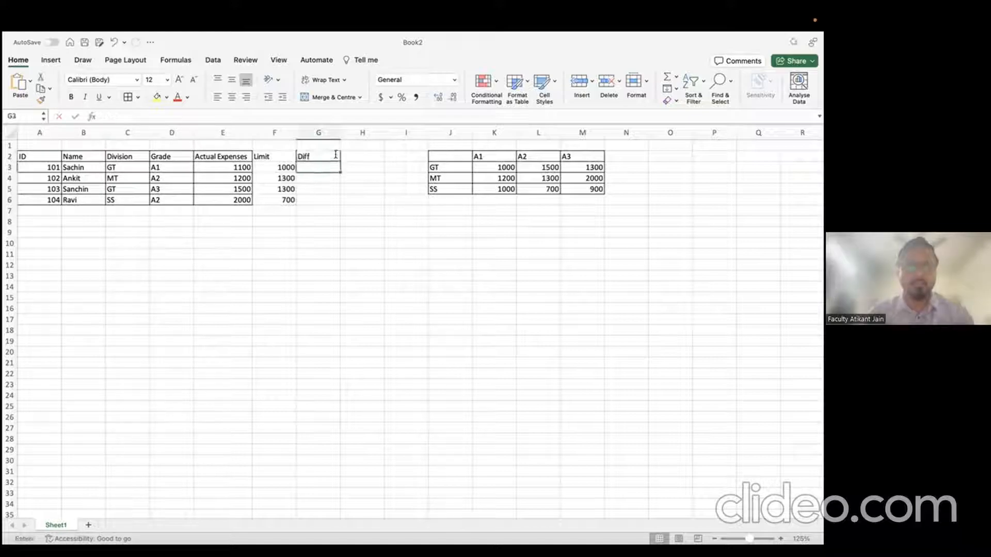
pyautogui.write('=')
pyautogui.press('Left')
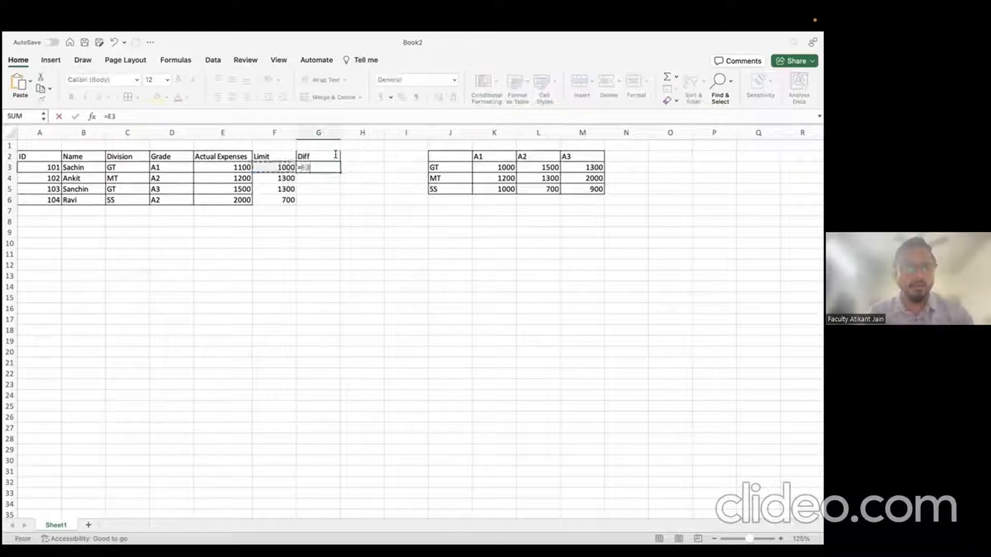
pyautogui.press('Escape')
pyautogui.press('Left')
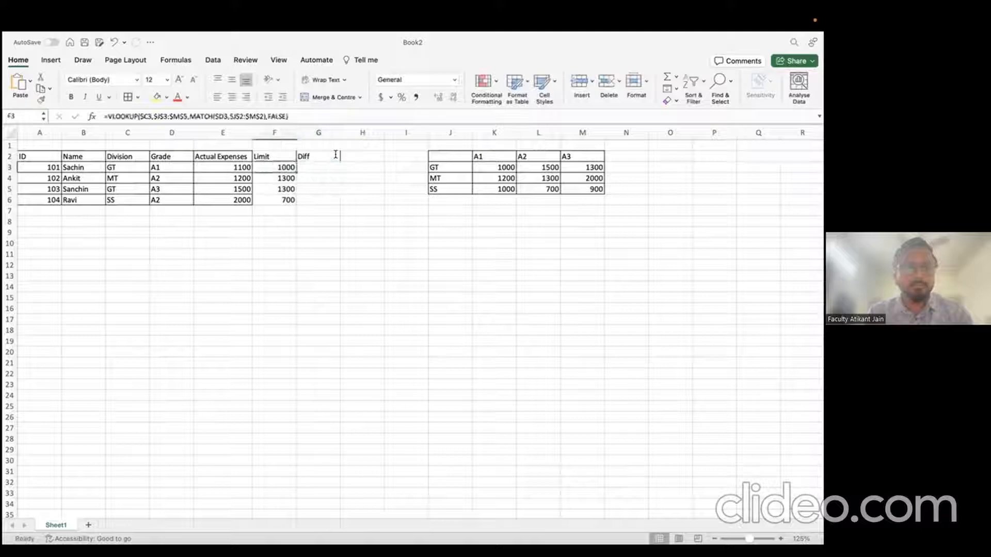
pyautogui.press('Right')
pyautogui.write('=')
pyautogui.press('Left')
pyautogui.press('Left')
pyautogui.write('-')
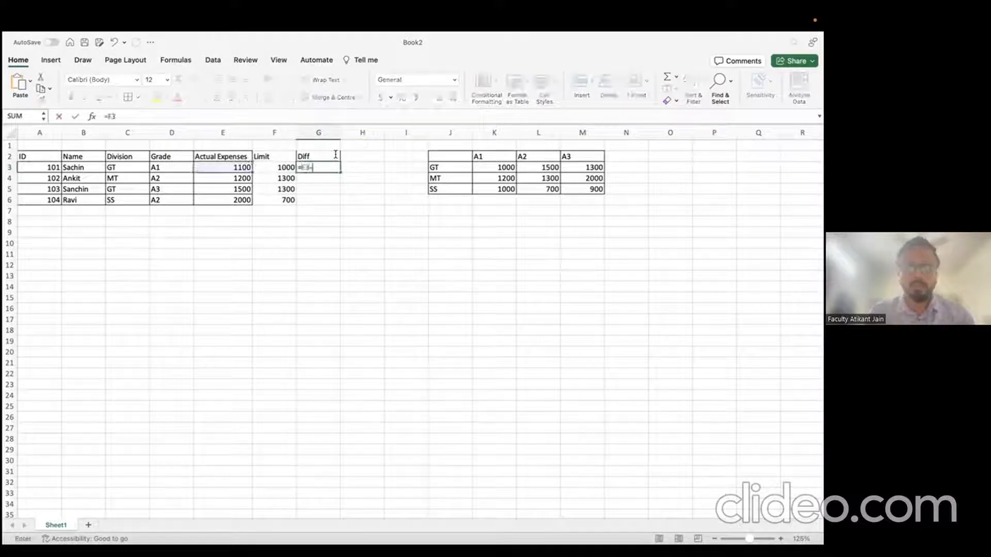
pyautogui.press('Left')
pyautogui.press('Return')
# Step: Copy the G3 difference formula down into G4:G6
pyautogui.press('Up')
pyautogui.hotkey('ctrl', 'c')
pyautogui.hotkey('shift', 'Down')
pyautogui.hotkey('shift', 'Down')
pyautogui.hotkey('shift', 'Down')
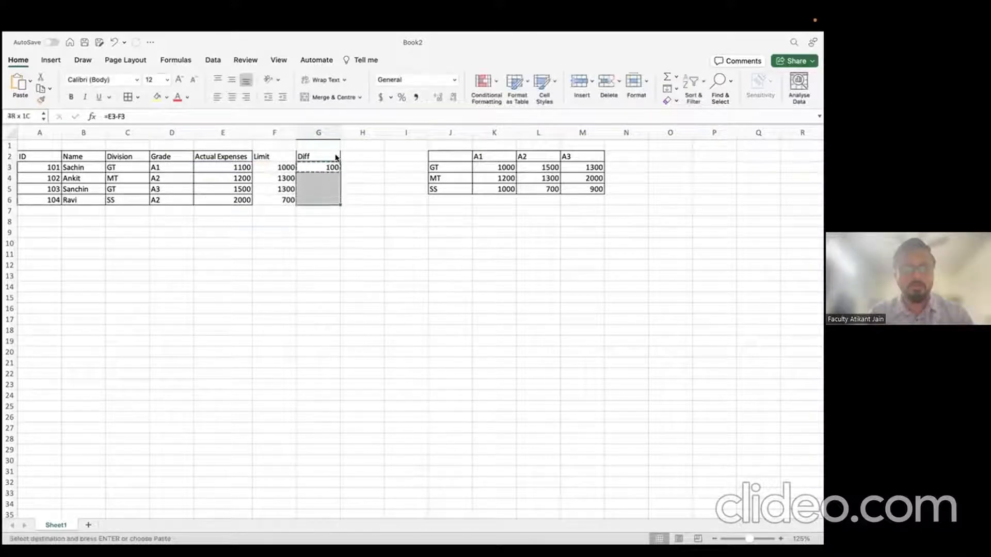
pyautogui.hotkey('ctrl', 'v')
pyautogui.press('Escape')
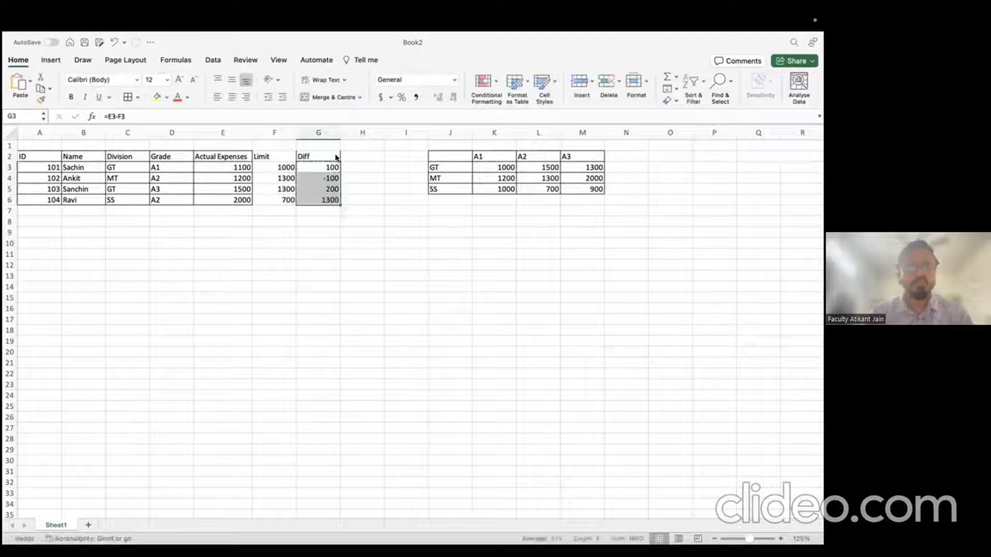
# Step: Move through the Diff cells to check the pasted formulas
pyautogui.press('Up')
pyautogui.press('Right')
pyautogui.press('Left')
pyautogui.press('Down')
pyautogui.press('Right')
pyautogui.press('Left')
pyautogui.press('Up')
pyautogui.press('Right')
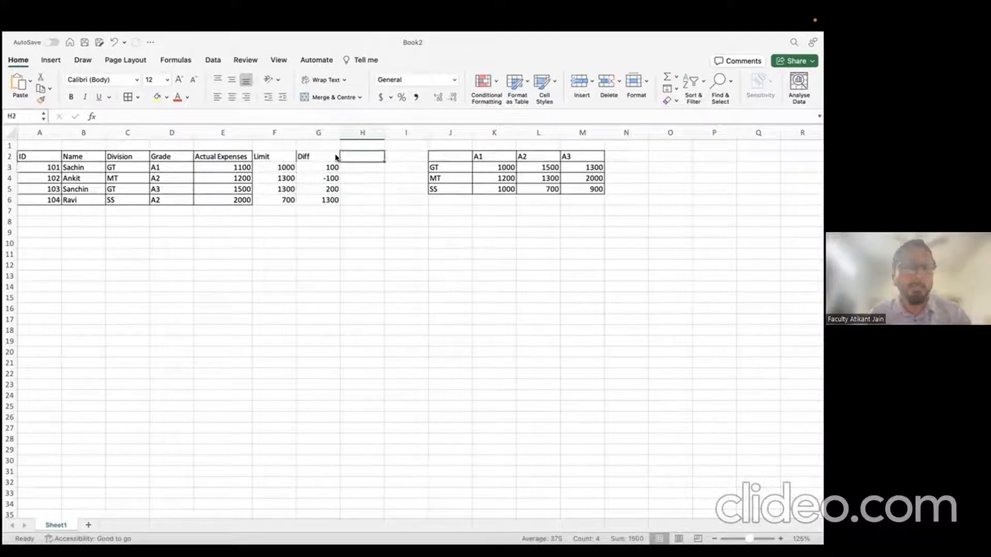
pyautogui.press('Left')
pyautogui.press('Down')
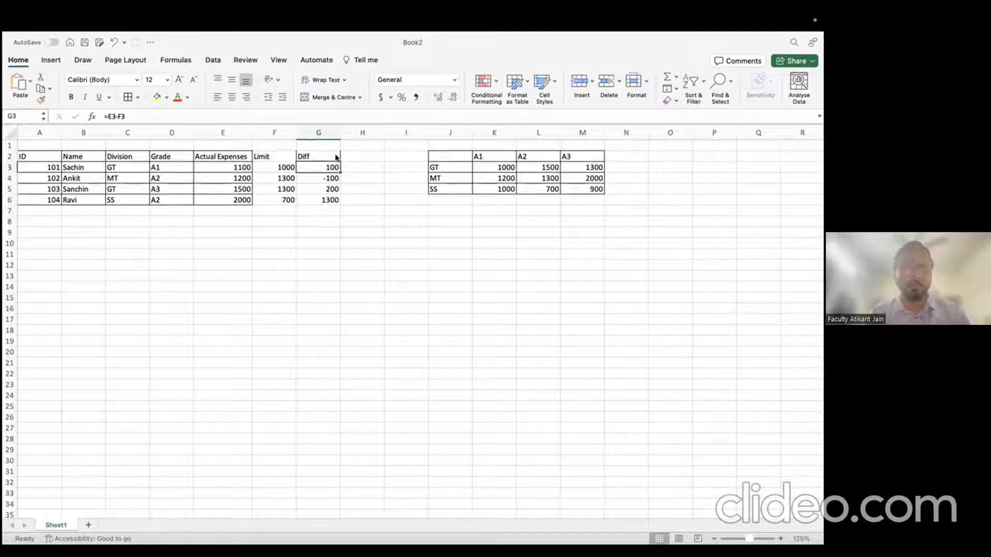
# Step: Inspect the Limit, Actual Expenses and Diff values and the GT matrix label, leaving formulas unchanged
pyautogui.click(291, 177)
pyautogui.click(242, 174)
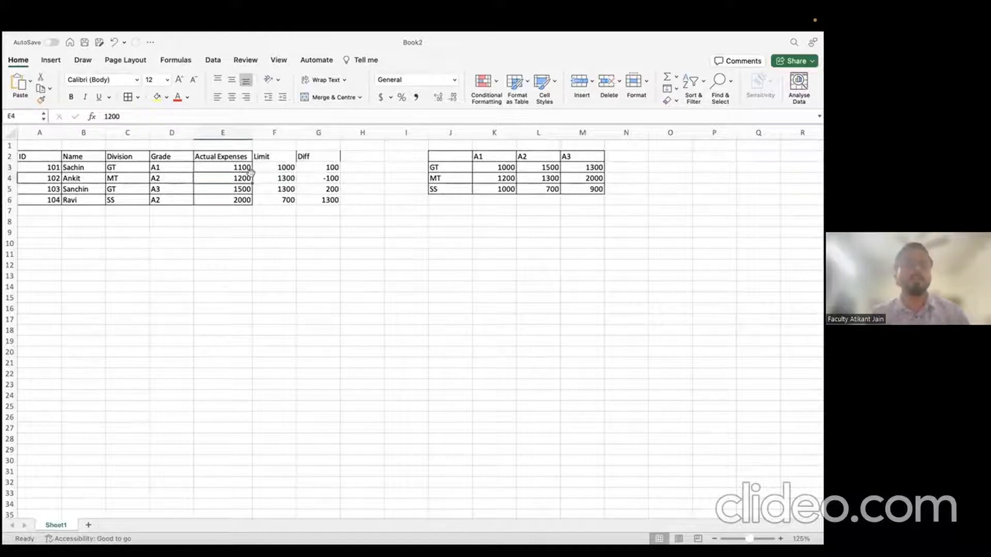
pyautogui.click(223, 132)
pyautogui.click(275, 130)
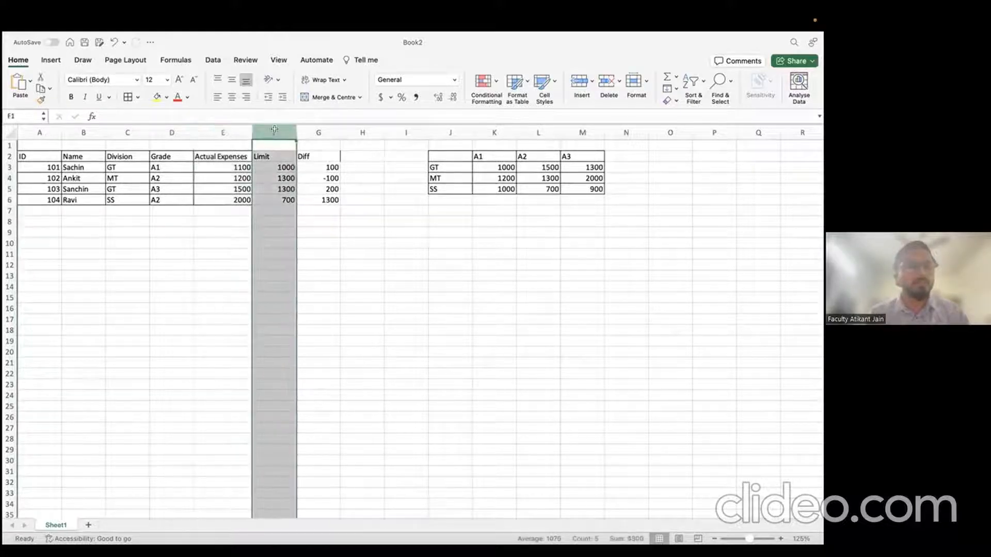
pyautogui.click(351, 168)
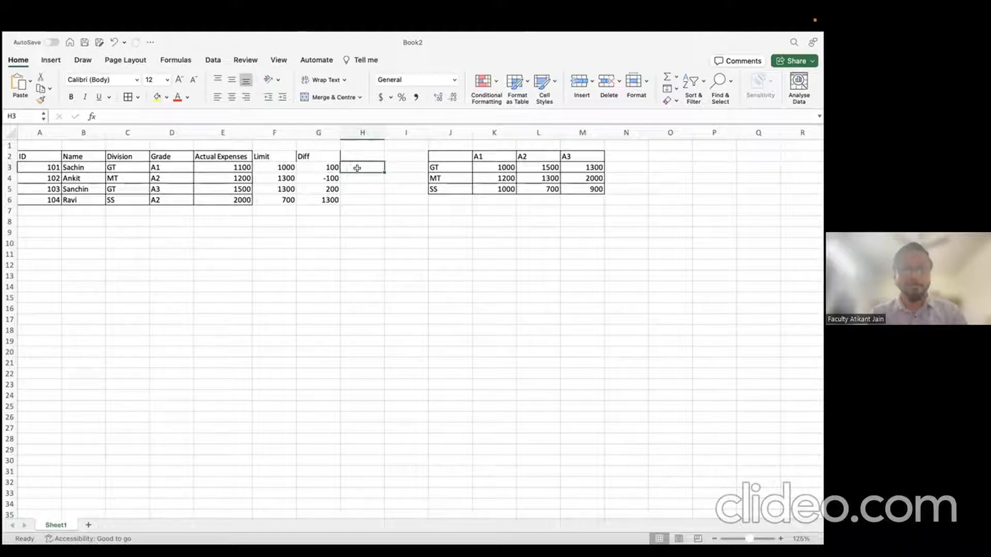
pyautogui.click(436, 161)
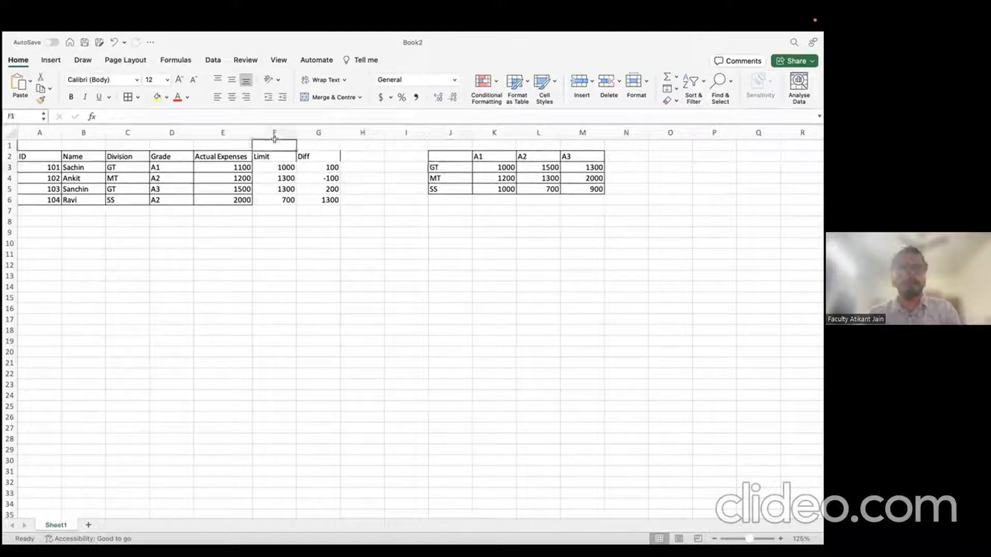
pyautogui.moveTo(47, 168); pyautogui.dragTo(55, 302)
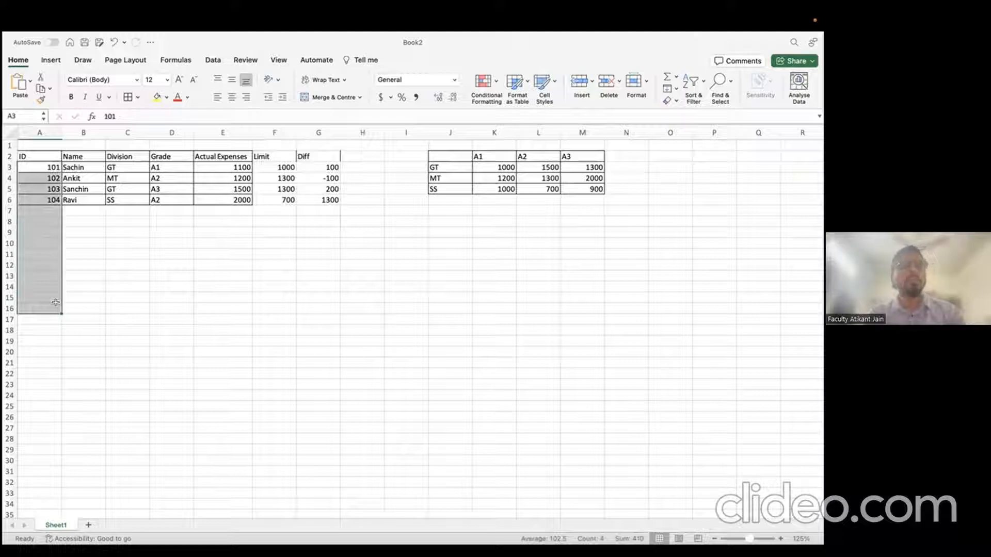
pyautogui.click(317, 184)
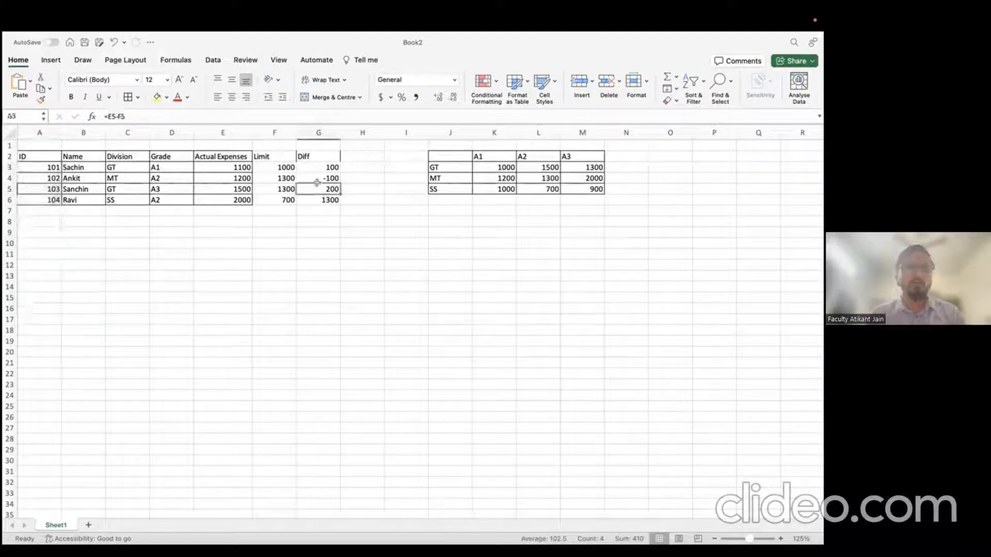
pyautogui.click(278, 178)
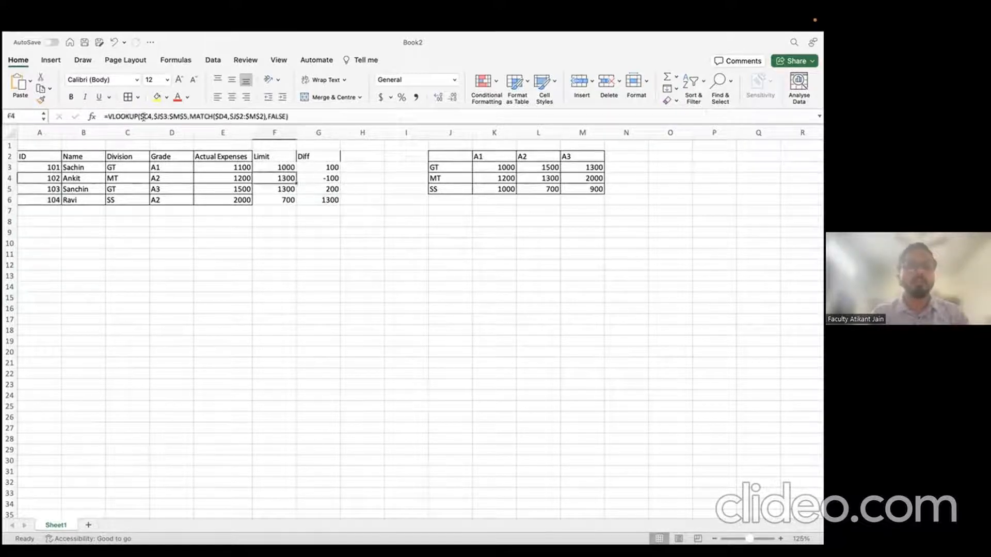
pyautogui.doubleClick(125, 115)
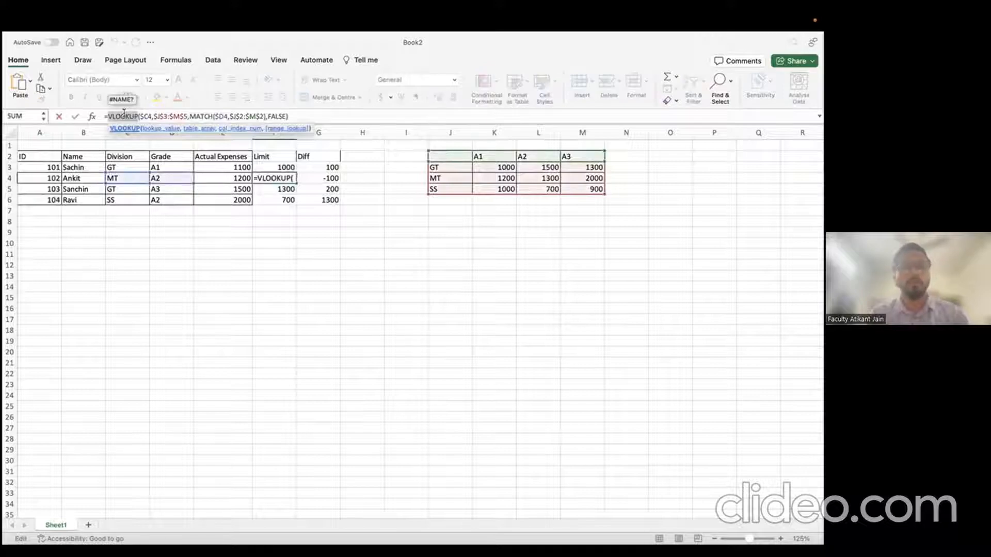
pyautogui.press('Escape')
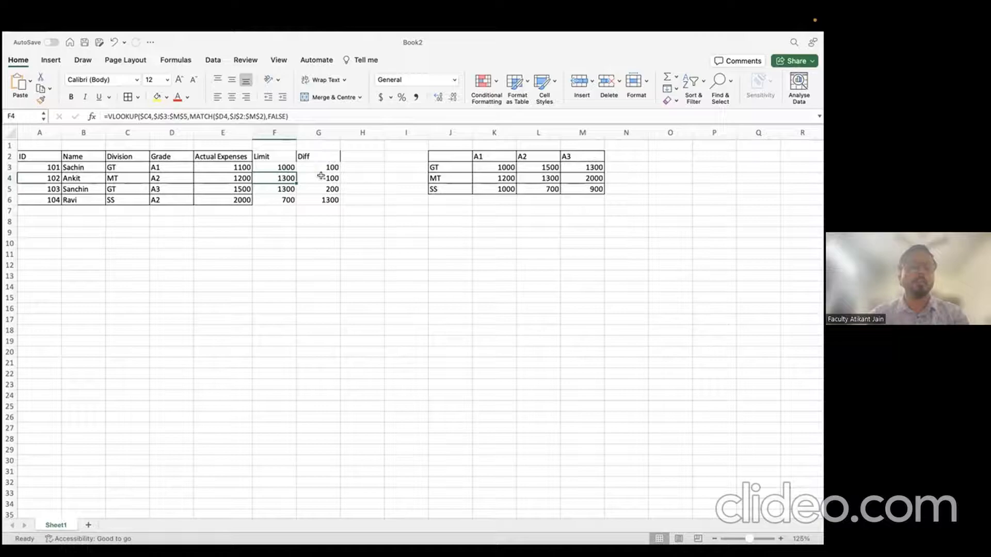
# Step: Fill row 7 with ID 105, the employee's name, division SS, grade A3 and expenses 1200
pyautogui.click(46, 207)
pyautogui.write('10')
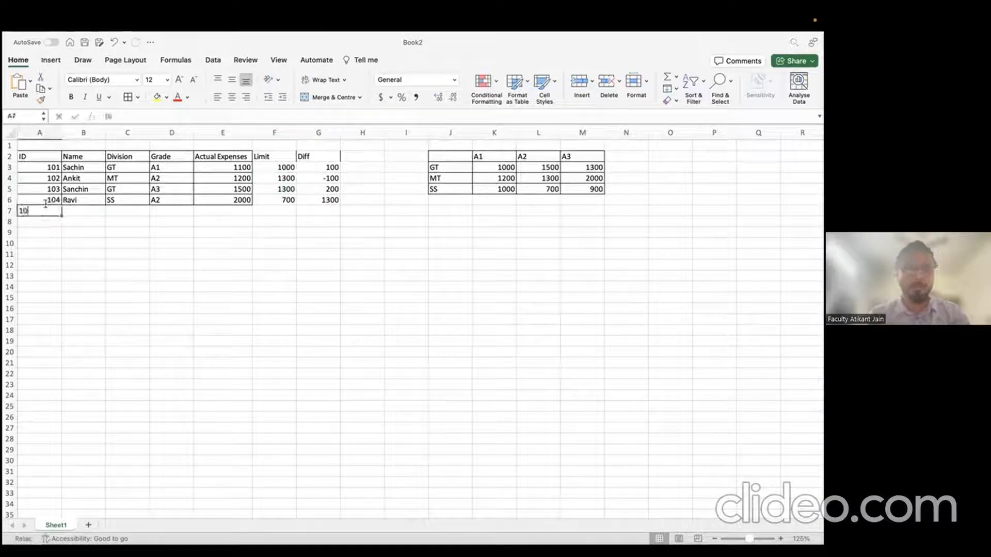
pyautogui.write('5')
pyautogui.press('Tab')
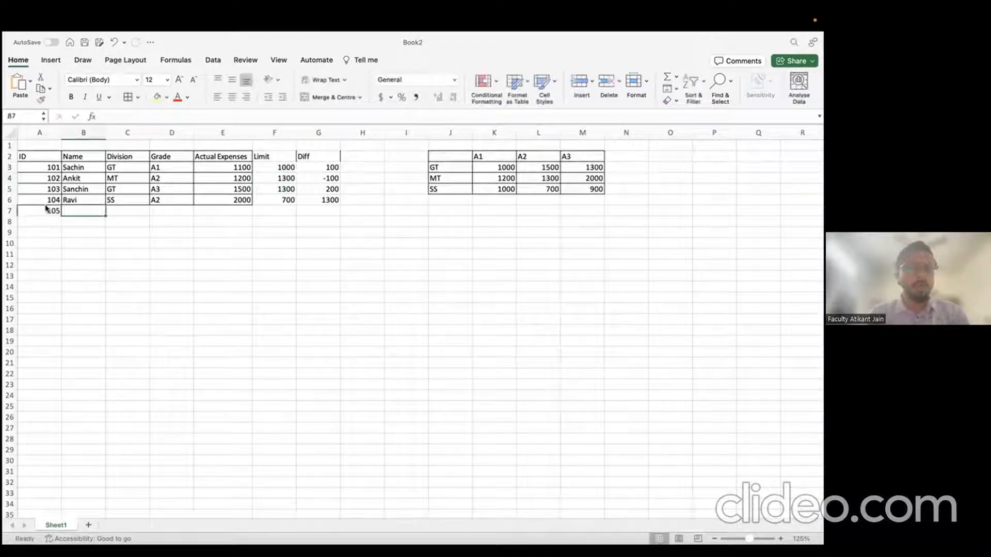
pyautogui.write('Rahul')
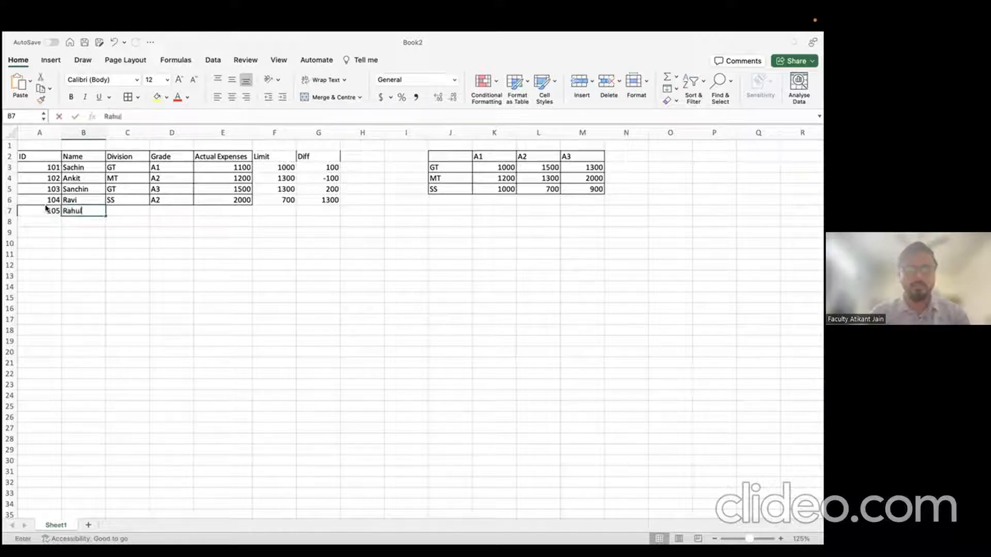
pyautogui.press('Tab')
pyautogui.write('G')
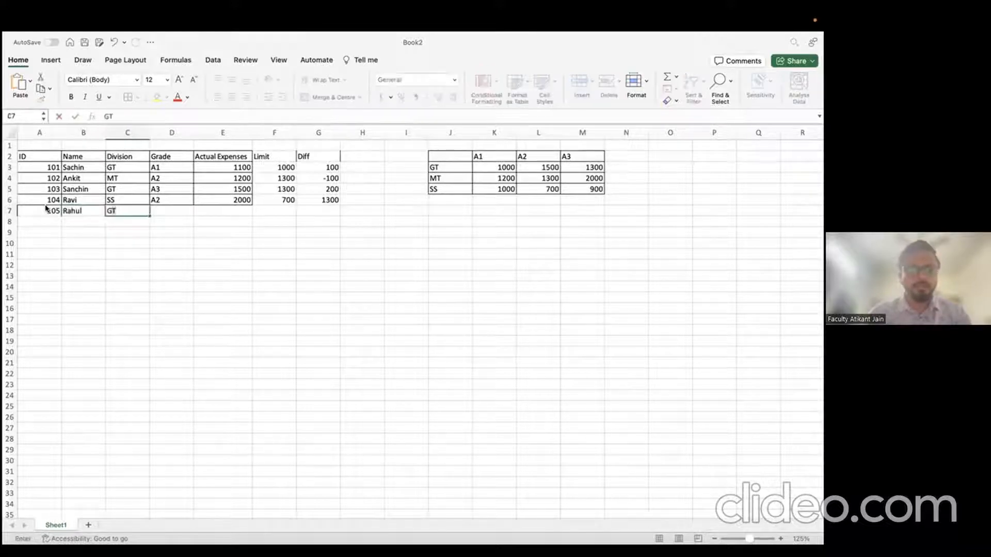
pyautogui.press('BackSpace')
pyautogui.write('SS')
pyautogui.press('Tab')
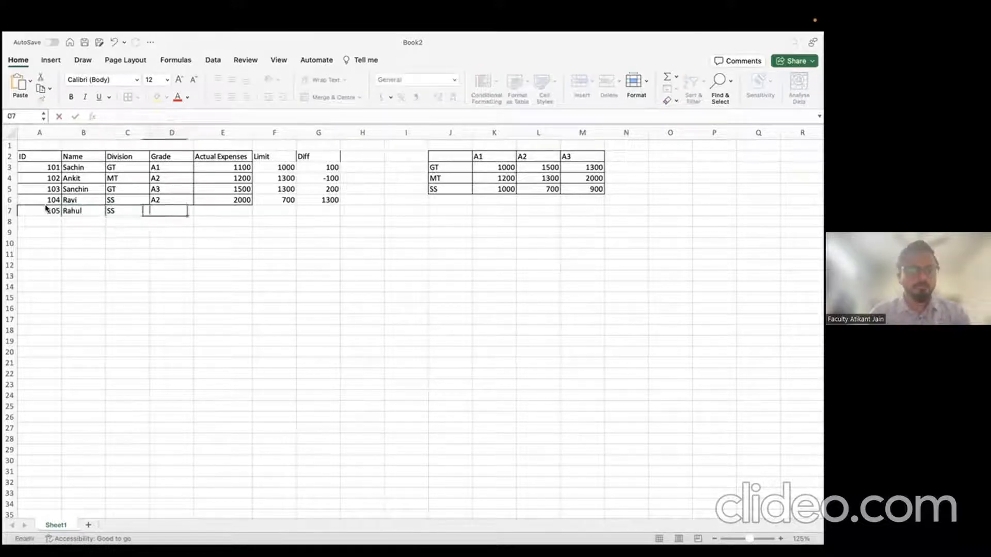
pyautogui.write('A3')
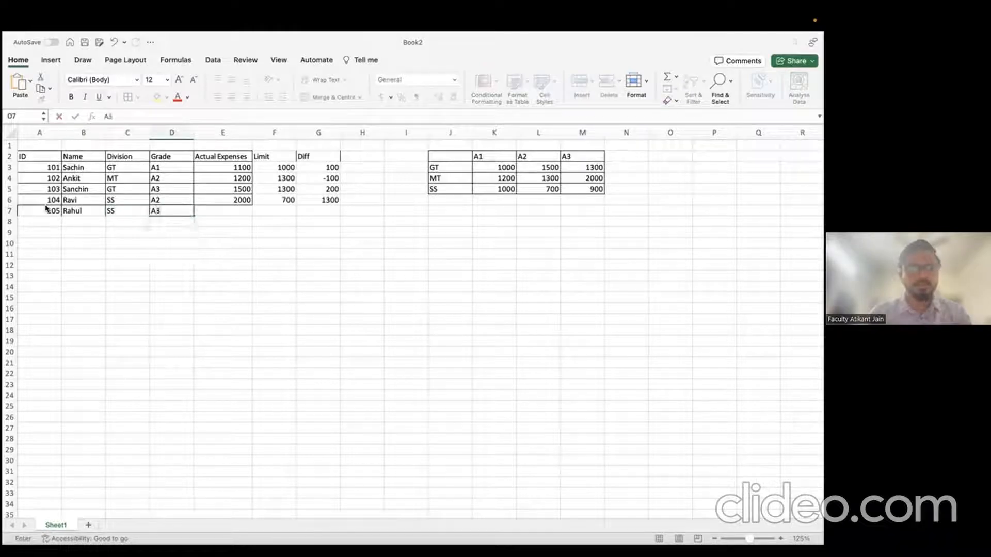
pyautogui.press('Tab')
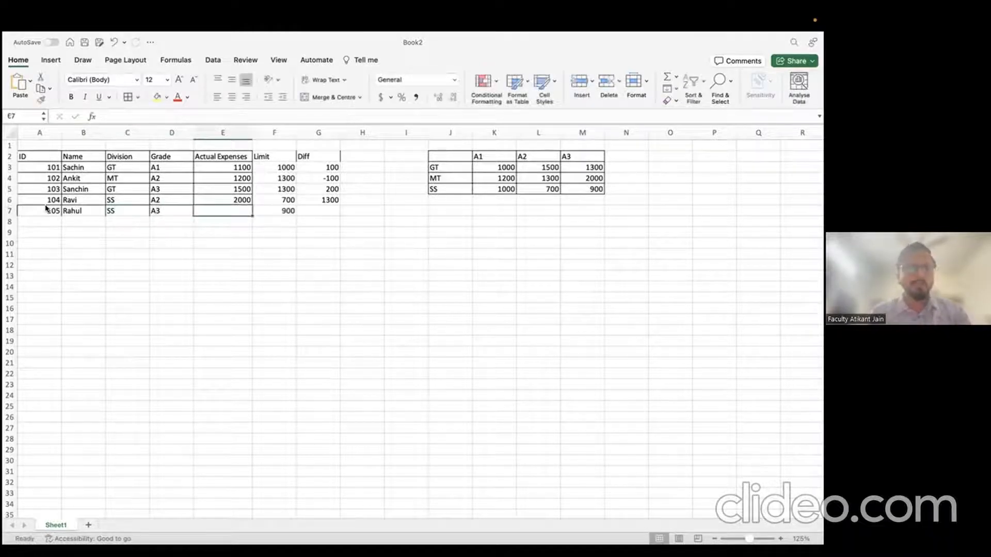
pyautogui.write('1200')
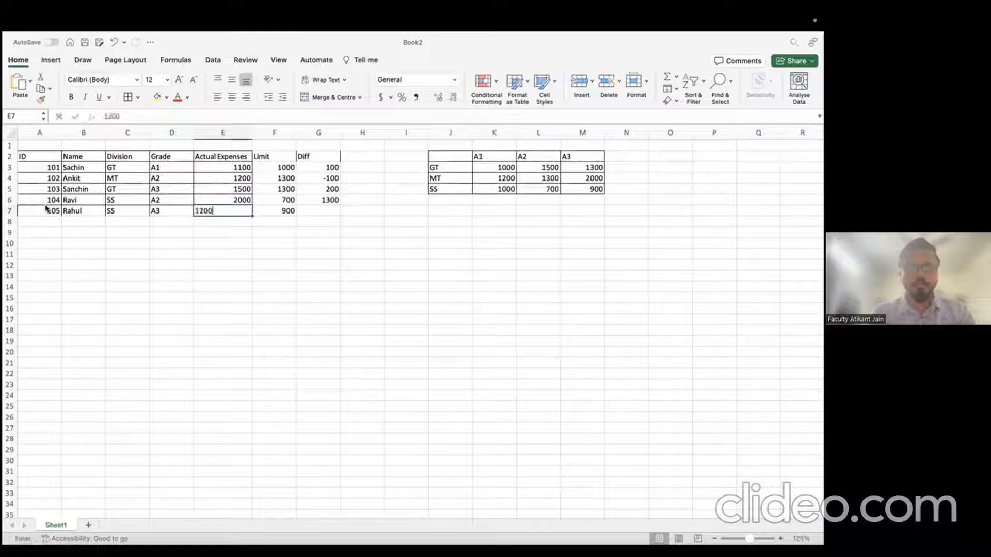
pyautogui.press('Tab')
pyautogui.press('Tab')
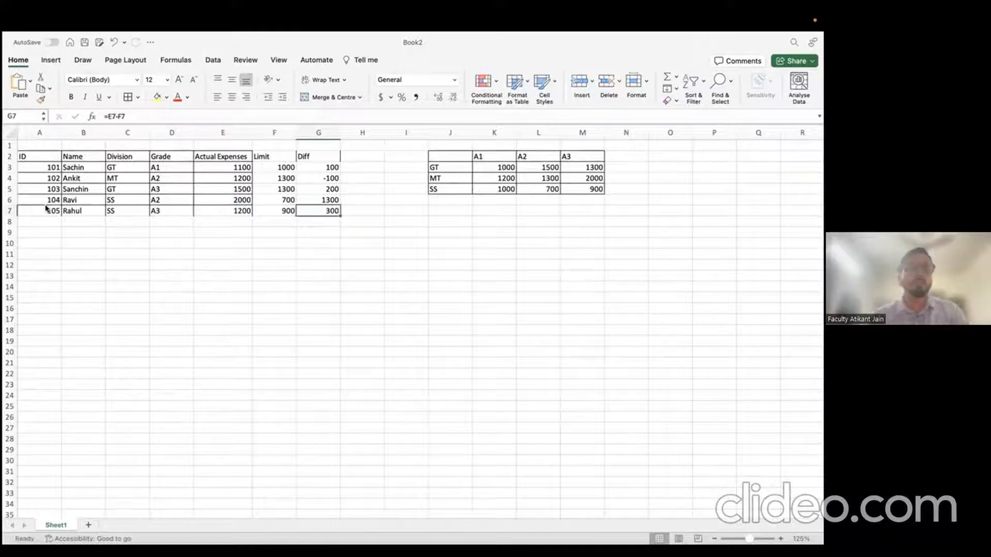
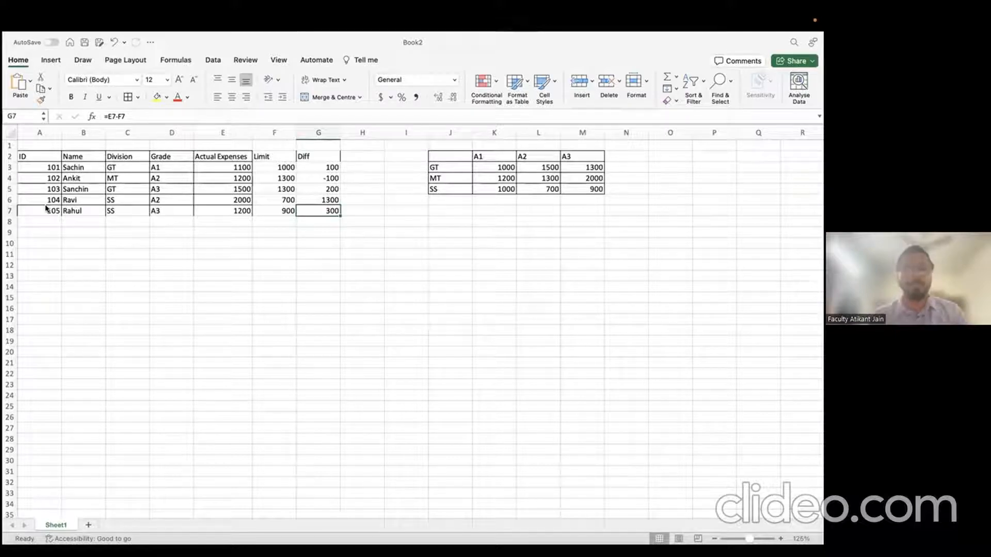
# Step: Copy the employee table A2:E7, ID through Actual Expenses
pyautogui.press('Left')
pyautogui.press('Left')
pyautogui.press('Left')
pyautogui.press('Left')
pyautogui.press('Left')
pyautogui.press('Left')
pyautogui.press('Up')
pyautogui.press('Up')
pyautogui.press('Up')
pyautogui.press('Up')
pyautogui.press('Up')
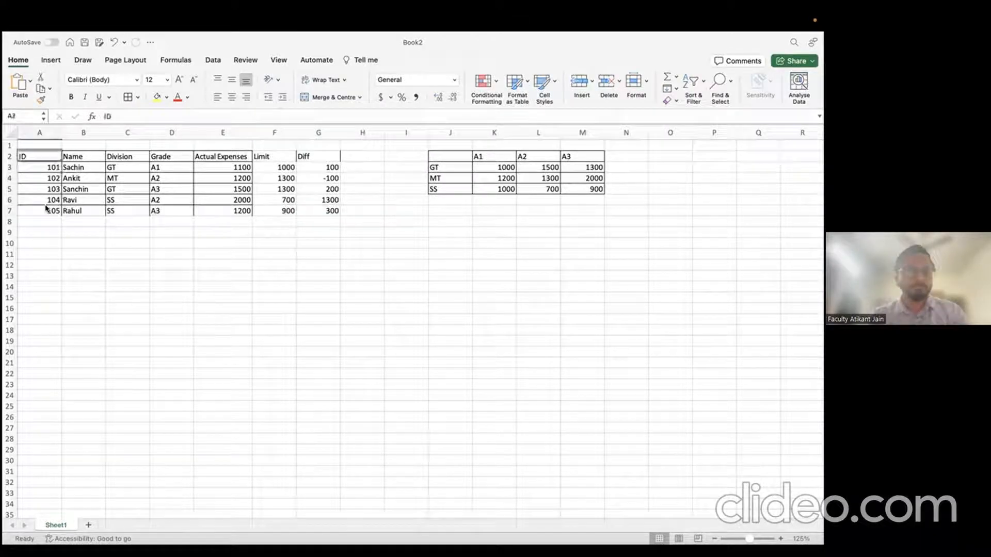
pyautogui.hotkey('shift', 'Right')
pyautogui.hotkey('shift', 'Down')
pyautogui.hotkey('shift', 'Right')
pyautogui.hotkey('shift', 'Right')
pyautogui.hotkey('shift', 'Right')
pyautogui.hotkey('shift', 'Down')
pyautogui.hotkey('shift', 'Down')
pyautogui.hotkey('shift', 'Right')
pyautogui.hotkey('shift', 'Down')
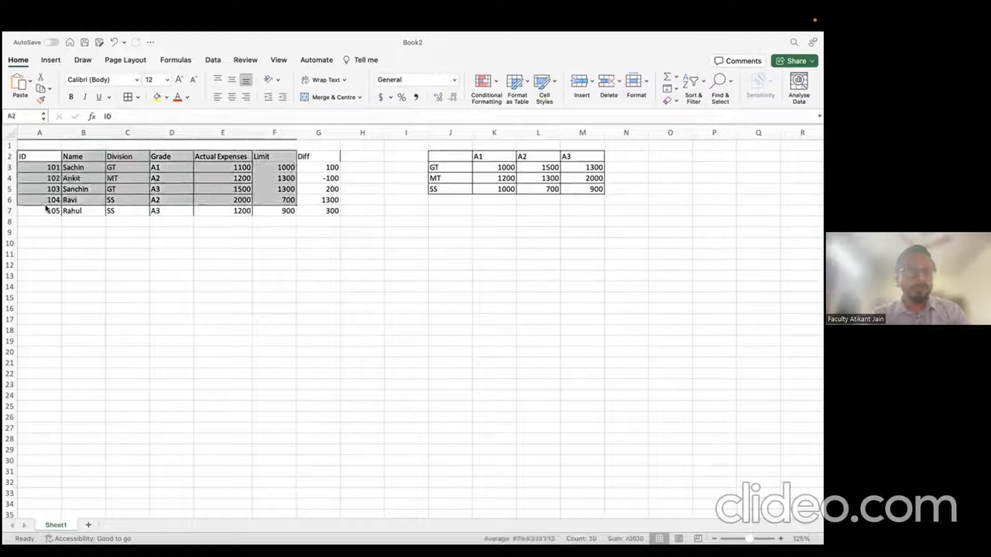
pyautogui.hotkey('shift', 'Down')
pyautogui.hotkey('shift', 'Left')
pyautogui.press('super+c')
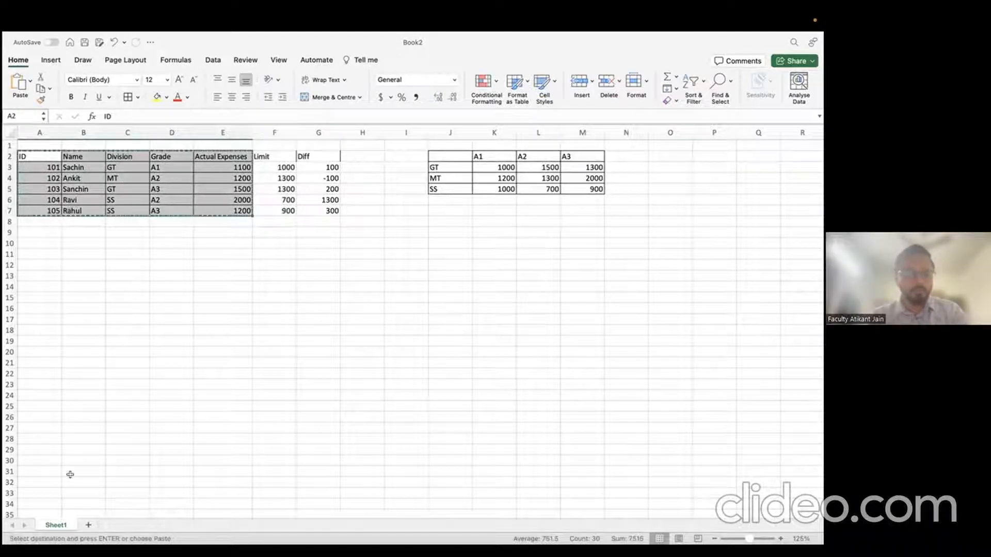
# Step: Paste the employee table into a new sheet named Table1
pyautogui.click(88, 525)
pyautogui.doubleClick(96, 525)
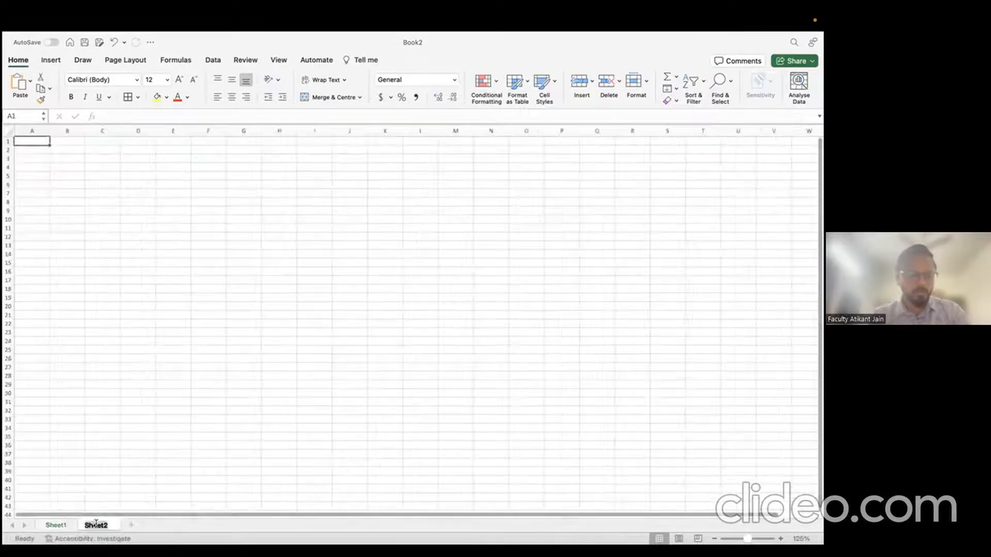
pyautogui.write('Table1')
pyautogui.press('Return')
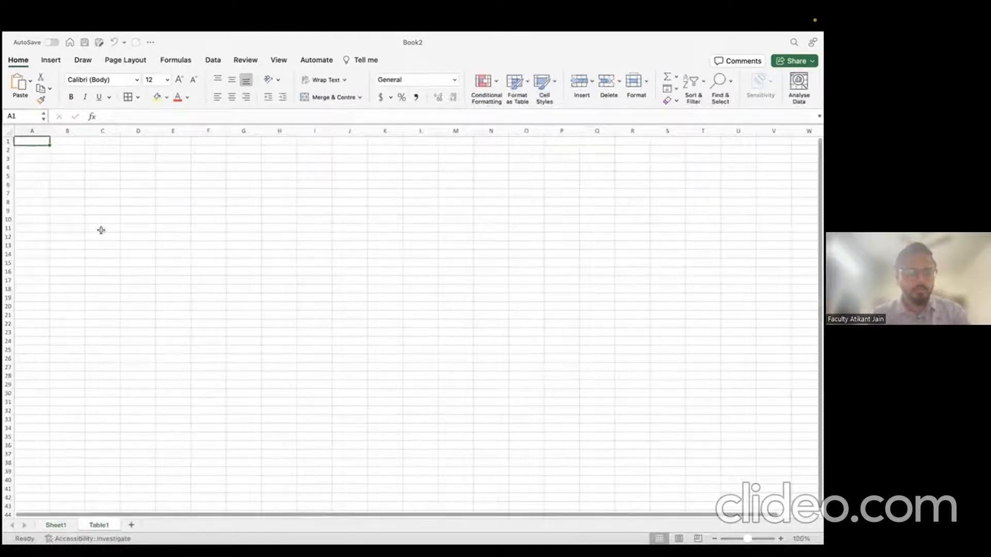
pyautogui.press('super+v')
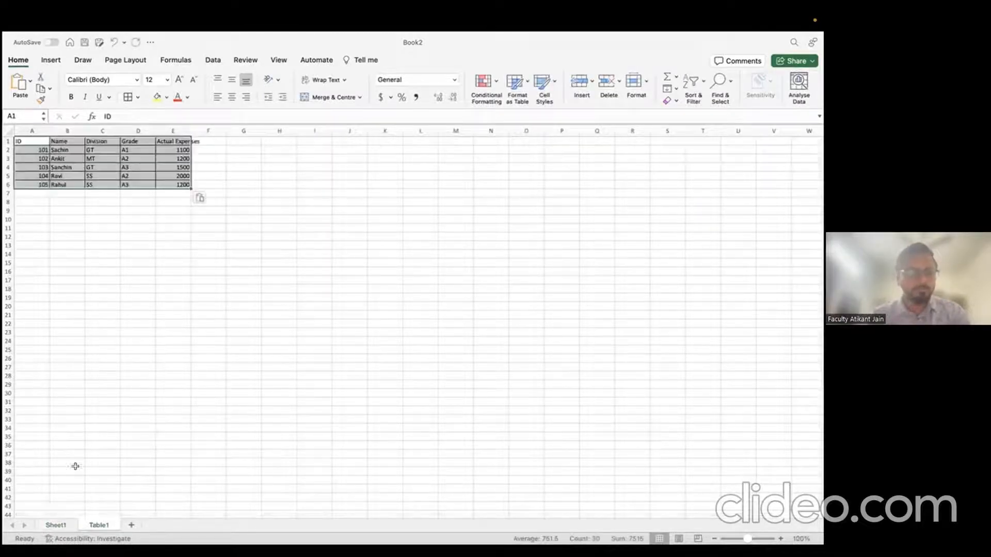
# Step: Copy the grade limit table J2:M5 into another new sheet named Table2, then begin saving
pyautogui.click(63, 523)
pyautogui.click(452, 157)
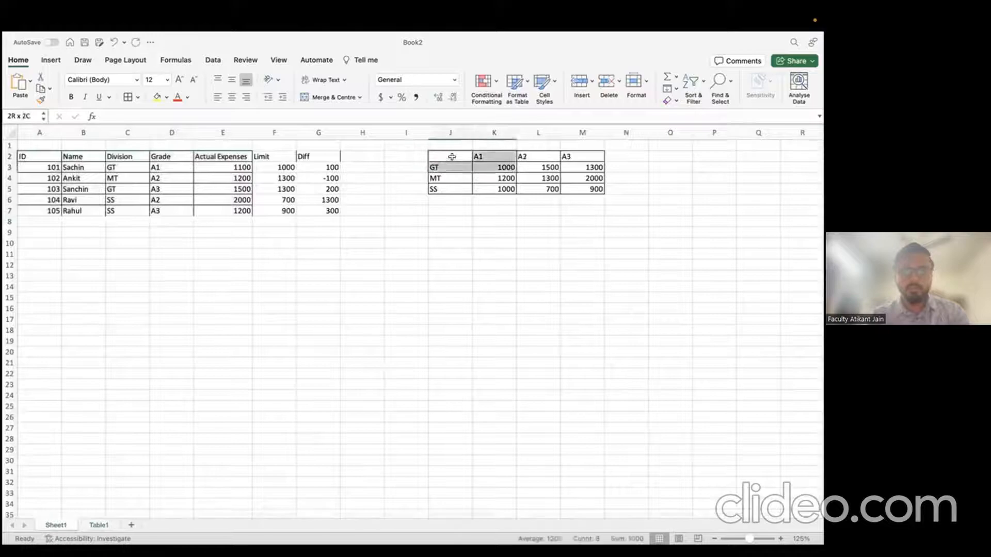
pyautogui.press('super+a')
pyautogui.press('super+c')
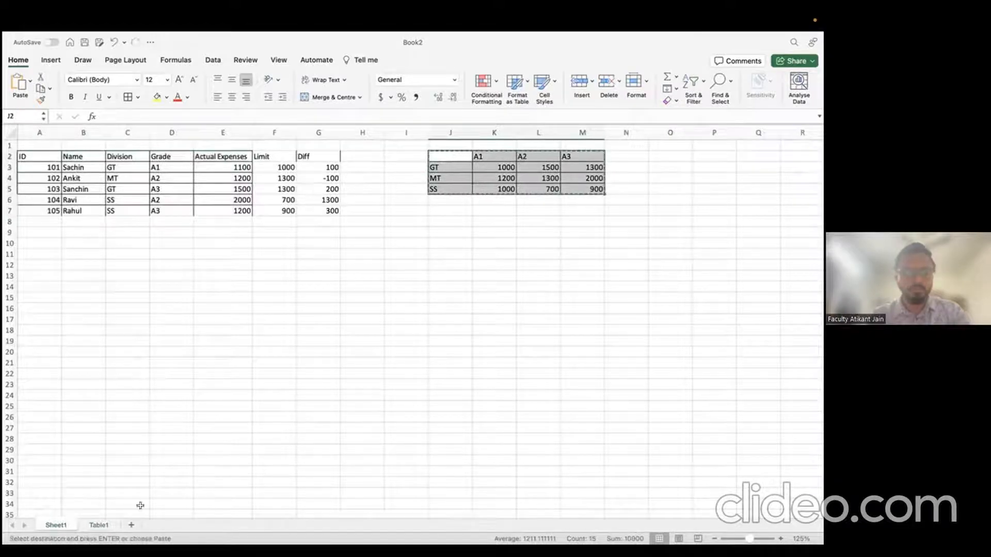
pyautogui.click(130, 525)
pyautogui.press('super+v')
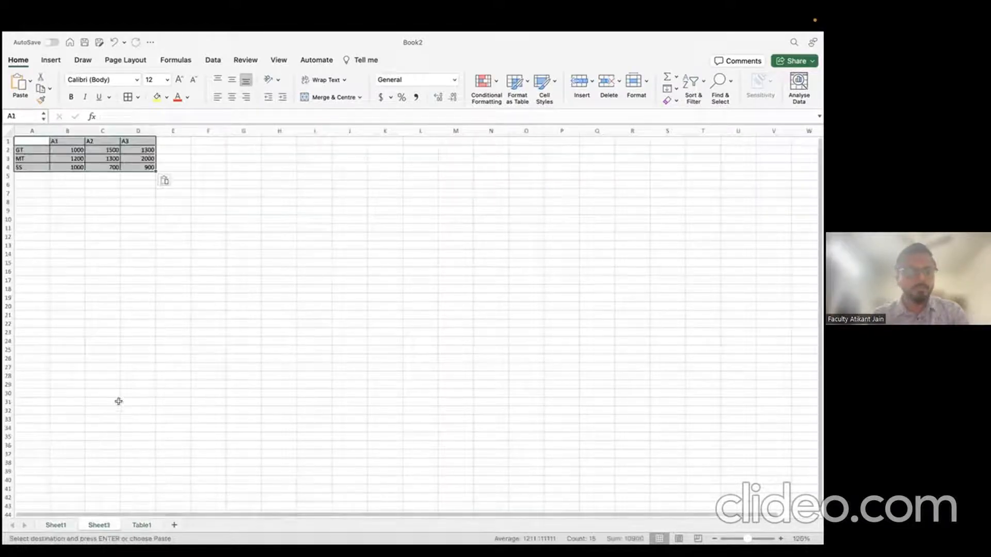
pyautogui.doubleClick(99, 524)
pyautogui.write('Table2')
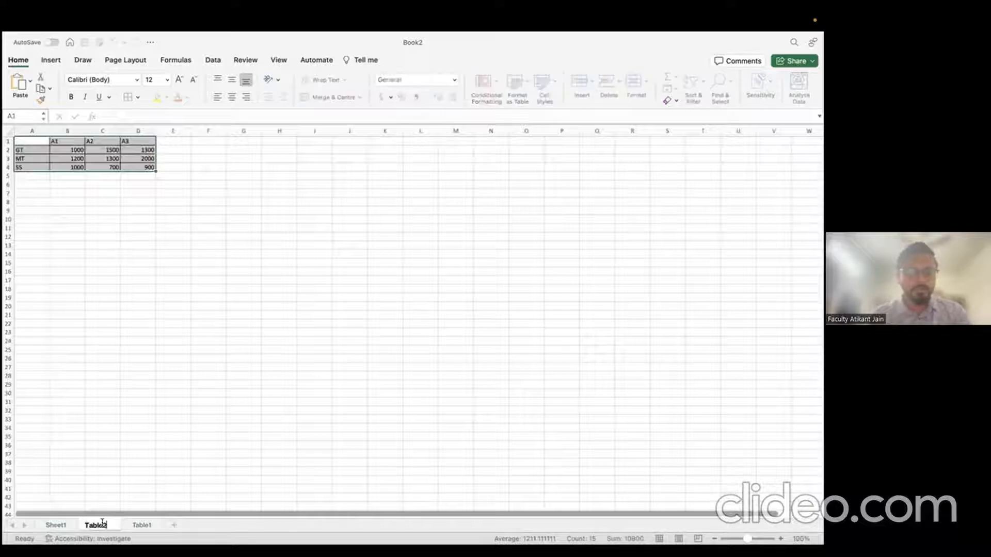
pyautogui.press('Return')
pyautogui.click(133, 201)
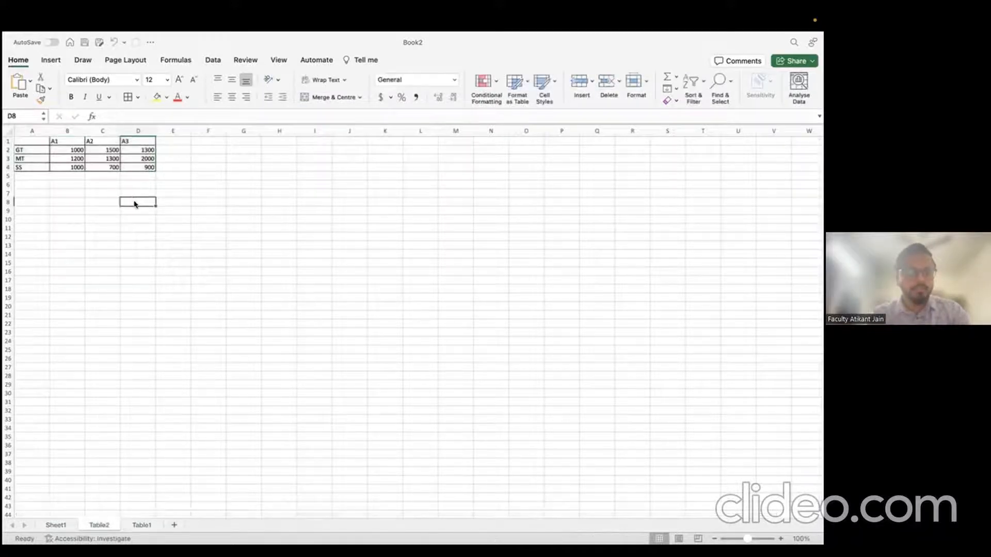
pyautogui.press('super+s')
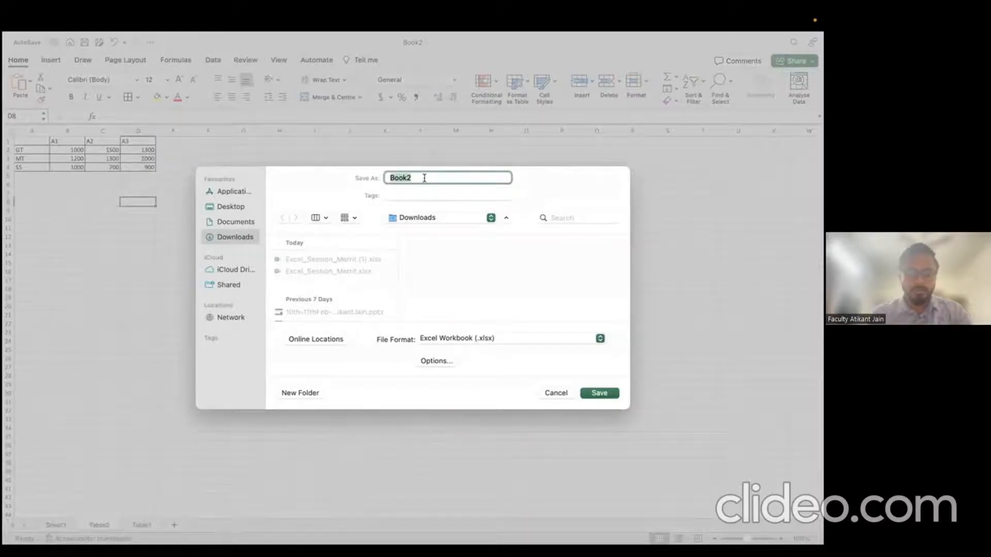
# Step: Save the workbook as Session1_10thfeb, leaving a new blank workbook Book3 open
pyautogui.write('Session1')
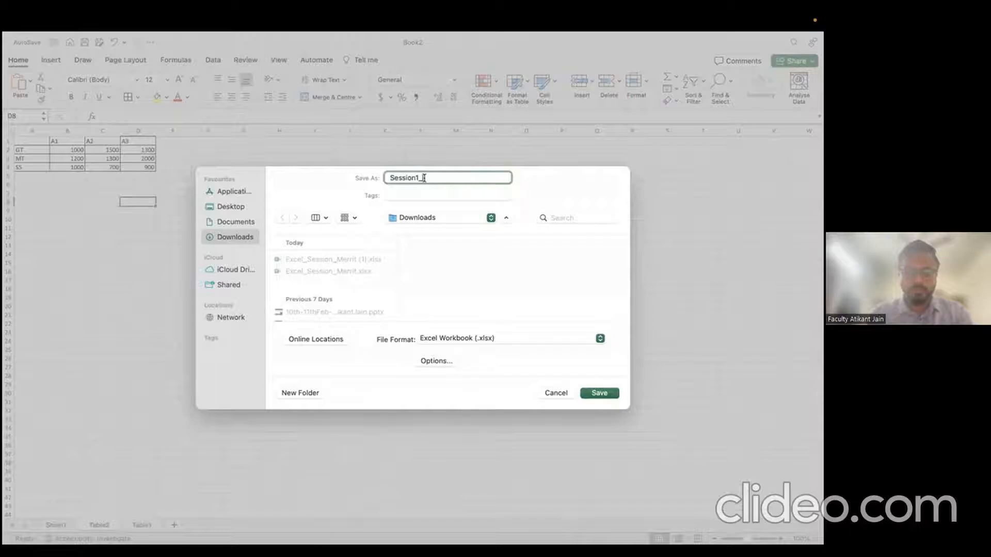
pyautogui.write('_10thfeb')
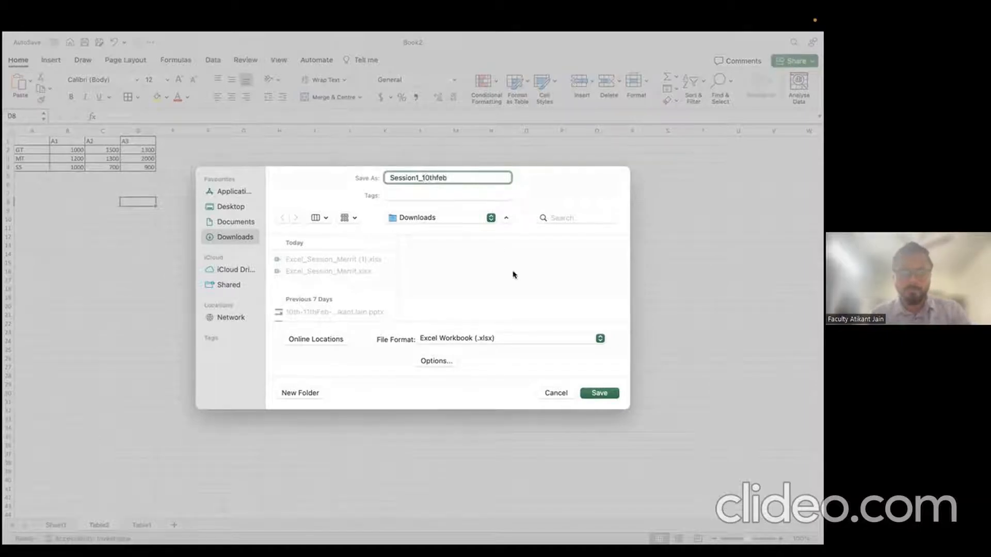
pyautogui.click(602, 393)
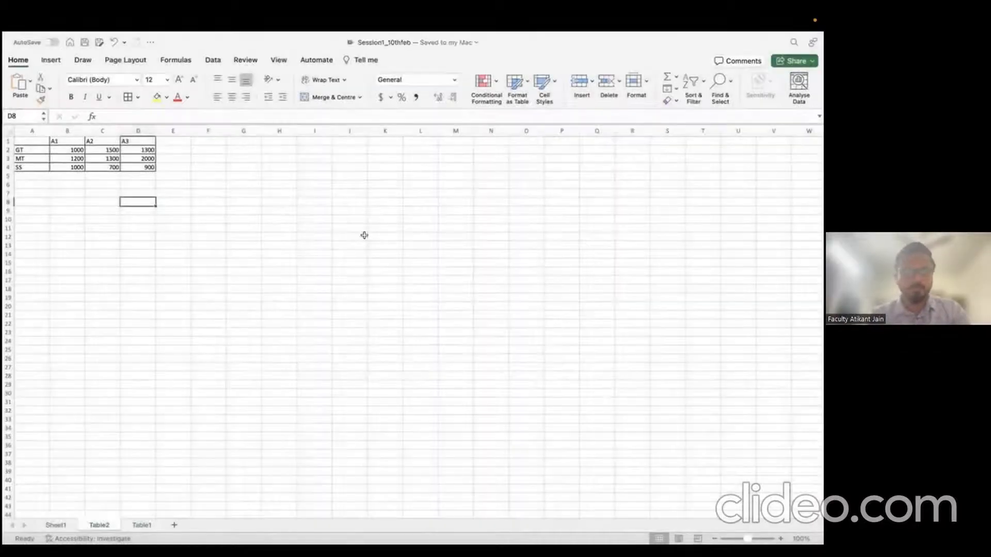
pyautogui.click(362, 233)
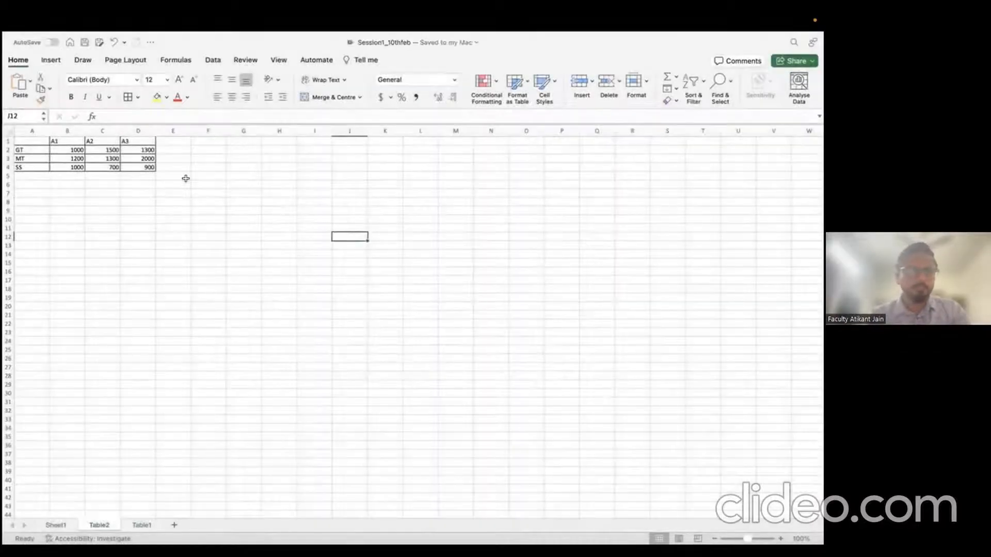
pyautogui.click(63, 525)
pyautogui.click(138, 240)
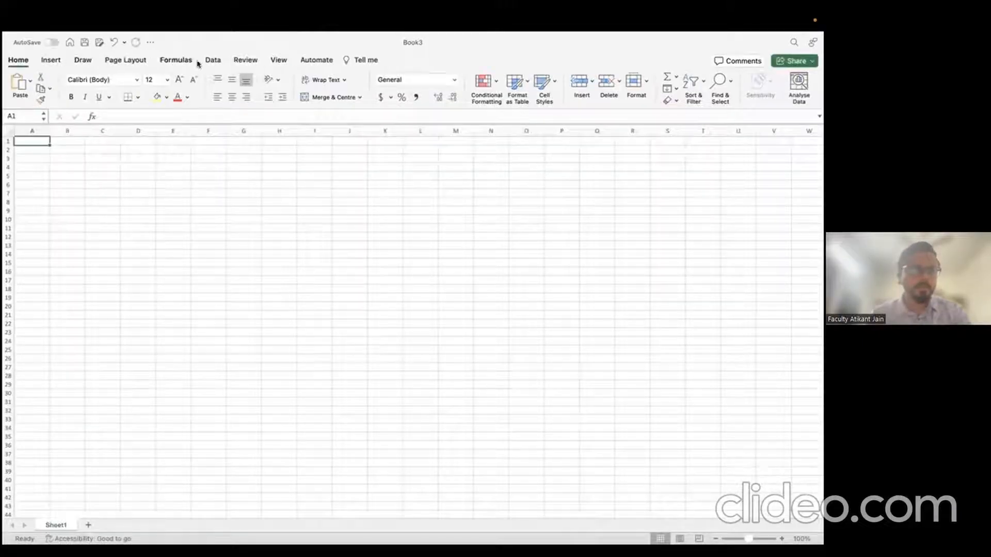
# Step: Show Book3's Data features, then review the Table2 and Table1 sheets in Session1_10thfeb
pyautogui.click(211, 61)
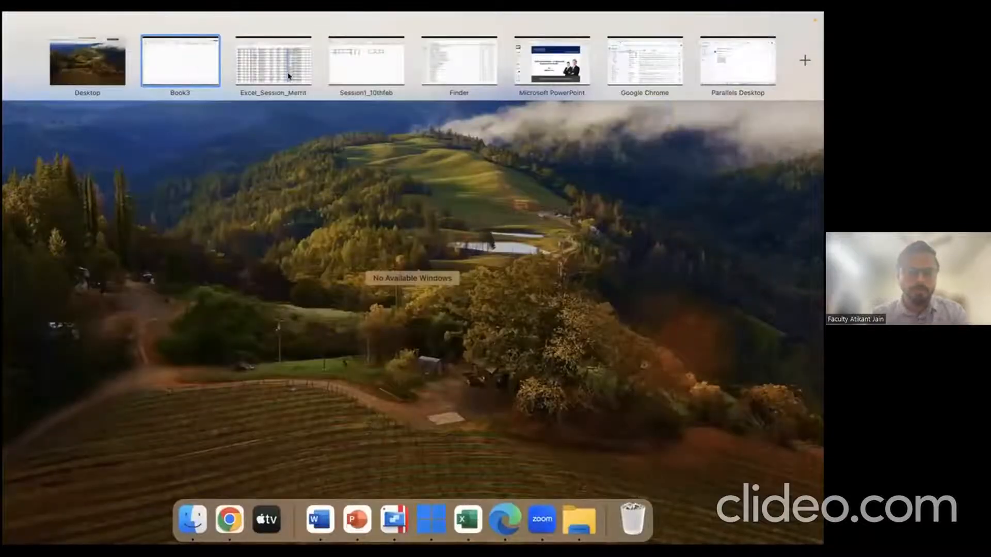
pyautogui.click(345, 70)
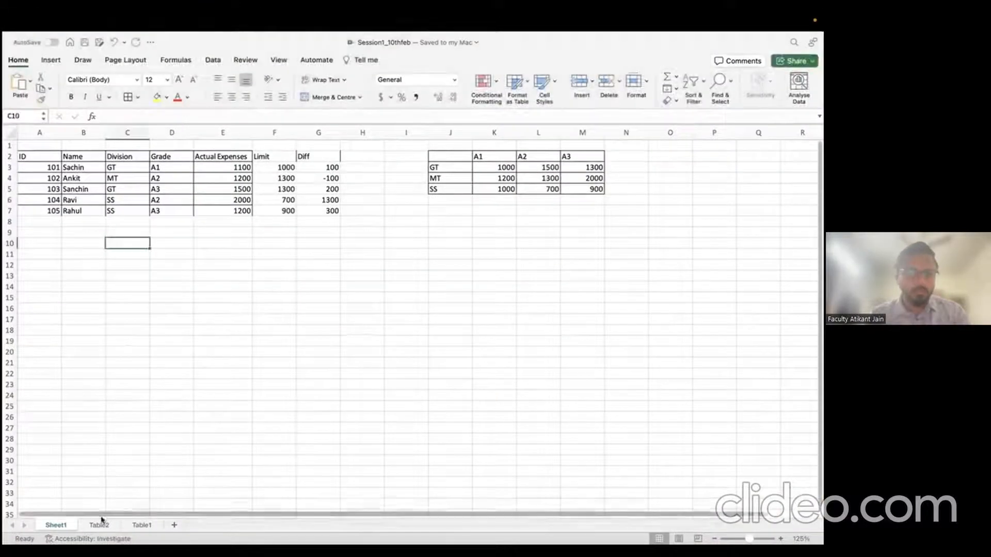
pyautogui.click(98, 526)
pyautogui.click(134, 525)
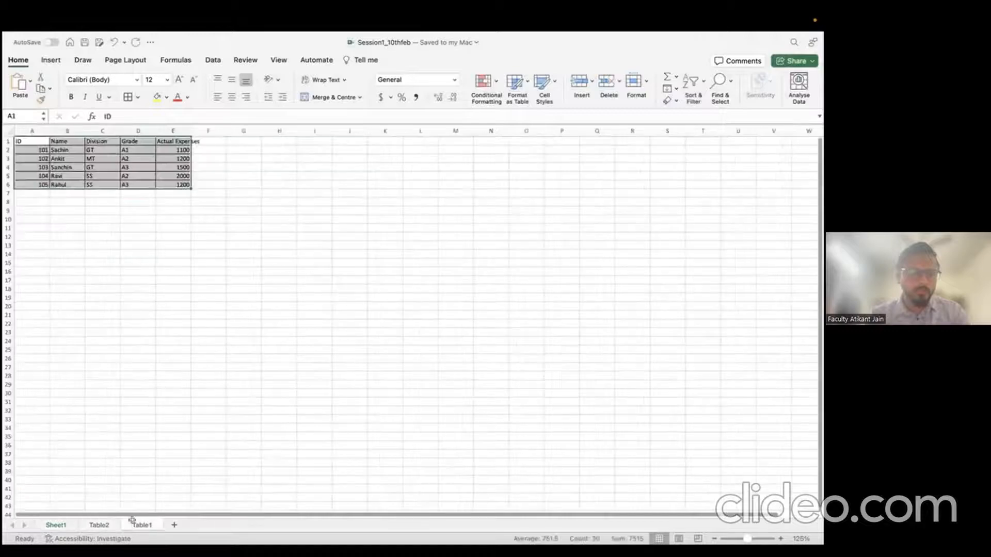
pyautogui.click(60, 525)
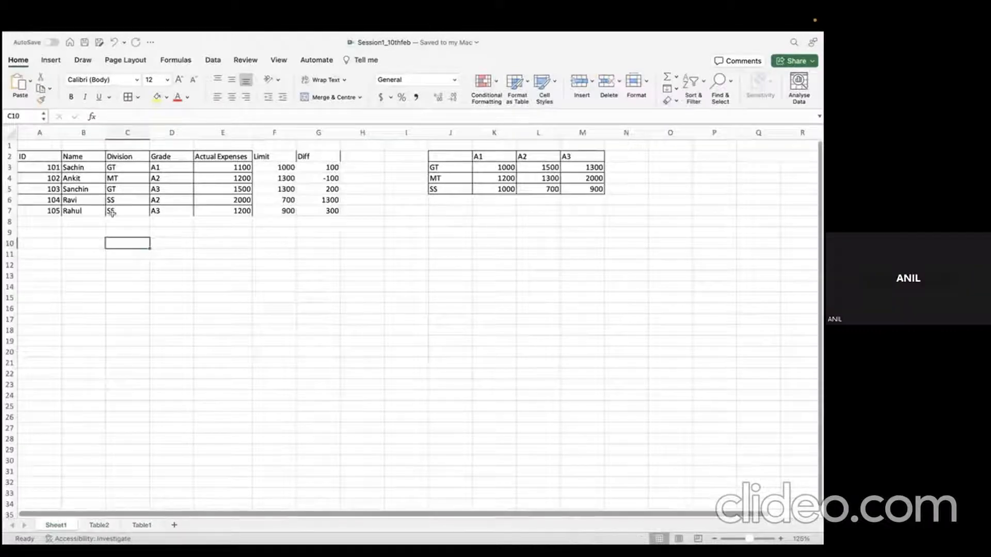
# Step: Review Sheet1's two source tables and the F3 VLOOKUP formula, then return to Book3
pyautogui.moveTo(32, 156); pyautogui.dragTo(249, 202)
pyautogui.moveTo(441, 156); pyautogui.dragTo(583, 189)
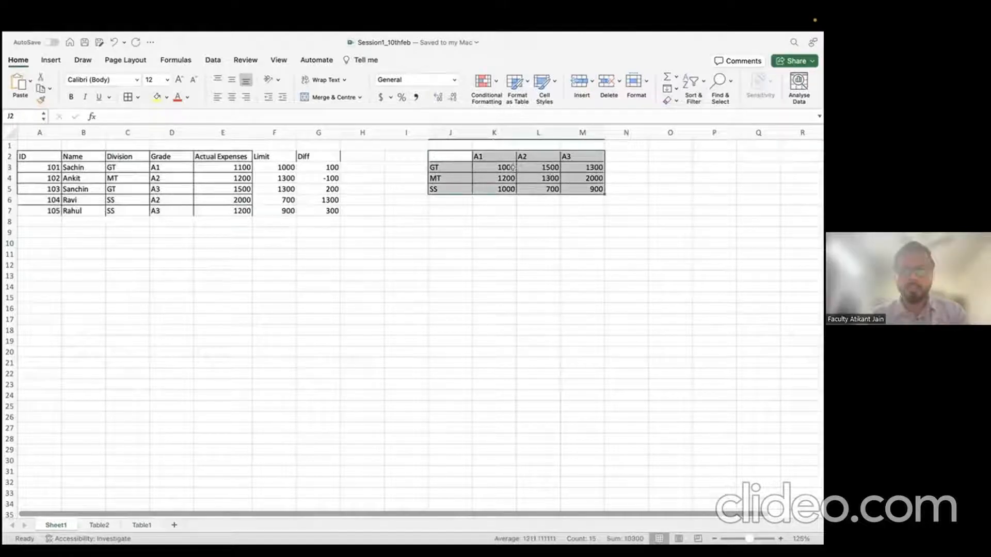
pyautogui.click(271, 133)
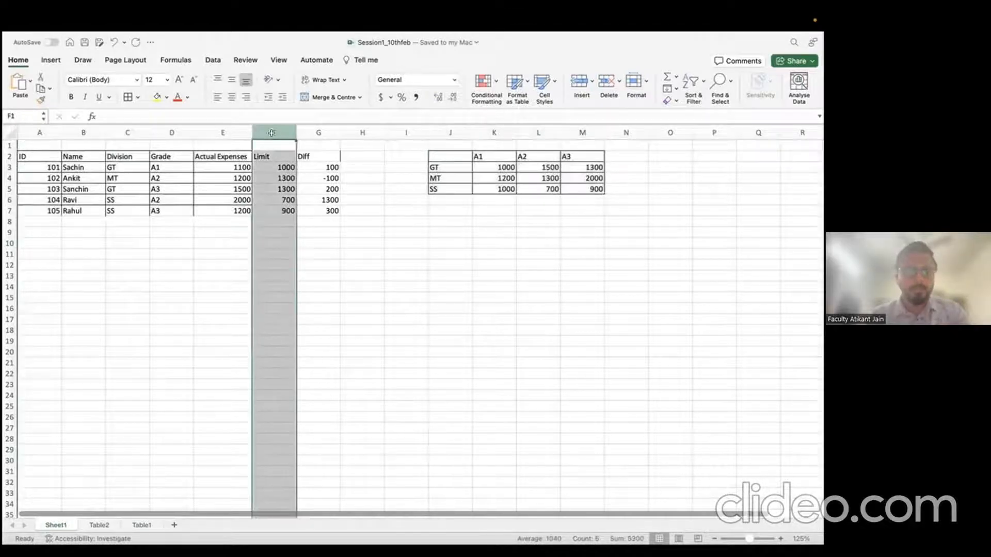
pyautogui.click(319, 137)
pyautogui.click(279, 169)
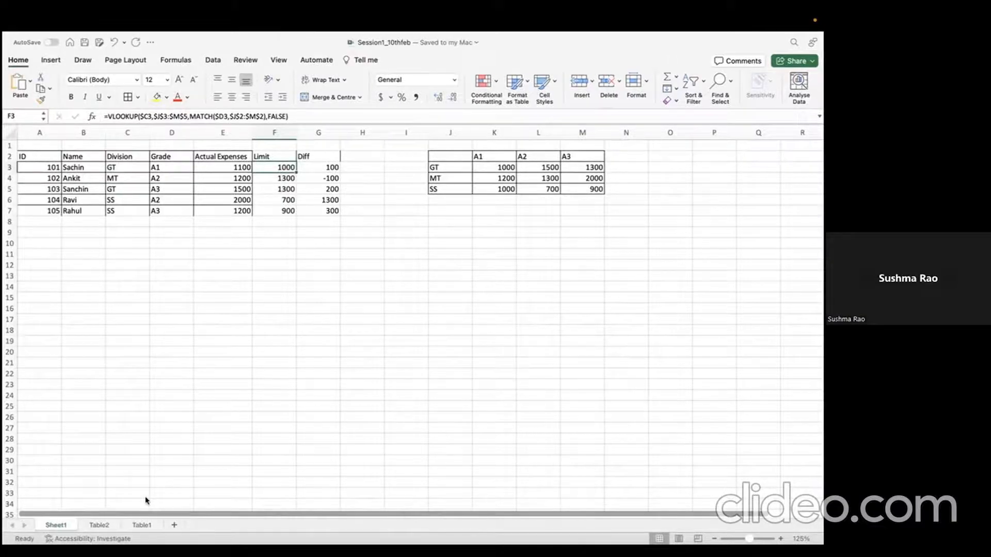
pyautogui.hotkey('ctrl', 'Up')
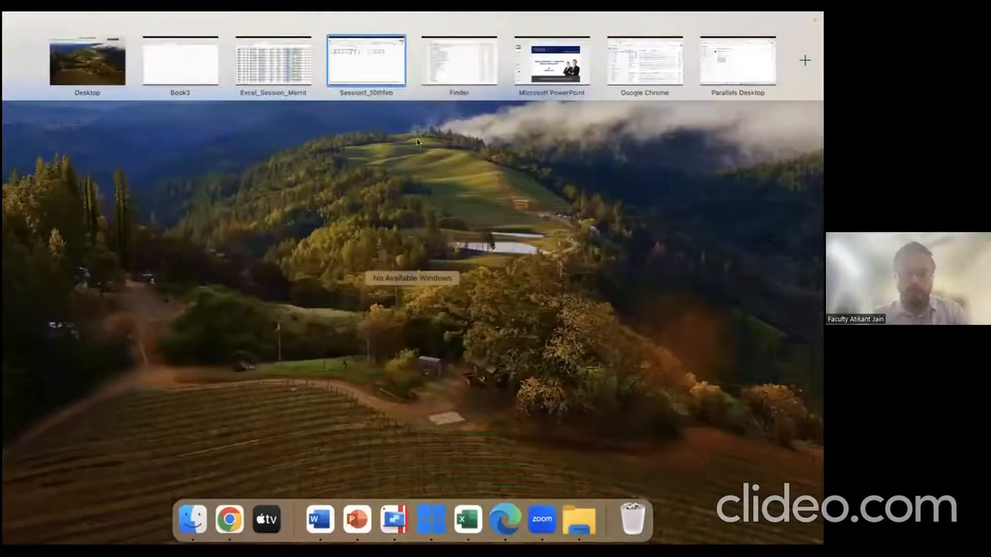
pyautogui.click(190, 74)
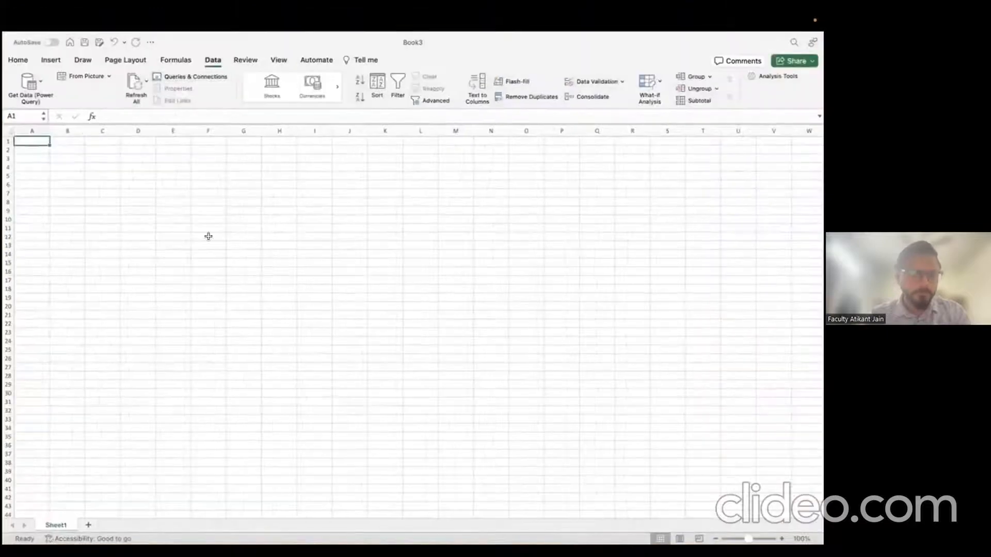
# Step: Pick Session1_10thfeb.xlsx as the Excel workbook source for a Power Query import
pyautogui.click(180, 211)
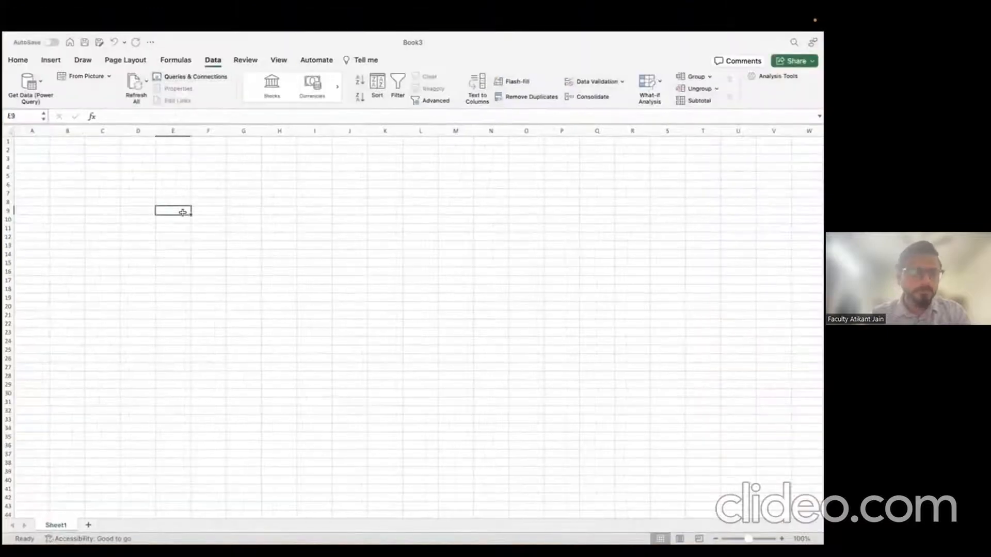
pyautogui.click(25, 88)
pyautogui.click(192, 191)
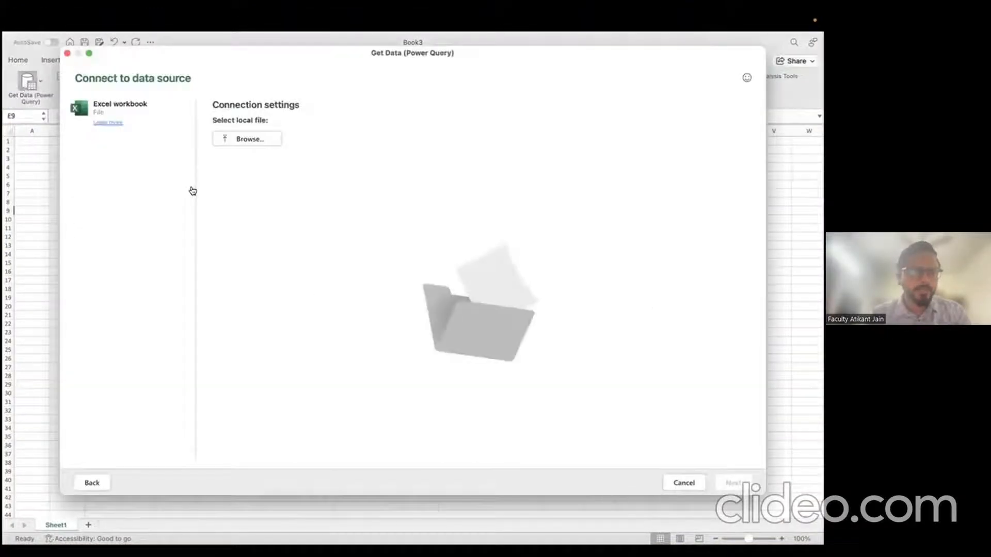
pyautogui.click(235, 146)
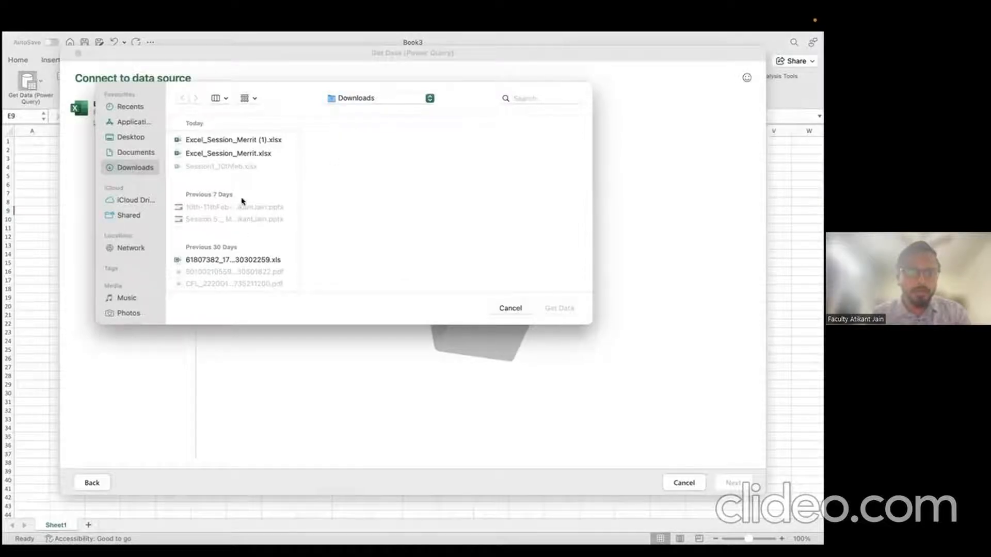
pyautogui.scroll(-10, 243, 200)
pyautogui.rightClick(243, 199)
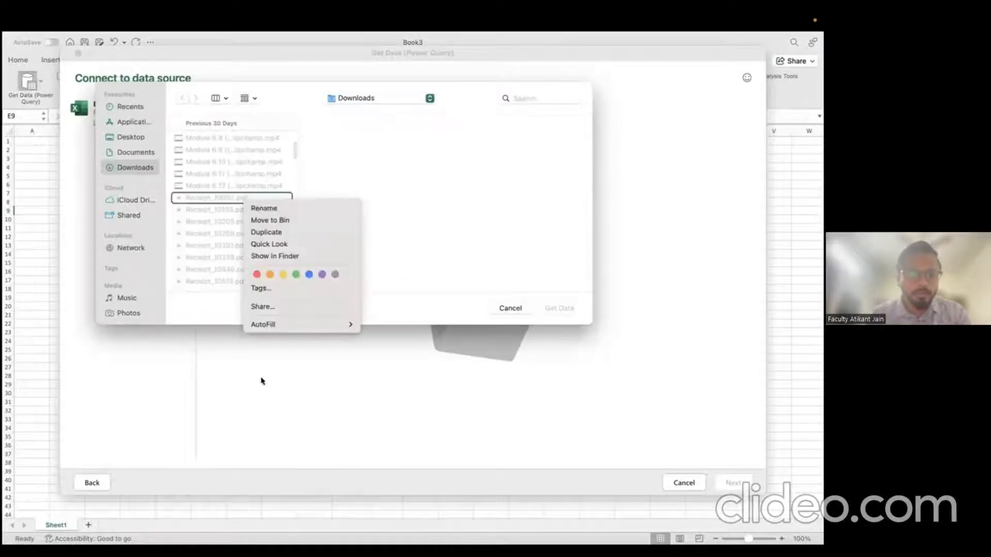
pyautogui.click(347, 139)
pyautogui.scroll(10, 227, 180)
pyautogui.click(213, 167)
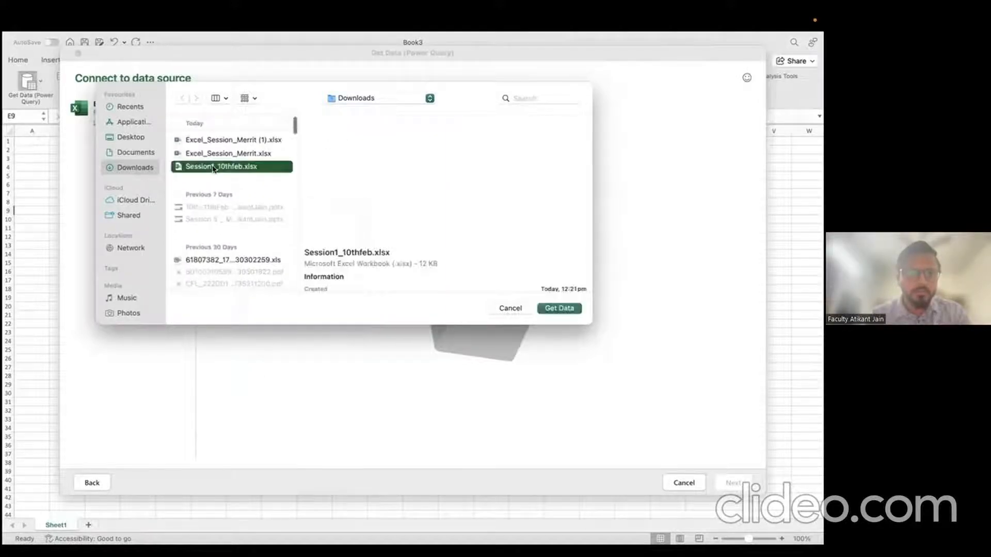
pyautogui.click(558, 308)
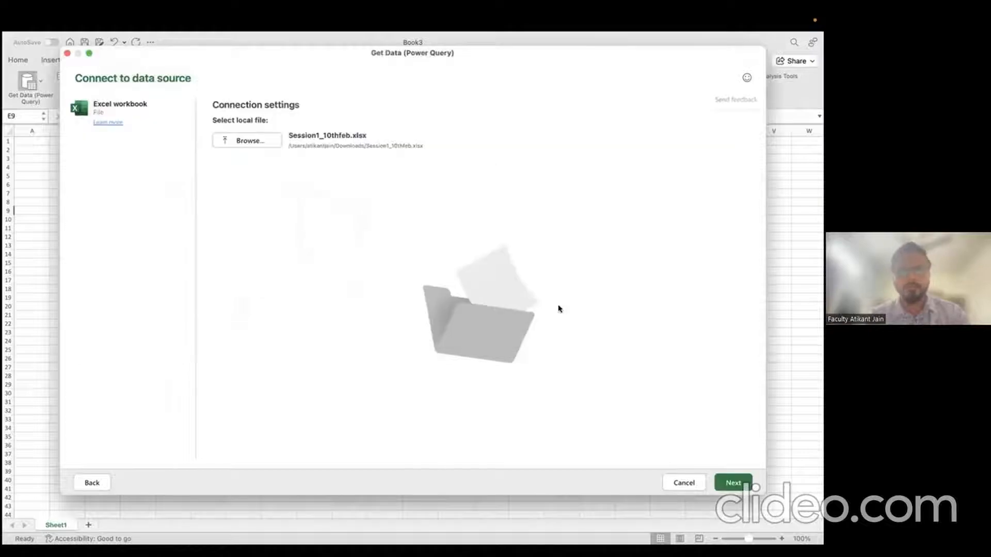
pyautogui.click(734, 485)
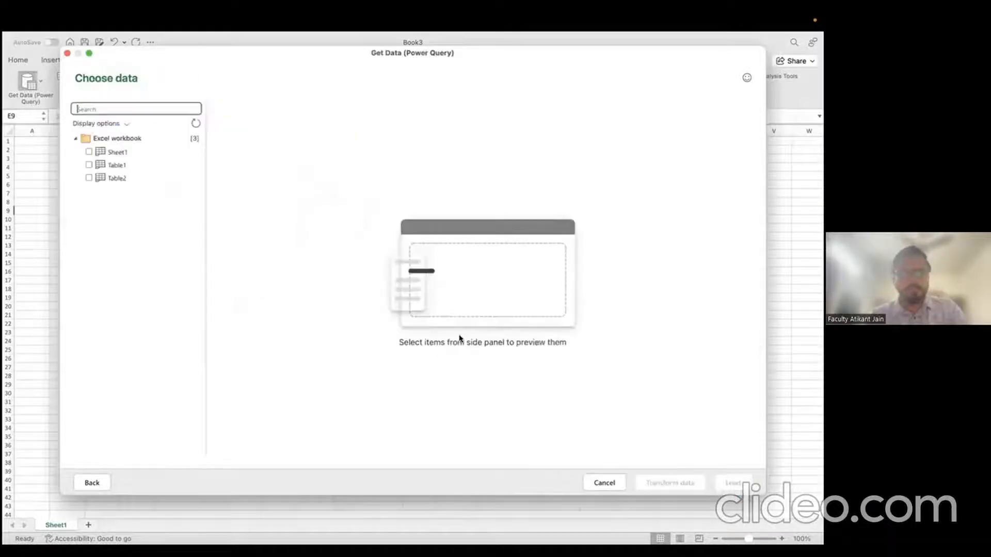
# Step: Select Table1 and Table2 in the navigator and load them for transformation
pyautogui.click(116, 153)
pyautogui.click(123, 165)
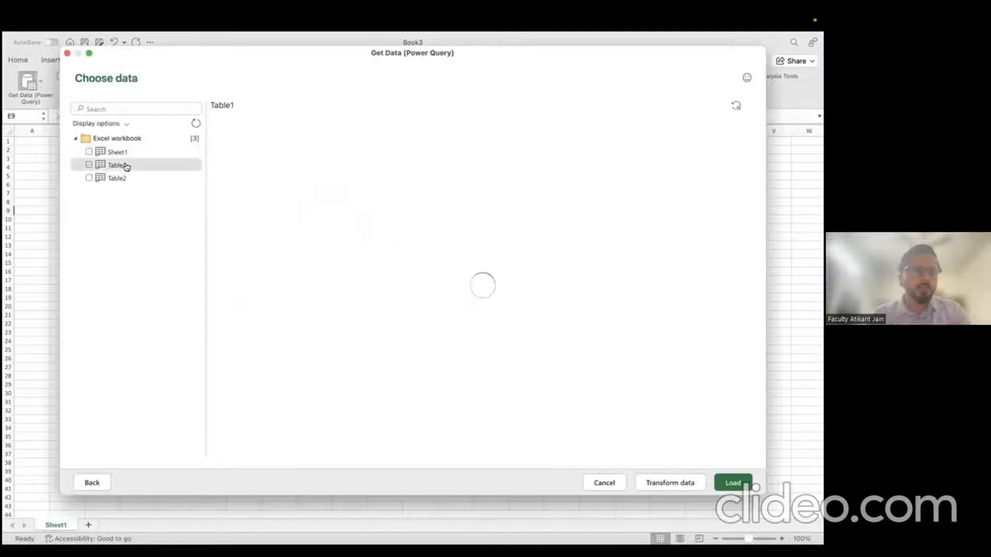
pyautogui.click(125, 179)
pyautogui.click(89, 164)
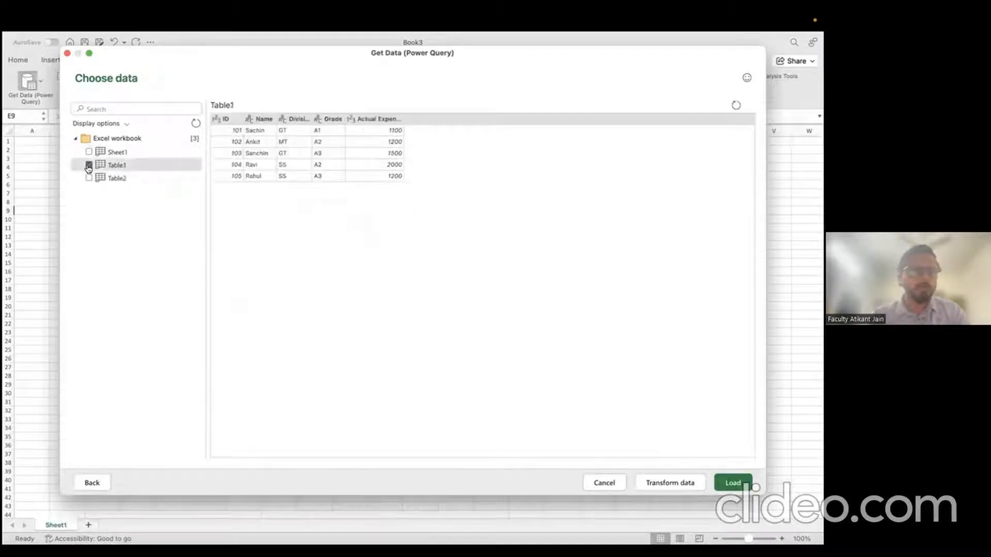
pyautogui.click(88, 178)
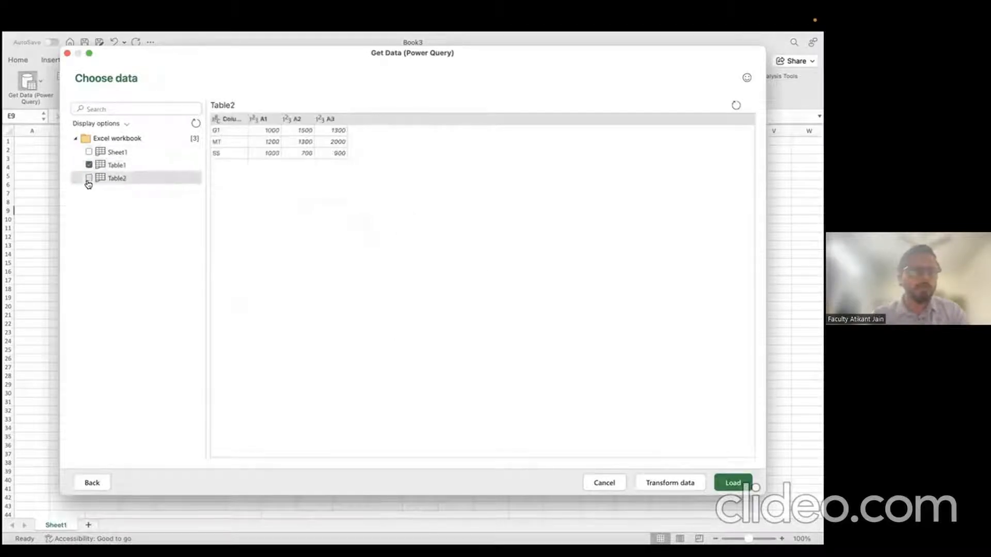
pyautogui.click(686, 481)
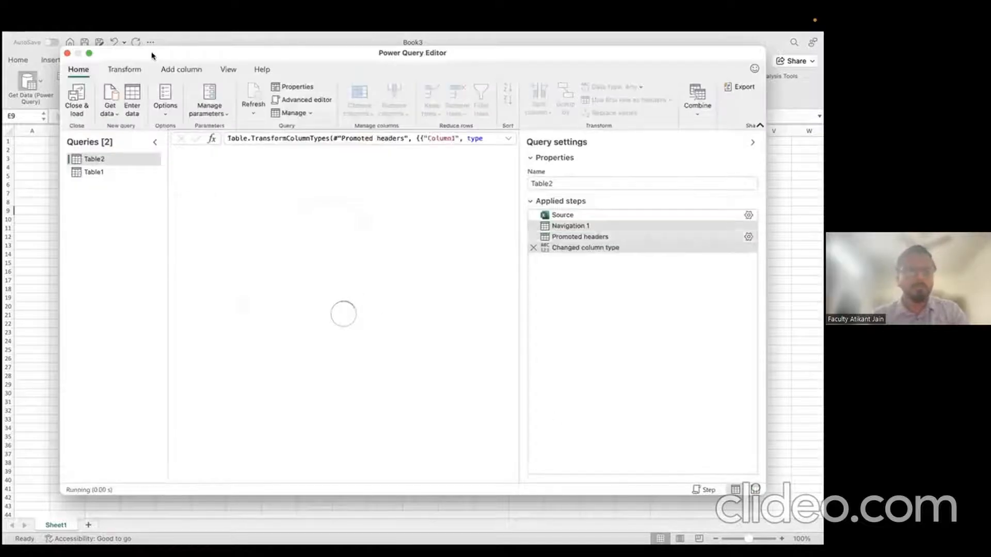
# Step: Maximise the Power Query Editor and rename Table2's Column1 to Channel
pyautogui.click(88, 53)
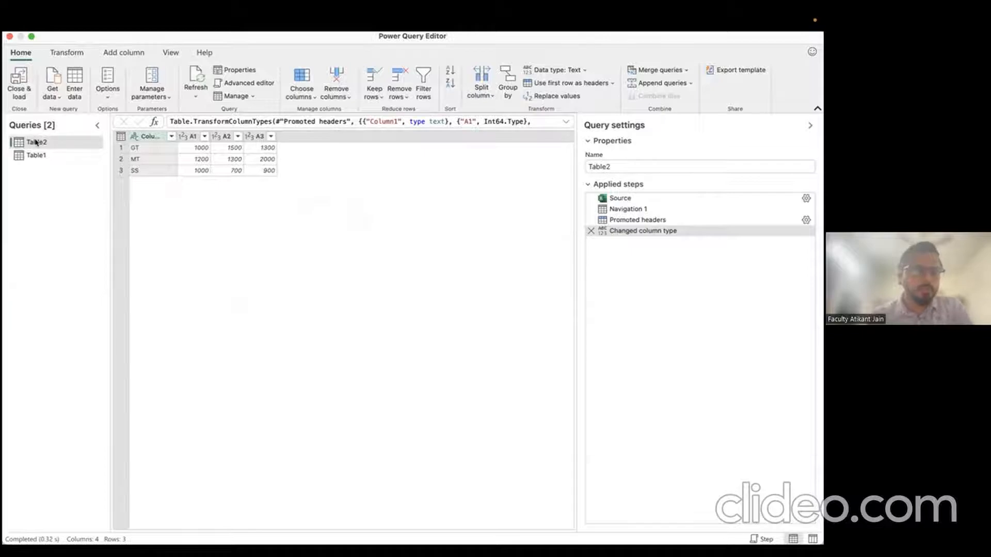
pyautogui.moveTo(34, 142); pyautogui.dragTo(36, 156)
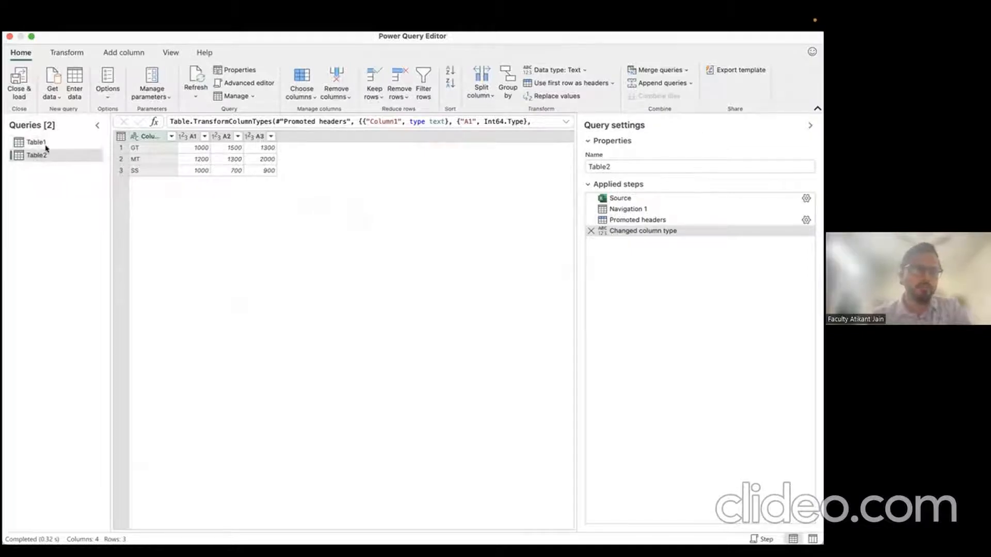
pyautogui.click(46, 147)
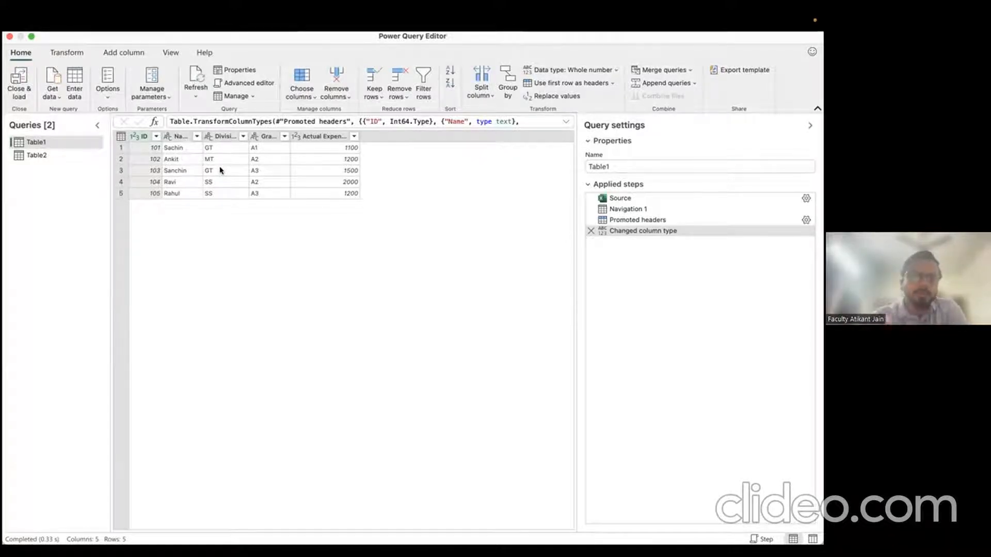
pyautogui.click(40, 156)
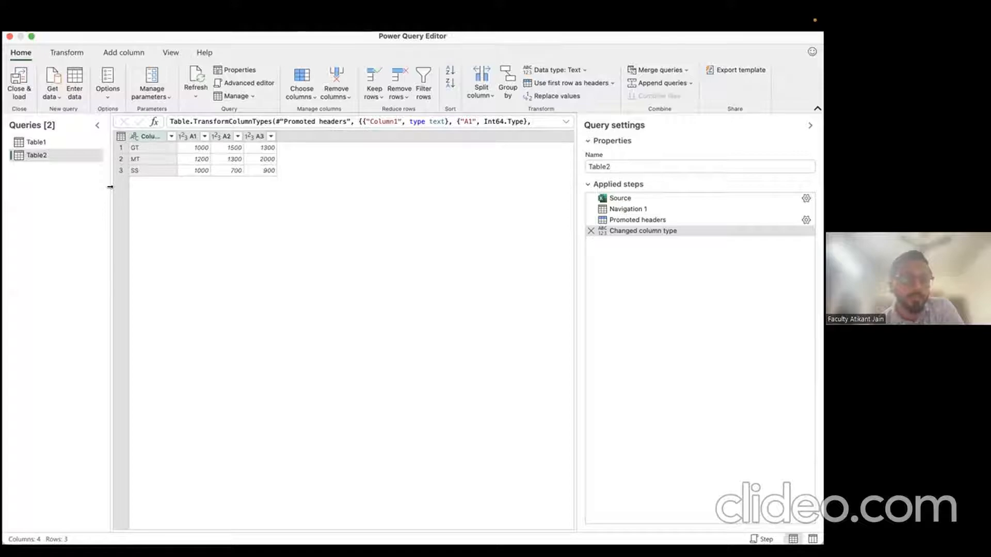
pyautogui.click(153, 137)
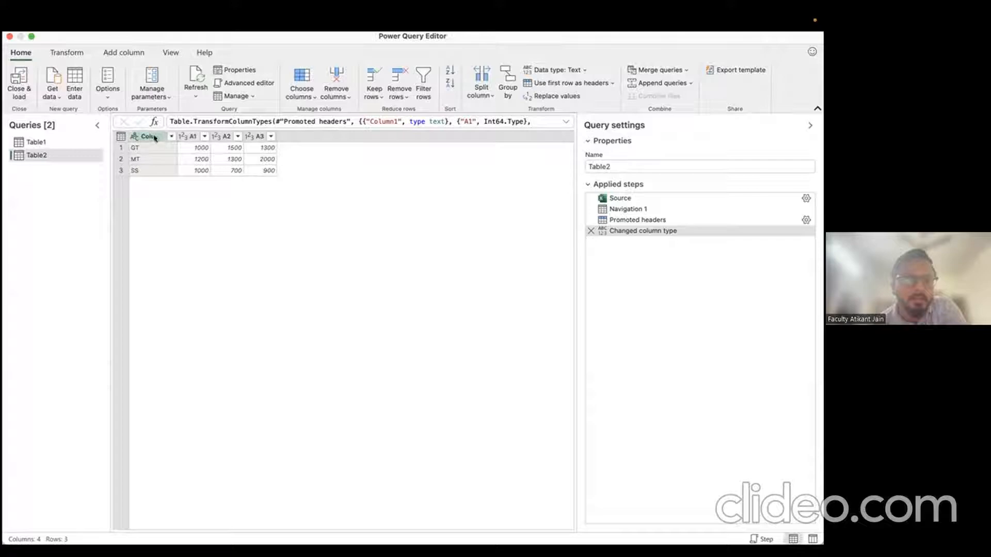
pyautogui.doubleClick(154, 137)
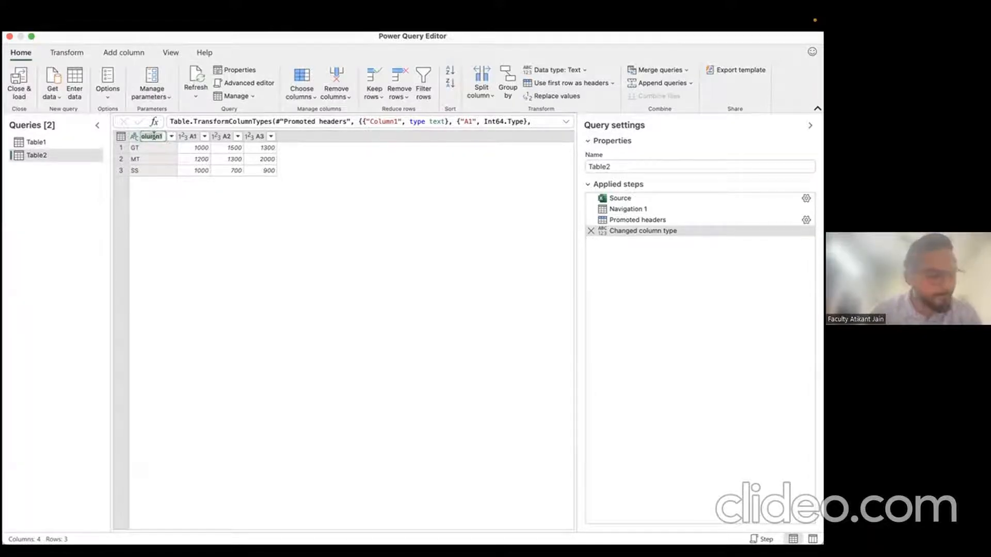
pyautogui.write('Cat')
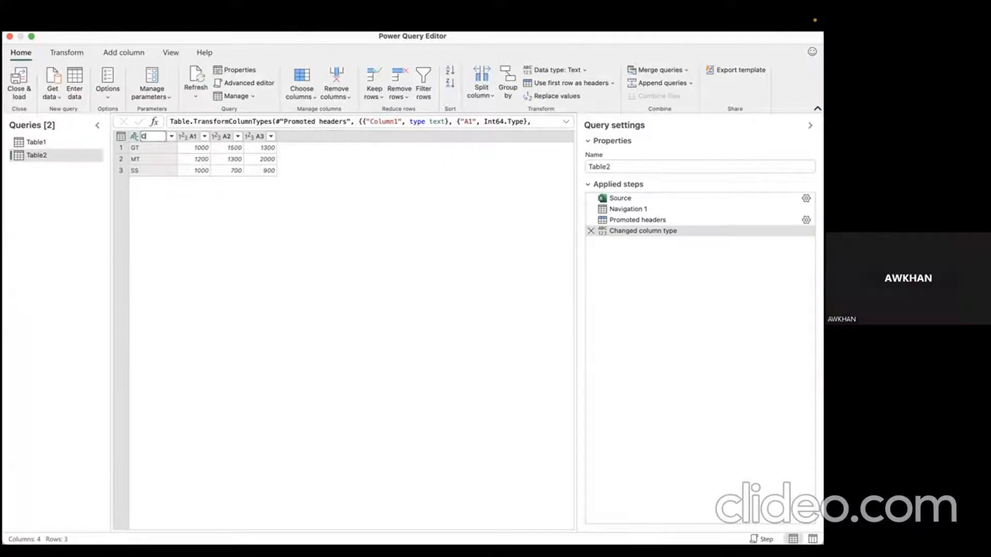
pyautogui.write('Chn')
pyautogui.write('nel')
pyautogui.press('Return')
pyautogui.doubleClick(190, 135)
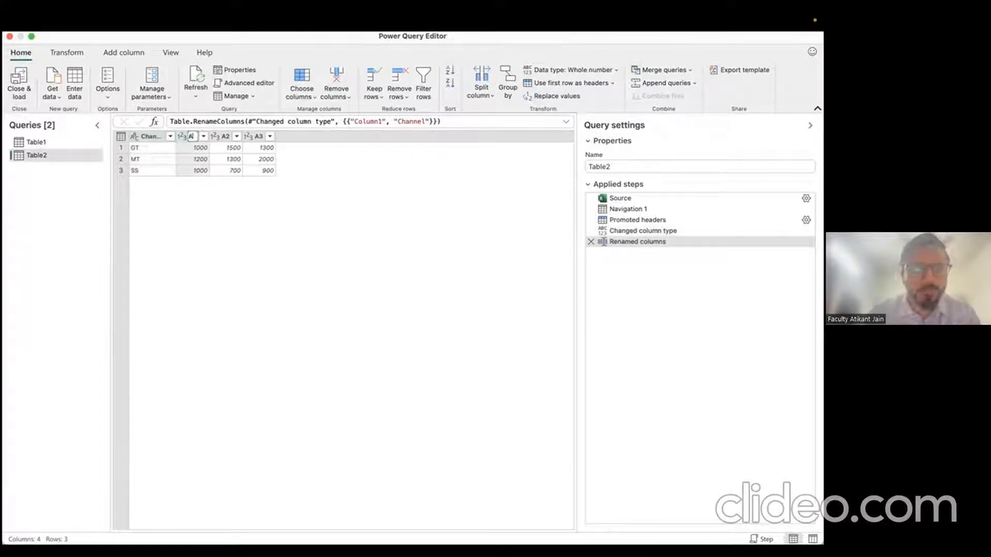
pyautogui.click(193, 159)
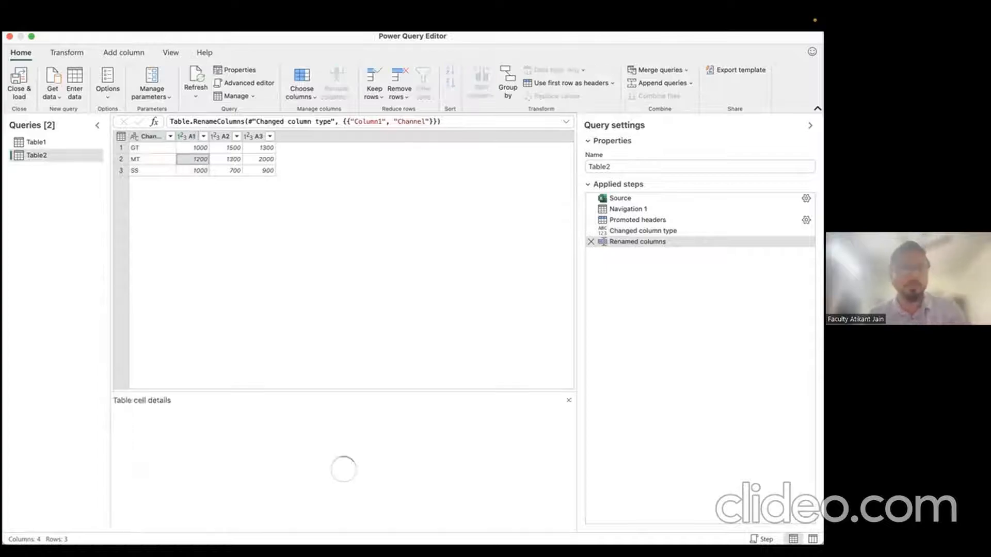
# Step: Rename Table1's Division column to Channel and compare the two queries' rows
pyautogui.doubleClick(88, 146)
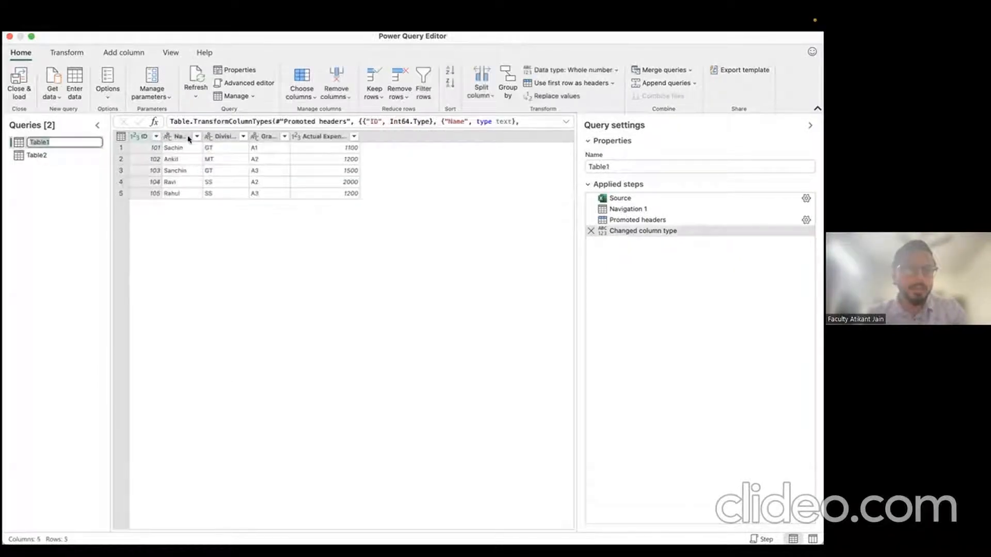
pyautogui.doubleClick(225, 136)
pyautogui.write('Ch')
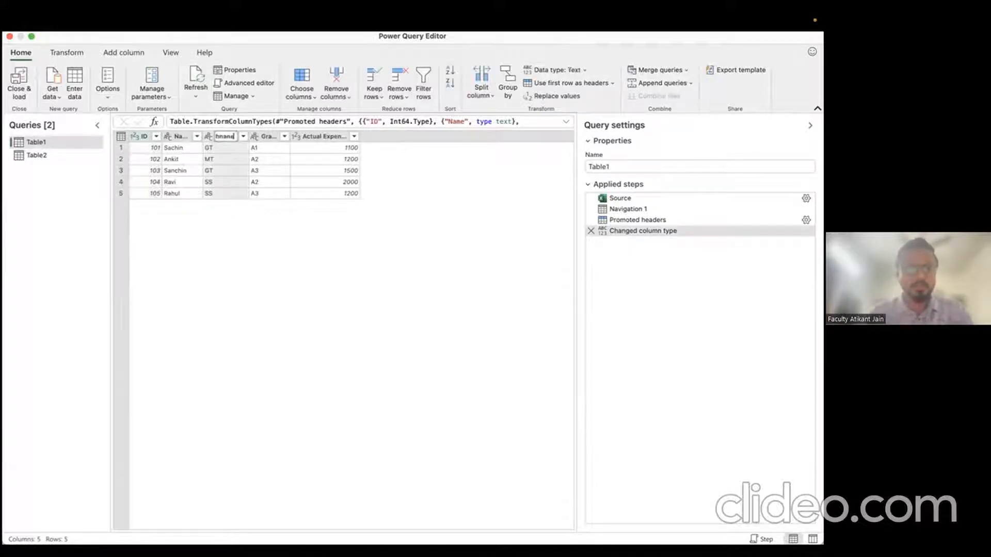
pyautogui.press('Return')
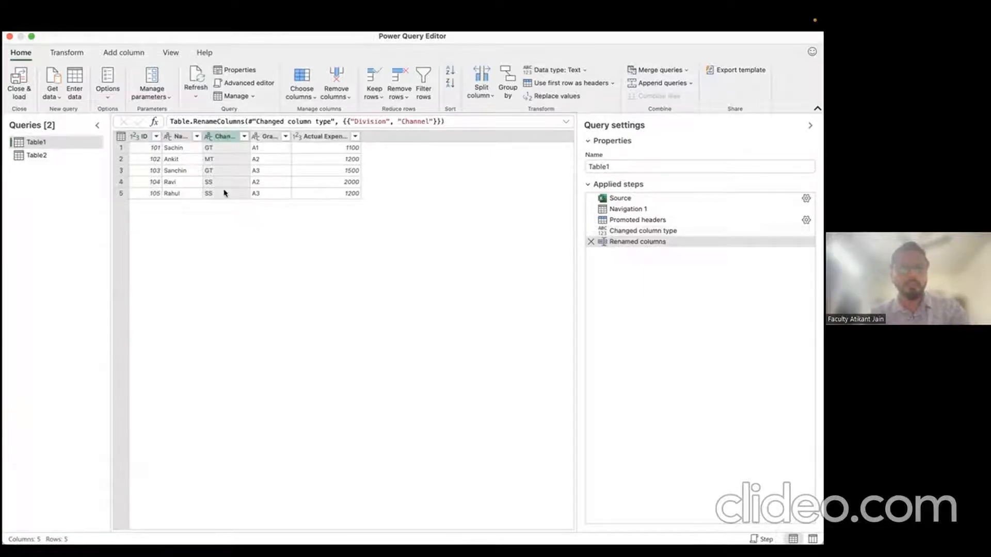
pyautogui.click(86, 153)
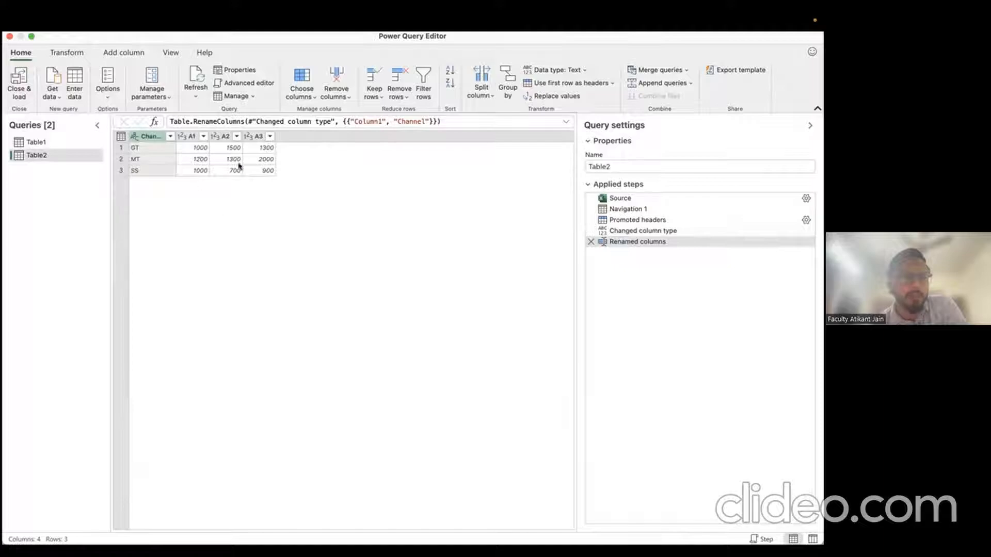
pyautogui.click(77, 140)
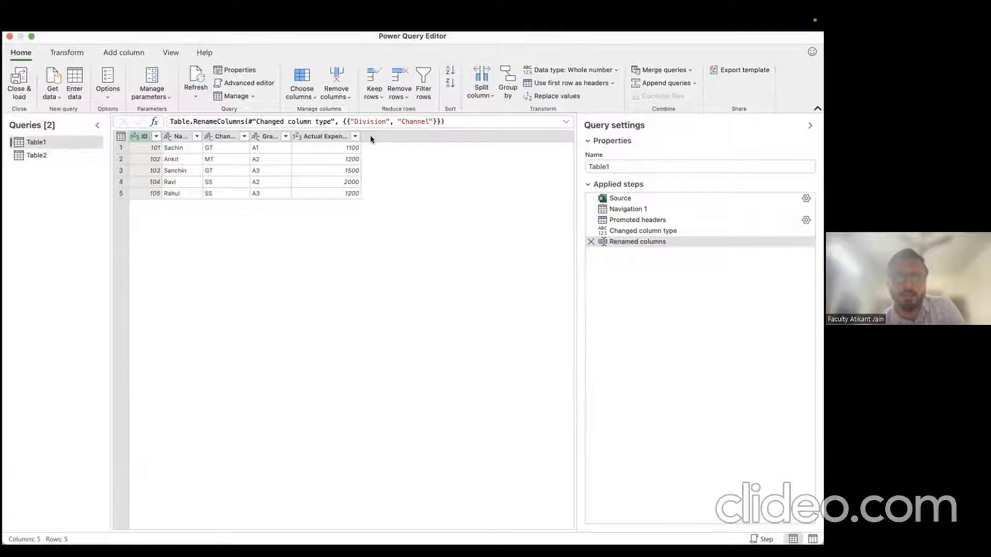
pyautogui.click(209, 153)
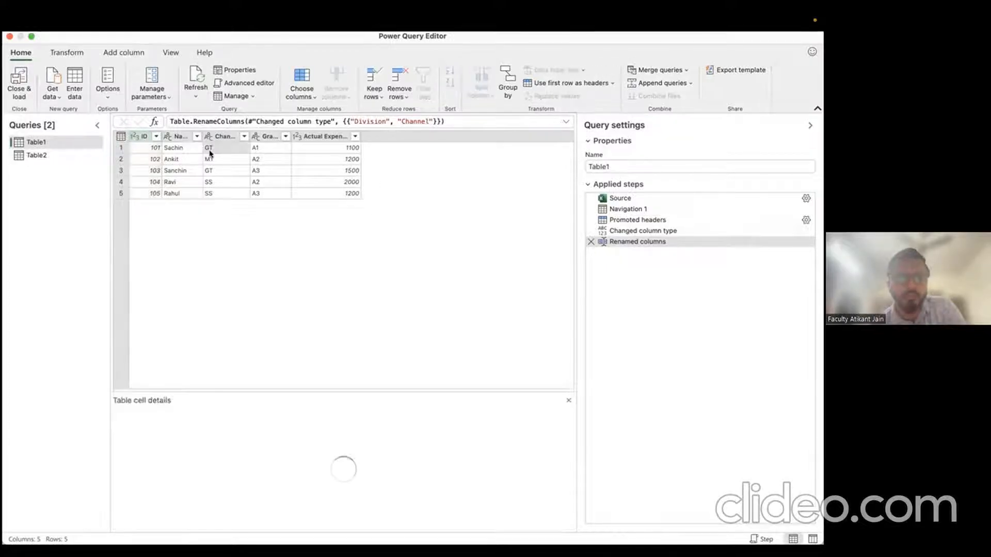
pyautogui.click(253, 153)
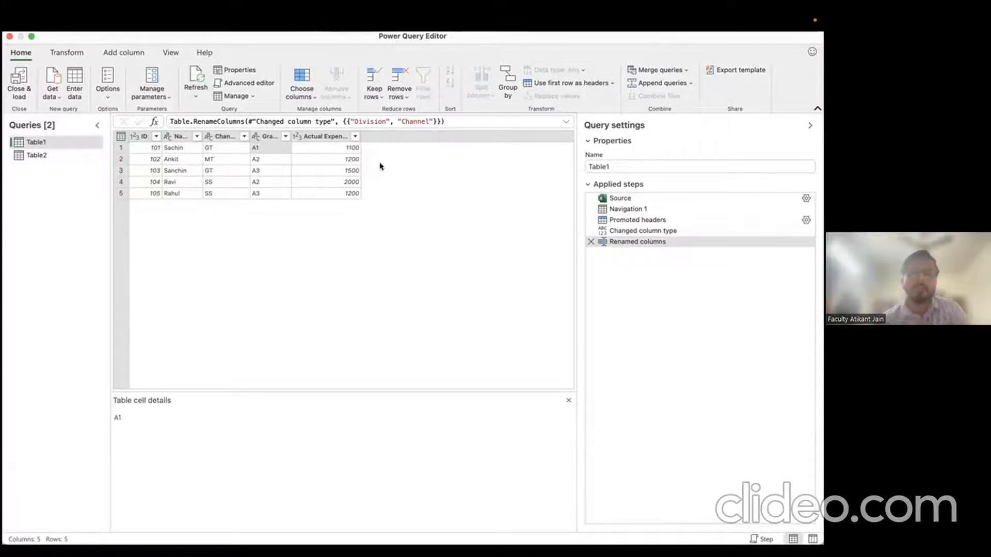
# Step: Unpivot Table2's grade columns into Attribute and Value rows, e.g. GT / A1 / 1000
pyautogui.click(56, 155)
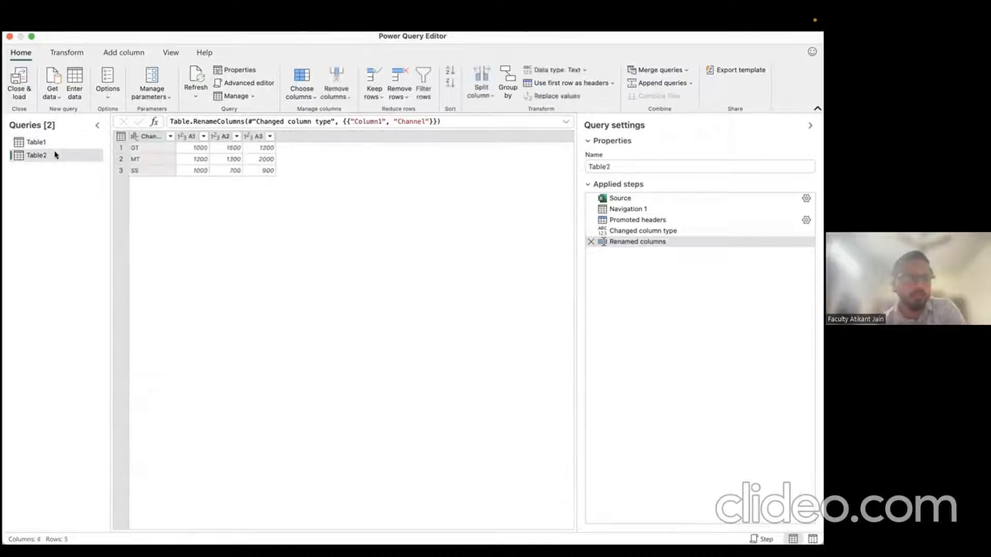
pyautogui.rightClick(144, 136)
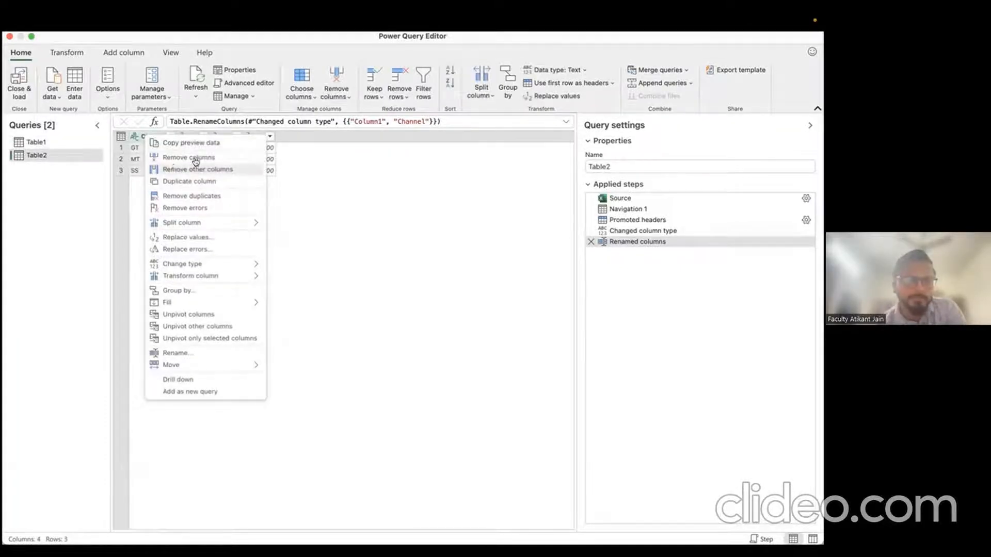
pyautogui.moveTo(208, 305)
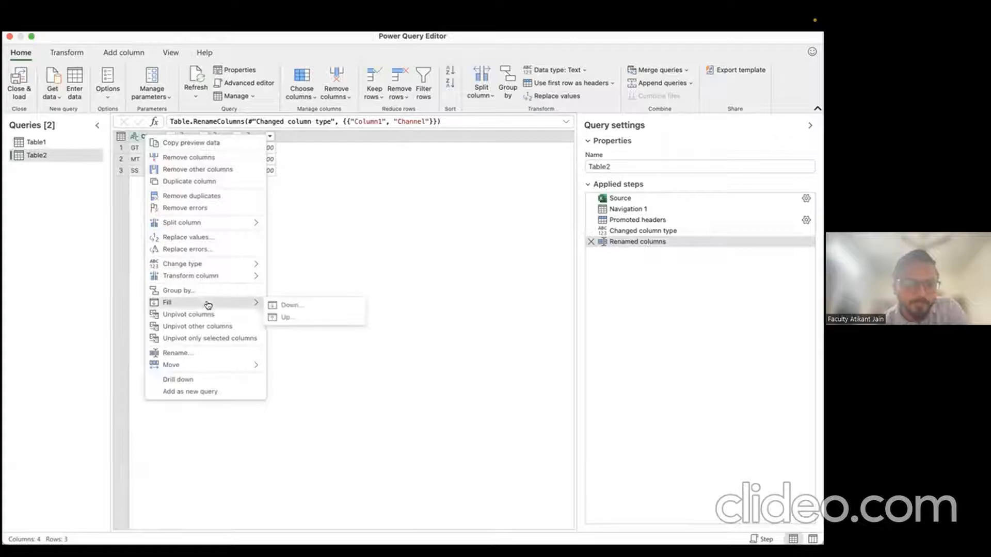
pyautogui.click(225, 327)
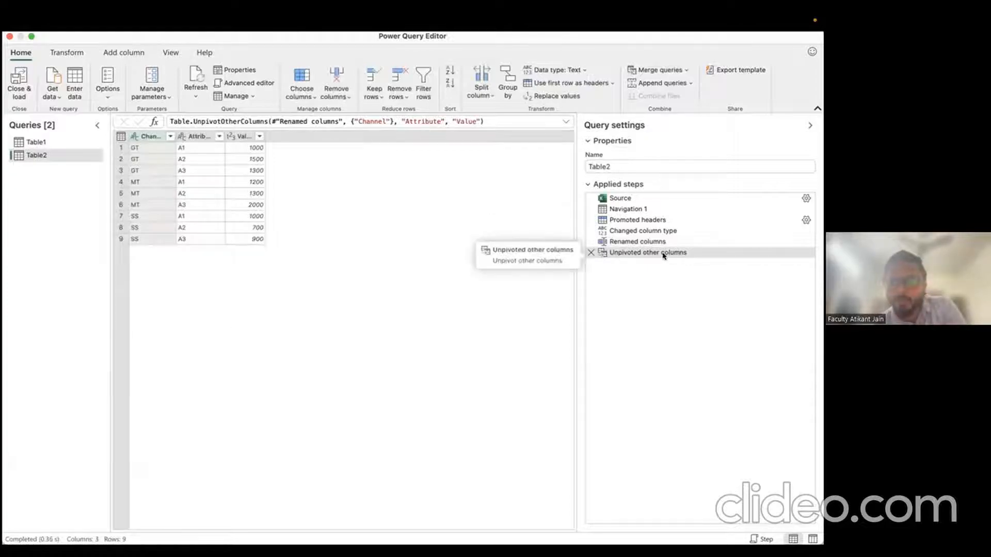
pyautogui.click(150, 148)
pyautogui.click(191, 150)
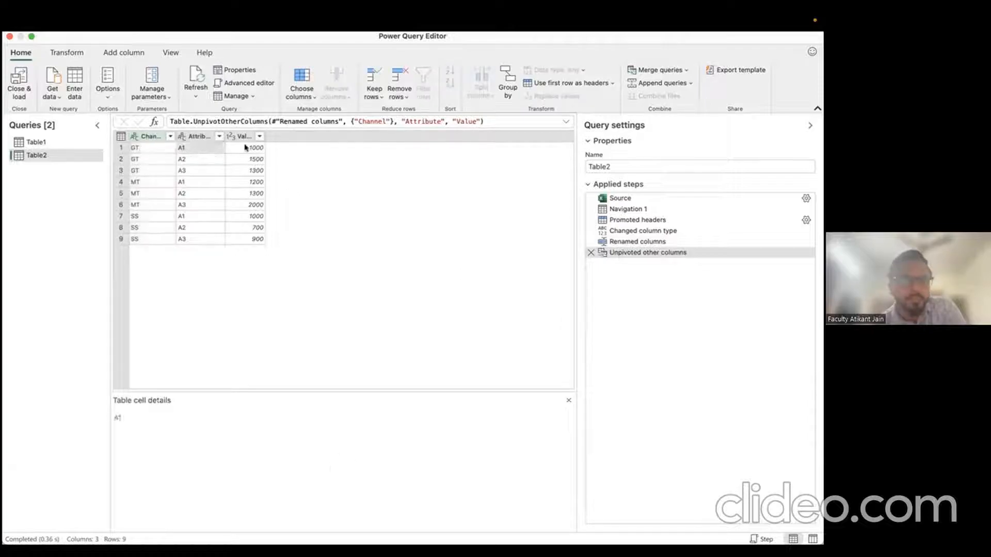
pyautogui.click(250, 147)
pyautogui.click(153, 160)
pyautogui.click(192, 159)
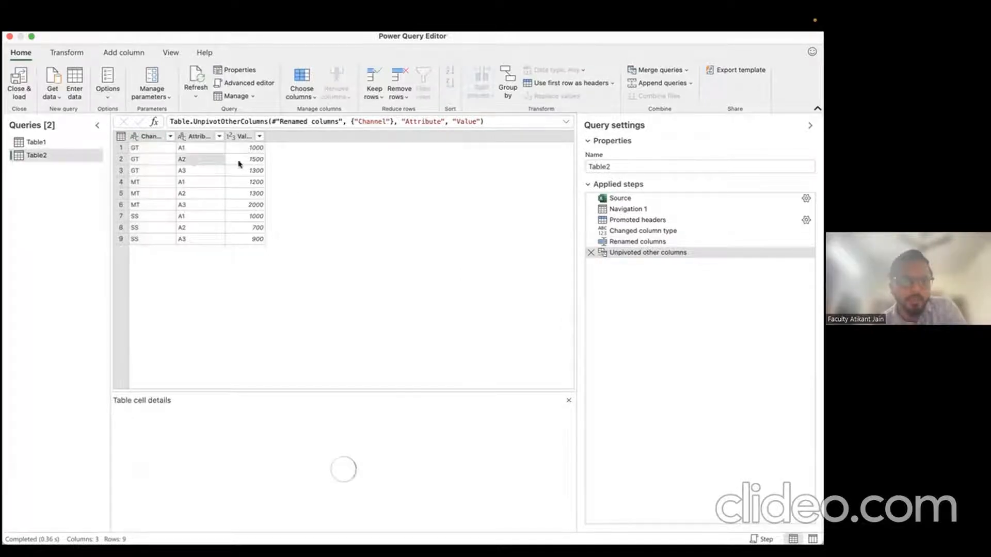
pyautogui.click(240, 160)
# Step: Rename Attribute to Grade and Value to Limit, then return to the Table1 query
pyautogui.click(196, 136)
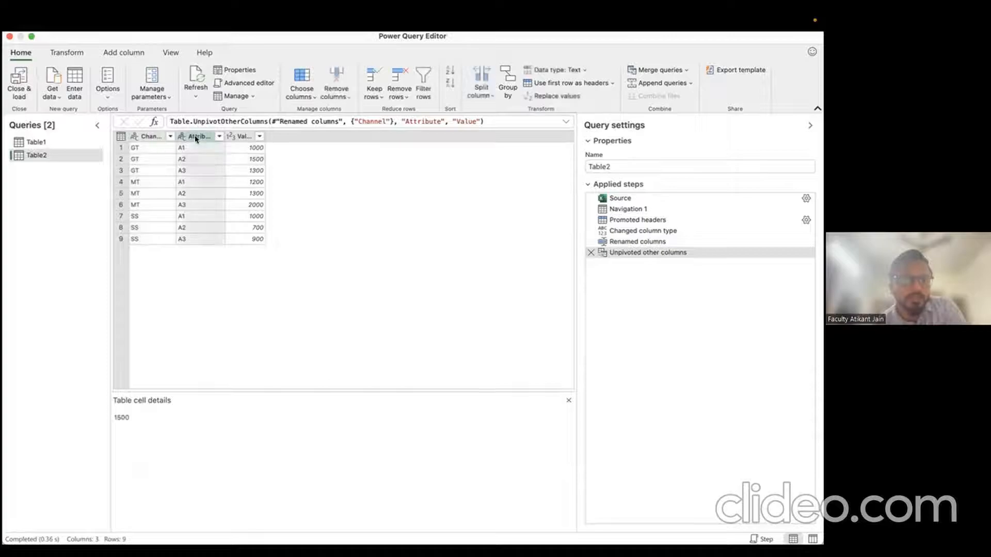
pyautogui.write('Grade')
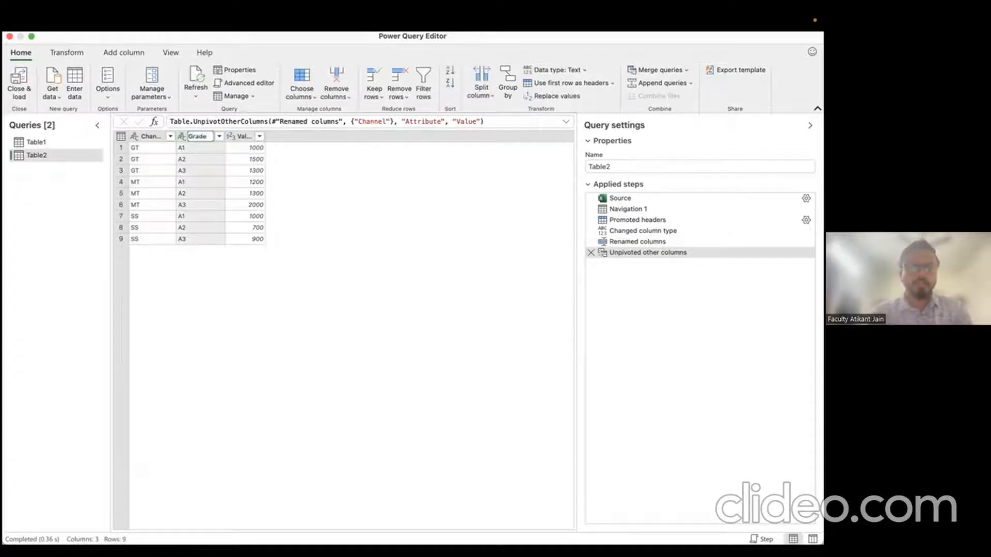
pyautogui.press('Return')
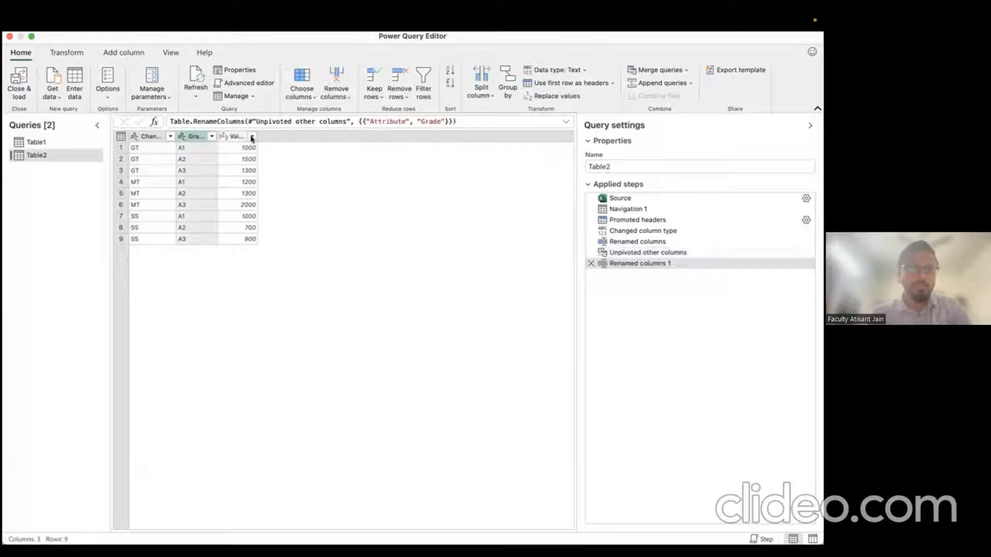
pyautogui.moveTo(253, 136); pyautogui.dragTo(287, 136)
pyautogui.doubleClick(259, 138)
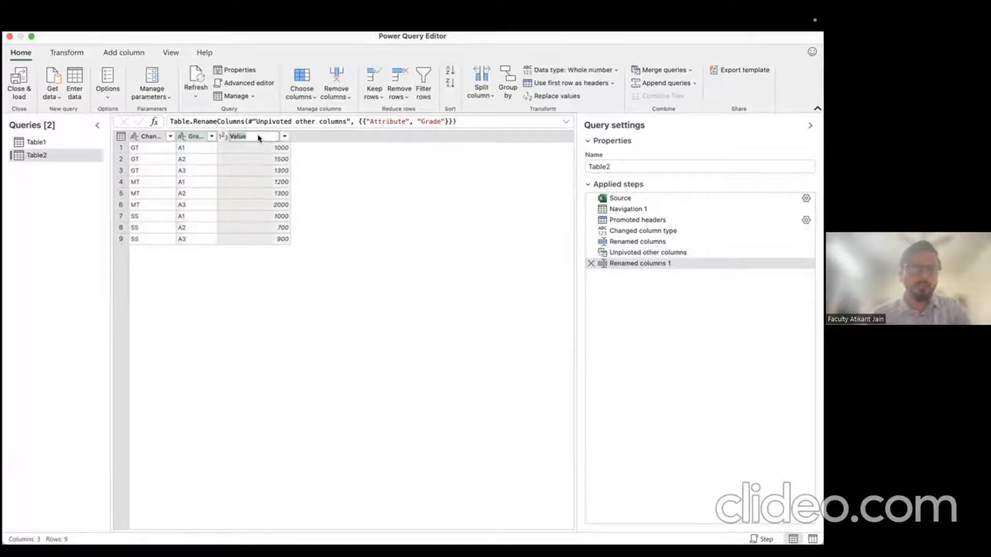
pyautogui.write('Uimit')
pyautogui.press('Return')
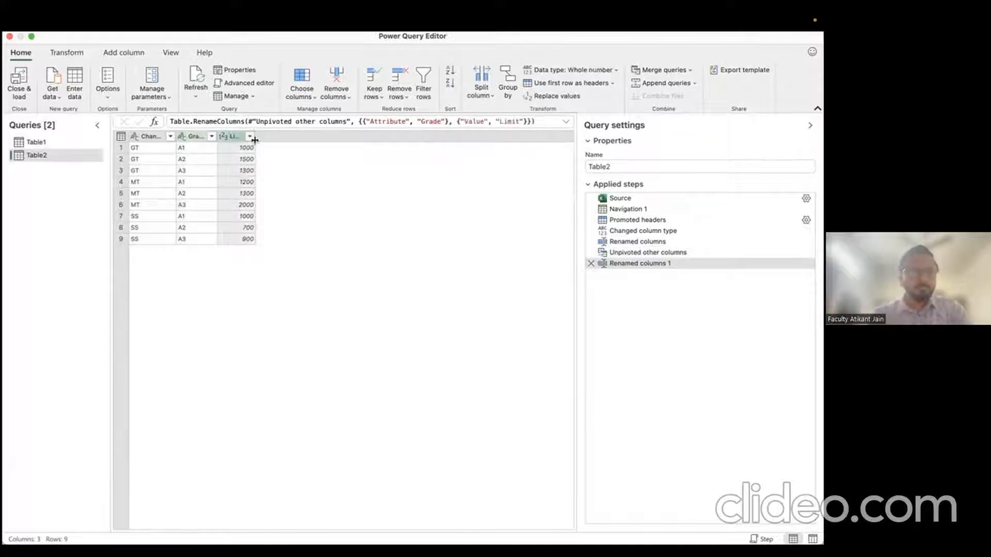
pyautogui.click(144, 159)
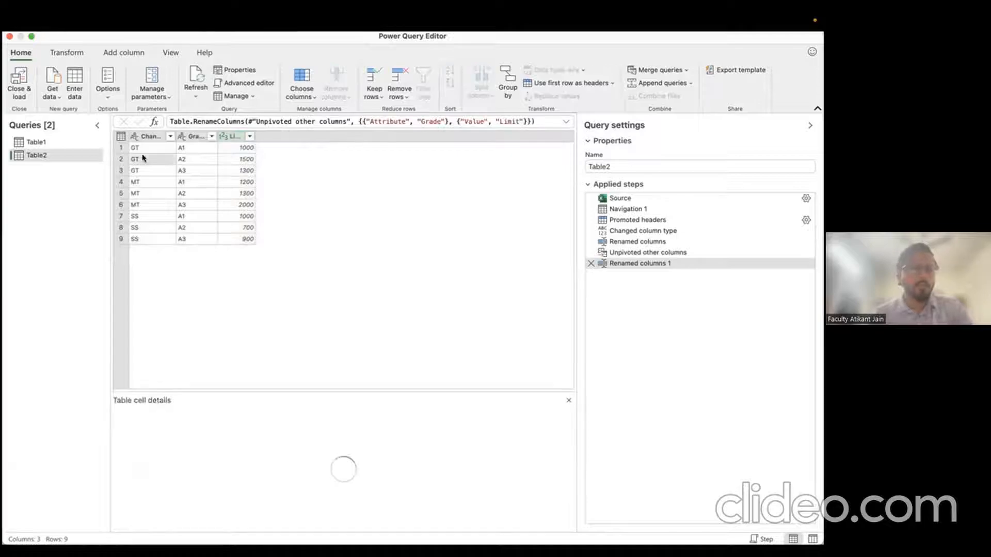
pyautogui.click(189, 161)
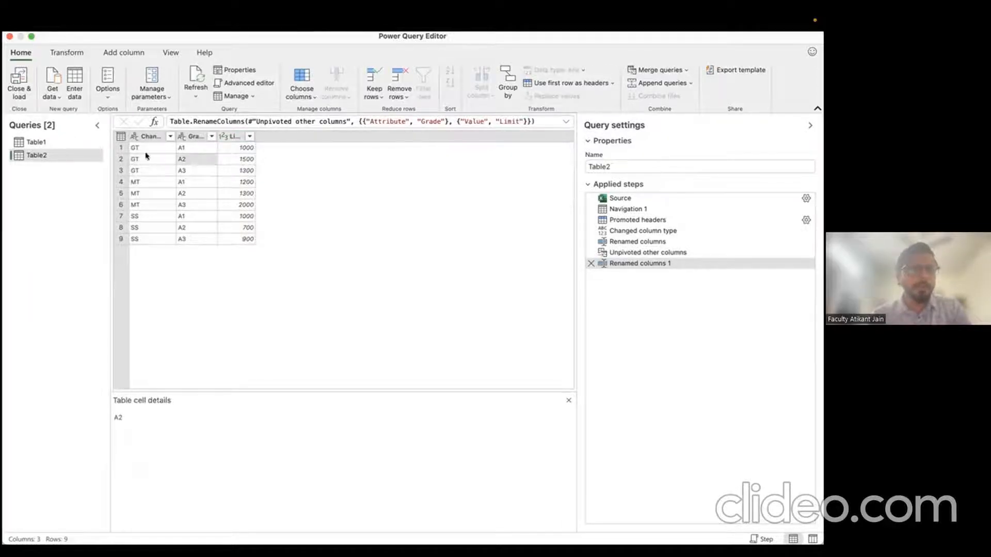
pyautogui.click(67, 142)
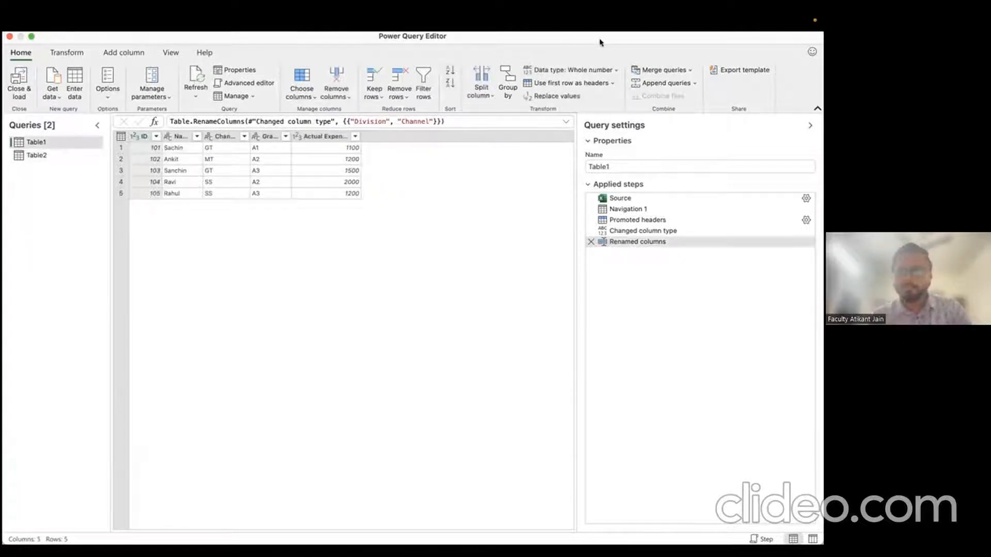
# Step: Left-outer merge Table1 with Table2, matching Channel and Grade in both tables
pyautogui.moveTo(600, 42); pyautogui.dragTo(599, 88)
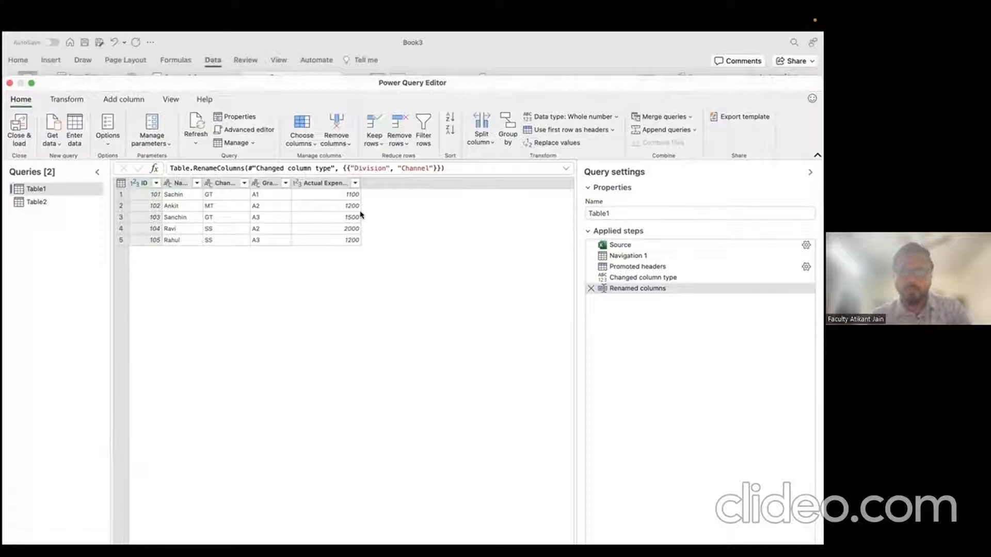
pyautogui.click(664, 116)
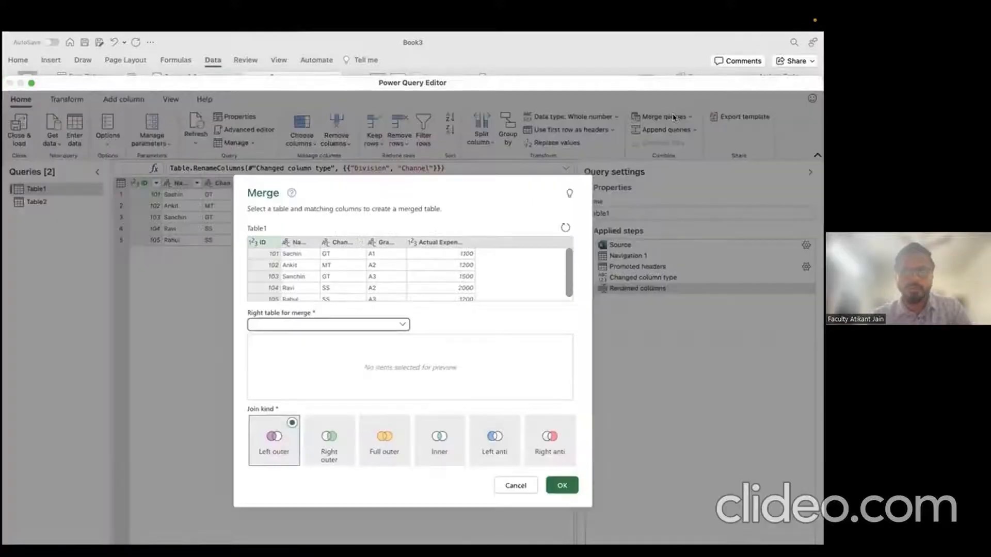
pyautogui.moveTo(428, 189); pyautogui.dragTo(445, 130)
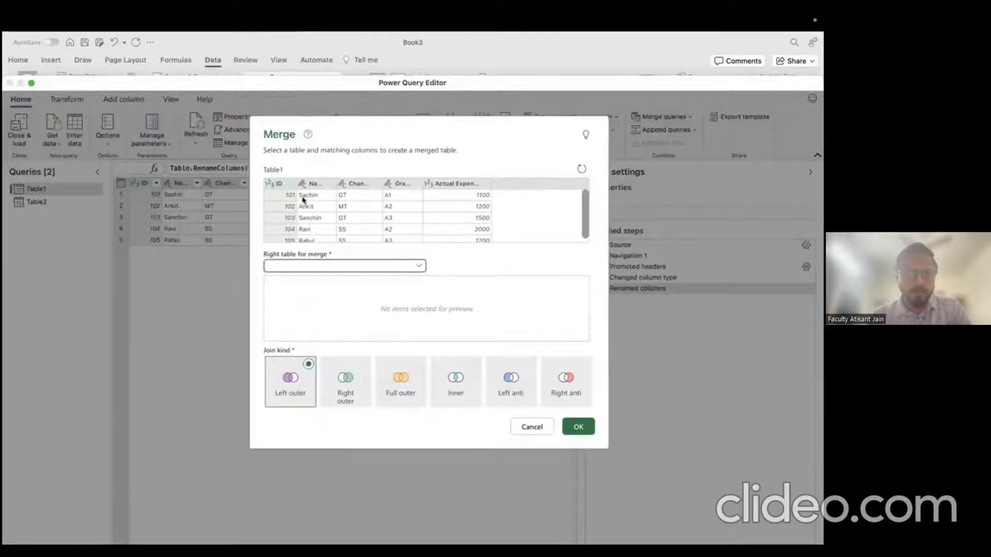
pyautogui.click(332, 267)
pyautogui.click(325, 294)
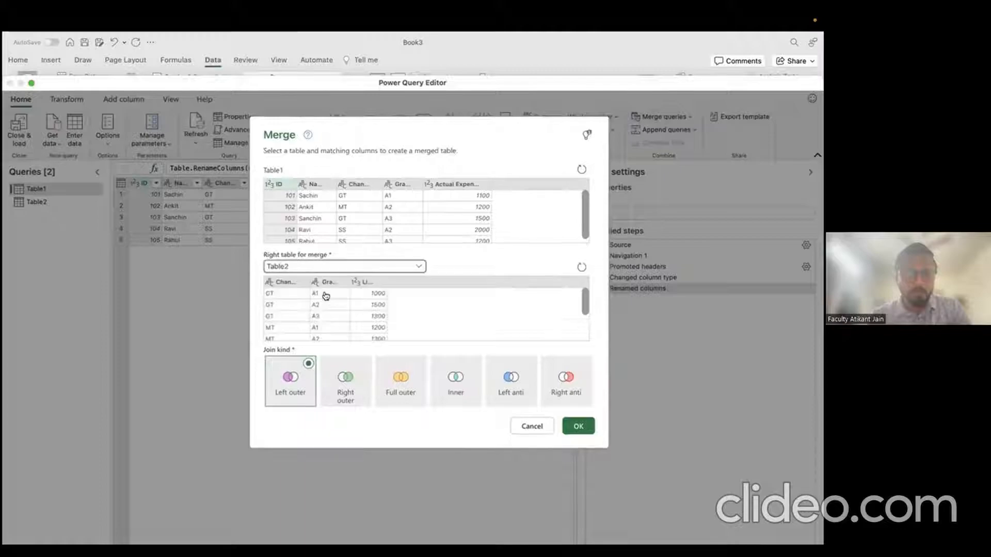
pyautogui.click(354, 186)
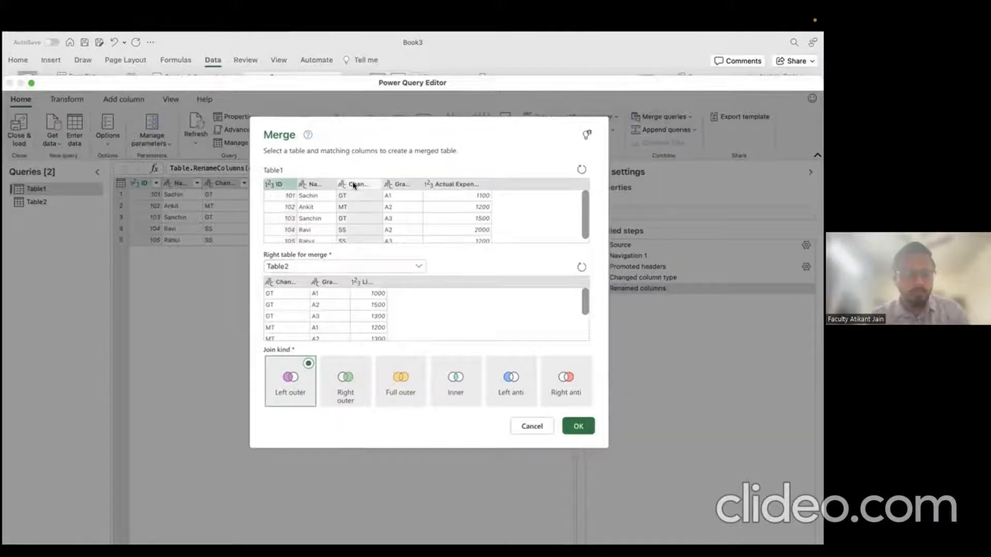
pyautogui.click(396, 186)
pyautogui.click(368, 187)
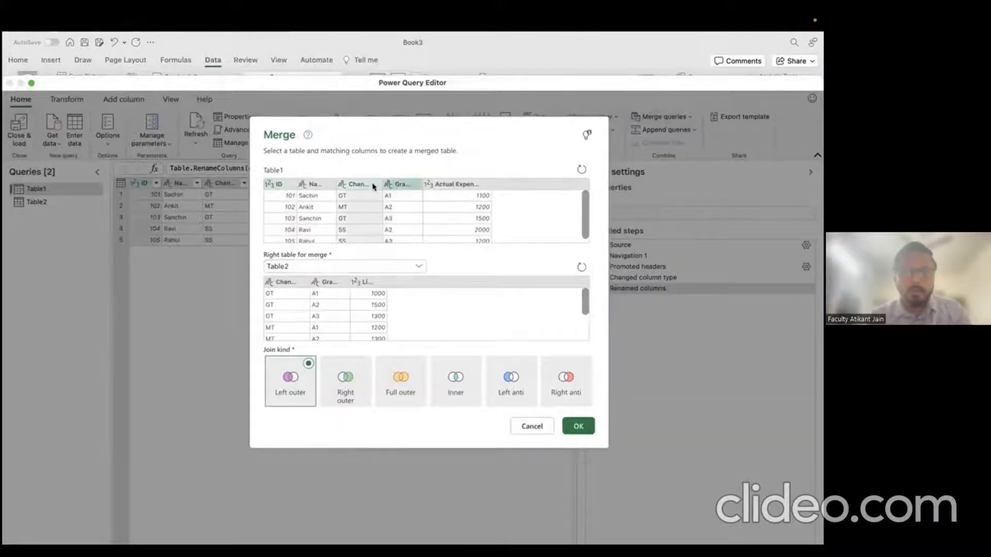
pyautogui.keyDown('super'); pyautogui.click(394, 187); pyautogui.keyUp('super')
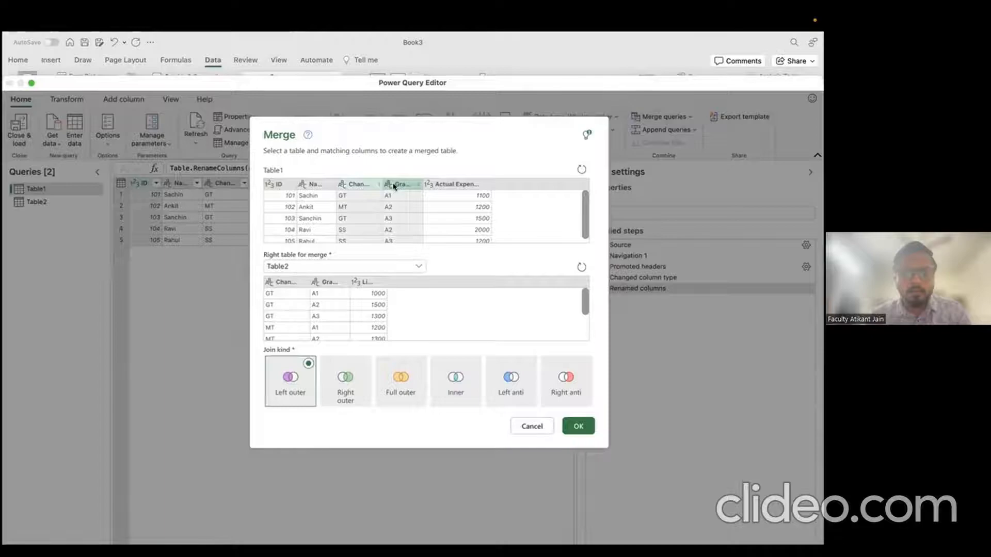
pyautogui.click(292, 284)
pyautogui.keyDown('super'); pyautogui.click(327, 282); pyautogui.keyUp('super')
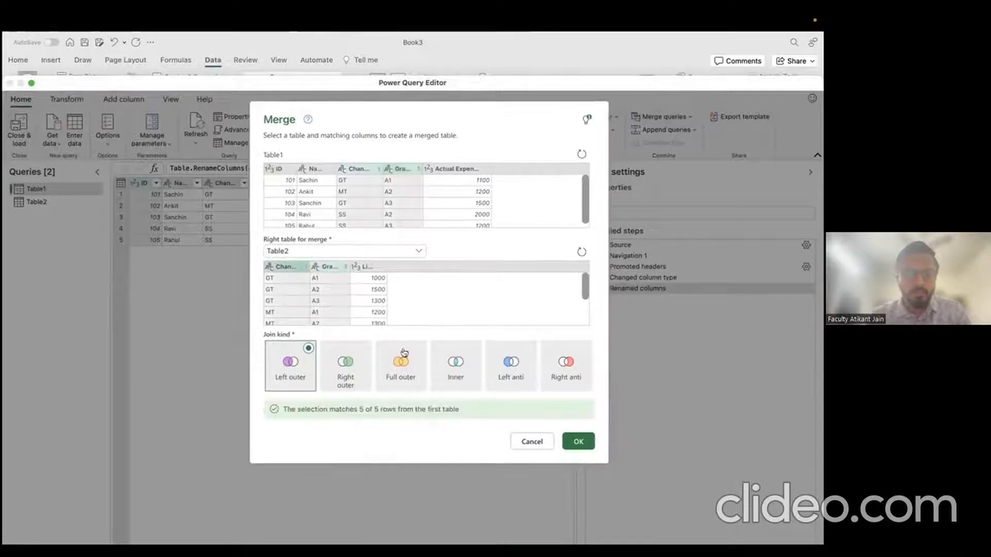
pyautogui.click(576, 441)
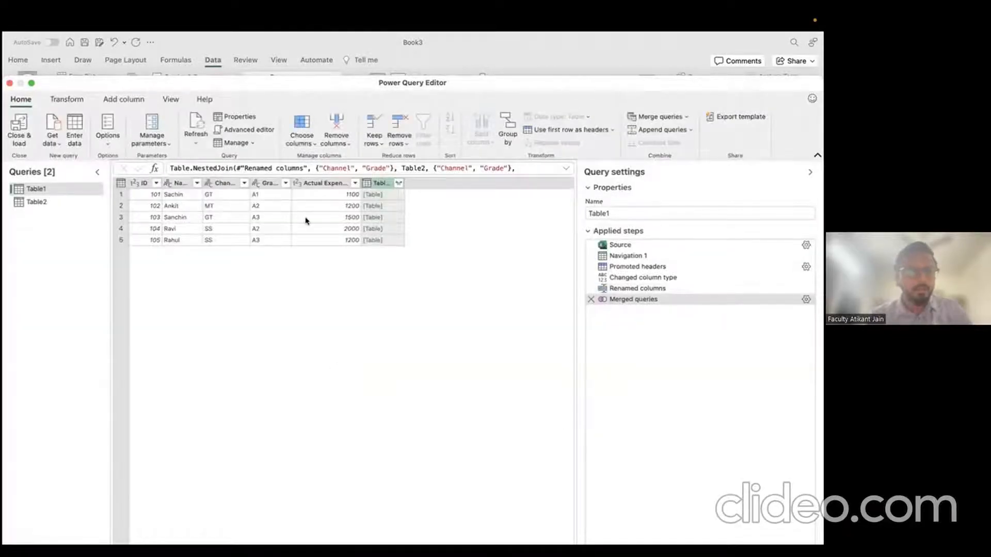
# Step: Expand the merged Table2 column to bring in only the Limit field
pyautogui.click(398, 184)
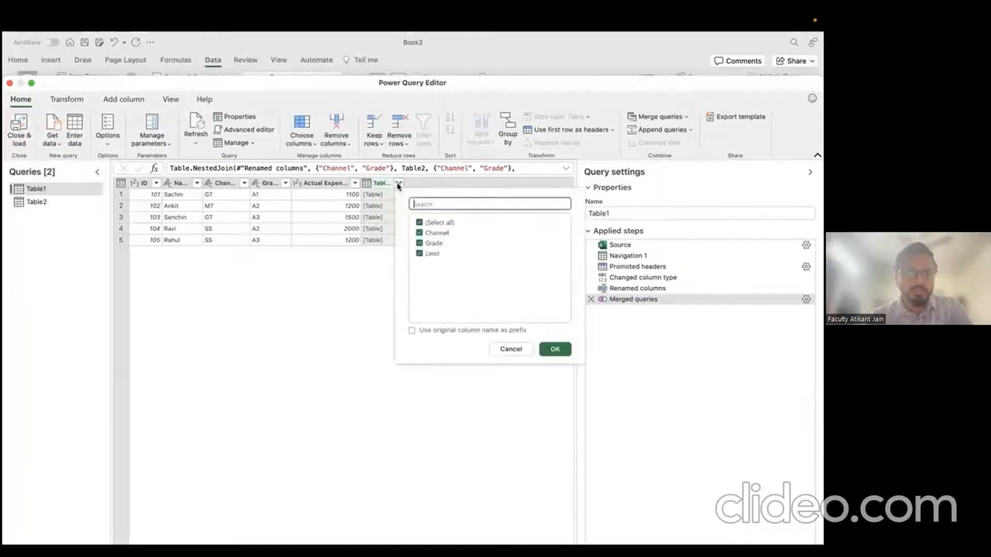
pyautogui.click(421, 222)
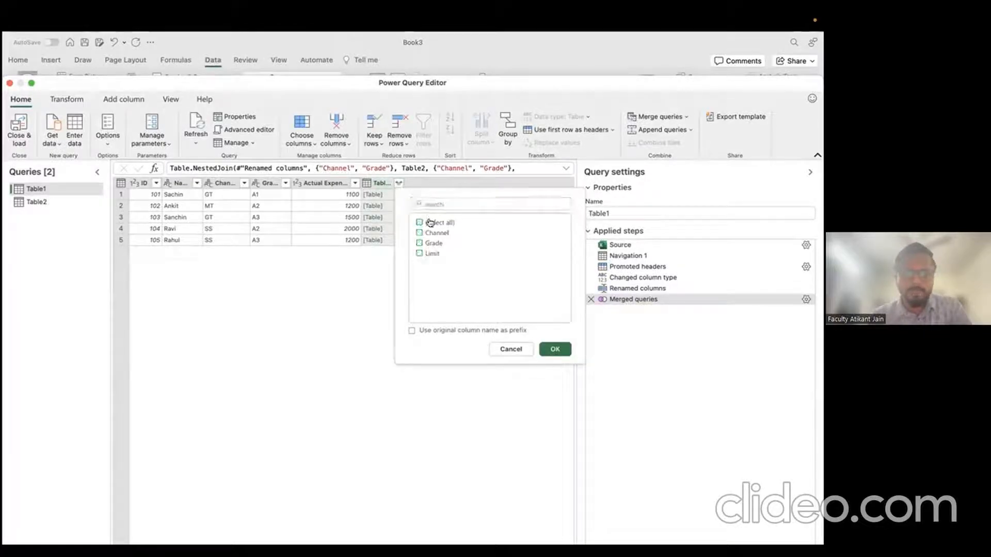
pyautogui.click(420, 254)
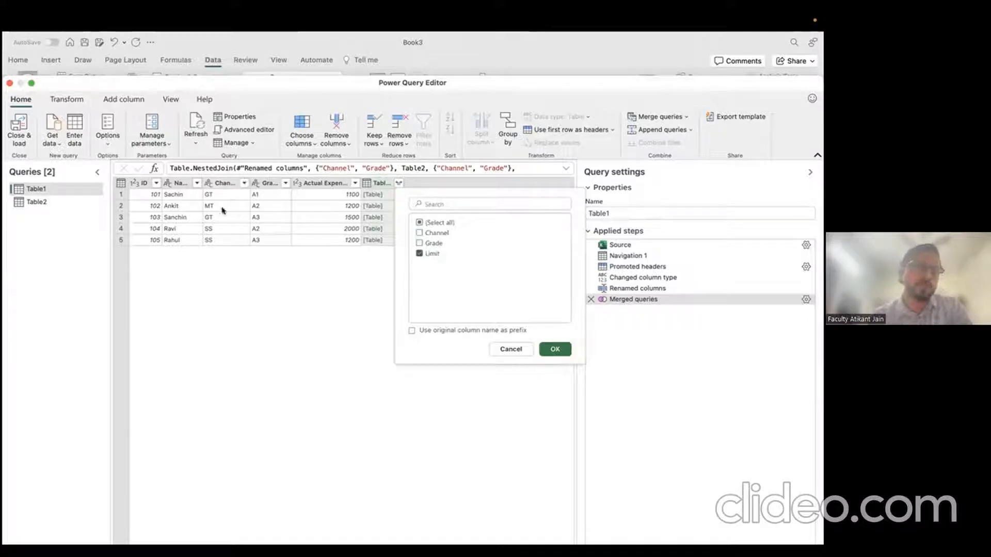
pyautogui.click(555, 350)
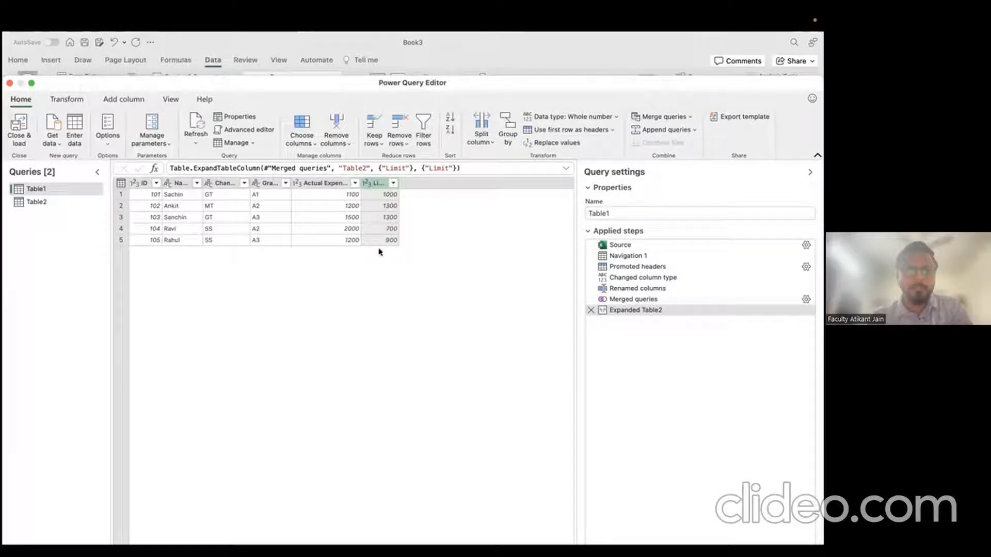
# Step: Verify the limits per row, e.g. 1000 for grade A1 and 1300 for MT/A2
pyautogui.click(217, 195)
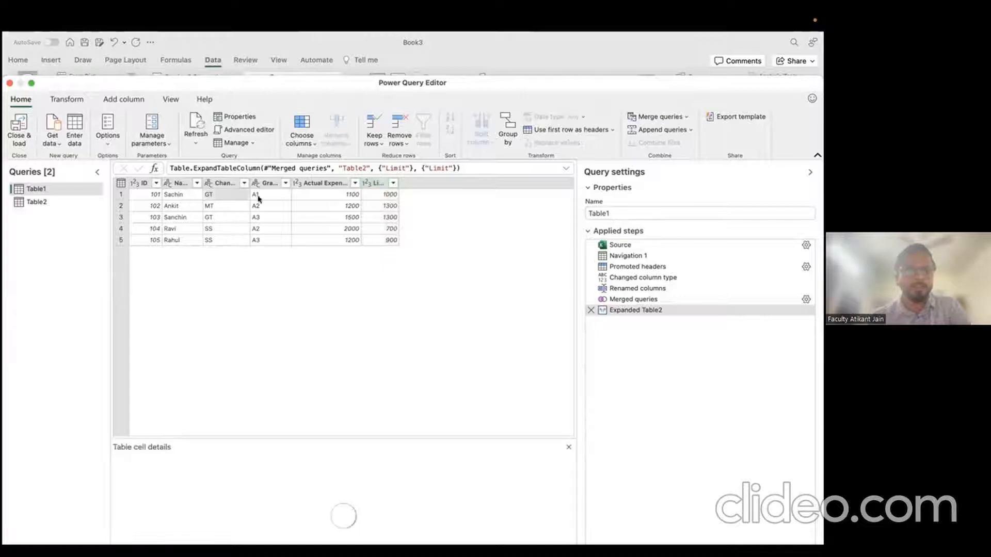
pyautogui.click(261, 198)
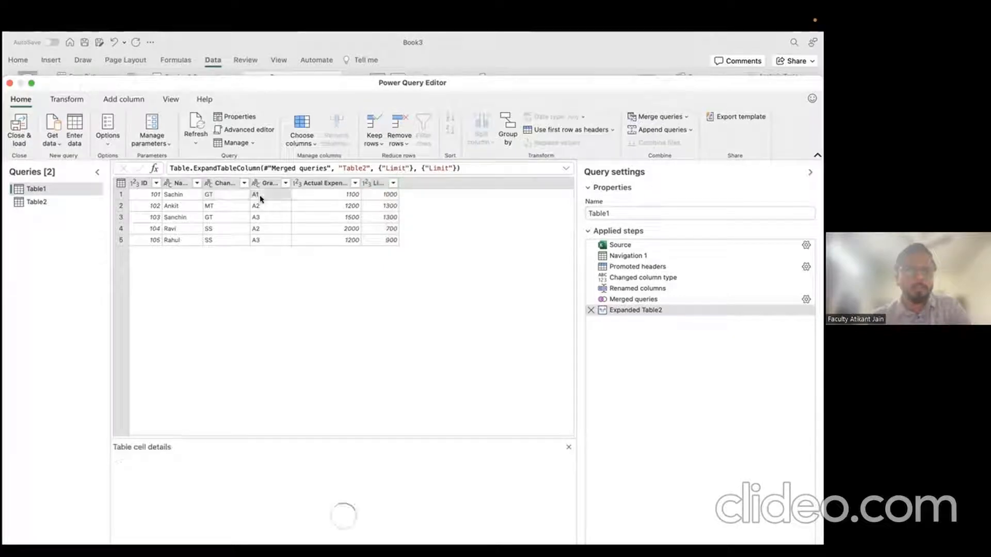
pyautogui.click(341, 197)
pyautogui.click(387, 196)
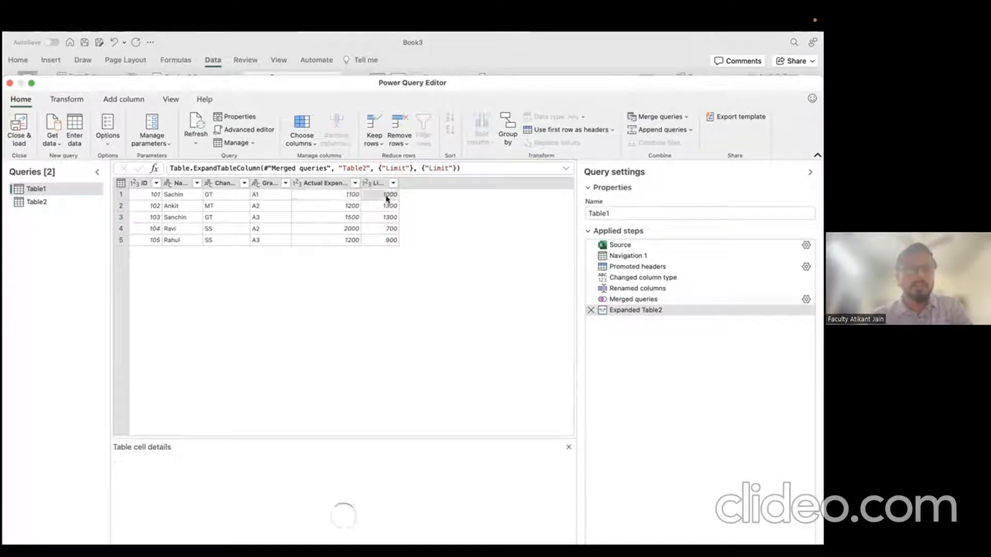
pyautogui.click(221, 206)
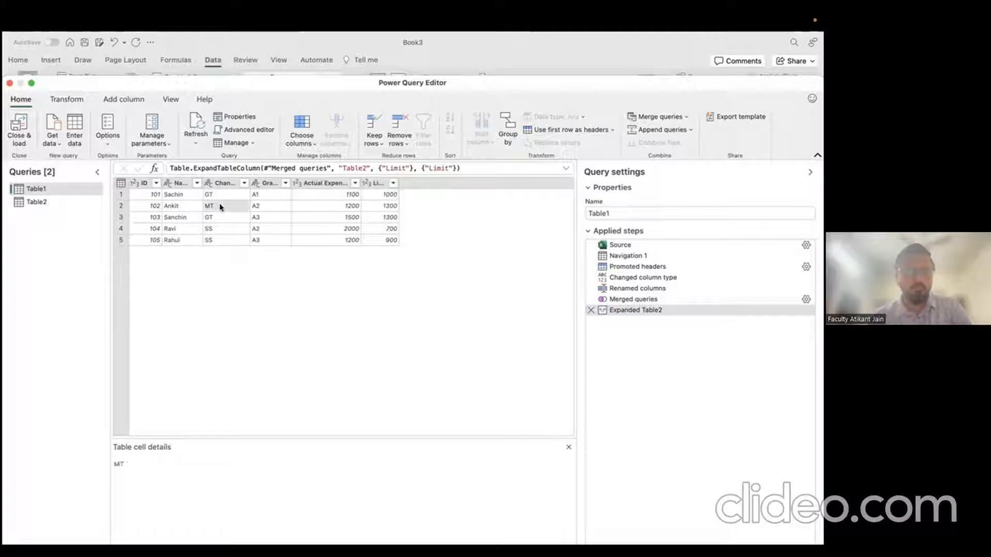
pyautogui.click(263, 209)
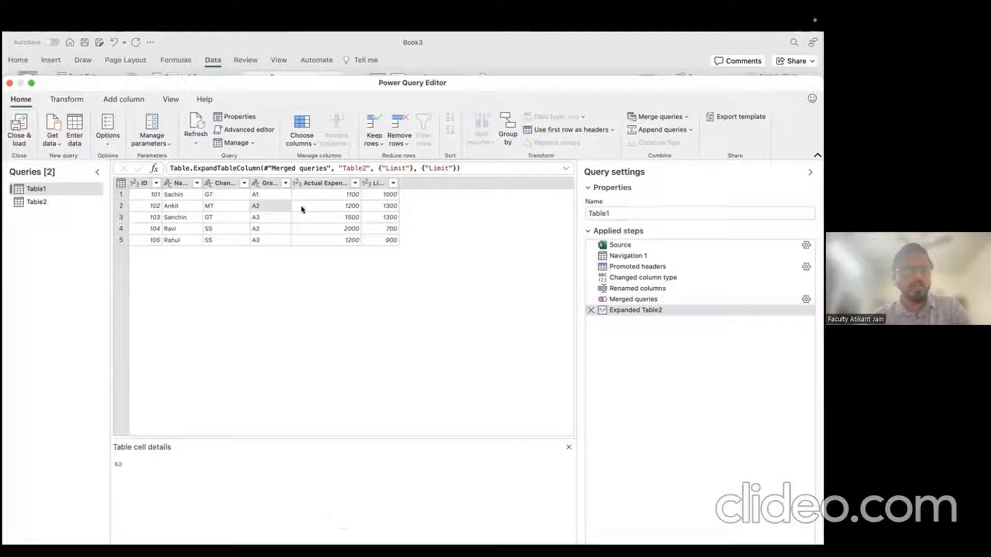
pyautogui.click(347, 209)
pyautogui.click(166, 208)
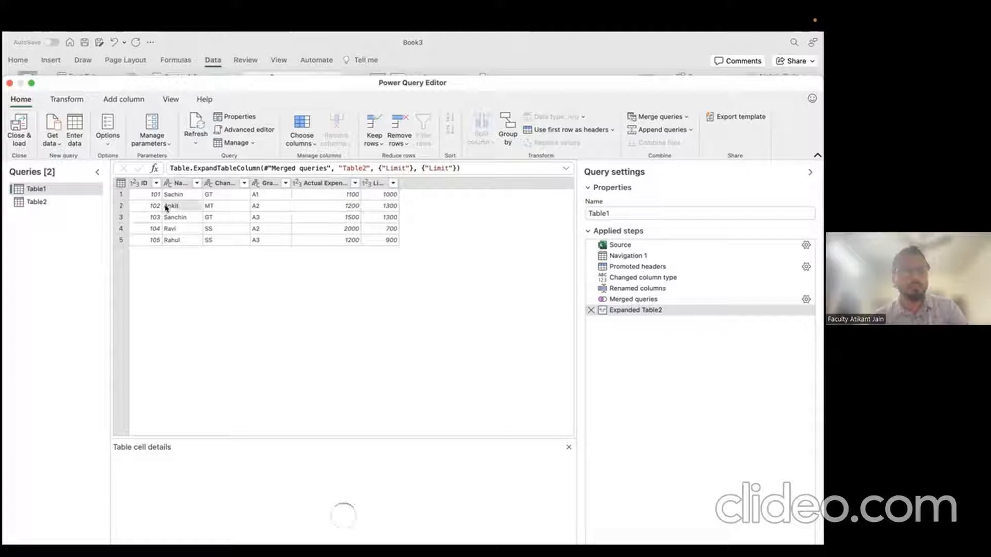
pyautogui.click(312, 206)
pyautogui.click(386, 209)
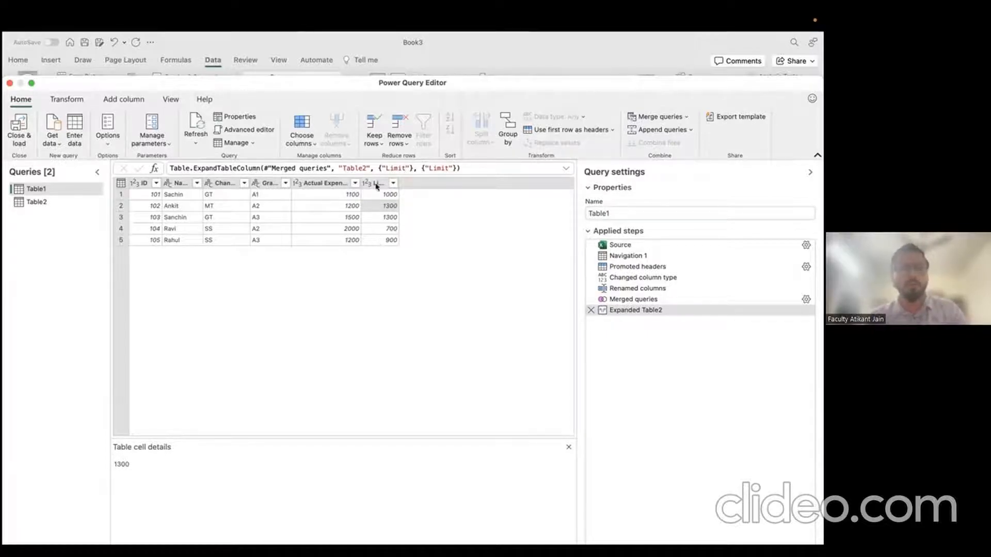
pyautogui.click(136, 99)
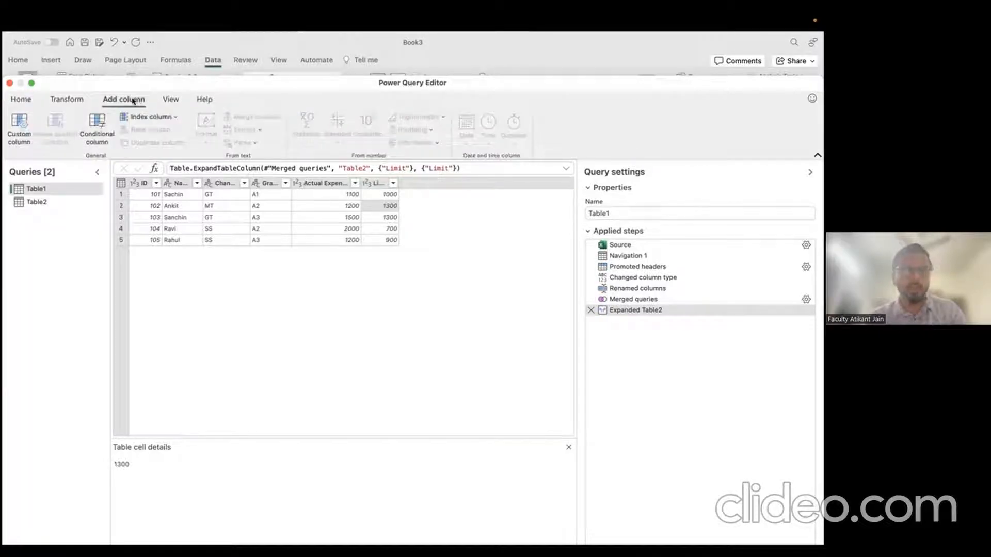
# Step: Start a custom column, then cancel it without adding anything
pyautogui.click(18, 128)
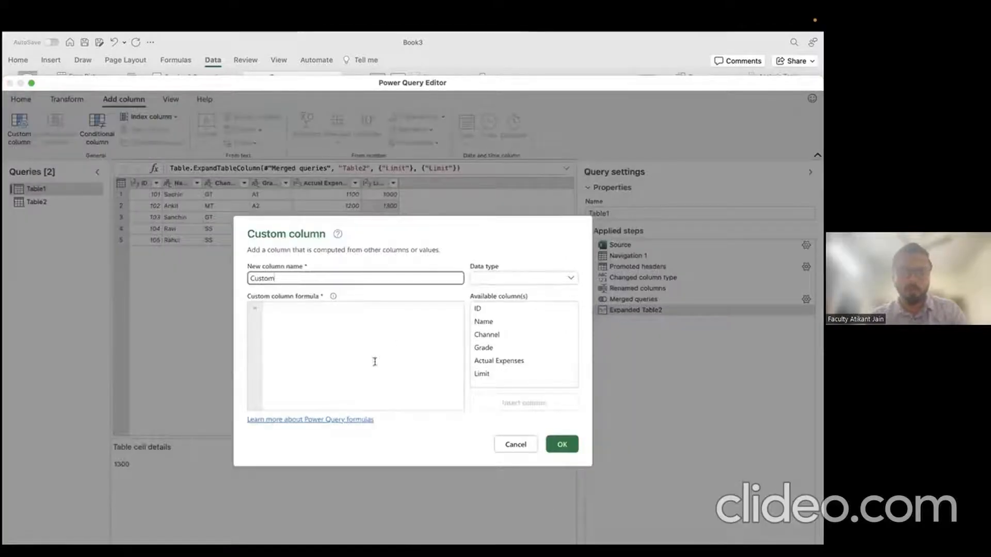
pyautogui.click(295, 314)
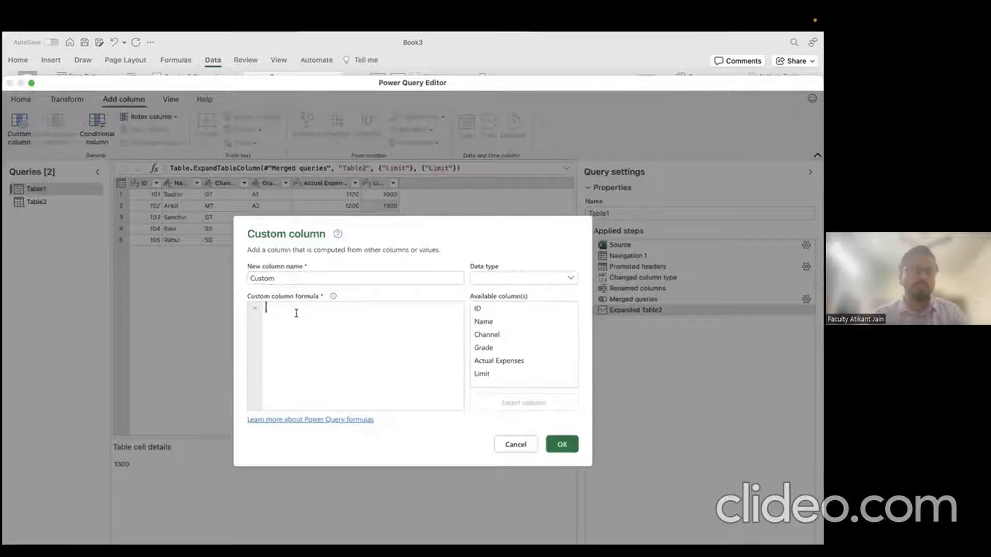
pyautogui.click(515, 445)
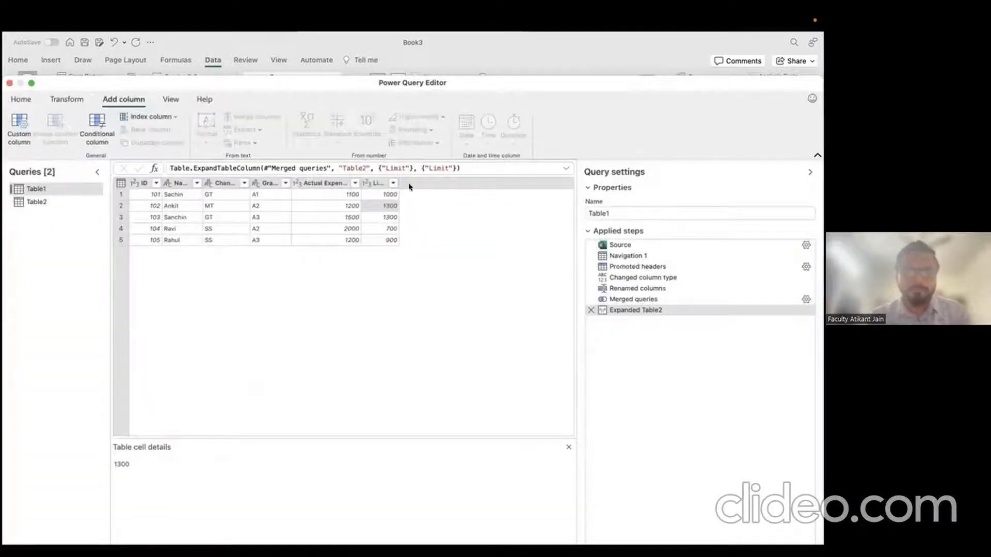
# Step: Set up a conditional column testing whether Actual Expenses is greater than the Limit column
pyautogui.click(97, 132)
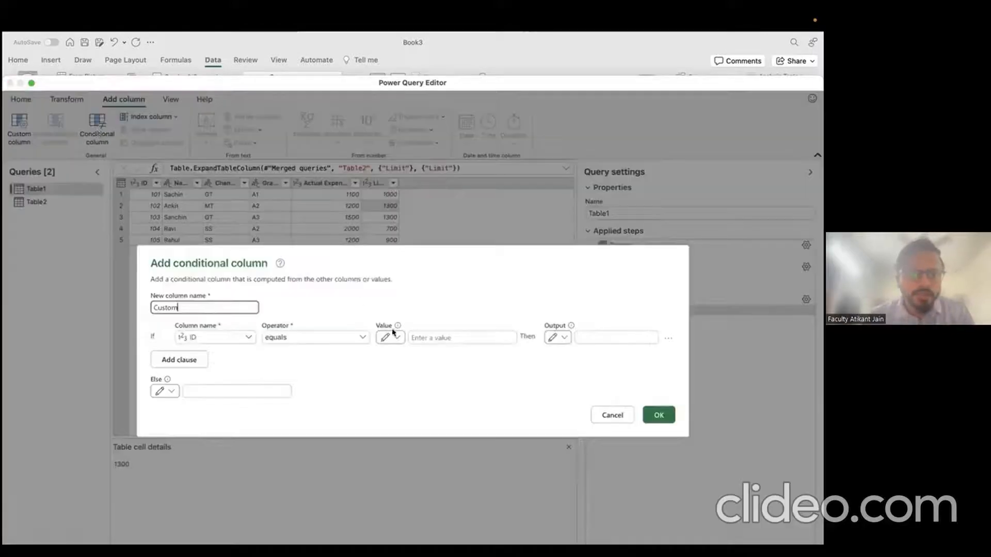
pyautogui.moveTo(319, 256); pyautogui.dragTo(352, 320)
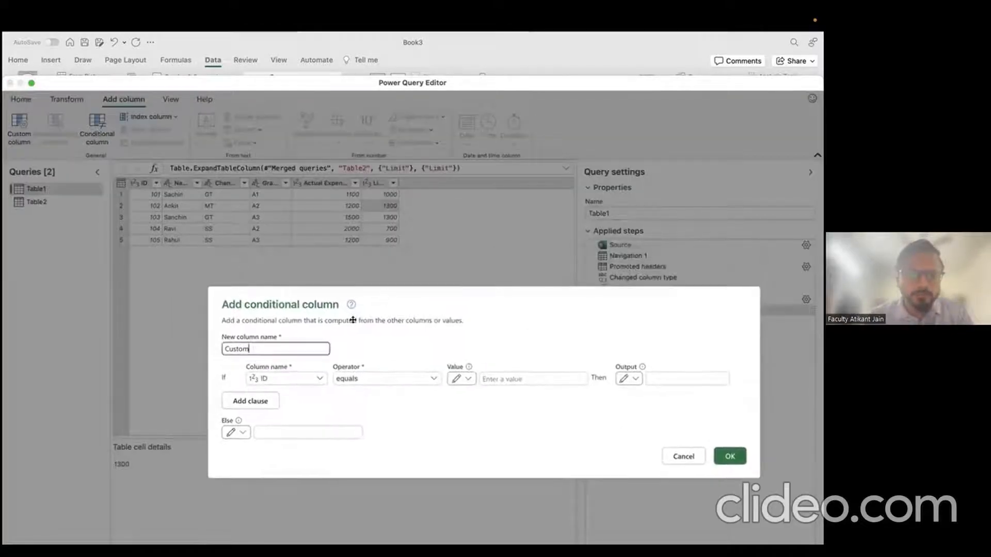
pyautogui.click(296, 379)
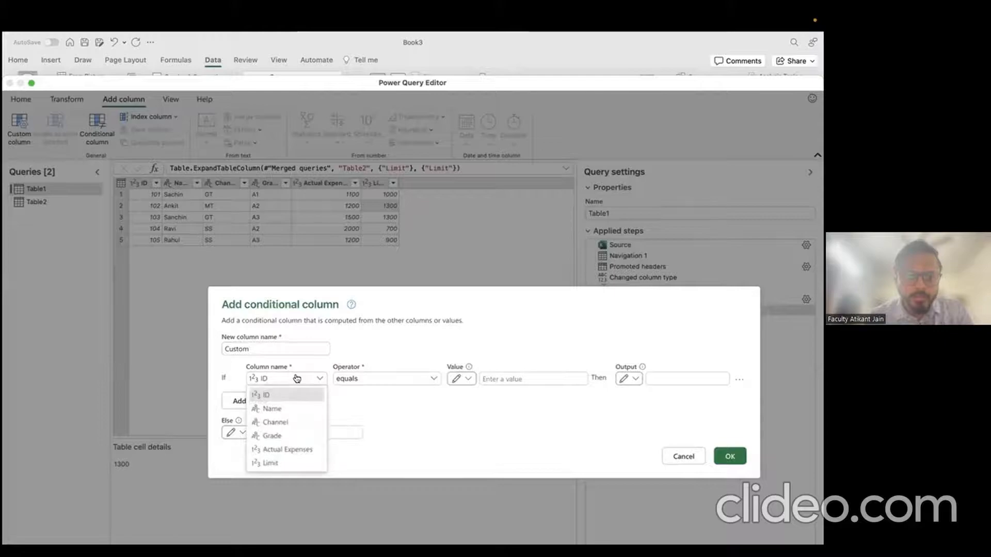
pyautogui.click(295, 450)
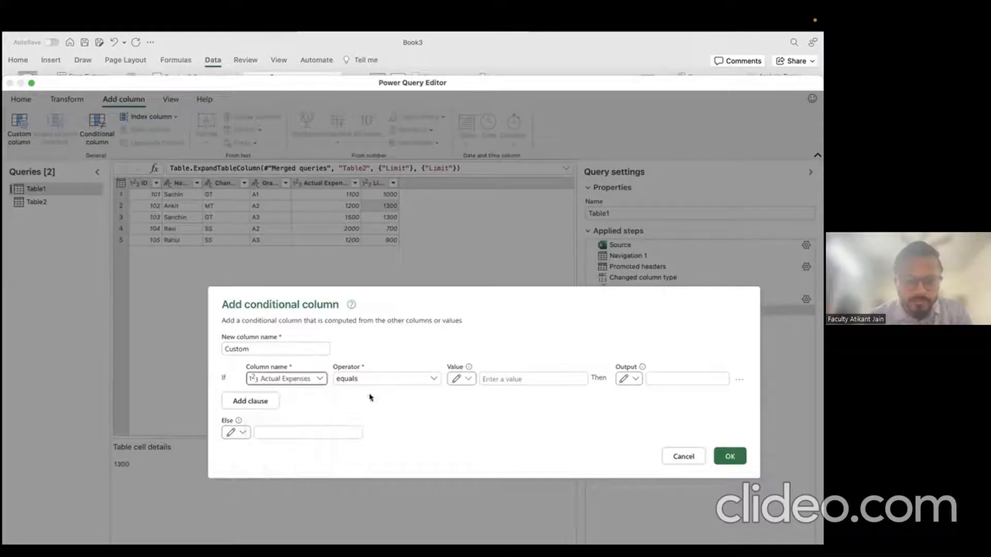
pyautogui.click(388, 379)
pyautogui.click(385, 421)
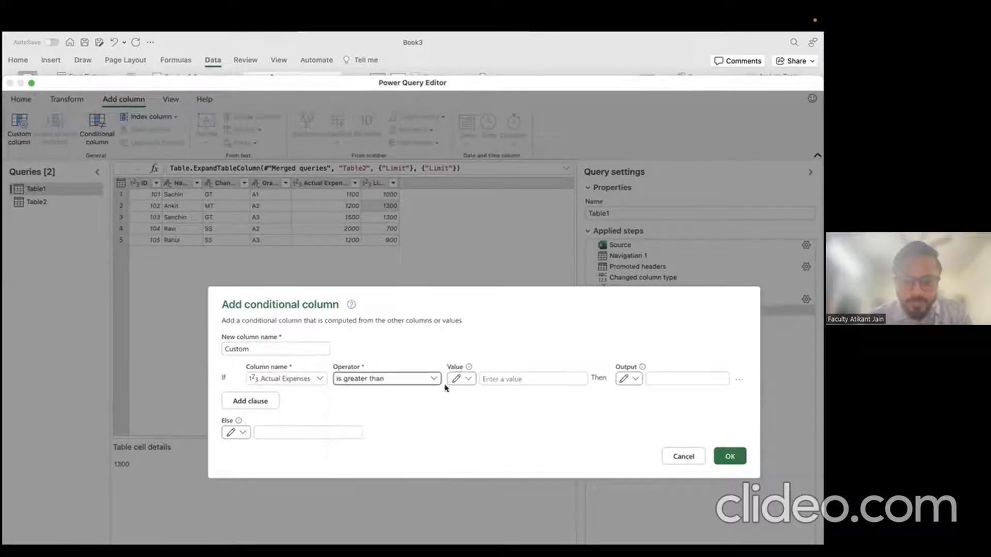
pyautogui.click(461, 379)
pyautogui.click(472, 417)
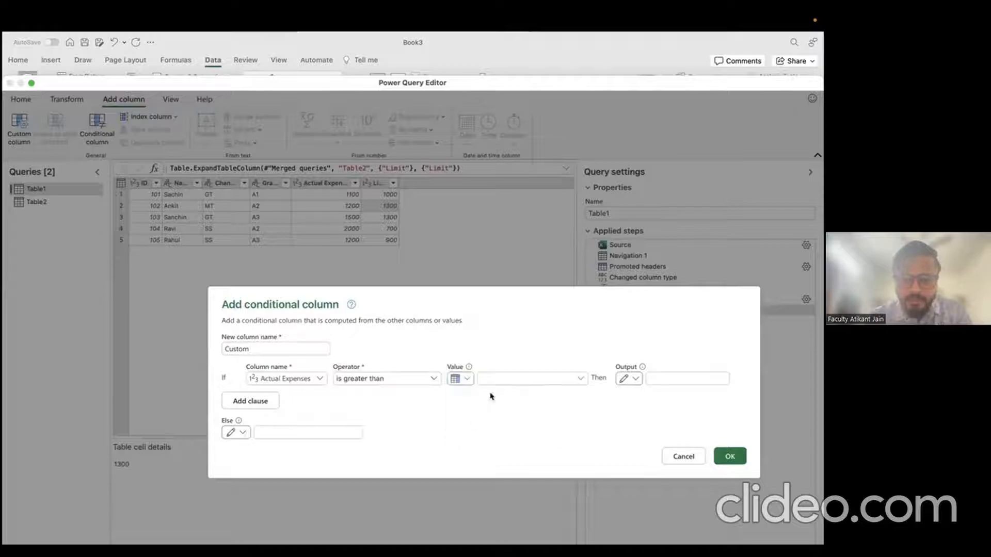
pyautogui.click(511, 378)
pyautogui.click(515, 420)
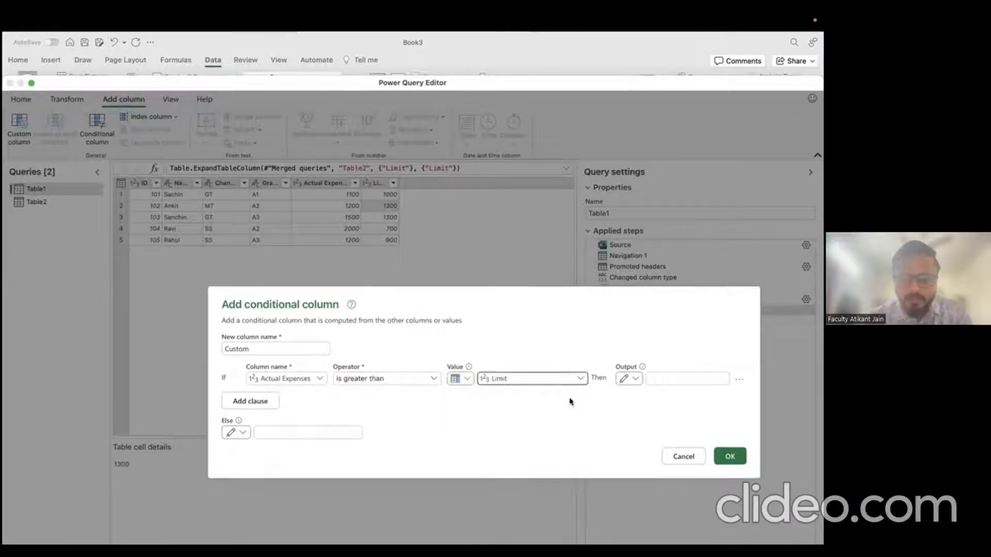
# Step: Output Overlimit when true, Within Limit otherwise, and add the column named Remarks
pyautogui.click(650, 379)
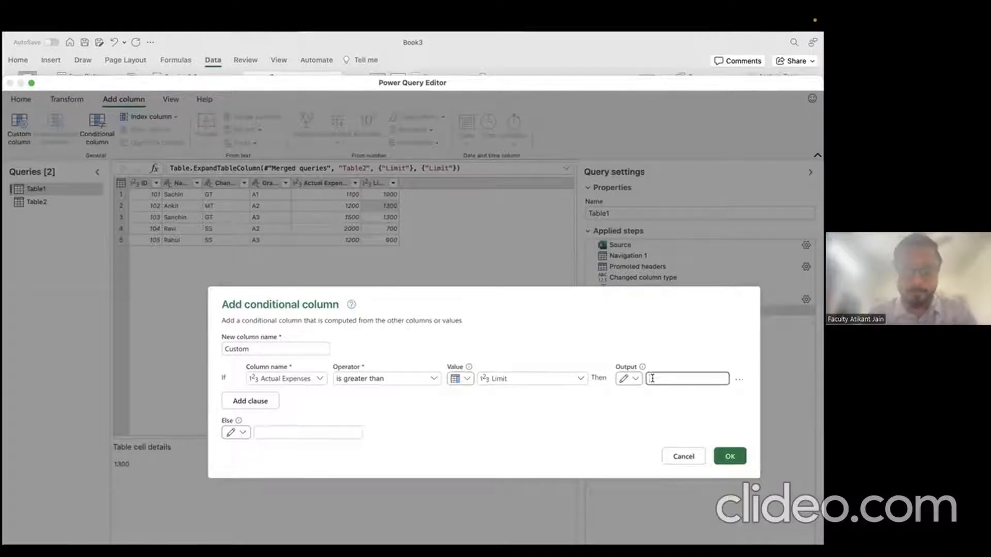
pyautogui.write('Overlimit')
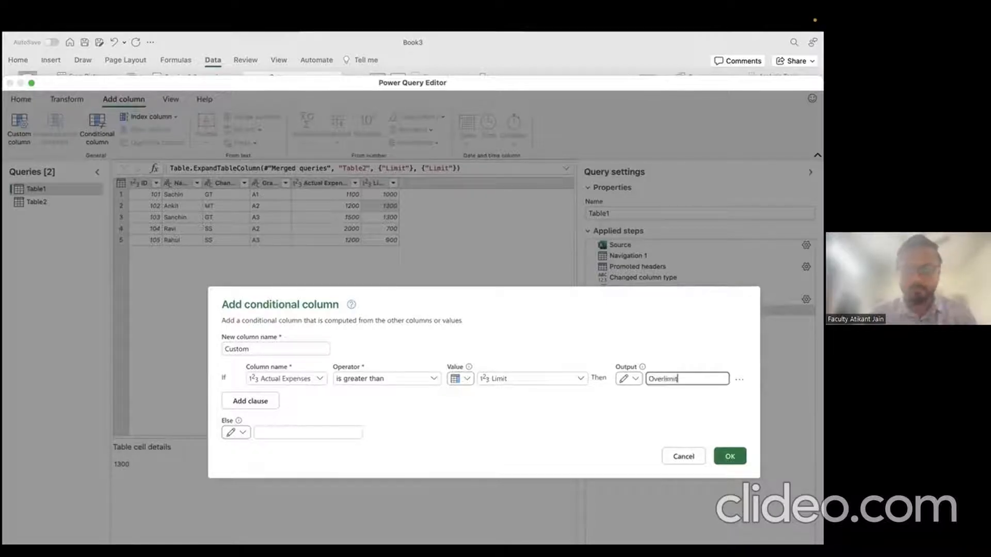
pyautogui.click(337, 433)
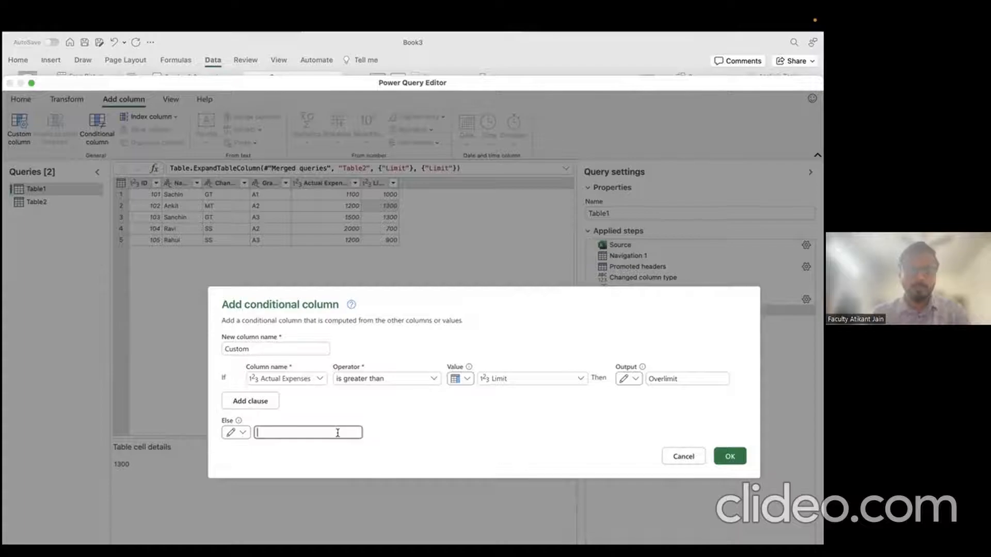
pyautogui.write('Within Limit')
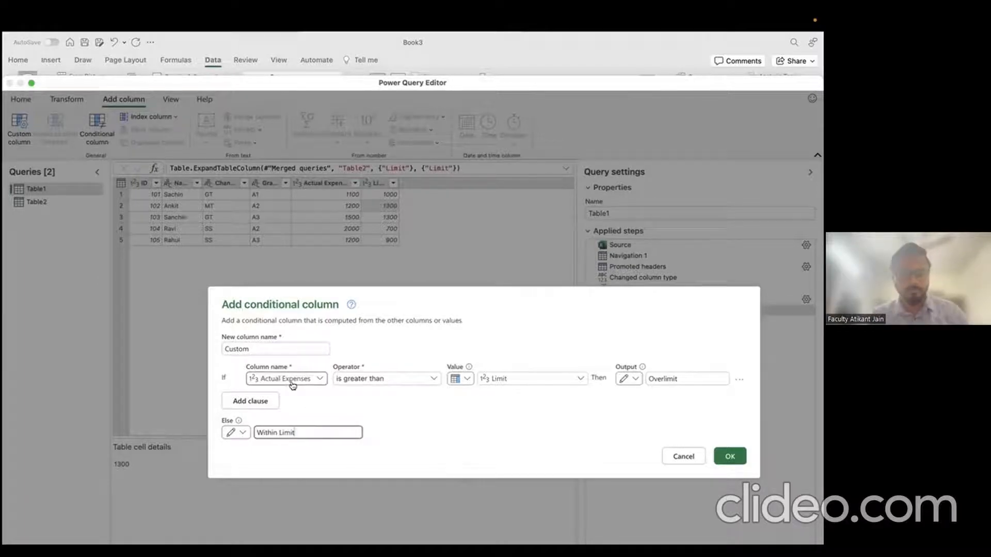
pyautogui.click(276, 341)
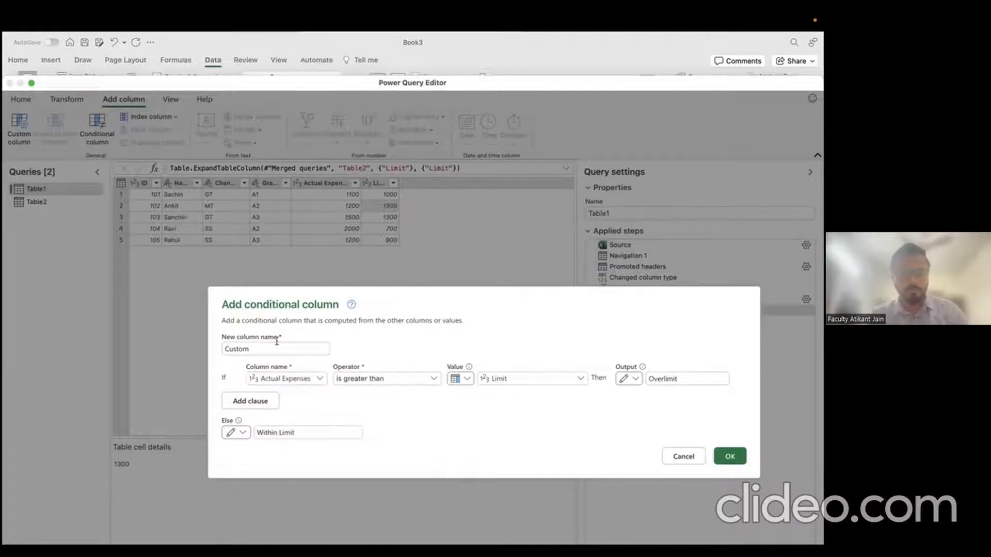
pyautogui.doubleClick(280, 349)
pyautogui.write('Remarks')
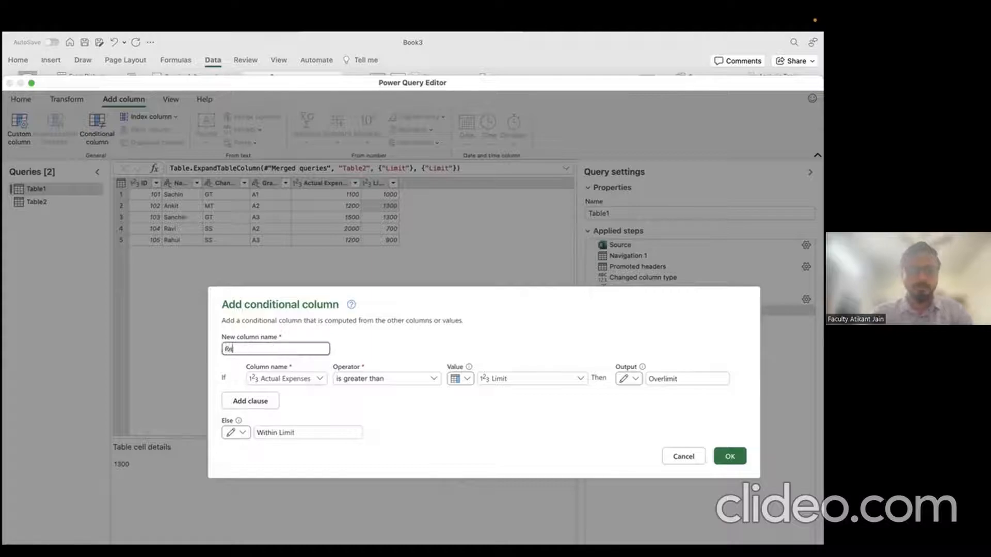
pyautogui.click(729, 456)
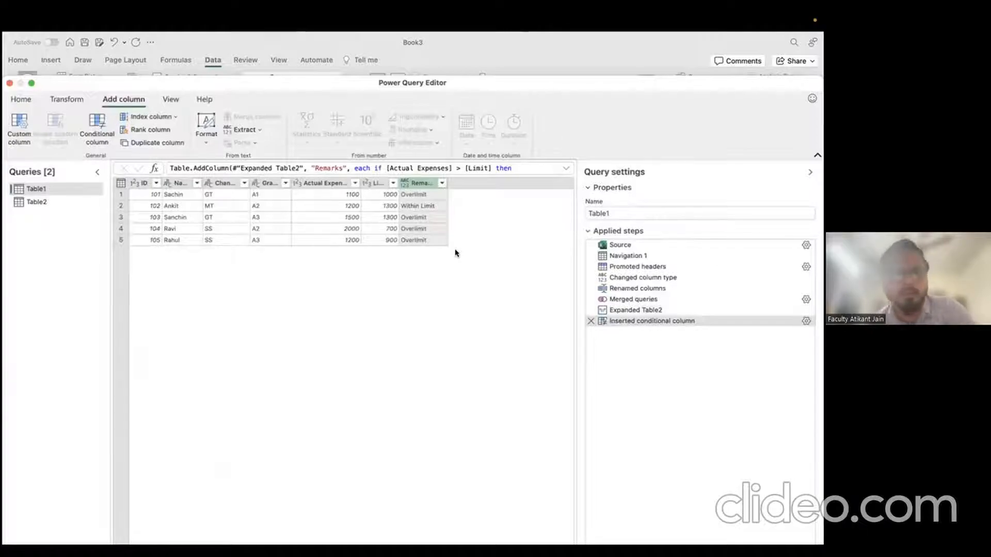
# Step: Check the Remarks results against Actual Expenses, including row 2's 1200 value
pyautogui.click(321, 197)
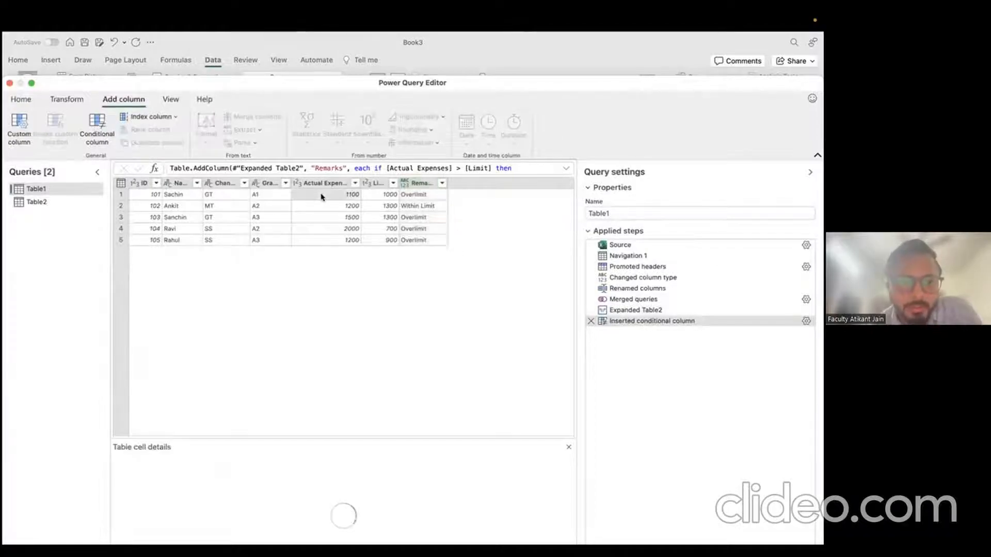
pyautogui.click(413, 194)
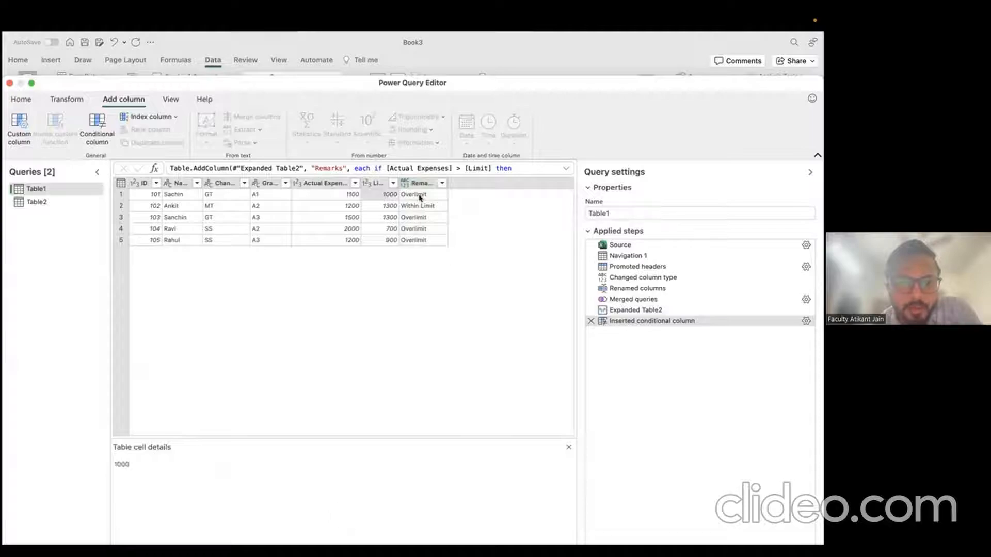
pyautogui.click(350, 218)
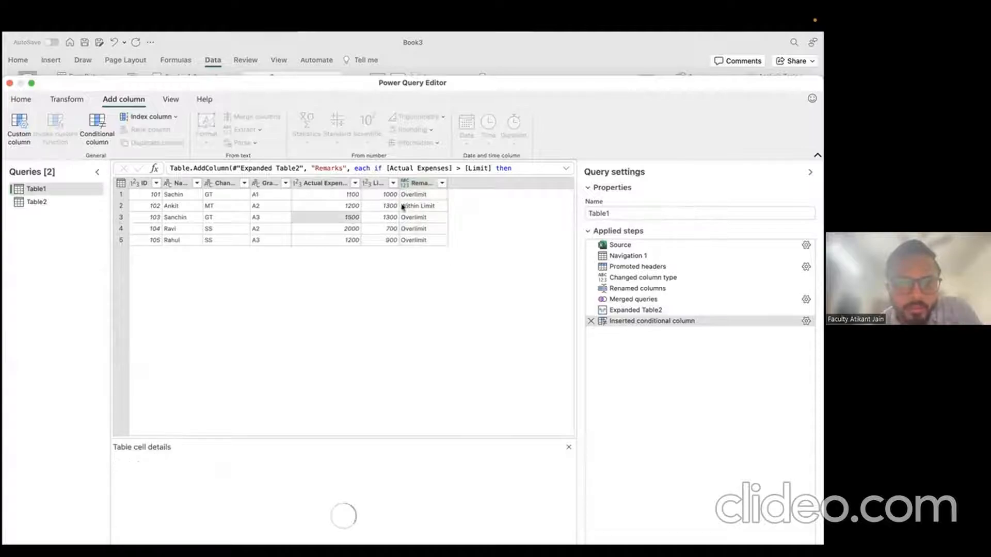
pyautogui.click(122, 206)
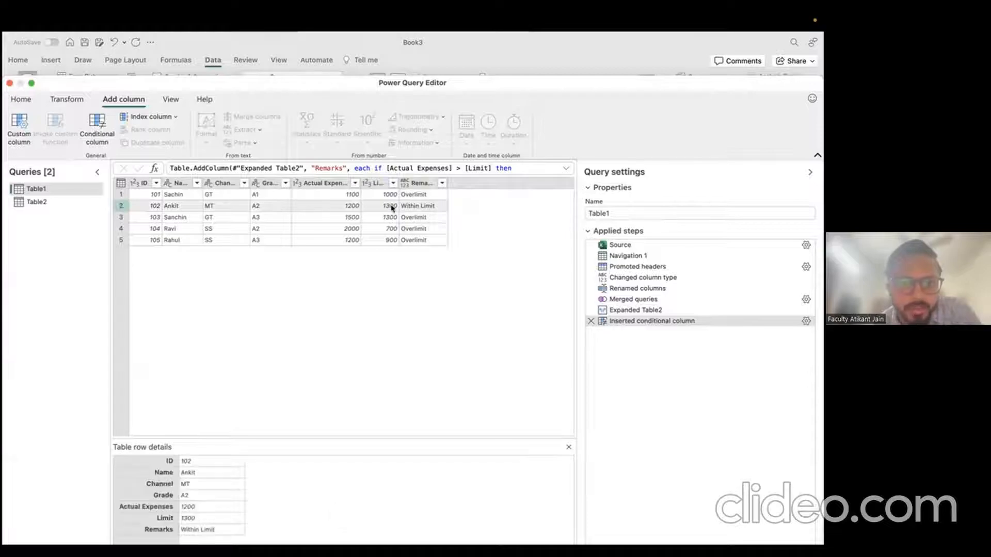
pyautogui.click(350, 206)
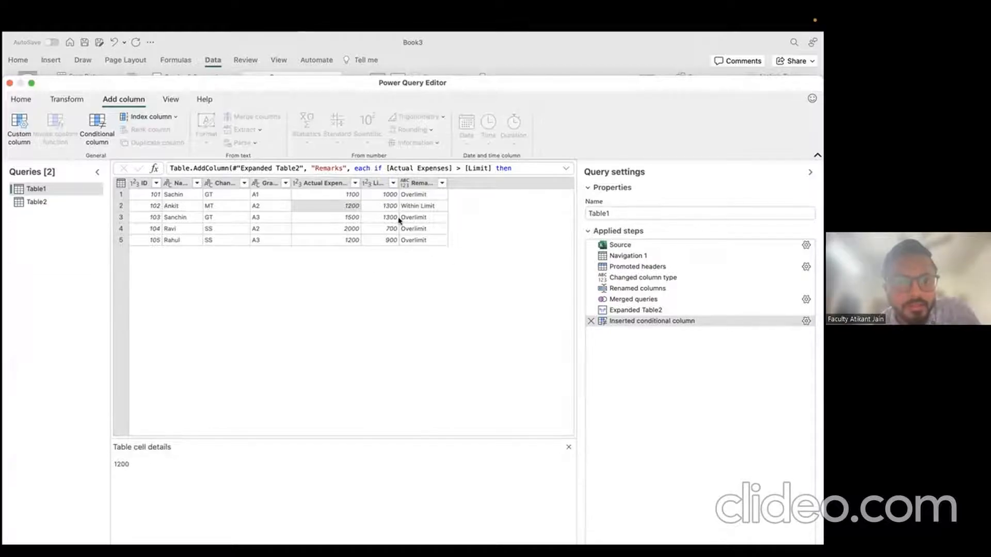
# Step: Maximize the Power Query Editor and return to the Home commands
pyautogui.moveTo(274, 85); pyautogui.dragTo(342, 72)
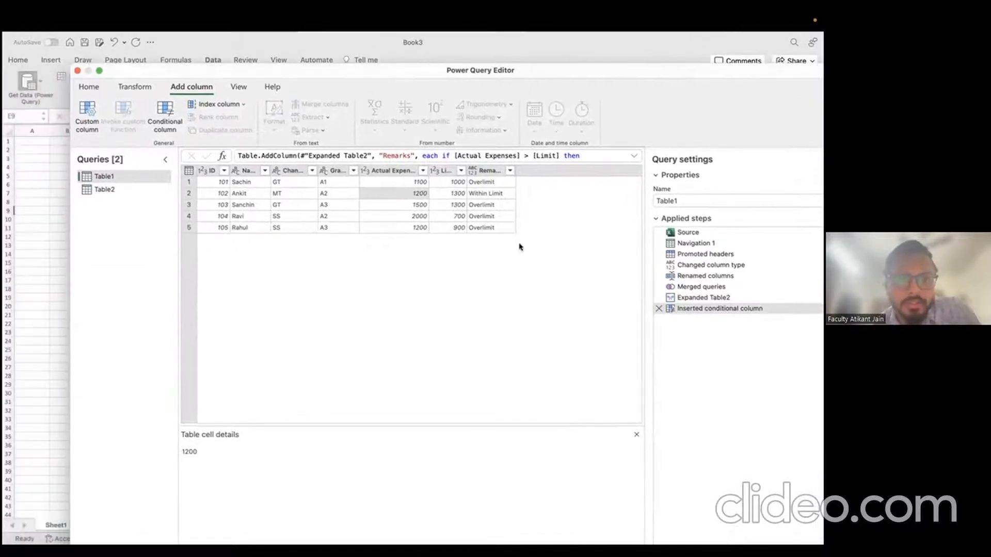
pyautogui.click(100, 71)
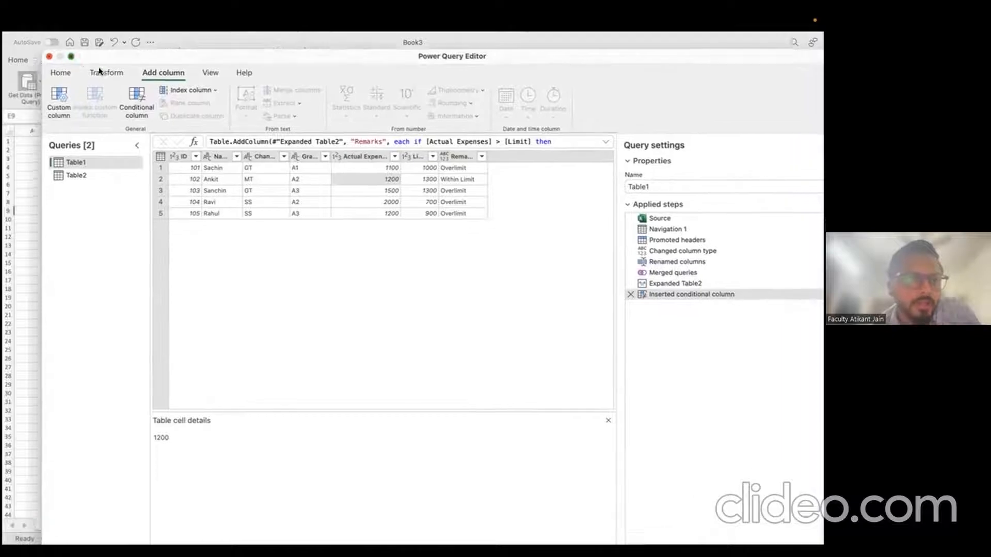
pyautogui.click(62, 52)
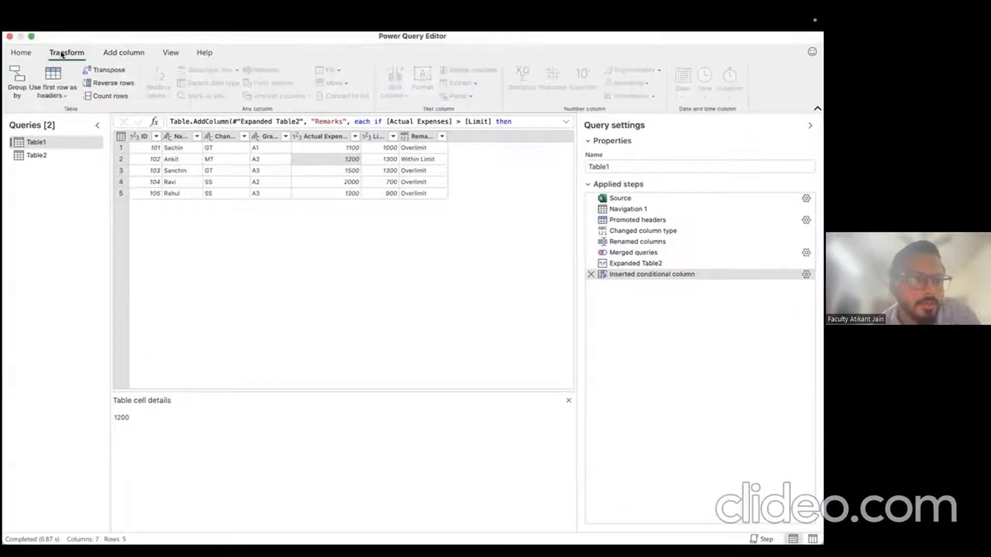
pyautogui.click(23, 53)
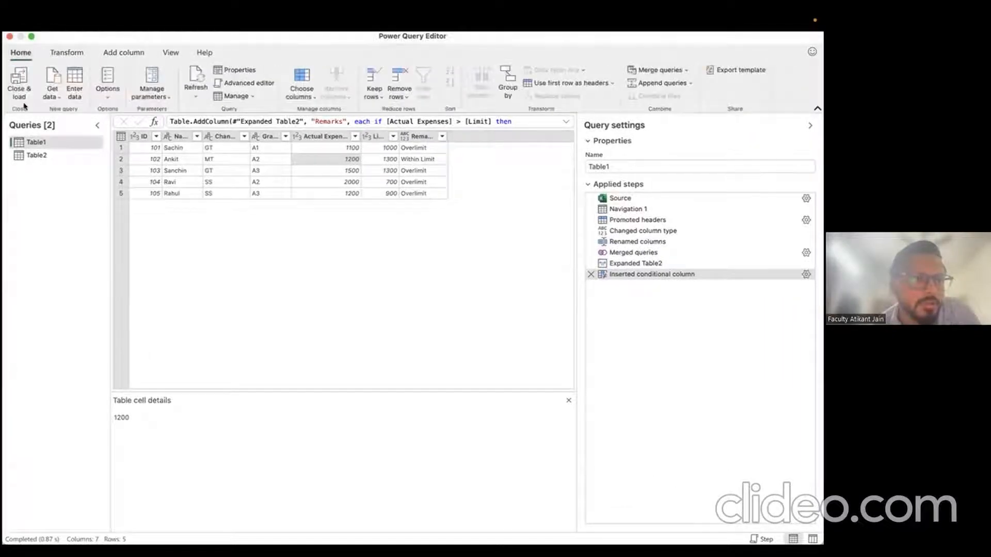
# Step: Close & Load the queries, then check the Remarks column G on the Table1 sheet
pyautogui.click(21, 82)
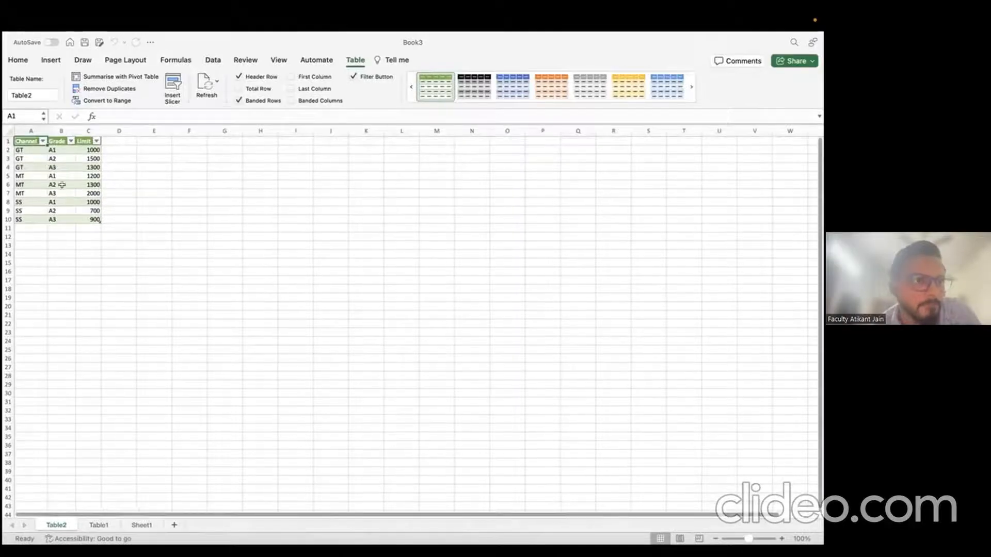
pyautogui.click(108, 523)
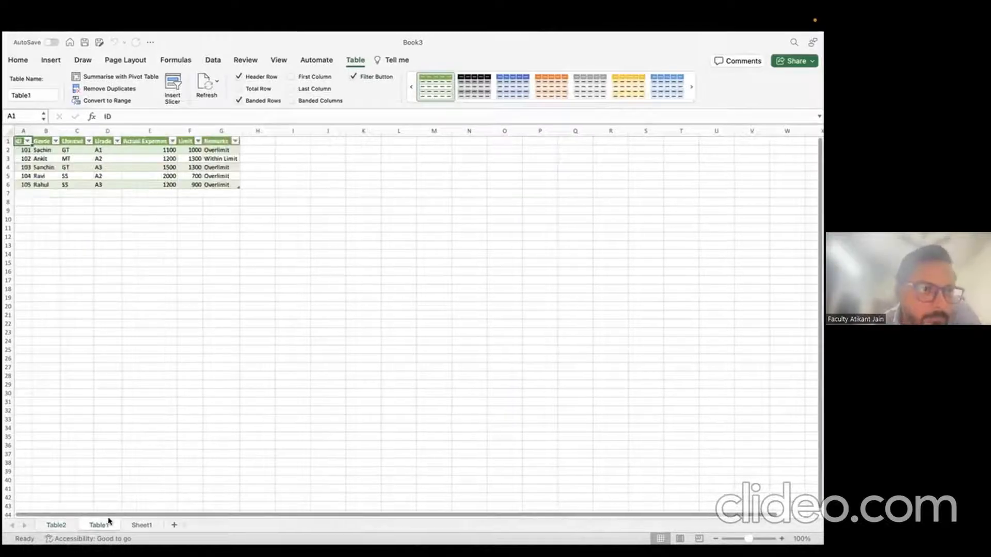
pyautogui.click(10, 131)
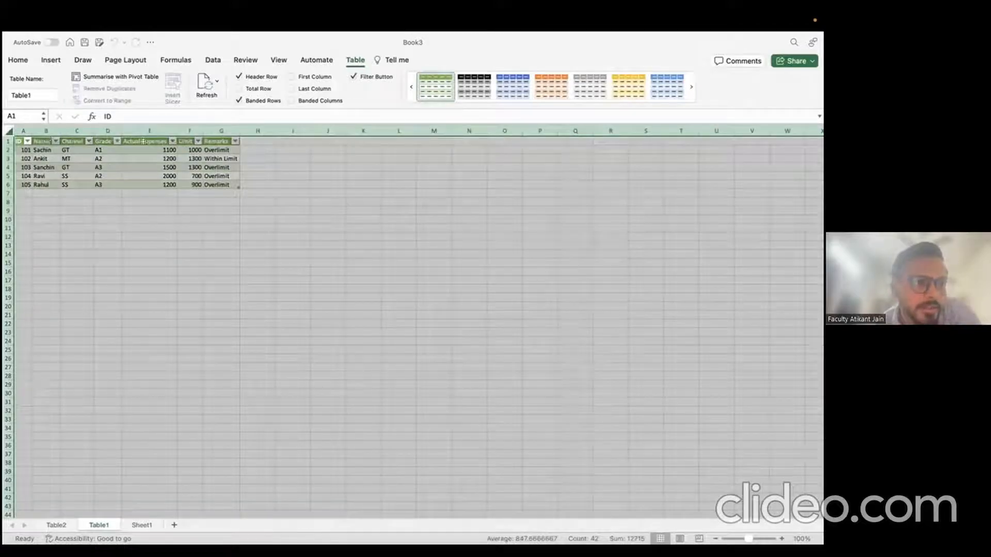
pyautogui.click(221, 130)
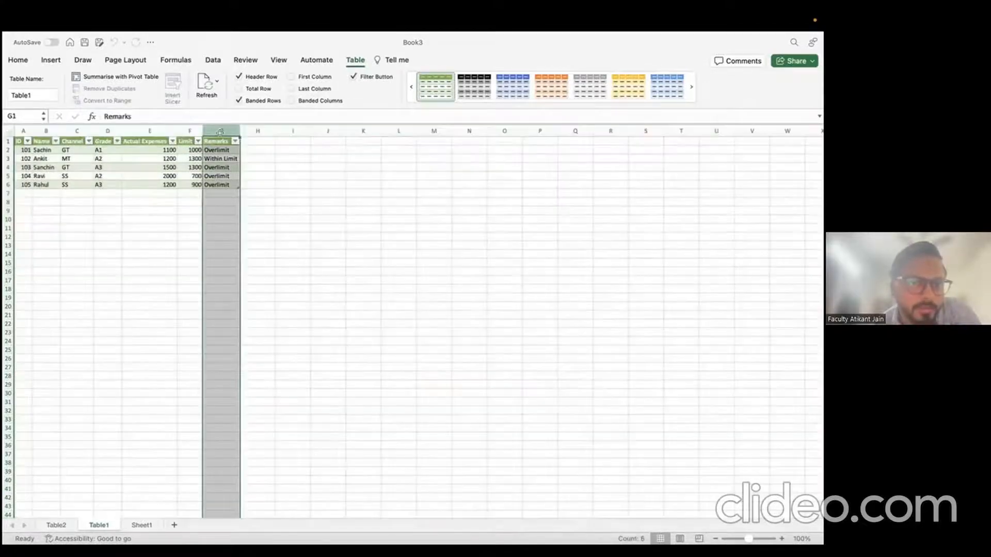
pyautogui.click(221, 185)
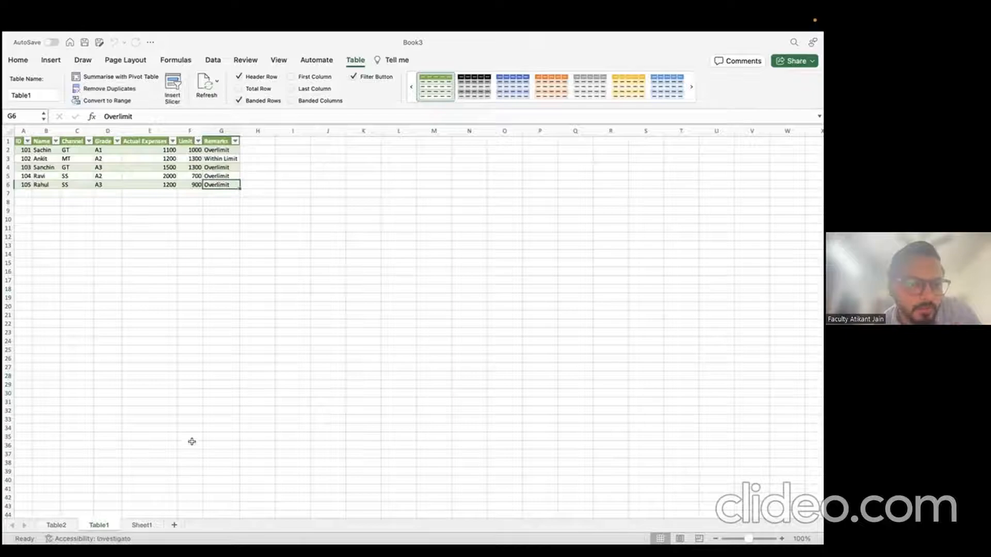
# Step: View the Channel/Grade/Limit table sheet, then bring up the overview of open windows
pyautogui.click(140, 524)
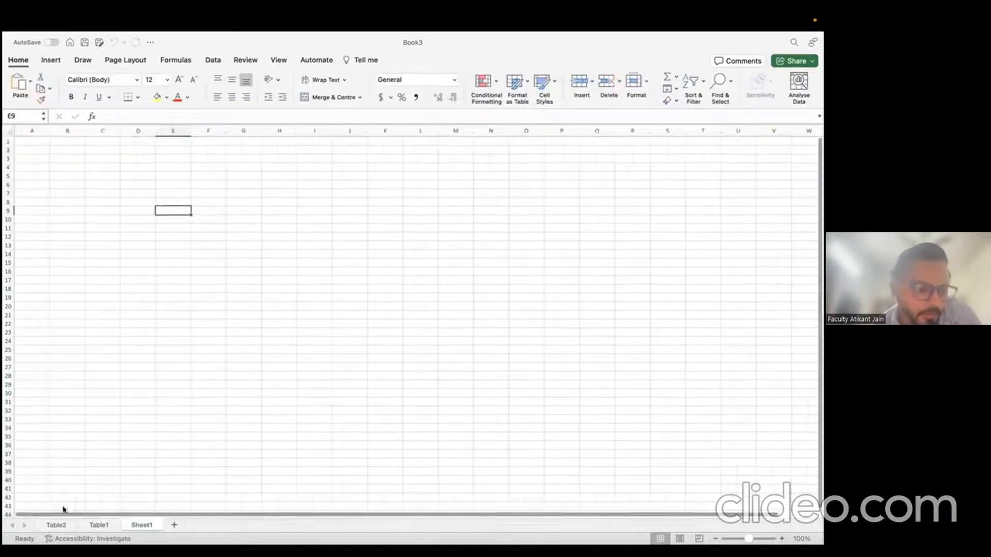
pyautogui.click(57, 525)
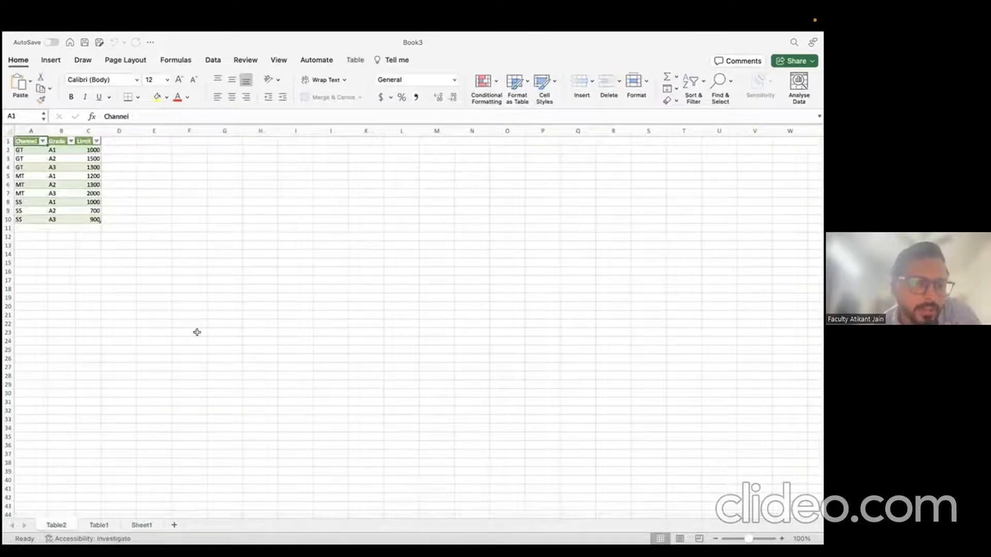
pyautogui.hotkey('ctrl', 'Up')
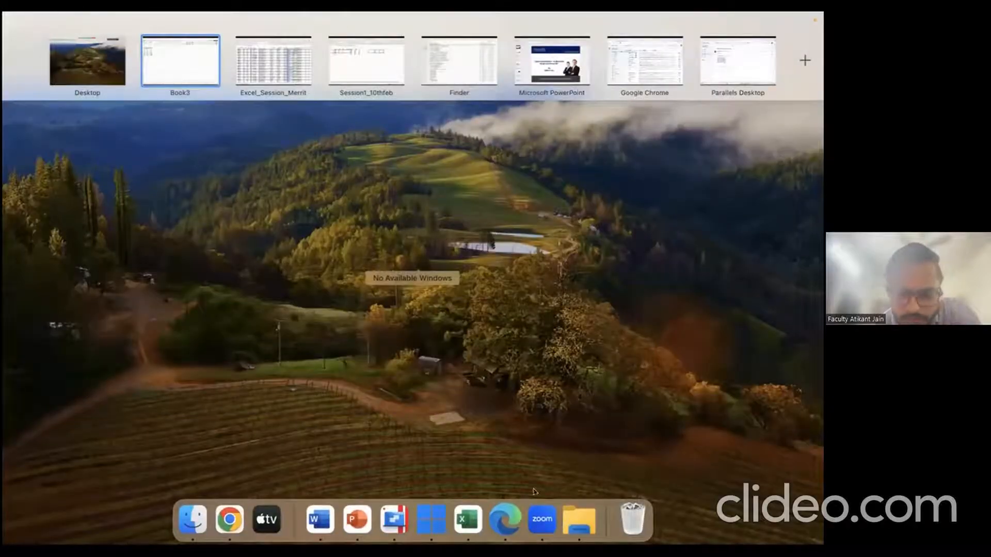
# Step: Open Session1_10thfeb from Downloads and go to its Table1 employee sheet
pyautogui.click(579, 519)
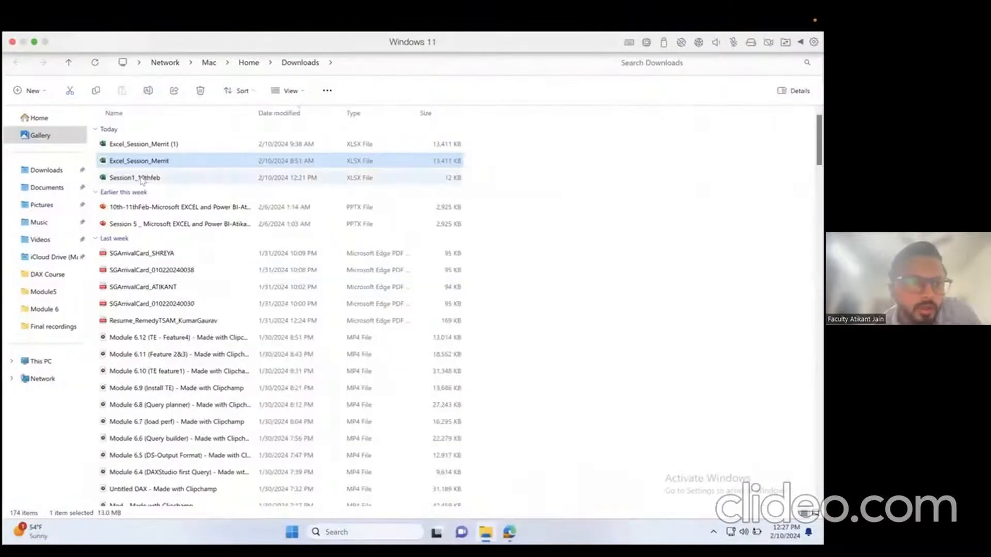
pyautogui.doubleClick(142, 177)
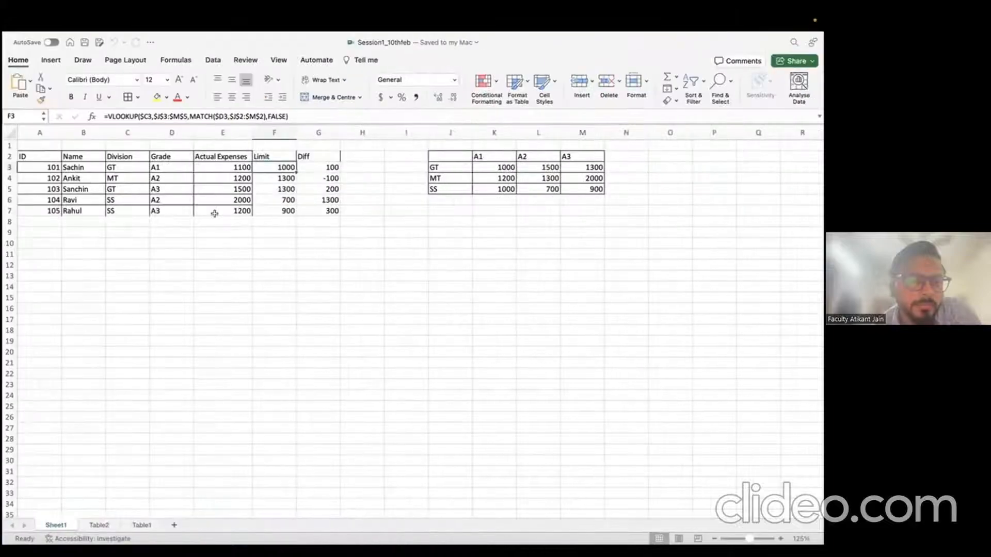
pyautogui.click(265, 249)
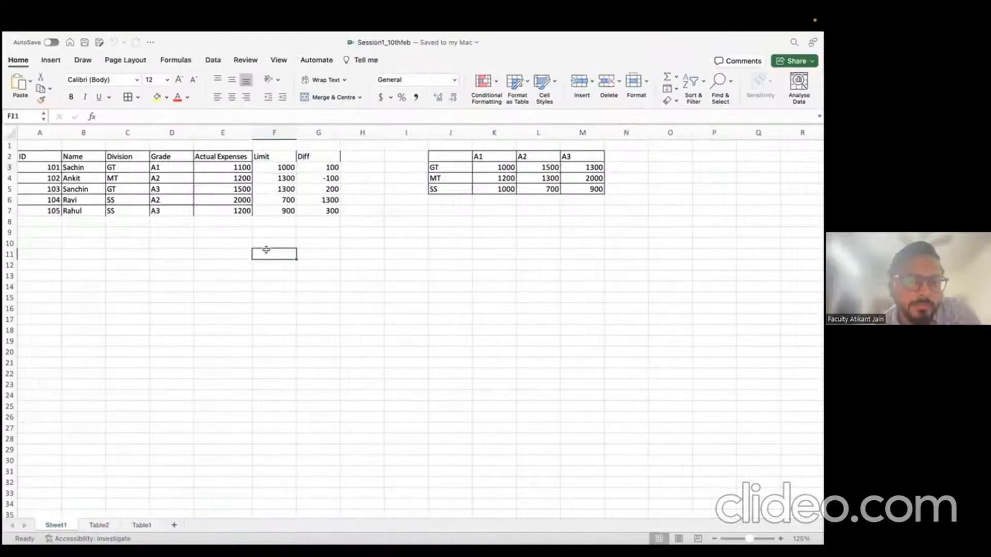
pyautogui.click(140, 525)
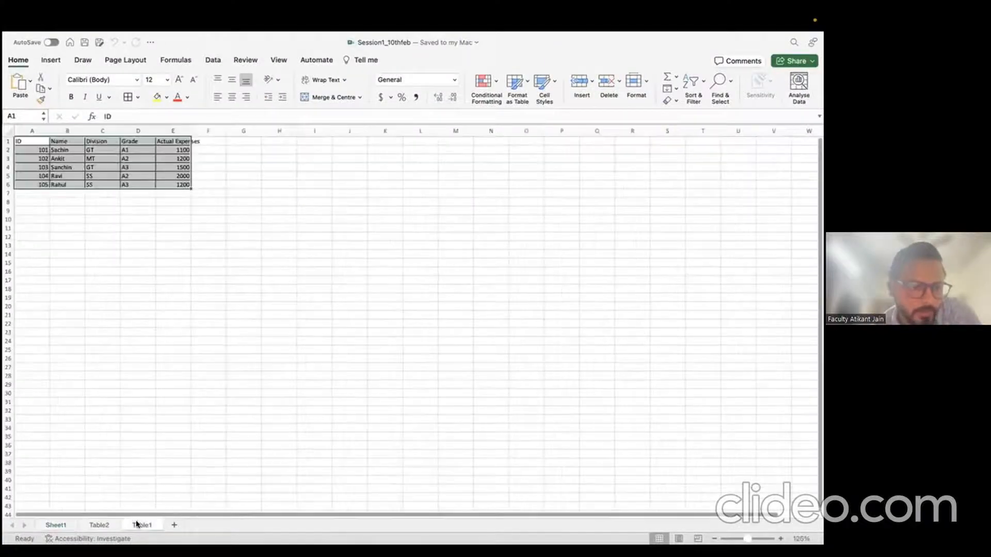
# Step: Add a row with ID 106, the employee's name, GT, A2 and 1500, then save
pyautogui.click(24, 192)
pyautogui.write('106')
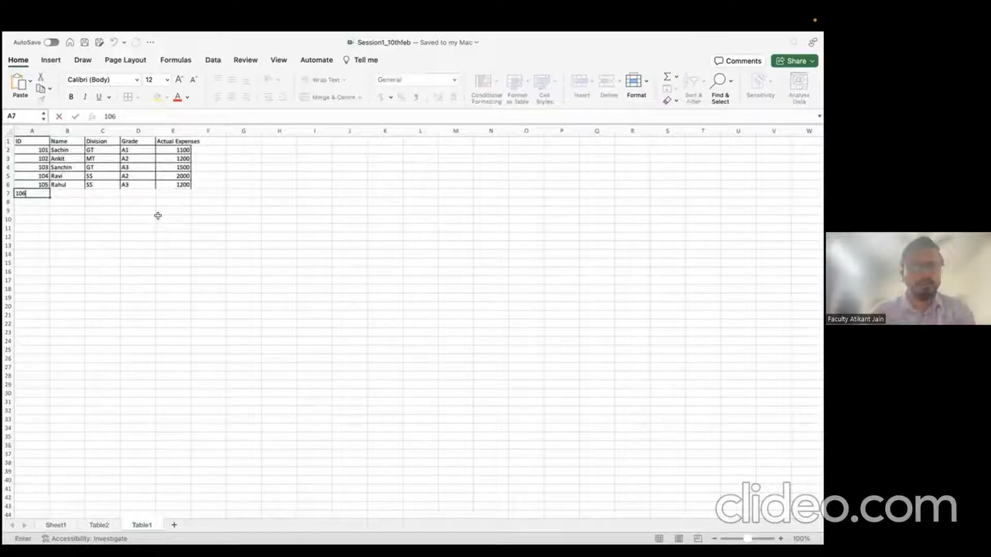
pyautogui.press('Tab')
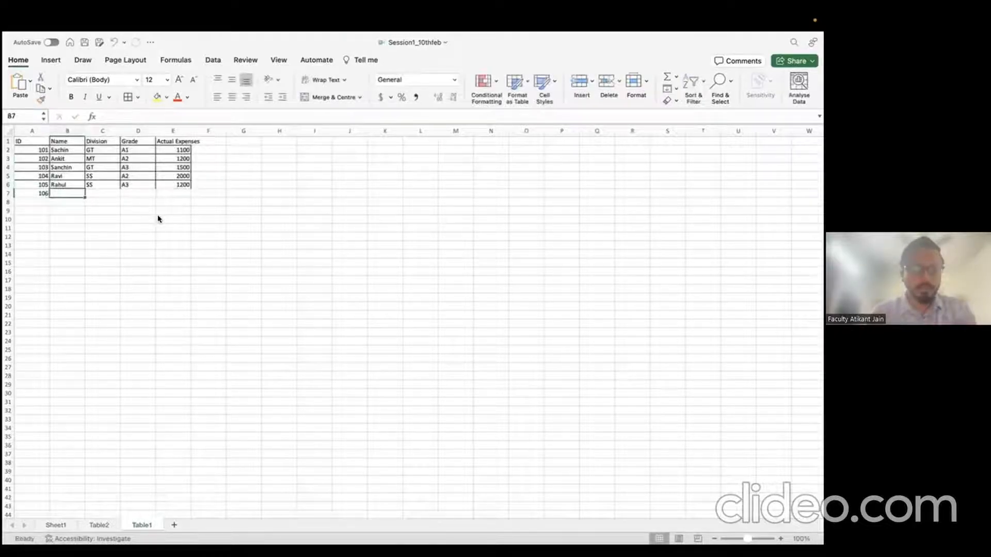
pyautogui.write('Rohit')
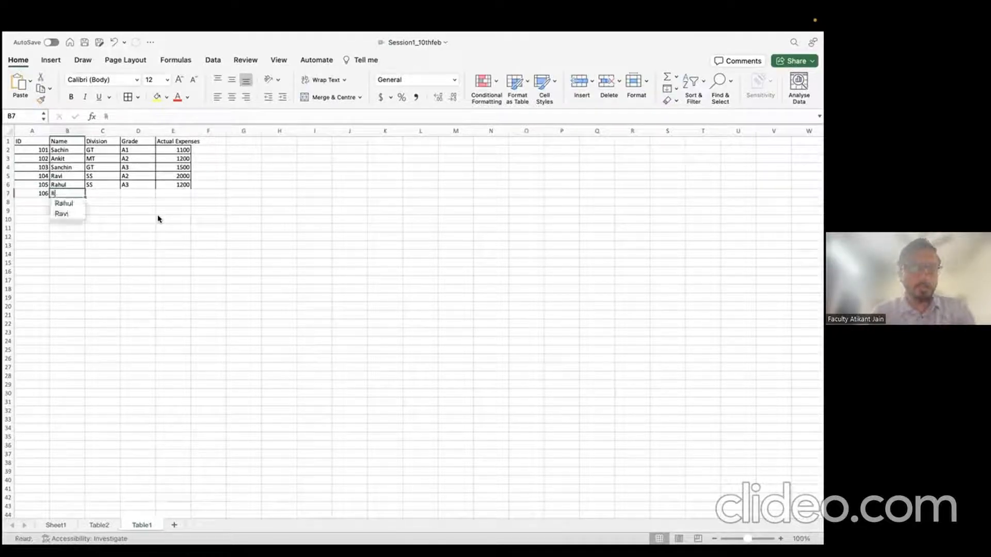
pyautogui.press('Tab')
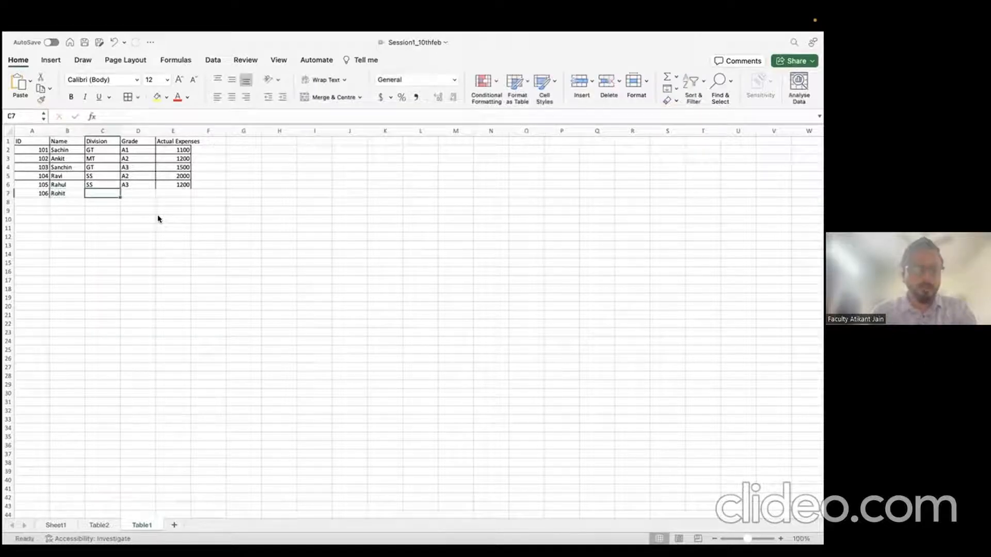
pyautogui.write('GT')
pyautogui.press('Tab')
pyautogui.write('A2')
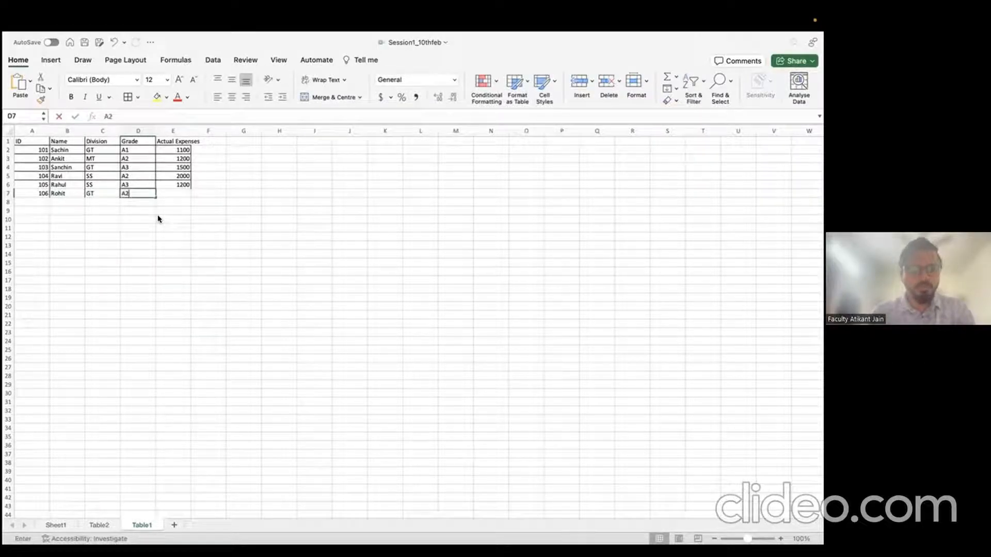
pyautogui.press('Tab')
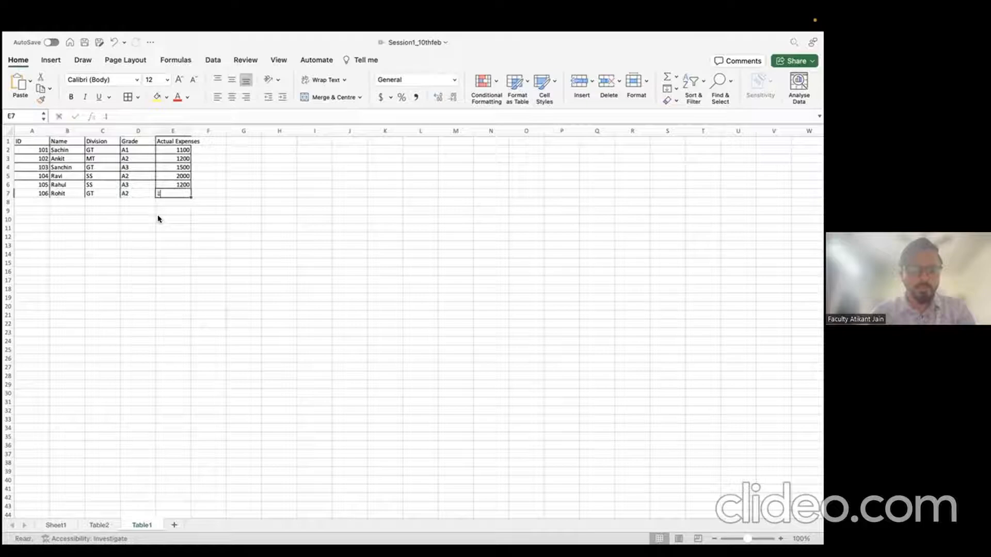
pyautogui.write('1500')
pyautogui.press('Return')
pyautogui.click(153, 178)
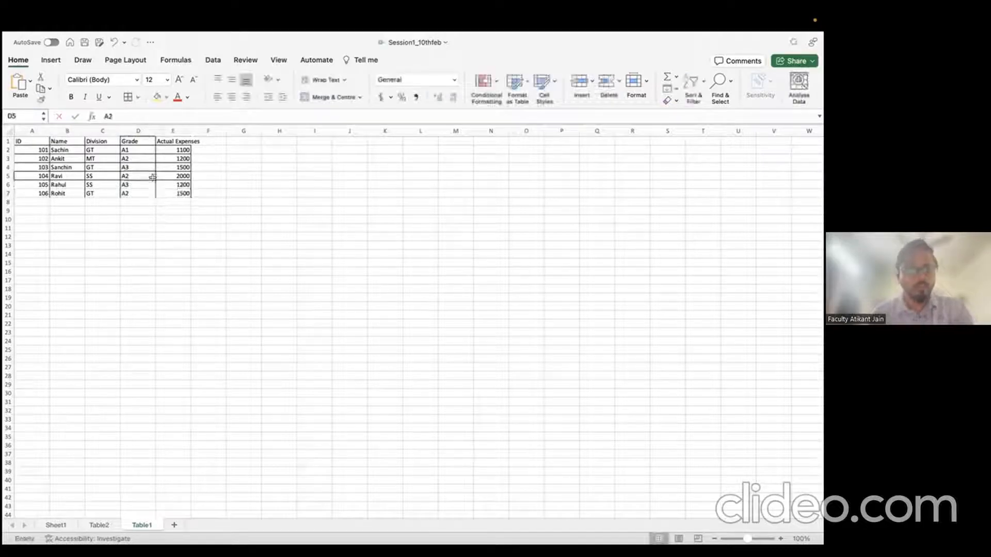
pyautogui.press('super+s')
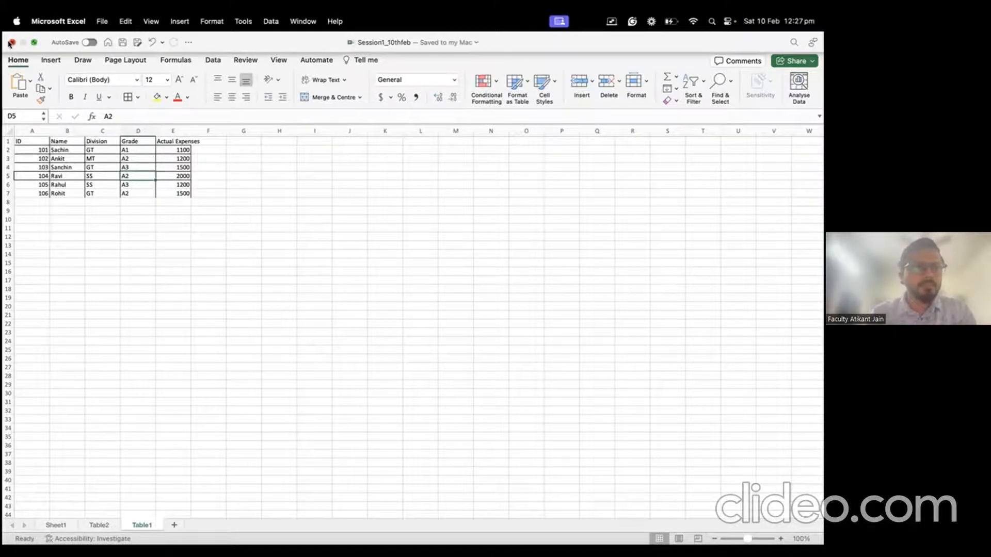
# Step: Close Session1_10thfeb and switch to Book3's Table1 sheet with the merged results
pyautogui.click(11, 42)
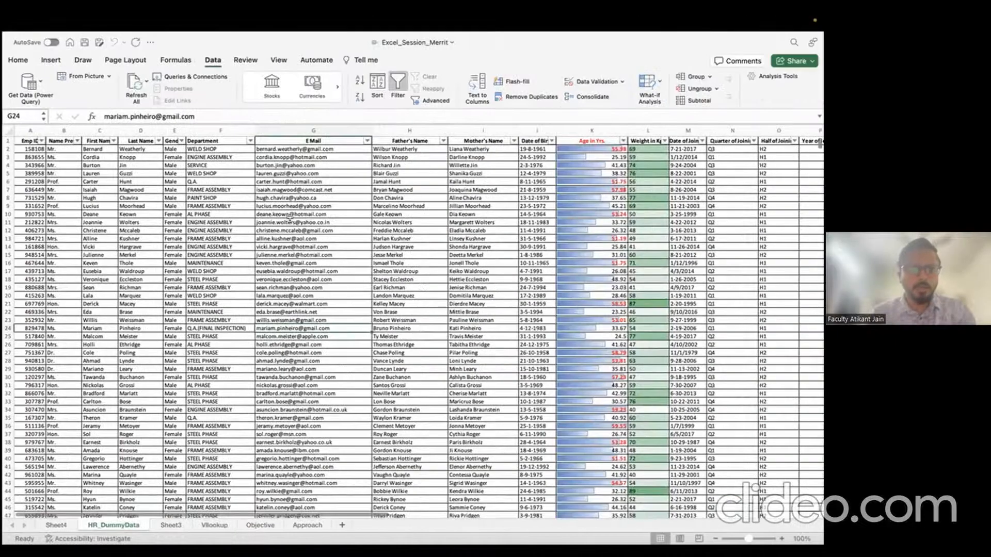
pyautogui.hotkey('ctrl', 'Up')
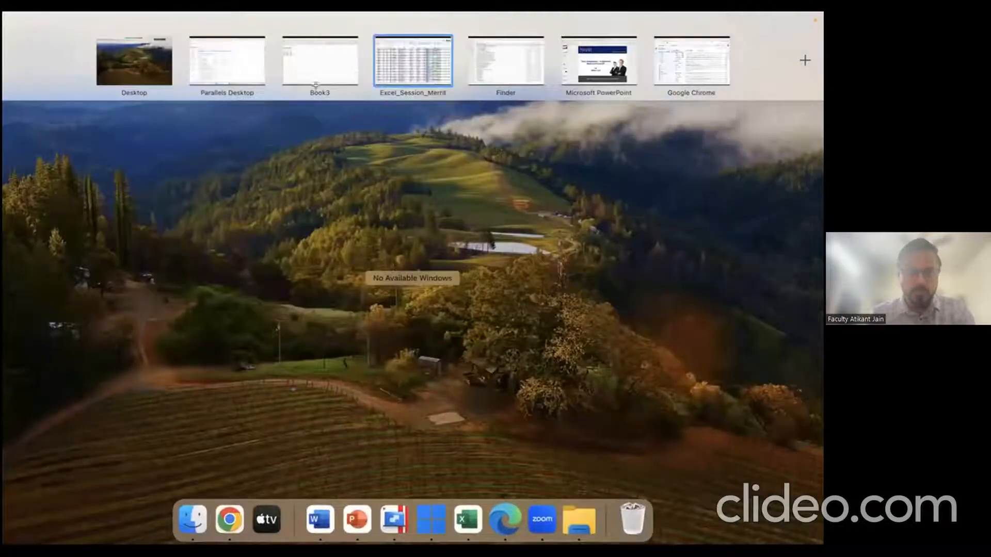
pyautogui.click(294, 70)
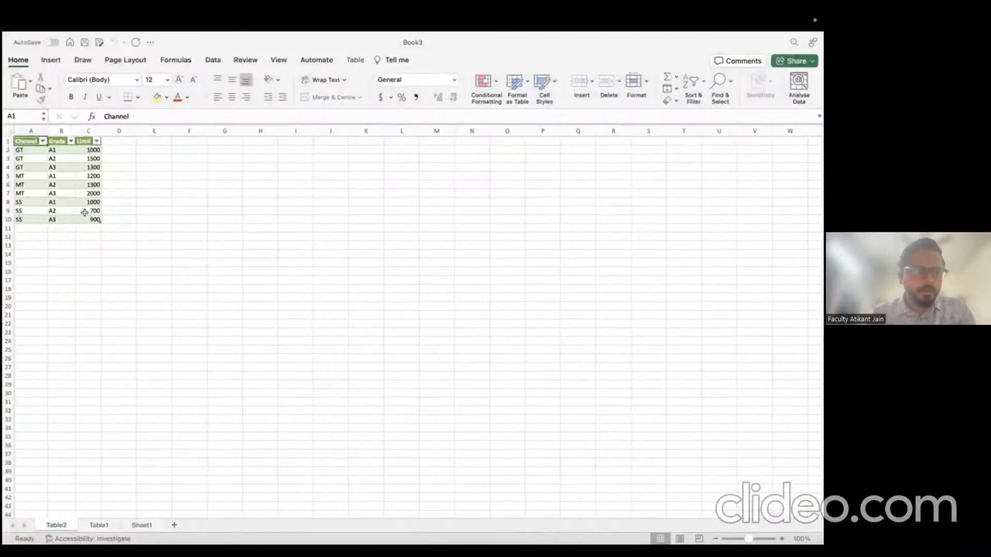
pyautogui.click(84, 213)
pyautogui.click(98, 524)
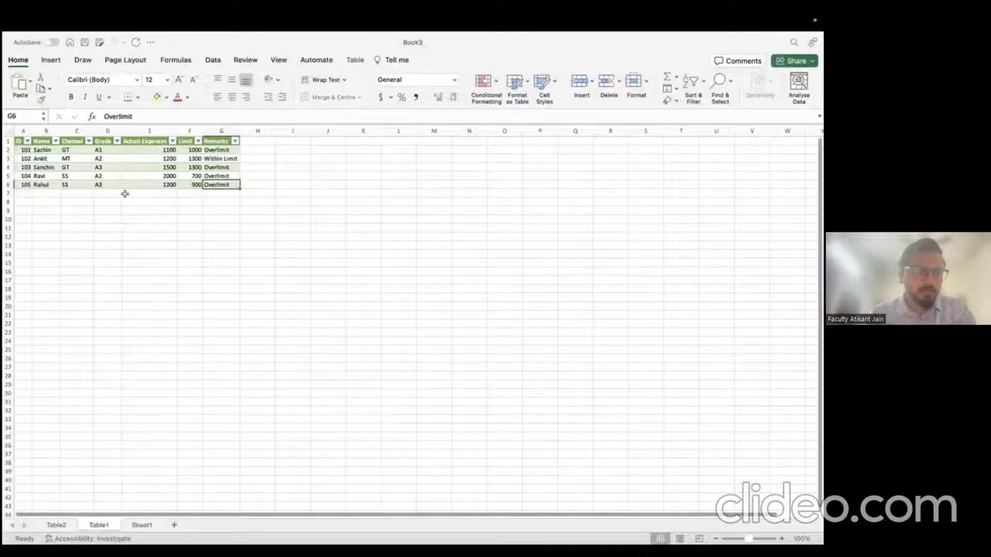
pyautogui.click(148, 175)
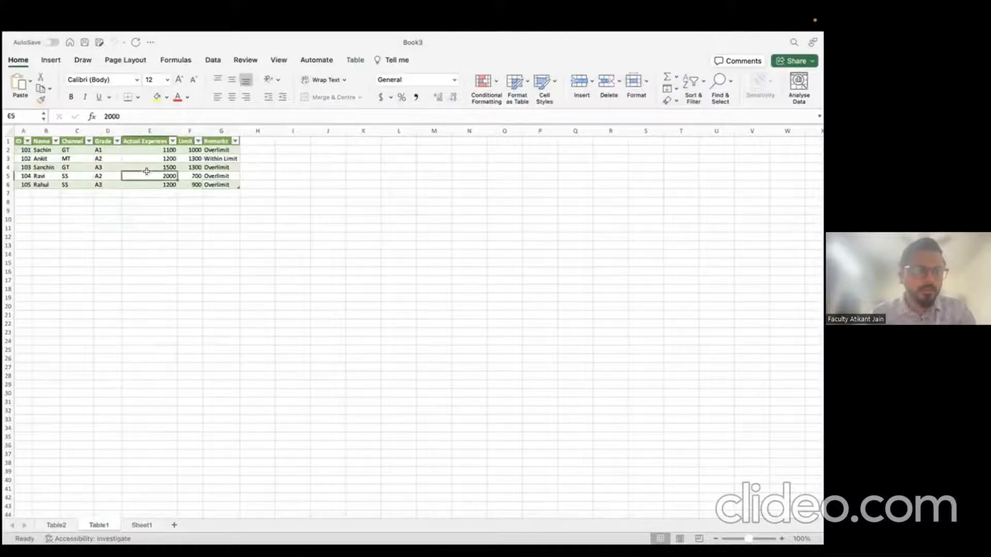
# Step: Refresh All and confirm employee 106 shows Limit 1500 and Within Limit
pyautogui.click(212, 60)
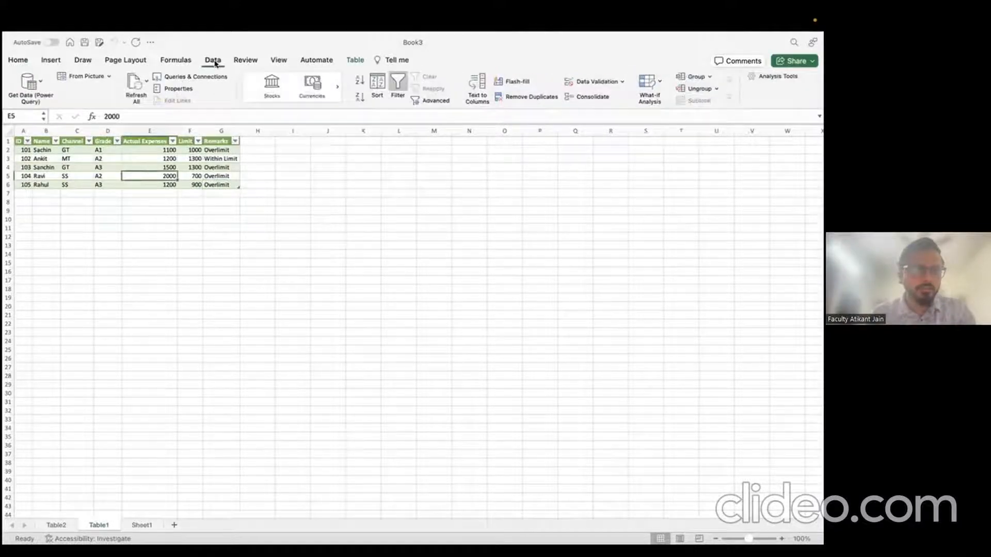
pyautogui.click(135, 85)
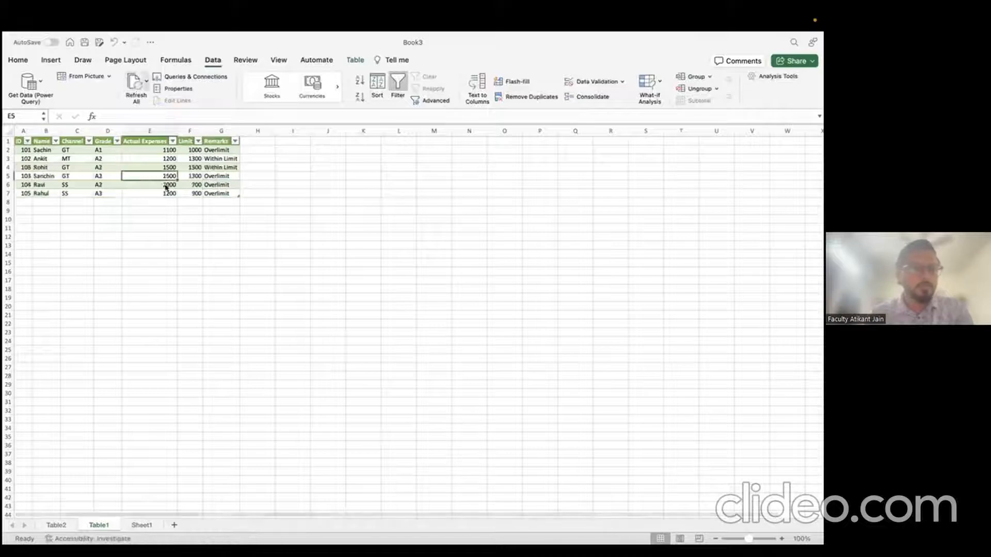
pyautogui.click(10, 167)
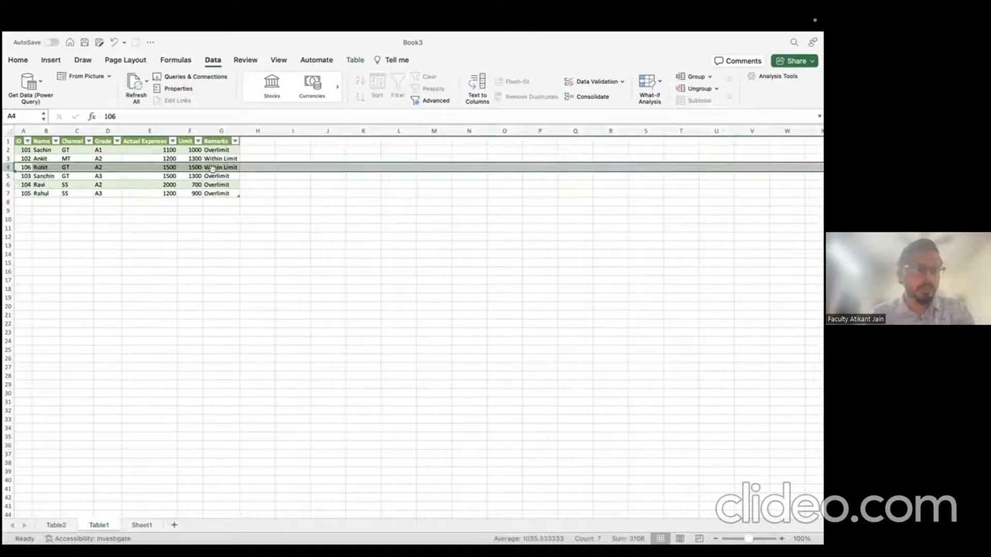
pyautogui.click(171, 183)
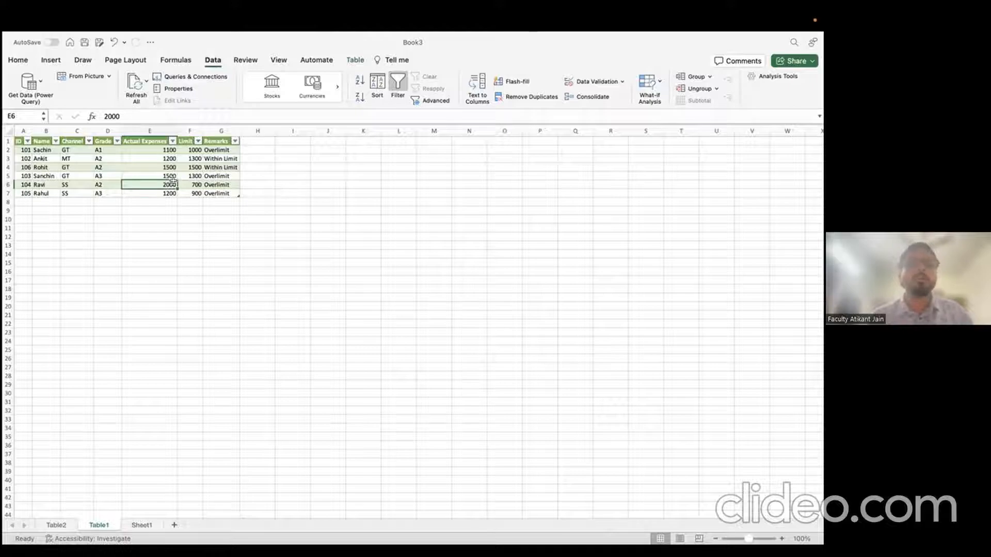
pyautogui.click(218, 165)
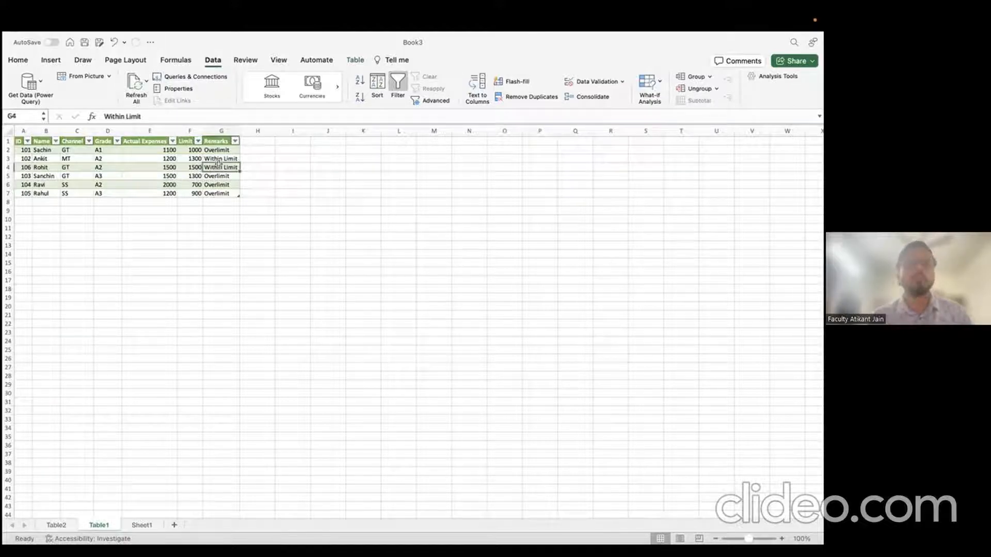
pyautogui.click(221, 130)
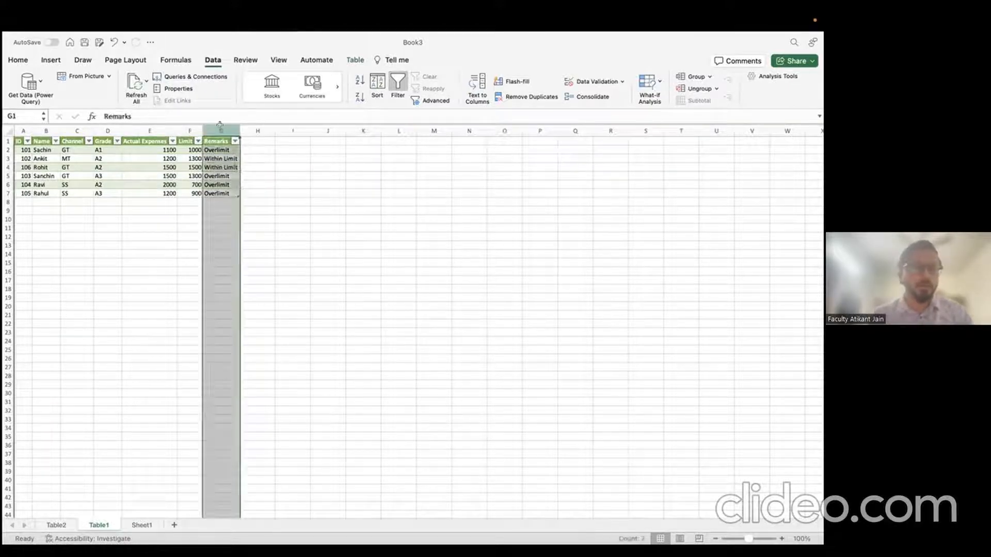
pyautogui.click(188, 129)
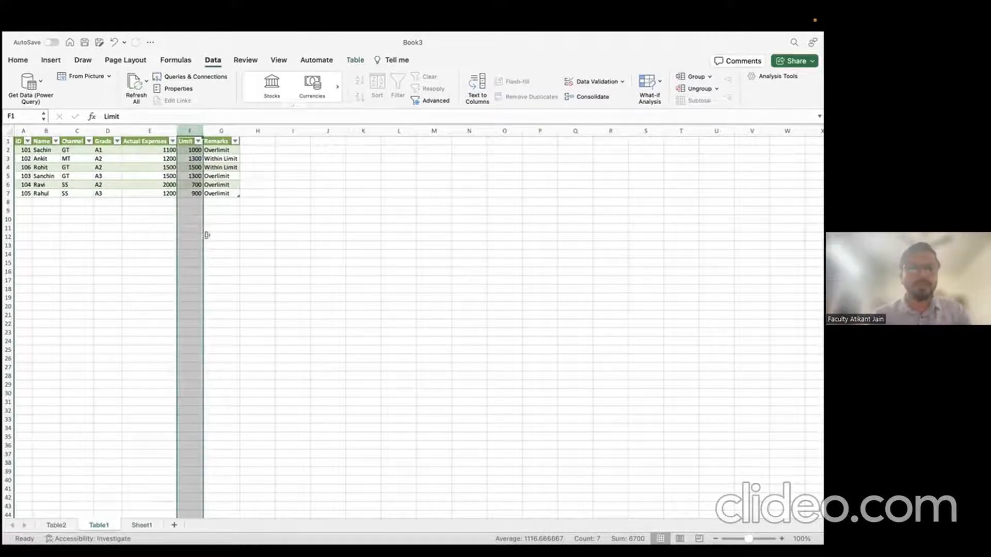
pyautogui.click(41, 200)
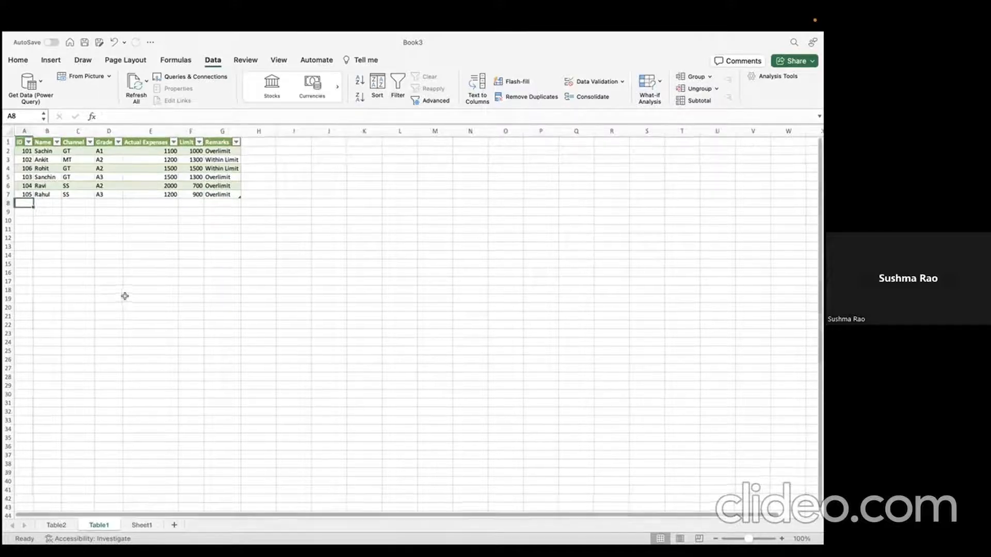
pyautogui.hotkey('ctrl', 'Right')
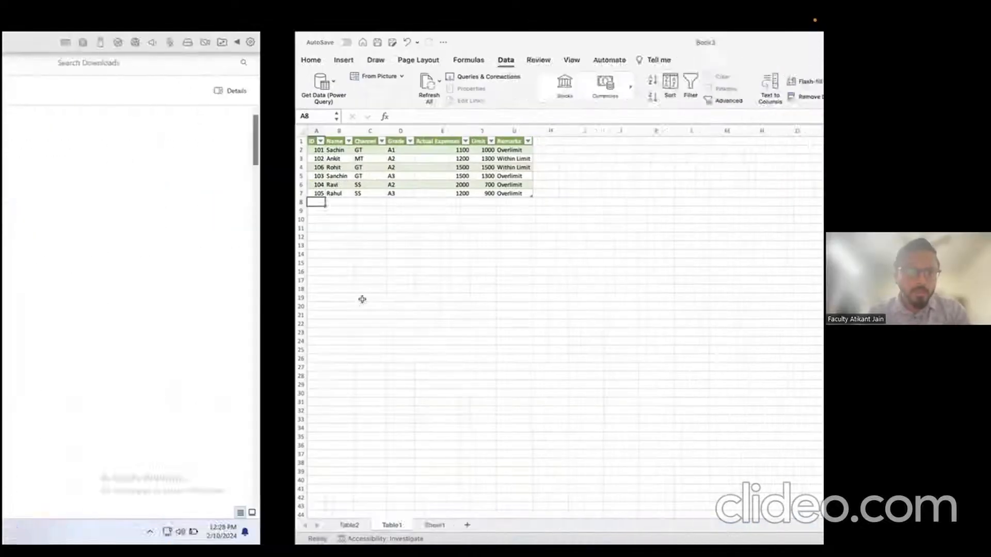
pyautogui.hotkey('ctrl', 'Up')
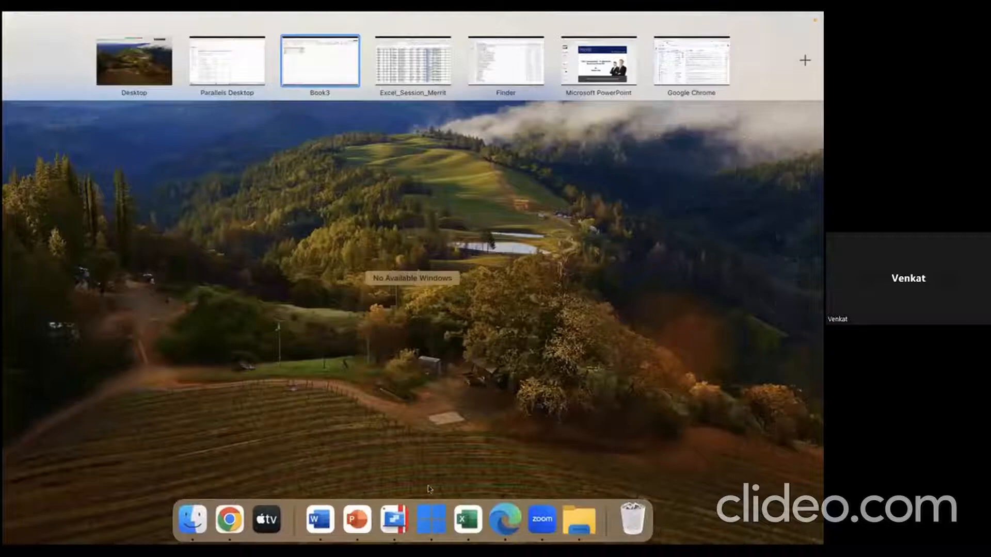
pyautogui.click(468, 521)
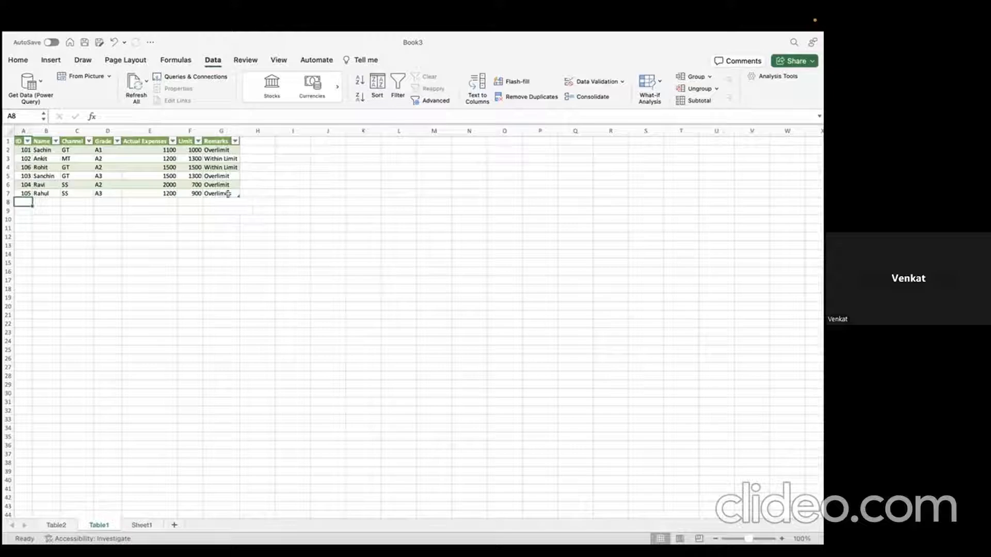
pyautogui.click(150, 525)
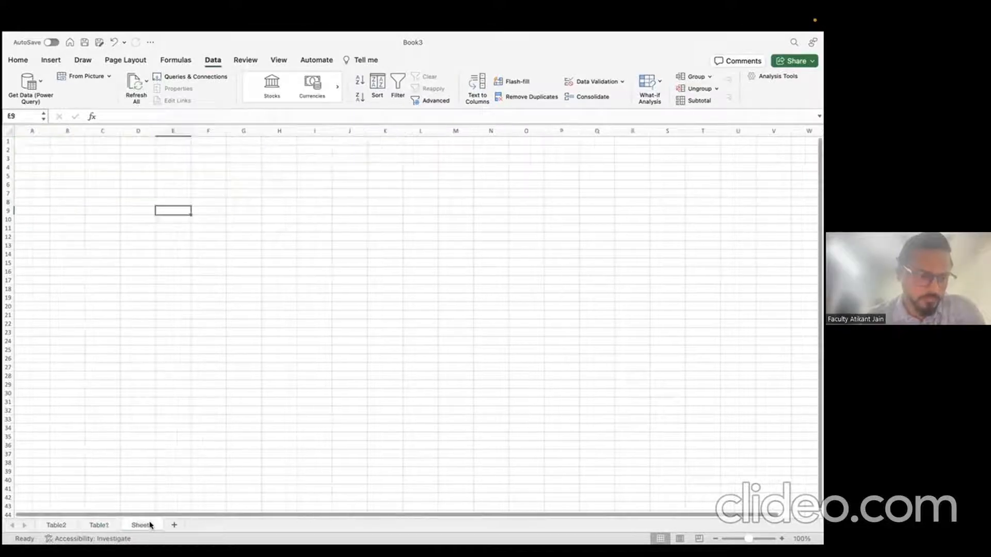
pyautogui.click(98, 525)
pyautogui.click(177, 365)
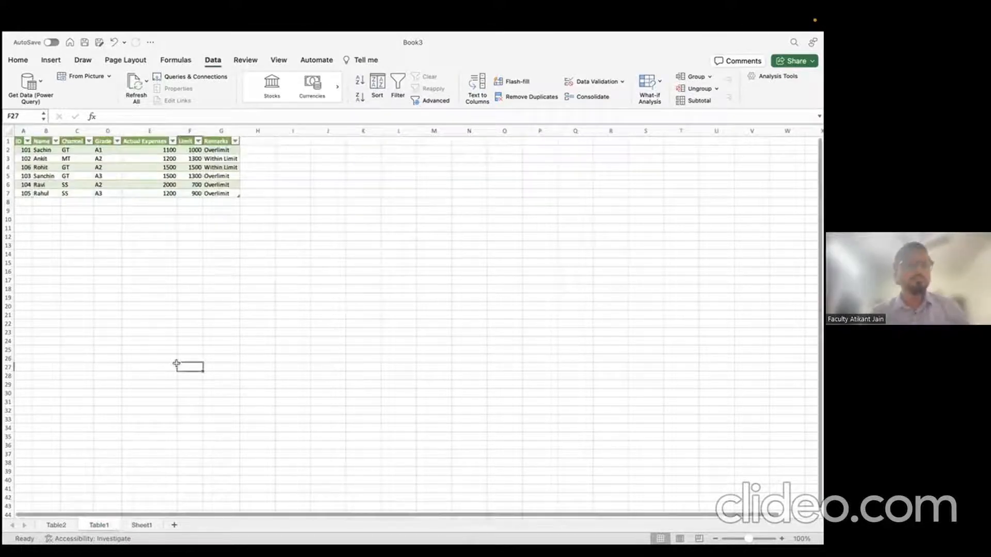
pyautogui.click(51, 60)
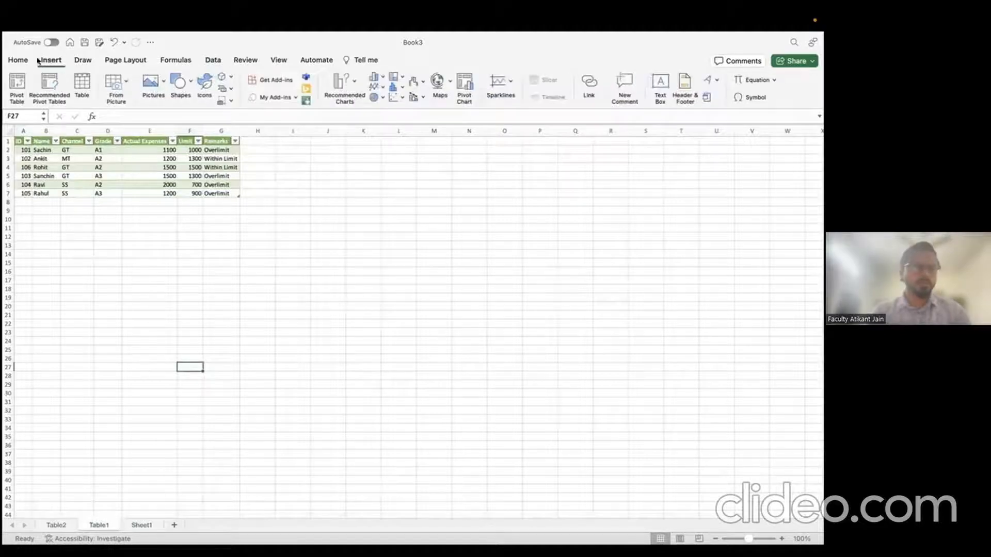
pyautogui.click(212, 60)
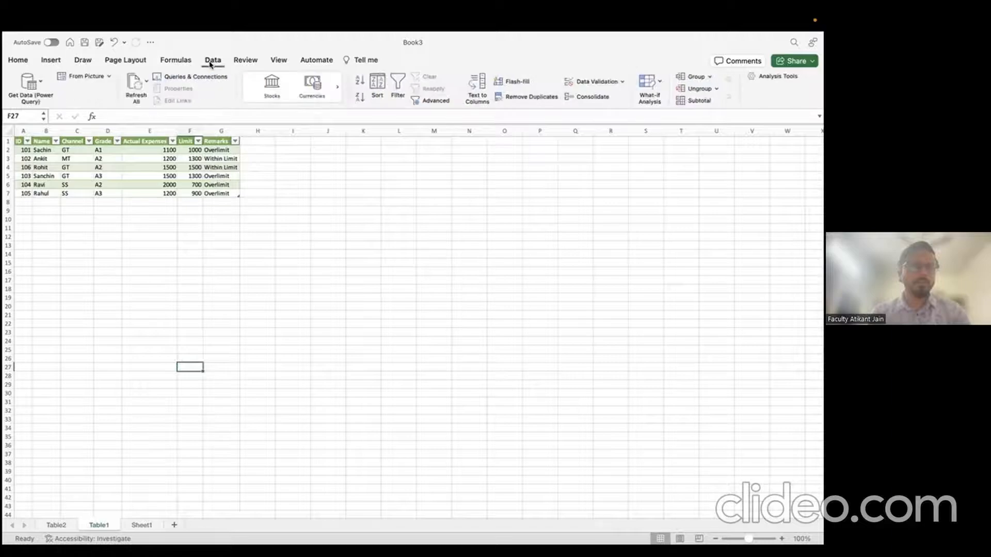
# Step: Choose Get Data from an Excel workbook and pick Session1_10thfeb.xlsx from Downloads
pyautogui.click(27, 87)
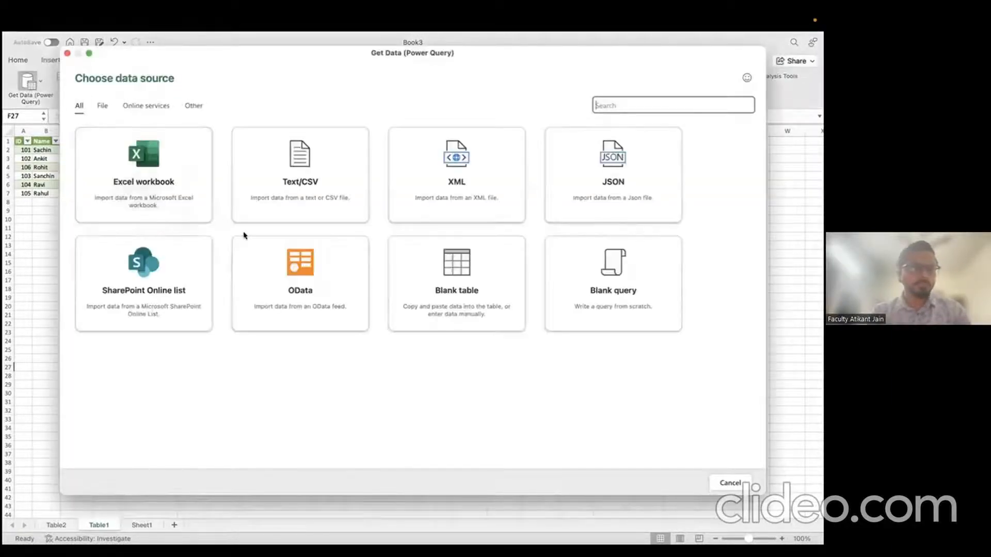
pyautogui.click(143, 178)
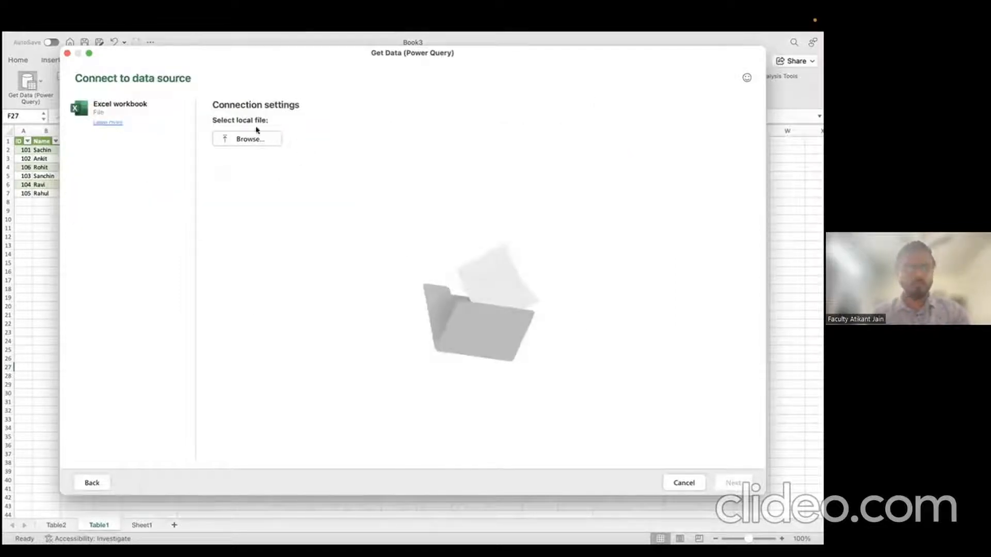
pyautogui.click(259, 143)
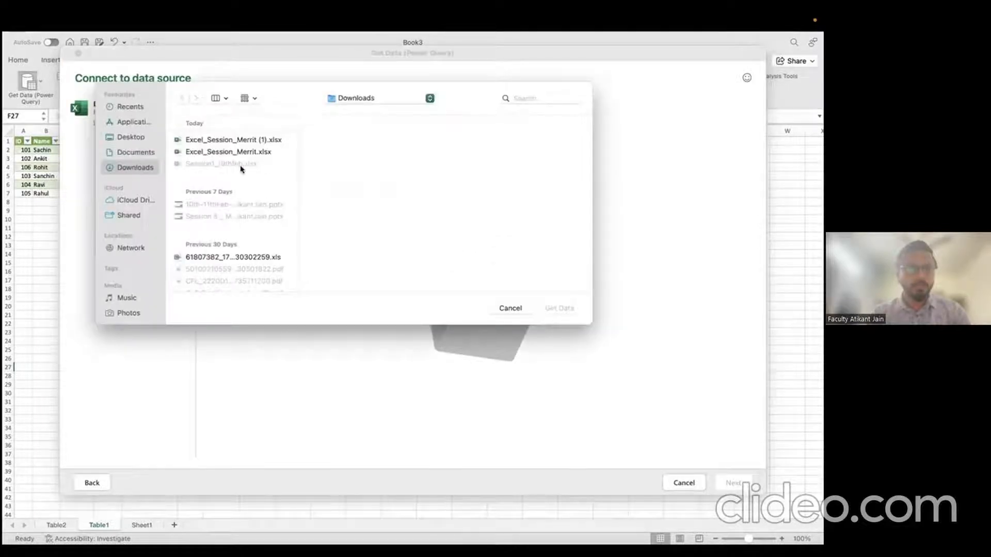
pyautogui.doubleClick(243, 154)
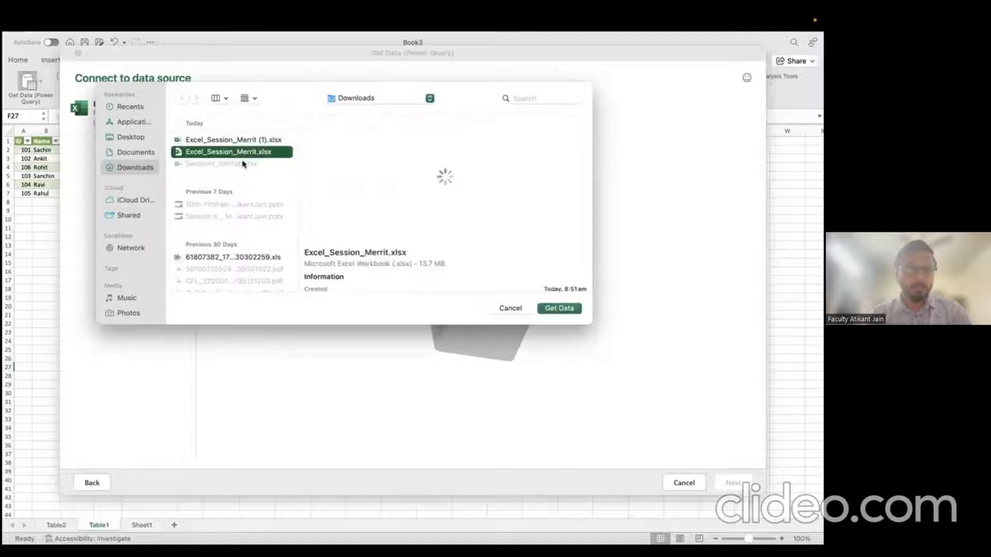
pyautogui.click(243, 140)
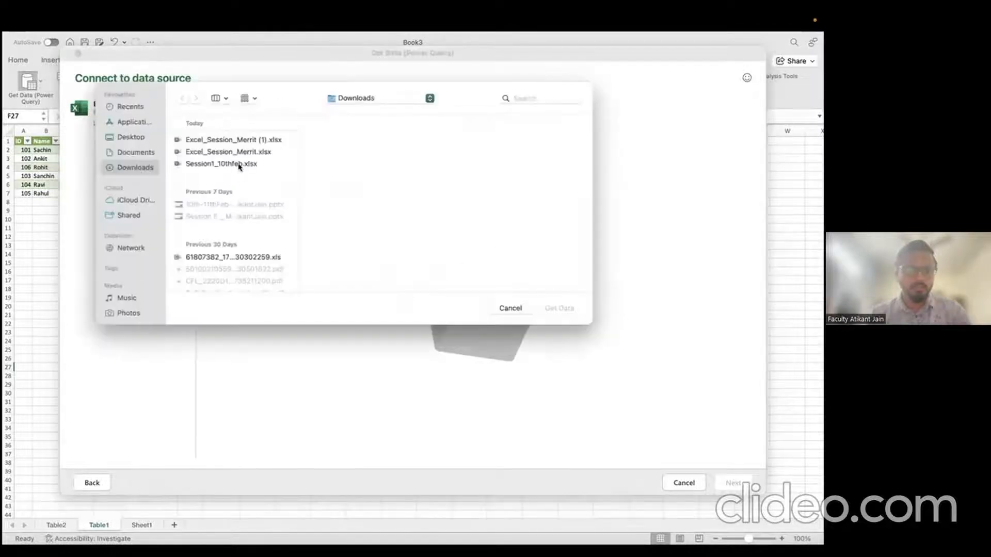
pyautogui.click(240, 164)
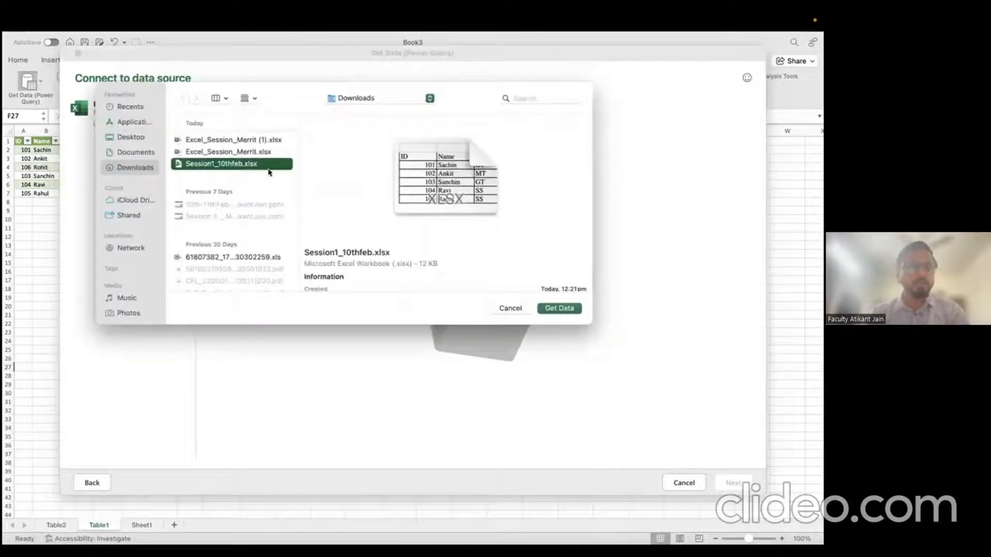
pyautogui.click(567, 309)
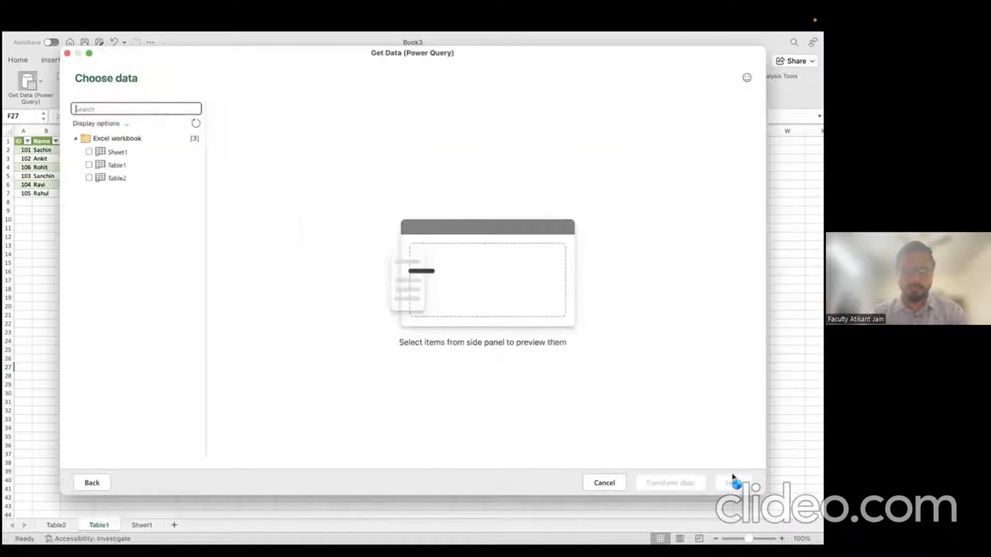
# Step: Tick Table1 and Table2 and open them for transforming in Power Query
pyautogui.click(114, 155)
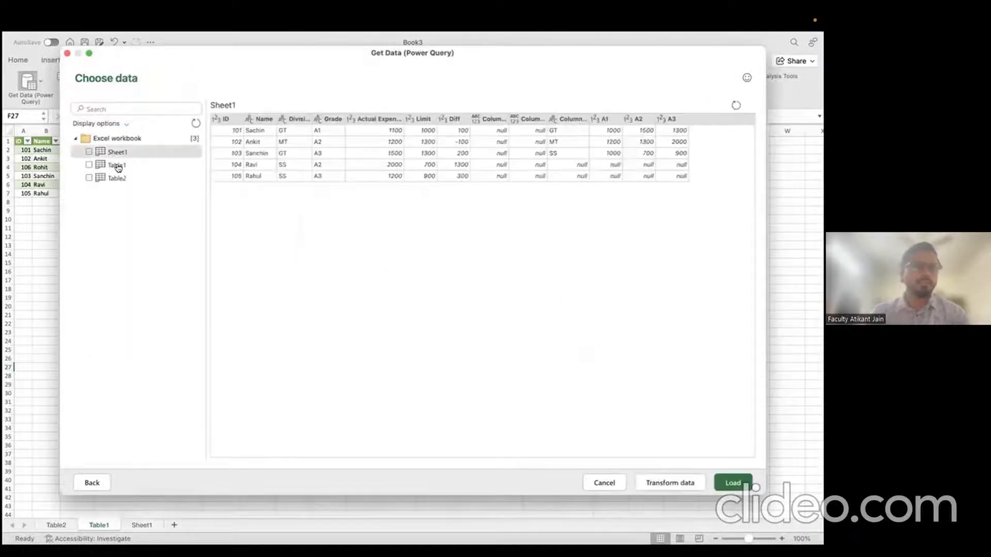
pyautogui.click(116, 164)
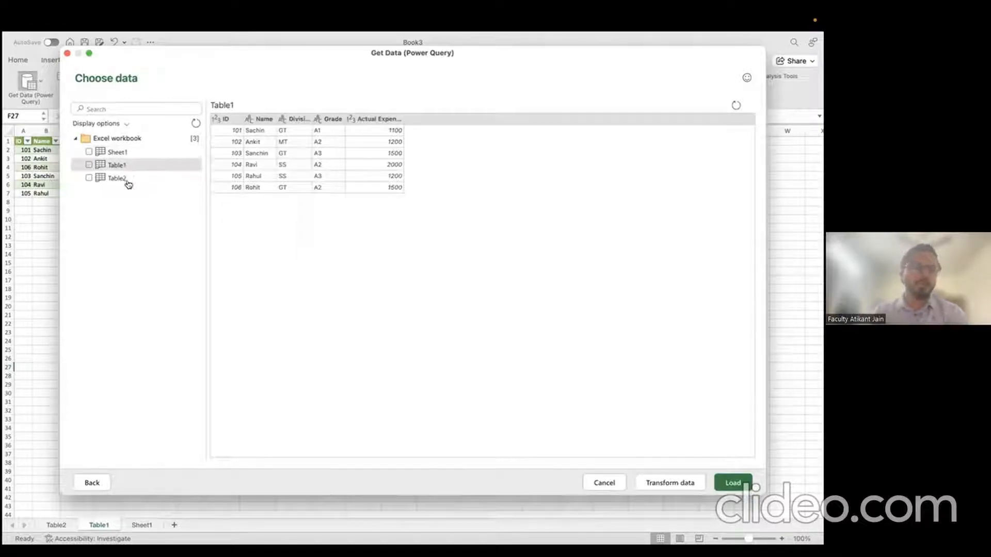
pyautogui.click(89, 164)
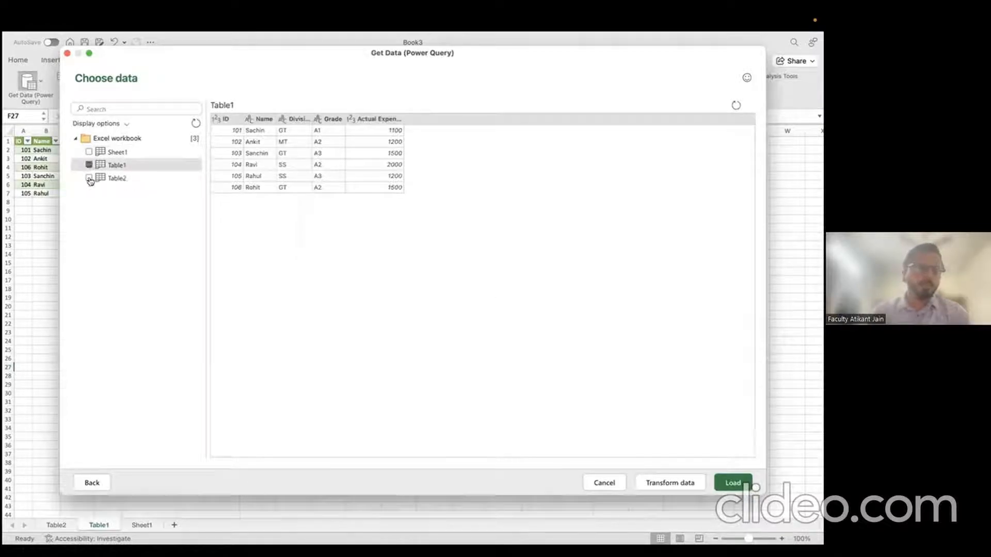
pyautogui.click(89, 178)
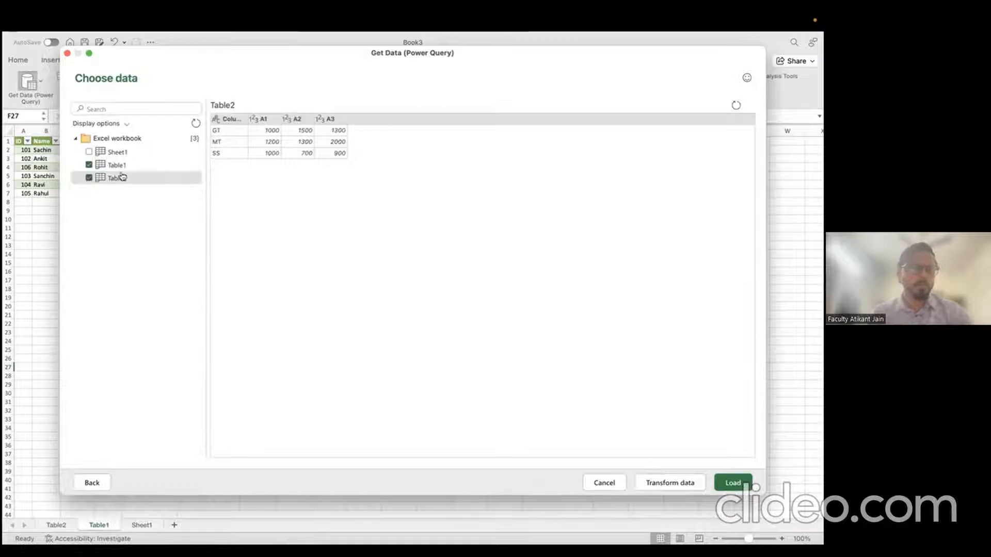
pyautogui.click(673, 483)
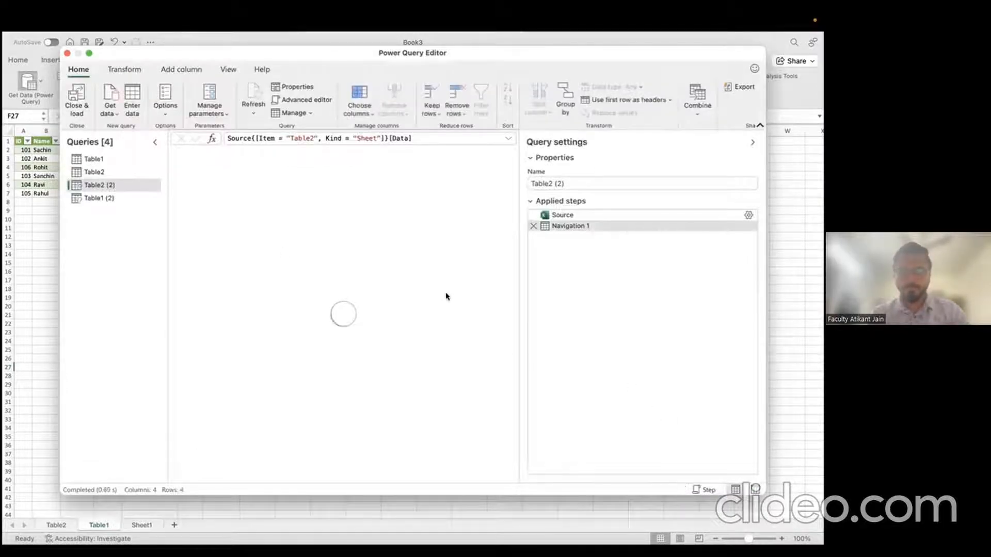
# Step: Maximize the editor and delete the old Table1 and Table2 queries
pyautogui.click(89, 53)
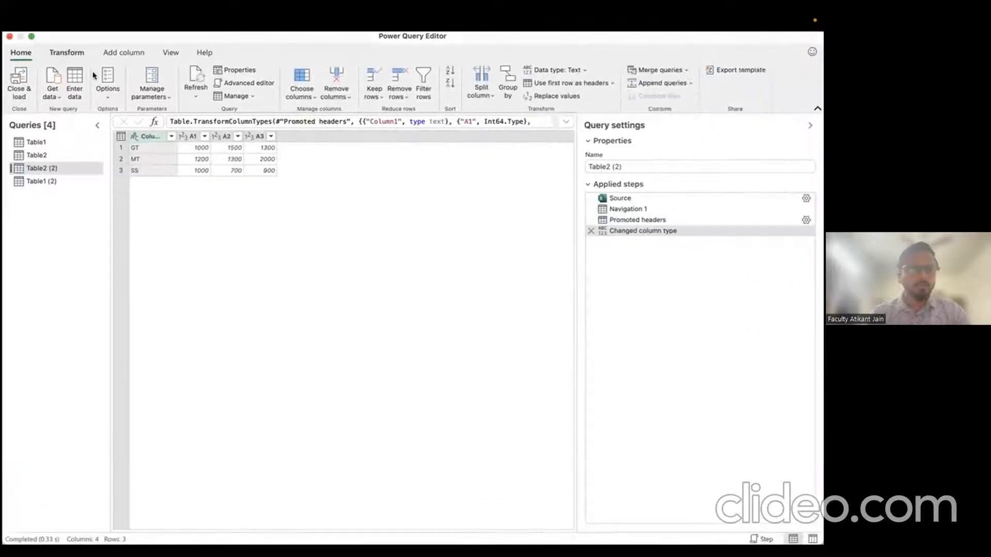
pyautogui.click(37, 142)
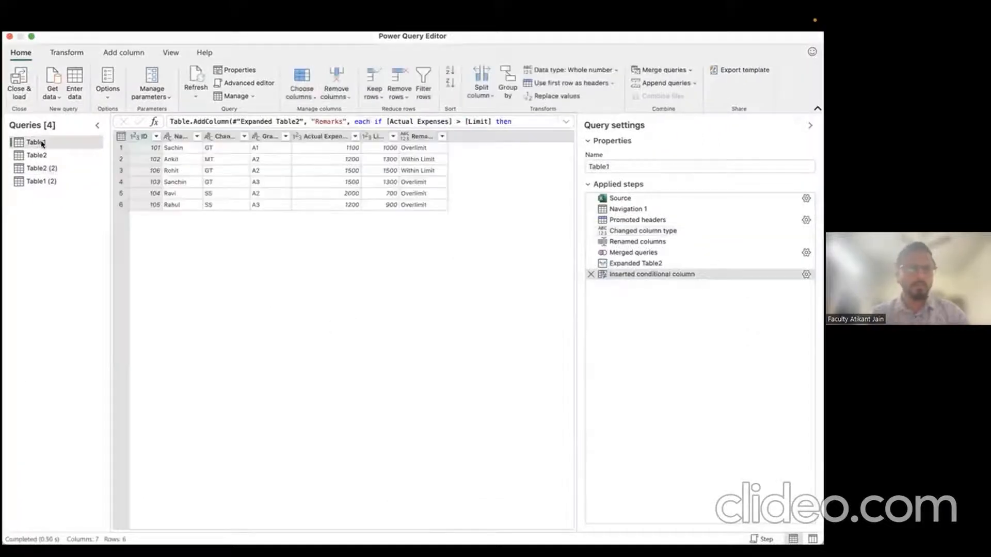
pyautogui.rightClick(42, 144)
pyautogui.click(71, 151)
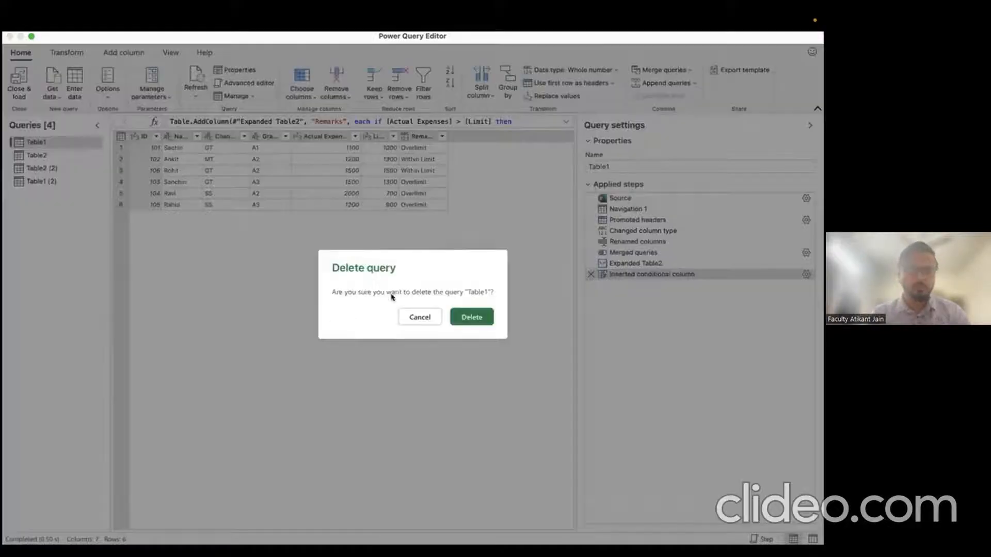
pyautogui.click(471, 320)
pyautogui.click(54, 142)
pyautogui.rightClick(46, 143)
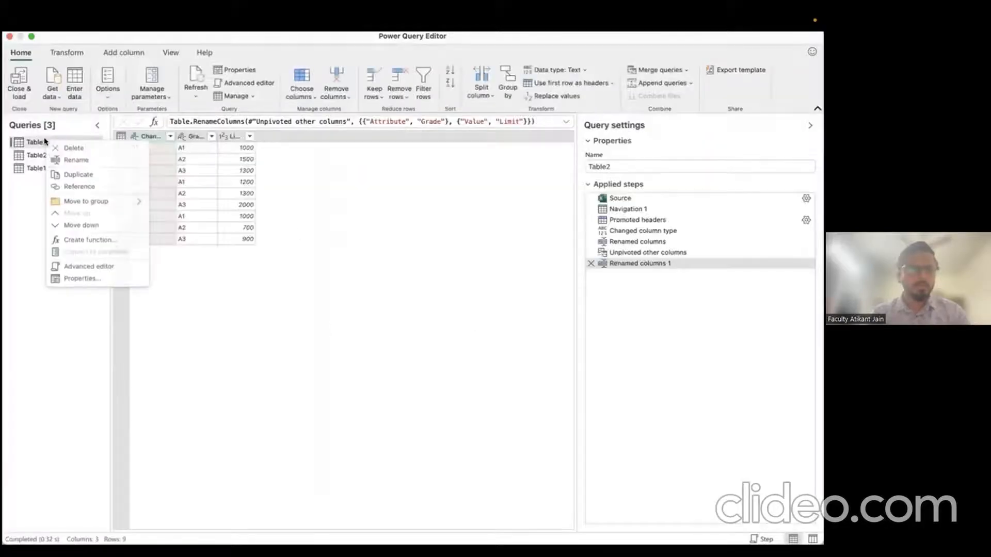
pyautogui.click(71, 149)
pyautogui.click(478, 324)
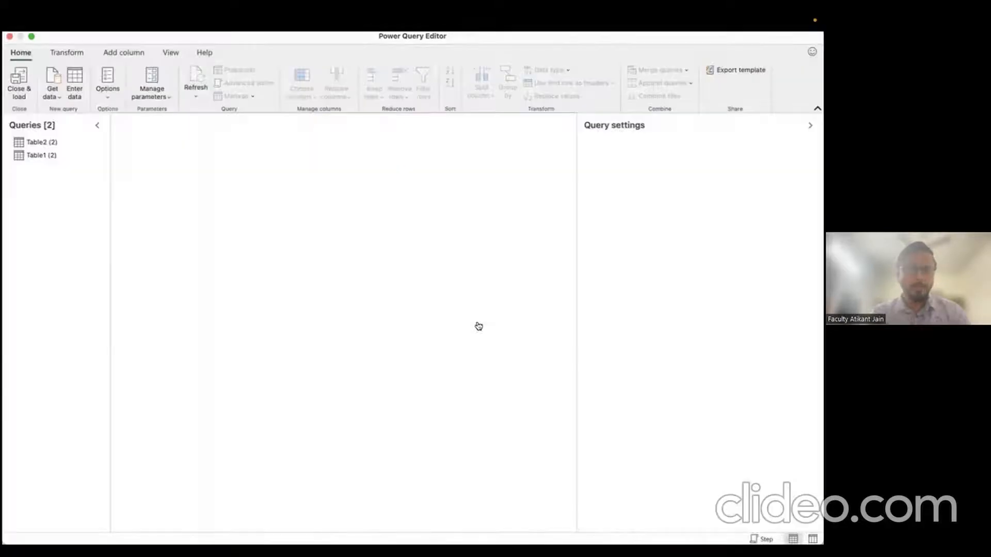
# Step: Rename Table2 (2) to Table2 and Table1 (2) to Table1
pyautogui.click(62, 146)
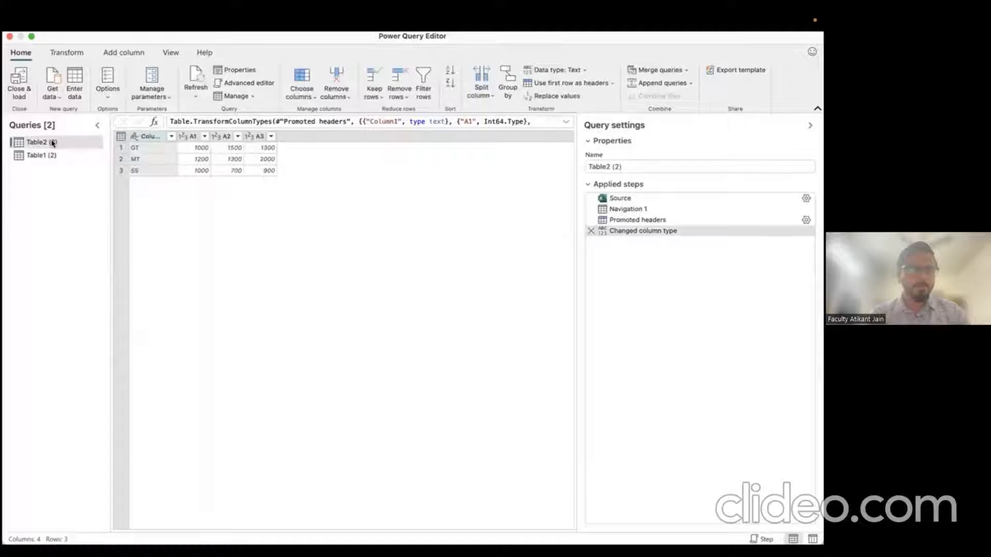
pyautogui.rightClick(52, 143)
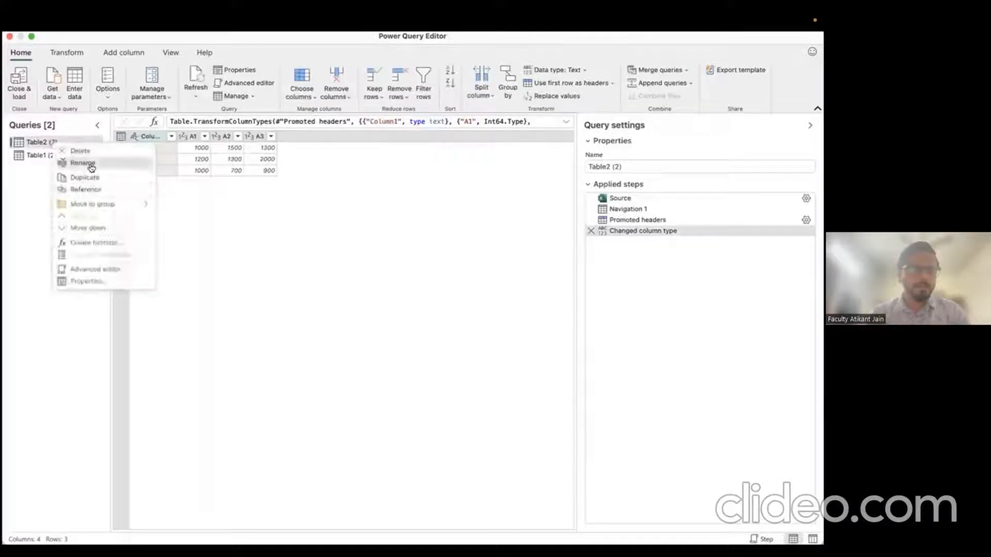
pyautogui.click(72, 161)
pyautogui.press('Right')
pyautogui.press('BackSpace')
pyautogui.press('BackSpace')
pyautogui.press('BackSpace')
pyautogui.press('BackSpace')
pyautogui.press('Return')
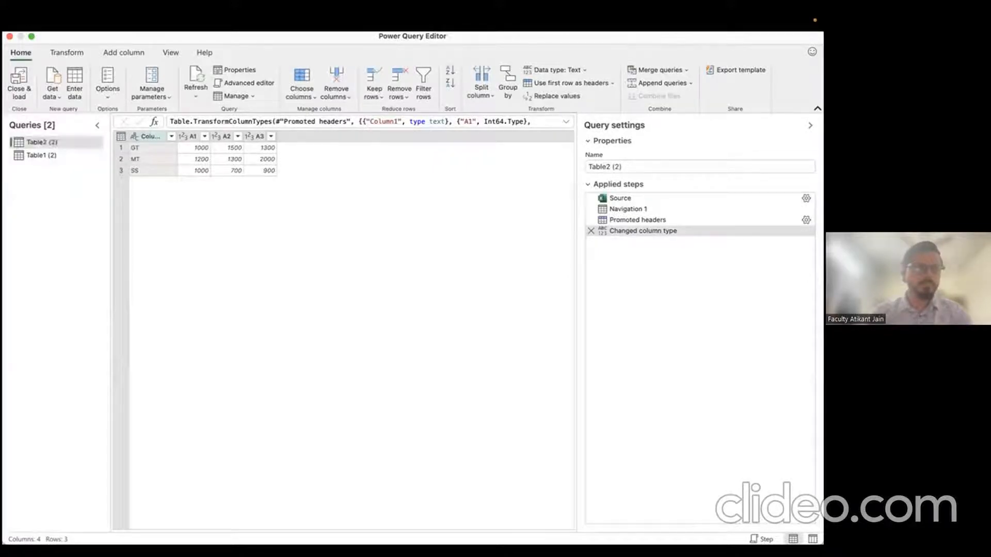
pyautogui.doubleClick(64, 153)
pyautogui.press('Right')
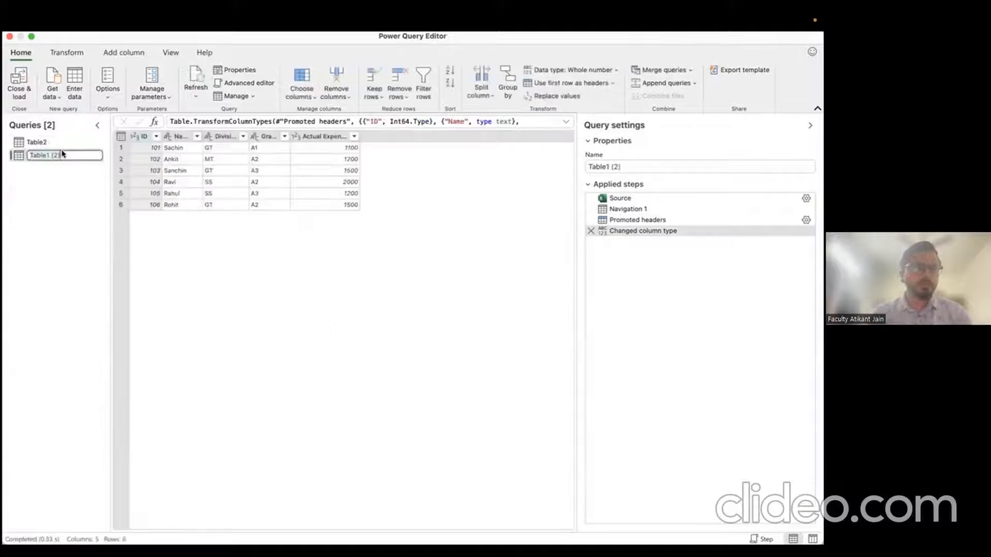
pyautogui.press('BackSpace')
pyautogui.press('Return')
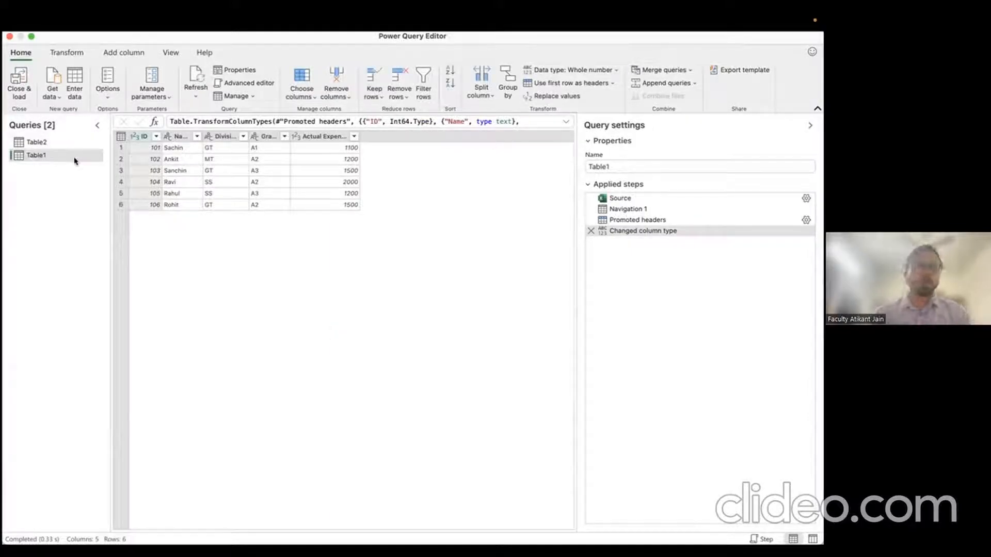
# Step: Move Table1 above Table2 in the Queries list and rename Table2's Column1 to Channel
pyautogui.moveTo(48, 152); pyautogui.dragTo(46, 140)
pyautogui.click(54, 154)
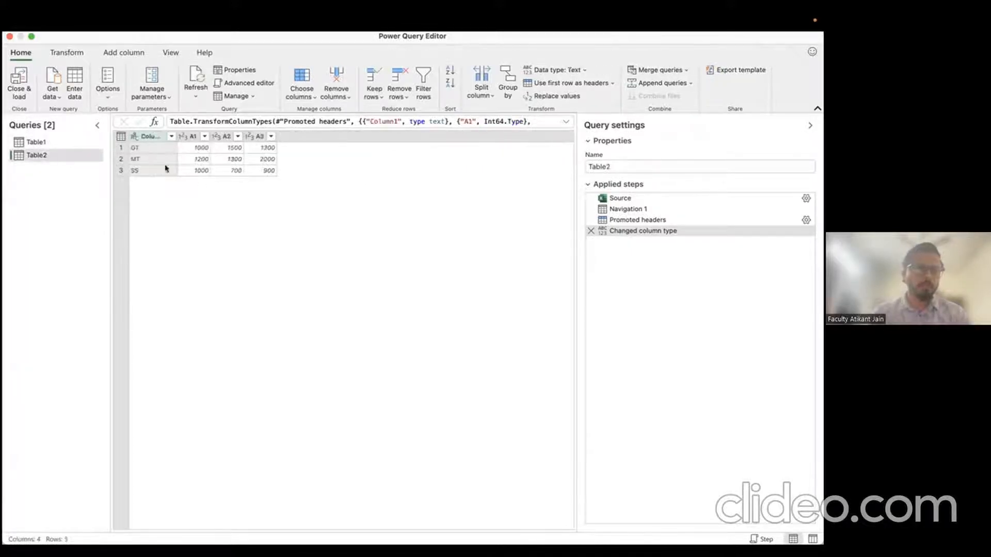
pyautogui.click(48, 143)
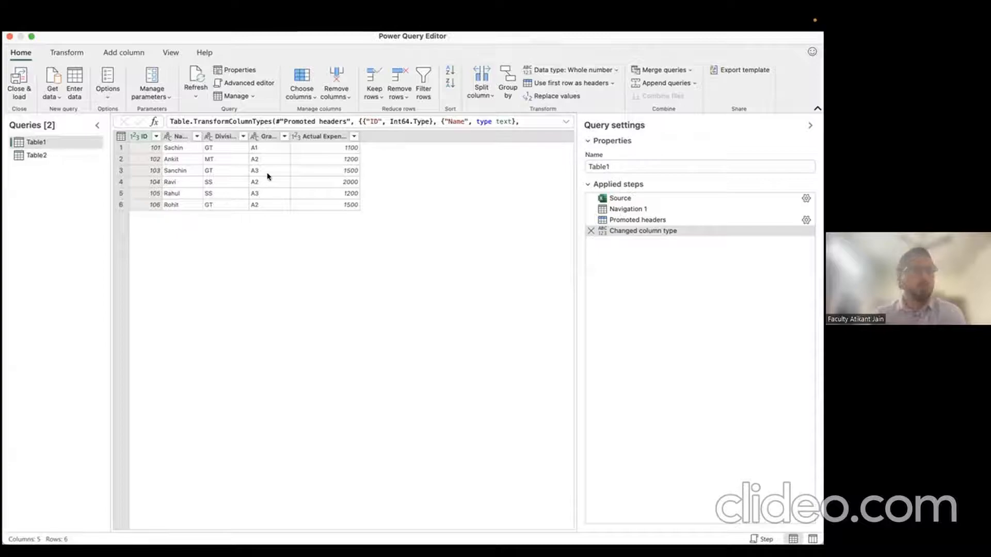
pyautogui.click(56, 154)
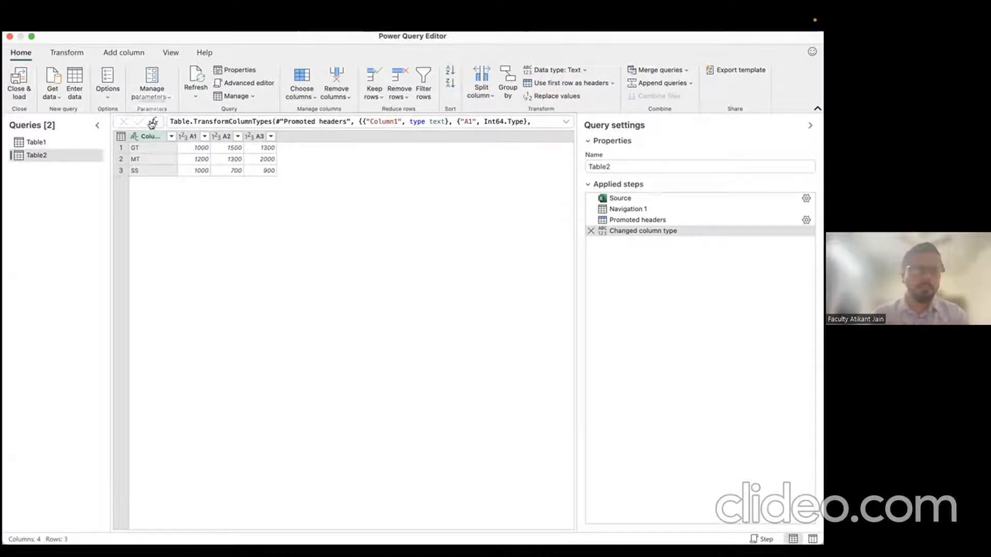
pyautogui.doubleClick(146, 136)
pyautogui.write('Chan')
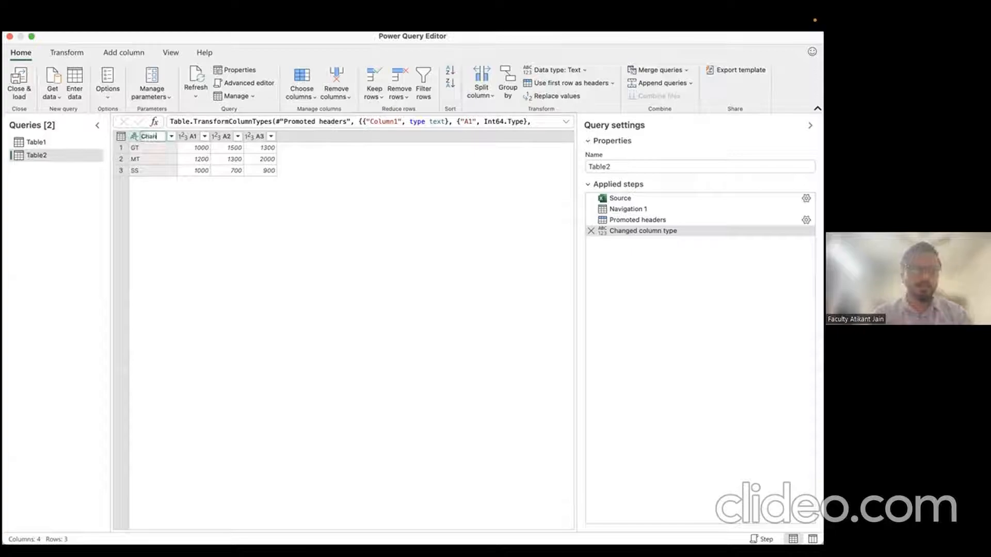
pyautogui.press('Return')
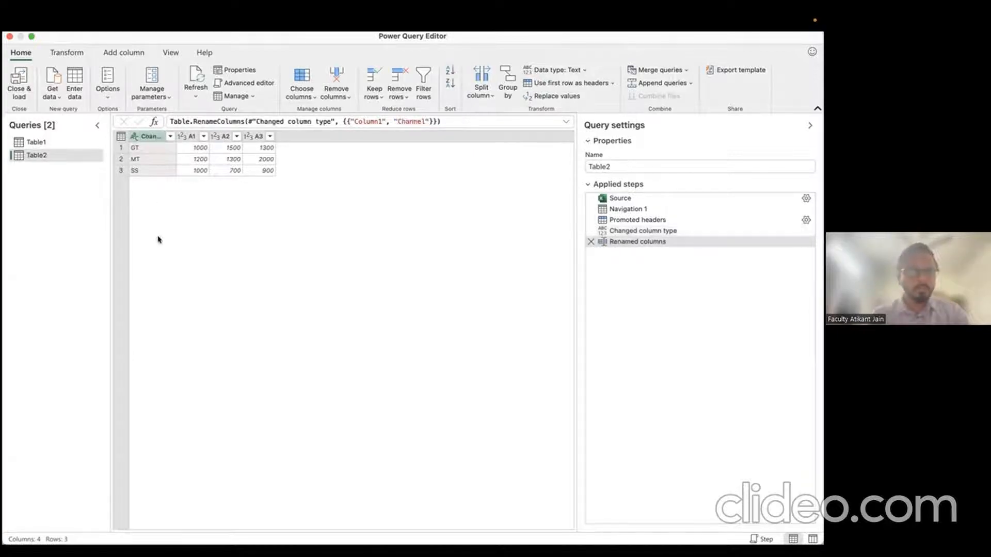
# Step: Inspect values in Table2 and Table1, then return to Table2
pyautogui.click(201, 148)
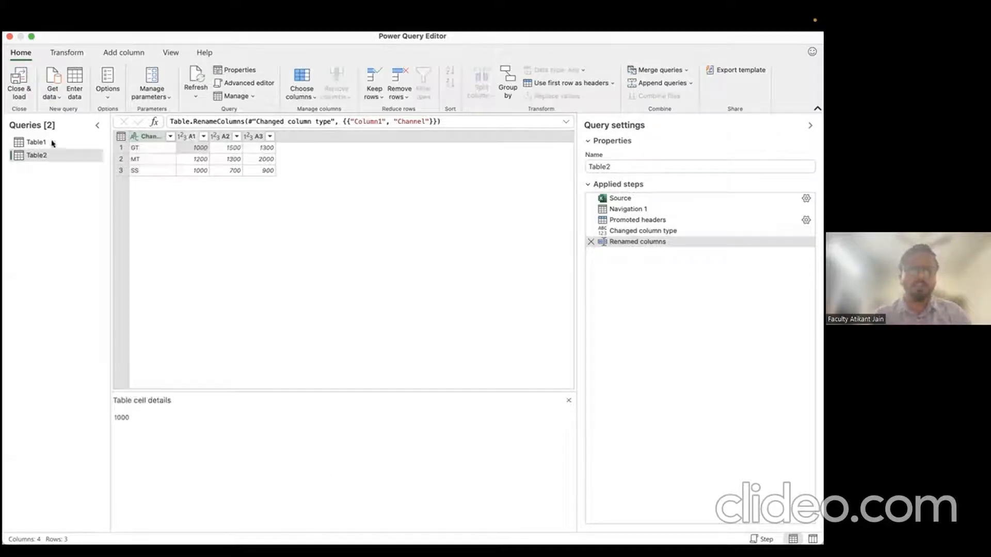
pyautogui.click(53, 143)
pyautogui.click(210, 148)
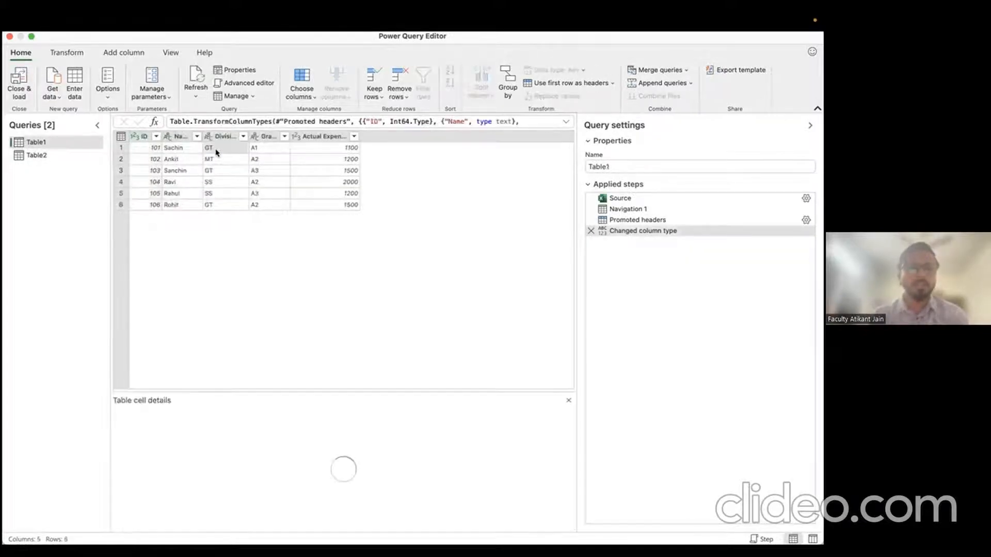
pyautogui.click(263, 150)
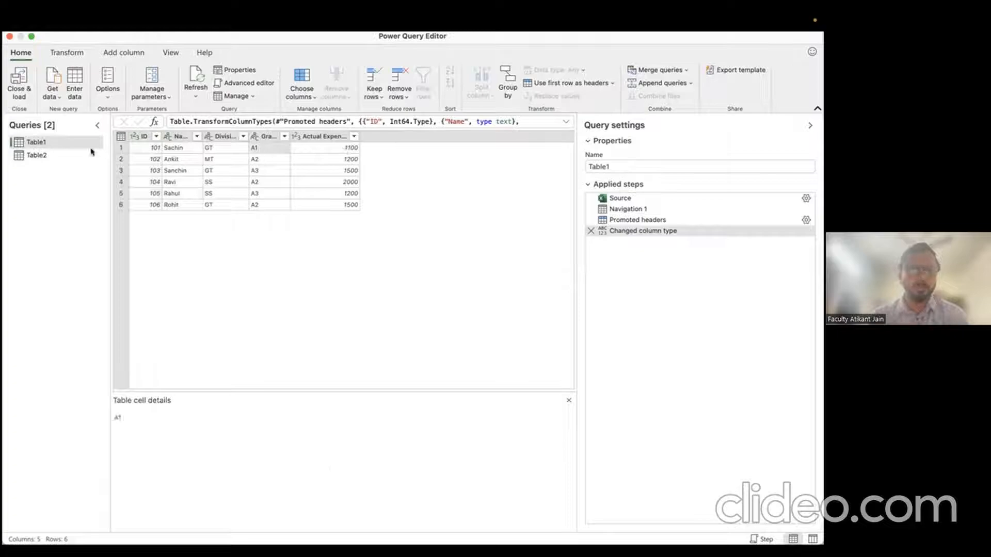
pyautogui.click(60, 155)
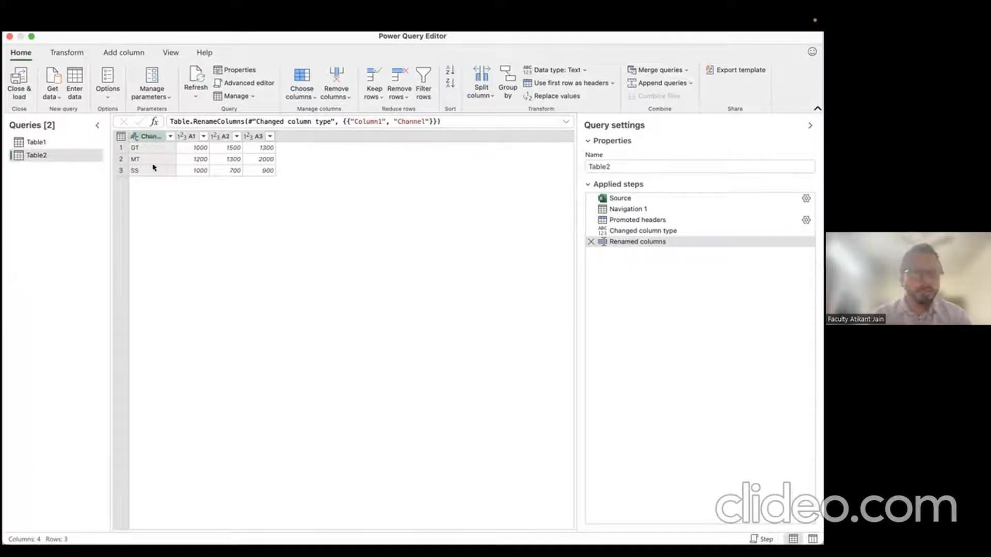
pyautogui.rightClick(151, 137)
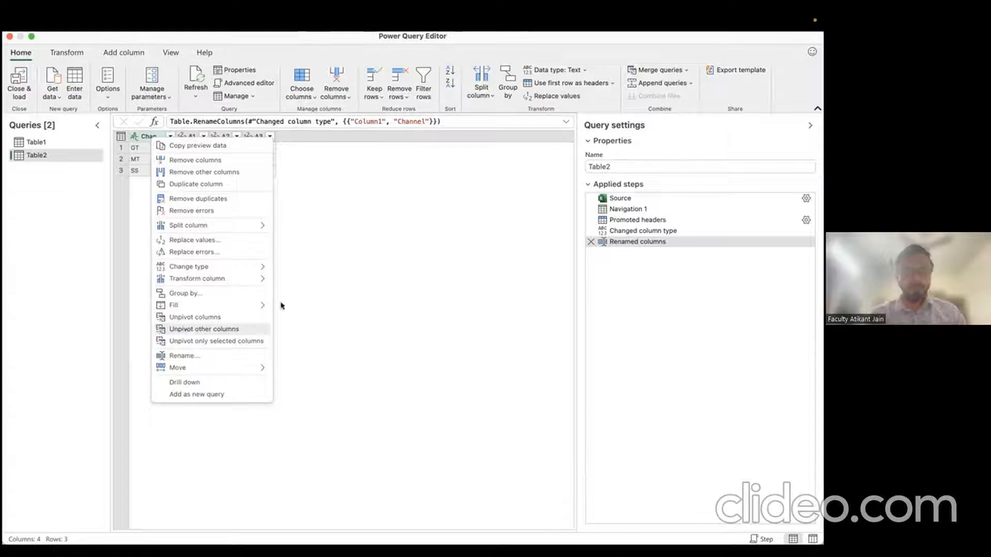
pyautogui.click(381, 265)
pyautogui.click(191, 137)
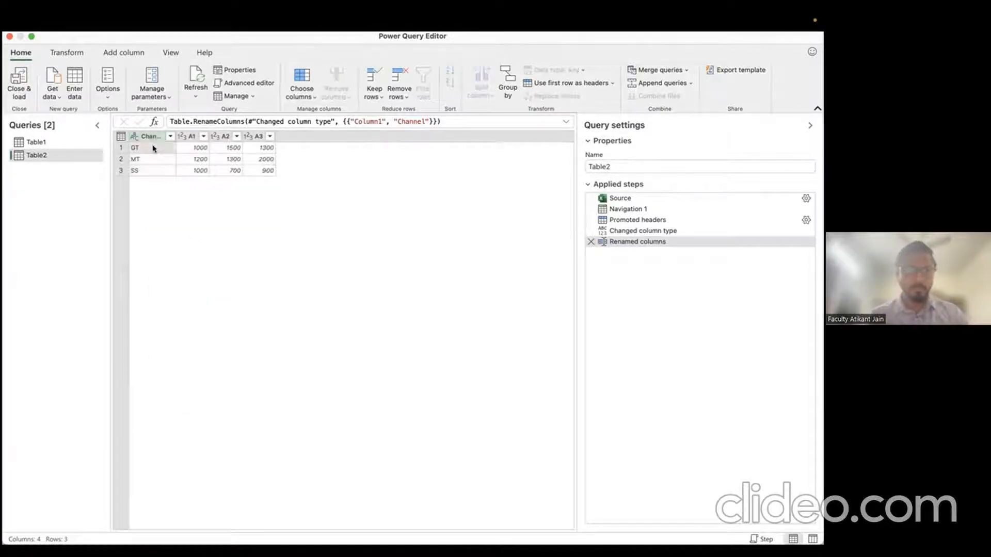
pyautogui.click(184, 148)
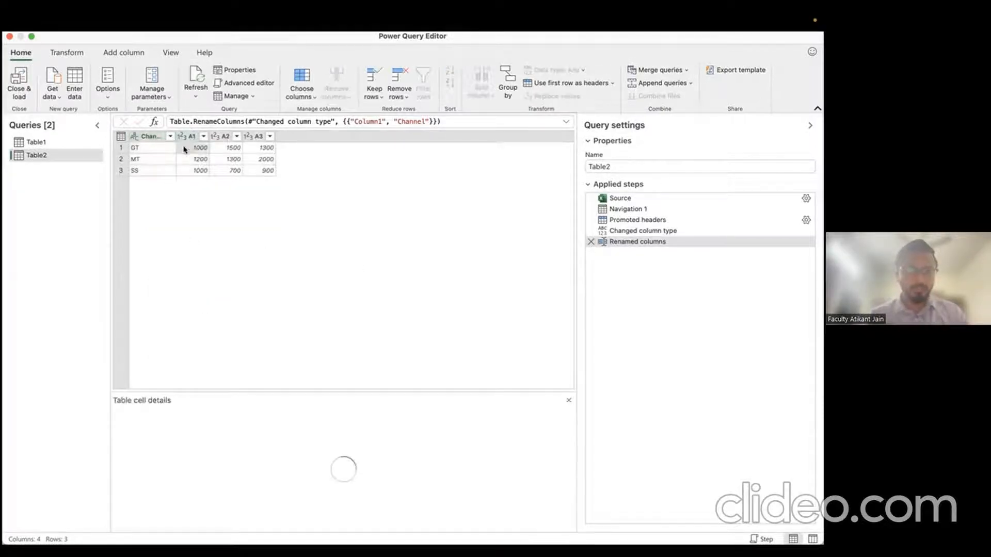
pyautogui.click(226, 138)
pyautogui.click(230, 149)
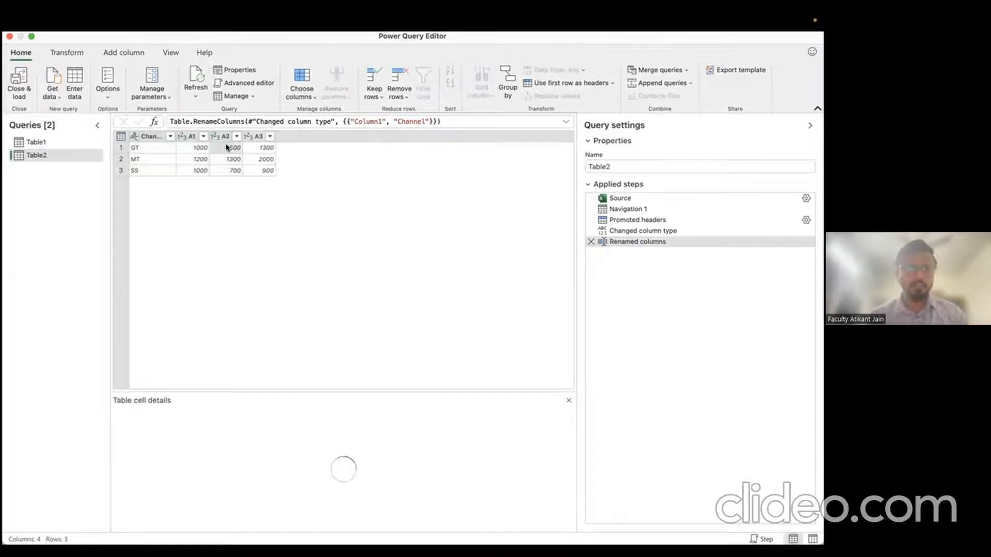
pyautogui.click(147, 137)
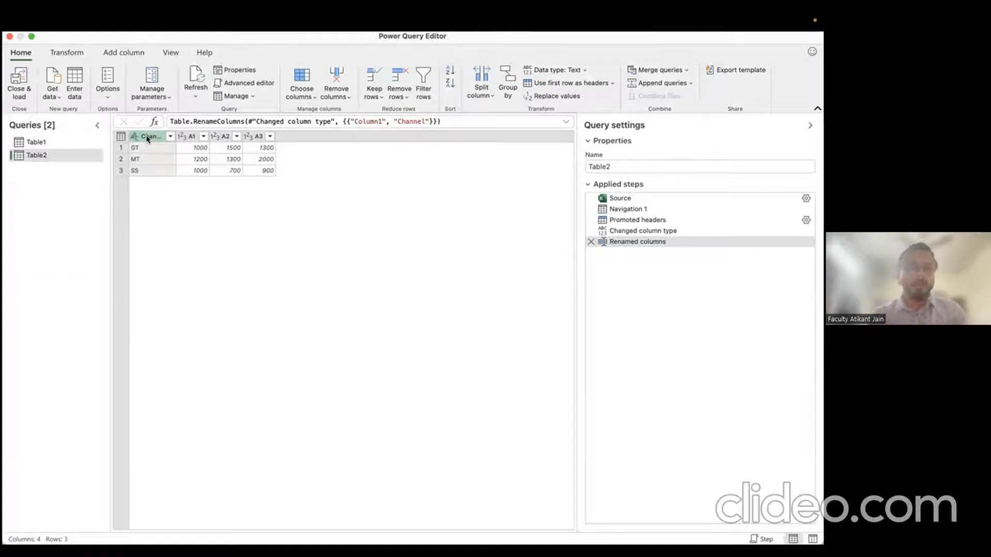
pyautogui.rightClick(153, 138)
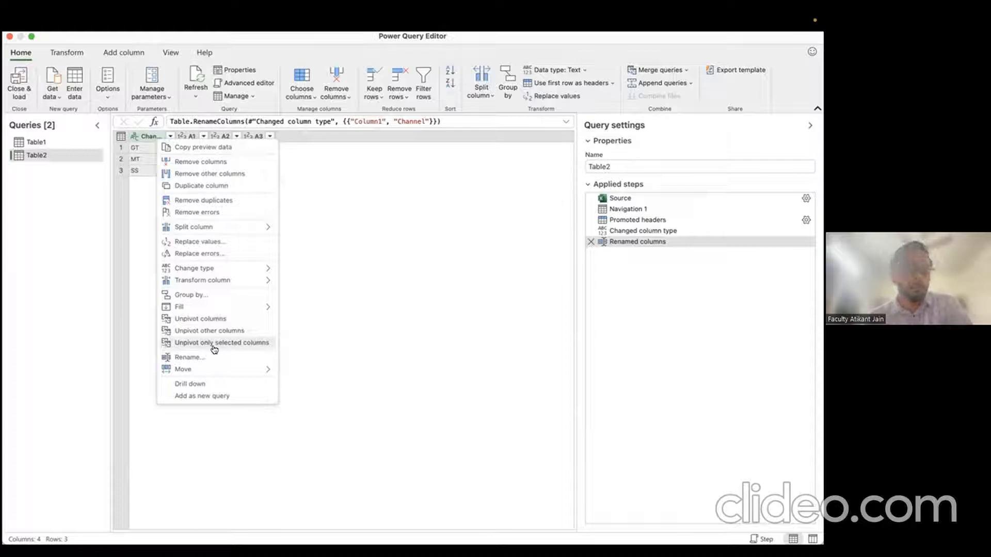
pyautogui.click(330, 262)
pyautogui.click(188, 136)
pyautogui.click(212, 137)
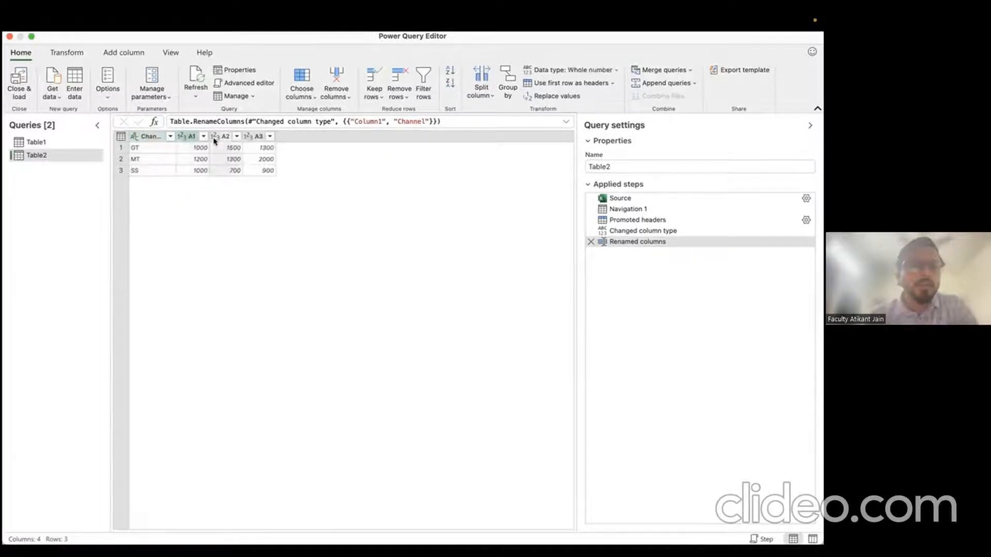
pyautogui.click(245, 136)
pyautogui.click(290, 136)
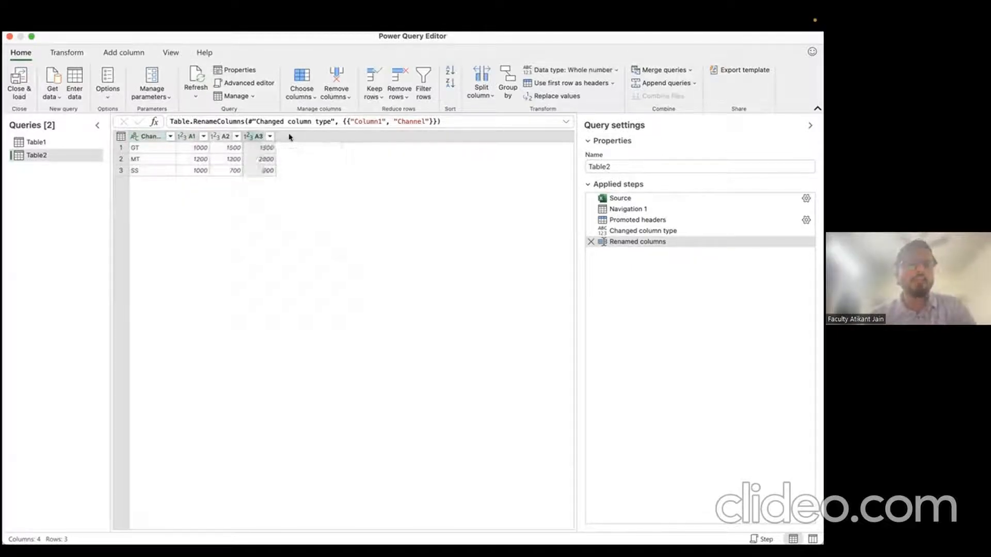
pyautogui.click(190, 139)
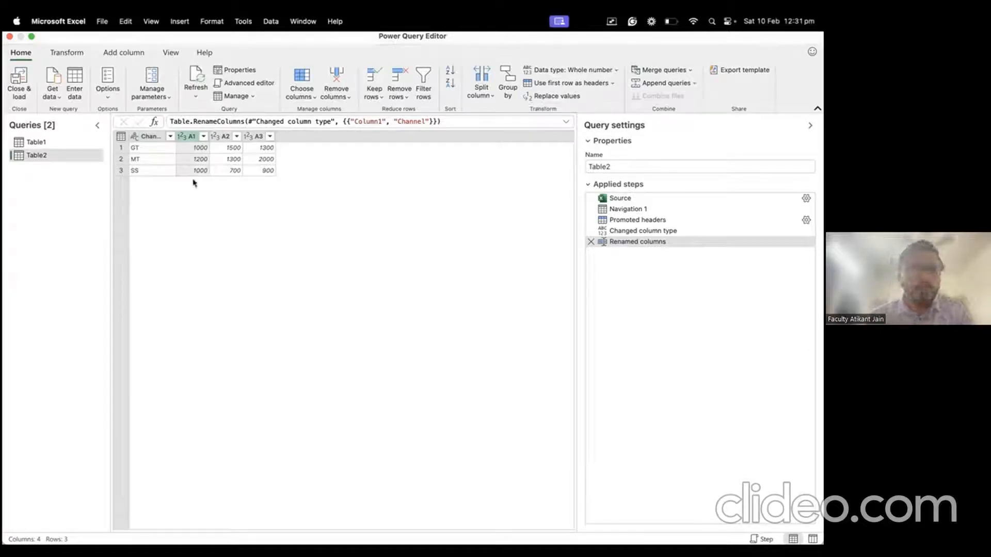
pyautogui.click(147, 136)
pyautogui.rightClick(146, 138)
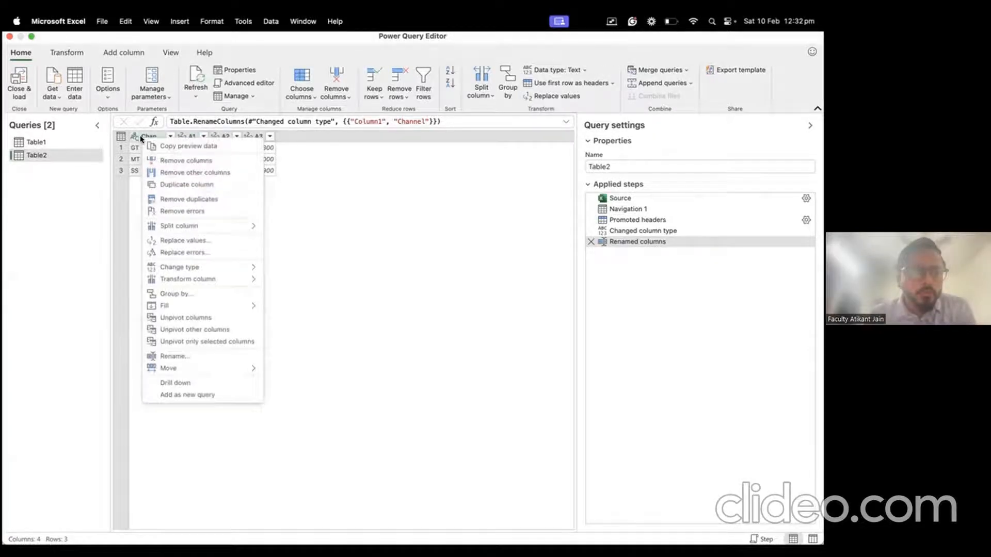
pyautogui.click(187, 318)
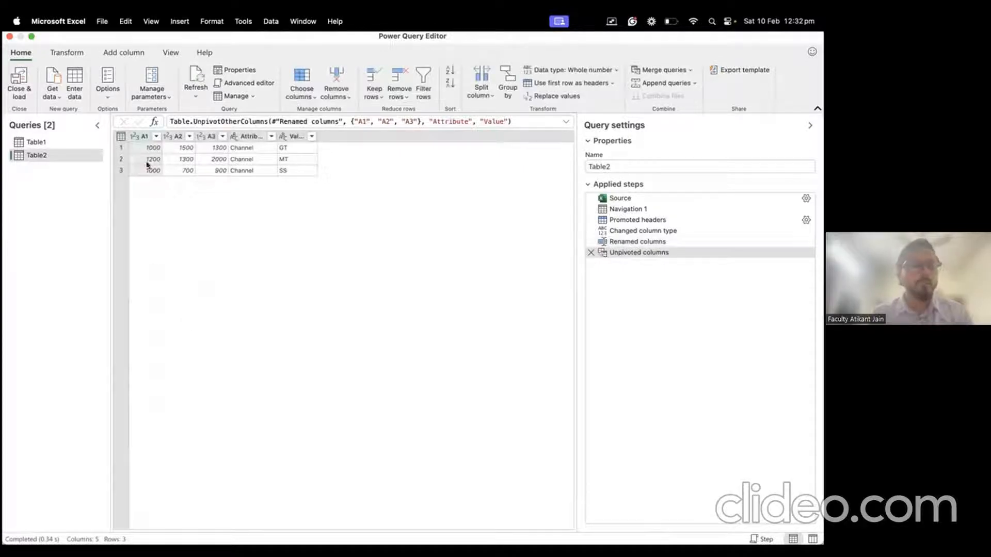
pyautogui.click(283, 148)
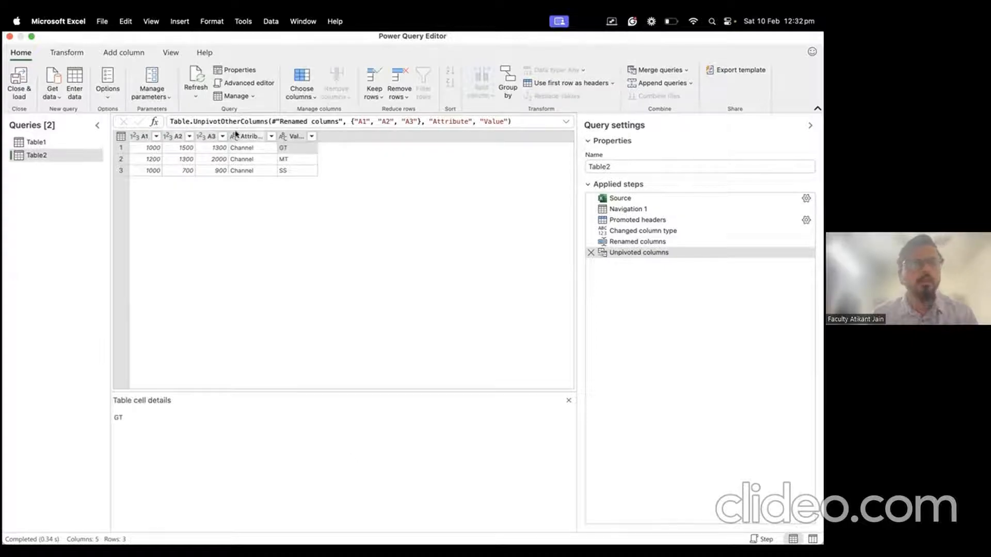
pyautogui.click(590, 253)
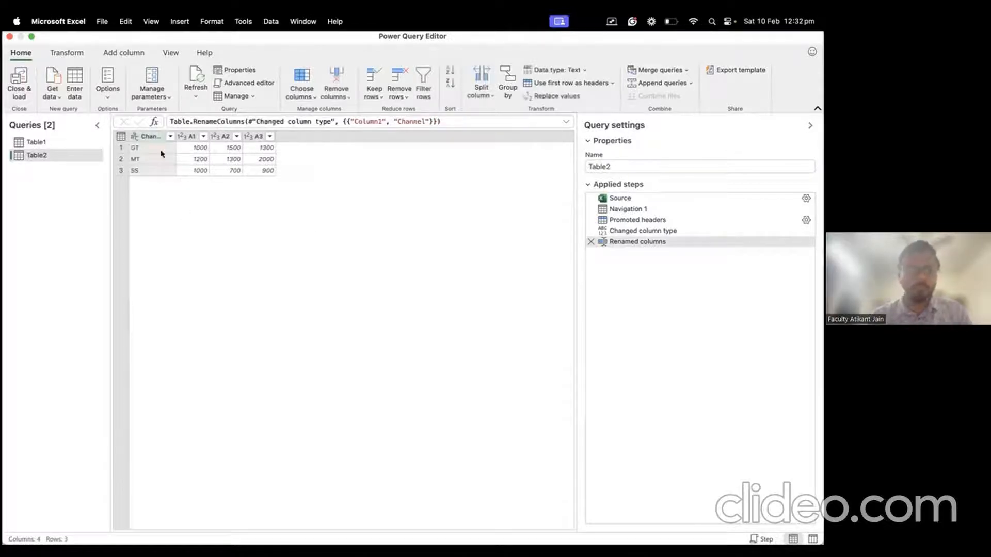
# Step: Unpivot all Table2 columns except Channel, then review the nine channel-and-grade rows
pyautogui.rightClick(150, 138)
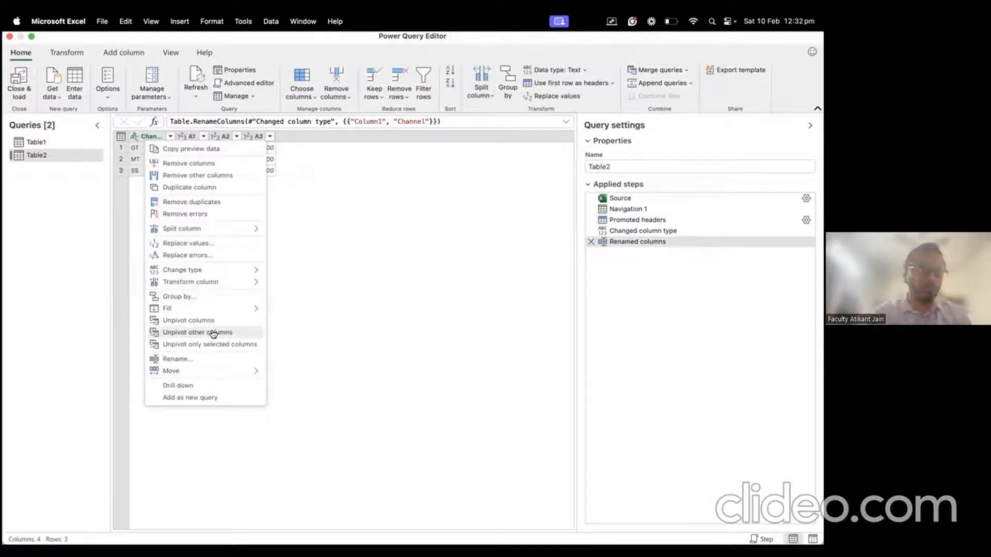
pyautogui.click(194, 334)
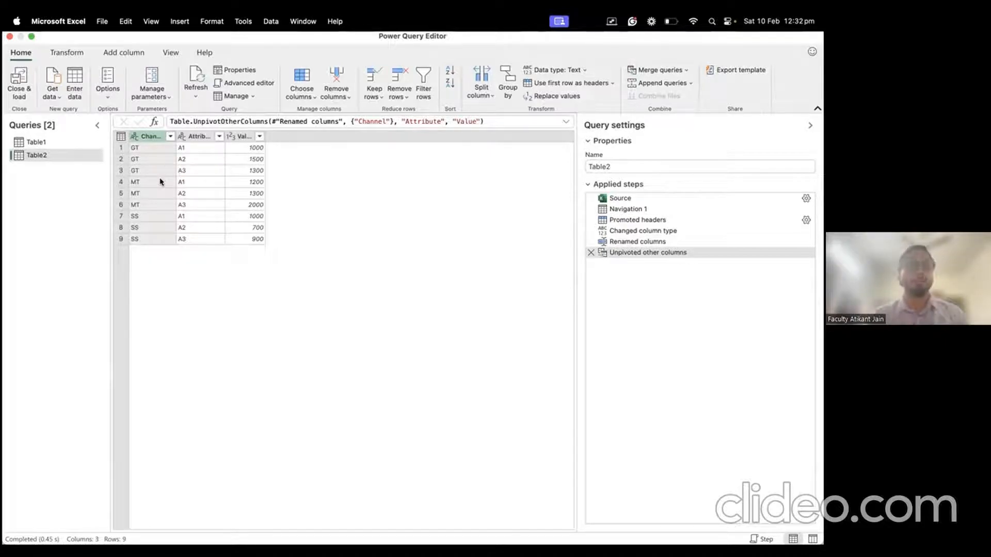
pyautogui.click(144, 150)
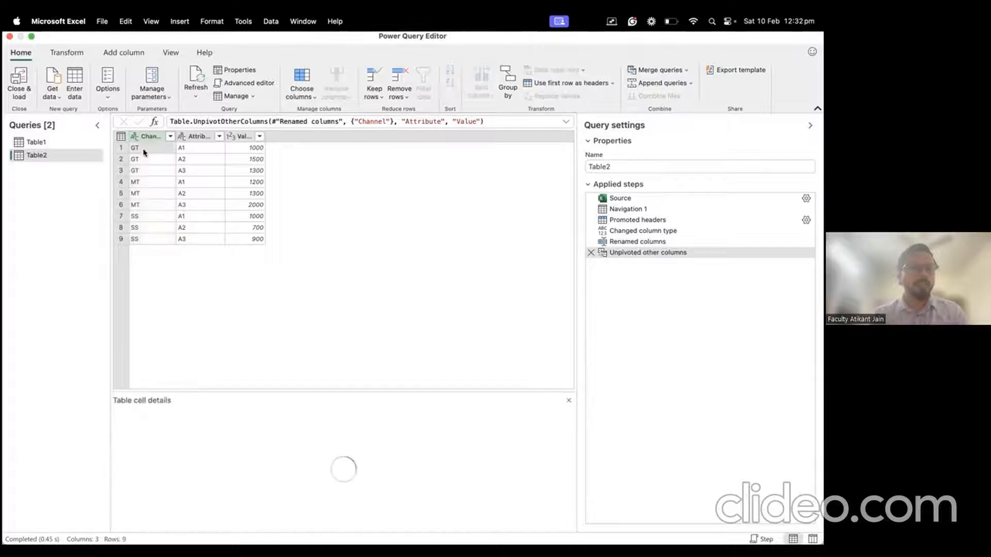
pyautogui.click(186, 160)
pyautogui.click(186, 172)
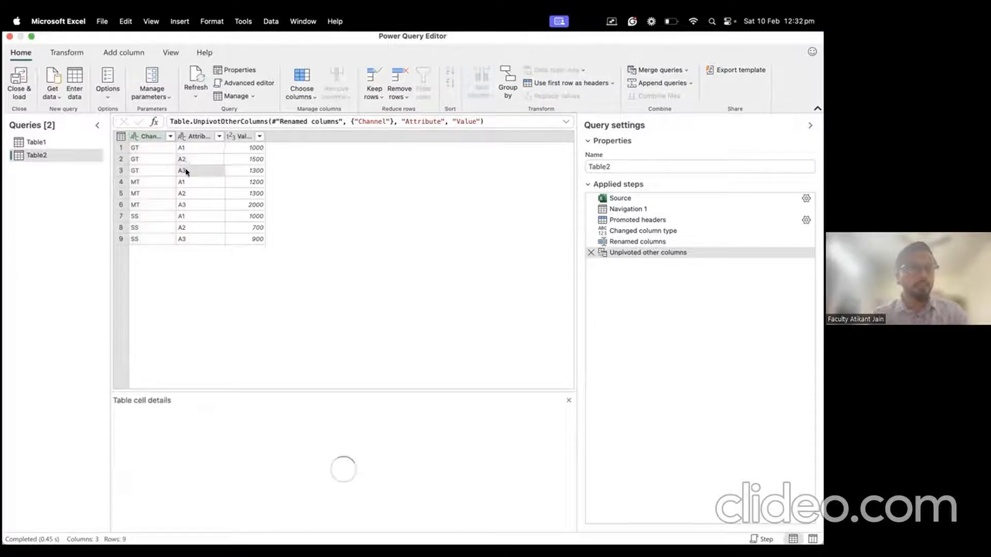
pyautogui.click(147, 182)
pyautogui.click(189, 183)
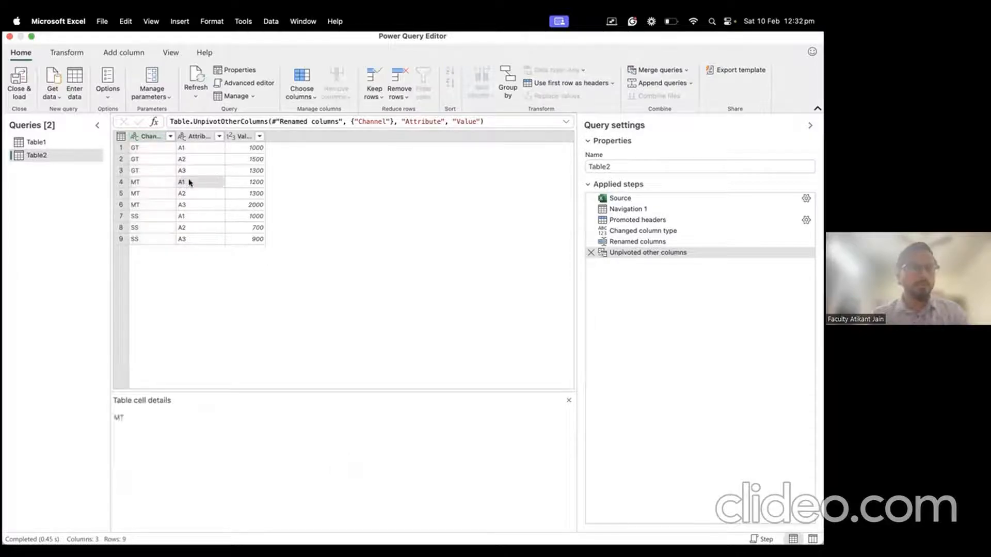
pyautogui.click(164, 216)
pyautogui.click(183, 216)
pyautogui.click(185, 228)
pyautogui.click(186, 239)
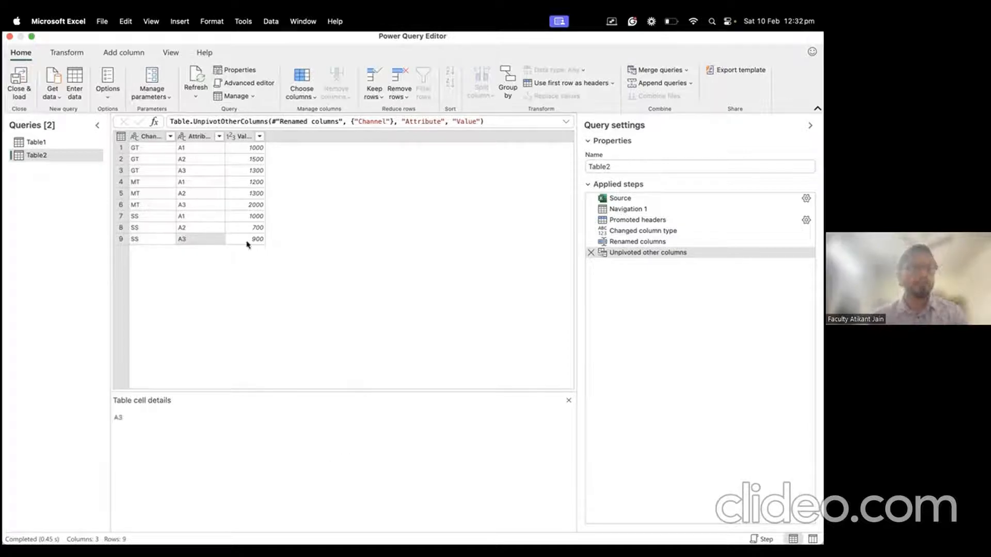
# Step: Rename Attribute to grade and Value to Limit, then show the Table1 query
pyautogui.doubleClick(197, 136)
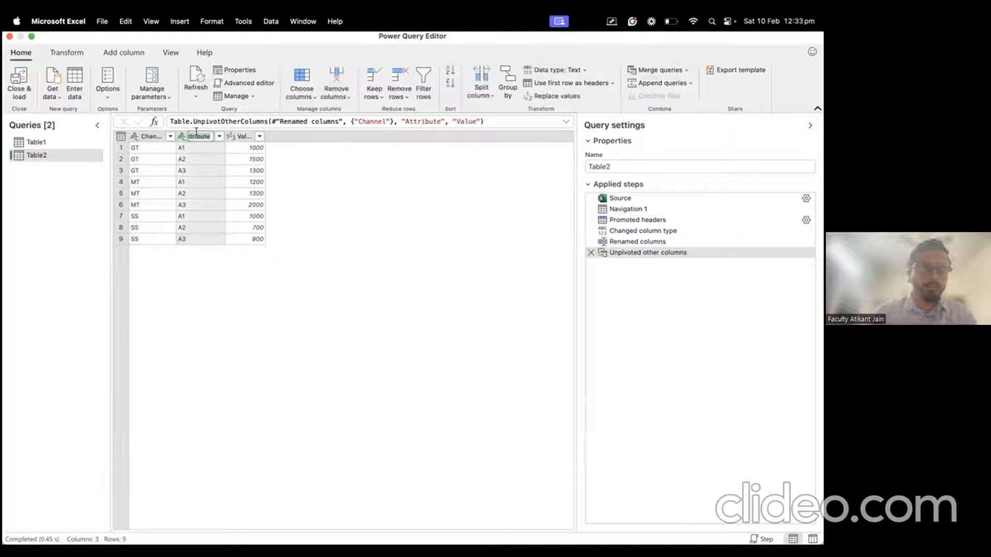
pyautogui.write('an')
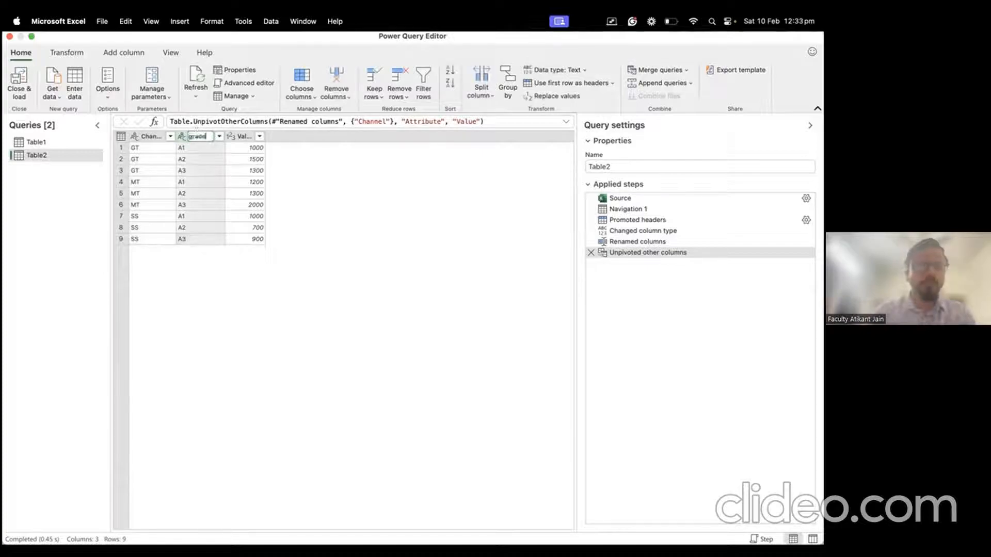
pyautogui.write('de')
pyautogui.press('Return')
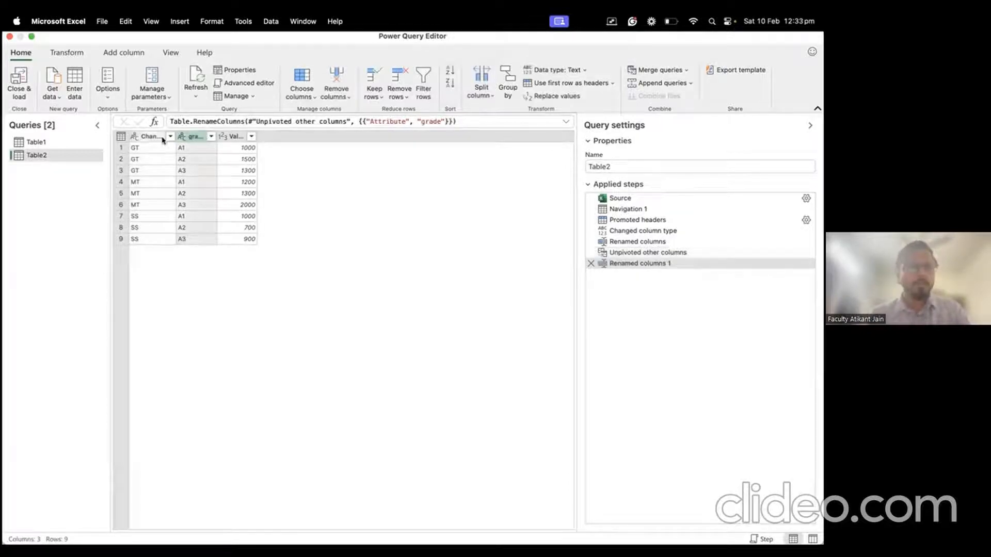
pyautogui.doubleClick(230, 138)
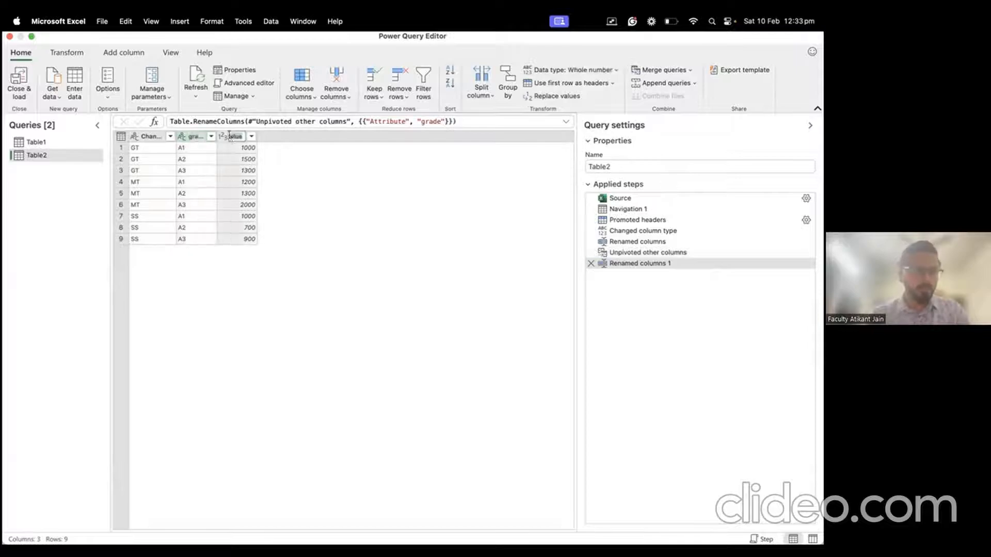
pyautogui.write('uimit')
pyautogui.press('Return')
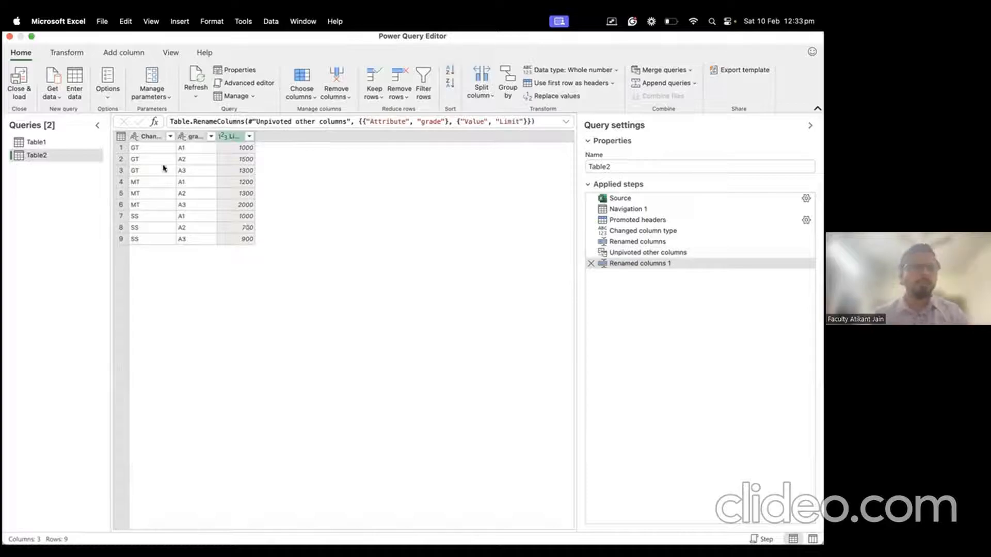
pyautogui.click(79, 146)
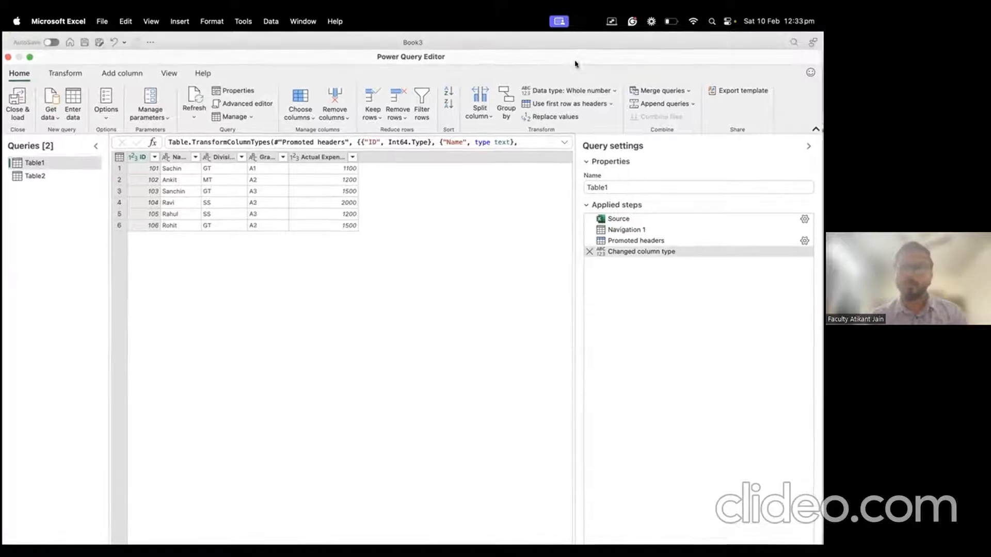
# Step: Start merging Table1 with Table2 as the second table
pyautogui.click(652, 106)
pyautogui.click(332, 314)
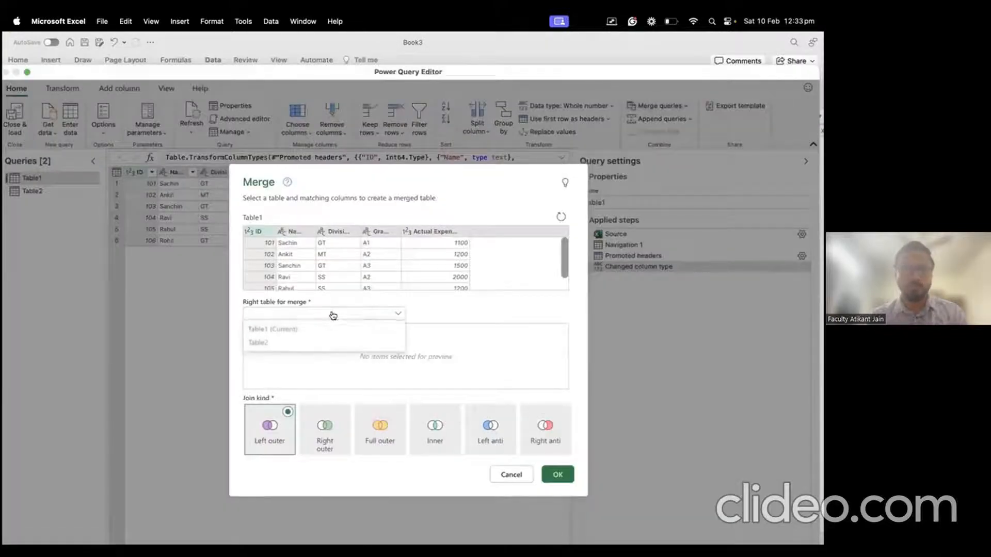
pyautogui.click(281, 344)
# Step: Pick Division and Grade as Table1's matching columns and Channel as Table2's first key
pyautogui.click(326, 243)
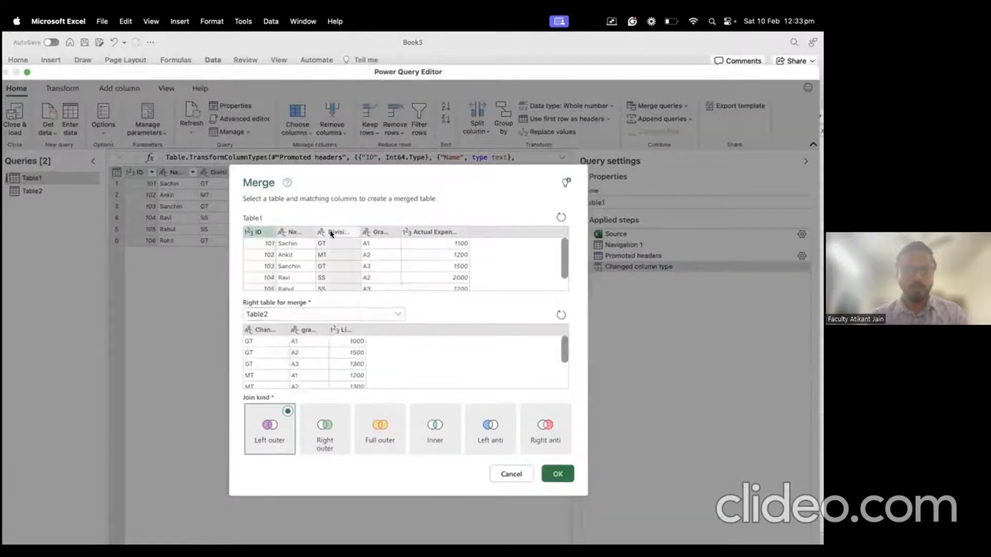
pyautogui.click(376, 232)
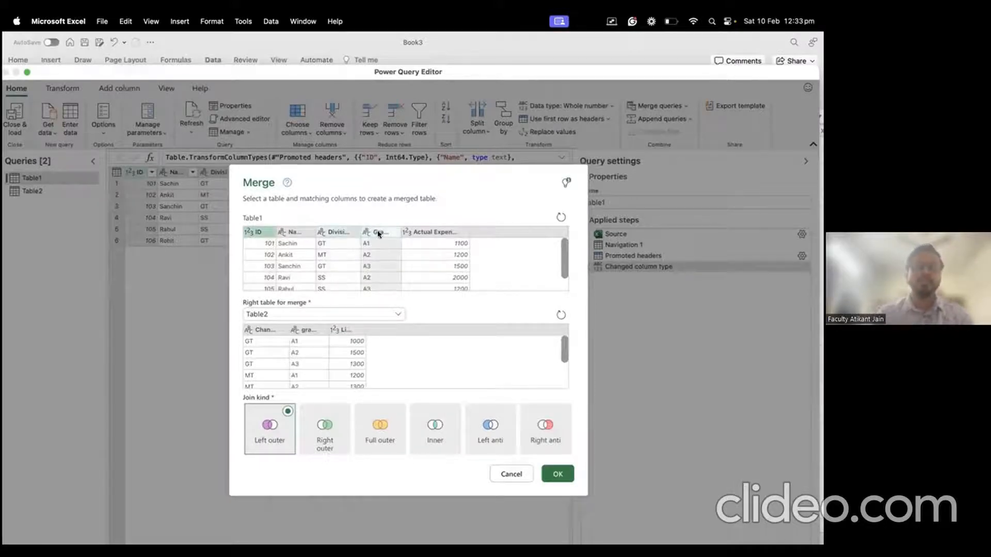
pyautogui.click(338, 232)
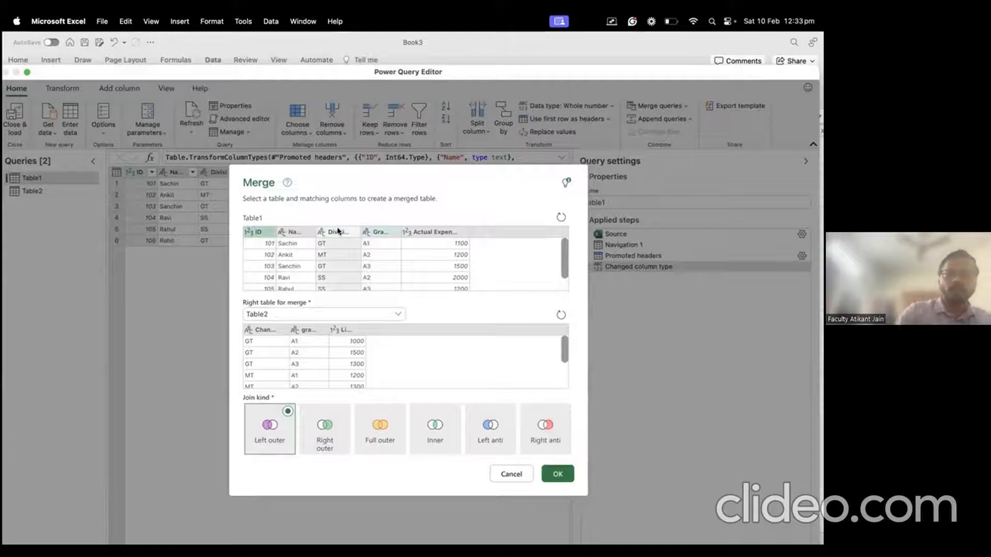
pyautogui.click(370, 234)
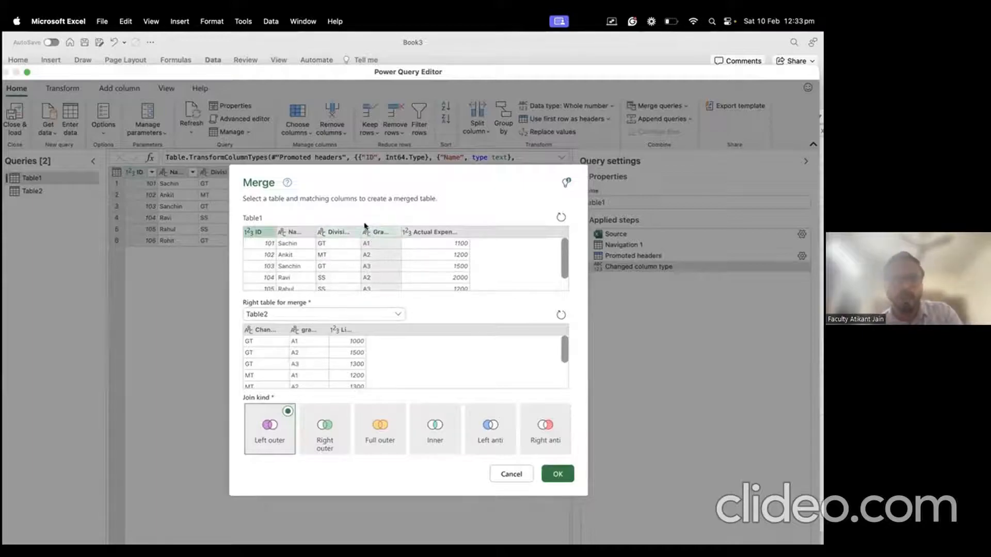
pyautogui.click(355, 254)
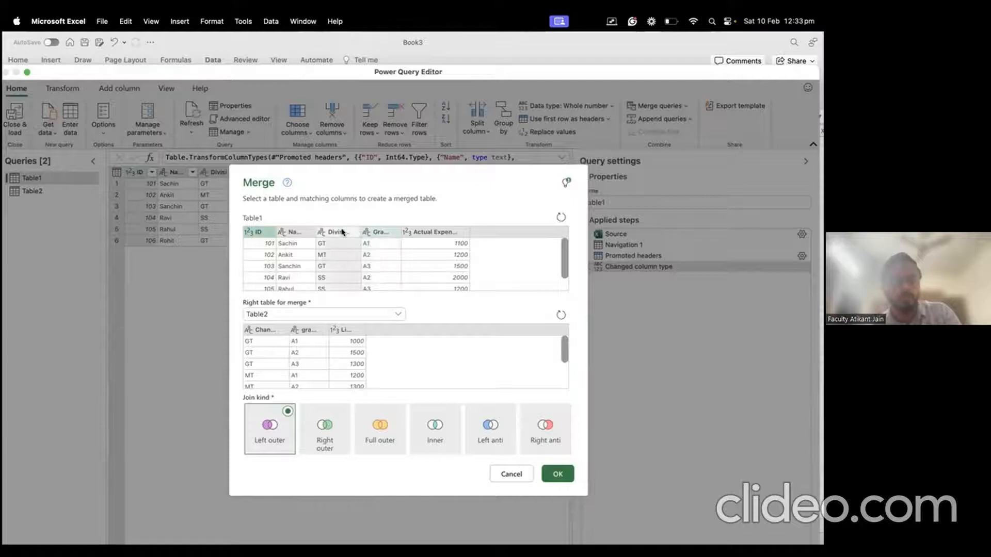
pyautogui.keyDown('ctrl'); pyautogui.click(371, 230); pyautogui.keyUp('ctrl')
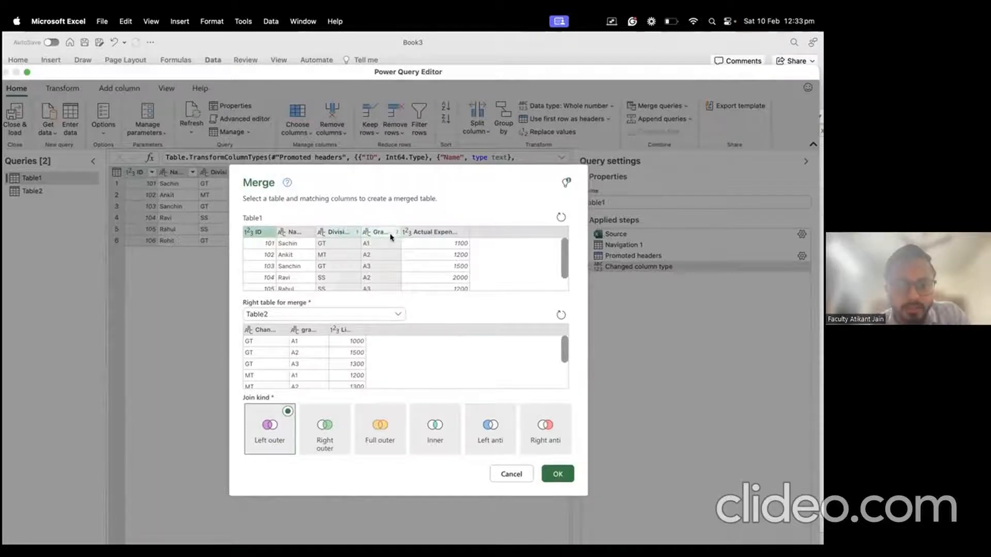
pyautogui.click(260, 330)
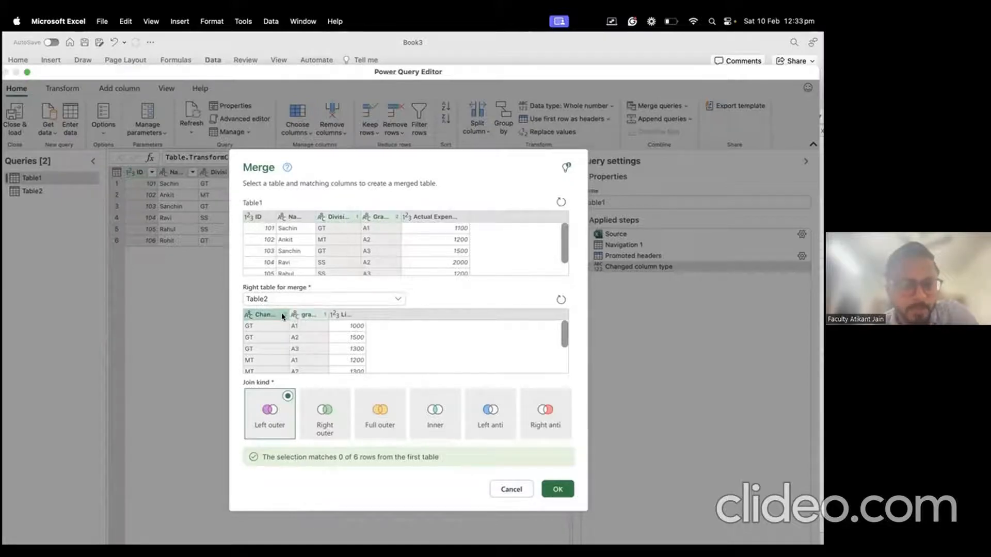
pyautogui.click(302, 317)
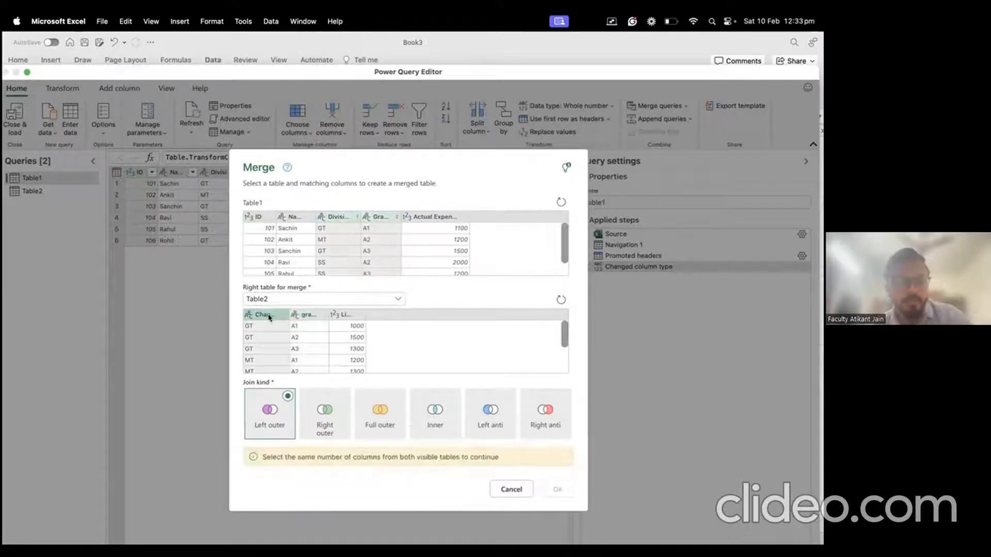
# Step: Add grade as Table2's second key and confirm the merge as a Left outer join
pyautogui.keyDown('ctrl'); pyautogui.click(306, 316); pyautogui.keyUp('ctrl')
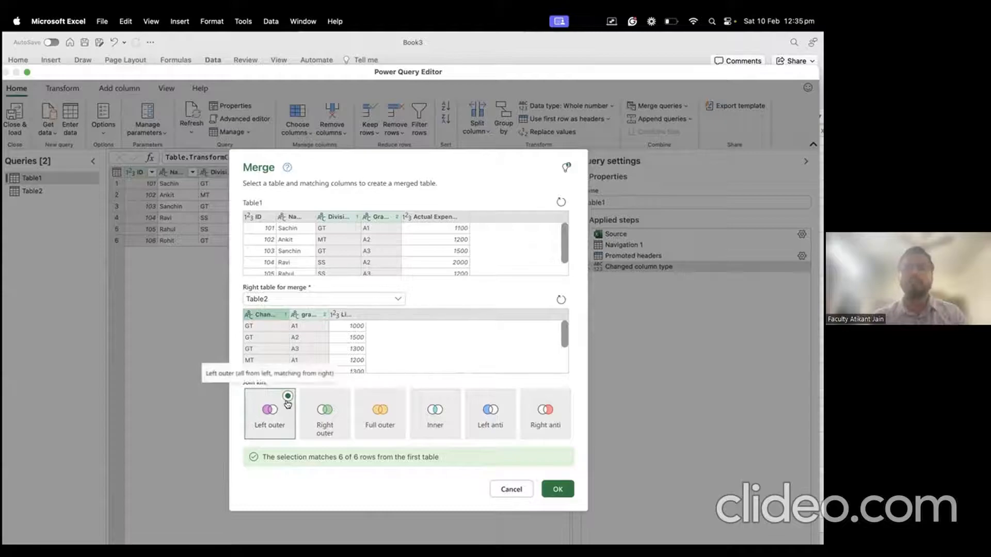
pyautogui.click(333, 407)
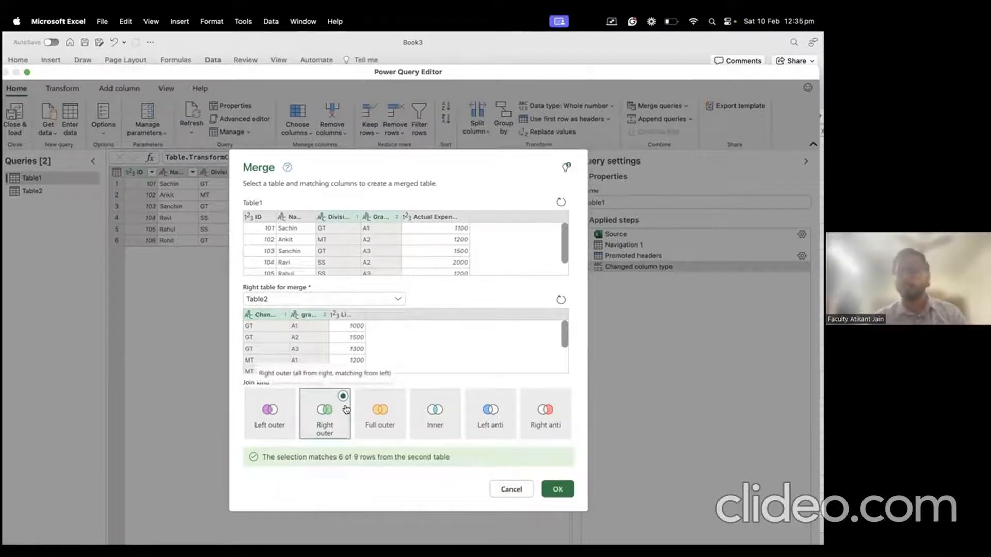
pyautogui.click(286, 397)
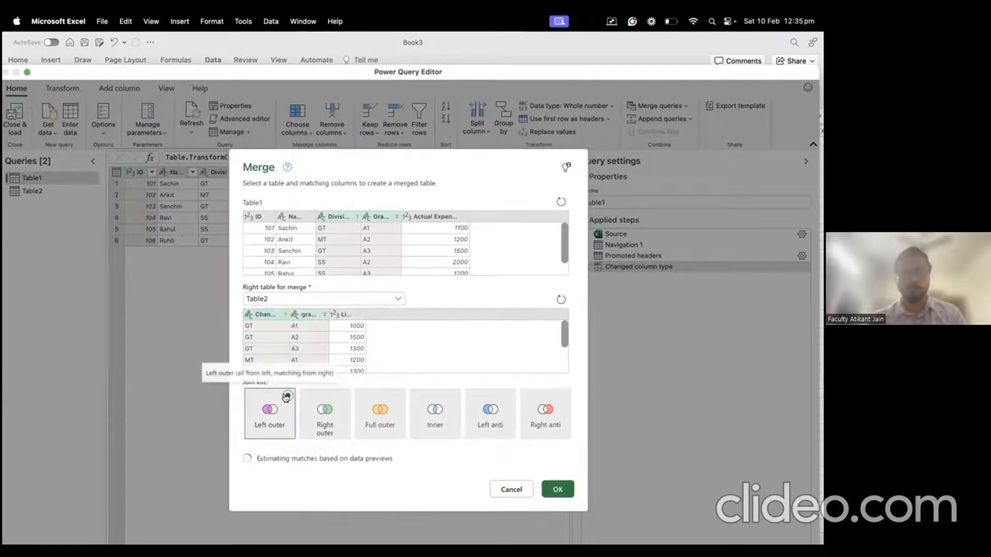
pyautogui.click(558, 489)
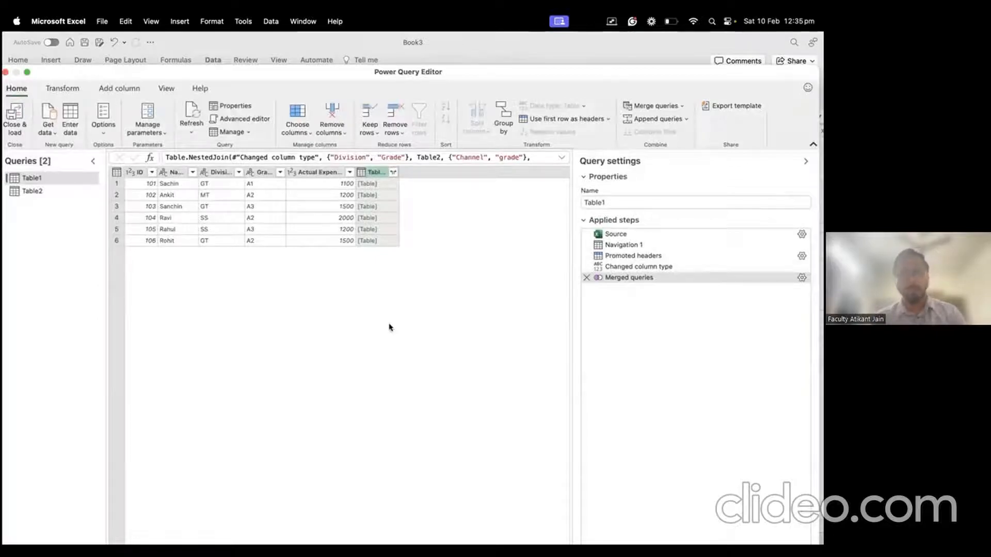
# Step: Expand all Table2 columns, review Division, Grade, Channel and grade, then remove that expansion
pyautogui.click(393, 172)
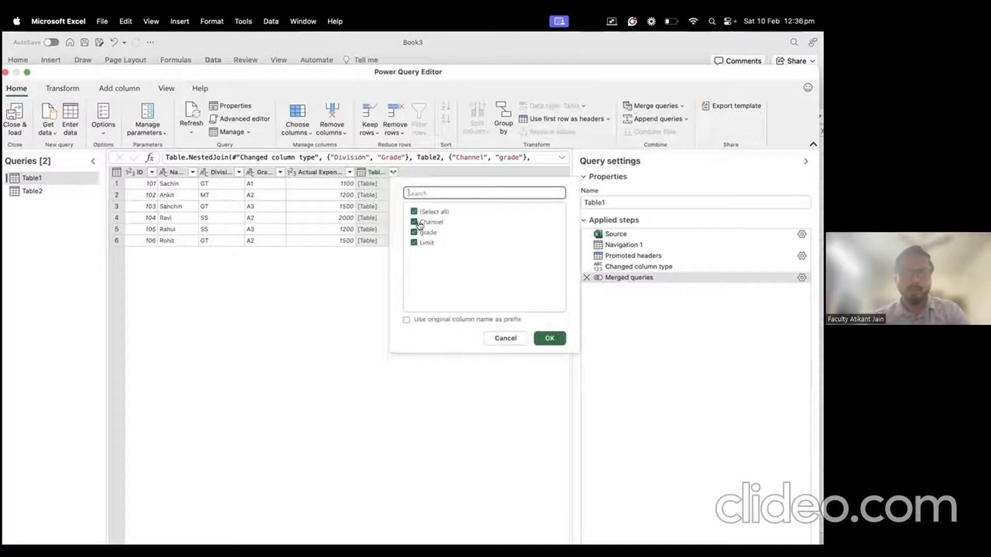
pyautogui.click(544, 340)
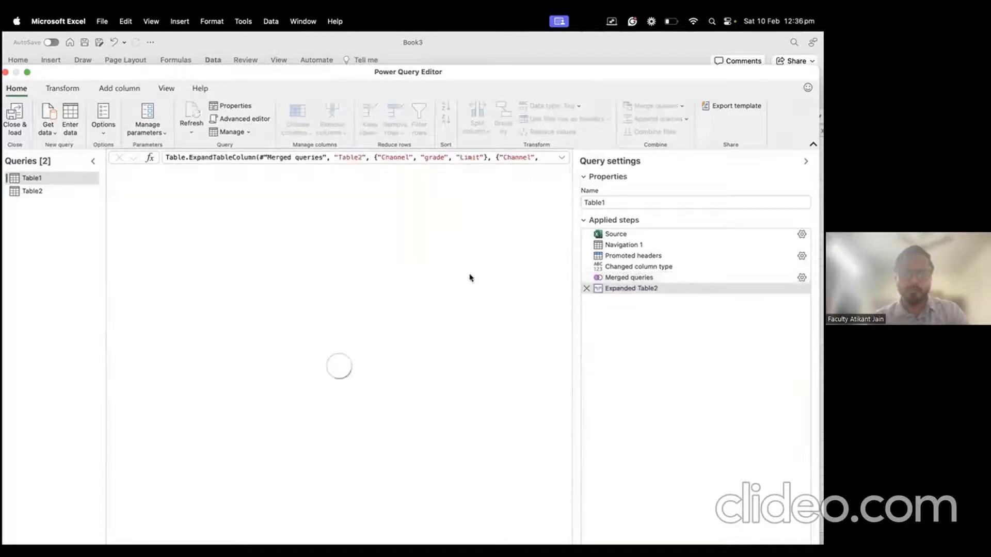
pyautogui.click(216, 176)
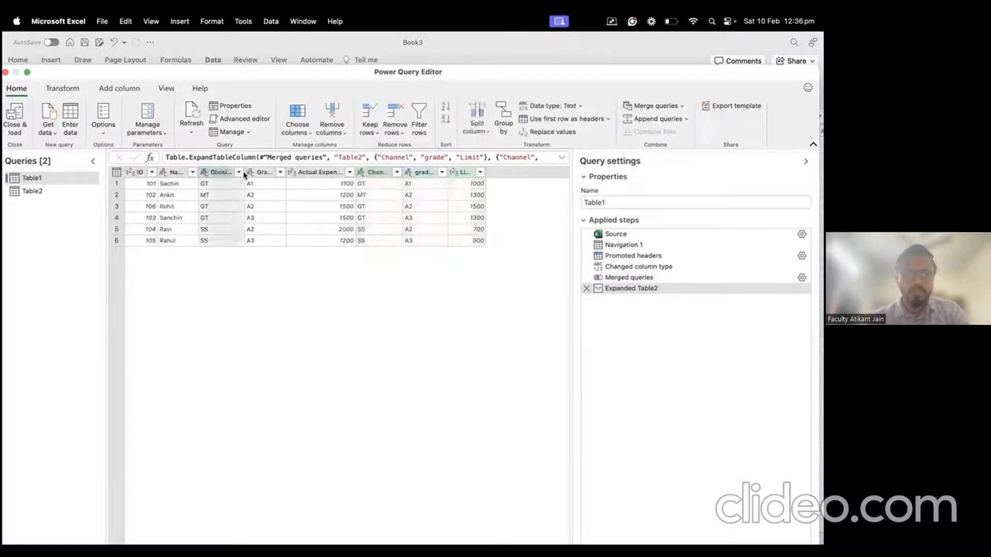
pyautogui.click(260, 173)
pyautogui.click(371, 174)
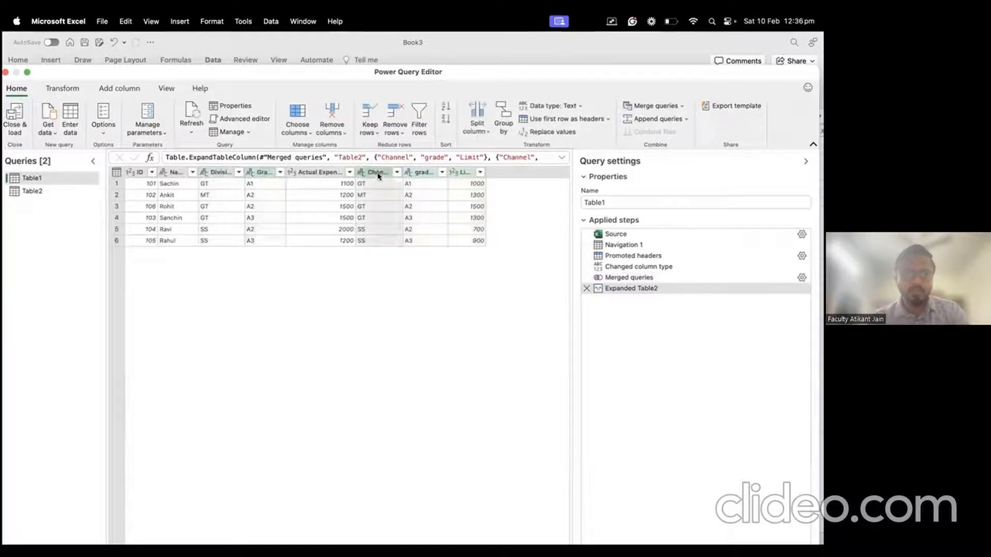
pyautogui.click(419, 173)
pyautogui.click(587, 288)
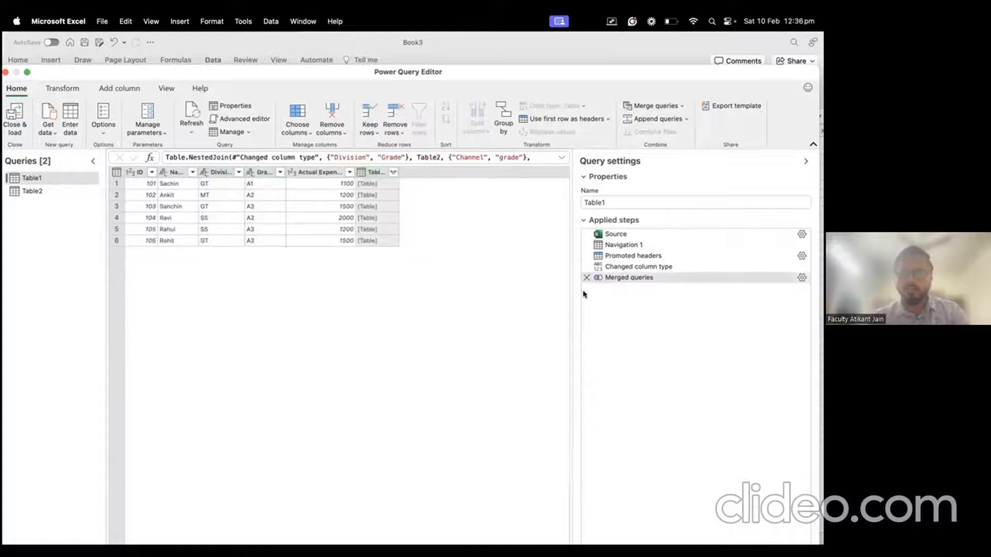
# Step: Expand only Table2's Limit column, leaving out Channel and grade, and widen it
pyautogui.click(392, 173)
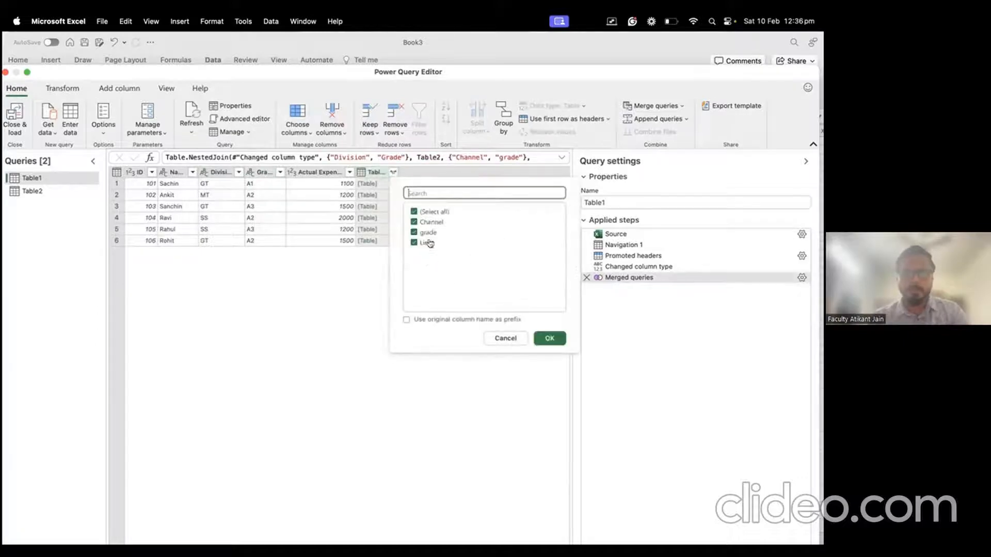
pyautogui.click(414, 232)
pyautogui.click(414, 222)
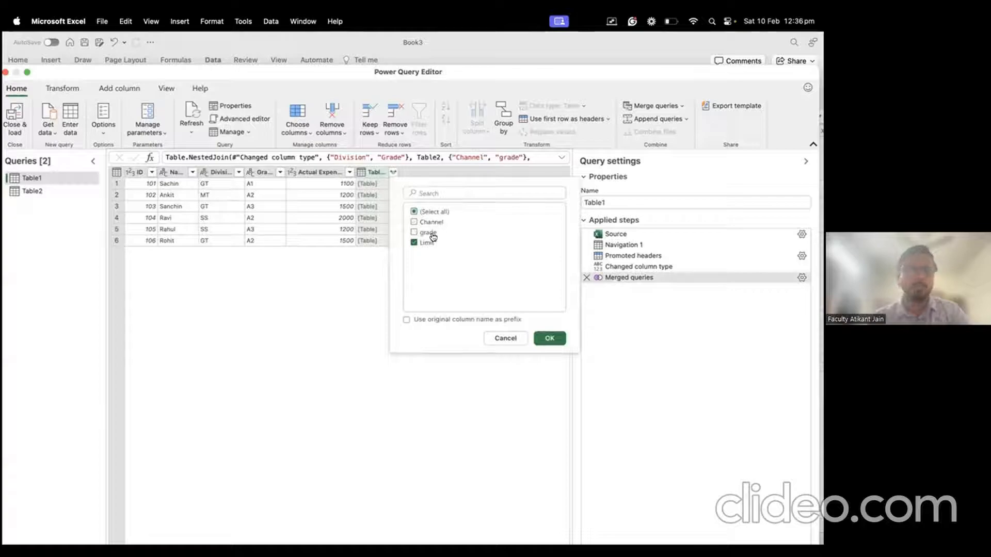
pyautogui.click(548, 337)
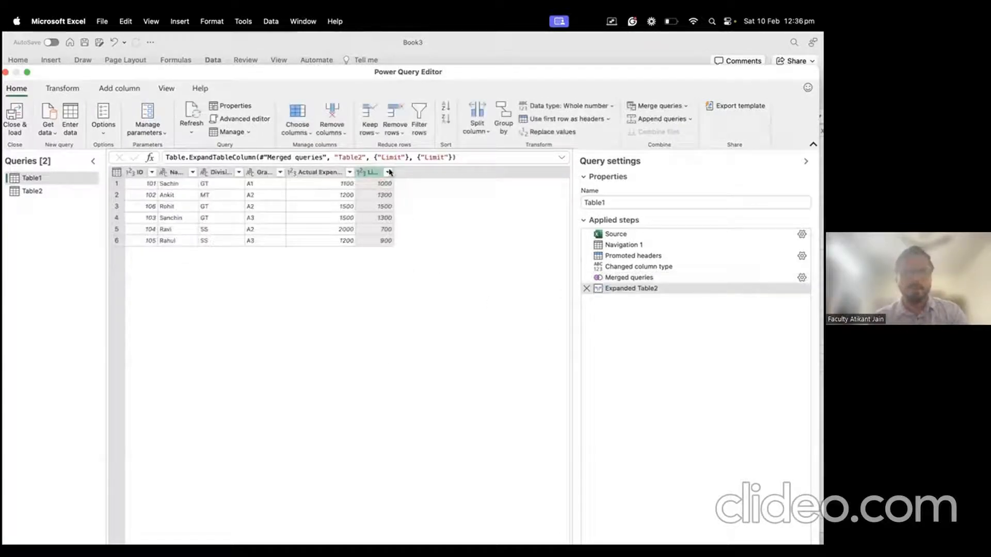
pyautogui.moveTo(394, 171); pyautogui.dragTo(404, 171)
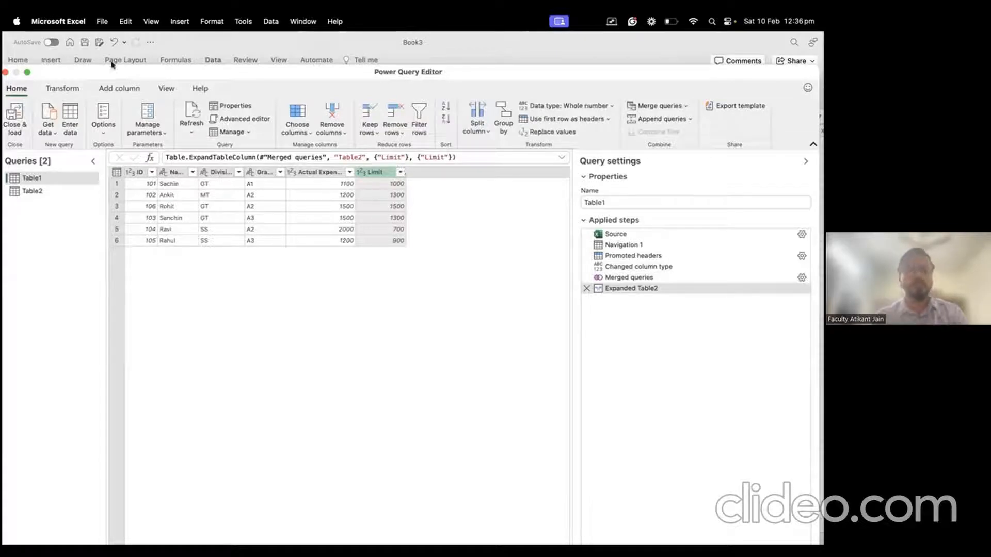
pyautogui.click(118, 88)
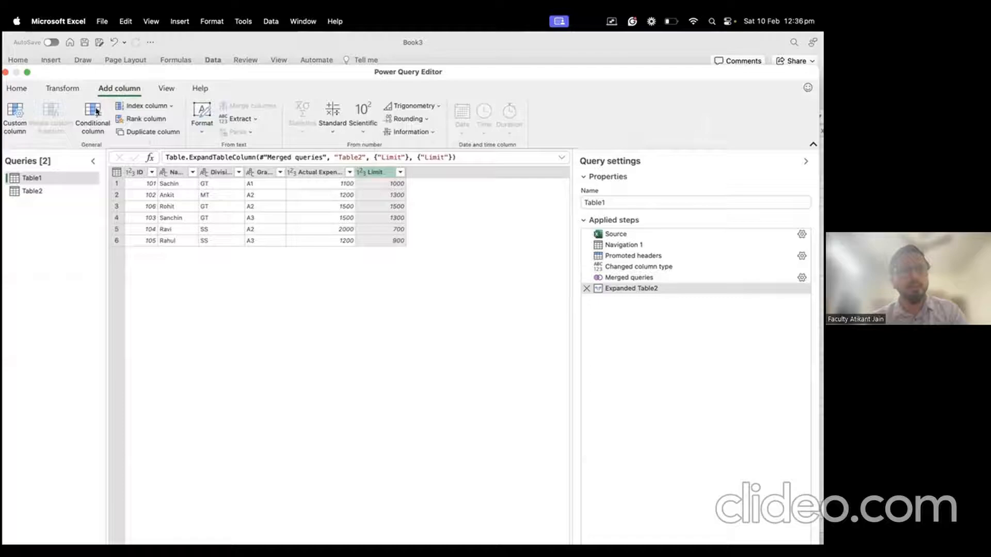
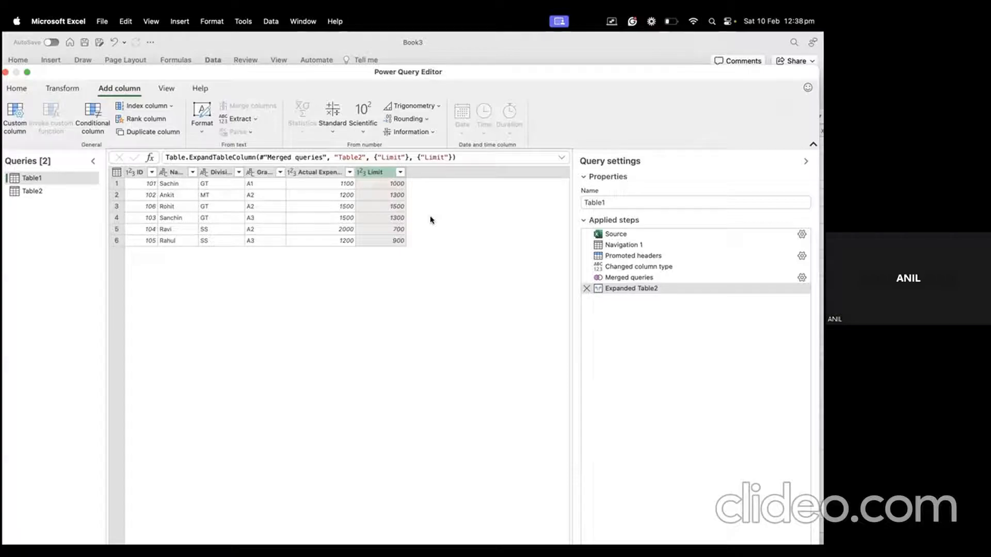
# Step: Maximise the Power Query Editor and cancel closing it so Table1 stays open
pyautogui.moveTo(252, 72); pyautogui.dragTo(311, 117)
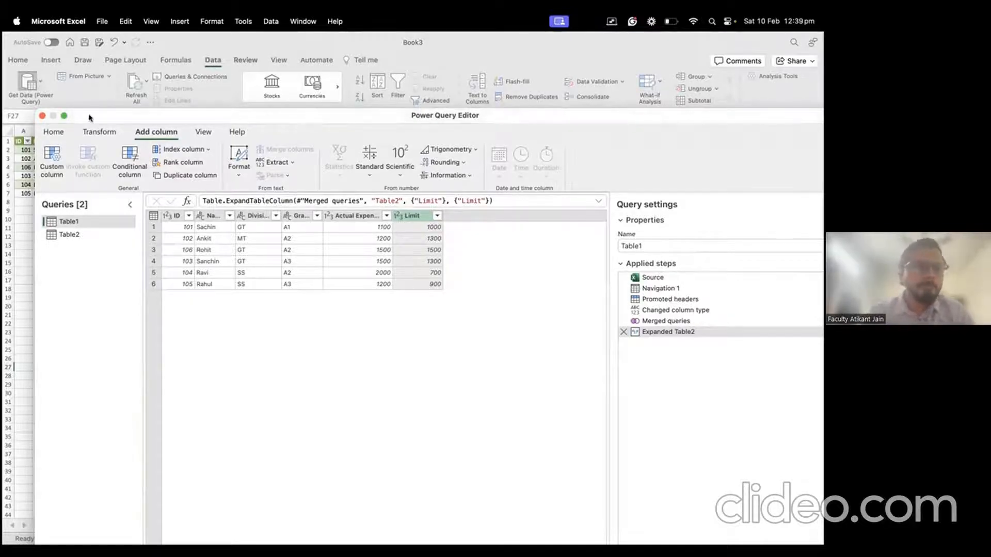
pyautogui.click(64, 116)
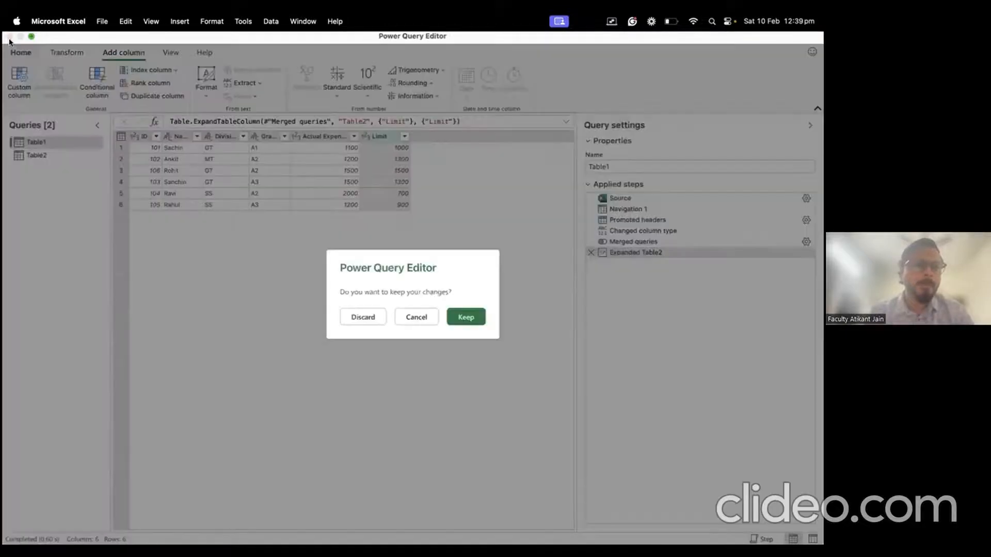
pyautogui.click(9, 37)
pyautogui.click(415, 317)
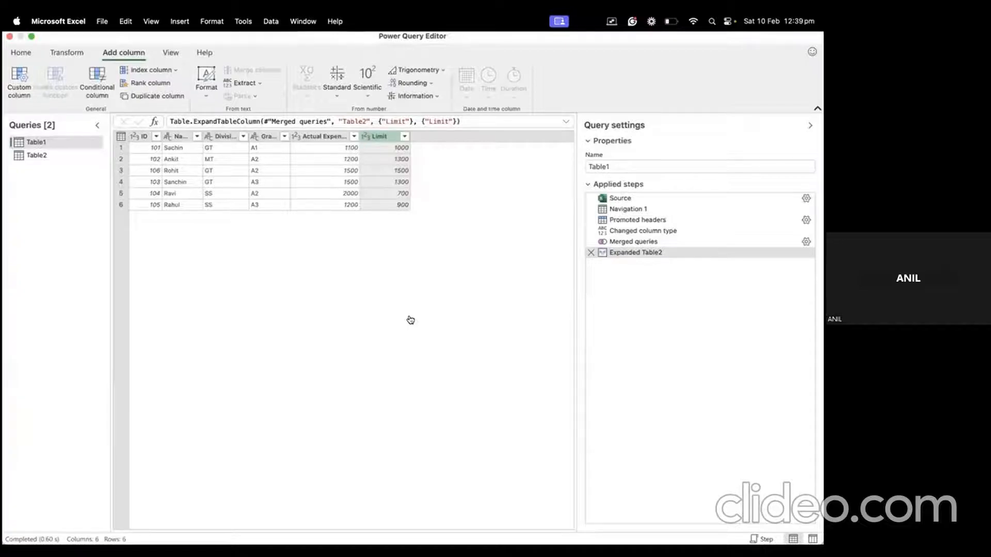
# Step: Bring the Chrome browser to the front from the desktop spaces
pyautogui.hotkey('ctrl', 'Right')
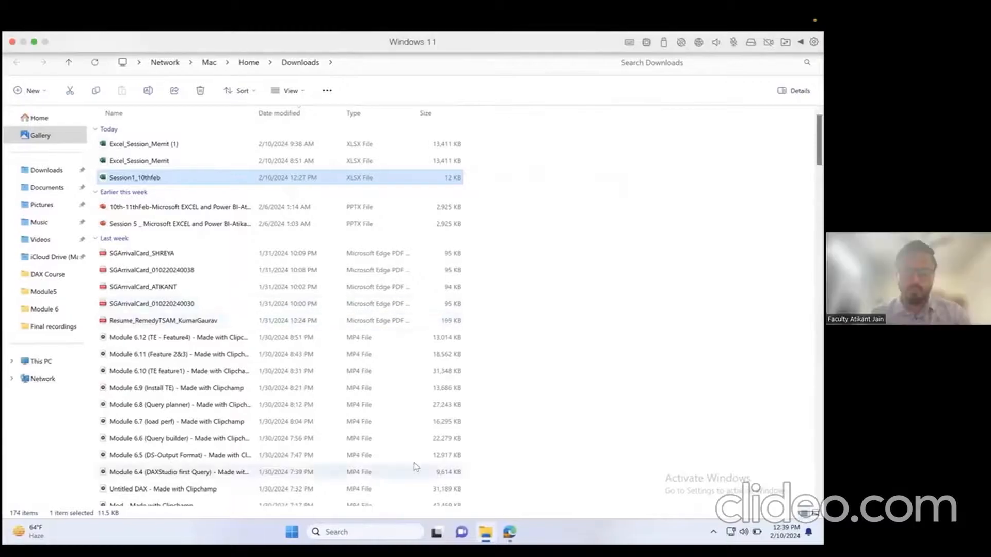
pyautogui.hotkey('ctrl', 'Left')
pyautogui.hotkey('ctrl', 'Up')
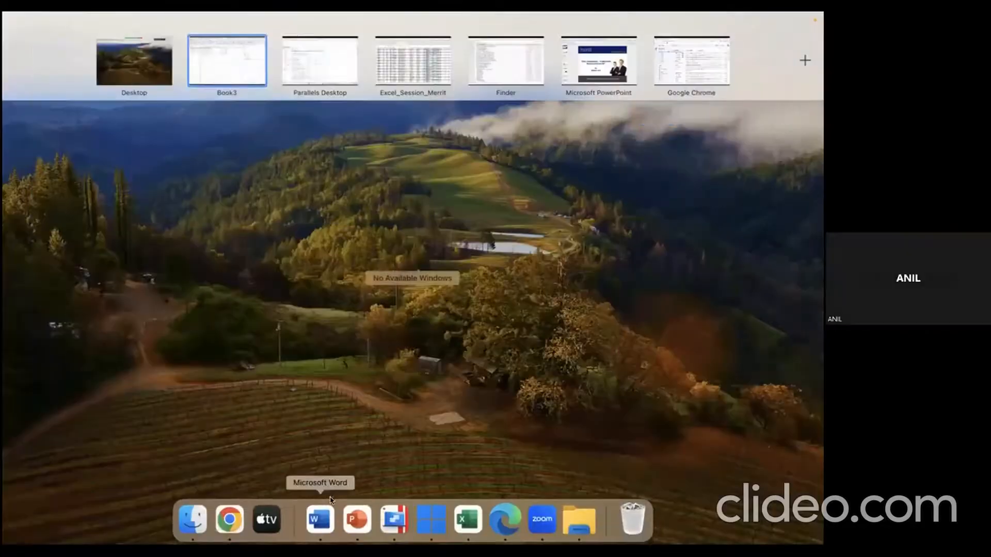
pyautogui.click(229, 519)
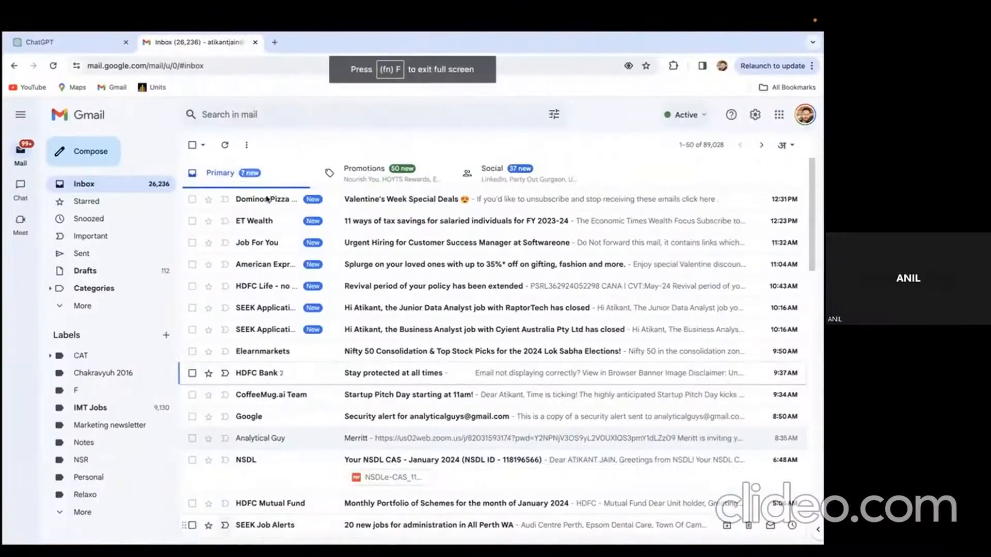
# Step: Google 'excel version for power query' in a new tab, then return to Excel
pyautogui.click(275, 42)
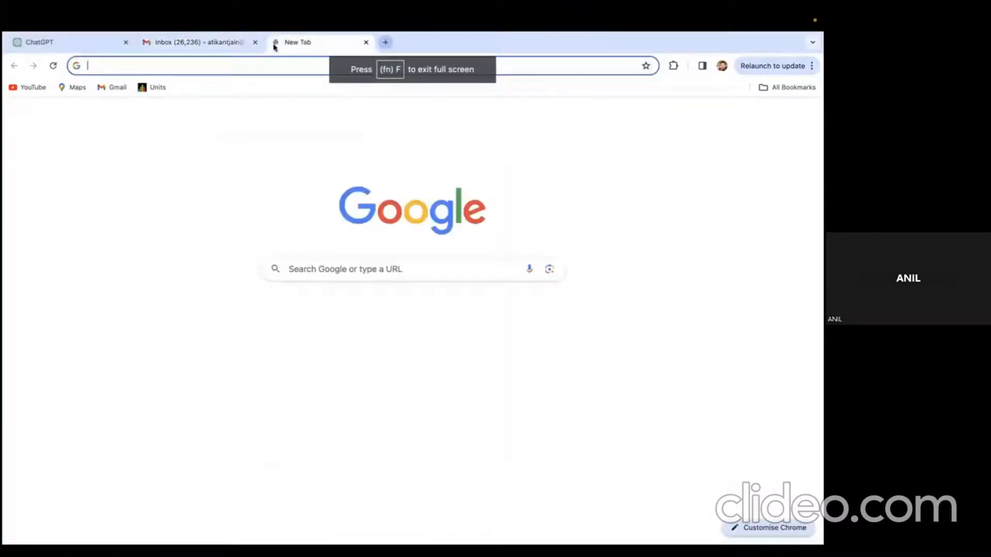
pyautogui.click(250, 63)
pyautogui.press('Escape')
pyautogui.click(312, 266)
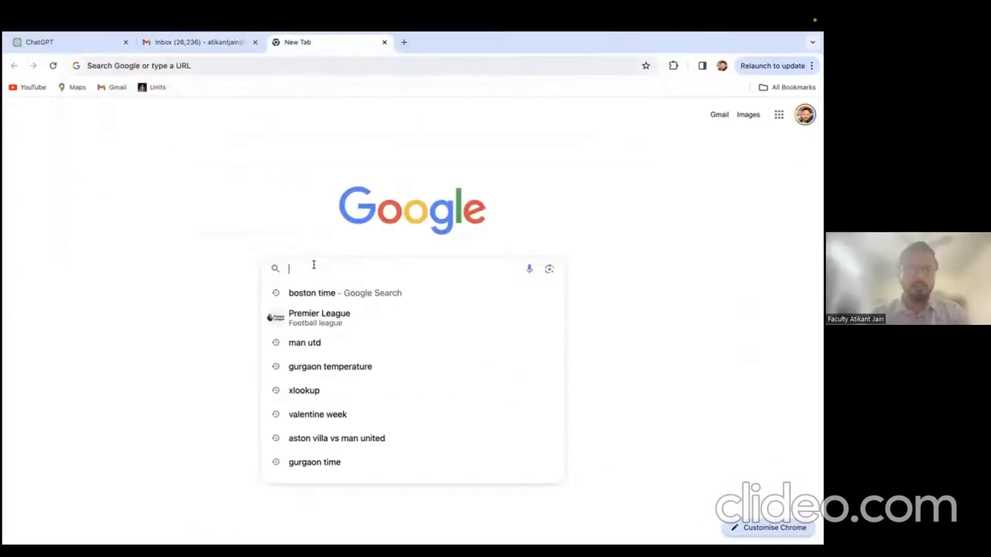
pyautogui.press('Escape')
pyautogui.write('e')
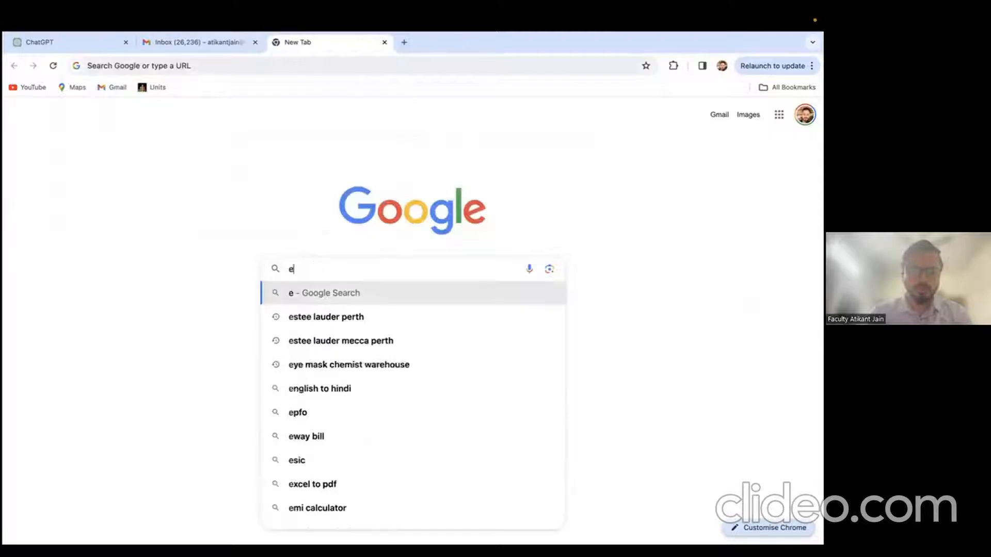
pyautogui.write('xcel version')
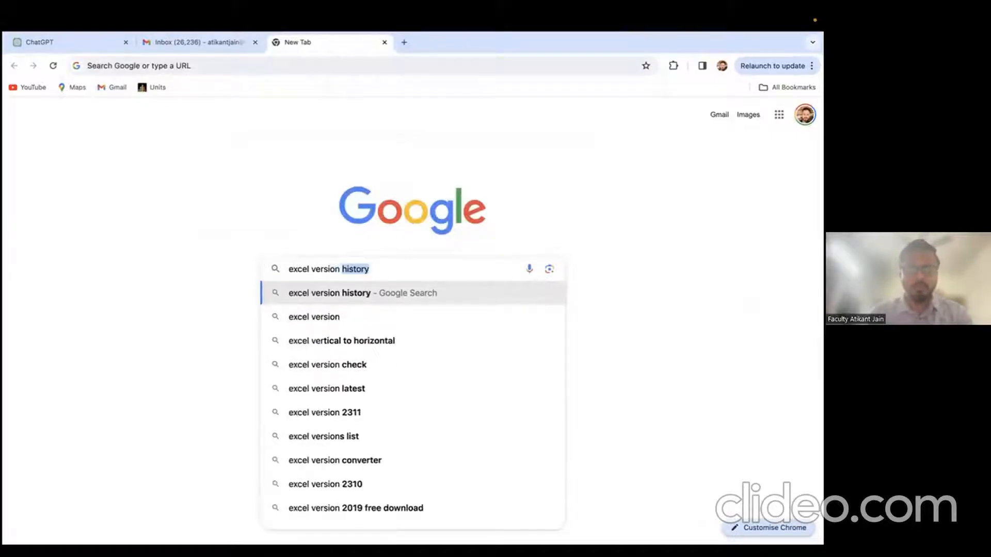
pyautogui.write(' for power query')
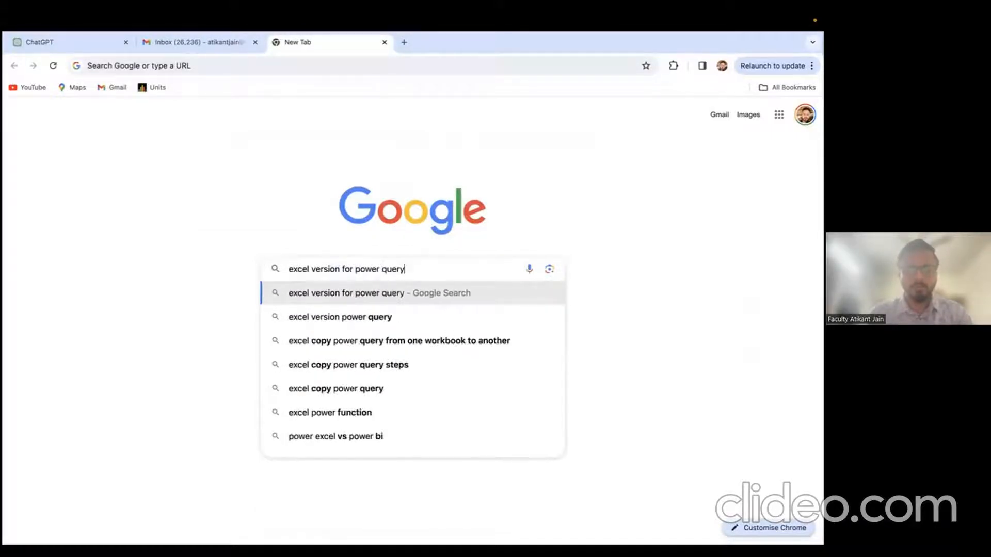
pyautogui.press('Return')
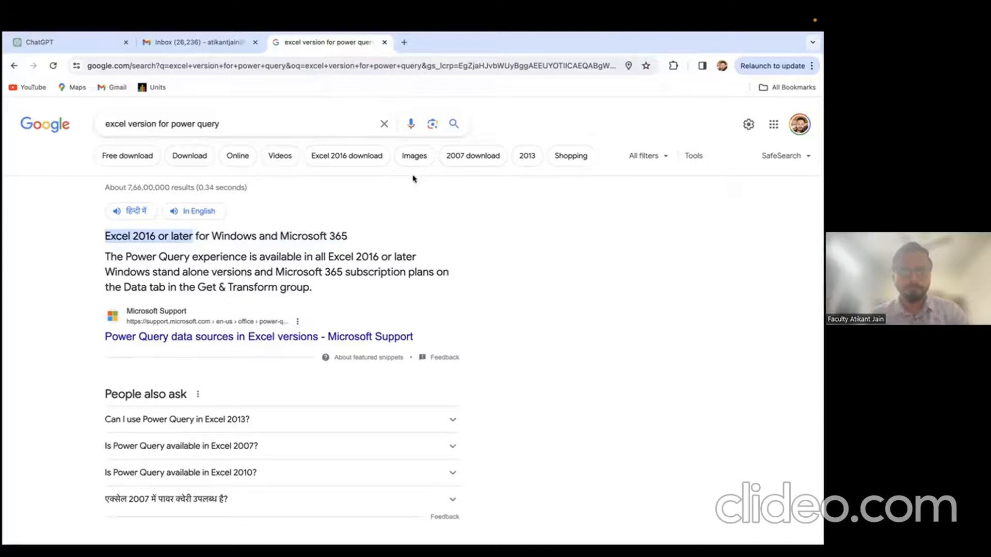
pyautogui.hotkey('ctrl', 'Left')
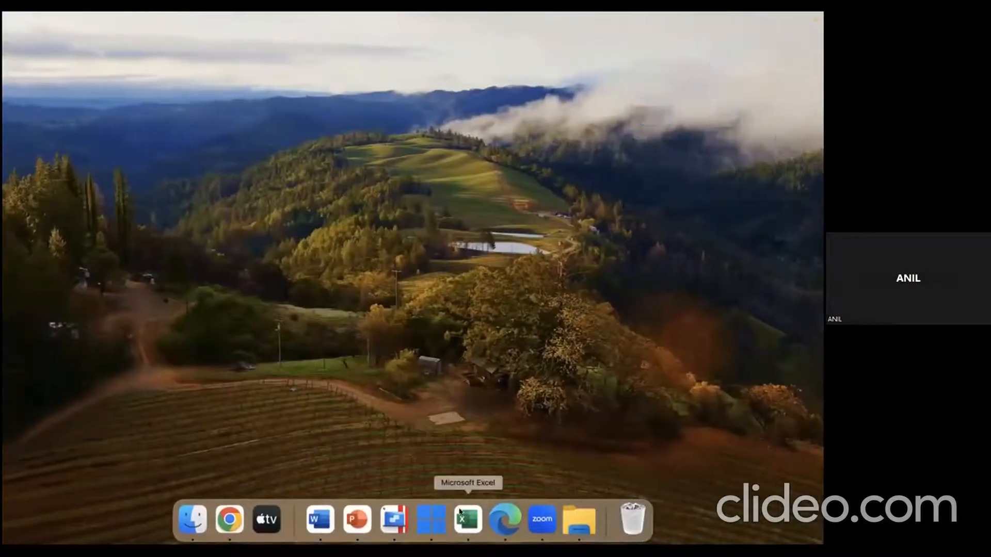
pyautogui.click(460, 511)
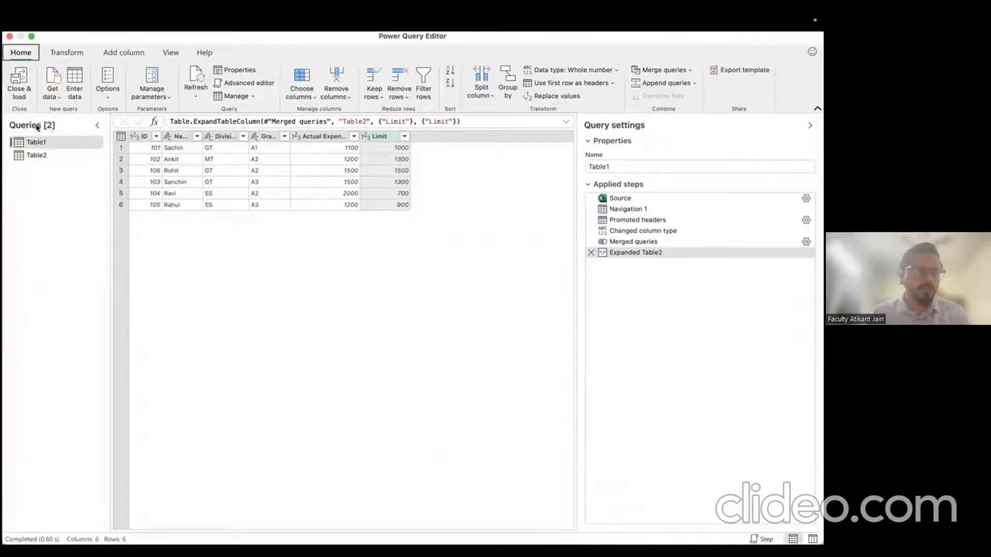
# Step: Start an Enter Data table with columns named Name and City
pyautogui.click(48, 154)
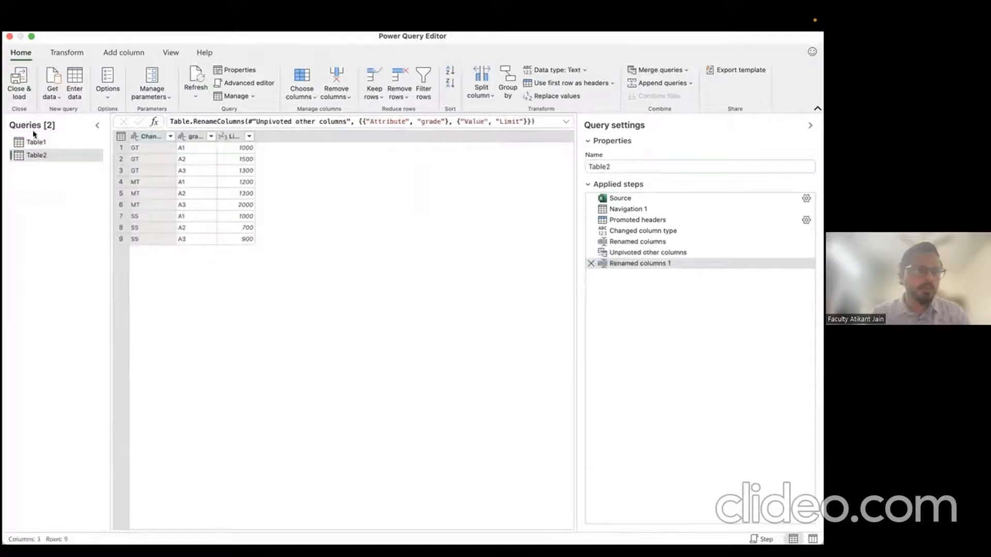
pyautogui.click(45, 142)
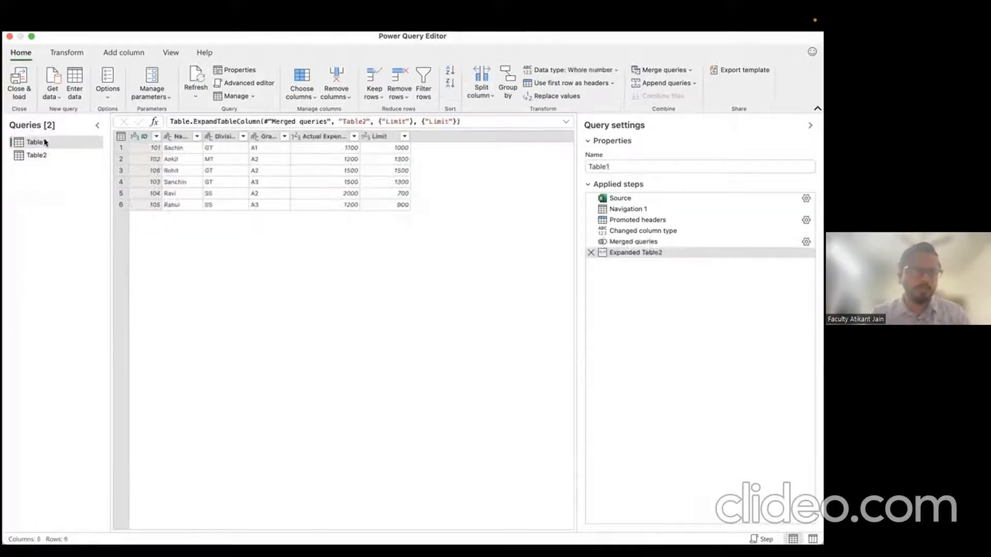
pyautogui.click(77, 79)
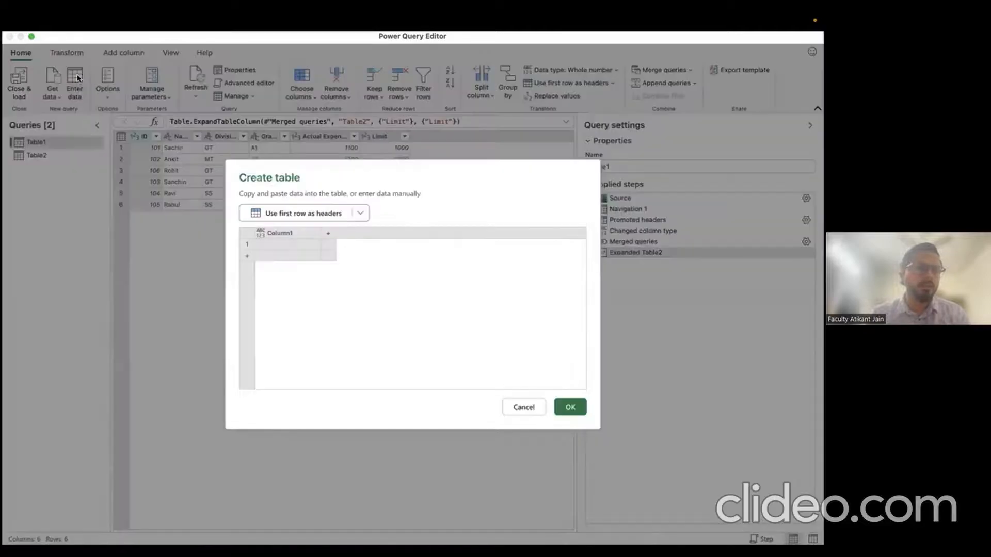
pyautogui.click(301, 235)
pyautogui.doubleClick(290, 233)
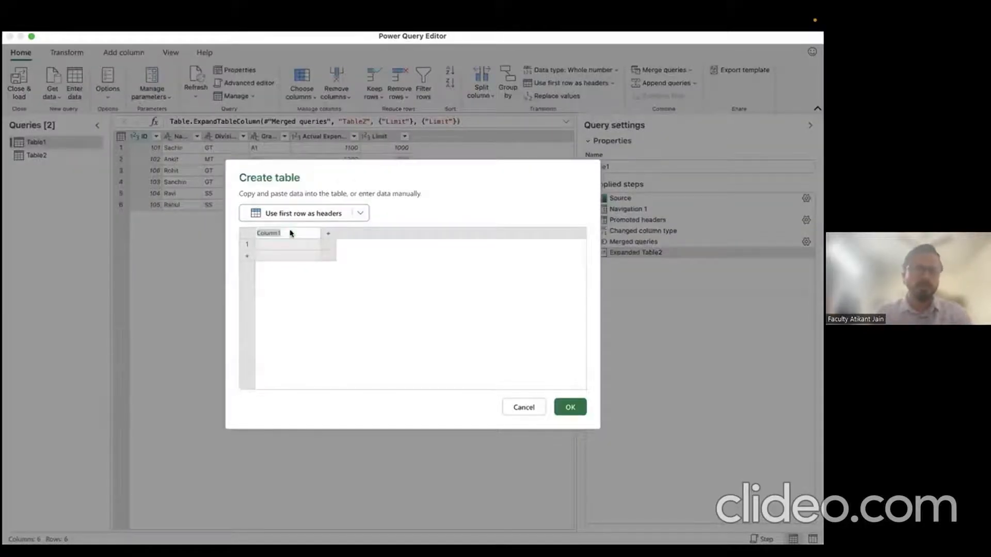
pyautogui.write('Name')
pyautogui.press('Tab')
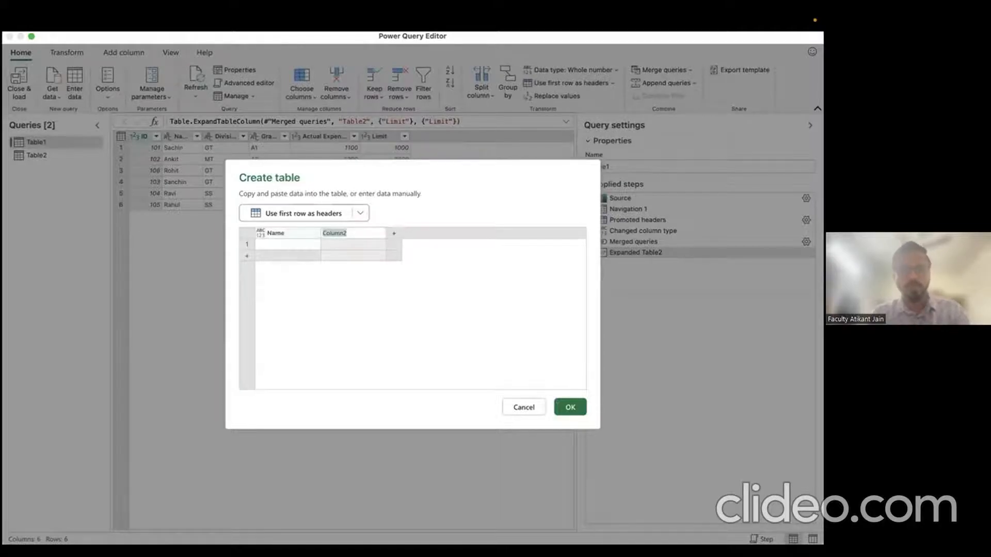
pyautogui.write('City')
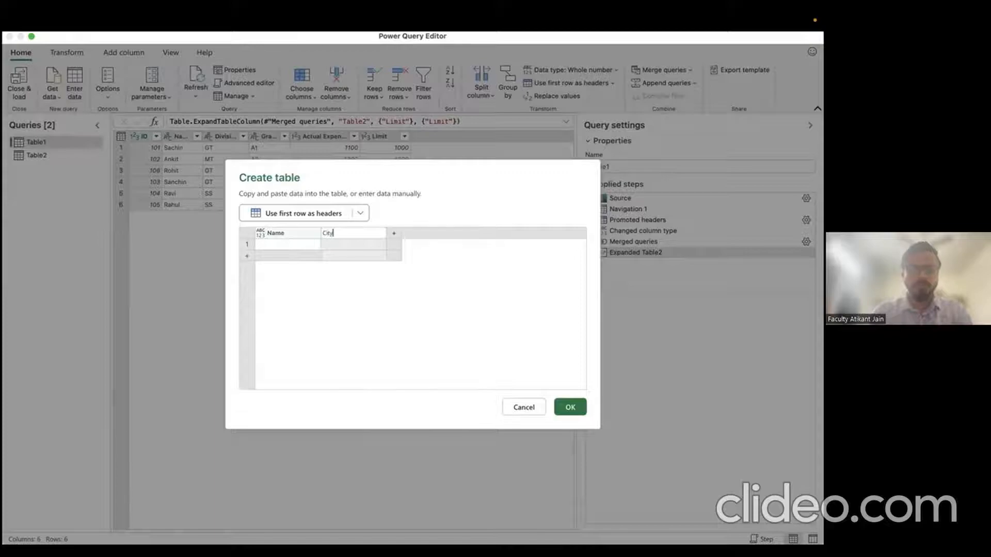
pyautogui.press('Return')
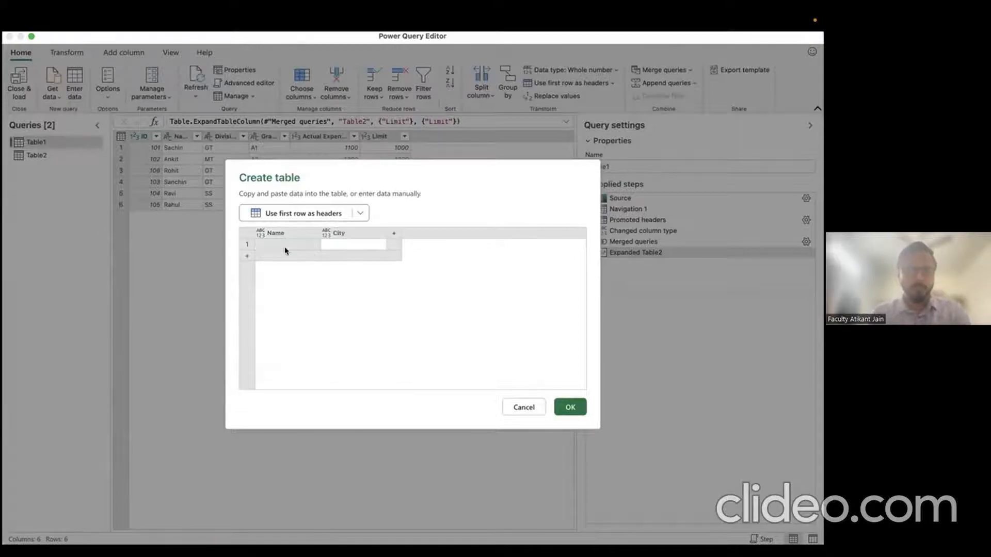
# Step: Enter a person's name with cities New Delhi and Bengaluru, and create the query
pyautogui.write('Rohit')
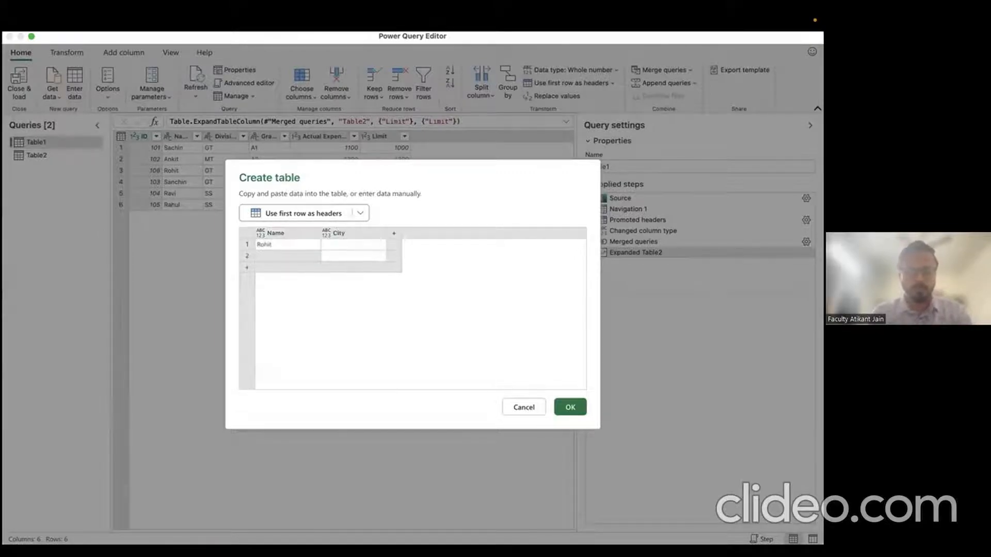
pyautogui.write('Rahul')
pyautogui.click(353, 245)
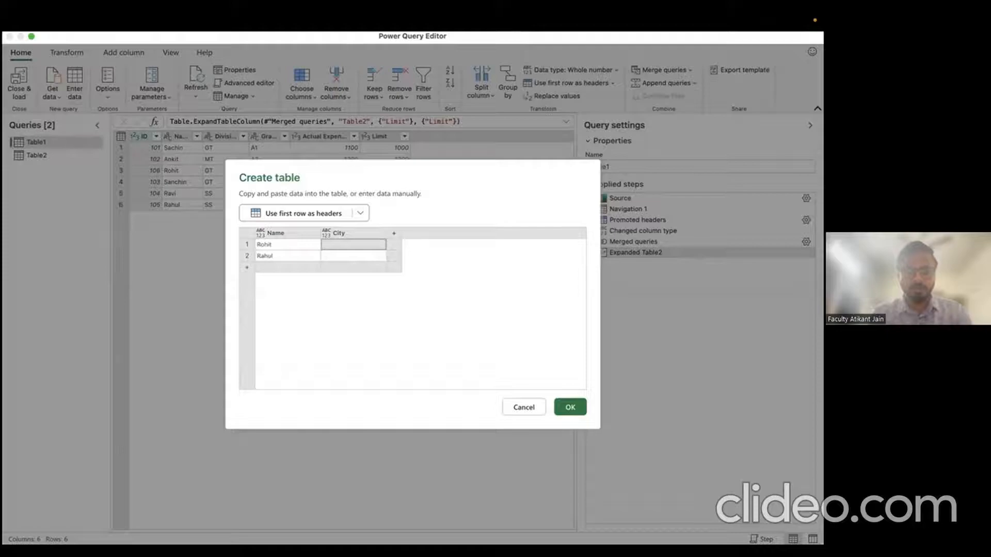
pyautogui.write('N')
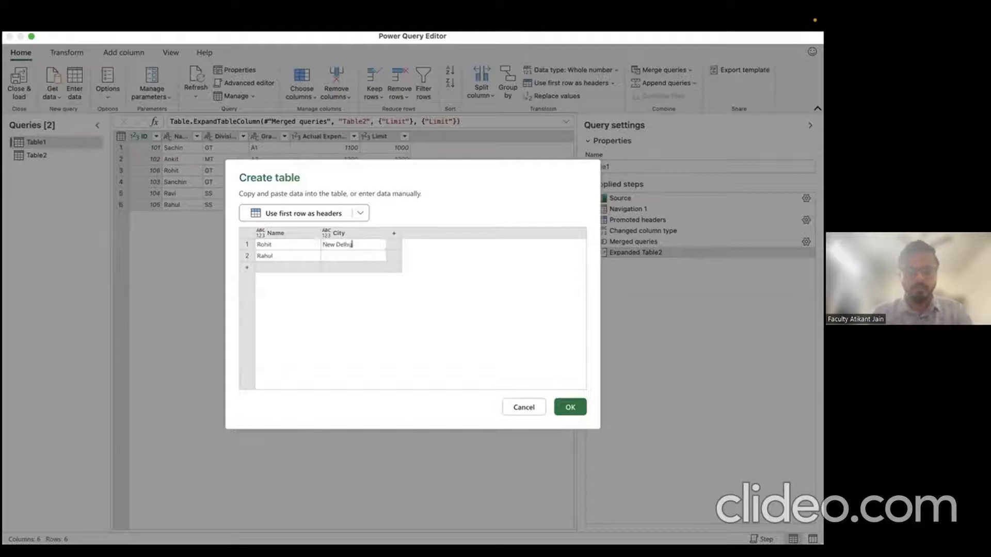
pyautogui.write('ew Delhi')
pyautogui.press('Return')
pyautogui.write('Bengaluru')
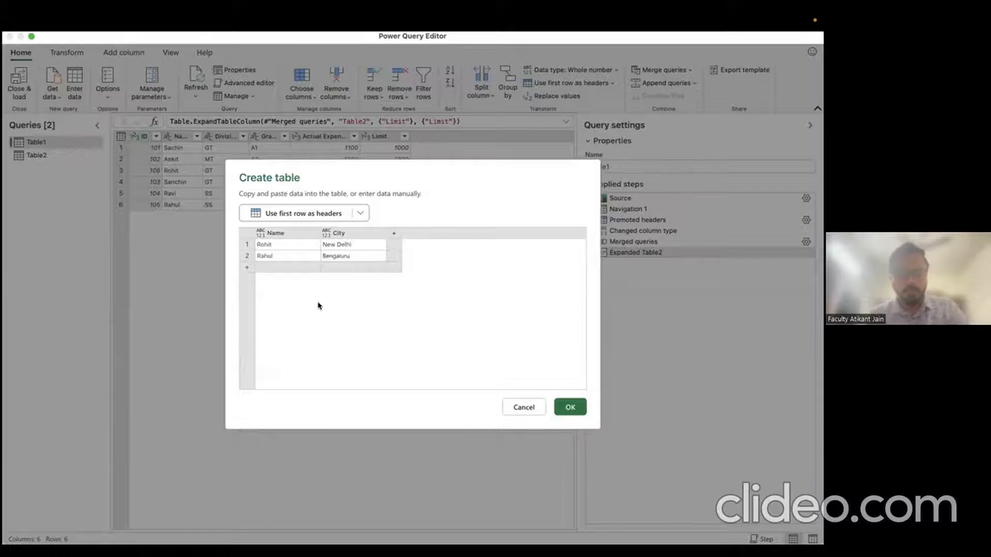
pyautogui.click(564, 406)
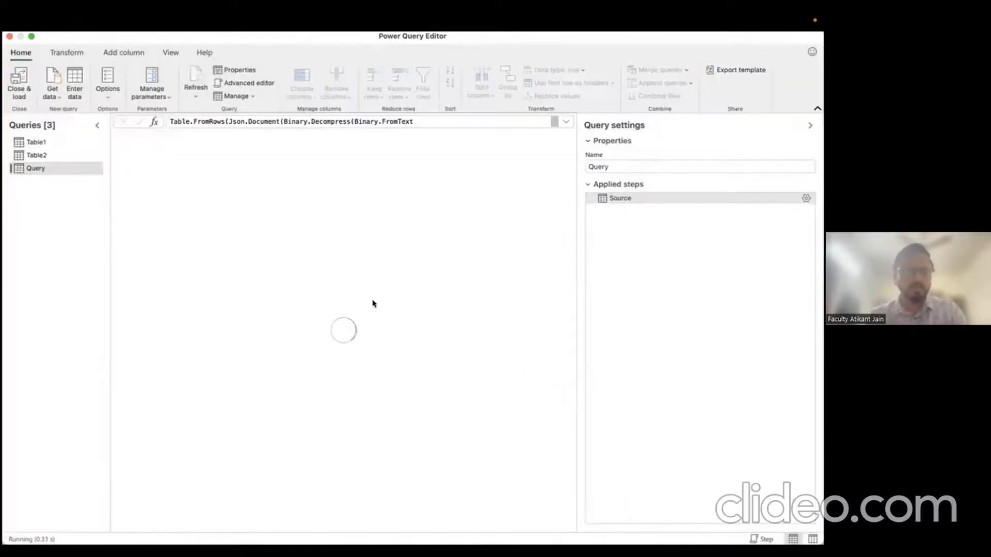
# Step: Rename the new query to 'Employee Details'
pyautogui.doubleClick(39, 168)
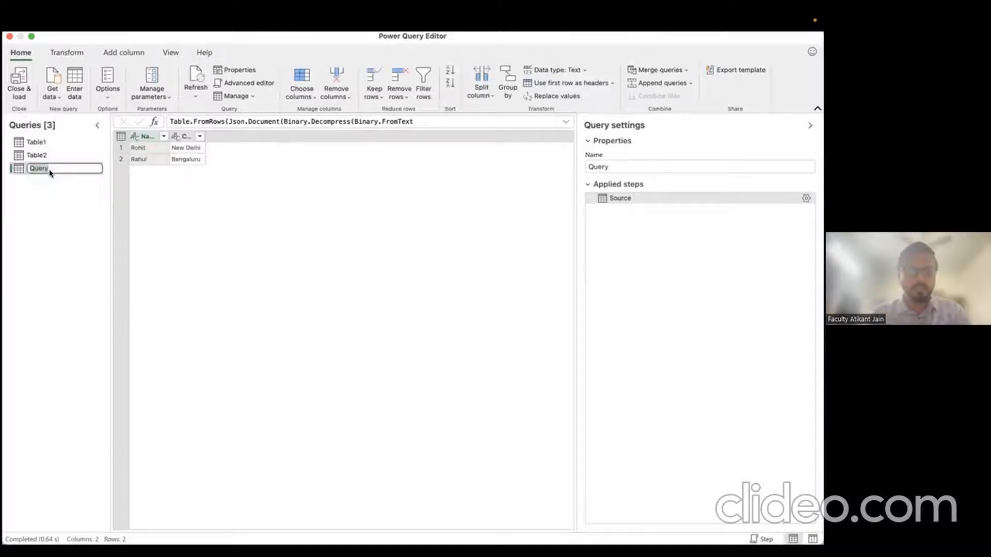
pyautogui.write('N')
pyautogui.write('Employee')
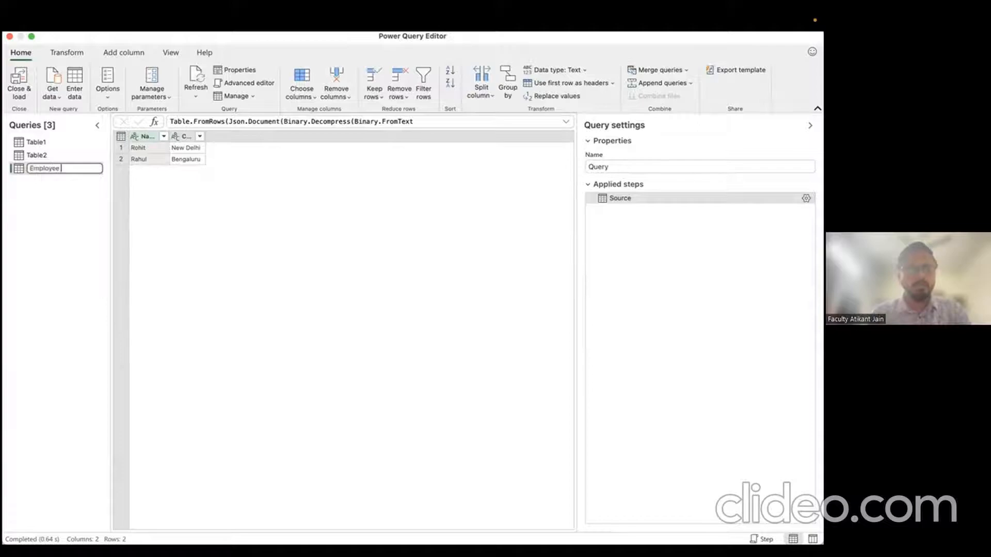
pyautogui.write(' Details')
pyautogui.press('Return')
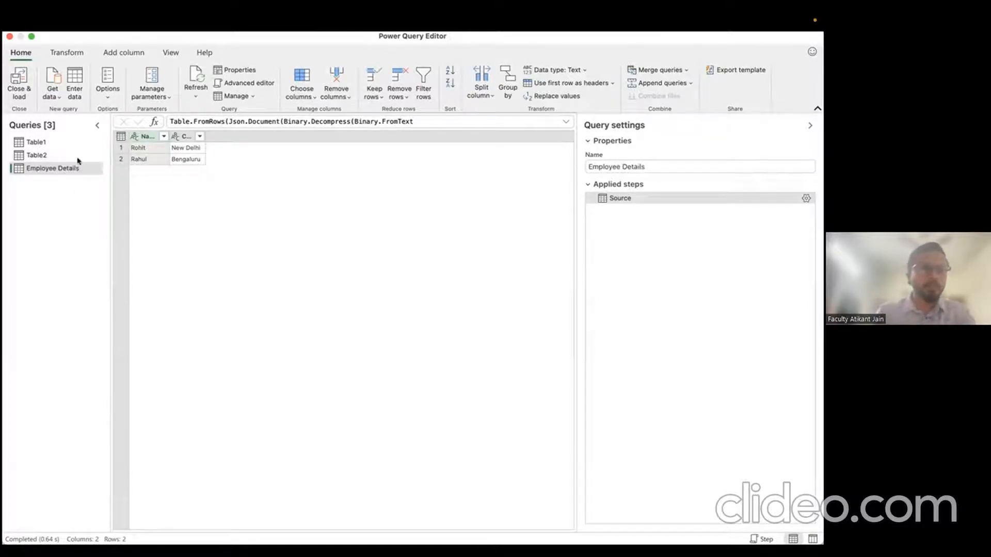
# Step: Flip through Table1's query and then the Employee Details query
pyautogui.click(45, 156)
pyautogui.click(51, 141)
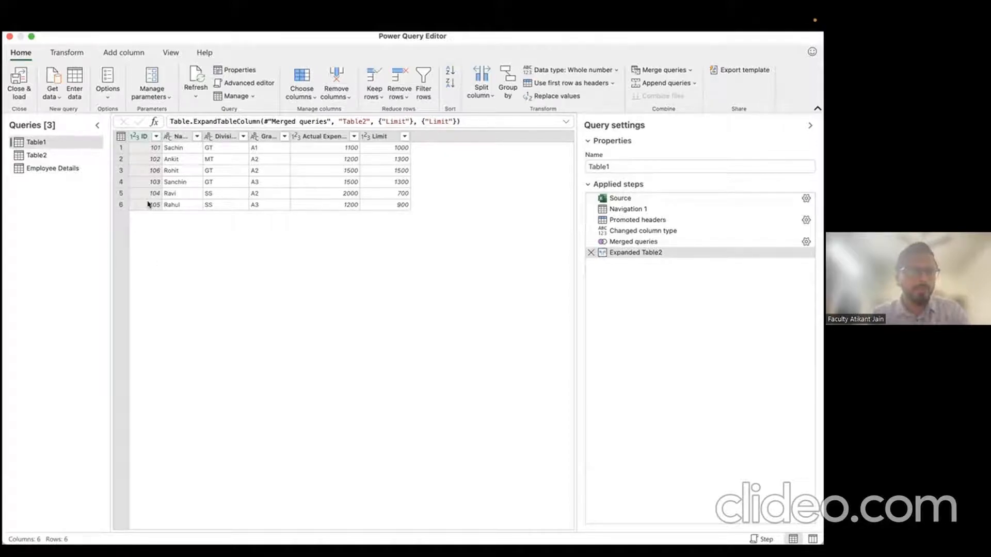
pyautogui.click(52, 170)
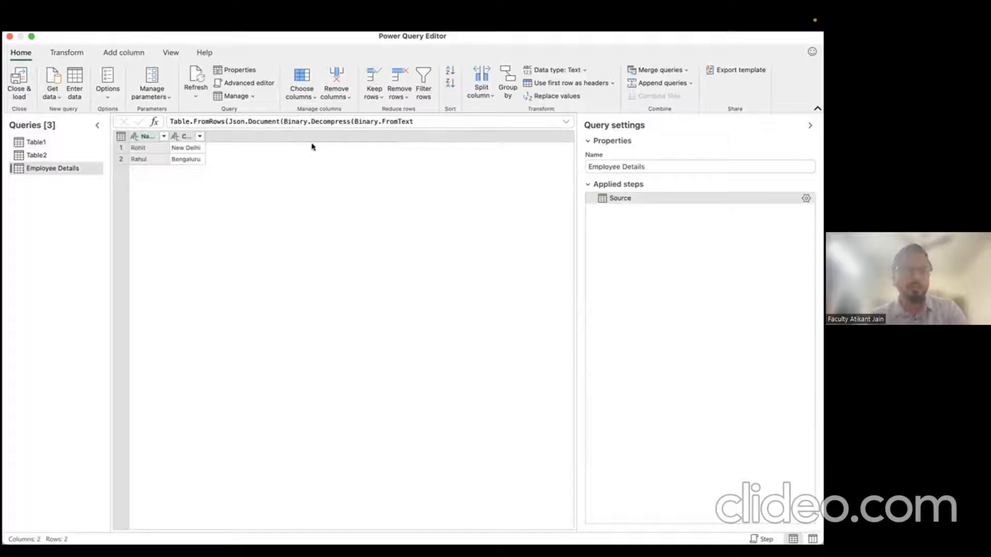
pyautogui.click(51, 144)
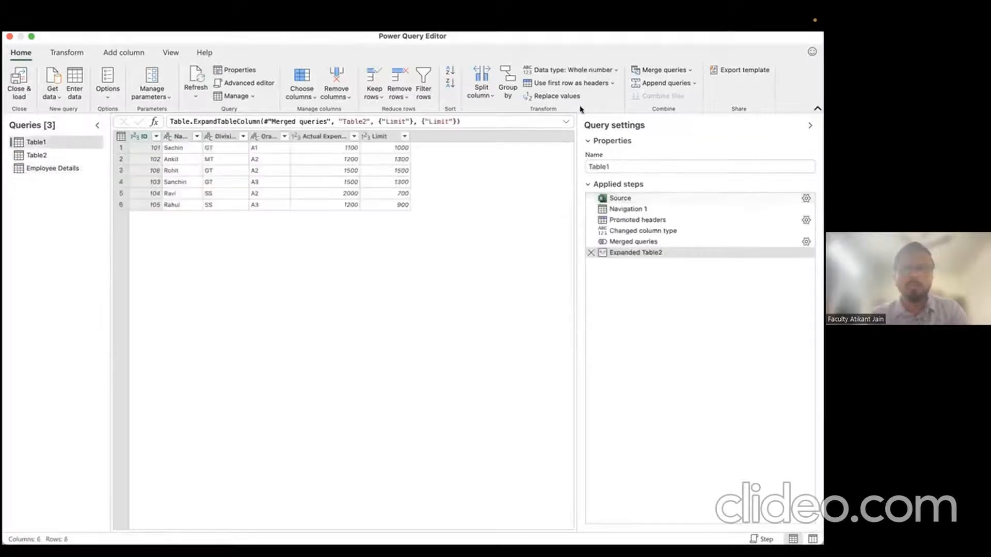
pyautogui.moveTo(607, 38); pyautogui.dragTo(603, 127)
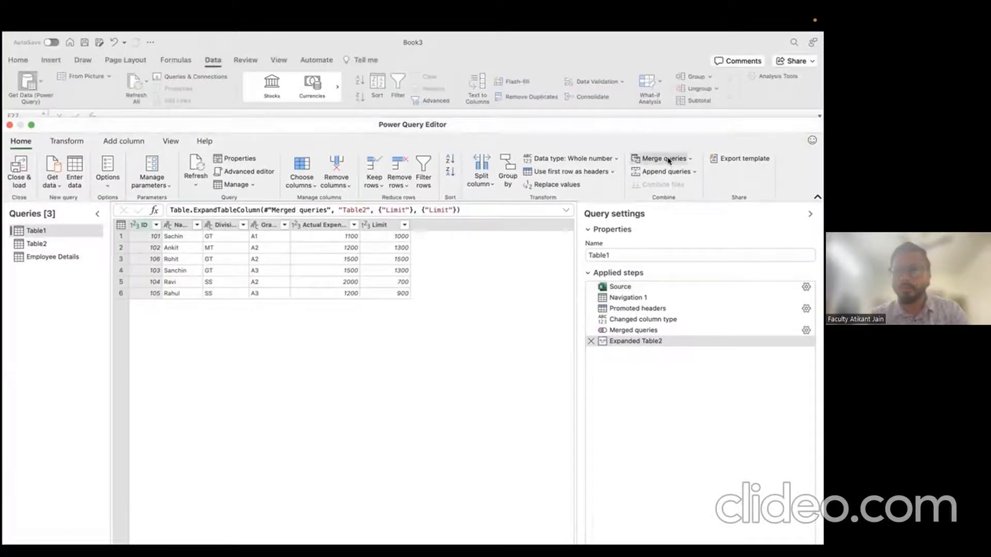
pyautogui.click(666, 159)
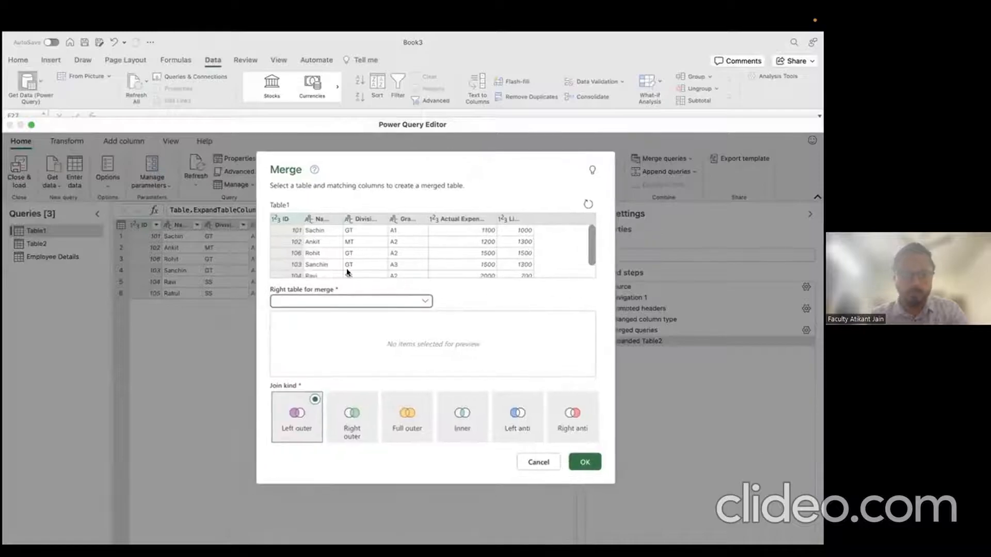
pyautogui.click(329, 299)
pyautogui.click(317, 344)
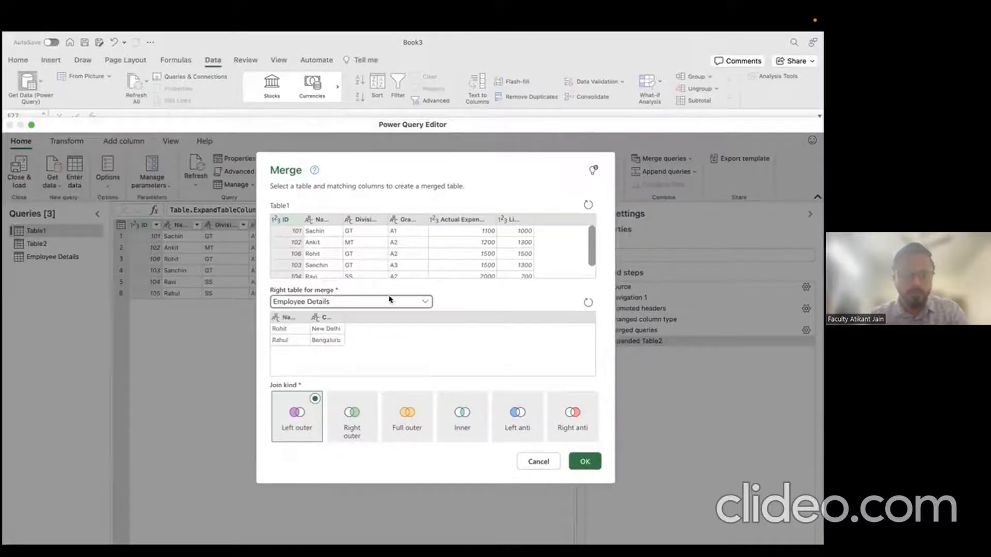
pyautogui.click(318, 220)
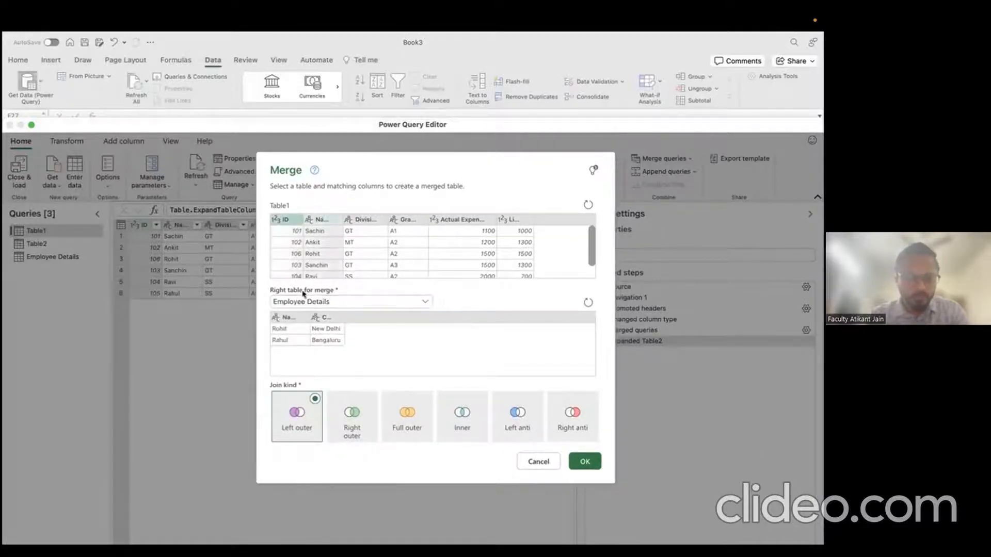
pyautogui.click(289, 317)
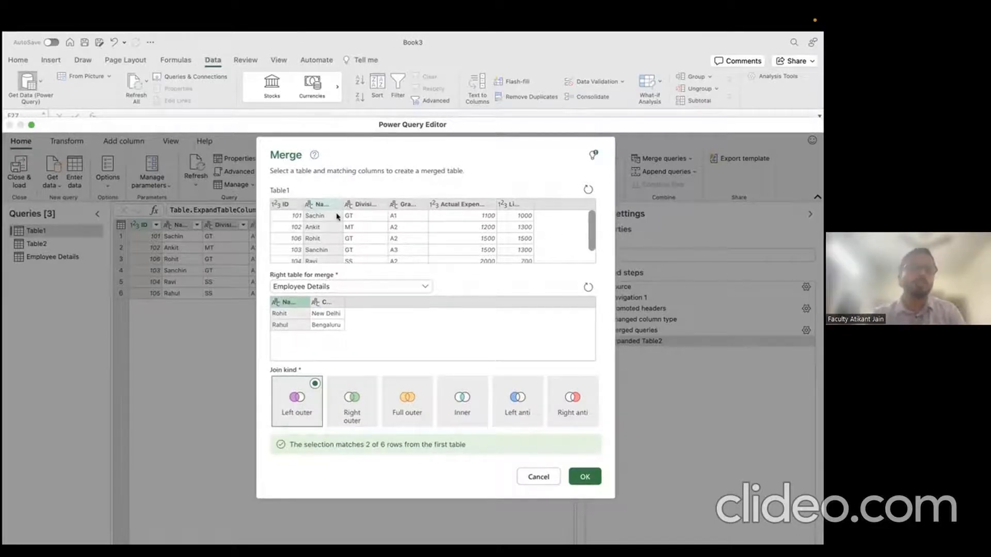
pyautogui.click(553, 477)
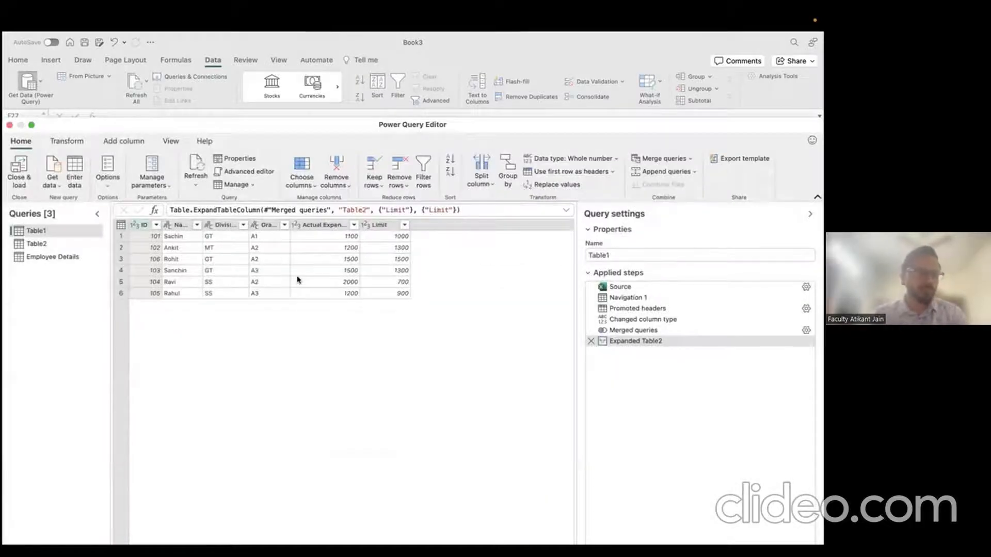
# Step: Reposition the editor and open Table1's M code in the Advanced Editor
pyautogui.moveTo(254, 131); pyautogui.dragTo(272, 76)
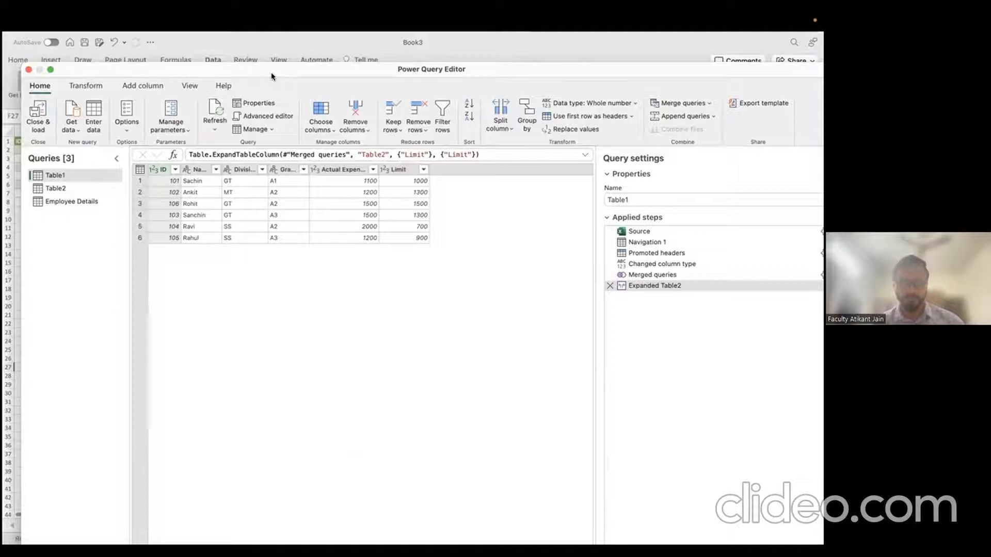
pyautogui.moveTo(262, 70); pyautogui.dragTo(257, 55)
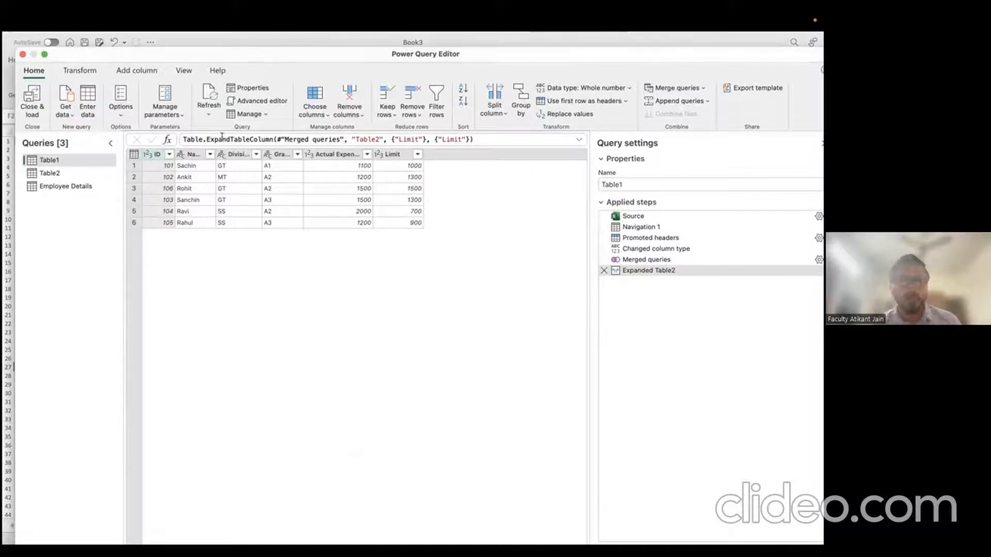
pyautogui.click(265, 100)
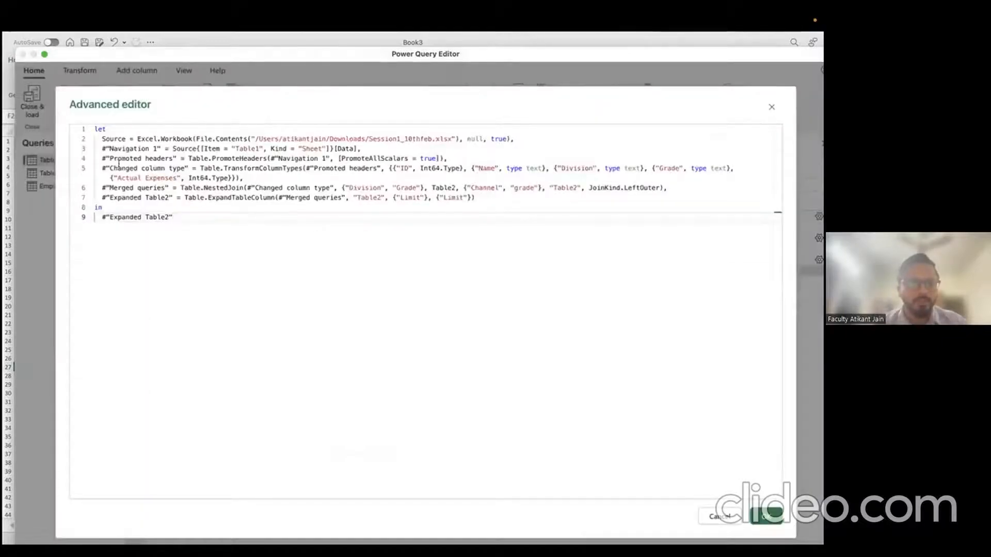
pyautogui.moveTo(94, 128); pyautogui.dragTo(187, 216)
pyautogui.click(190, 219)
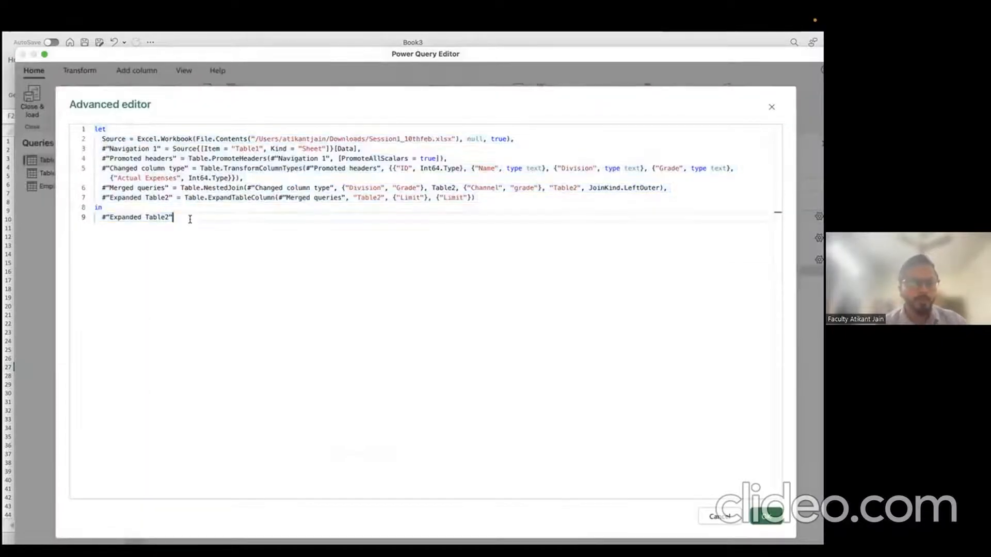
# Step: Highlight the Source step's Excel.Workbook call and Session1_10thfeb.xlsx file path
pyautogui.doubleClick(110, 139)
pyautogui.doubleClick(178, 138)
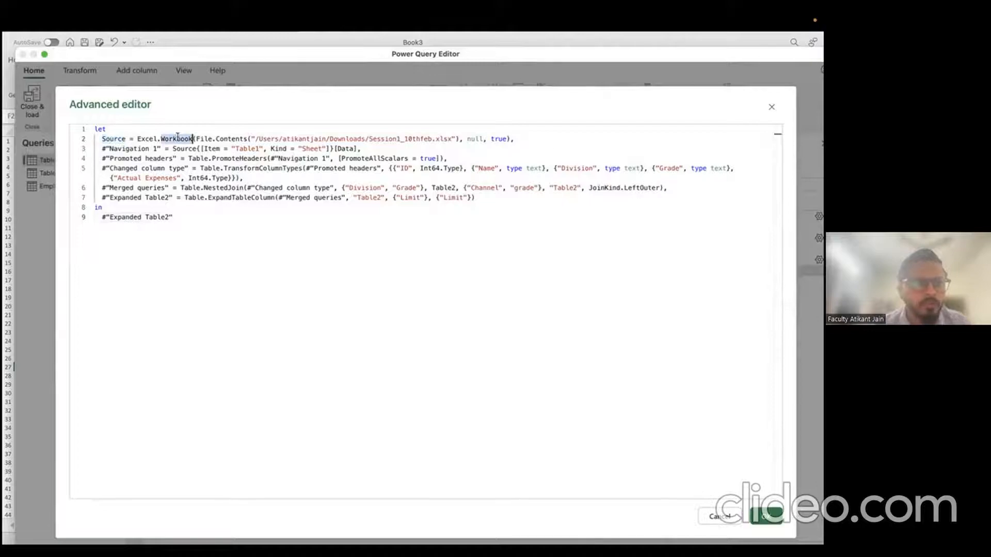
pyautogui.moveTo(178, 139); pyautogui.dragTo(149, 135)
pyautogui.moveTo(256, 139); pyautogui.dragTo(375, 136)
pyautogui.click(350, 133)
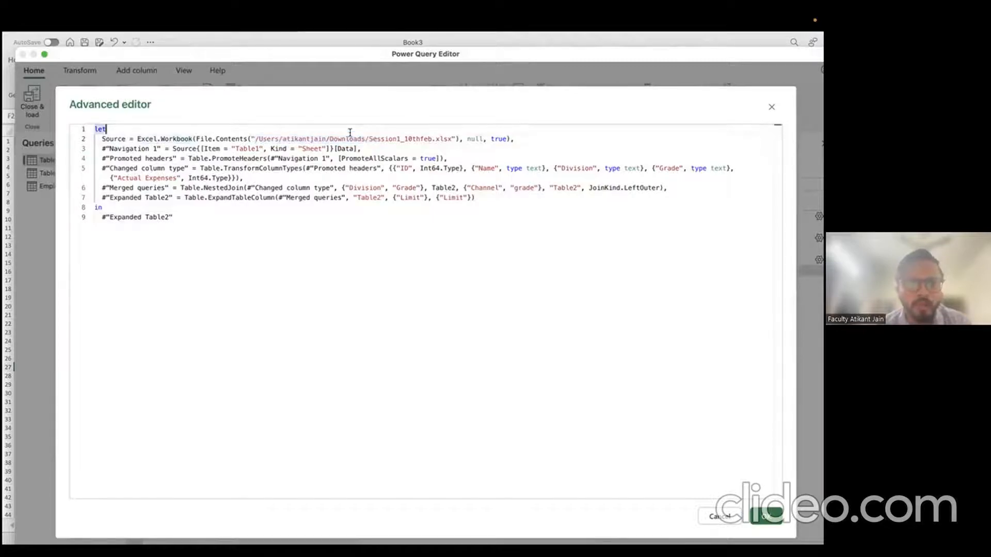
pyautogui.click(311, 138)
pyautogui.doubleClick(304, 138)
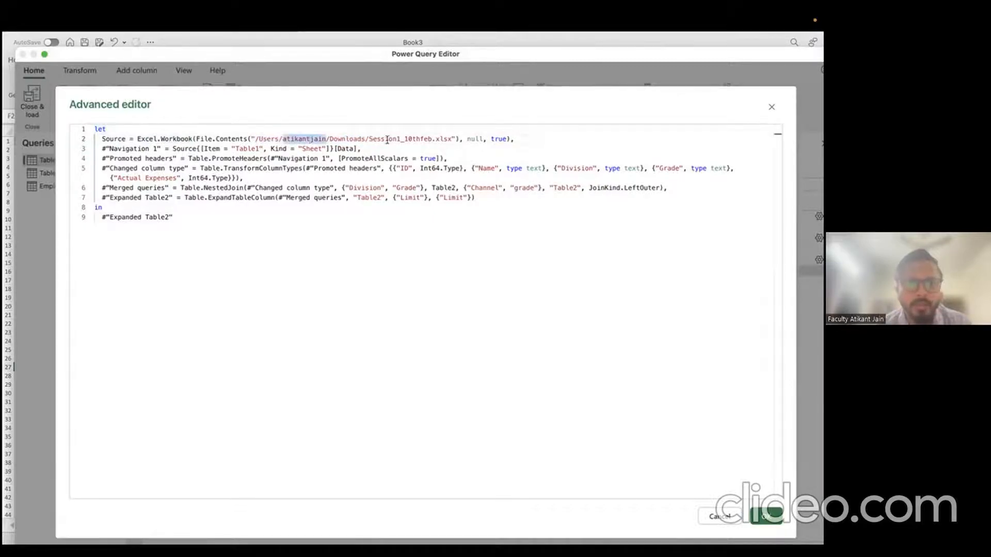
pyautogui.doubleClick(402, 138)
pyautogui.moveTo(402, 139); pyautogui.dragTo(442, 138)
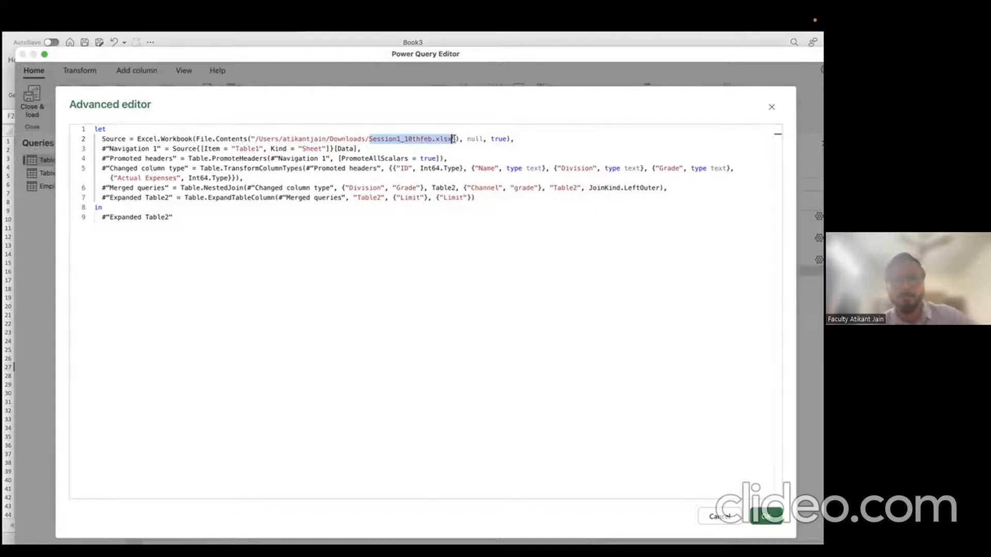
pyautogui.moveTo(514, 138); pyautogui.dragTo(106, 139)
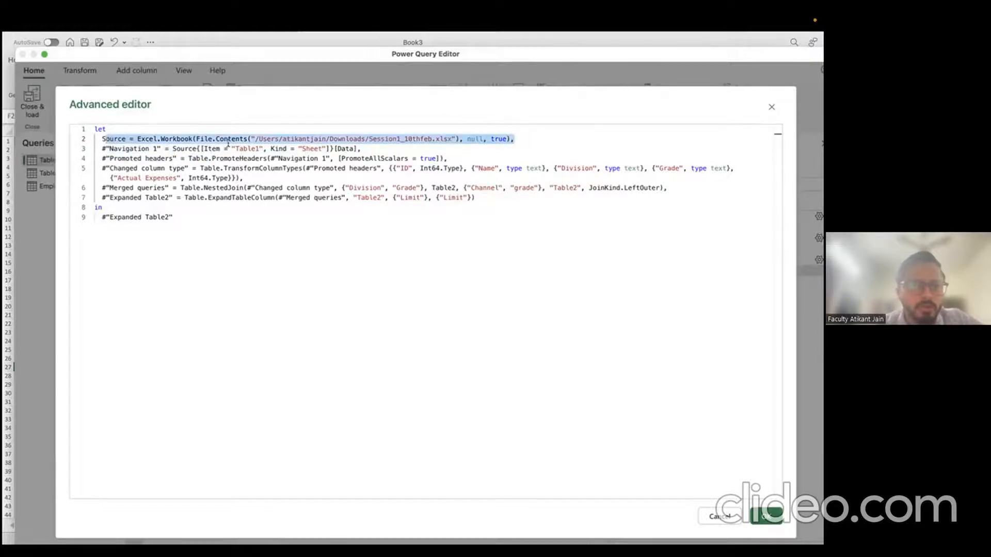
# Step: Highlight the Table1 navigation item and the Changed Type column type pairs
pyautogui.doubleClick(246, 148)
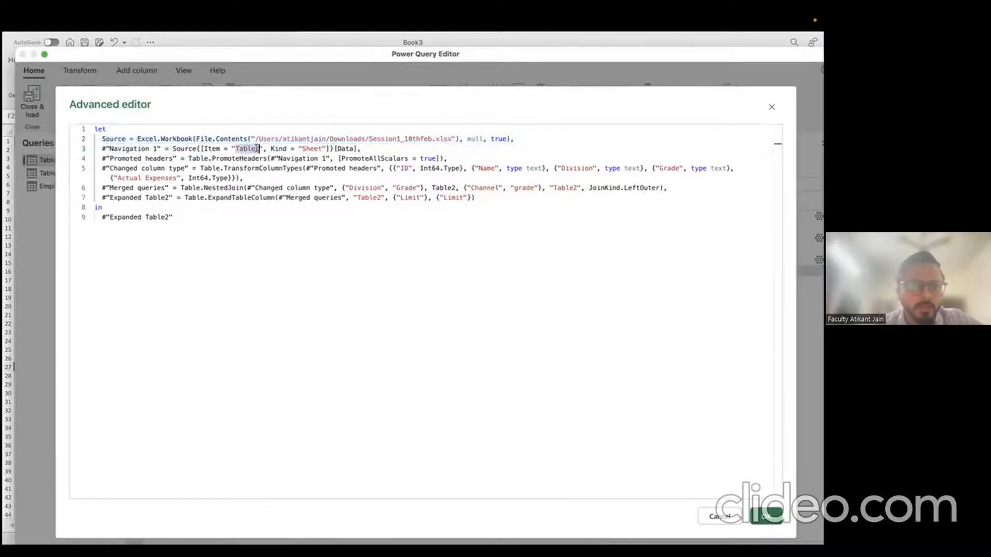
pyautogui.doubleClick(308, 148)
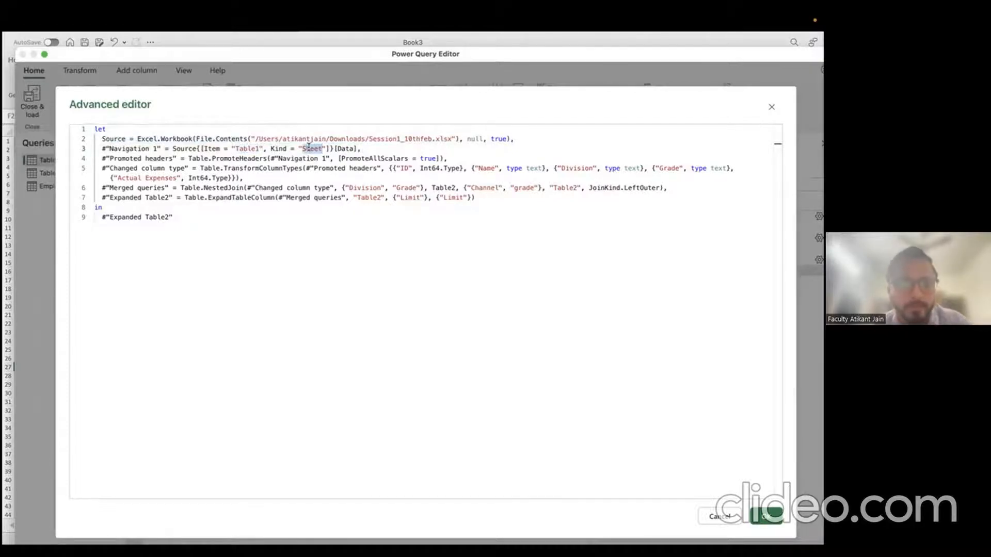
pyautogui.doubleClick(246, 148)
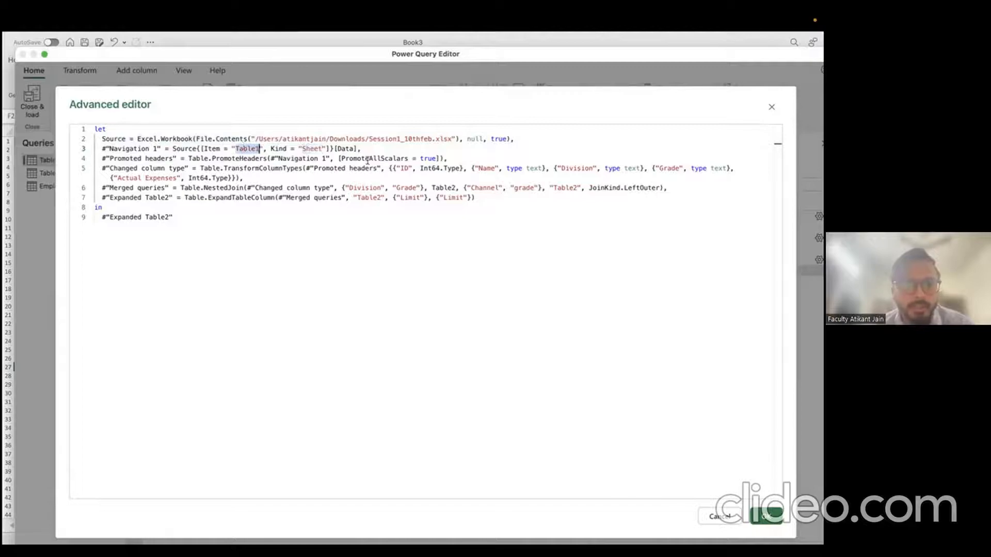
pyautogui.click(404, 164)
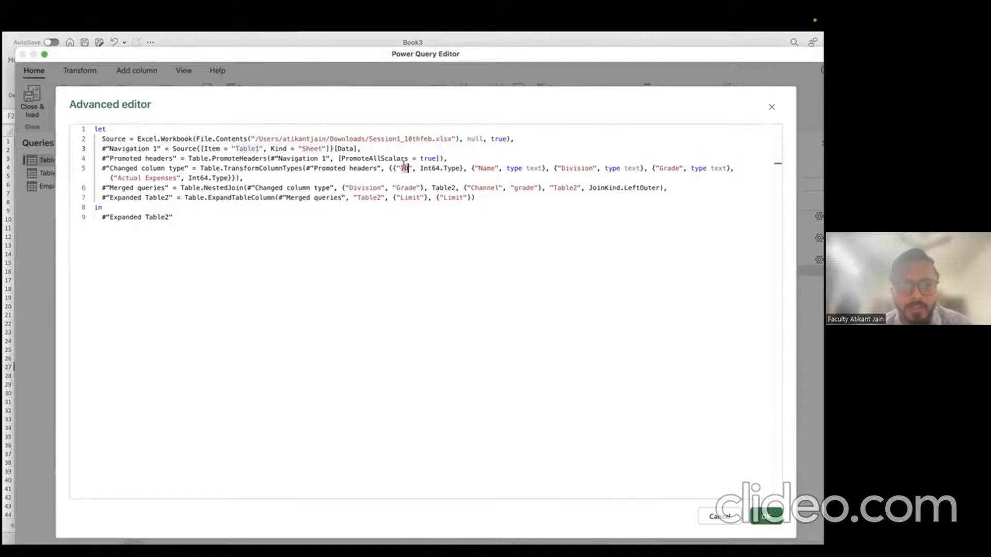
pyautogui.click(494, 168)
pyautogui.keyDown('shift'); pyautogui.click(596, 170); pyautogui.keyUp('shift')
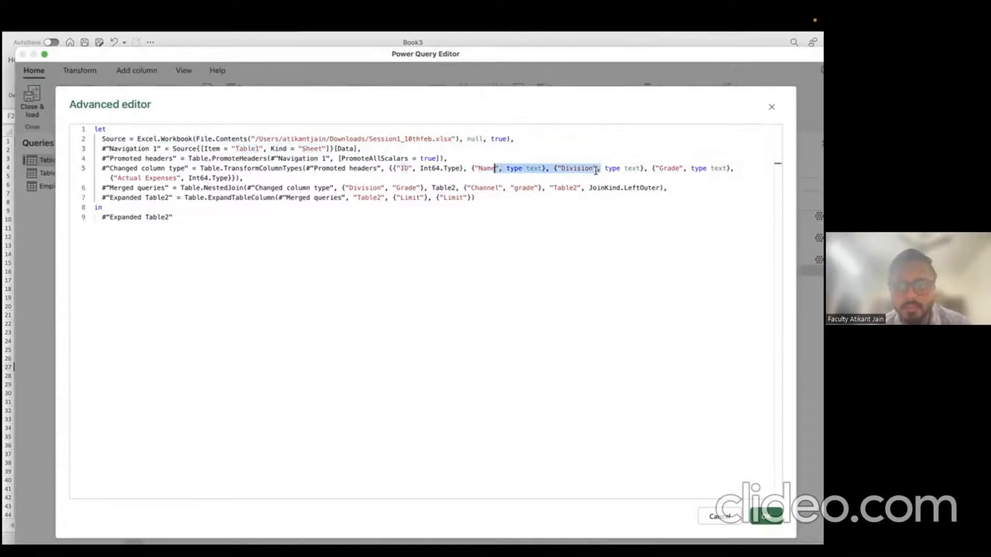
pyautogui.doubleClick(669, 168)
pyautogui.moveTo(118, 177); pyautogui.dragTo(220, 179)
pyautogui.doubleClick(127, 168)
pyautogui.click(220, 179)
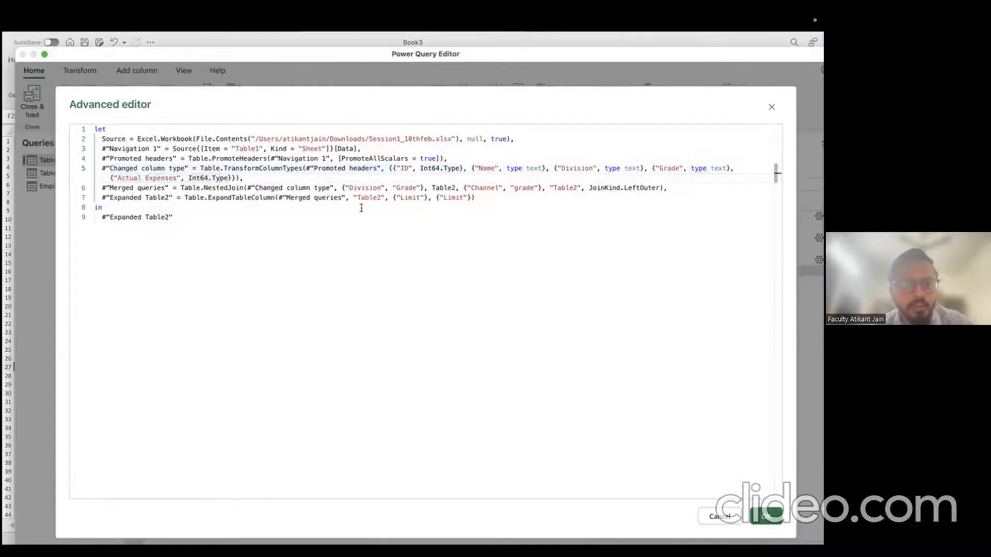
# Step: Highlight the merge keys Division, Grade, Channel and grade, then cancel the Advanced Editor
pyautogui.doubleClick(365, 188)
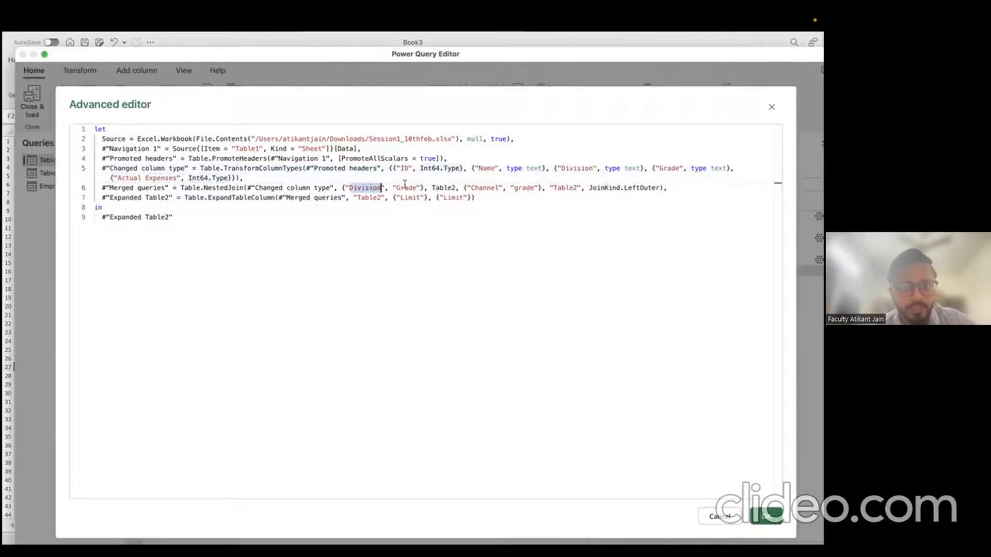
pyautogui.doubleClick(407, 188)
pyautogui.doubleClick(443, 188)
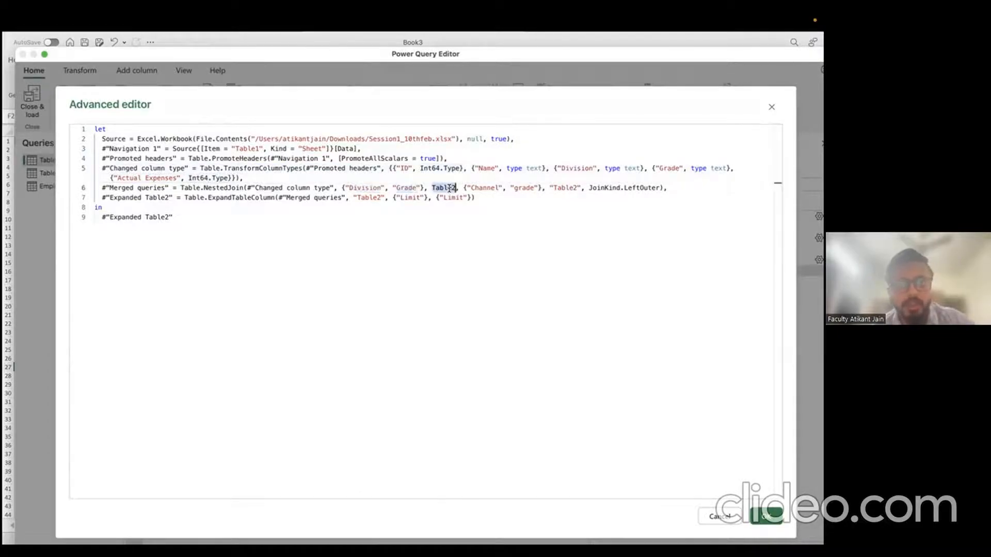
pyautogui.doubleClick(485, 187)
pyautogui.doubleClick(524, 188)
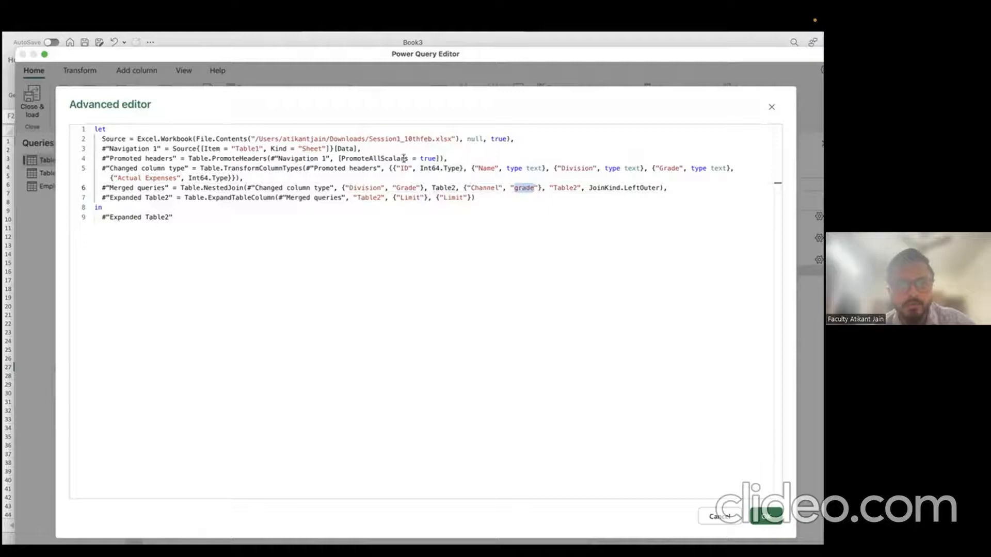
pyautogui.moveTo(318, 138); pyautogui.dragTo(341, 175)
pyautogui.click(342, 175)
pyautogui.moveTo(225, 134); pyautogui.dragTo(252, 159)
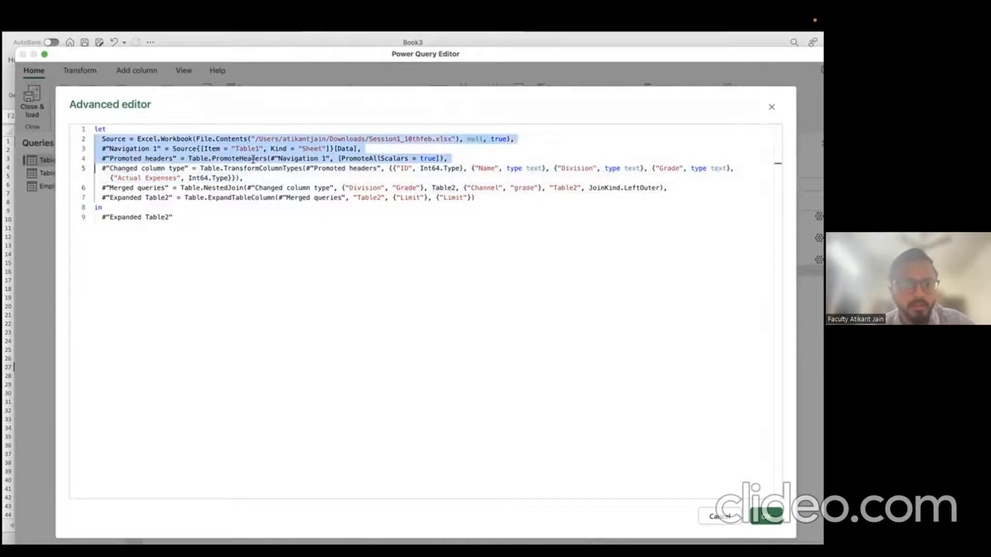
pyautogui.click(487, 188)
pyautogui.moveTo(513, 188); pyautogui.dragTo(534, 188)
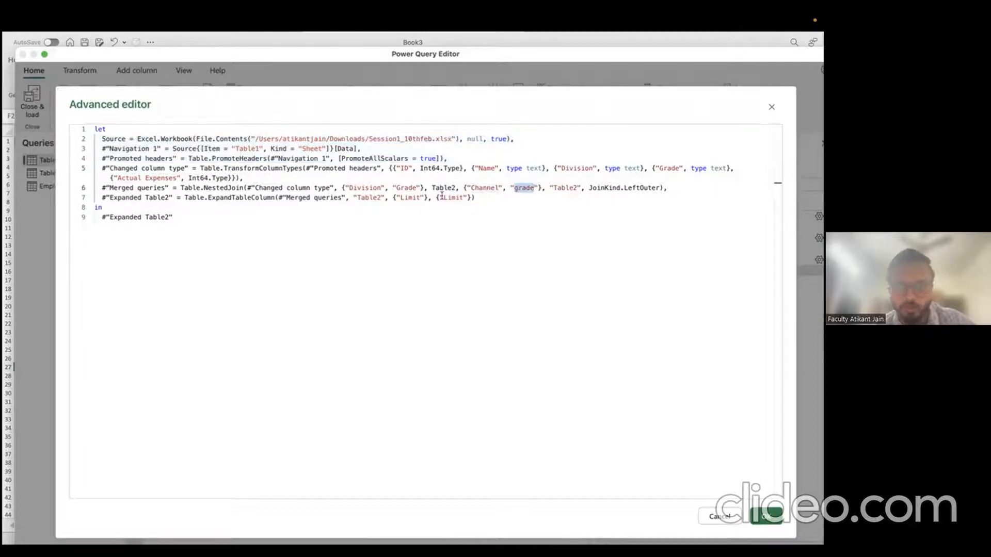
pyautogui.moveTo(176, 217); pyautogui.dragTo(101, 149)
pyautogui.click(366, 272)
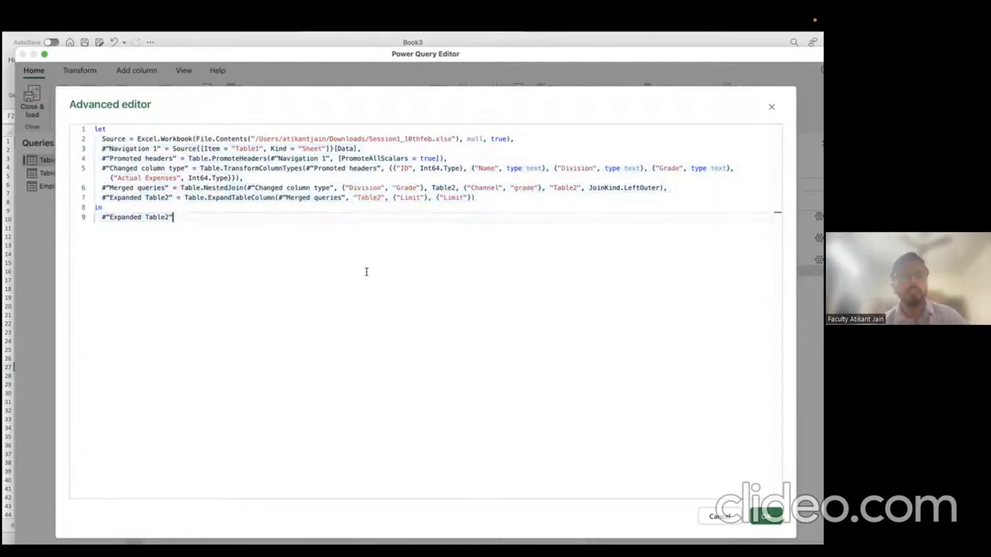
pyautogui.click(716, 516)
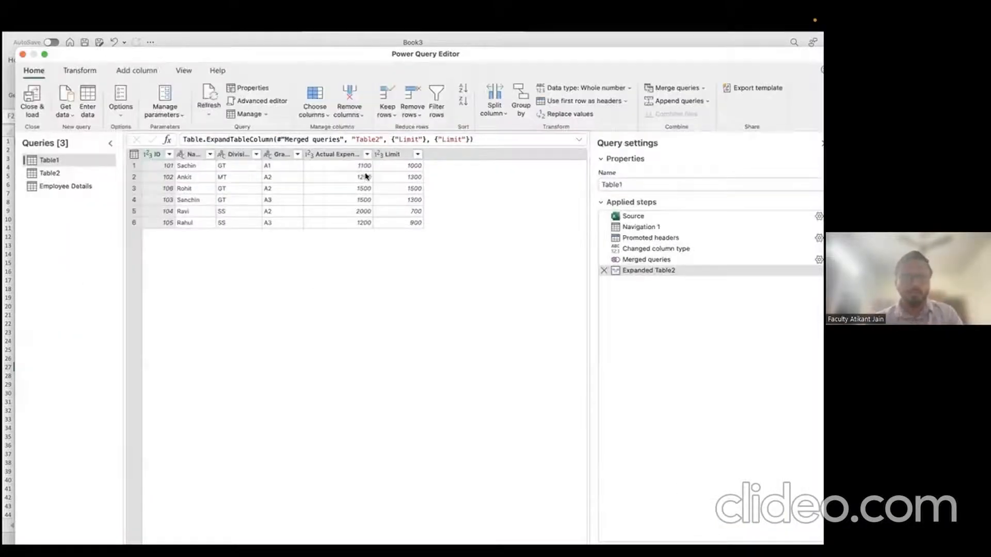
# Step: Reopen Table1's M code to show the let…in block, then cancel
pyautogui.click(343, 153)
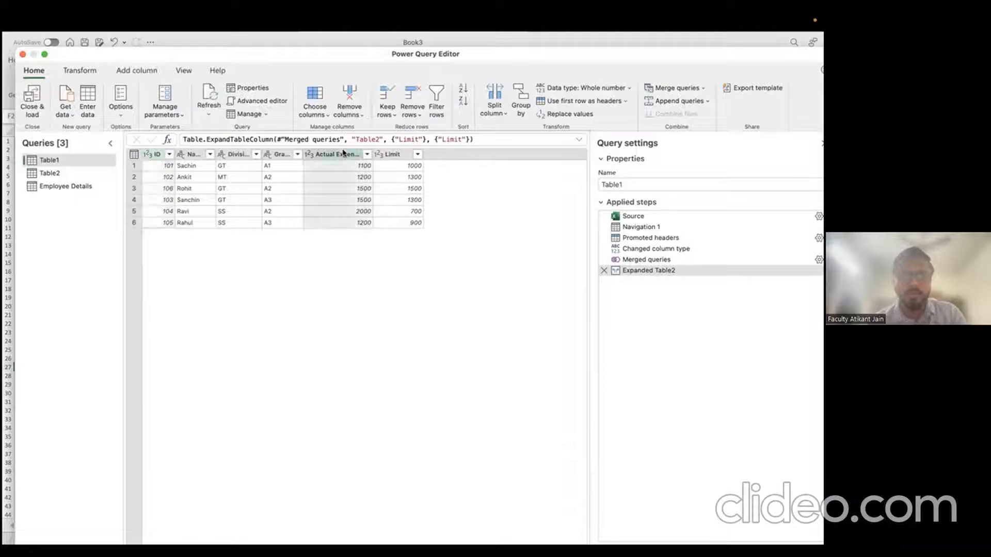
pyautogui.click(233, 101)
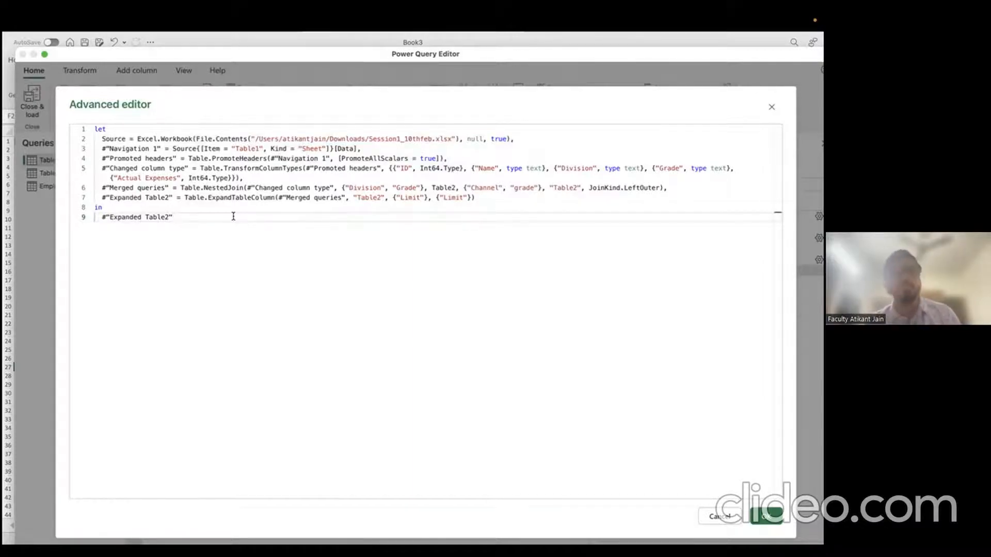
pyautogui.moveTo(96, 129); pyautogui.dragTo(174, 211)
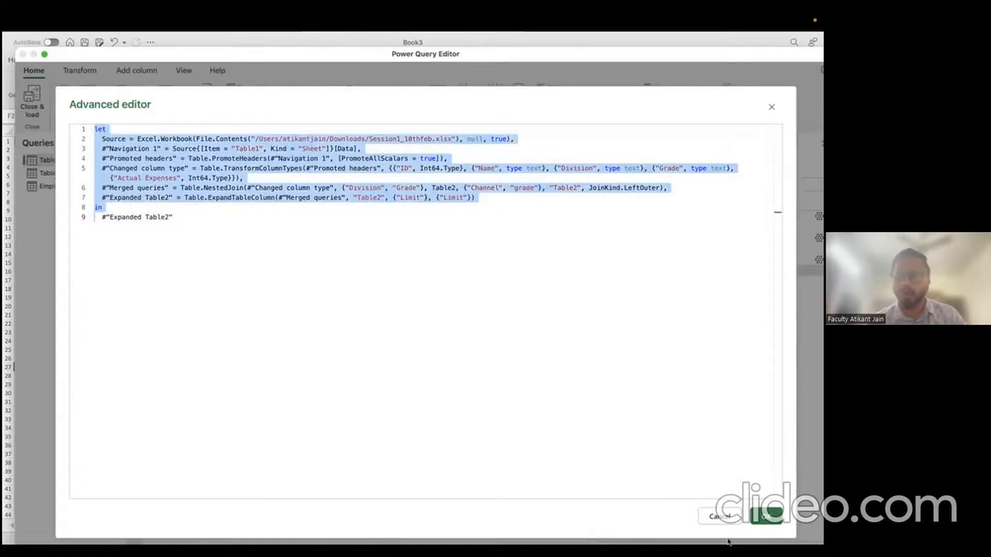
pyautogui.click(718, 515)
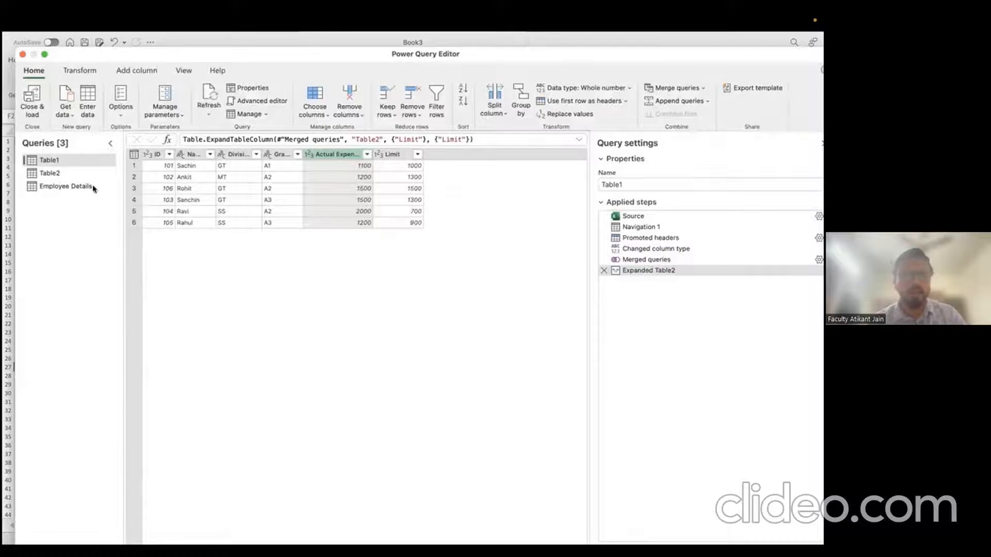
# Step: View the Table2 and Table1 queries, then close the Power Query Editor
pyautogui.click(56, 173)
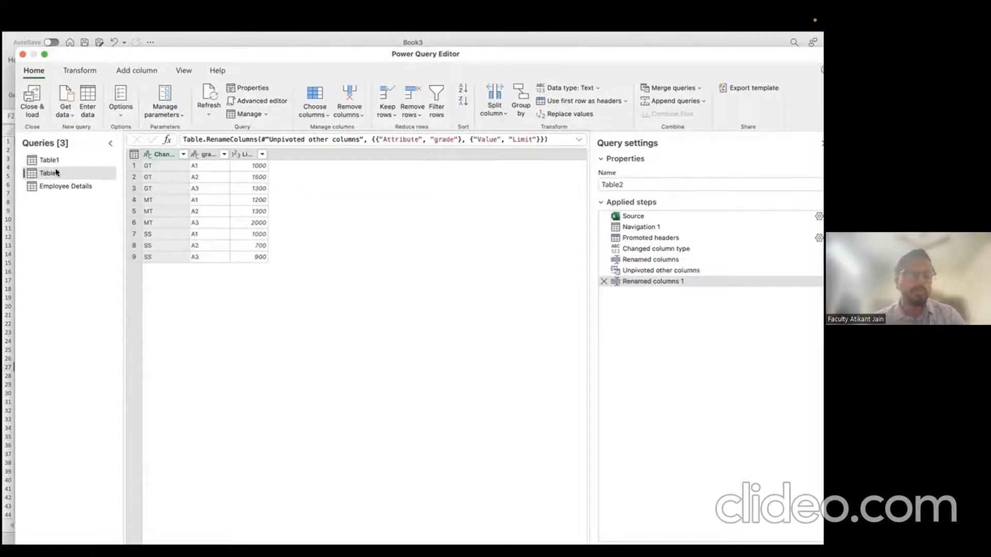
pyautogui.click(64, 161)
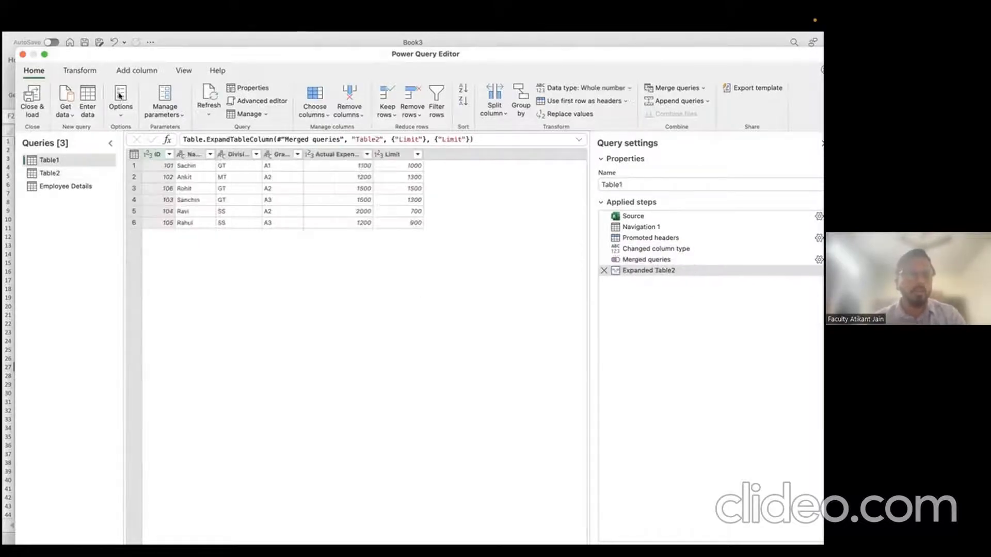
pyautogui.click(23, 54)
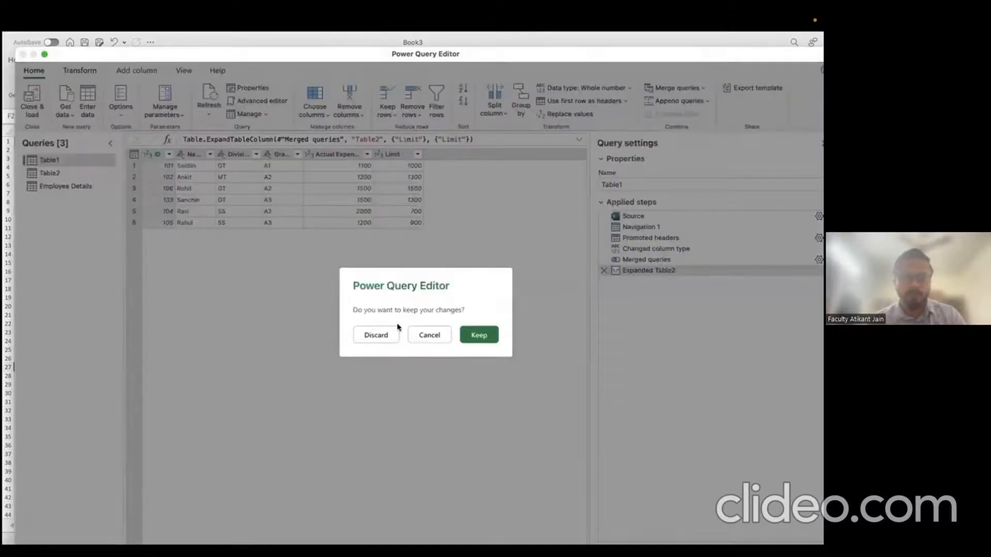
# Step: Discard the query changes, switch between the Table1 and Table2 sheets, then open Get Data (Power Query)
pyautogui.click(386, 335)
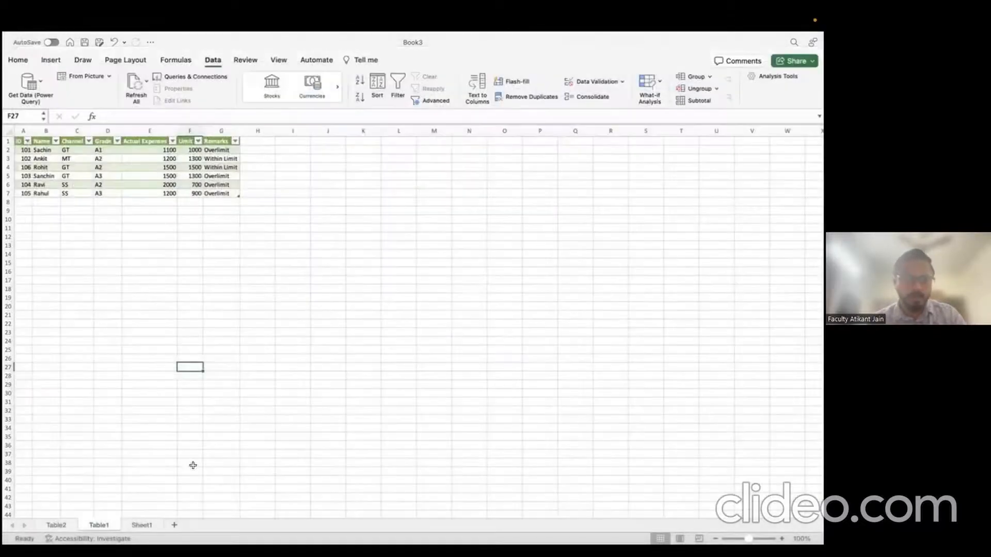
pyautogui.click(58, 525)
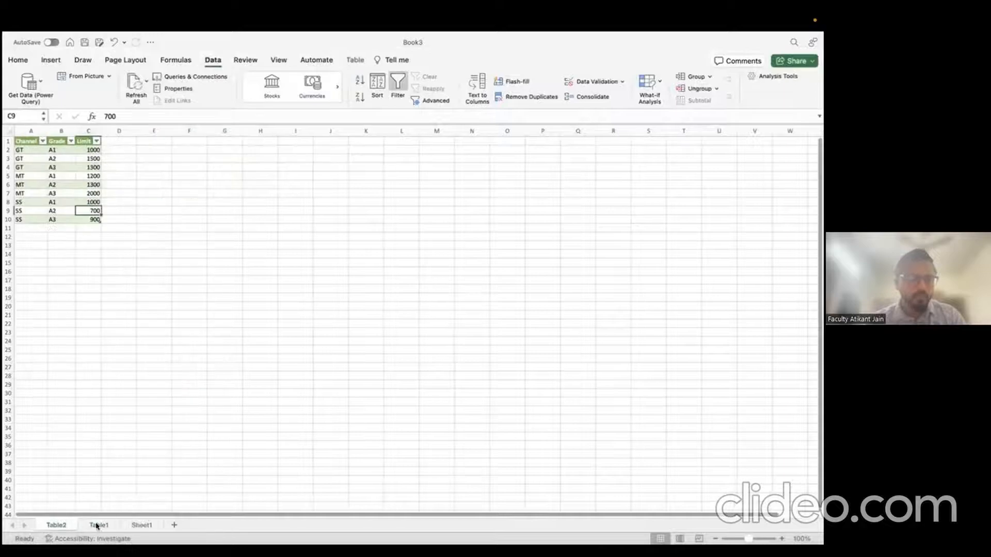
pyautogui.click(97, 524)
pyautogui.click(62, 524)
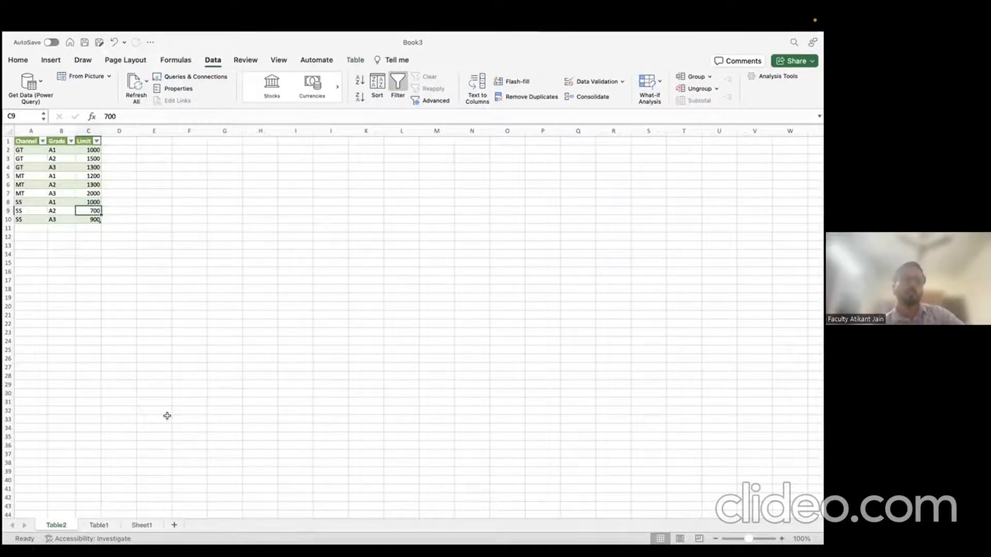
pyautogui.click(108, 525)
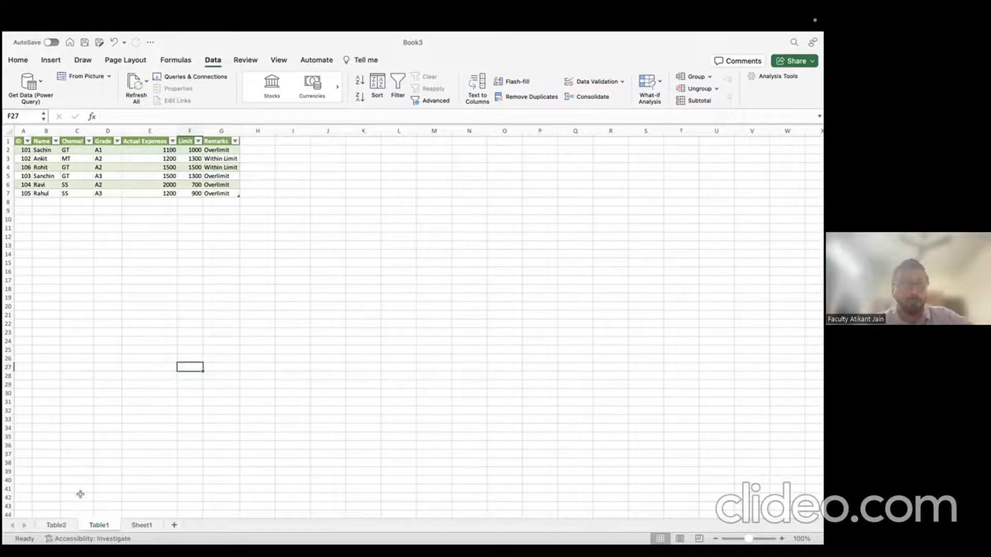
pyautogui.click(67, 526)
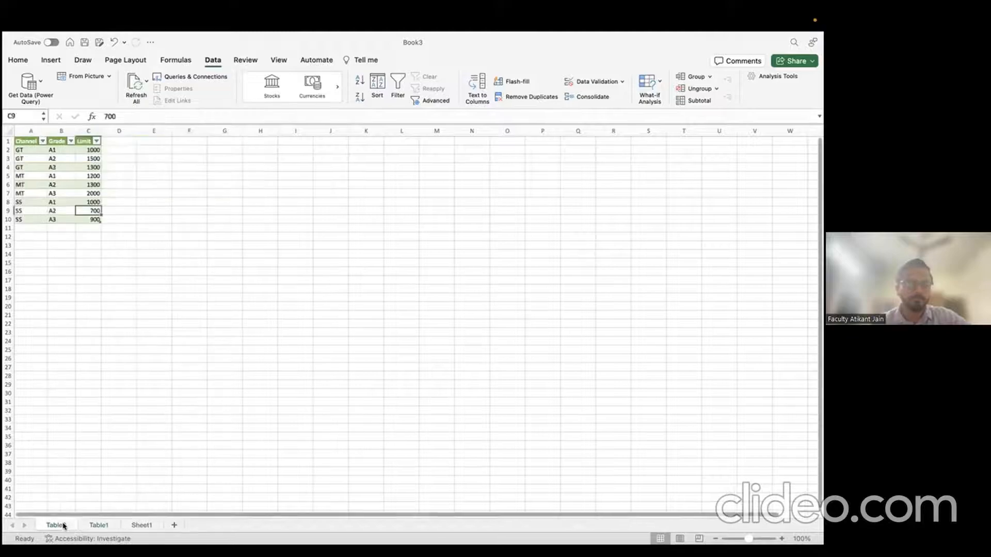
pyautogui.click(30, 83)
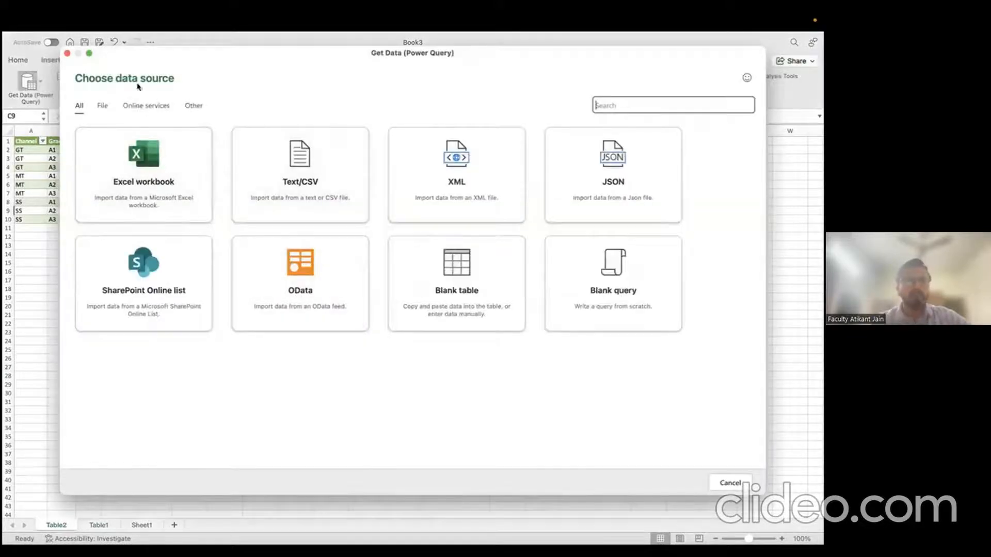
# Step: Try an OData source with Anonymous authentication, then cancel the import
pyautogui.moveTo(161, 52); pyautogui.dragTo(152, 94)
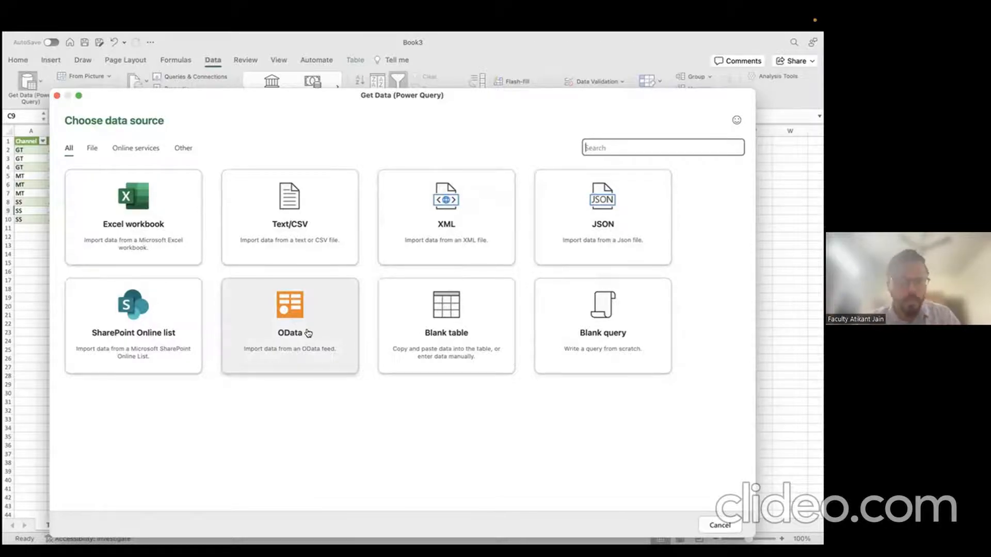
pyautogui.click(324, 367)
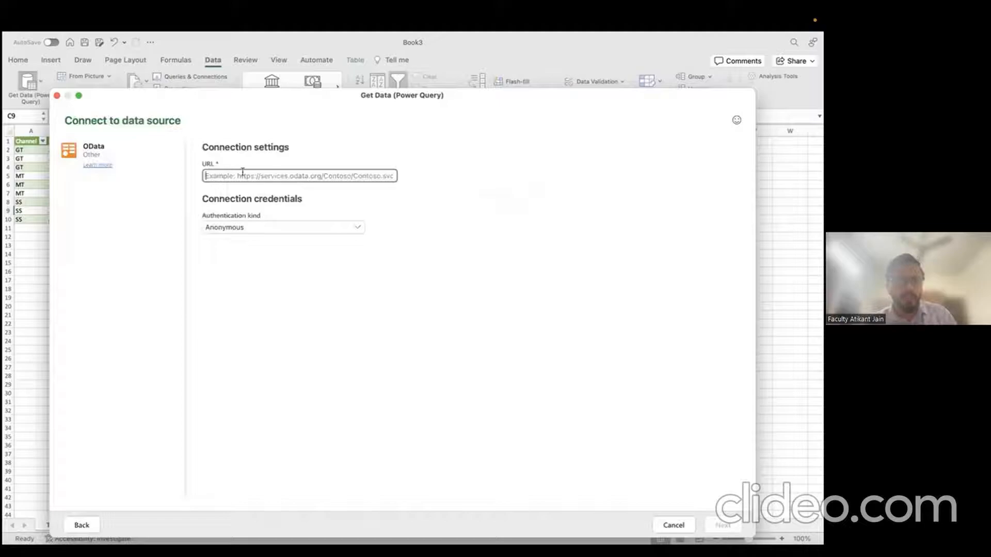
pyautogui.click(251, 227)
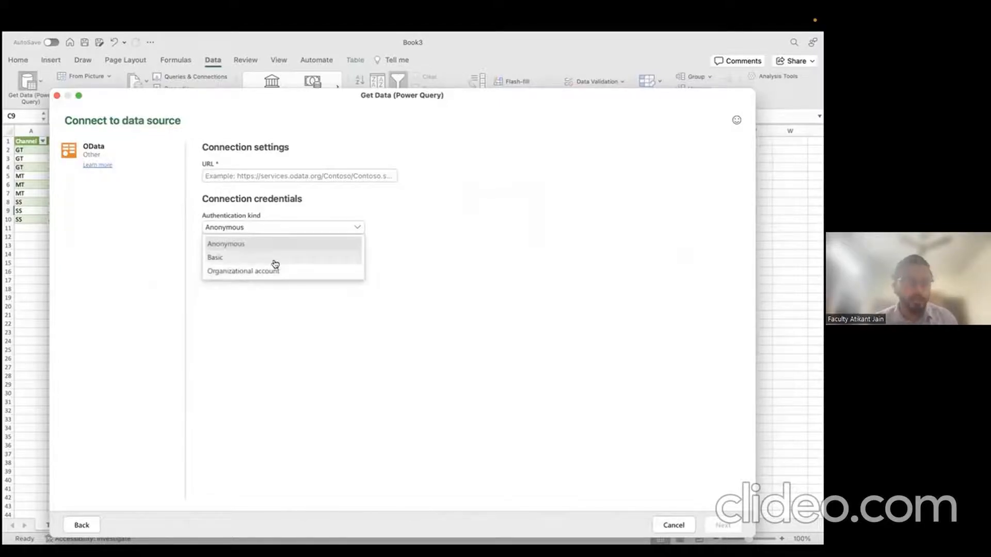
pyautogui.click(401, 272)
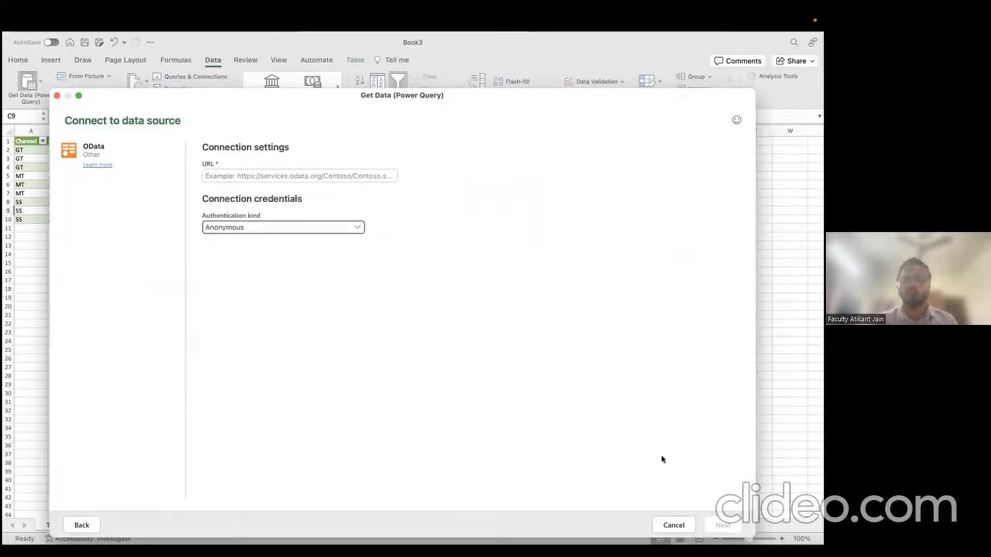
pyautogui.click(671, 527)
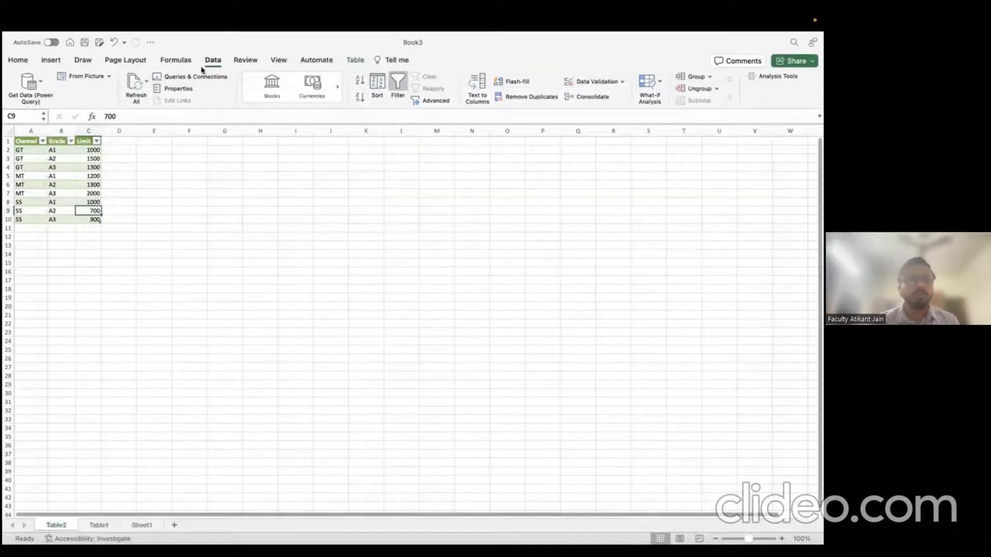
# Step: Connect Get Data to the Session1_10thfeb.xlsx workbook and preview its Table1
pyautogui.click(29, 82)
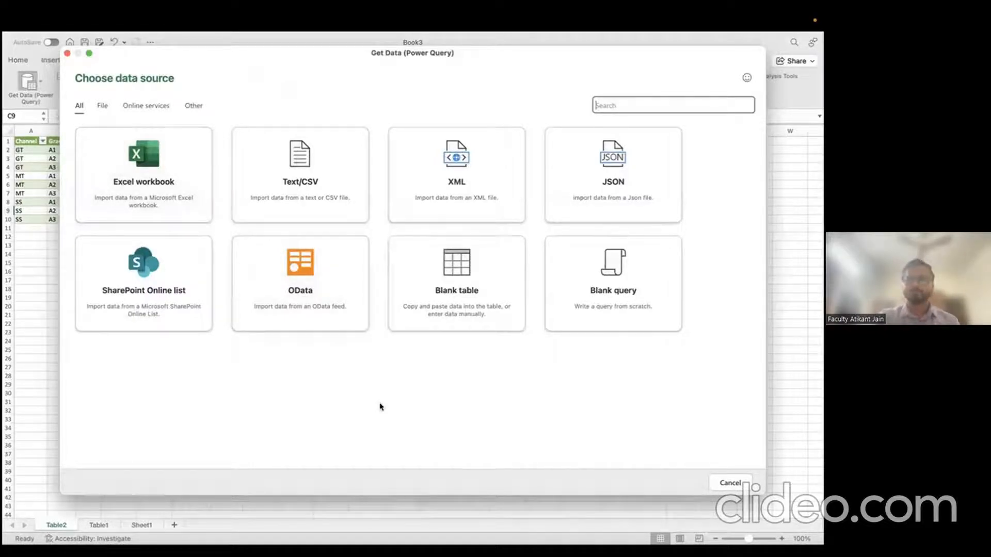
pyautogui.click(156, 204)
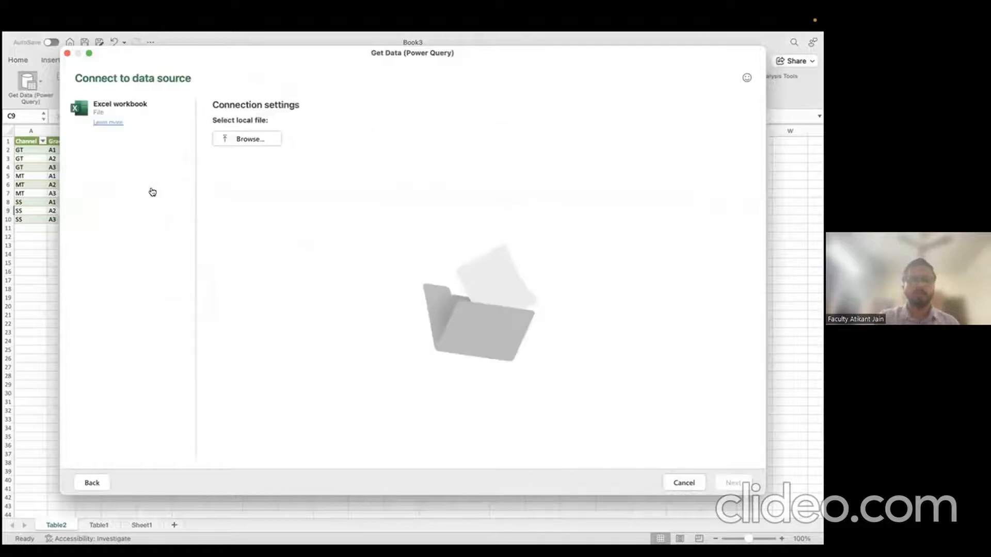
pyautogui.click(272, 144)
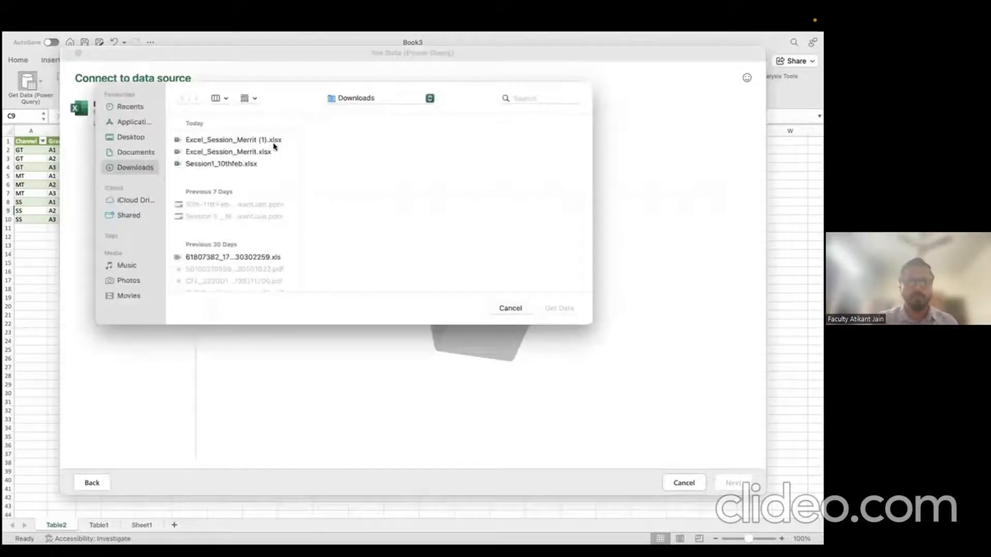
pyautogui.click(245, 165)
pyautogui.click(565, 308)
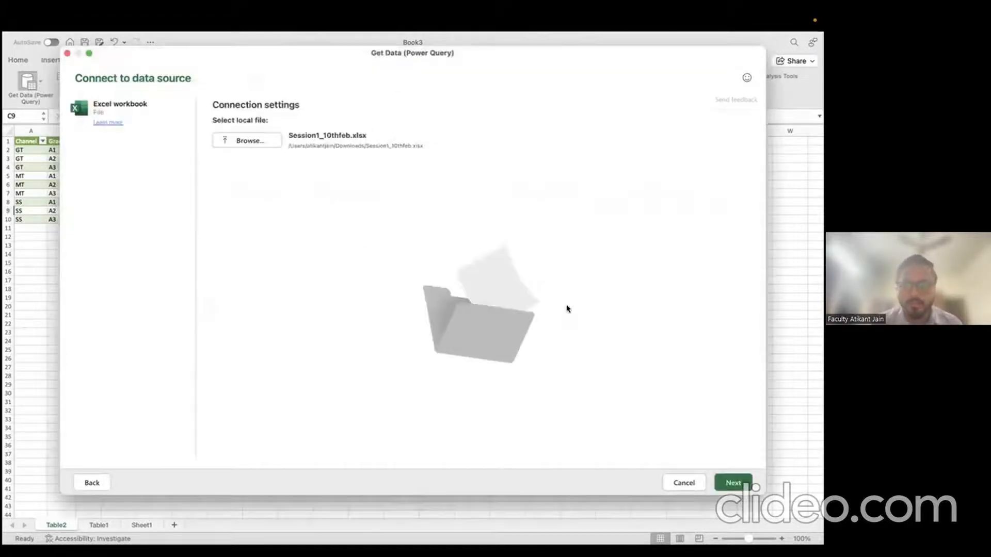
pyautogui.click(735, 482)
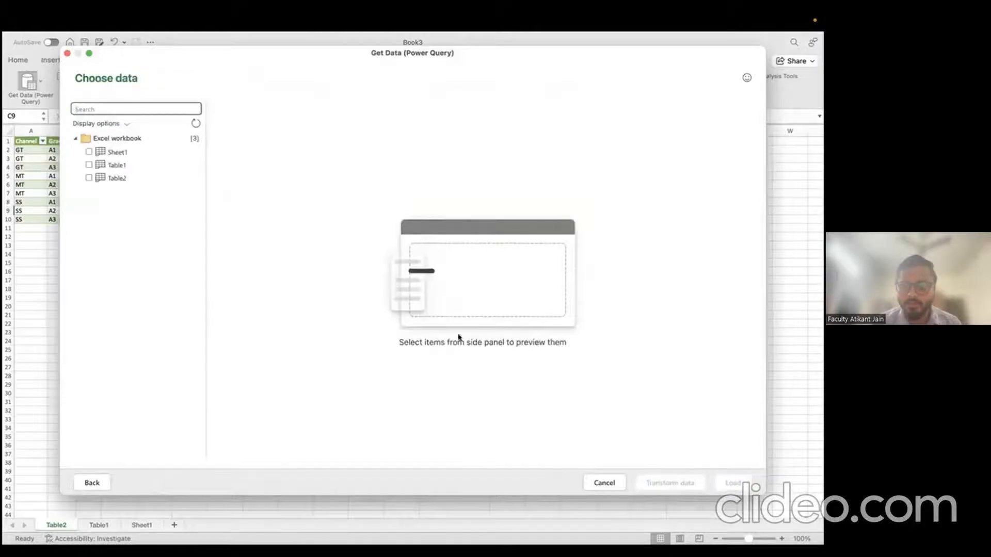
pyautogui.click(97, 166)
# Step: Import both Table2 and Table1 into the Power Query Editor for transforming
pyautogui.click(89, 178)
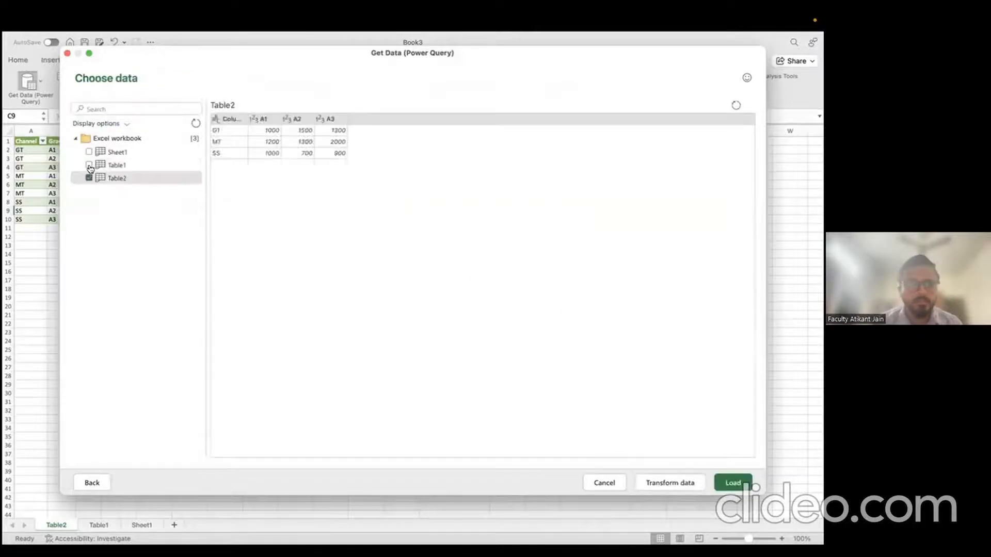
pyautogui.click(90, 166)
pyautogui.click(684, 483)
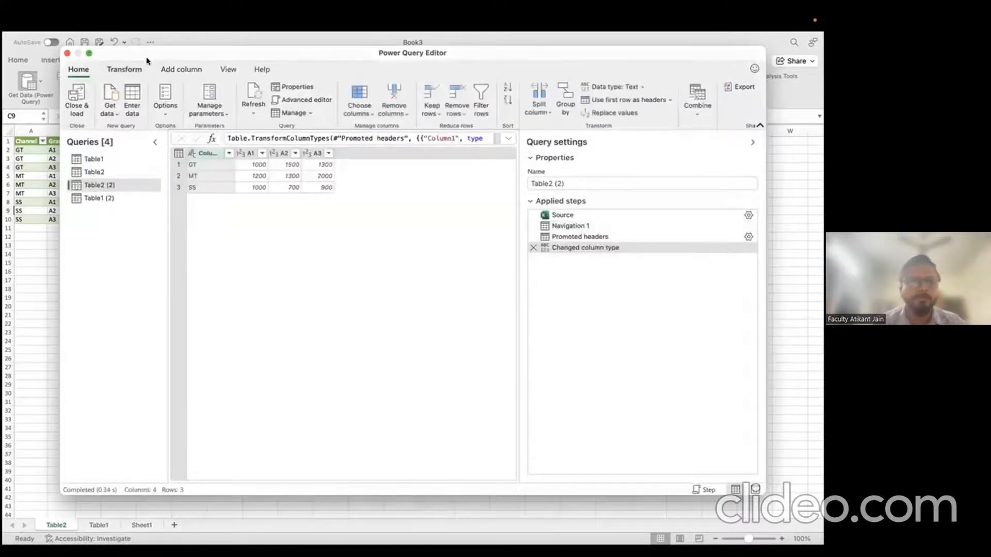
pyautogui.moveTo(147, 61); pyautogui.dragTo(139, 89)
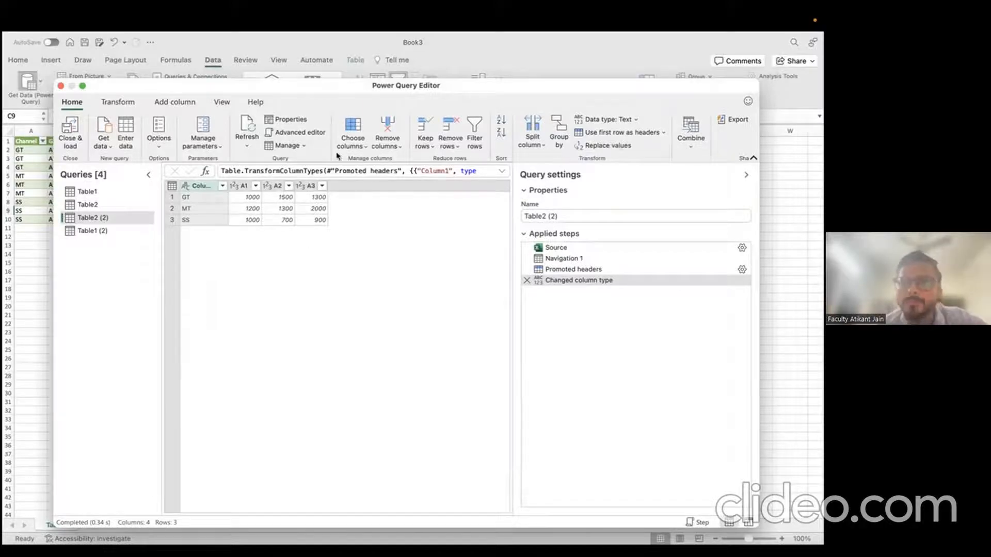
# Step: Show the Transform commands in a maximized editor and review Column1's data types, keeping Text
pyautogui.click(118, 101)
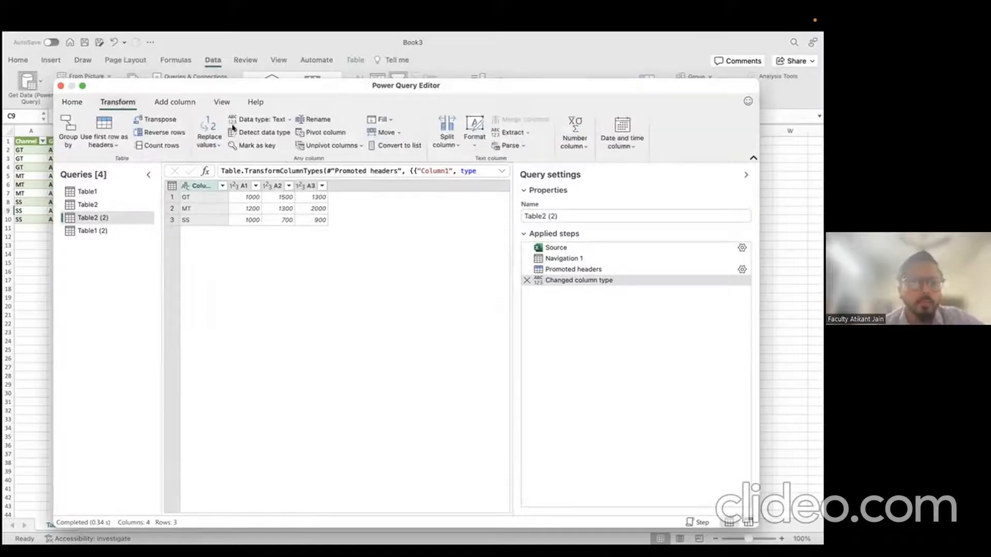
pyautogui.click(83, 86)
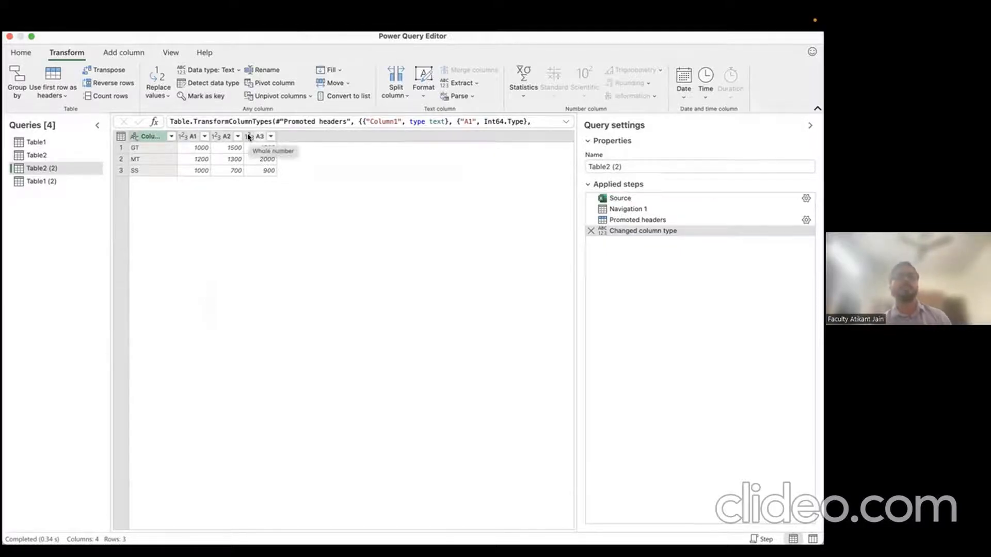
pyautogui.click(136, 137)
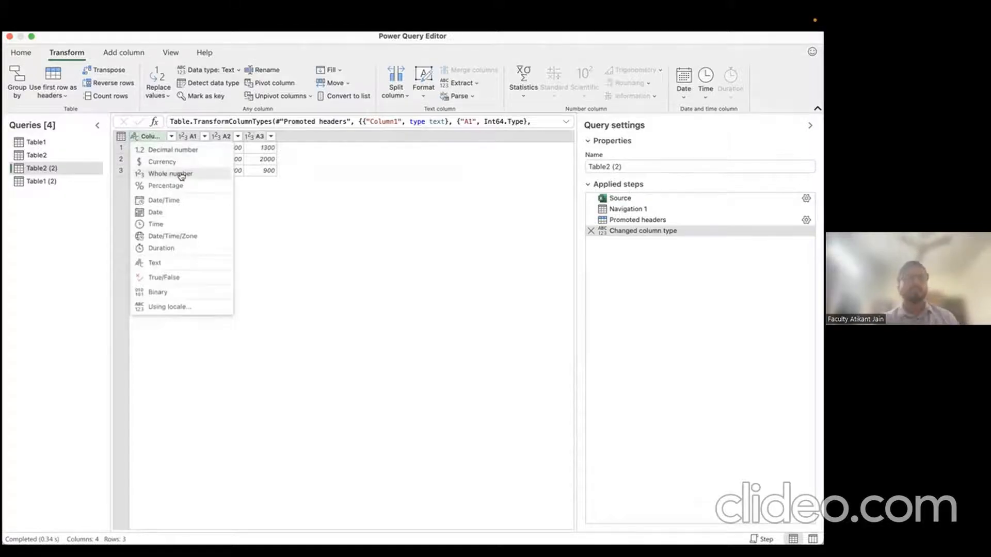
pyautogui.click(296, 251)
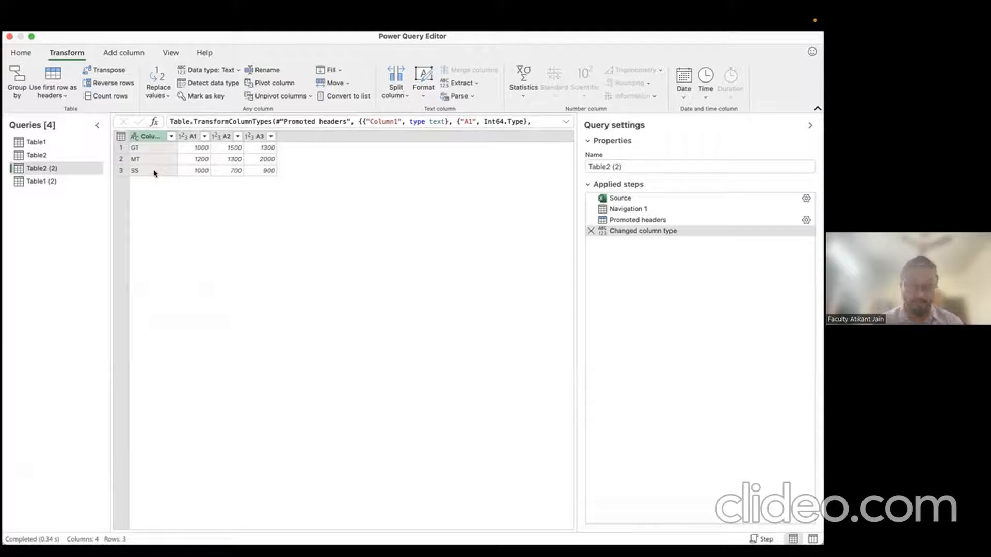
pyautogui.click(136, 136)
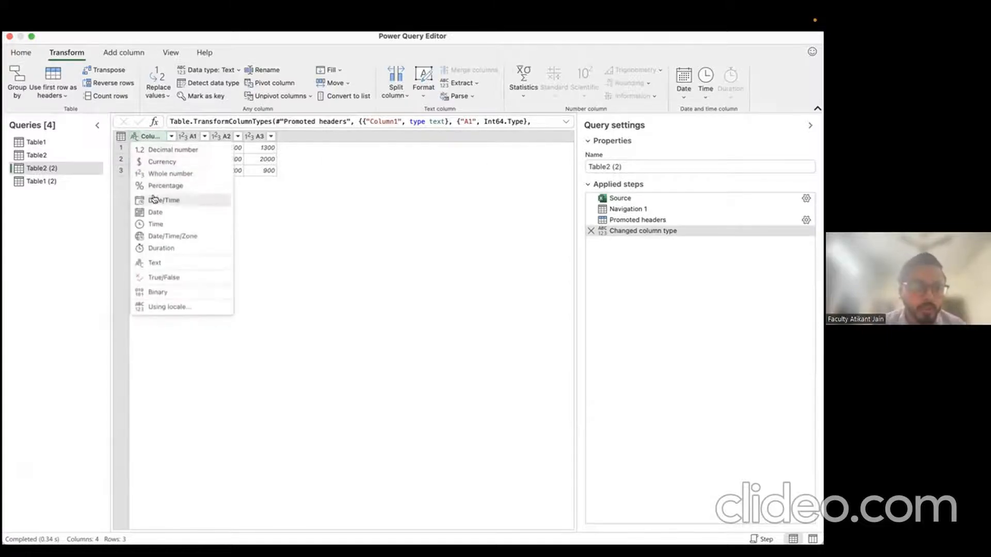
pyautogui.click(165, 263)
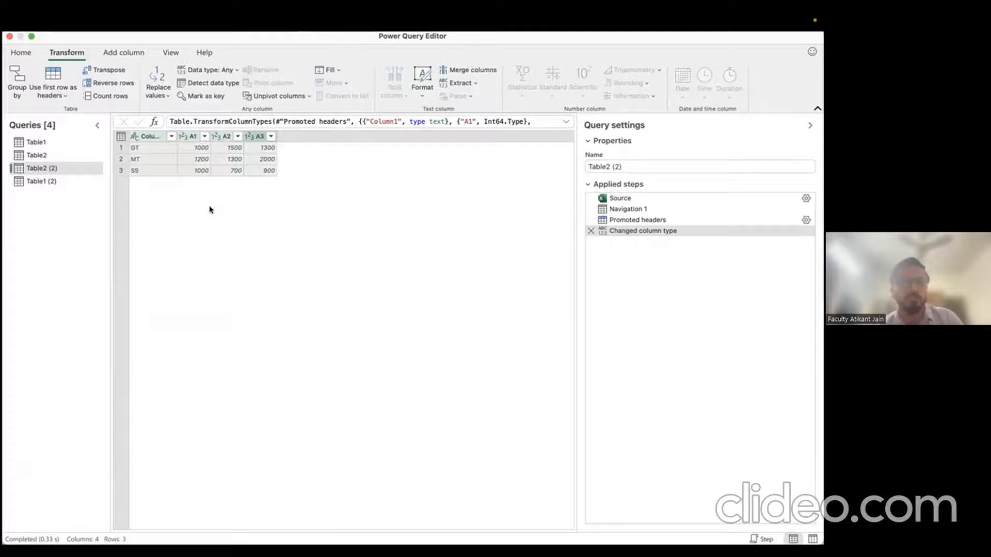
# Step: Review column A1's data type options without changing them
pyautogui.click(183, 135)
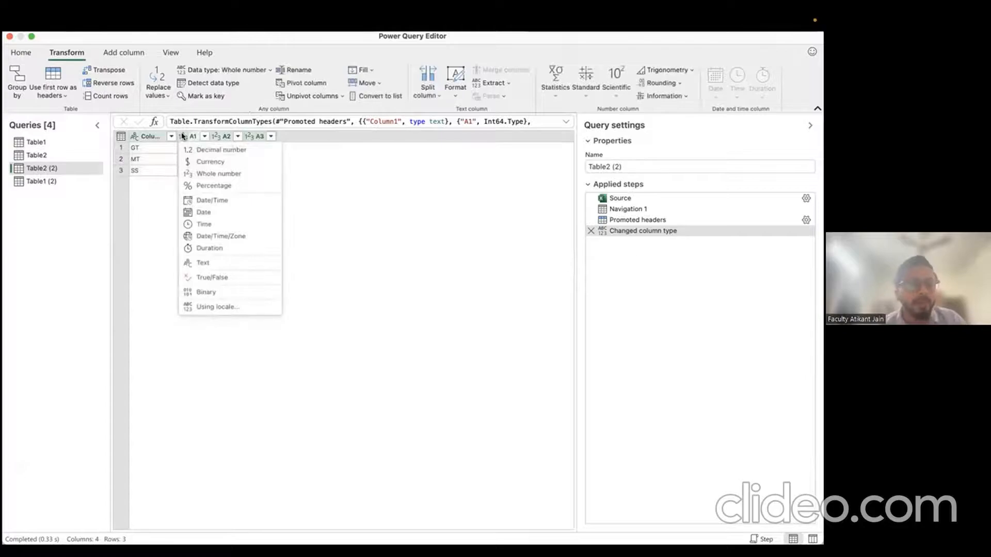
pyautogui.click(317, 201)
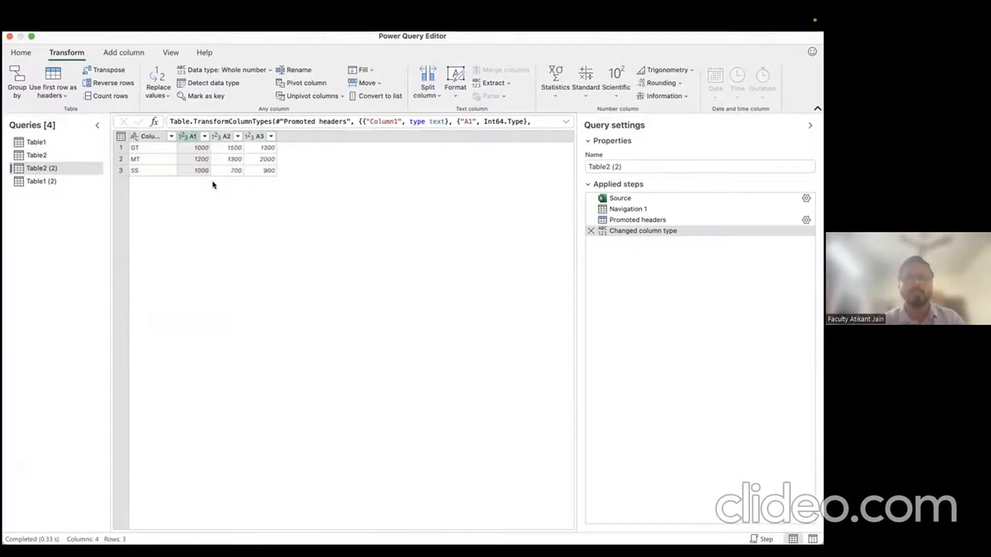
pyautogui.click(183, 138)
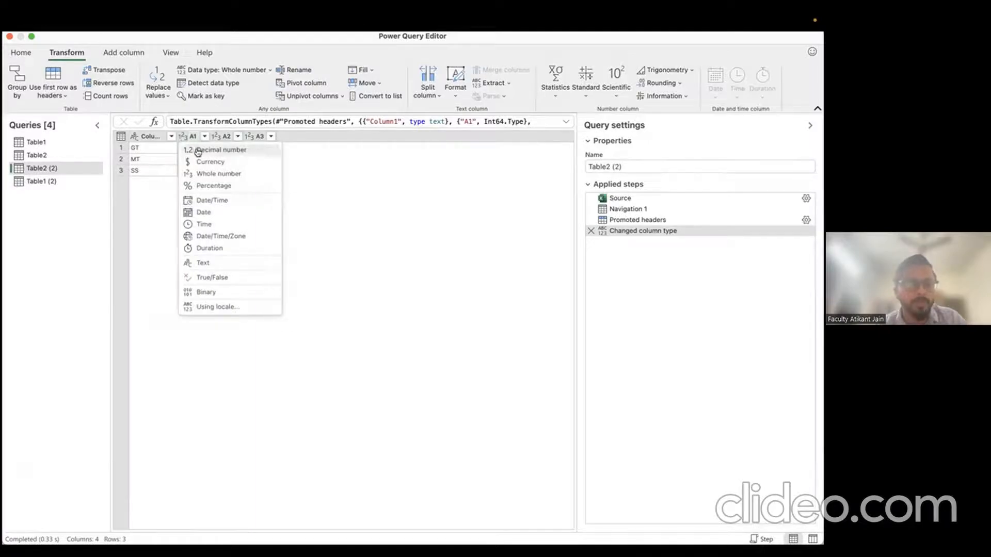
# Step: Change A1 to Decimal number, replacing its current conversion, and review A2's type options
pyautogui.click(200, 151)
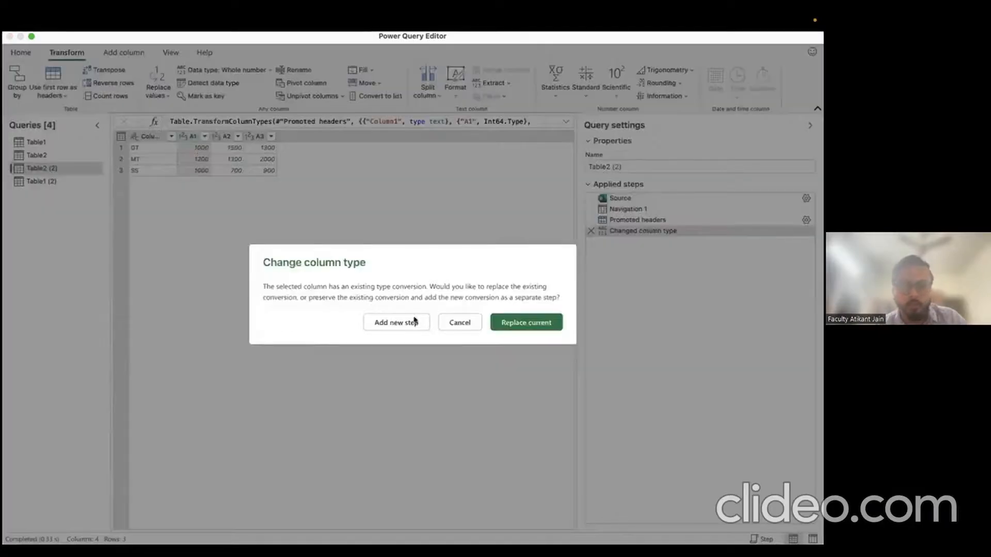
pyautogui.click(518, 324)
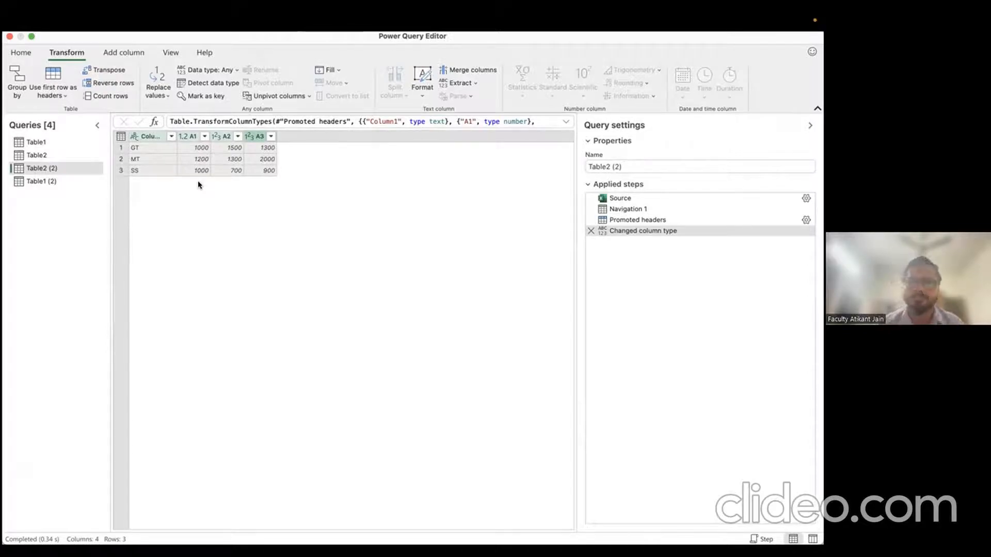
pyautogui.click(184, 137)
pyautogui.click(217, 136)
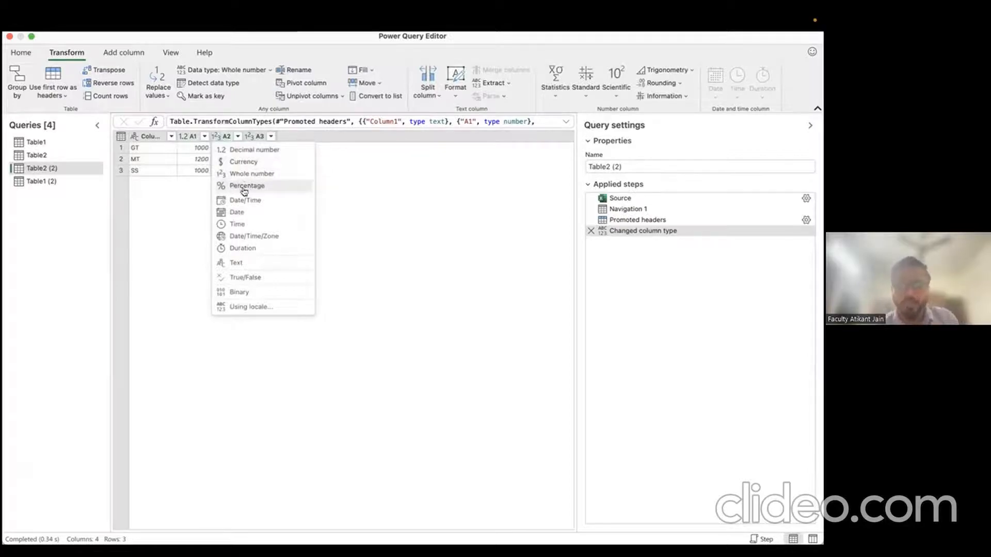
pyautogui.click(330, 184)
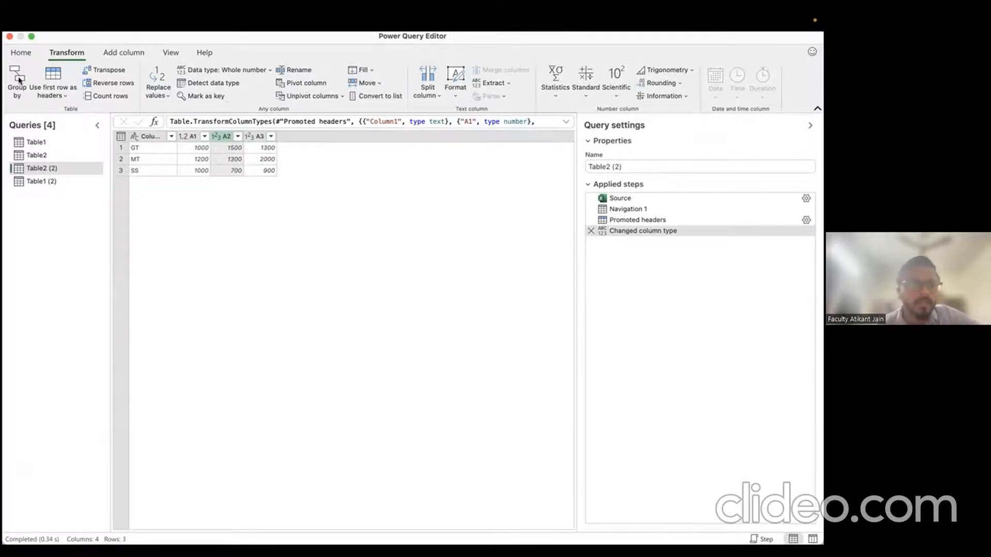
# Step: Start importing Excel_Session_Merrit.xlsx as an Excel workbook source, then cancel the import
pyautogui.click(22, 58)
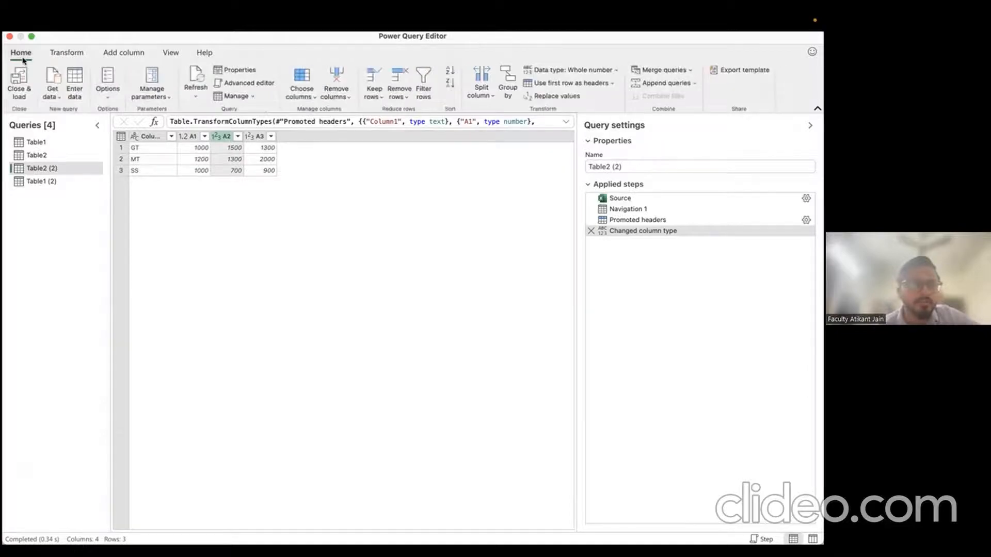
pyautogui.click(55, 75)
pyautogui.click(172, 203)
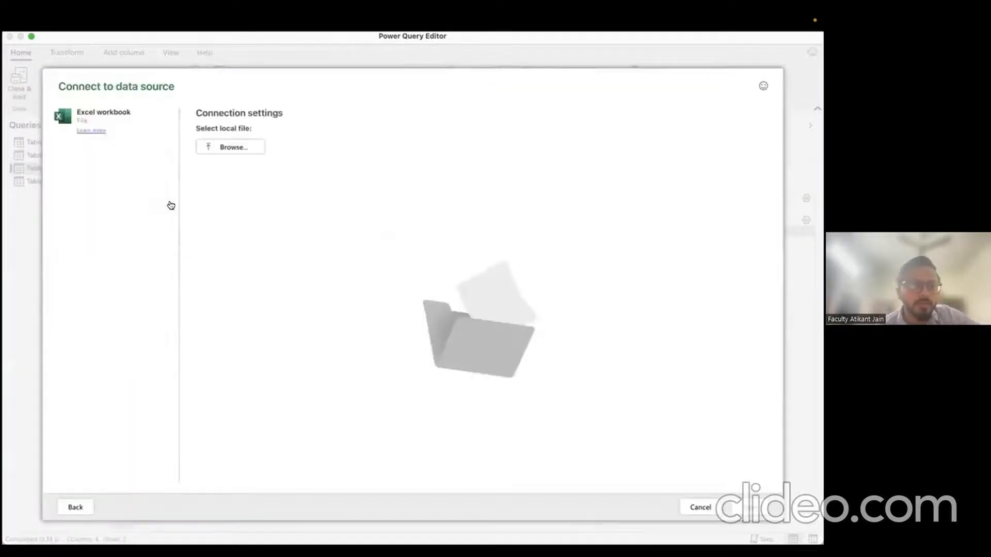
pyautogui.click(223, 150)
pyautogui.click(182, 134)
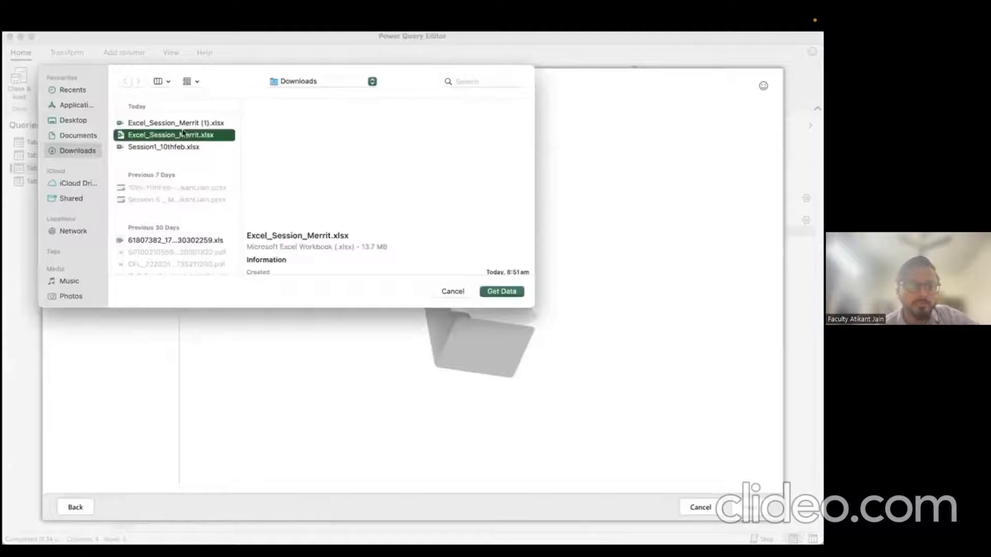
pyautogui.click(502, 292)
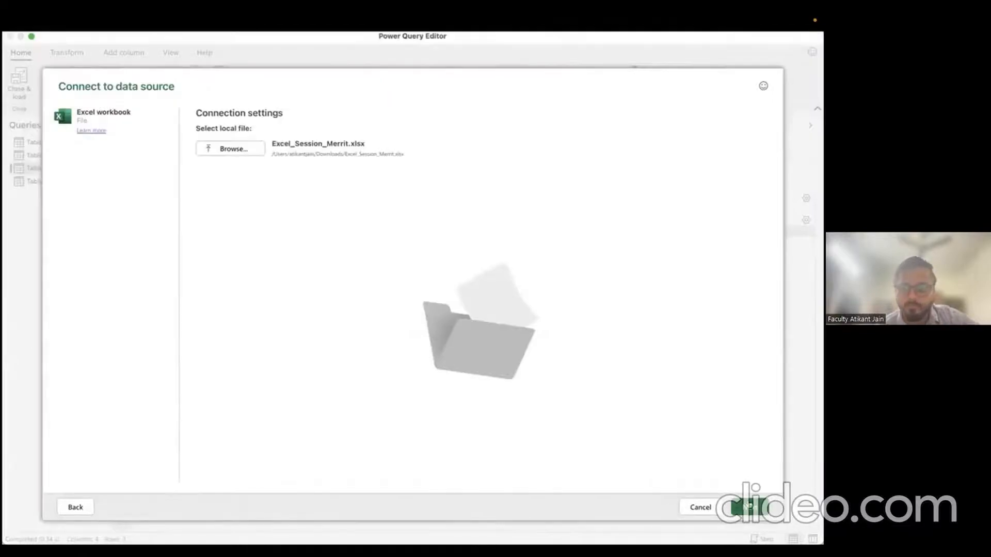
pyautogui.click(749, 507)
pyautogui.click(691, 509)
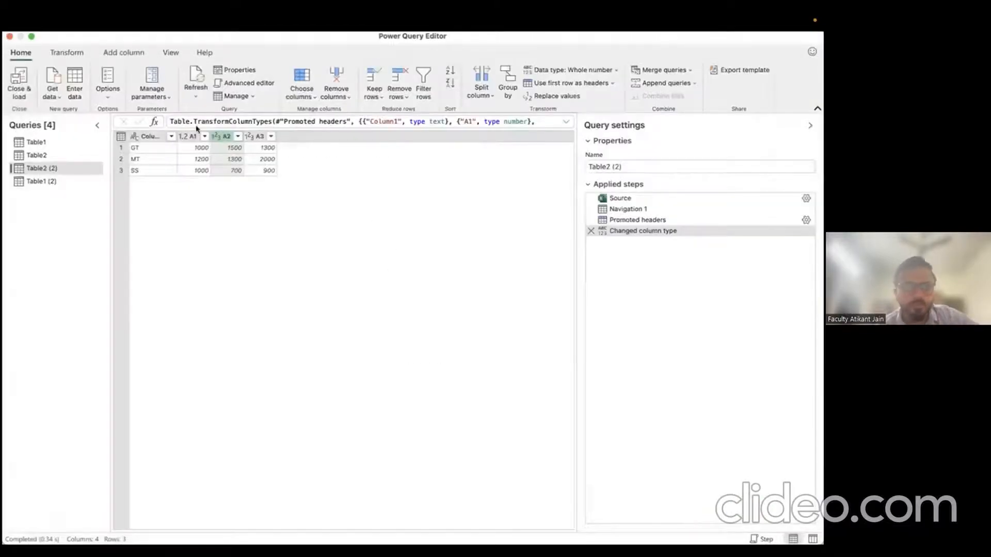
# Step: Import Excel_Session_Merrit.xlsx again and tick only HR_DummyData in Choose data
pyautogui.click(52, 81)
pyautogui.click(167, 224)
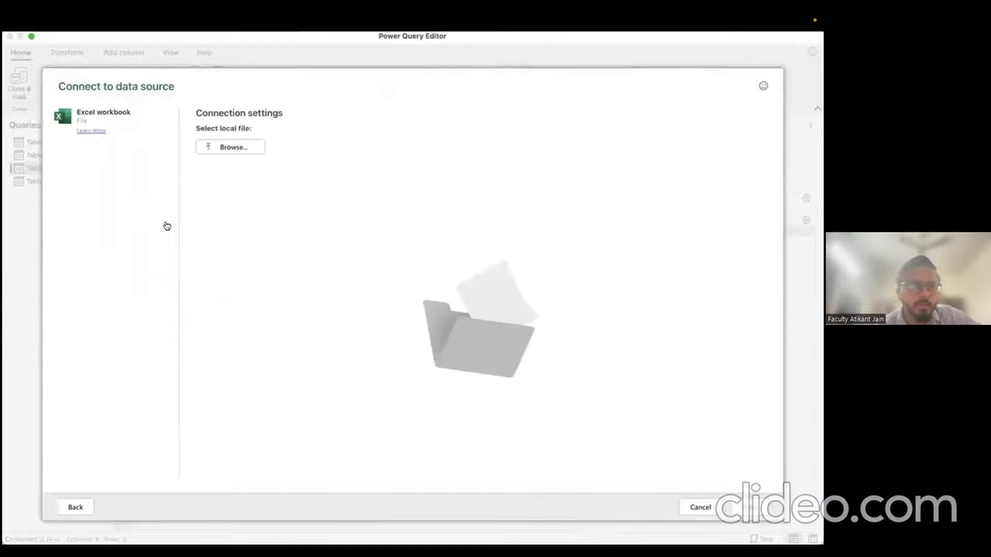
pyautogui.click(217, 150)
pyautogui.click(194, 136)
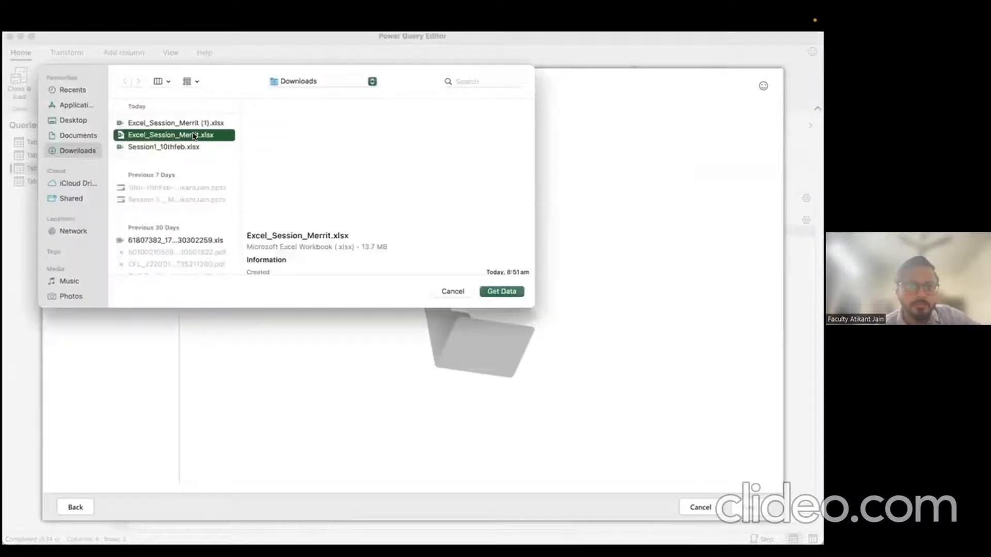
pyautogui.click(497, 292)
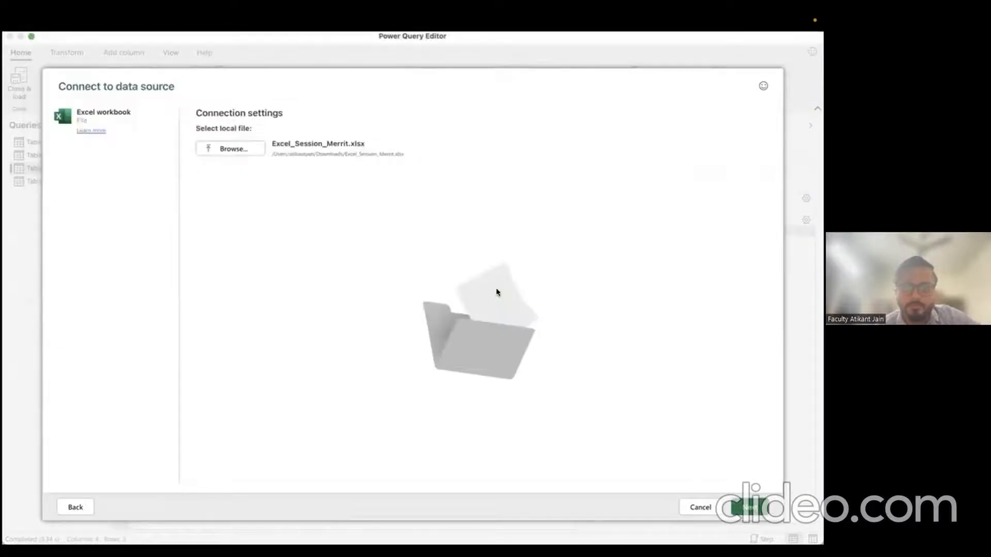
pyautogui.click(753, 508)
pyautogui.click(112, 182)
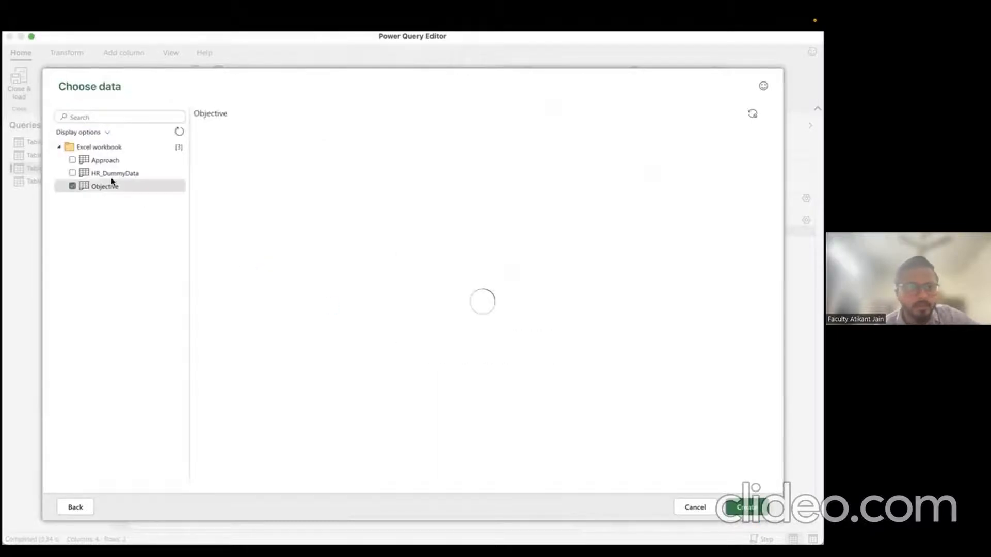
pyautogui.click(112, 175)
pyautogui.click(71, 186)
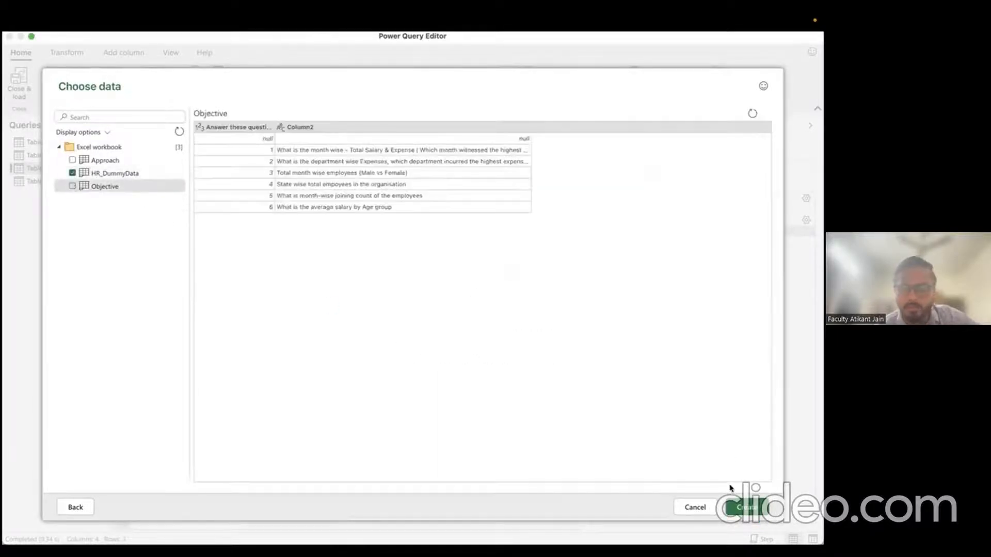
# Step: Load the HR_DummyData query and look over the column removal options
pyautogui.click(744, 507)
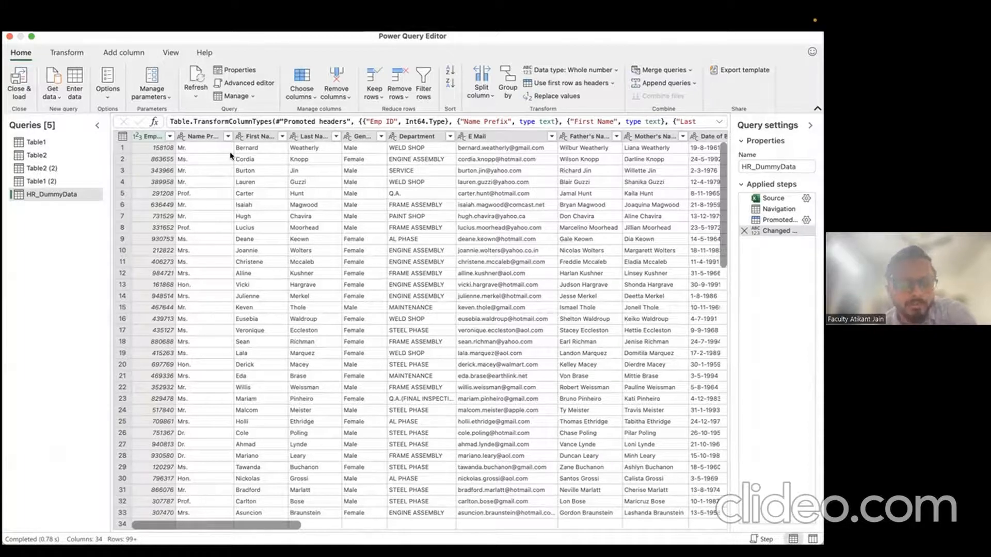
pyautogui.click(337, 93)
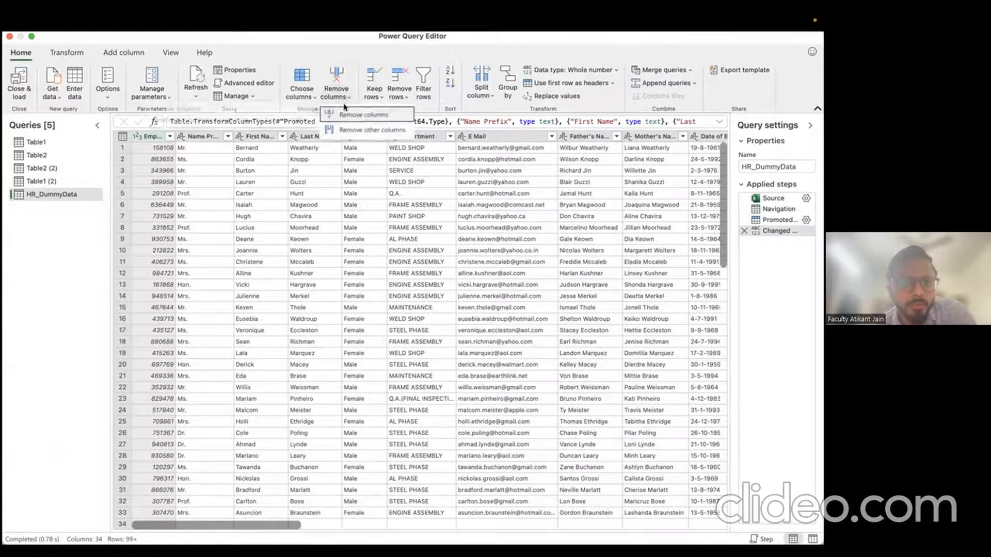
pyautogui.click(428, 250)
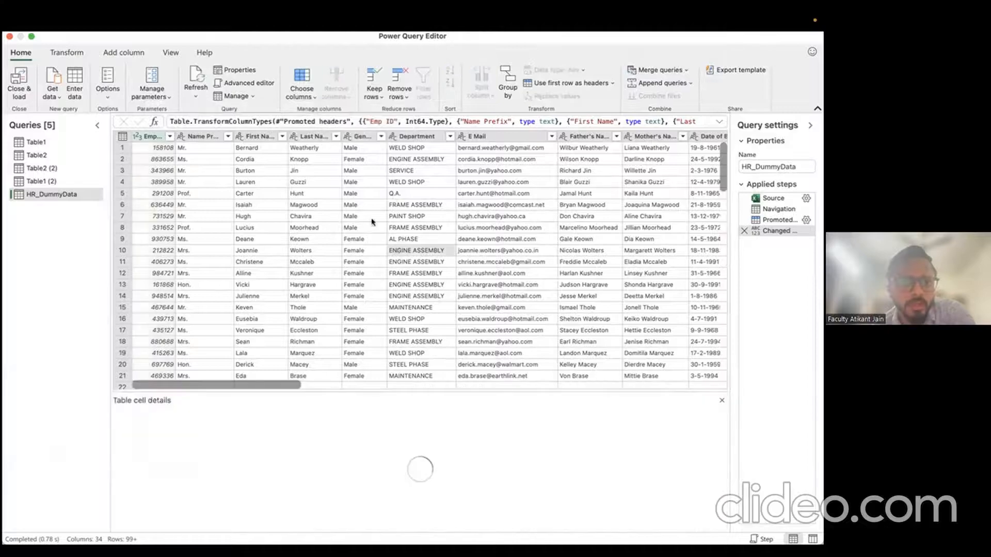
# Step: Select the Gender, Department, E Mail, Father's Name and Mother's Name columns
pyautogui.click(356, 135)
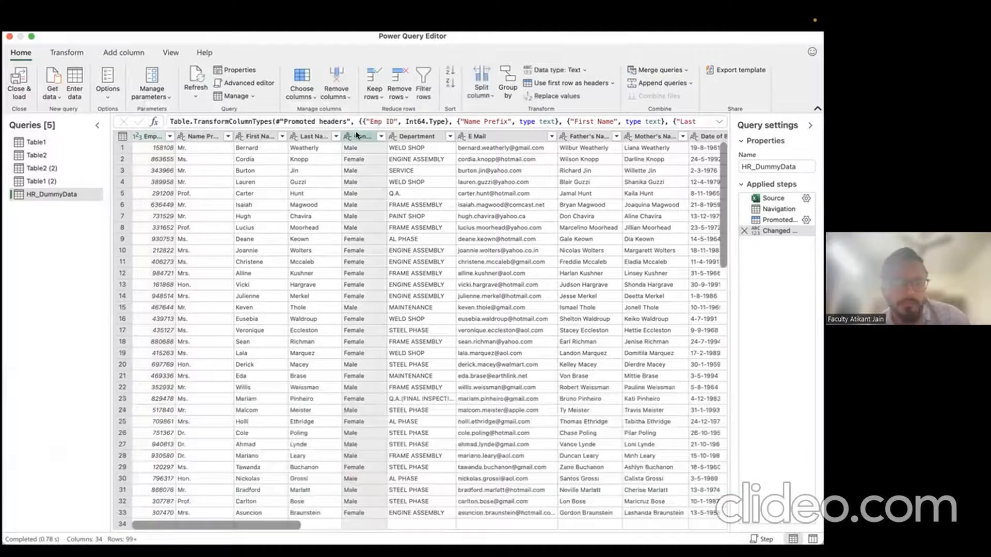
pyautogui.keyDown('shift'); pyautogui.click(428, 136); pyautogui.keyUp('shift')
pyautogui.keyDown('shift'); pyautogui.click(503, 137); pyautogui.keyUp('shift')
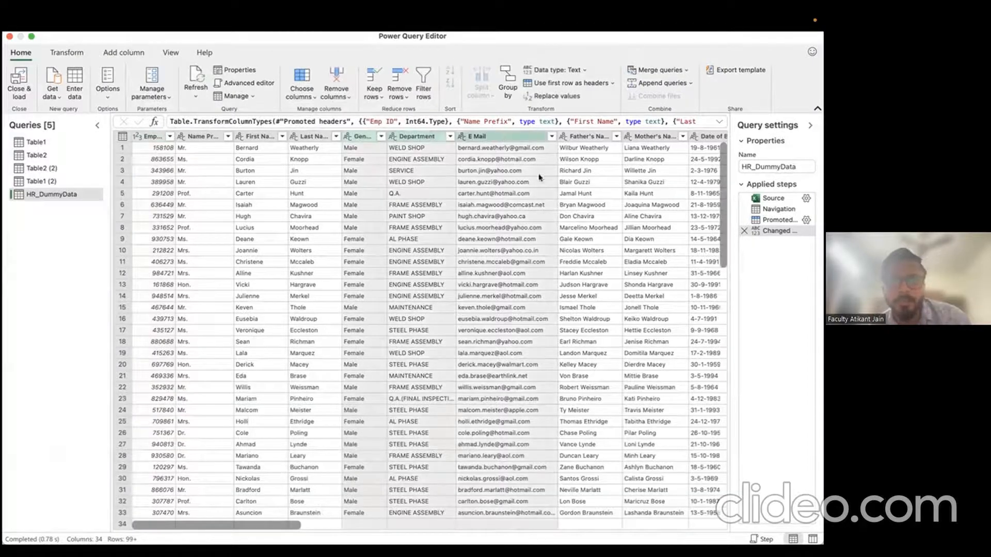
pyautogui.hscroll(3, 549, 186)
pyautogui.hscroll(3, 548, 185)
pyautogui.keyDown('shift'); pyautogui.click(398, 138); pyautogui.keyUp('shift')
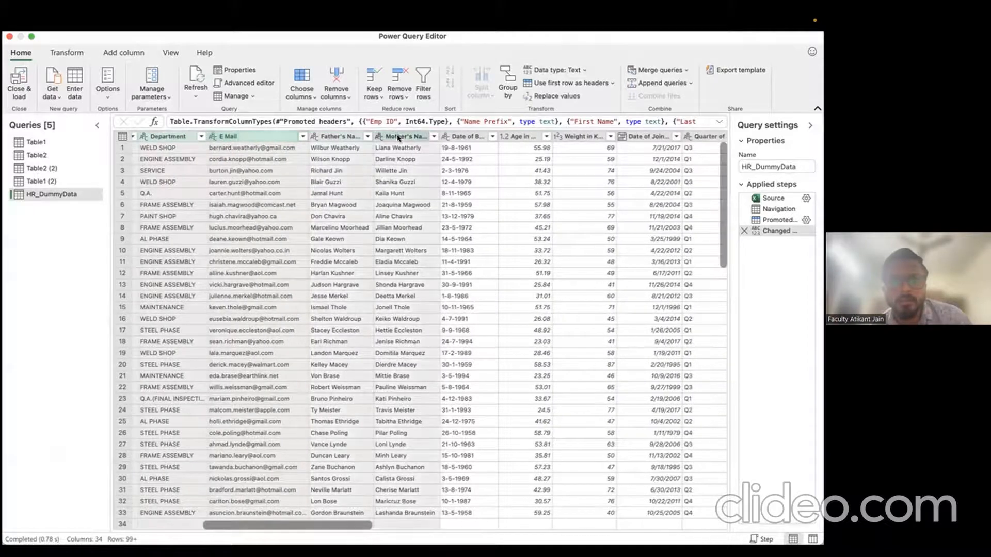
pyautogui.hscroll(-3, 331, 208)
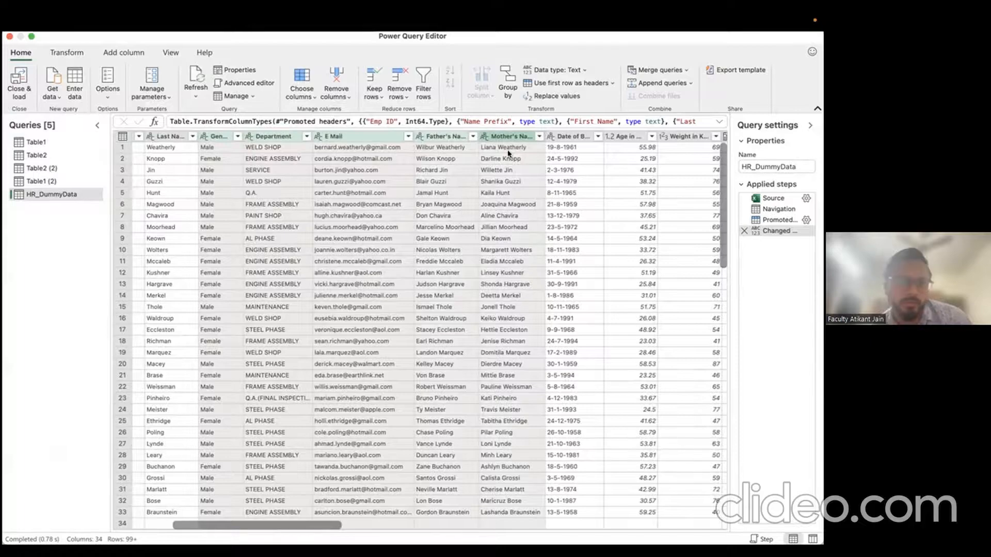
pyautogui.click(326, 91)
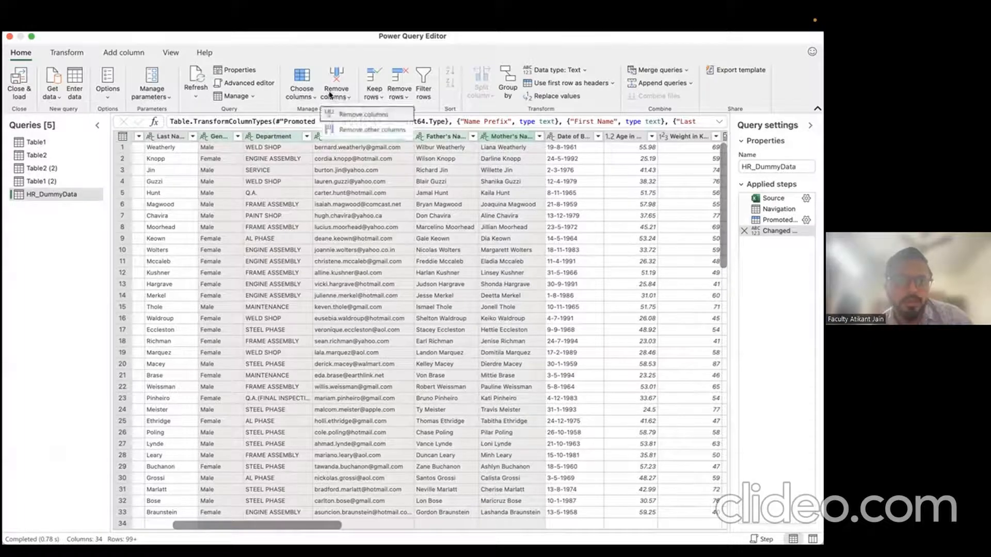
pyautogui.click(368, 117)
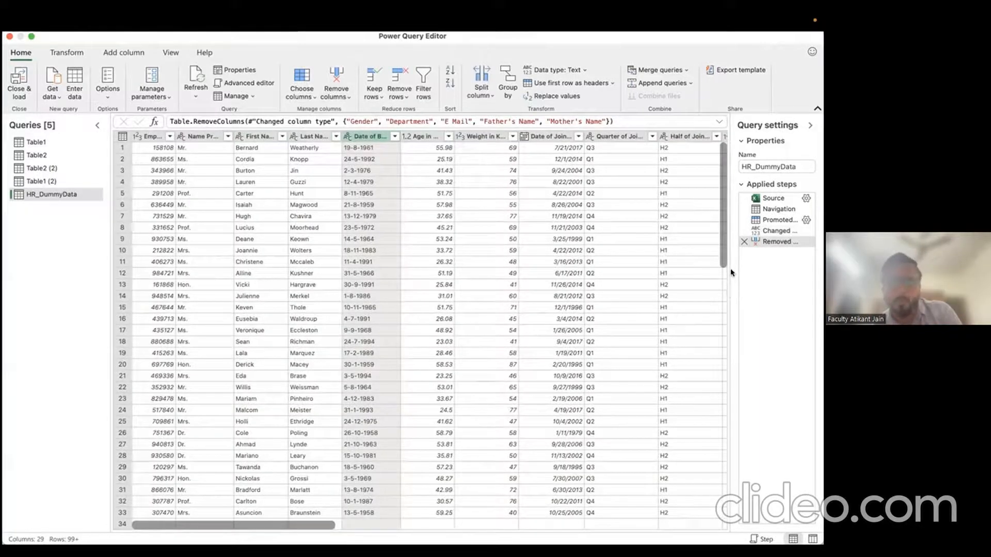
pyautogui.moveTo(730, 269); pyautogui.dragTo(618, 258)
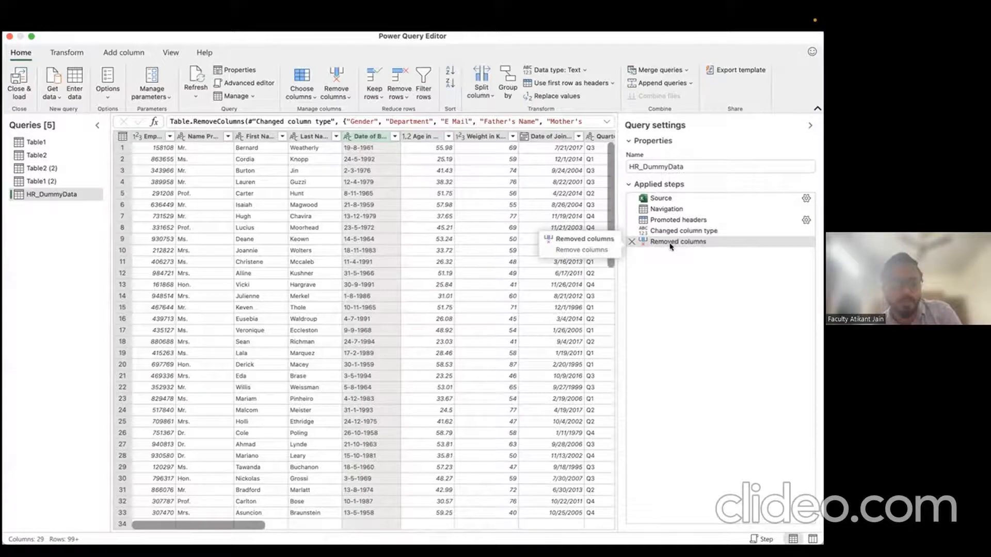
pyautogui.click(631, 242)
pyautogui.hscroll(5, 439, 226)
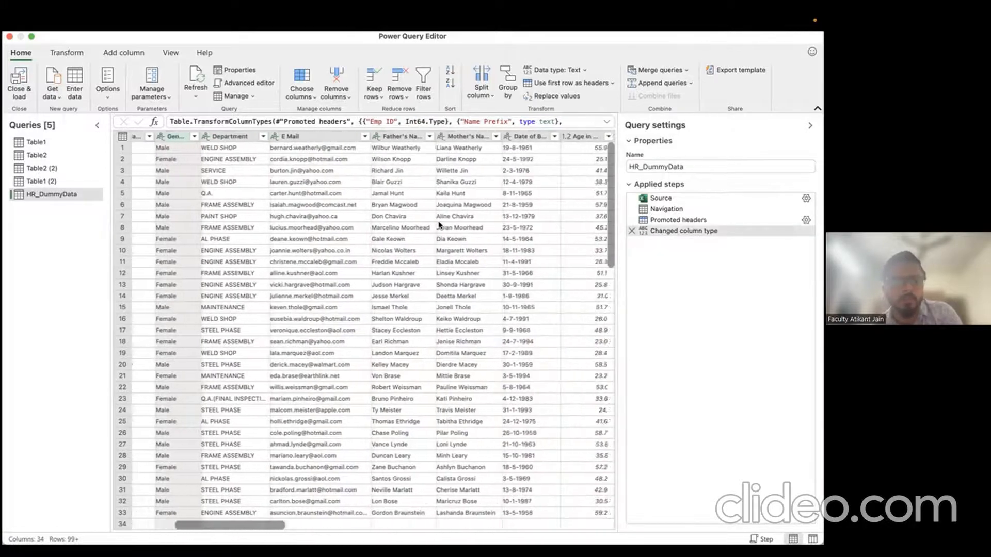
pyautogui.hscroll(-6, 439, 226)
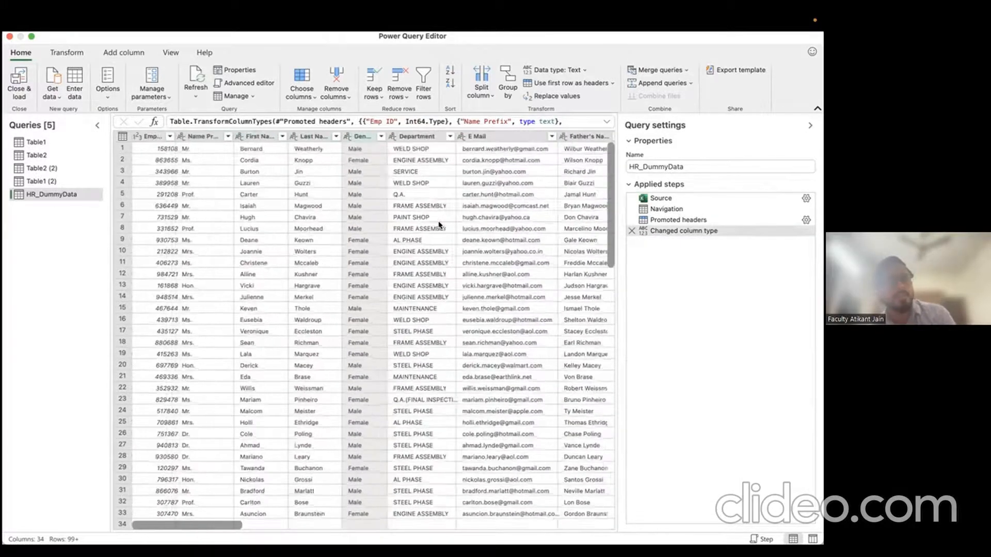
pyautogui.click(158, 135)
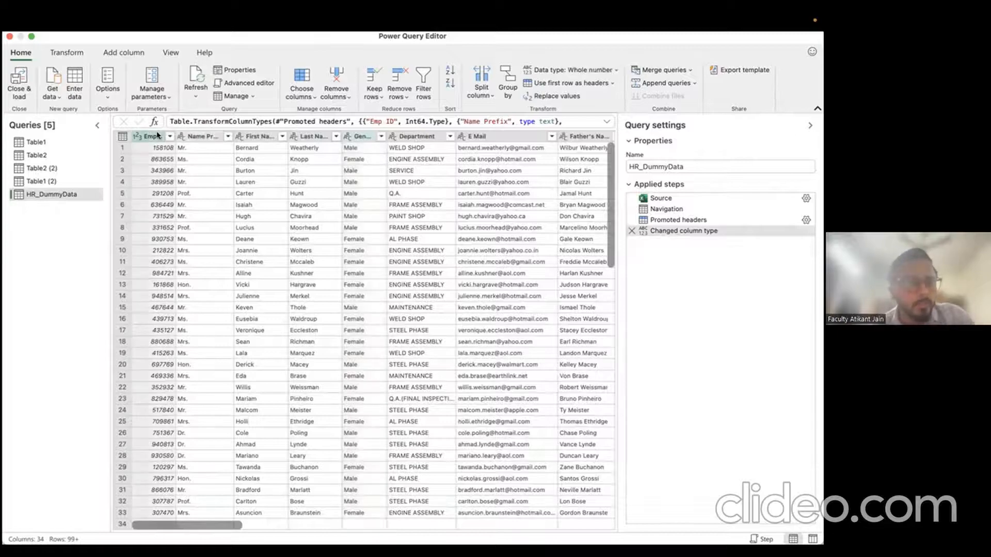
pyautogui.keyDown('ctrl'); pyautogui.click(199, 138); pyautogui.keyUp('ctrl')
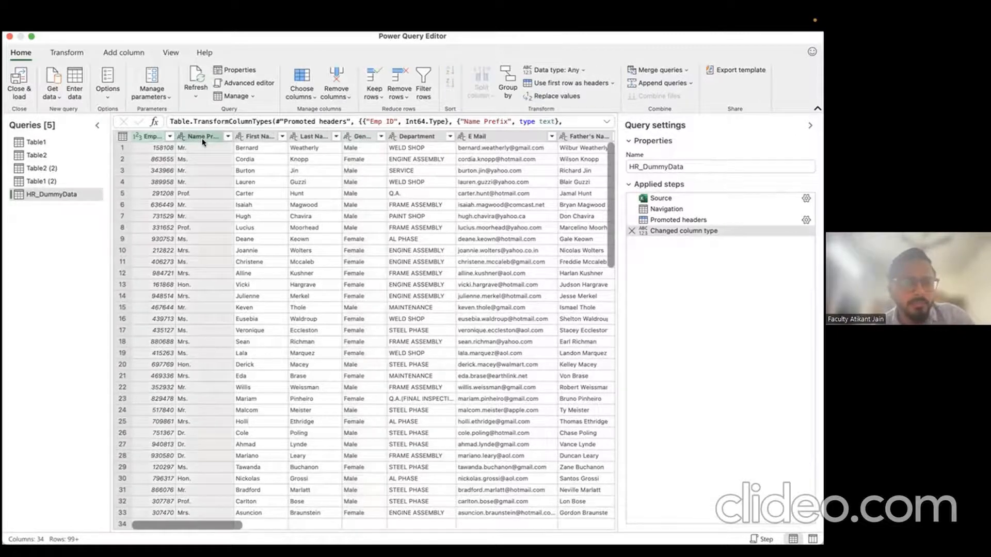
pyautogui.keyDown('ctrl'); pyautogui.click(253, 137); pyautogui.keyUp('ctrl')
pyautogui.keyDown('ctrl'); pyautogui.click(305, 138); pyautogui.keyUp('ctrl')
pyautogui.keyDown('ctrl'); pyautogui.click(361, 137); pyautogui.keyUp('ctrl')
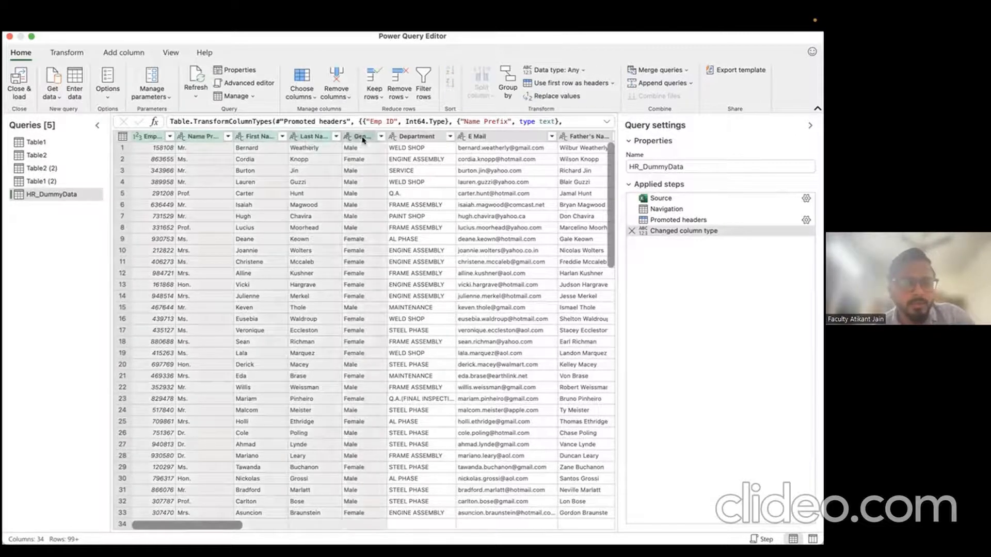
pyautogui.keyDown('ctrl'); pyautogui.click(415, 137); pyautogui.keyUp('ctrl')
pyautogui.keyDown('ctrl'); pyautogui.click(485, 137); pyautogui.keyUp('ctrl')
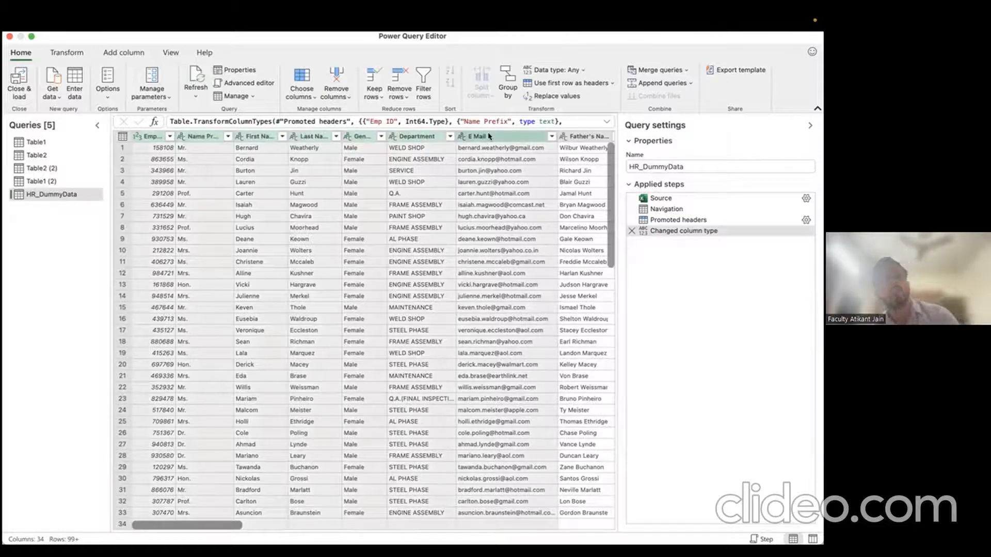
pyautogui.click(336, 91)
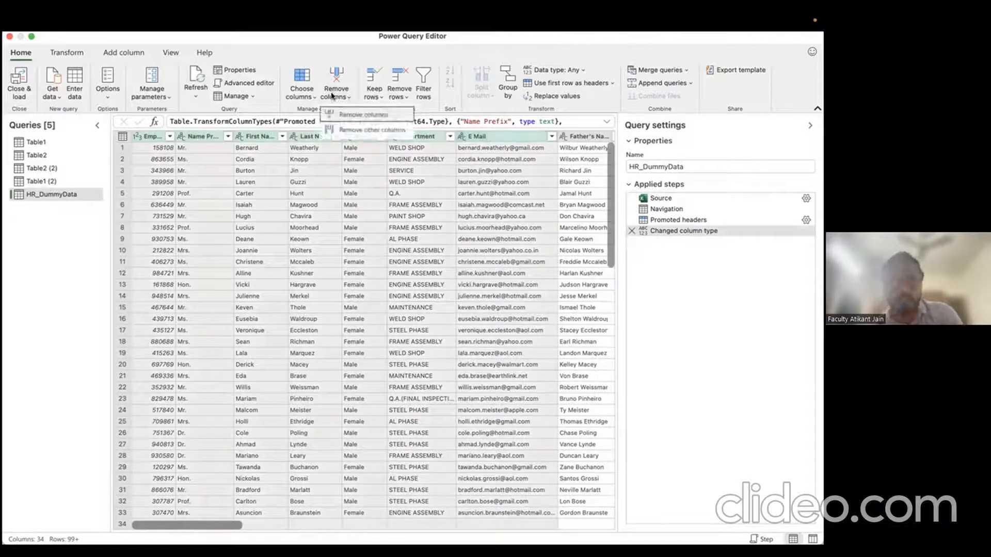
pyautogui.click(355, 130)
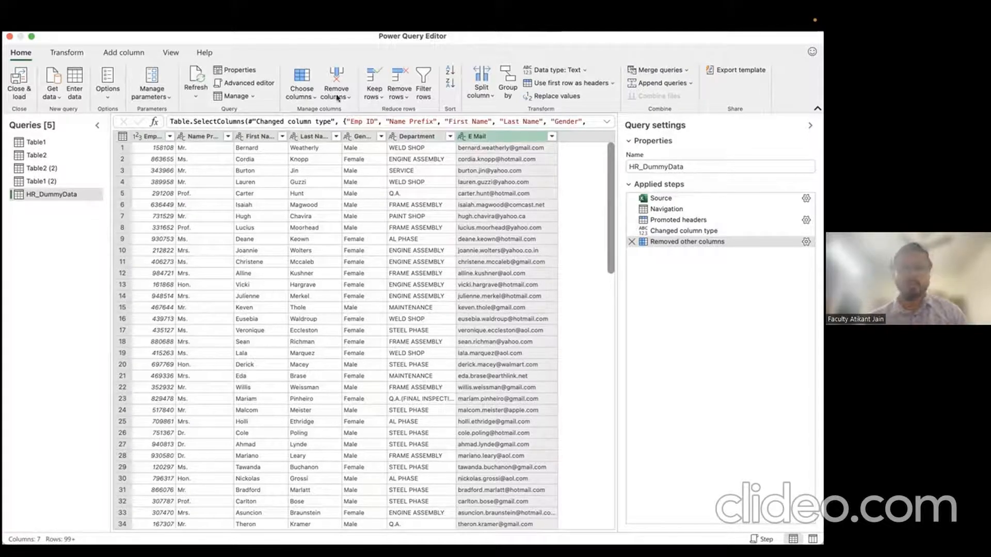
pyautogui.click(313, 96)
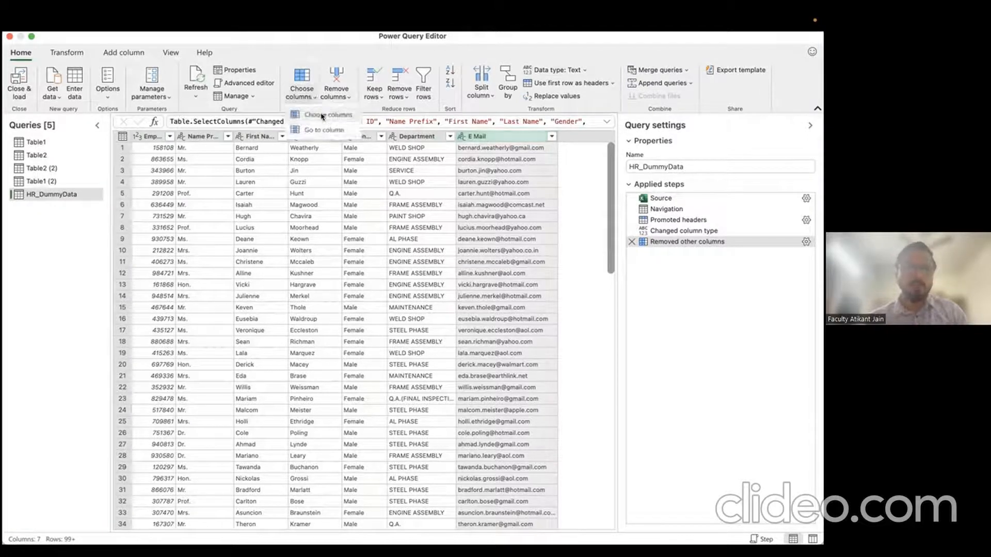
pyautogui.click(328, 176)
pyautogui.click(631, 241)
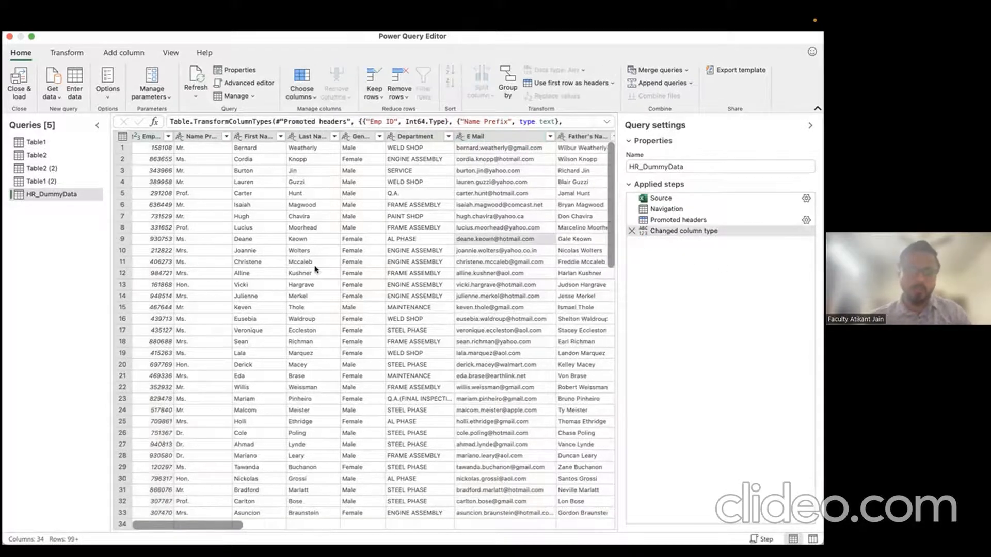
# Step: Inspect the Mccaleb, Arlington and Fruitport cell values in the Table cell details pane
pyautogui.rightClick(314, 266)
pyautogui.hscroll(20, 314, 267)
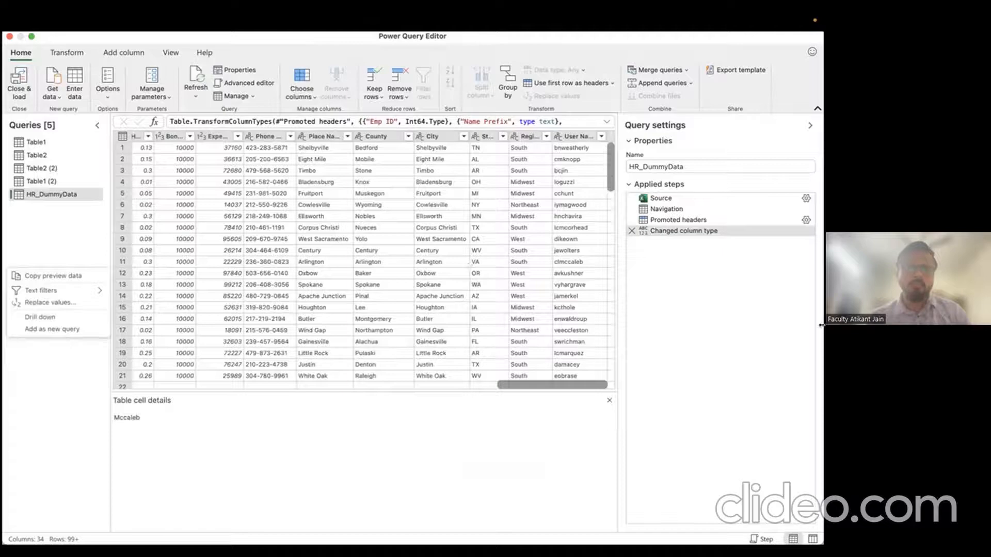
pyautogui.click(410, 261)
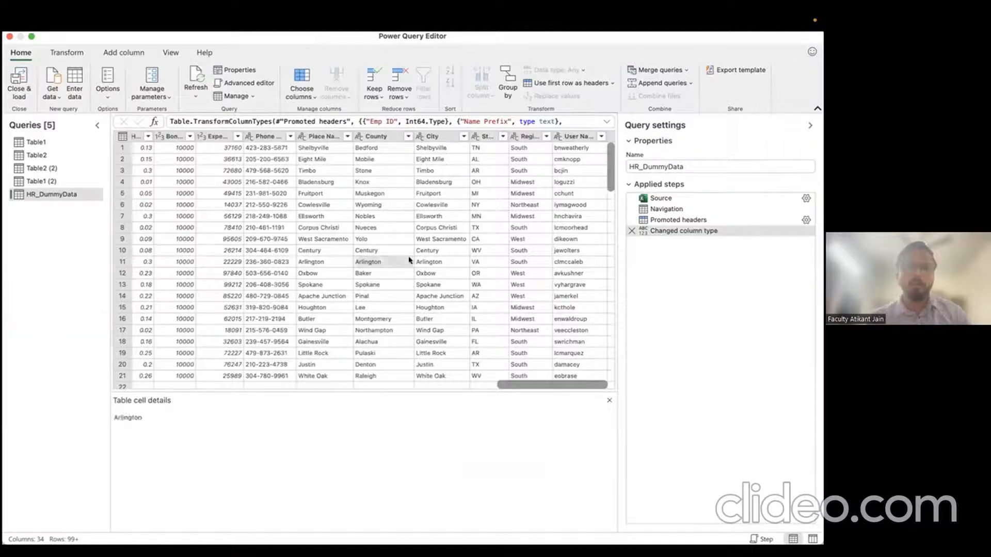
pyautogui.click(325, 193)
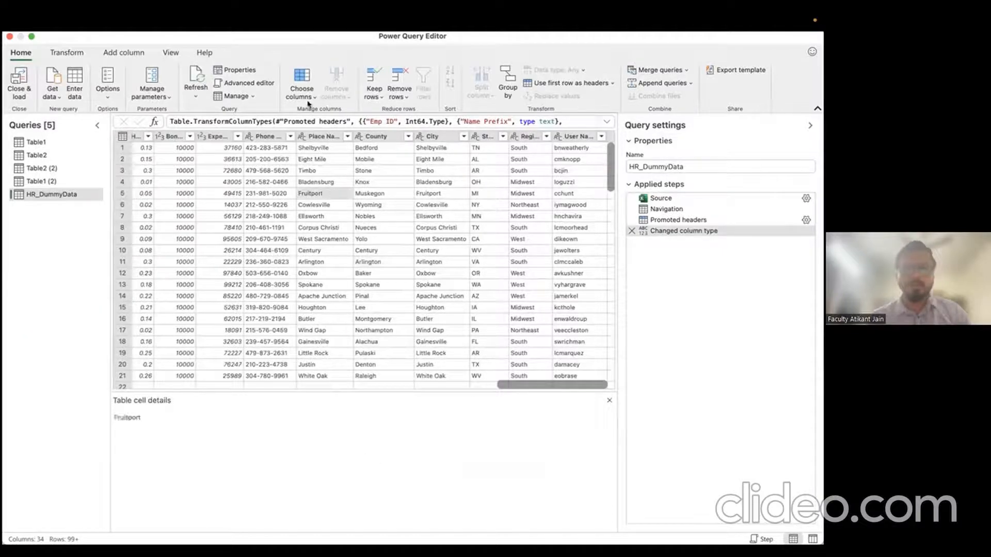
# Step: Use Go to column, searching 'date', to jump to Date of Joining
pyautogui.click(303, 93)
pyautogui.click(317, 131)
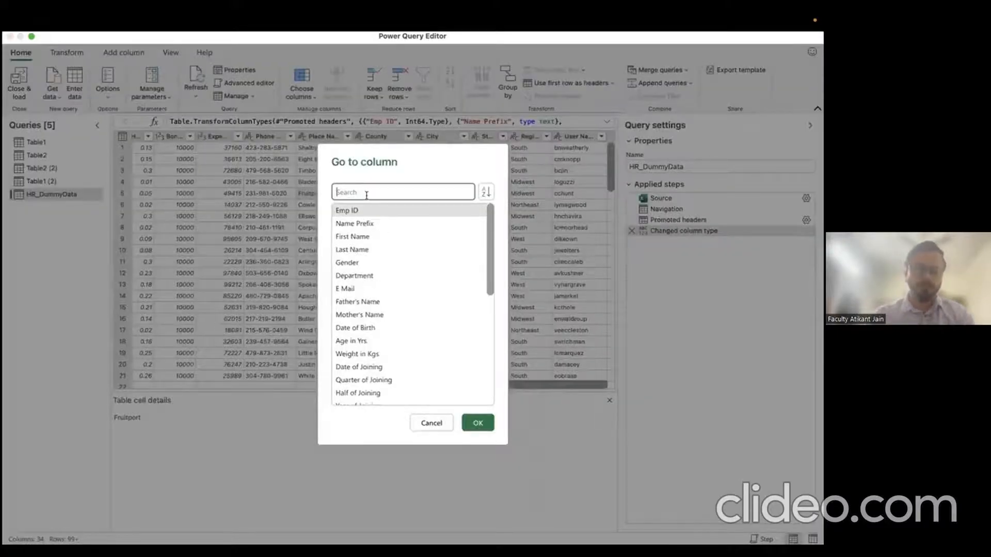
pyautogui.write('joi')
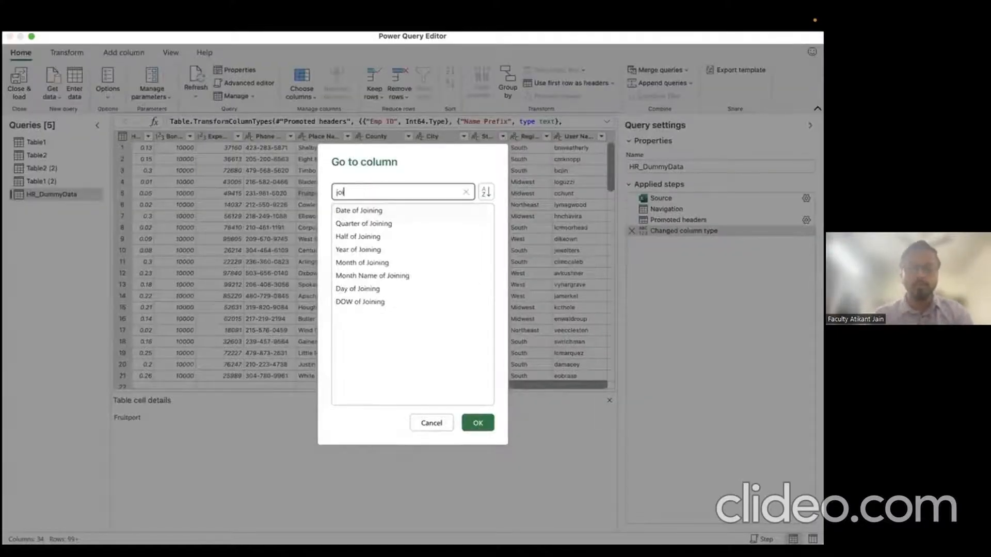
pyautogui.write('nin')
pyautogui.doubleClick(380, 195)
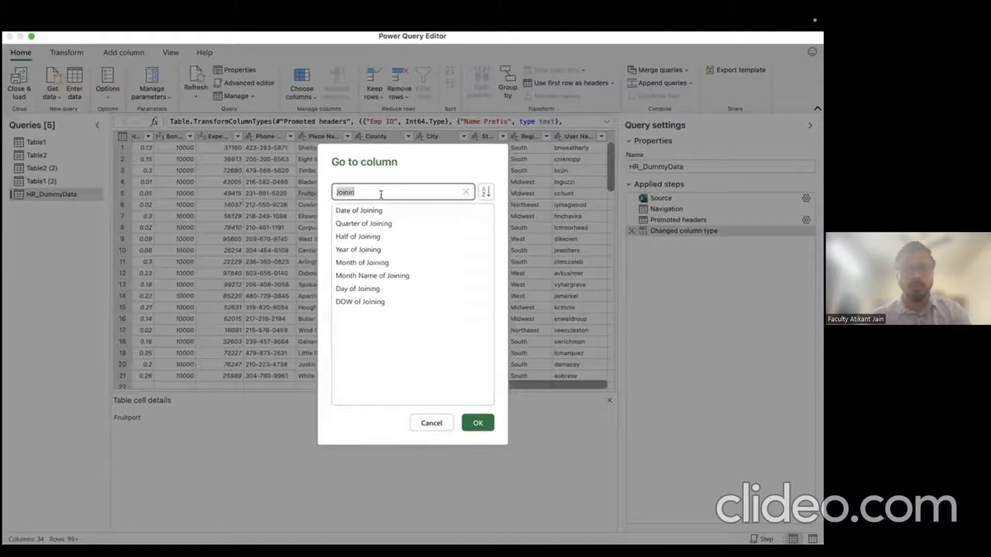
pyautogui.write('date')
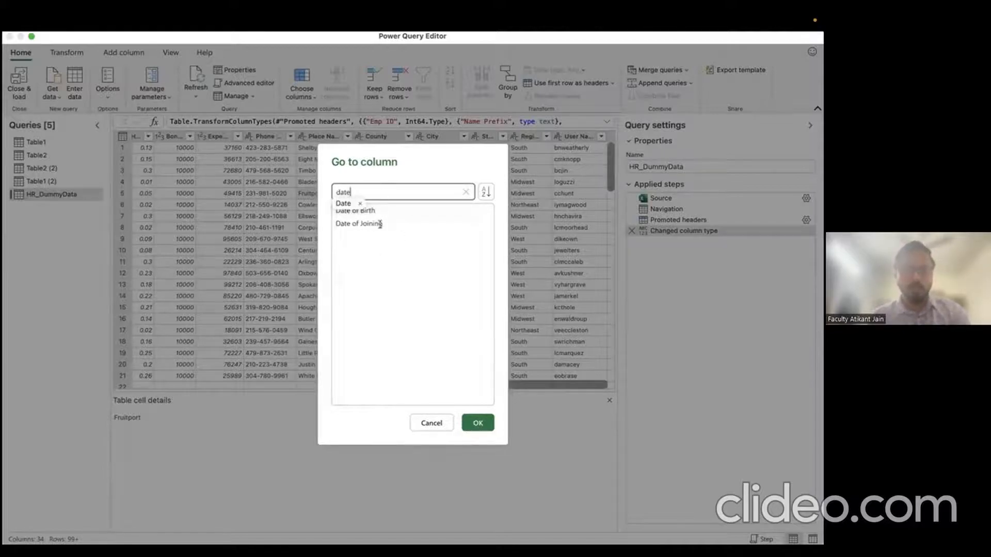
pyautogui.click(373, 234)
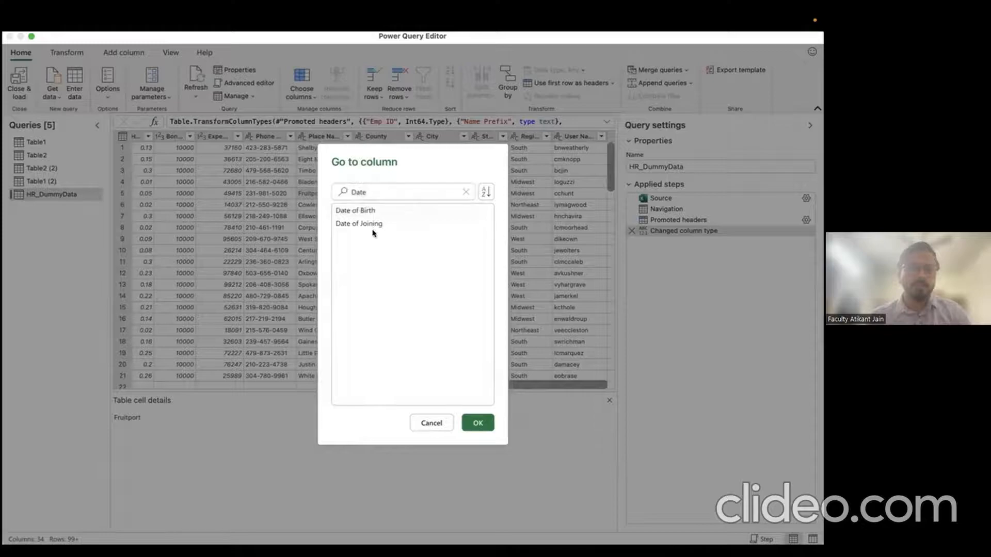
pyautogui.click(373, 227)
pyautogui.click(478, 423)
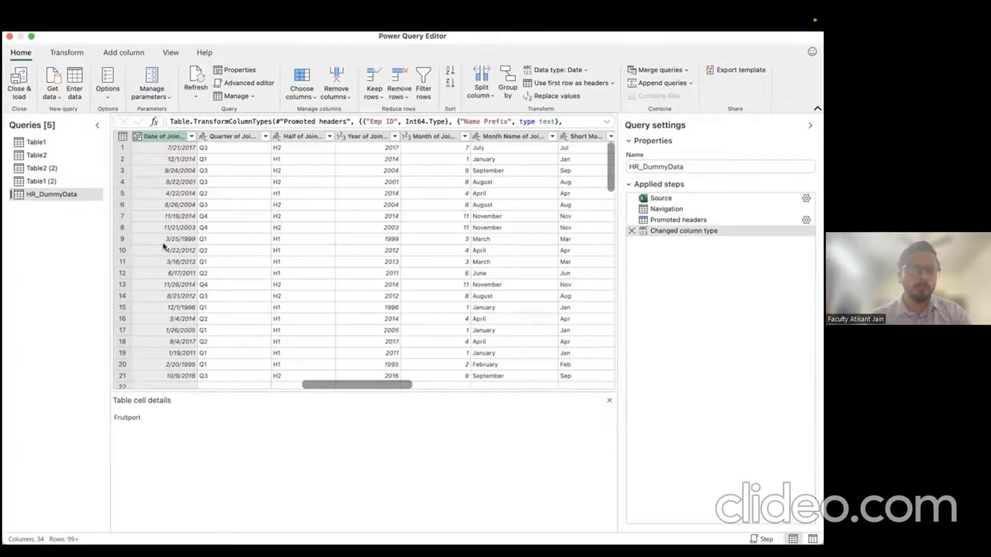
# Step: Review Date of Joining's data type options, keeping it as Date
pyautogui.hscroll(-1, 165, 215)
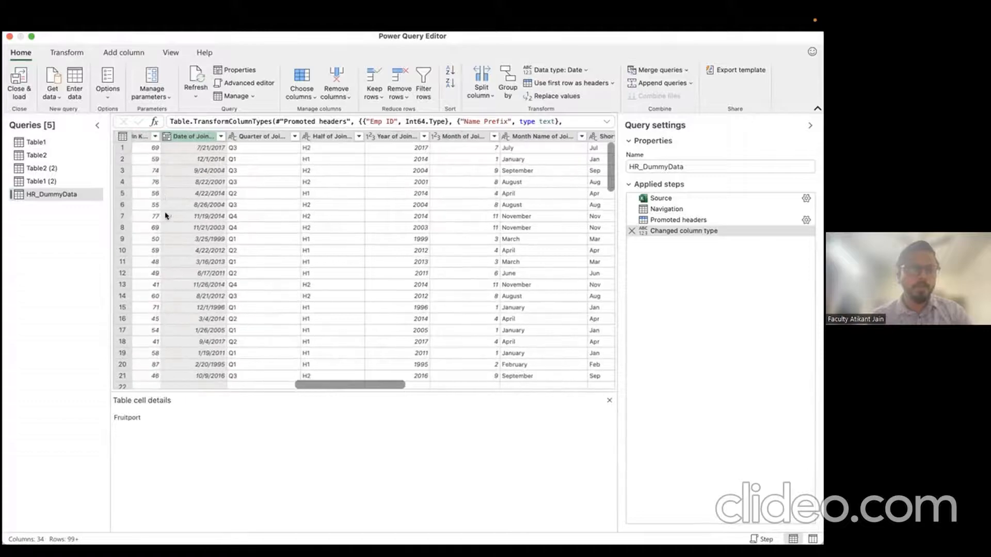
pyautogui.click(165, 138)
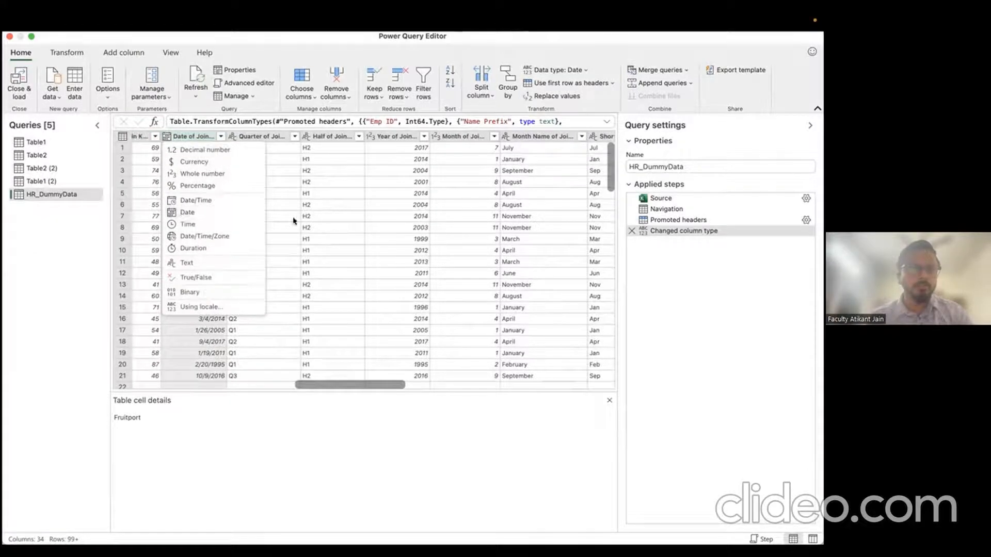
pyautogui.click(203, 342)
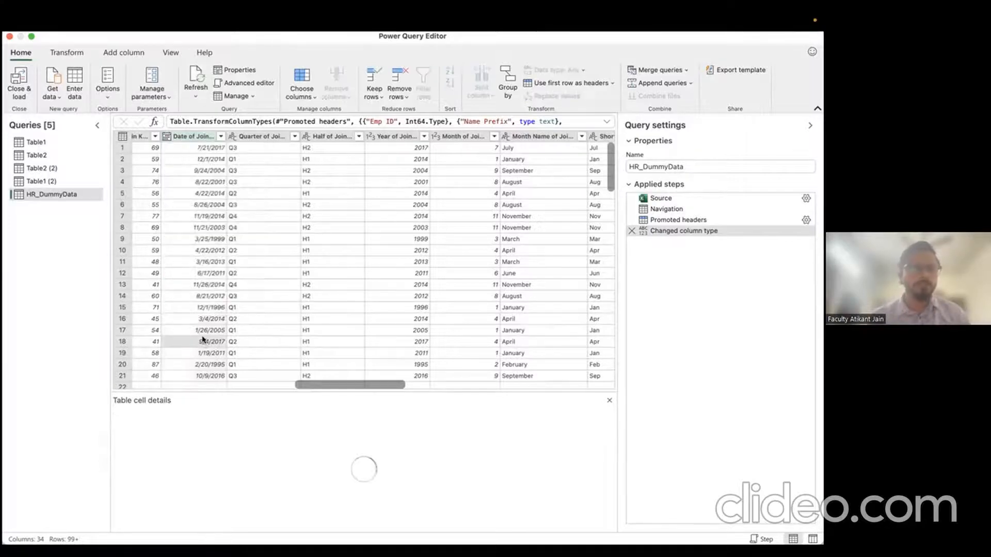
pyautogui.hscroll(-10, 228, 249)
pyautogui.hscroll(-5, 228, 249)
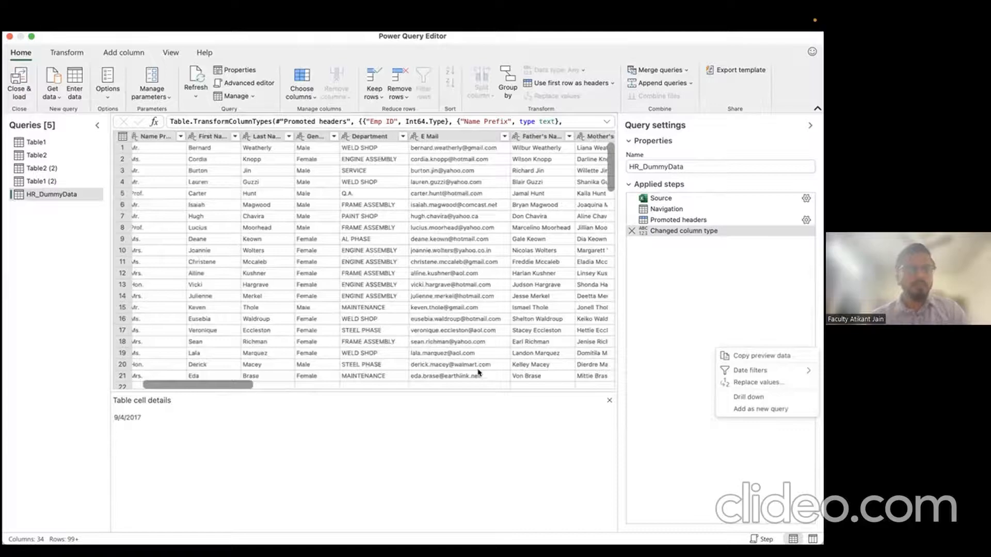
# Step: Move the Department column so it sits before Gender, right after Emp ID
pyautogui.hscroll(-3, 199, 216)
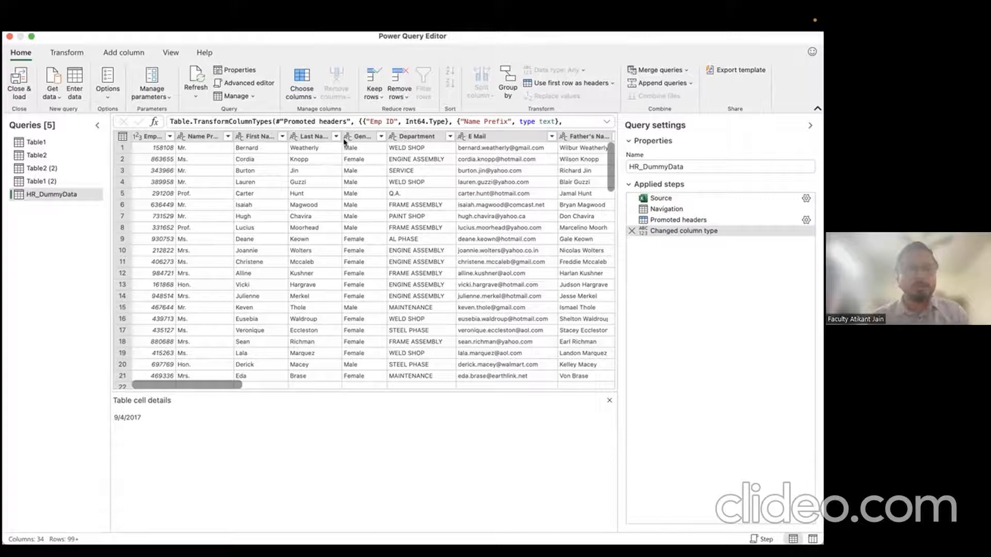
pyautogui.click(420, 137)
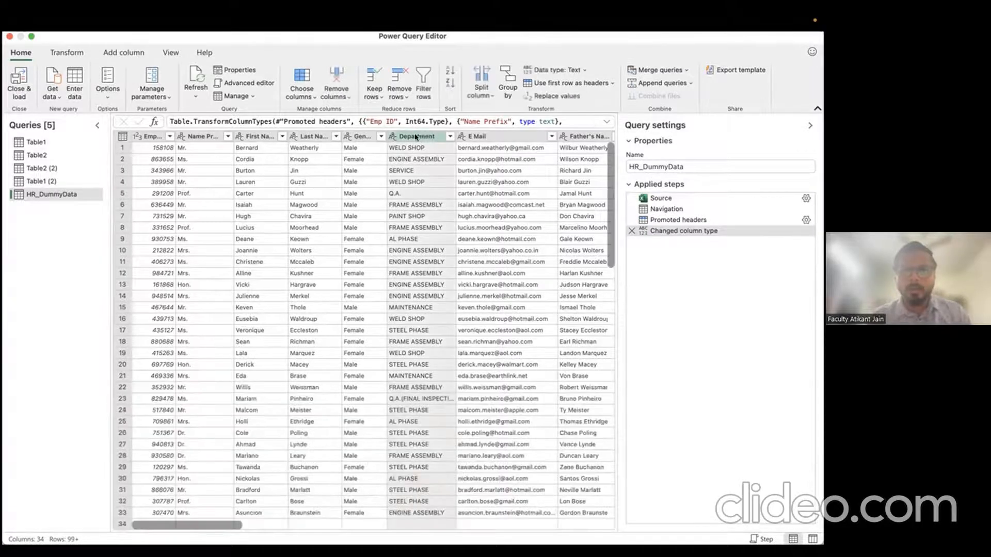
pyautogui.moveTo(415, 137); pyautogui.dragTo(192, 153)
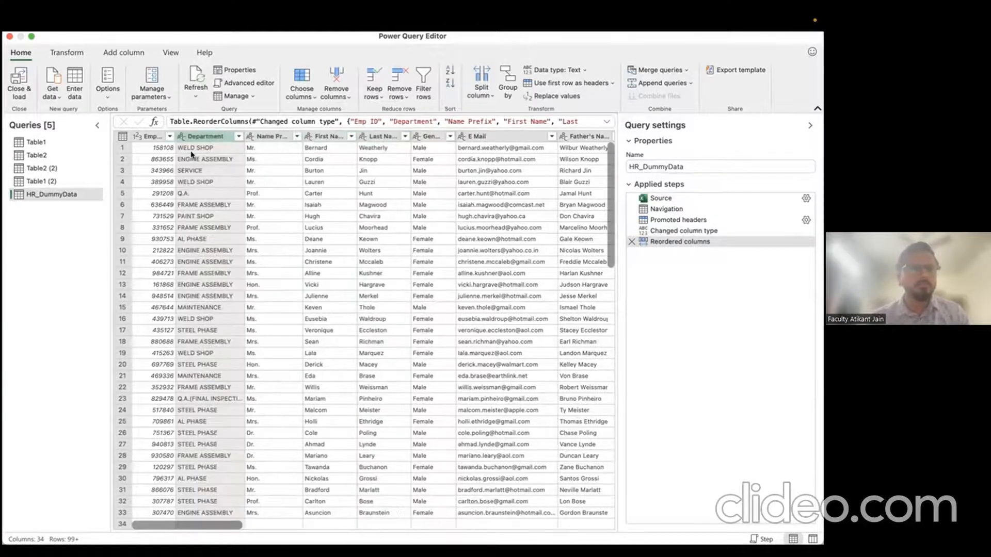
# Step: Drag Half of Joining ahead of Quarter of Joining
pyautogui.hscroll(5, 309, 209)
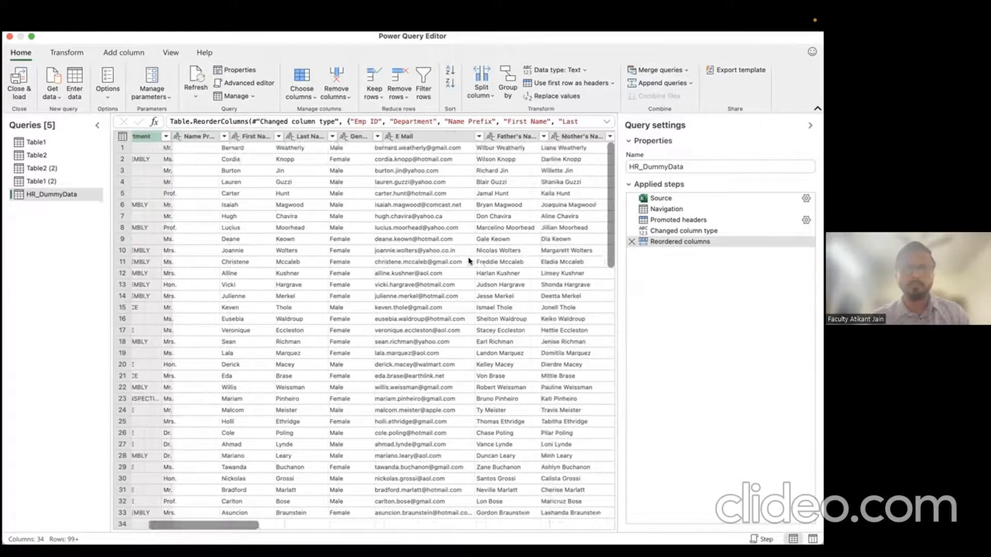
pyautogui.hscroll(15, 309, 209)
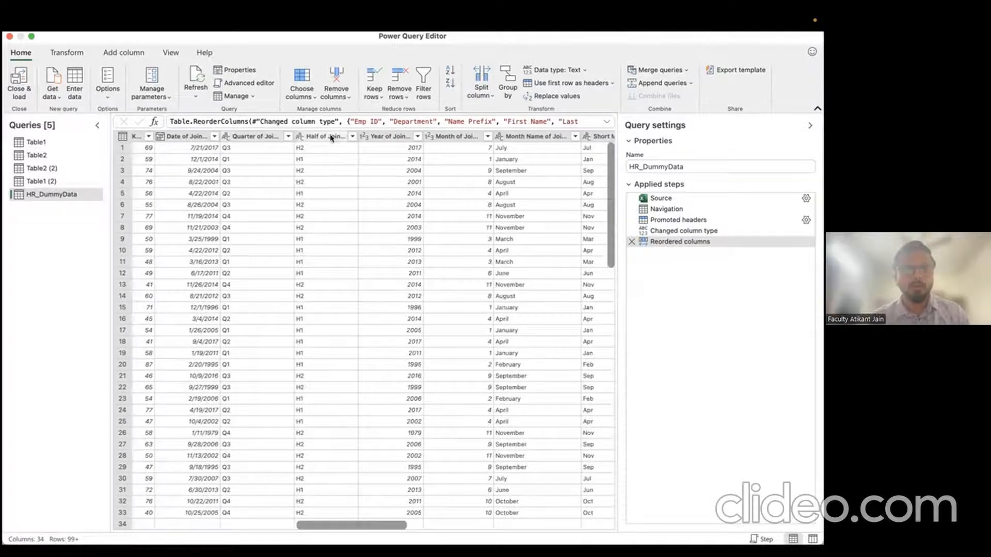
pyautogui.moveTo(331, 137); pyautogui.dragTo(274, 138)
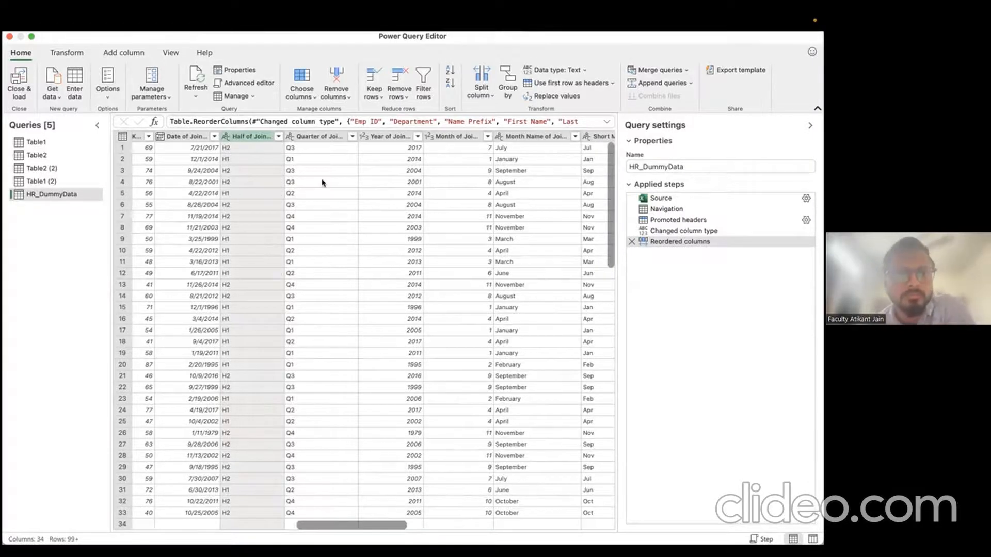
pyautogui.hscroll(-10, 322, 183)
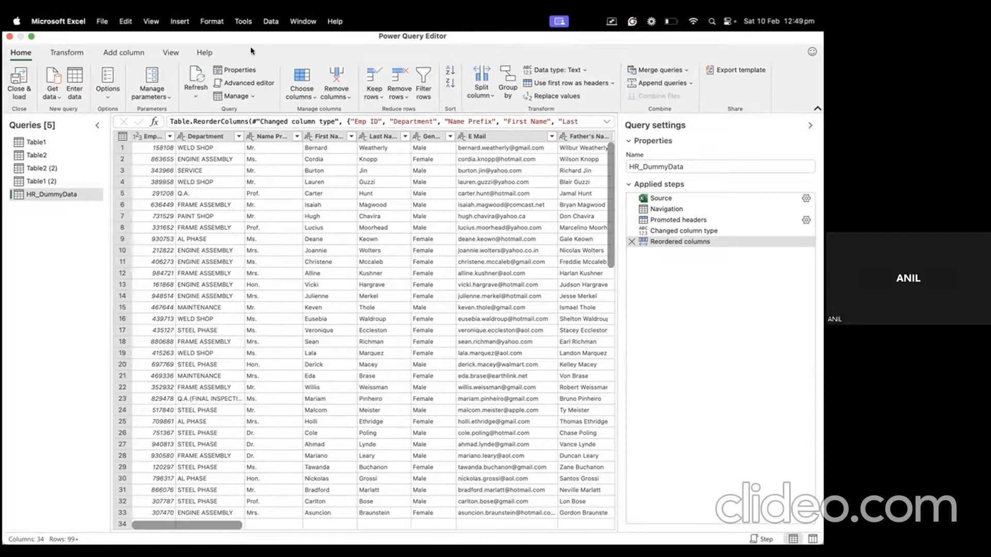
# Step: Left-outer merge Table2 into HR_DummyData, matching Name Prefix to Table2's Channel column
pyautogui.moveTo(254, 36); pyautogui.dragTo(256, 88)
pyautogui.click(661, 119)
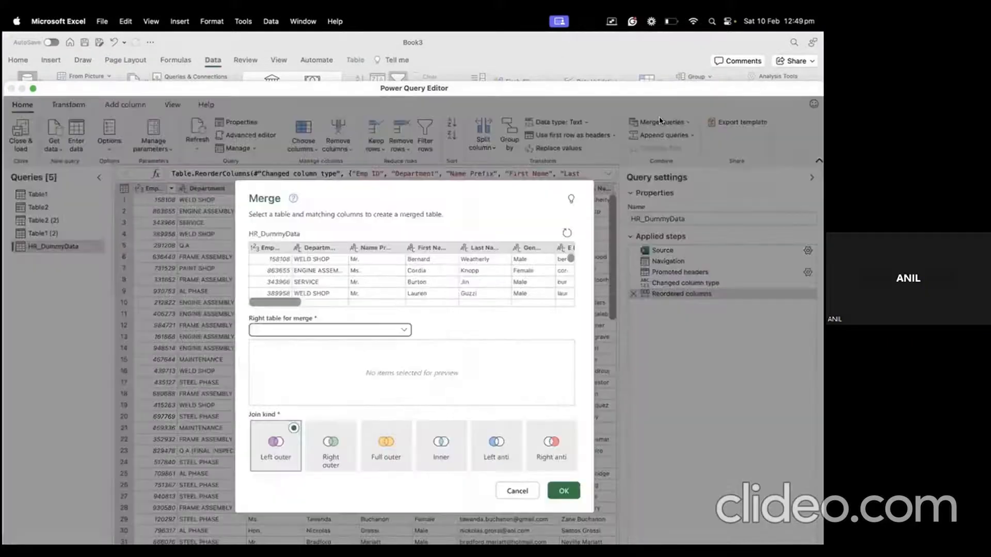
pyautogui.click(322, 330)
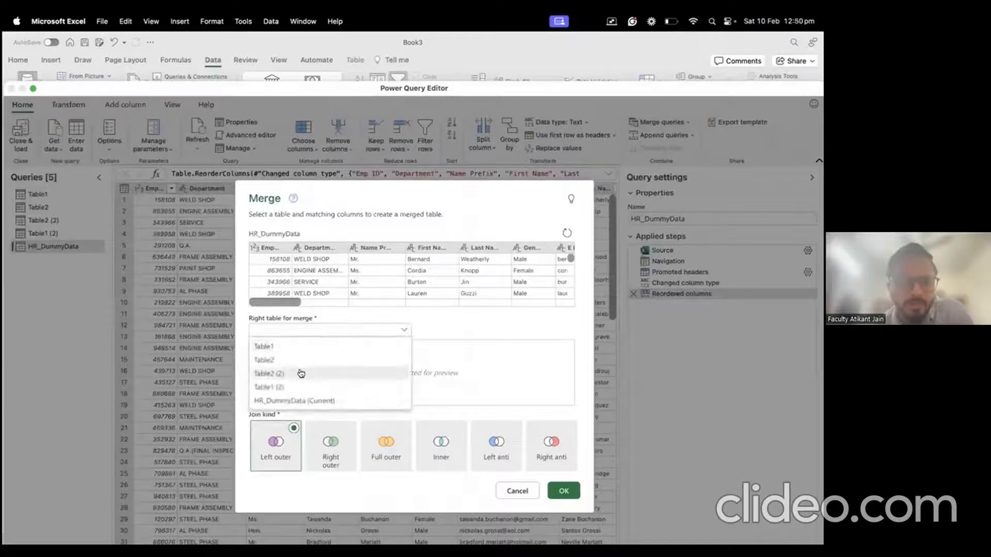
pyautogui.click(319, 360)
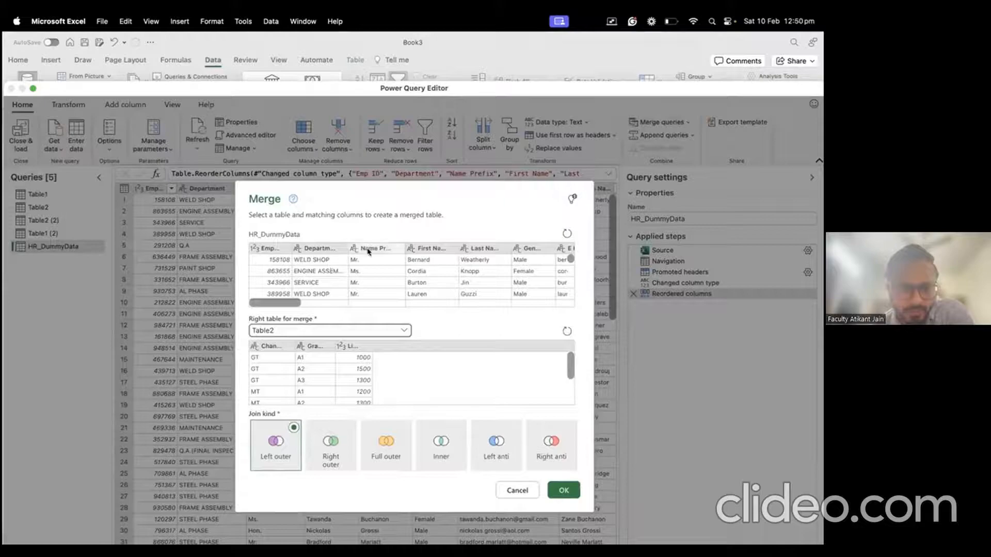
pyautogui.click(271, 346)
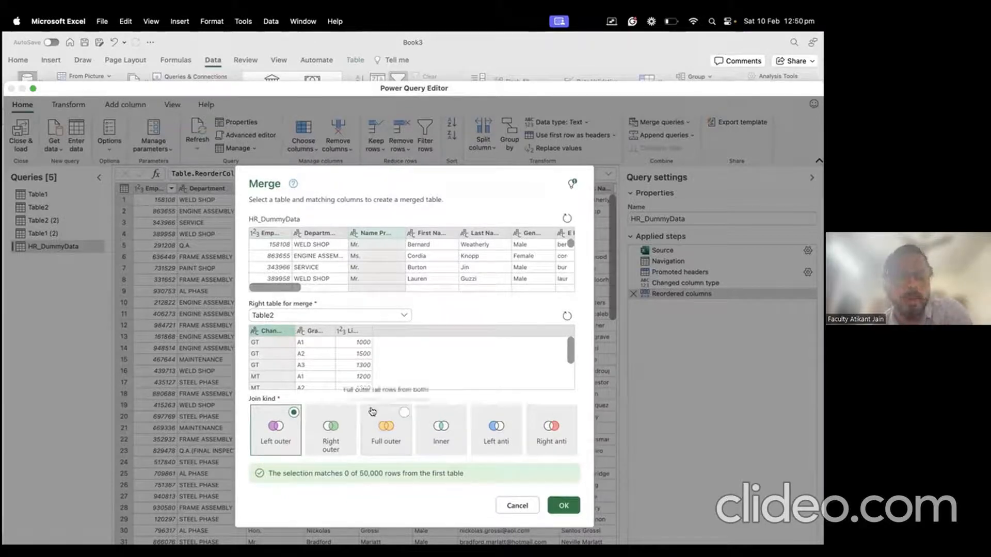
pyautogui.click(560, 510)
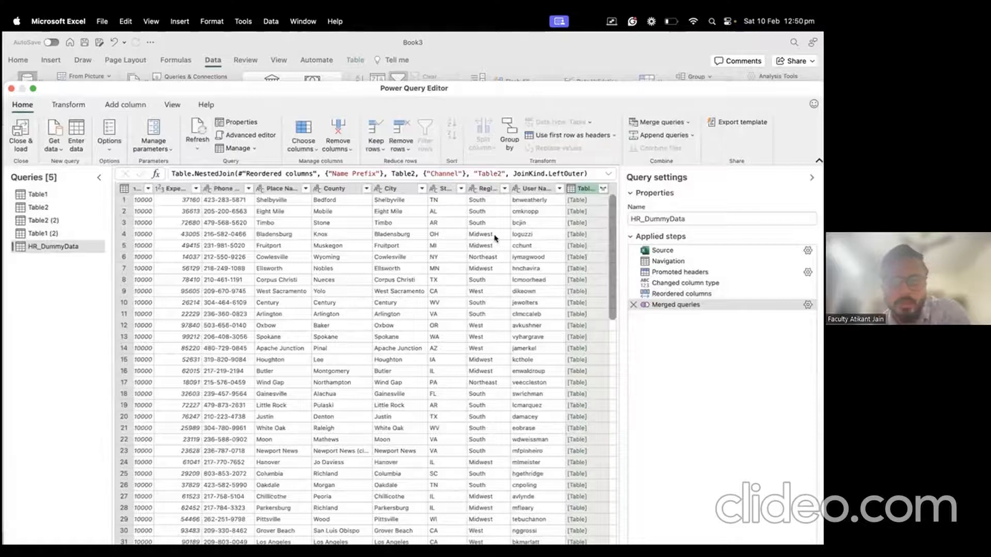
# Step: Expand Table2's Channel, Grade and Limit columns, then check the Channel values and a Grade cell
pyautogui.click(603, 188)
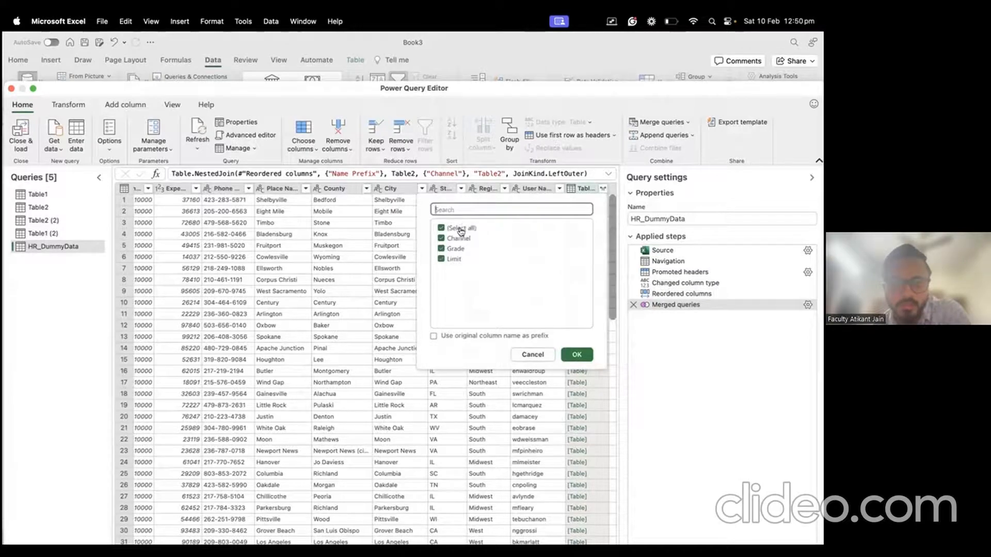
pyautogui.click(571, 353)
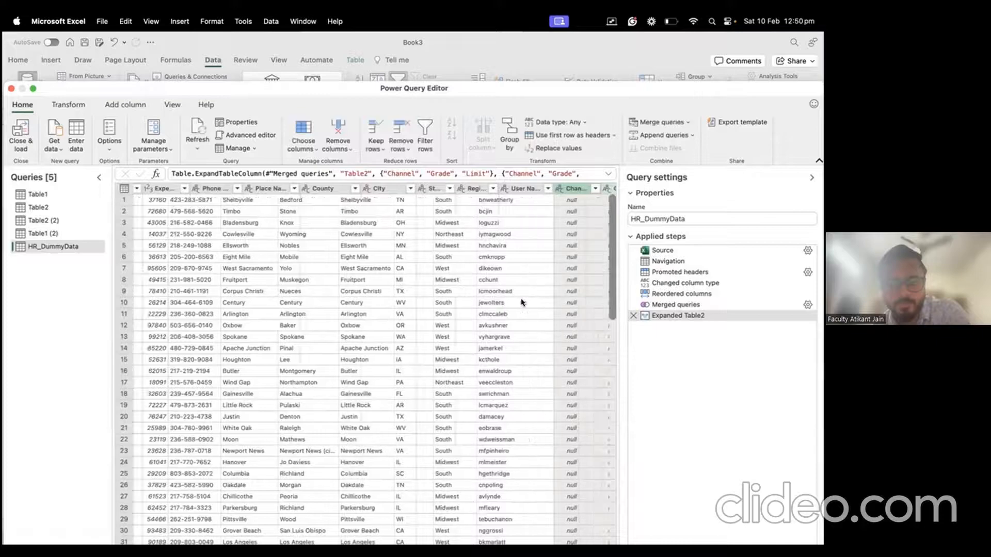
pyautogui.click(523, 189)
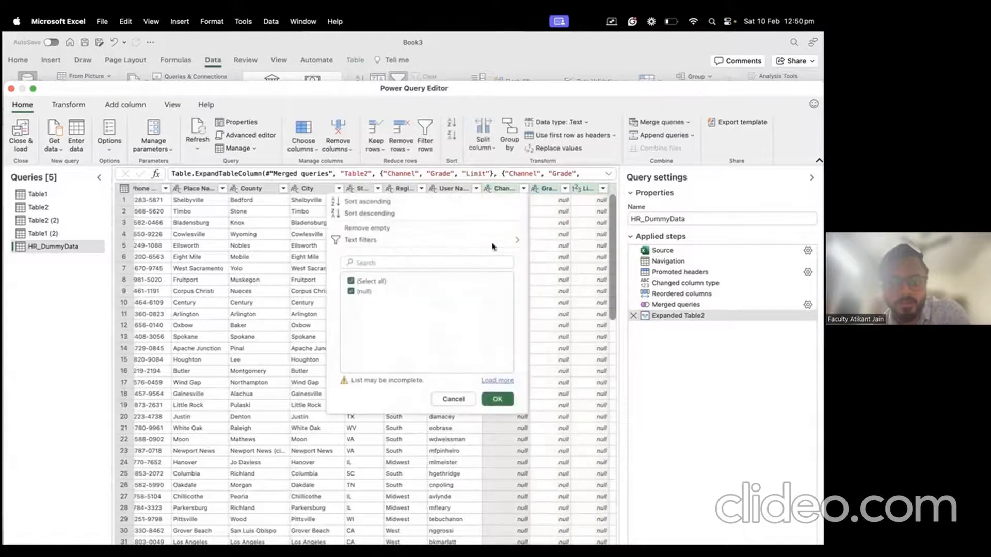
pyautogui.click(546, 279)
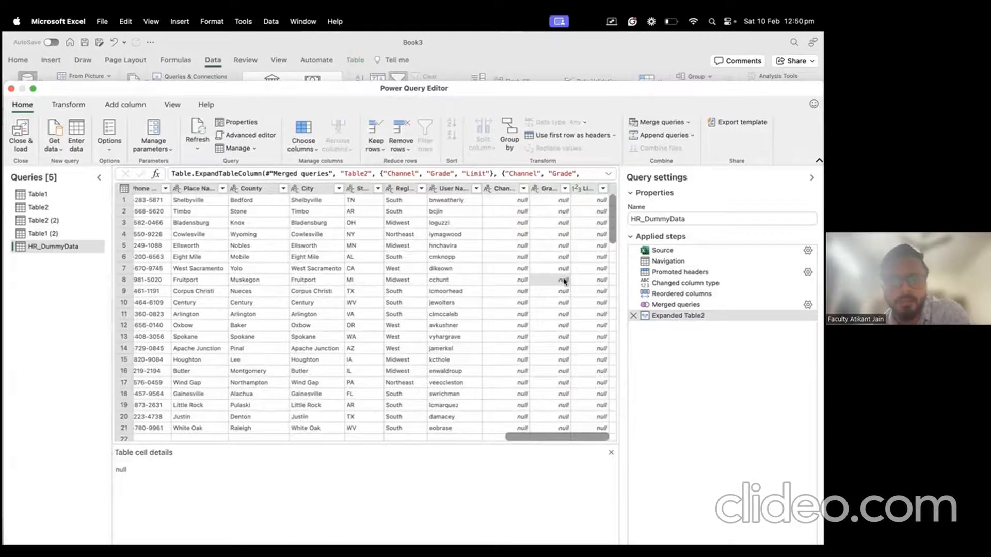
pyautogui.scroll(-15, 564, 282)
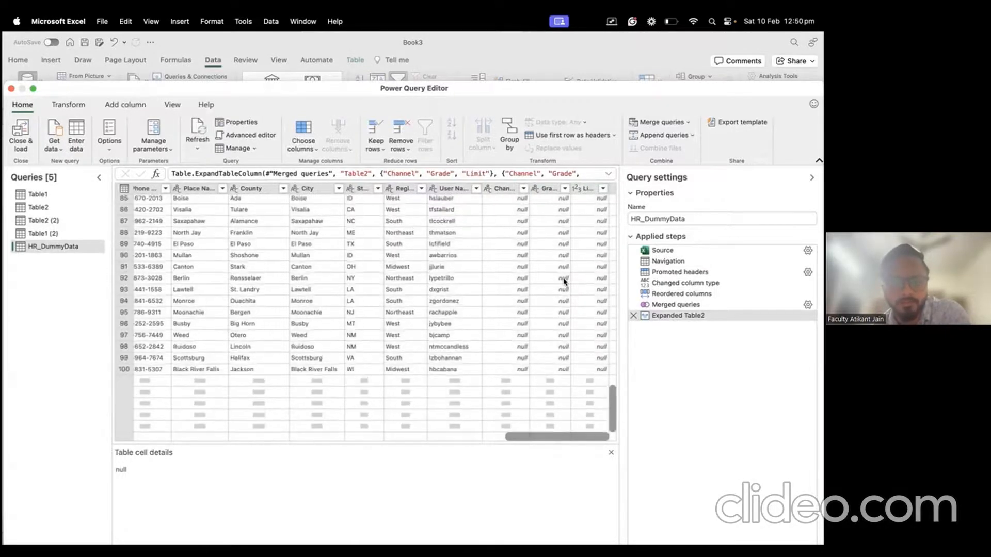
pyautogui.scroll(15, 564, 282)
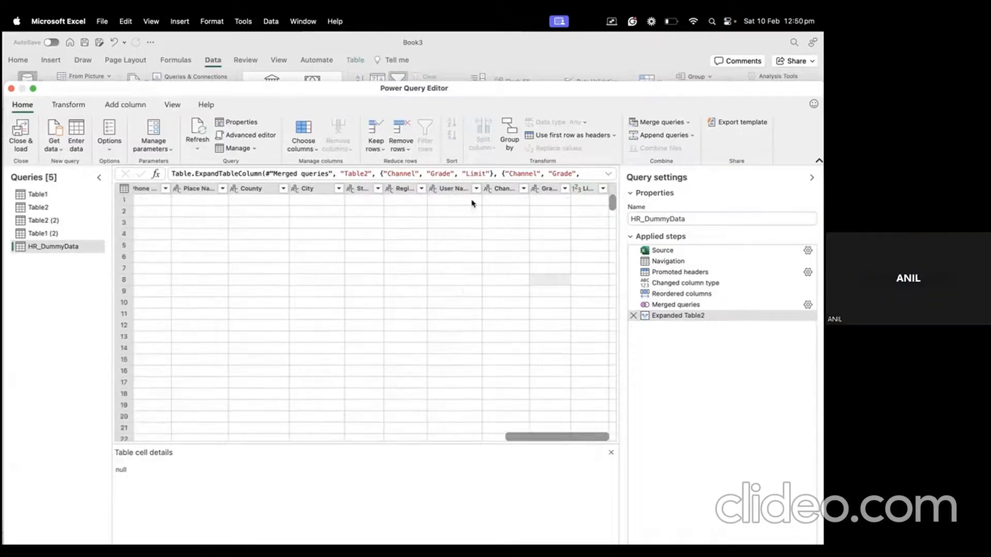
# Step: Try a merge with Table2 (2), matching Department against its first column and A1
pyautogui.click(654, 123)
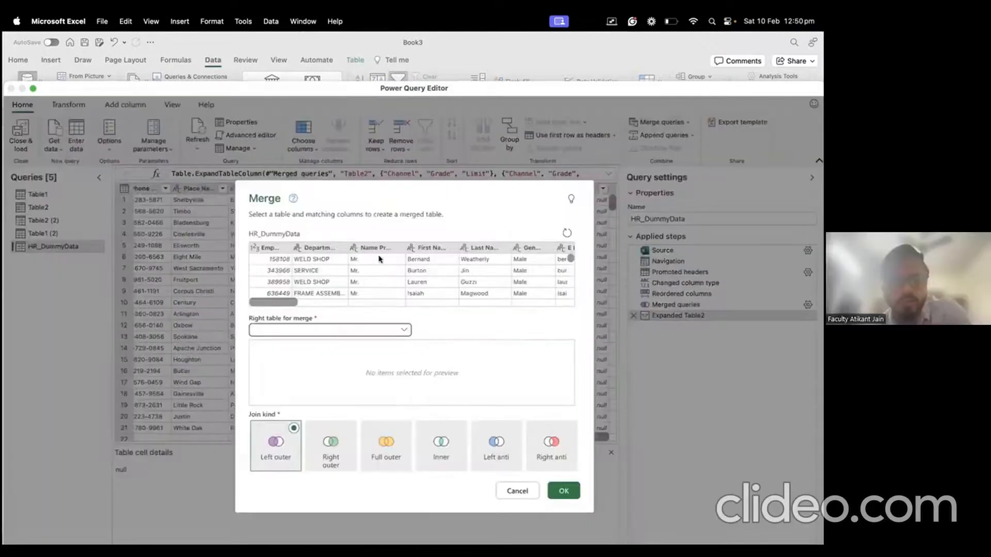
pyautogui.click(310, 279)
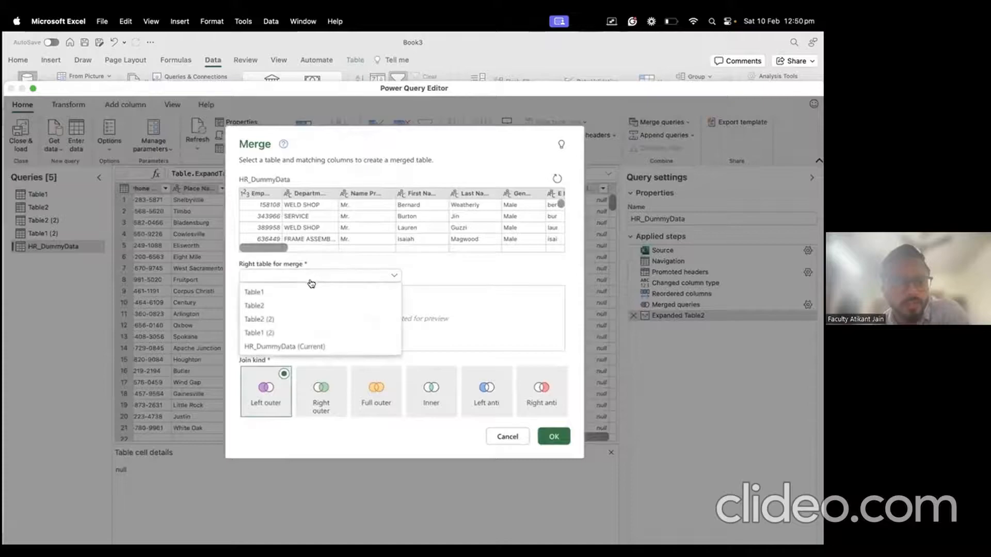
pyautogui.click(298, 318)
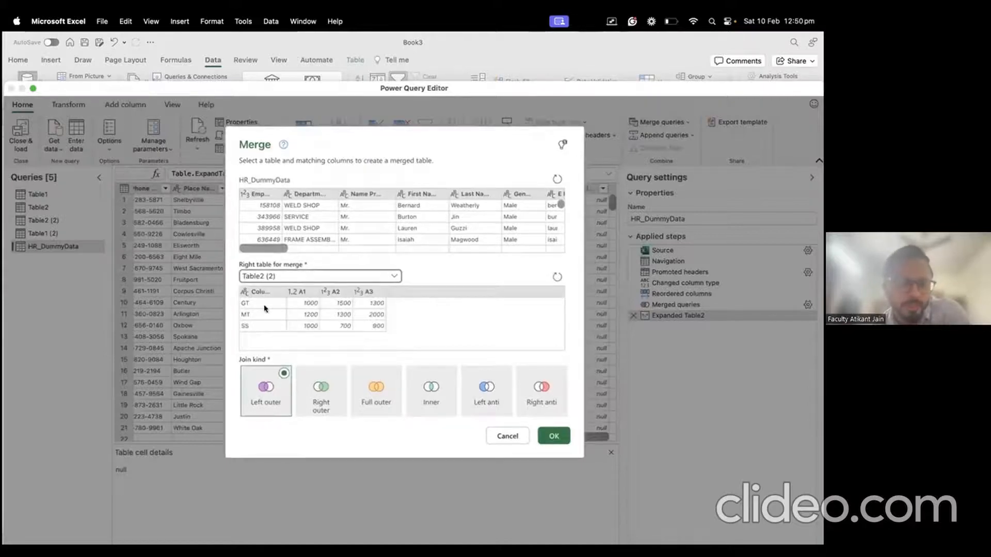
pyautogui.click(312, 195)
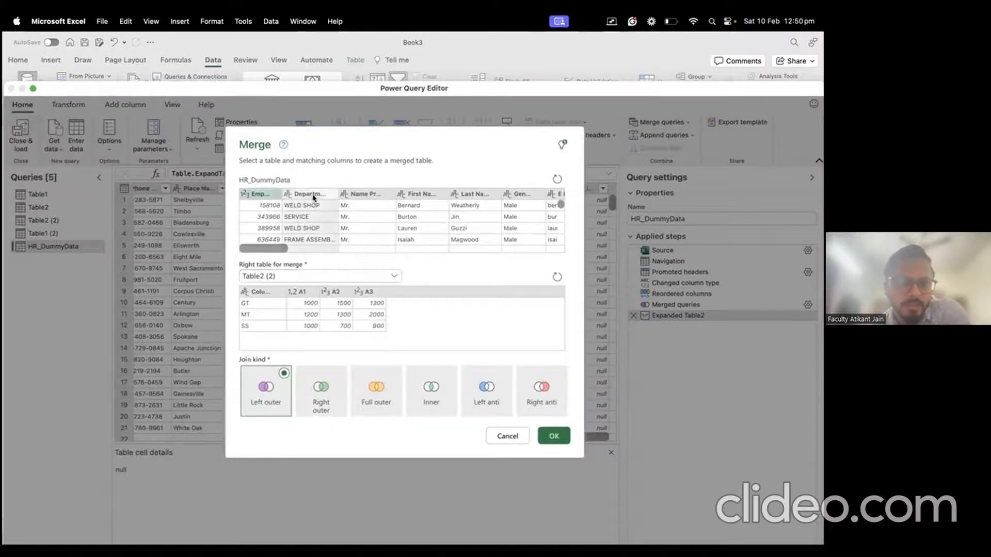
pyautogui.click(267, 293)
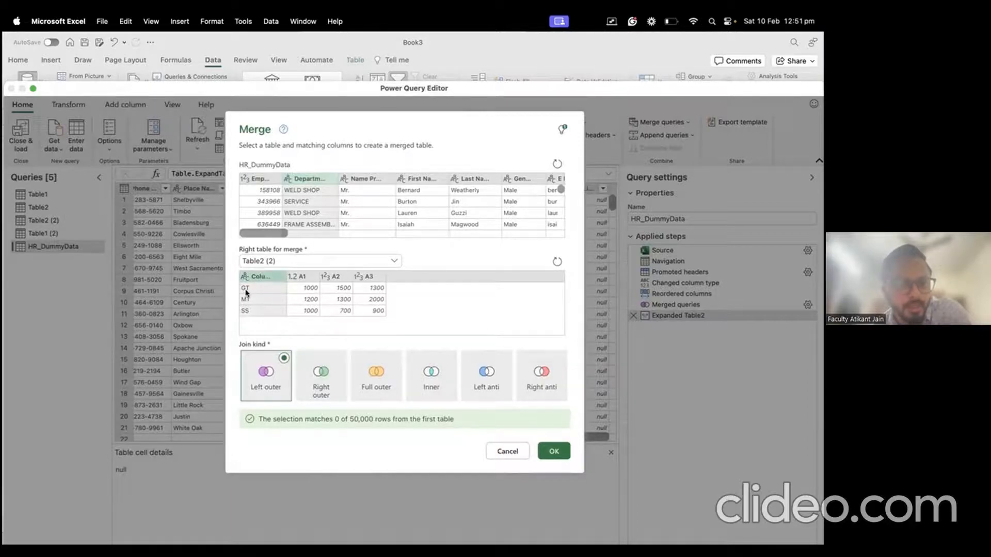
pyautogui.click(312, 289)
pyautogui.click(251, 292)
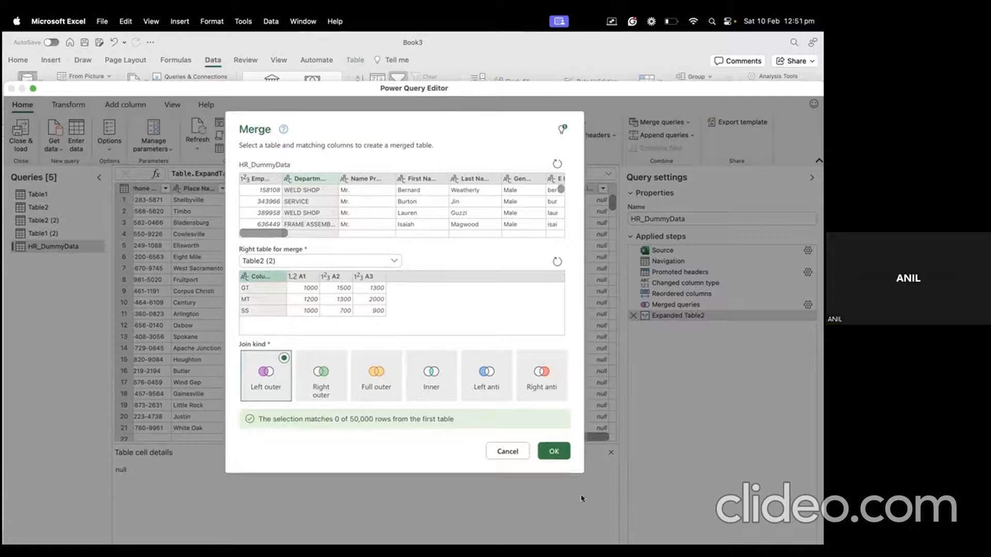
# Step: Cancel that merge and delete the Expanded Table2 and Merged queries steps
pyautogui.click(513, 452)
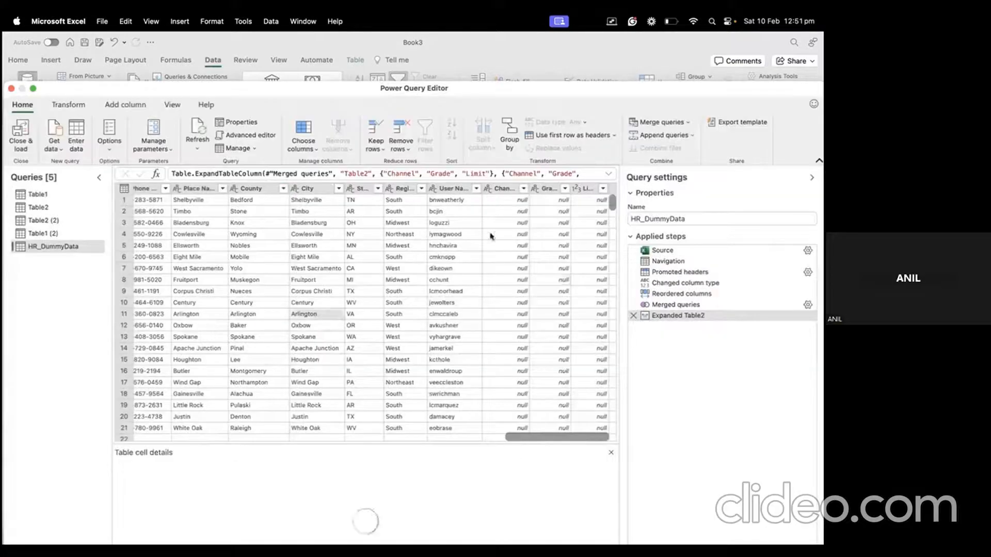
pyautogui.click(633, 319)
pyautogui.click(633, 304)
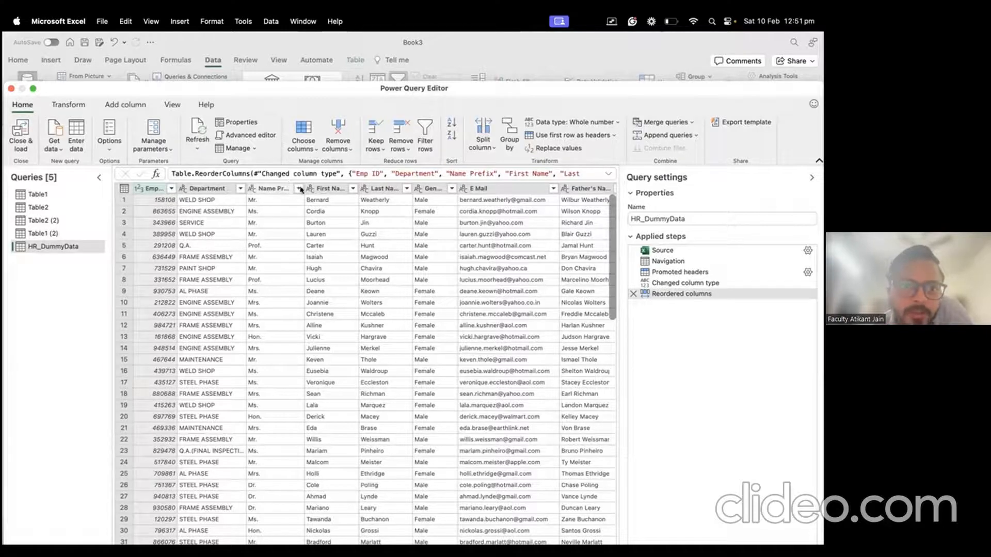
# Step: Select the Name Prefix, First Name and Last Name columns in the enlarged editor
pyautogui.click(32, 89)
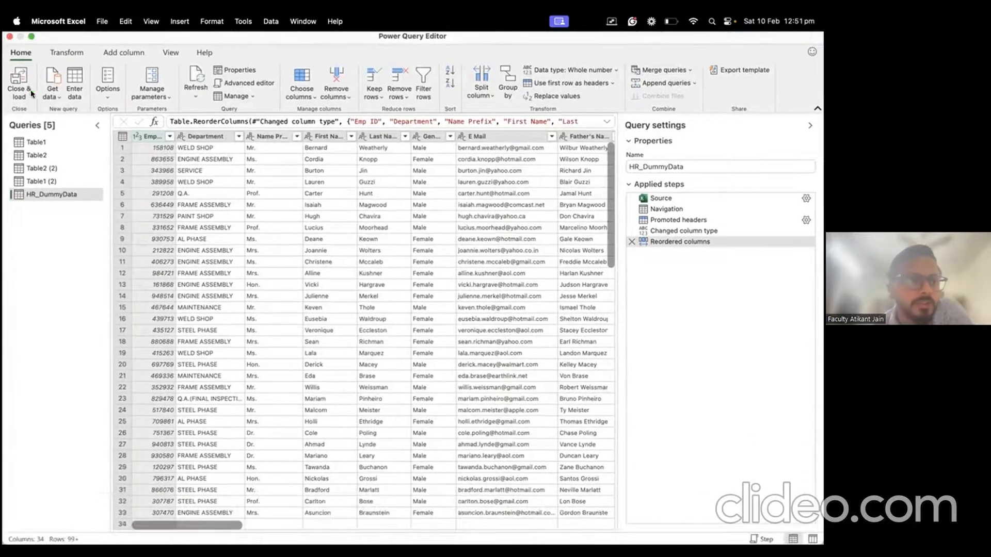
pyautogui.click(270, 136)
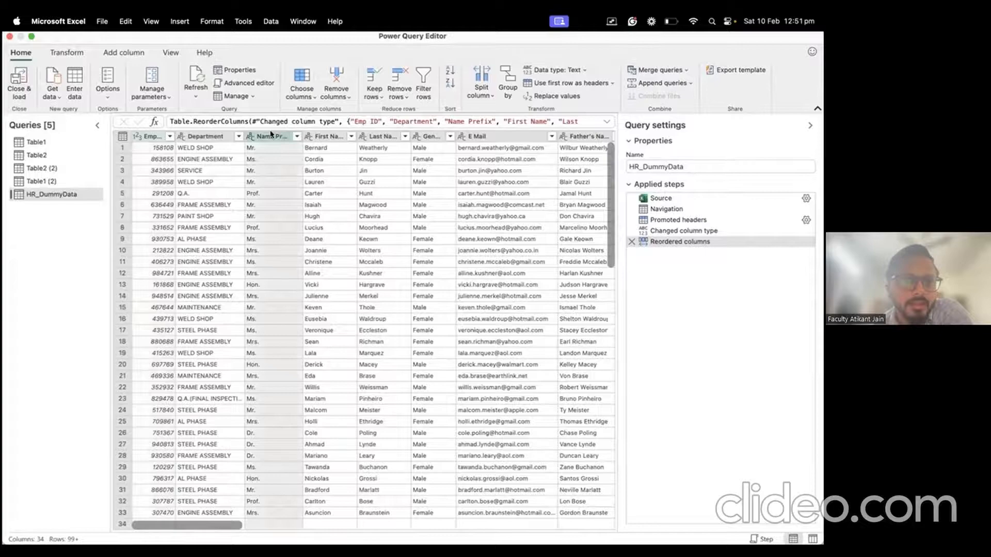
pyautogui.click(319, 135)
pyautogui.click(383, 136)
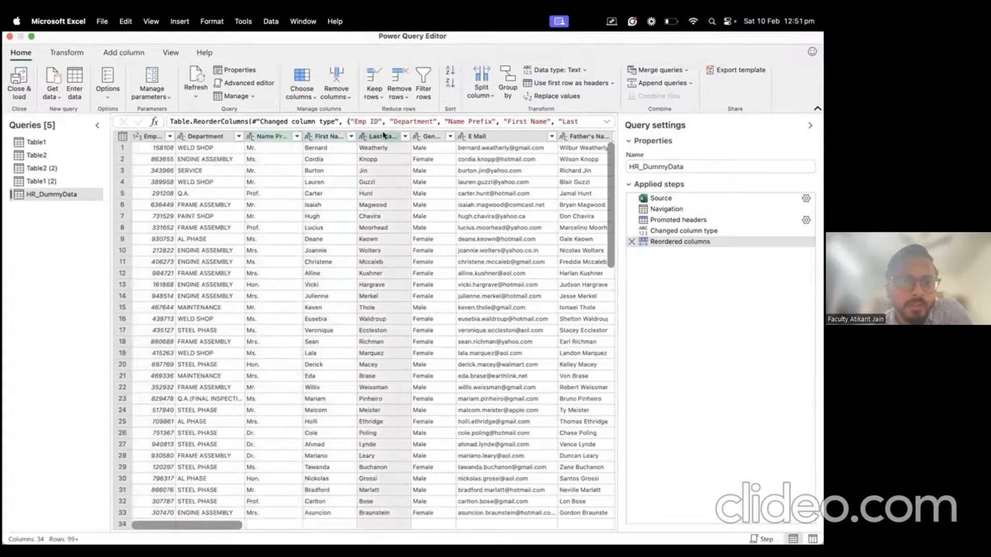
pyautogui.click(268, 136)
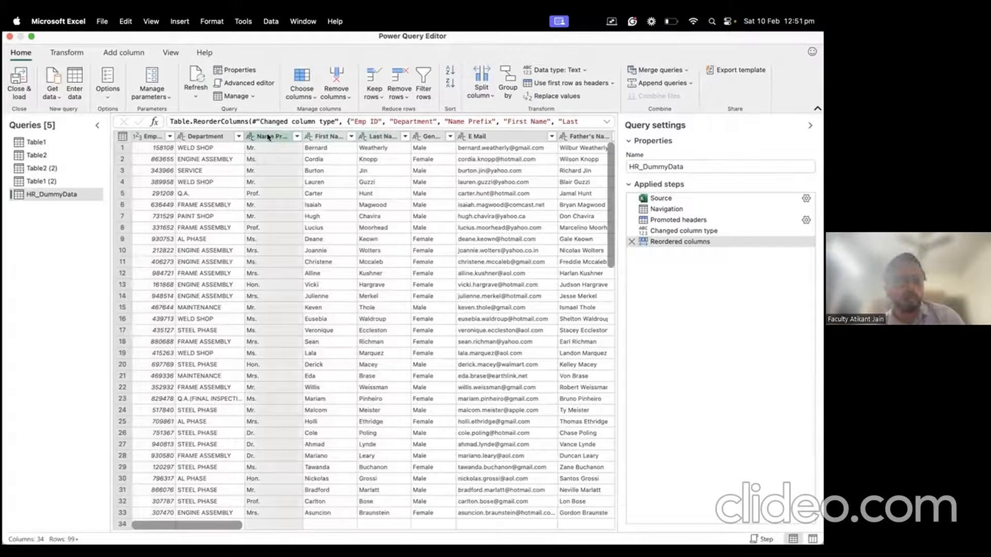
pyautogui.keyDown('shift'); pyautogui.click(376, 135); pyautogui.keyUp('shift')
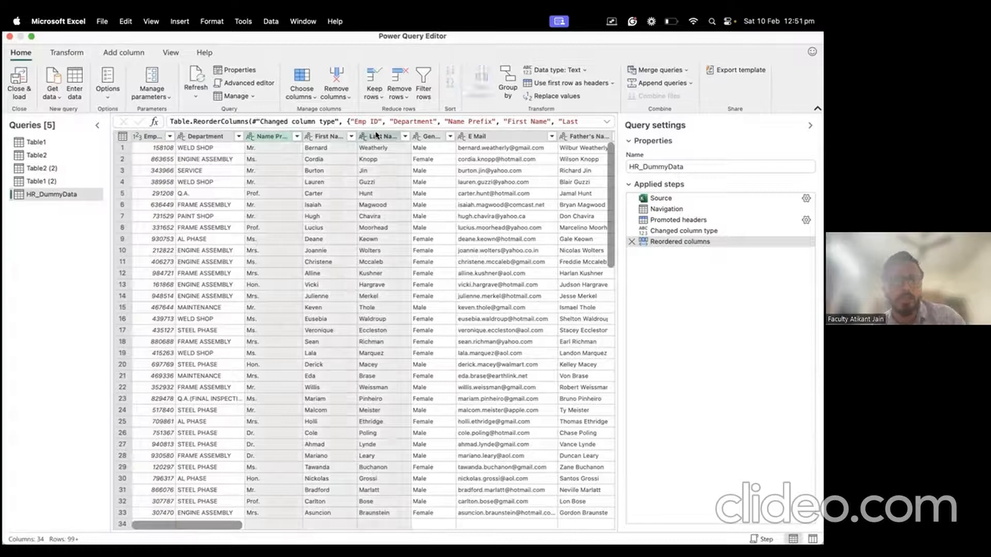
pyautogui.rightClick(376, 135)
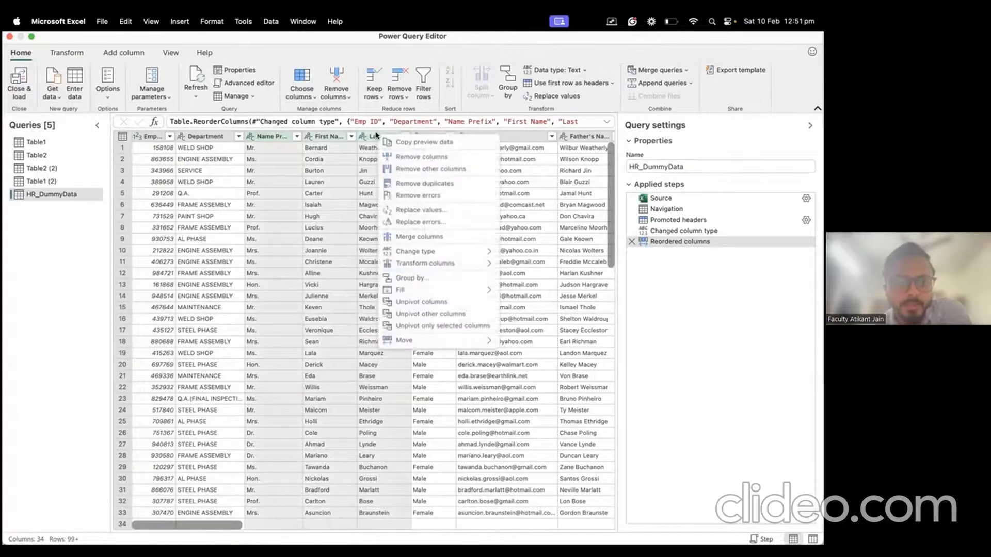
# Step: Merge the three name columns with a Space separator into 'Name', then delete that Merged columns step
pyautogui.click(440, 238)
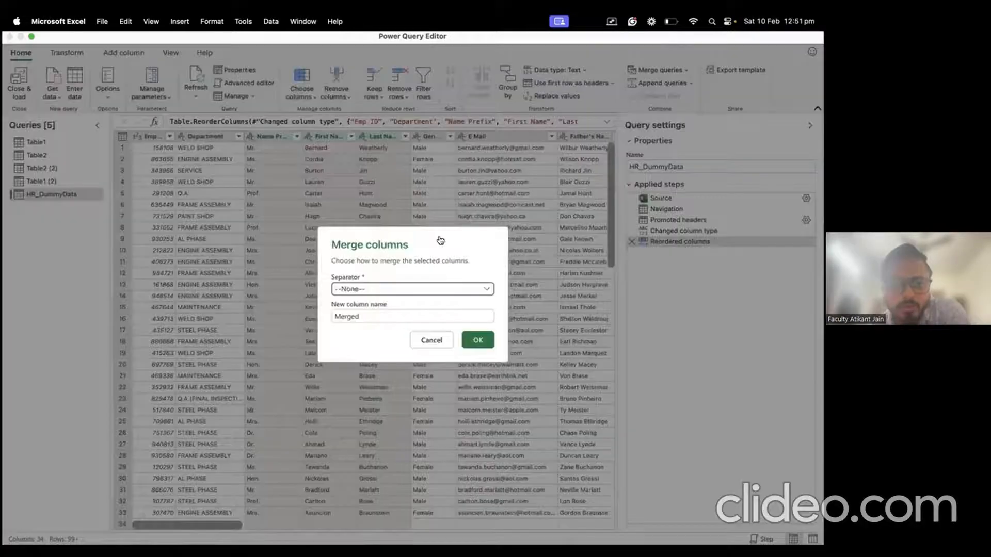
pyautogui.click(406, 290)
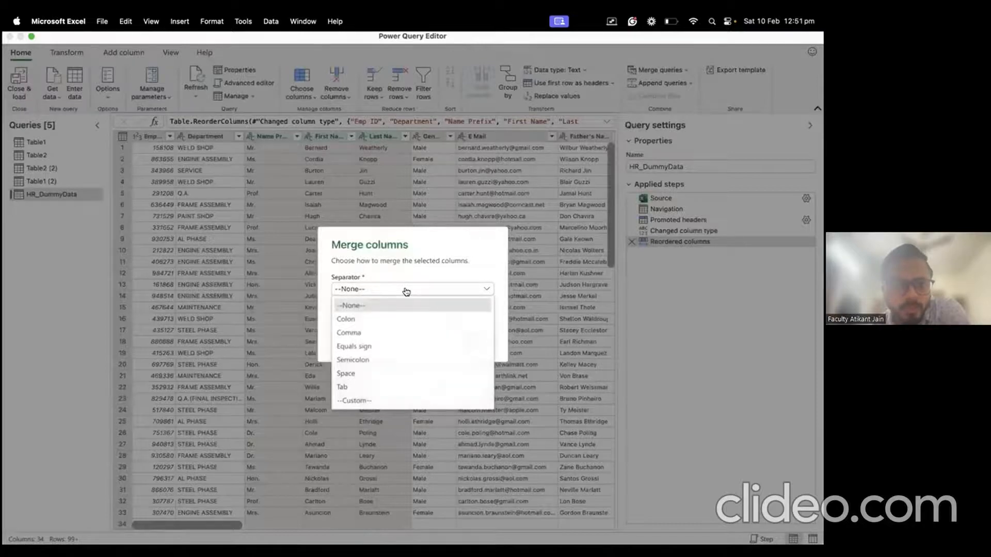
pyautogui.click(378, 375)
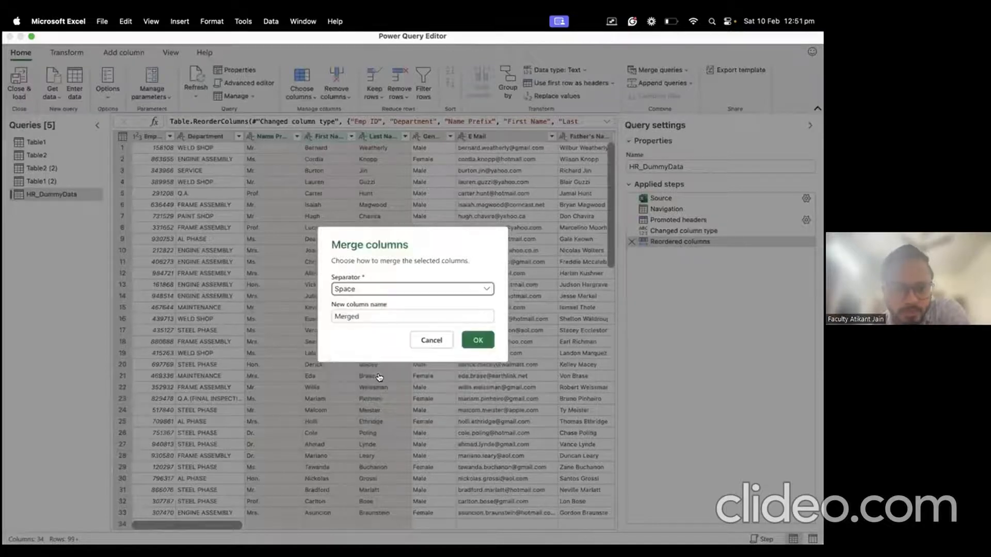
pyautogui.doubleClick(388, 314)
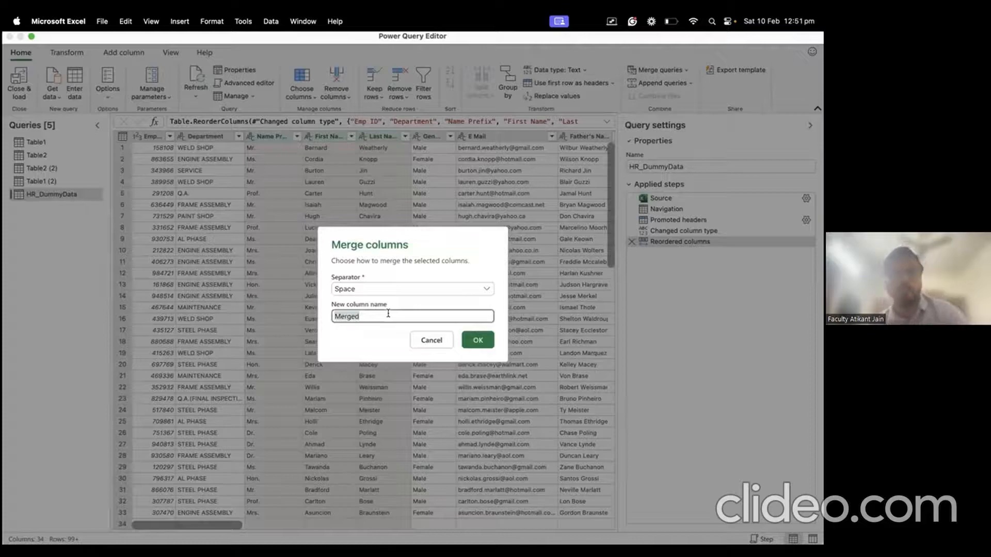
pyautogui.write('Name')
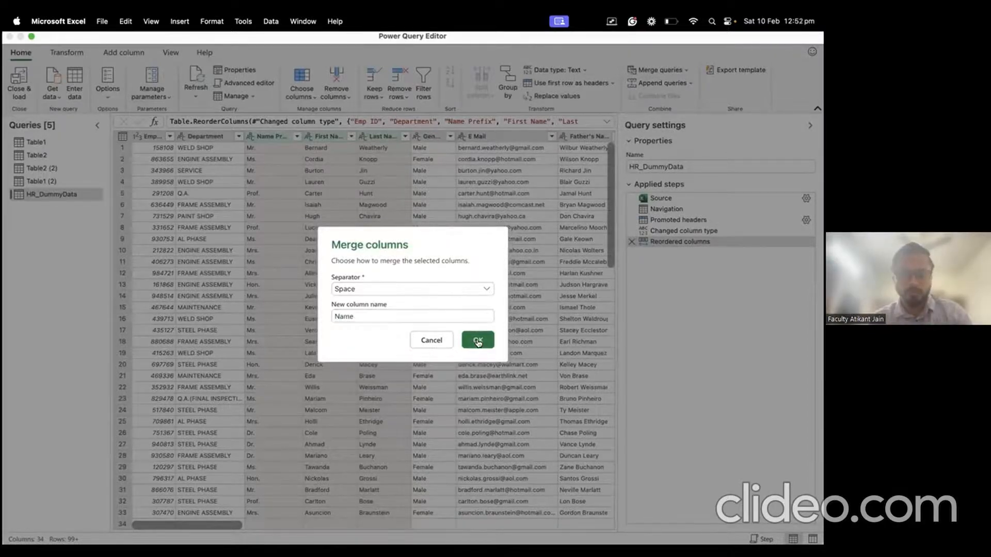
pyautogui.click(476, 339)
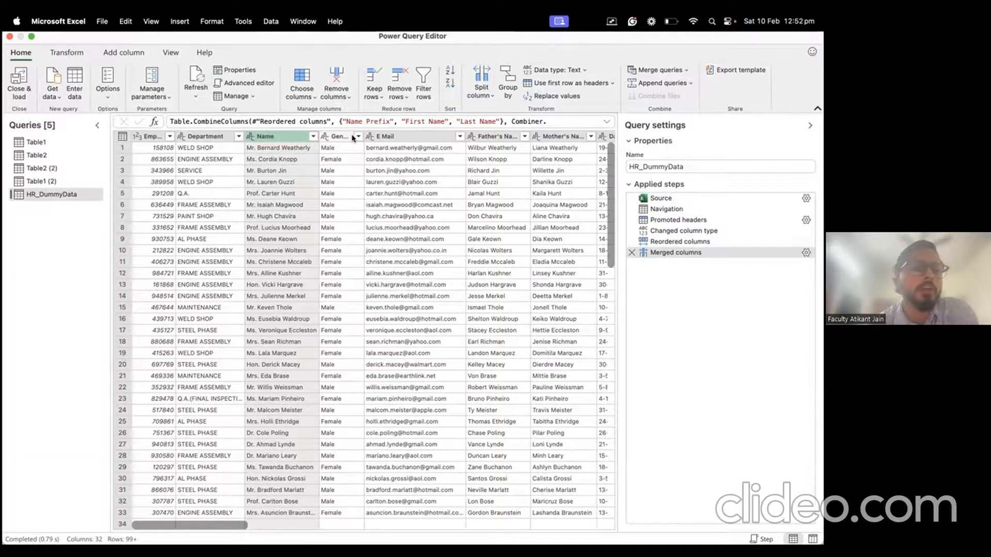
pyautogui.click(631, 252)
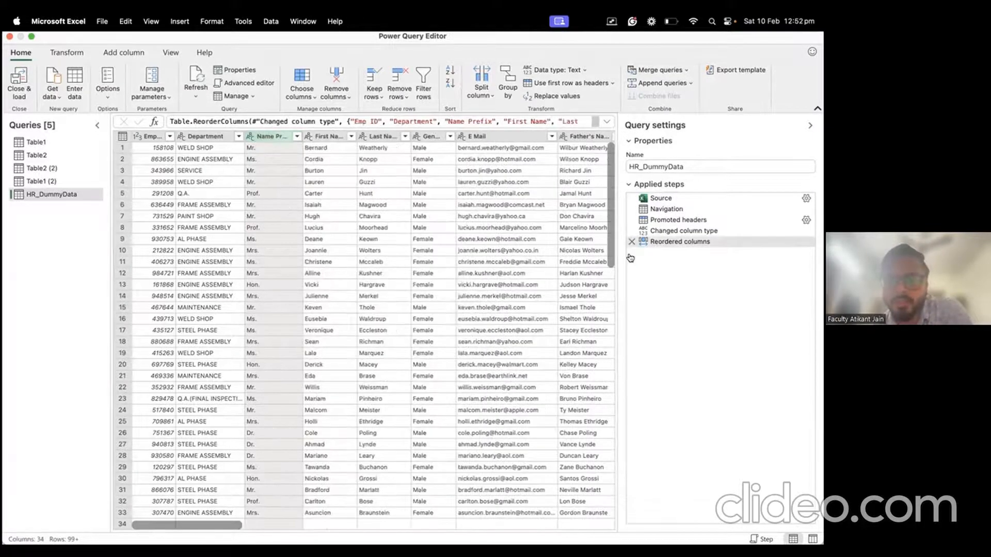
# Step: Start merging the Name Prefix through Last Name columns, then cancel the Merge Columns dialog
pyautogui.keyDown('shift'); pyautogui.click(368, 136); pyautogui.keyUp('shift')
pyautogui.rightClick(369, 136)
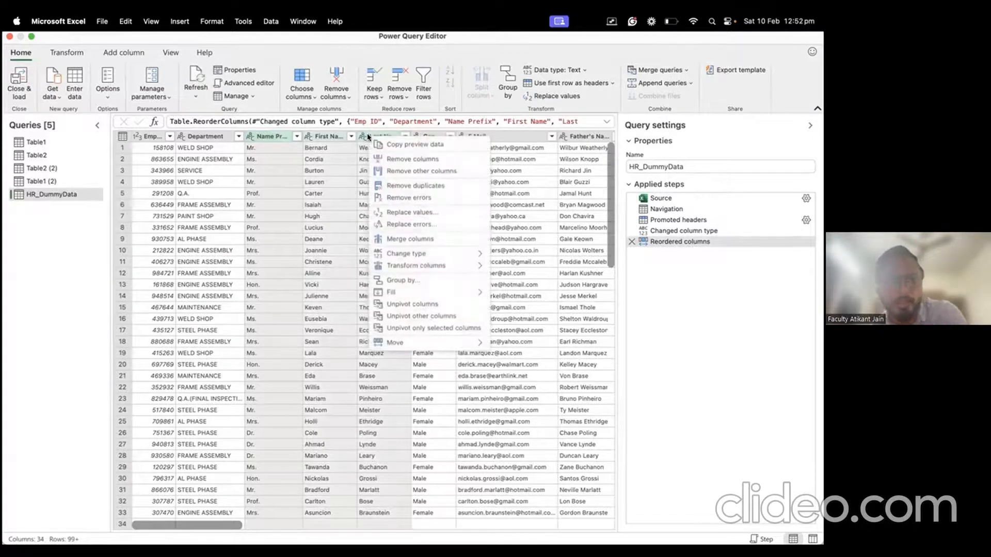
pyautogui.click(436, 239)
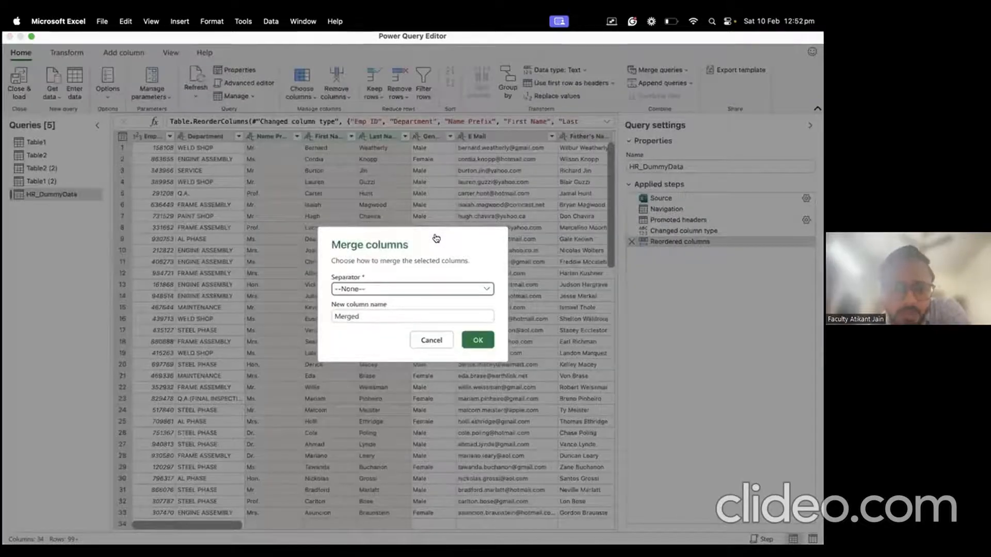
pyautogui.click(434, 344)
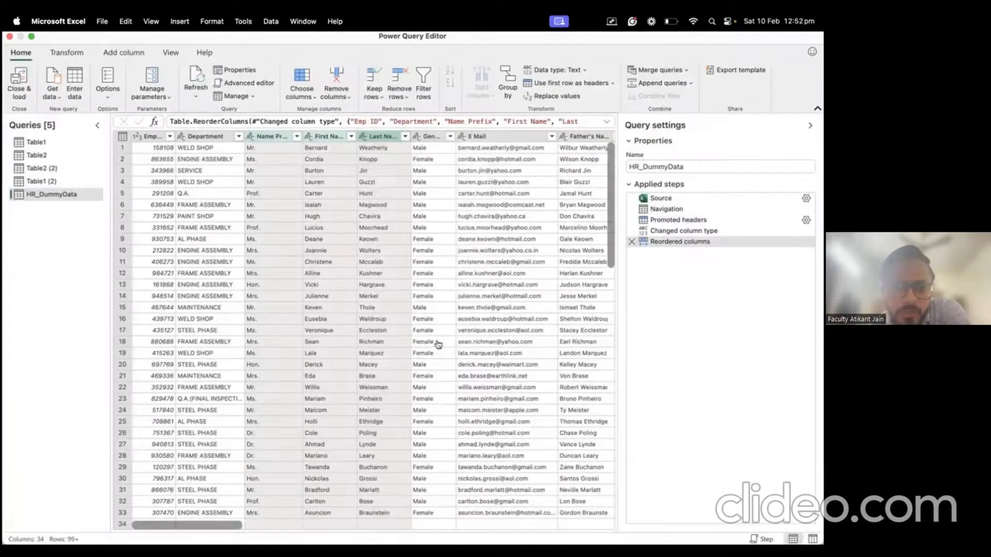
# Step: Duplicate the Name Prefix column to create Name Prefix - Copy
pyautogui.rightClick(326, 136)
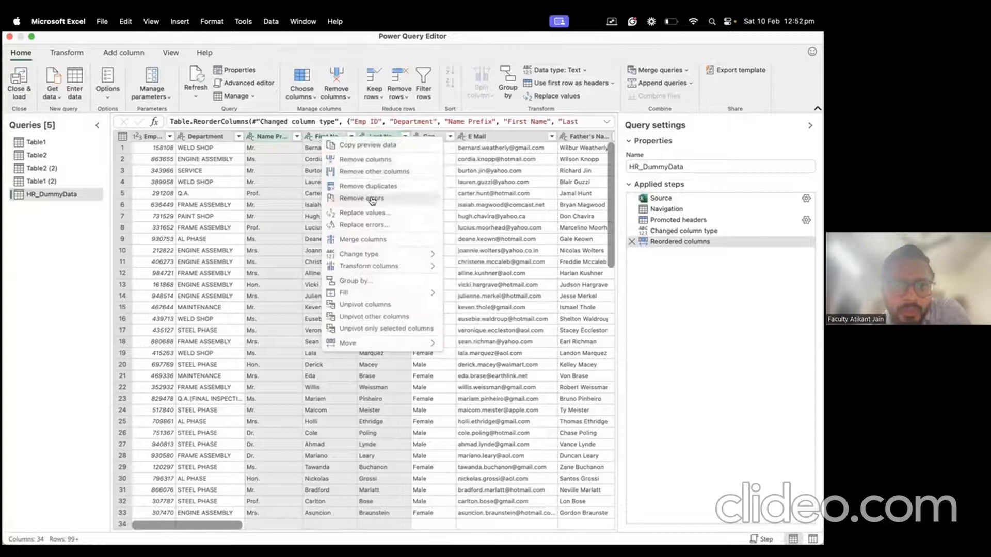
pyautogui.moveTo(382, 272)
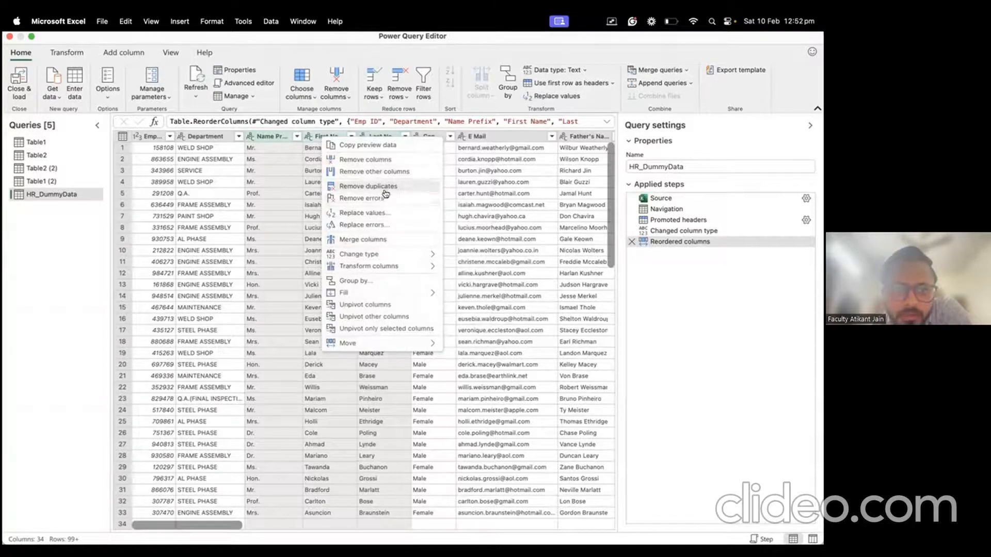
pyautogui.moveTo(390, 254)
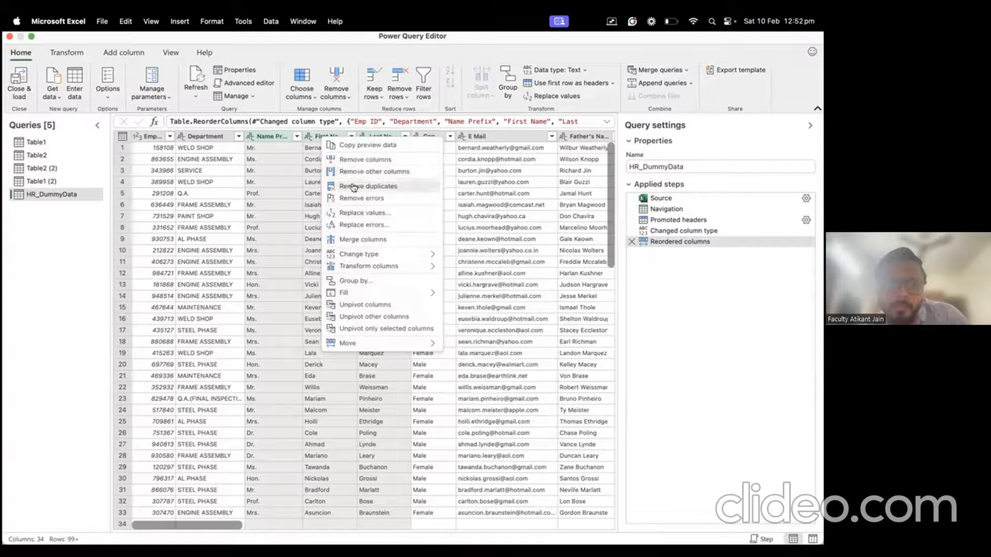
pyautogui.click(294, 178)
pyautogui.rightClick(278, 139)
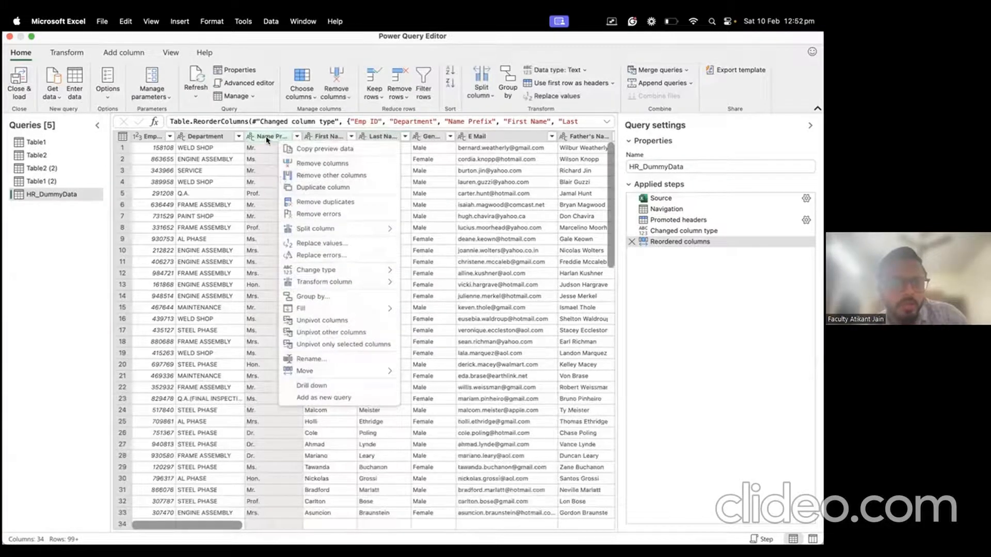
pyautogui.click(322, 187)
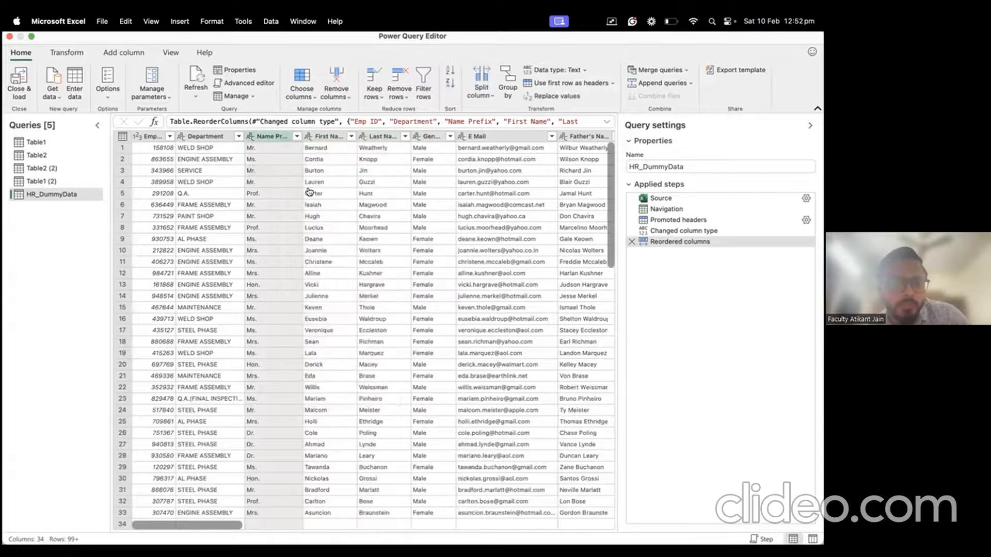
pyautogui.rightClick(325, 198)
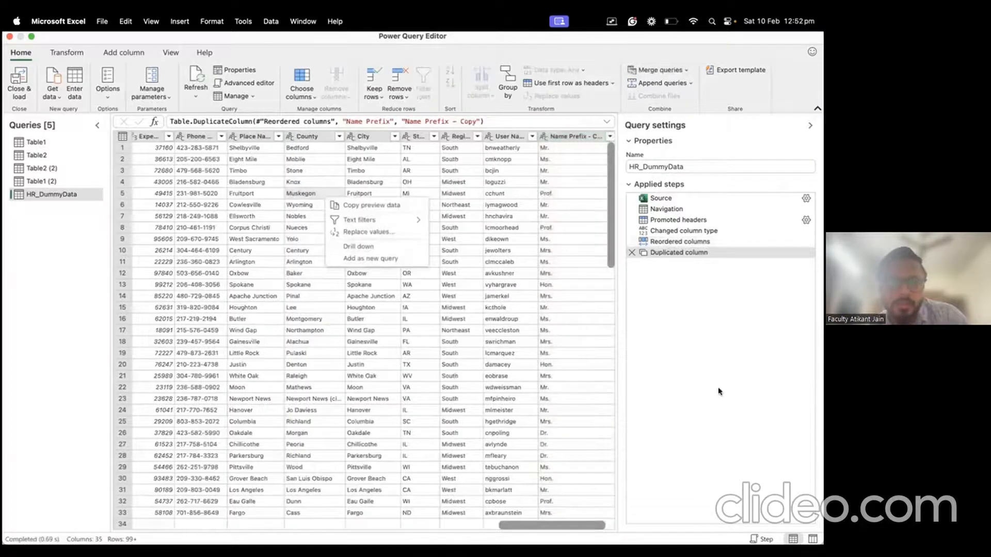
# Step: Duplicate the First Name and Last Name columns
pyautogui.rightClick(445, 379)
pyautogui.hscroll(-10, 445, 378)
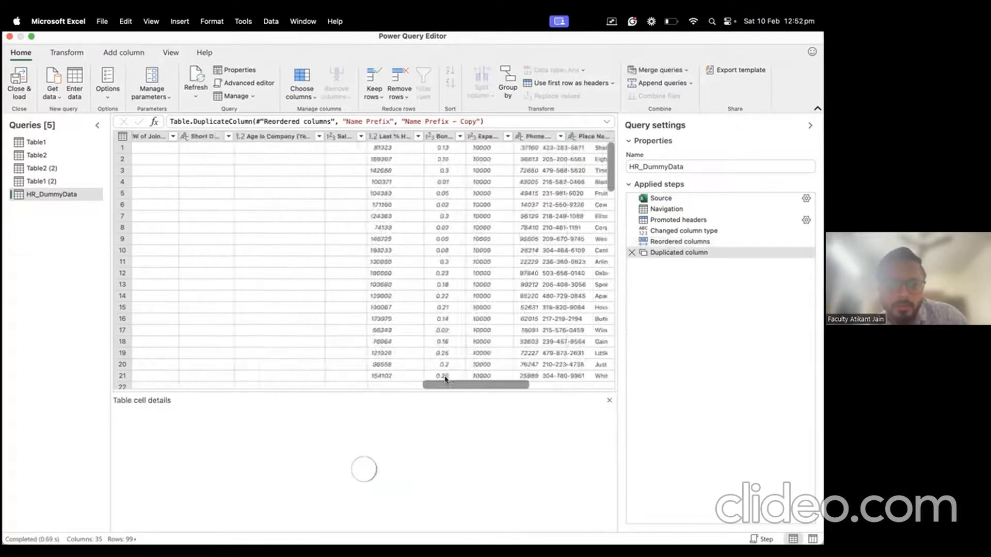
pyautogui.click(669, 309)
pyautogui.hscroll(-10, 420, 259)
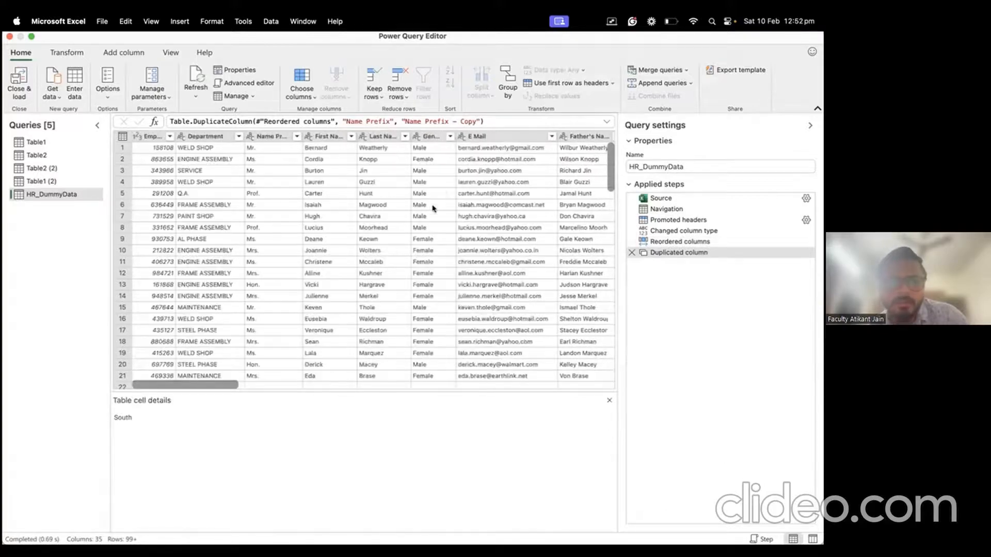
pyautogui.rightClick(334, 137)
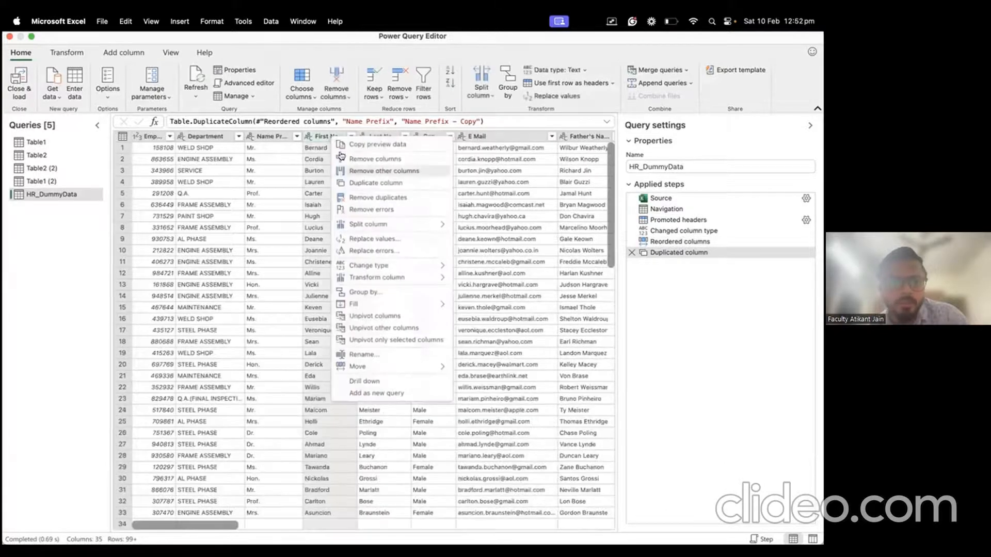
pyautogui.click(357, 187)
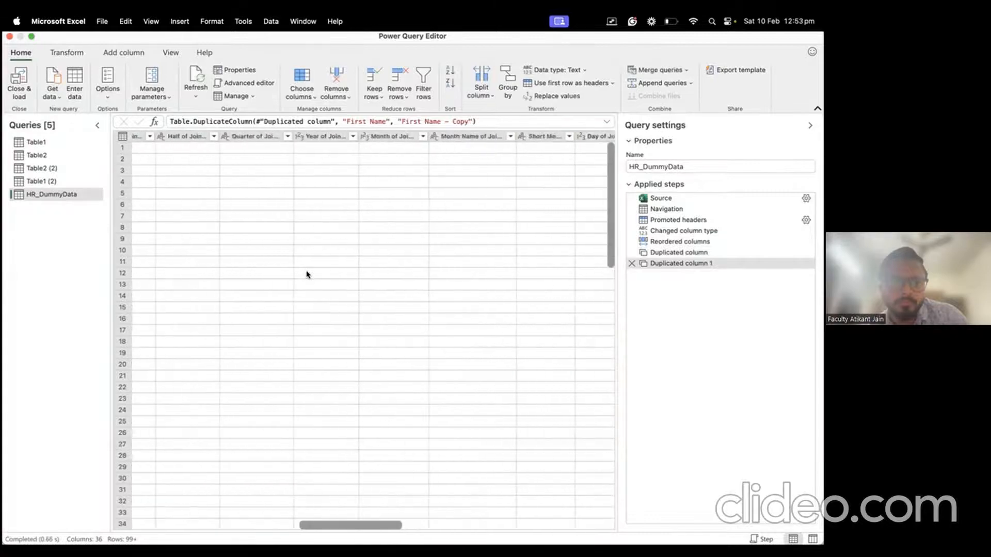
pyautogui.click(381, 136)
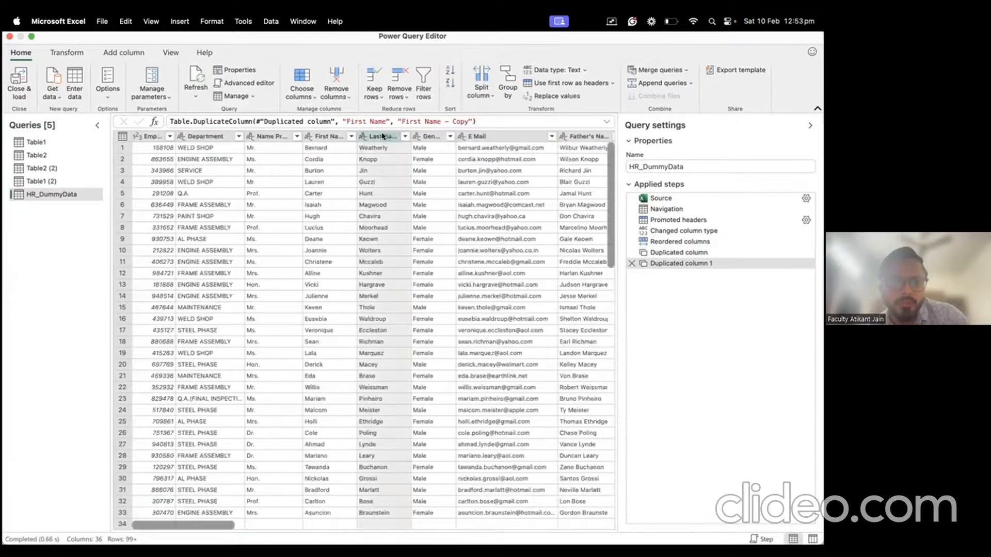
pyautogui.rightClick(382, 136)
pyautogui.click(412, 182)
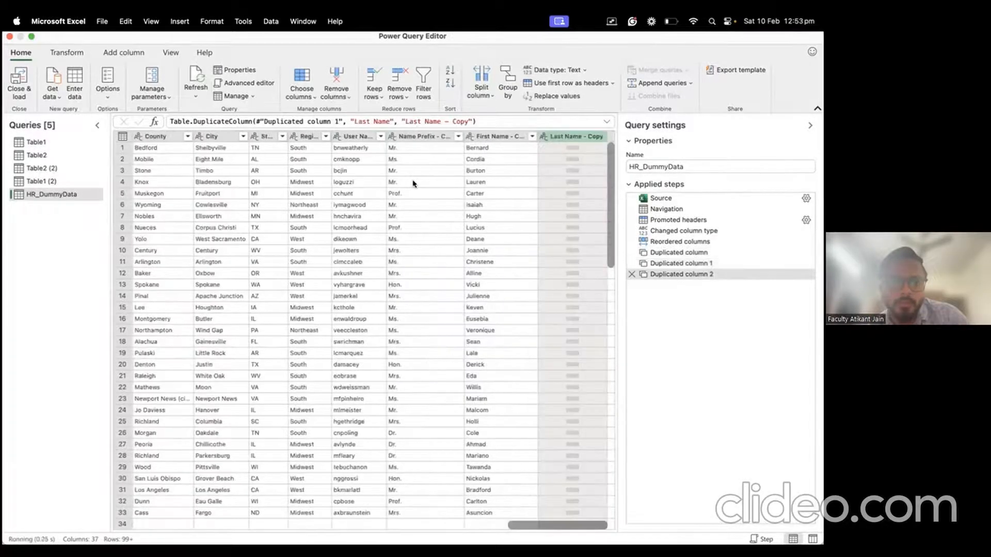
# Step: Merge the three copied name columns with a space separator into a new column named Name
pyautogui.click(416, 137)
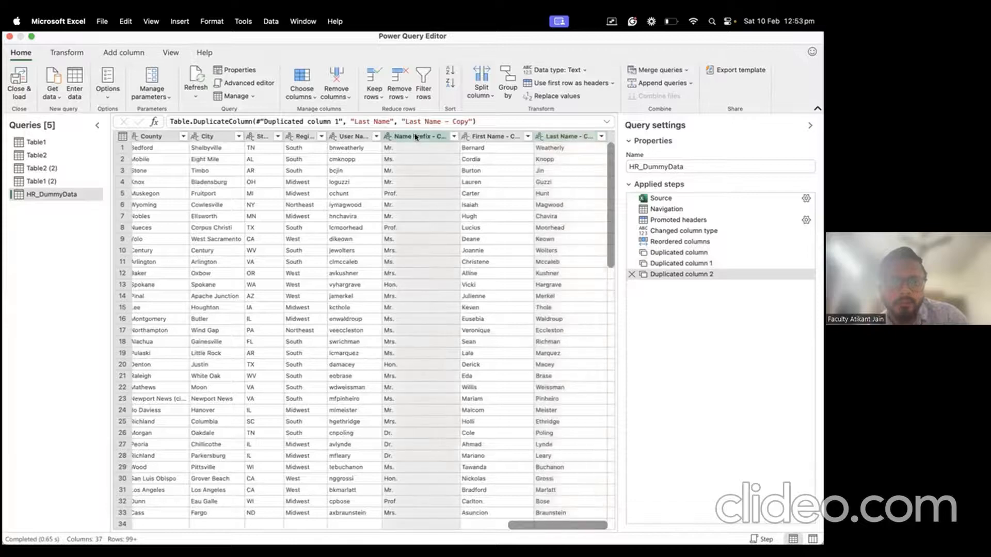
pyautogui.keyDown('shift'); pyautogui.click(488, 138); pyautogui.keyUp('shift')
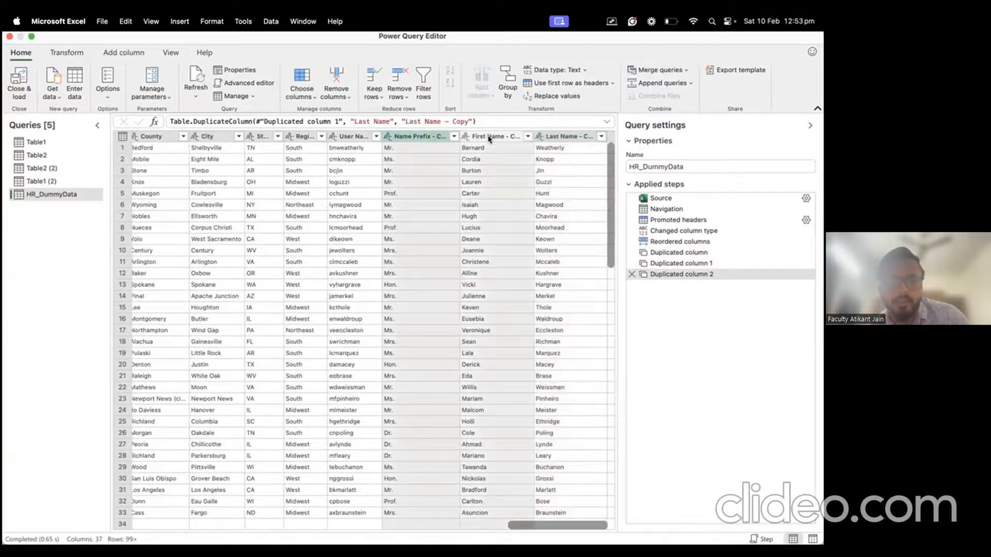
pyautogui.keyDown('shift'); pyautogui.click(561, 137); pyautogui.keyUp('shift')
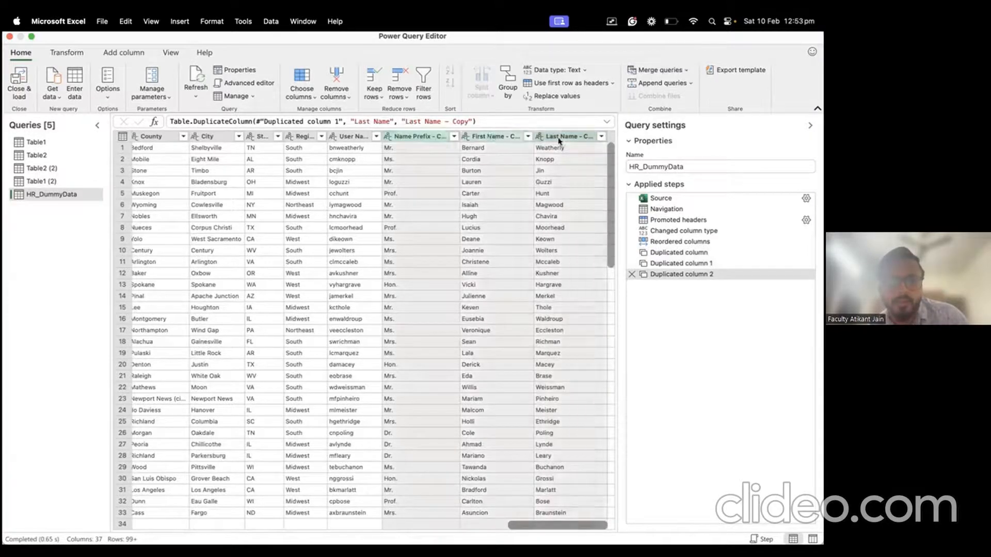
pyautogui.rightClick(424, 138)
pyautogui.click(358, 247)
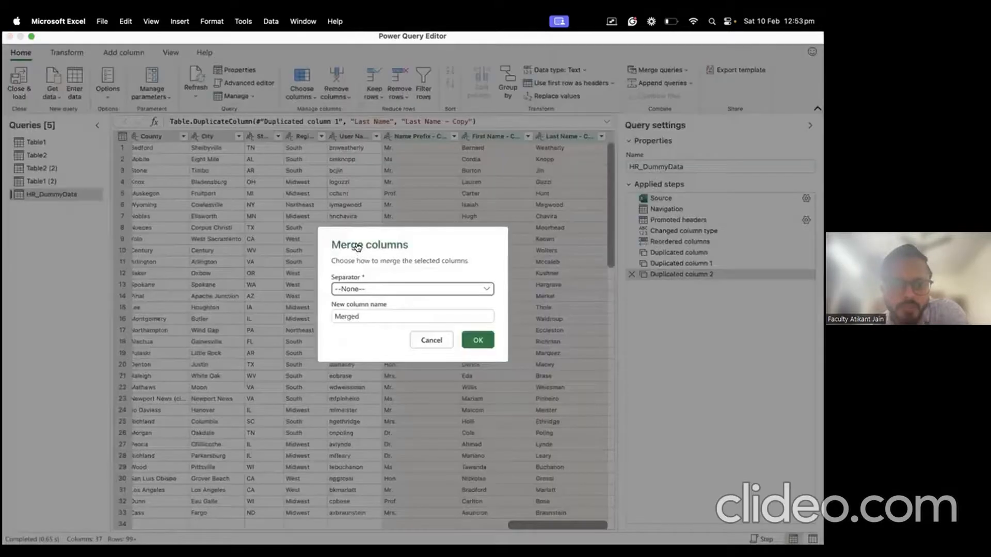
pyautogui.click(379, 288)
pyautogui.click(368, 372)
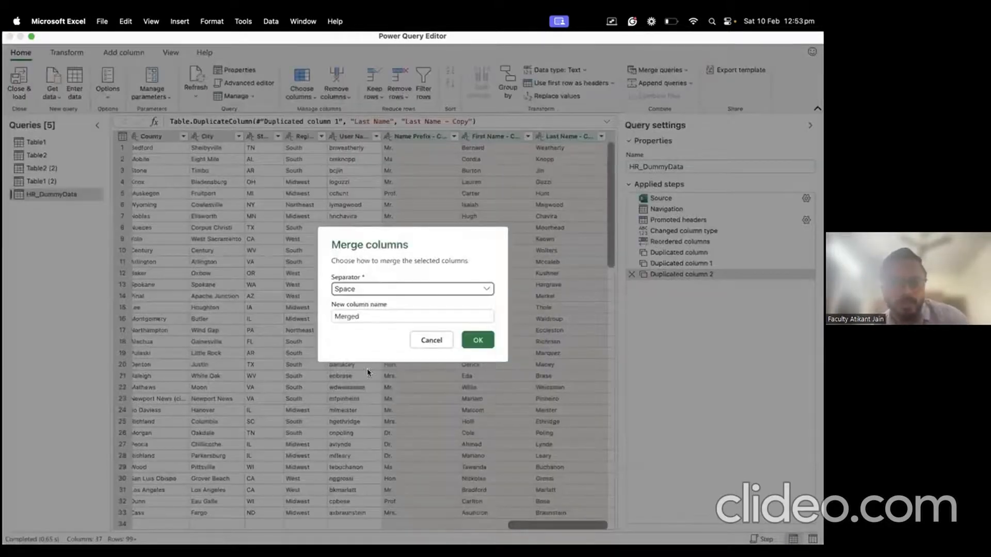
pyautogui.click(386, 315)
pyautogui.press('super+a')
pyautogui.write('Name')
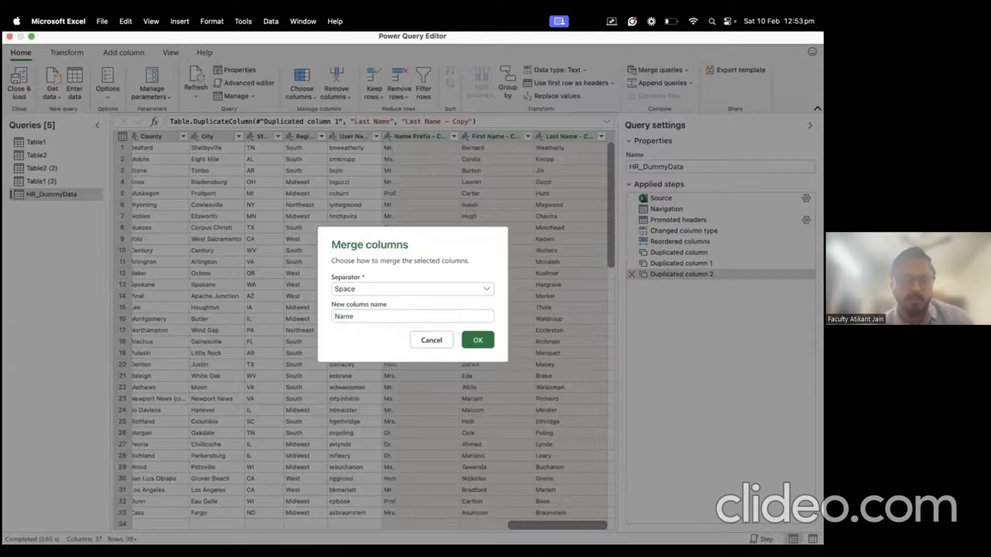
pyautogui.press('Return')
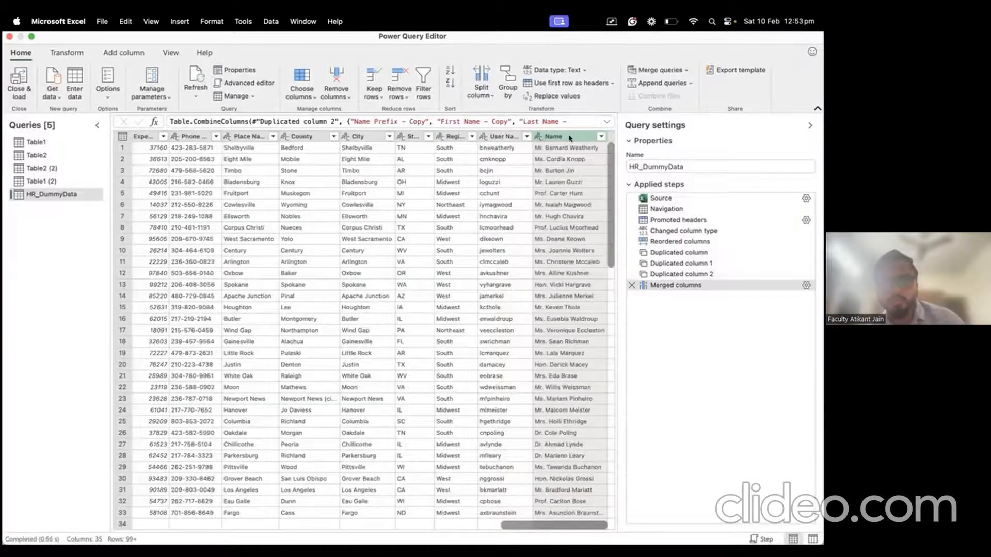
# Step: Move the merged Name column so it sits right after Last Name
pyautogui.moveTo(568, 138); pyautogui.dragTo(240, 165)
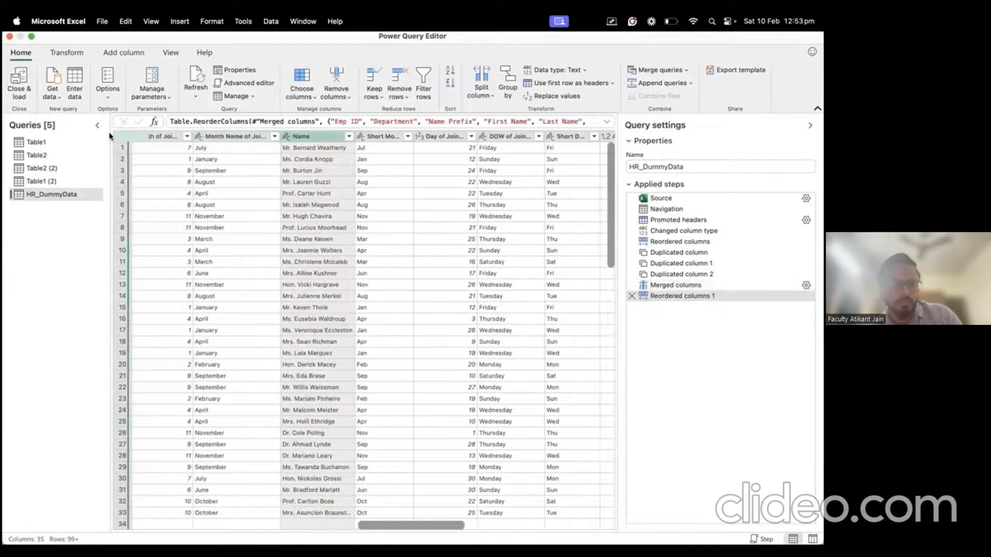
pyautogui.moveTo(109, 136); pyautogui.dragTo(63, 184)
pyautogui.moveTo(149, 223)
pyautogui.mouseDown()
pyautogui.moveTo(124, 204)
pyautogui.moveTo(305, 198)
pyautogui.mouseUp()
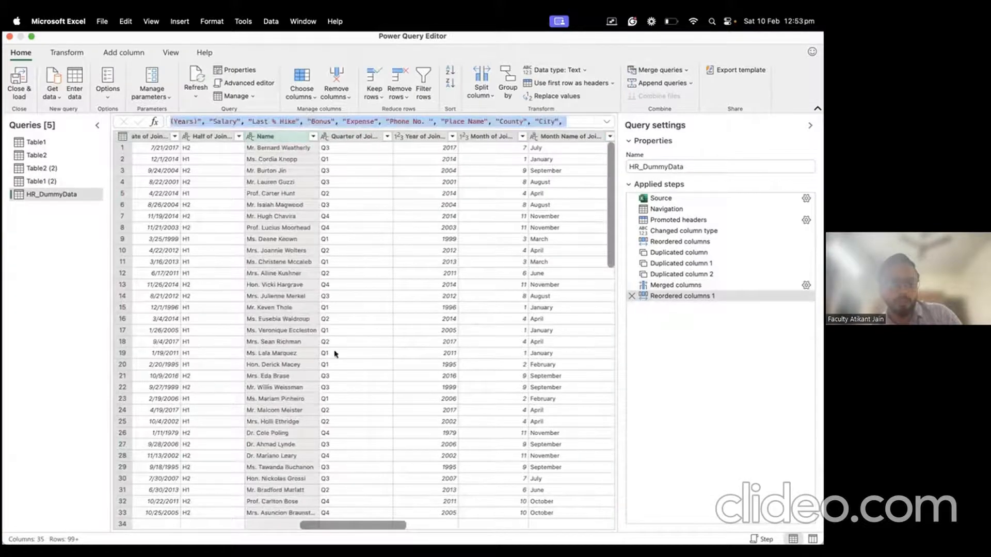
pyautogui.moveTo(194, 147); pyautogui.dragTo(413, 273)
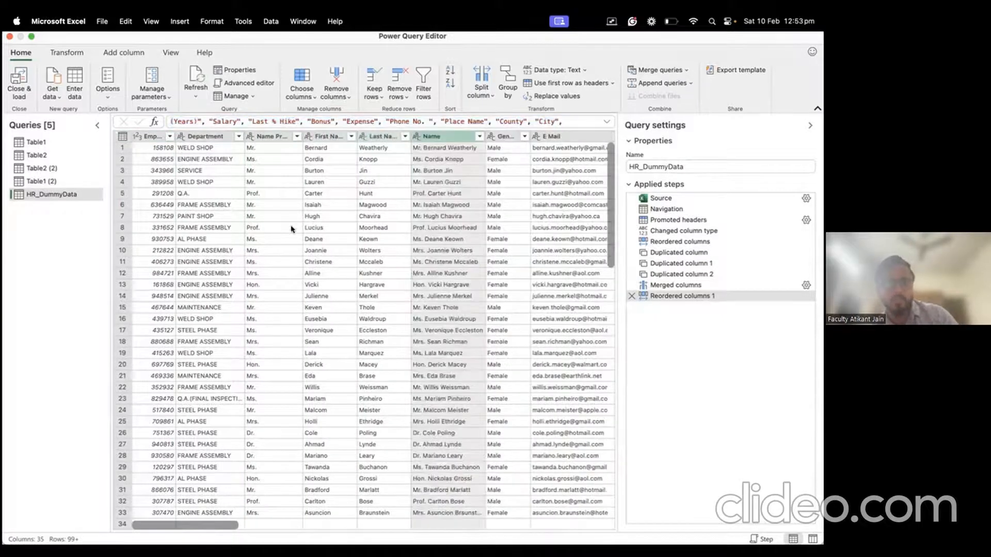
pyautogui.click(269, 136)
pyautogui.click(325, 136)
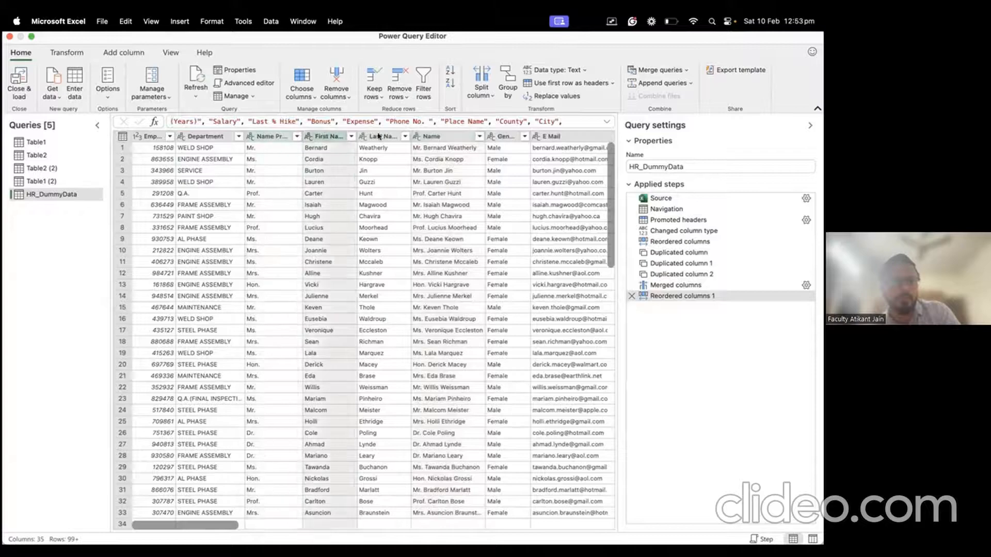
pyautogui.click(382, 136)
pyautogui.click(438, 136)
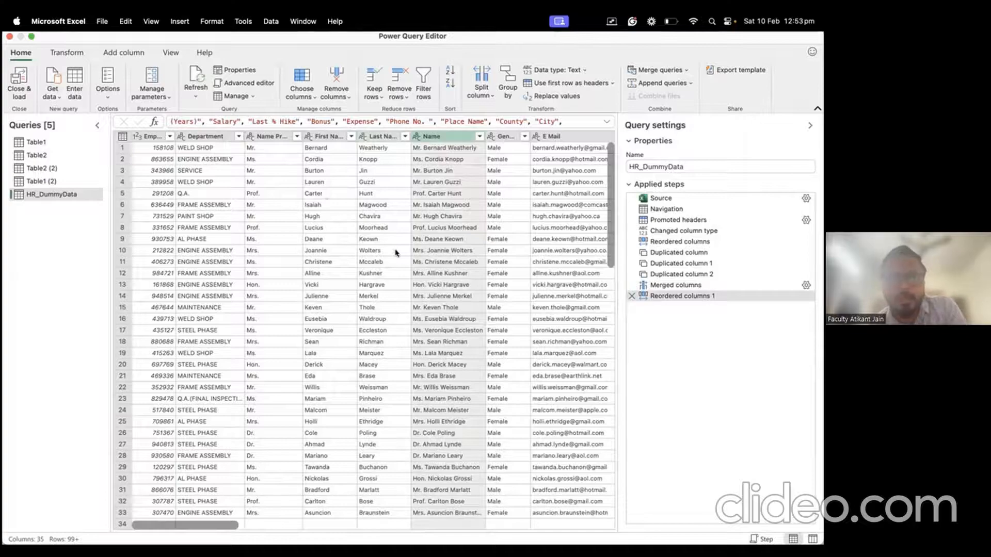
pyautogui.hscroll(5, 396, 253)
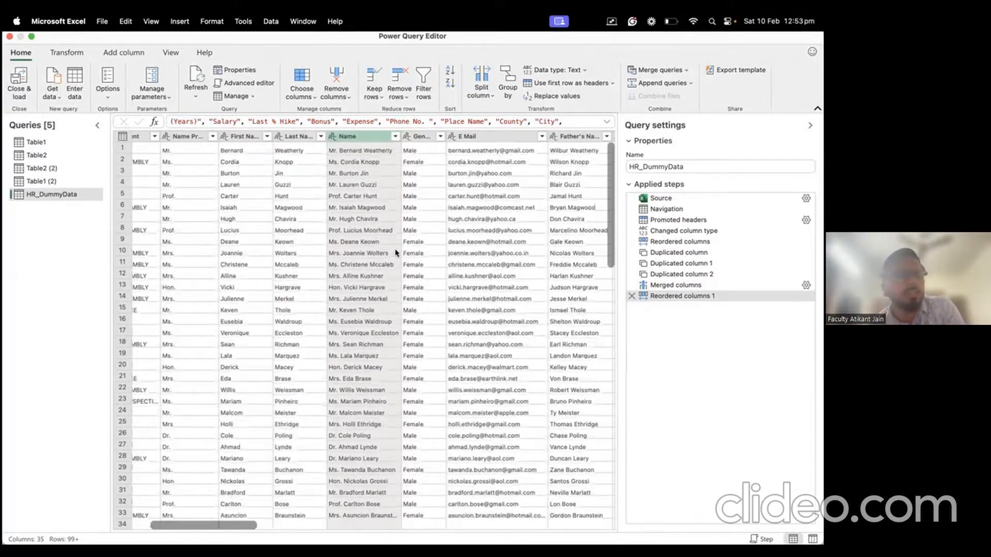
pyautogui.click(474, 138)
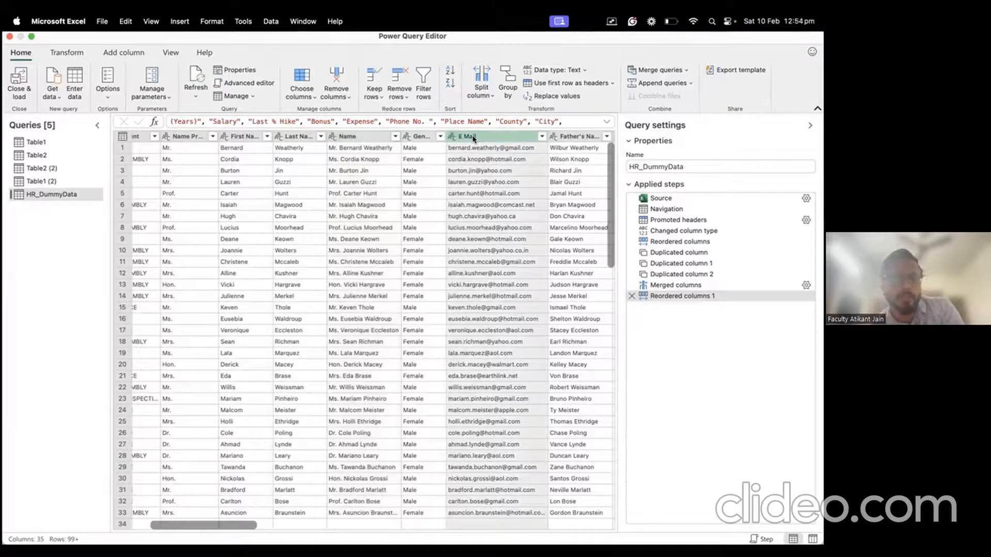
pyautogui.rightClick(473, 137)
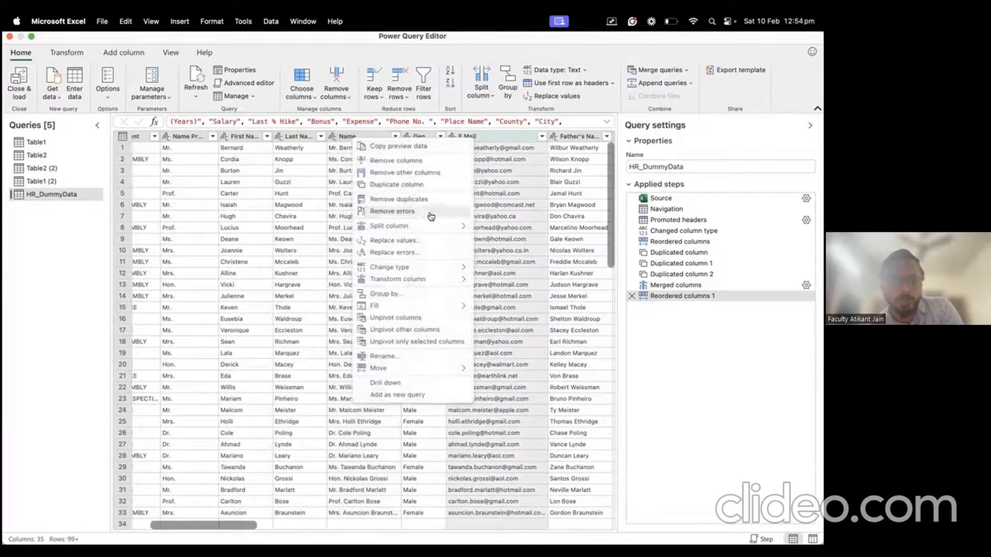
pyautogui.moveTo(431, 227)
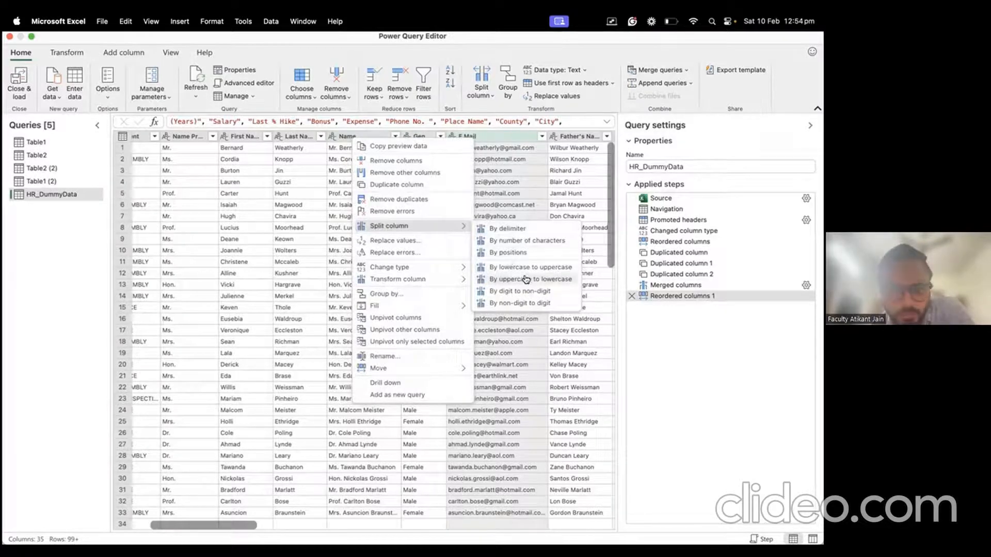
pyautogui.click(274, 236)
pyautogui.hscroll(-3, 274, 235)
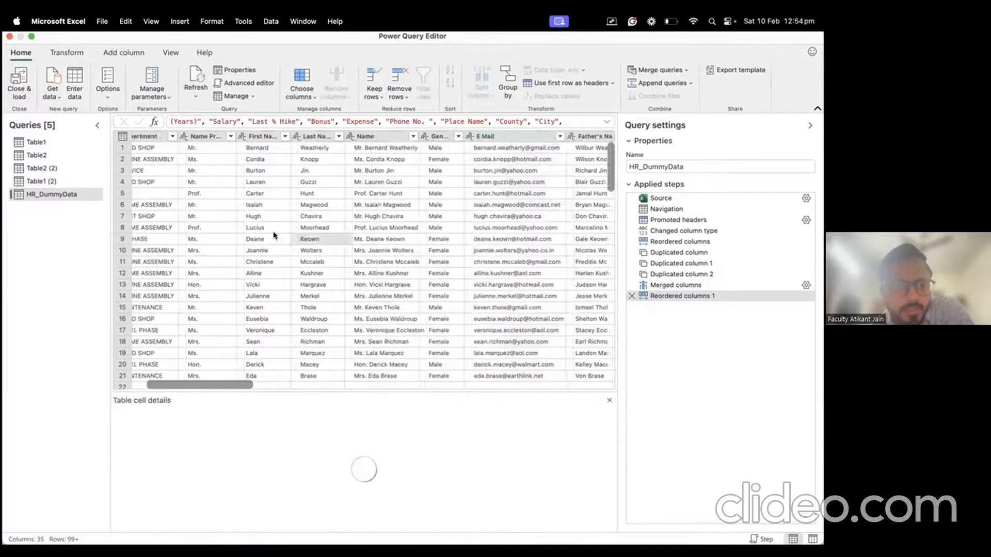
pyautogui.click(202, 136)
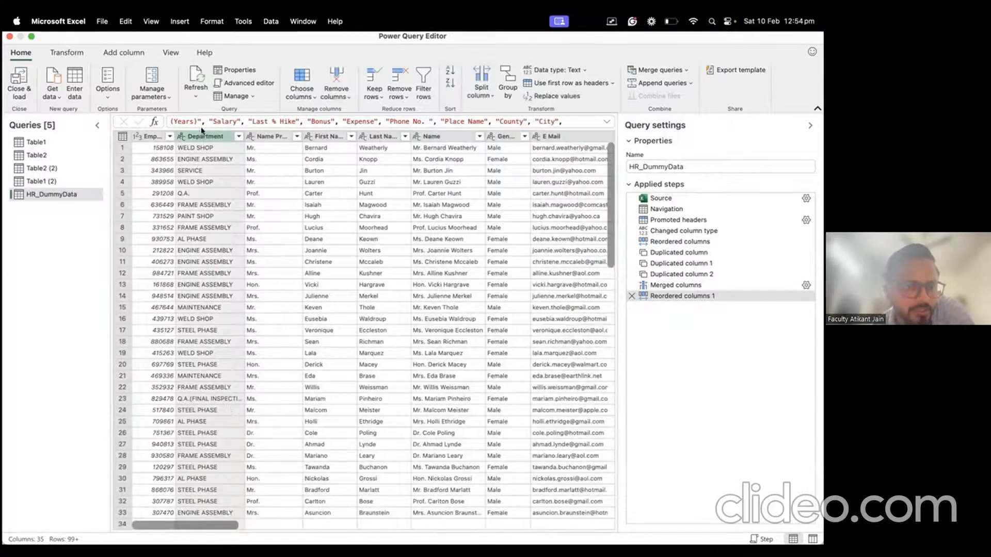
pyautogui.rightClick(202, 136)
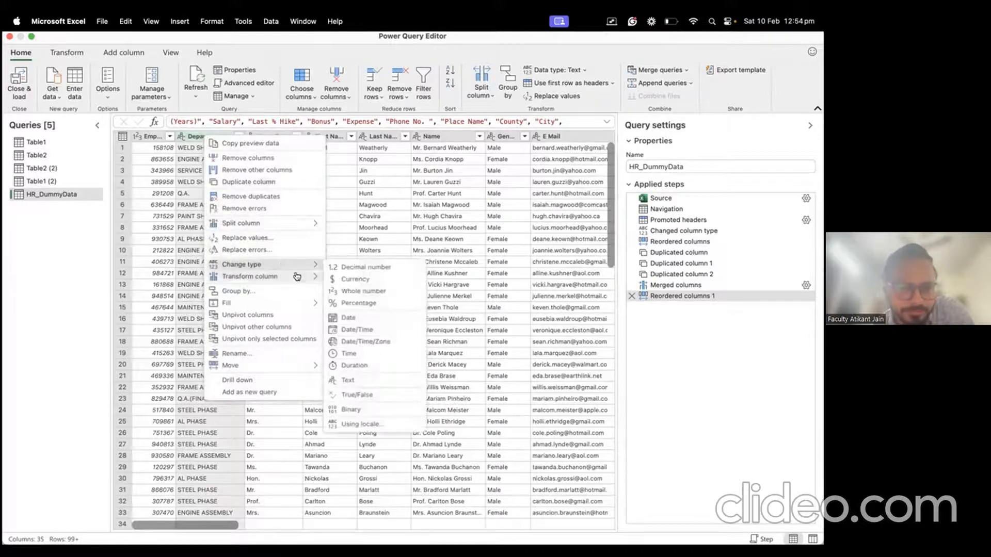
pyautogui.moveTo(296, 277)
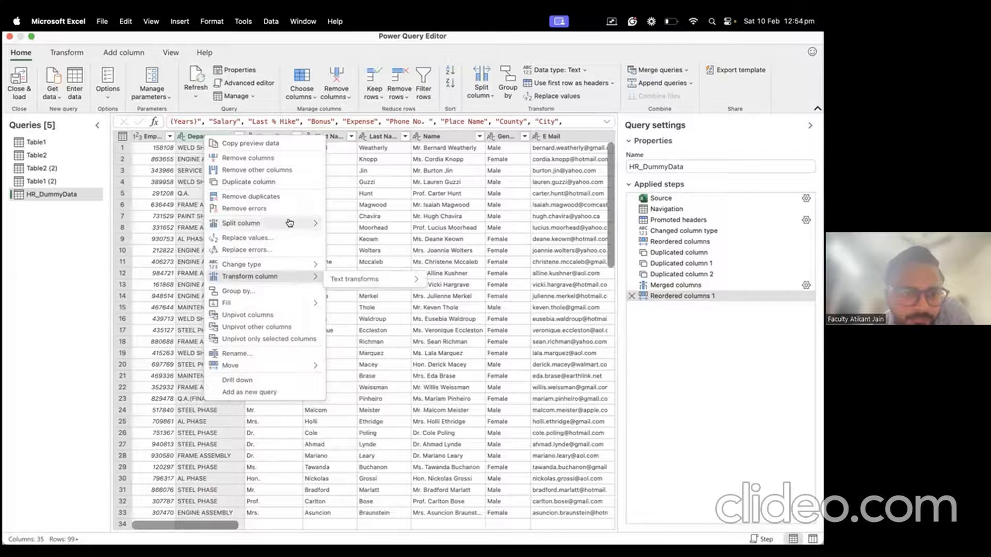
pyautogui.moveTo(290, 223)
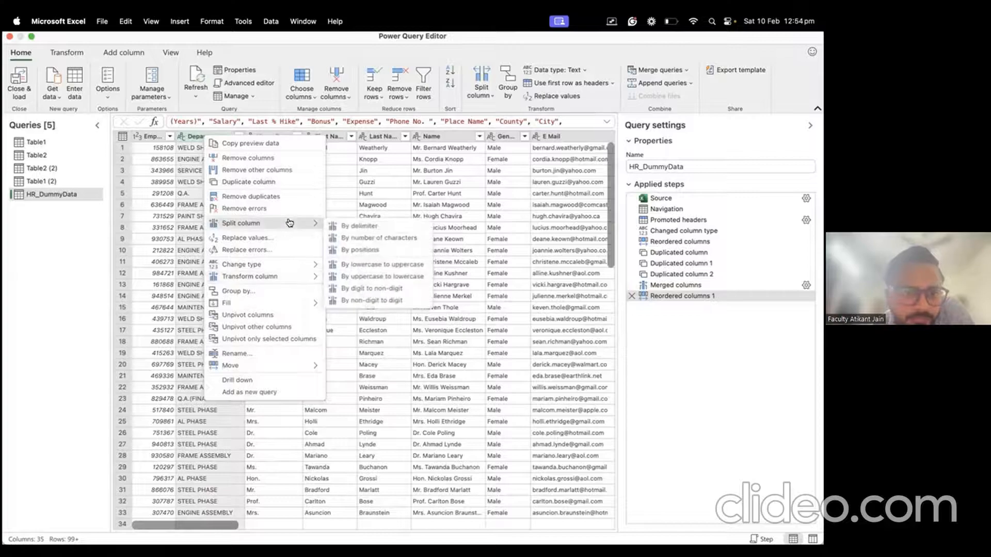
pyautogui.click(371, 276)
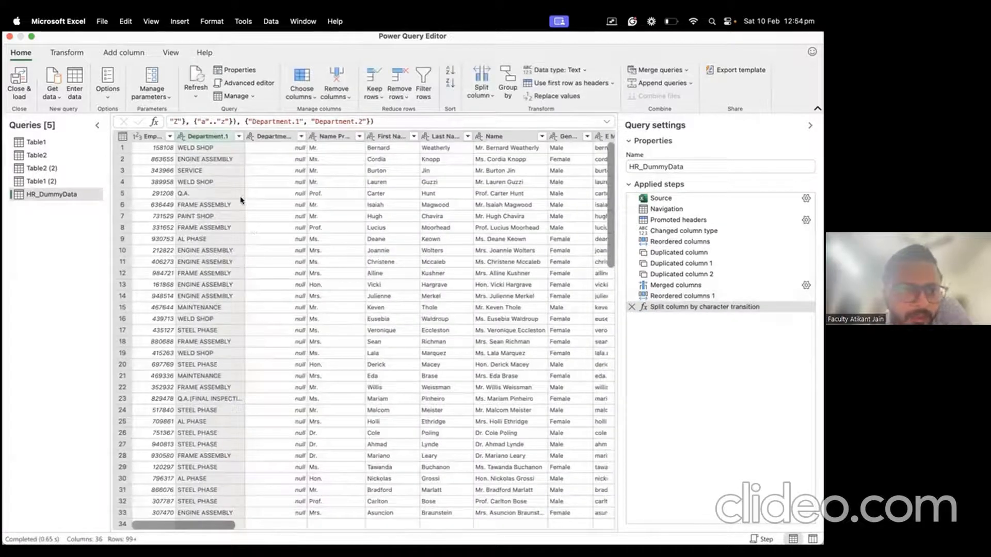
pyautogui.moveTo(632, 313); pyautogui.dragTo(630, 307)
# Step: Remove the character-transition split step and capitalize each word in Department, e.g. Weld Shop
pyautogui.click(631, 308)
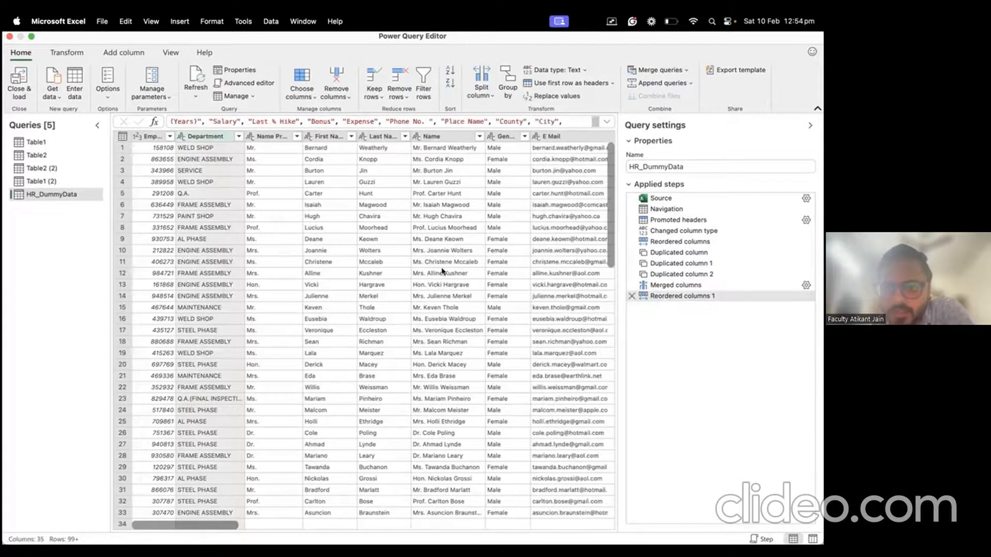
pyautogui.rightClick(207, 138)
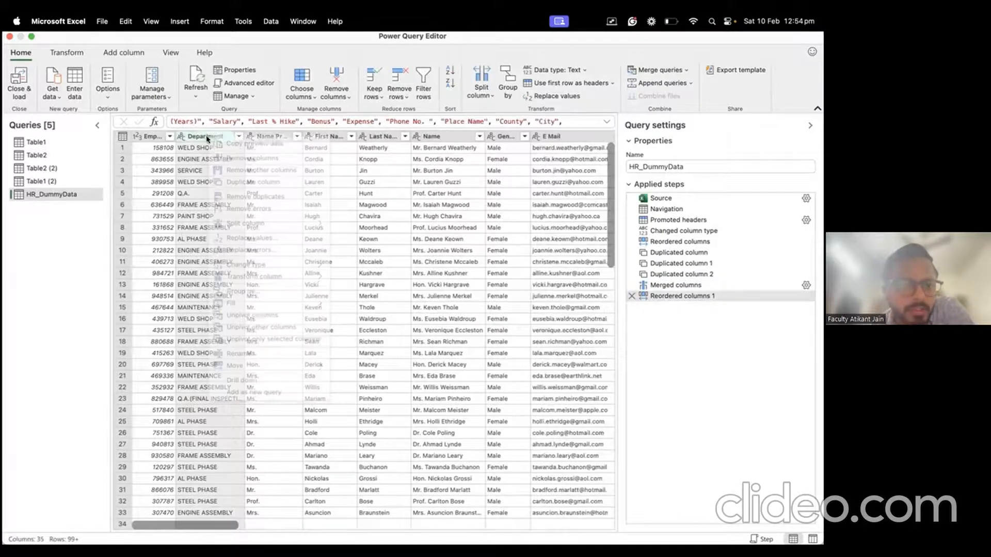
pyautogui.moveTo(263, 284)
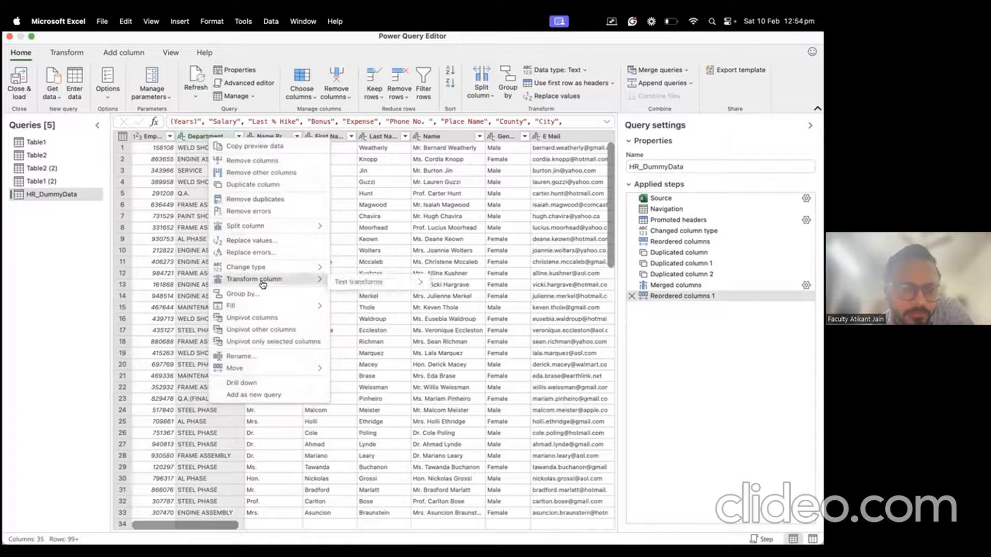
pyautogui.moveTo(270, 305)
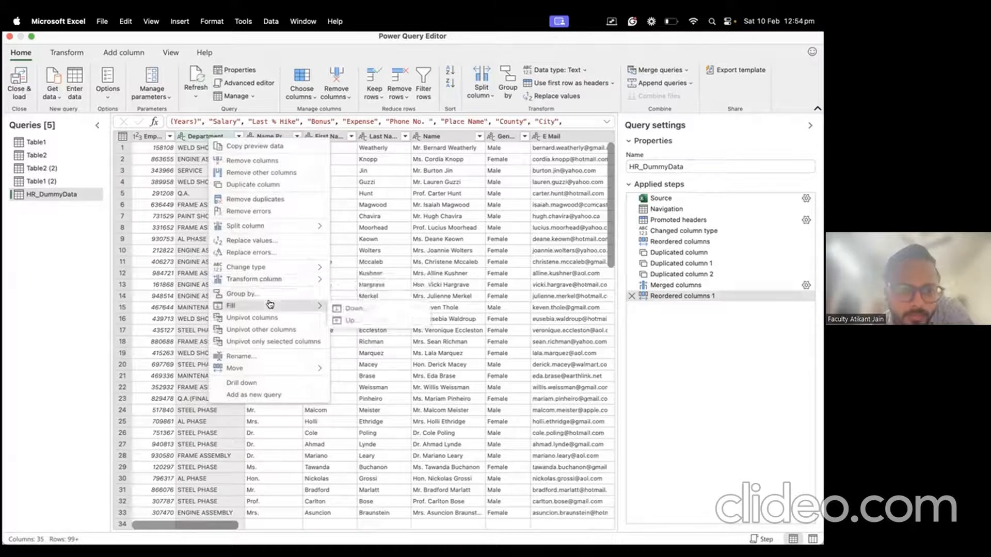
pyautogui.moveTo(275, 231)
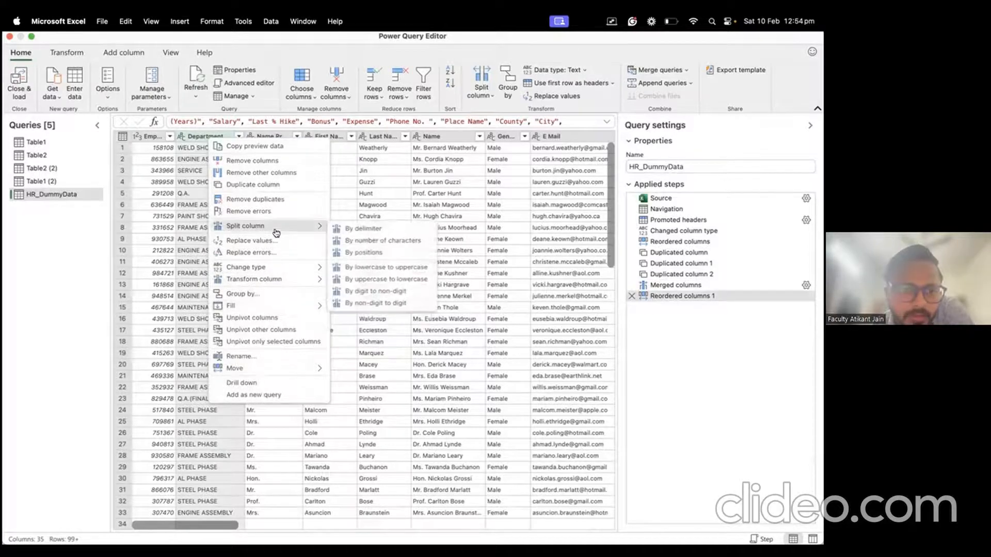
pyautogui.click(197, 164)
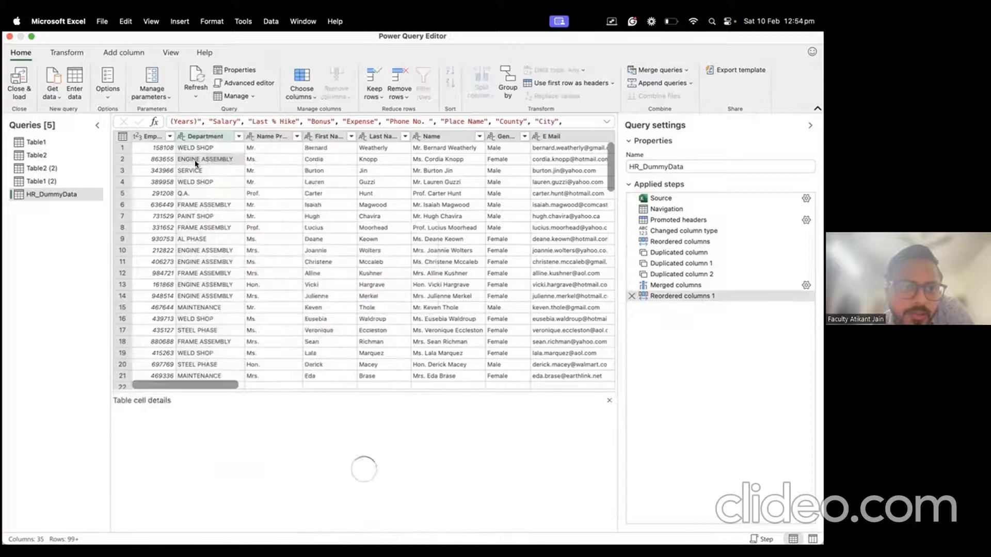
pyautogui.click(204, 136)
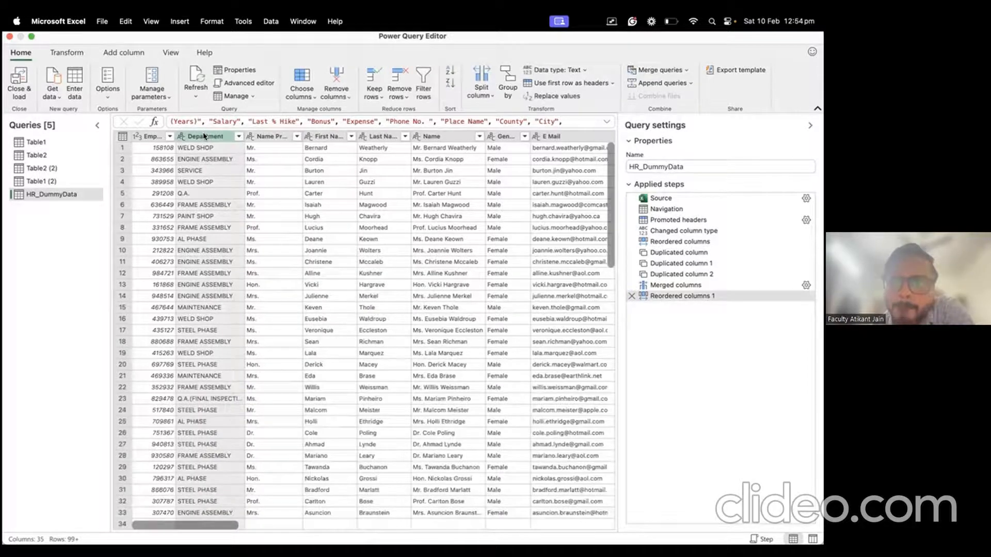
pyautogui.rightClick(204, 136)
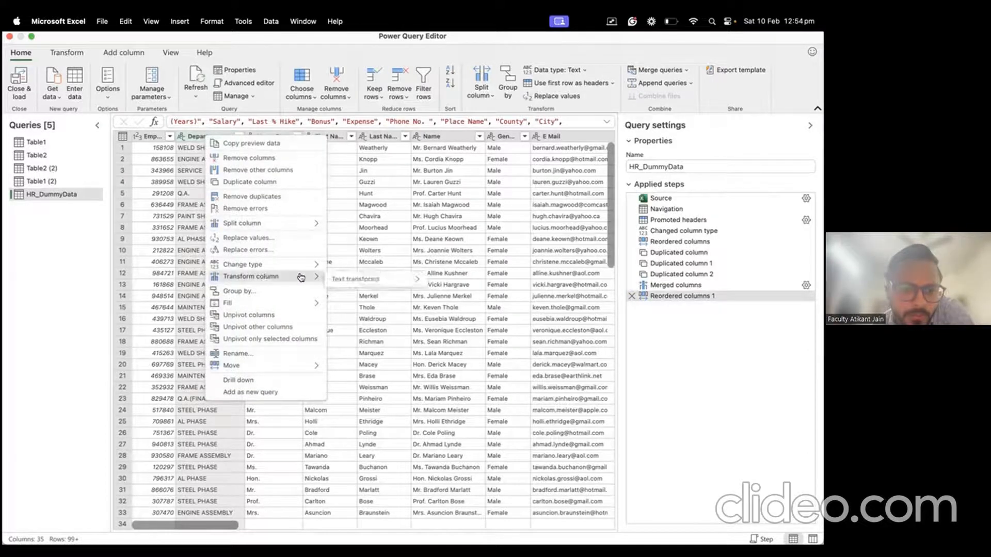
pyautogui.moveTo(357, 282)
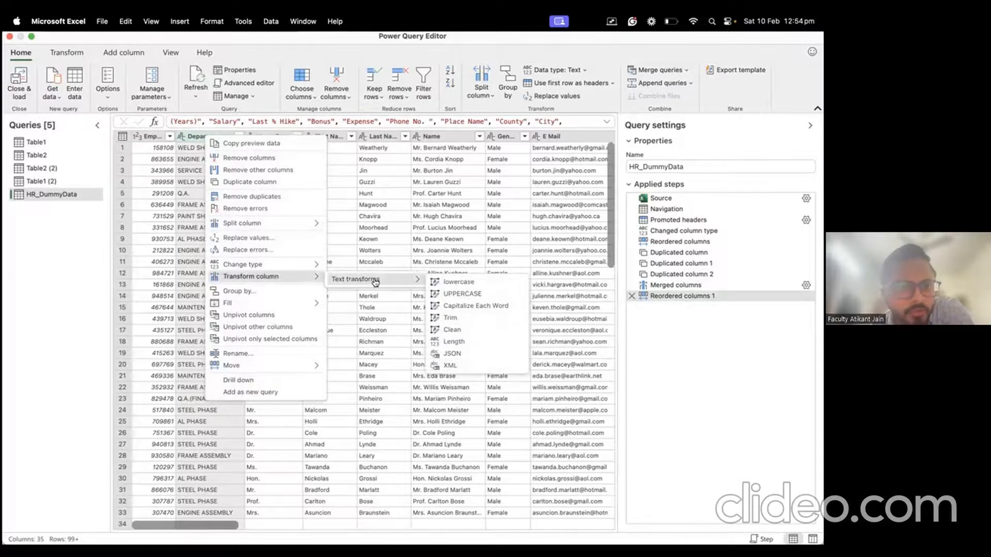
pyautogui.click(468, 307)
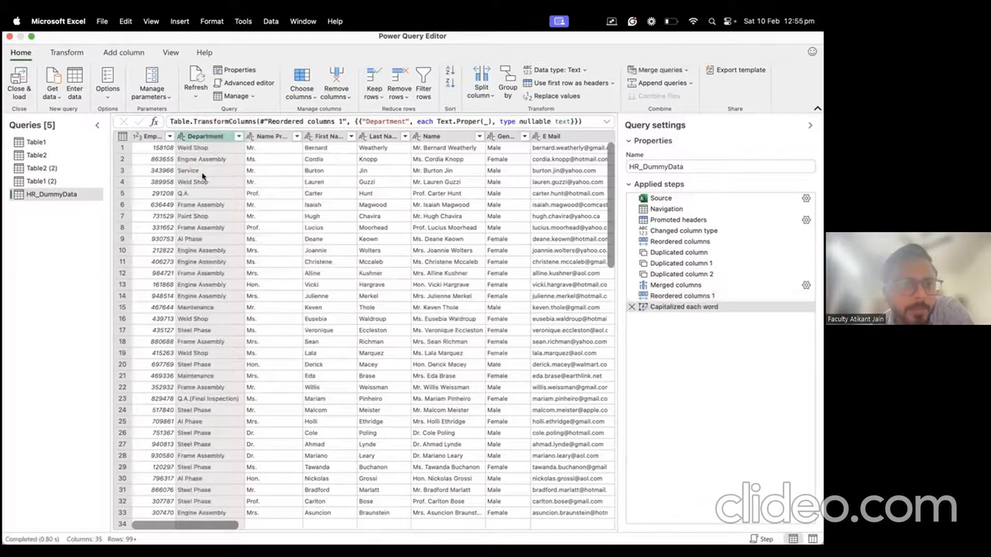
# Step: Show the row 1 Department value, Weld Shop, in the cell details pane
pyautogui.click(194, 149)
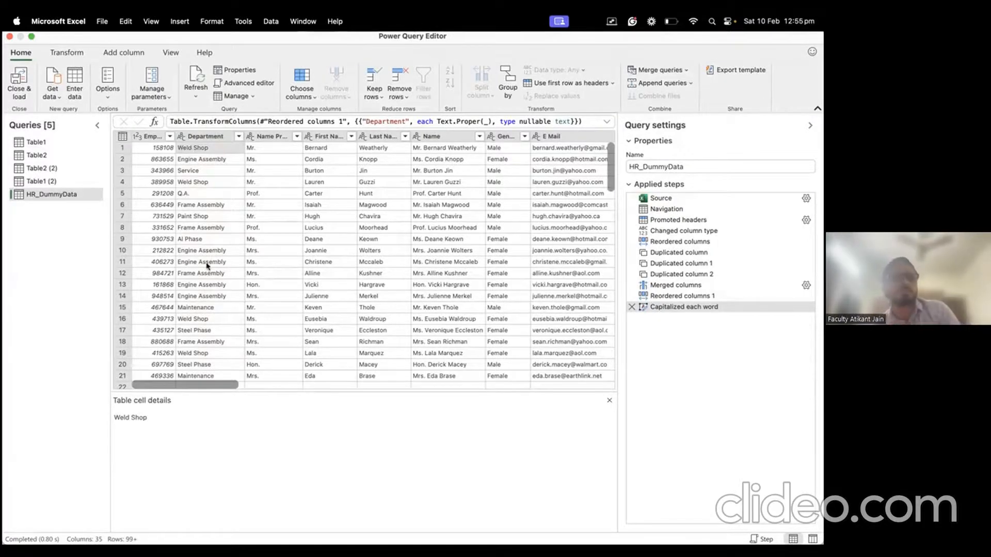
pyautogui.scroll(-5, 206, 264)
pyautogui.scroll(5, 206, 266)
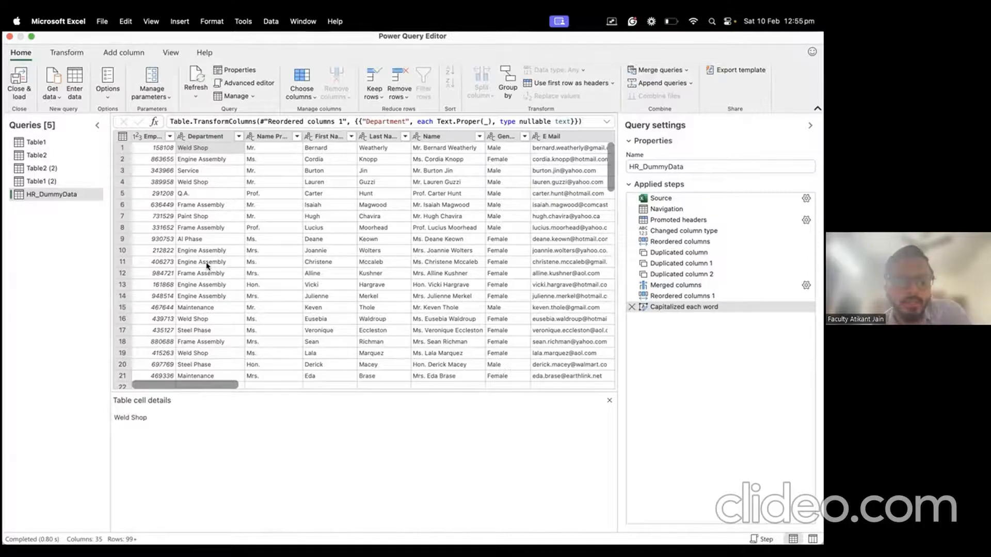
# Step: Convert the Department text to UPPERCASE, then to lowercase
pyautogui.click(201, 136)
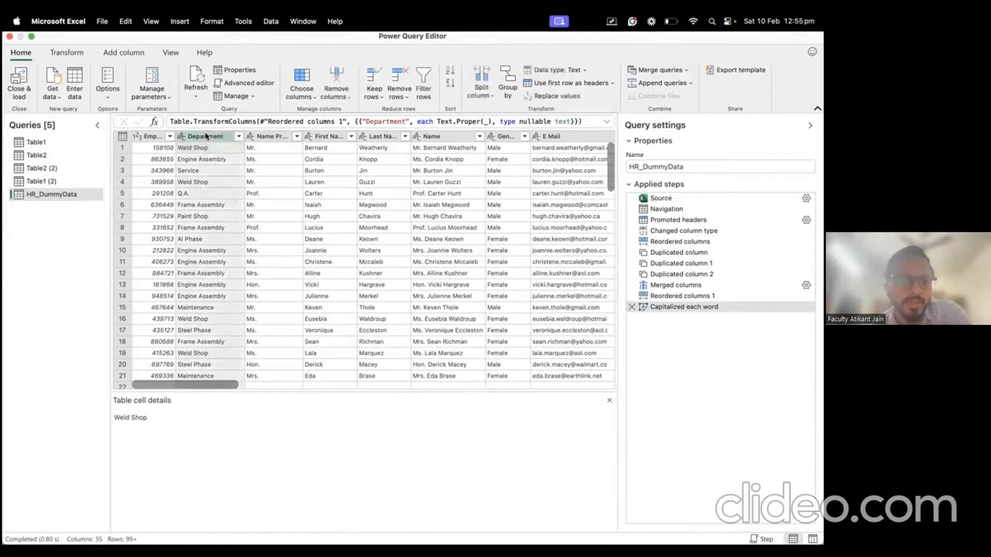
pyautogui.rightClick(207, 137)
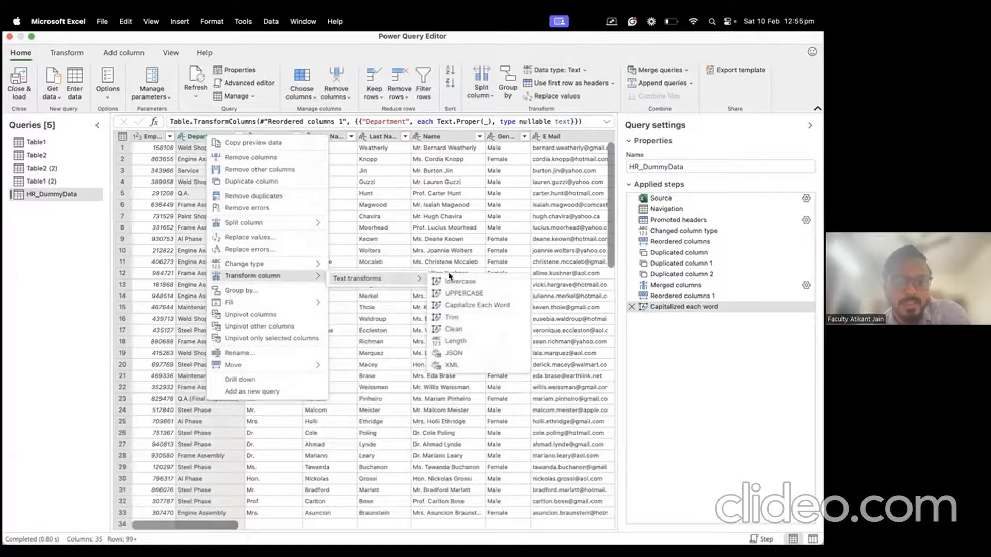
pyautogui.click(456, 295)
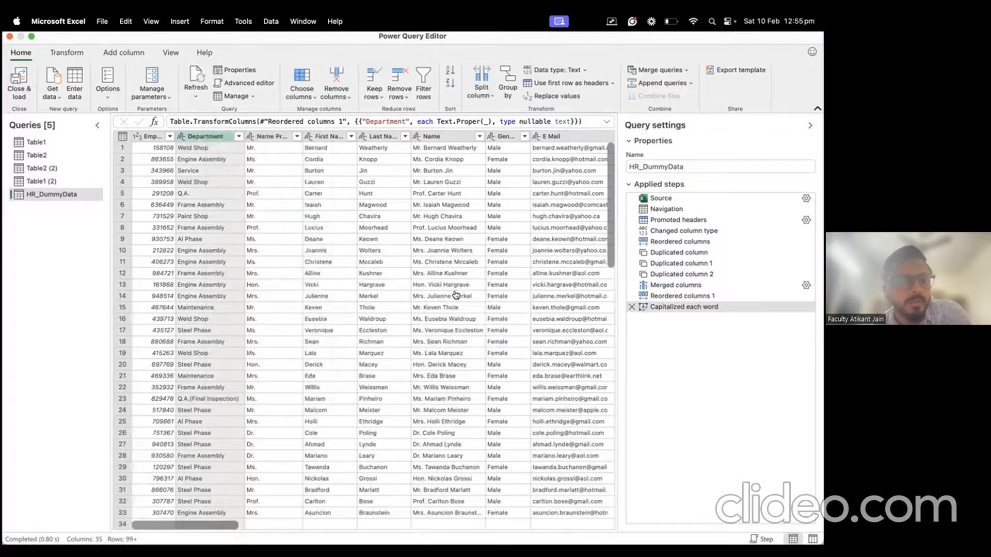
pyautogui.rightClick(200, 138)
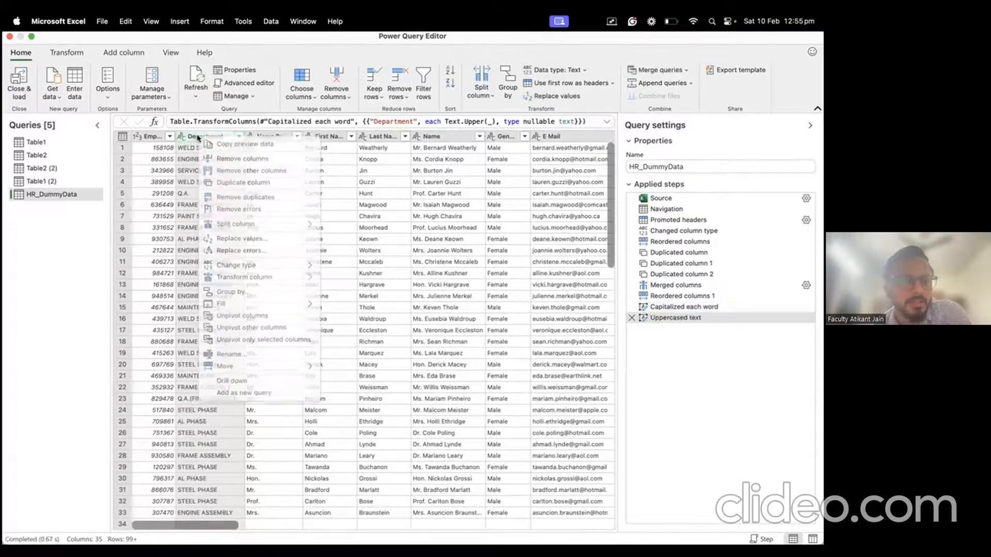
pyautogui.moveTo(275, 281)
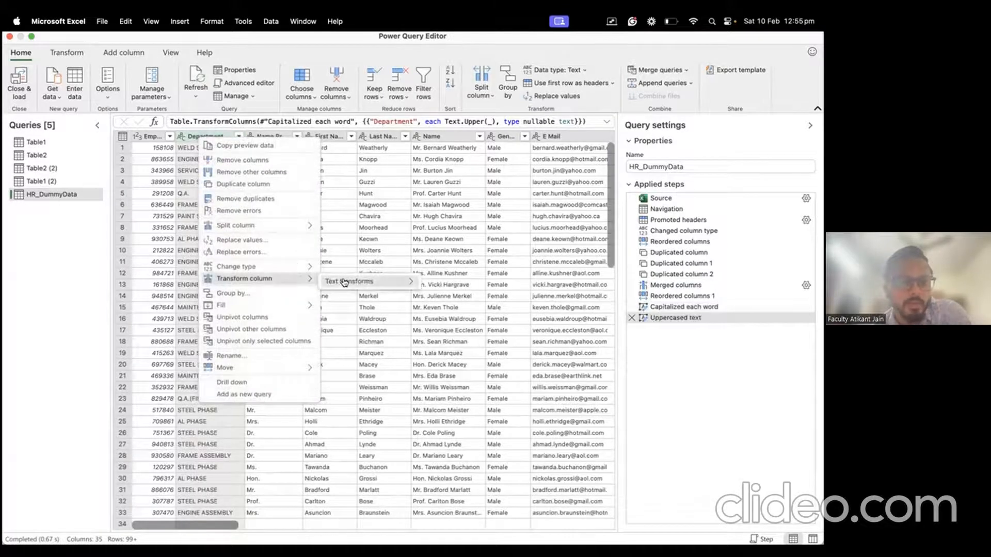
pyautogui.click(441, 283)
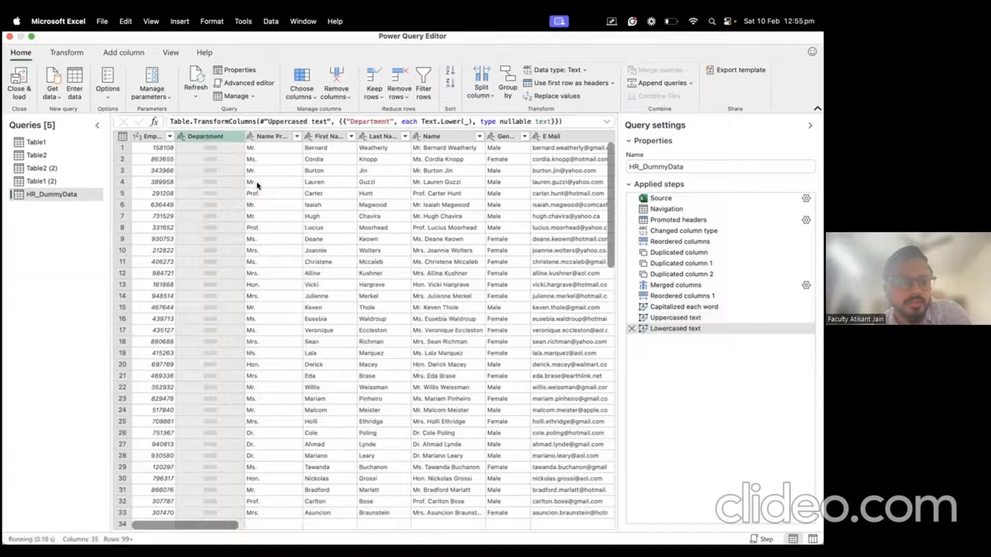
# Step: Replace the Department values with their text length
pyautogui.rightClick(213, 138)
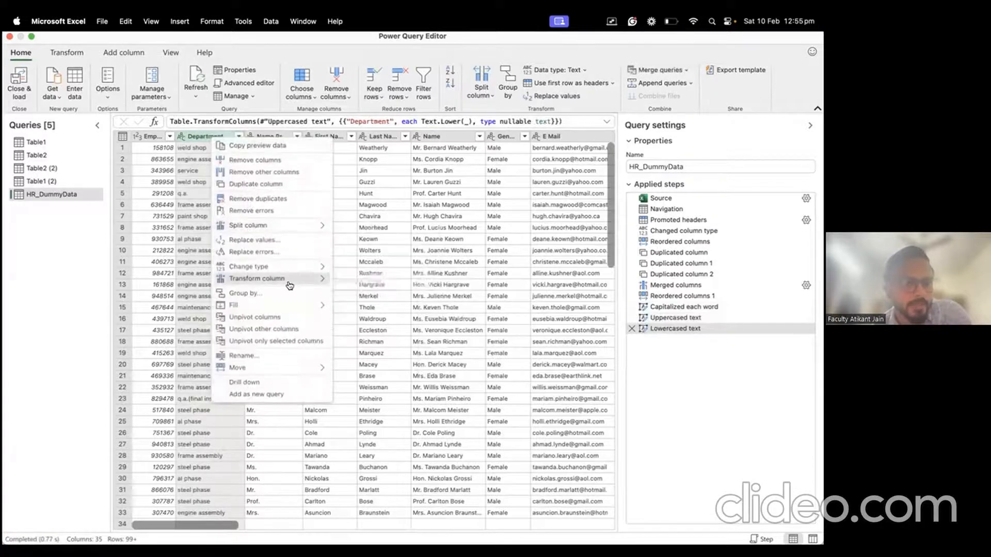
pyautogui.moveTo(297, 285)
pyautogui.moveTo(397, 283)
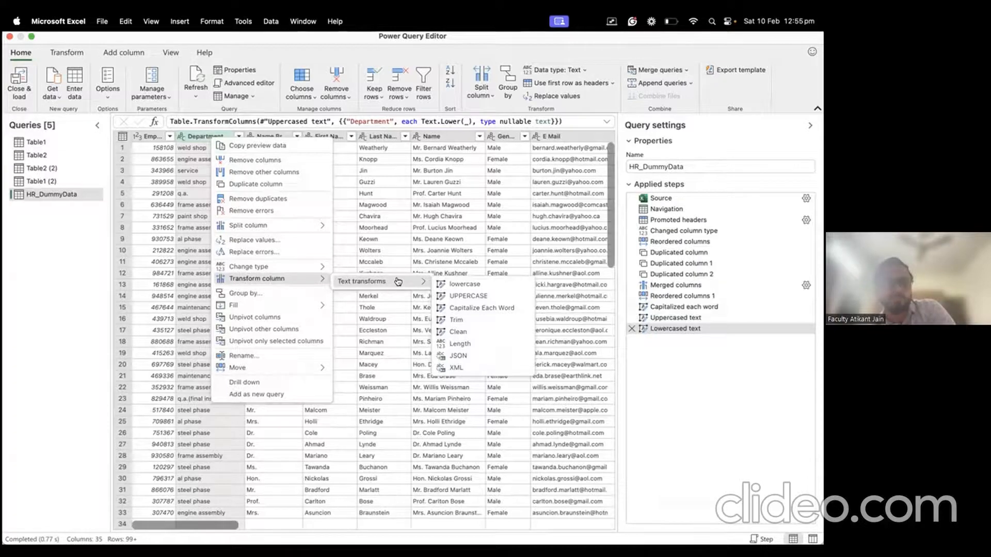
pyautogui.click(455, 343)
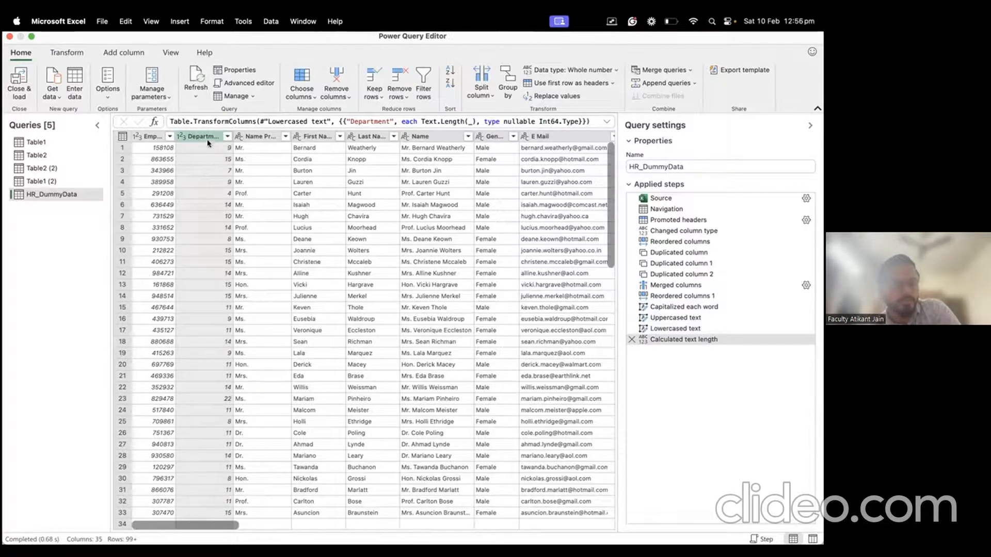
# Step: Delete the Calculated text length step and view the Keown and Mr. cell details
pyautogui.click(632, 340)
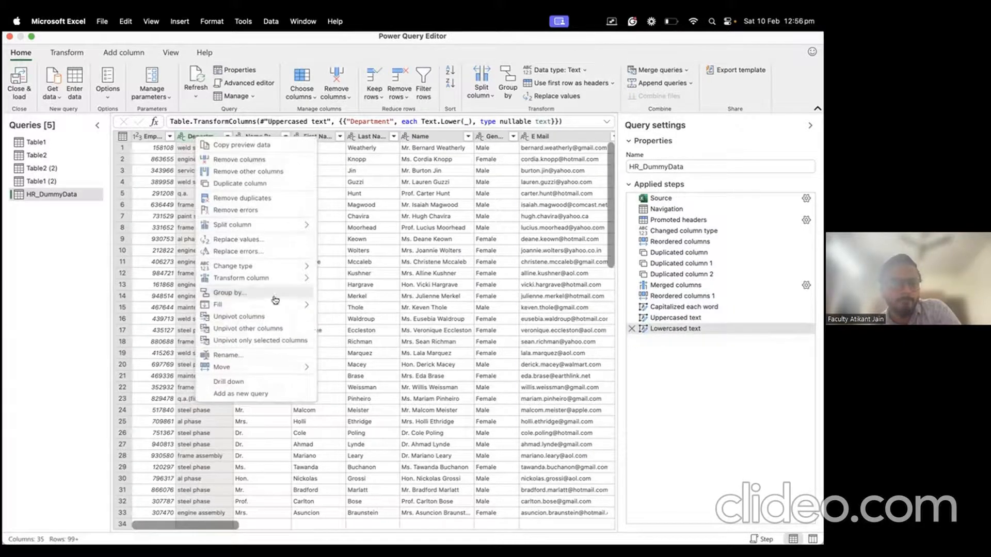
pyautogui.moveTo(279, 278)
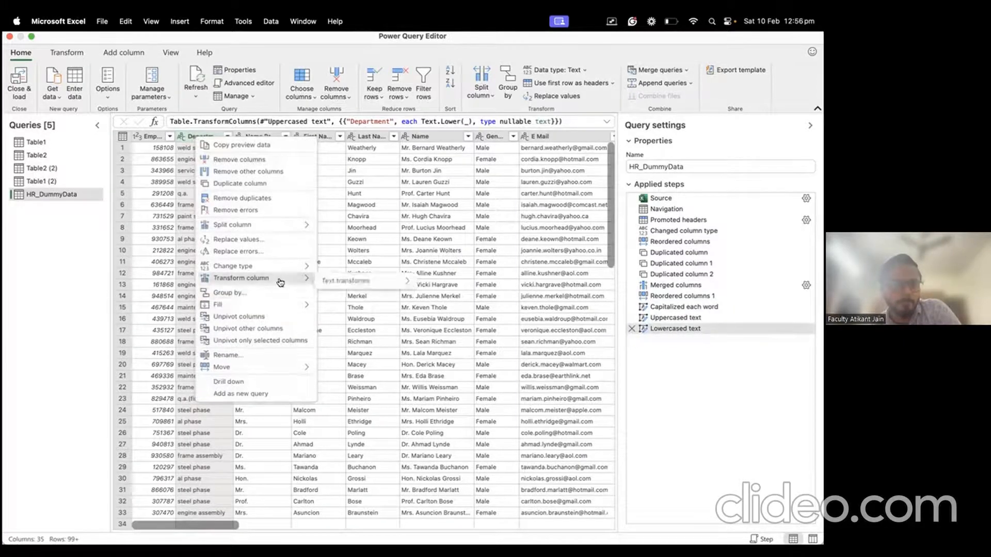
pyautogui.moveTo(380, 281)
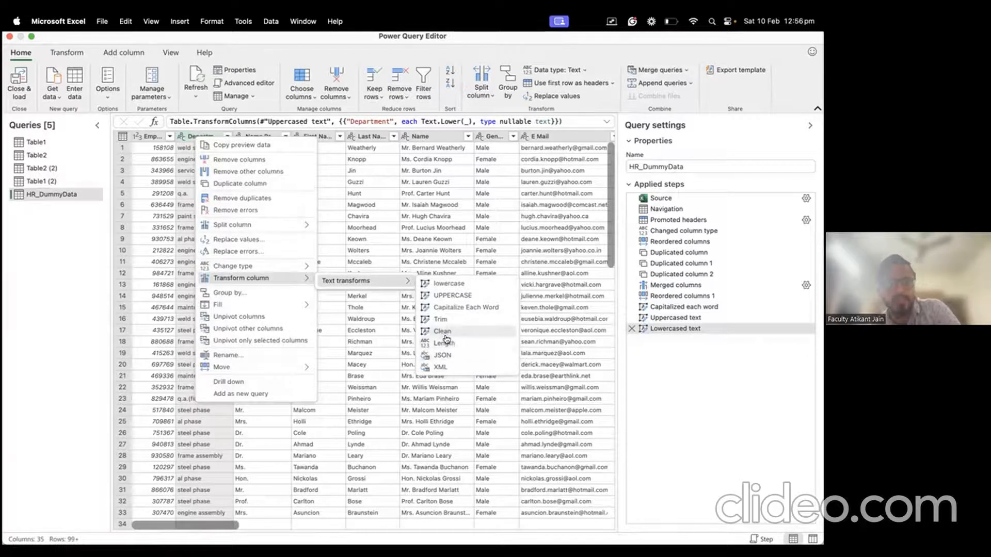
pyautogui.click(396, 237)
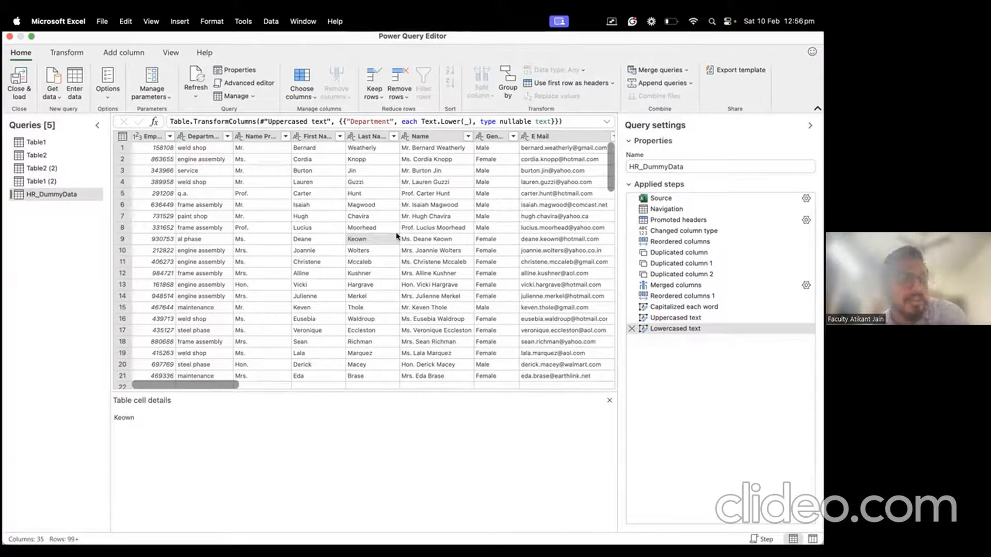
pyautogui.click(264, 171)
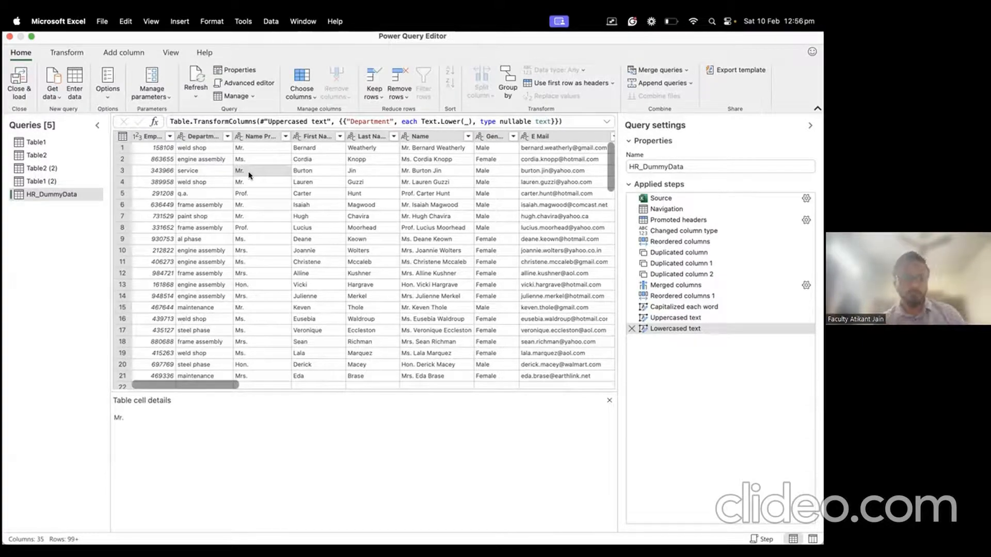
# Step: Show the Change type data-type choices for the Name Prefix column
pyautogui.rightClick(248, 137)
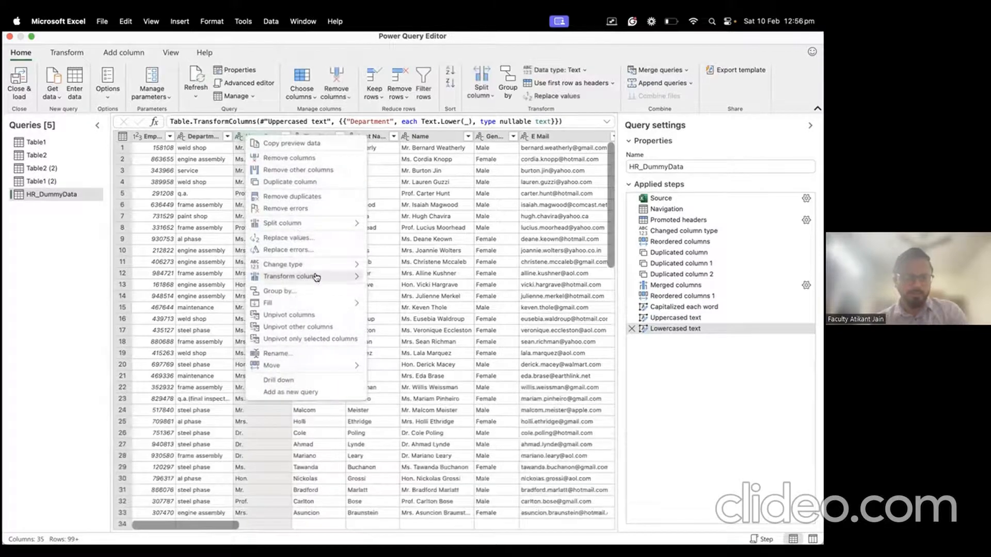
pyautogui.moveTo(316, 277)
pyautogui.moveTo(384, 280)
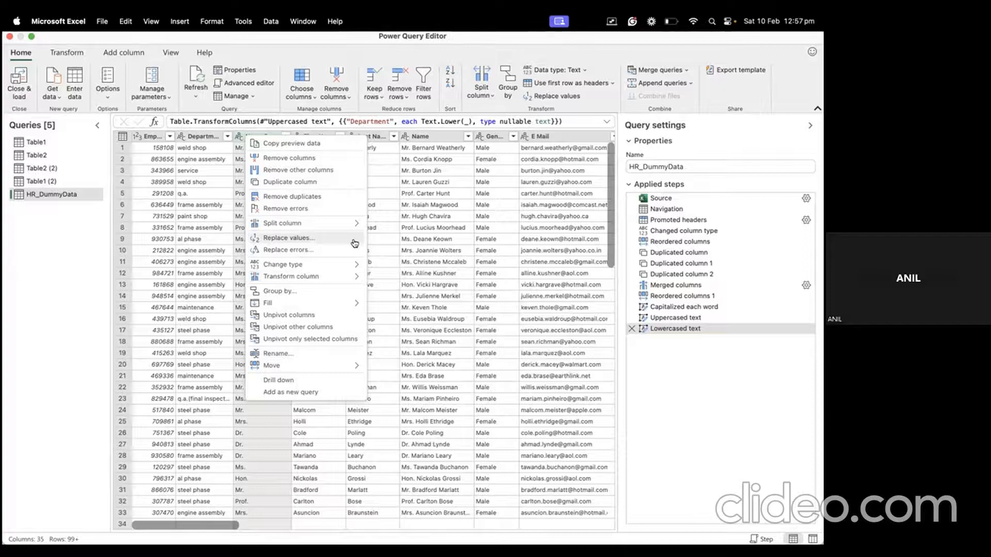
pyautogui.moveTo(351, 268)
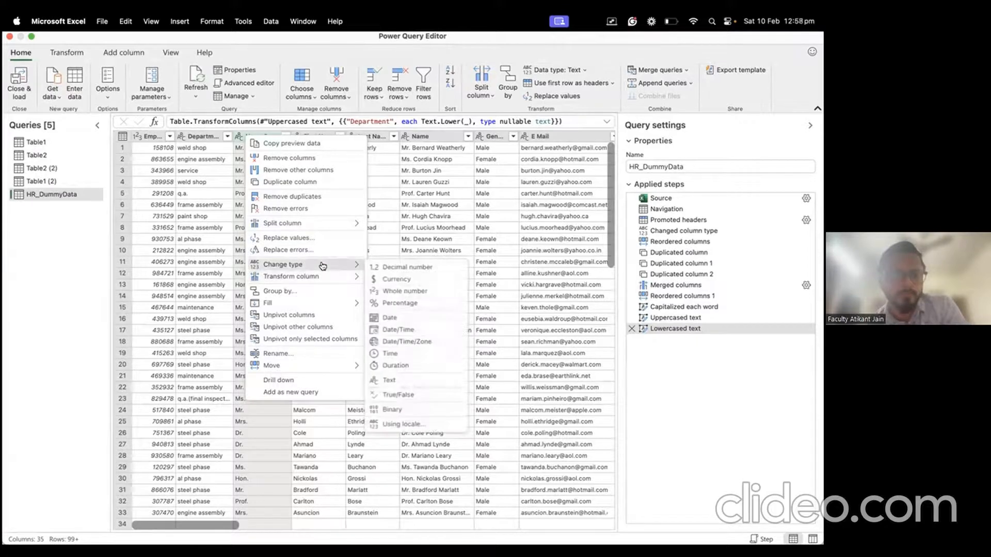
# Step: Replace errors in the Department column with None
pyautogui.click(180, 220)
pyautogui.click(197, 137)
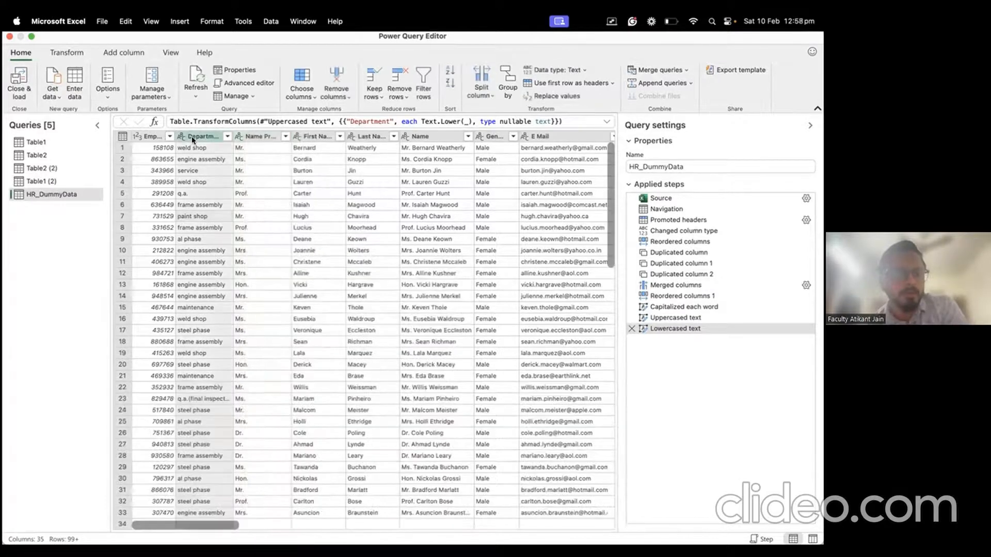
pyautogui.rightClick(206, 144)
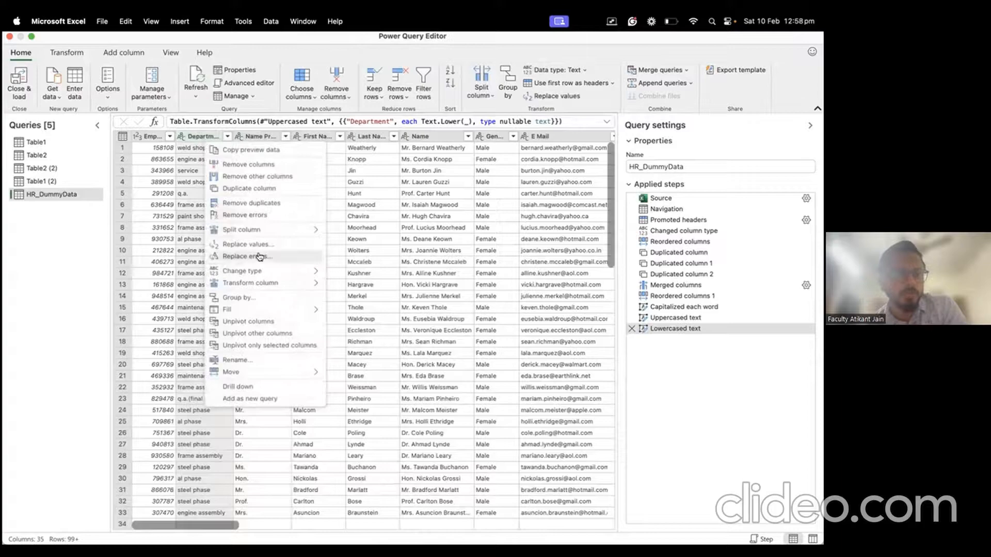
pyautogui.click(268, 261)
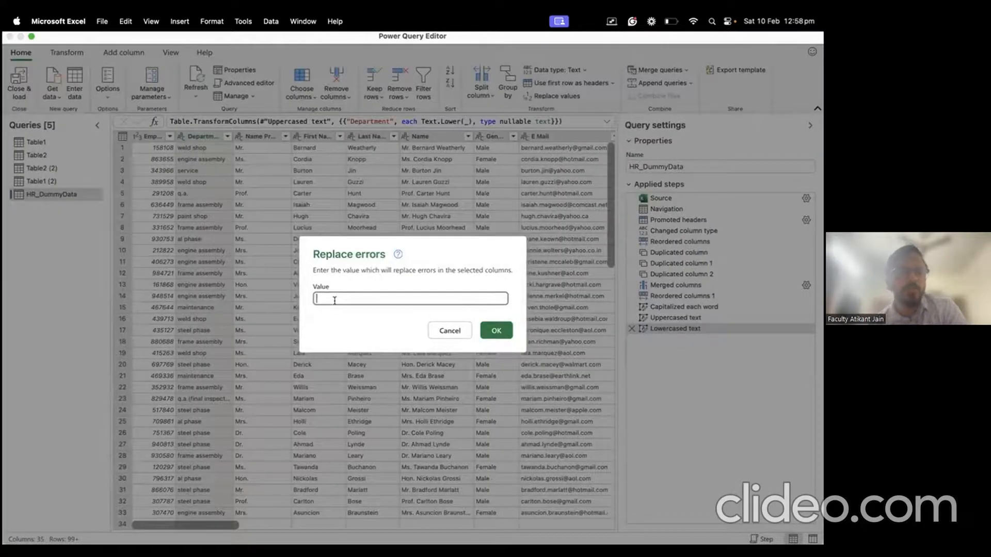
pyautogui.write('None')
pyautogui.press('Return')
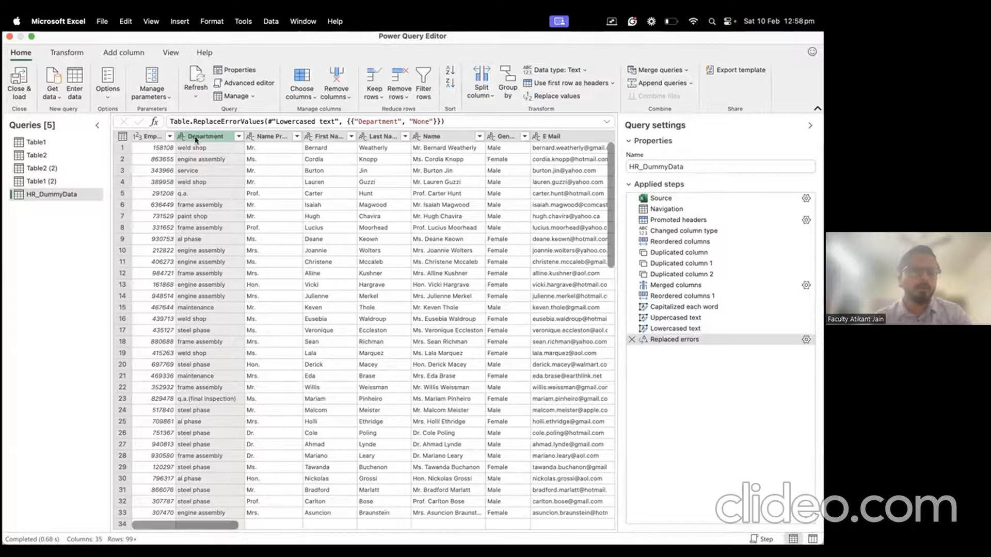
pyautogui.hscroll(10, 271, 241)
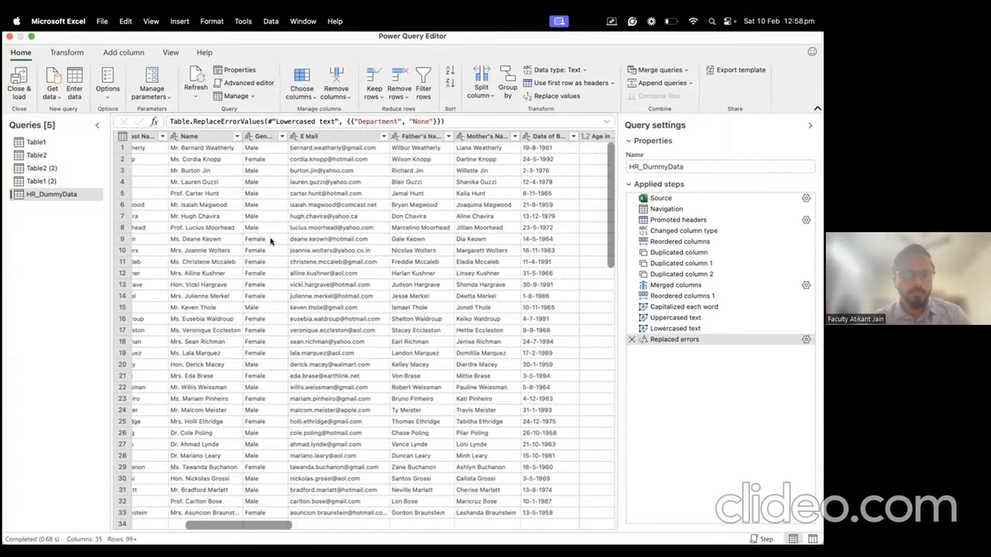
# Step: Select the Age in Yrs. column, checking its first value along the way
pyautogui.hscroll(15, 271, 240)
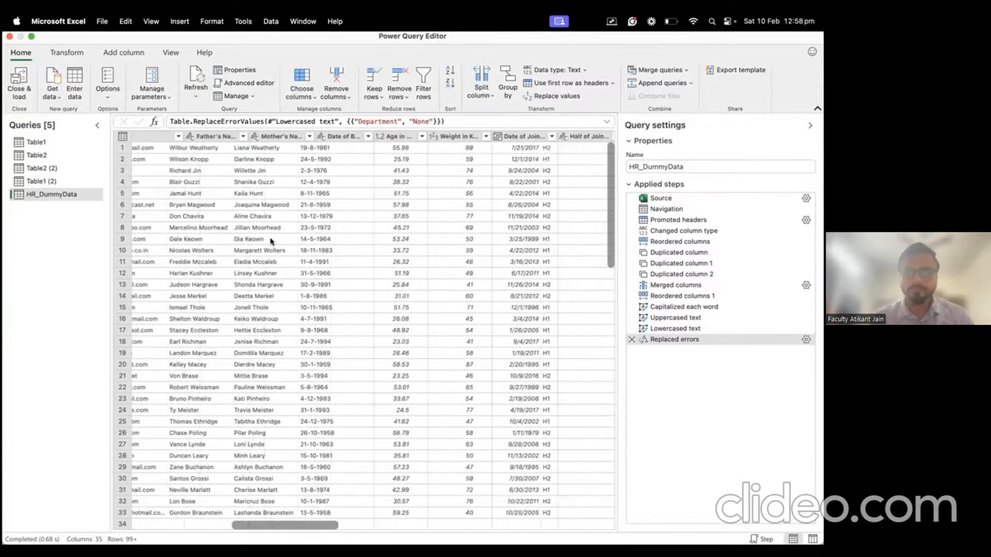
pyautogui.hscroll(-5, 343, 243)
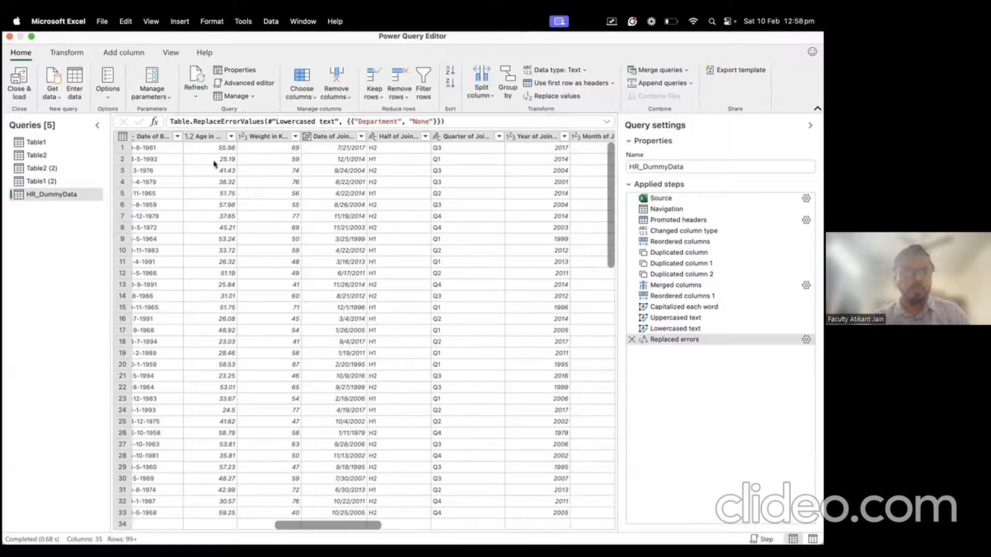
pyautogui.click(207, 136)
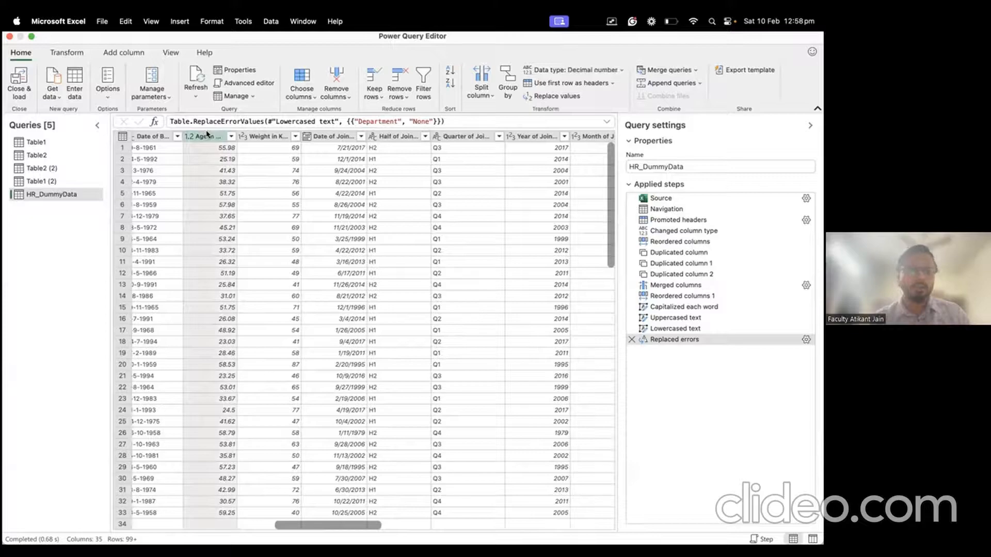
pyautogui.rightClick(207, 134)
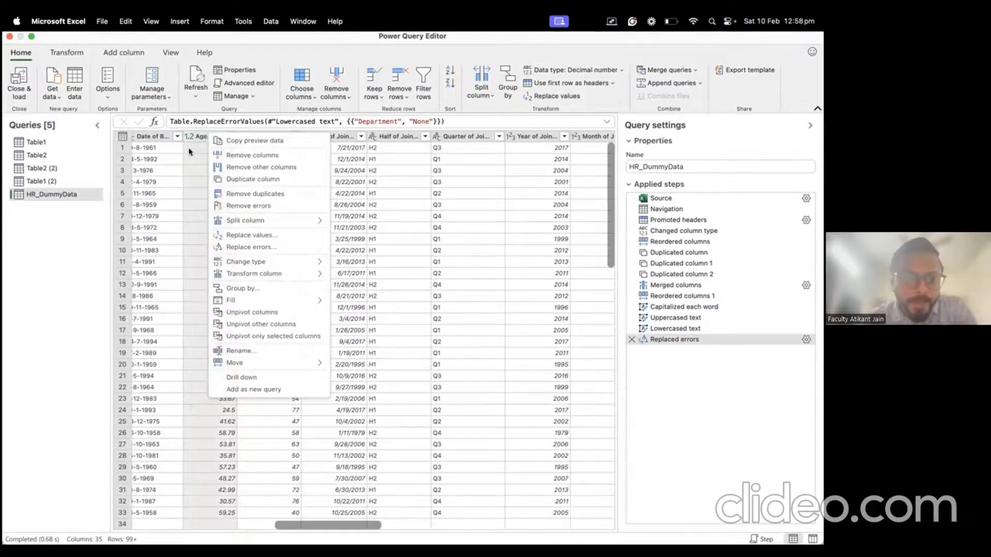
pyautogui.click(192, 151)
pyautogui.click(205, 138)
# Step: Start a conditional column named Age>50 that tests whether Age in Yrs. is greater than 50
pyautogui.click(120, 53)
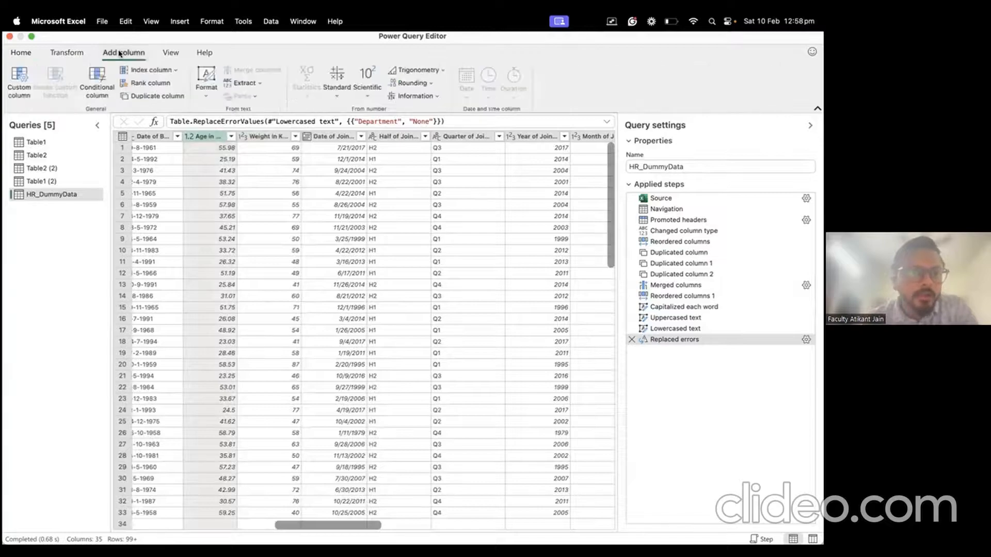
pyautogui.click(106, 85)
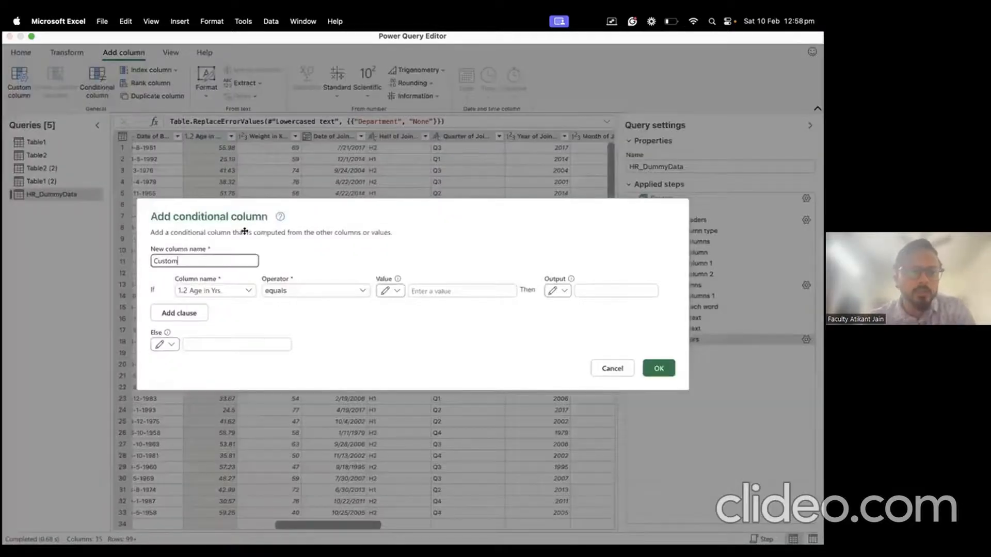
pyautogui.doubleClick(215, 260)
pyautogui.write('Age>50')
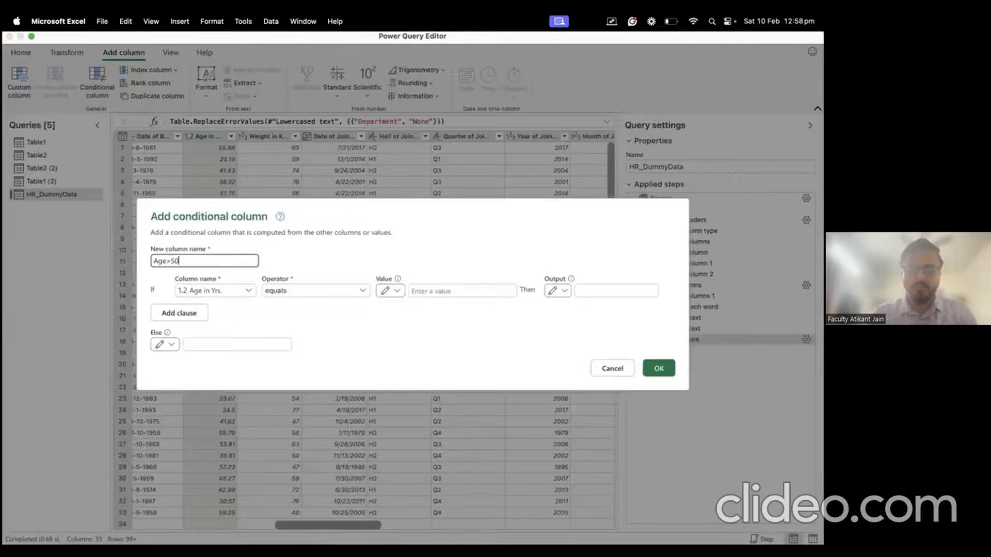
pyautogui.click(235, 291)
pyautogui.click(219, 456)
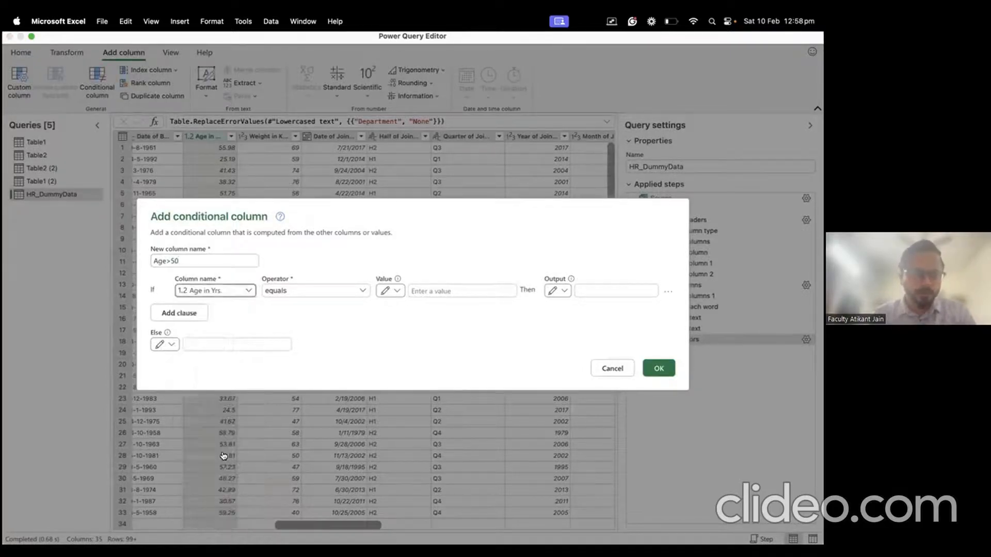
pyautogui.click(298, 290)
pyautogui.click(302, 333)
pyautogui.click(410, 290)
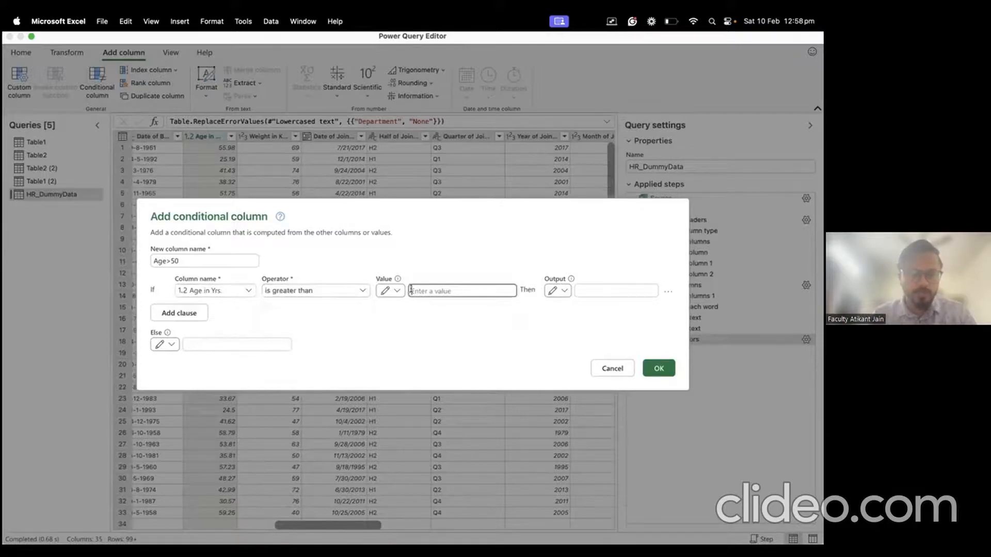
pyautogui.write('50')
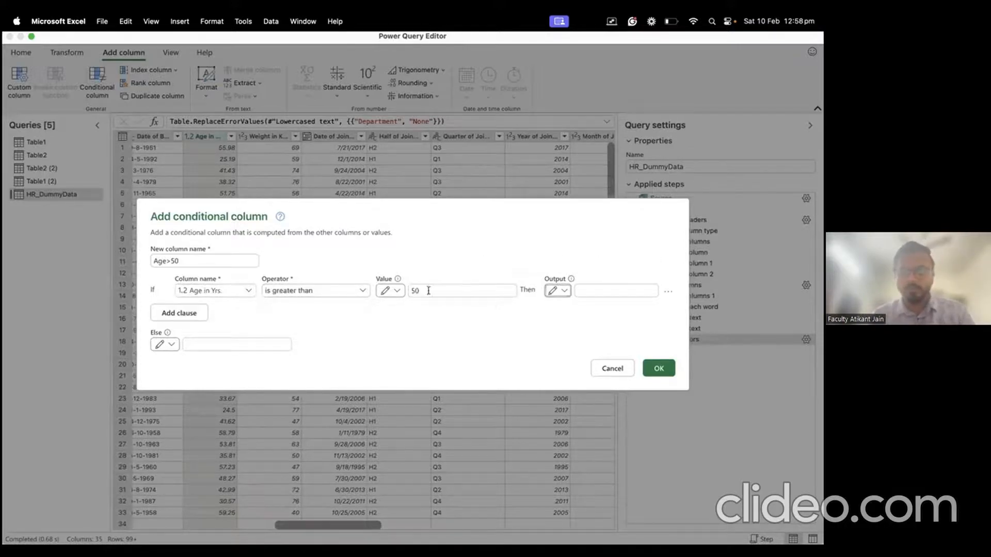
# Step: Make the conditional column output Yes for matching rows and No otherwise, and confirm
pyautogui.click(590, 290)
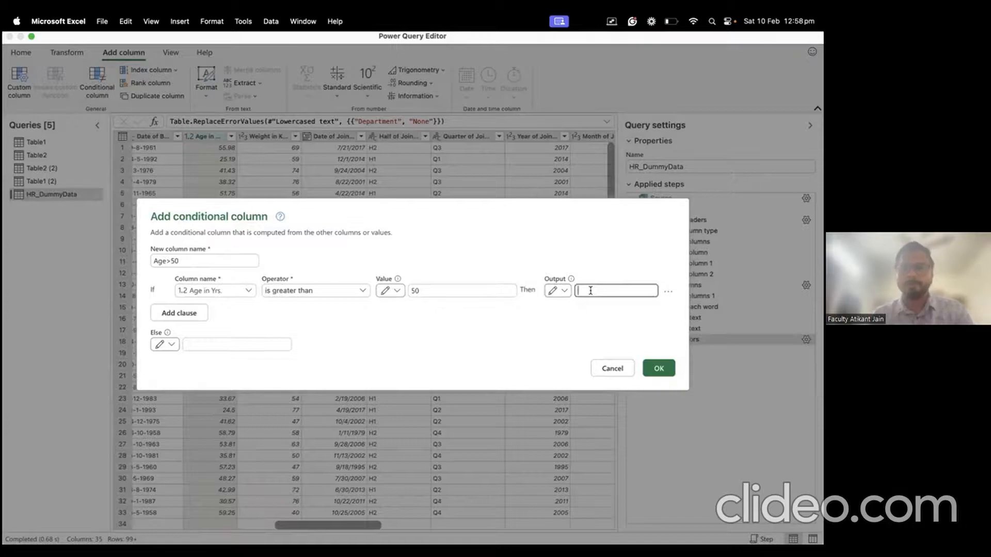
pyautogui.write('Yes')
pyautogui.press('BackSpace')
pyautogui.press('BackSpace')
pyautogui.press('BackSpace')
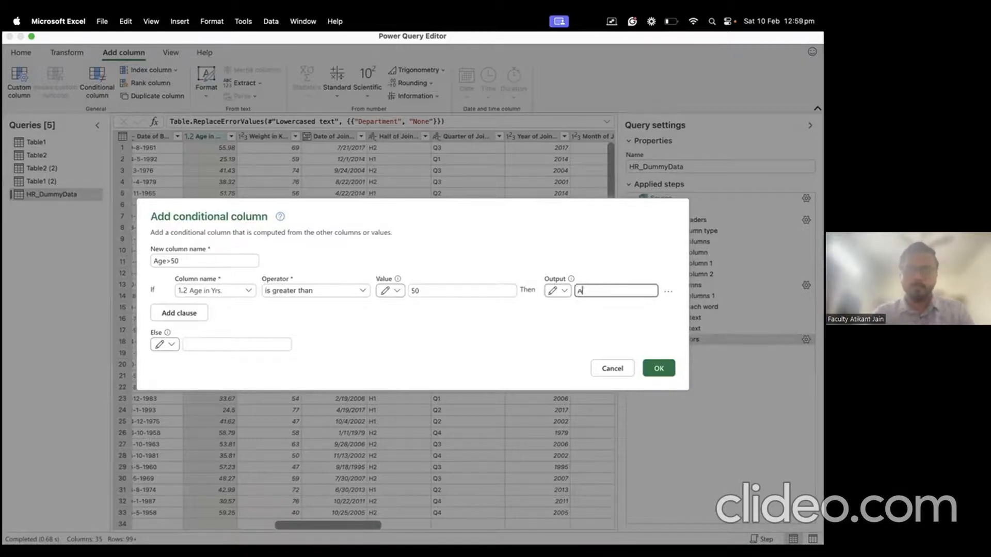
pyautogui.write('Yes')
pyautogui.click(286, 345)
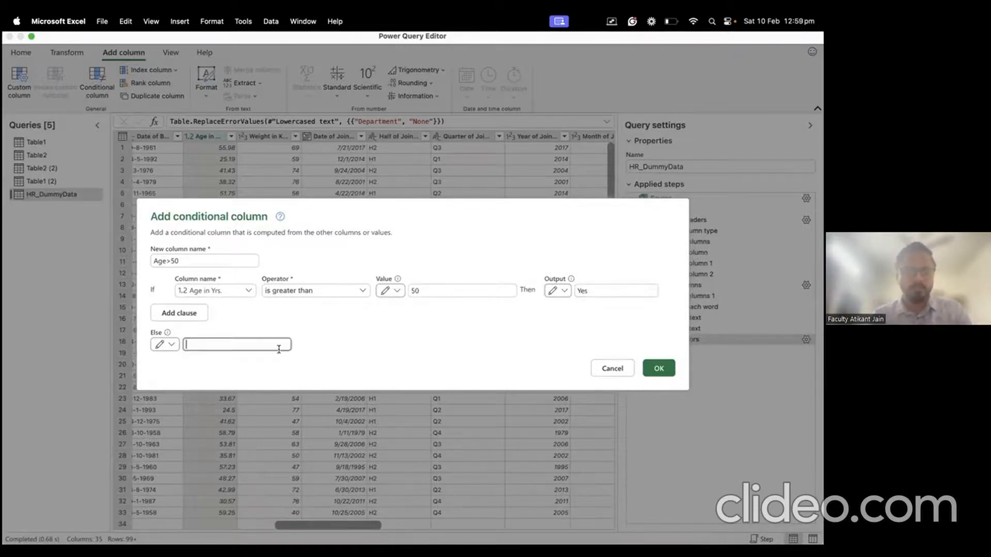
pyautogui.write('No')
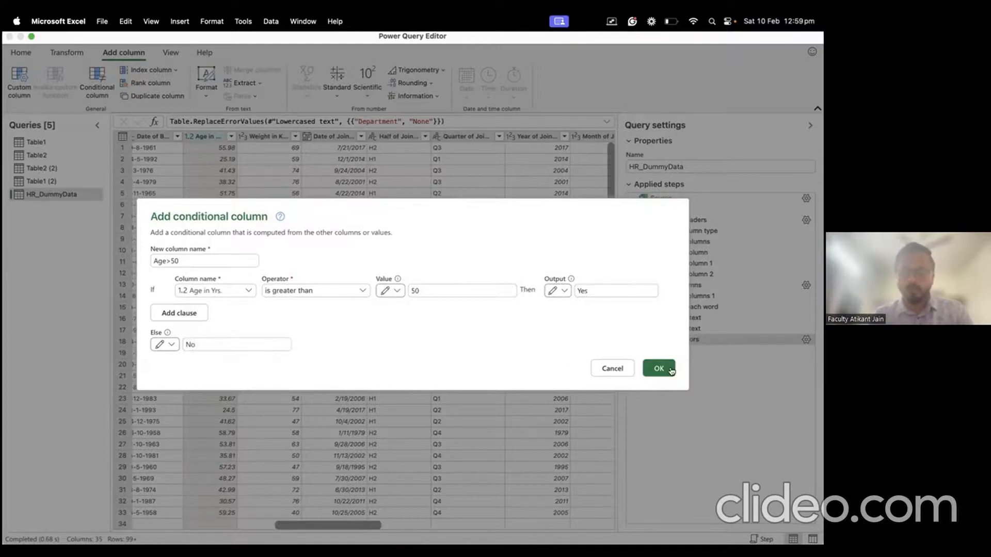
pyautogui.click(658, 367)
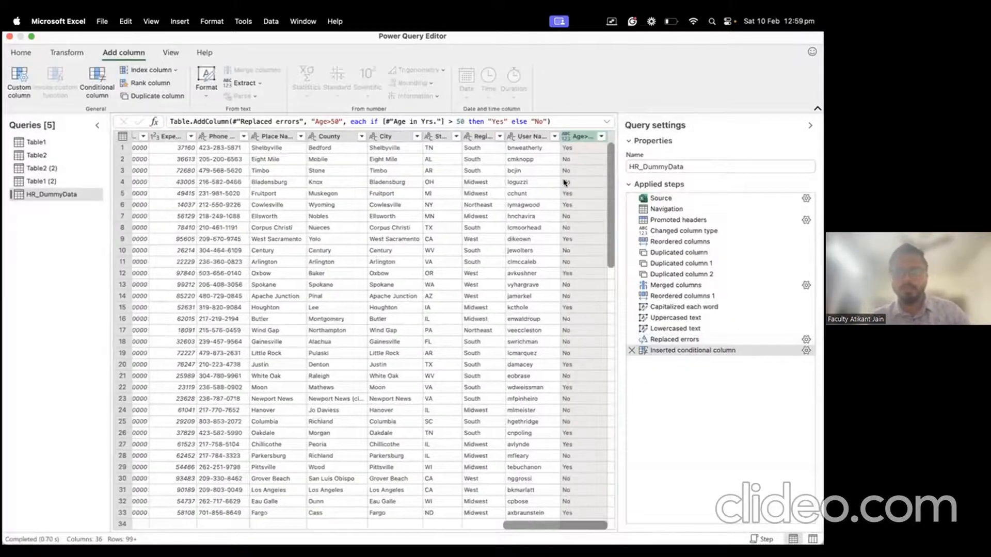
# Step: Filter the Age>50 column to exclude No, keeping only Yes rows
pyautogui.click(601, 137)
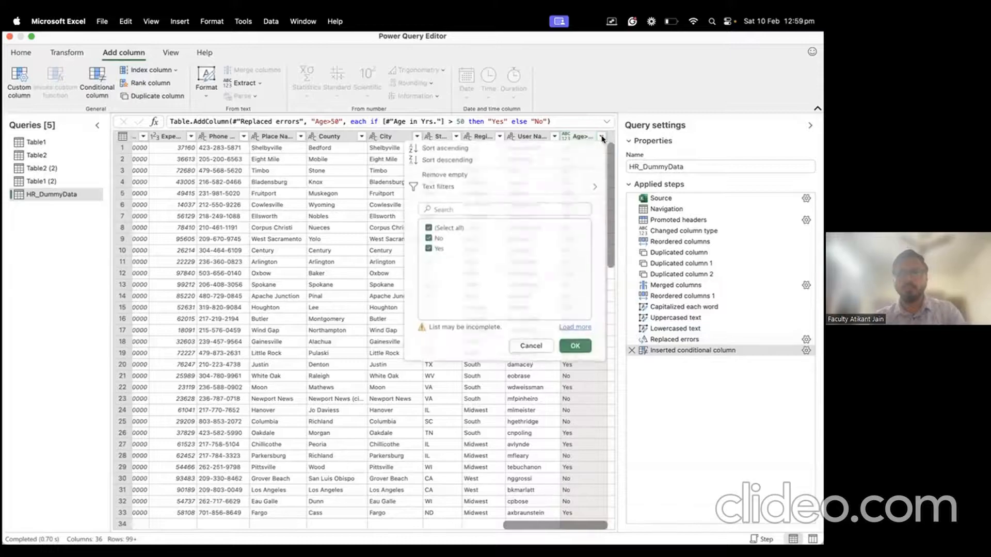
pyautogui.click(438, 241)
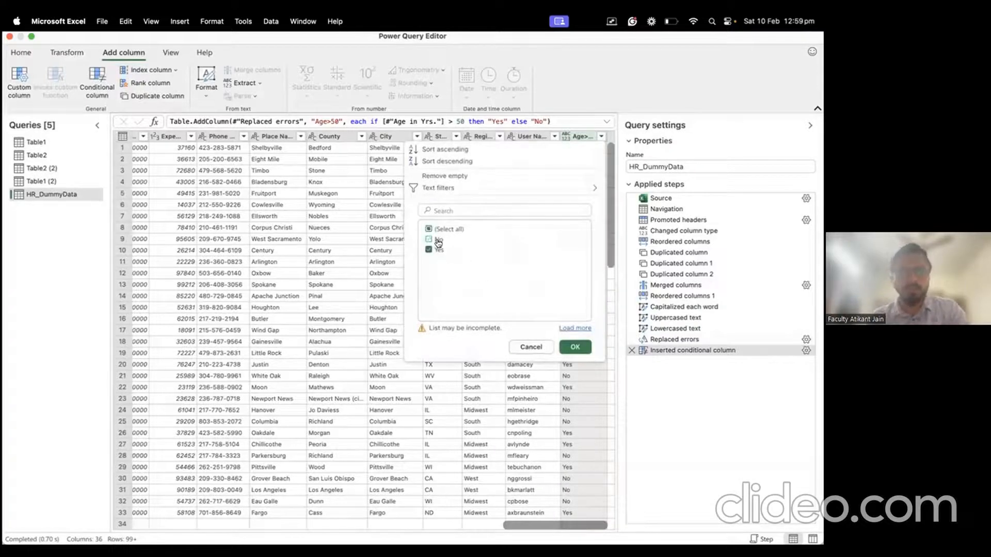
pyautogui.click(574, 347)
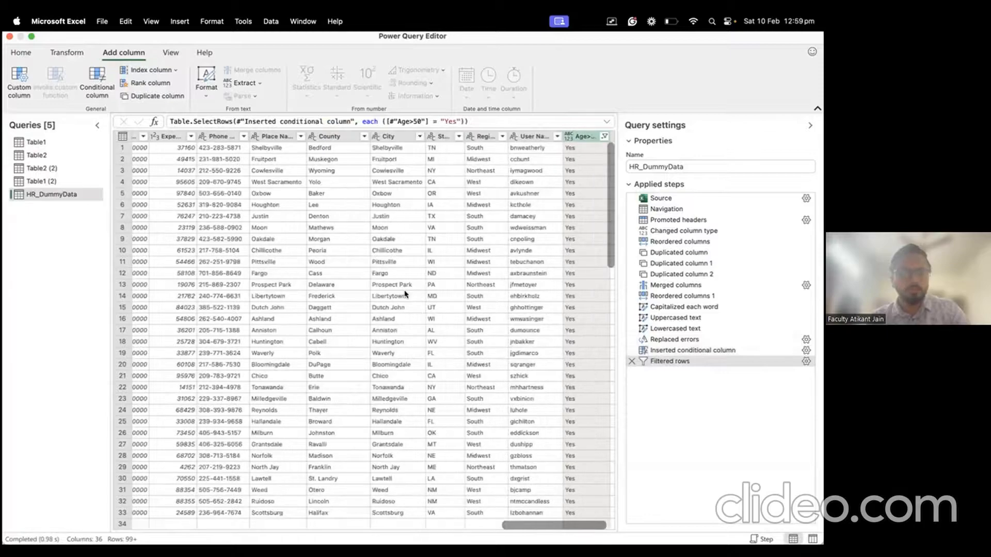
# Step: Inspect the Daggett cell details and scroll across the filtered preview
pyautogui.click(364, 308)
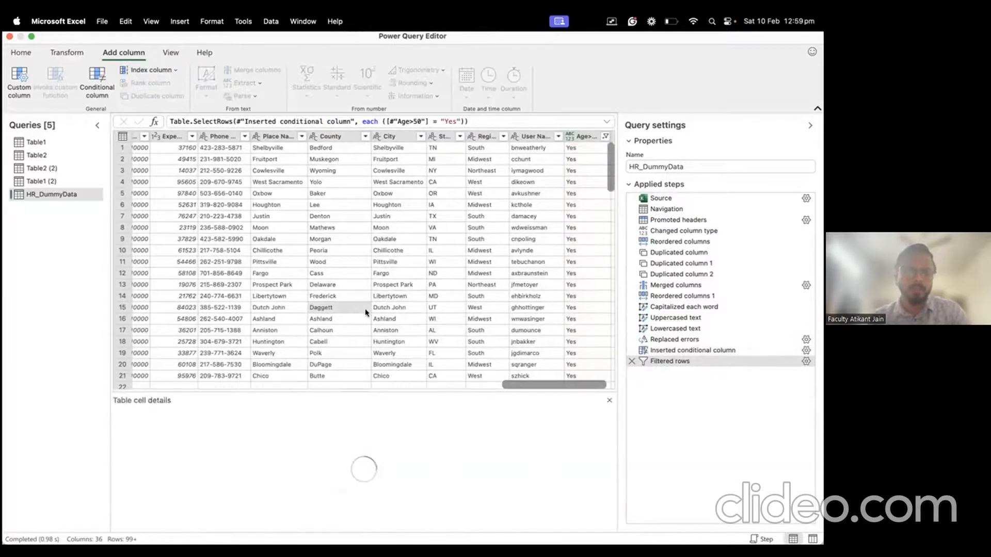
pyautogui.moveTo(547, 388); pyautogui.dragTo(171, 385)
pyautogui.hscroll(10, 394, 240)
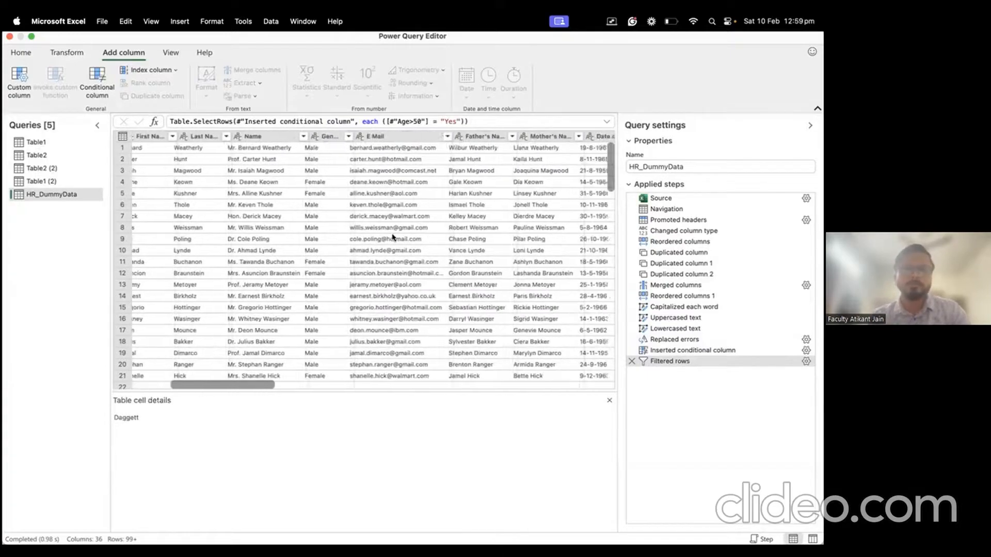
pyautogui.hscroll(-8, 392, 239)
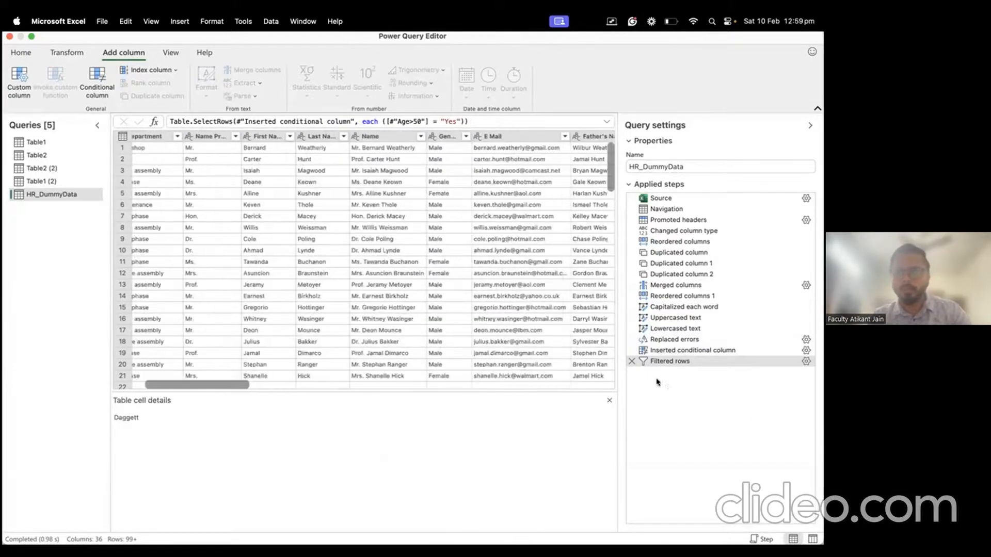
# Step: Delete the Filtered rows, Inserted conditional column and Replaced errors applied steps
pyautogui.click(631, 361)
pyautogui.click(631, 351)
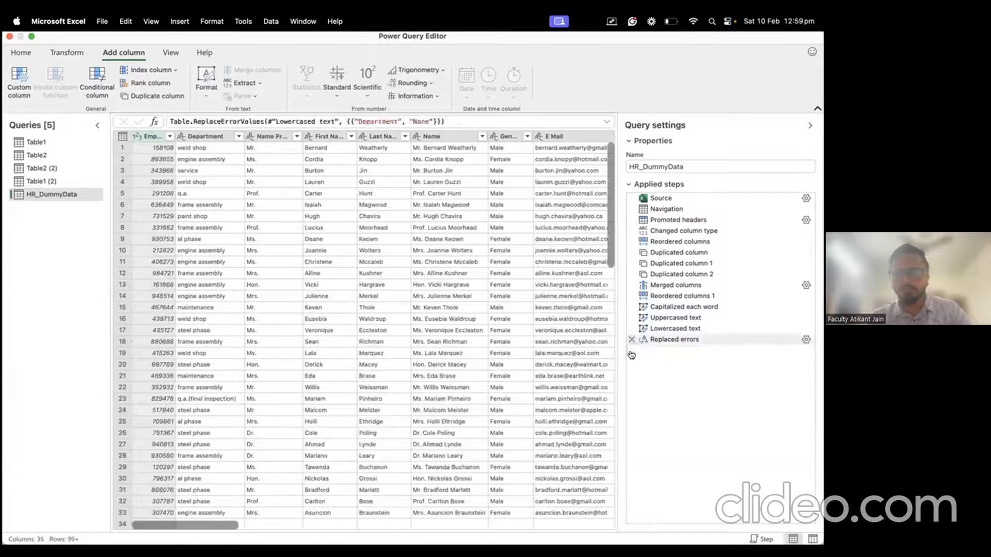
pyautogui.click(631, 340)
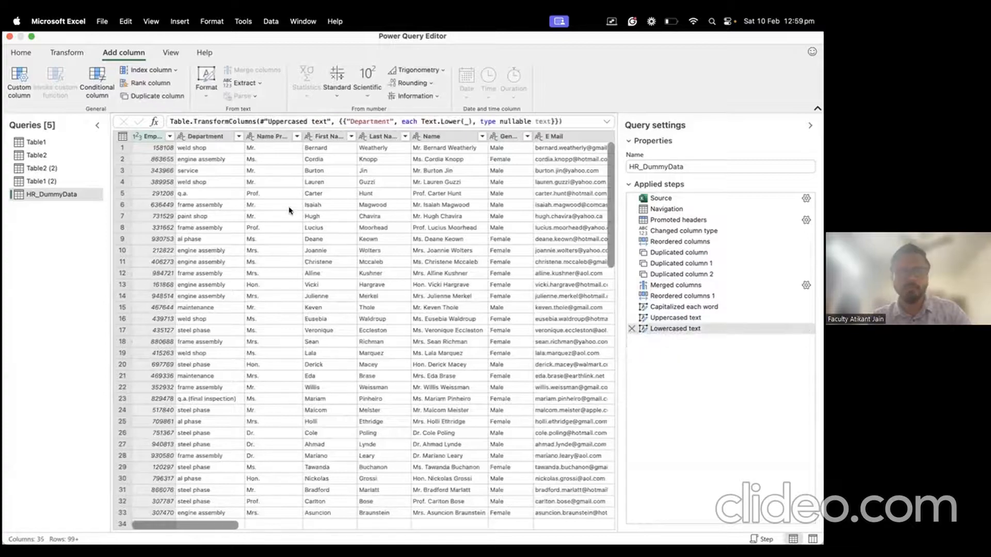
pyautogui.hscroll(15, 292, 210)
pyautogui.hscroll(-20, 534, 313)
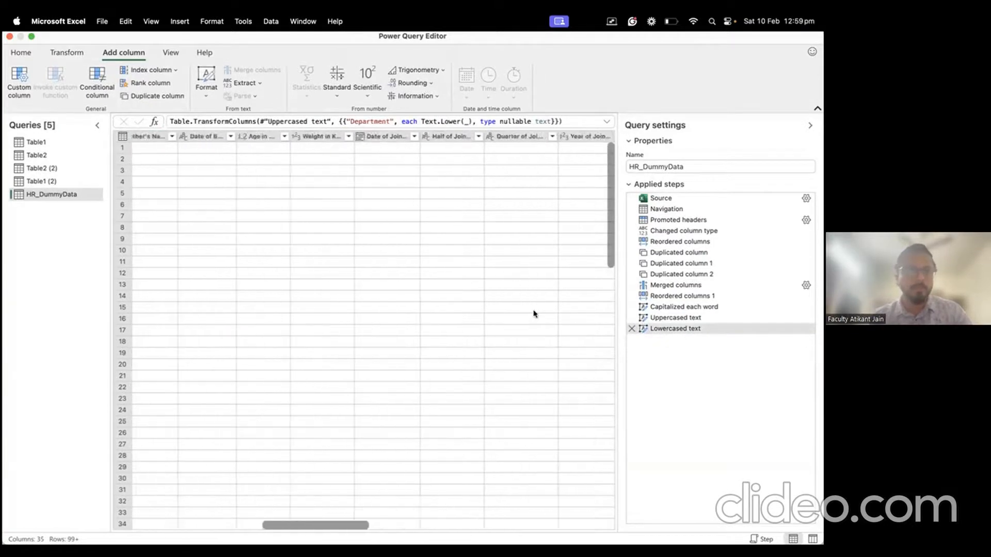
# Step: Preview the data at the Duplicated column 2 step and select the Department column
pyautogui.rightClick(533, 313)
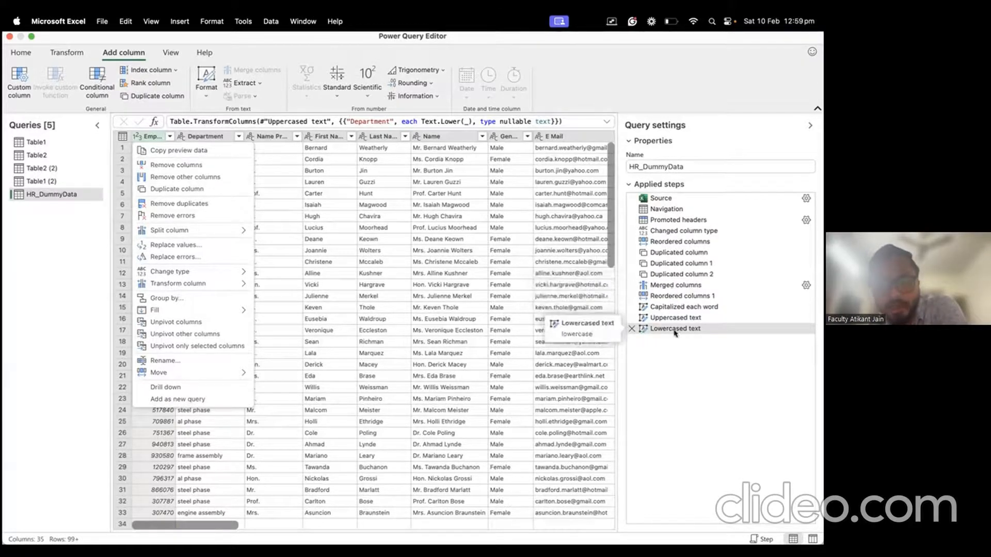
pyautogui.click(695, 278)
pyautogui.click(695, 279)
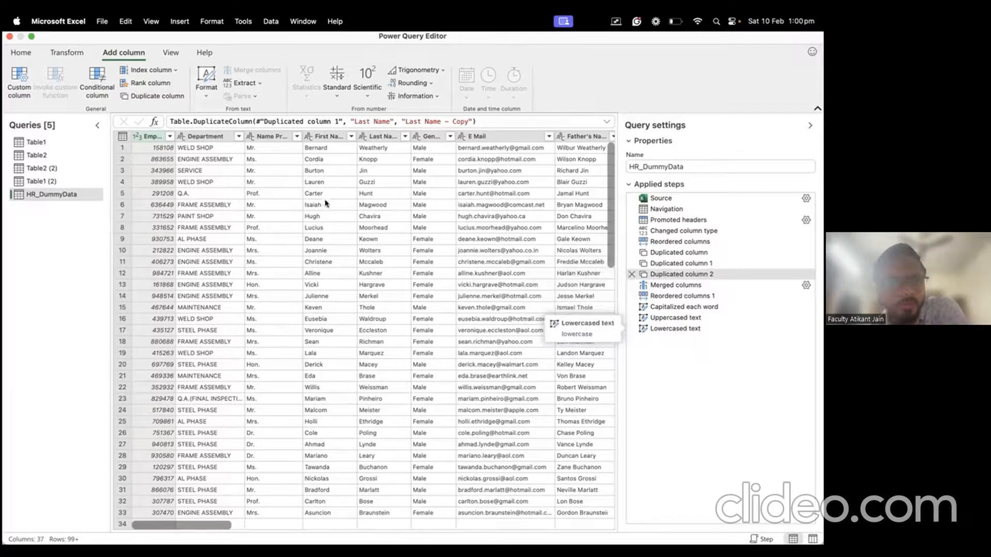
pyautogui.click(211, 226)
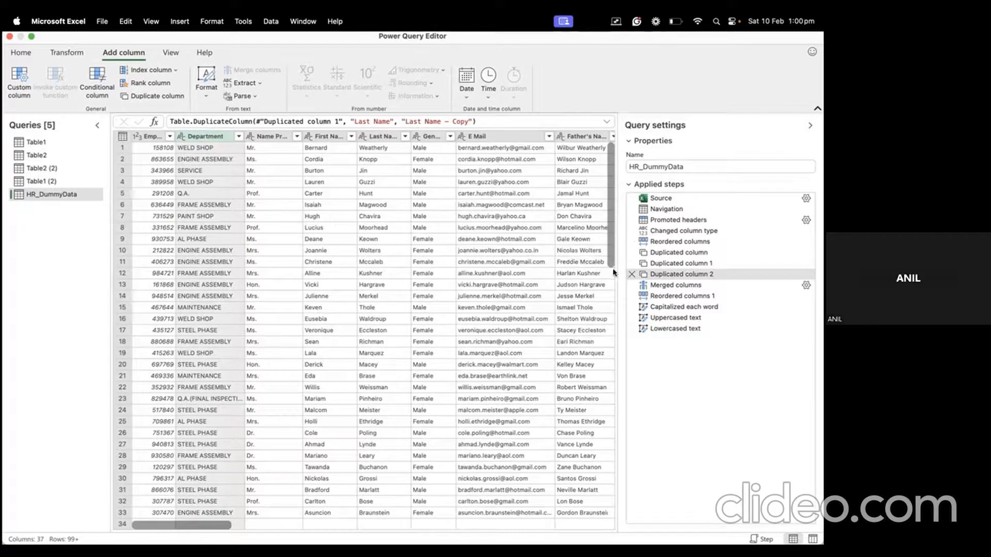
# Step: Delete the Merged columns and Reordered columns 1 applied steps
pyautogui.moveTo(614, 269); pyautogui.dragTo(595, 269)
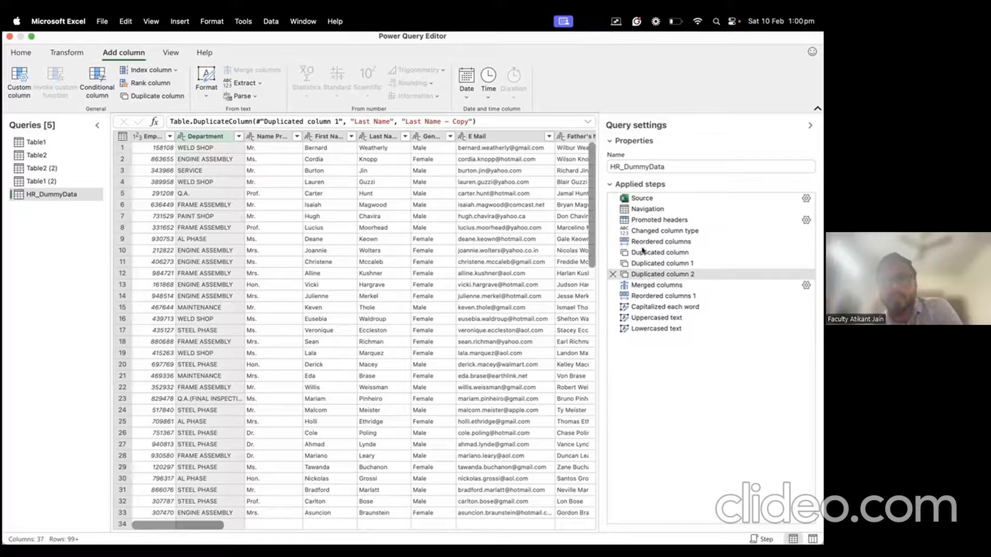
pyautogui.click(643, 287)
pyautogui.click(643, 295)
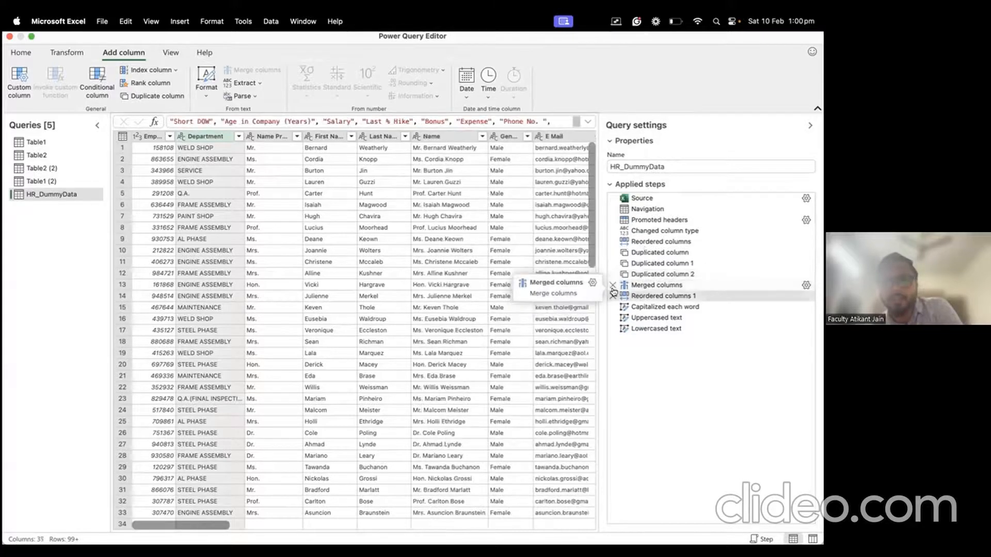
pyautogui.click(612, 287)
pyautogui.click(541, 325)
pyautogui.click(612, 285)
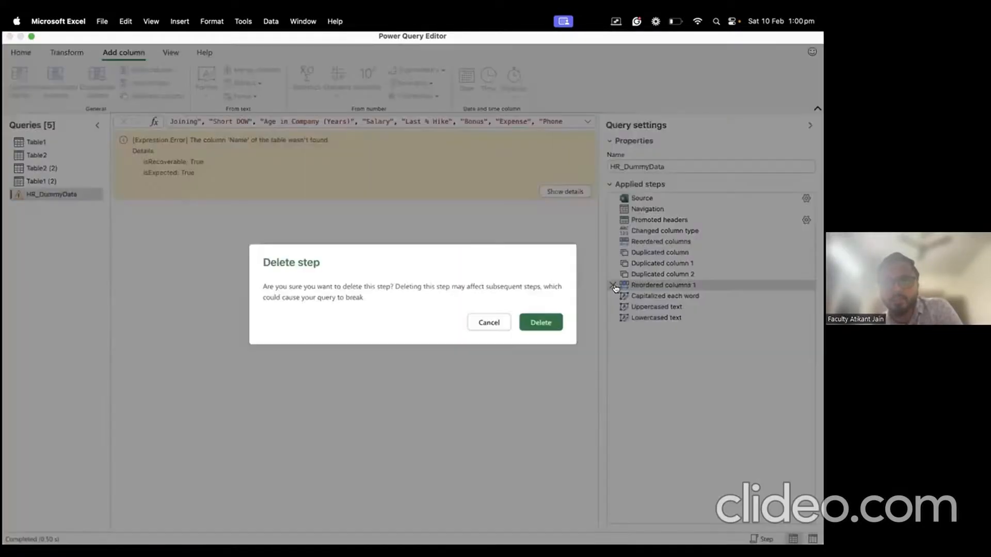
pyautogui.click(552, 323)
# Step: Delete the Capitalized each word, Uppercased text and Lowercased text steps, ending at Duplicated column 2
pyautogui.click(611, 286)
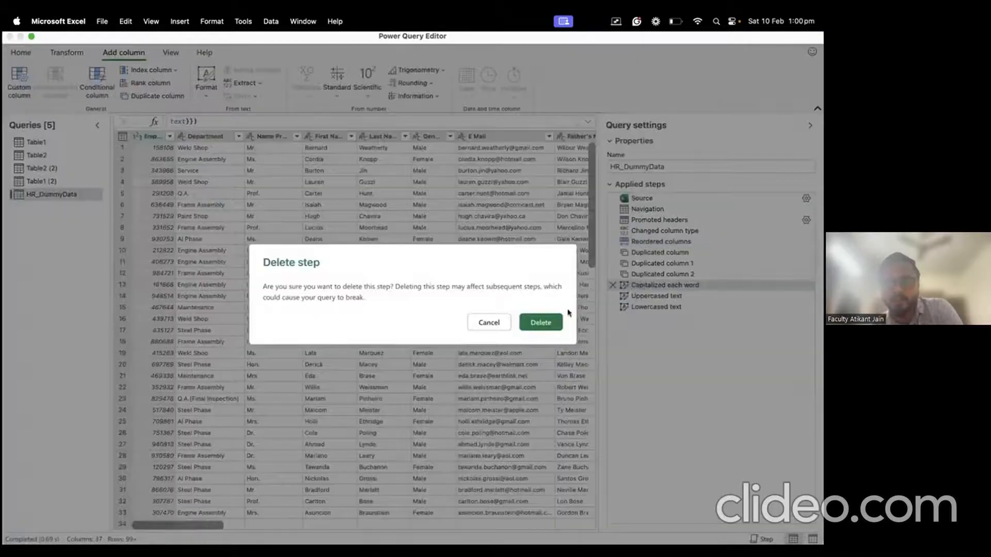
pyautogui.click(552, 323)
pyautogui.click(612, 285)
pyautogui.click(543, 324)
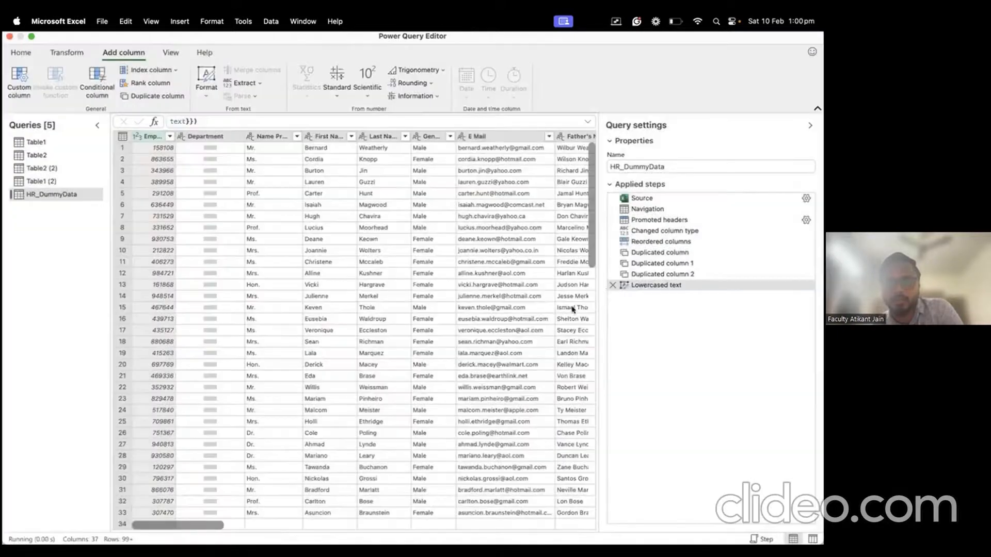
pyautogui.click(612, 287)
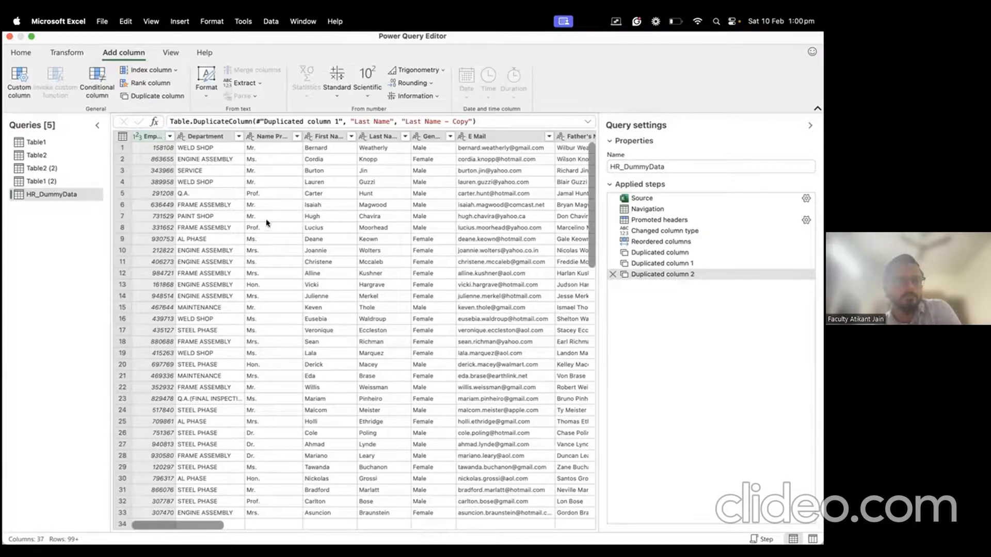
pyautogui.click(171, 52)
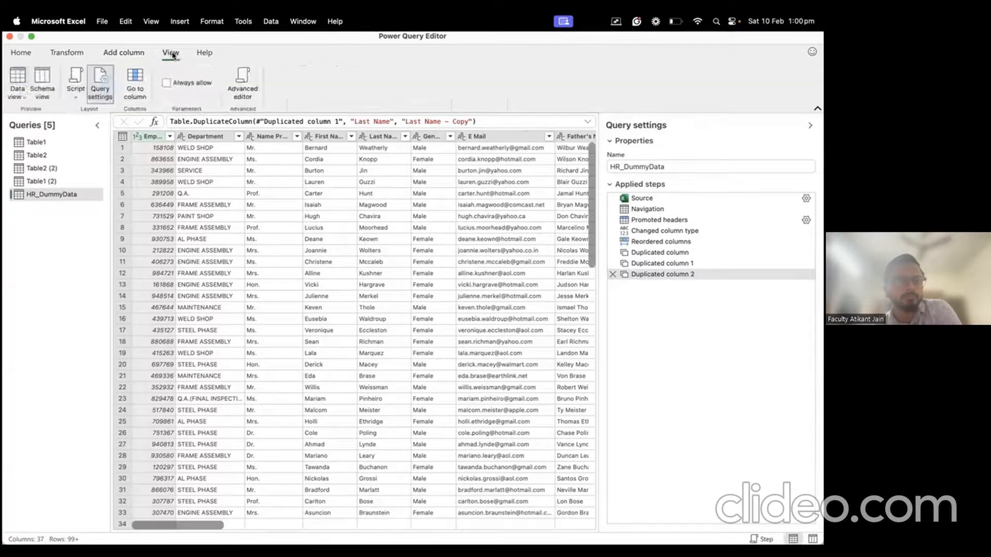
pyautogui.click(125, 52)
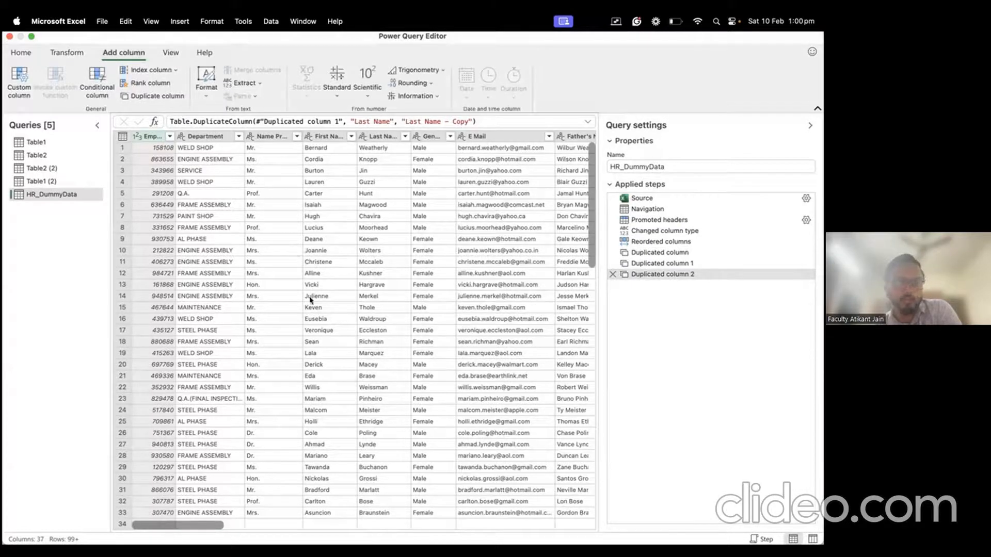
pyautogui.moveTo(216, 530); pyautogui.dragTo(164, 526)
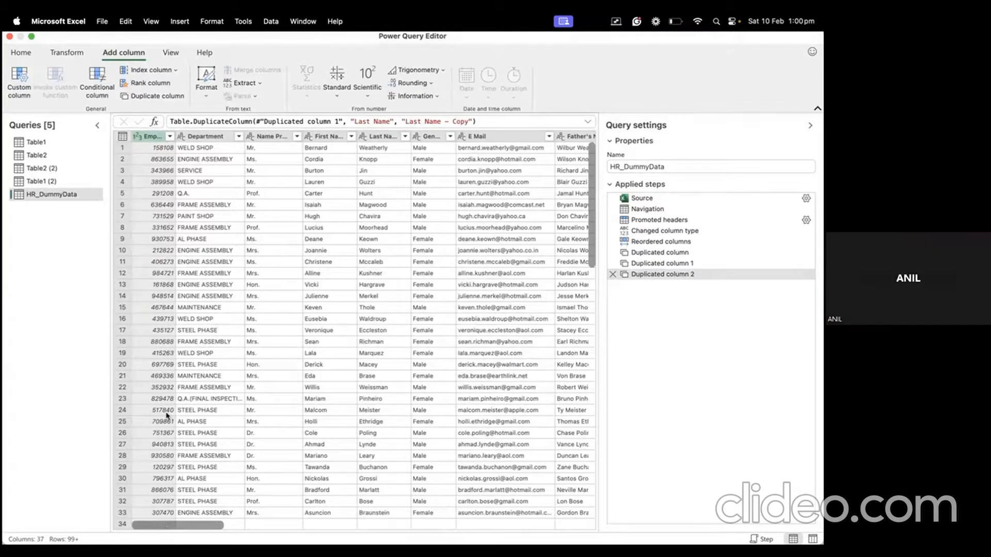
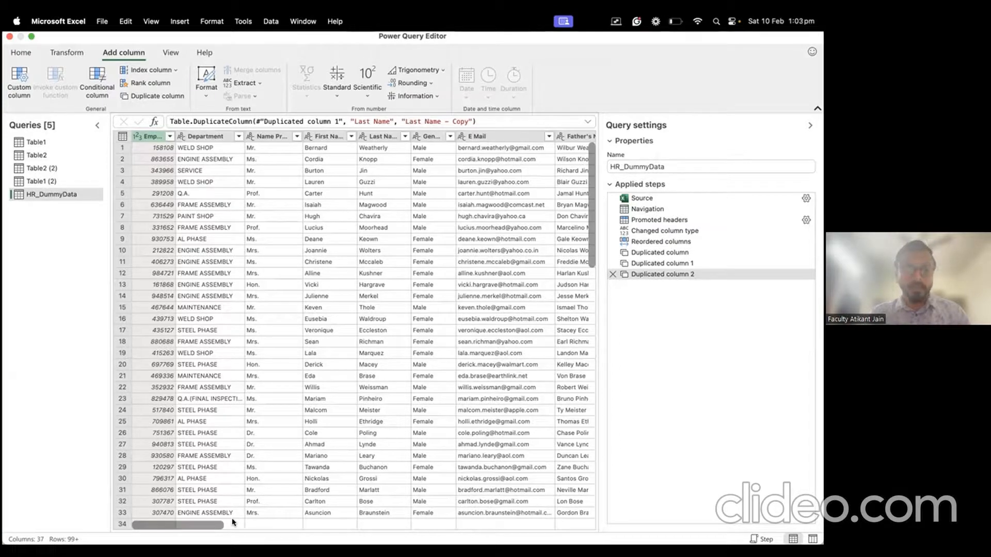
# Step: Scroll across the HR_DummyData preview, then close the Power Query Editor
pyautogui.hscroll(5, 347, 332)
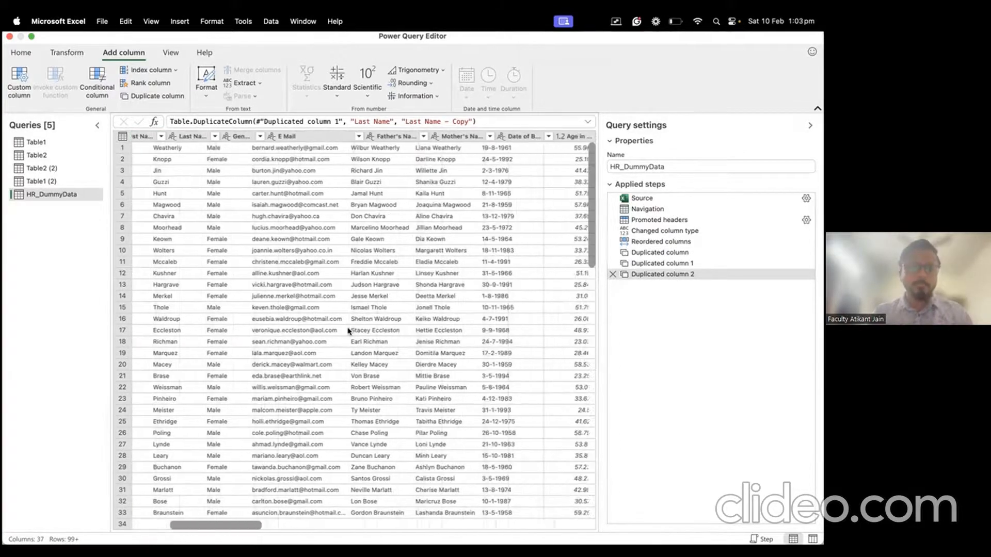
pyautogui.hscroll(-5, 347, 331)
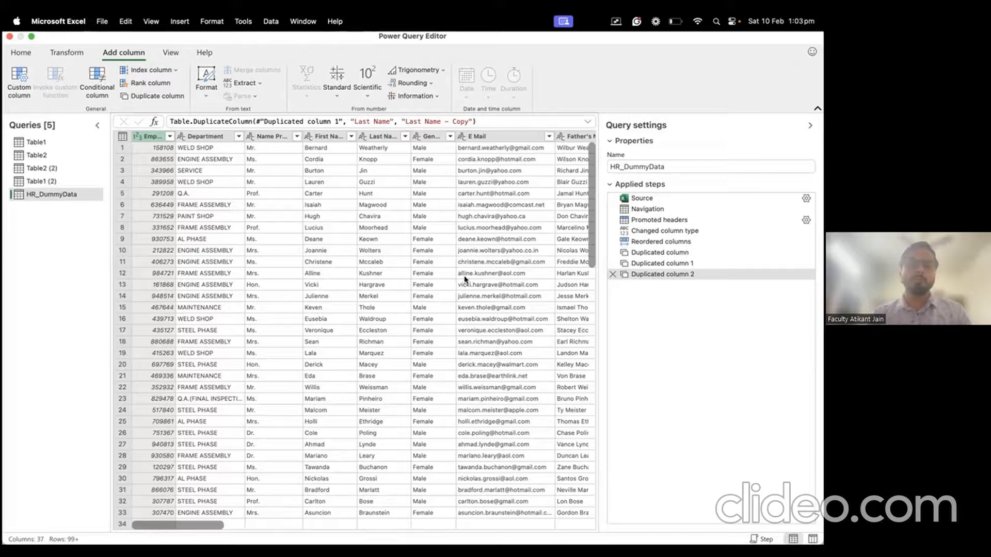
pyautogui.click(10, 36)
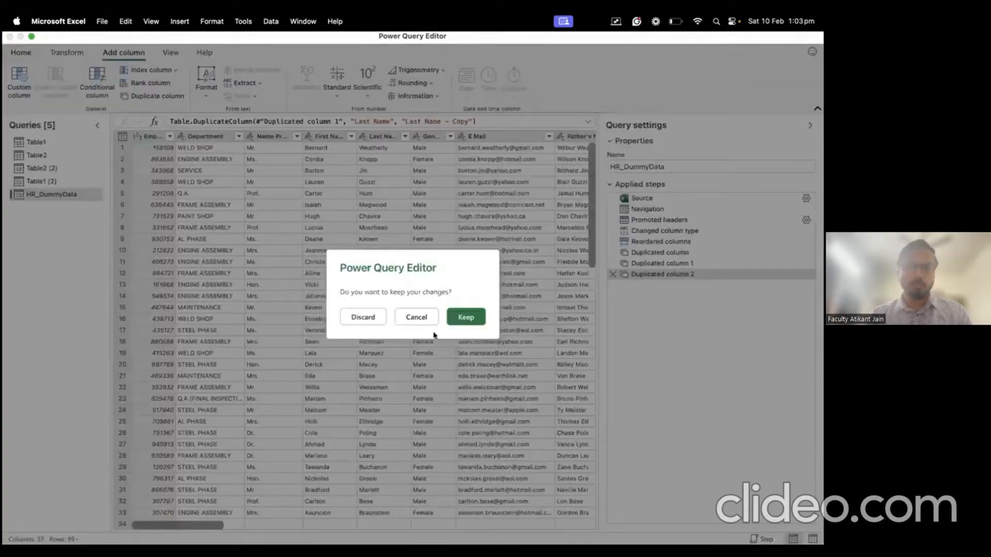
# Step: Cancel the keep-changes prompt and switch to the Windows 11 desktop
pyautogui.click(417, 317)
pyautogui.hotkey('ctrl', 'Up')
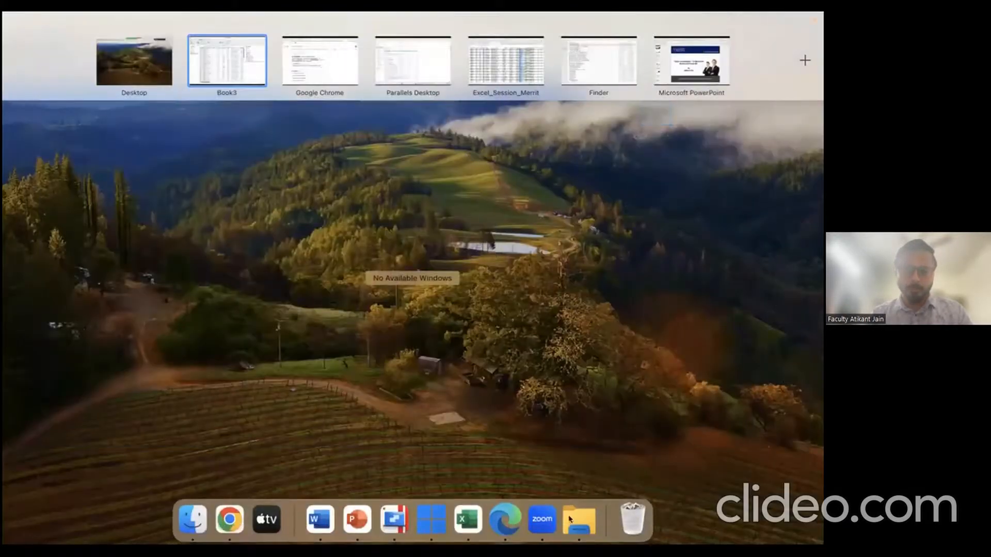
pyautogui.click(431, 518)
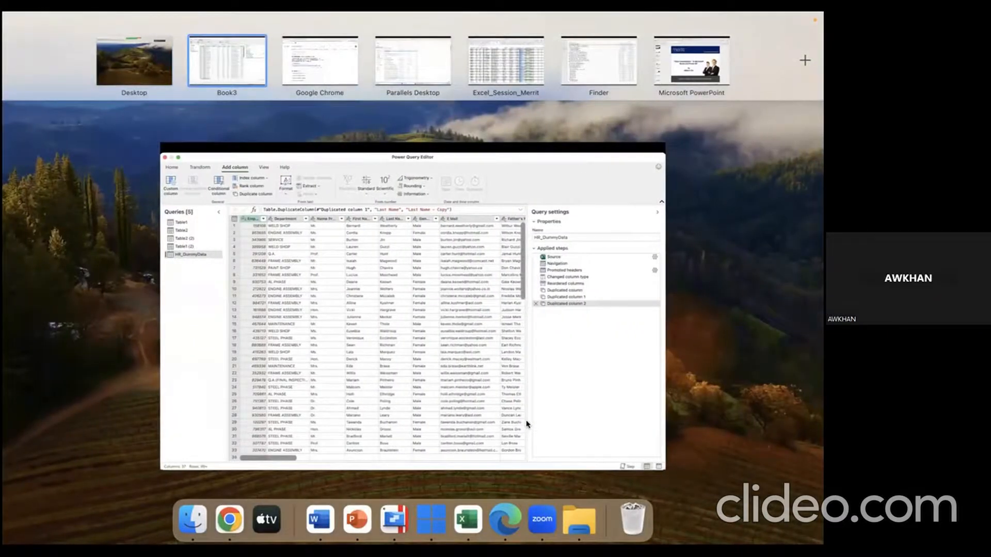
pyautogui.hotkey('ctrl', 'Right')
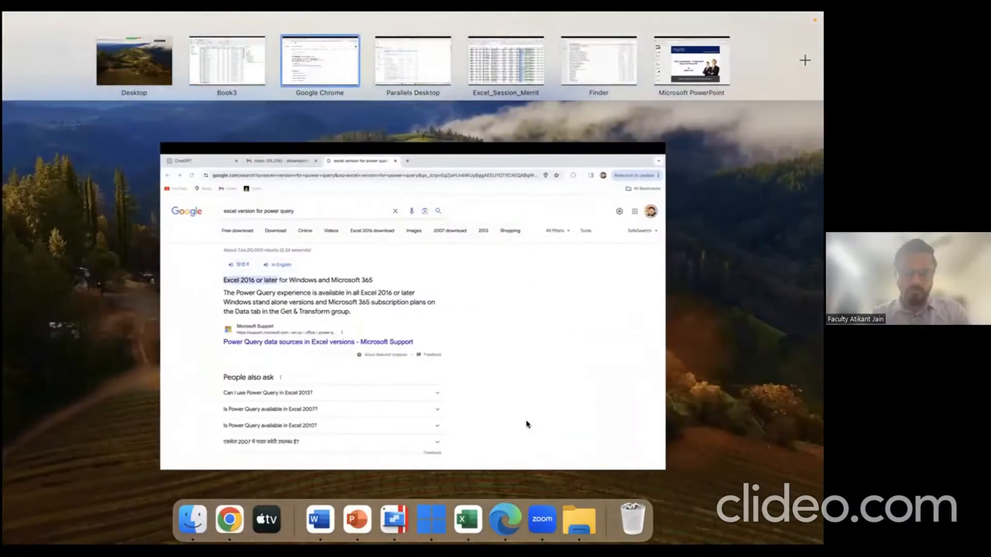
pyautogui.click(429, 80)
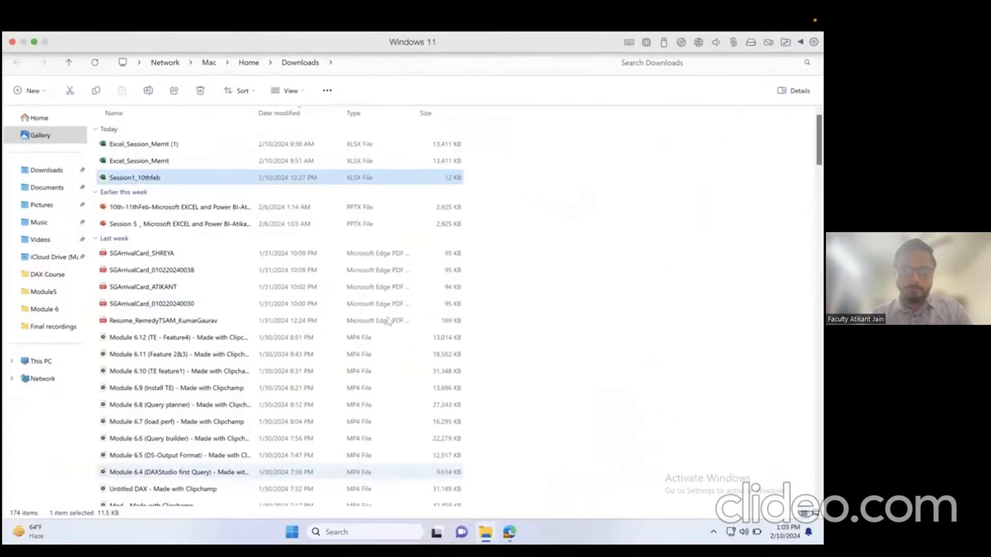
# Step: Search Windows for 'powerbi' and launch Power BI Desktop
pyautogui.click(386, 534)
pyautogui.write('powerbi')
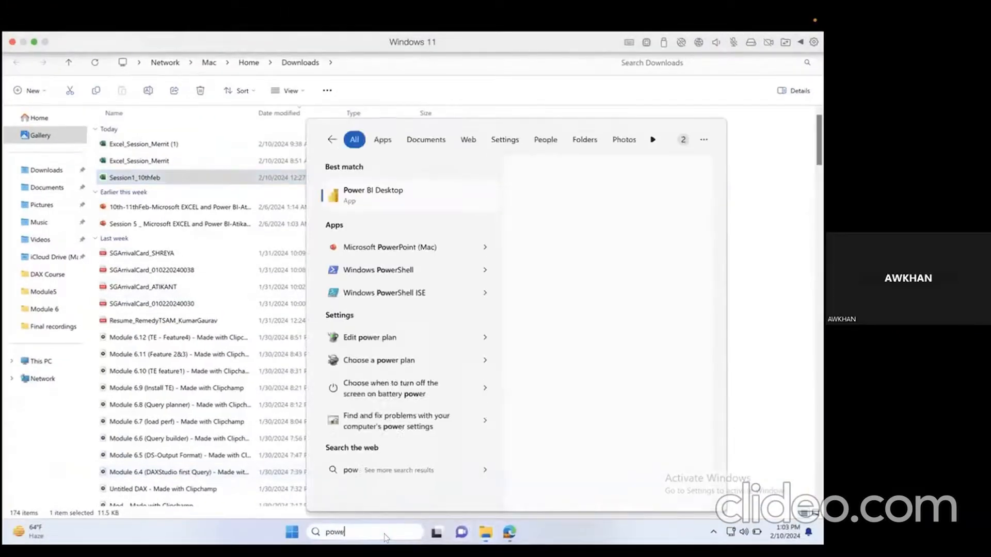
pyautogui.press('Return')
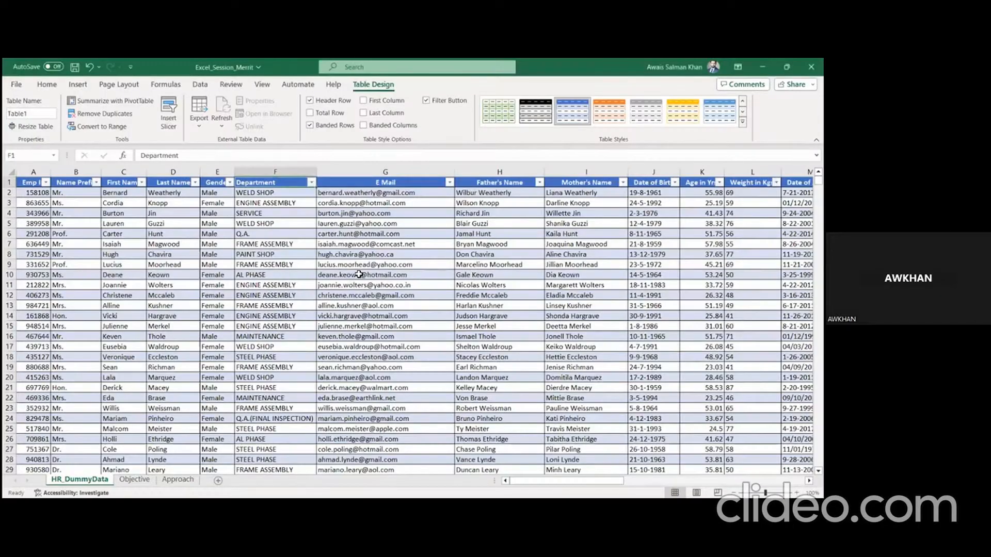
pyautogui.click(401, 383)
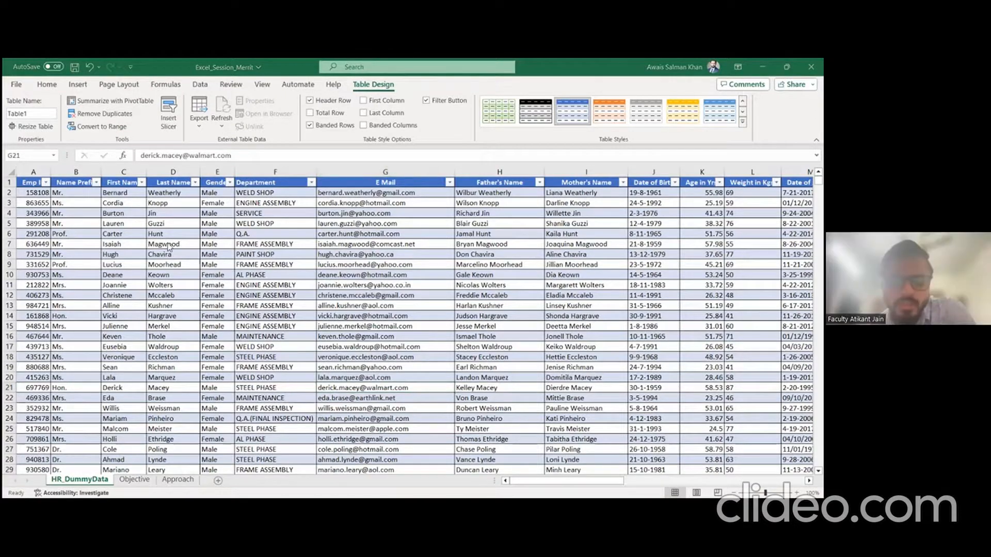
pyautogui.click(176, 223)
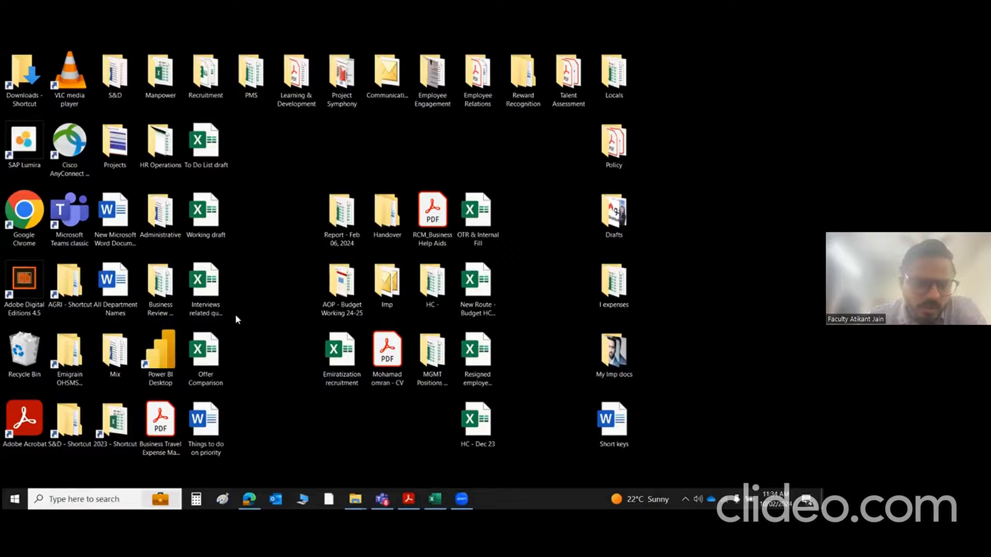
# Step: Launch Power BI Desktop from its desktop shortcut and refresh the desktop icons
pyautogui.click(160, 359)
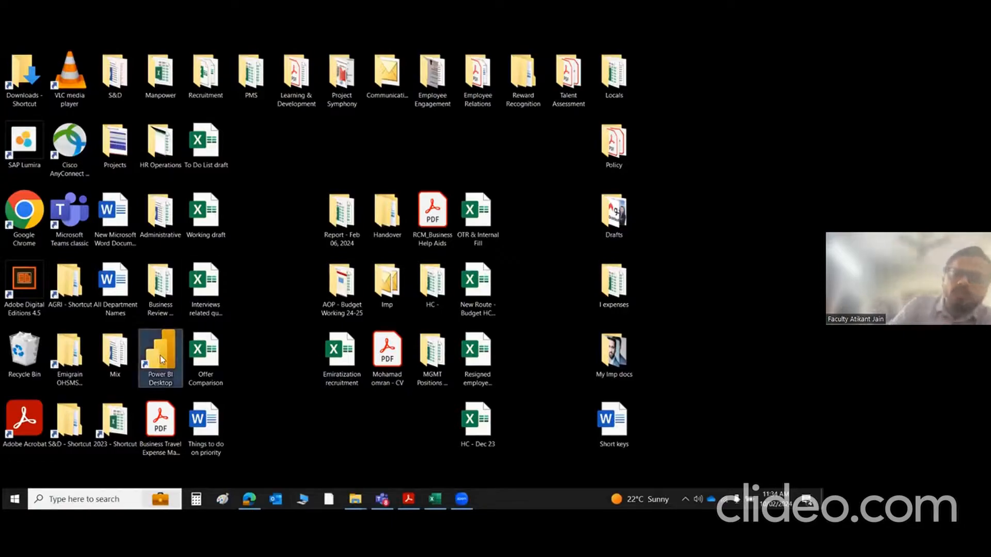
pyautogui.doubleClick(160, 356)
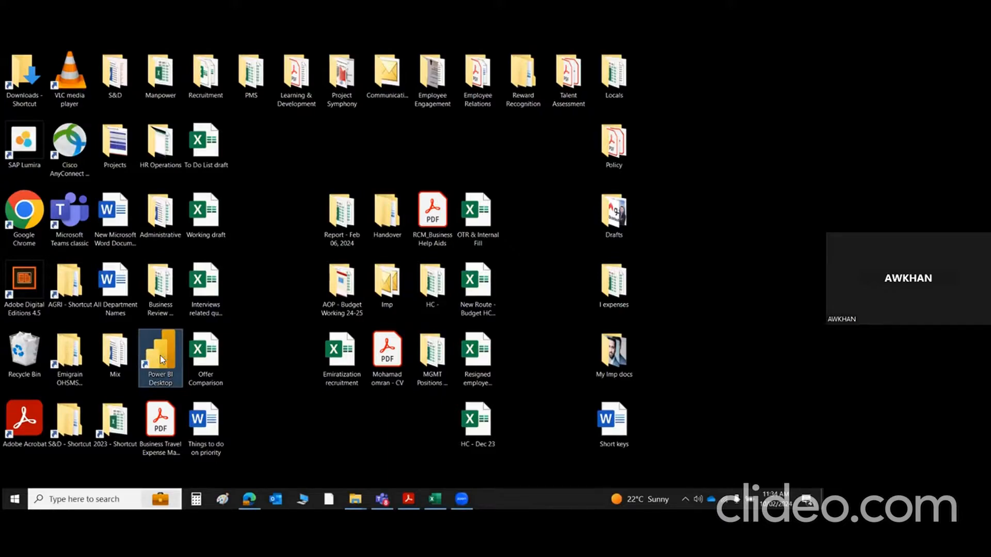
pyautogui.rightClick(287, 220)
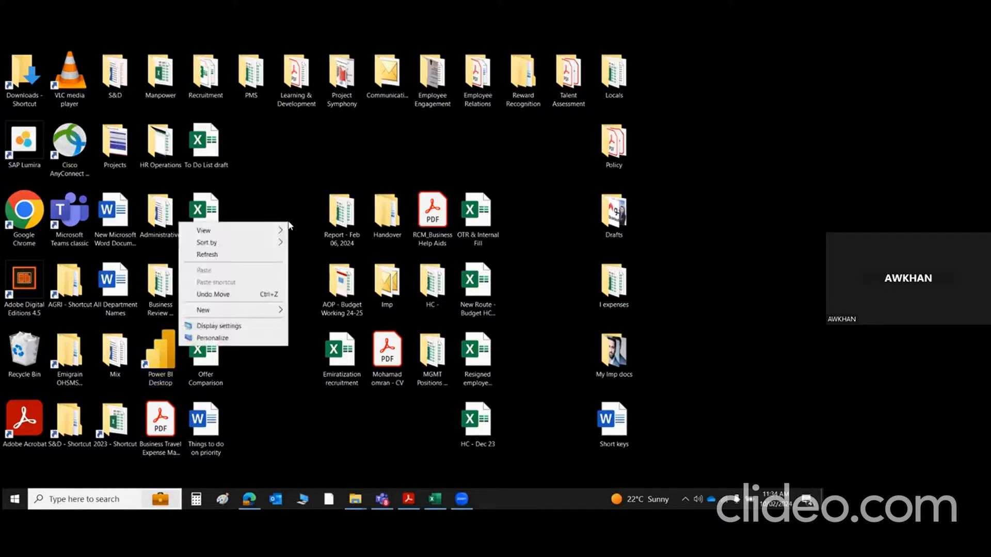
pyautogui.click(279, 255)
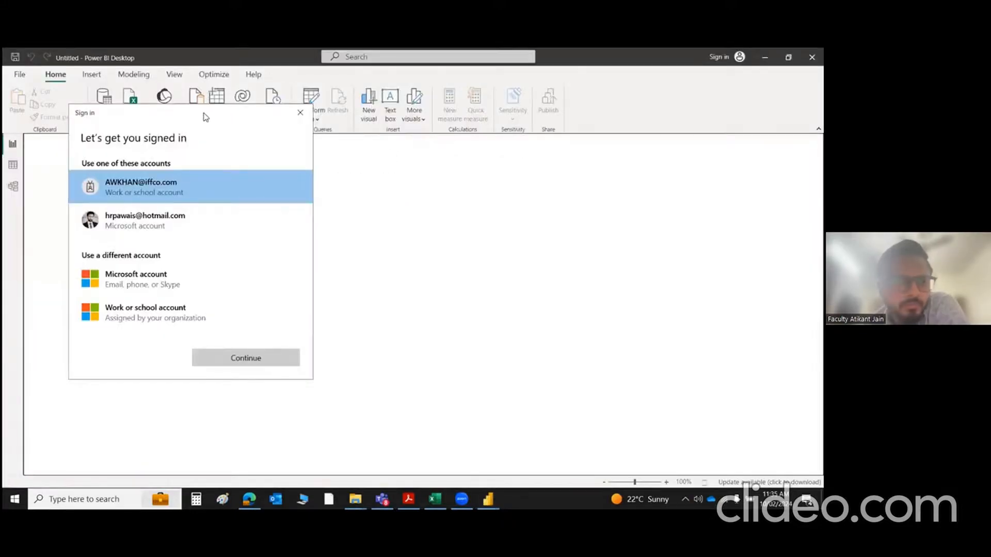
# Step: Dismiss the sign-in prompt and welcome screen, then restore Power BI to a smaller window
pyautogui.moveTo(215, 120); pyautogui.dragTo(272, 126)
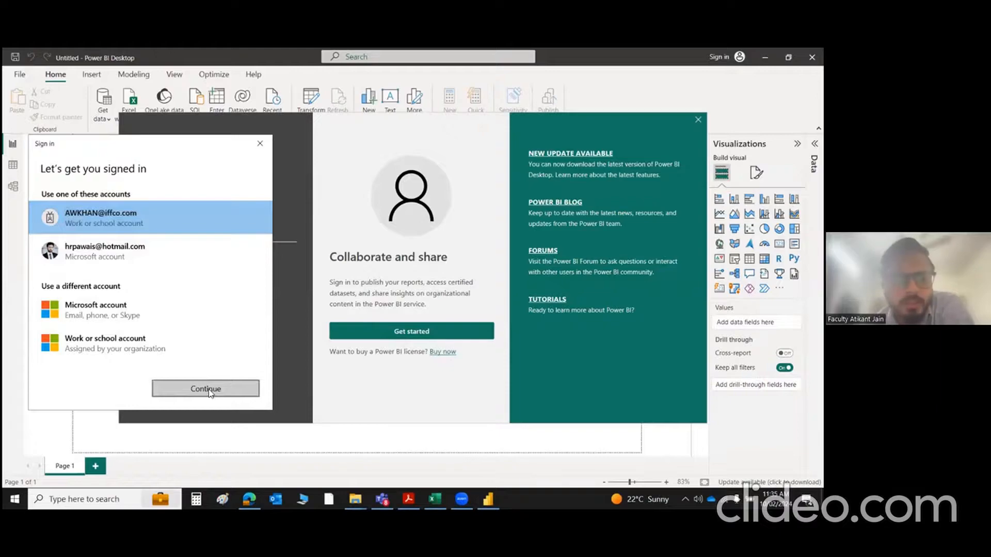
pyautogui.click(260, 144)
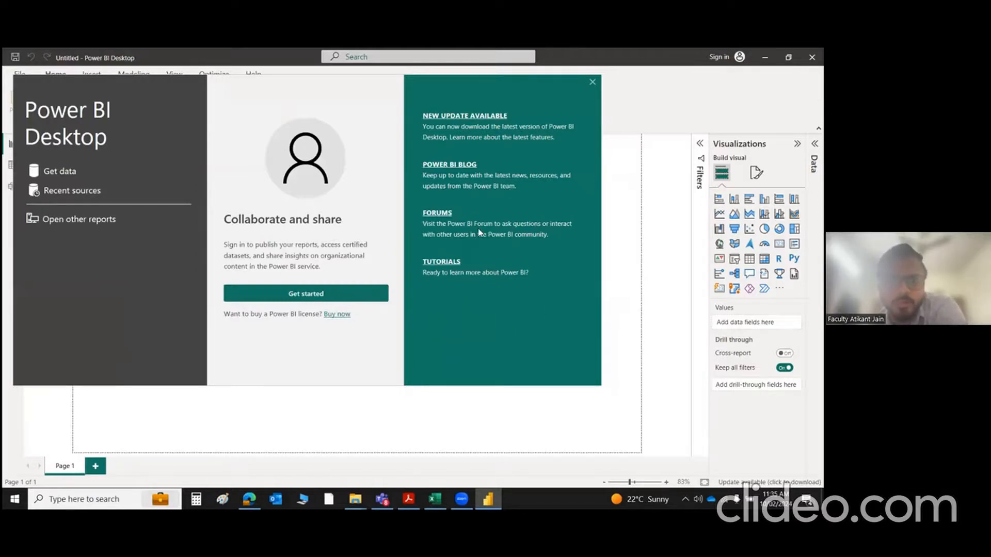
pyautogui.click(592, 83)
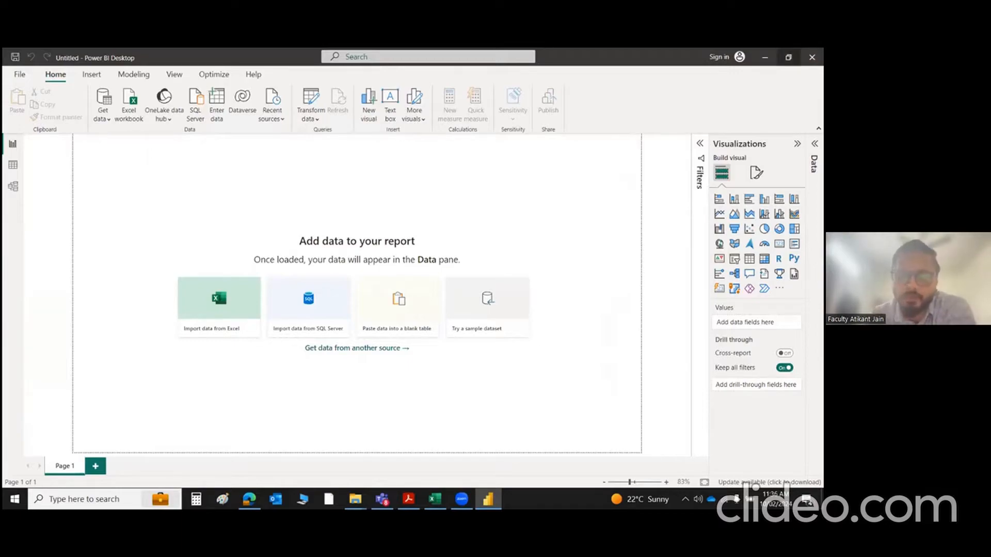
pyautogui.click(788, 57)
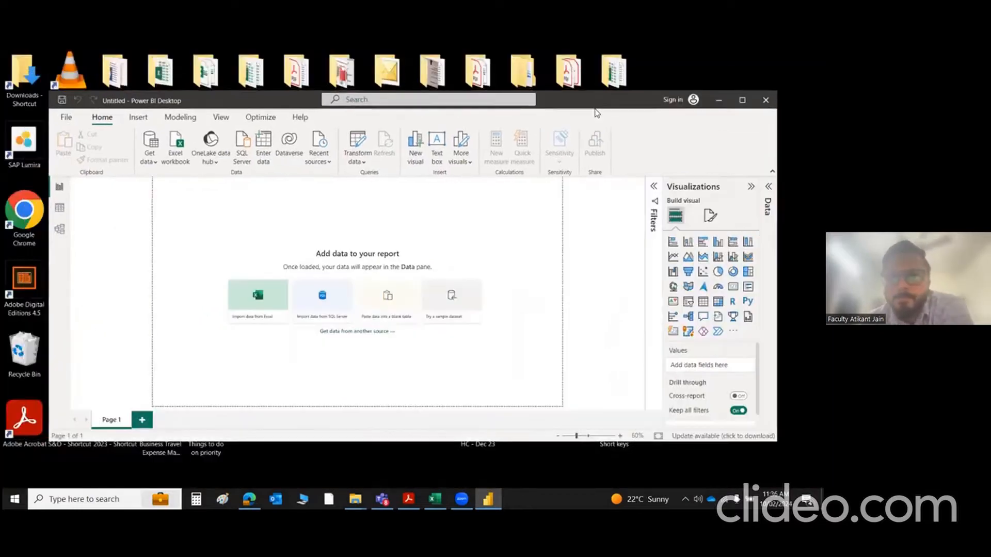